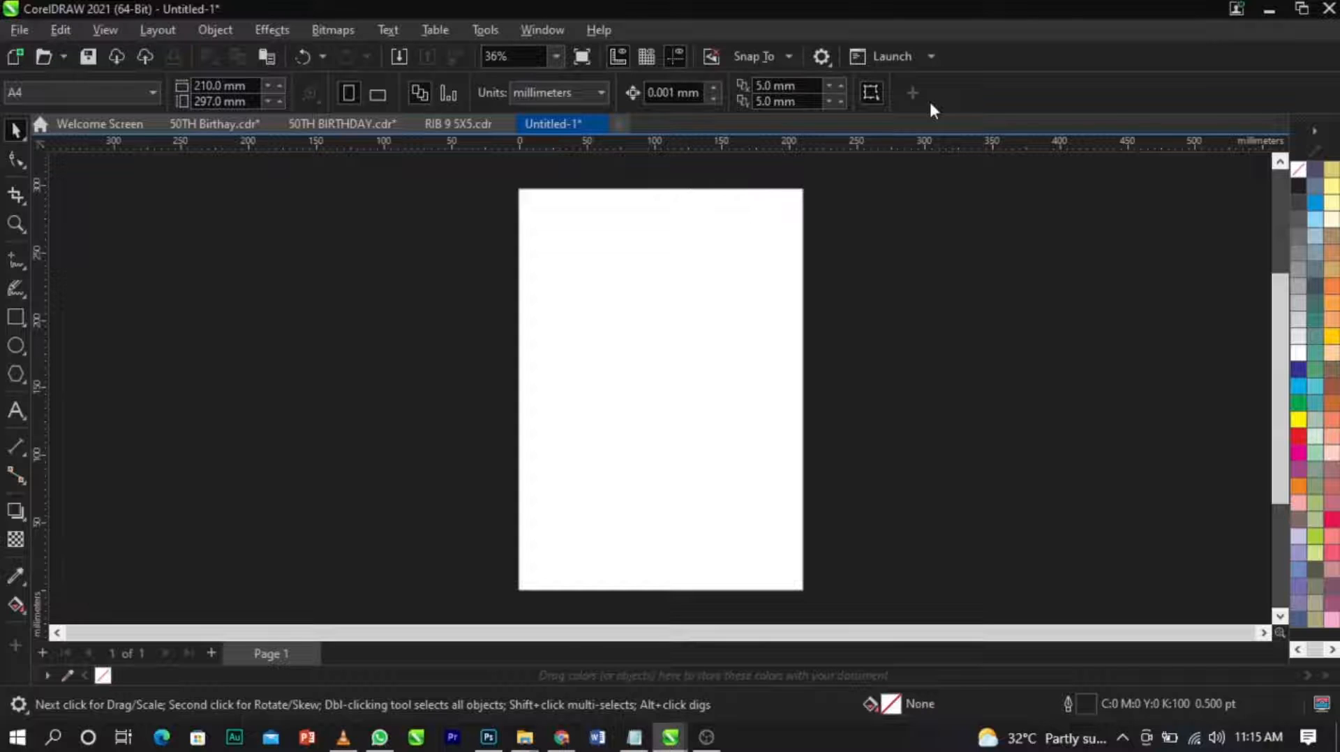
Set the document units to inches and the page size to 7 inches wide by 8.5 inches high.
left_click(522, 93)
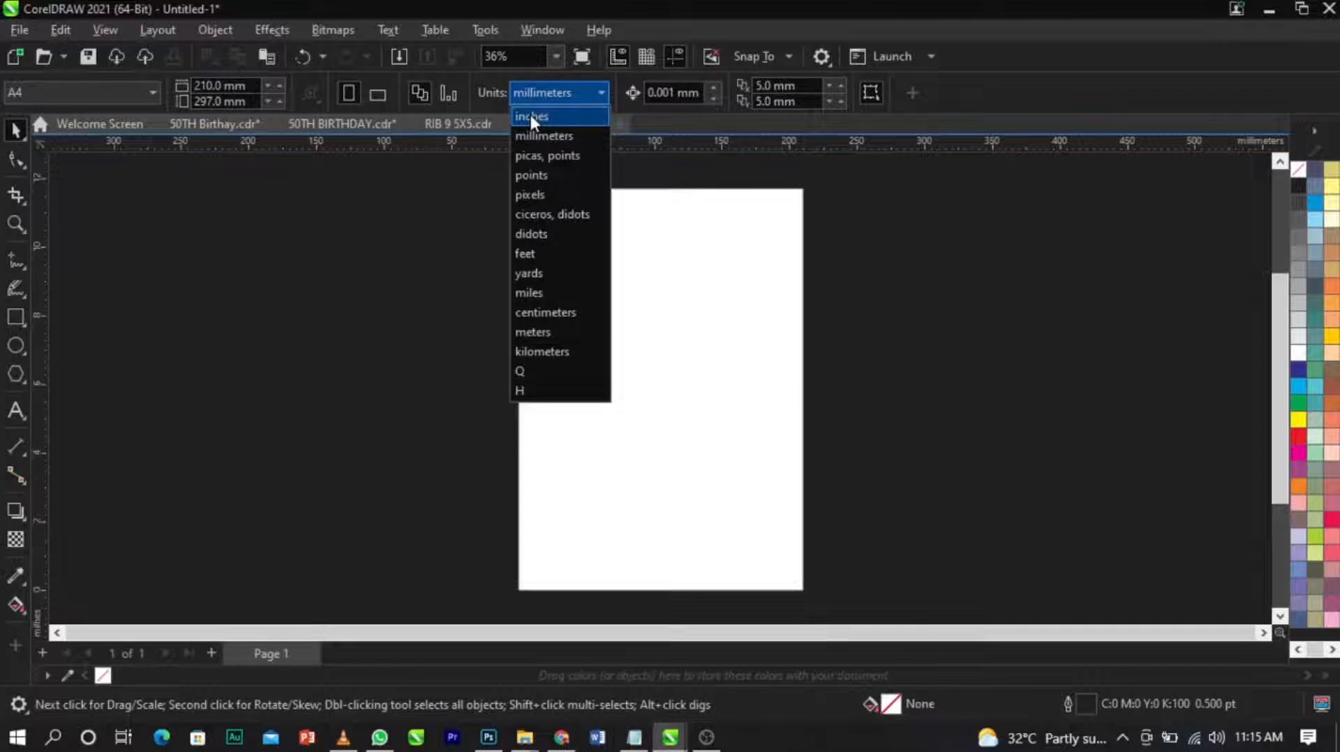
left_click(529, 113)
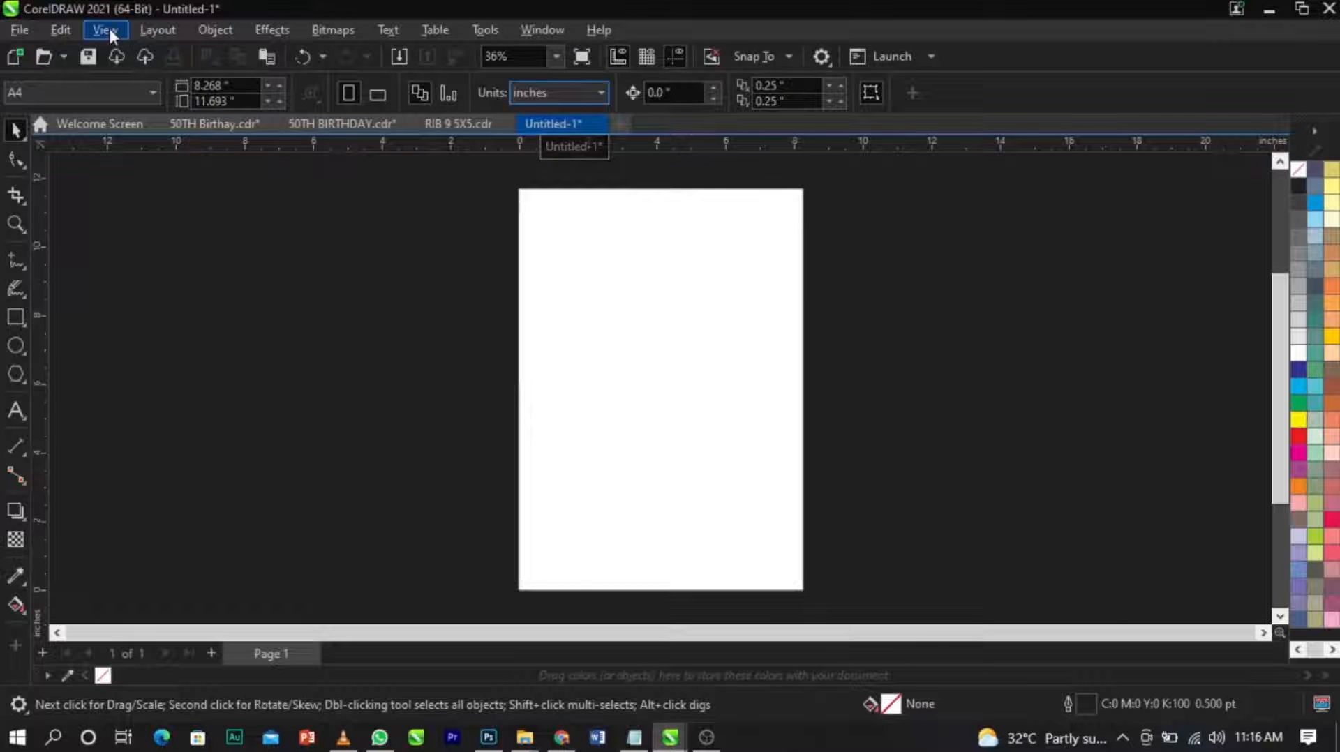
left_click_drag(236, 86, 145, 103)
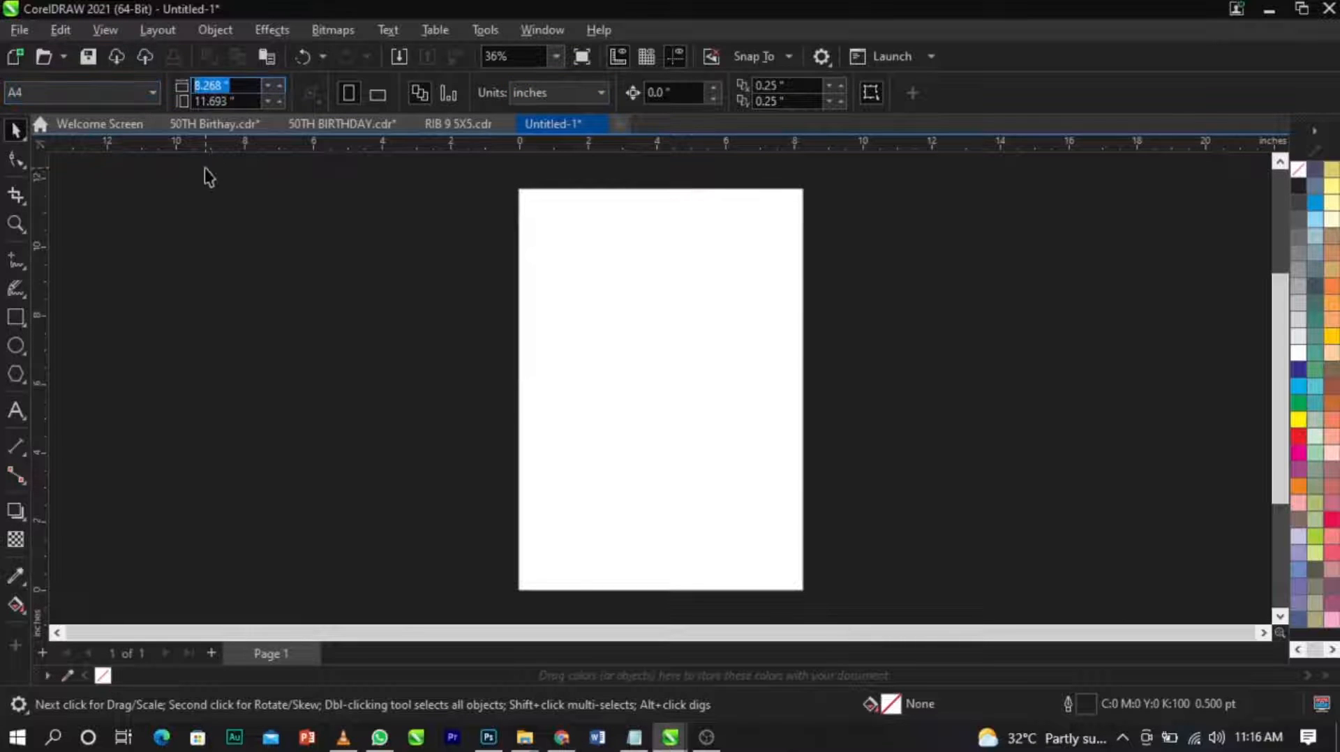
type("7")
key("Tab")
type("8.5")
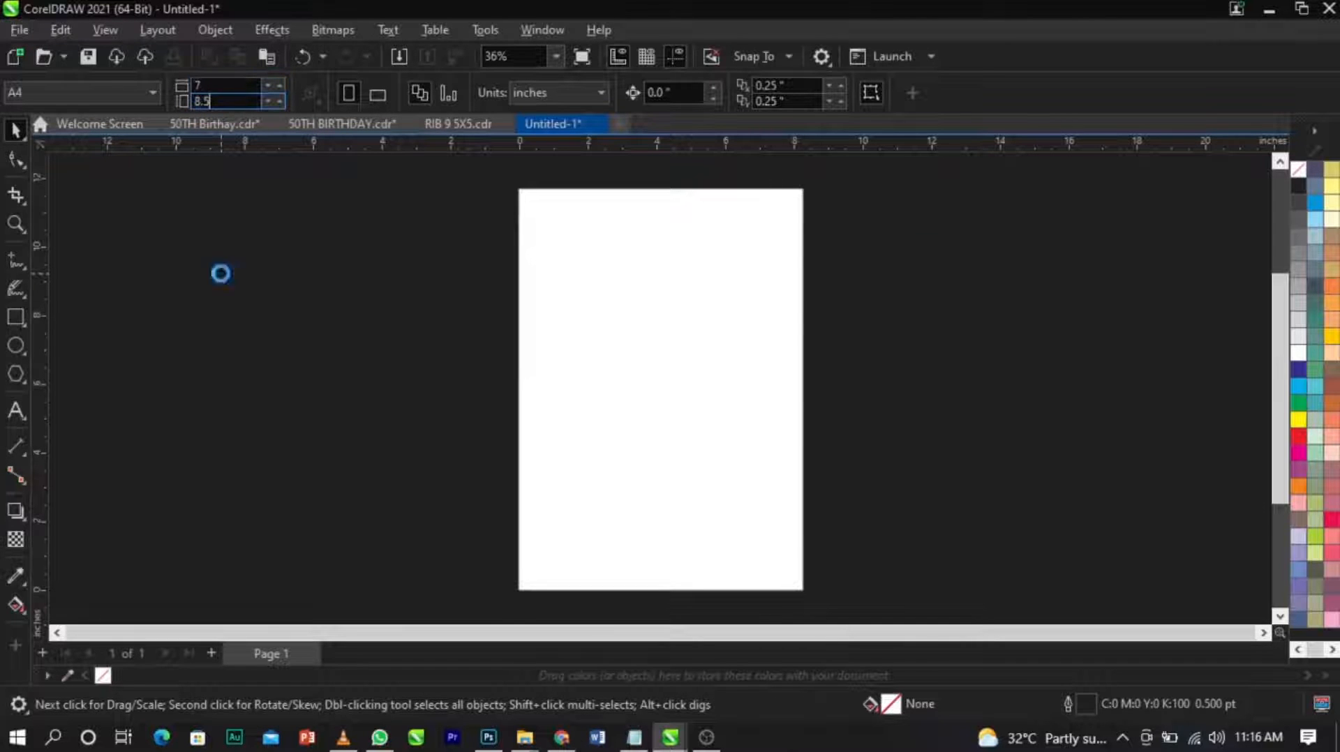
key("Return")
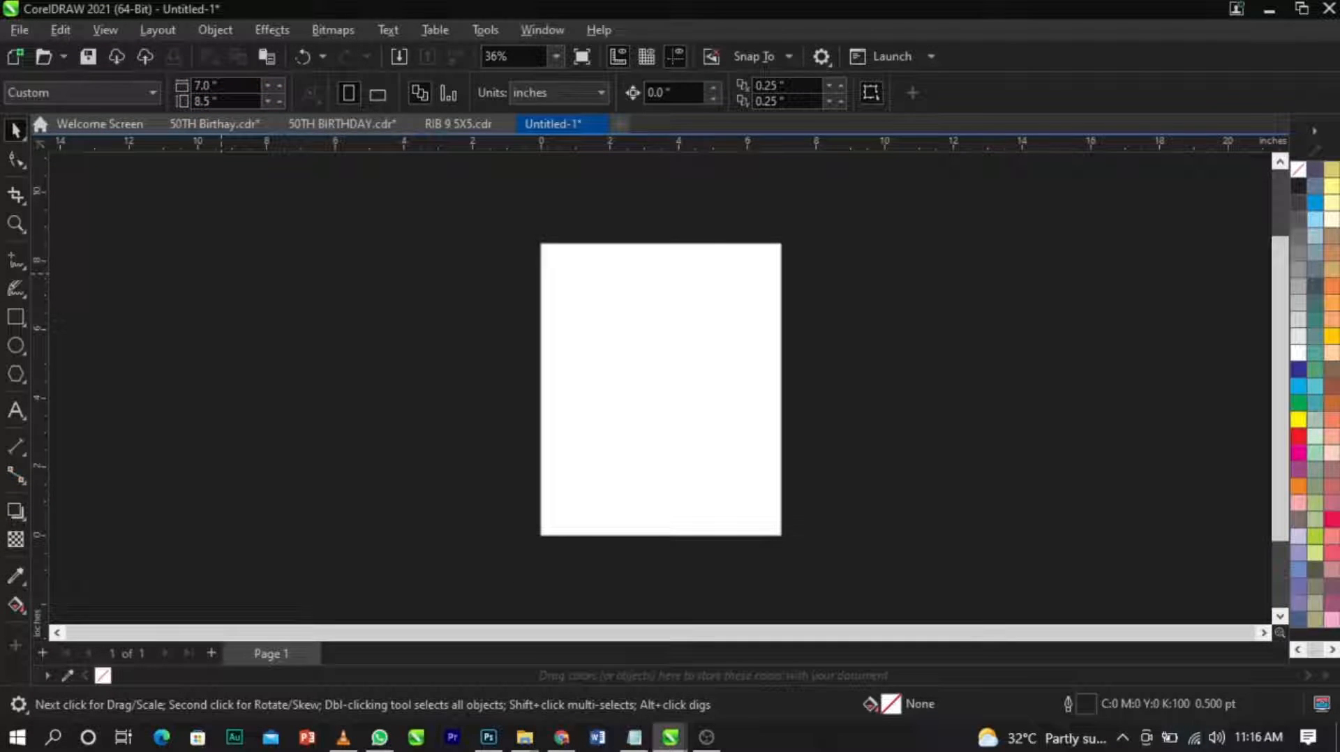
Draw a rectangle about 6.34 by 7.75 inches on the page, just inside its edges.
key("shift+F4")
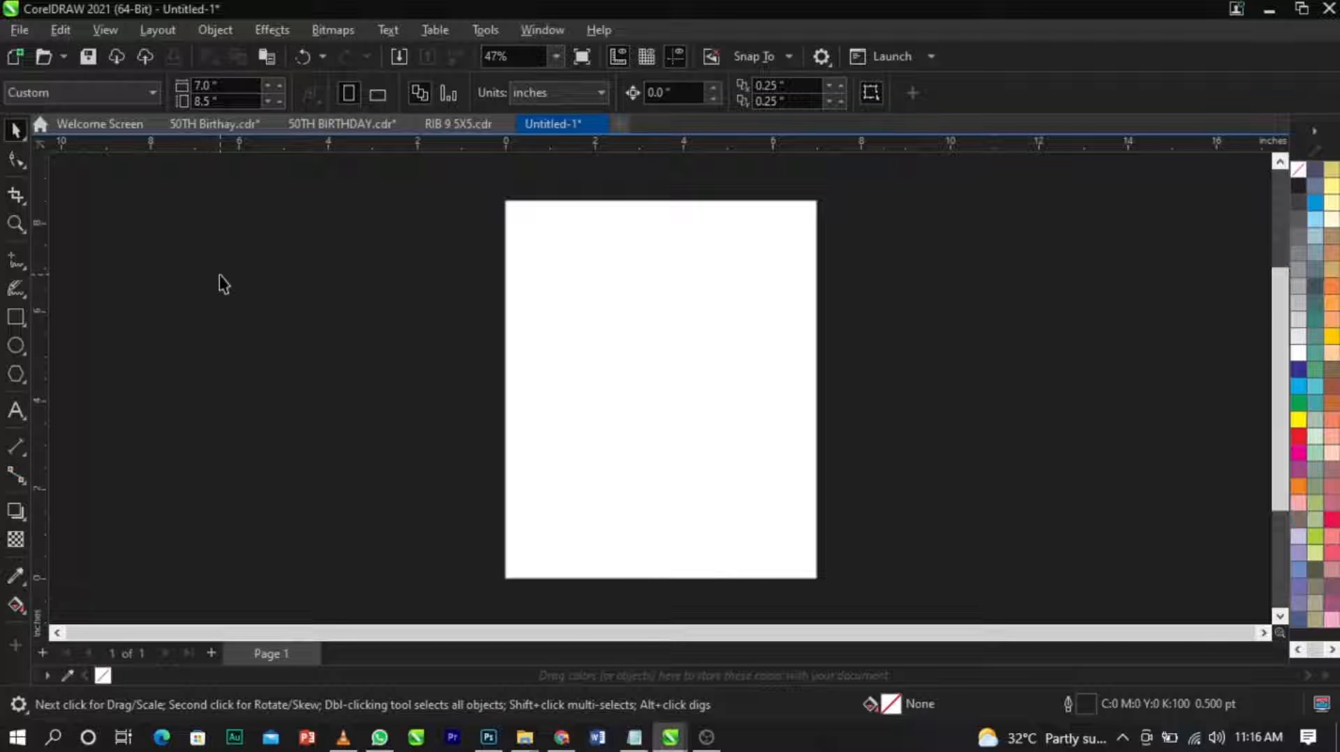
left_click(14, 318)
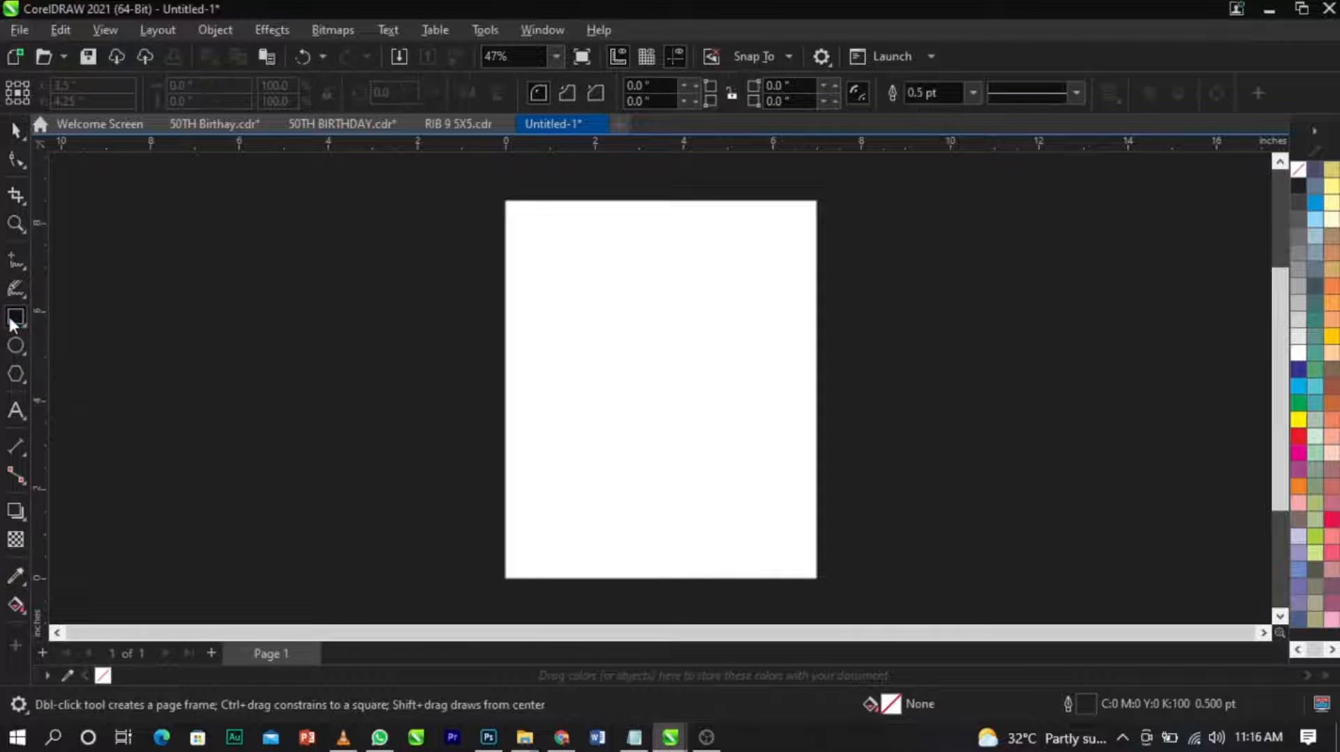
left_click_drag(521, 221, 802, 565)
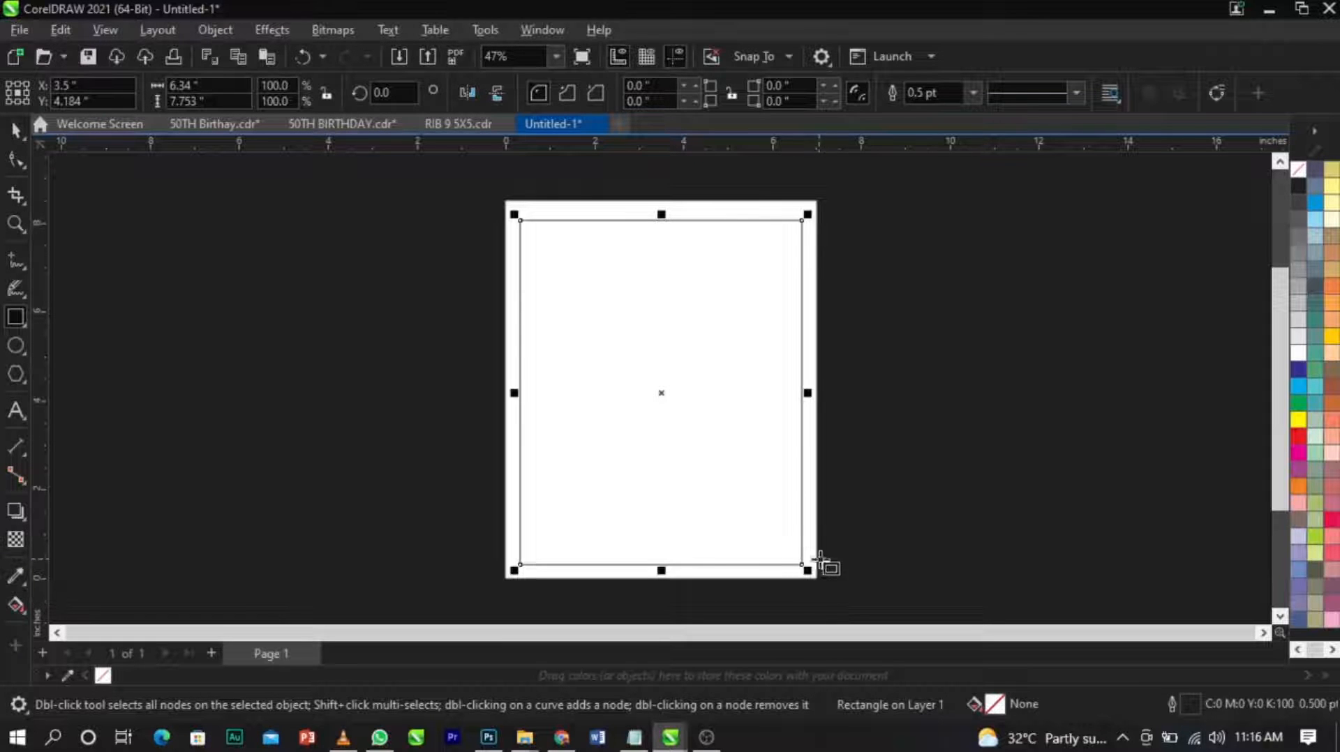
key("space")
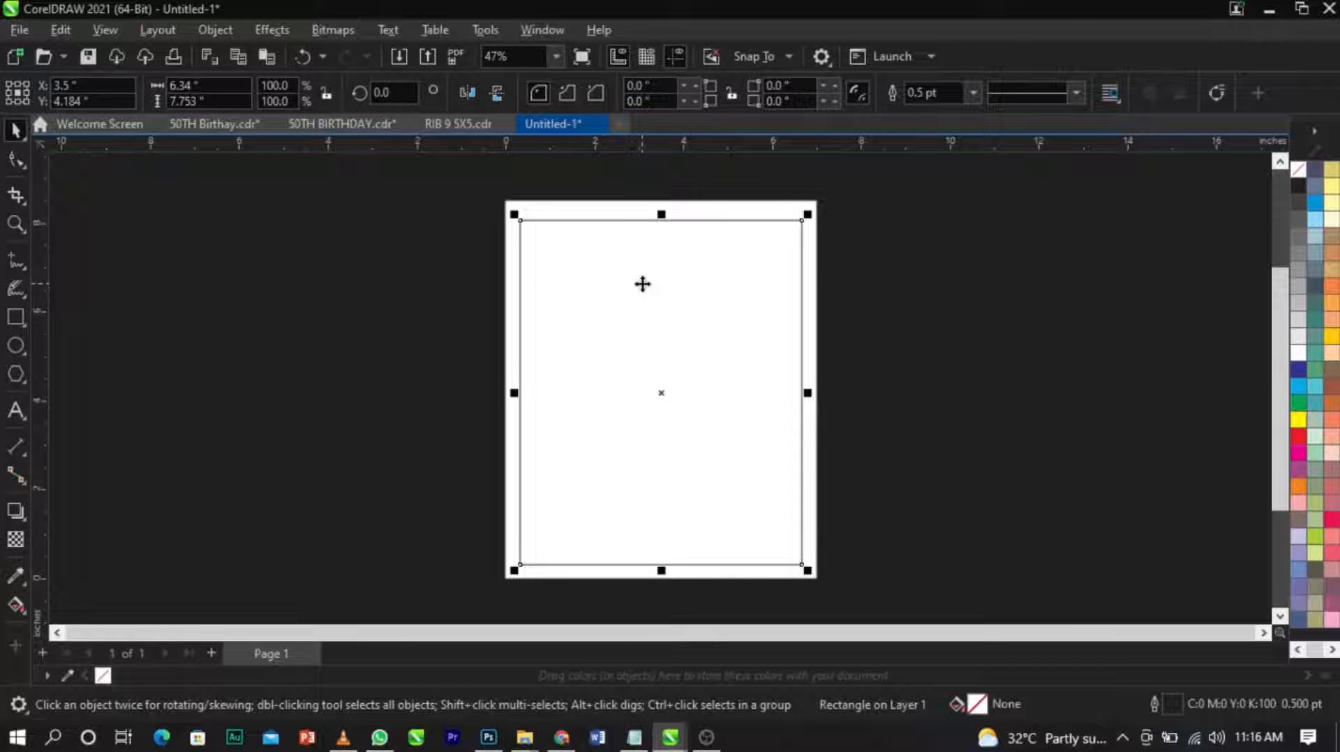
Resize the rectangle to 7 inches wide and 8.5 inches high.
left_click(183, 85)
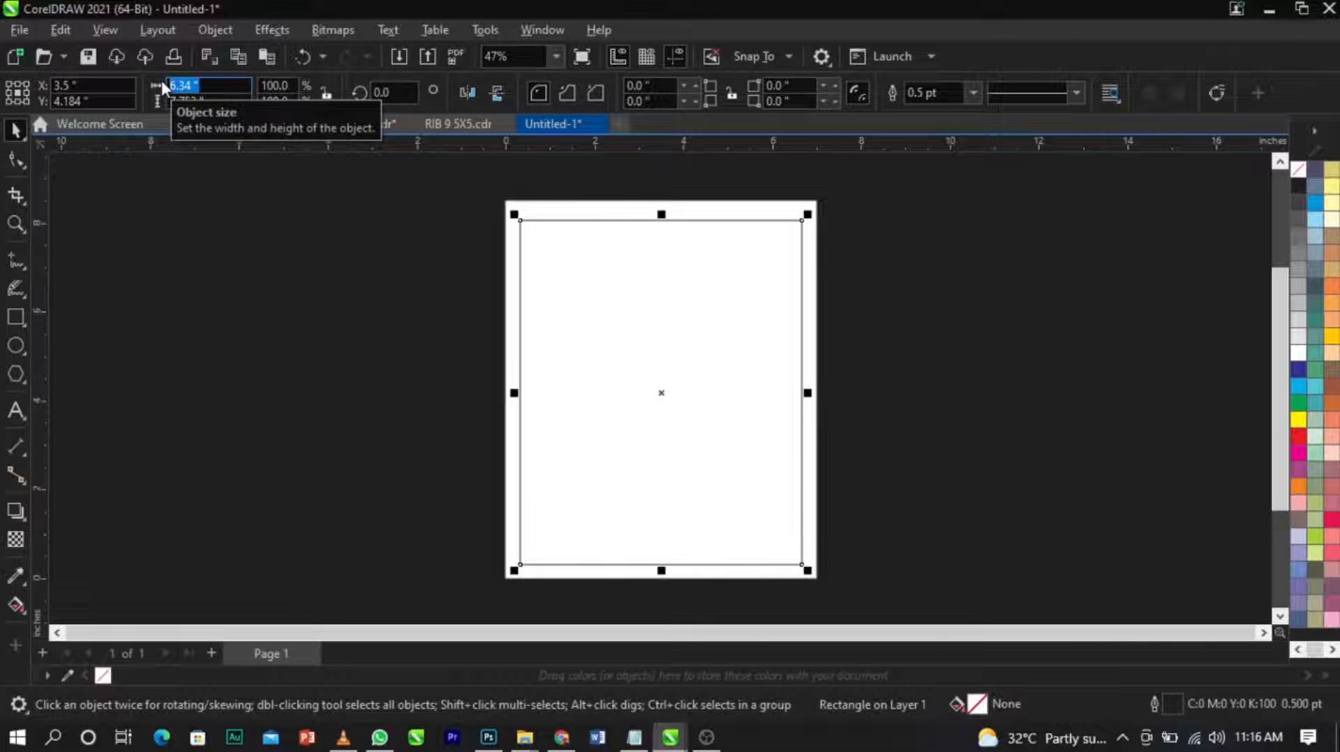
type("7")
key("Tab")
key("BackSpace")
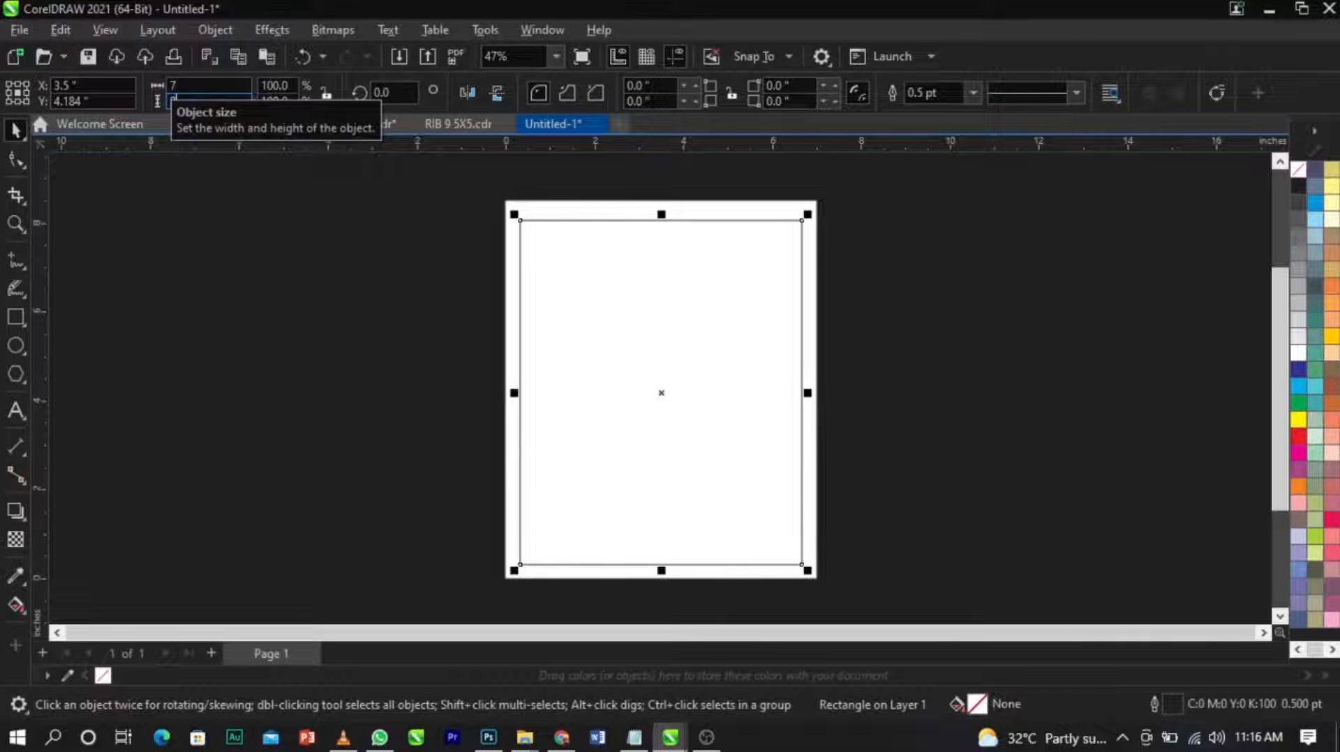
type("8.5")
key("Return")
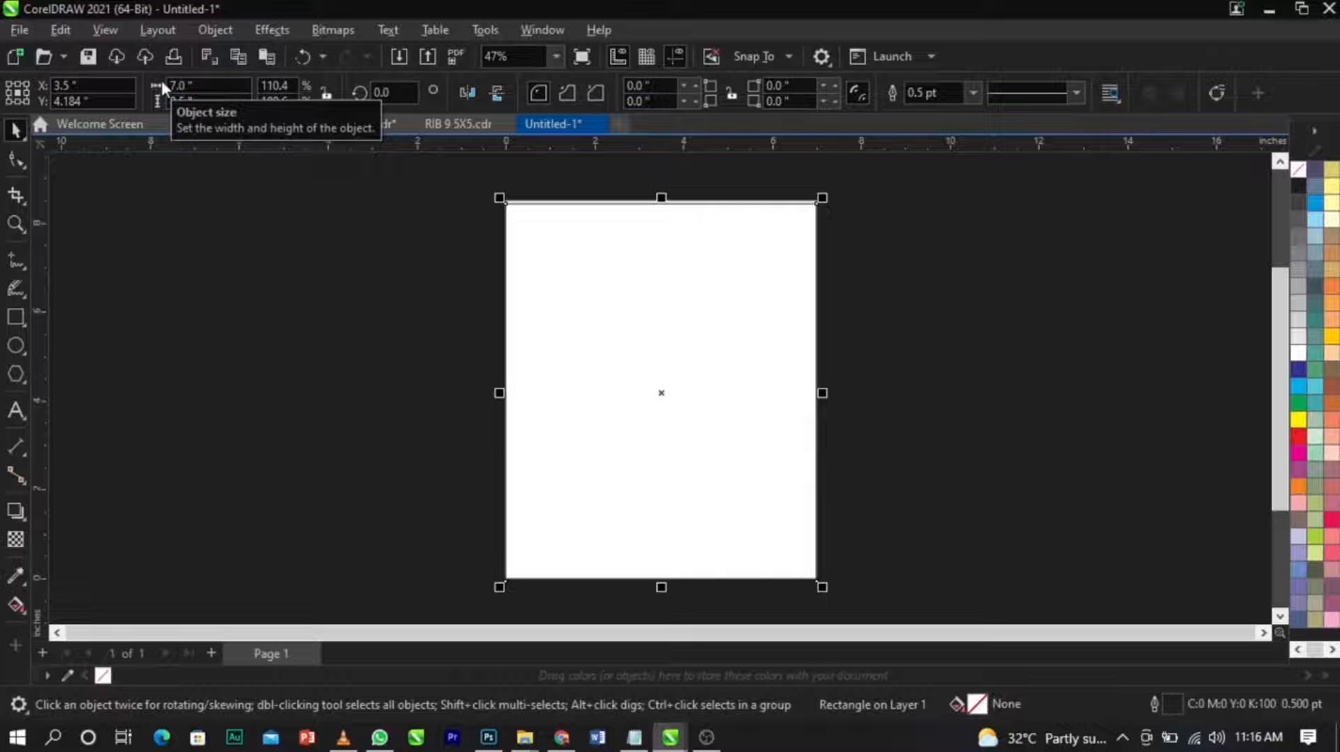
Nudge the rectangle up until its edges line up with the page edges, centred at Y 4.25 inches.
scroll(661, 217, "up", 5)
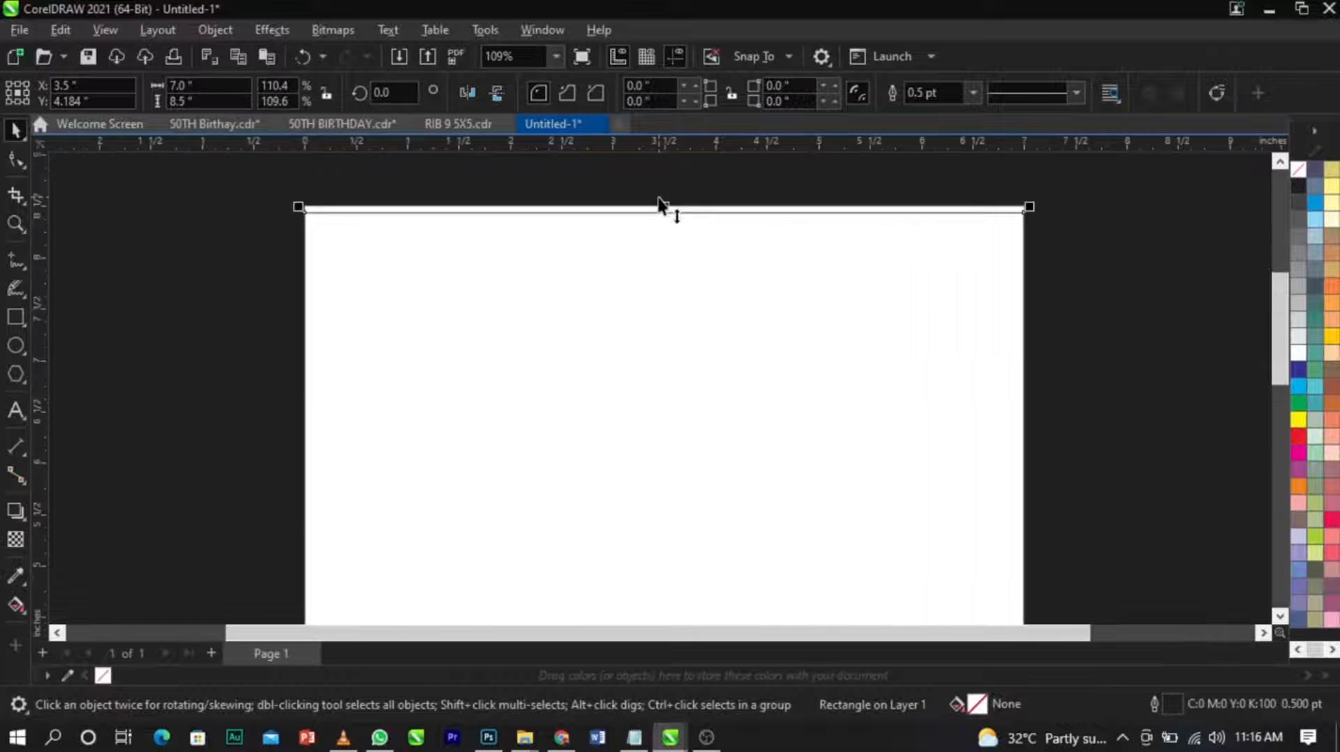
scroll(659, 222, "up", 2)
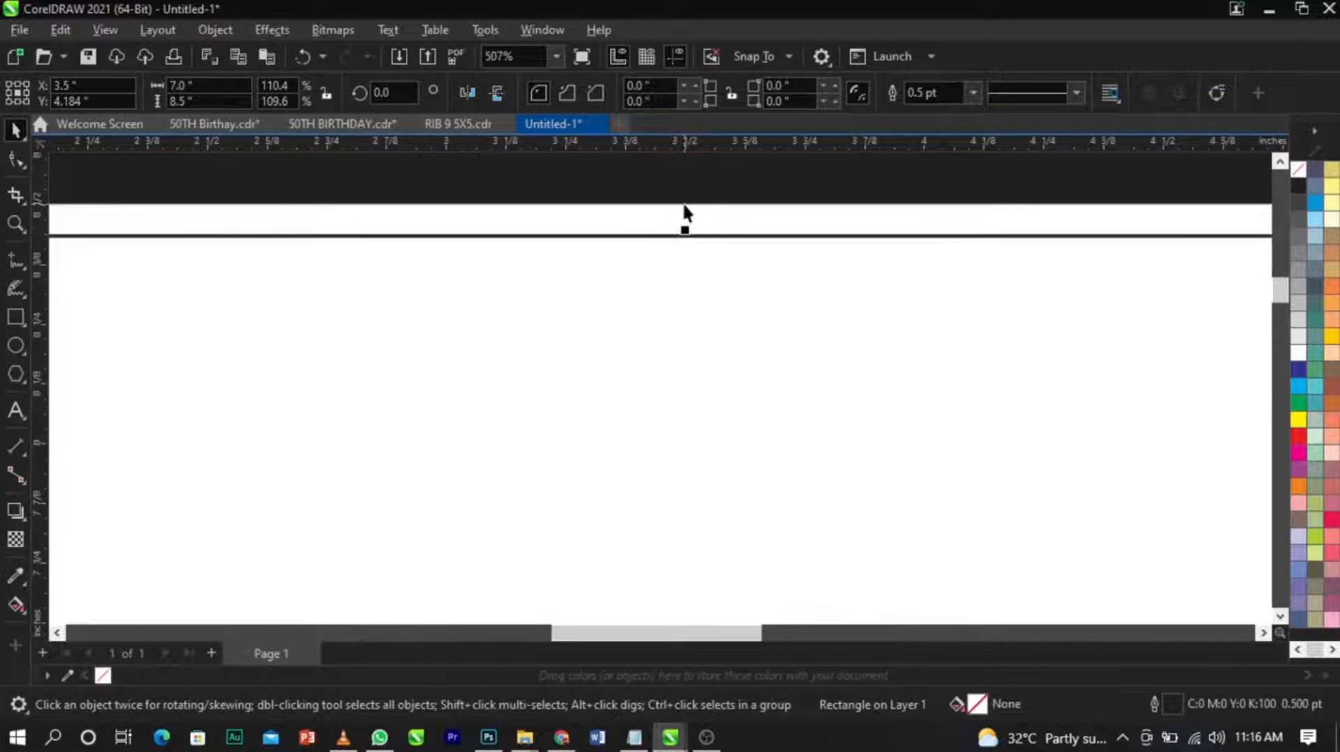
scroll(684, 210, "down", 7)
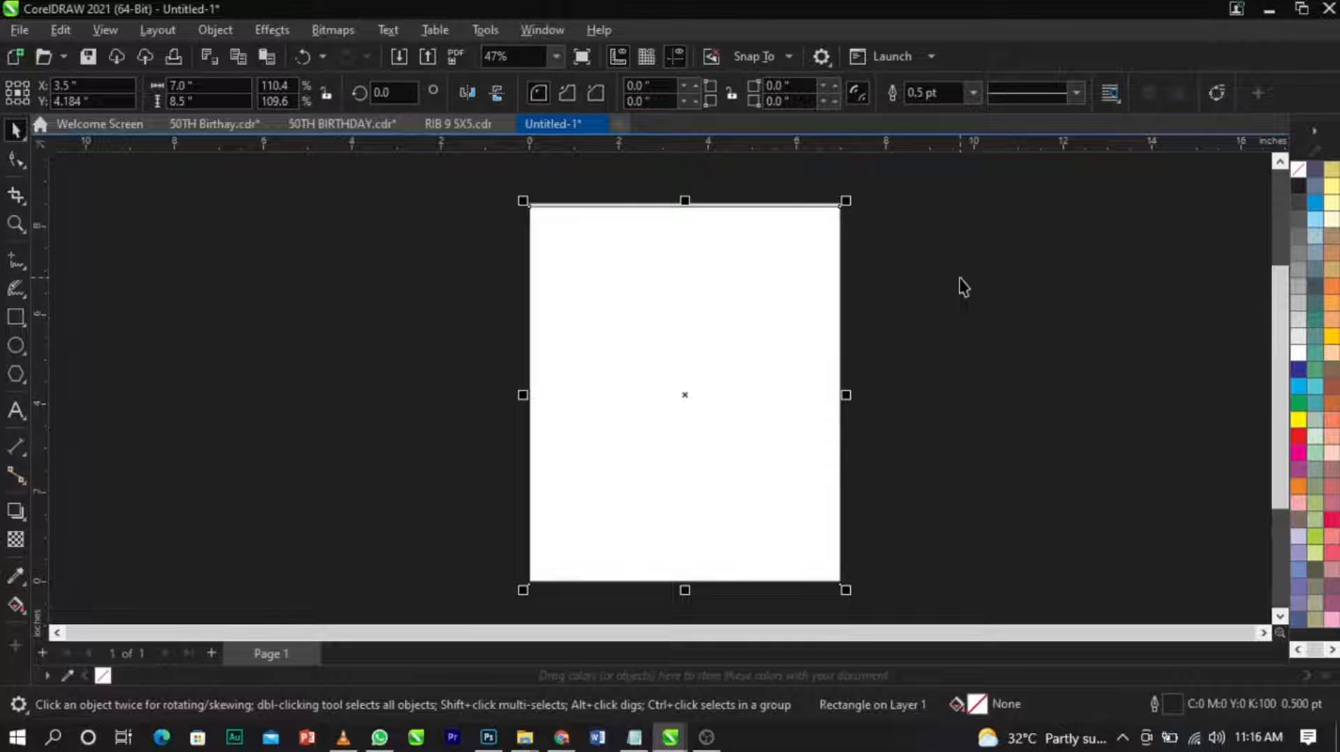
key("Up")
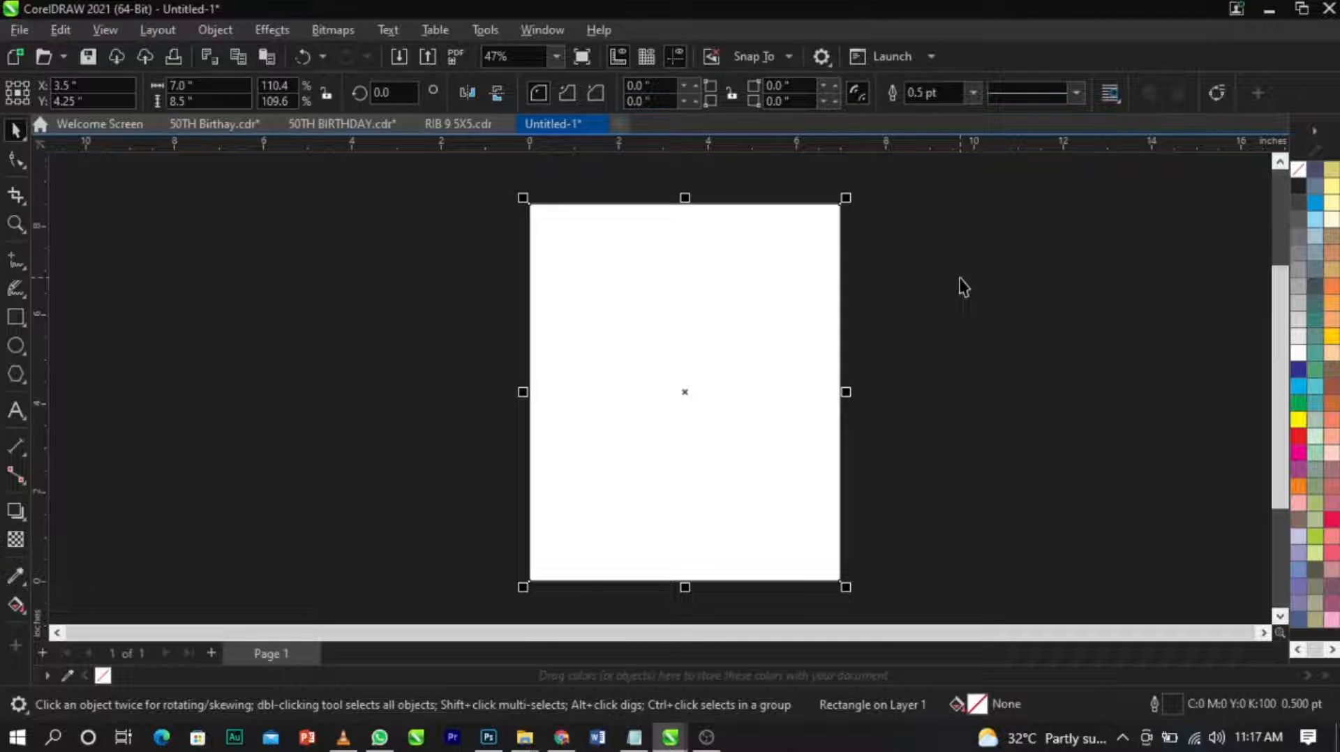
Remove the outline from the page-sized rectangle, keeping it aligned to the page, and deselect it.
left_click_drag(733, 325, 682, 353)
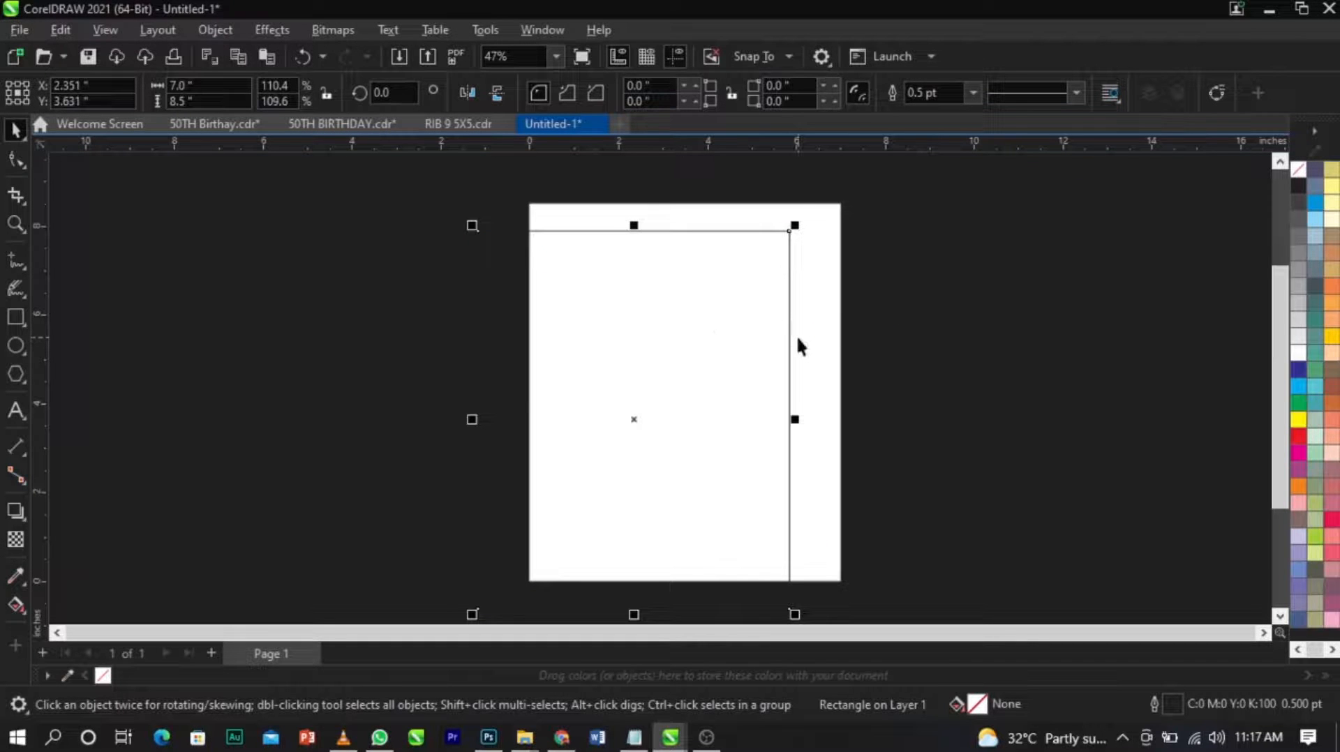
key("ctrl+z")
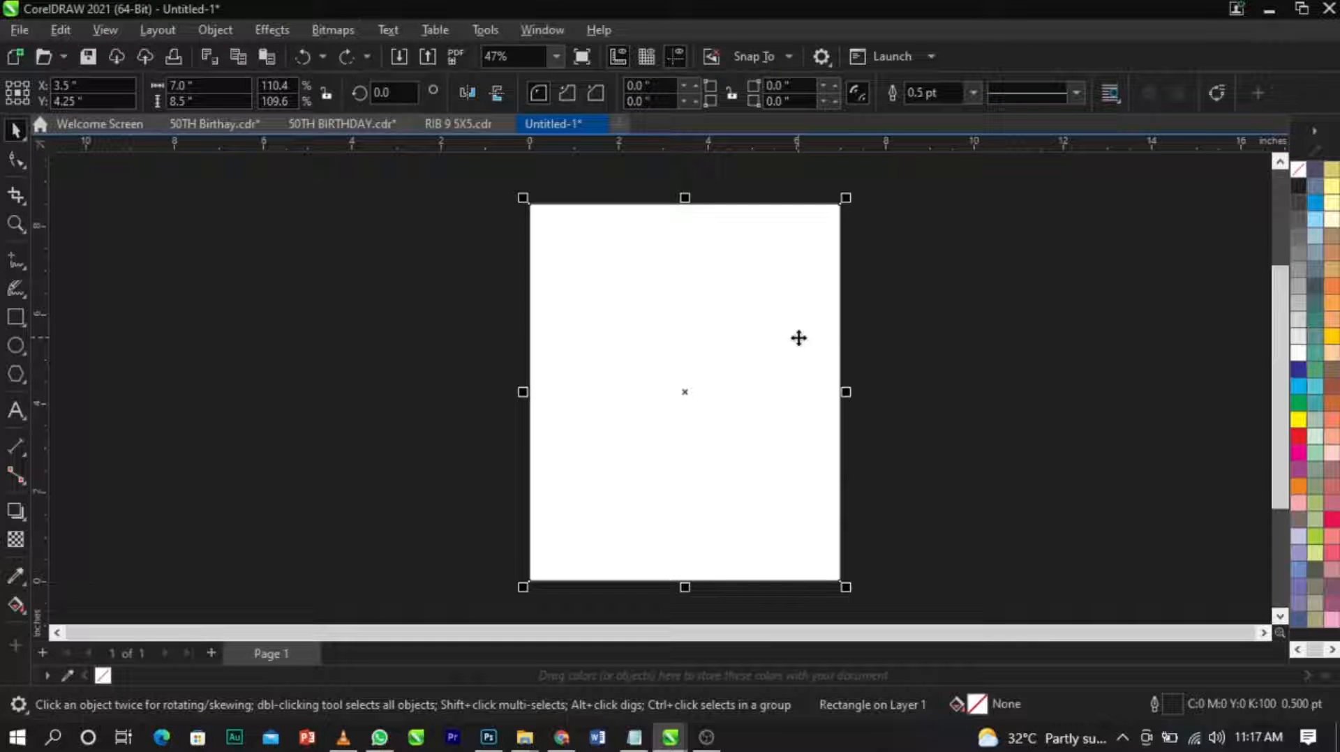
right_click(1302, 179)
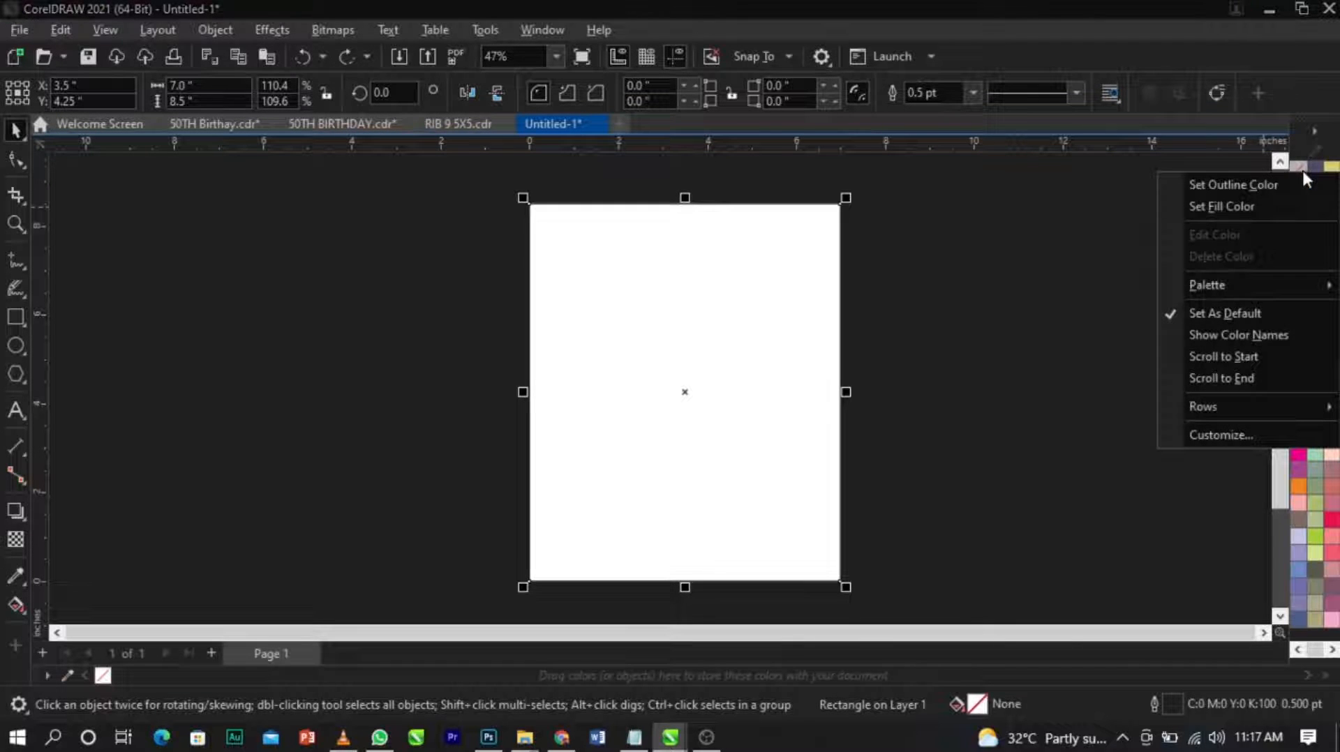
left_click(1290, 179)
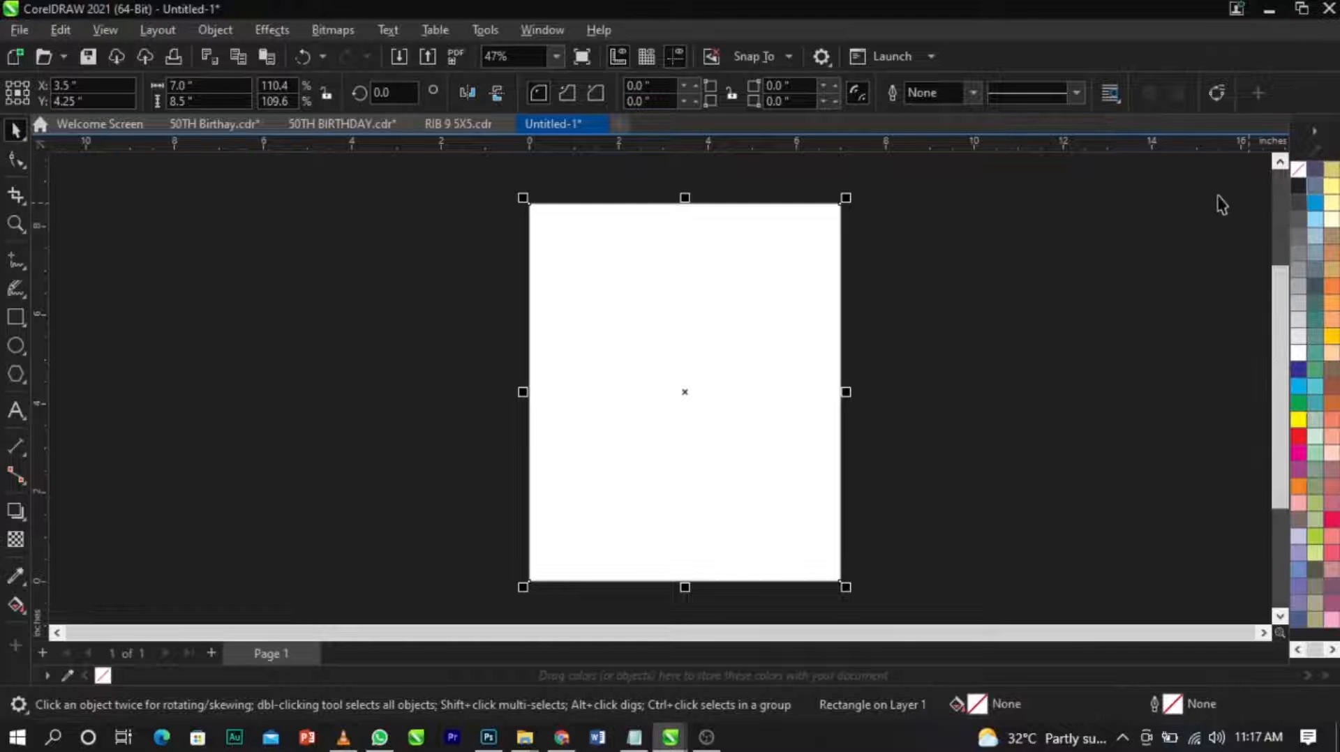
left_click_drag(682, 335, 689, 373)
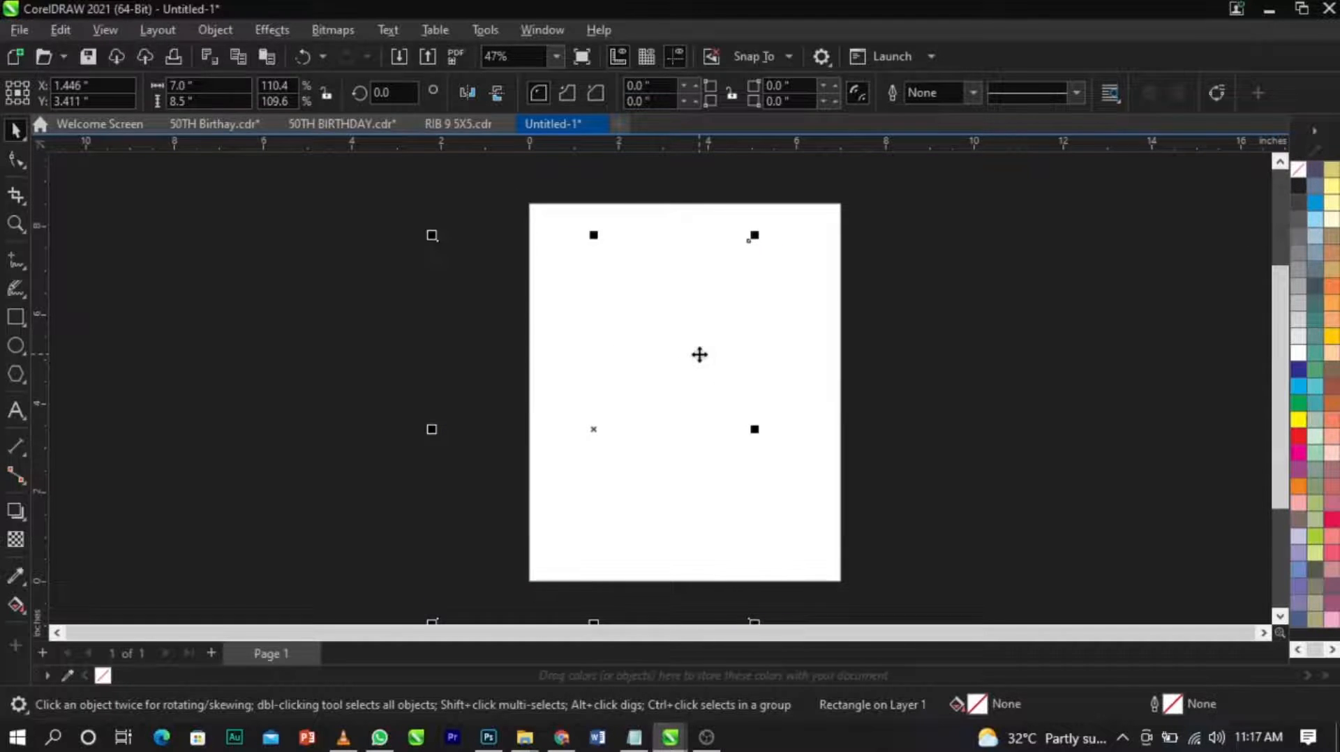
key("ctrl+z")
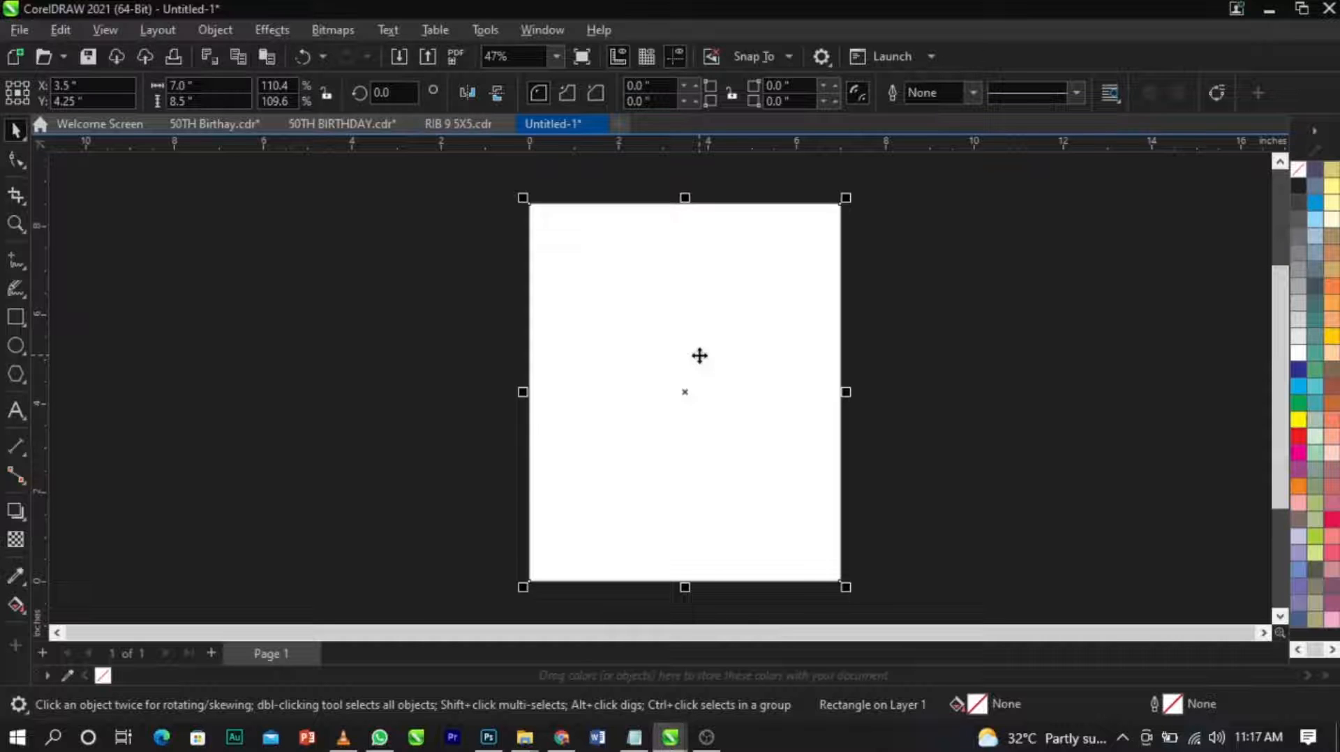
left_click(1096, 424)
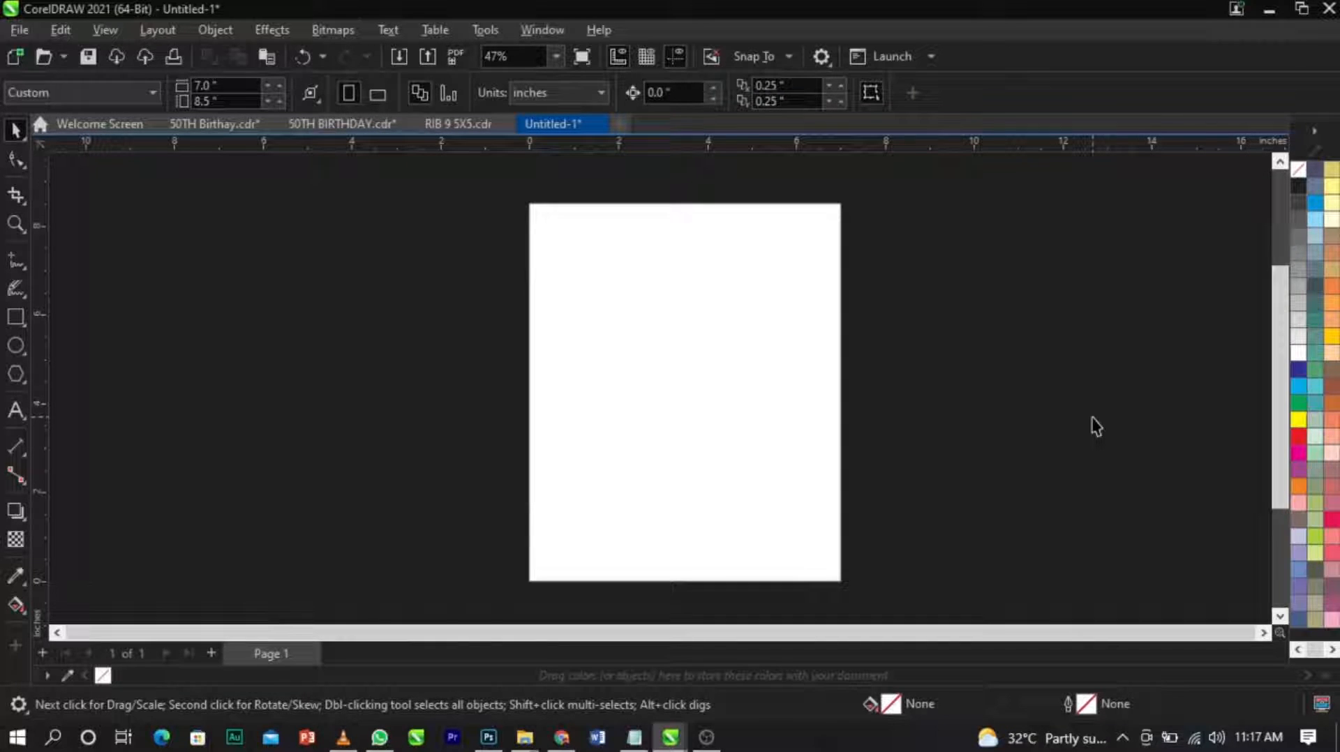
Save the drawing to the Desktop in CDR format under the file name "50th birthday +".
left_click(21, 30)
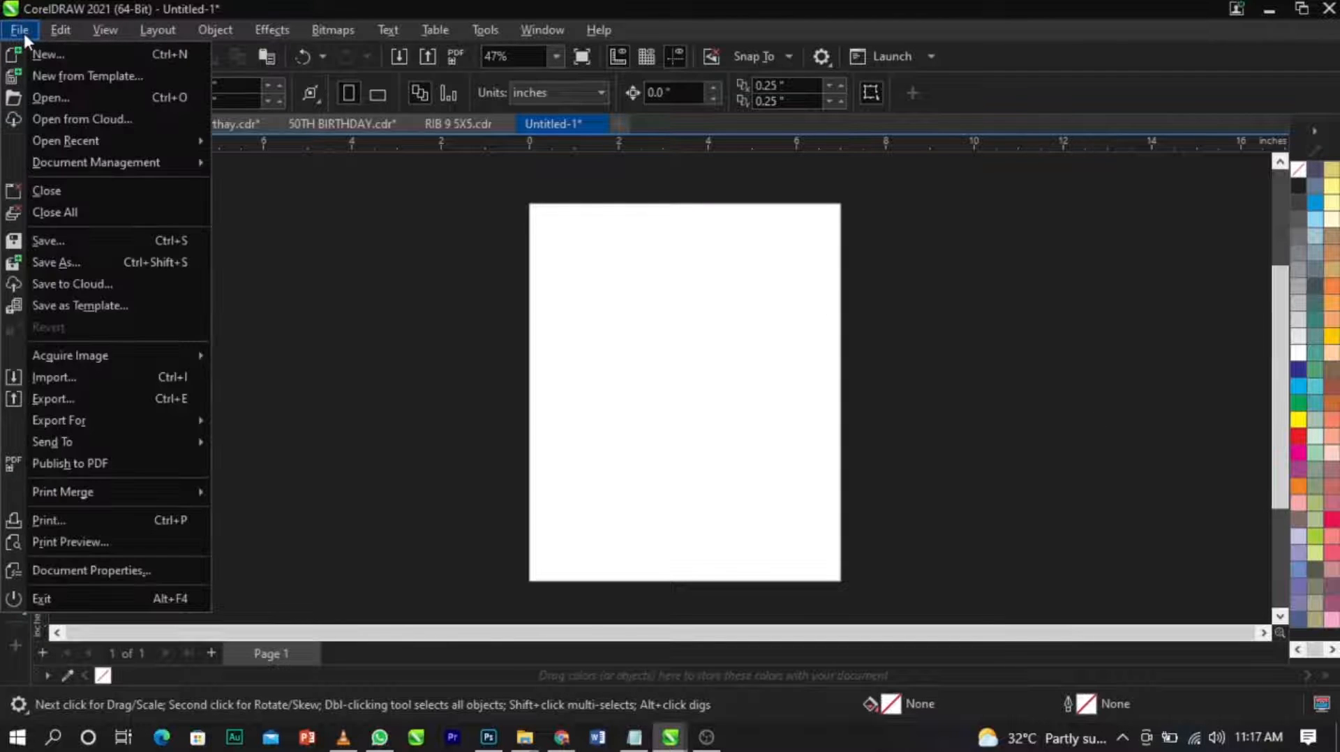
left_click(74, 240)
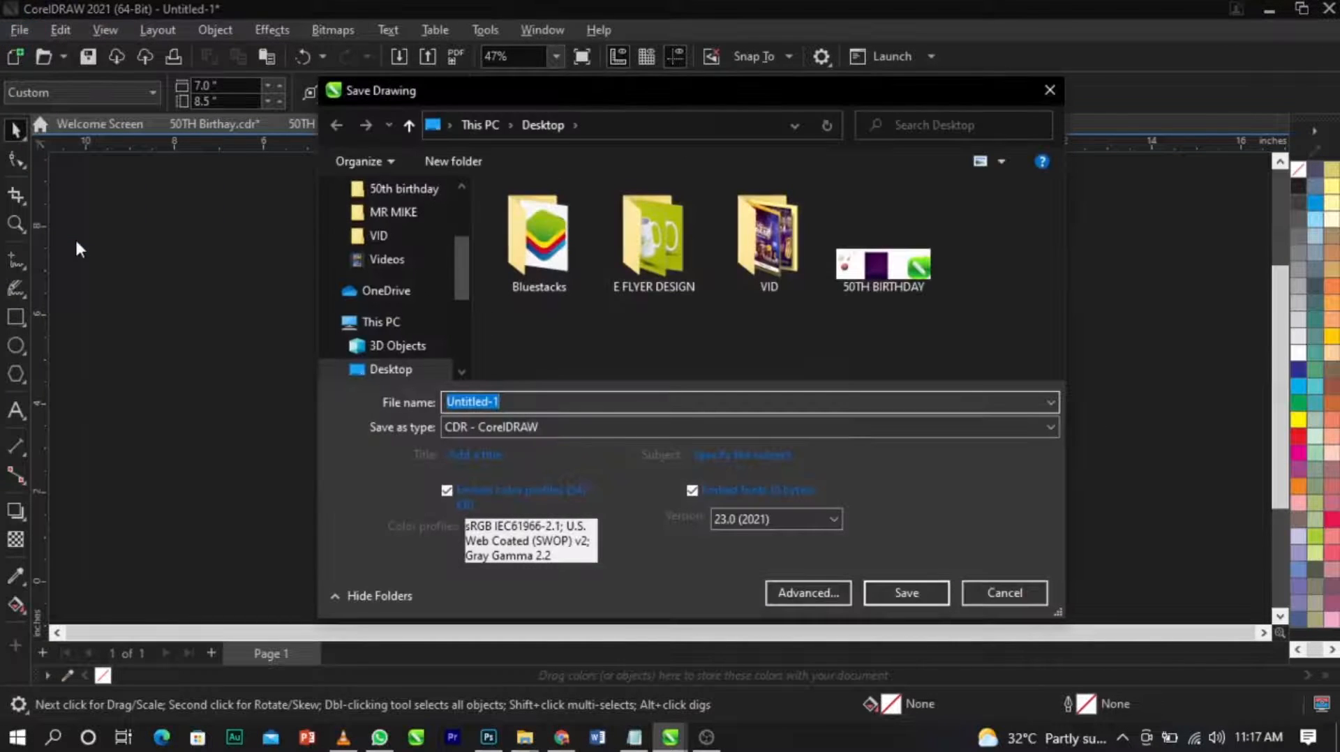
type("50t")
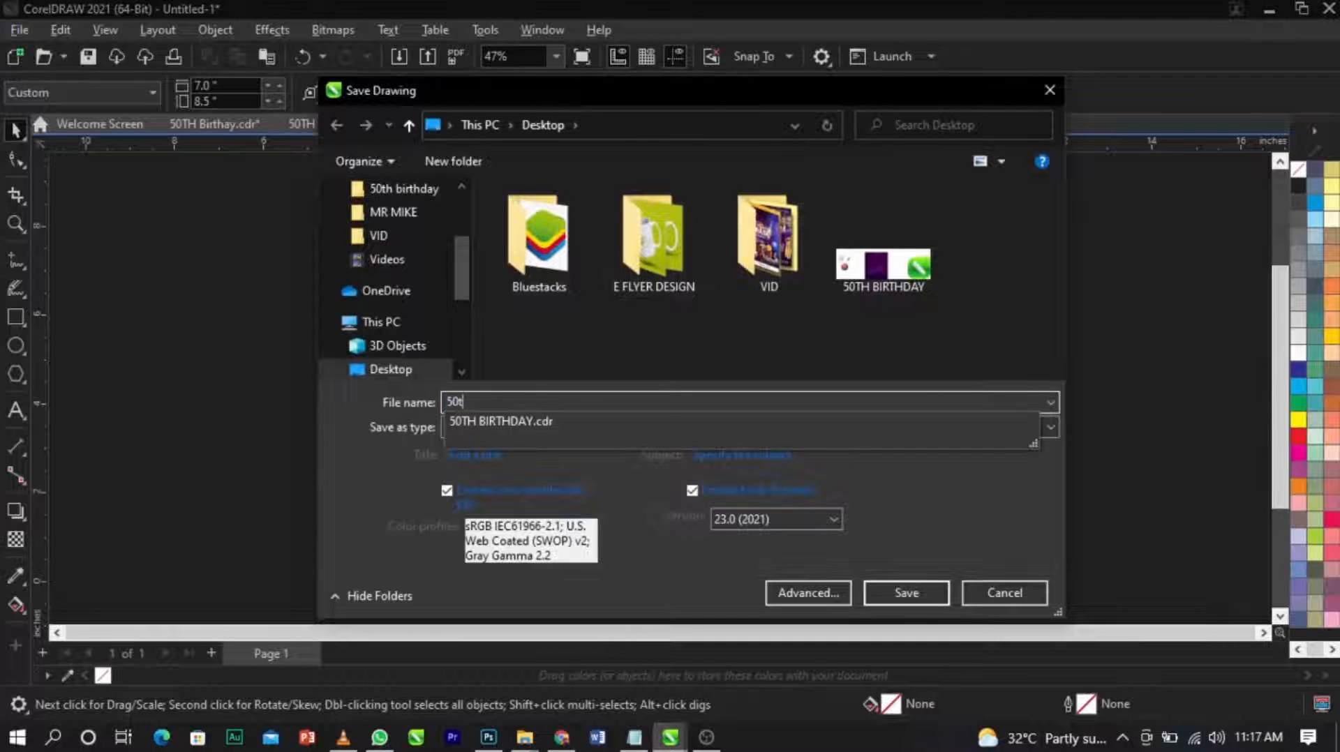
type("h birthday")
key("Return")
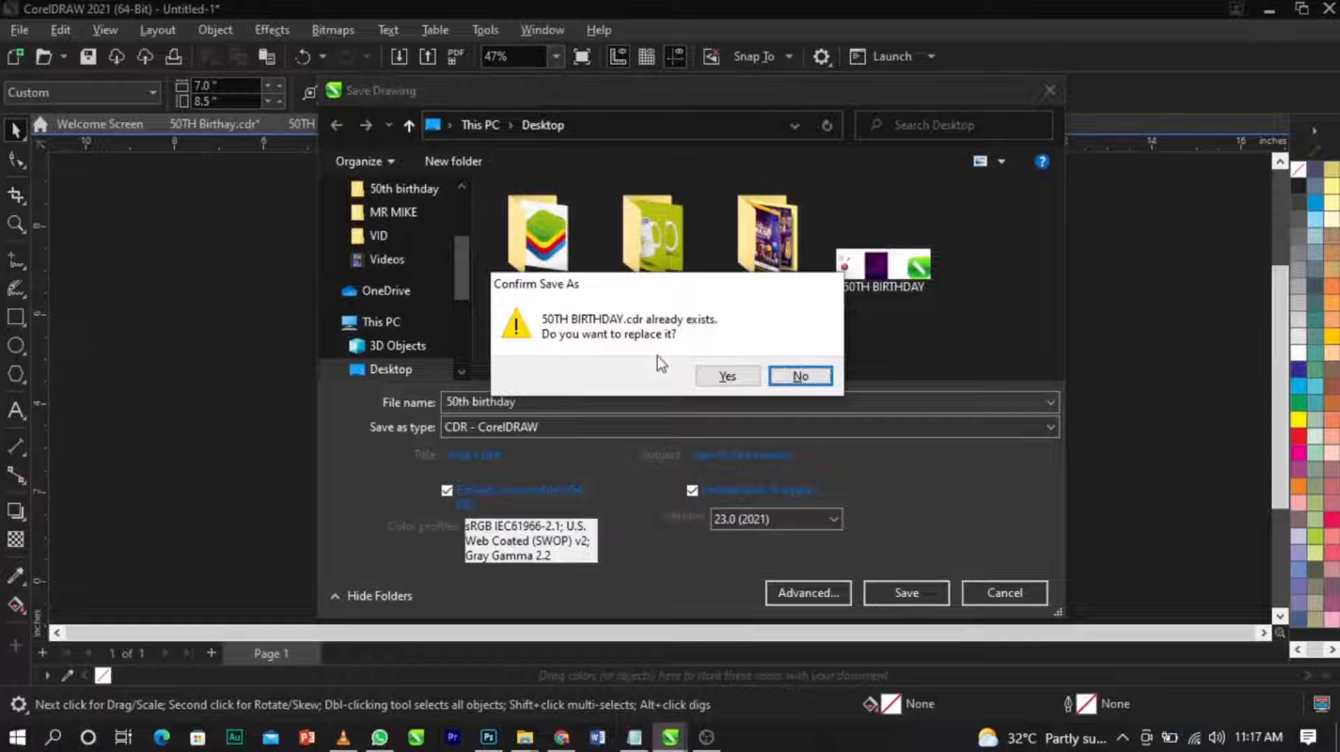
left_click(722, 377)
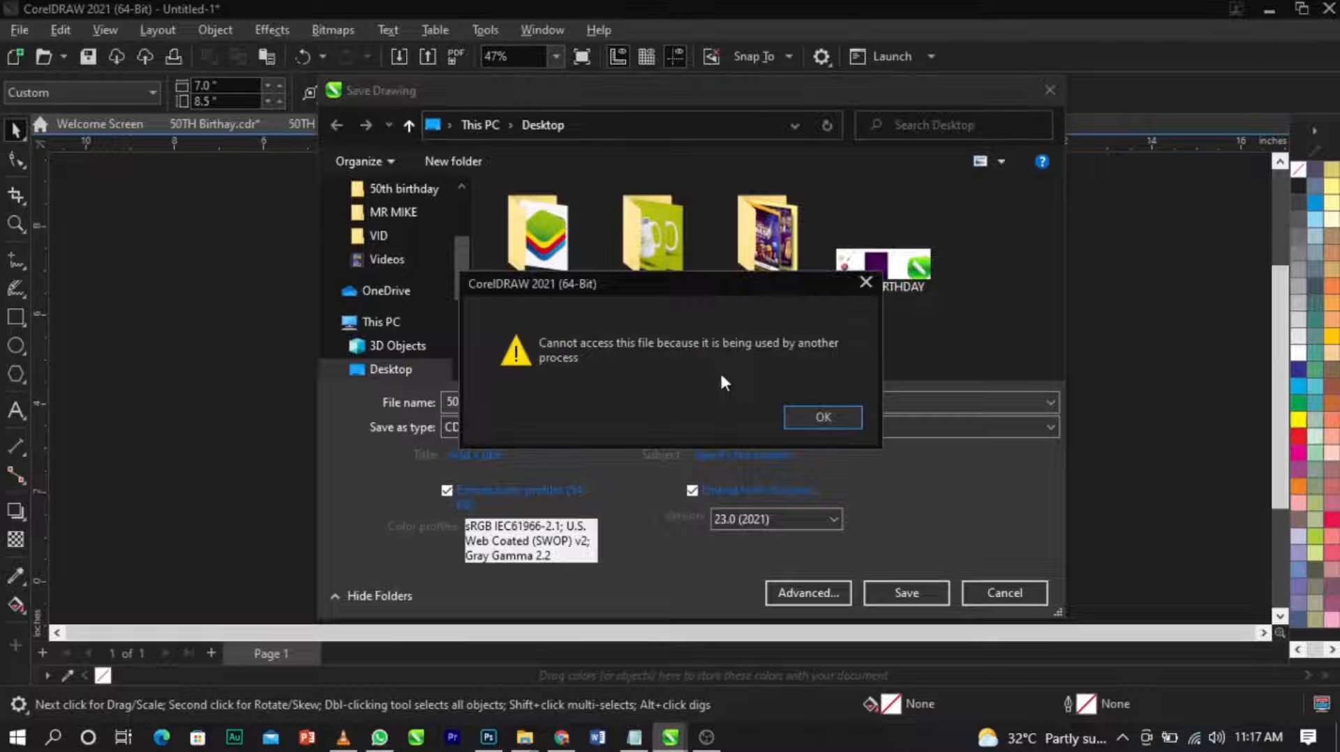
left_click(808, 417)
type("+")
key("Return")
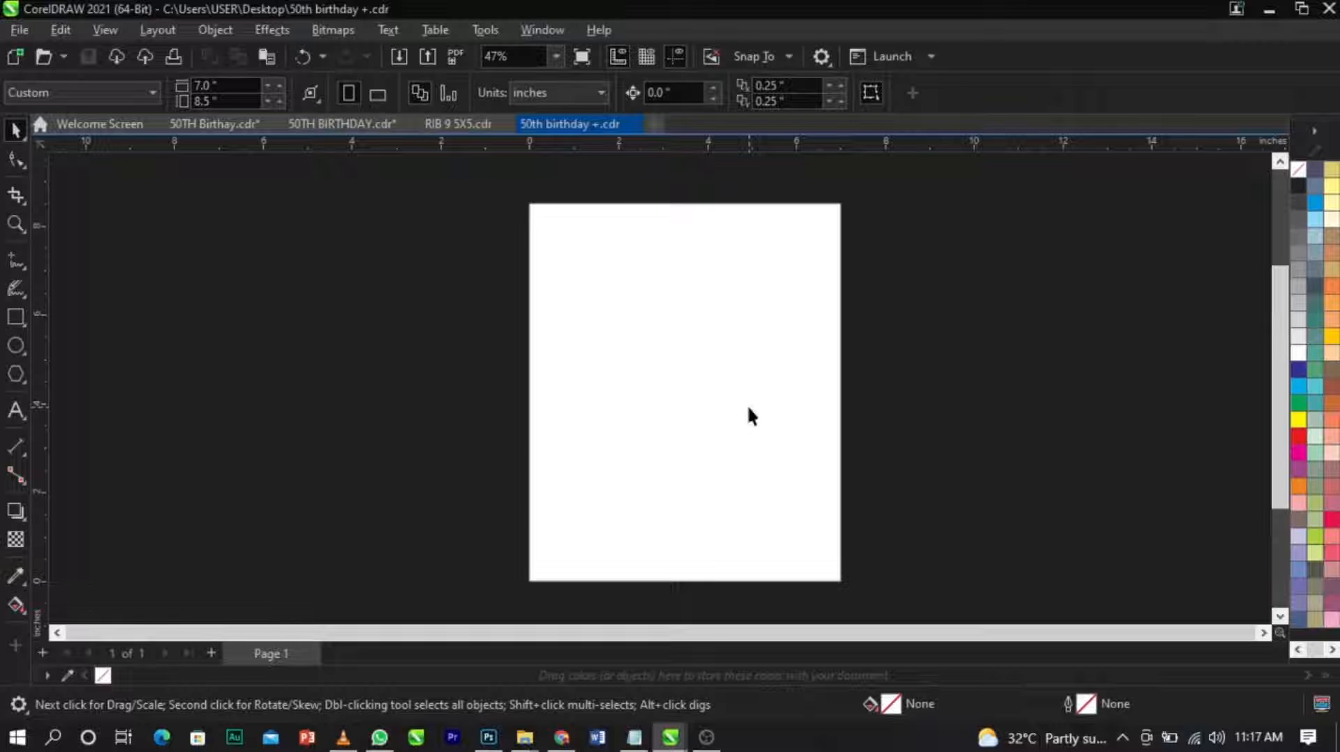
right_click(927, 378)
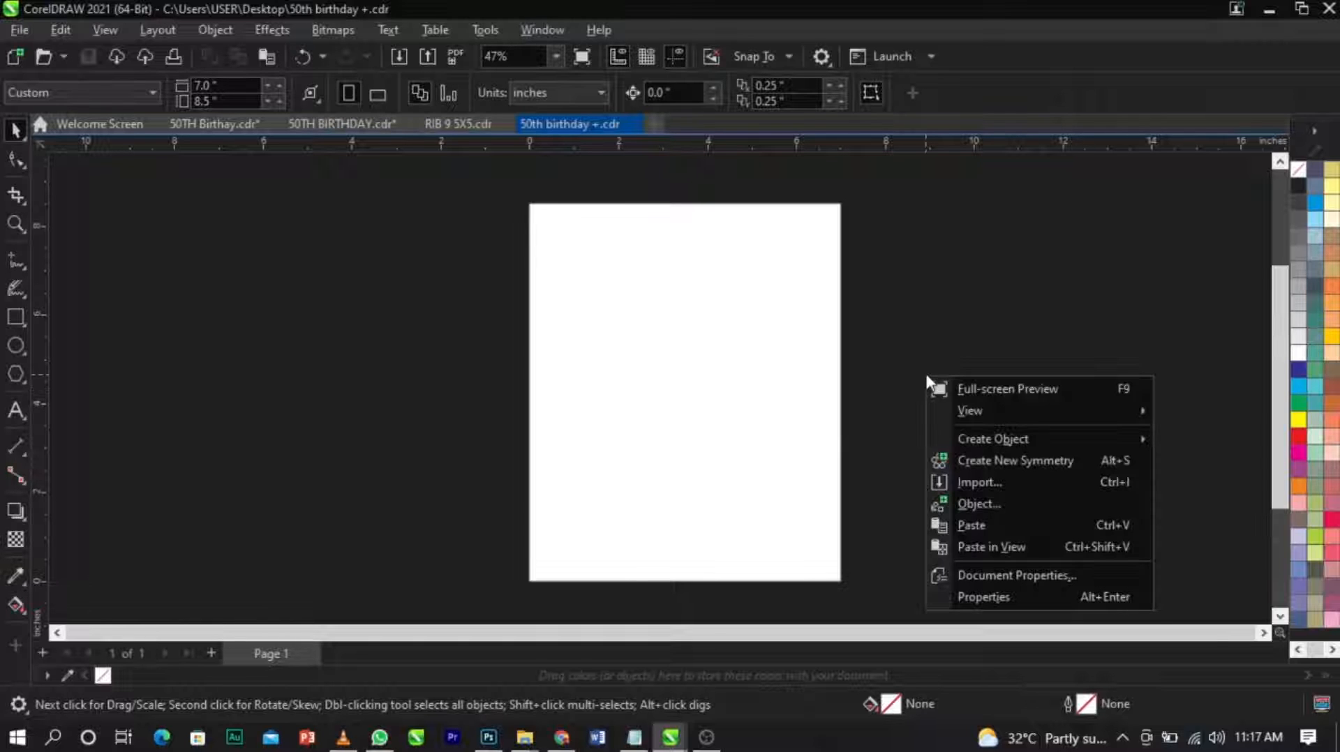
left_click(932, 369)
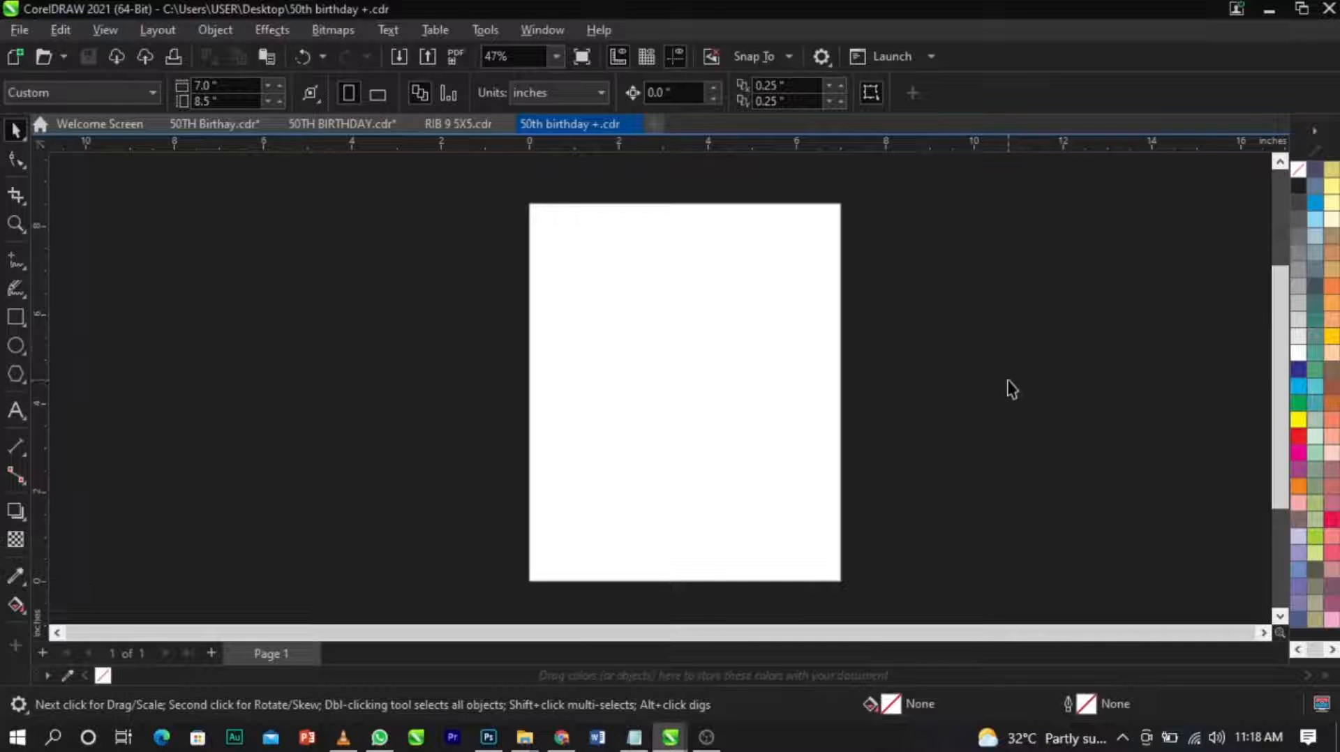
right_click(998, 365)
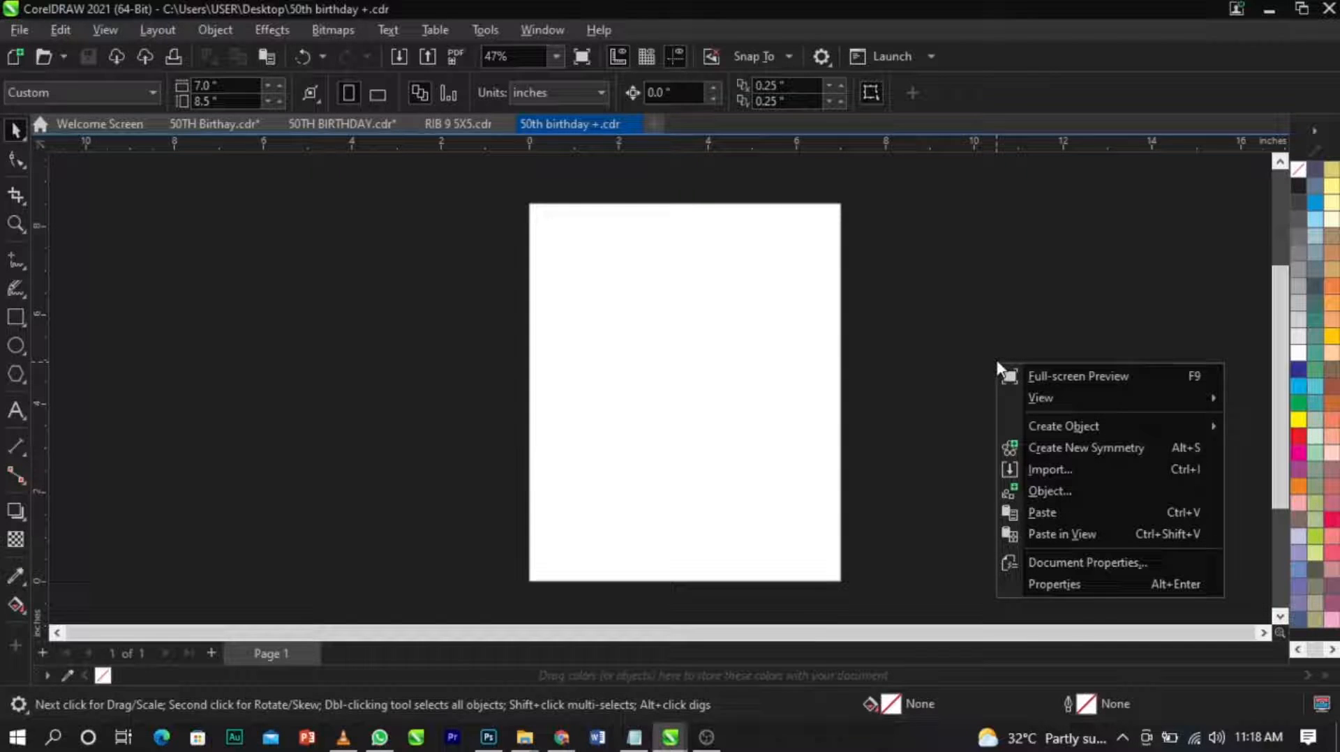
left_click(1055, 467)
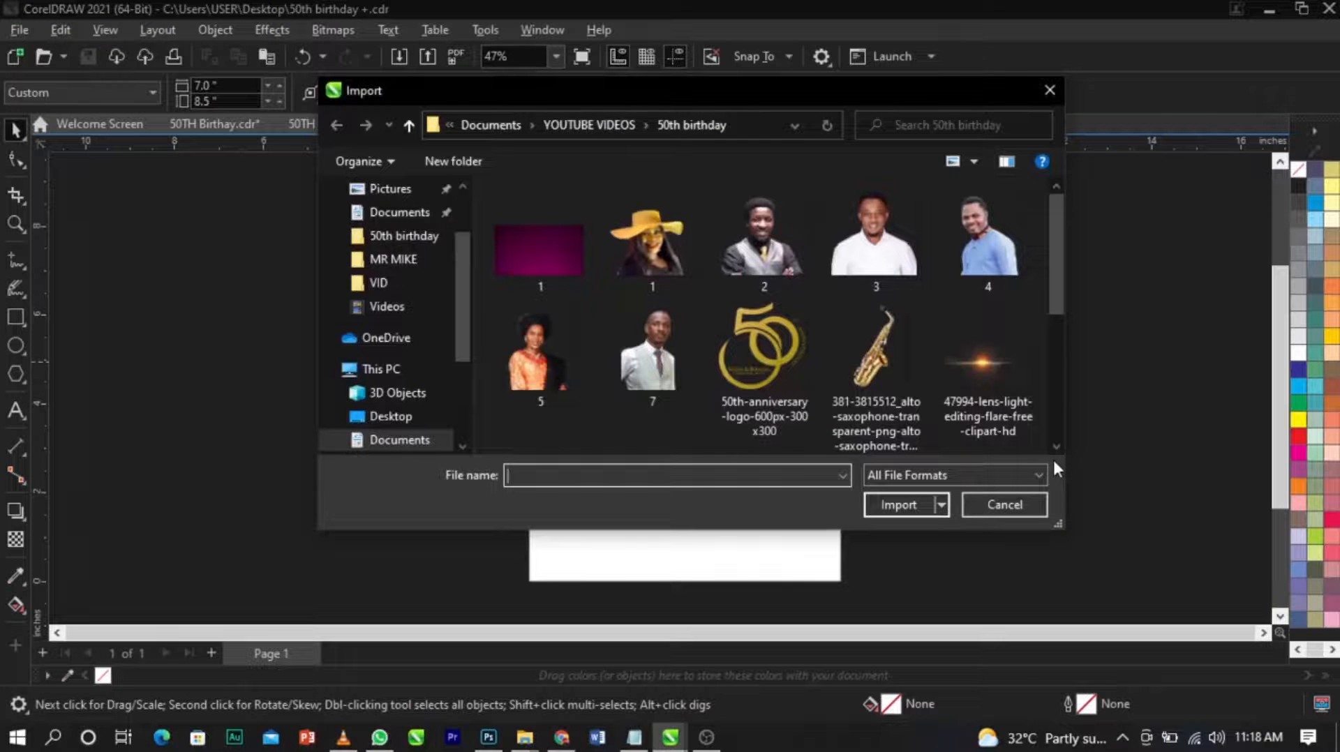
left_click(1010, 502)
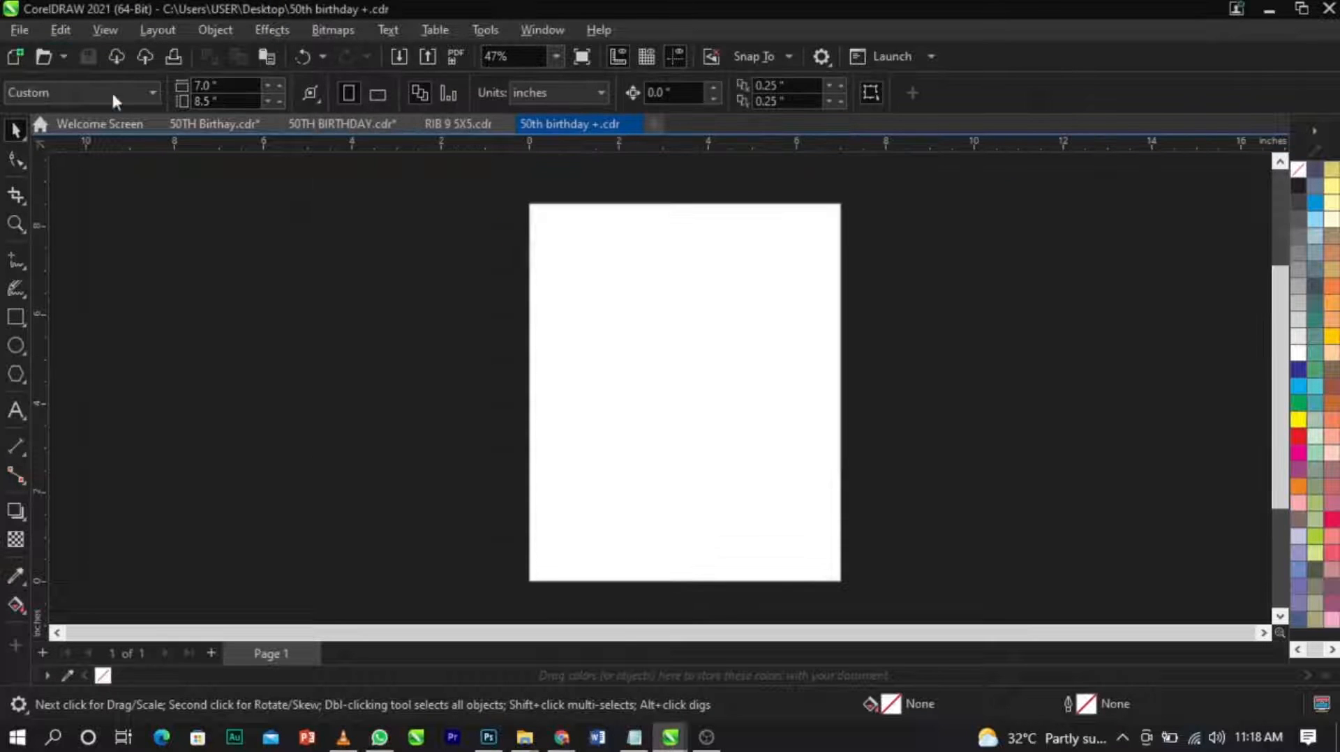
left_click(20, 32)
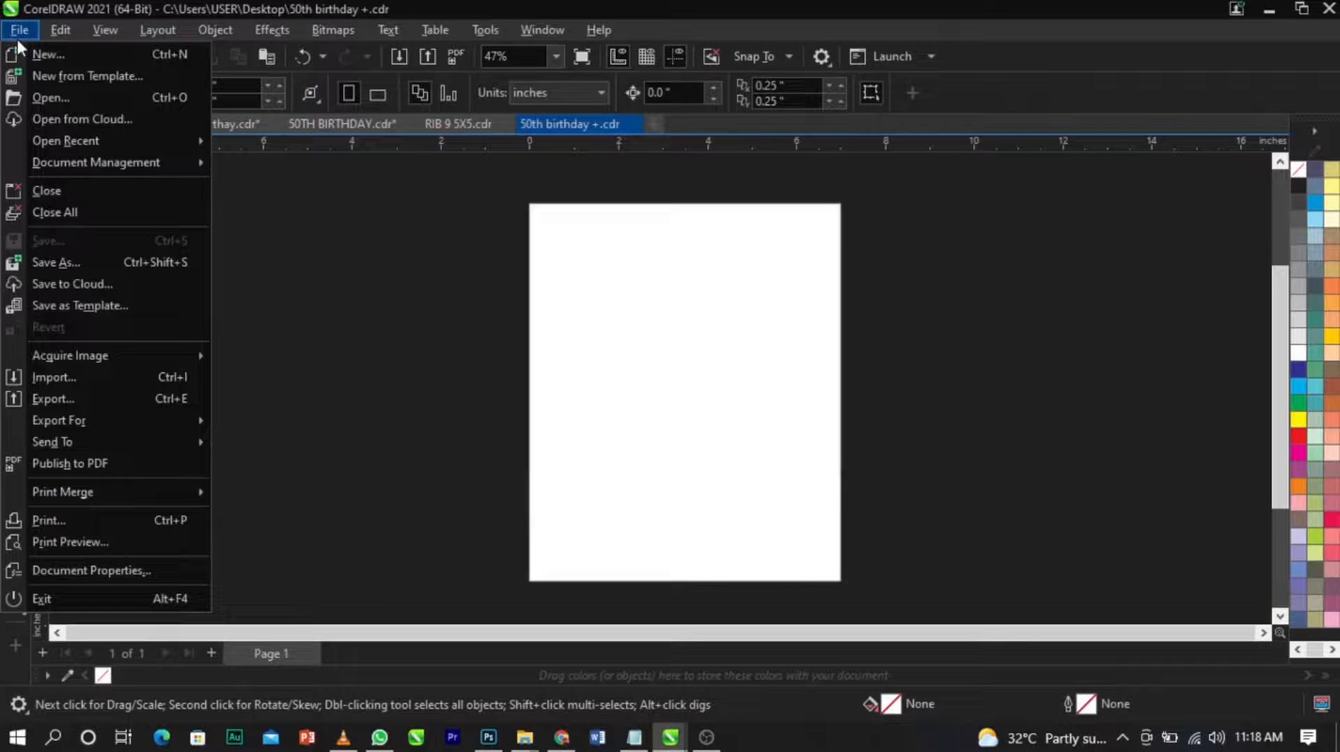
left_click(94, 375)
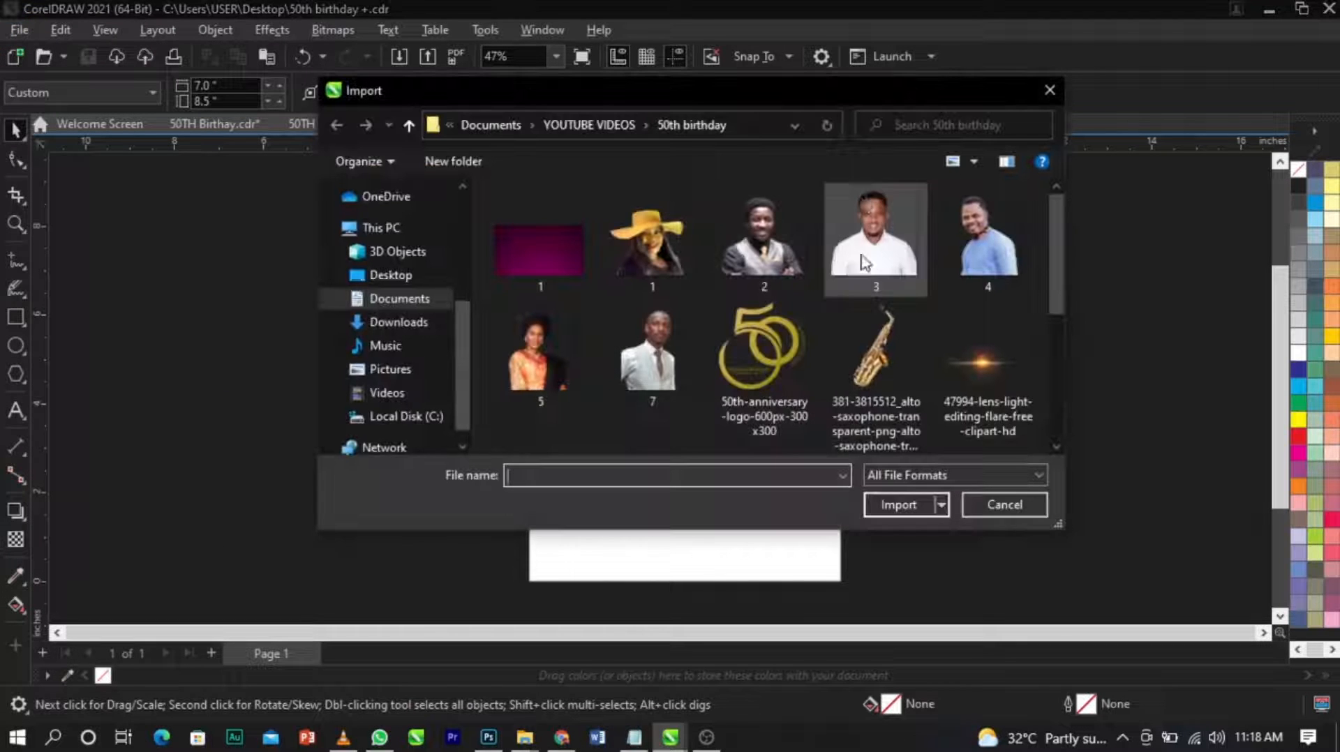
left_click(1049, 89)
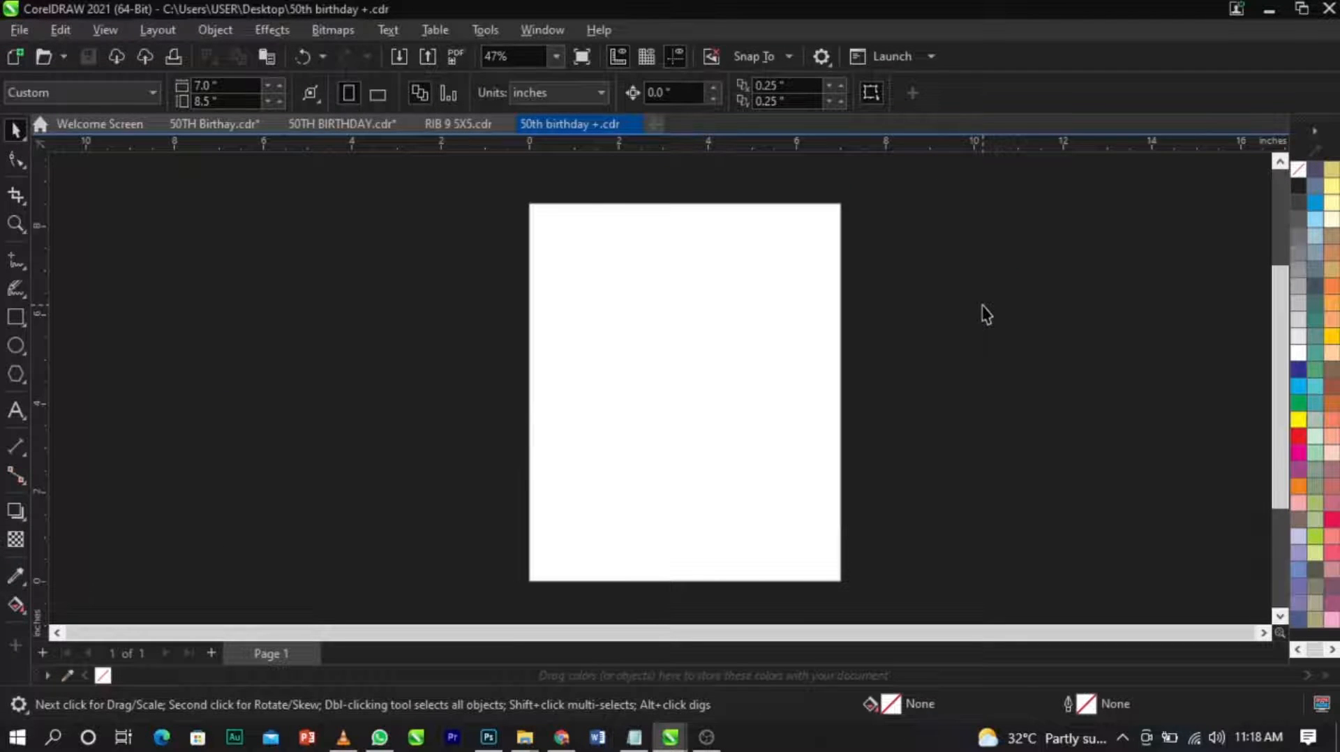
Start an import from the 50th birthday folder, selecting the numbered images 1 to 7, the 50th-anniversary logo, the alto saxophone and the orange lens flare.
key("ctrl+i")
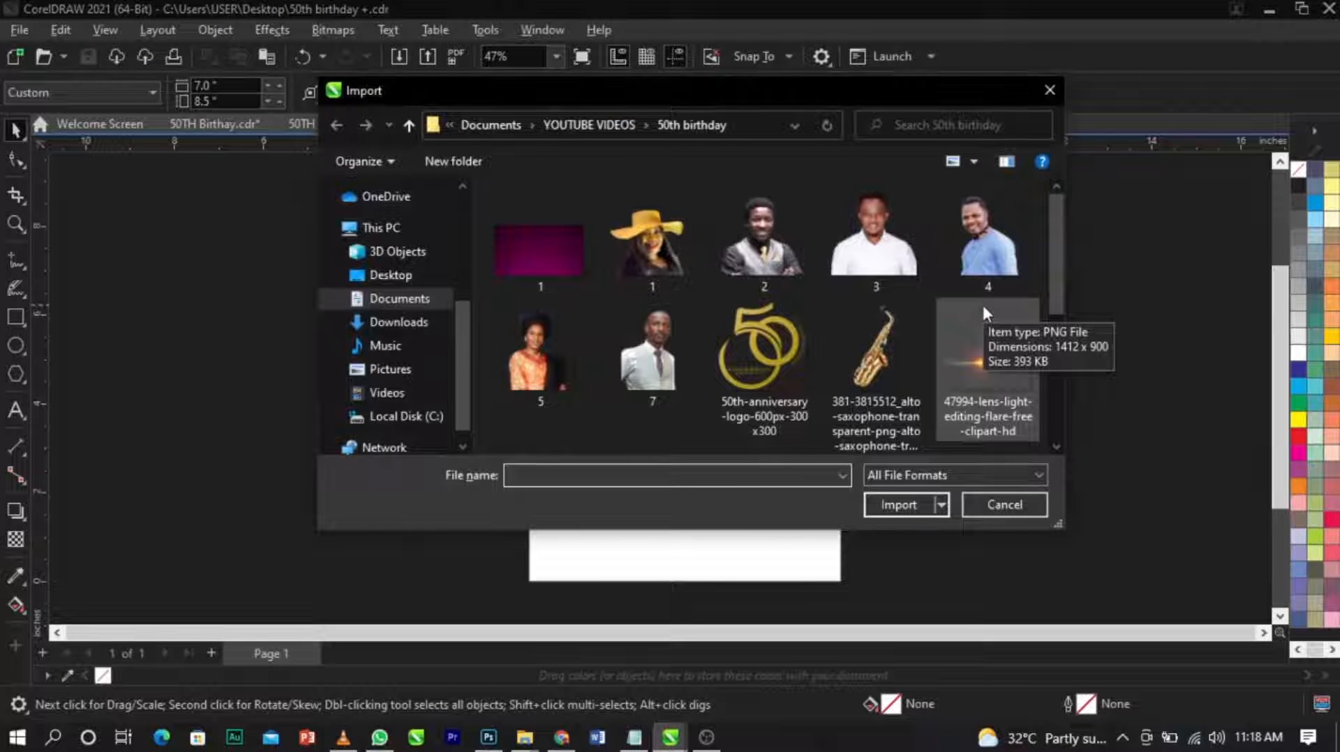
left_click(563, 254)
left_click(618, 258, "ctrl")
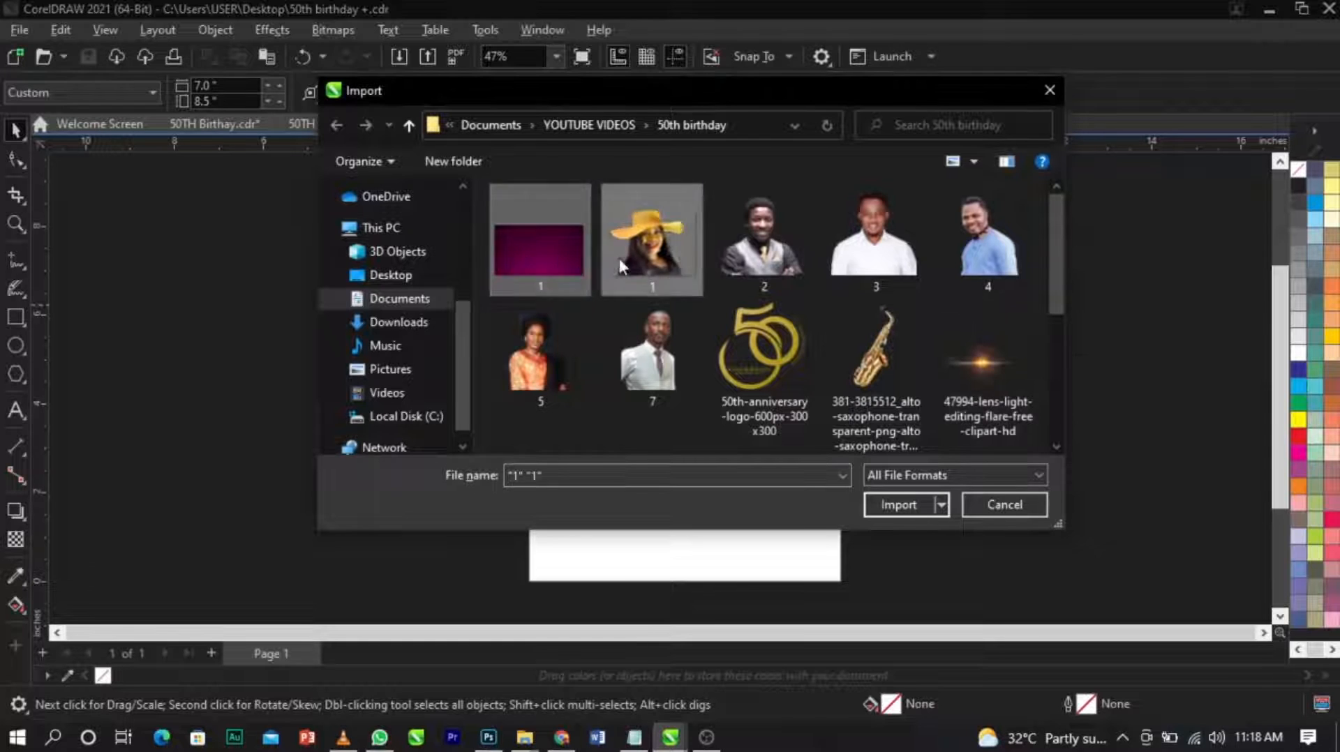
left_click(762, 244, "ctrl")
left_click(878, 246, "ctrl")
left_click(988, 241, "ctrl")
left_click(538, 356, "ctrl")
left_click(650, 356, "ctrl")
left_click(741, 360, "ctrl")
left_click(889, 362, "ctrl")
left_click(921, 363, "ctrl")
left_click(965, 362, "ctrl")
left_click(886, 359, "ctrl")
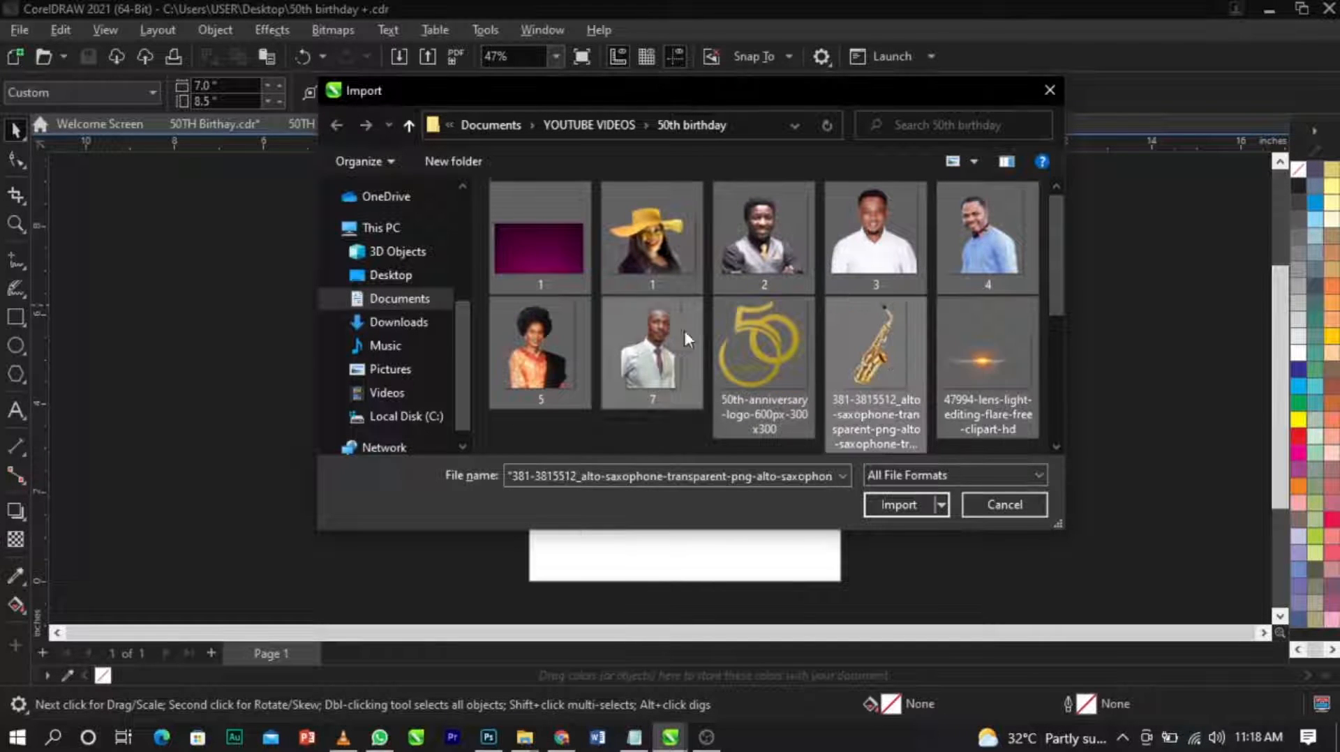
Add the folder's remaining images, from the blue lens flare to Rccg_logo and s, excluding the text file, and import the whole selection.
scroll(685, 332, "down", 1)
left_click(558, 360, "ctrl")
left_click(652, 367, "ctrl")
left_click(791, 367, "ctrl")
left_click(968, 370, "ctrl")
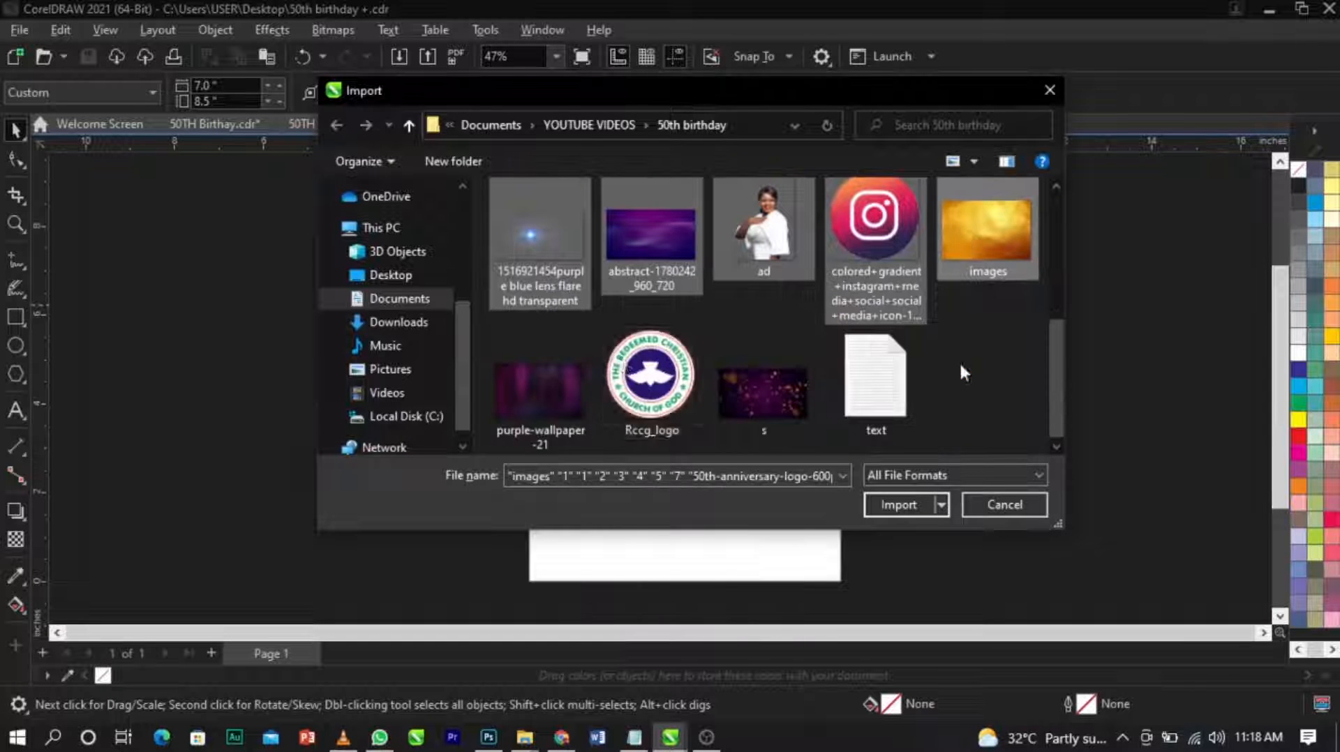
left_click(552, 365, "ctrl")
left_click(746, 389, "ctrl")
left_click(680, 404, "ctrl")
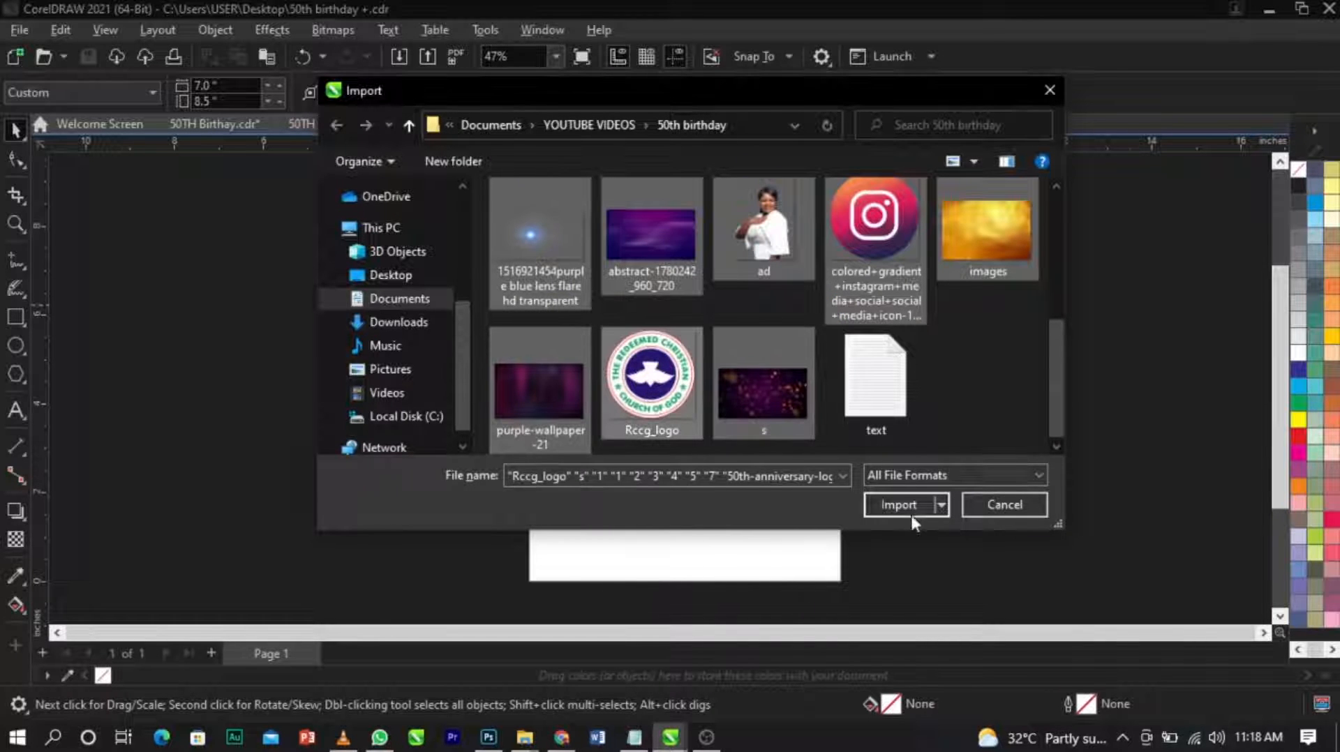
scroll(876, 380, "up", 5)
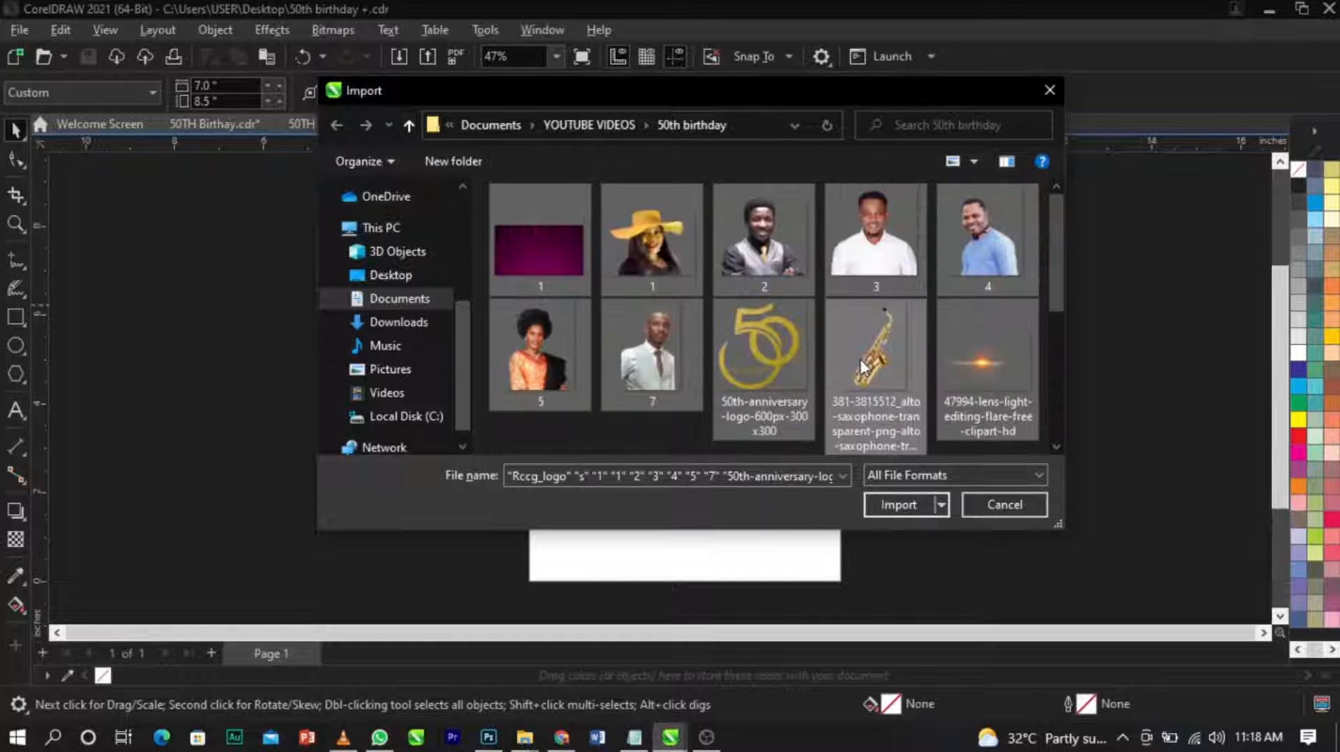
left_click(876, 504)
Place the magenta background, the six numbered portraits and the gold 50th anniversary logo at reduced size left of the page.
left_click(125, 249)
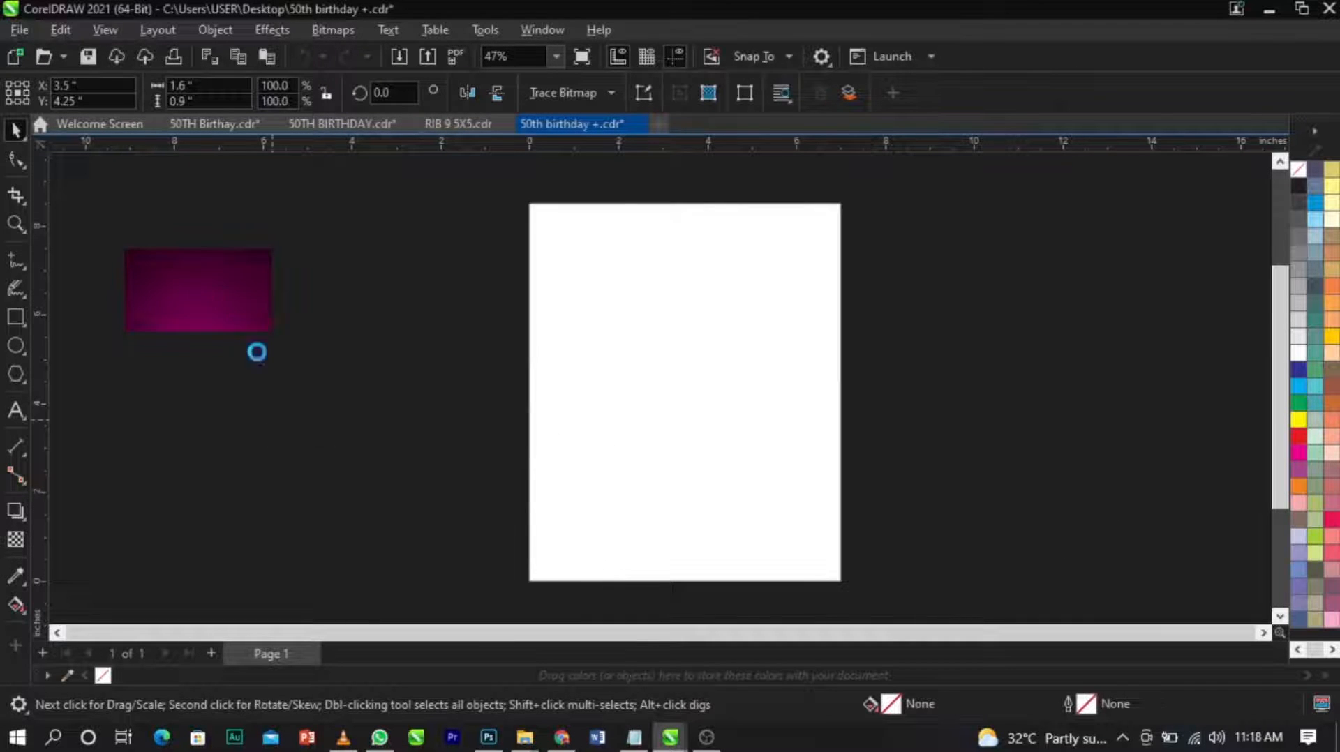
left_click_drag(216, 306, 339, 418)
left_click_drag(164, 374, 281, 486)
left_click_drag(195, 355, 314, 451)
left_click_drag(259, 261, 396, 413)
left_click_drag(289, 403, 420, 563)
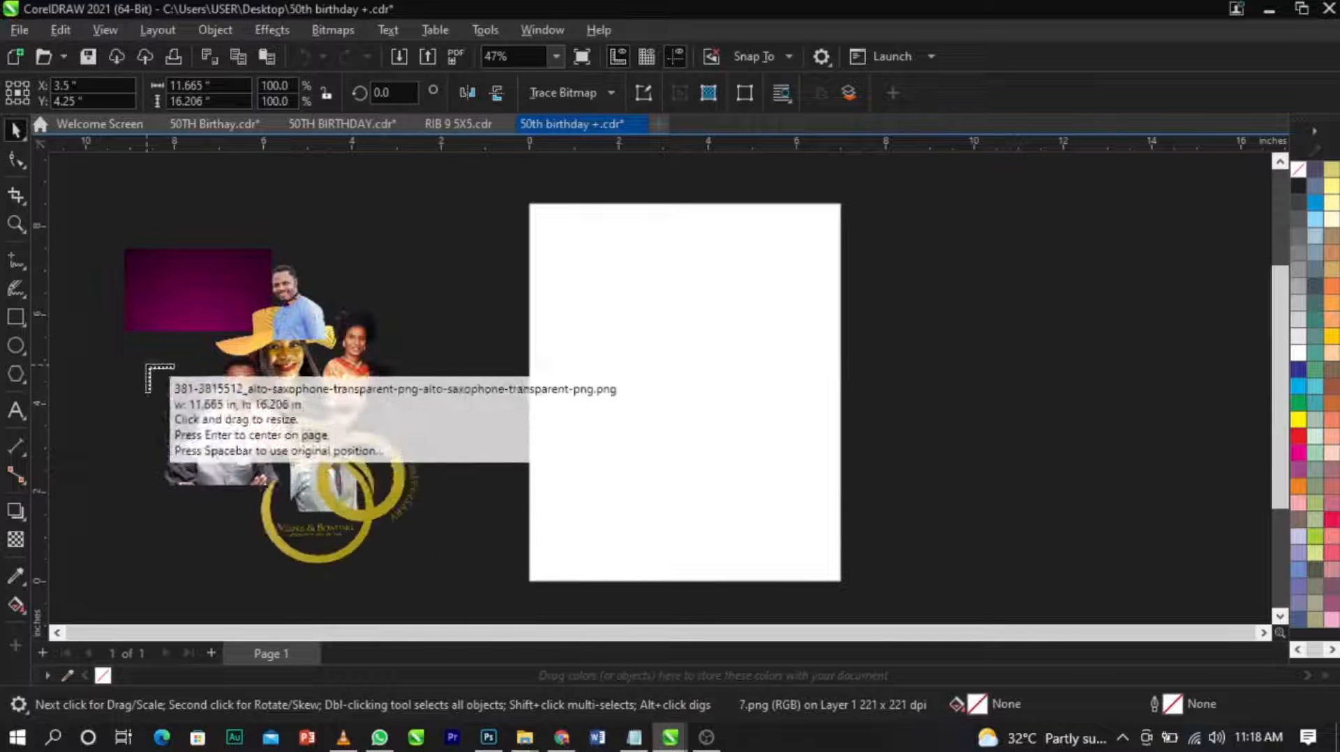
Place the saxophone, both lens flares, the abstract purple background and the portrait "ad" at small size left of the page.
left_click_drag(166, 379, 270, 525)
left_click_drag(120, 423, 179, 468)
left_click_drag(100, 383, 225, 538)
left_click_drag(170, 406, 277, 535)
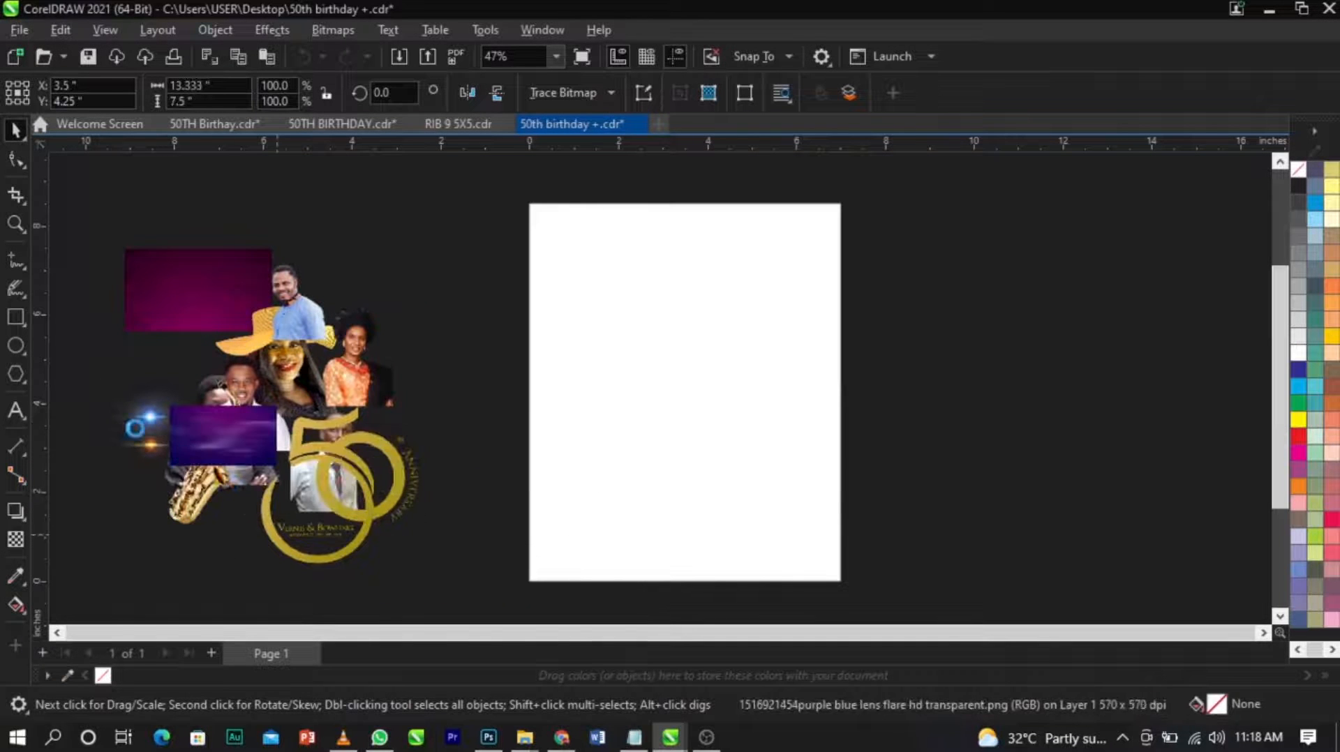
left_click_drag(144, 458, 217, 551)
Place the Instagram icon, gold background, purple wallpaper, Rccg_logo and the sparkle background s in the area left of the page.
left_click_drag(144, 250, 338, 443)
left_click_drag(360, 345, 511, 447)
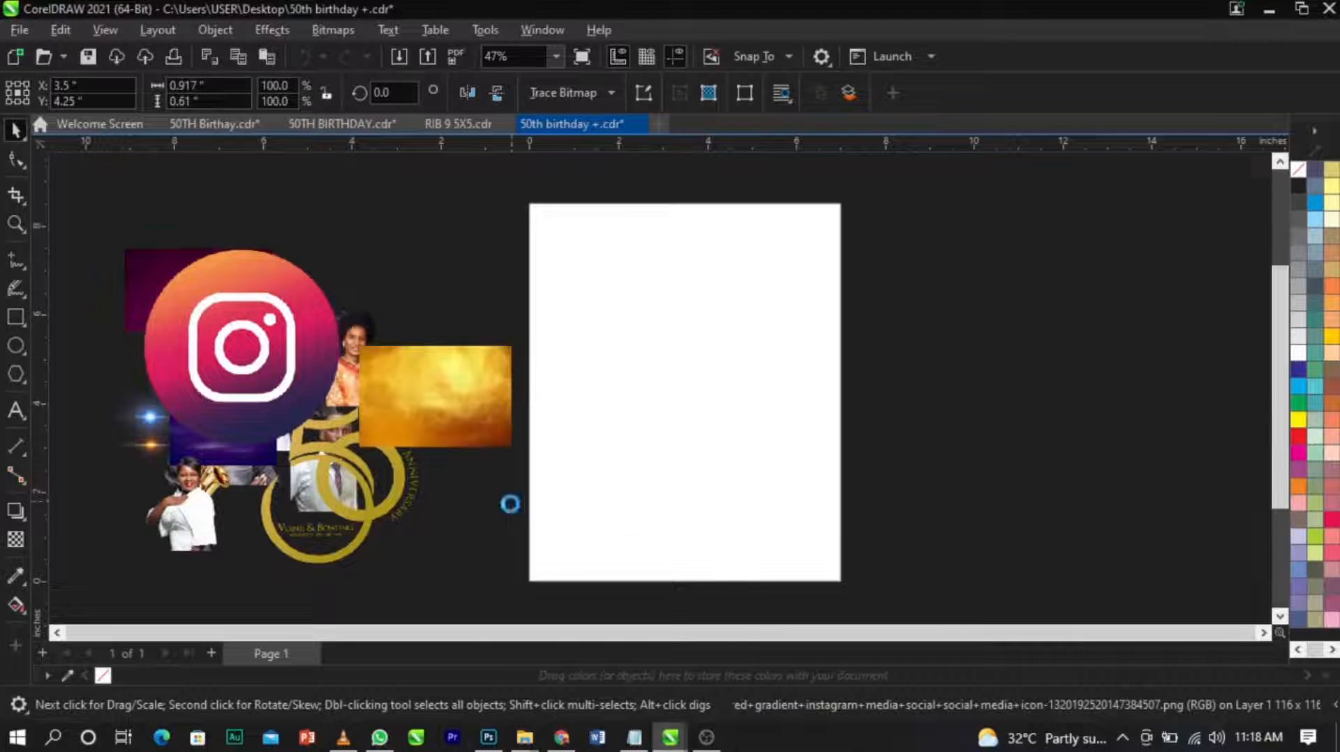
left_click_drag(353, 224, 455, 291)
left_click_drag(293, 202, 411, 322)
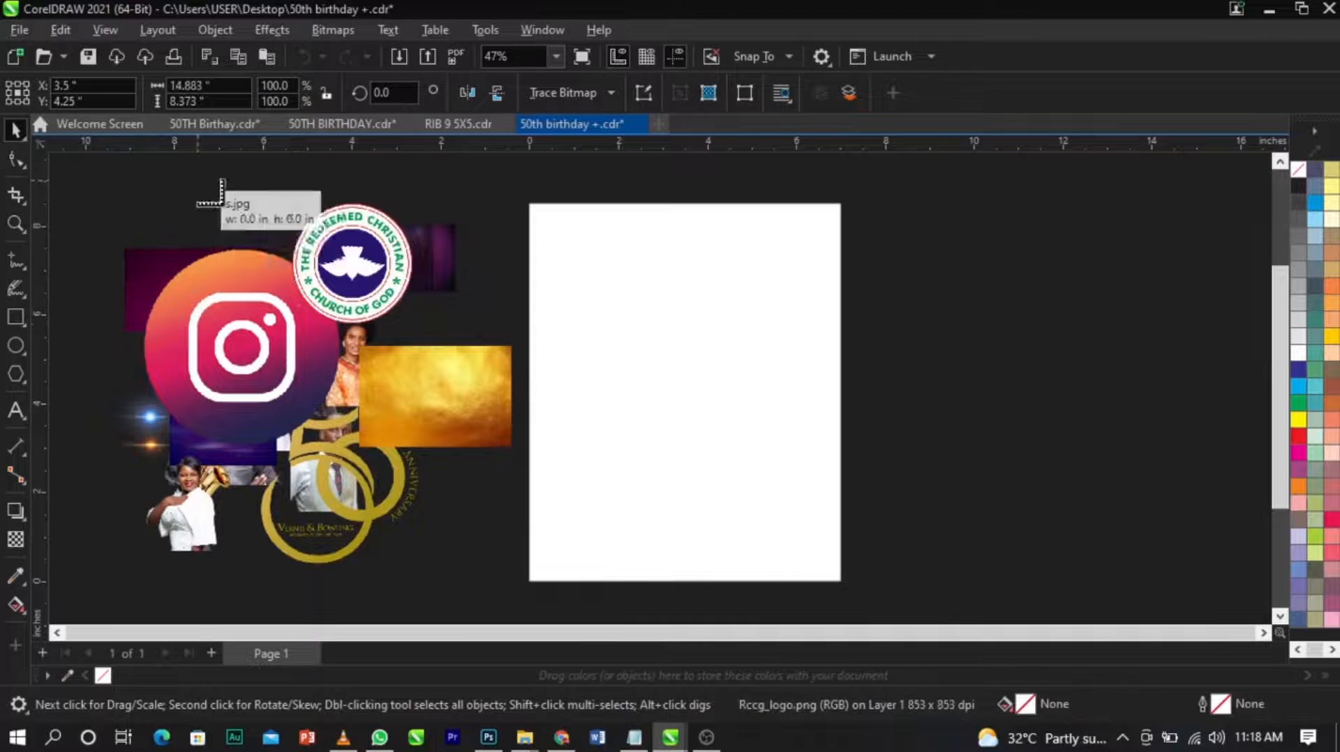
left_click_drag(198, 180, 331, 255)
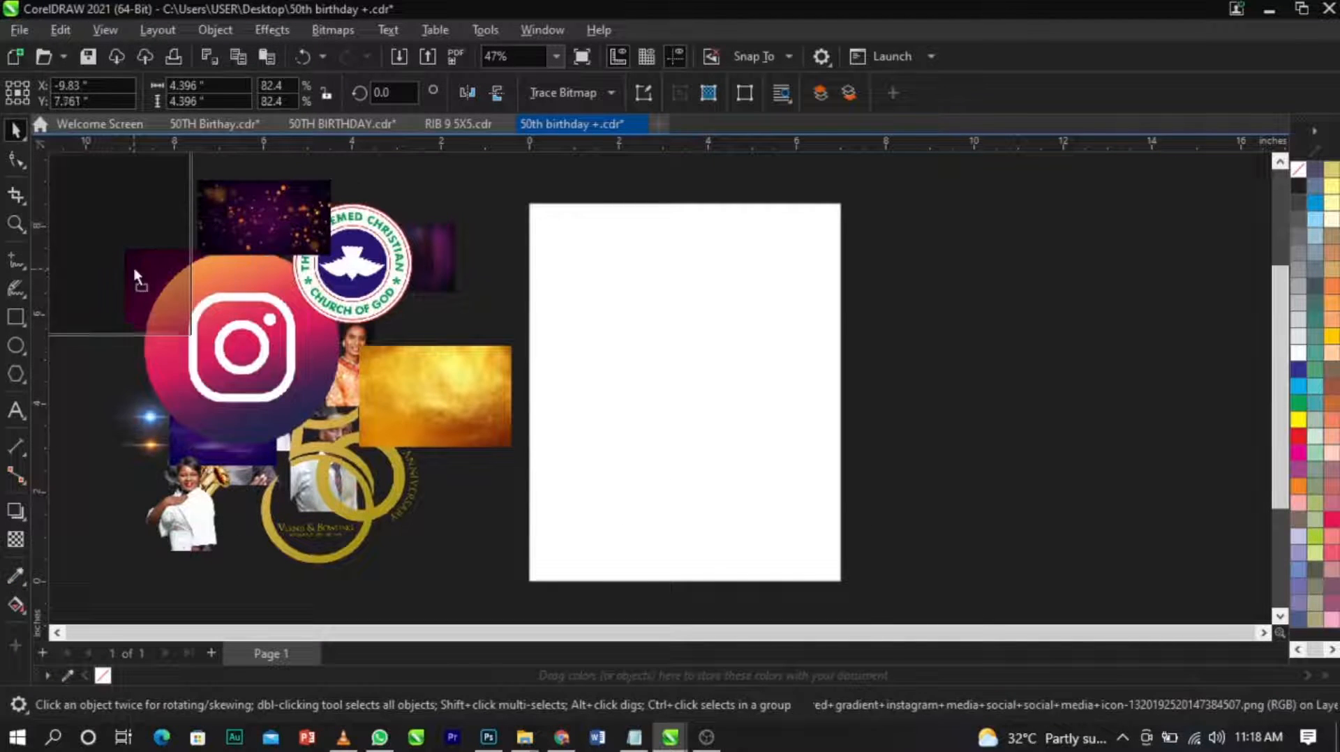
Sort the imported images, moving all portraits right of the page and spreading the logos, flares and backgrounds on its left.
left_click_drag(135, 272, 135, 273)
left_click_drag(236, 459, 116, 554)
left_click_drag(207, 519, 1196, 328)
left_click_drag(341, 301, 197, 261)
left_click_drag(314, 325, 1195, 401)
left_click_drag(338, 323, 1103, 350)
left_click_drag(314, 356, 1124, 303)
left_click_drag(261, 390, 1119, 342)
left_click_drag(1092, 404, 193, 291)
left_click_drag(249, 414, 1081, 433)
left_click_drag(203, 458, 1033, 351)
left_click_drag(339, 514, 1189, 590)
Reposition the gold 50th anniversary logo beside the gold background, left of the page.
scroll(659, 418, "down", 1)
left_click(351, 396)
left_click_drag(352, 396, 419, 466)
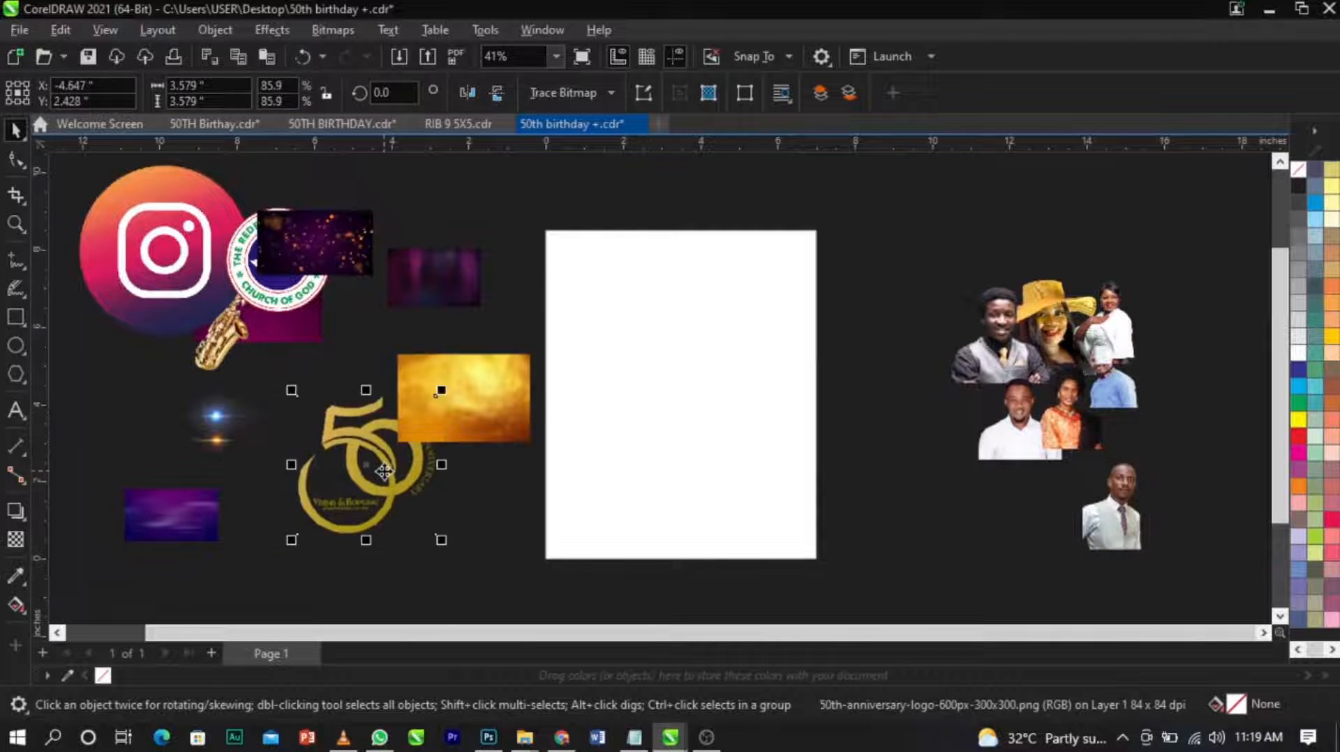
scroll(405, 469, "up", 5)
scroll(398, 475, "down", 4)
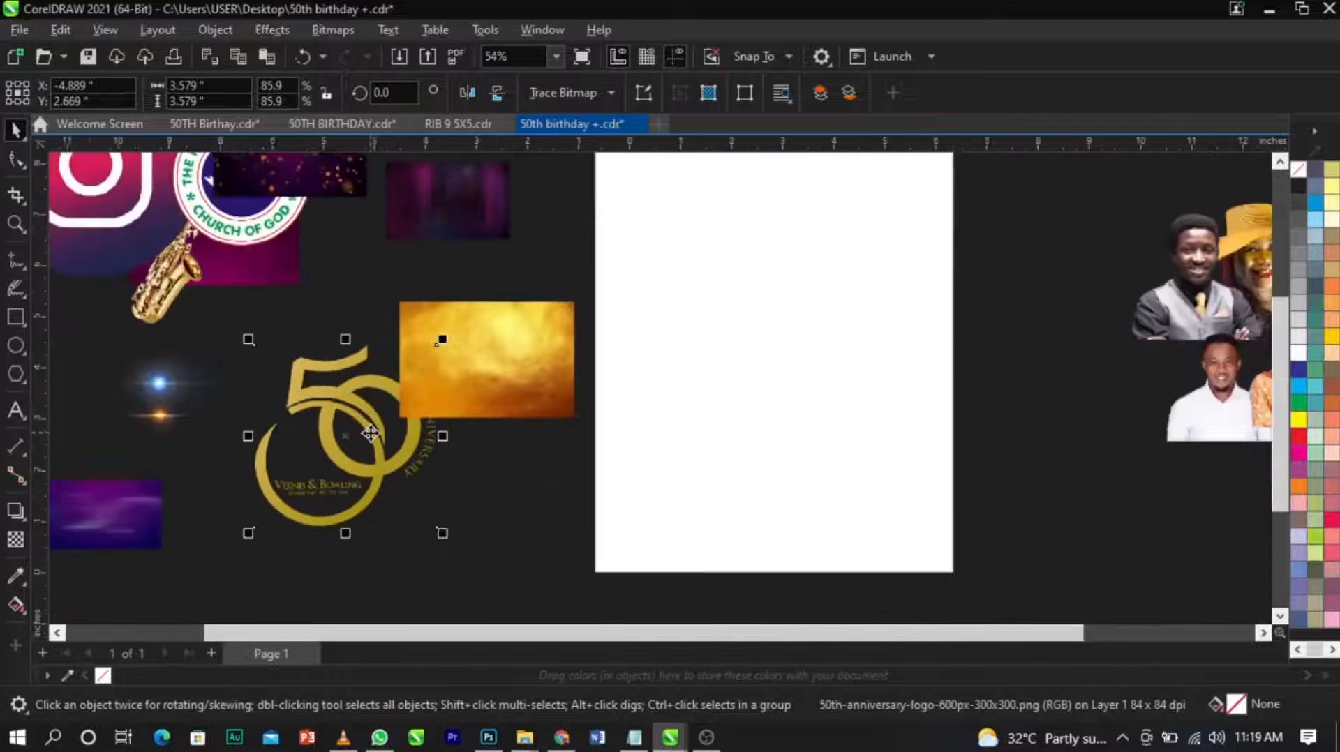
scroll(488, 391, "up", 1)
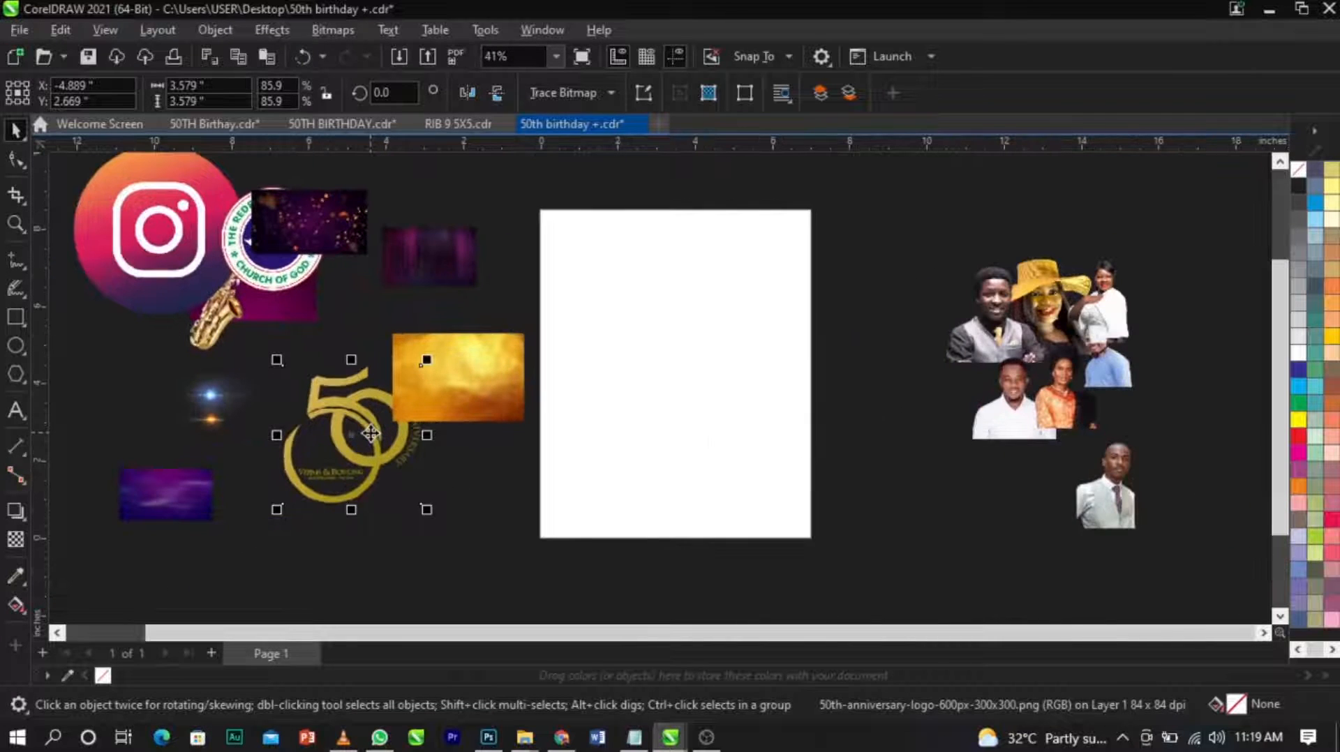
Move the whole group of portraits farther right of the page to free up space beside it, and deselect them.
left_click(830, 390)
left_click_drag(874, 234, 1221, 569)
left_click_drag(1178, 516, 1212, 479)
left_click(1062, 528)
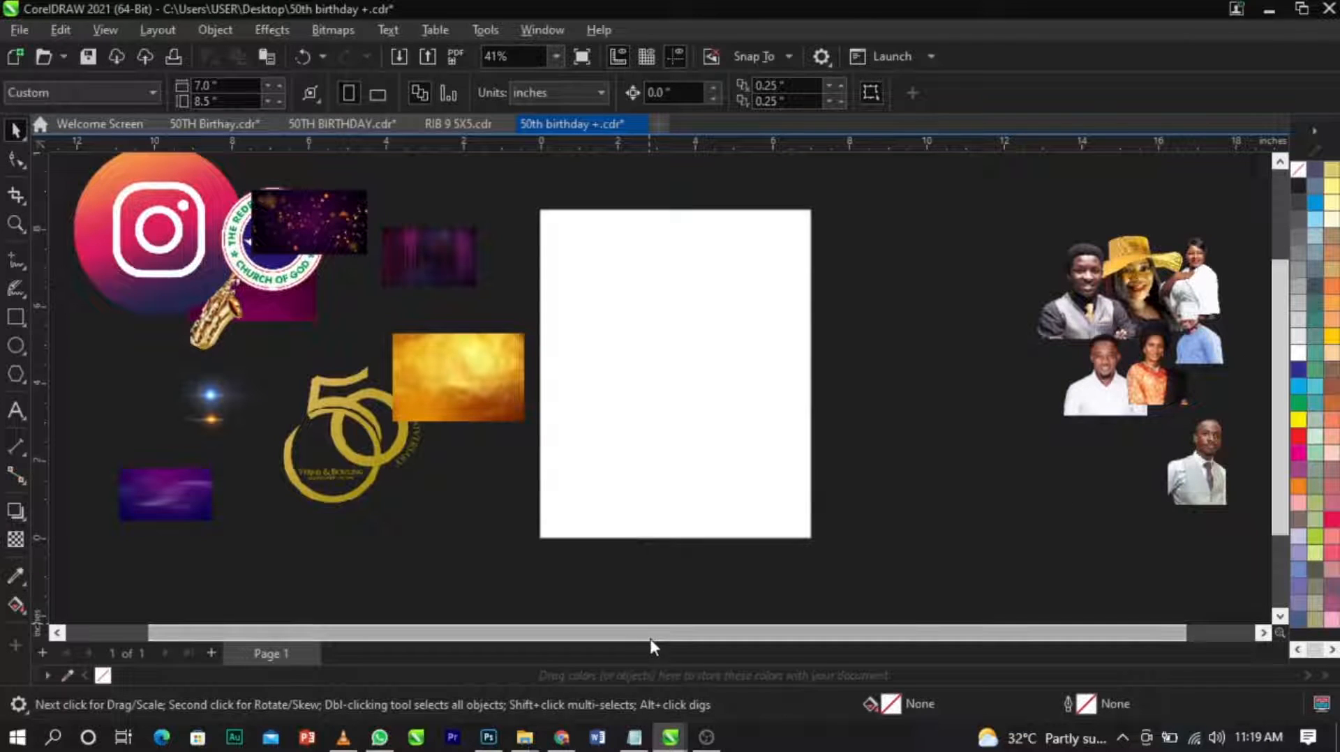
Switch to the text file in Notepad and copy the event text from the headline through the last listed name, excluding the font list.
mouse_move(634, 738)
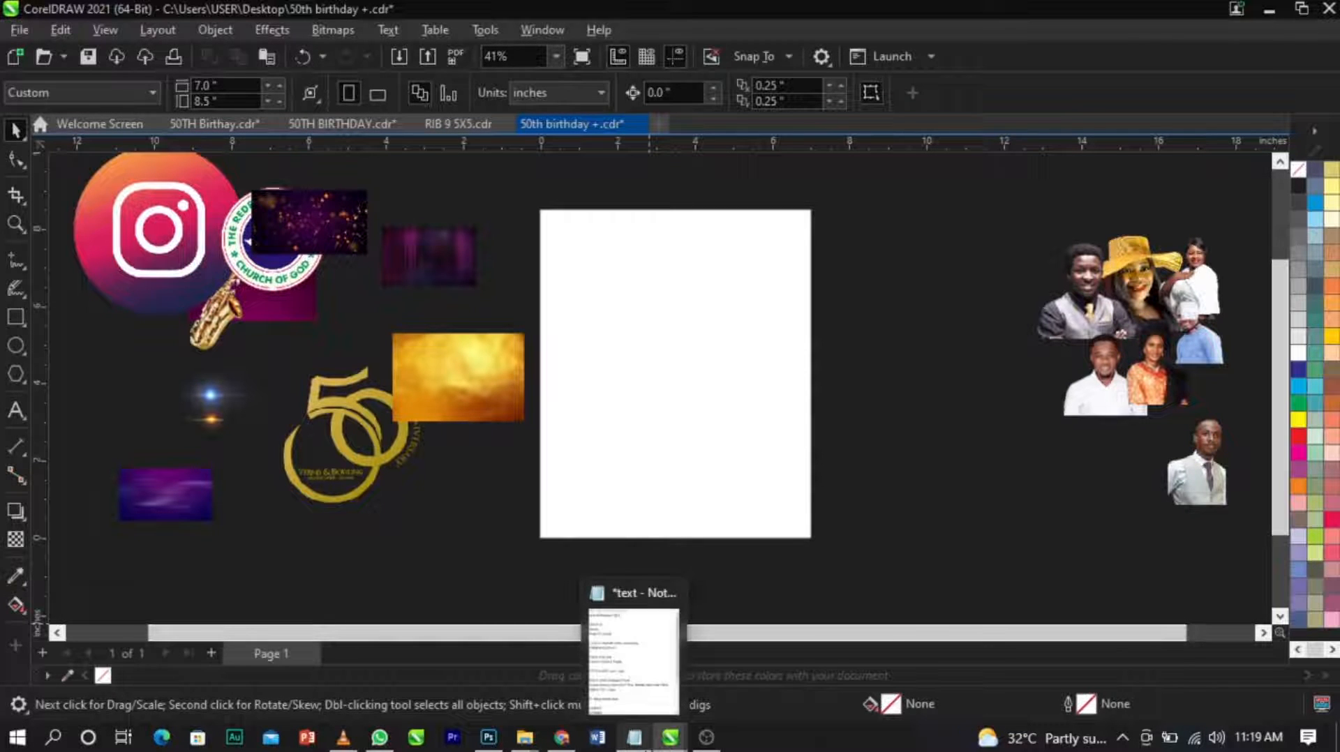
left_click(634, 593)
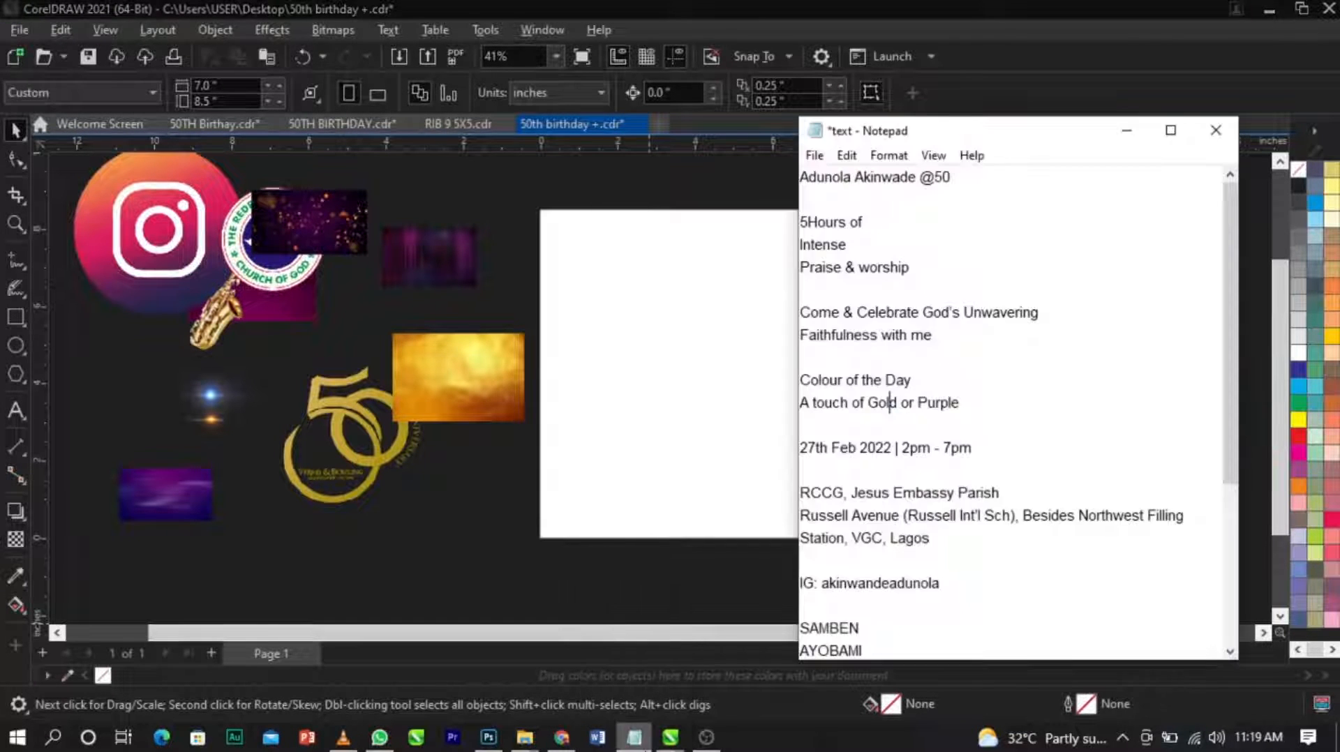
scroll(916, 572, "down", 4)
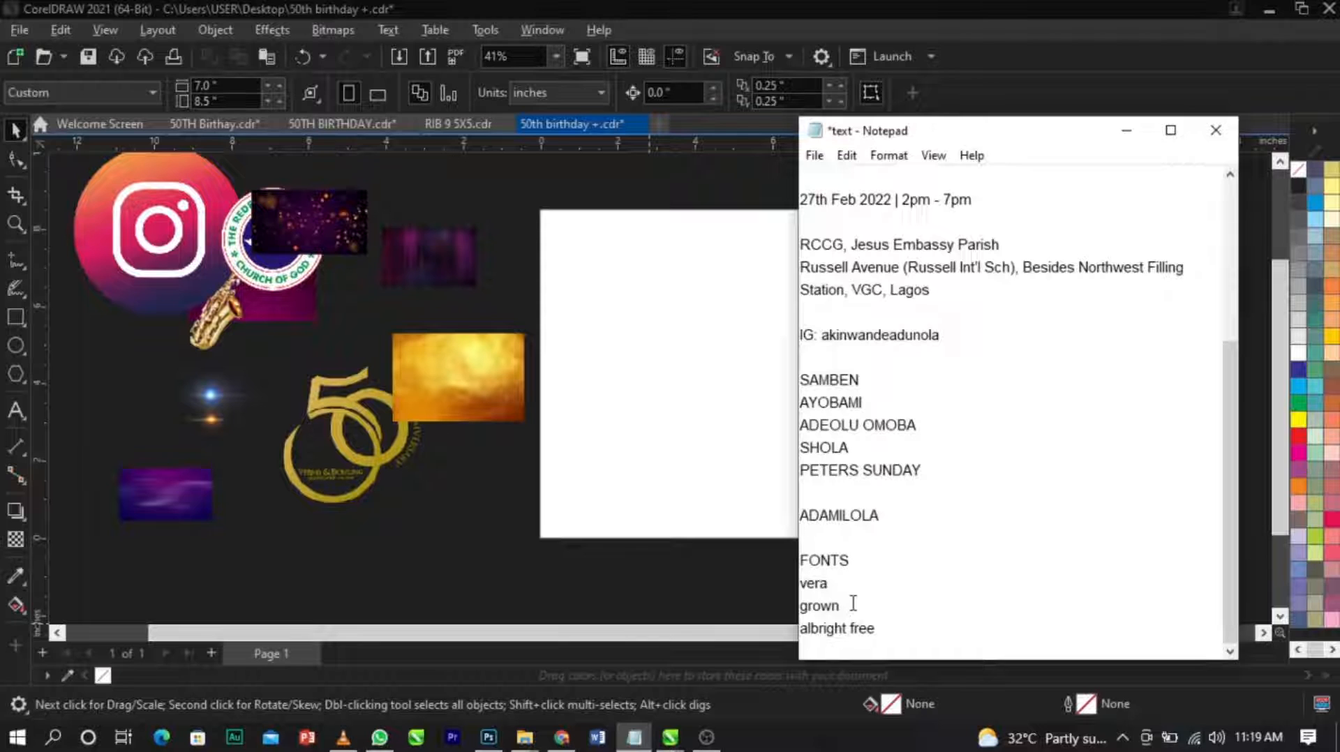
left_click_drag(904, 533, 809, 171)
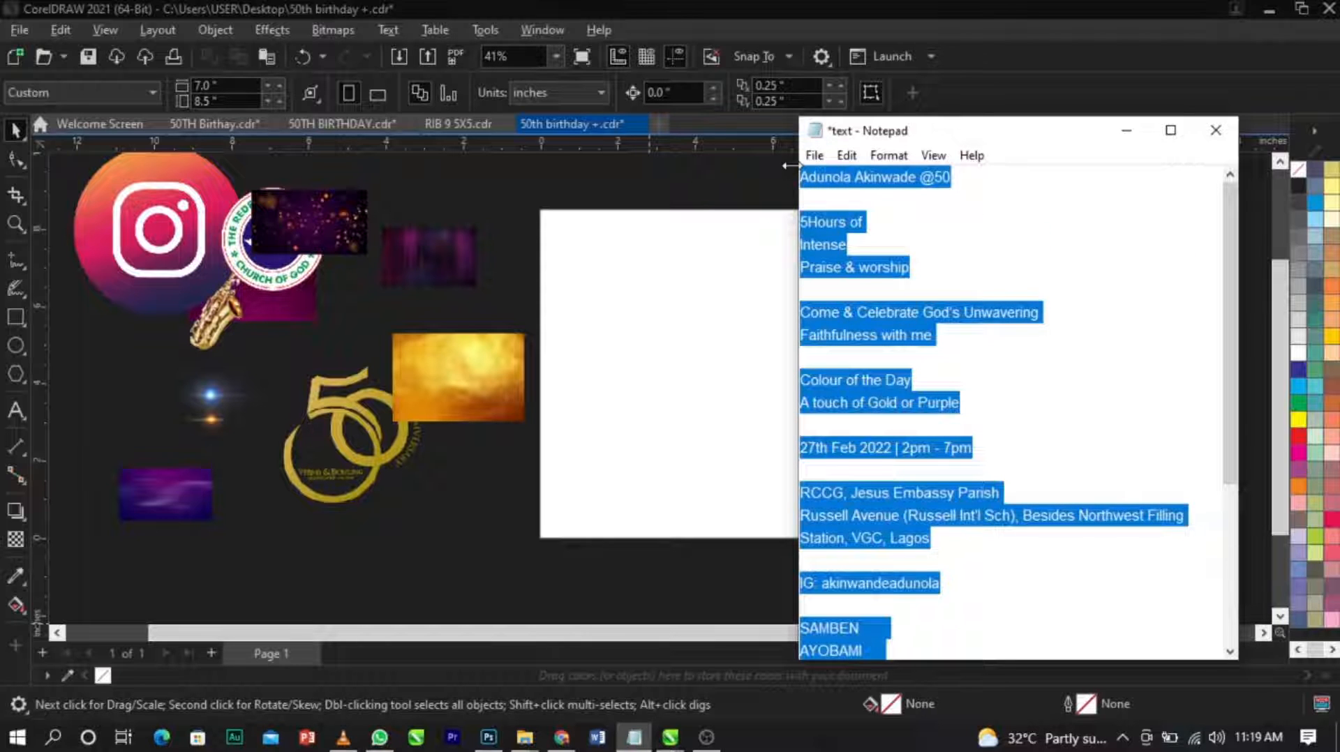
Return to CorelDRAW and paste the copied event text as artistic text just right of the page.
left_click(699, 318)
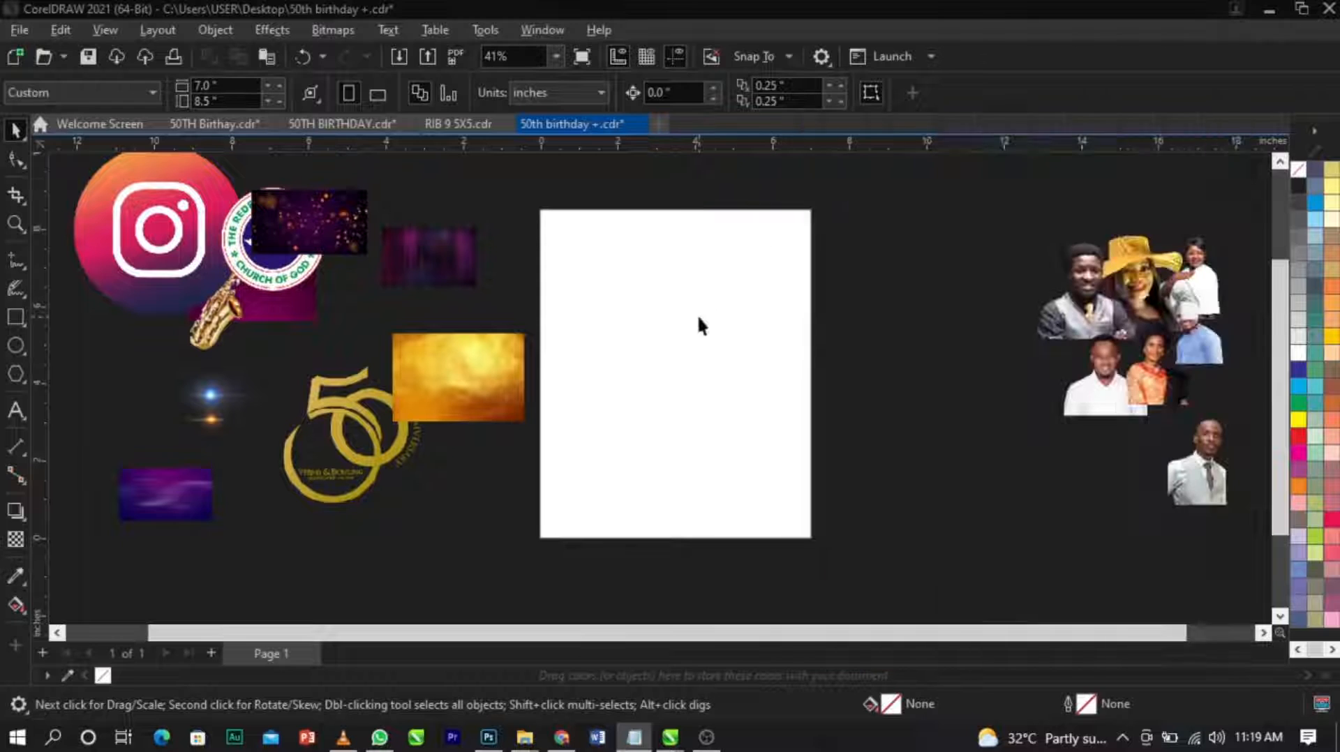
left_click(830, 356)
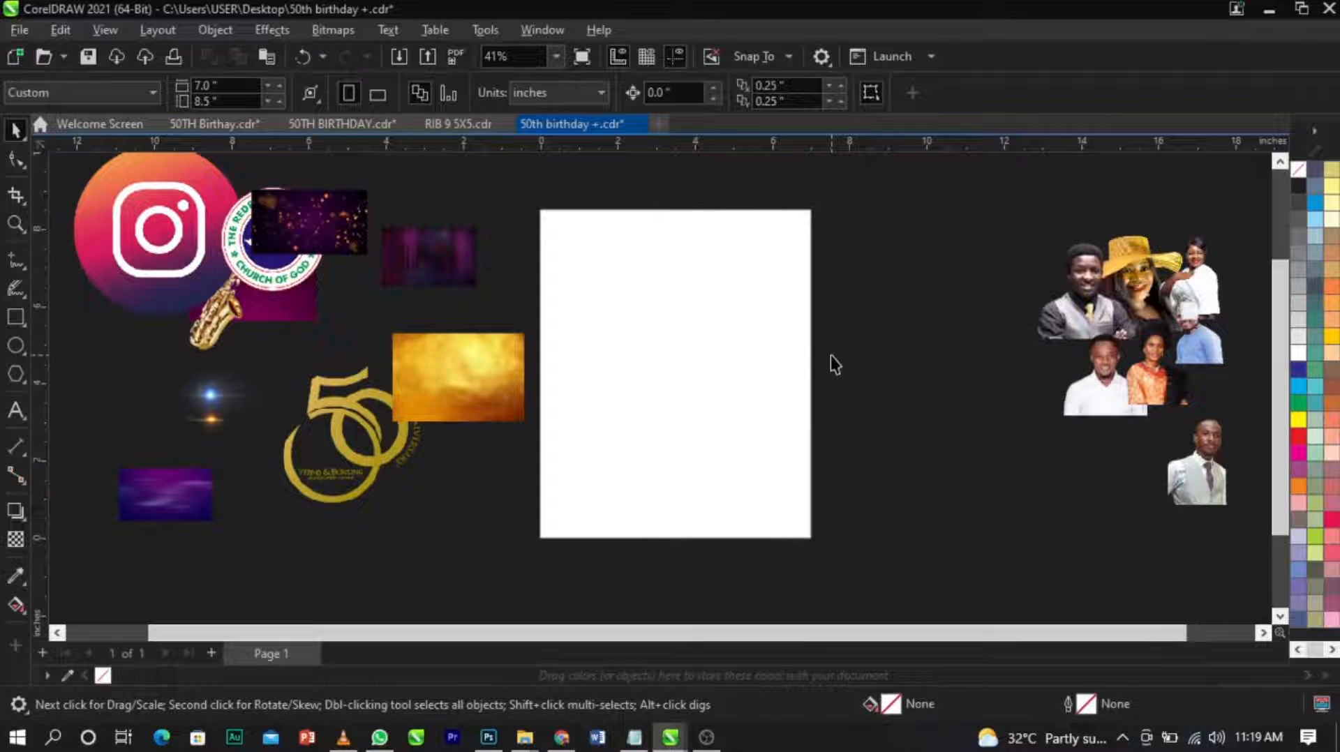
left_click(14, 410)
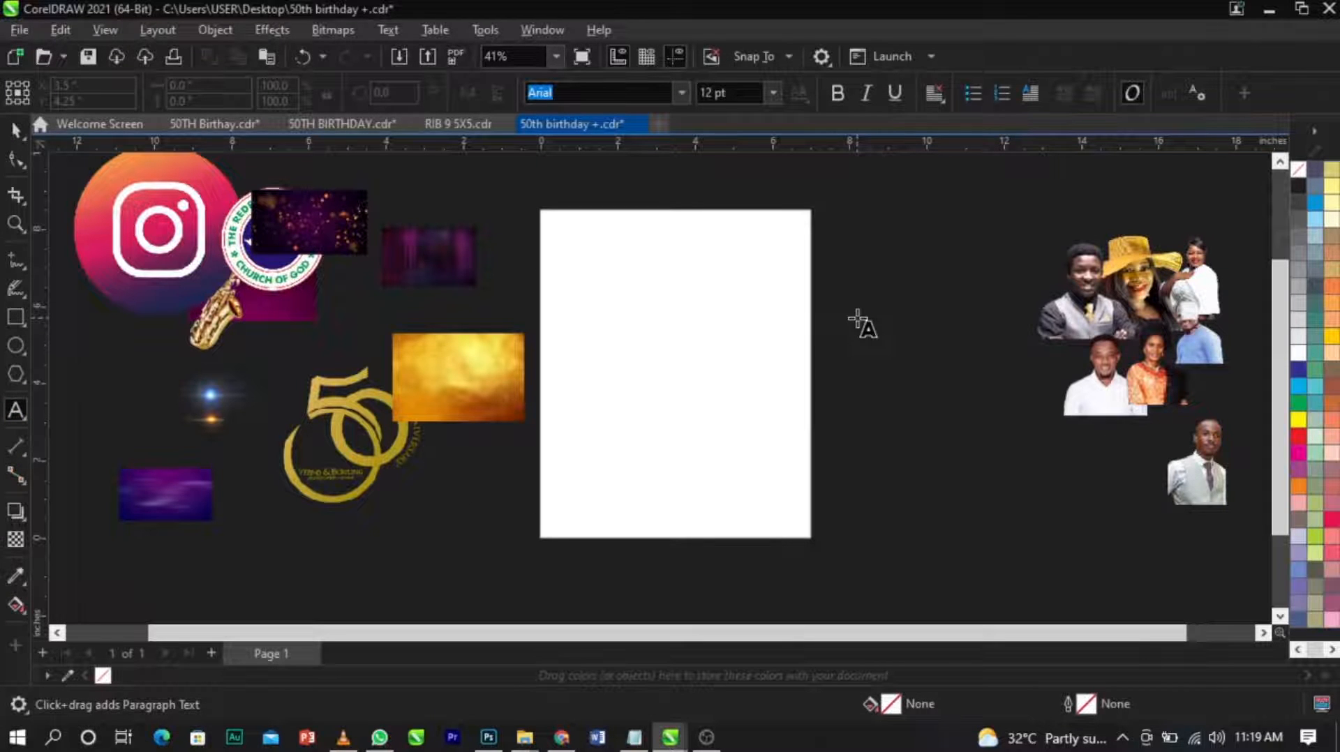
left_click(857, 318)
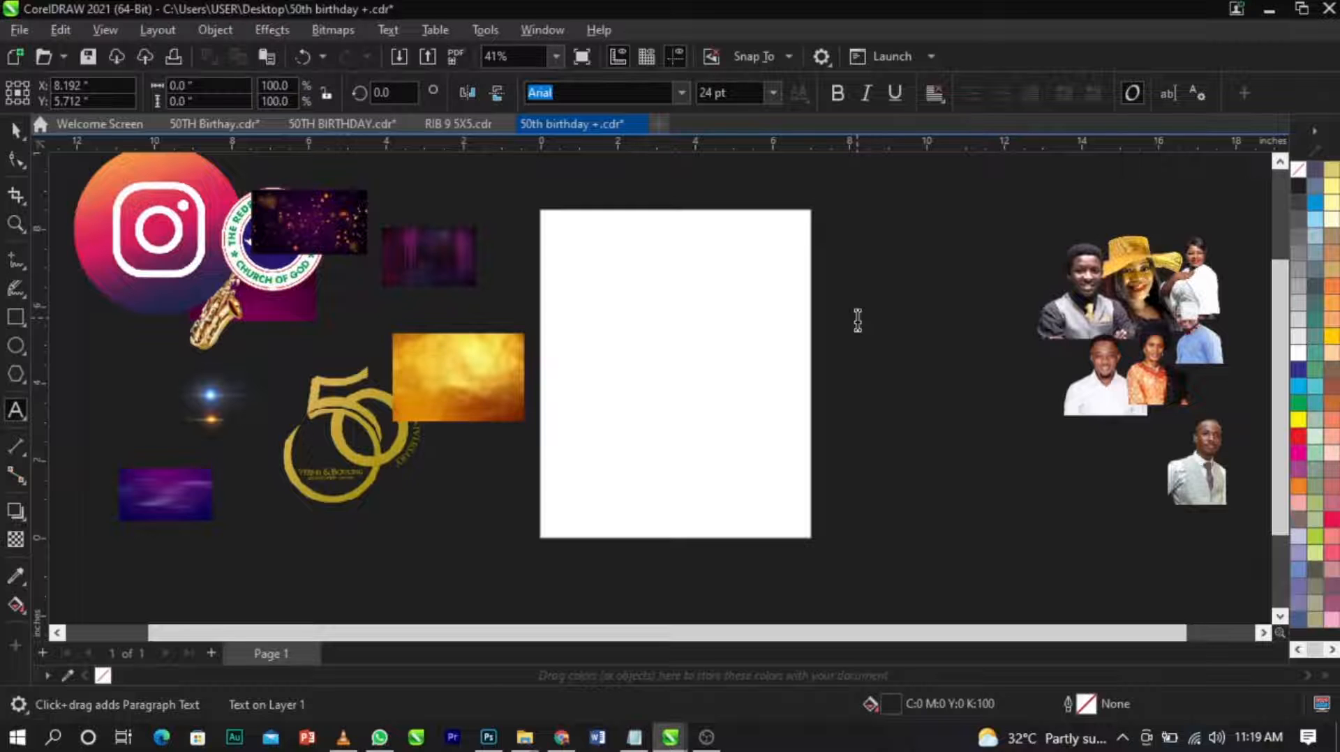
key("ctrl+v")
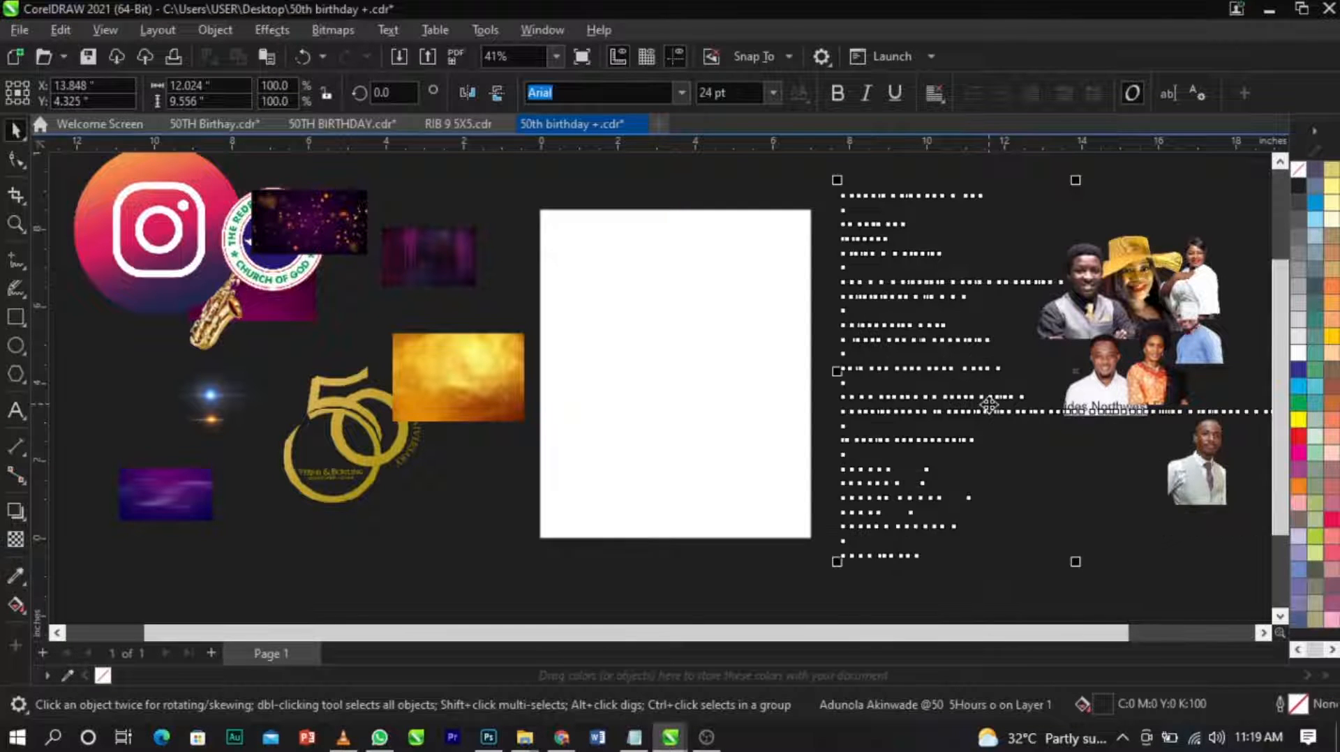
Fill the pasted event text with white, scale it down beside the page, and deselect everything.
left_click(1299, 353)
scroll(938, 367, "down", 1)
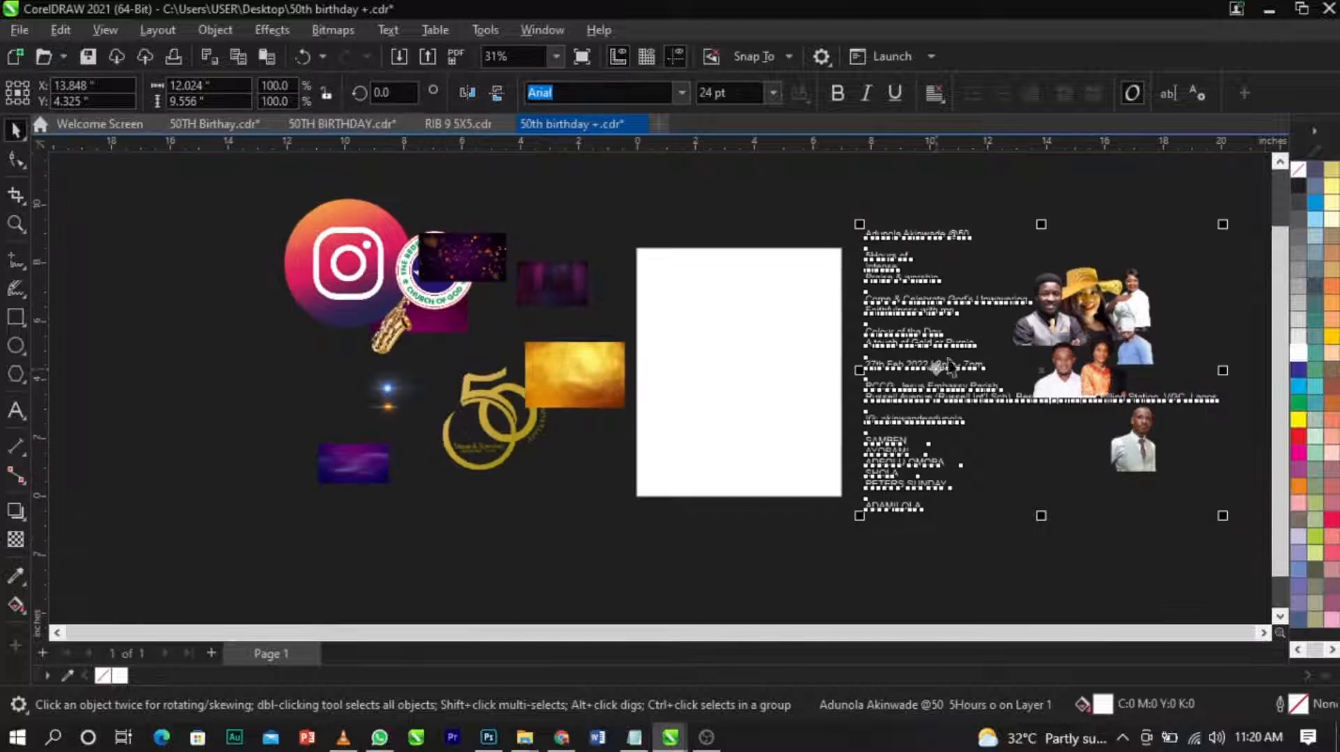
left_click_drag(1224, 224, 1216, 306)
left_click(1049, 319)
scroll(797, 315, "up", 1)
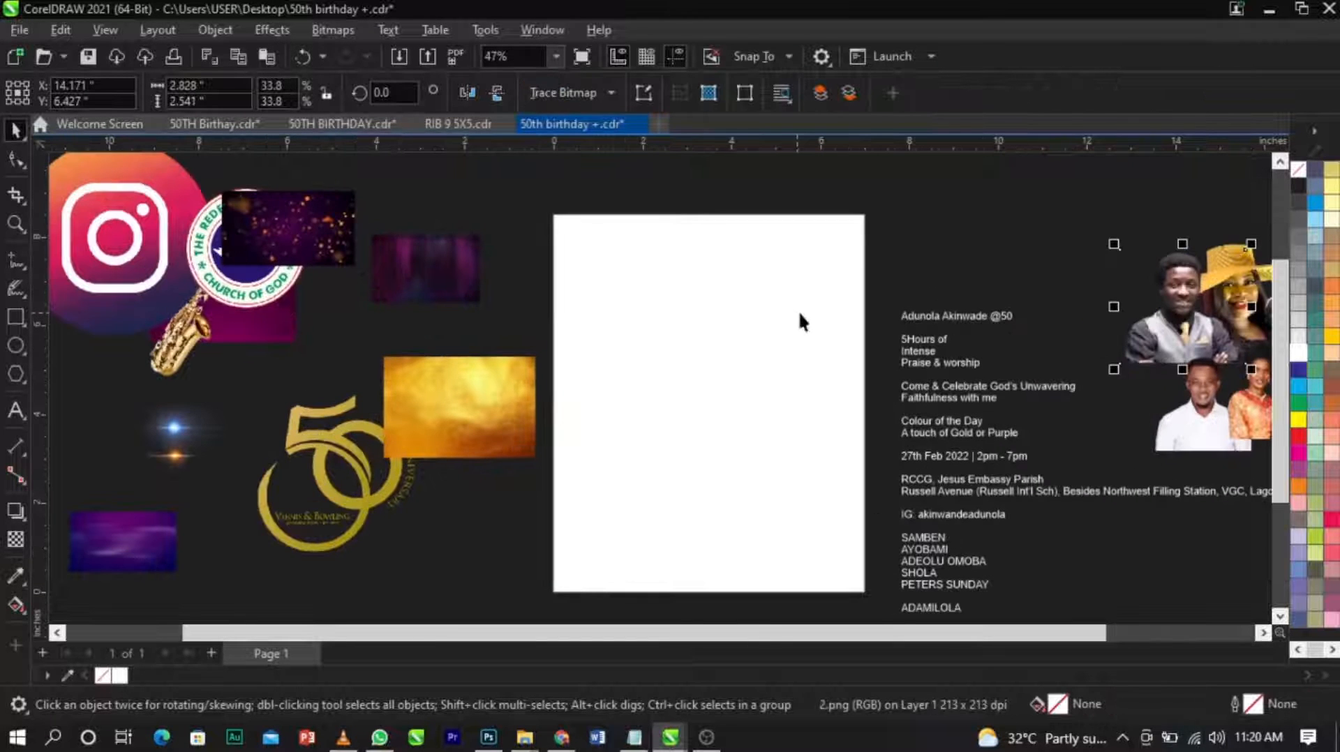
left_click(940, 270)
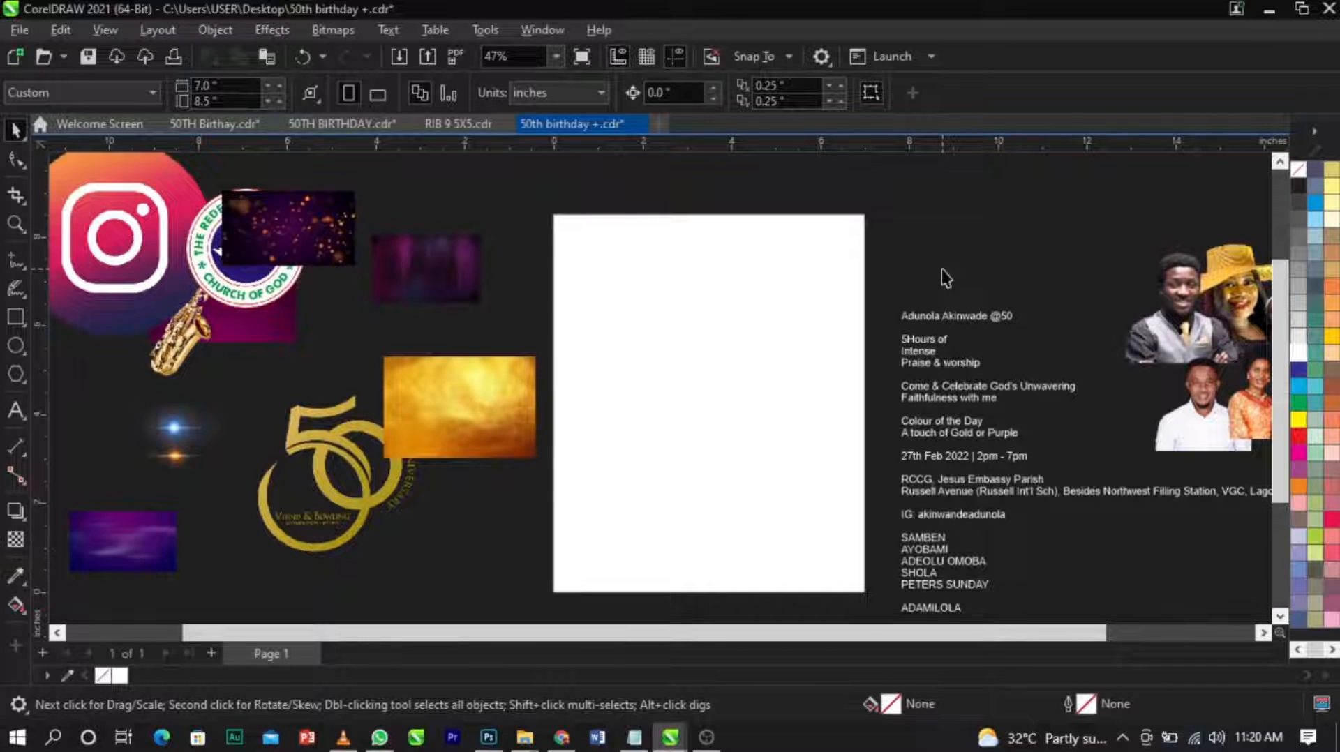
Move the abstract purple background over the page's right edge and enlarge it to about 9.04 by 5.08 inches.
left_click(120, 533)
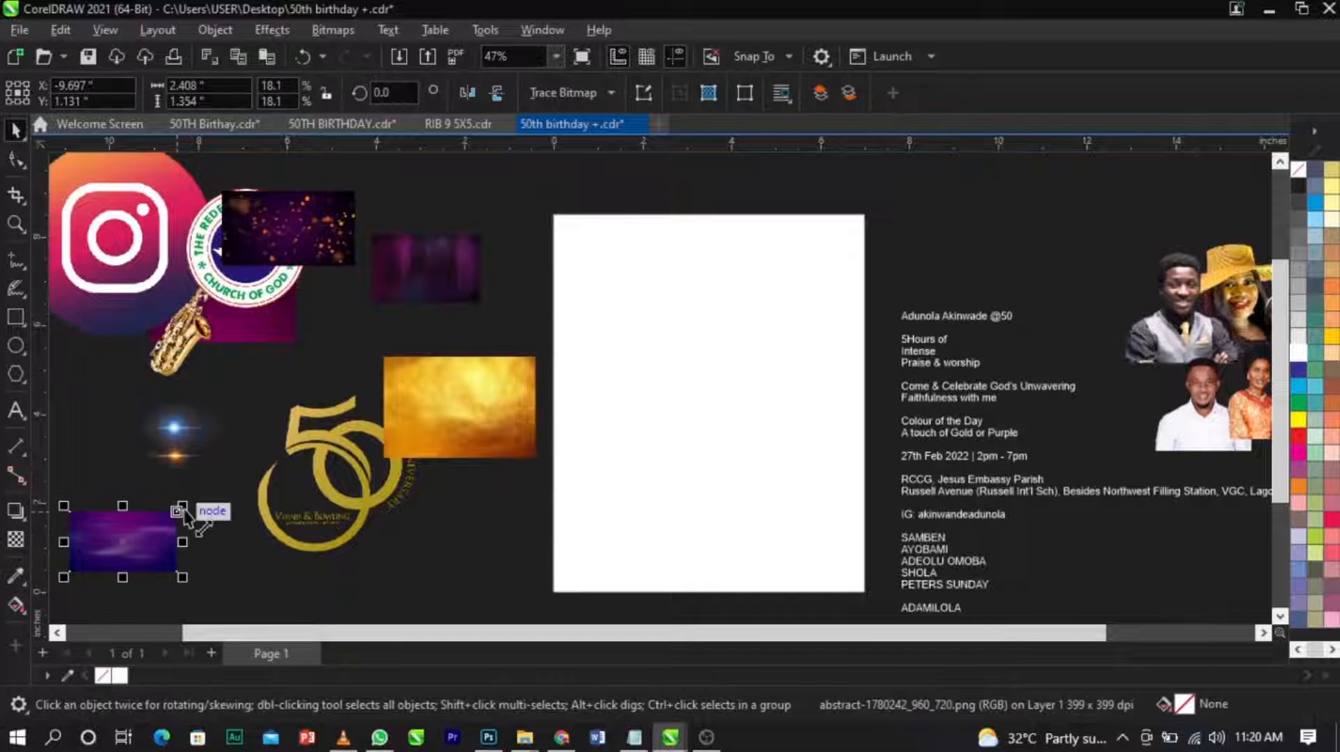
left_click_drag(182, 506, 356, 410)
key("Escape")
left_click_drag(188, 493, 907, 236)
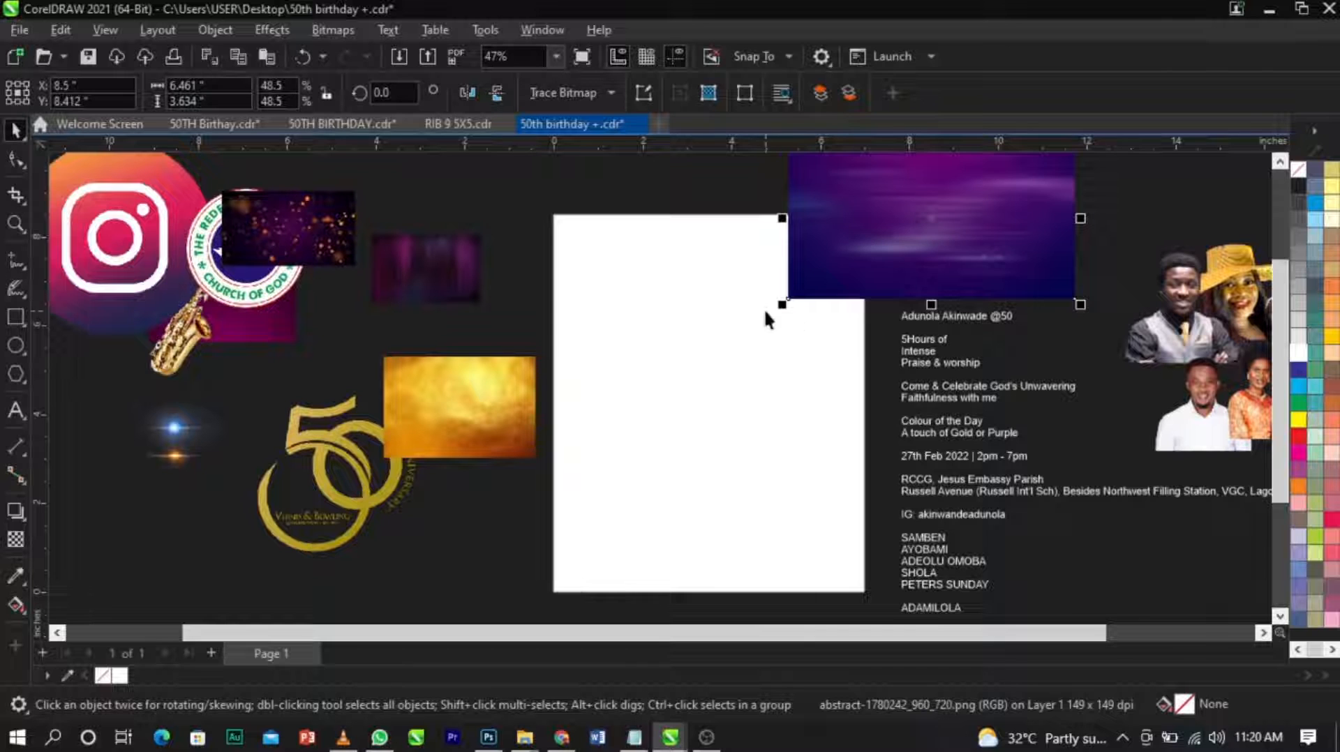
left_click_drag(782, 305, 839, 444)
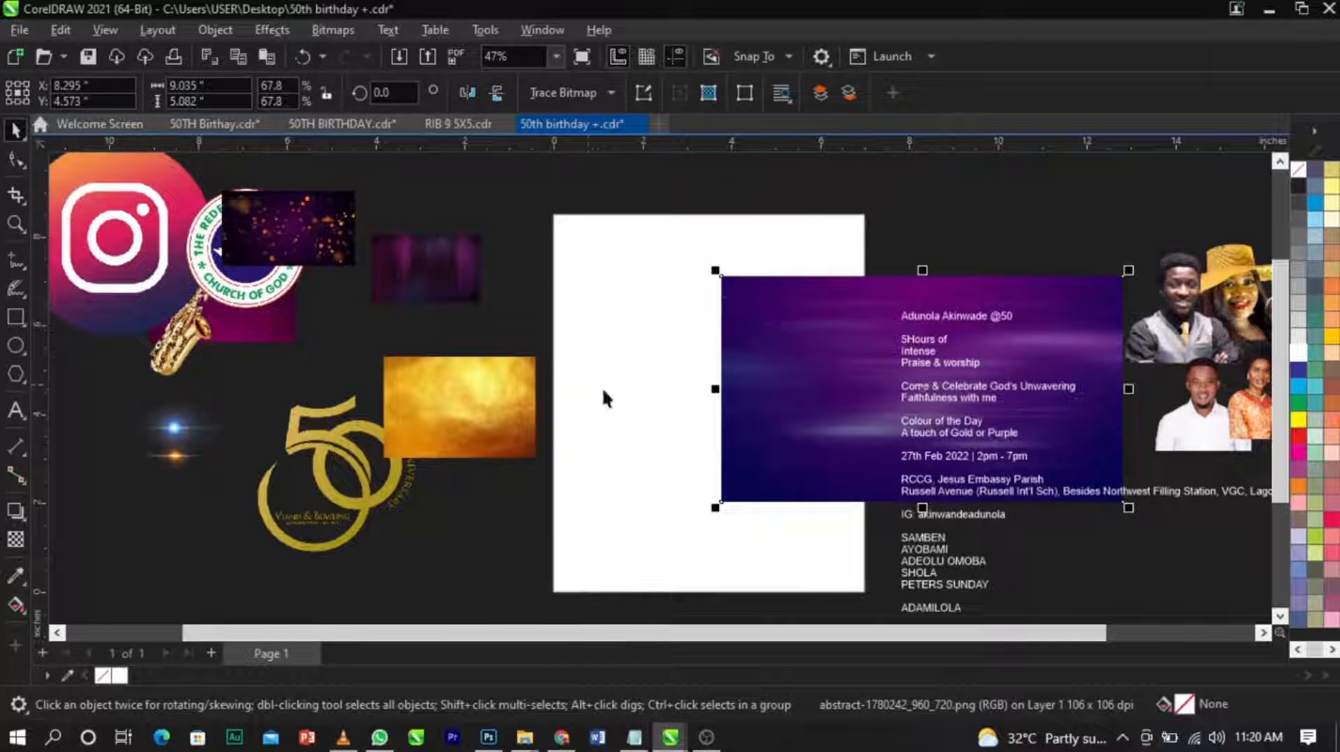
Try to PowerClip the abstract purple background inside the page-sized rectangle and undo it.
right_click(755, 379)
left_click(789, 426)
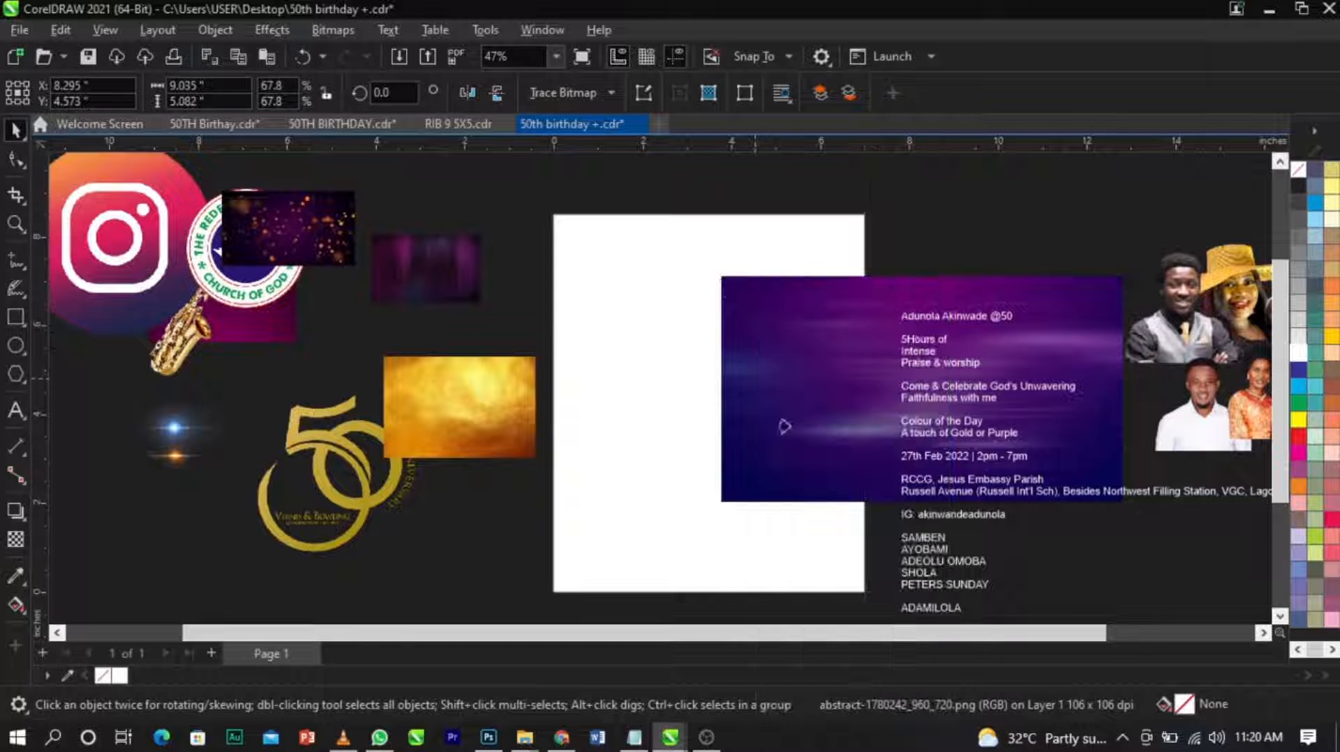
left_click(673, 385)
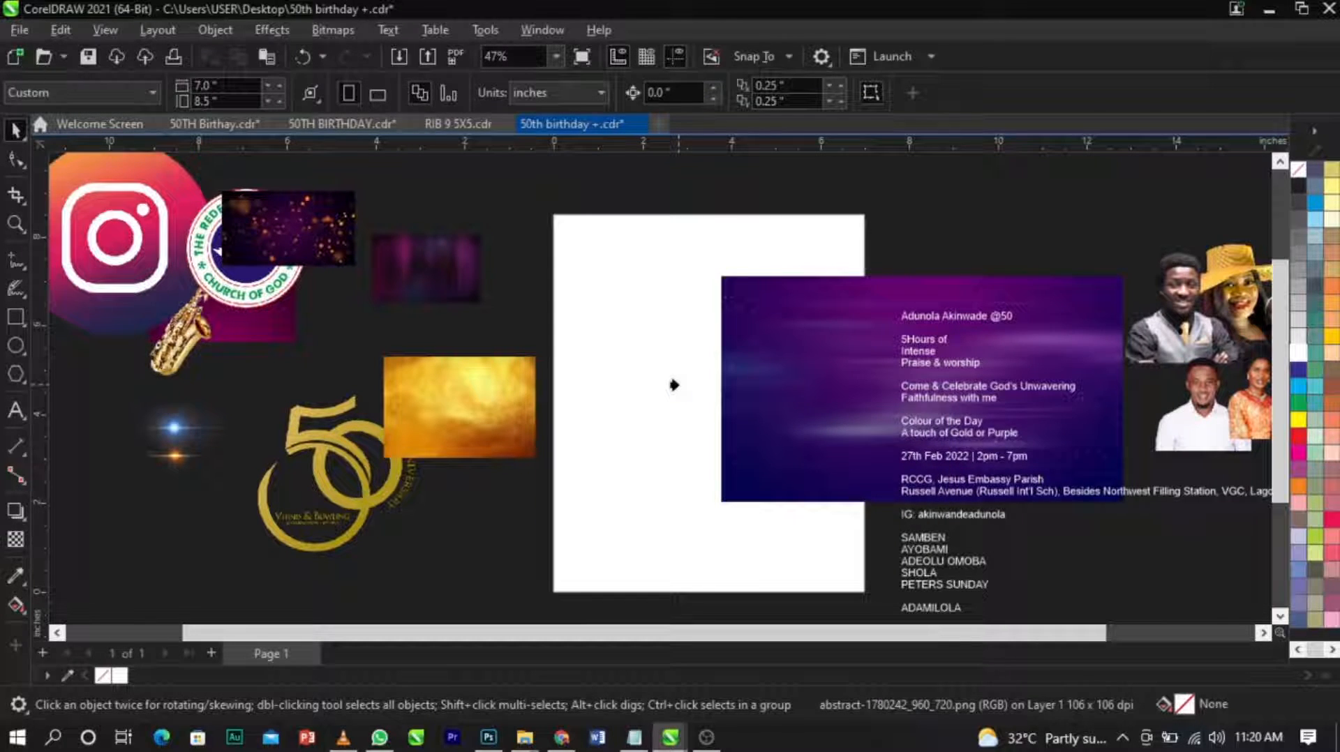
left_click(673, 386)
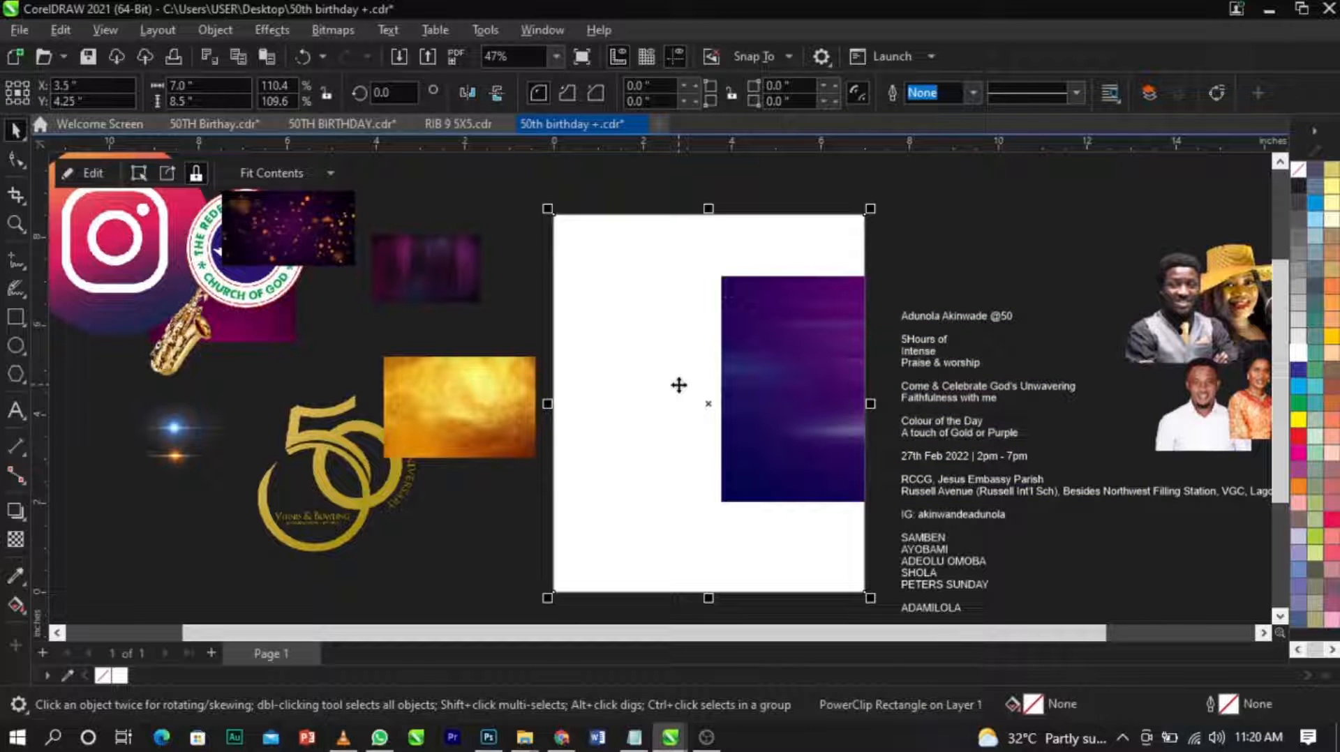
left_click(876, 295)
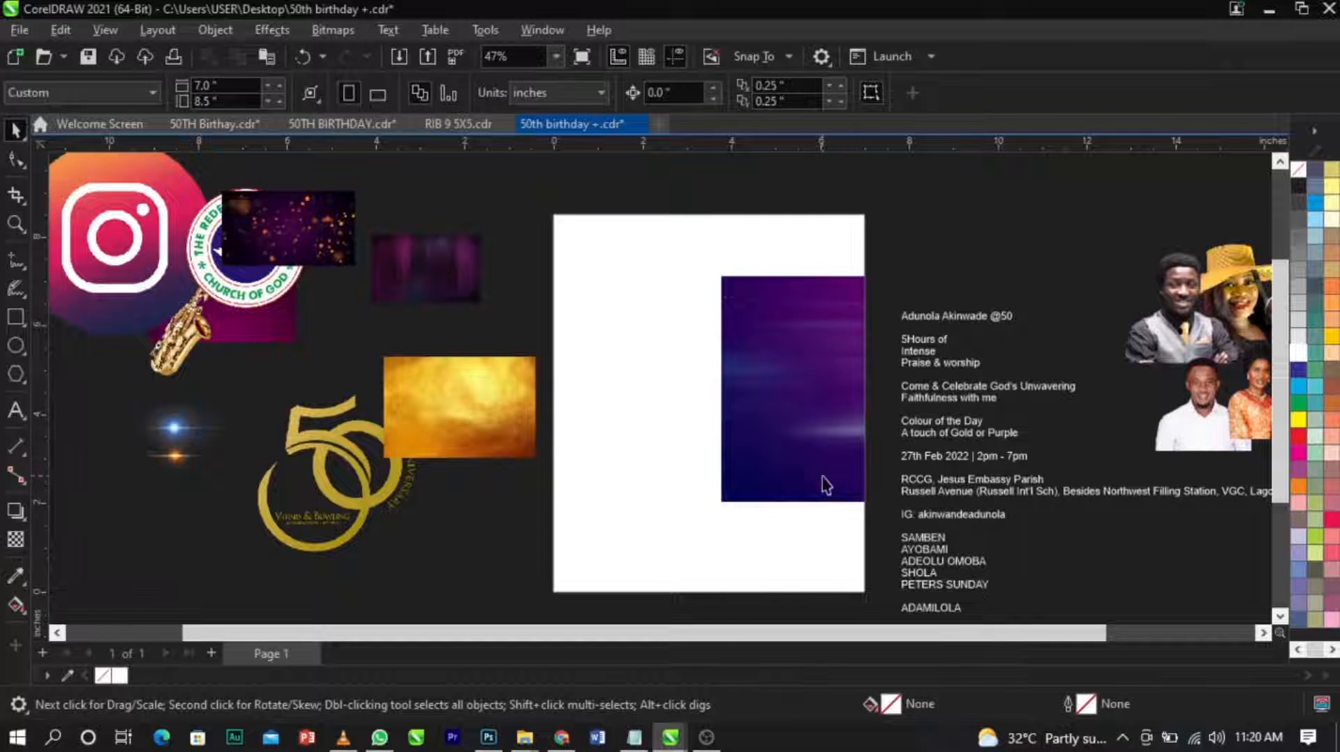
left_click(828, 427)
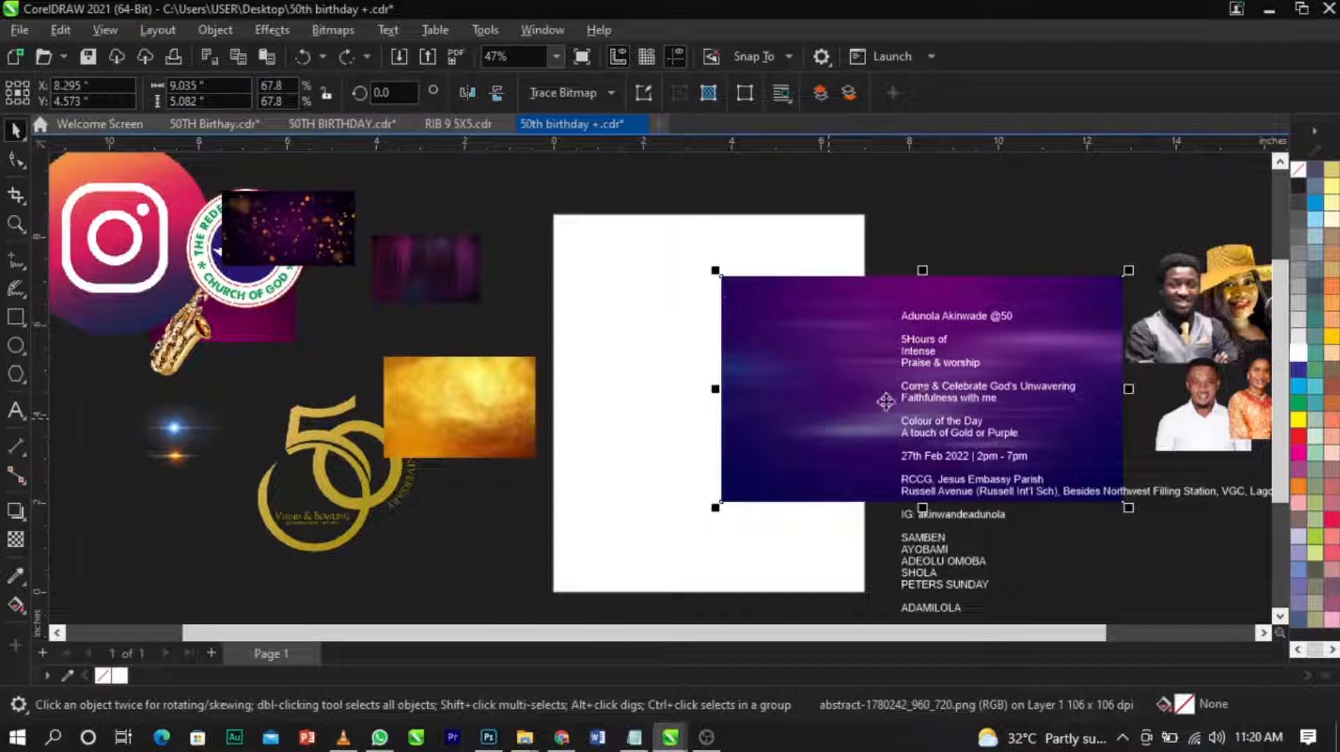
Scale the abstract purple background to about 6.0 by 3.37 inches and place it across the page's right edge.
left_click_drag(1130, 509, 921, 478)
scroll(840, 298, "up", 3)
scroll(815, 363, "down", 3)
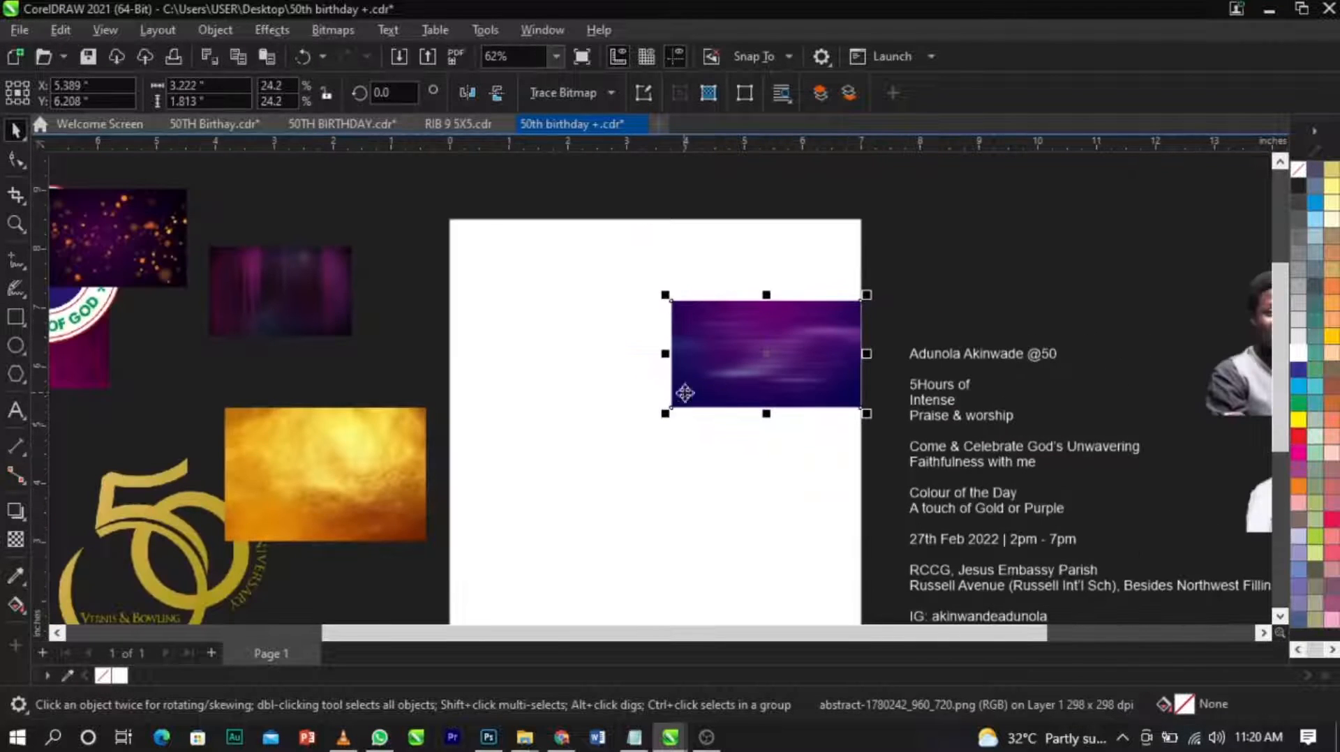
left_click_drag(667, 417, 496, 504)
left_click_drag(593, 463, 709, 515)
scroll(710, 515, "down", 1)
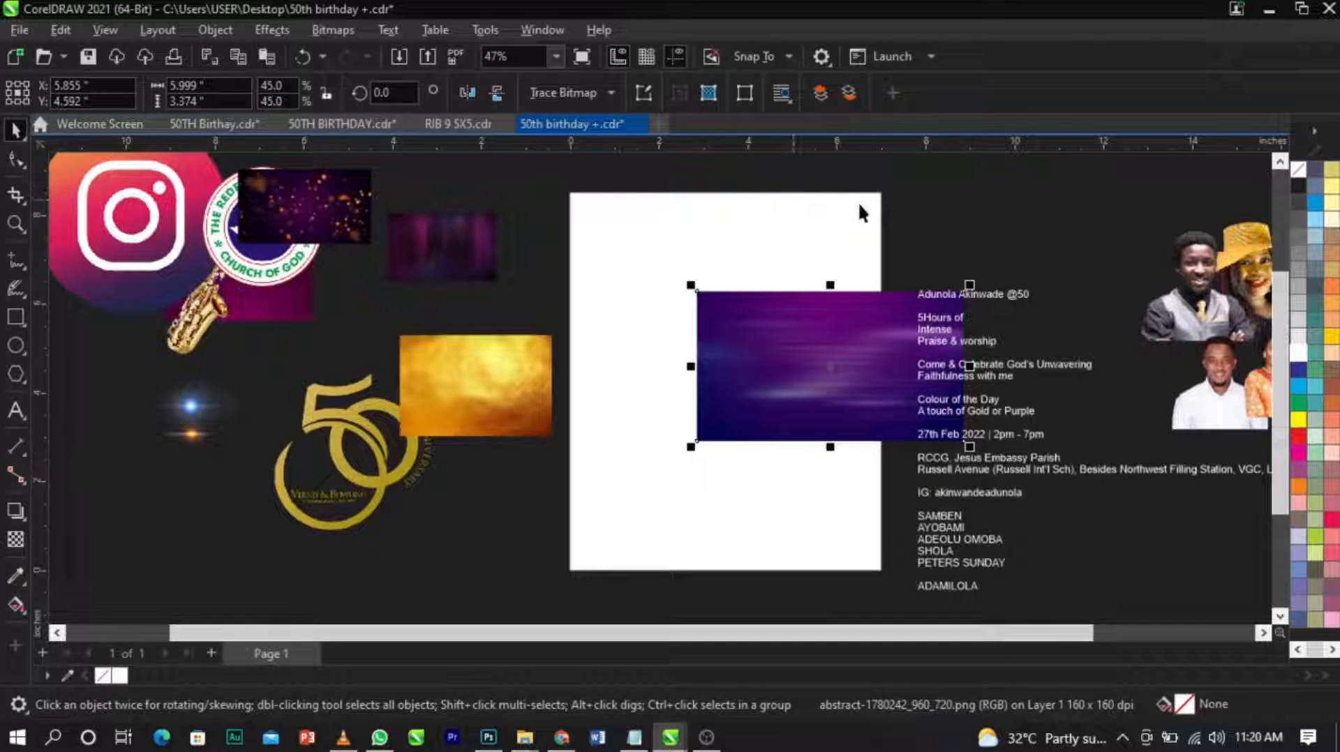
PowerClip the abstract purple background inside the page-sized rectangle and open the PowerClip contents for editing.
right_click(714, 341)
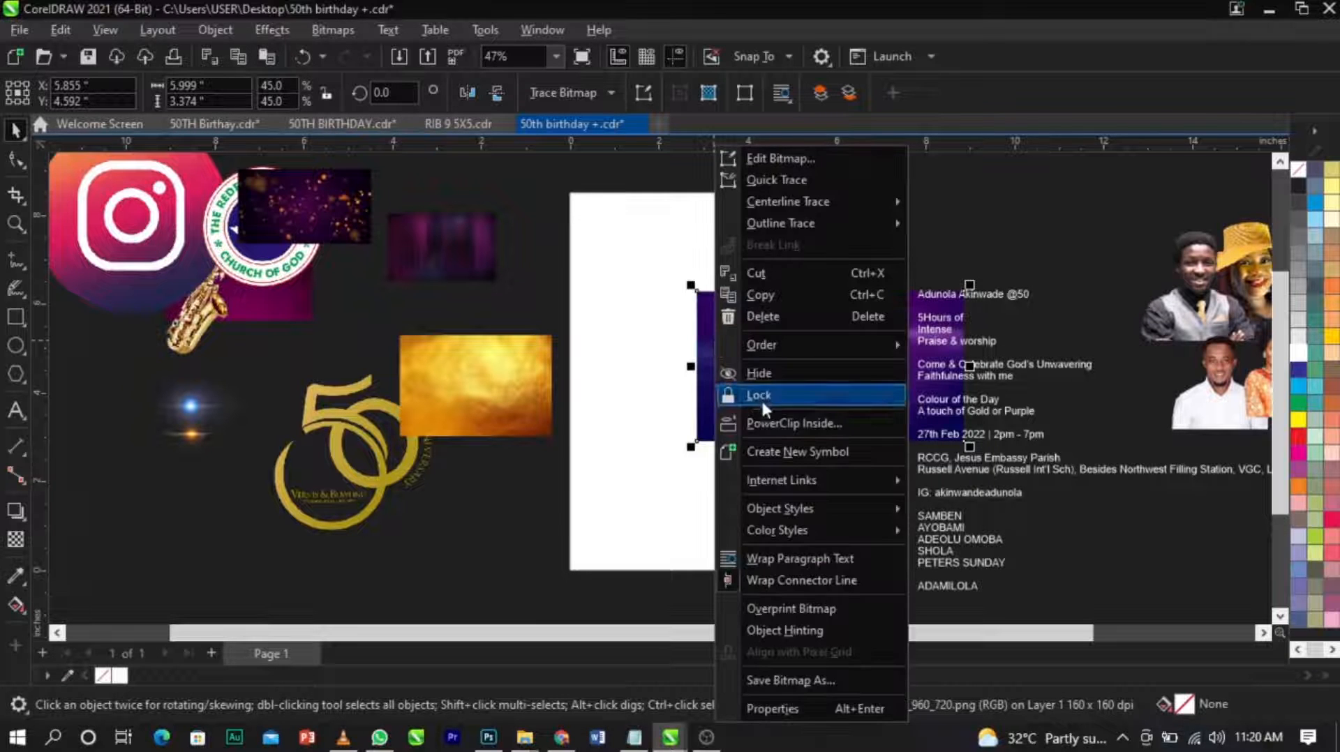
left_click(778, 423)
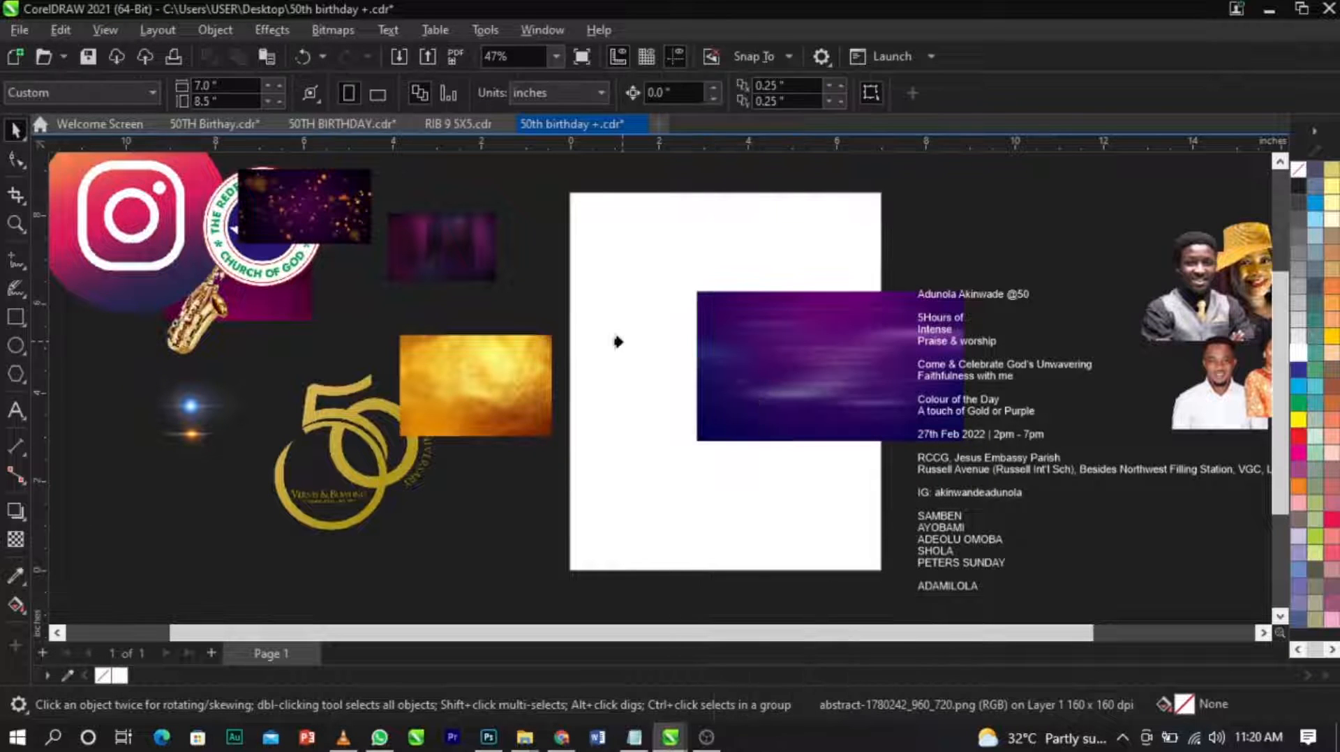
left_click(617, 341)
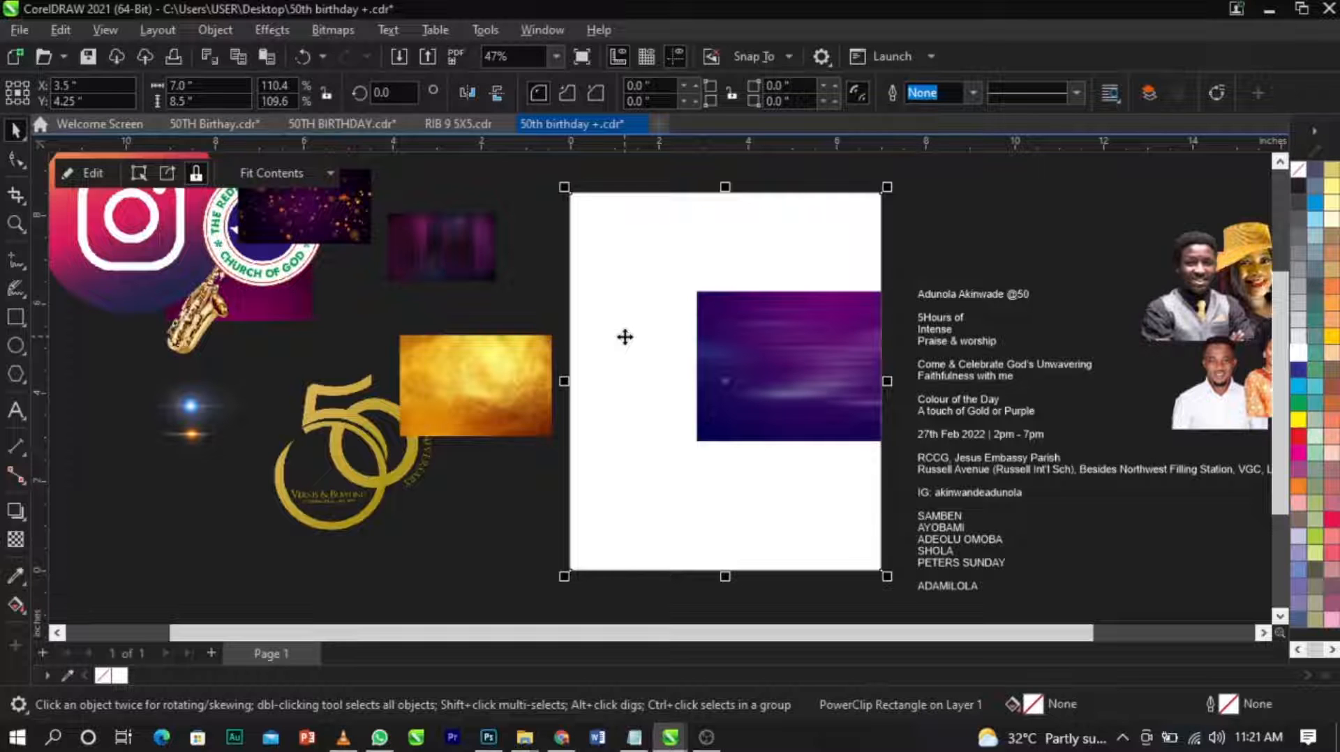
right_click(626, 334)
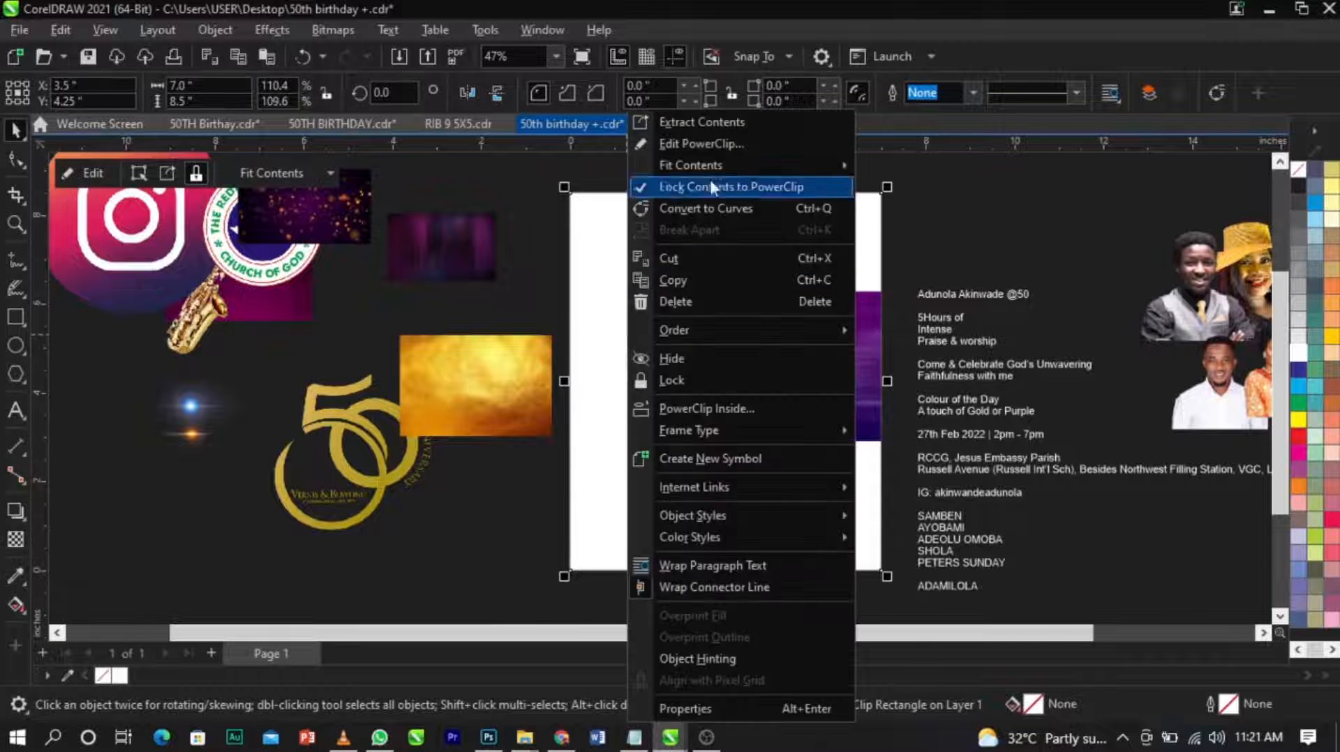
left_click(709, 146)
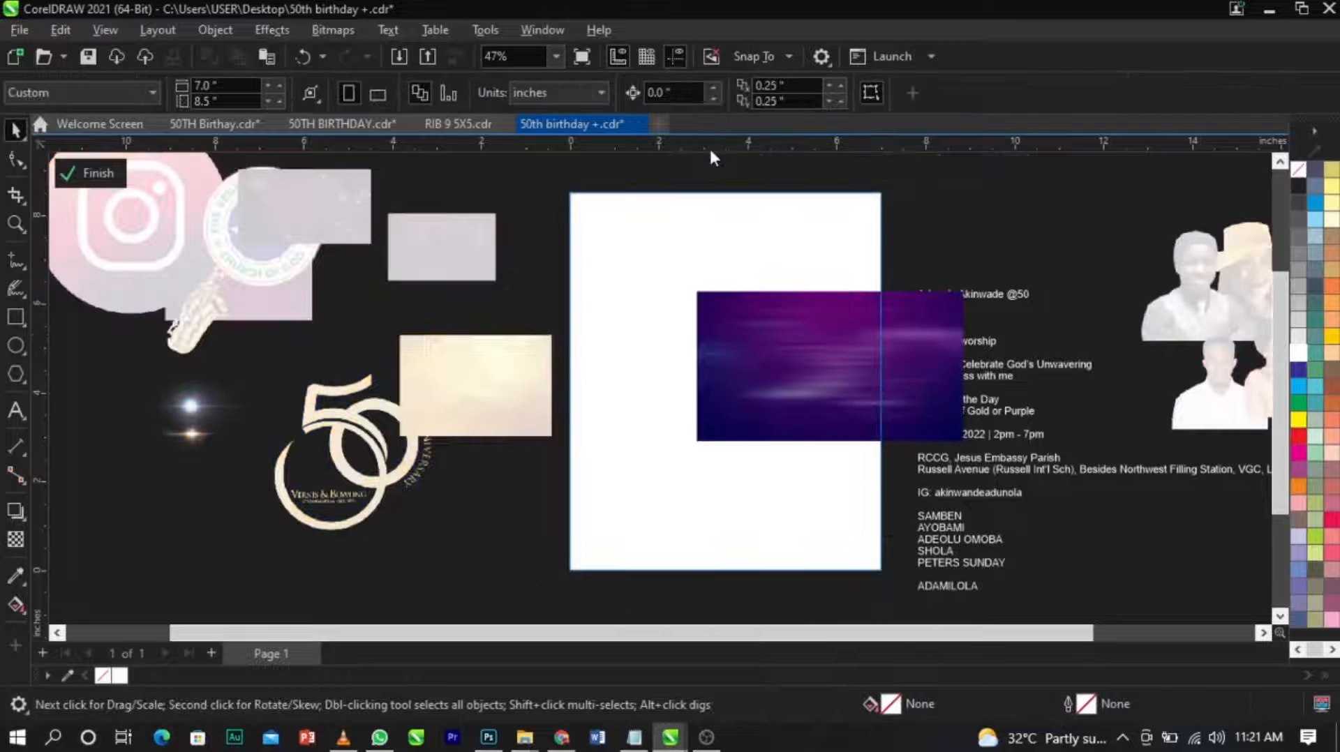
Move the purple background inside the PowerClip up to the page's top-left corner.
scroll(664, 321, "down", 2)
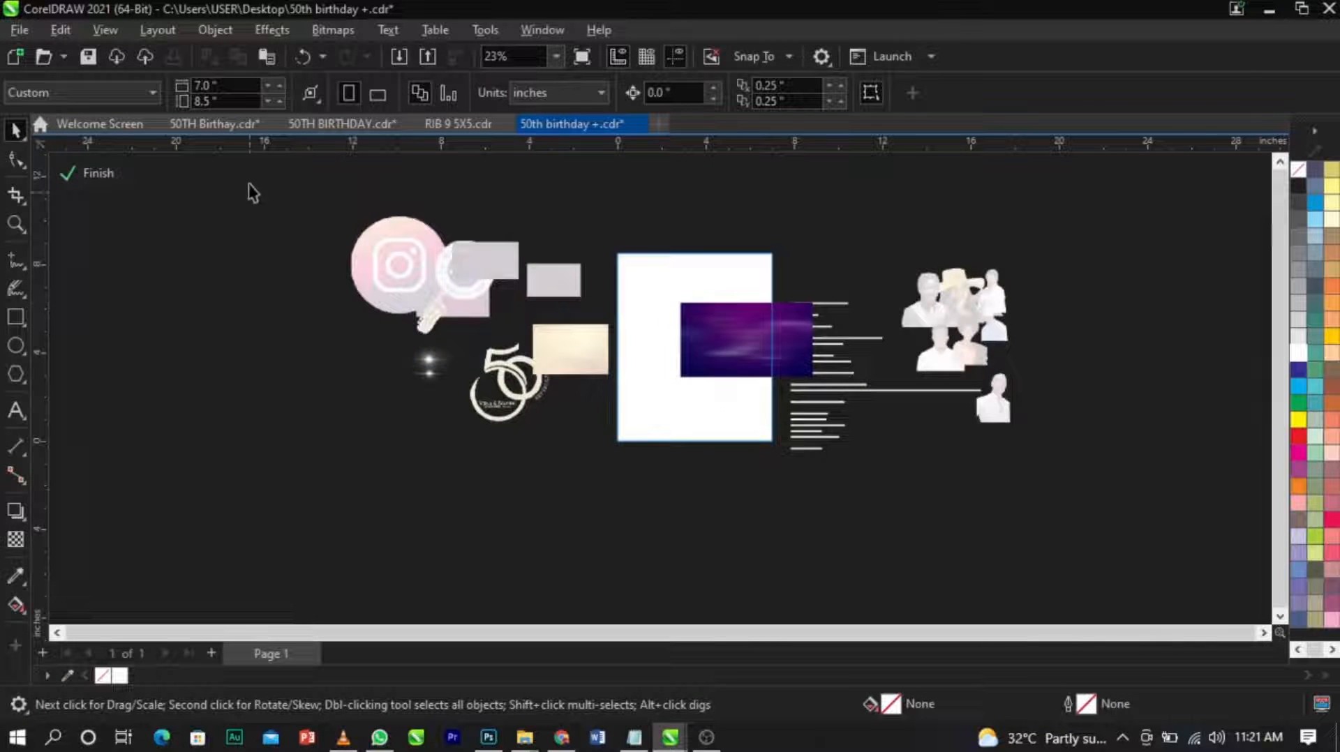
double_click(1263, 633)
left_click_drag(1085, 298, 537, 567)
left_click(515, 560)
mouse_move(730, 362)
left_mouse_down()
mouse_move(631, 254)
mouse_move(725, 387)
left_mouse_up()
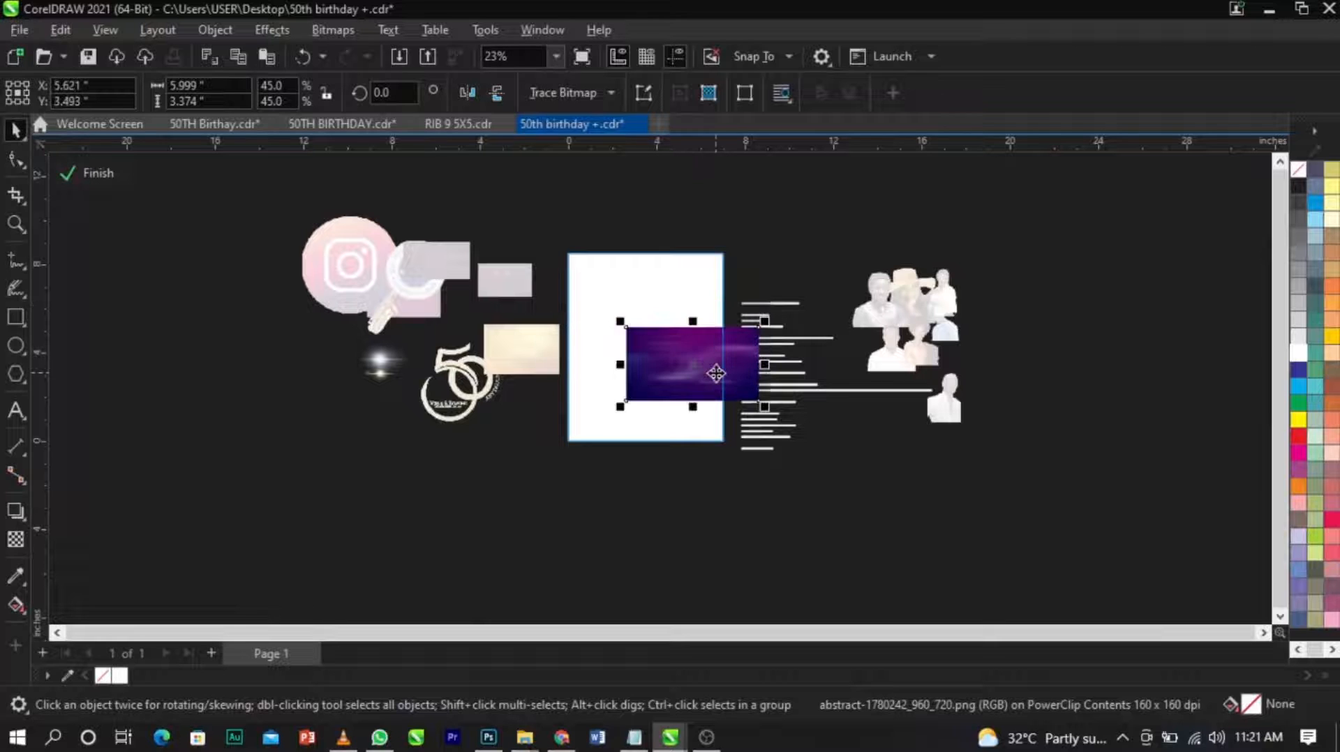
left_click(724, 498)
scroll(749, 409, "up", 3)
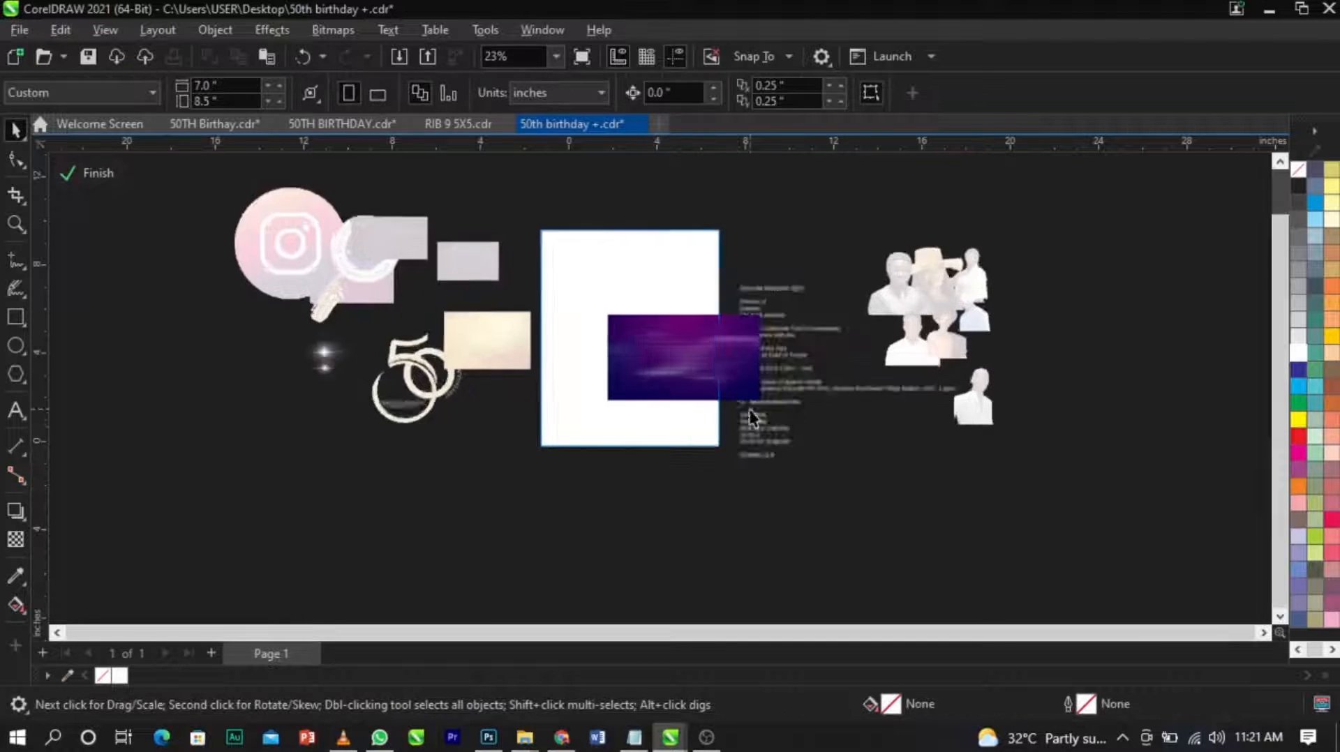
left_click(712, 367)
left_click_drag(712, 367, 602, 251)
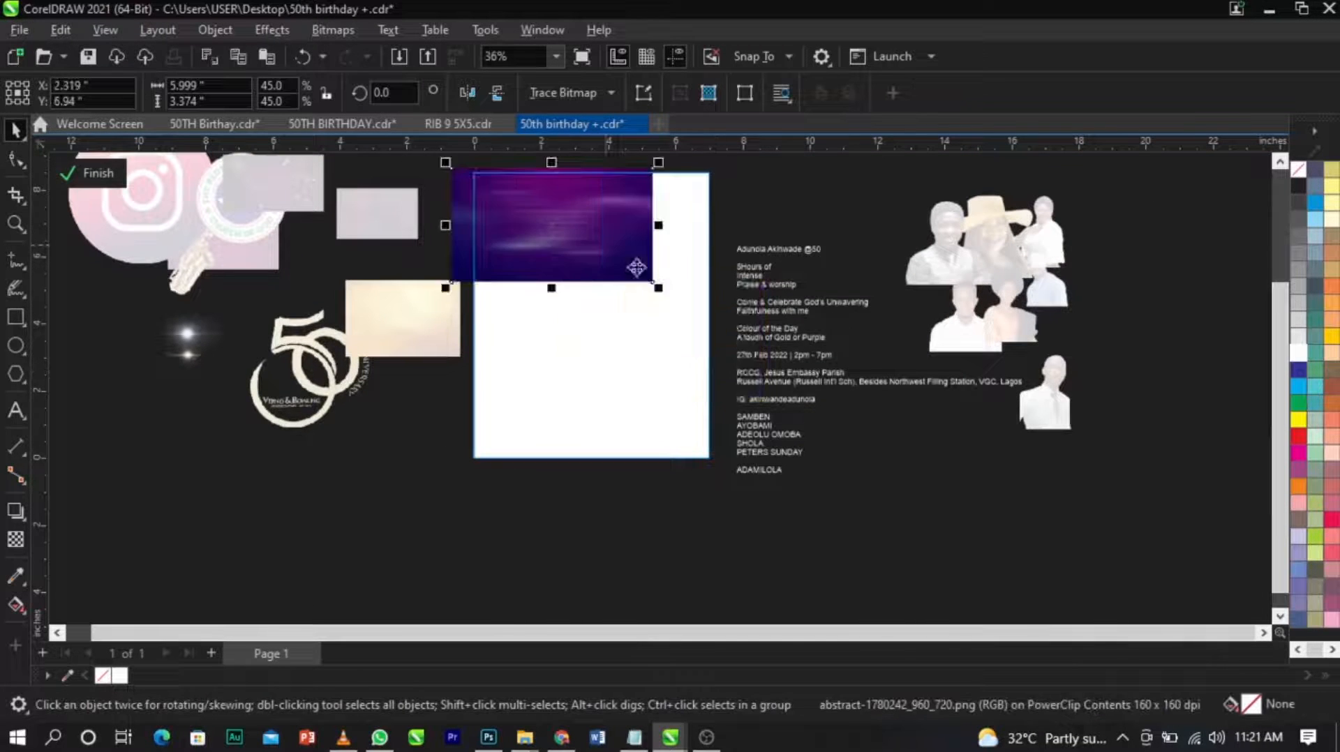
Enlarge the purple background to about 15.88 by 8.93 inches and position it to cover the whole PowerClip frame.
left_click_drag(884, 466, 1150, 535)
left_click(605, 253)
left_click_drag(667, 298, 994, 485)
left_click_drag(895, 407, 852, 407)
left_click(852, 407)
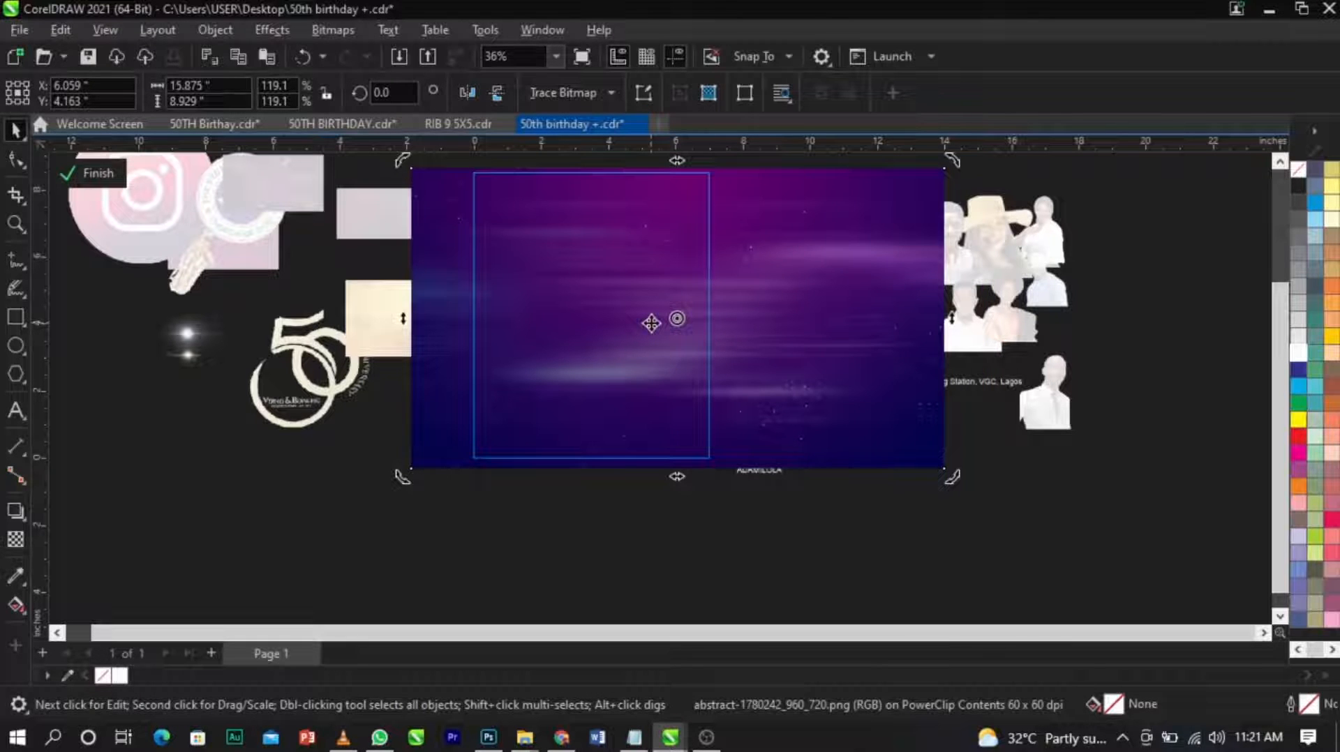
Apply a Gaussian Blur with a radius of 10.2 pixels to the purple background.
scroll(718, 328, "up", 2)
scroll(730, 320, "down", 4)
scroll(649, 281, "up", 2)
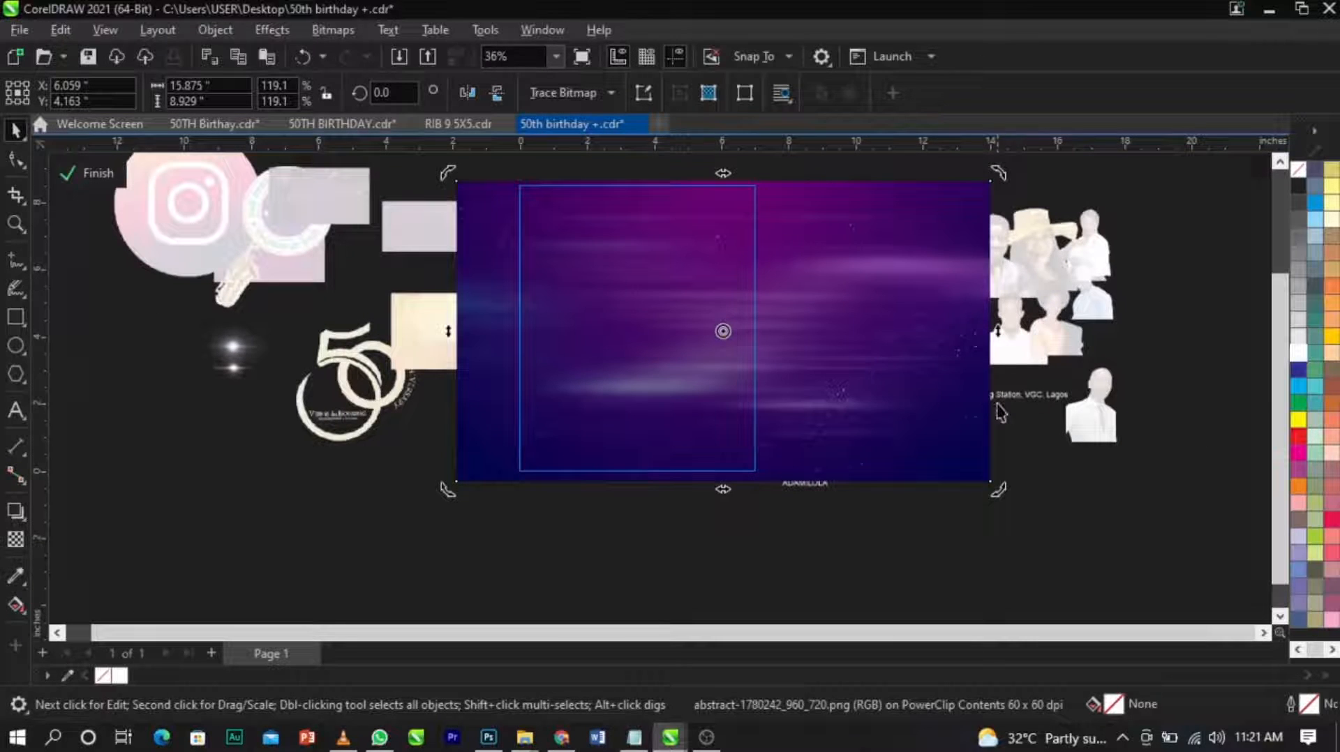
left_click(910, 384)
scroll(772, 344, "up", 2)
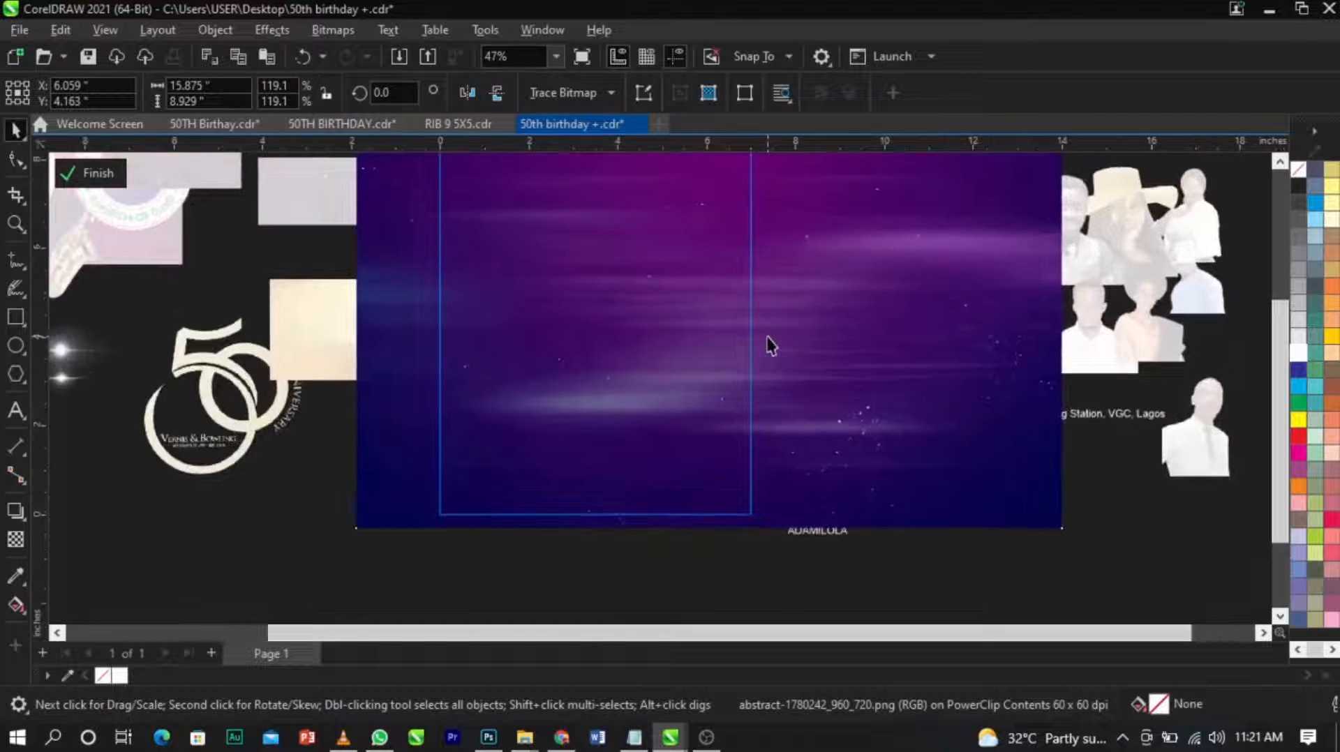
scroll(772, 344, "down", 2)
scroll(630, 269, "up", 1)
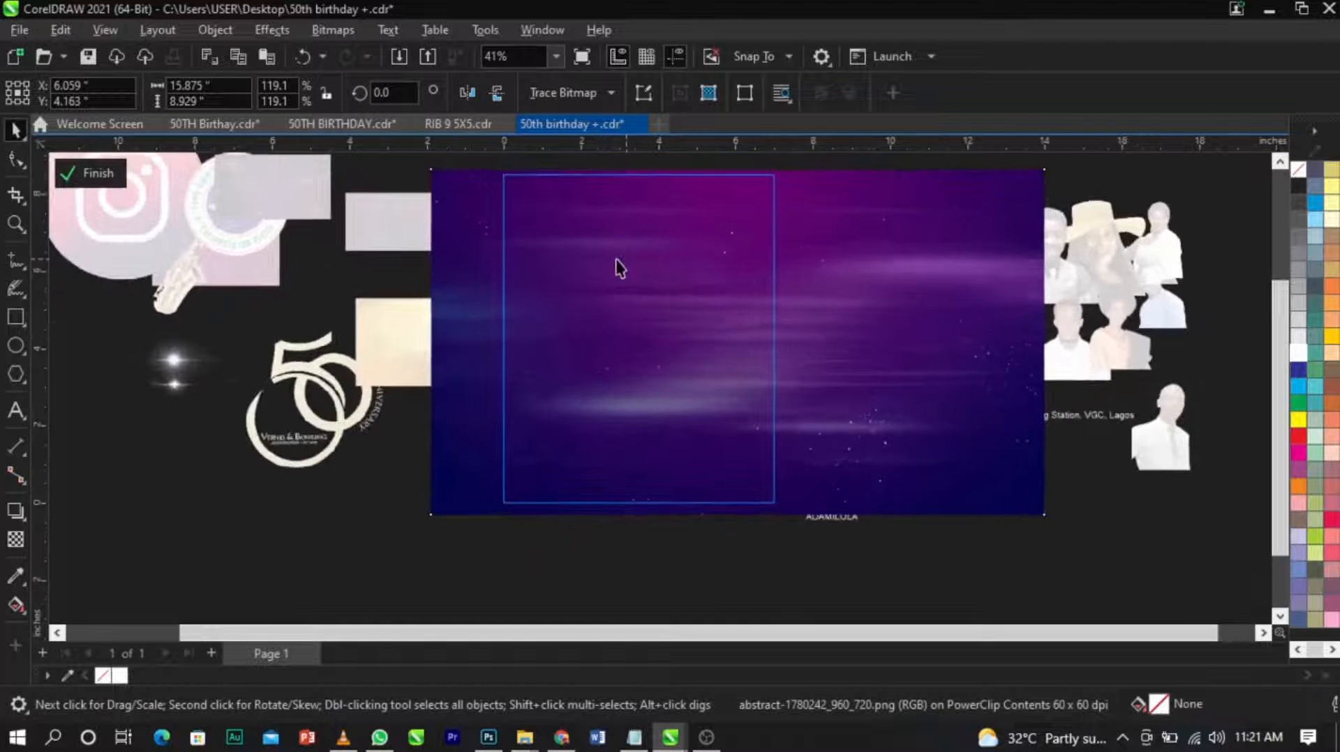
left_click(279, 34)
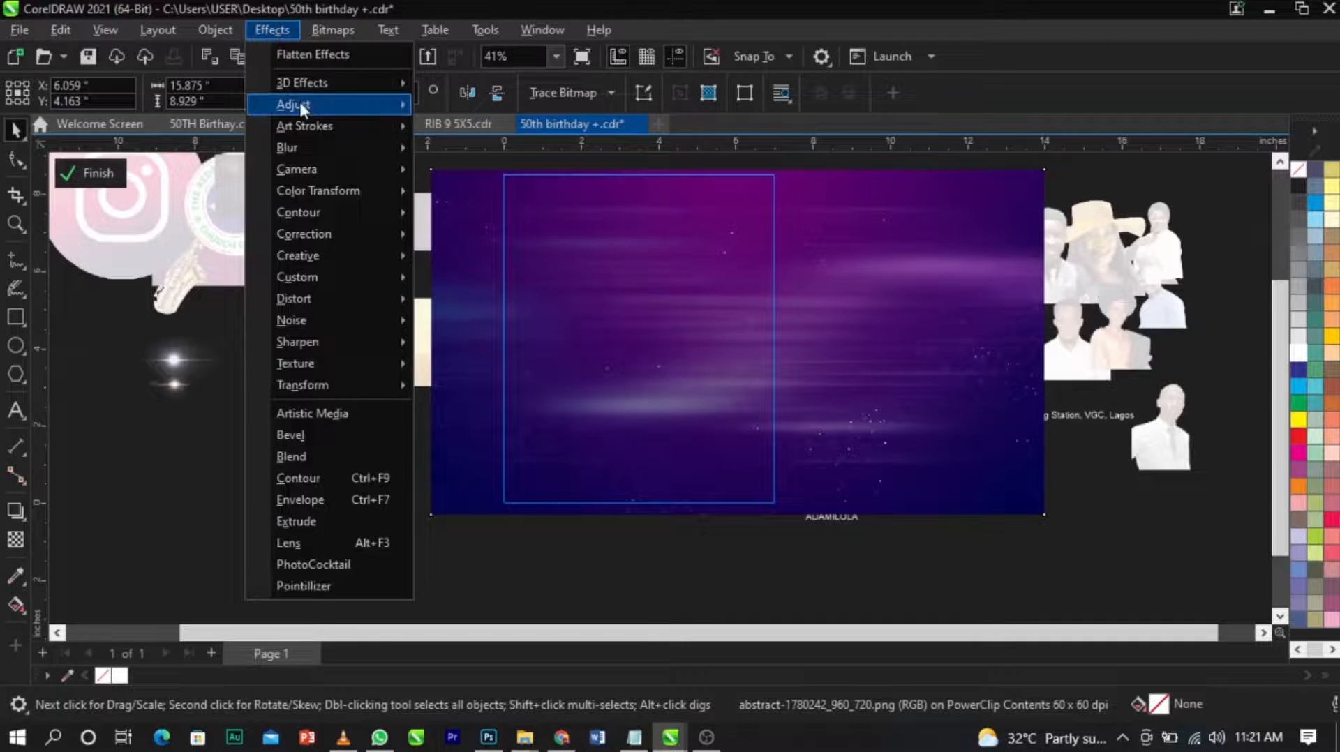
mouse_move(317, 148)
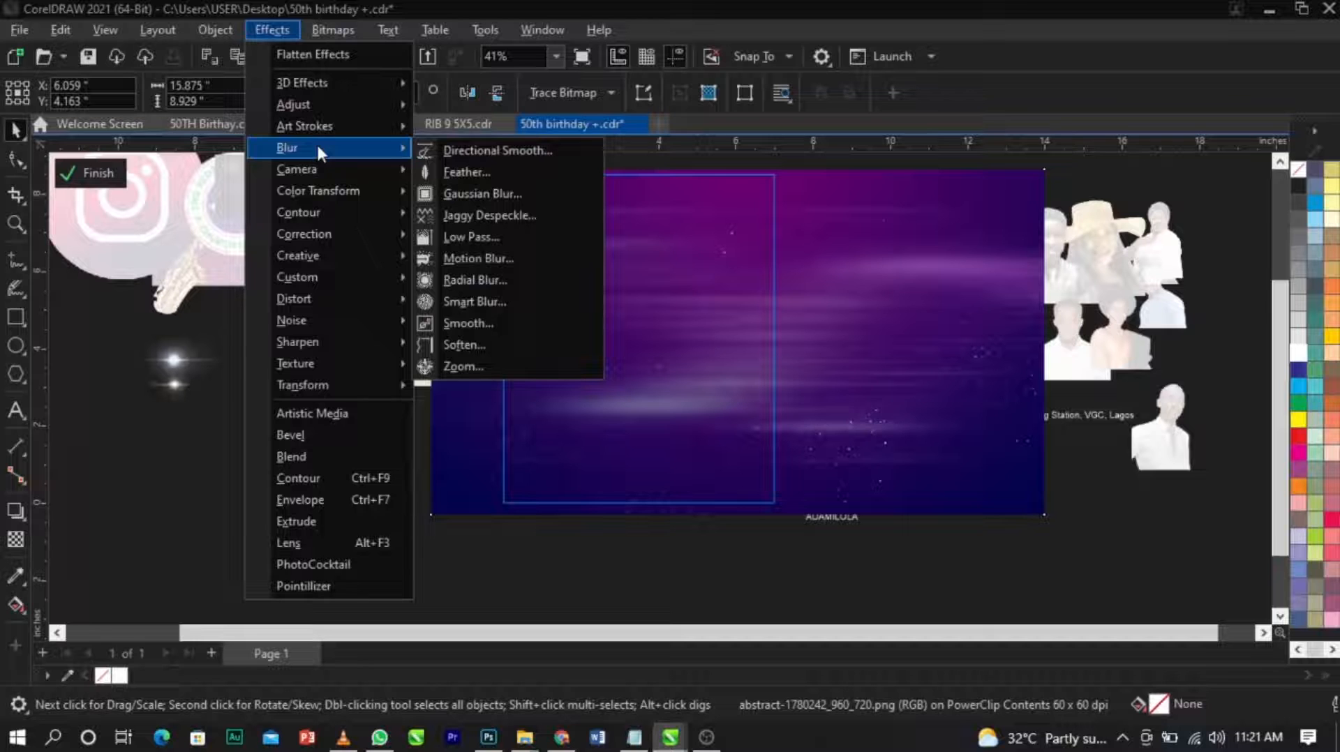
left_click(321, 22)
left_click(322, 22)
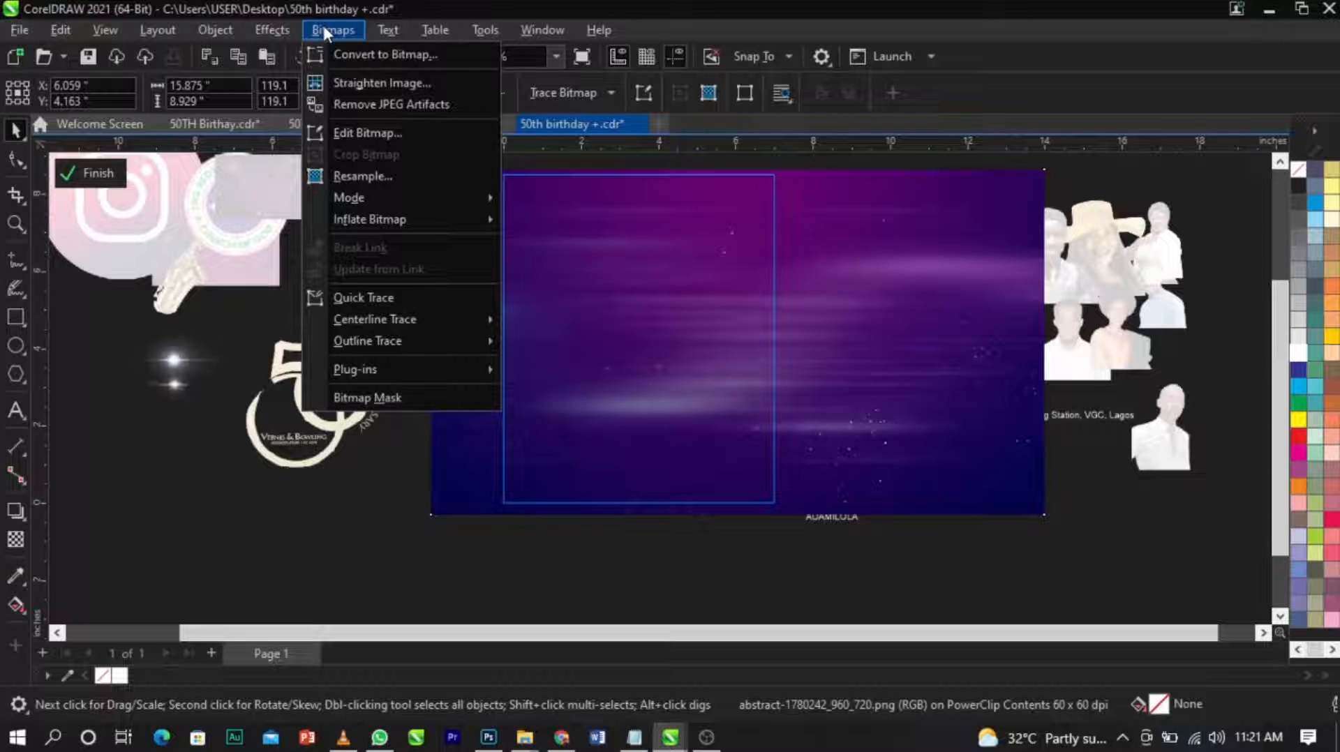
mouse_move(271, 30)
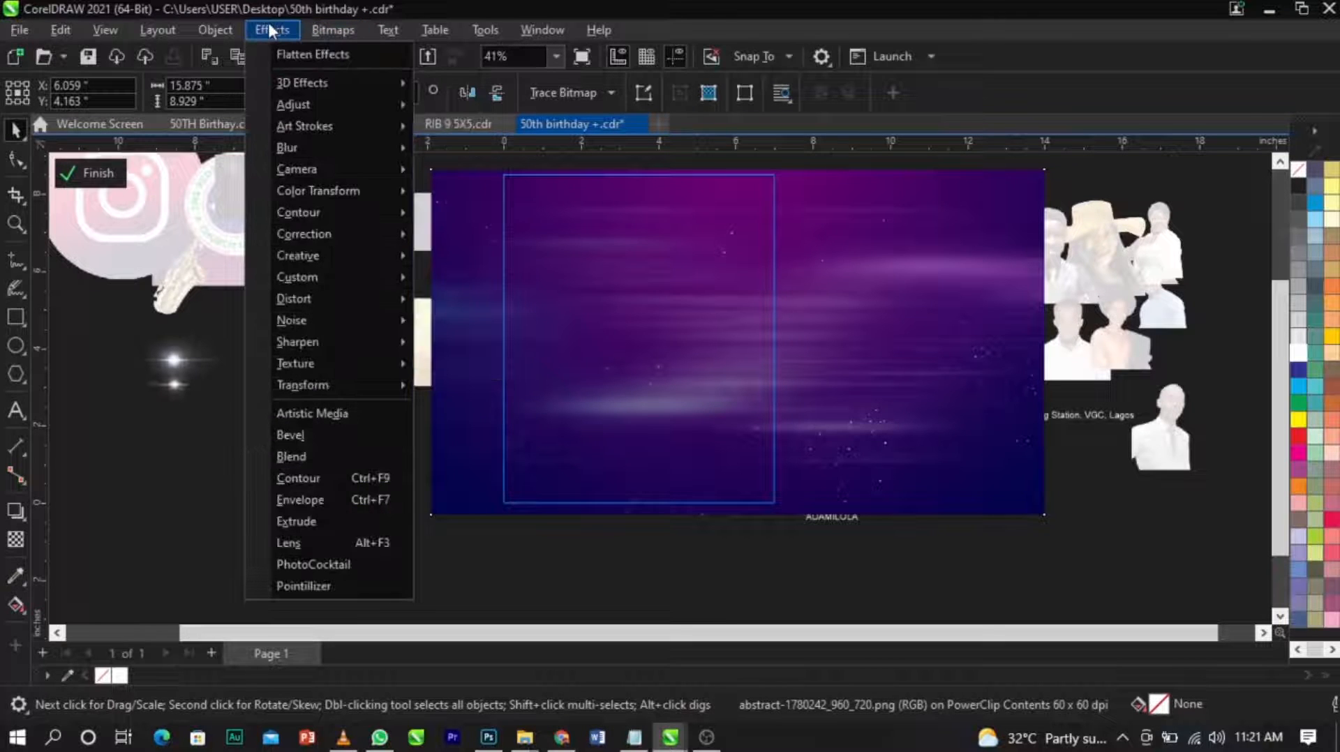
mouse_move(306, 150)
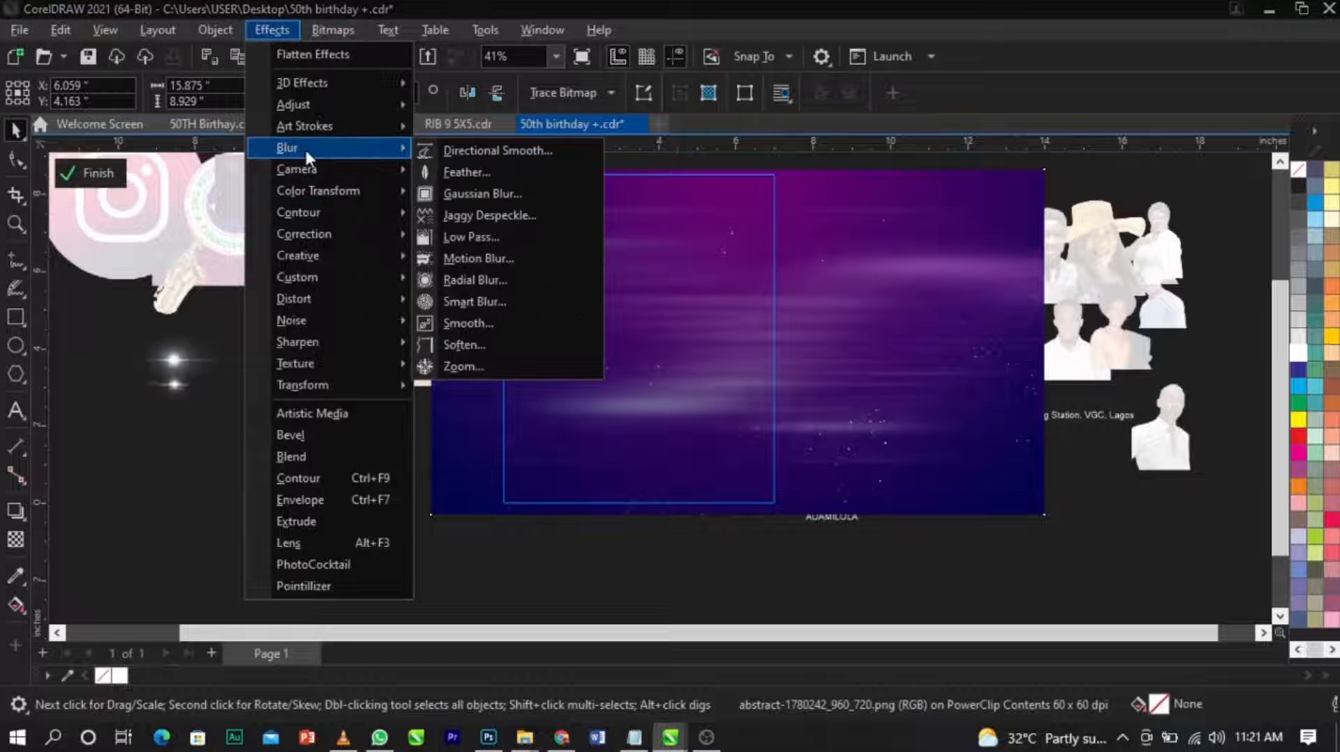
left_click(566, 193)
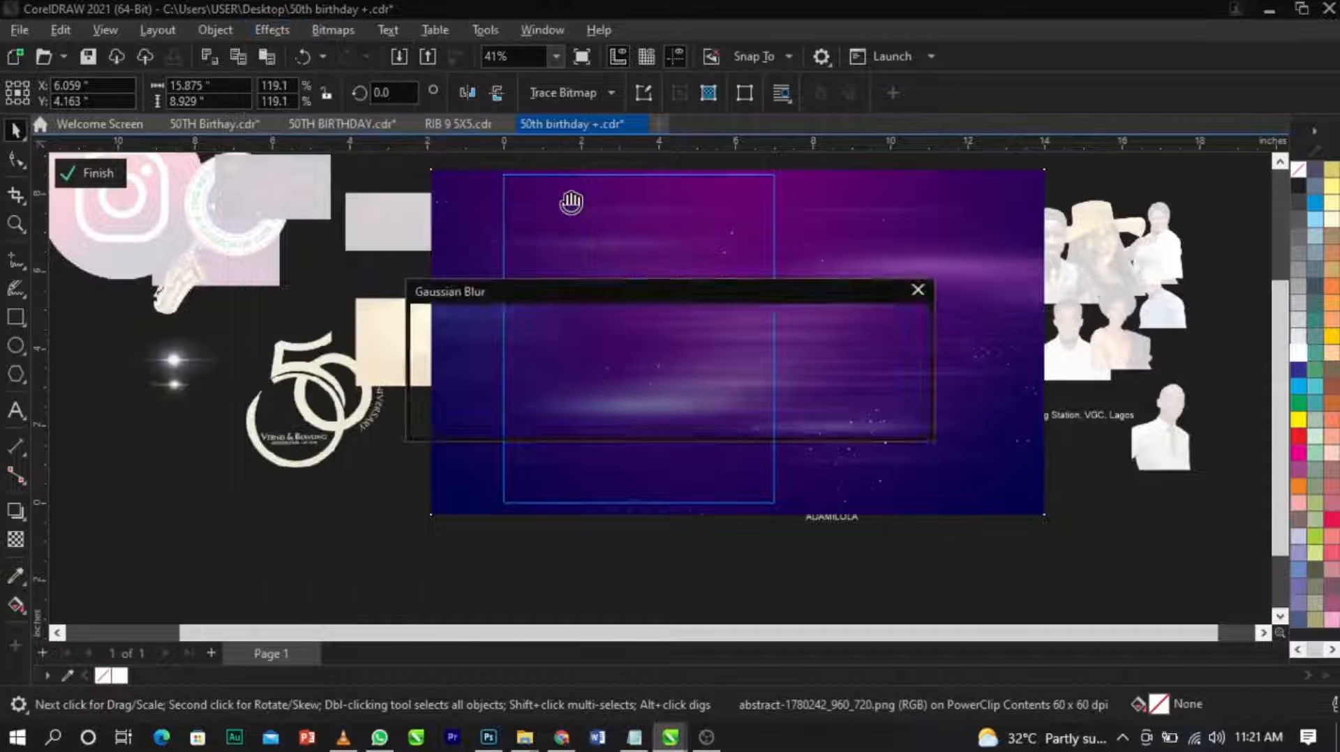
left_click_drag(480, 329, 496, 375)
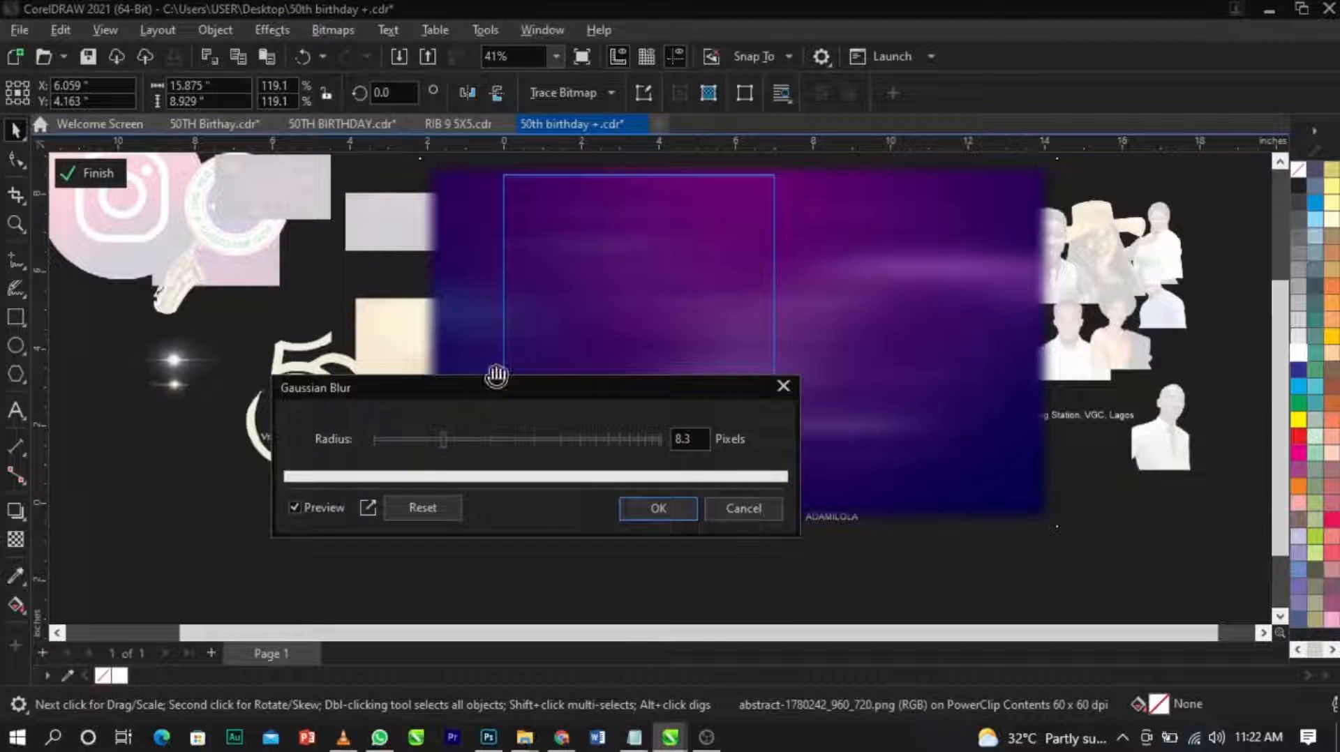
left_click_drag(460, 440, 454, 441)
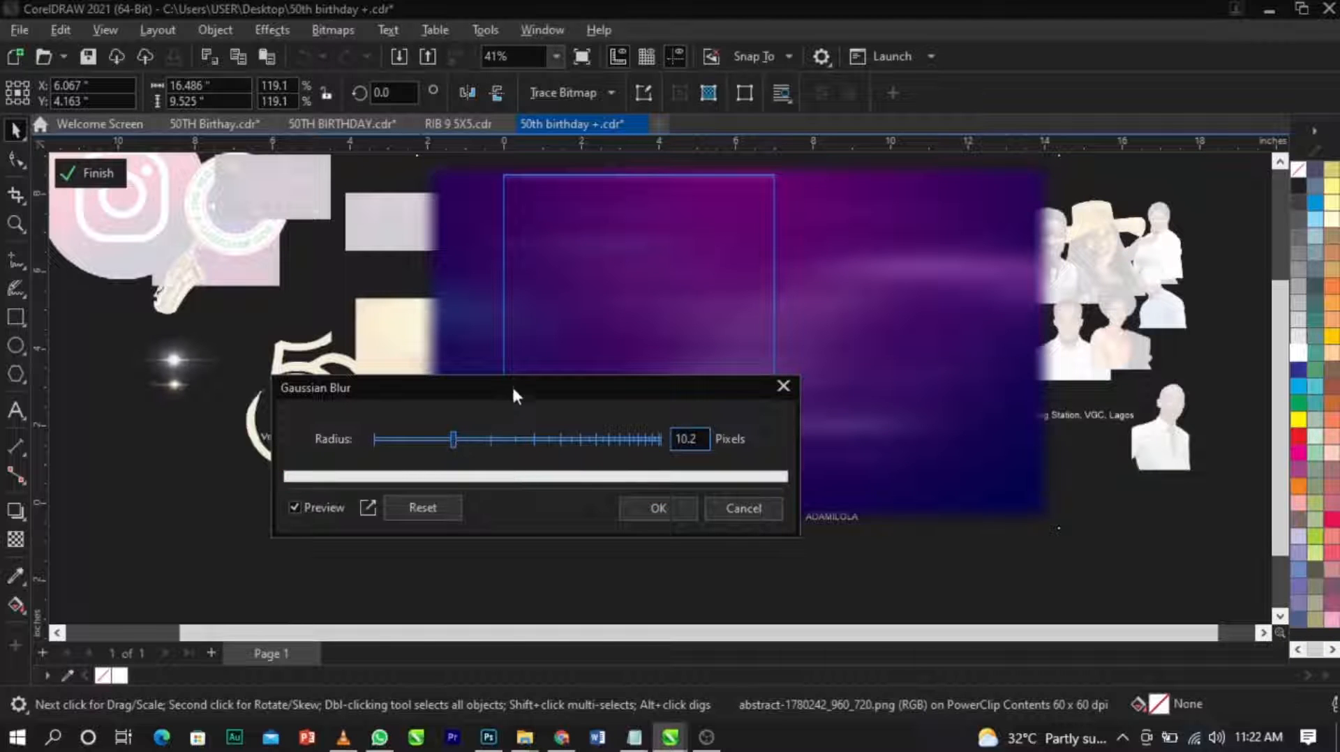
left_click_drag(512, 384, 445, 388)
left_click(583, 523)
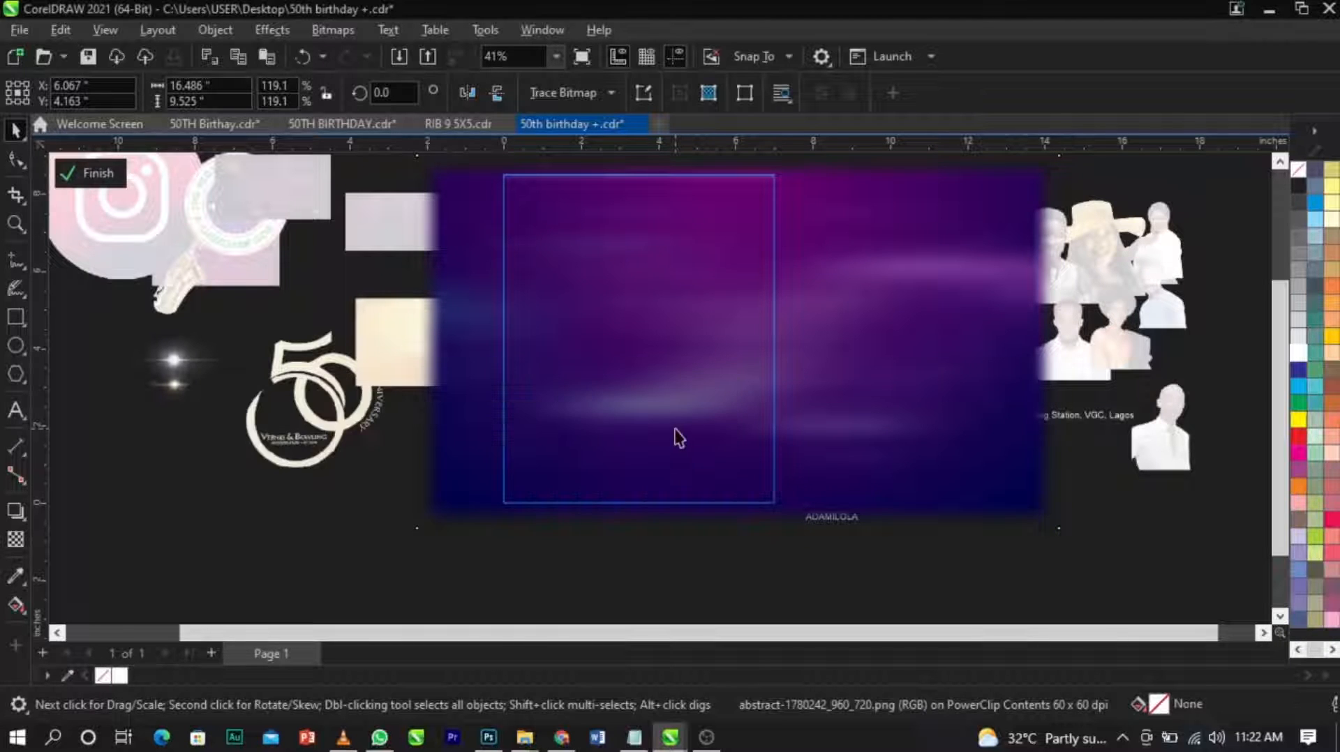
Enlarge the blurred background to about 17.87 by 10.39 inches and finish editing the PowerClip.
scroll(672, 407, "down", 2)
left_click_drag(937, 509, 947, 510)
left_click(928, 481)
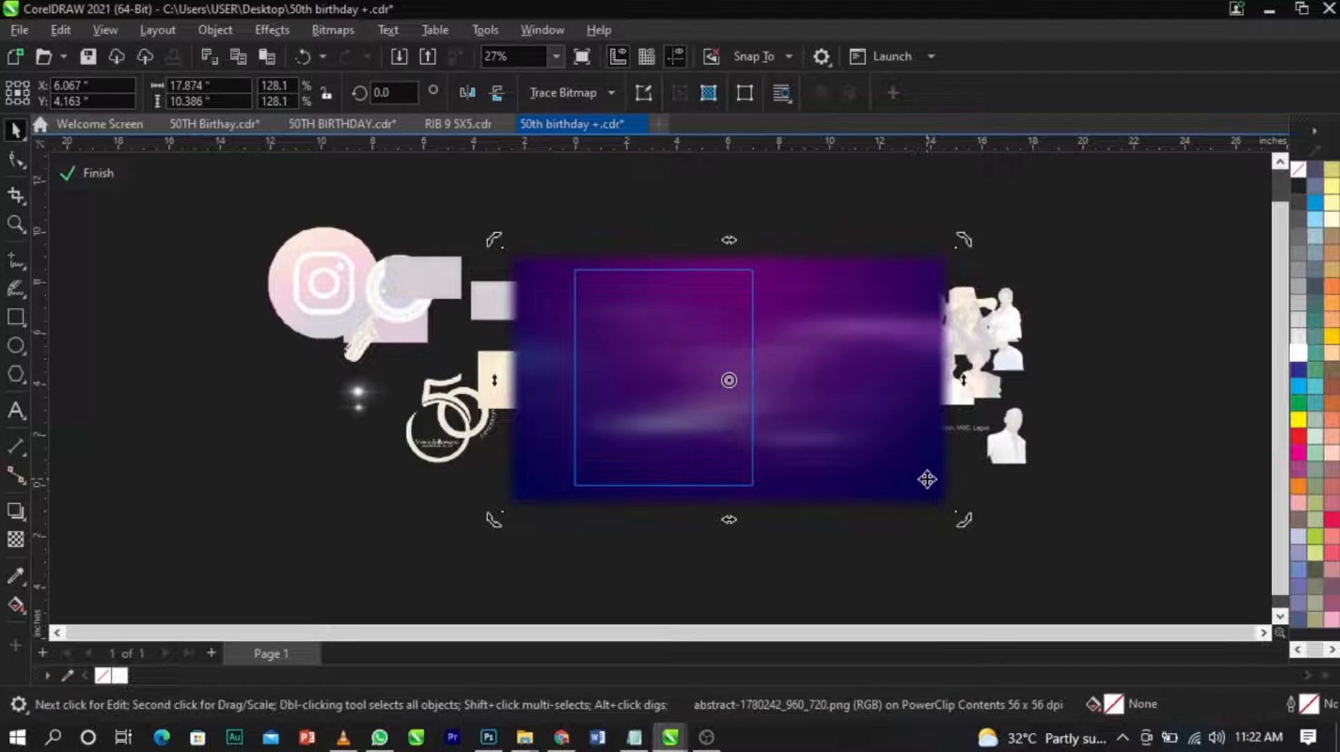
left_click(897, 473)
left_click_drag(897, 472, 900, 470)
left_click(1091, 470, "ctrl")
left_click(105, 172)
left_click(113, 171)
Move the small magenta background image from behind the church logo to the empty area above the event text.
key("F2")
left_click_drag(433, 239, 891, 517)
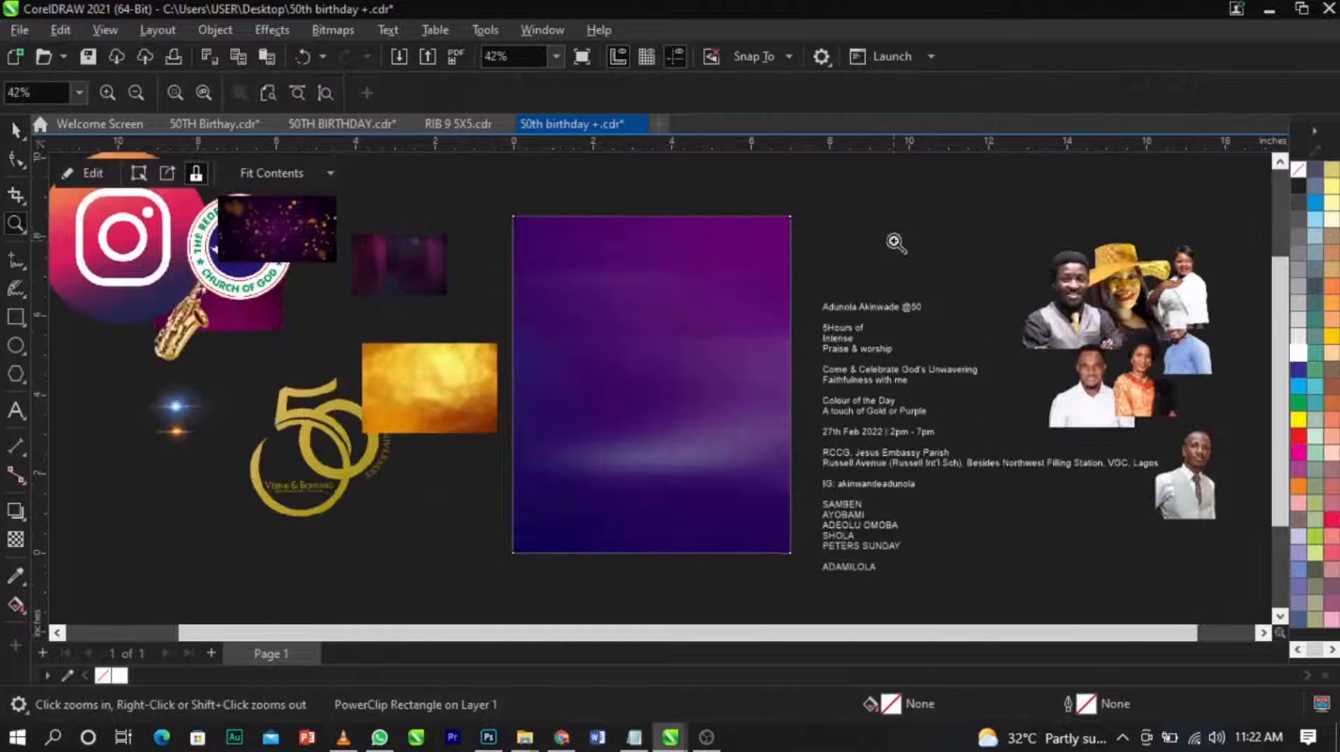
mouse_move(280, 314)
left_mouse_down()
mouse_move(263, 312)
mouse_move(1044, 292)
mouse_move(1038, 262)
left_mouse_up()
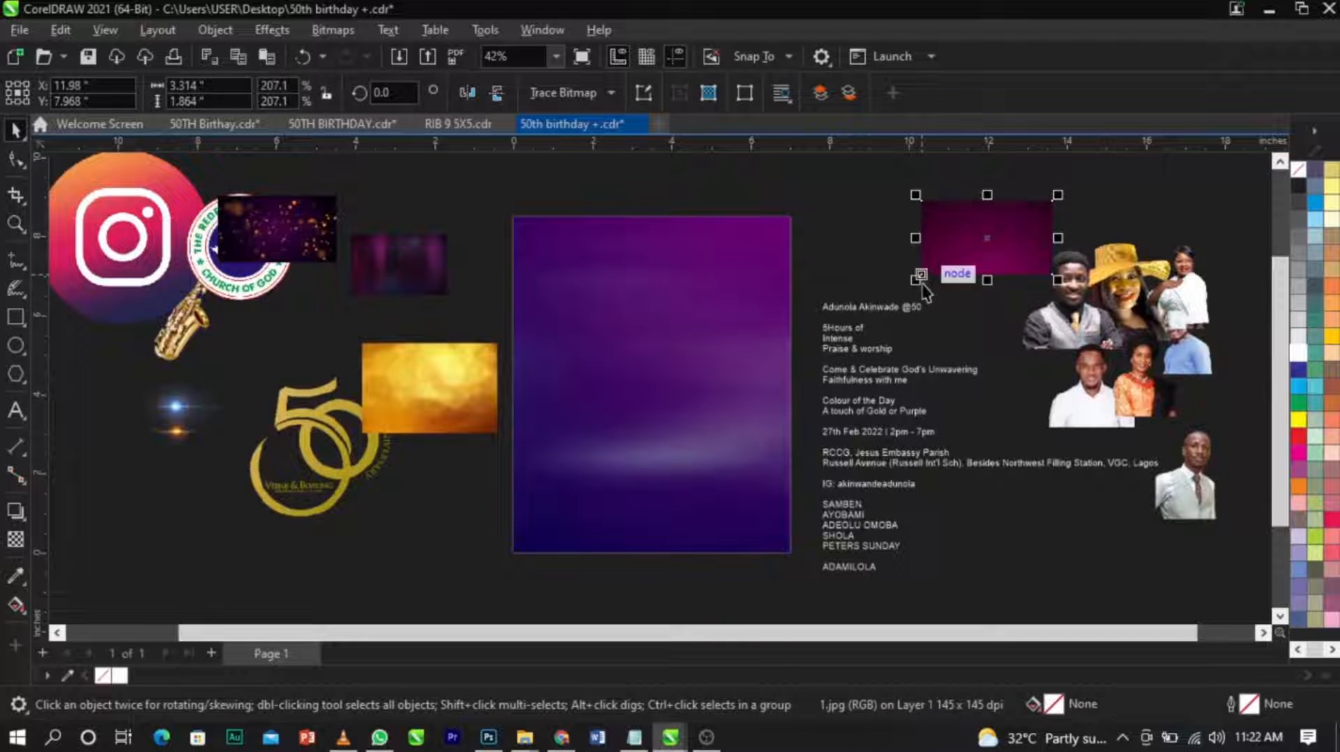
left_click(937, 271)
left_click(941, 265)
left_click(939, 271)
PowerClip the magenta image inside the page-sized rectangle and open the PowerClip contents for editing.
right_click(938, 263)
left_click(990, 426)
left_click(722, 373)
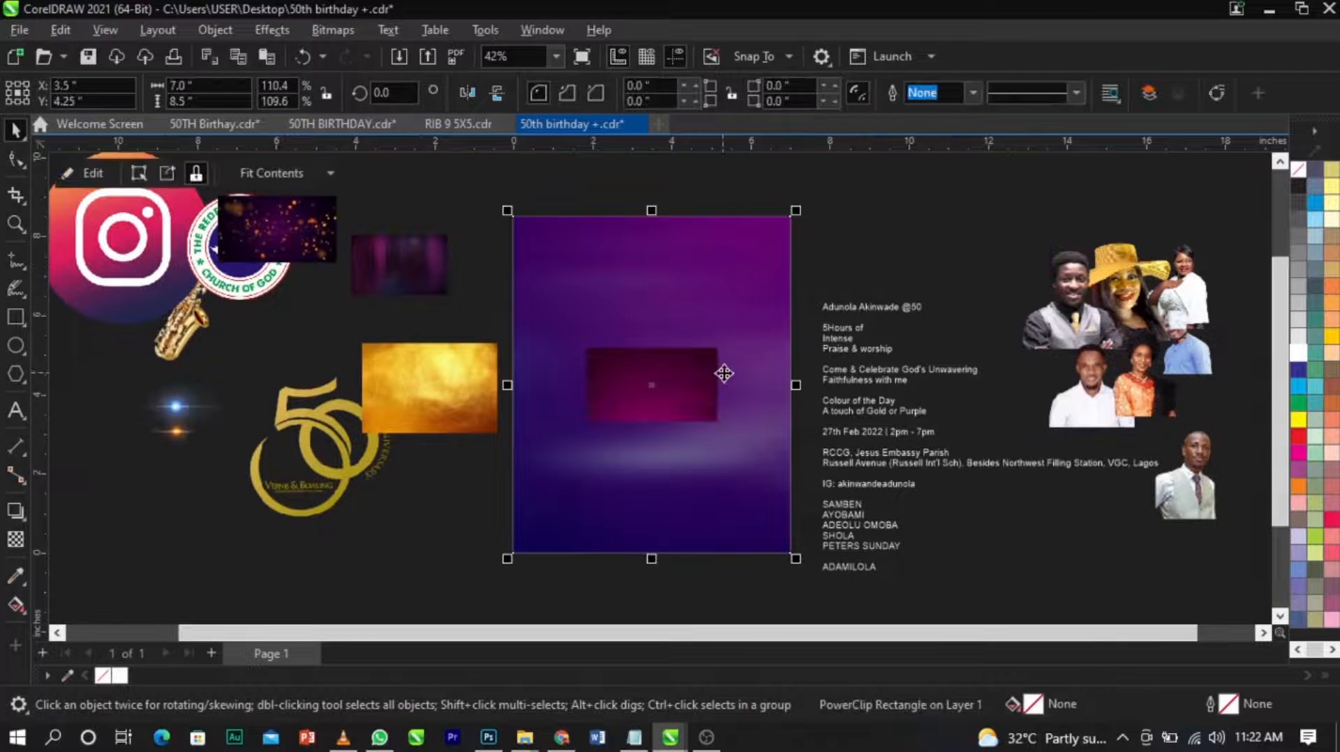
right_click(724, 375)
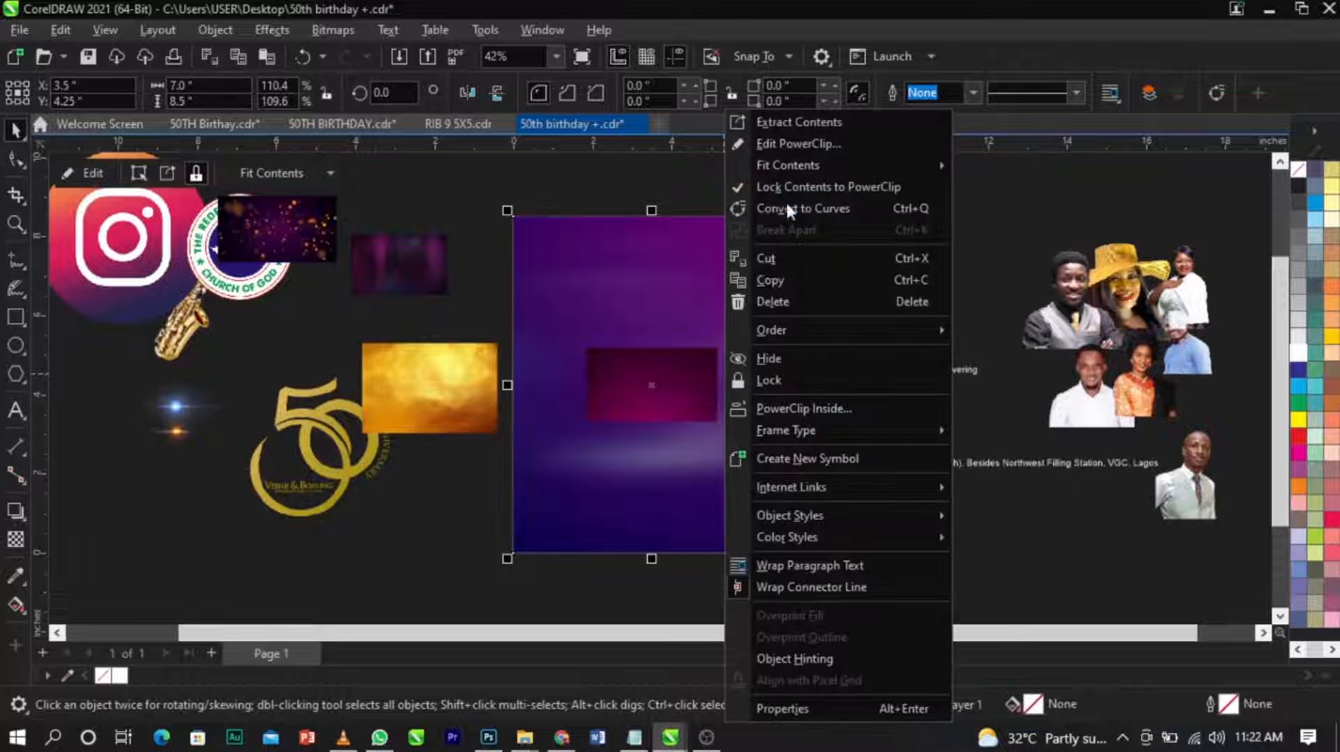
left_click(801, 137)
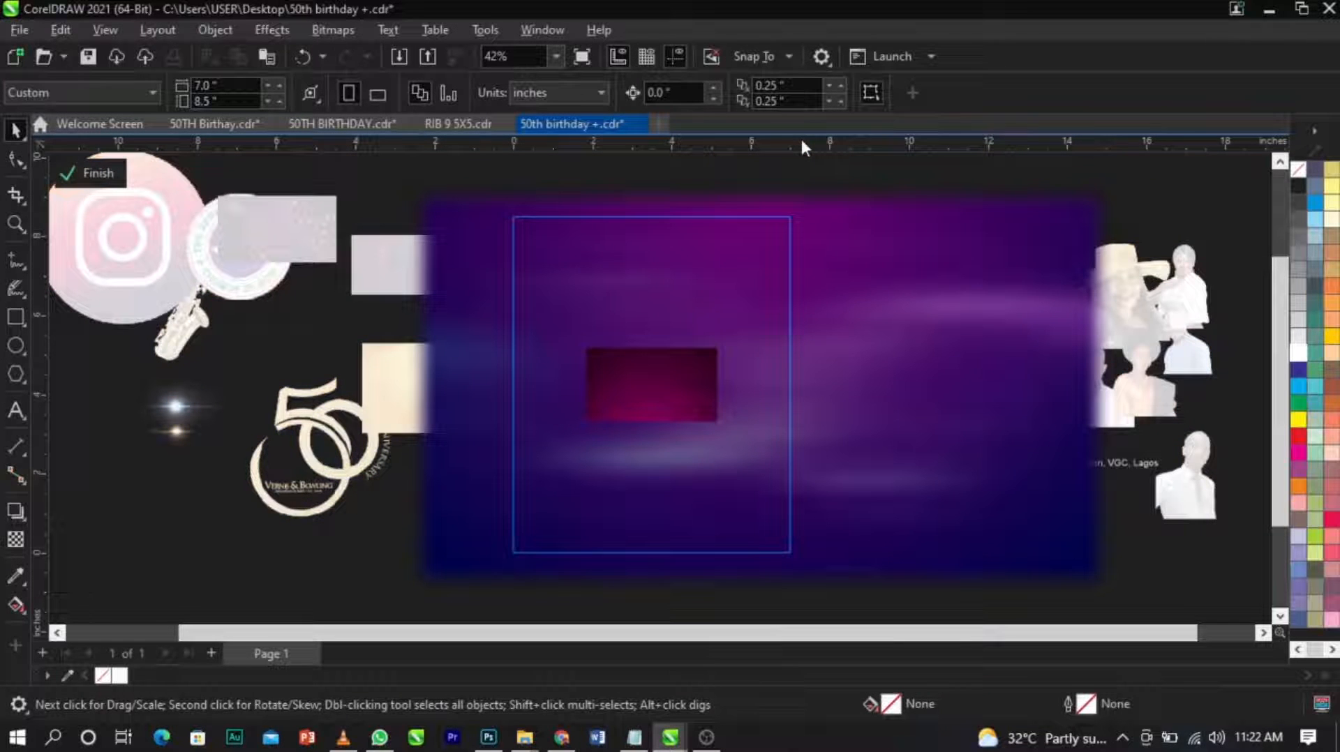
left_click(713, 353)
left_click_drag(719, 346, 876, 252)
key("ctrl+z")
left_click(1226, 378, "ctrl")
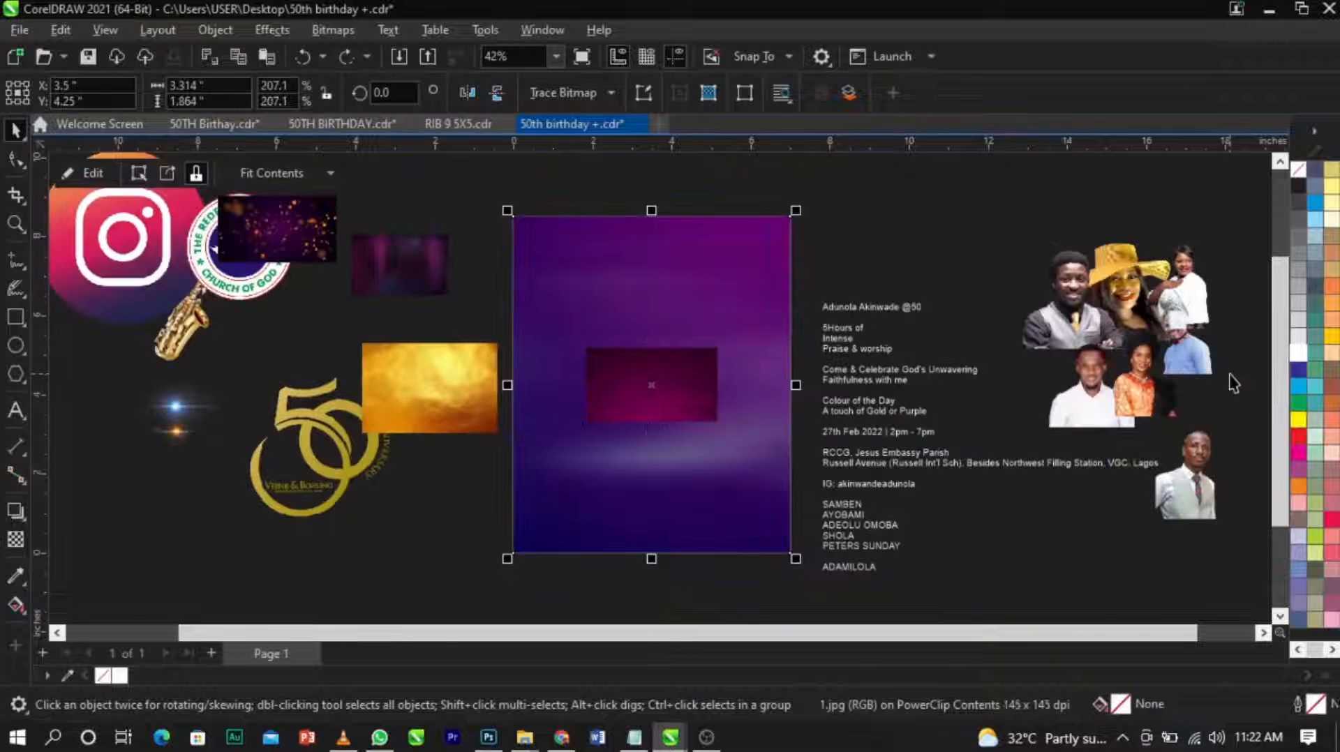
left_click(687, 389)
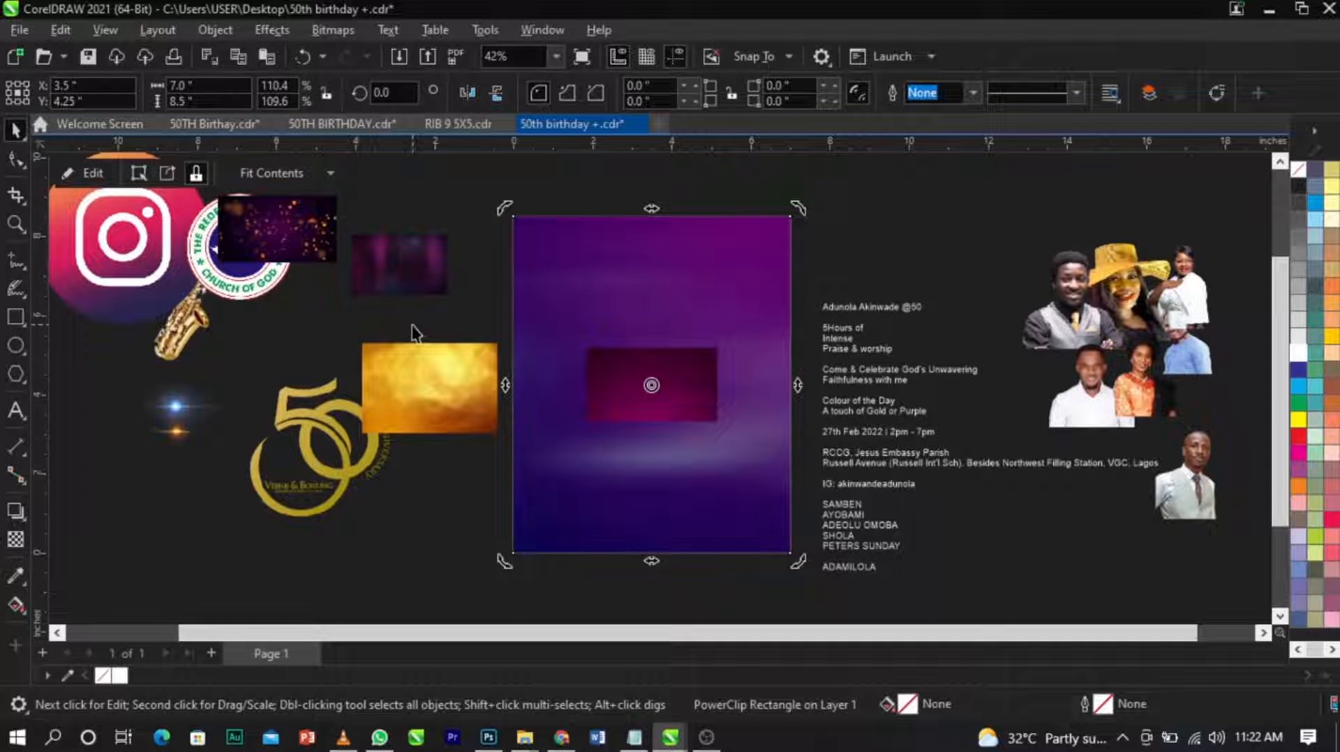
left_click(874, 276)
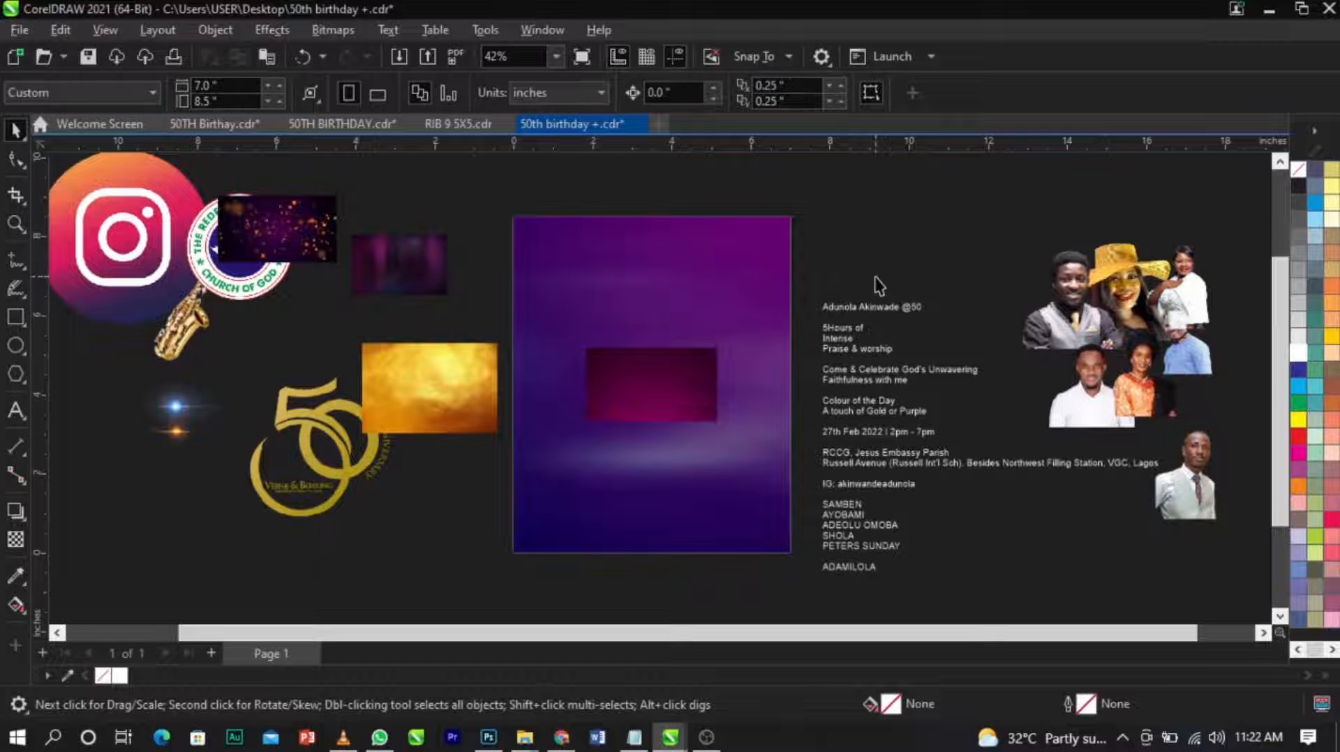
left_click(669, 375)
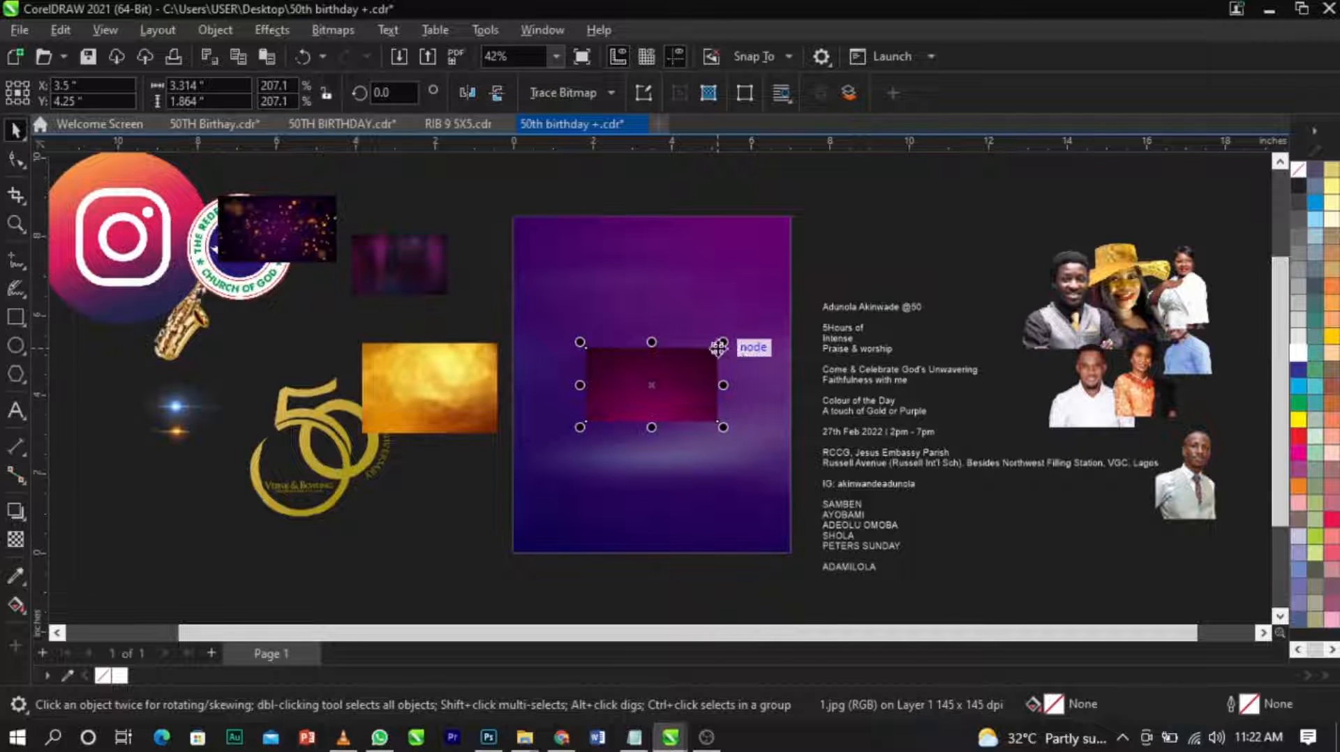
left_click_drag(723, 341, 977, 191)
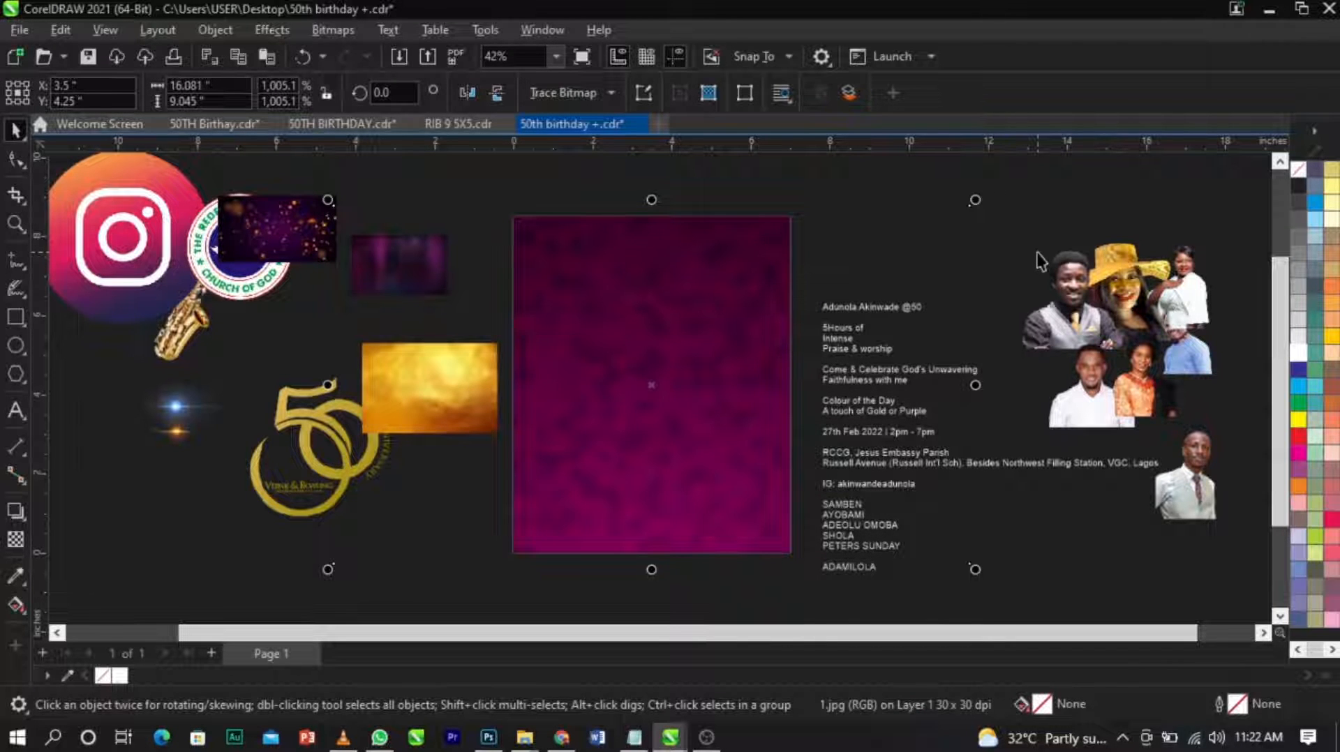
key("ctrl+z")
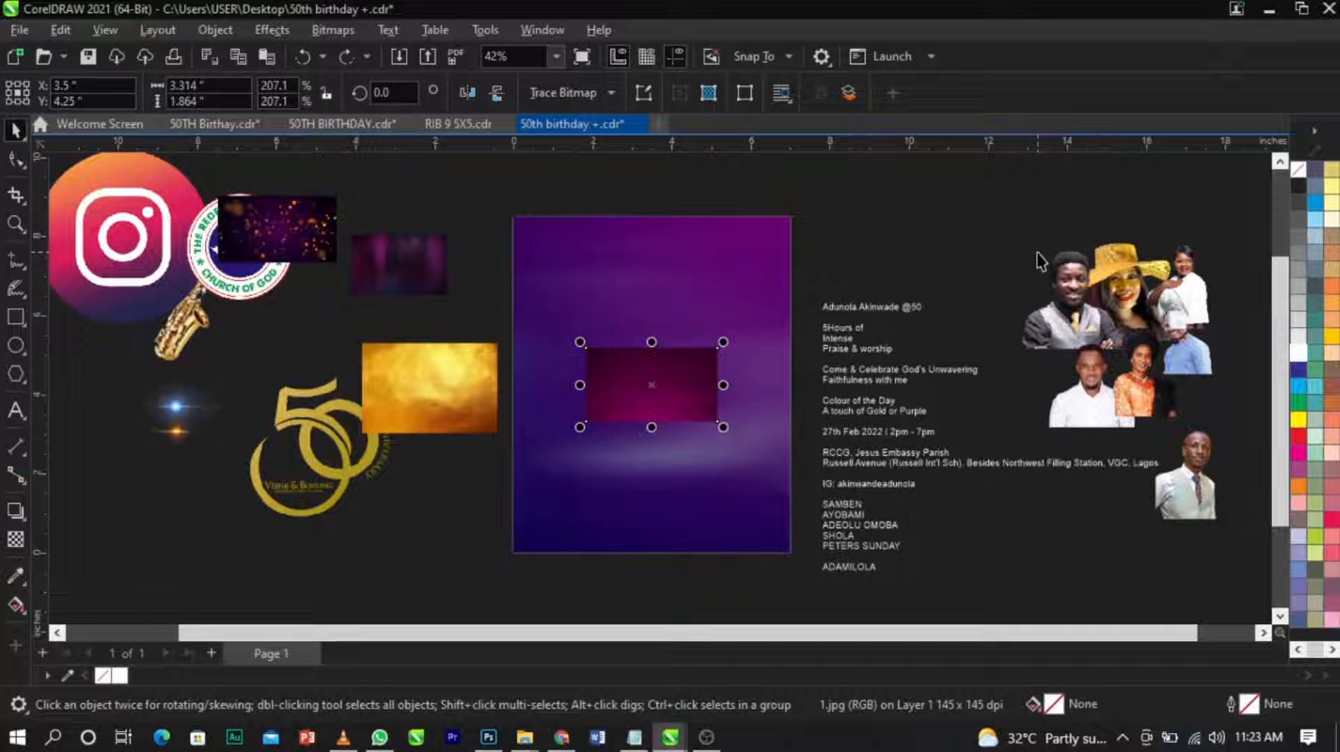
Inside the page-sized rectangle's PowerClip, enlarge the small magenta image to about 15.68 by 8.82 inches so it covers the page.
left_click(664, 268)
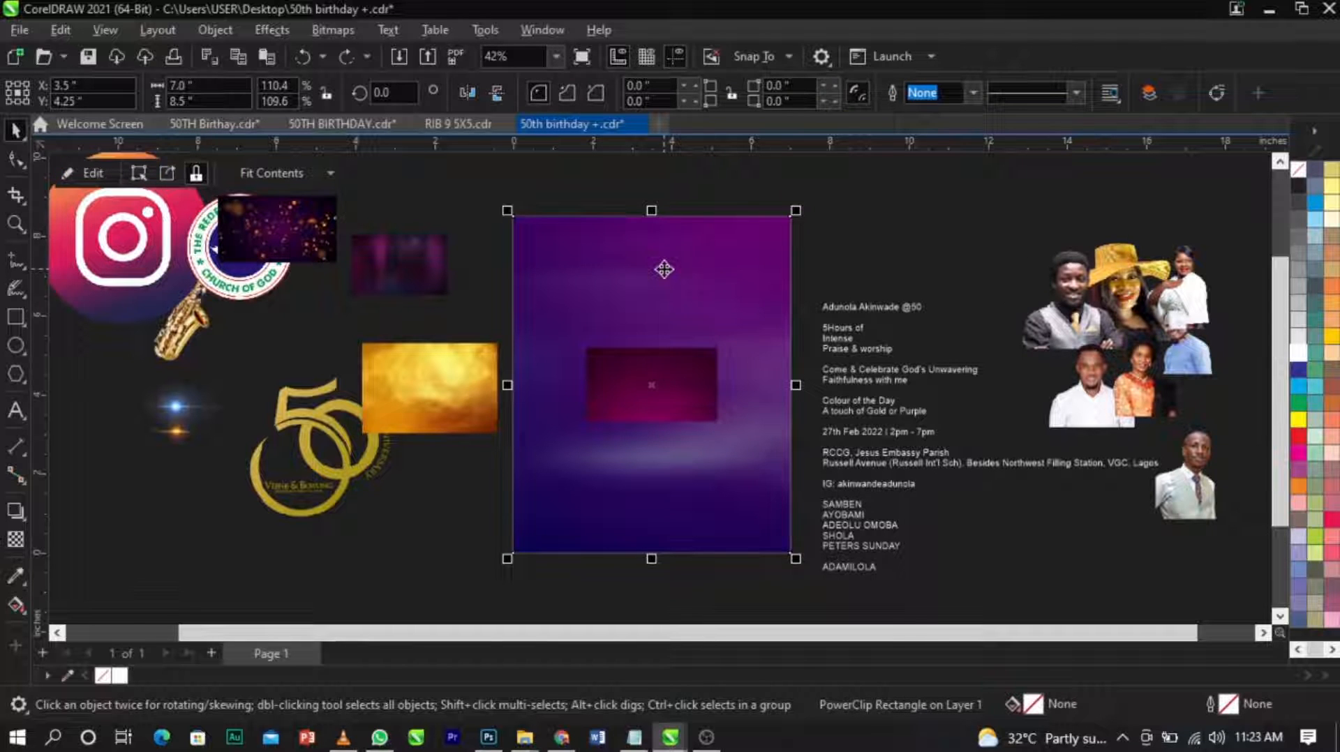
right_click(670, 243)
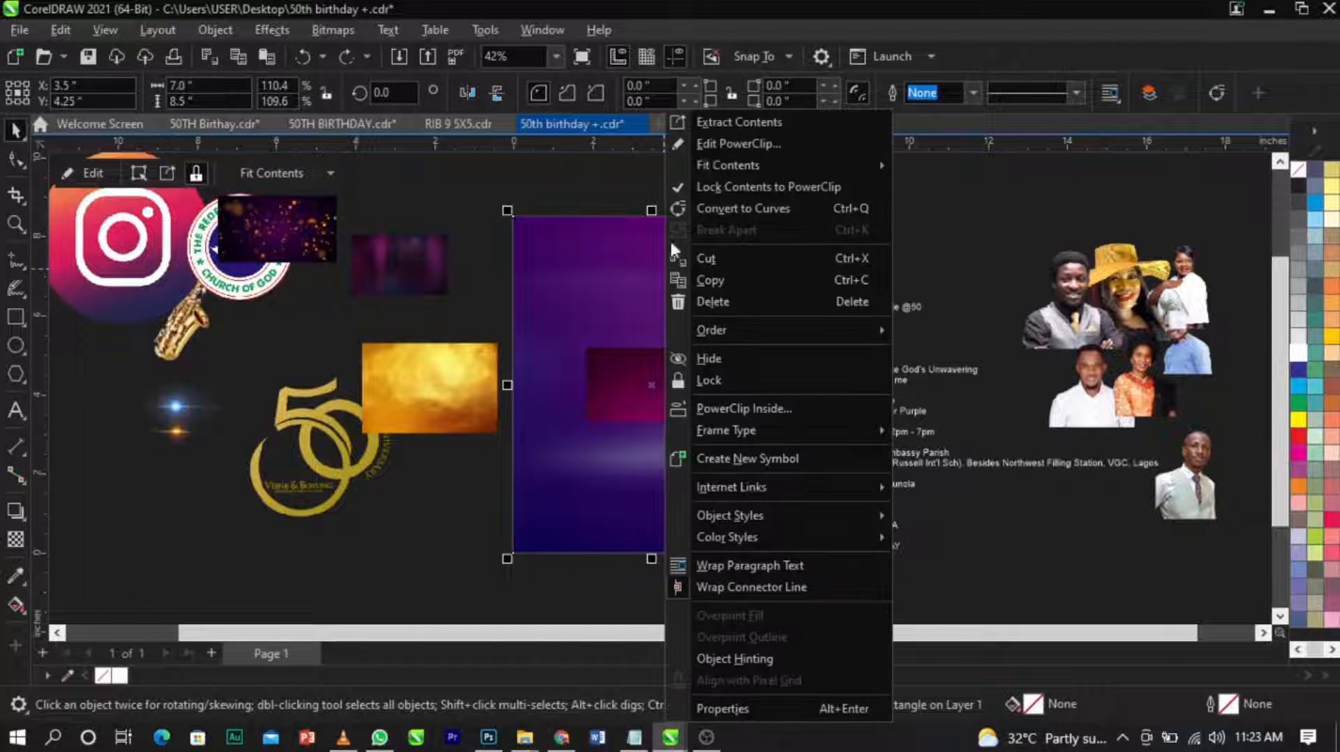
left_click(710, 145)
left_click(721, 349)
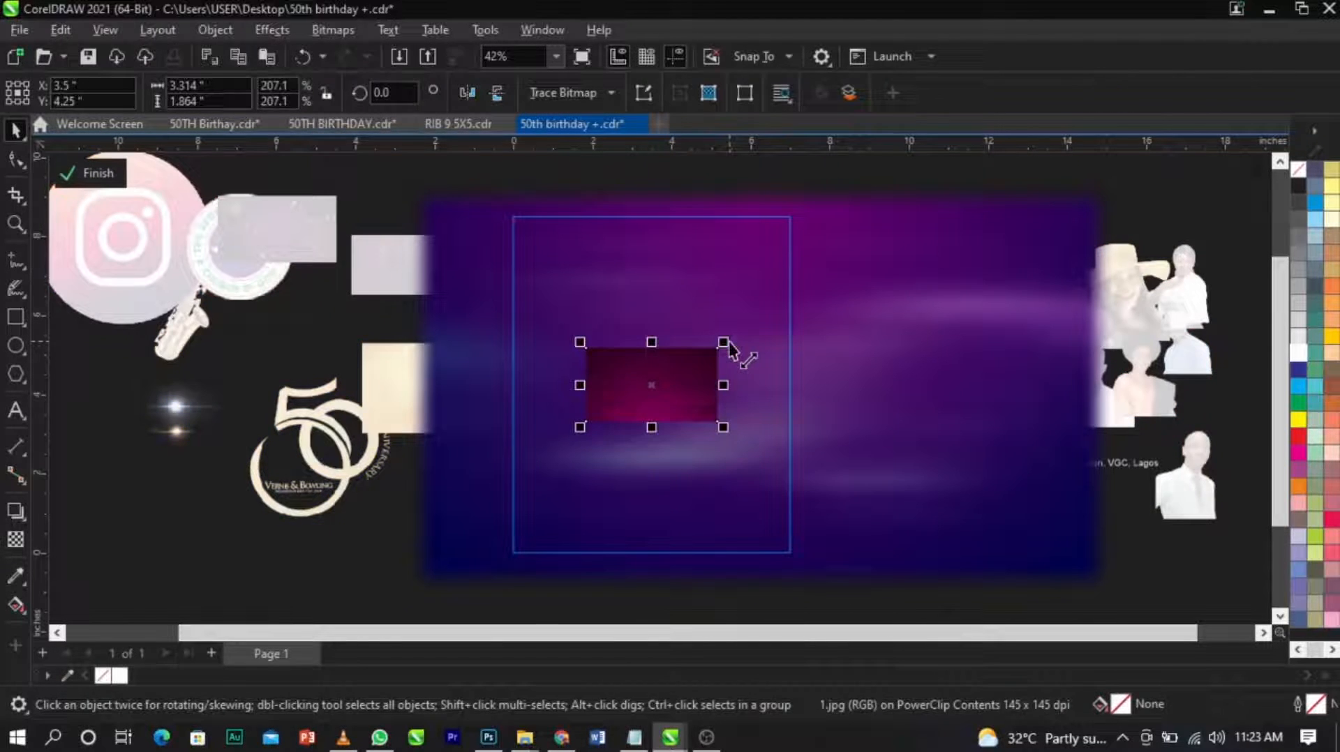
left_click_drag(725, 343, 970, 188)
scroll(729, 325, "down", 1)
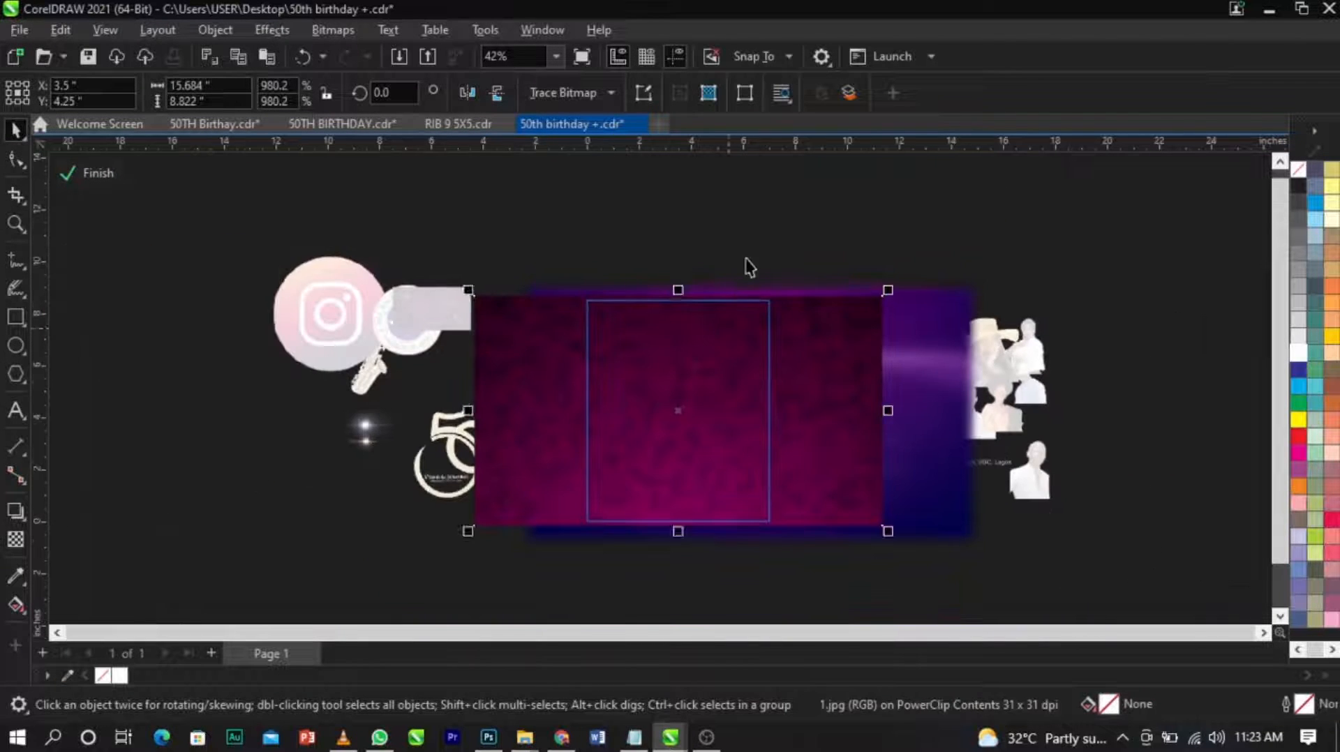
Apply the Soft Light transparency merge mode to the enlarged magenta image.
left_click(746, 250)
key("F2")
left_click_drag(402, 251, 873, 514)
left_click(903, 515)
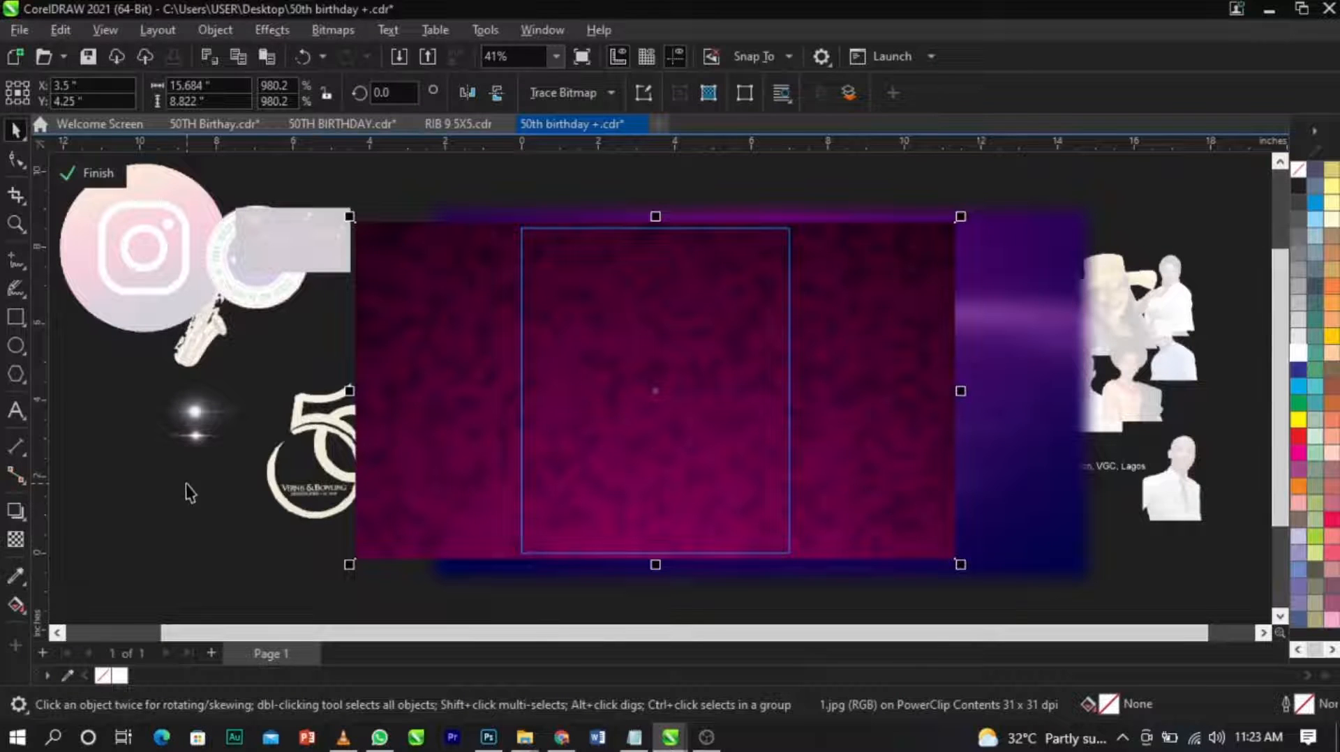
left_click(15, 540)
left_click(240, 99)
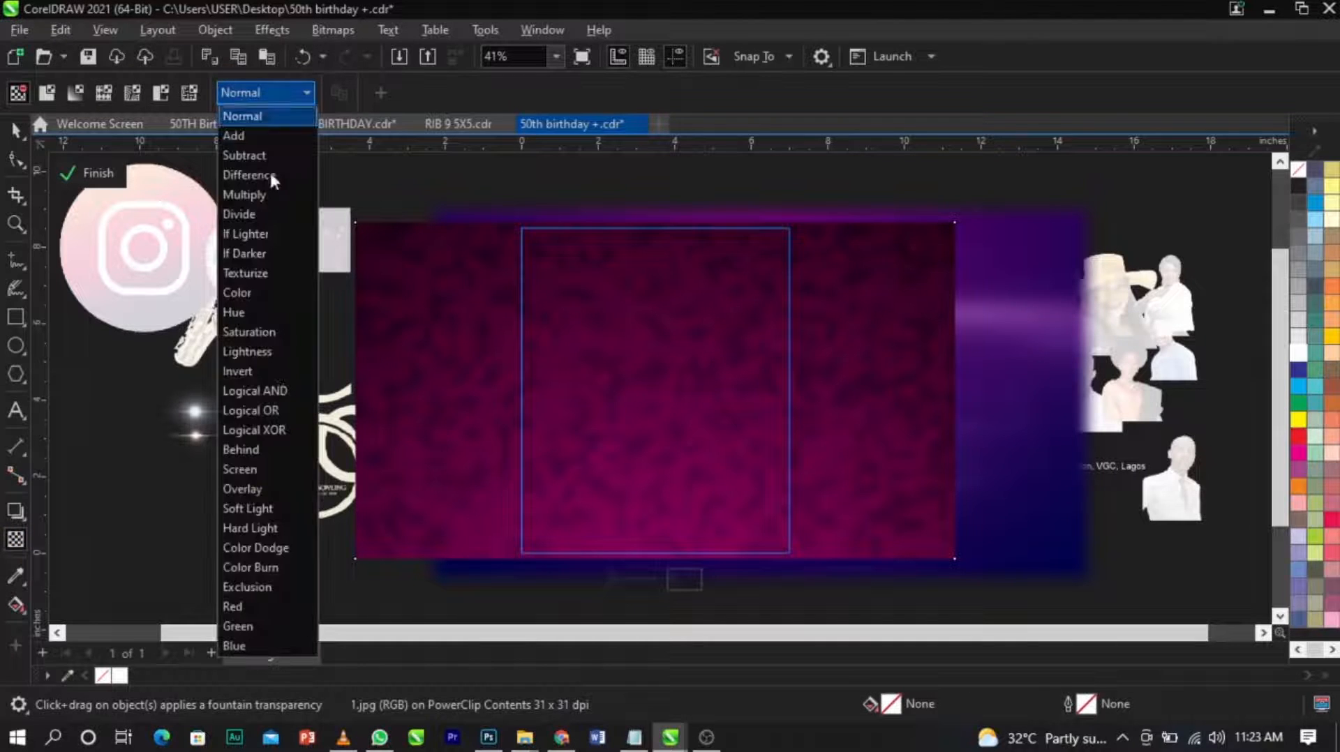
left_click(282, 506)
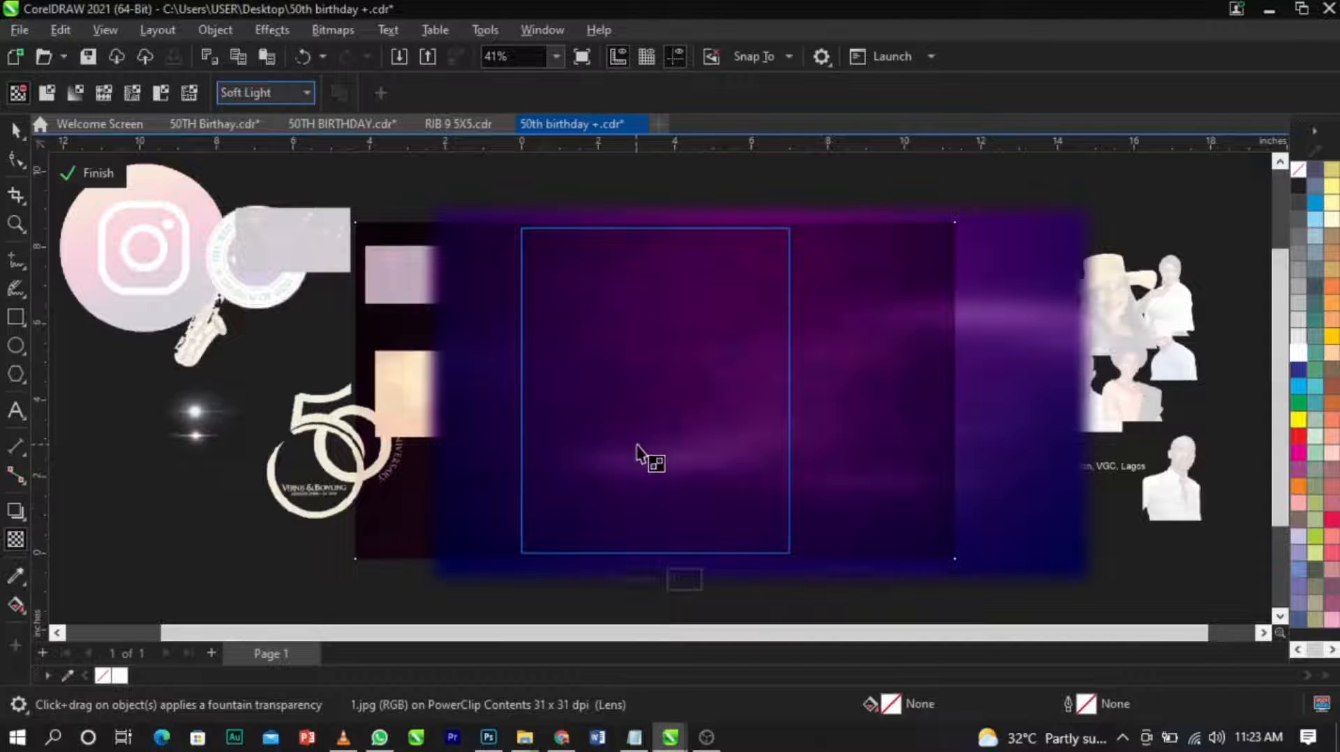
scroll(646, 454, "up", 1)
scroll(635, 267, "up", 2)
scroll(631, 265, "down", 2)
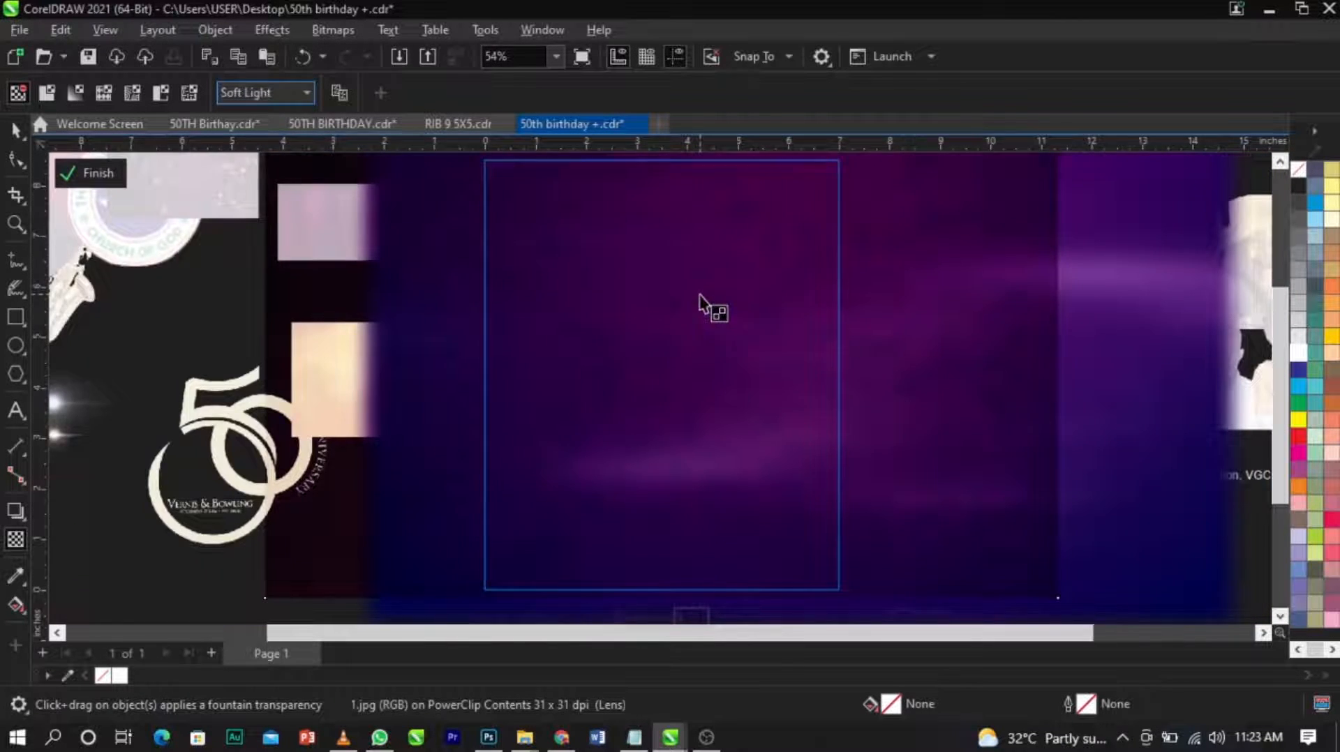
scroll(701, 295, "down", 1)
key("F4")
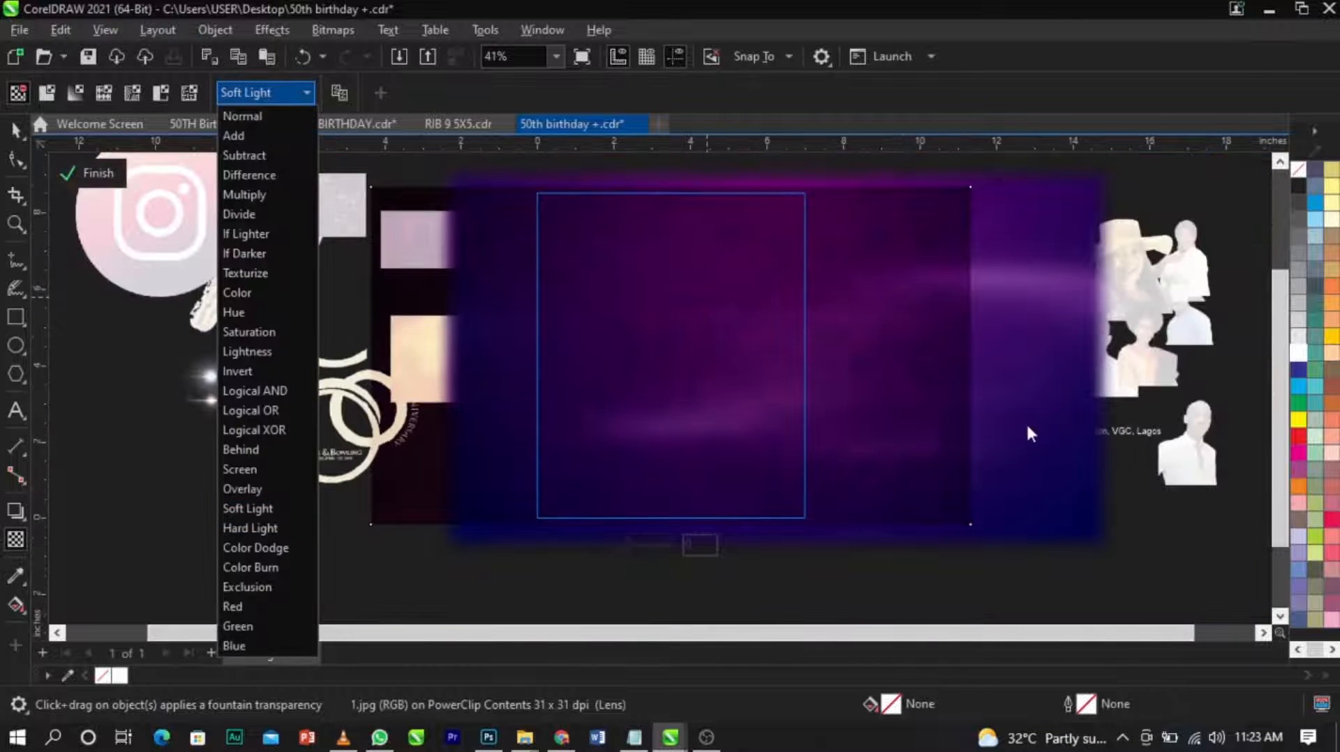
left_click(851, 435)
key("space")
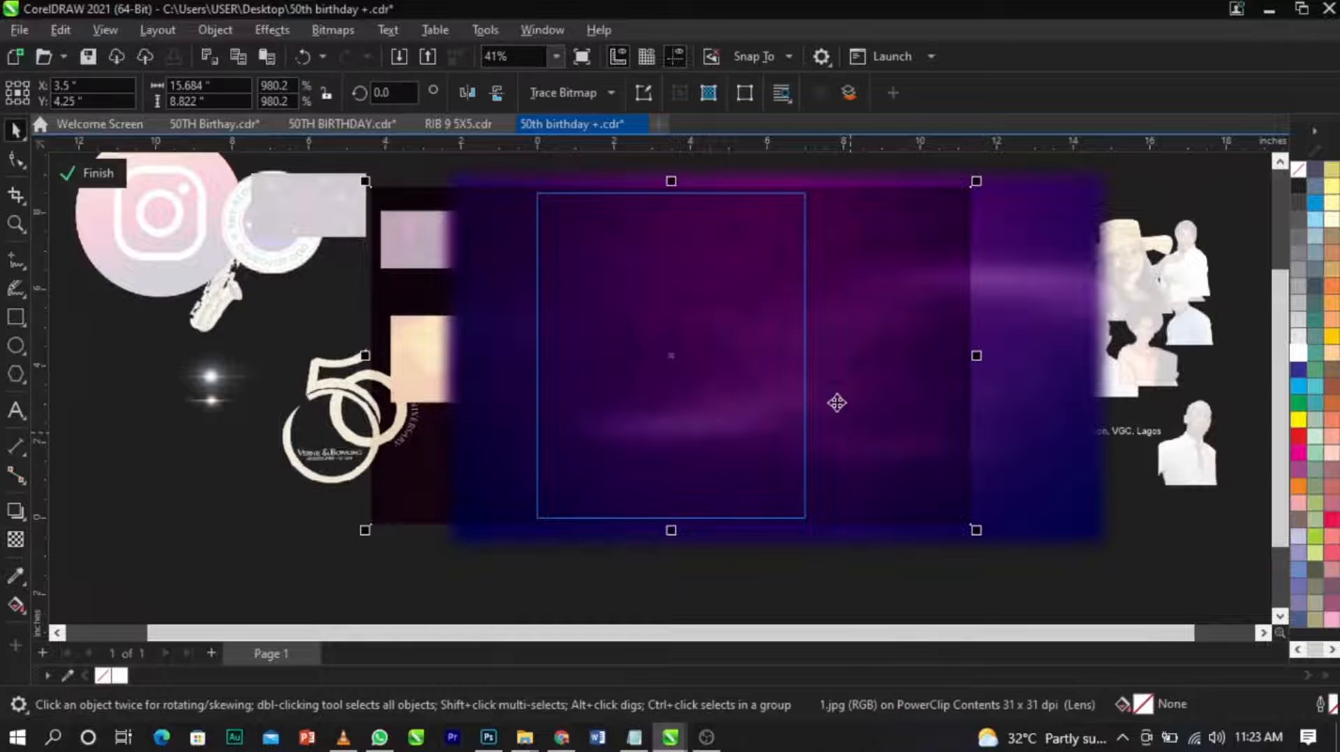
Draw a rectangle about 8.75 by 3.88 inches across the lower part of the page and give it a white outline.
left_click(25, 315)
left_click_drag(506, 397, 851, 556)
key("space")
scroll(709, 454, "up", 3)
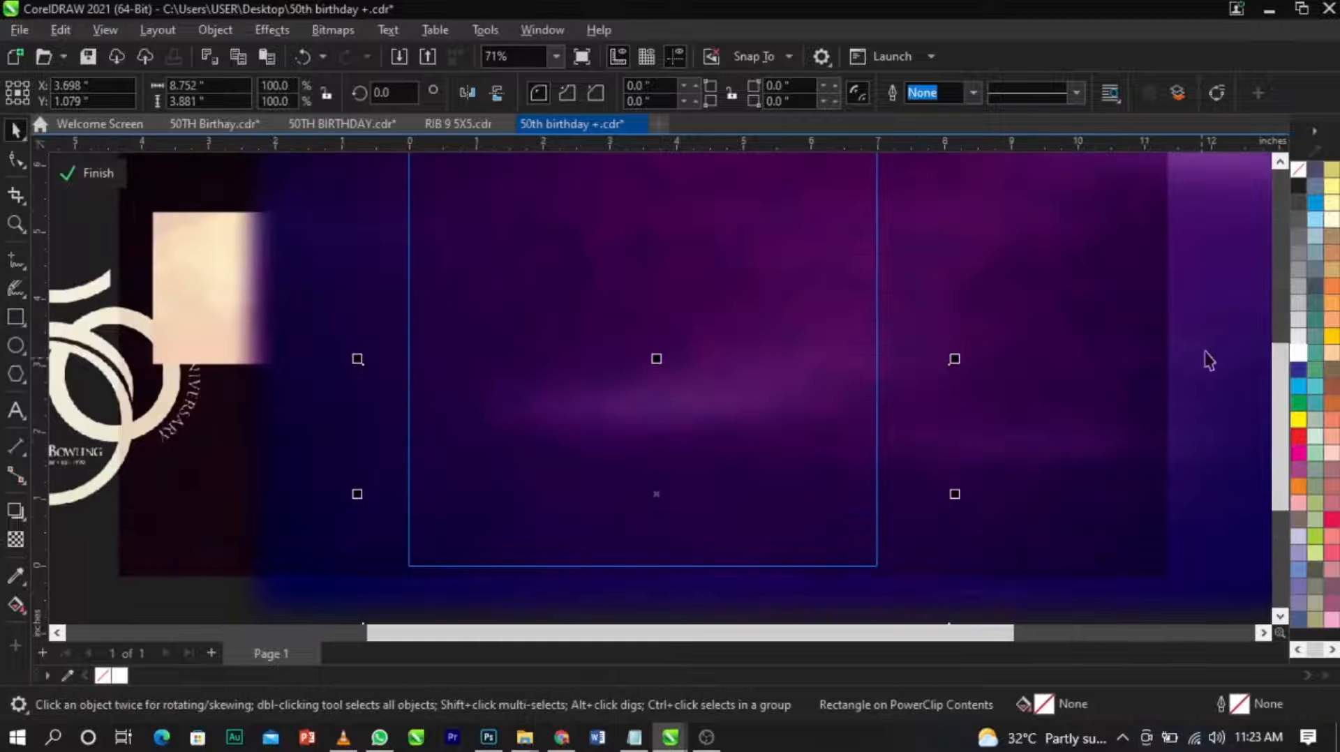
right_click(1290, 358)
left_click(1288, 365)
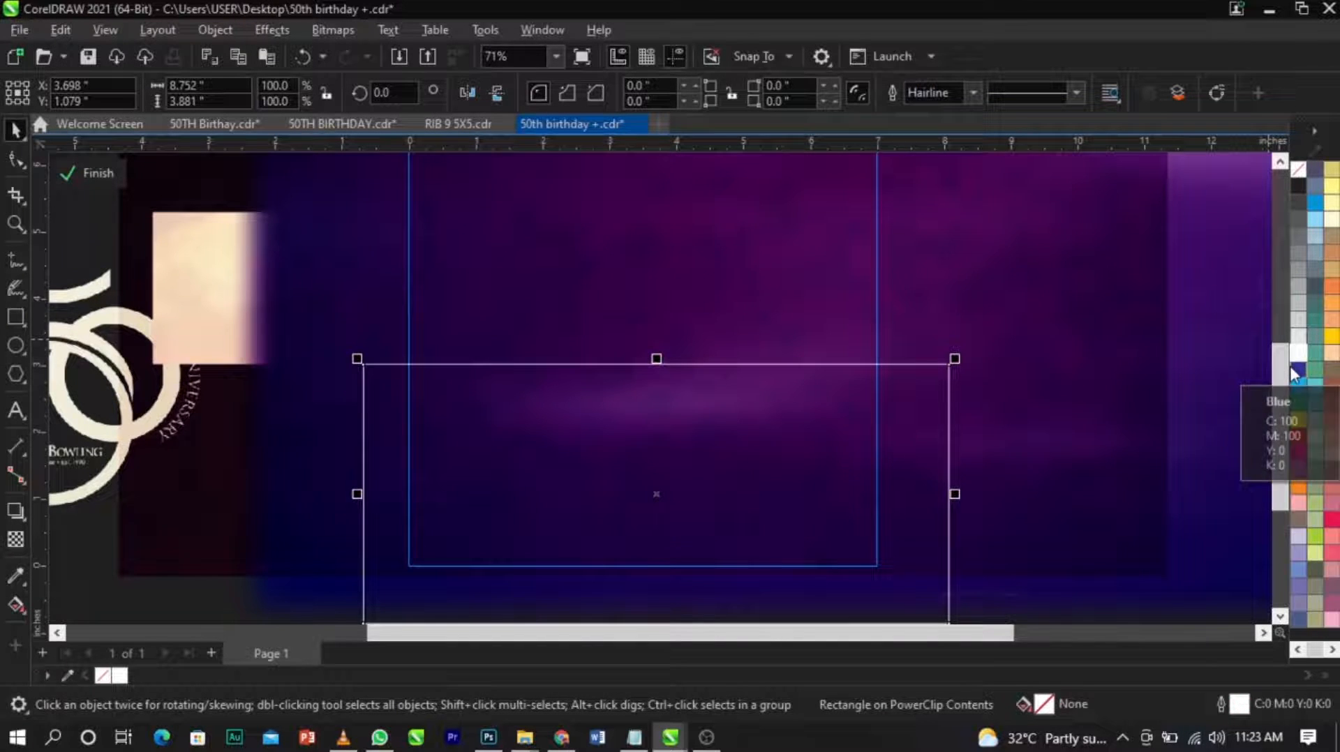
scroll(709, 446, "down", 1)
scroll(730, 377, "down", 2)
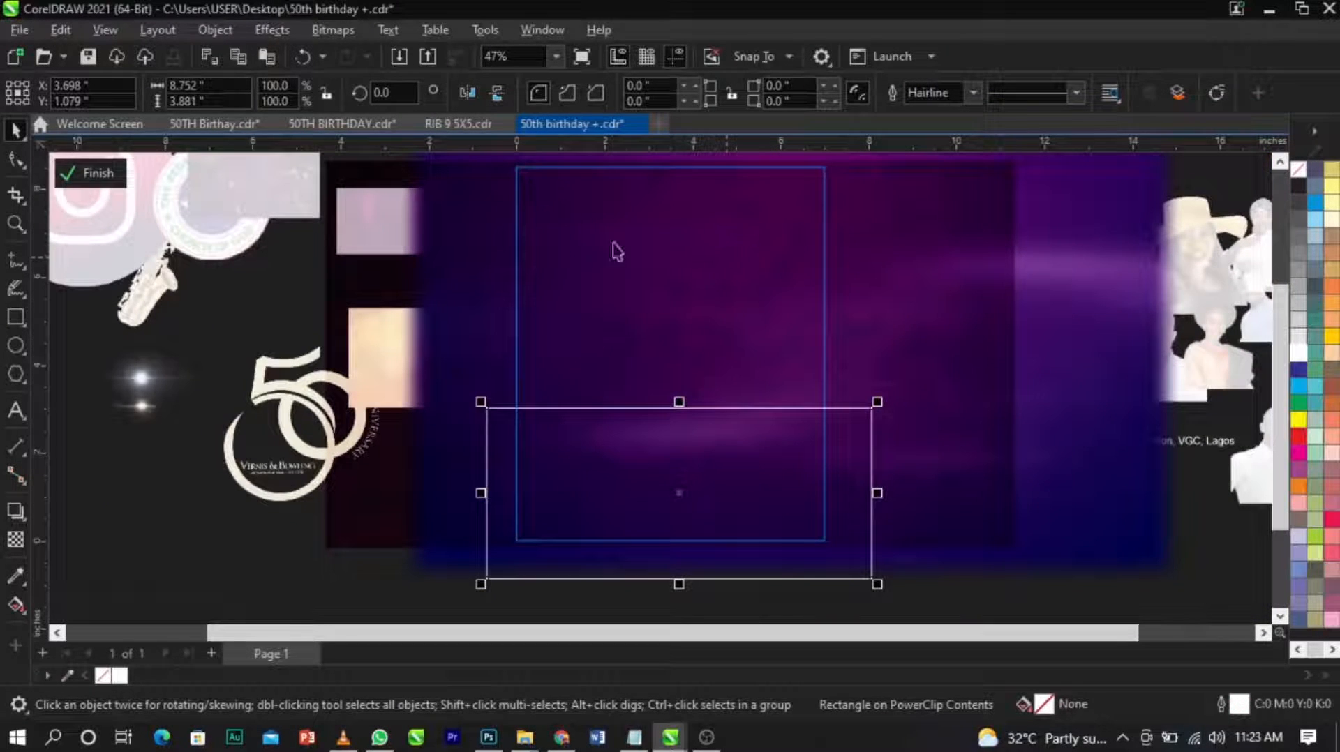
Fill the lower rectangle with the purple #44034F sampled from the background and remove its outline.
left_click(17, 575)
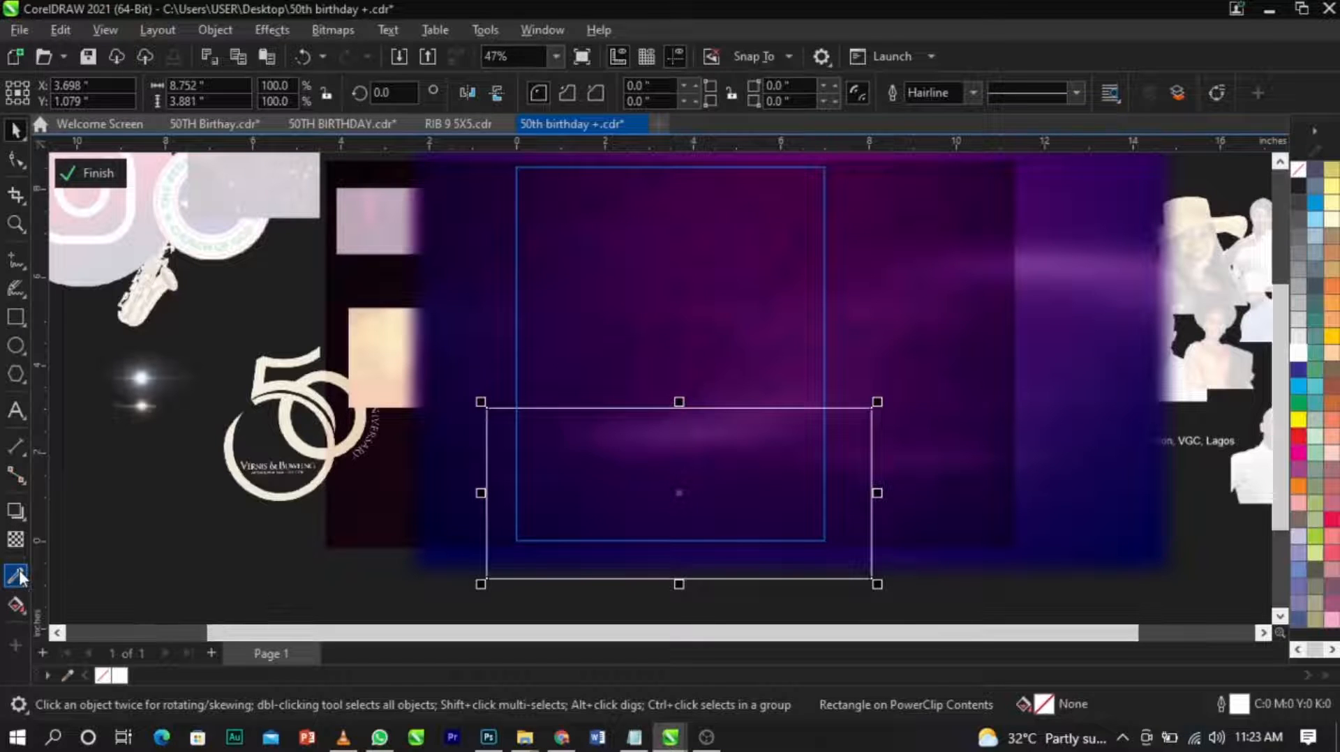
left_click(754, 342)
left_click(717, 468)
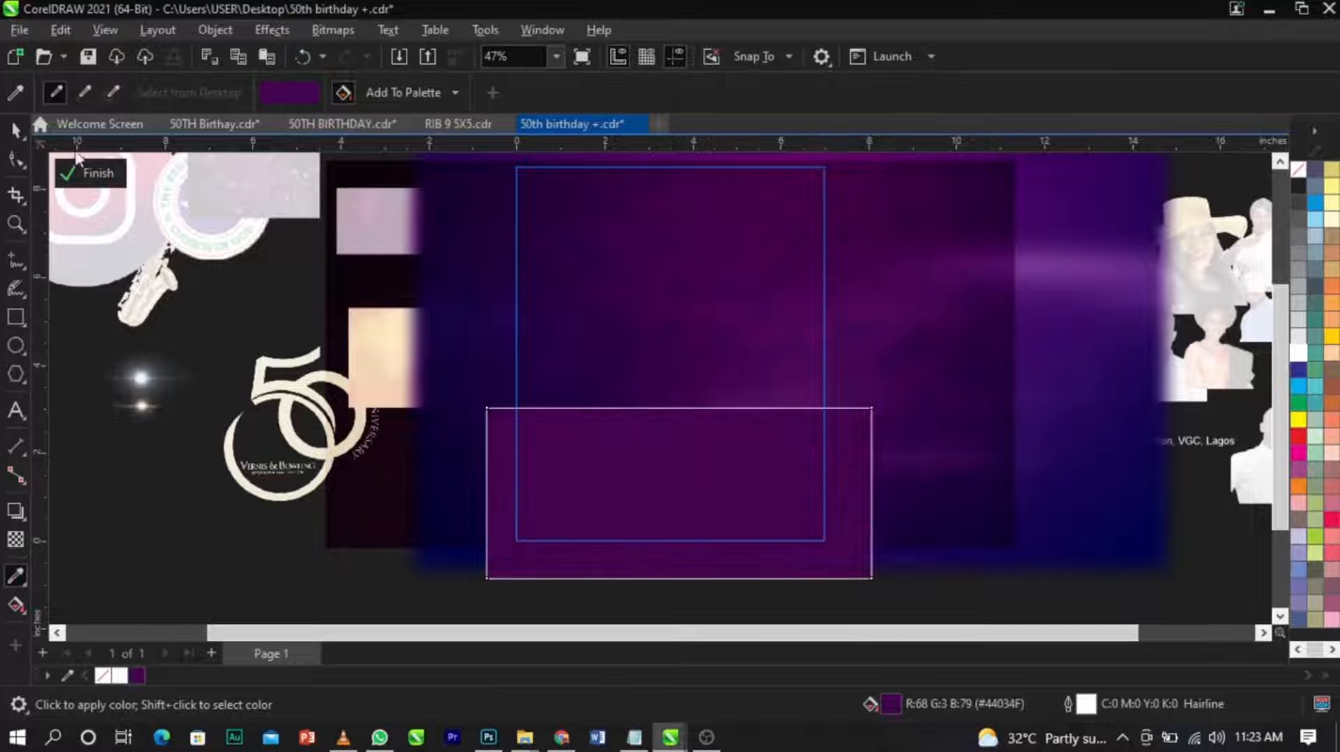
left_click(18, 129)
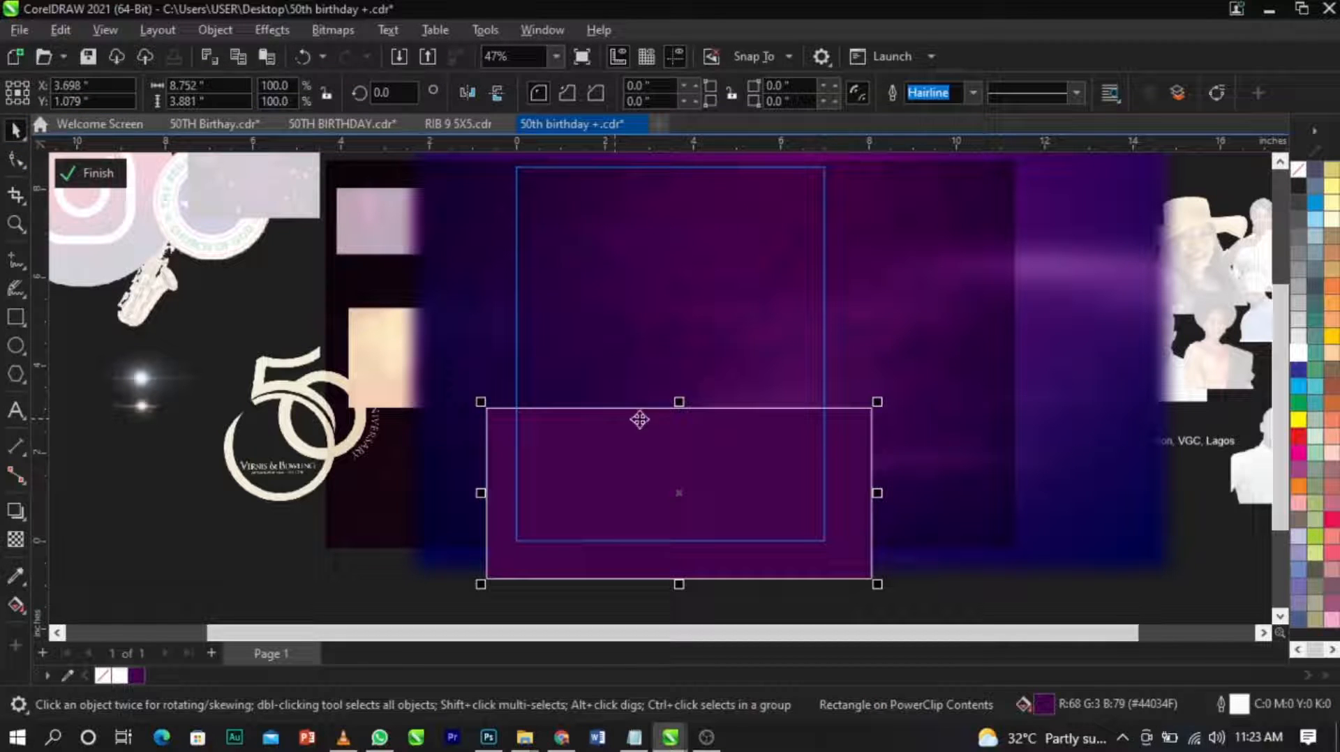
right_click(1297, 173)
left_click(1288, 176)
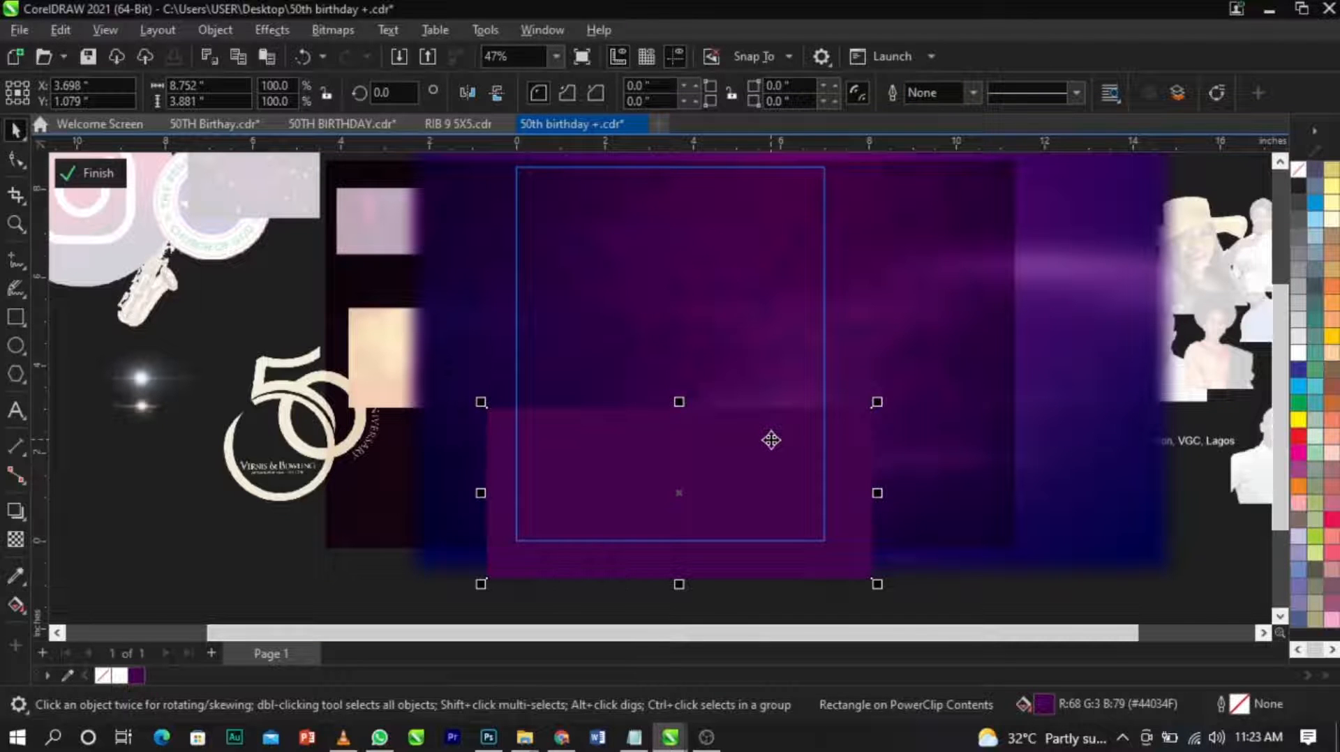
Change the lower rectangle's uniform fill to the dark violet #1E0136.
double_click(1046, 704)
left_click_drag(592, 93, 1050, 94)
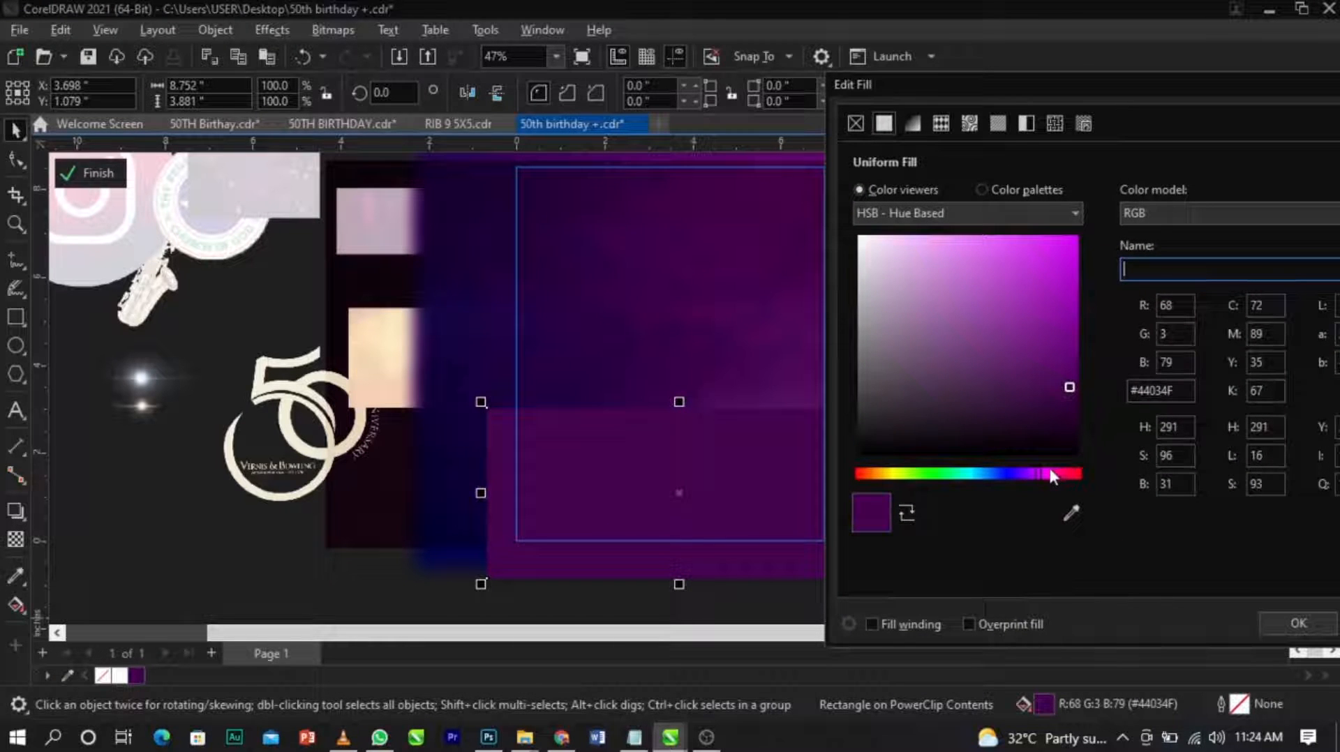
mouse_move(1041, 473)
left_mouse_down()
mouse_move(1021, 488)
mouse_move(1027, 471)
left_mouse_up()
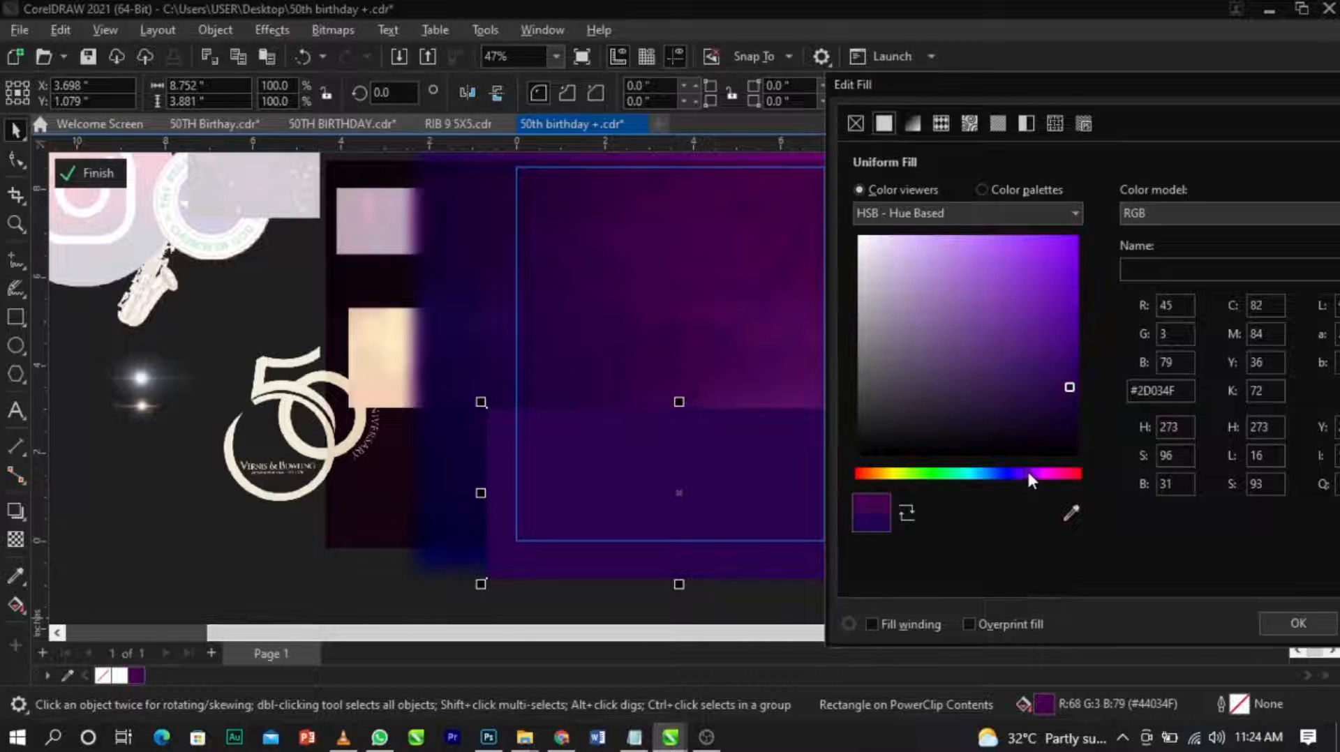
left_click(1075, 404)
left_click_drag(1076, 406, 1076, 412)
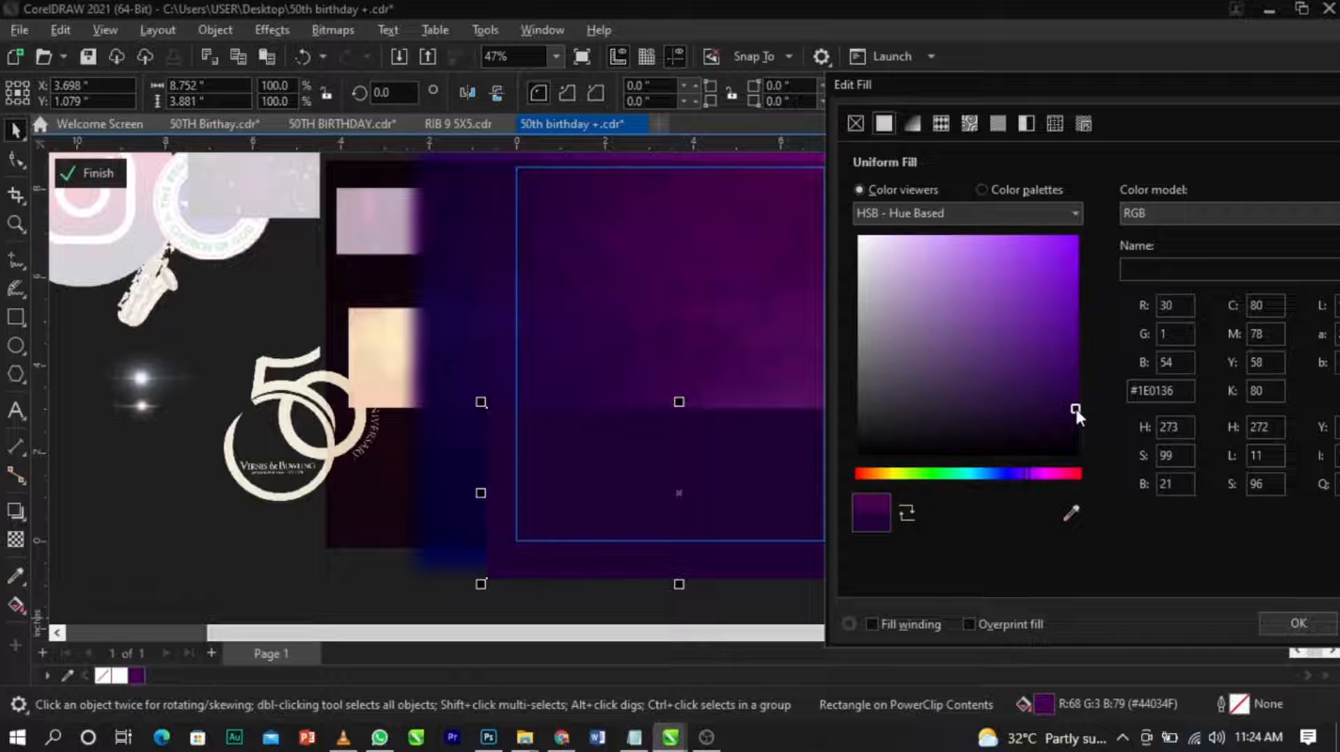
left_click(1287, 623)
Apply a 90° linear fountain transparency to the dark rectangle, fading from its centre to full transparency at its upper edge.
scroll(792, 495, "up", 1)
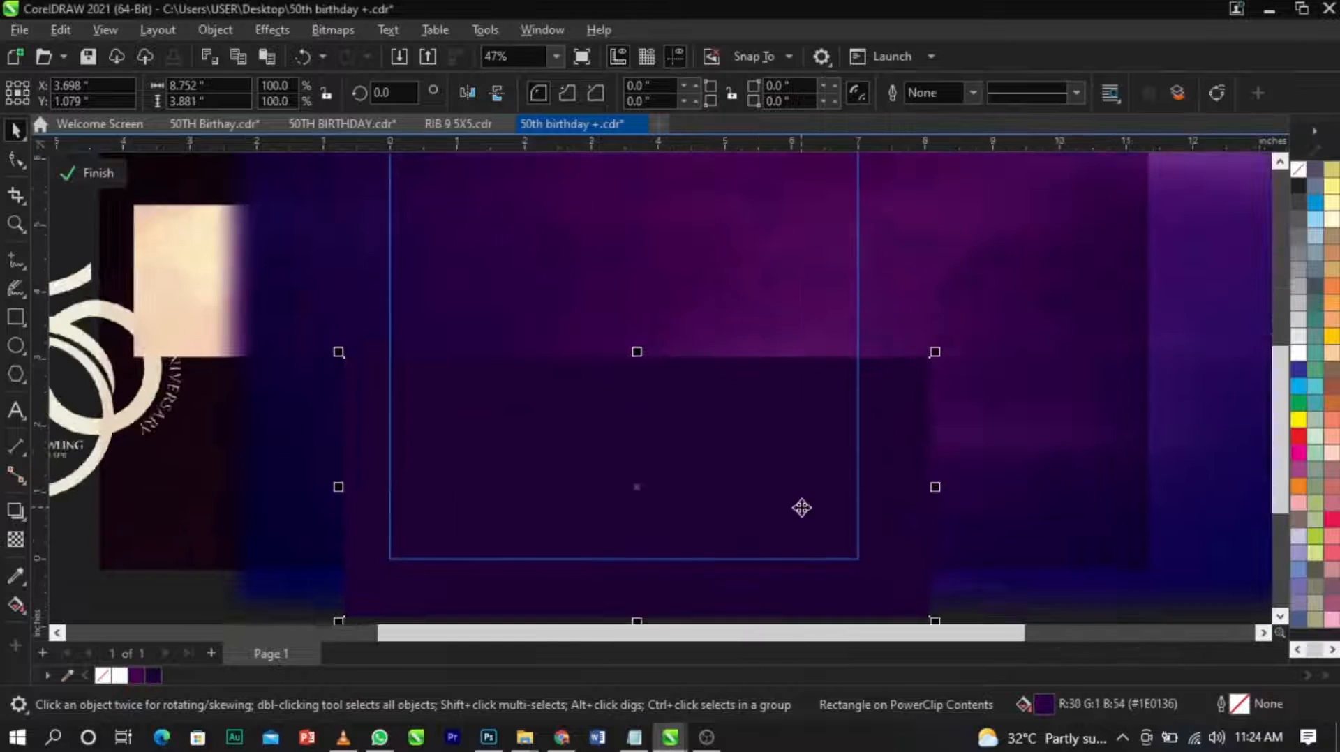
left_click(15, 540)
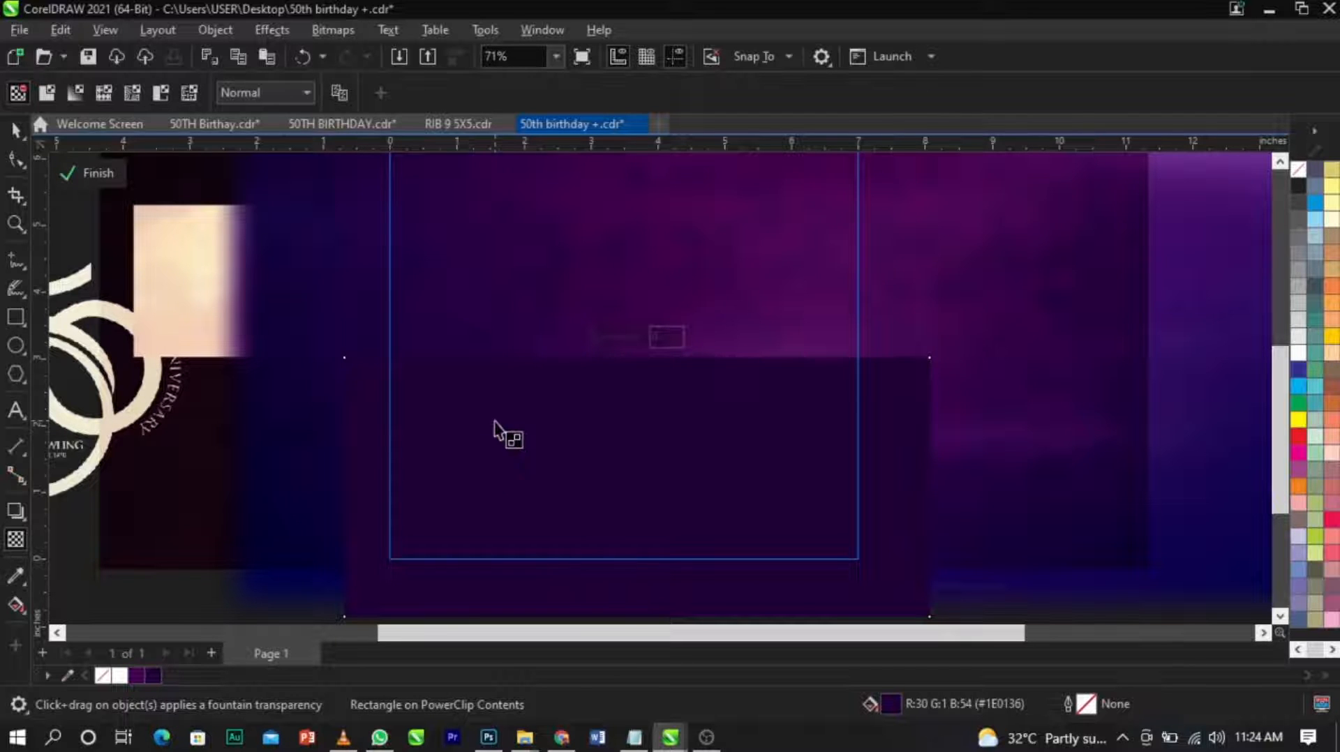
left_click(635, 497)
left_click_drag(614, 412, 637, 362)
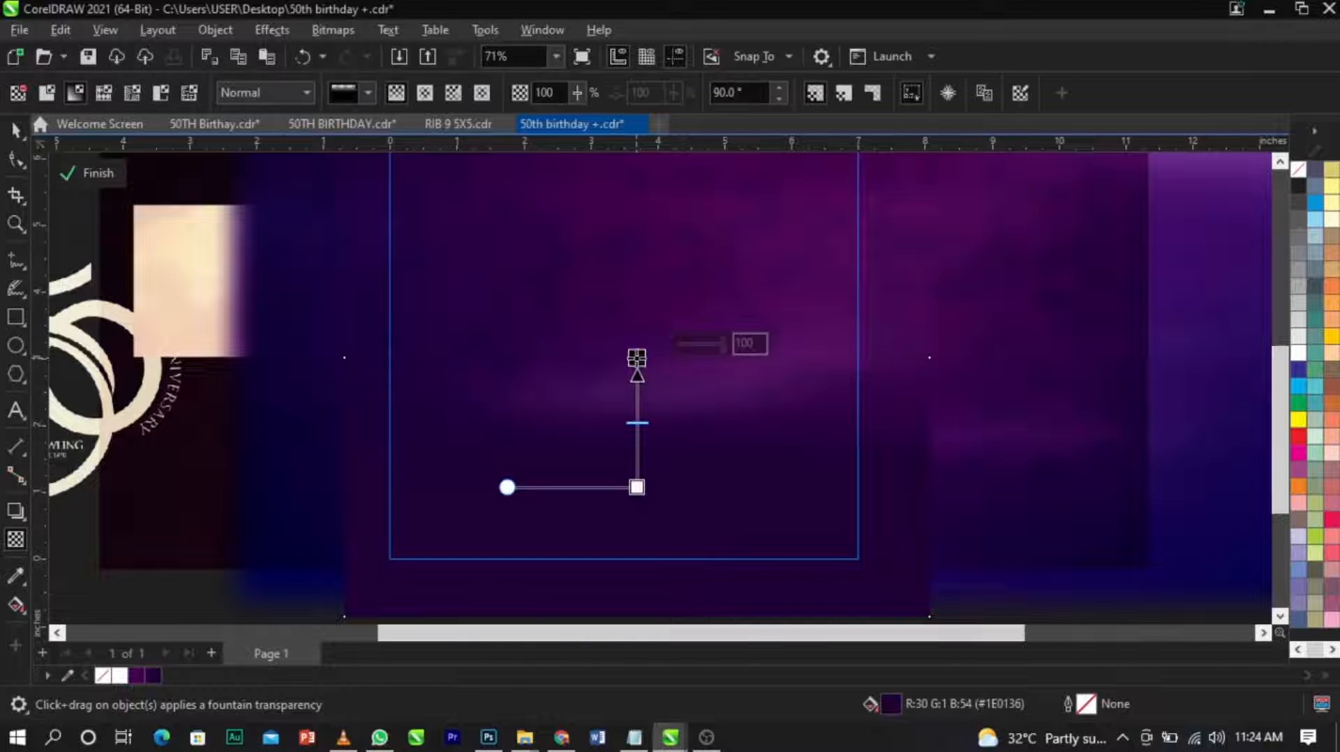
key("space")
Stretch the faded rectangle upward to about 4.58 inches tall and finish editing the PowerClip.
left_click_drag(636, 355, 637, 302)
left_click_drag(663, 396, 662, 393)
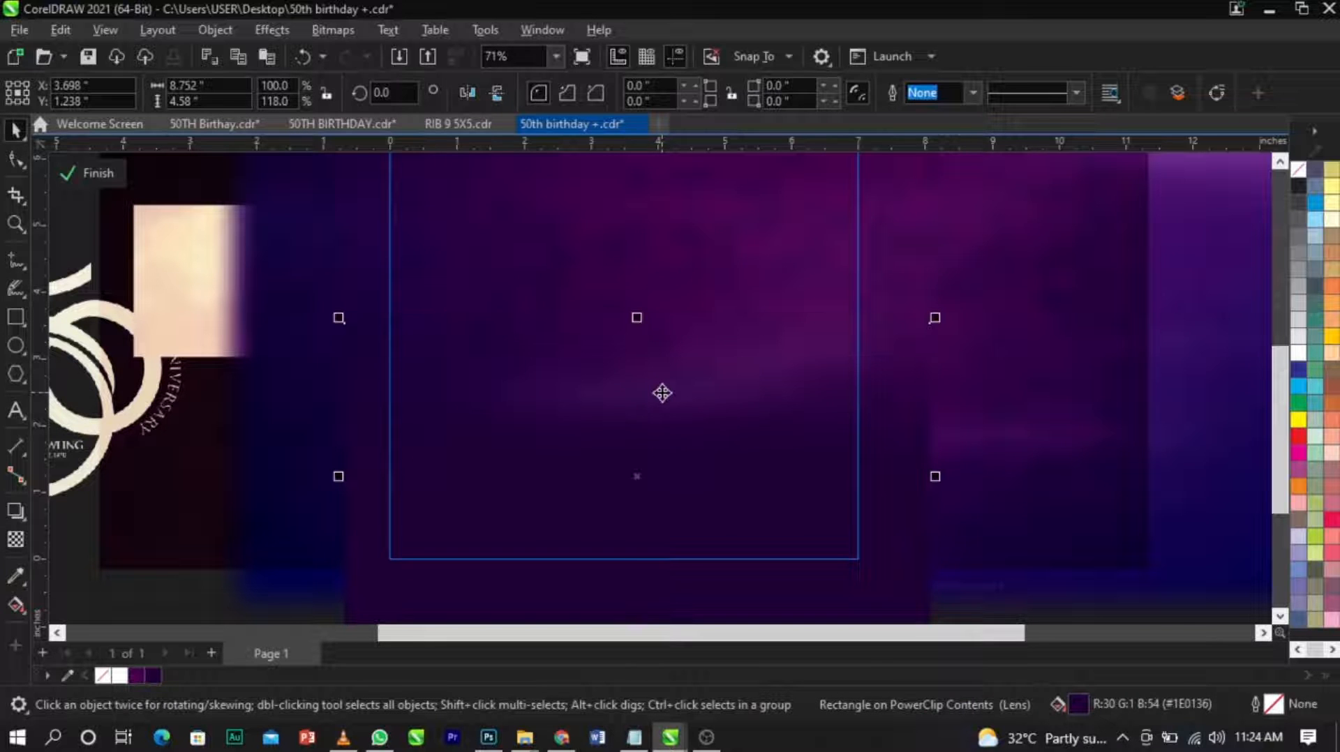
scroll(662, 393, "down", 2)
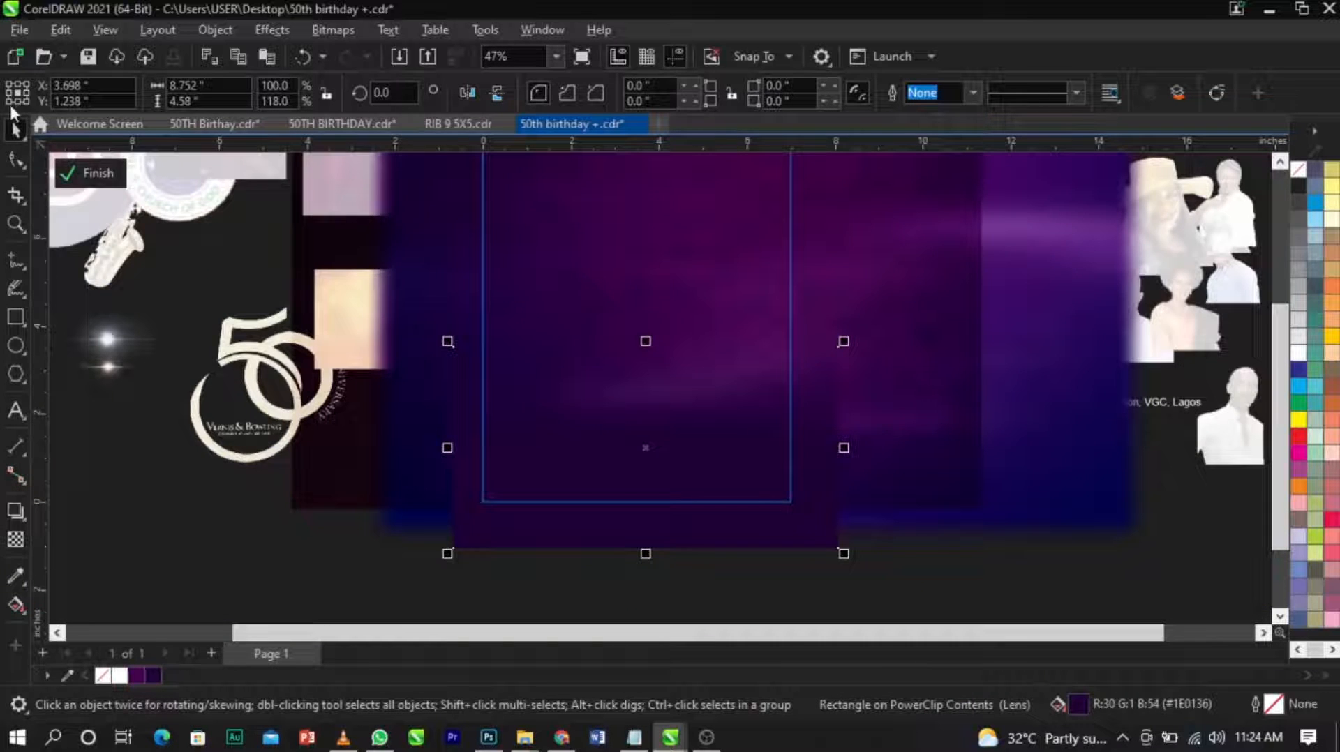
left_click(87, 173)
key("Escape")
scroll(970, 419, "down", 1)
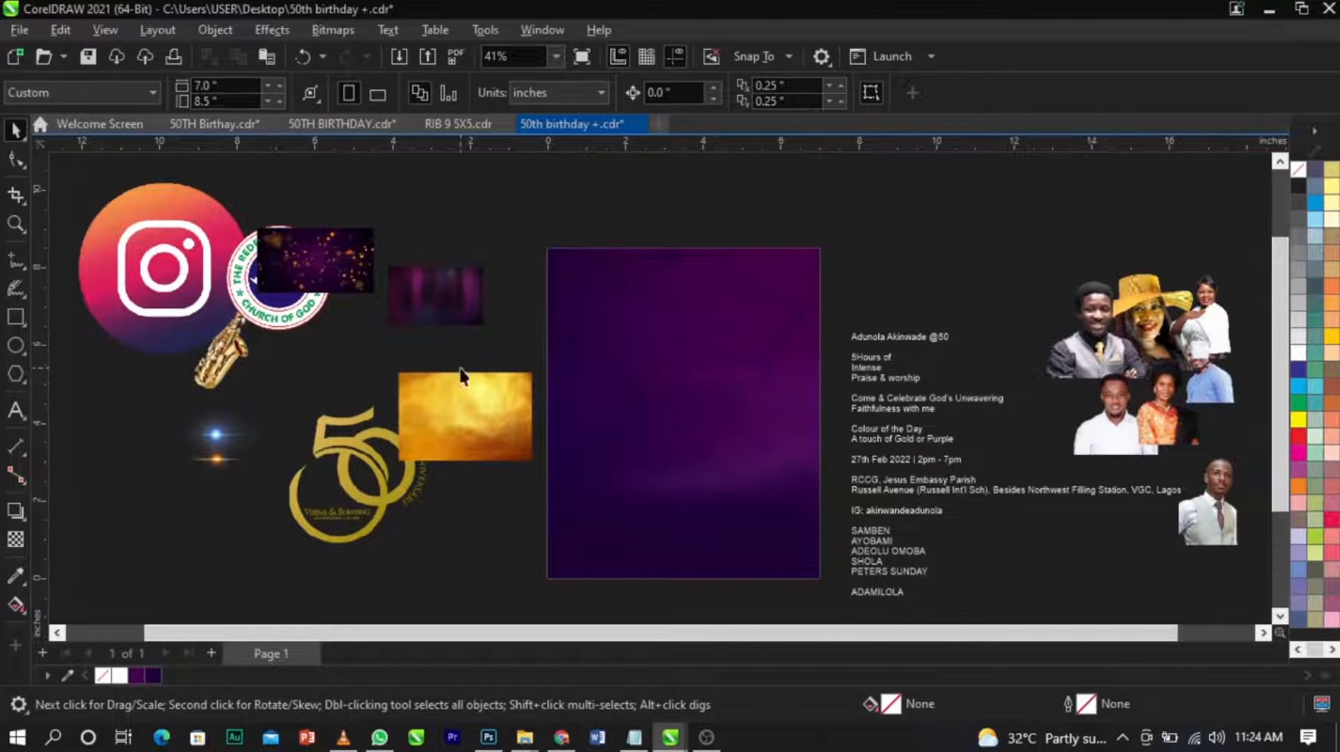
Move the photos of the woman in orange and the woman in the white blouse away from the overlapping portrait group.
scroll(398, 376, "down", 2)
scroll(914, 401, "up", 2)
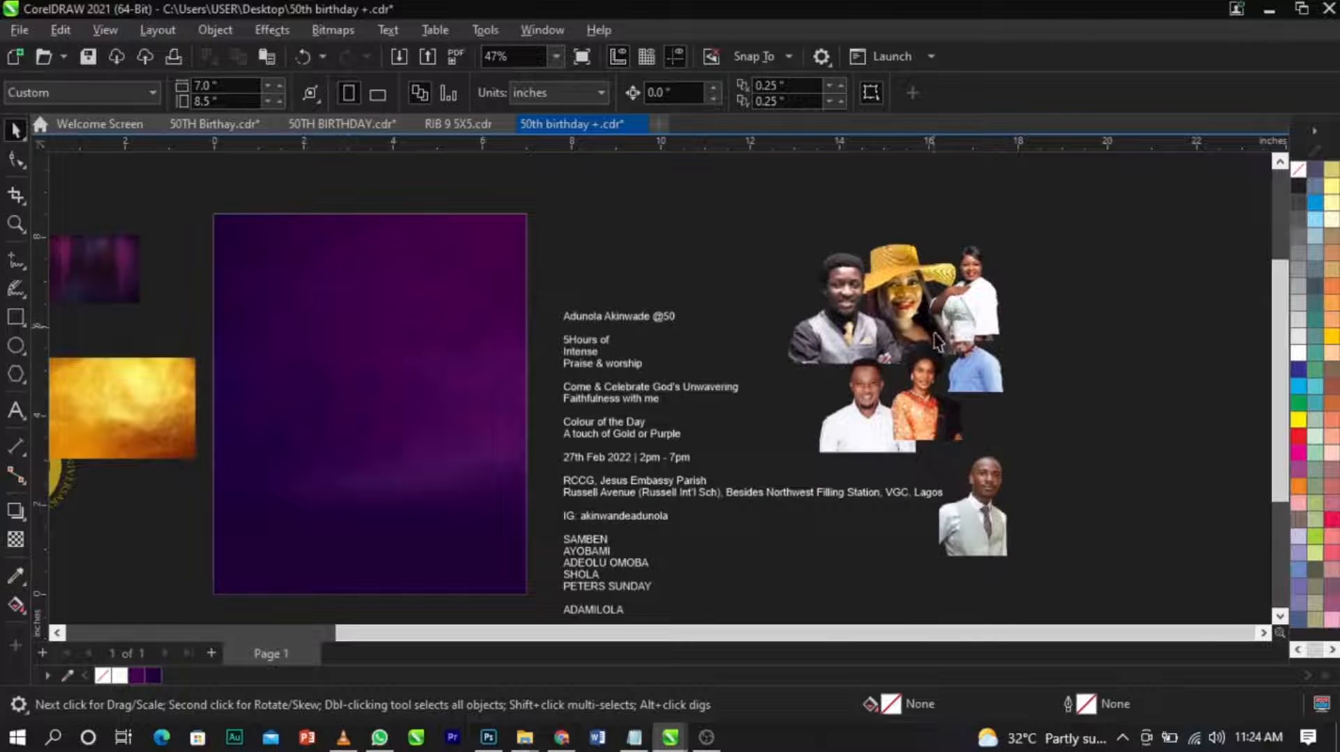
left_click(1029, 488)
left_click_drag(959, 428, 1036, 485)
left_click(1070, 376)
left_click_drag(977, 312, 1007, 299)
left_click(1166, 314)
Separate the remaining portraits, moving the white-blouse woman farther out and the grey-vest man and gold-hat woman above the event text.
scroll(1155, 321, "down", 2)
scroll(1144, 325, "up", 2)
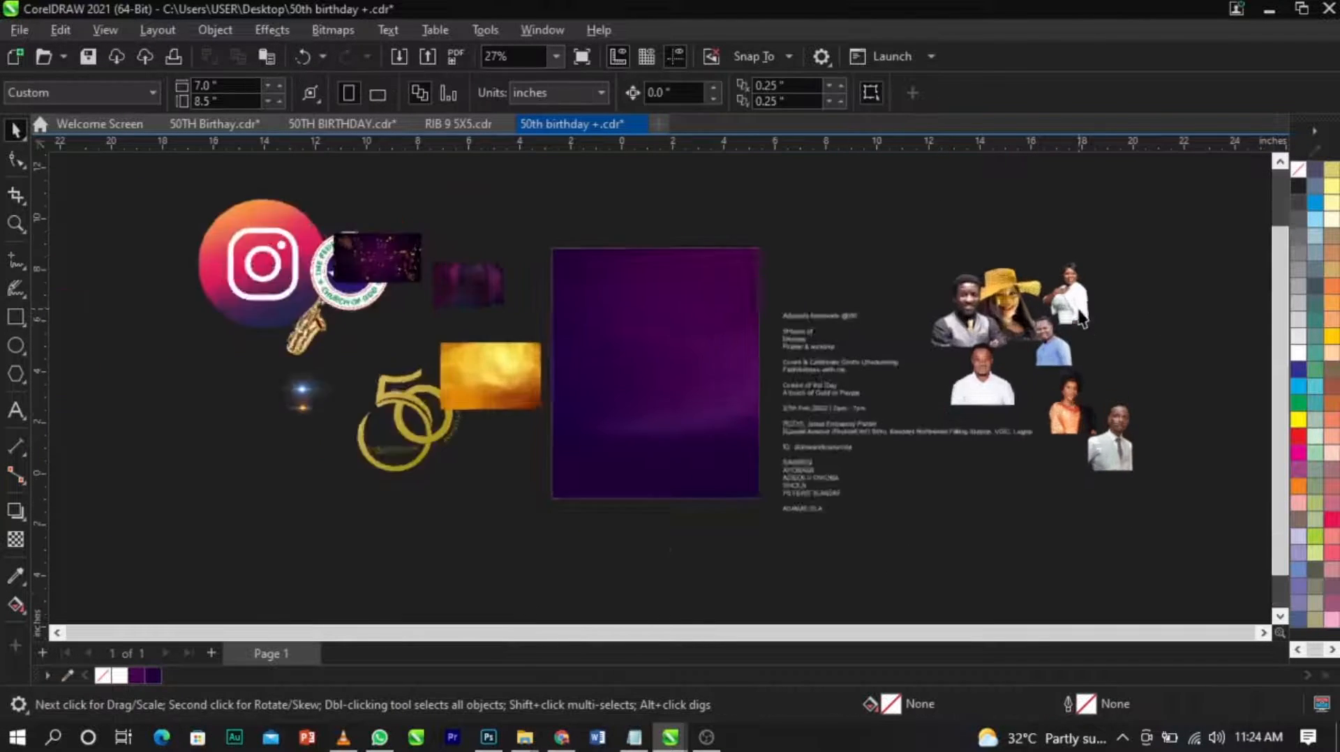
left_click_drag(1088, 322, 1144, 304)
left_click_drag(907, 335, 801, 265)
left_click_drag(969, 276, 965, 206)
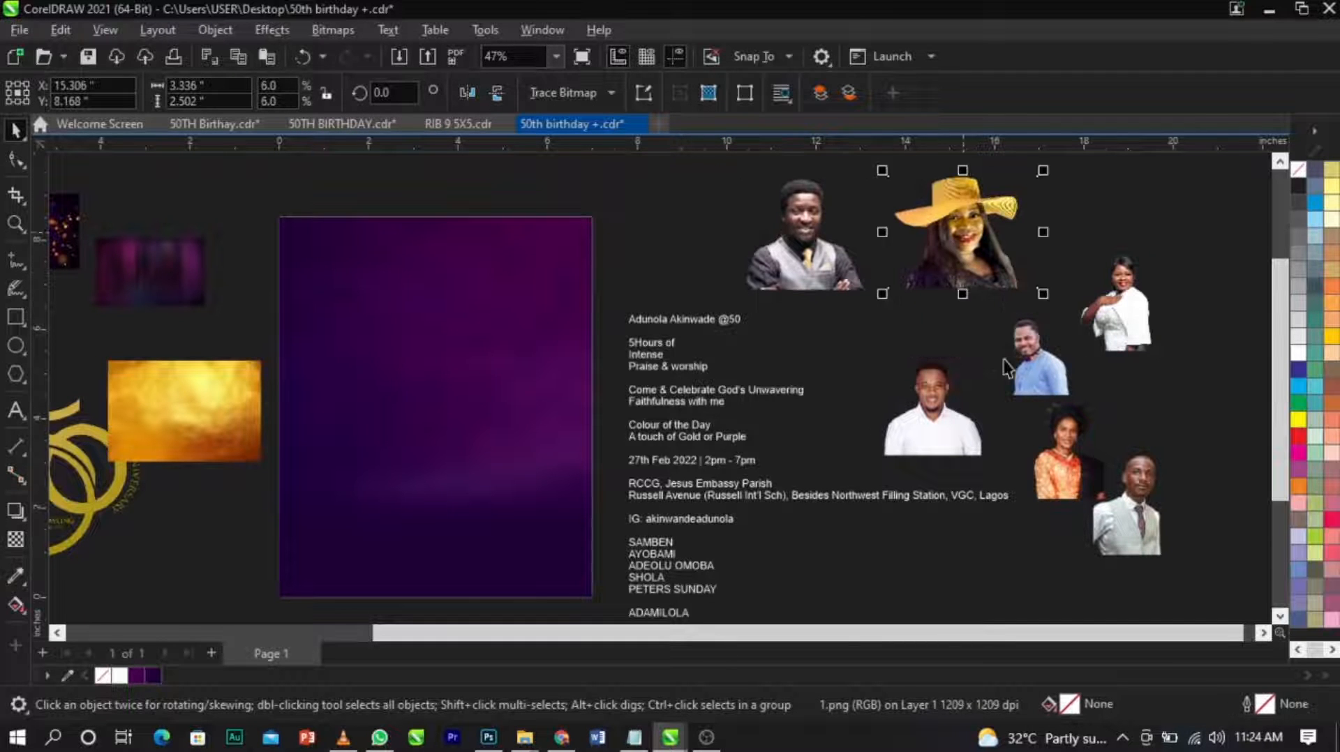
Move the photo of the woman in orange beside the list of names at the end of the event text.
left_click(700, 225)
left_click(963, 241)
left_click(1145, 272)
left_click(966, 411)
left_click_drag(1060, 480, 821, 593)
left_click_drag(879, 498, 859, 521)
Draw an unfilled rectangle about 1.85 by 3.38 inches from the page's upper-left corner and give it a white outline.
scroll(290, 245, "up", 3)
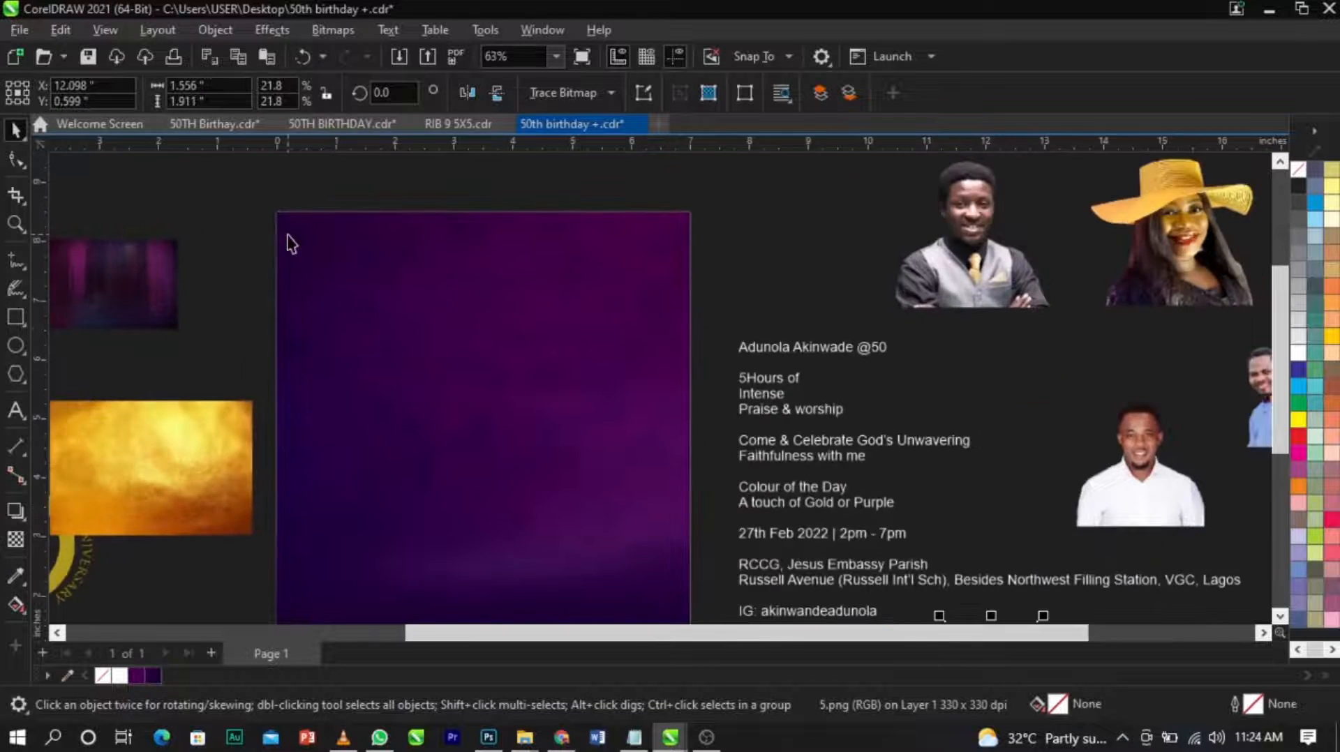
left_click(15, 316)
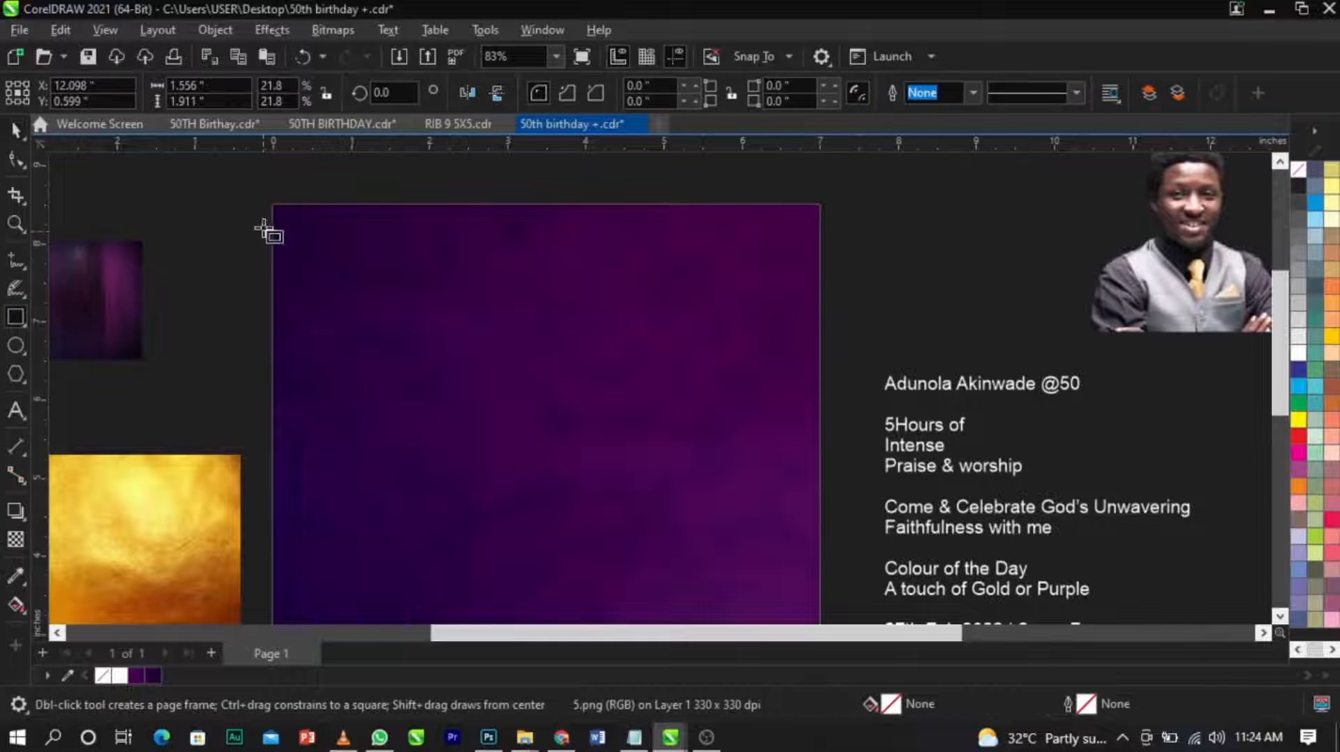
mouse_move(272, 205)
left_mouse_down()
mouse_move(337, 346)
mouse_move(422, 474)
left_mouse_up()
key("space")
right_click(1298, 352)
left_click(1290, 363)
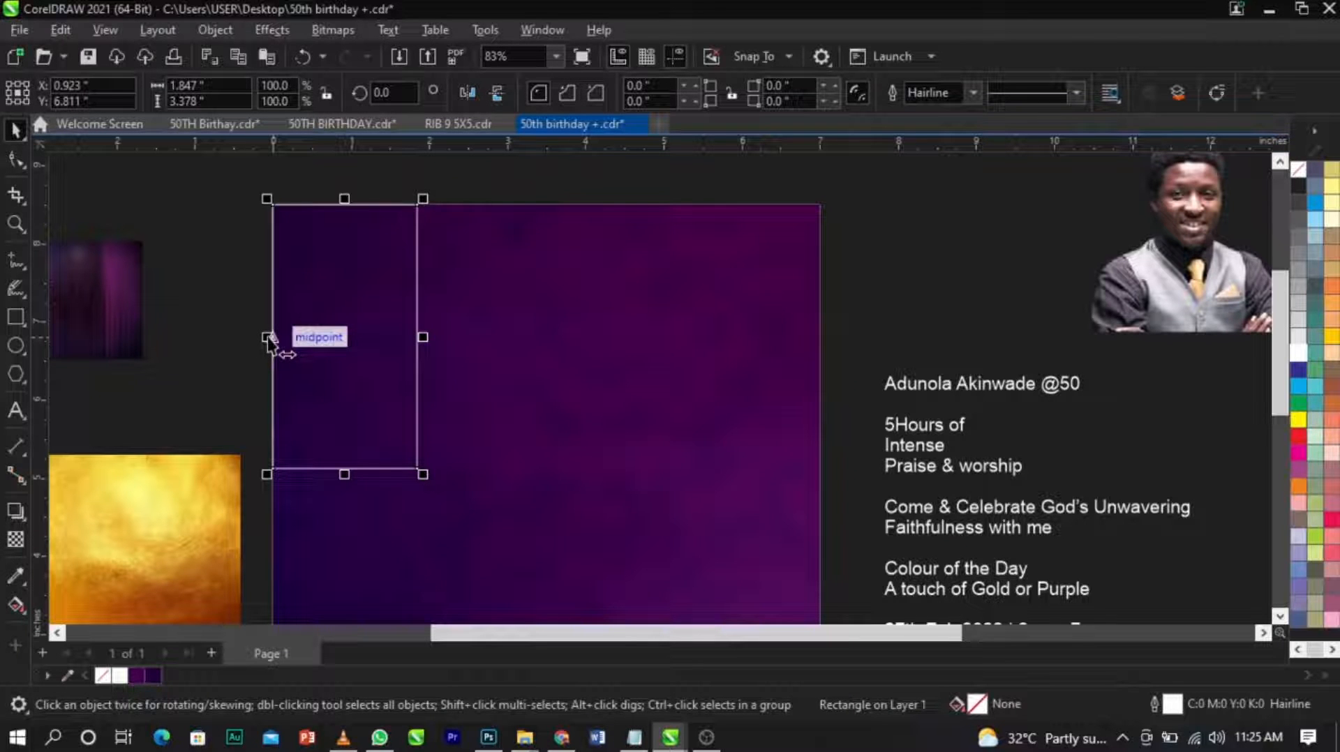
Mirror a copy of the rectangle against its right edge and repeat the duplication to form a row of six adjoining frames.
left_click_drag(267, 338, 468, 361)
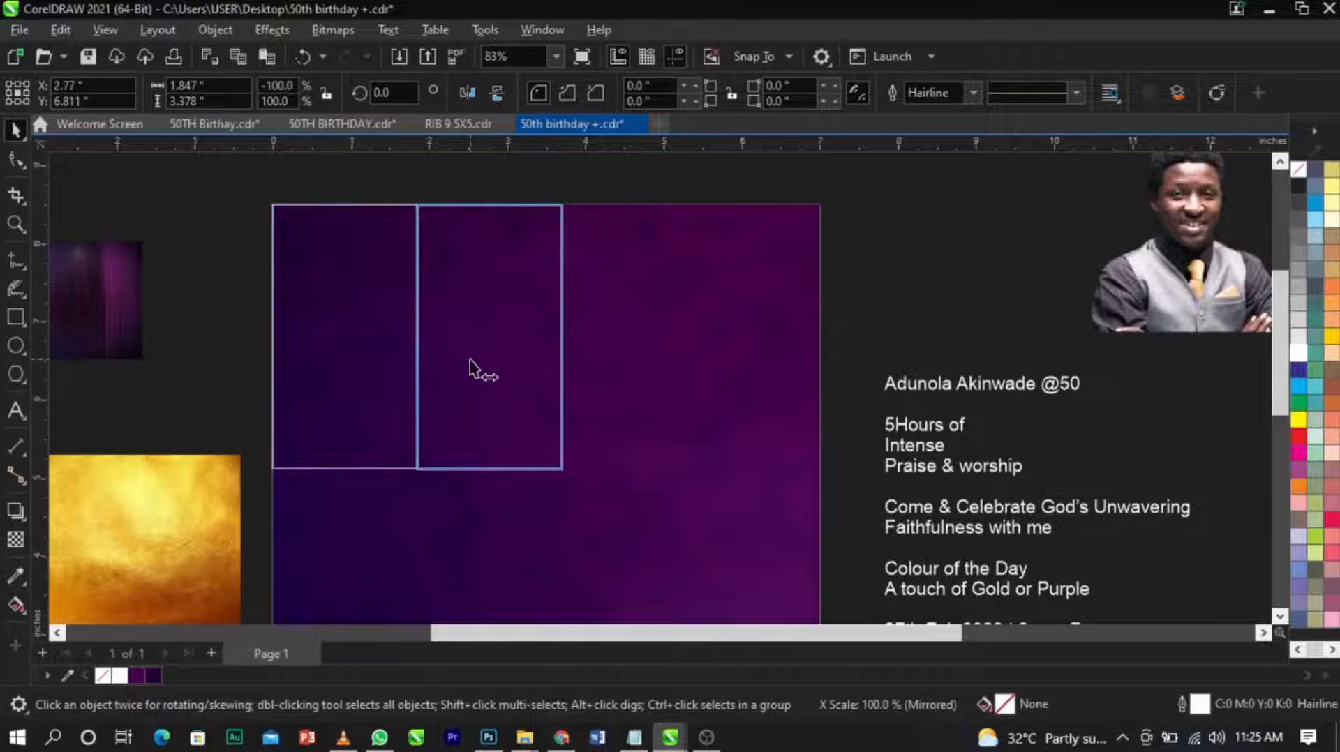
left_click_drag(474, 368, 471, 359)
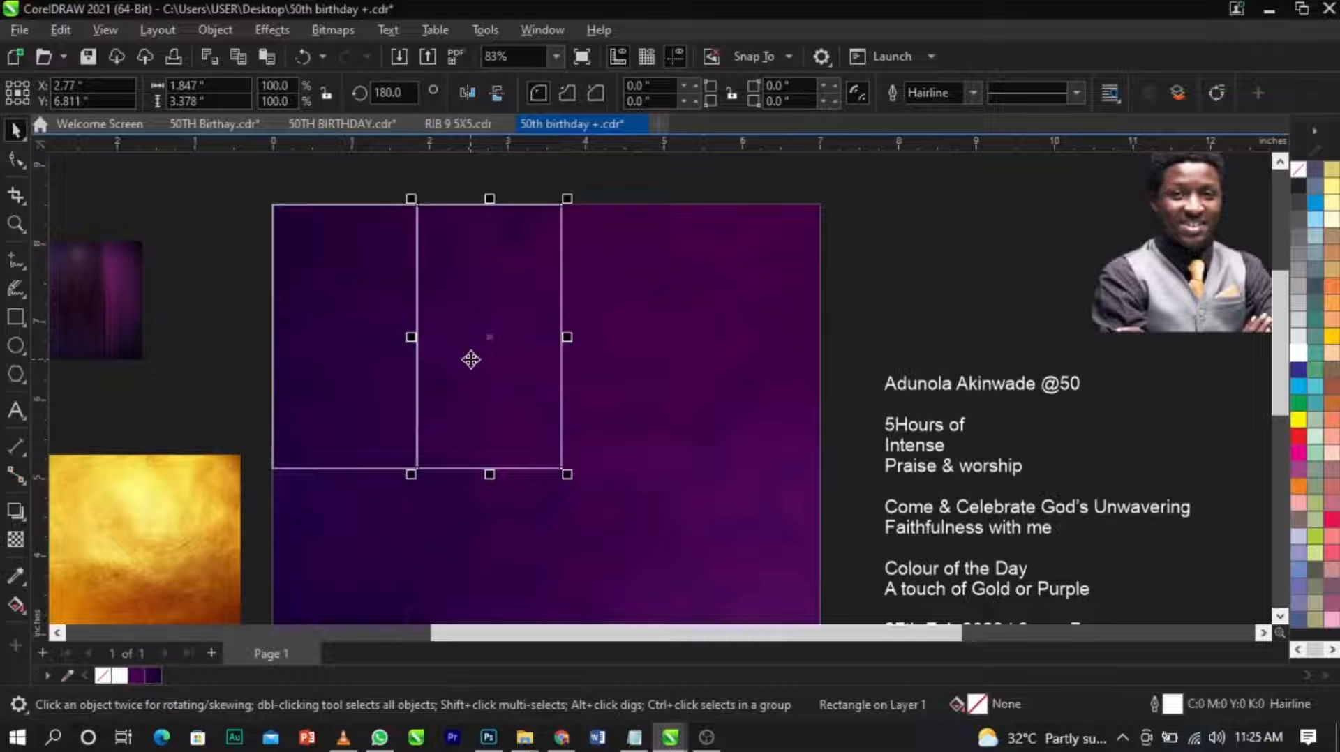
key("ctrl+r")
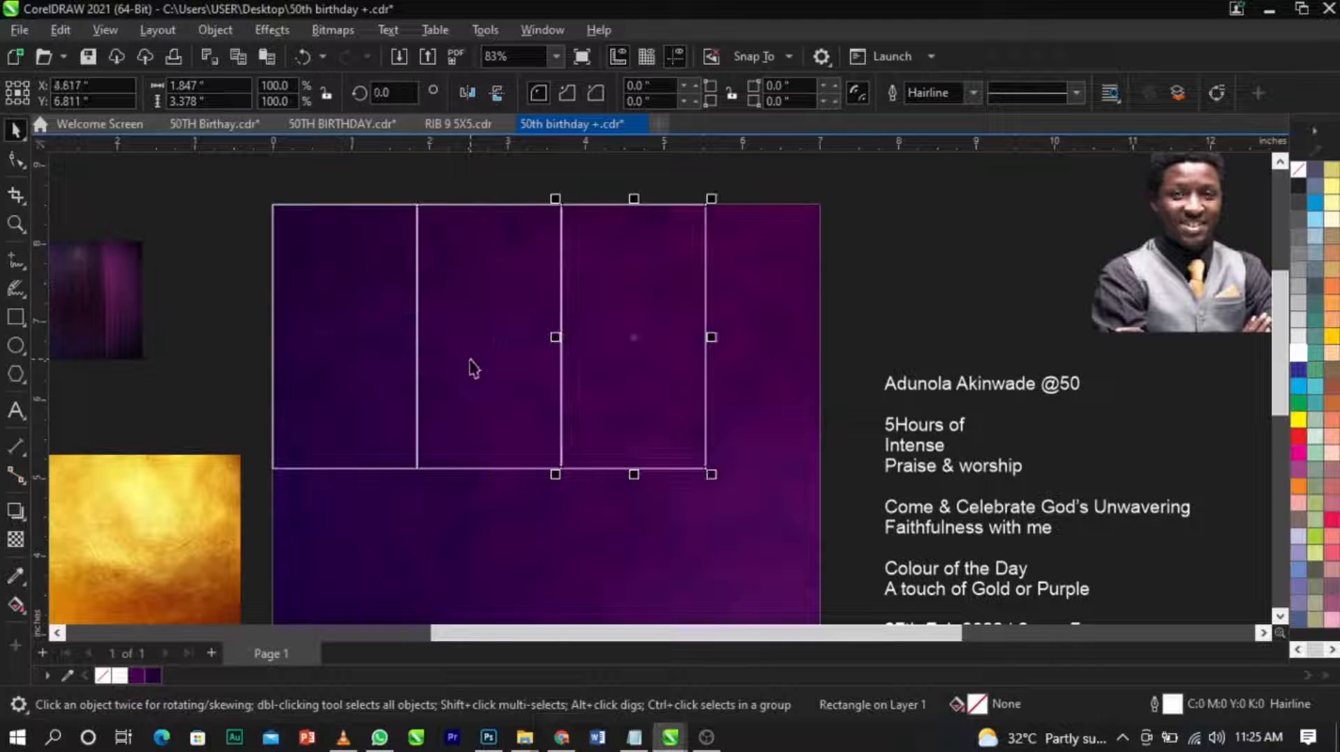
key("ctrl+r")
key("ctrl+r")
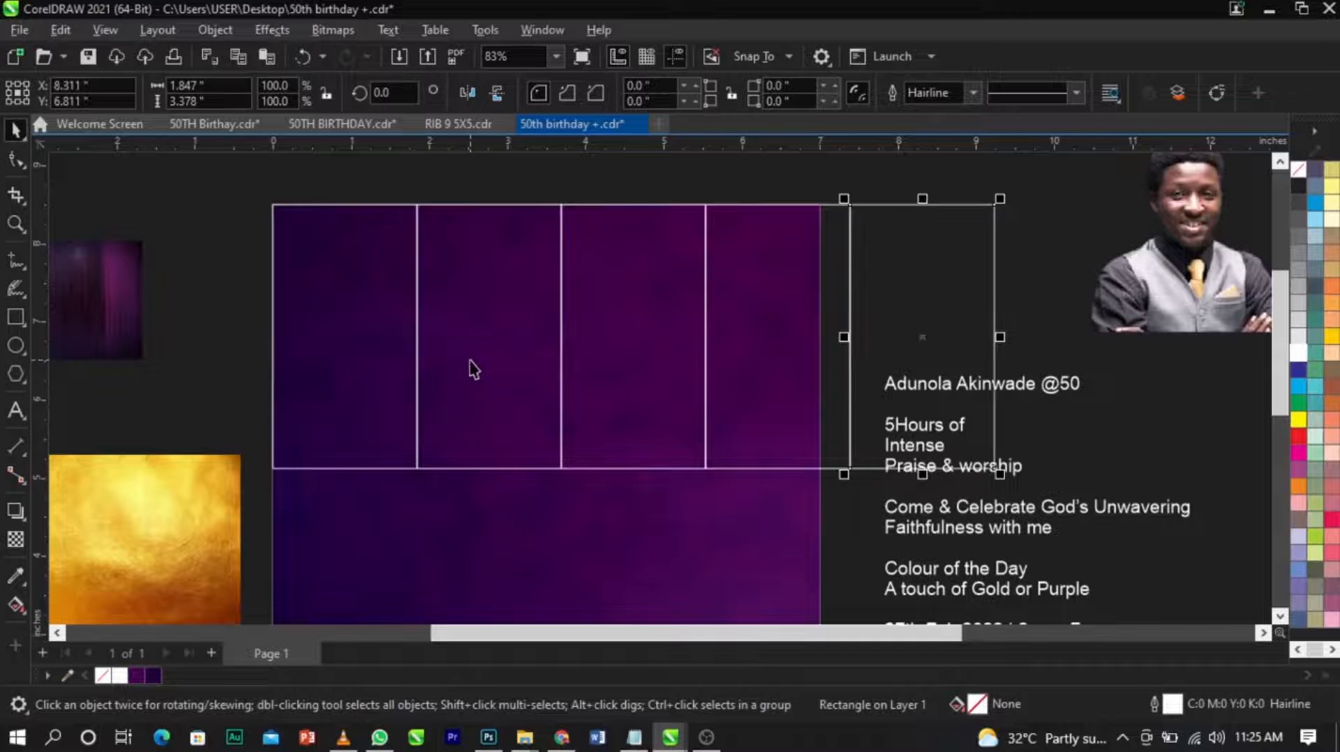
key("ctrl+r")
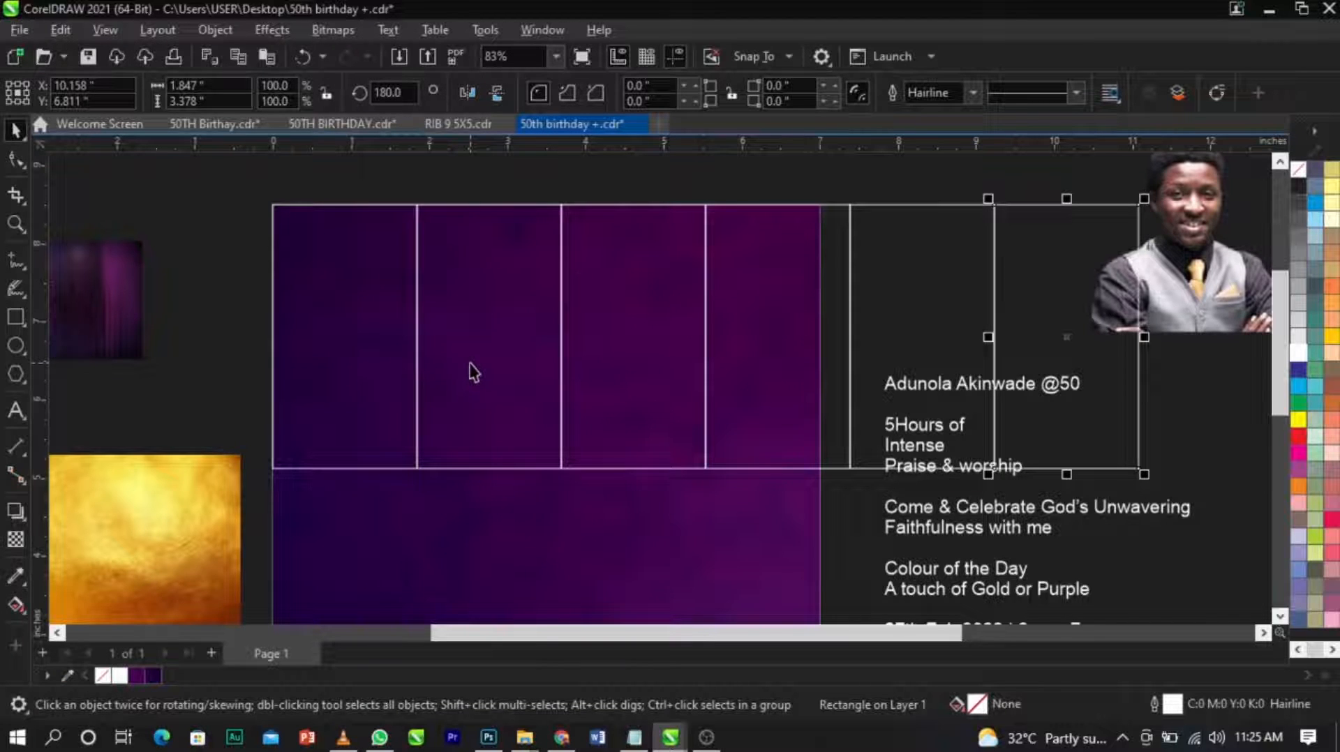
Select all six frames and narrow the row horizontally to fit the page's 7-inch width.
left_click(911, 295, "shift")
left_click(794, 290, "shift")
left_click(656, 307, "shift")
left_click(488, 326, "shift")
left_click(408, 345, "shift")
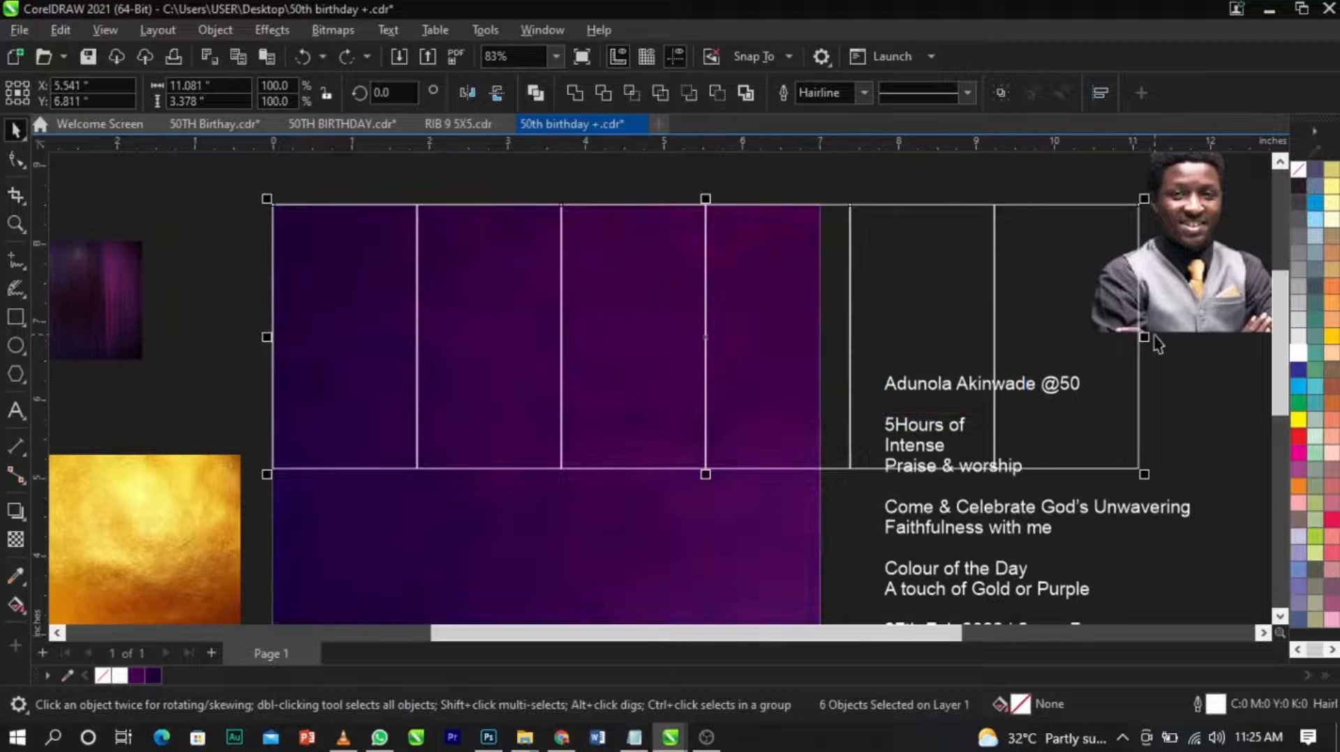
left_click_drag(1148, 338, 821, 391)
scroll(808, 352, "down", 3)
key("z")
scroll(633, 328, "up", 2)
left_click(979, 299)
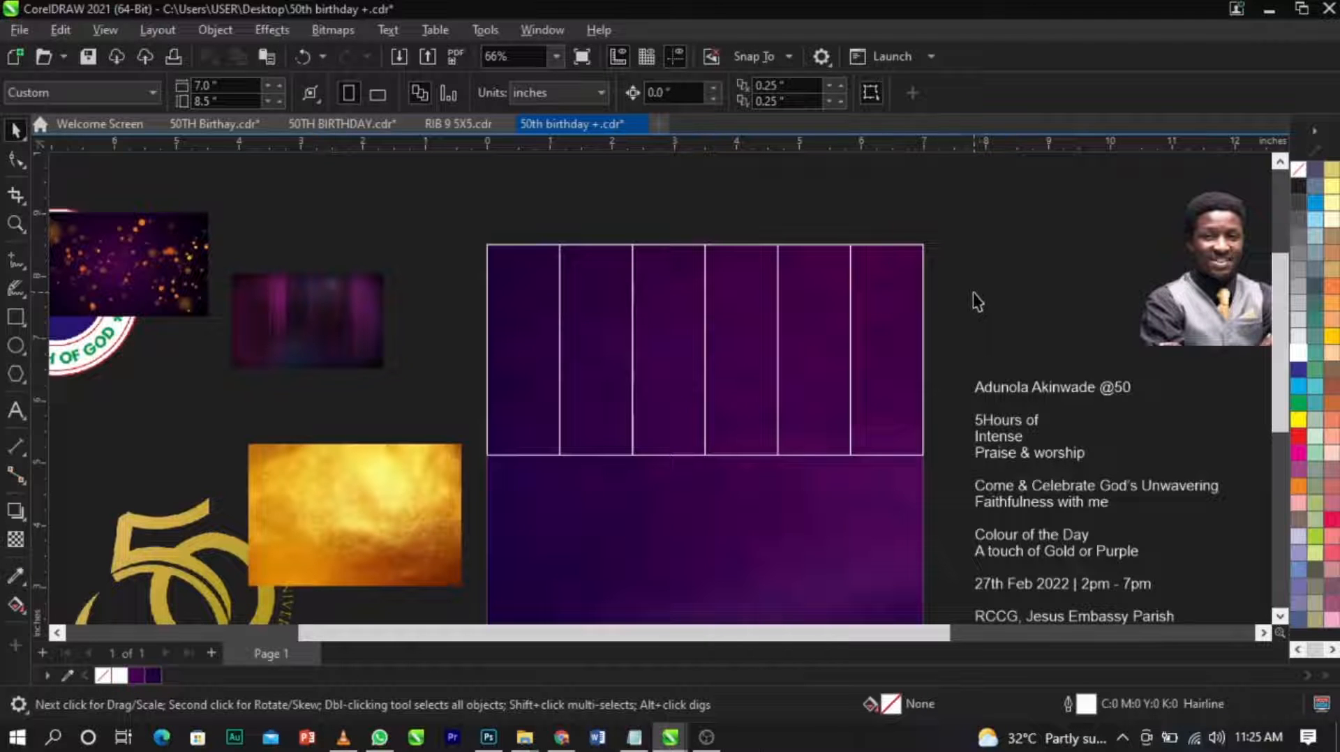
scroll(576, 321, "down", 2)
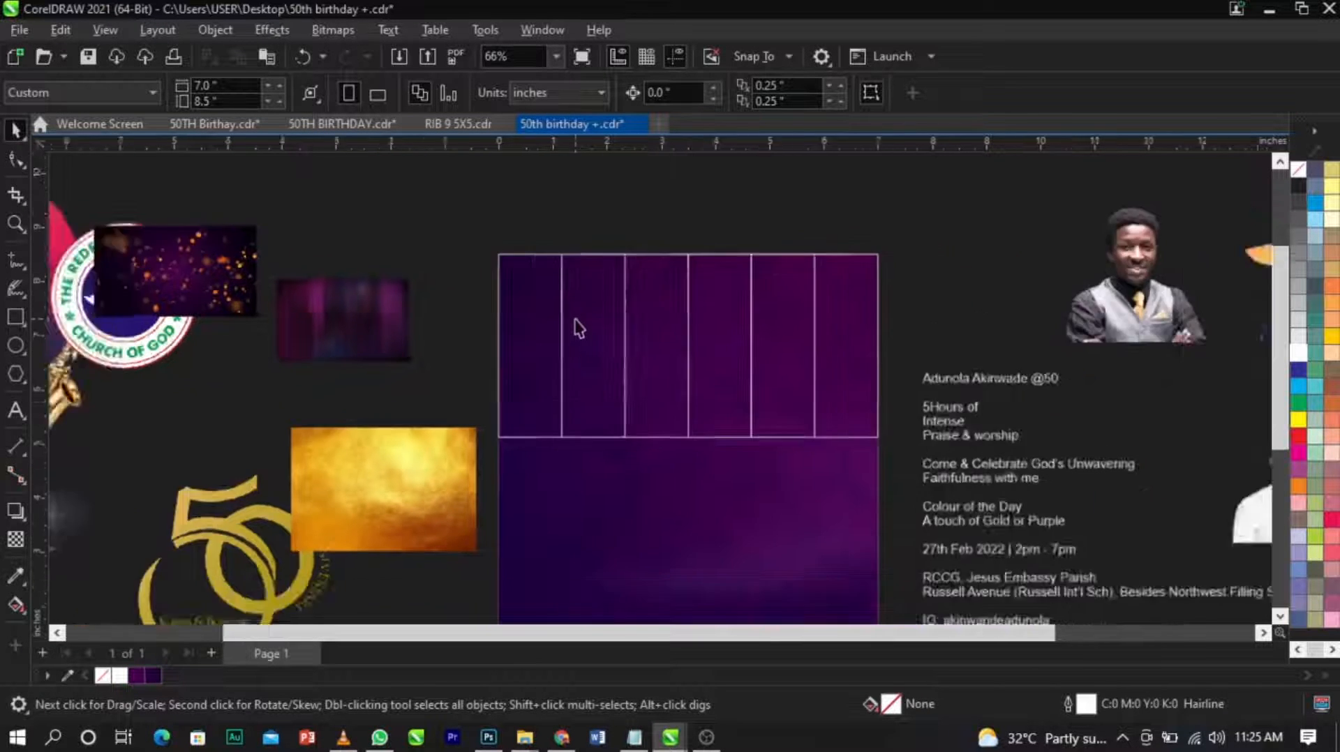
Move the portrait of the man in the white shirt beside the page and PowerClip it inside the first frame.
scroll(696, 338, "up", 1)
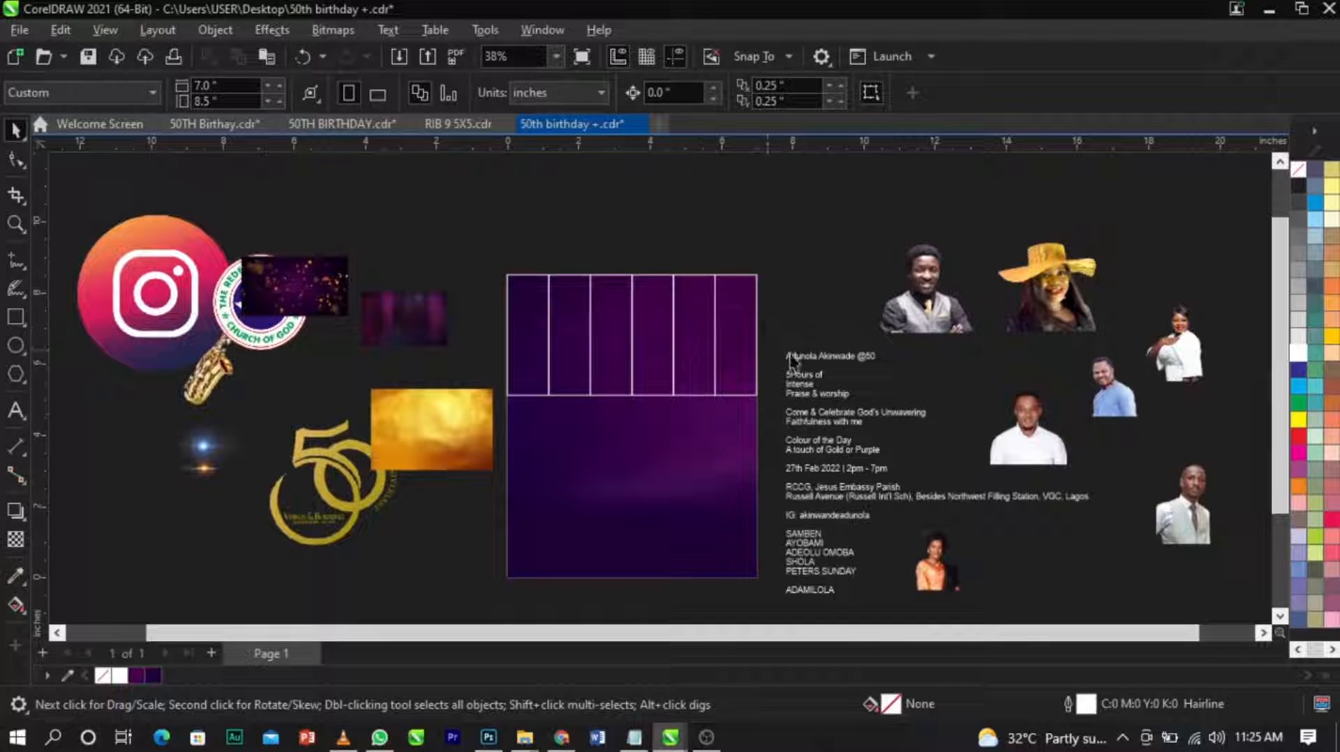
left_click(1054, 436)
left_click_drag(1049, 423, 886, 406)
left_click_drag(1019, 438, 472, 361)
scroll(488, 345, "up", 7)
right_click(489, 346)
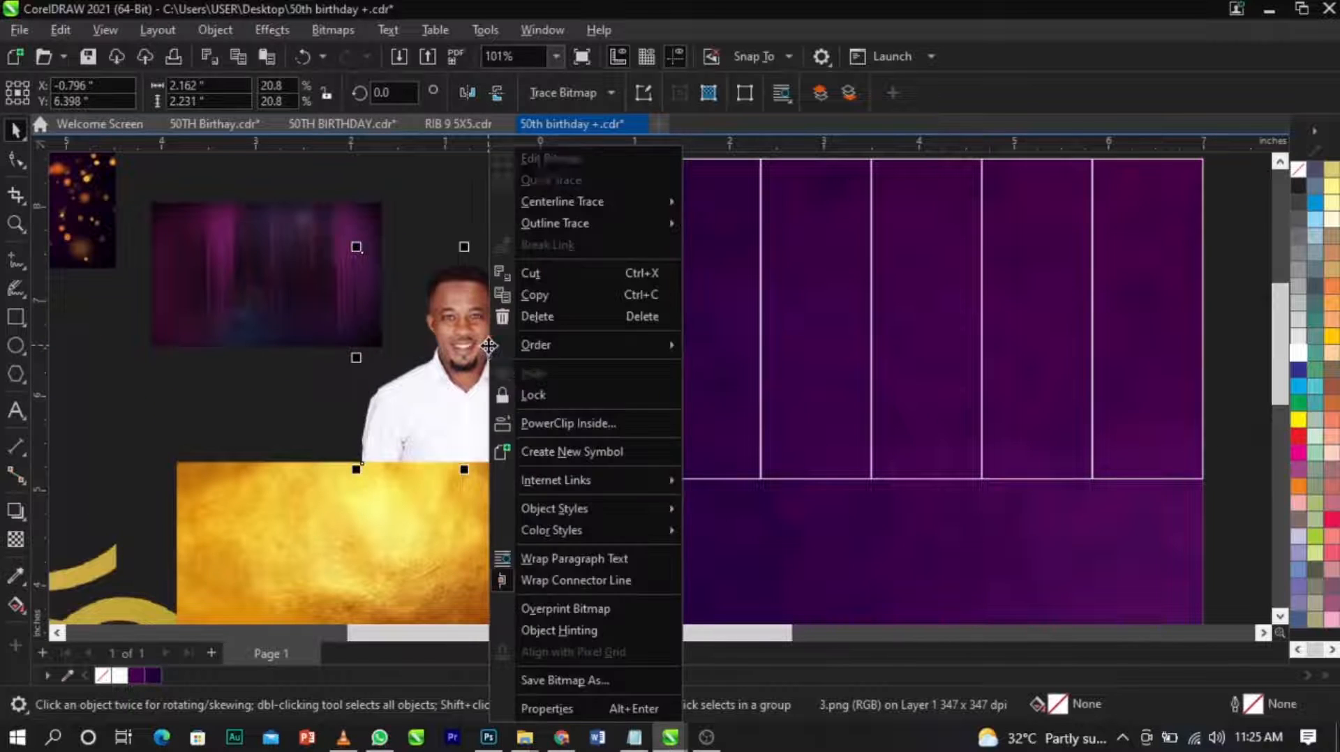
left_click(540, 425)
left_click(619, 374)
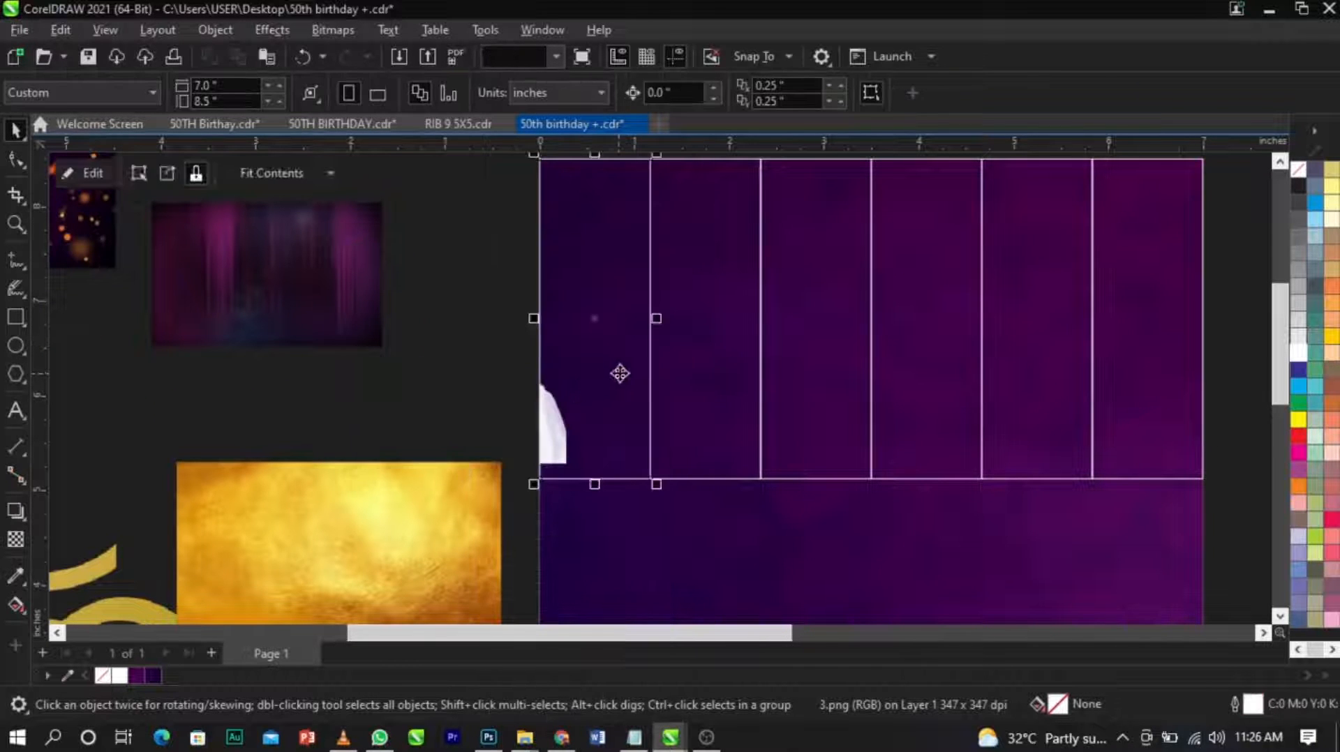
Bring the gold-hat woman's portrait onto the page and PowerClip it inside the second frame.
scroll(554, 376, "down", 6)
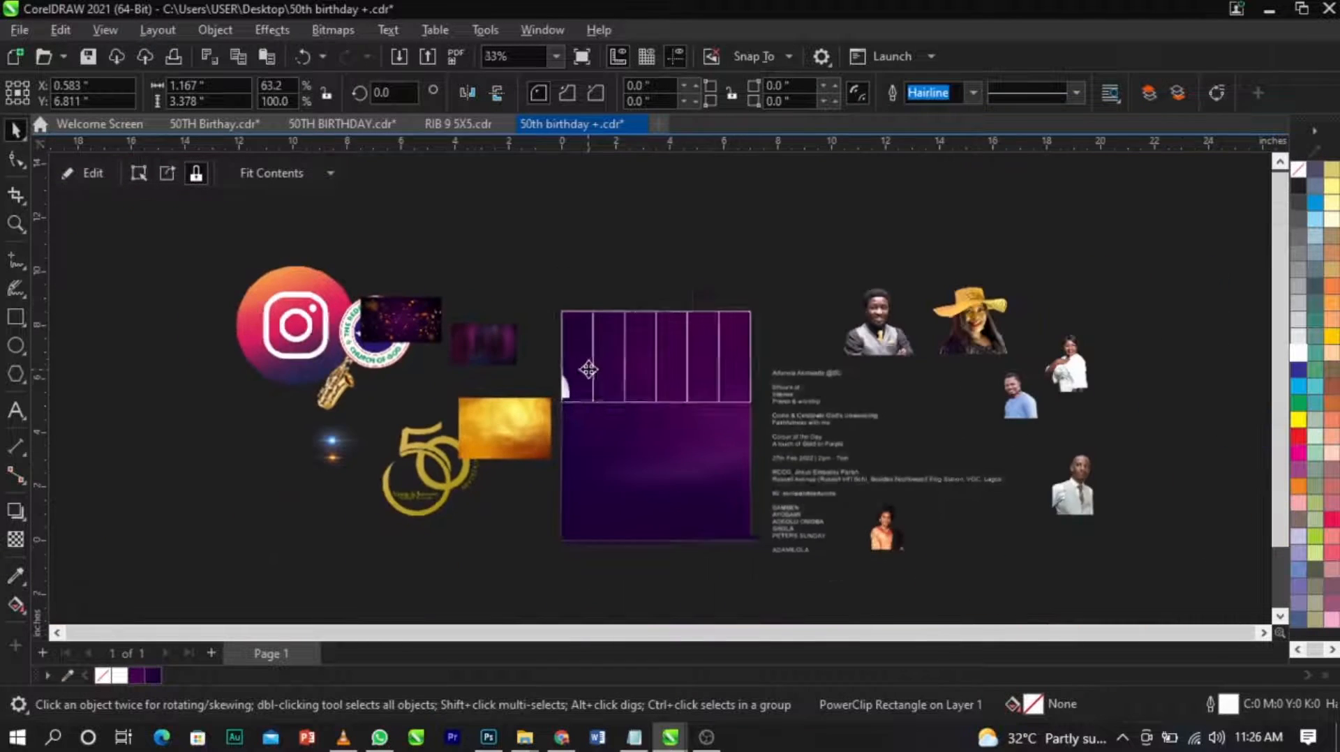
scroll(960, 350, "up", 1)
left_click_drag(960, 350, 696, 467)
scroll(512, 391, "up", 3)
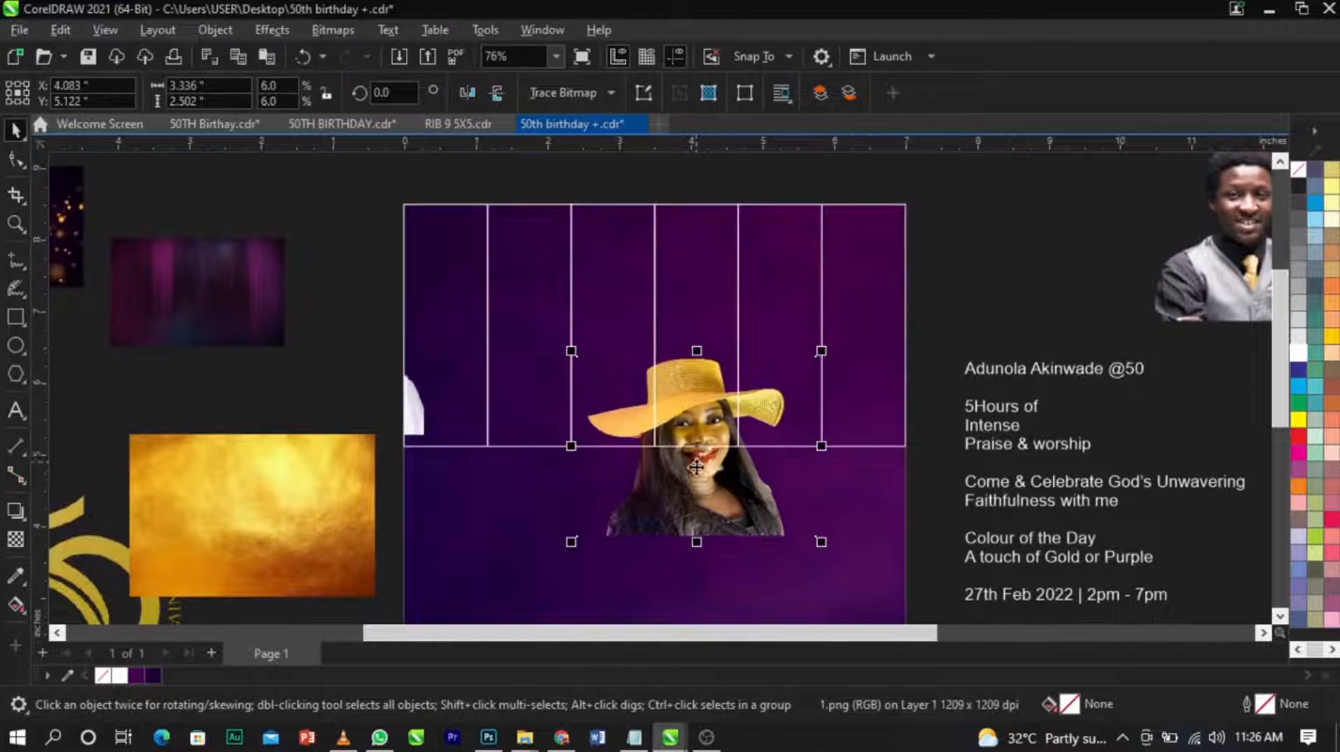
right_click(696, 466)
left_click(742, 426)
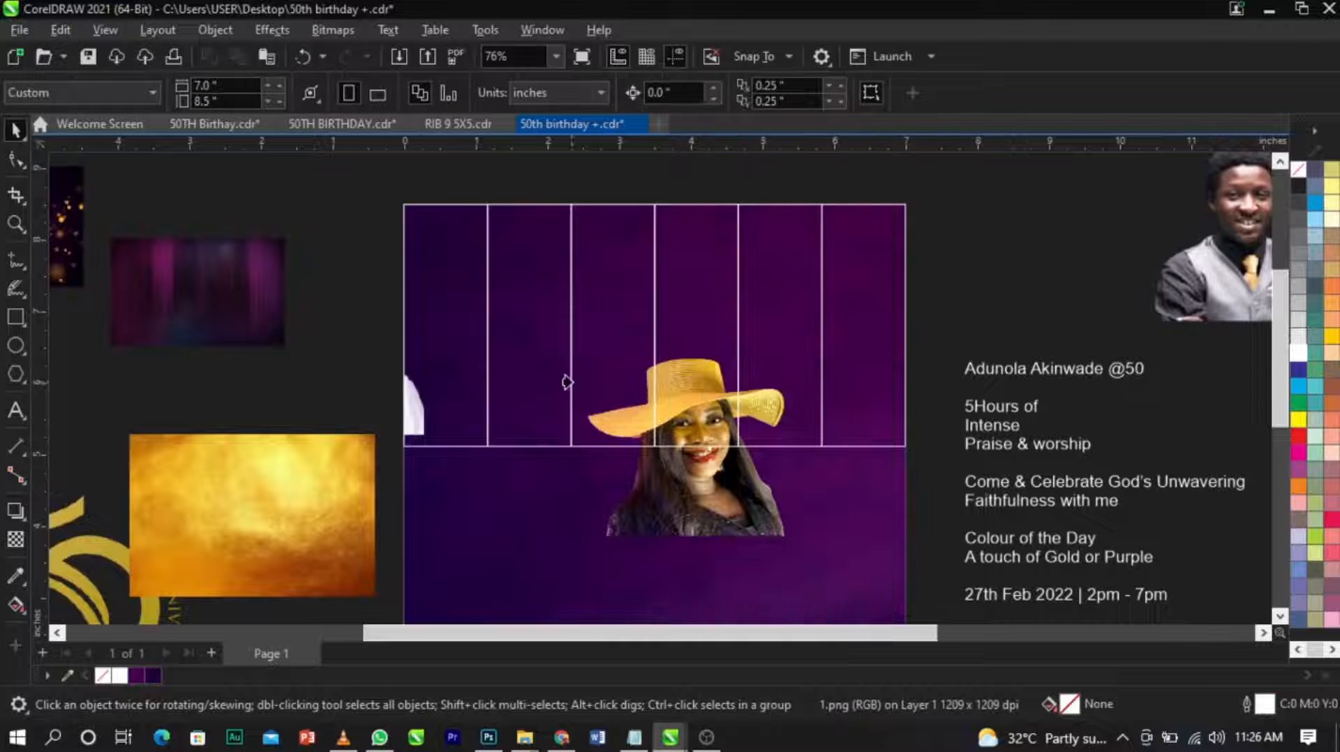
left_click(567, 382)
Bring the portrait of the man in the light grey waistcoat and dark tie onto the page and PowerClip it inside the third frame.
scroll(514, 416, "down", 4)
scroll(593, 402, "up", 1)
left_click_drag(1116, 545, 563, 455)
right_click(562, 454)
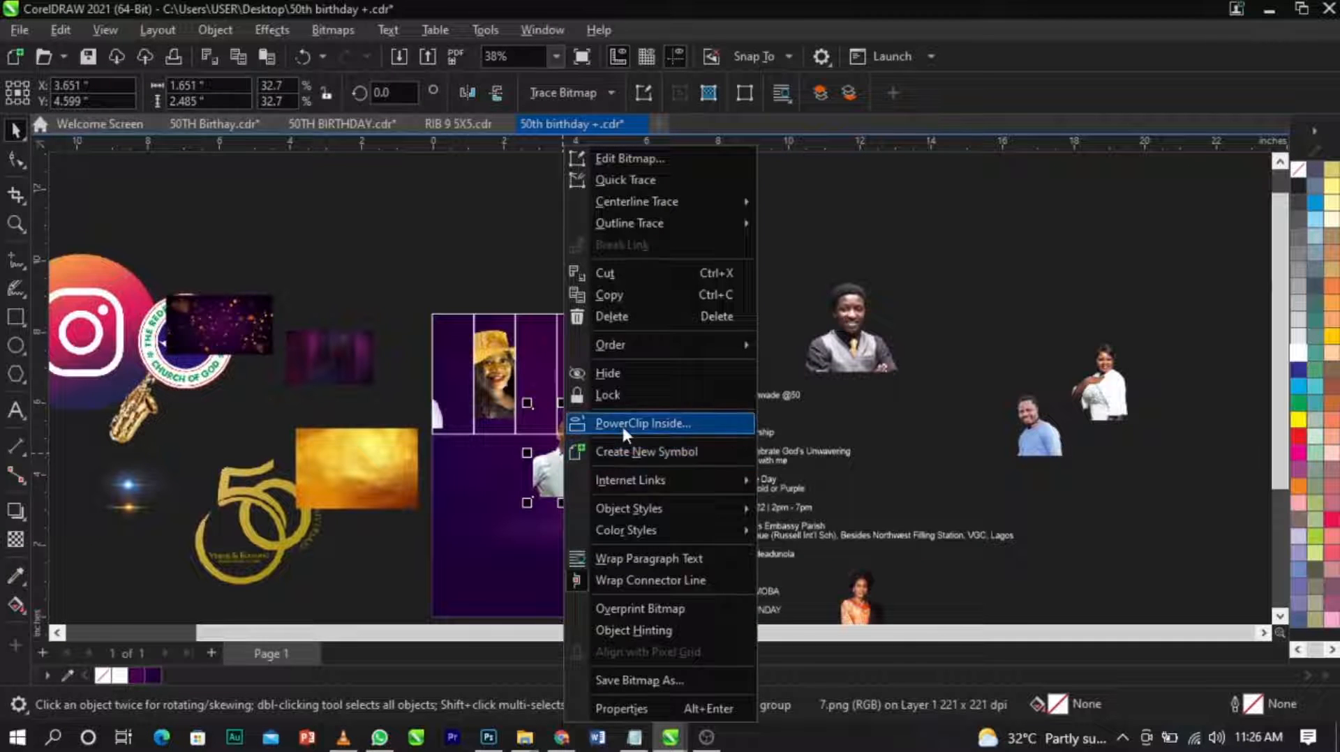
left_click(622, 424)
left_click(543, 355)
Move the portrait of the grey-vest man with folded arms onto the page and PowerClip it inside the fourth frame.
scroll(535, 370, "up", 1)
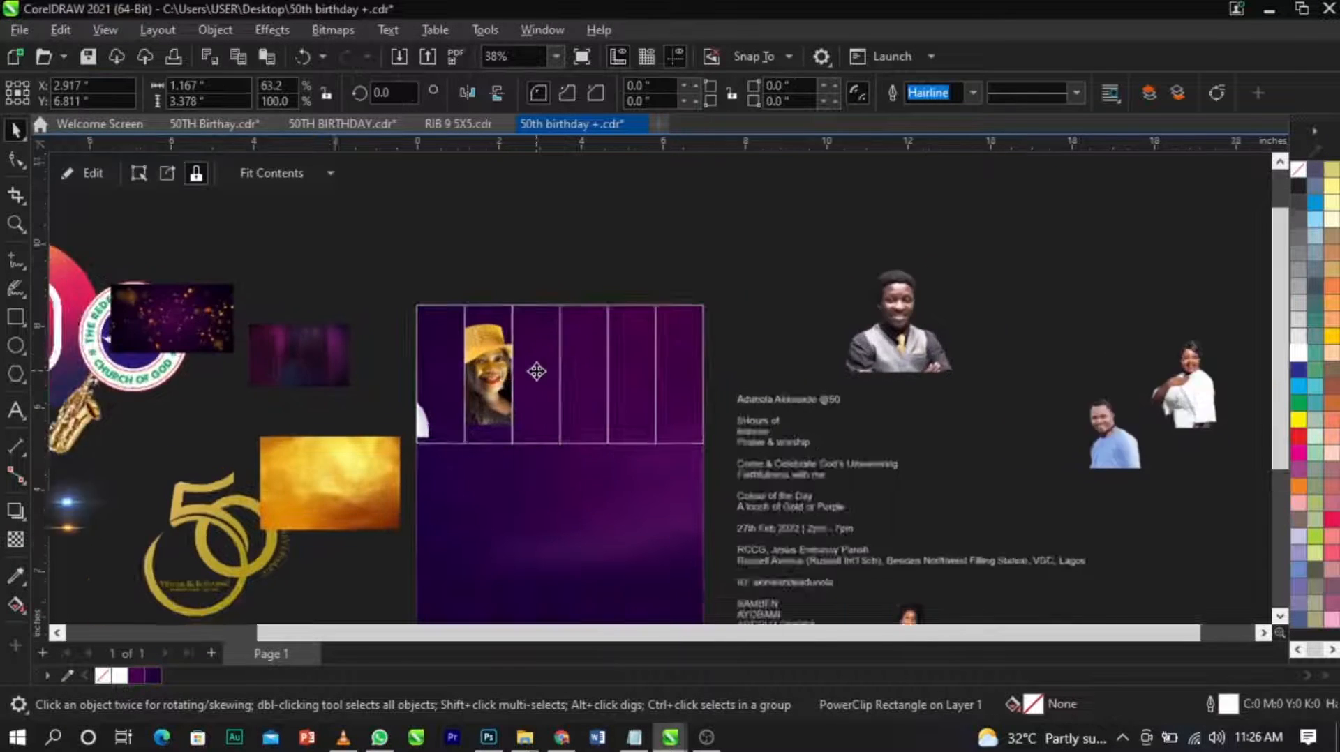
scroll(688, 338, "down", 1)
left_click_drag(866, 328, 642, 416)
scroll(640, 418, "up", 3)
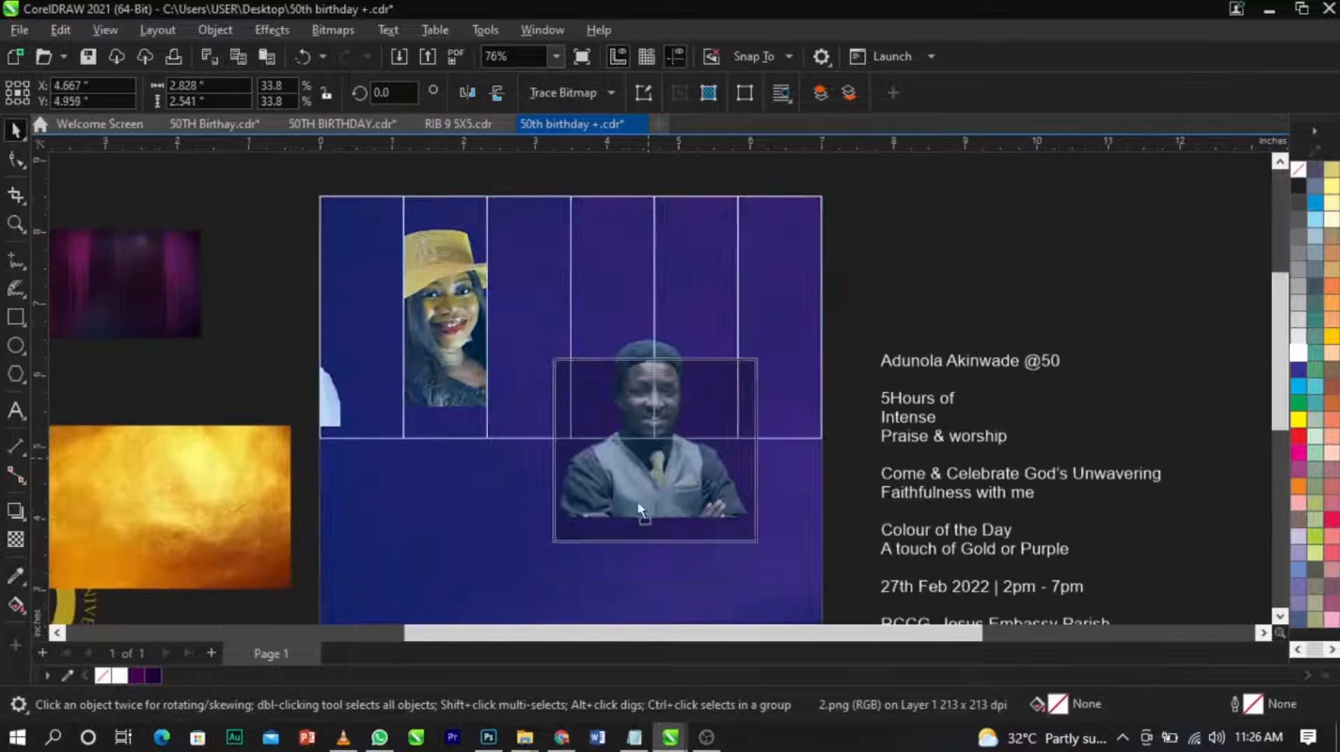
right_click(626, 516)
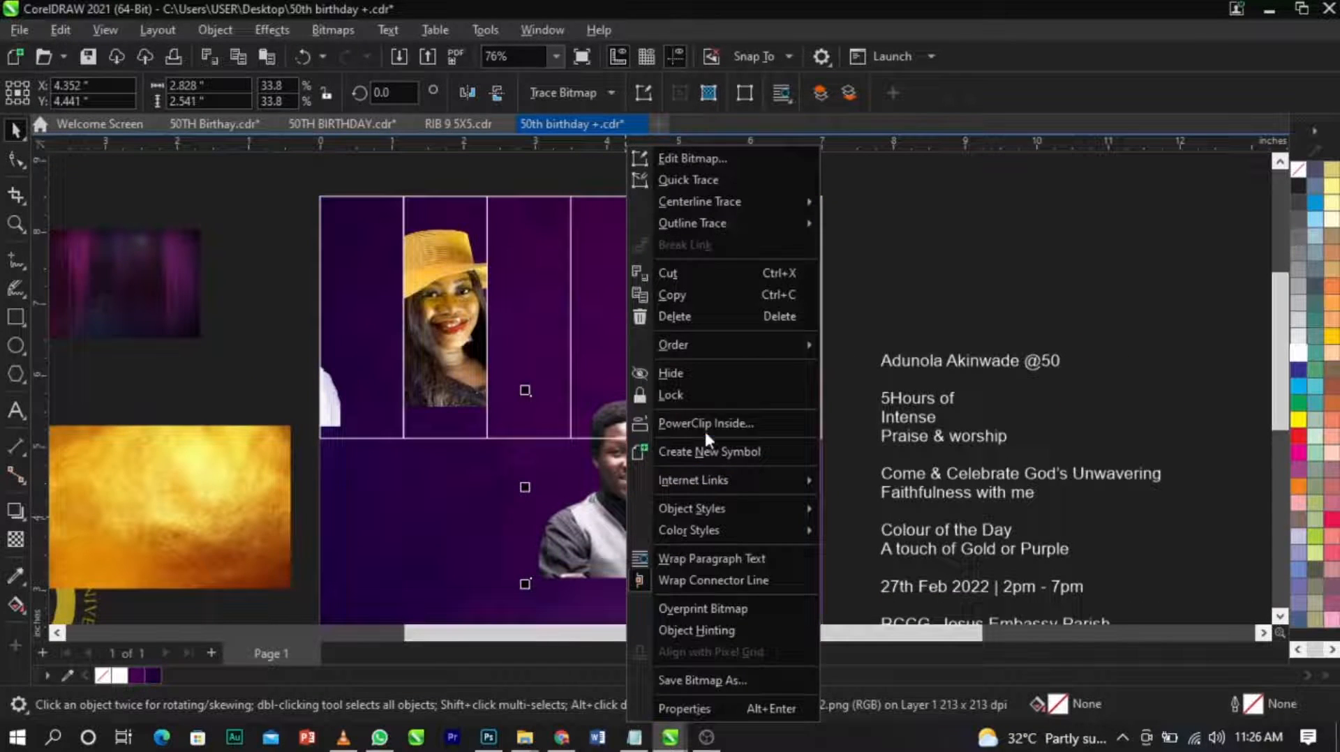
left_click(706, 428)
left_click(624, 328)
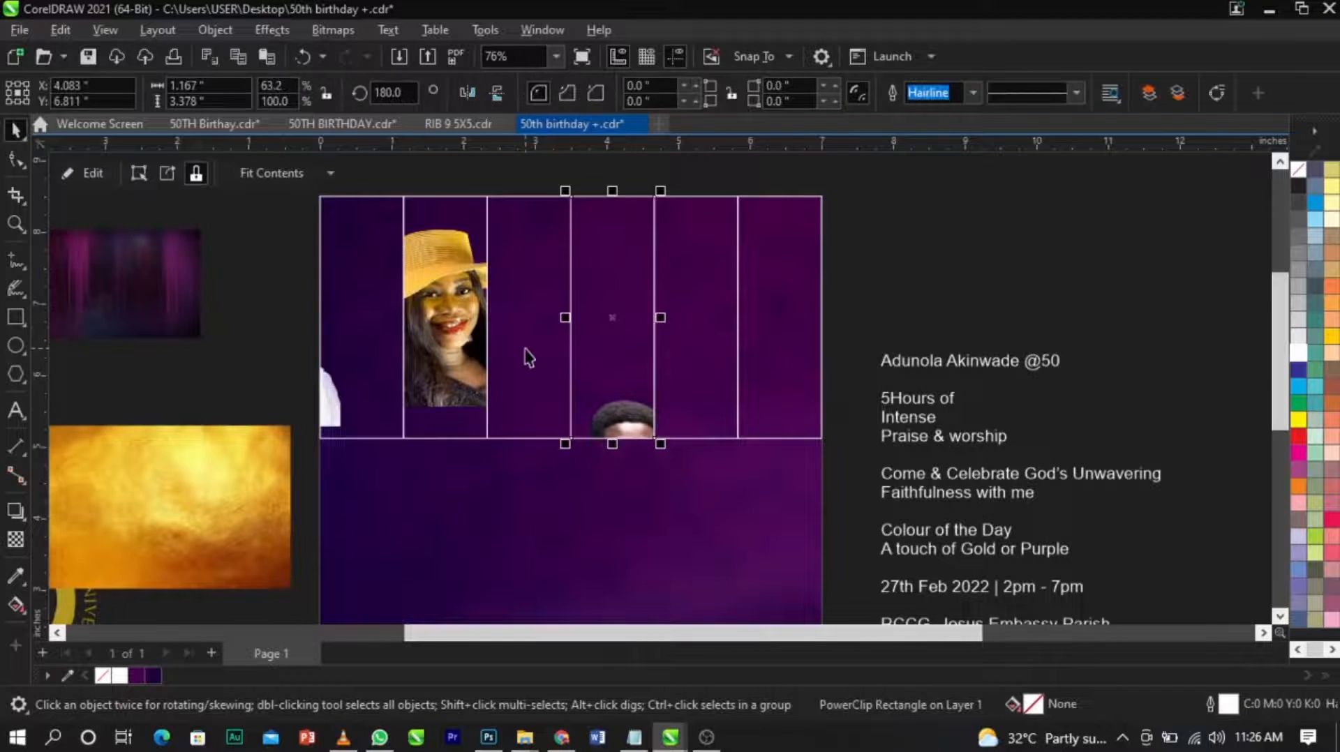
Move the white-blouse woman's portrait onto the page and PowerClip it inside the fifth frame.
scroll(527, 358, "down", 2)
scroll(529, 358, "down", 1)
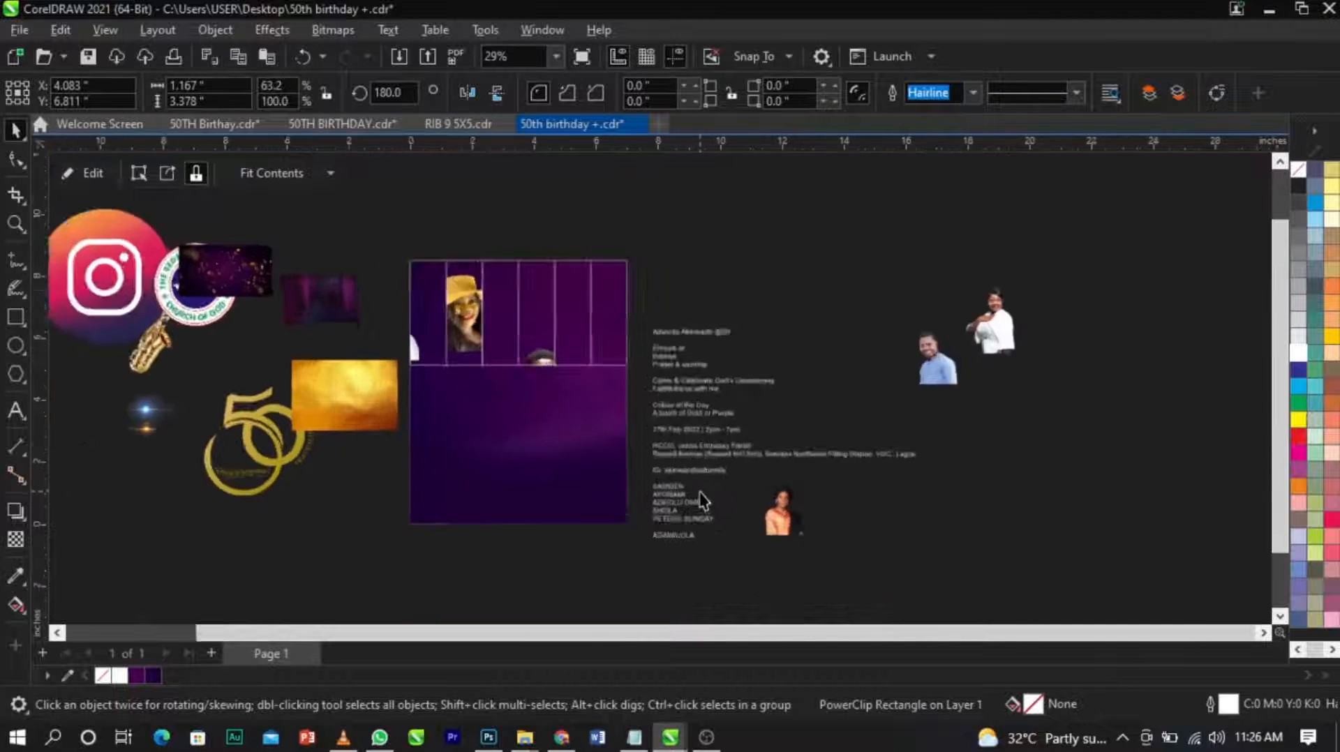
scroll(702, 499, "up", 1)
scroll(769, 446, "down", 1)
scroll(772, 381, "up", 1)
left_click_drag(813, 543, 555, 425)
scroll(536, 374, "up", 2)
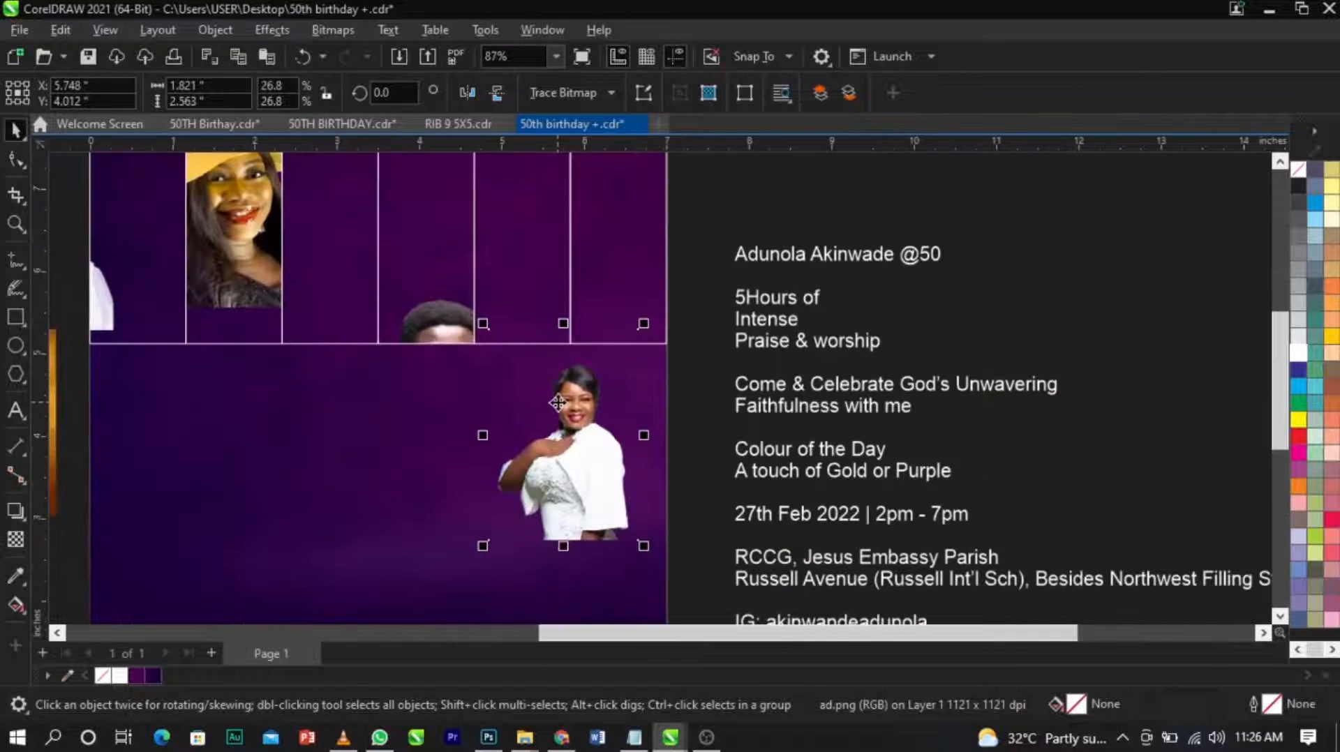
right_click(592, 433)
left_click(605, 426)
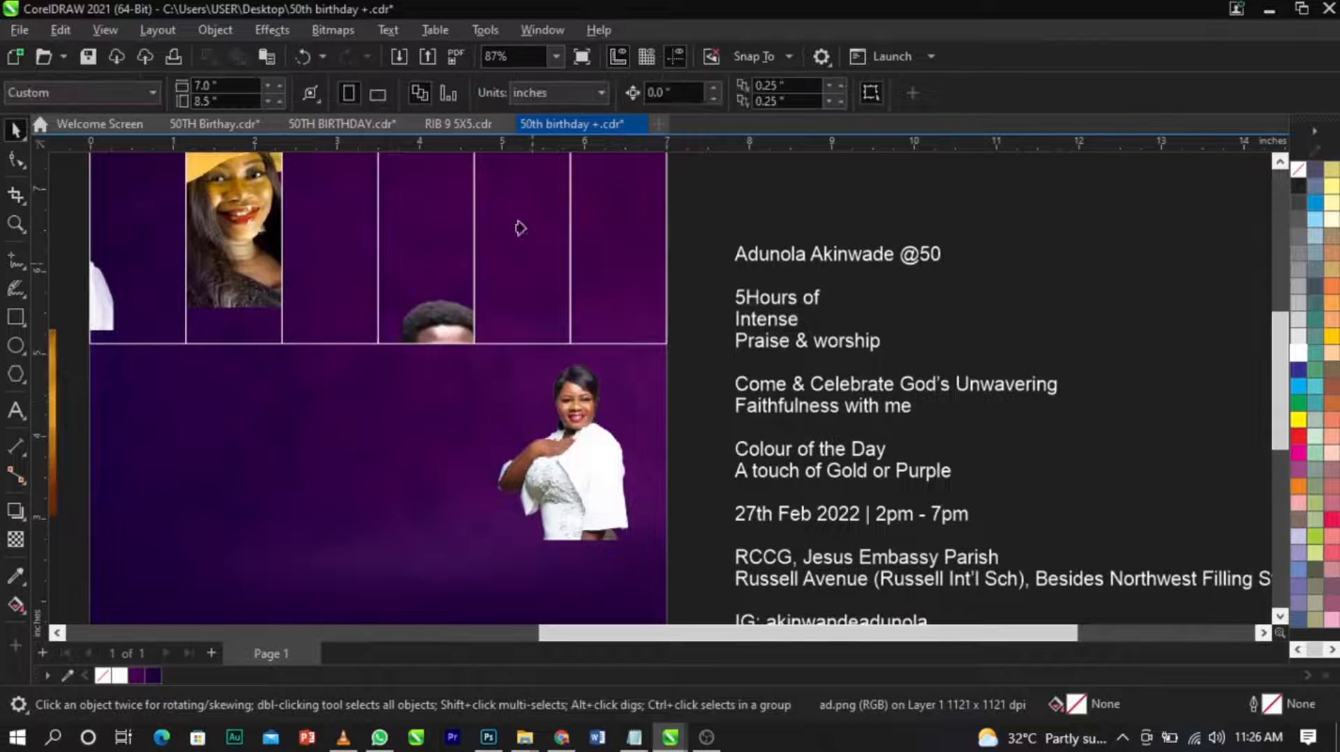
left_click(520, 231)
Move the portrait of the man in the blue shirt onto the page and PowerClip it inside the sixth frame.
scroll(477, 434, "down", 2)
left_click_drag(1065, 408, 521, 538)
scroll(368, 314, "up", 1)
right_click(521, 538)
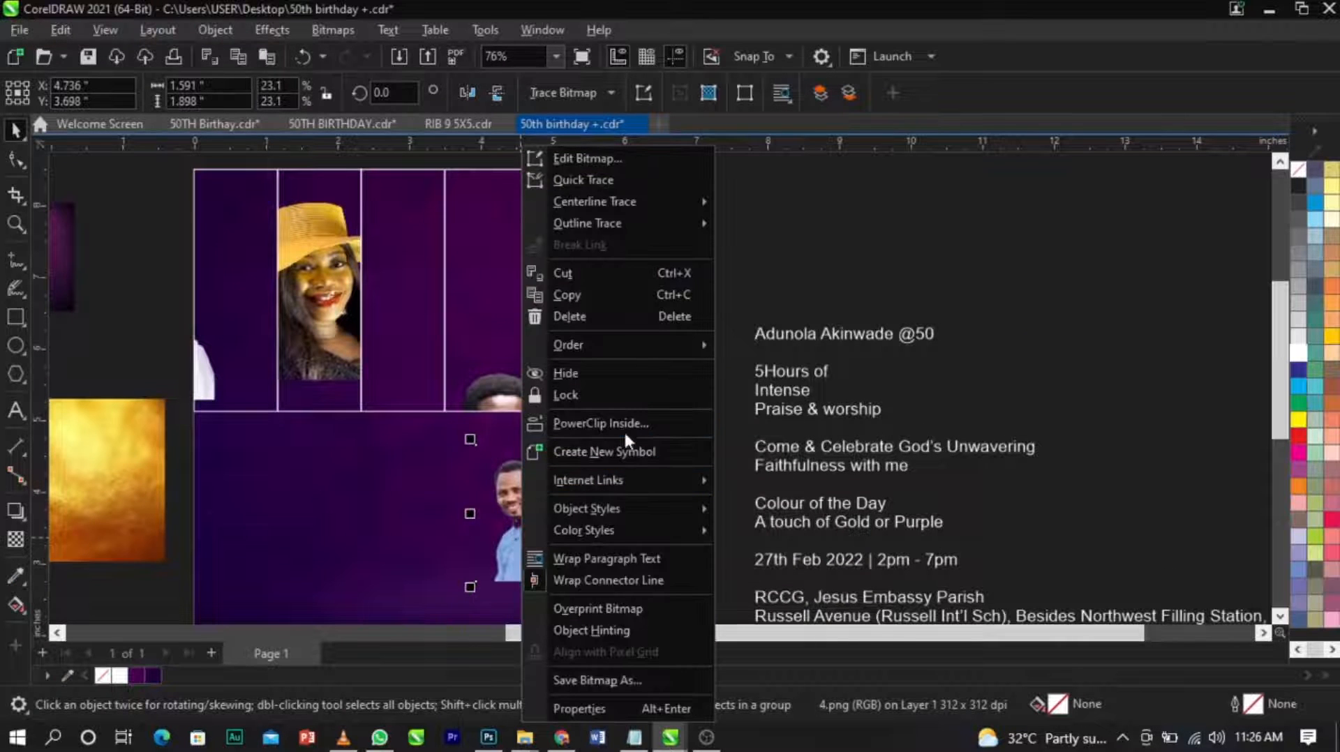
left_click(625, 425)
left_click(633, 337)
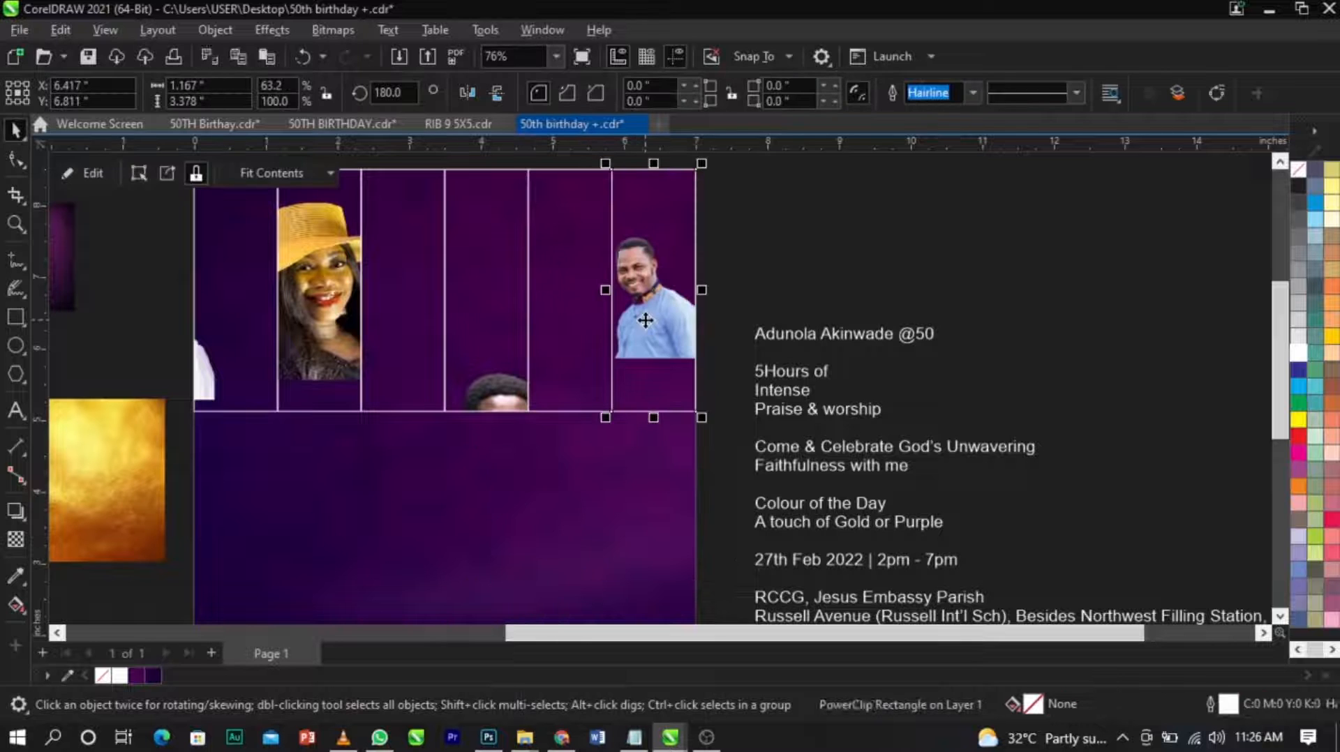
left_click(815, 265)
Edit the first frame's PowerClip, centring the white-shirt man and enlarging him to about 3.45 by 3.56 inches, and finish editing.
scroll(815, 262, "down", 1)
scroll(446, 193, "up", 1)
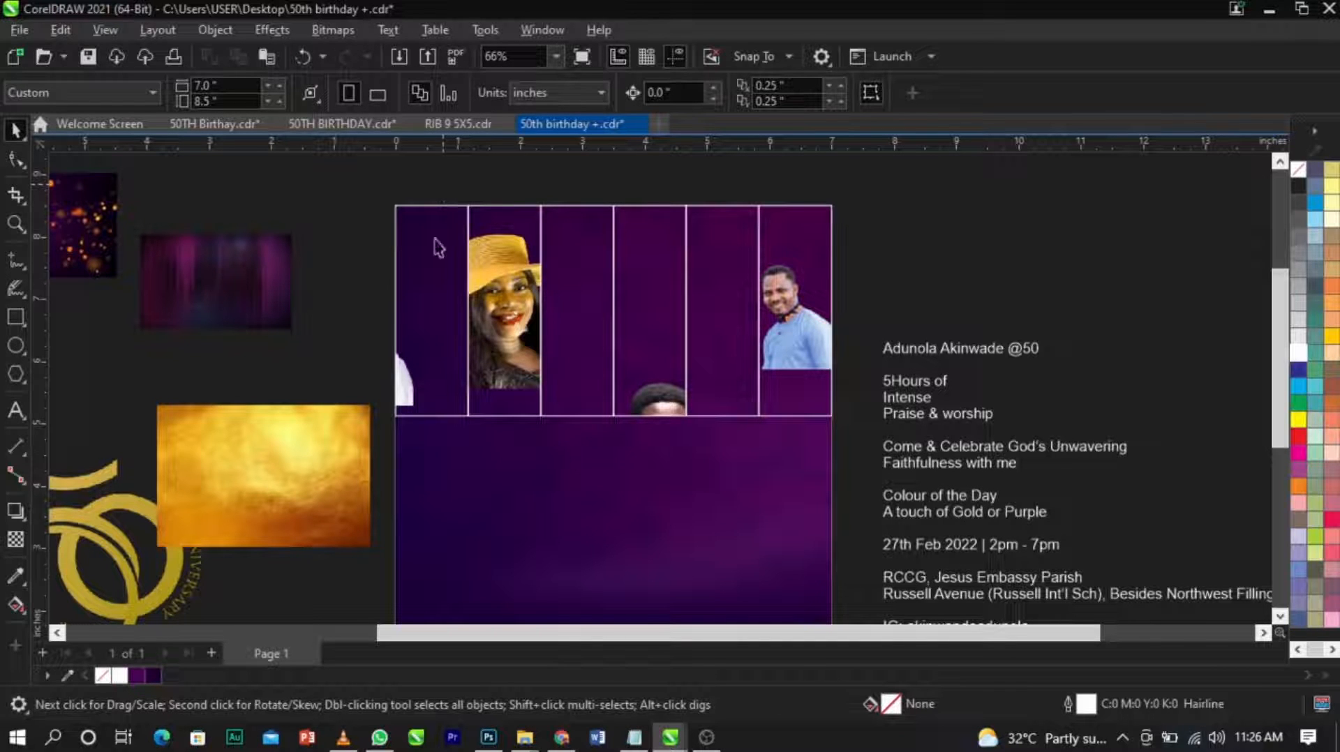
left_click(422, 292)
right_click(422, 292)
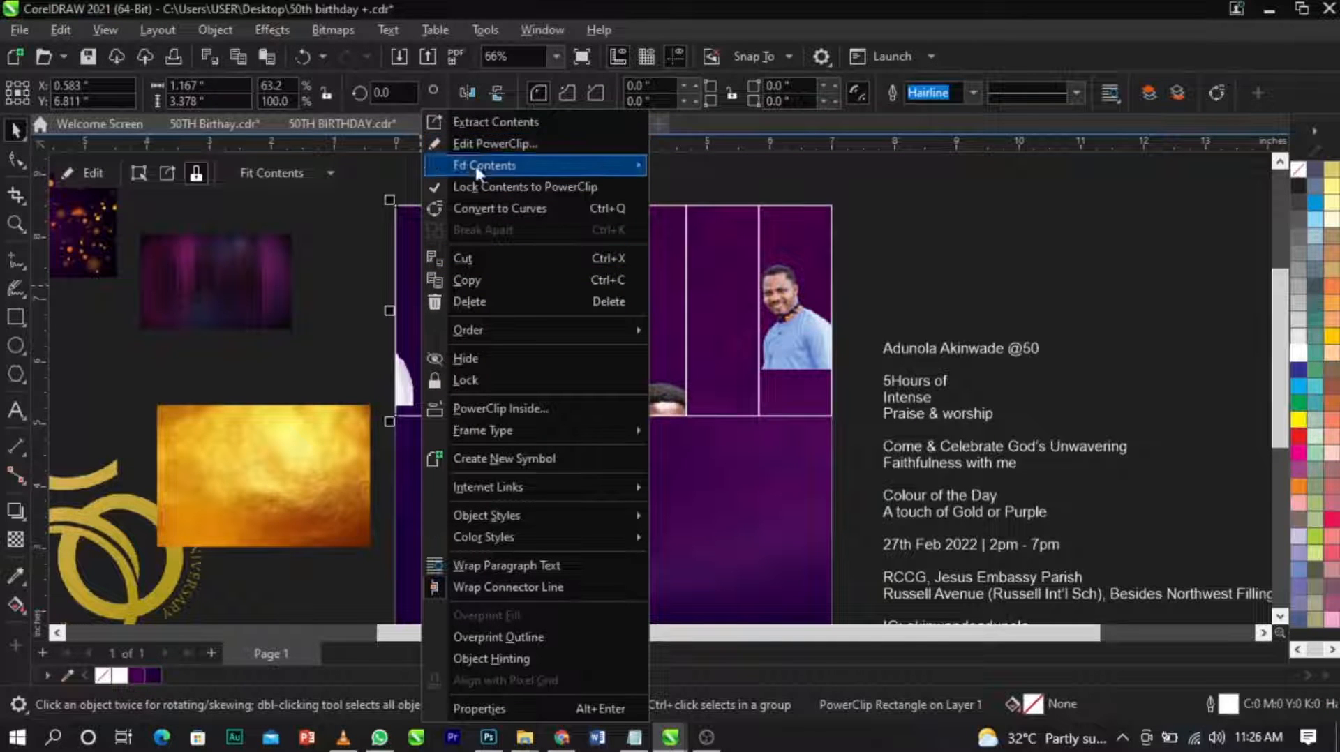
left_click(480, 144)
left_click_drag(345, 340, 432, 310)
scroll(423, 296, "up", 2)
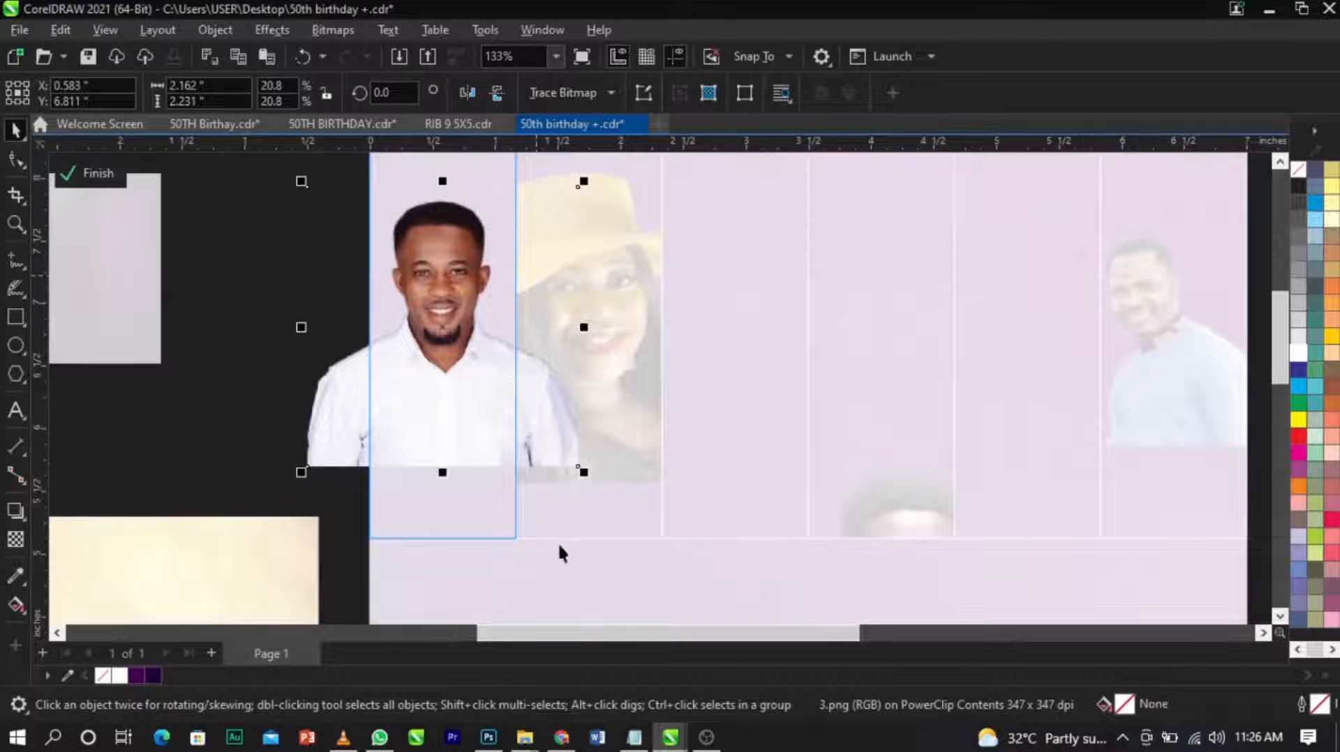
left_click_drag(587, 472, 663, 551)
mouse_move(583, 446)
left_mouse_down()
mouse_move(597, 455)
mouse_move(584, 461)
left_mouse_up()
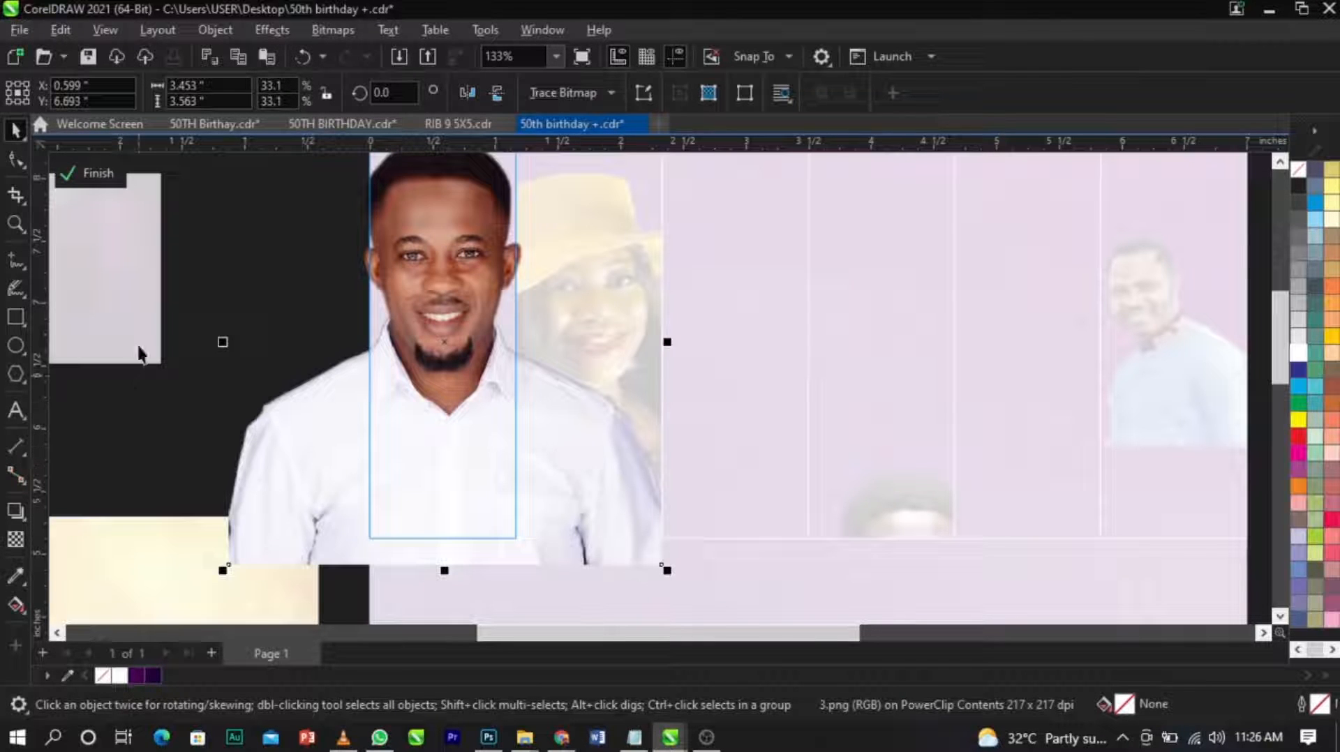
left_click(104, 173)
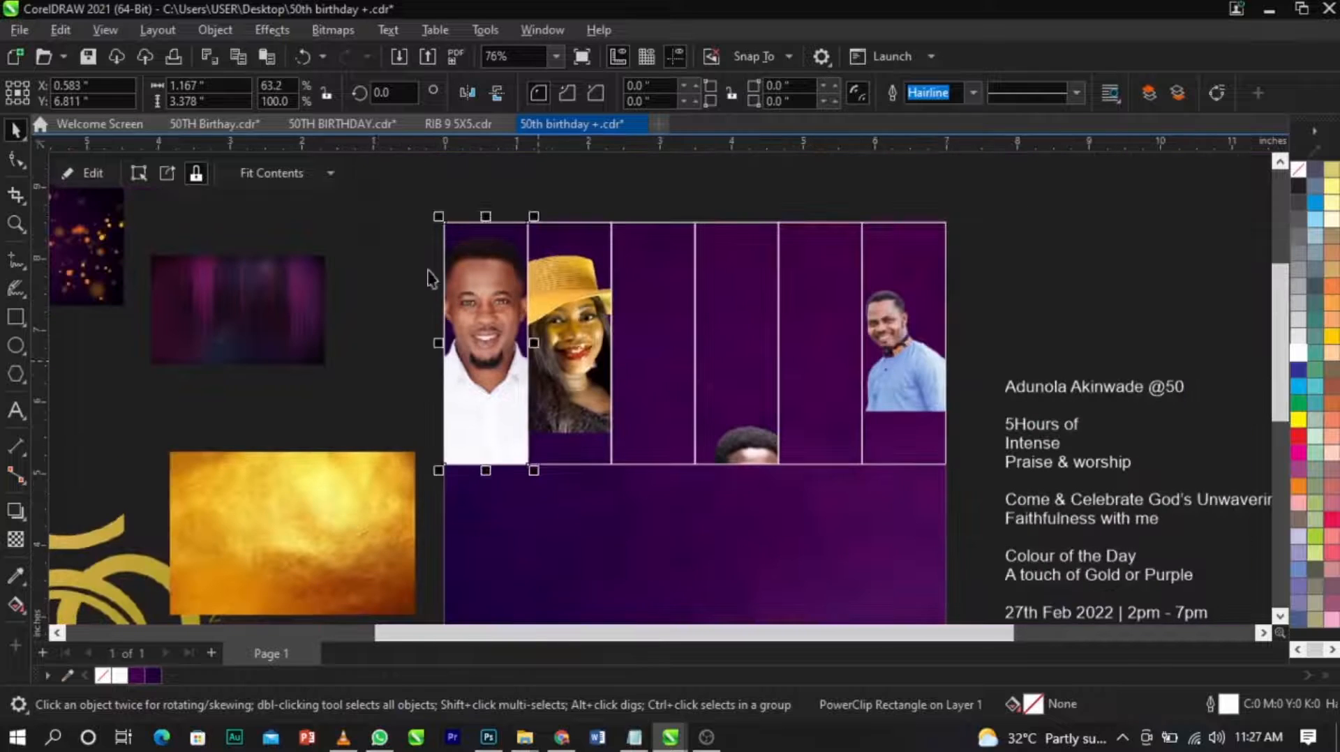
Reopen the first frame's PowerClip, shift the white-shirt man's portrait slightly downward, and finish editing.
key("F2")
mouse_move(368, 209)
left_mouse_down()
mouse_move(522, 342)
mouse_move(973, 526)
left_mouse_up()
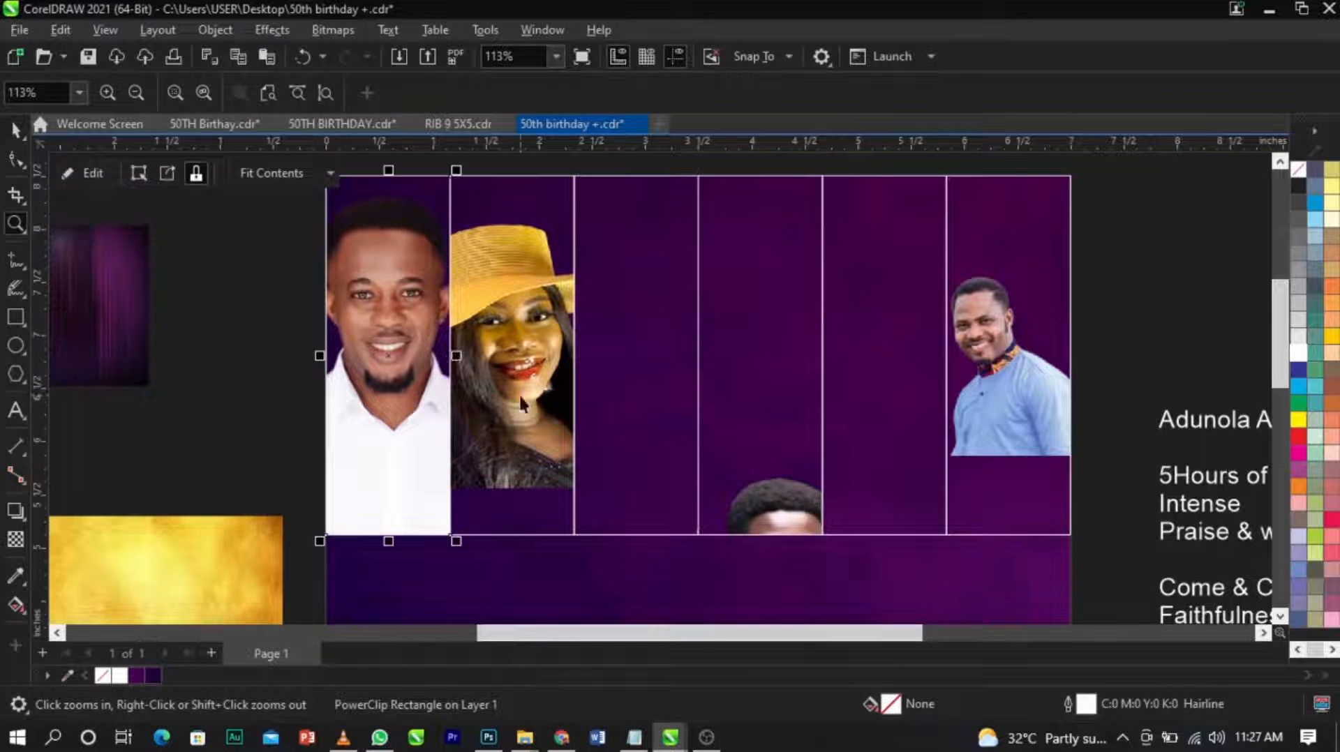
double_click(420, 299)
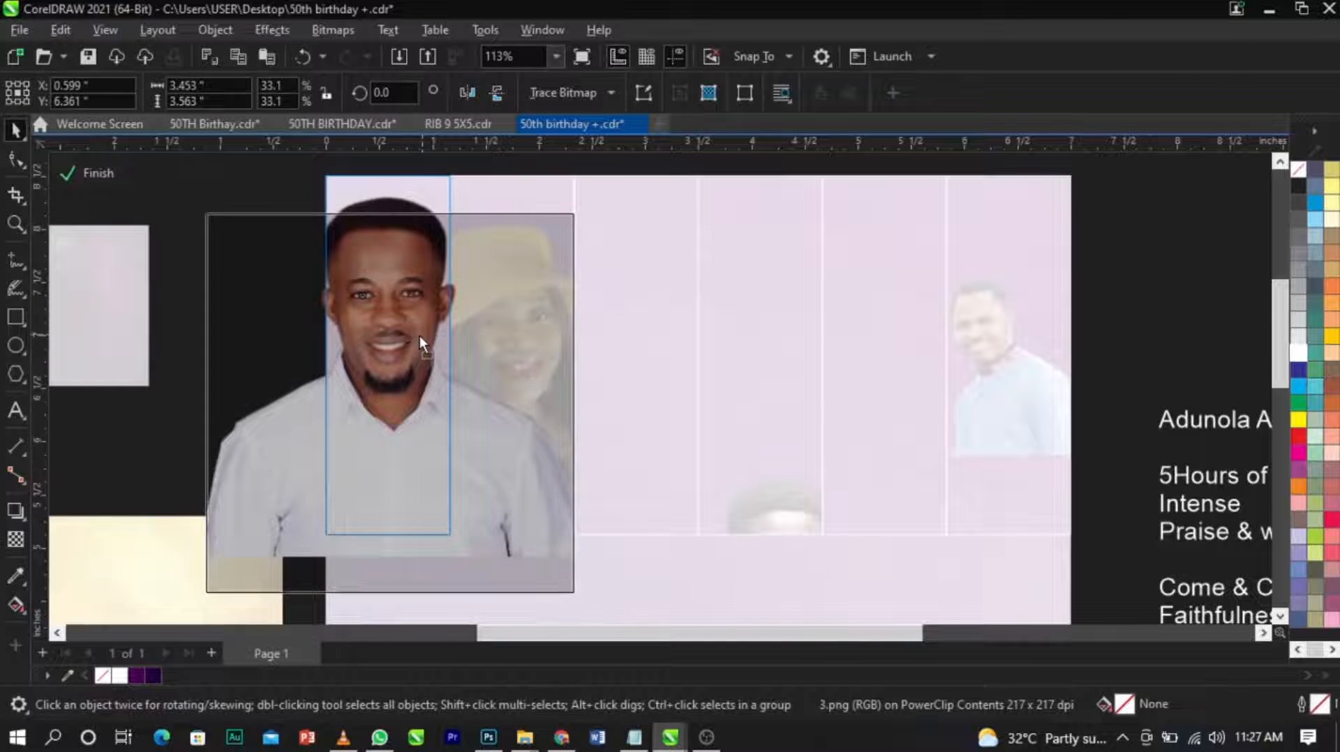
left_click_drag(421, 338, 428, 321)
left_click(169, 389, "ctrl")
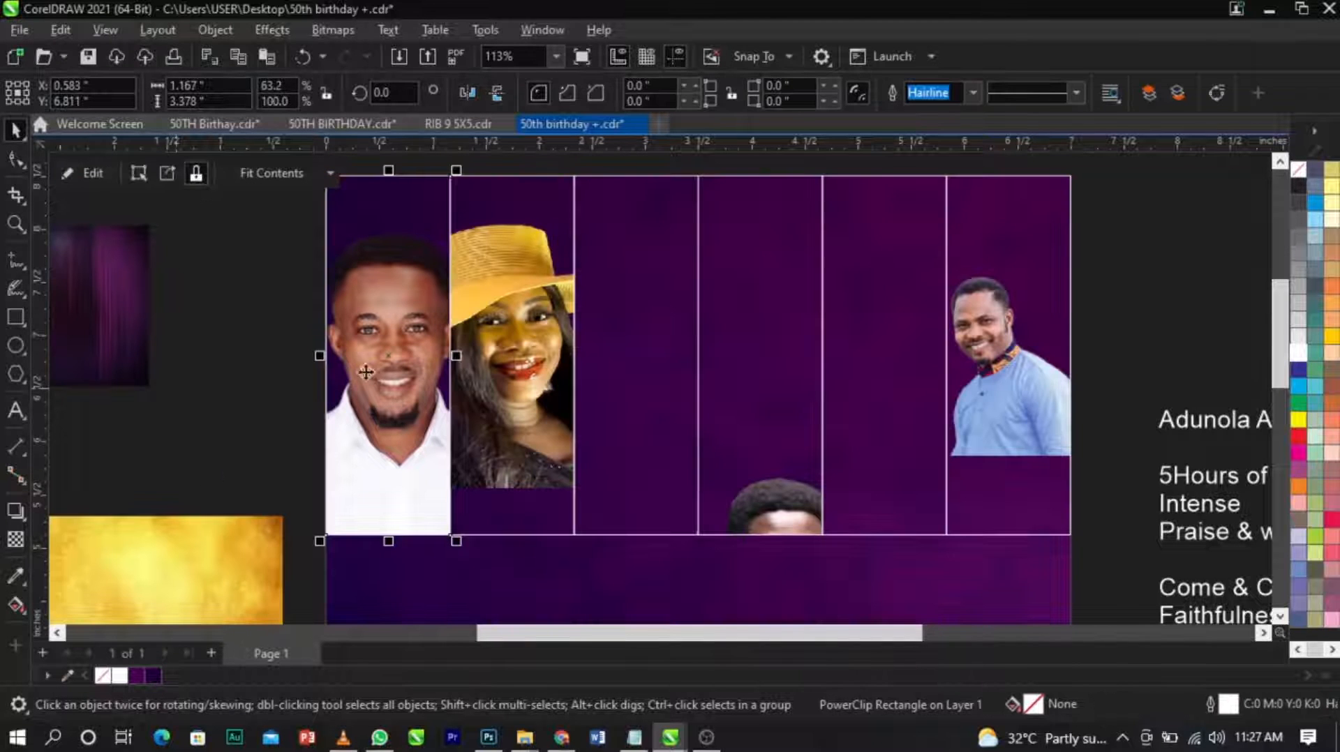
Place a horizontal guideline at the white-shirt man's head height, open the second frame's PowerClip and shift the yellow-hat woman slightly down.
left_click_drag(586, 150, 588, 233)
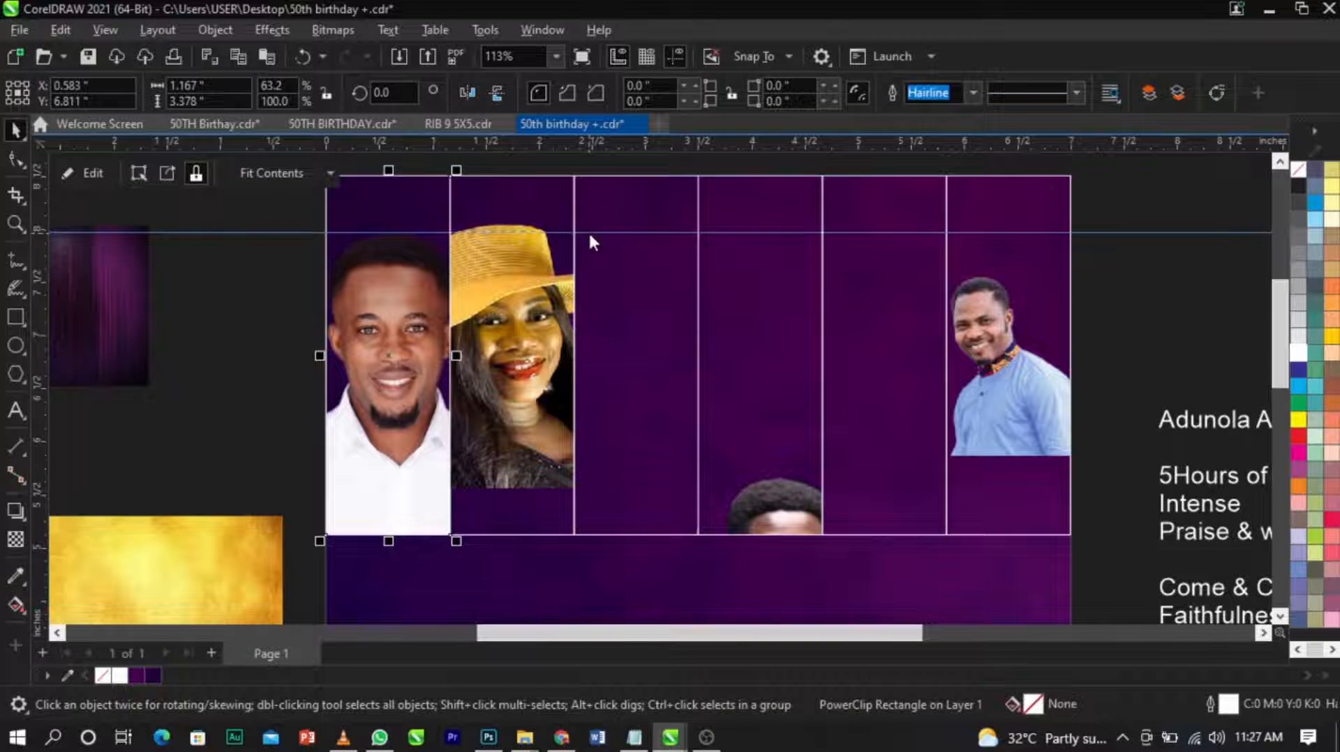
left_click(505, 312)
right_click(504, 312)
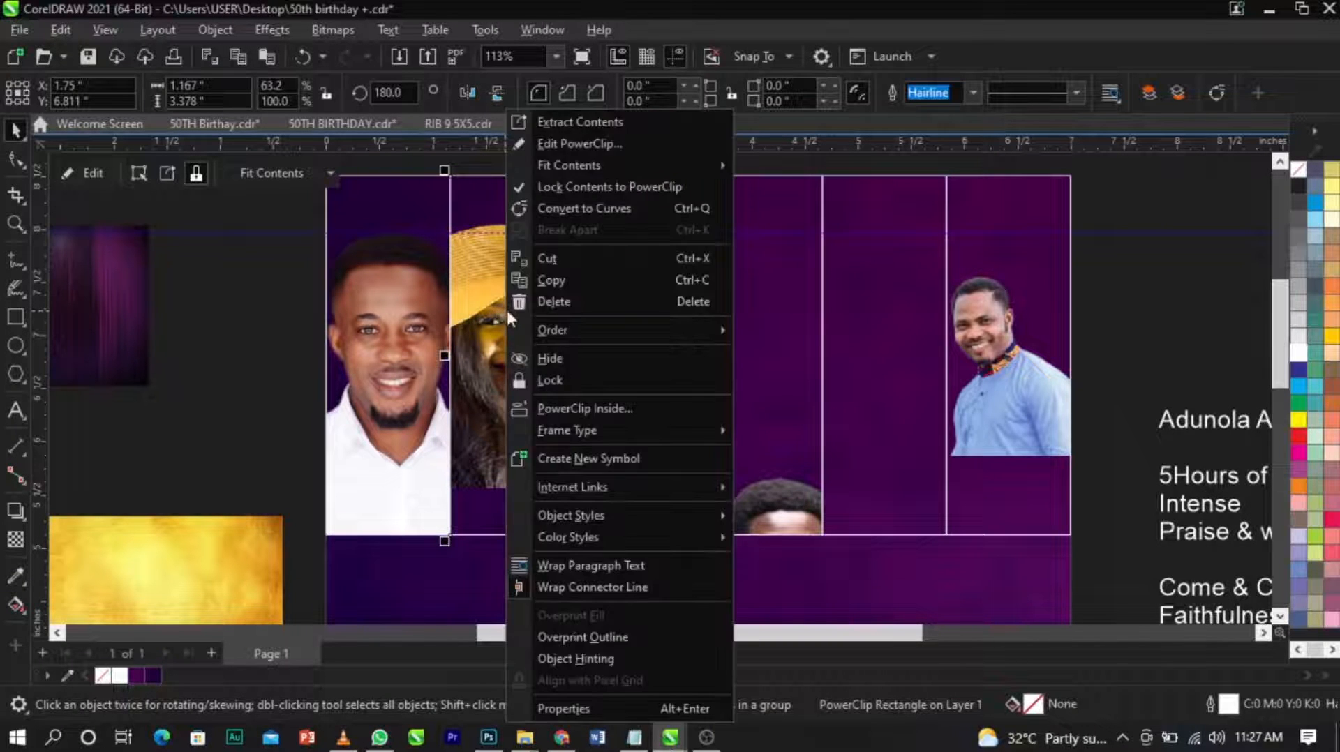
left_click(587, 148)
left_click_drag(517, 287, 521, 305)
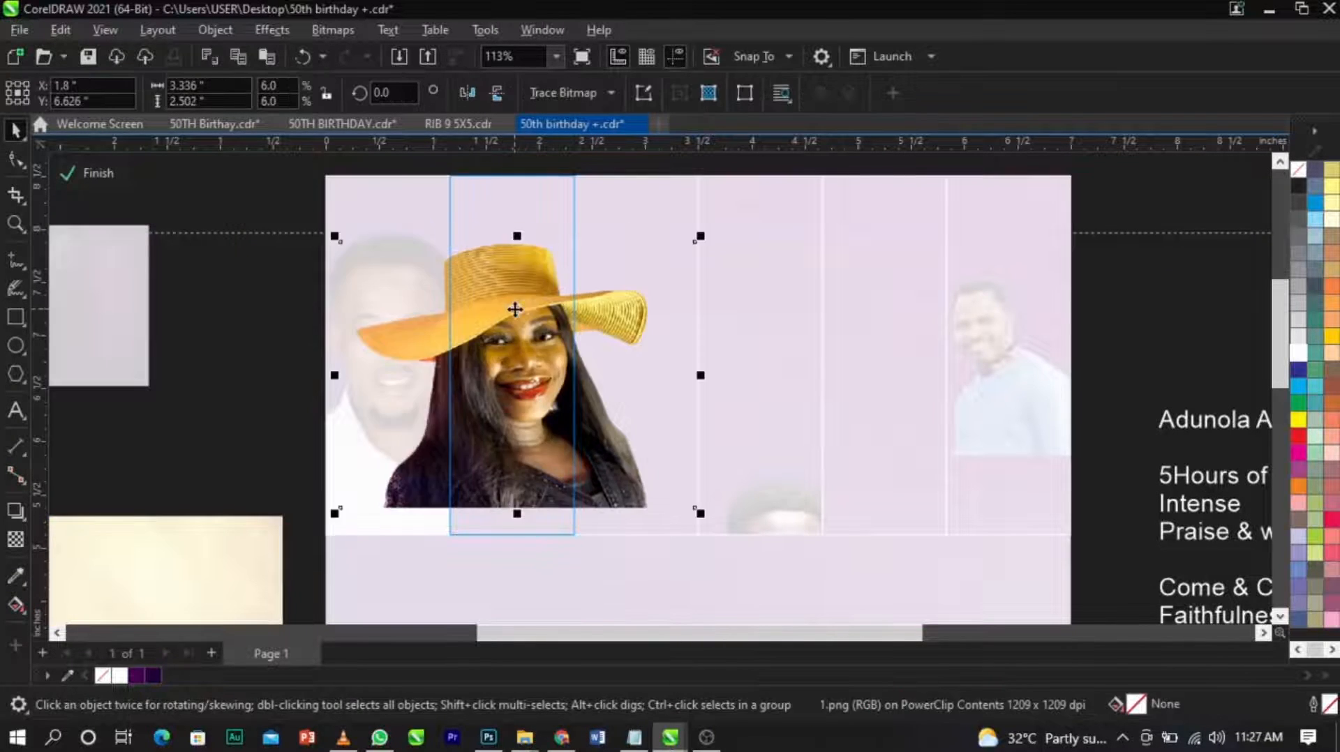
Enlarge the yellow-hat woman to about 3.63 by 2.72 inches, position her face in the second frame, and finish editing.
scroll(607, 248, "up", 1)
left_click_drag(728, 237, 753, 220)
left_click(633, 312)
left_click_drag(634, 312, 640, 312)
scroll(531, 231, "up", 3)
left_click_drag(511, 253, 528, 255)
scroll(529, 256, "down", 4)
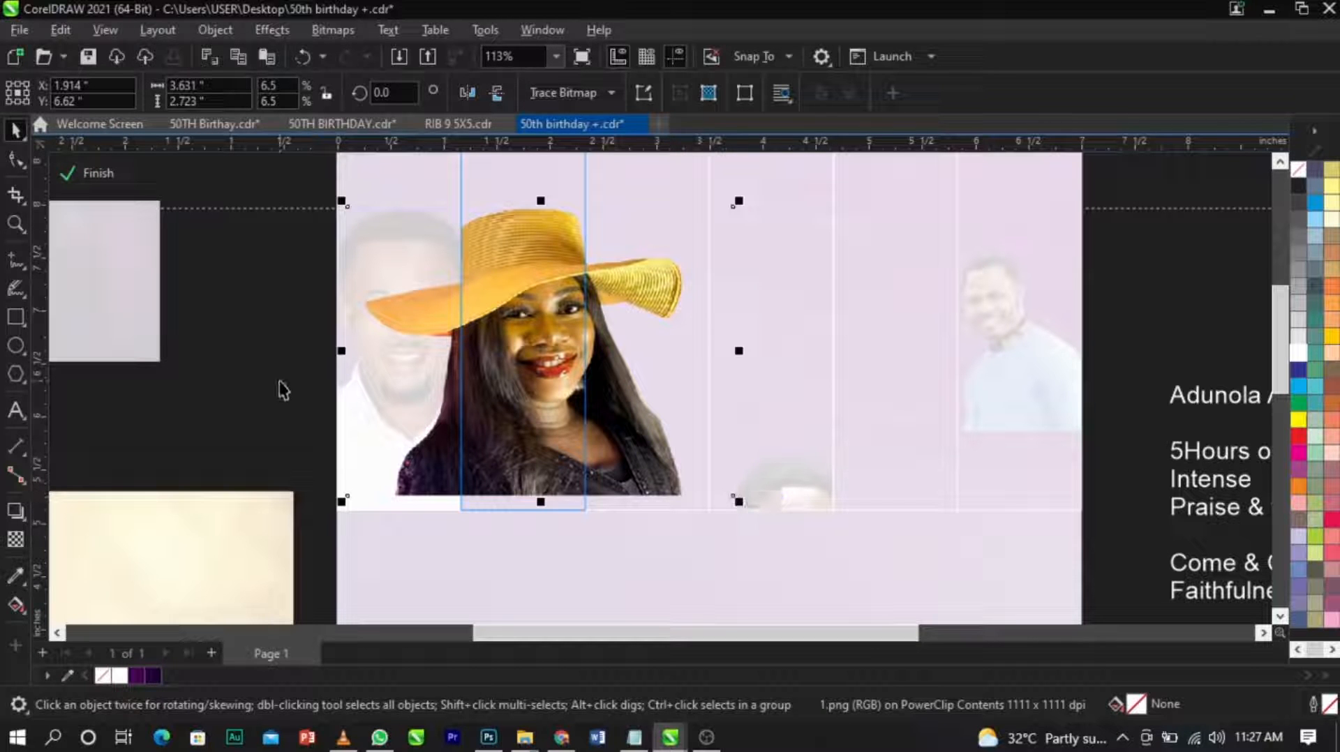
left_click(114, 171)
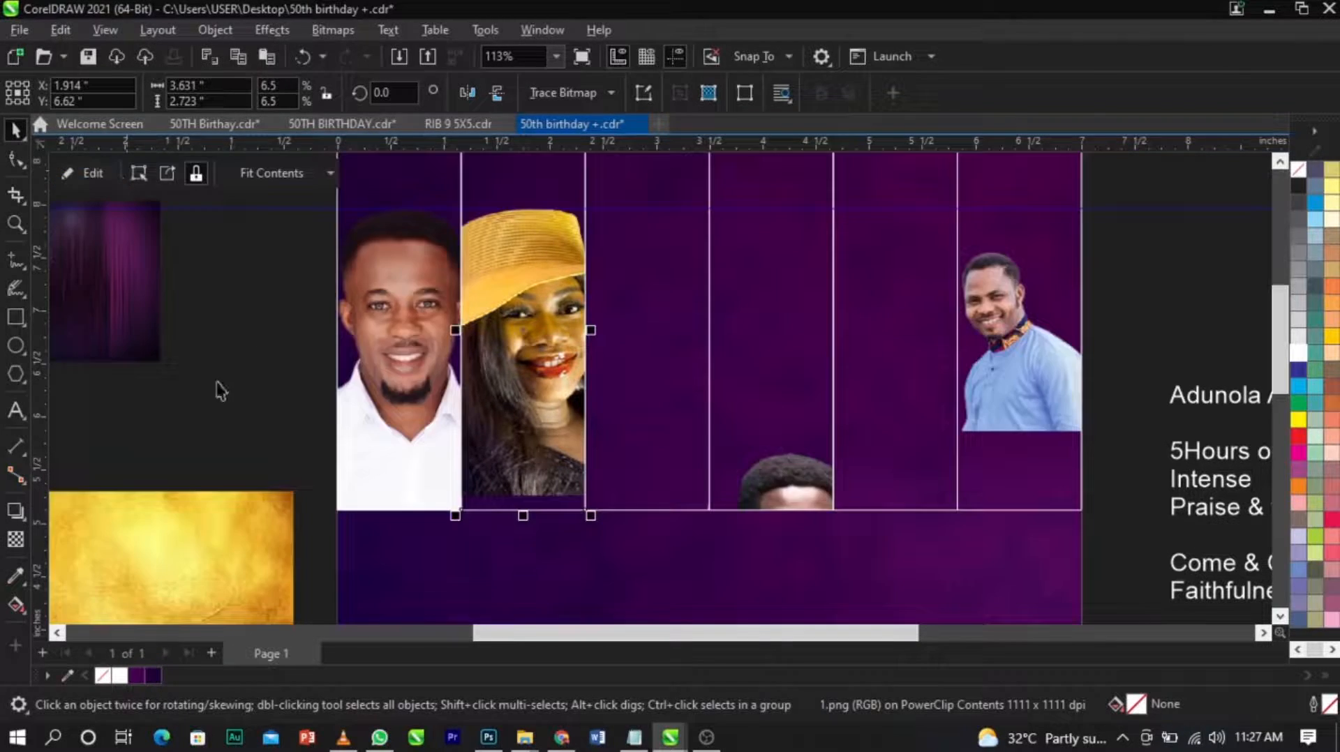
scroll(529, 479, "up", 2)
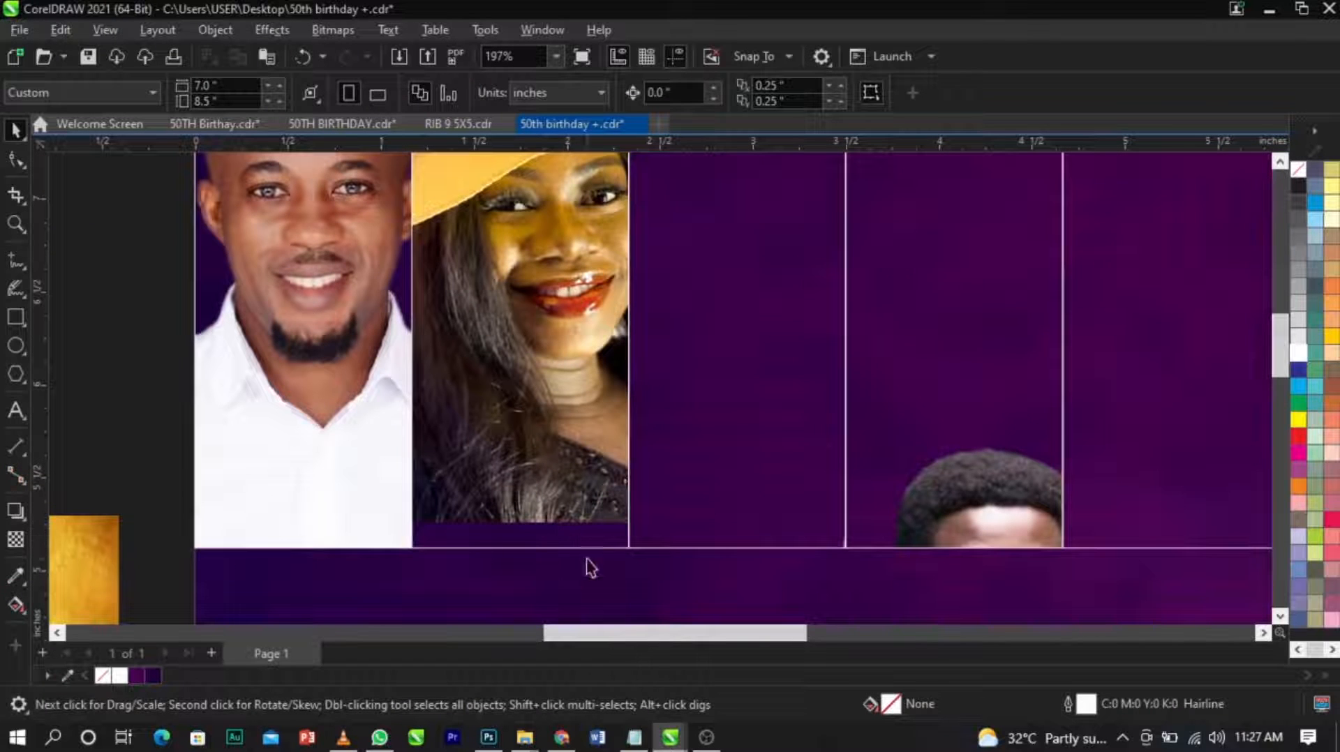
scroll(532, 552, "down", 2)
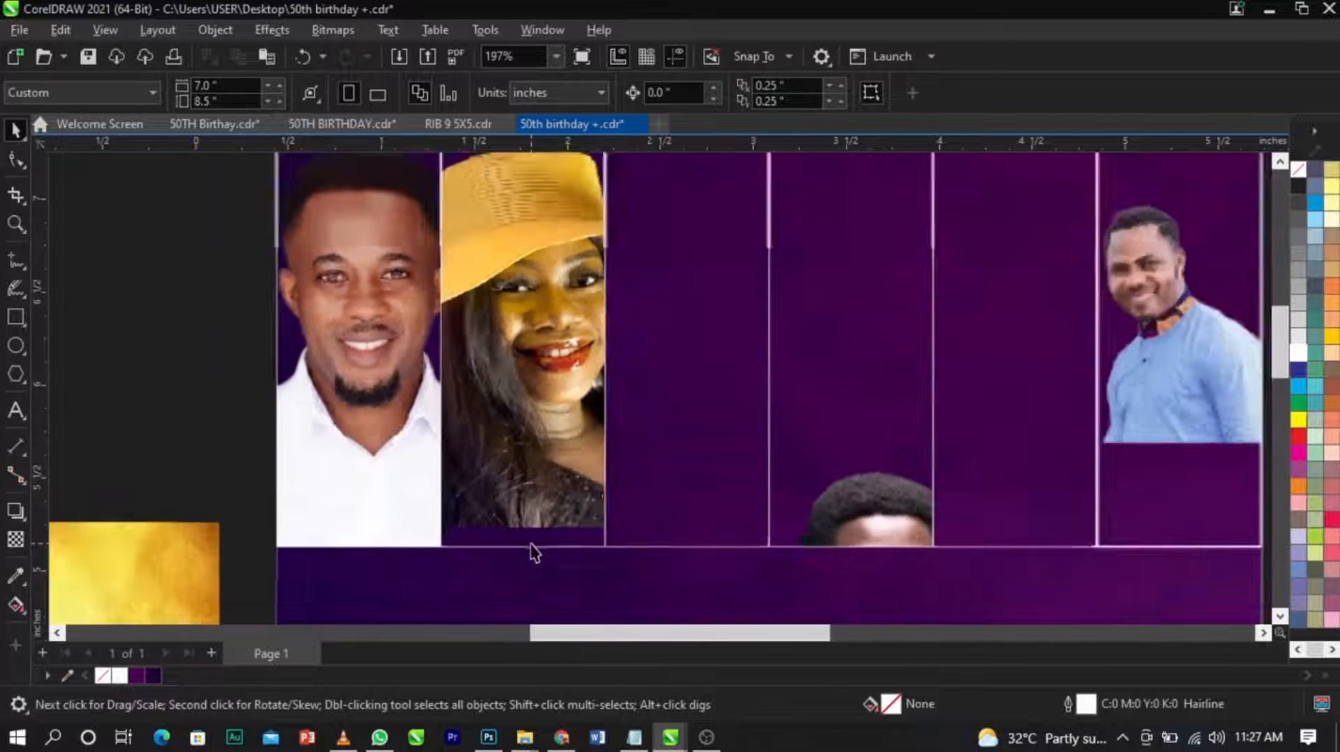
Open the third frame's PowerClip, move the striped-tie man up into the frame and enlarge him to about 2.83 by 4.26 inches.
left_click(670, 392)
right_click(670, 392)
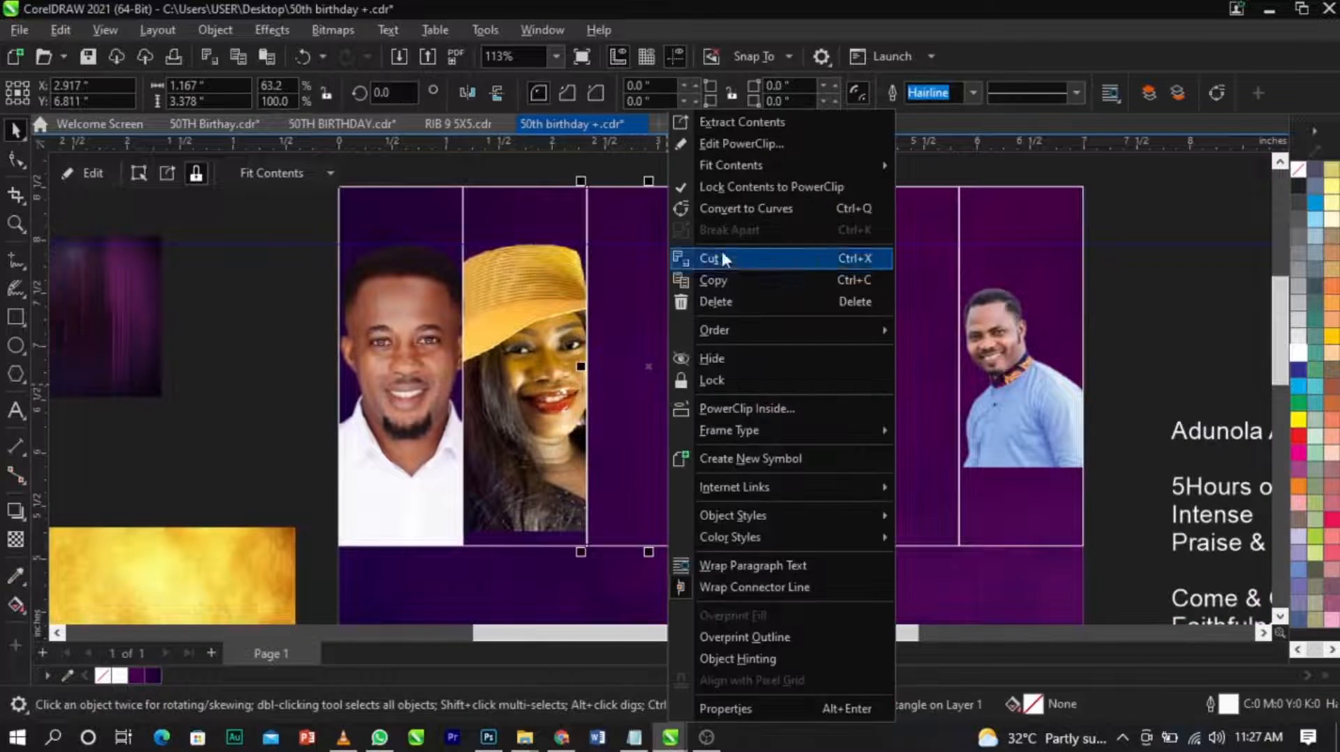
left_click(731, 149)
left_click_drag(734, 466, 671, 356)
left_click_drag(731, 295, 856, 205)
Align the striped-tie man's head with the guideline, centre him in the third frame, and finish editing.
scroll(718, 249, "up", 2)
left_click_drag(680, 332, 670, 254)
scroll(666, 236, "up", 2)
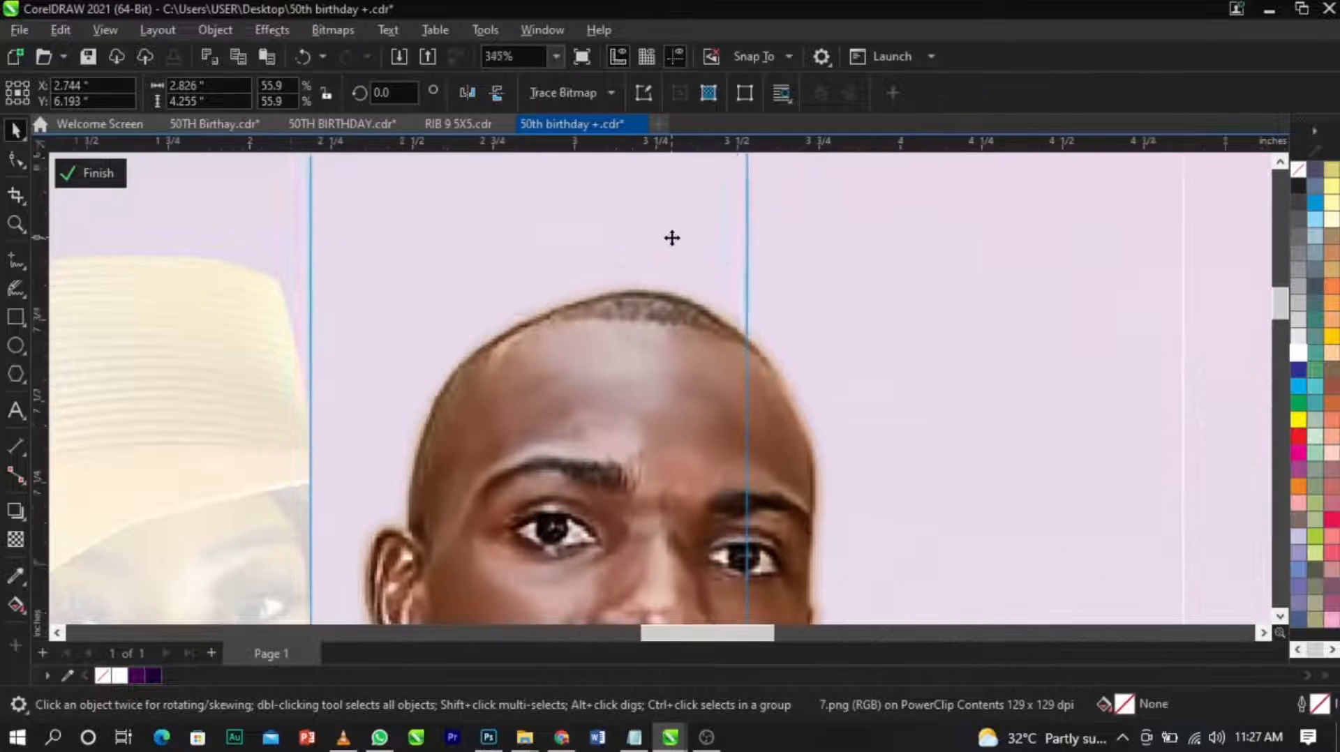
scroll(627, 234, "down", 2)
mouse_move(648, 352)
left_mouse_down()
mouse_move(633, 335)
mouse_move(622, 351)
left_mouse_up()
scroll(622, 350, "down", 2)
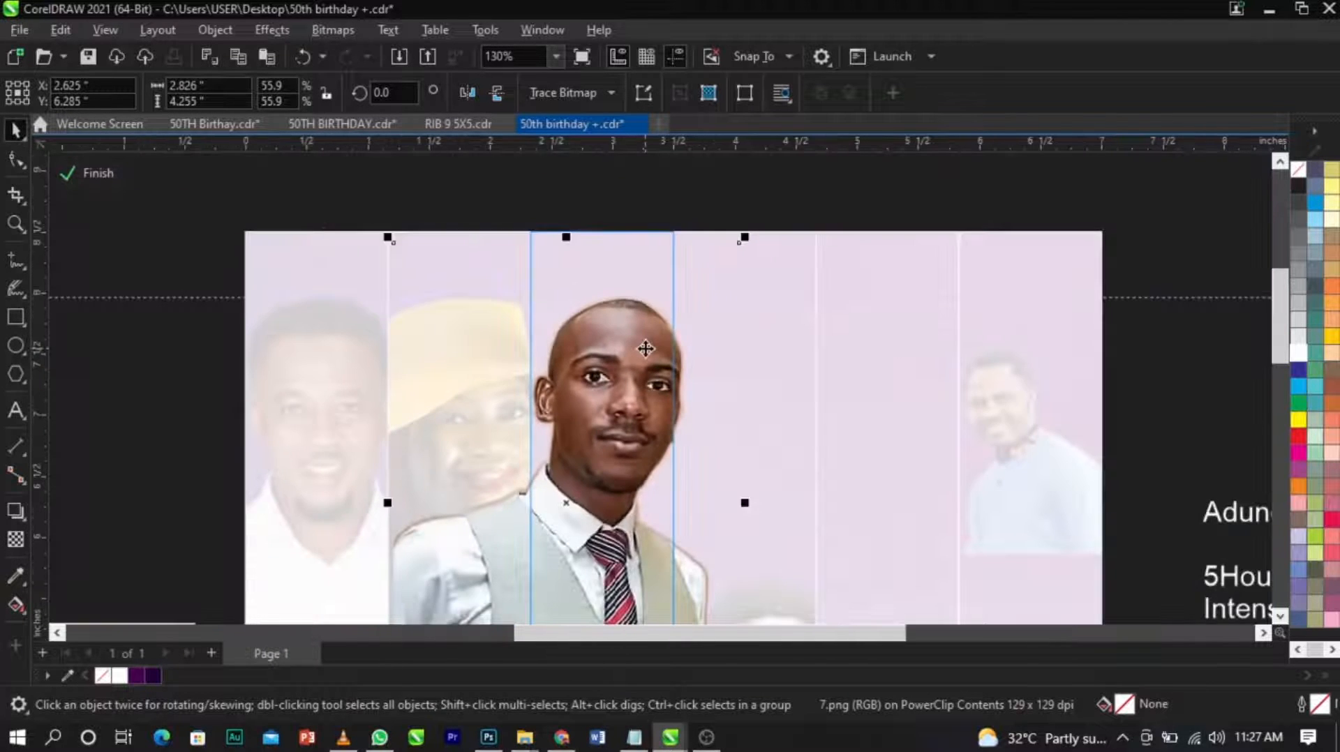
scroll(646, 348, "down", 1)
left_click(1014, 357, "ctrl")
left_click(1014, 361)
Open the fourth frame's PowerClip and move the gold-tie man's portrait up into the frame.
key("z")
left_click_drag(347, 247, 989, 553)
key("space")
left_click(728, 557, "ctrl")
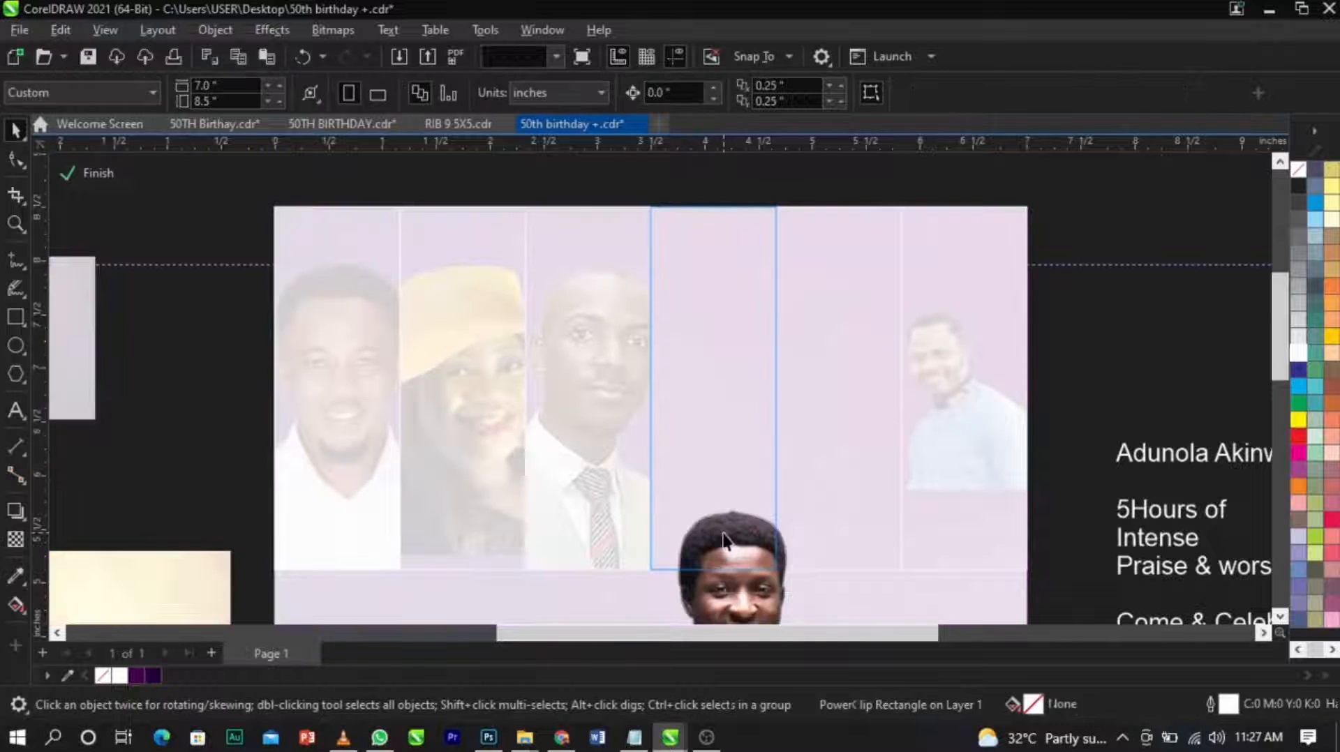
left_click(730, 557)
left_click_drag(730, 557, 705, 317)
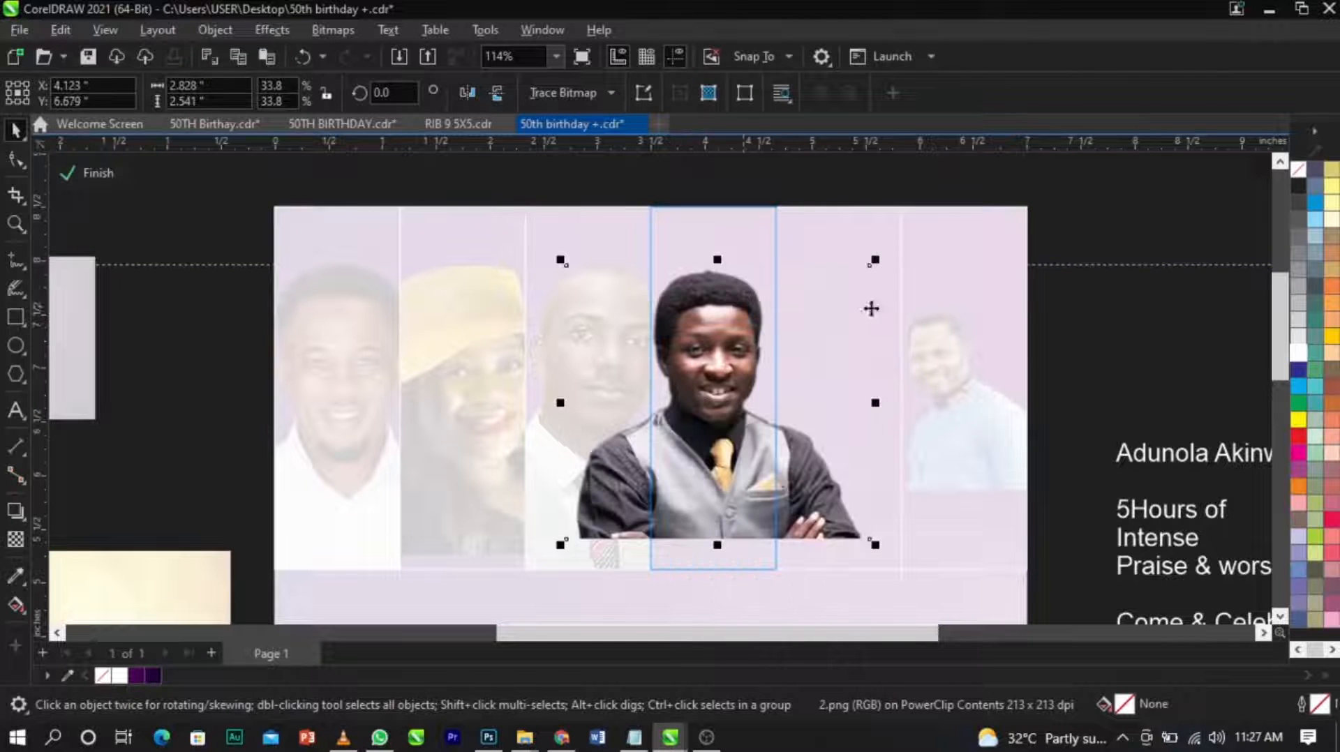
Enlarge the gold-tie man to about 3.69 by 3.32 inches, align his head with the guideline, and finish editing.
left_click_drag(879, 258, 946, 200)
left_click_drag(838, 260, 845, 295)
mouse_move(950, 238)
left_mouse_down()
mouse_move(972, 262)
mouse_move(955, 255)
left_mouse_up()
scroll(706, 316, "up", 2)
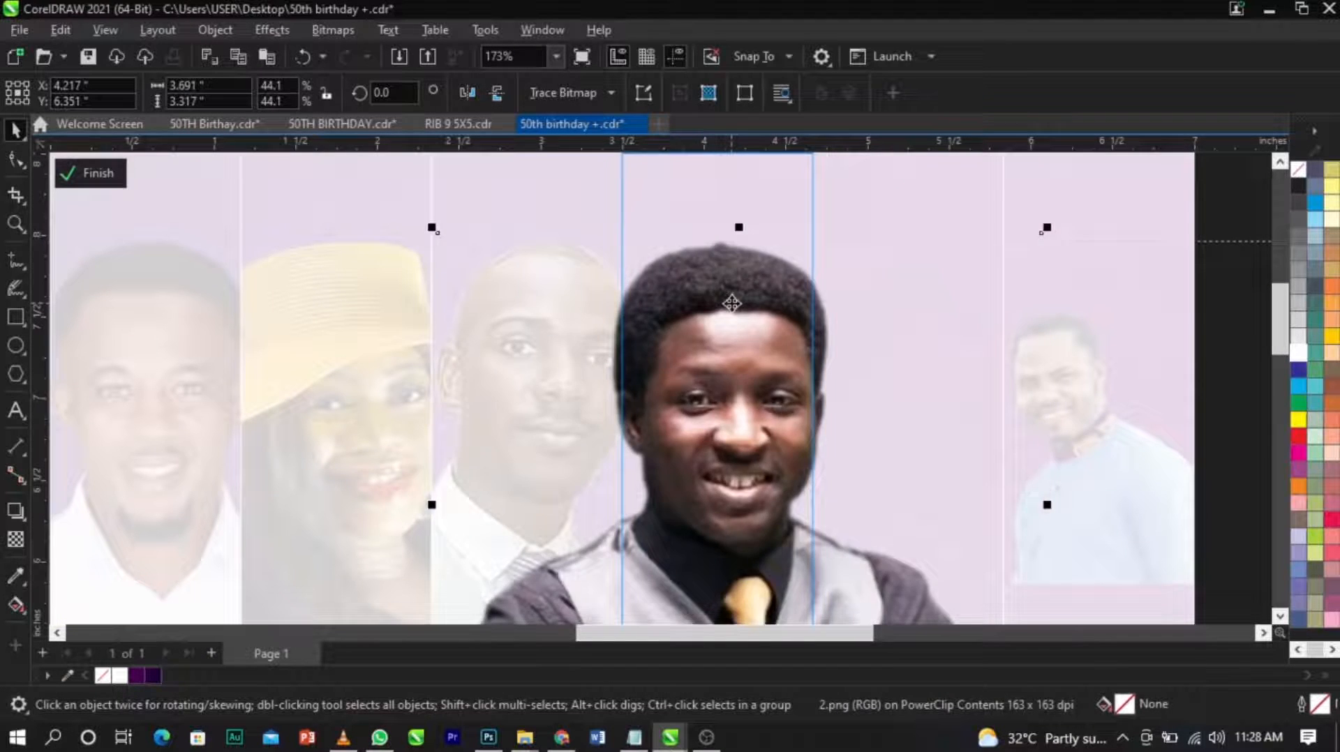
scroll(684, 288, "down", 2)
left_click(1082, 349, "ctrl")
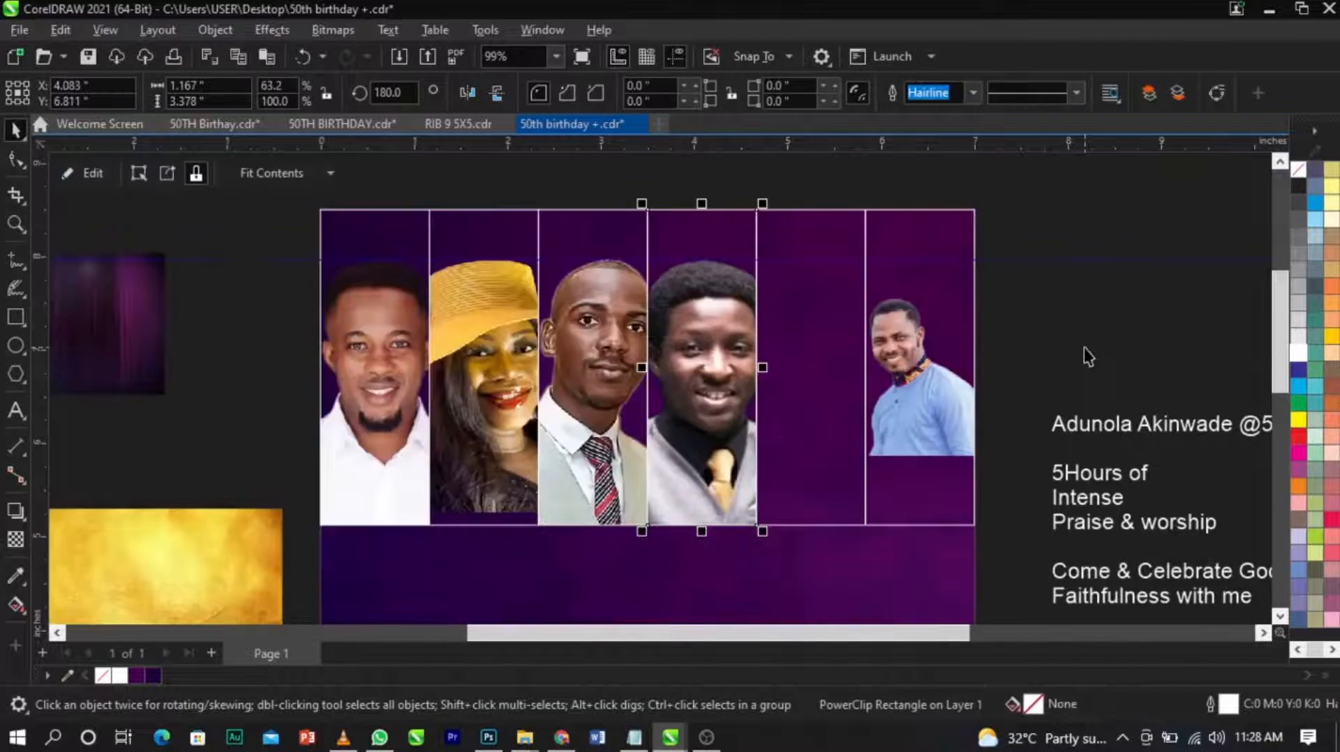
Open the fifth frame's PowerClip, move the white-blouse woman's portrait up into the frame, and save the document.
left_click(811, 340)
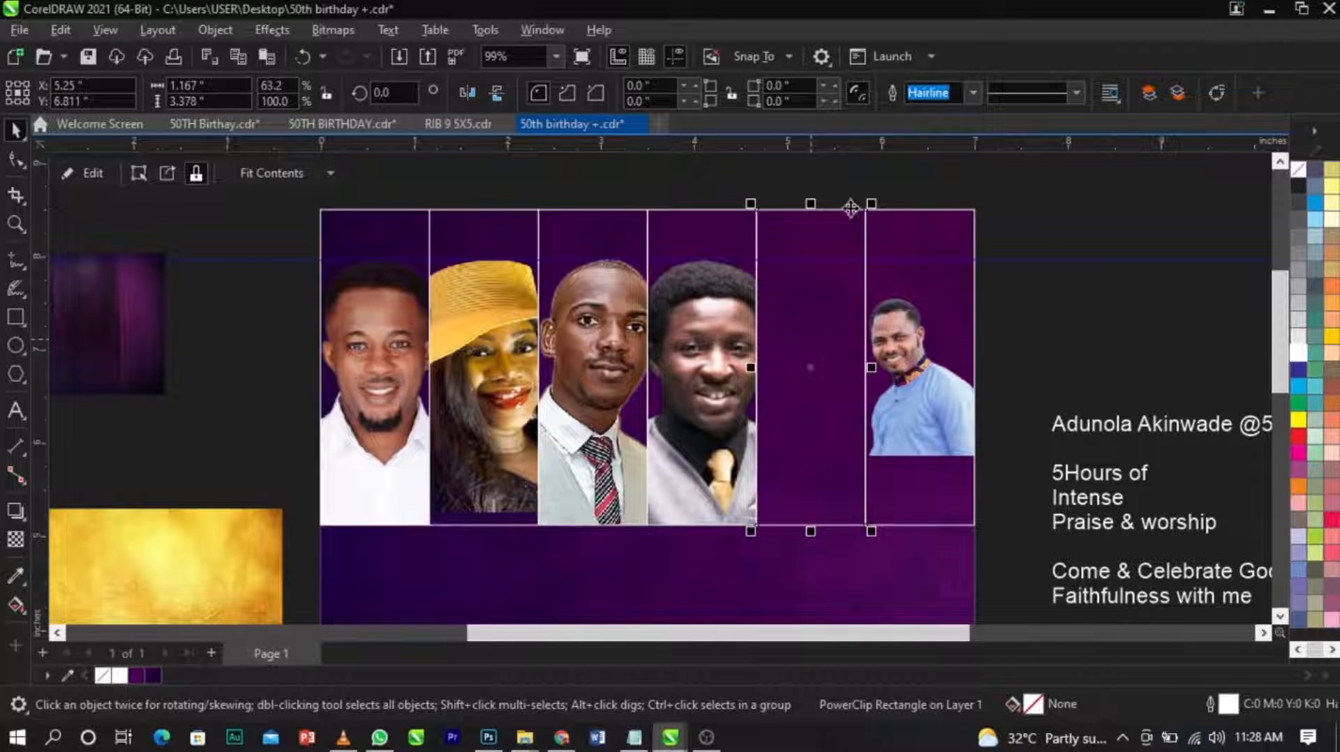
right_click(846, 255)
left_click(867, 145)
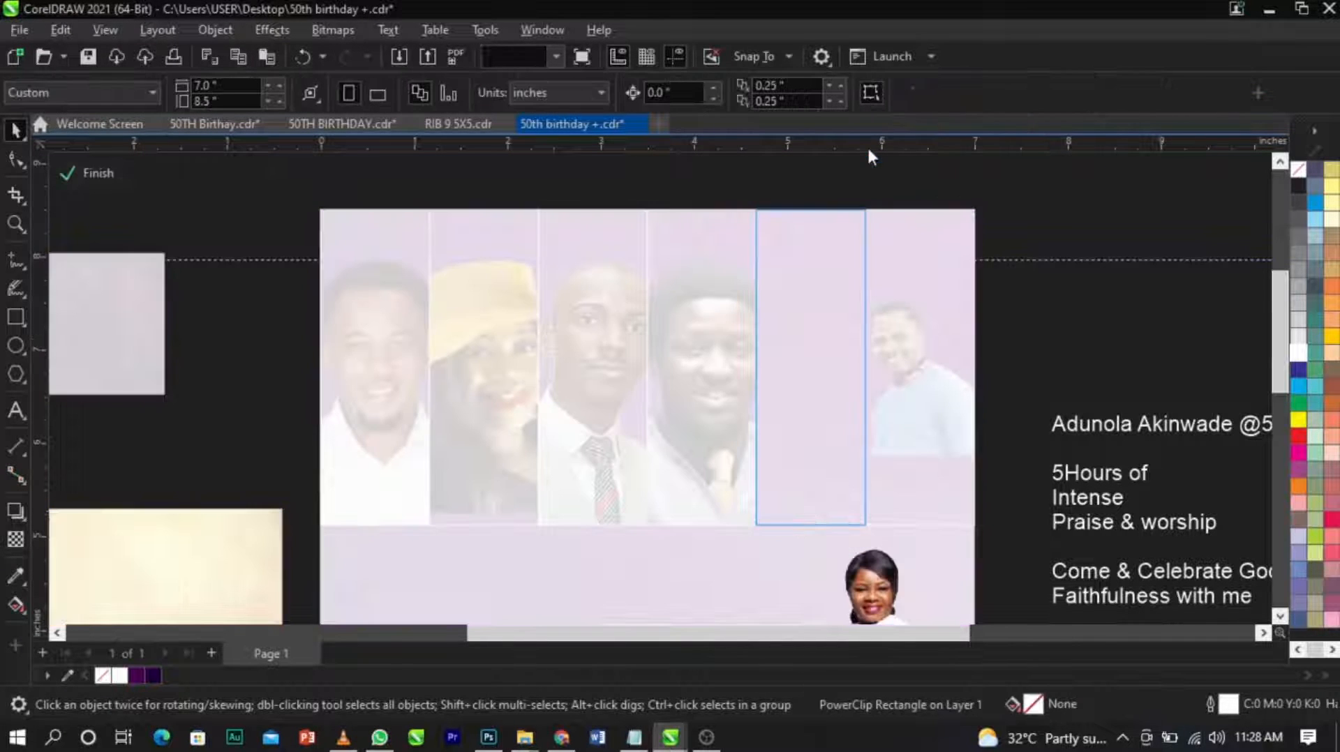
left_click_drag(915, 584, 857, 371)
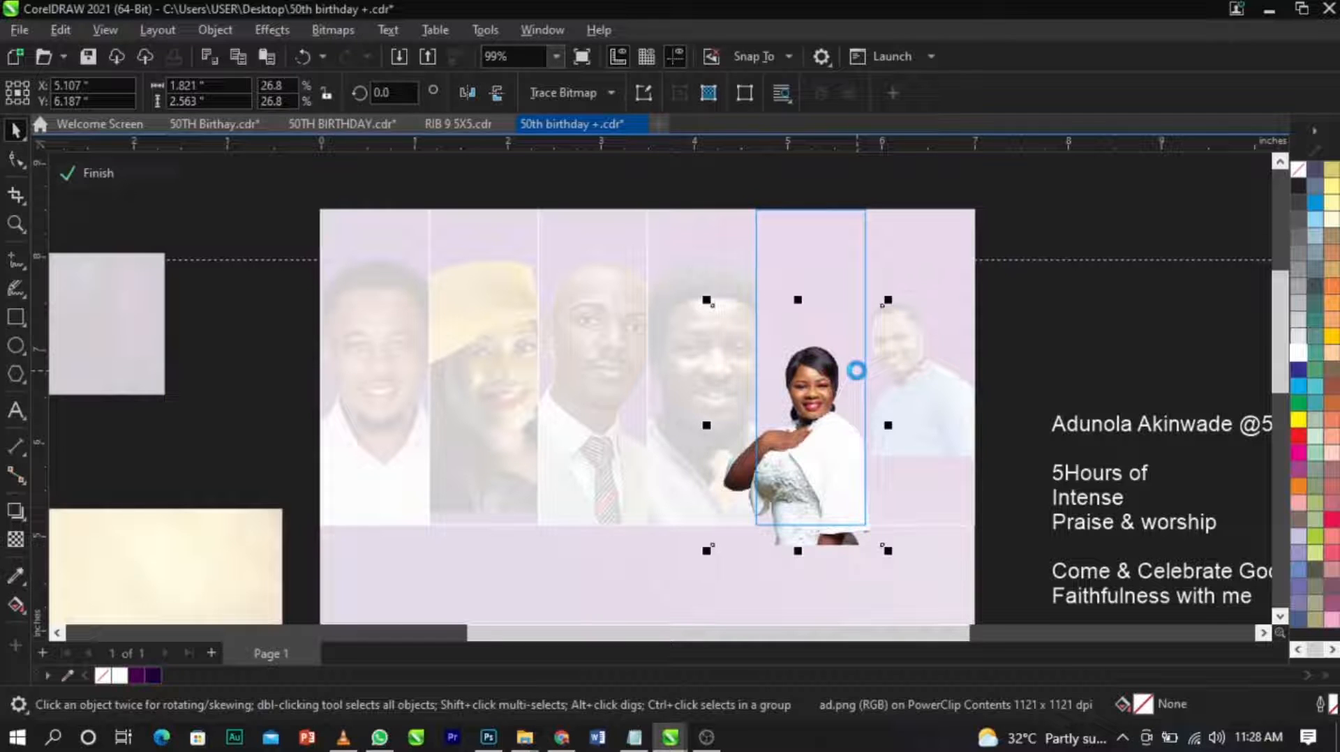
key("ctrl+s")
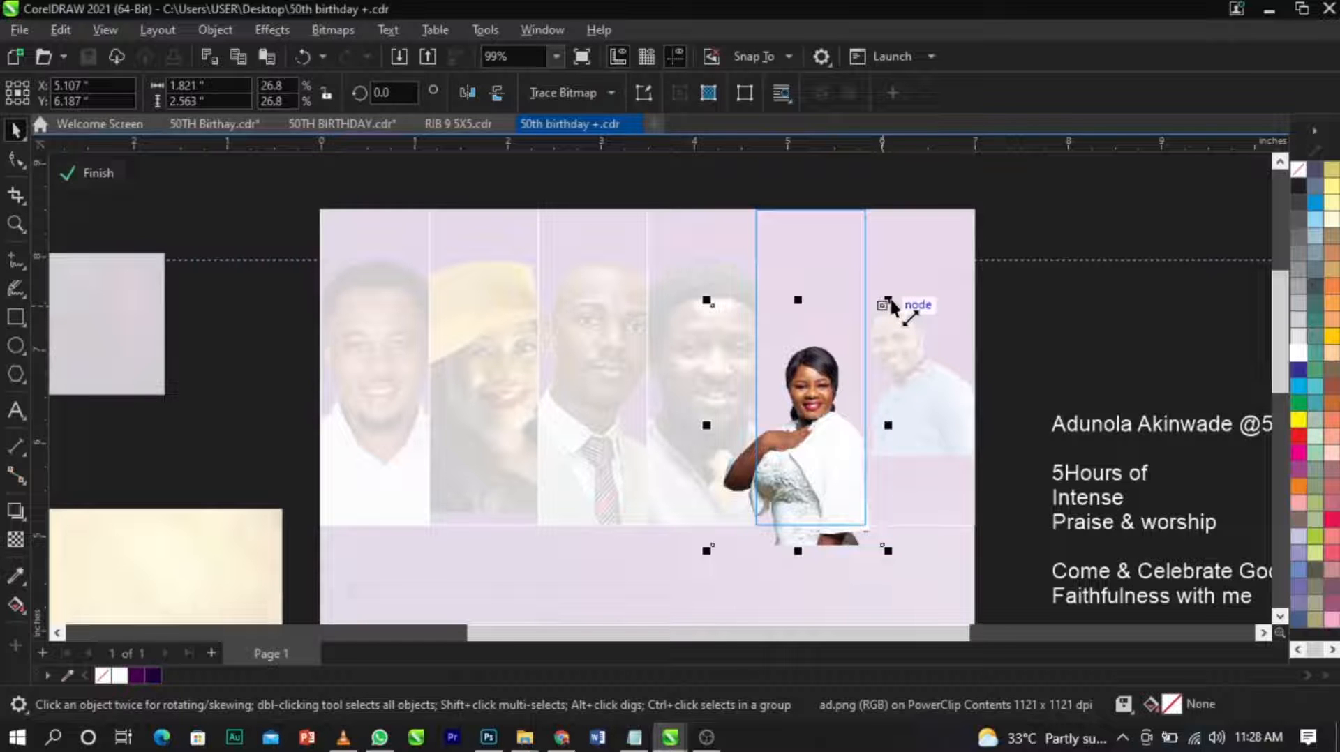
Enlarge the white-blouse woman to fill the fifth frame, align her head with the guideline, and finish editing.
left_click_drag(891, 299, 963, 196)
left_click_drag(828, 341, 792, 316)
left_click_drag(940, 184, 984, 147)
left_click_drag(826, 344, 828, 399)
left_click(827, 387)
left_click(1105, 423)
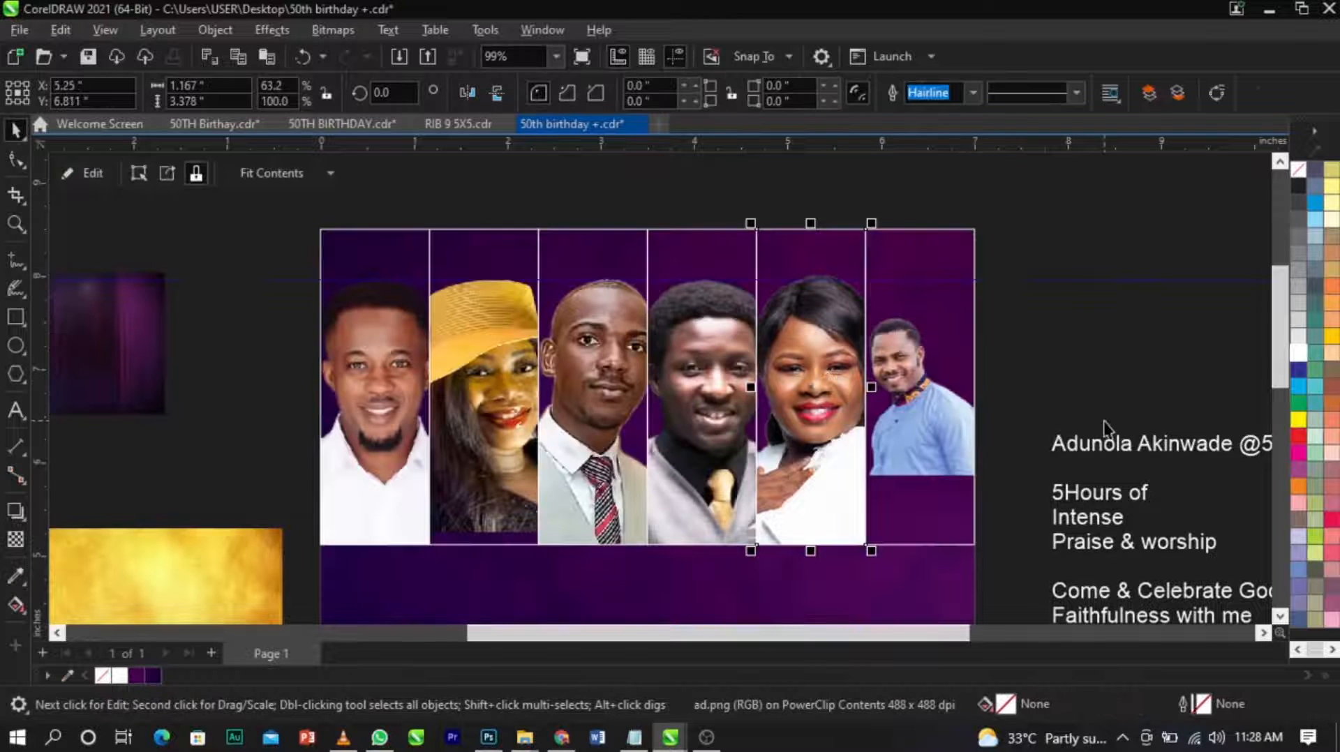
Open the sixth frame's PowerClip and enlarge the blue-shirt man's portrait to about 3.33 by 3.97 inches.
right_click(910, 390)
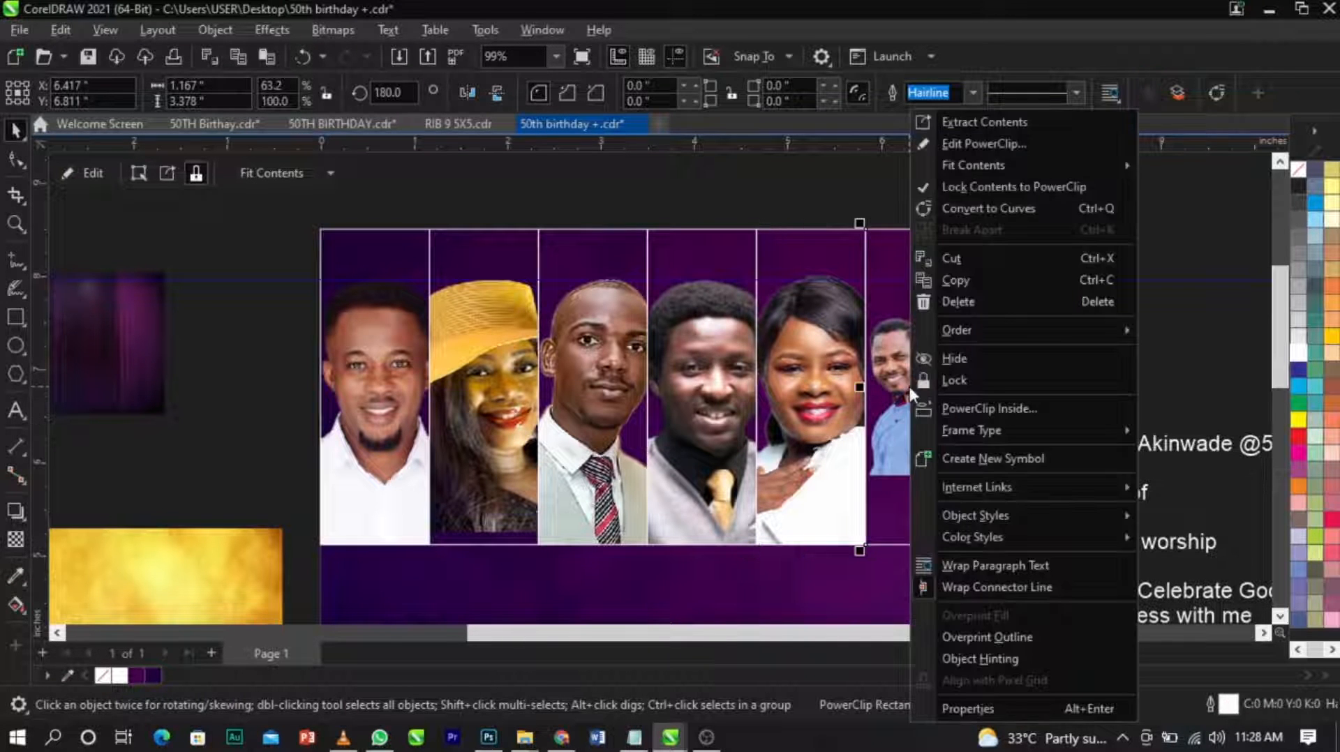
left_click(973, 144)
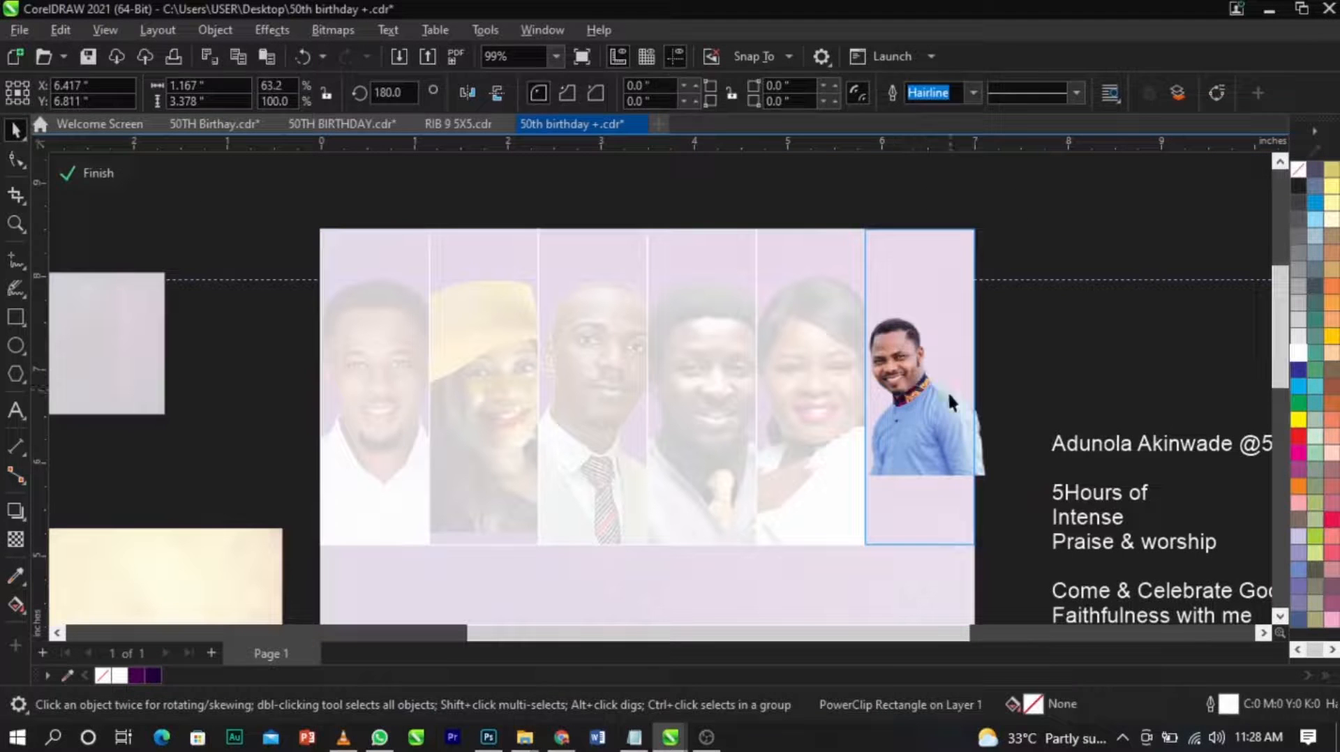
left_click(952, 376)
left_click_drag(1005, 296, 1125, 204)
left_click(977, 395)
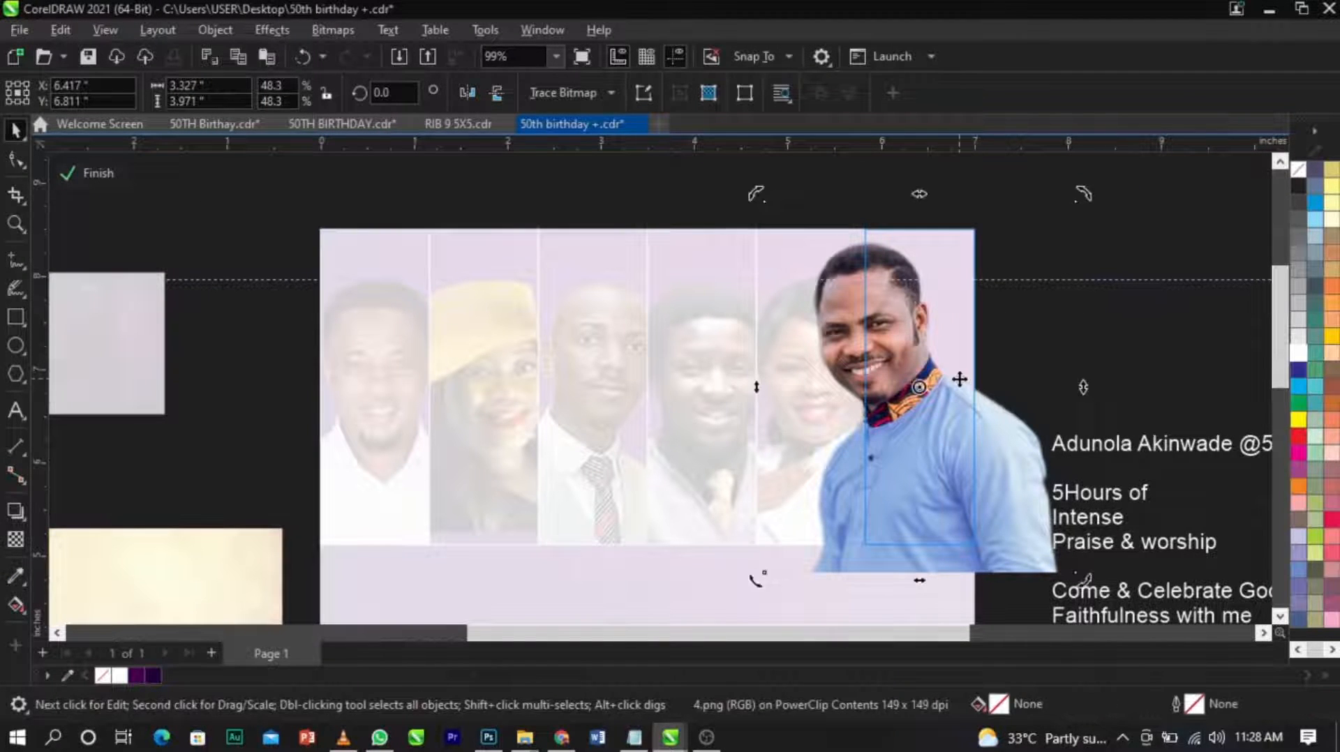
Rotate the blue-shirt man's portrait clockwise to an angle of about 346.3 degrees.
left_click(1123, 359)
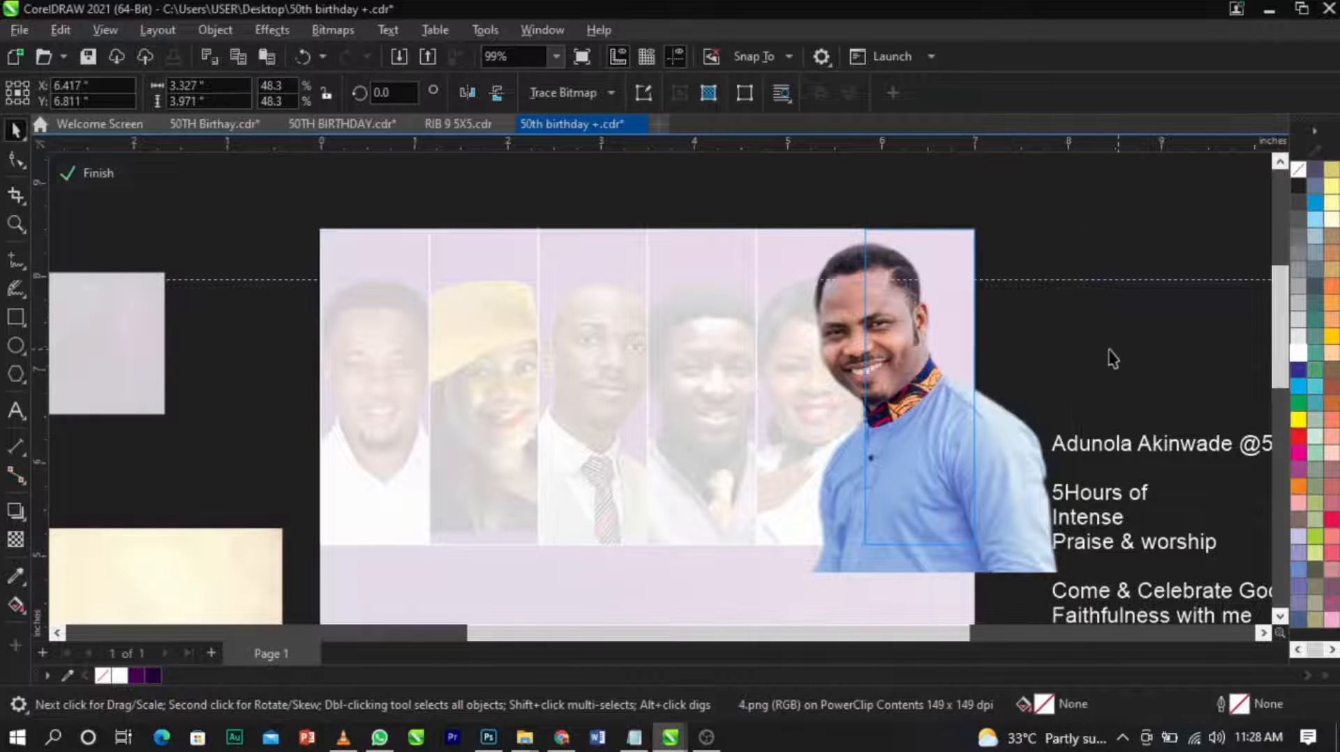
left_click(970, 370)
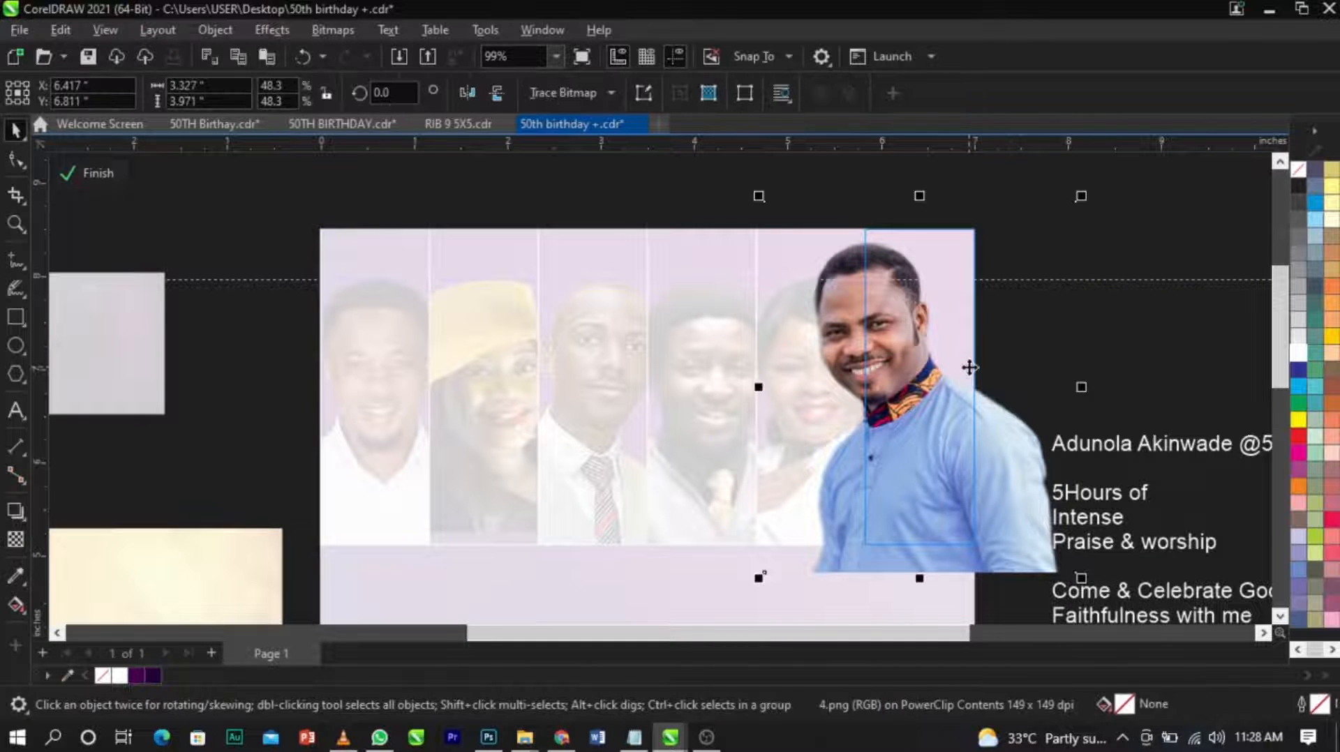
left_click(970, 368)
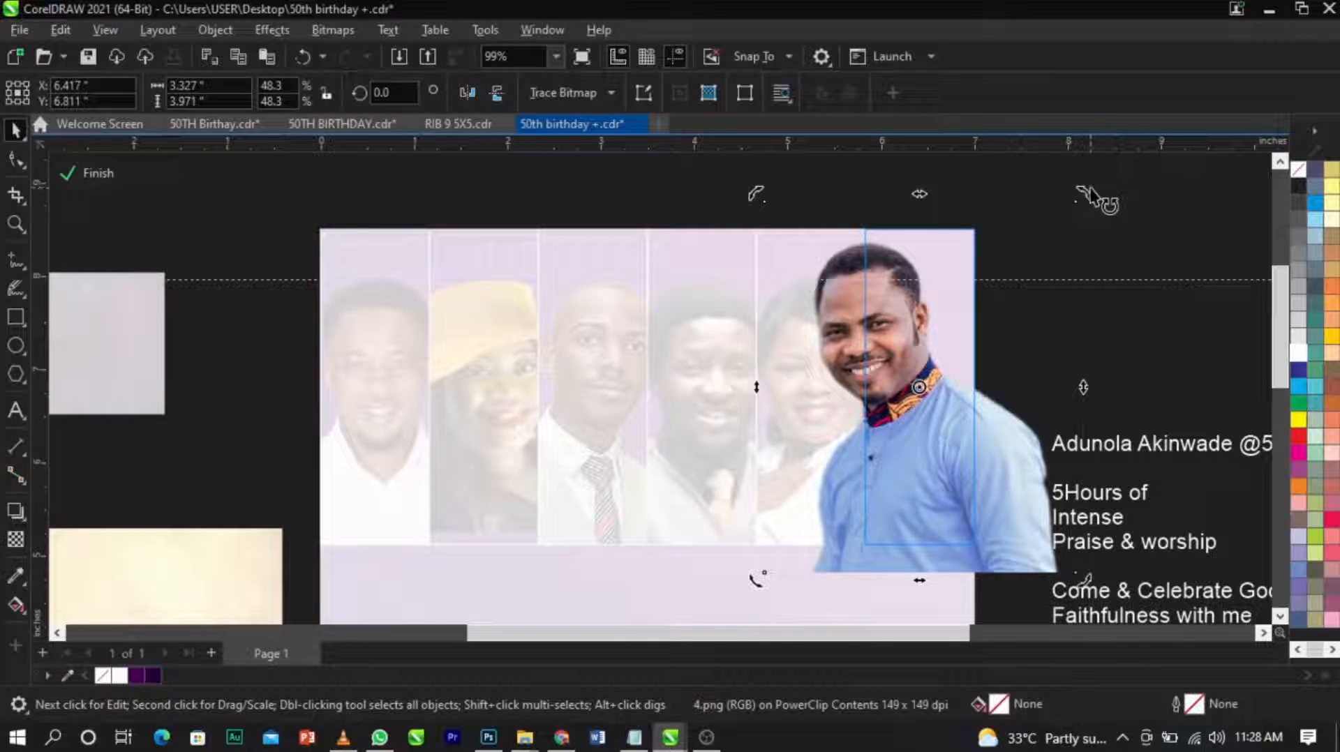
left_click_drag(1094, 199, 1108, 226)
left_click(954, 263)
left_click(954, 263)
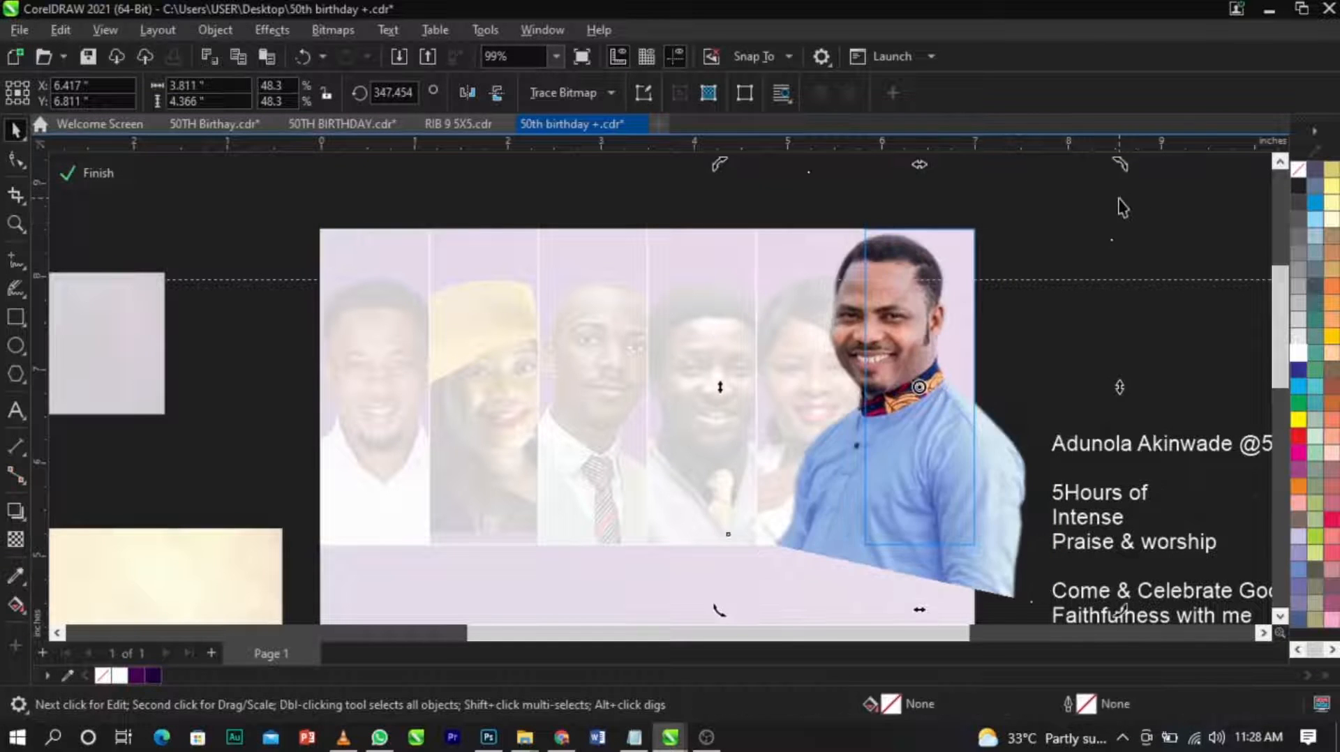
left_click_drag(1118, 198, 1121, 174)
Centre the blue-shirt man's face in the sixth frame, enlarge the portrait to about 4.42 by 4.92 inches, and finish editing.
left_click_drag(973, 341, 1004, 392)
mouse_move(1151, 210)
left_mouse_down()
mouse_move(1183, 203)
mouse_move(1162, 197)
left_mouse_up()
left_click_drag(1015, 346, 1019, 350)
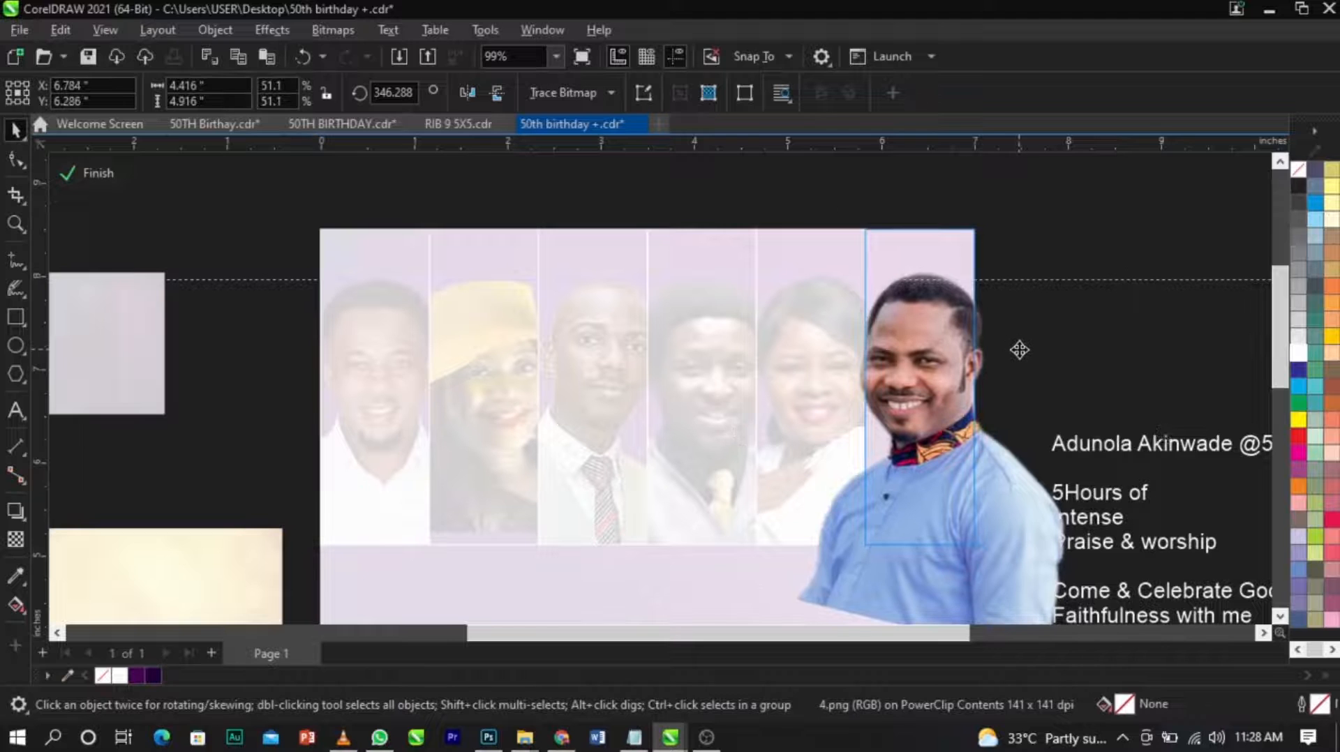
left_click(1018, 350)
left_click(1238, 346, "ctrl")
left_click(1239, 347)
Select all six portrait frames and group them.
scroll(837, 300, "down", 2)
key("z")
left_click_drag(407, 203, 968, 516)
key("space")
left_click(910, 420)
left_click_drag(1069, 202, 394, 532)
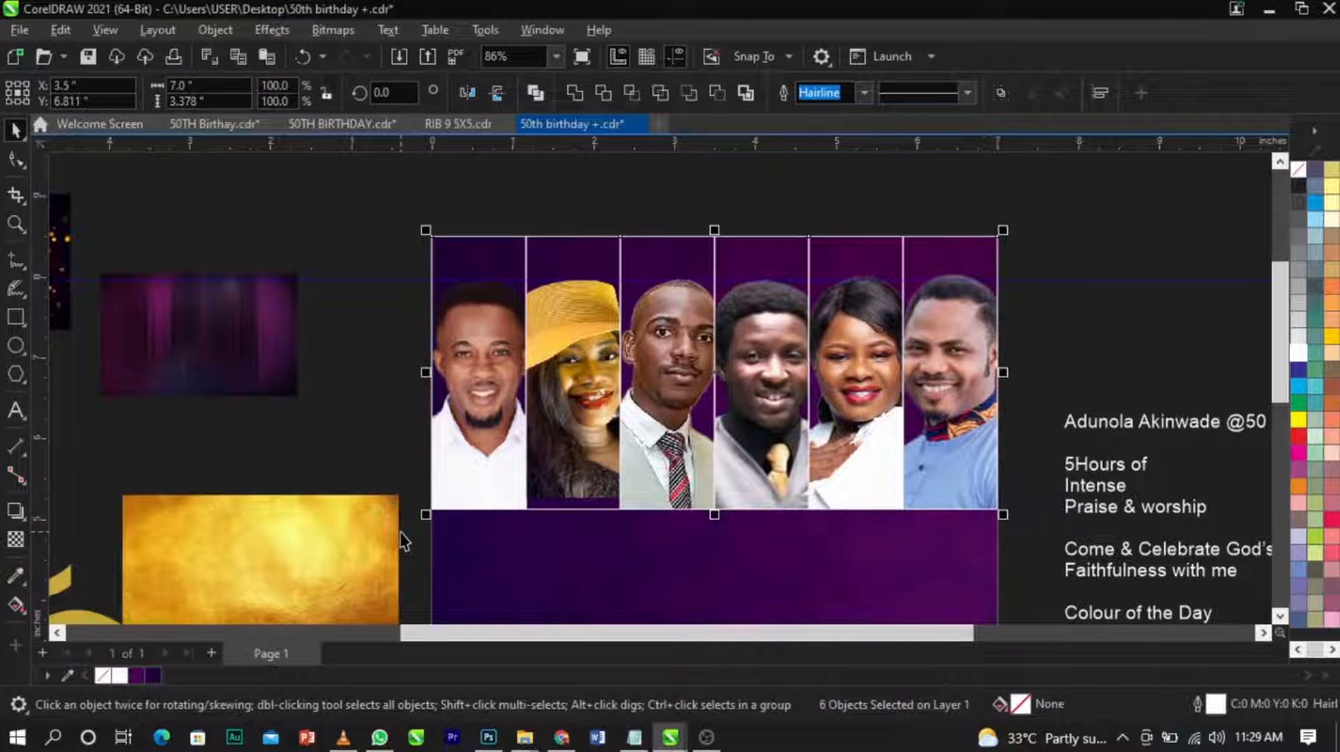
key("ctrl+g")
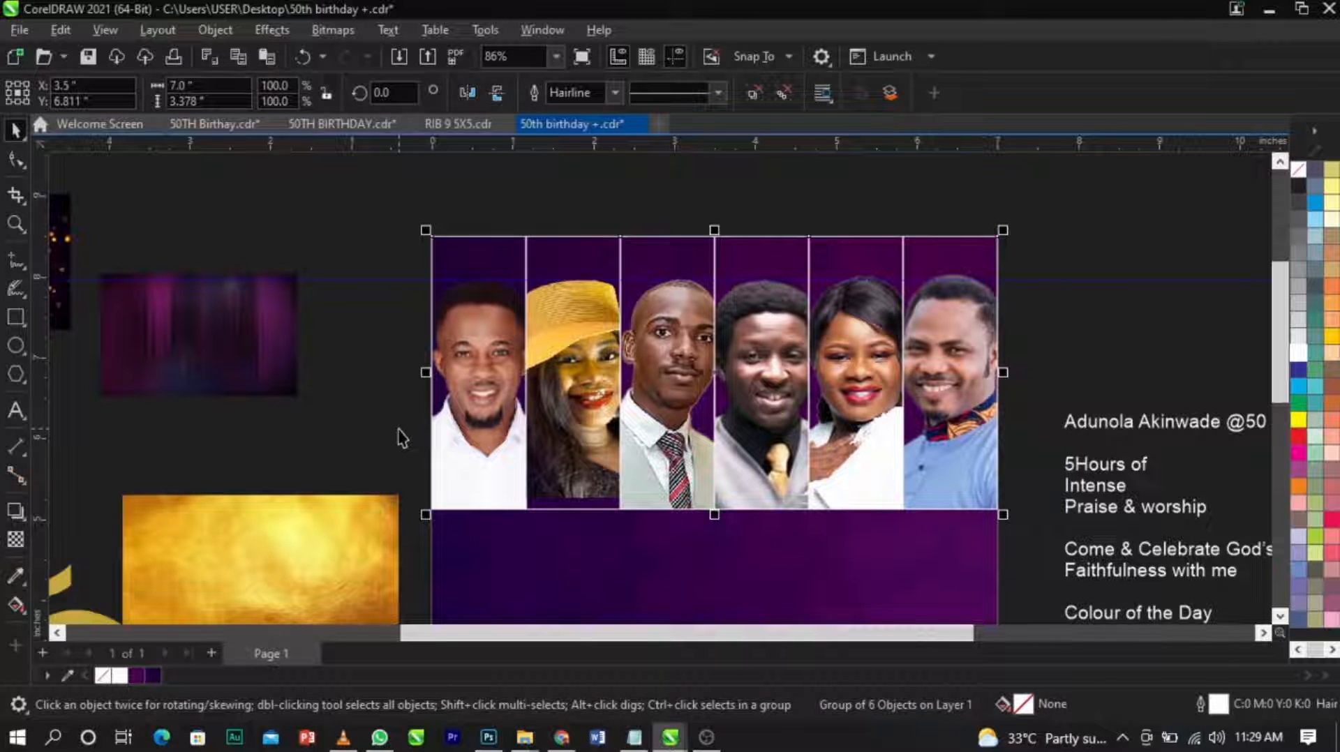
key("ctrl+z")
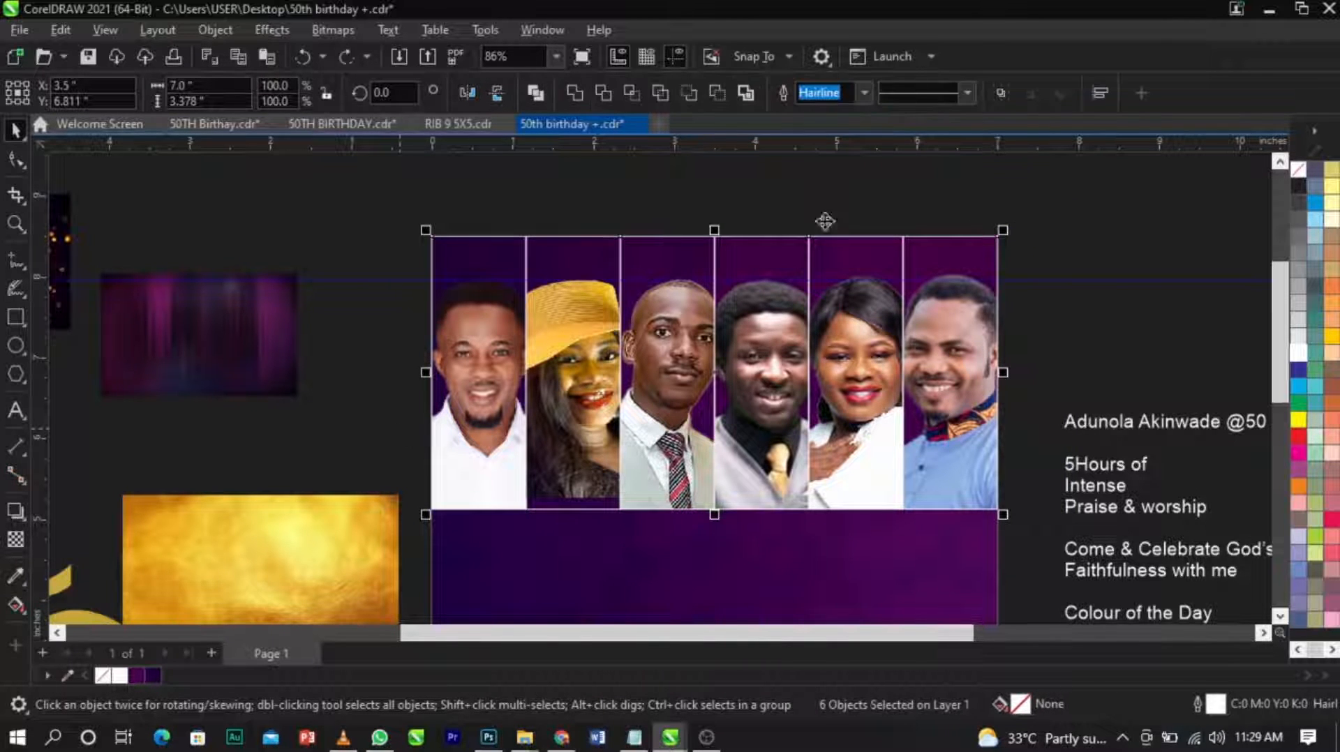
left_click(1000, 93)
left_click_drag(956, 412, 993, 386)
key("ctrl+z")
key("ctrl+z")
Enlarge the purple curtain wallpaper beside the page to about 5.16 by 3.22 inches.
left_click(1071, 389)
left_click(258, 344)
left_click_drag(303, 269, 412, 211)
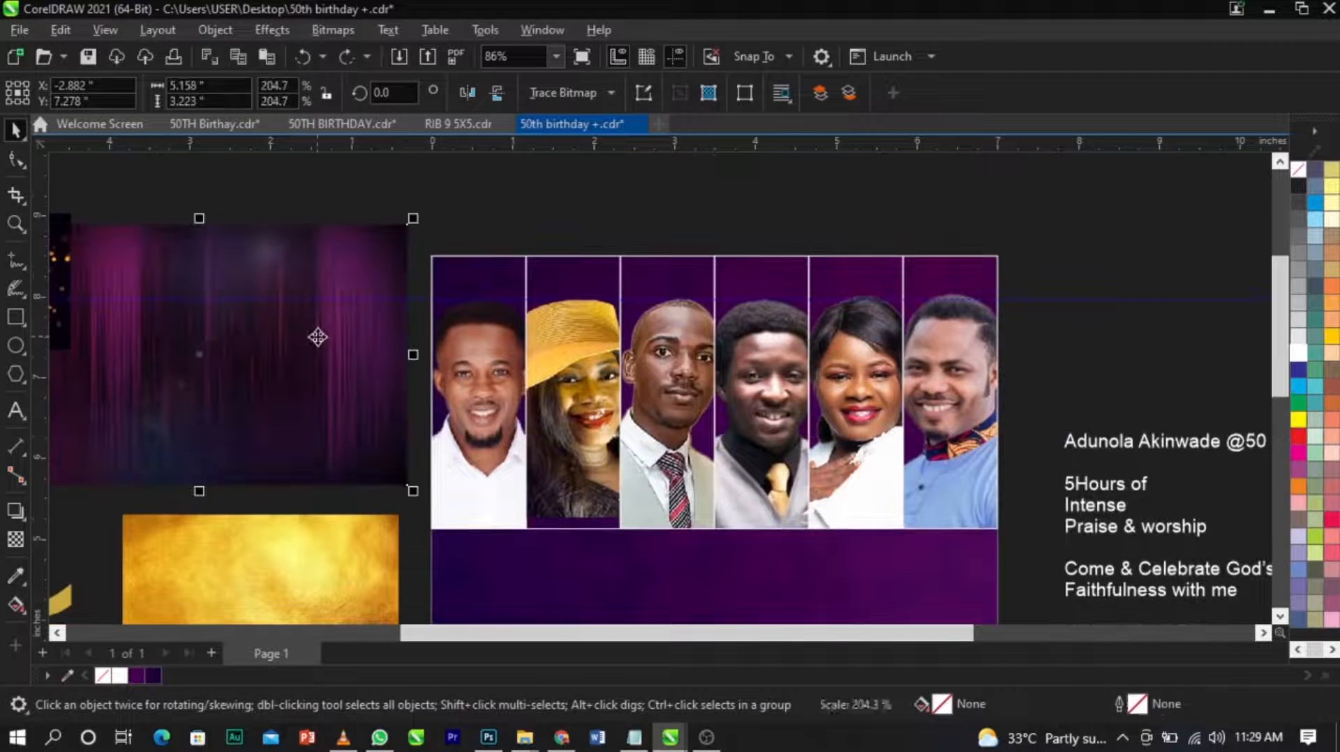
Try to PowerClip the purple curtain wallpaper inside the third portrait frame.
right_click(318, 337)
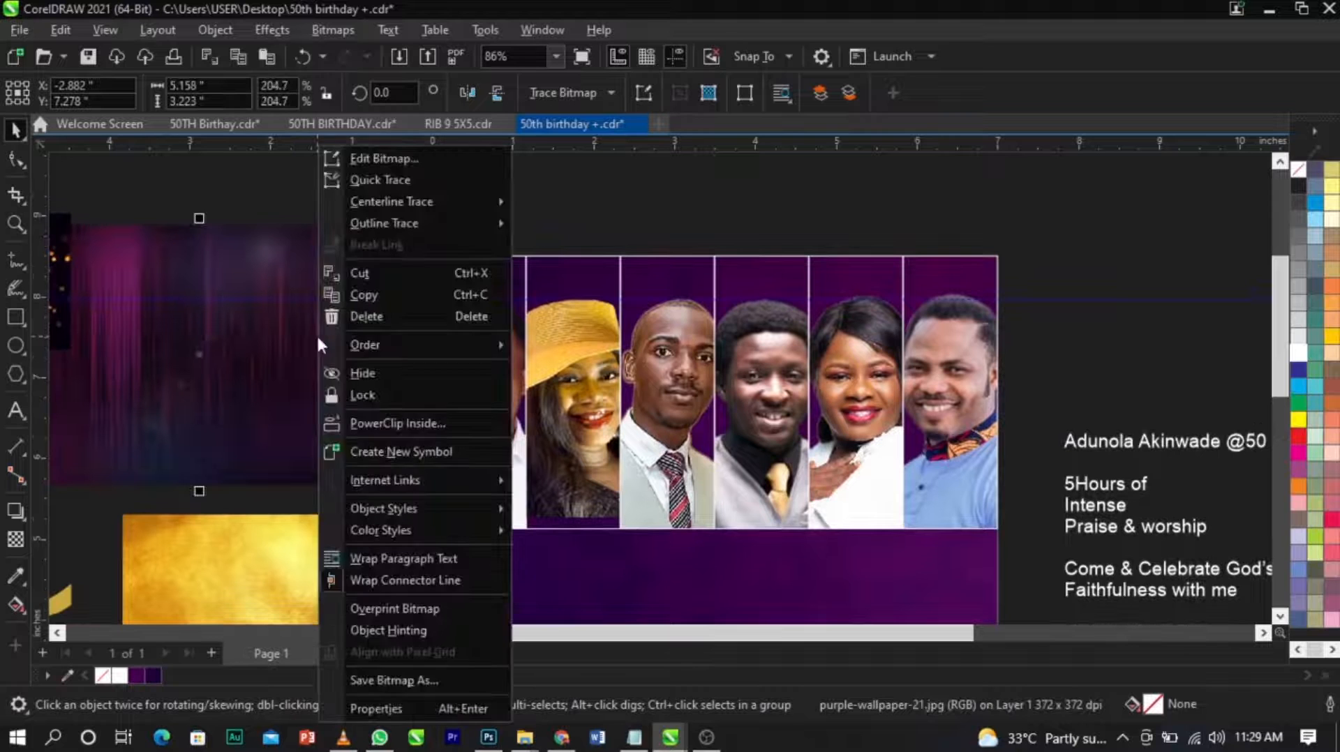
left_click(416, 424)
left_click(628, 434)
key("ctrl+z")
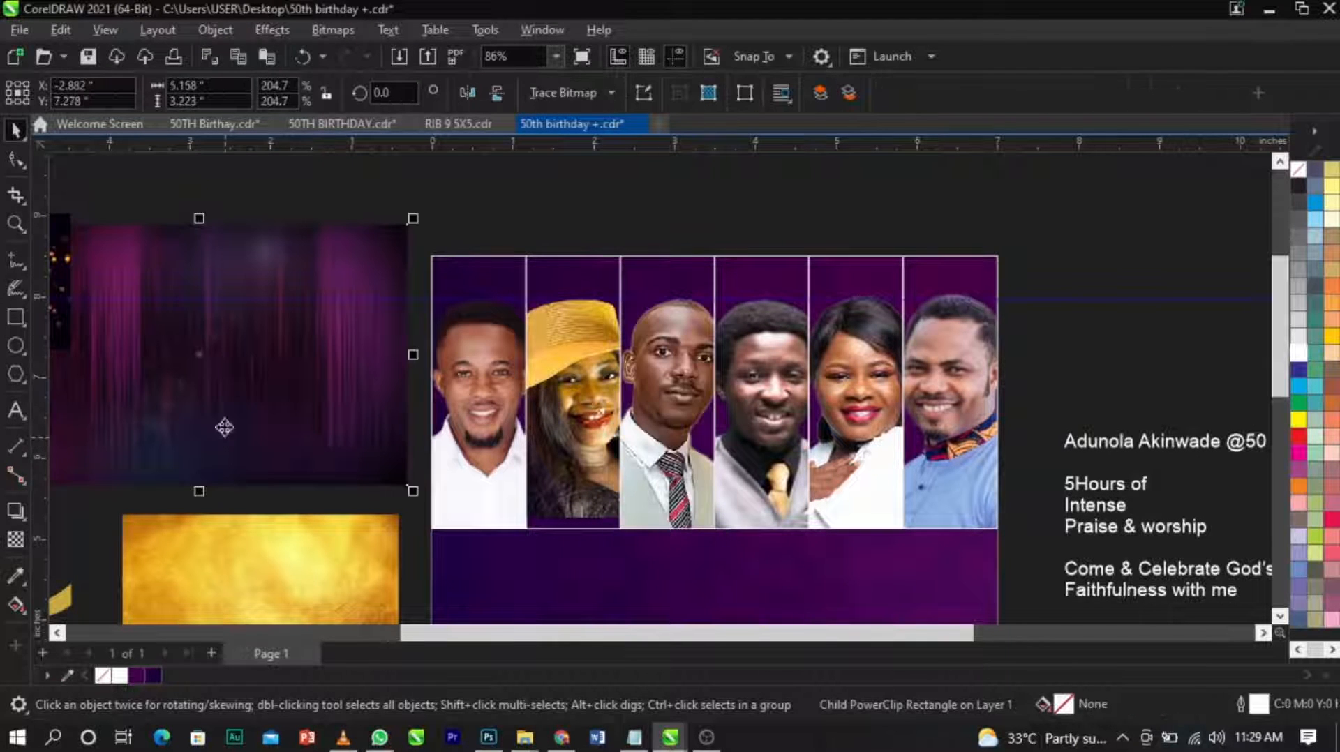
Move the purple curtain wallpaper onto the portraits, placing it inside the fourth frame, and select the portrait group.
left_click(363, 503)
left_click_drag(325, 421, 723, 467)
left_click(768, 556)
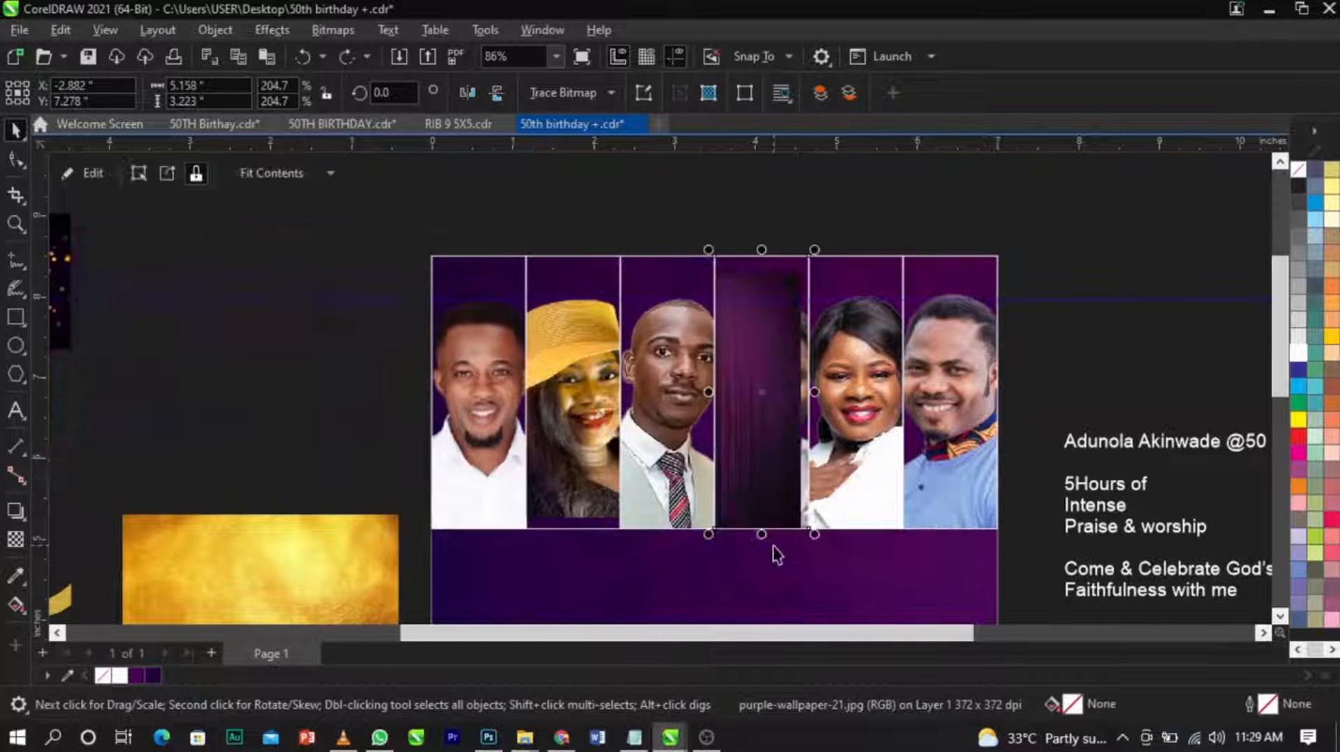
left_click(753, 398)
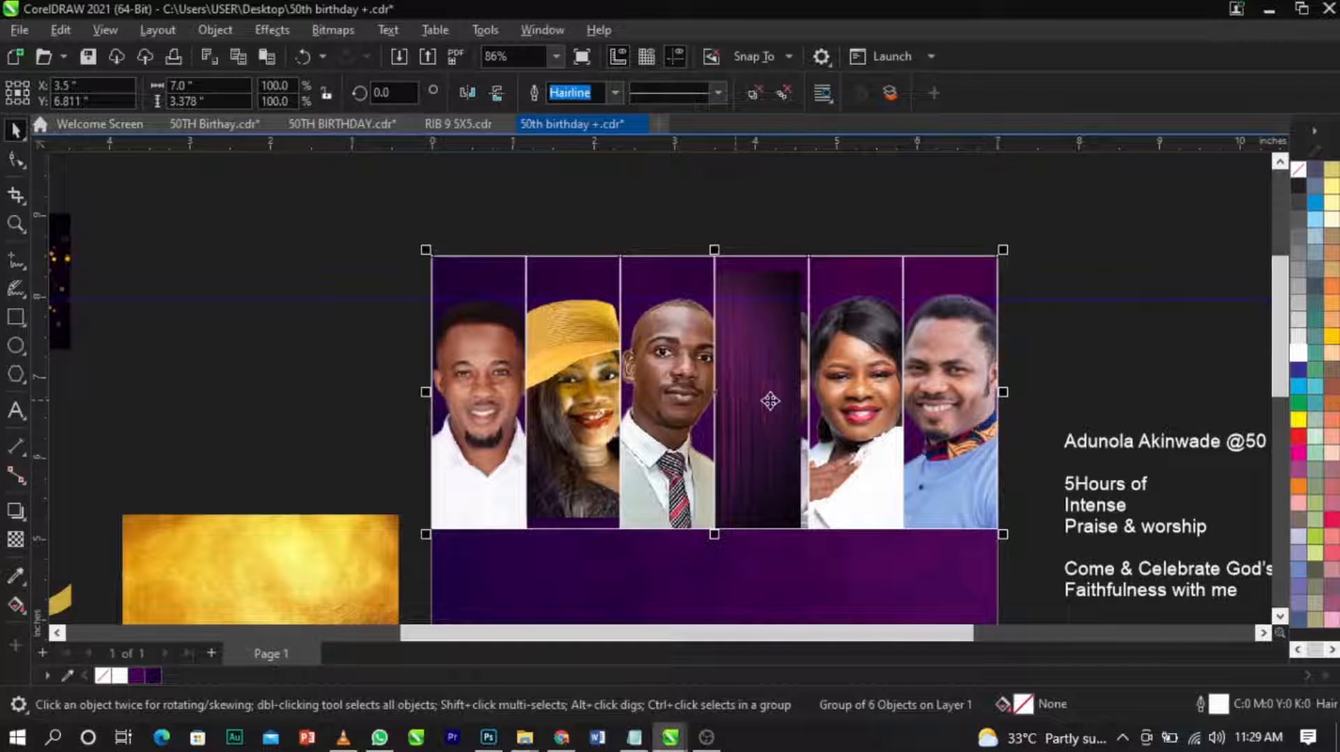
Undo the placement of the purple curtain wallpaper inside the fourth portrait frame.
key("ctrl+z")
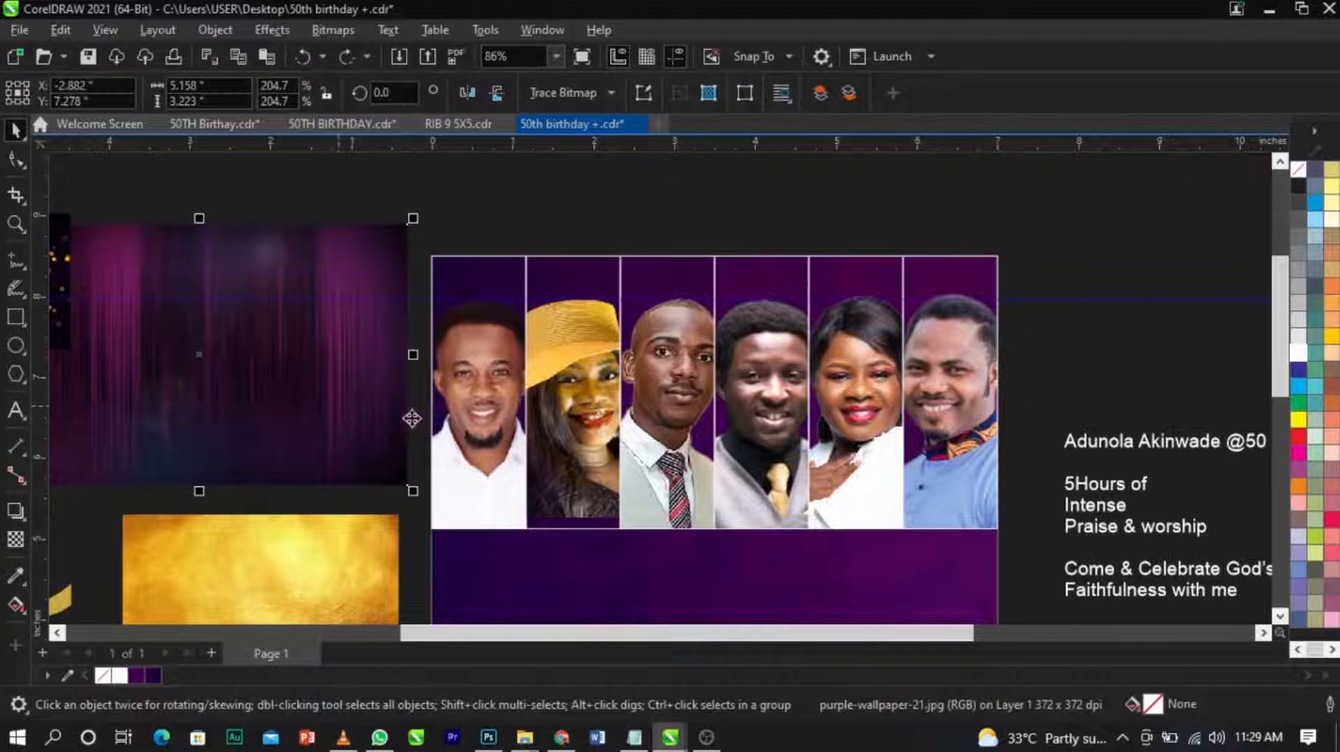
Try to PowerClip the purple curtain wallpaper inside the whole portrait group, and undo the attempt.
left_click(500, 416)
left_click_drag(237, 332, 440, 274)
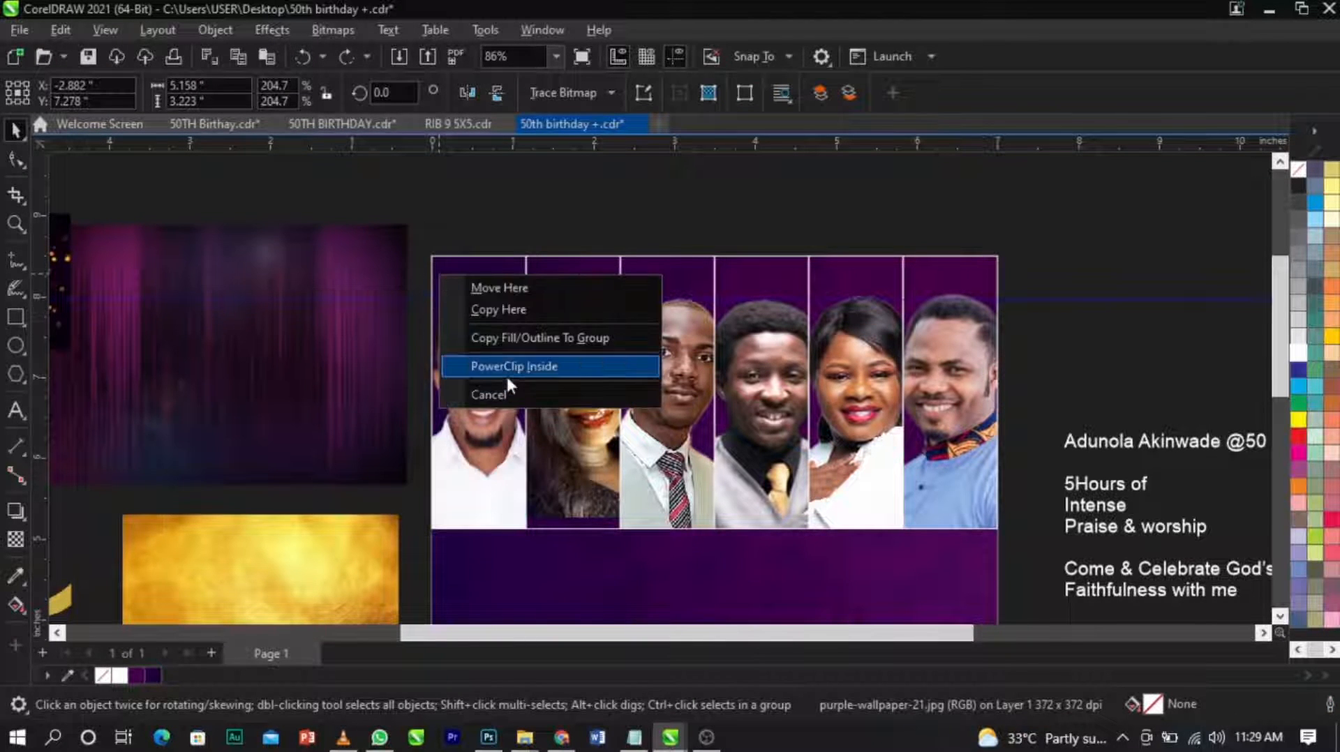
left_click(505, 374)
key("Escape")
left_click(509, 391)
left_click(510, 391, "ctrl")
left_click(542, 386)
left_click(543, 385, "ctrl")
left_click(508, 391)
left_click(305, 380)
key("ctrl+z")
Ungroup the six portrait frames and clear the selection.
left_click(1021, 381)
left_click(447, 362)
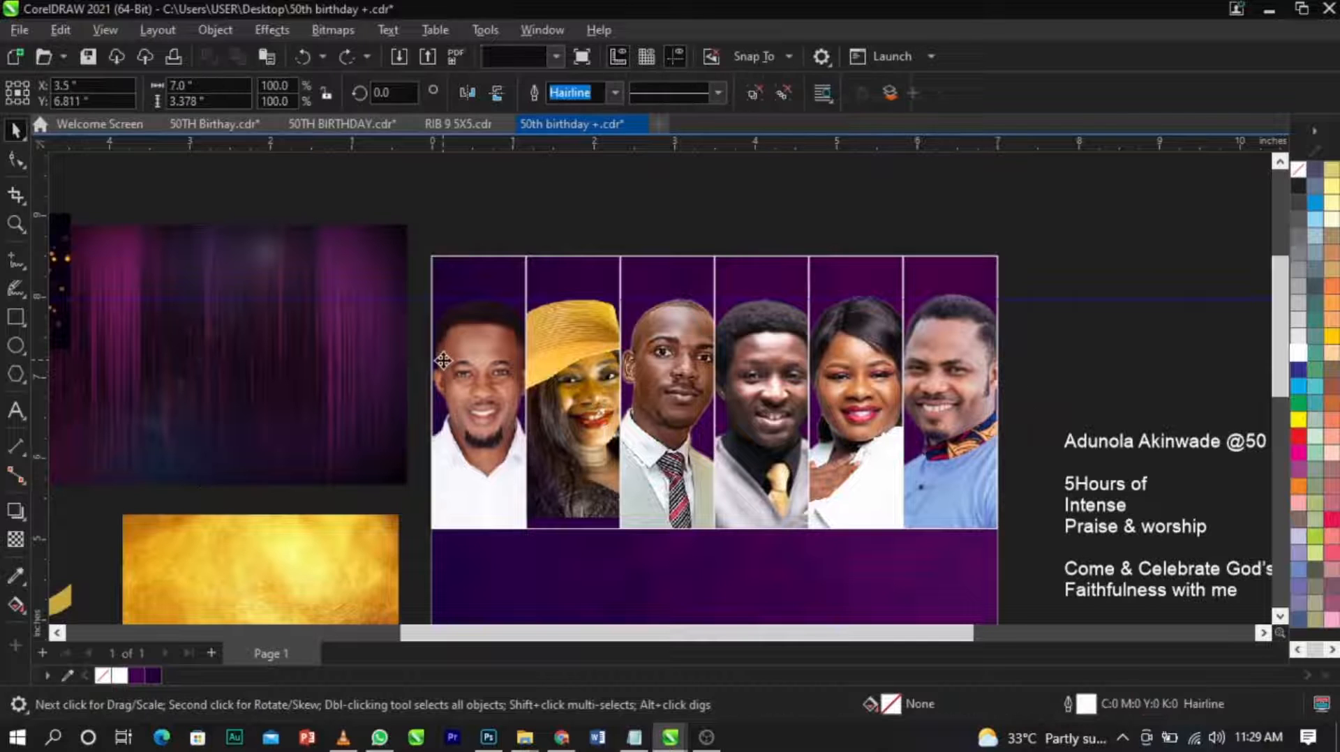
left_click(759, 102)
left_click(772, 171)
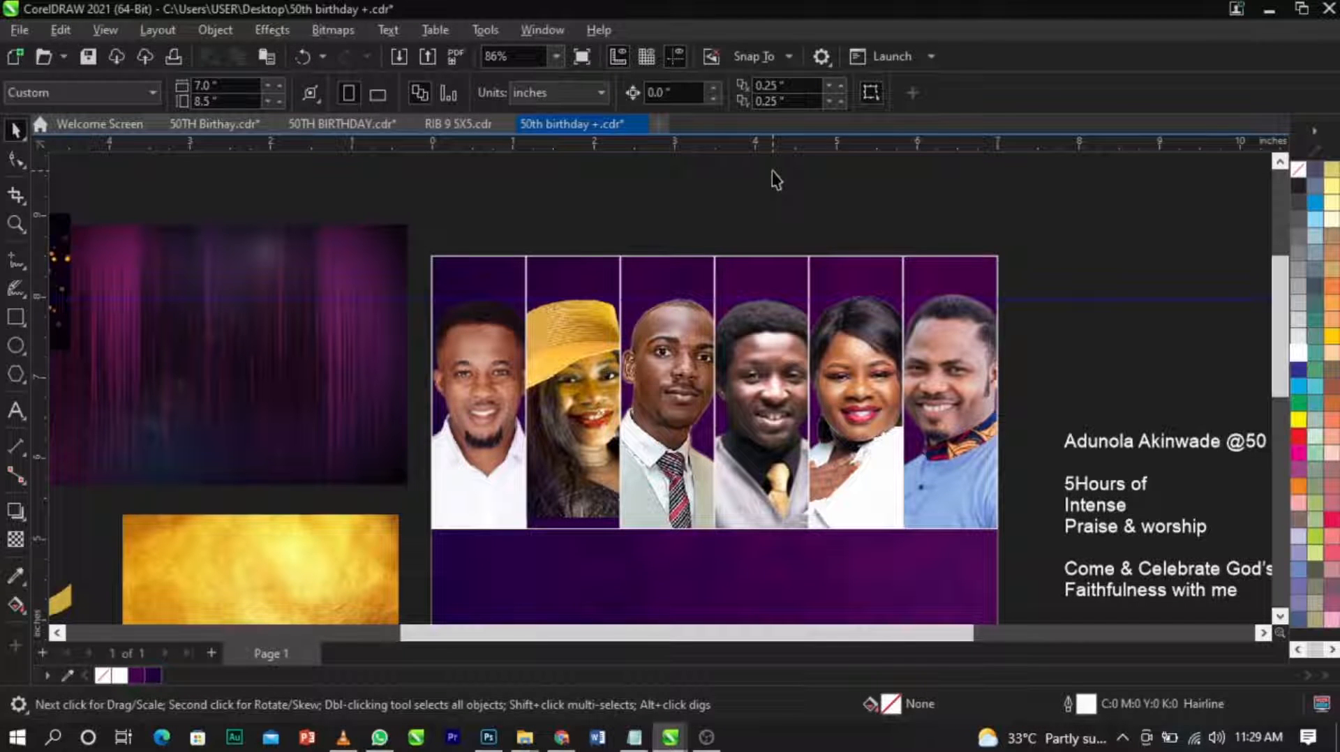
left_click(1048, 300)
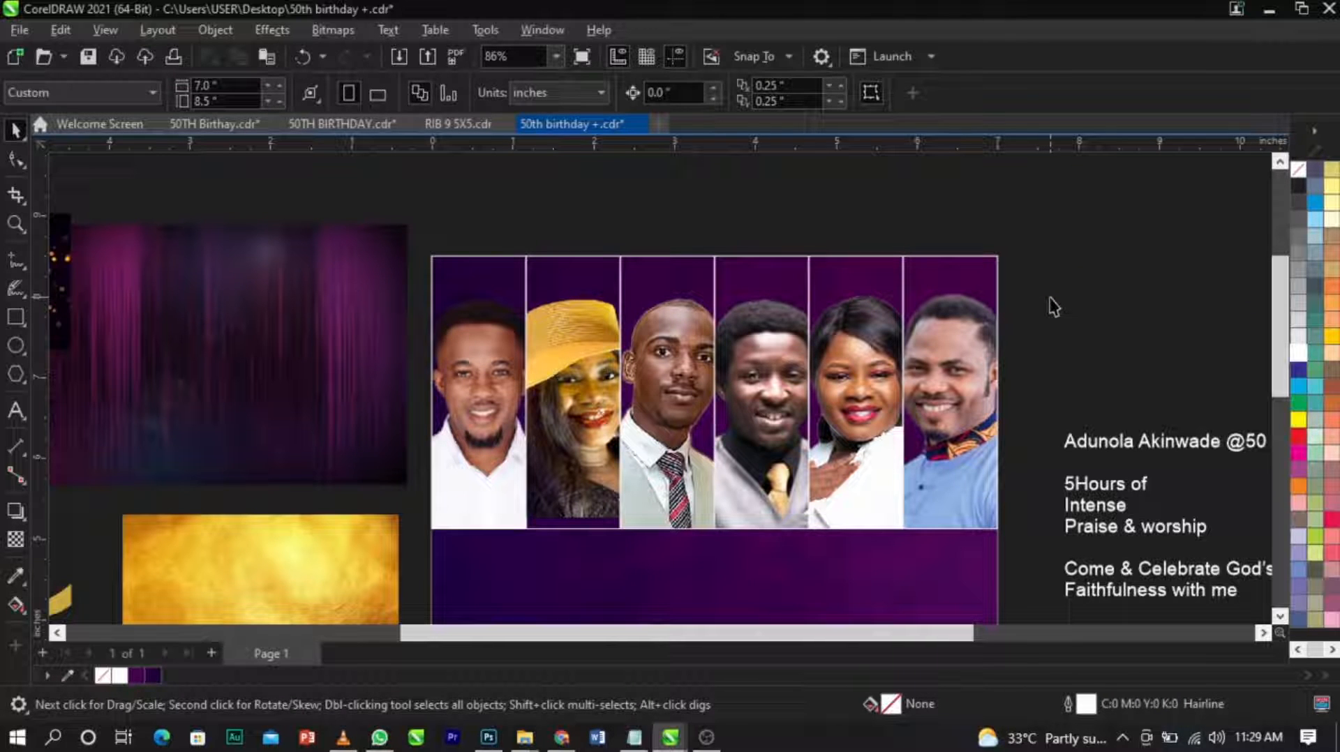
Move the purple curtain wallpaper over the portraits, bring it to the front, and enlarge it to about 8.47 by 5.29 inches, covering all six frames.
left_click_drag(264, 374, 675, 395)
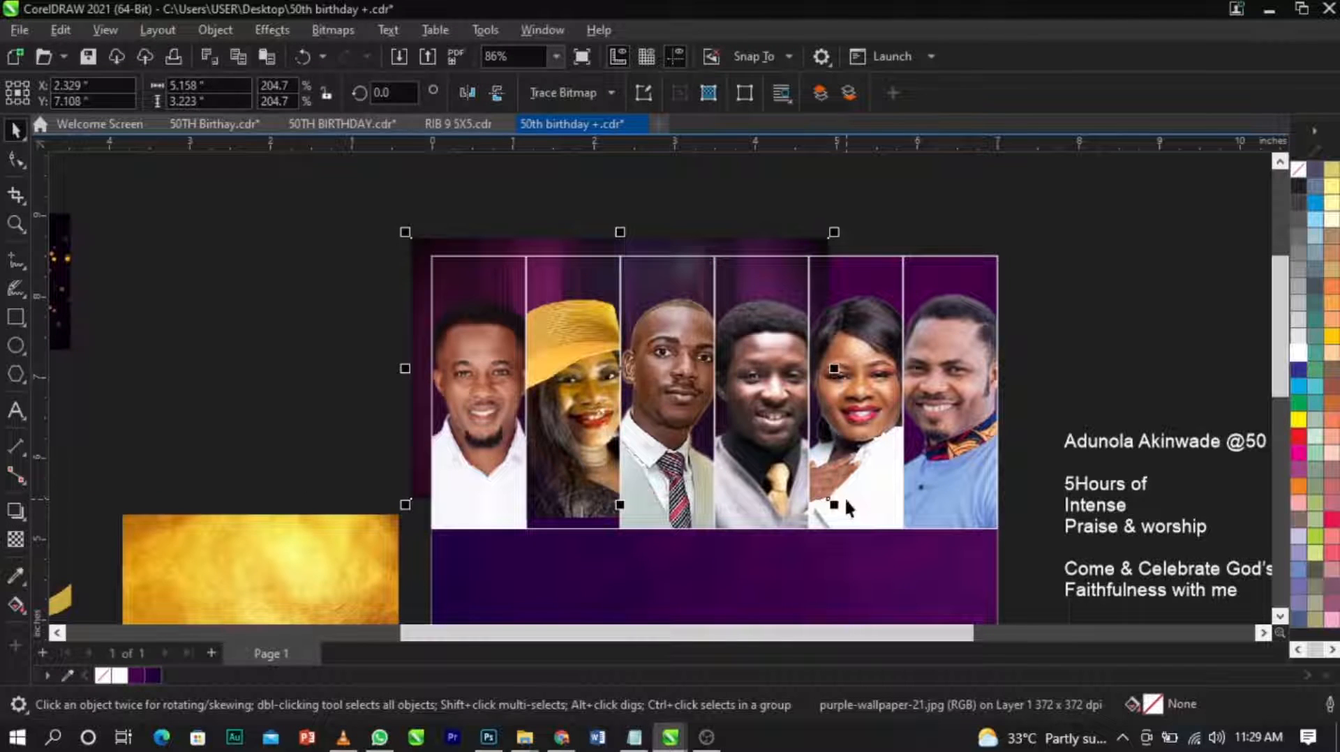
key("shift+Page_Up")
left_click_drag(838, 506, 1064, 608)
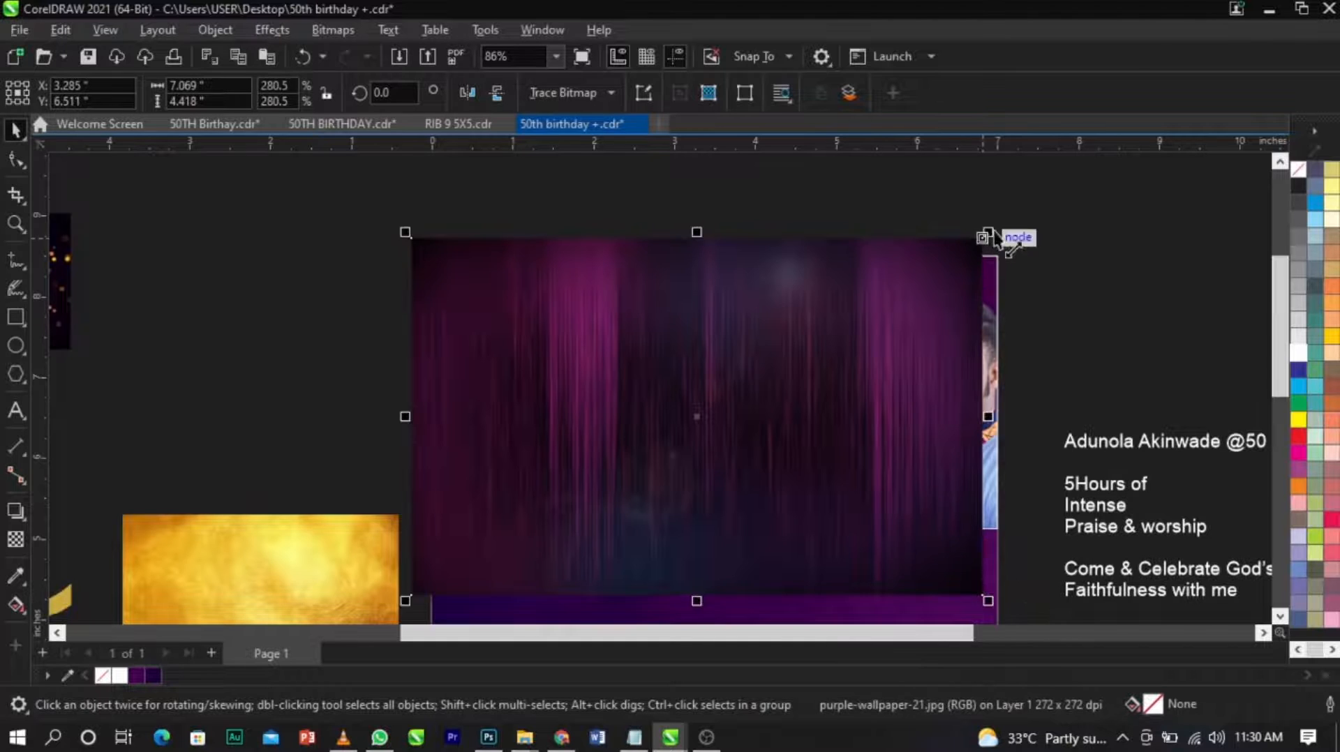
left_click_drag(988, 232, 1045, 198)
left_click_drag(986, 303, 1010, 299)
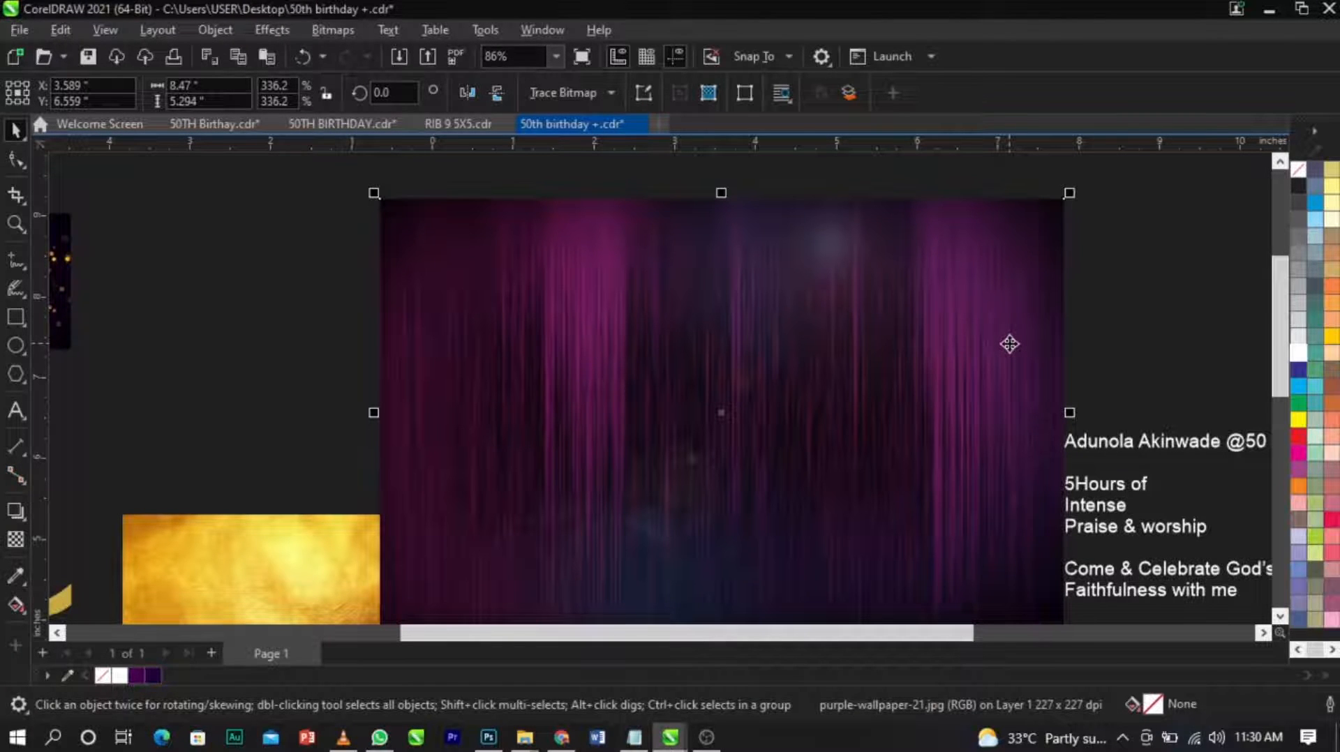
Cut the enlarged wallpaper and paste it into the first portrait frame's PowerClip, behind the man in the white shirt.
key("Delete")
double_click(459, 369)
key("ctrl+v")
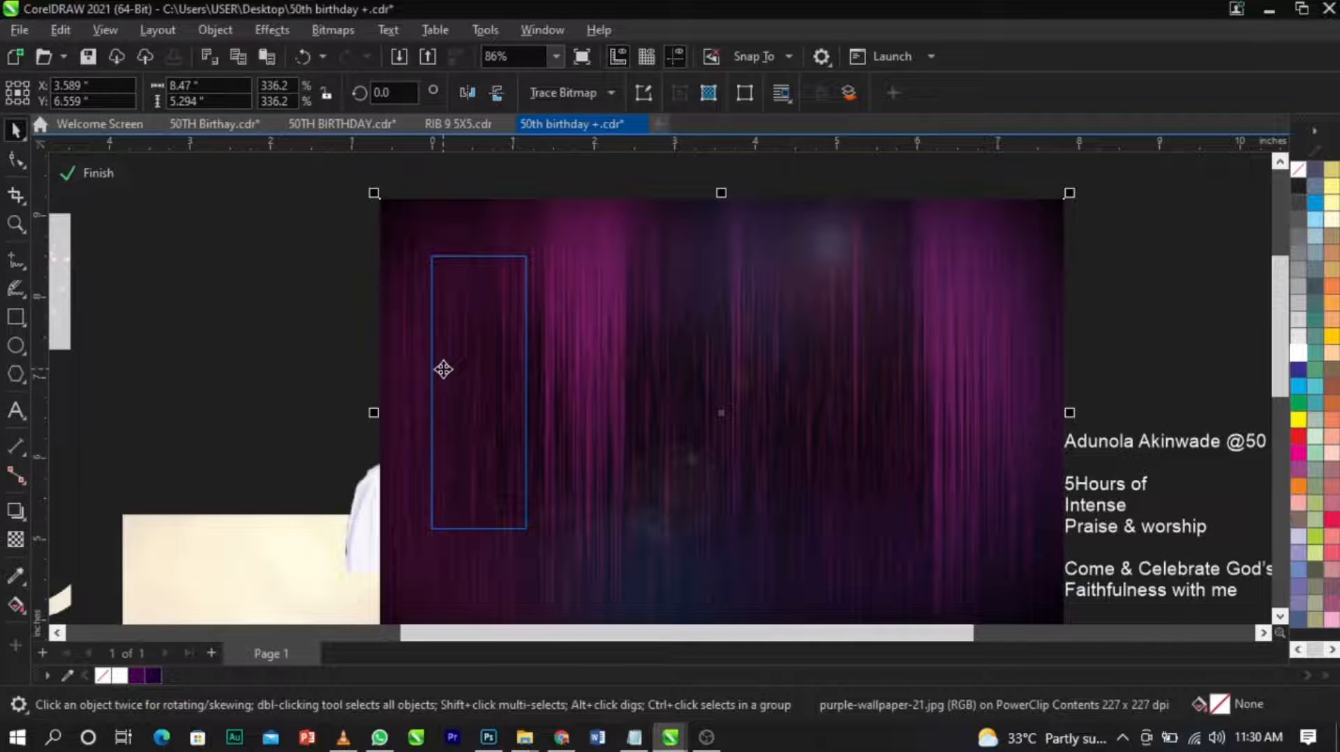
key("shift+Page_Down")
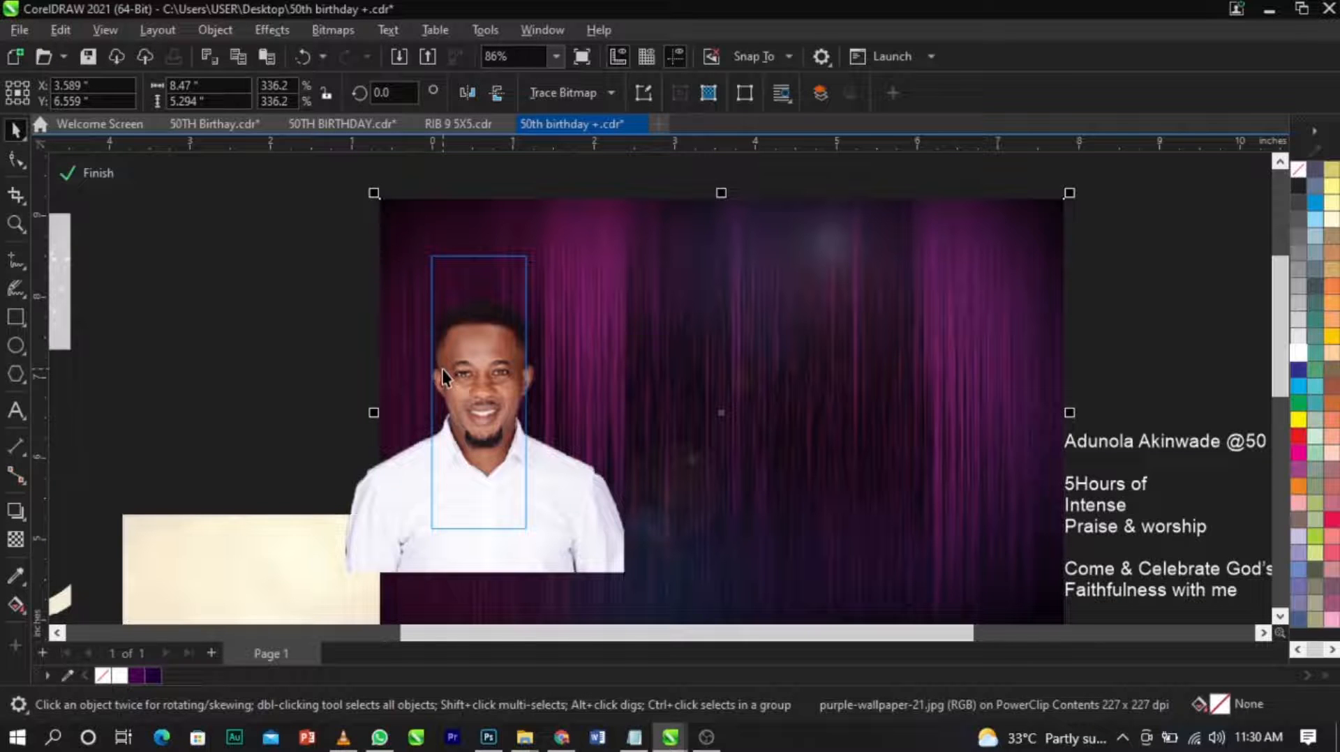
left_click(319, 383, "ctrl")
Paste the wallpaper into the second portrait frame's PowerClip and send it behind the woman in the yellow hat.
left_click(531, 404)
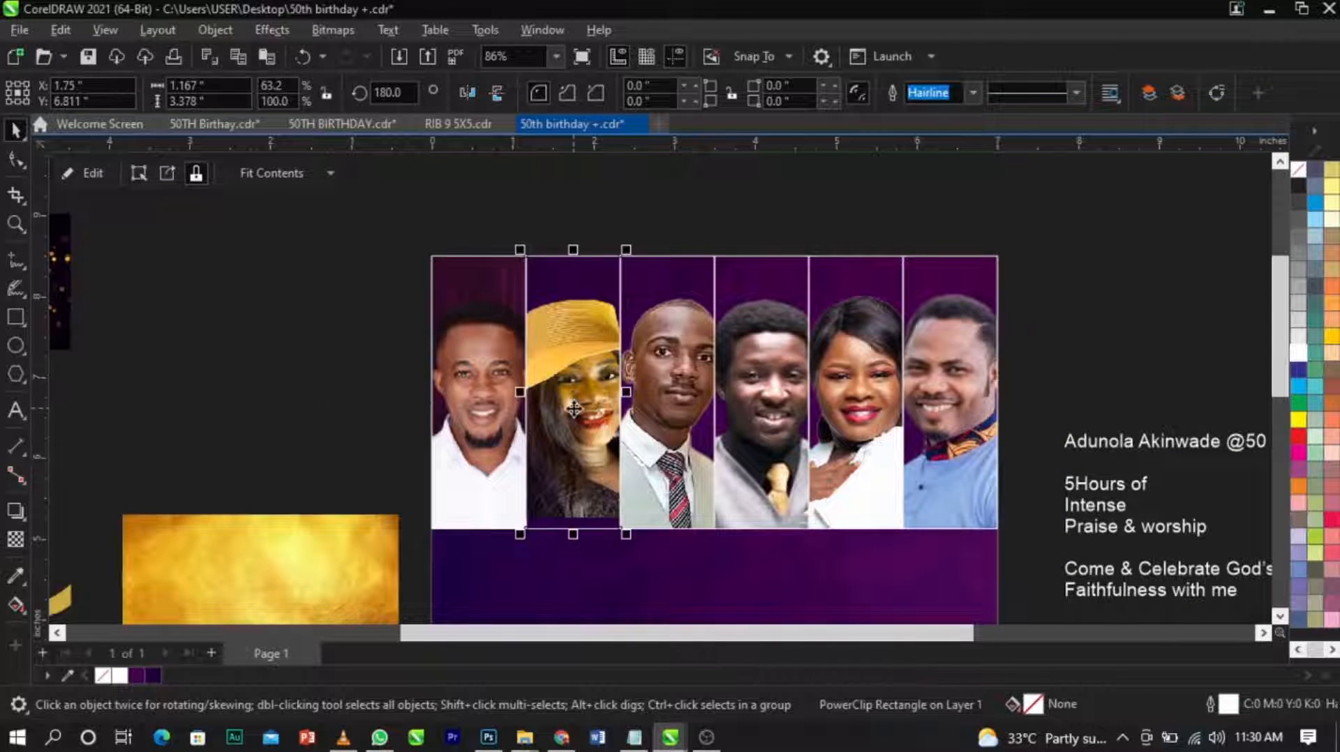
double_click(573, 413)
key("ctrl+v")
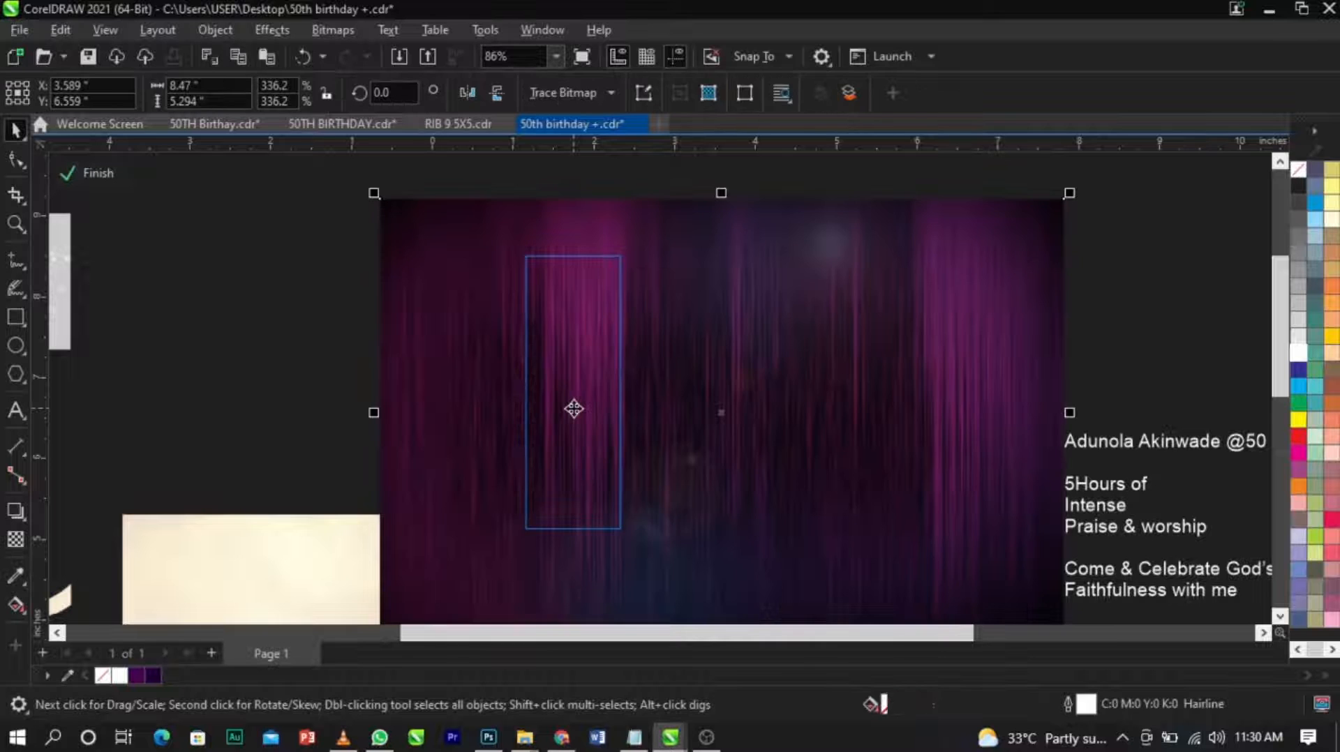
key("shift+Page_Down")
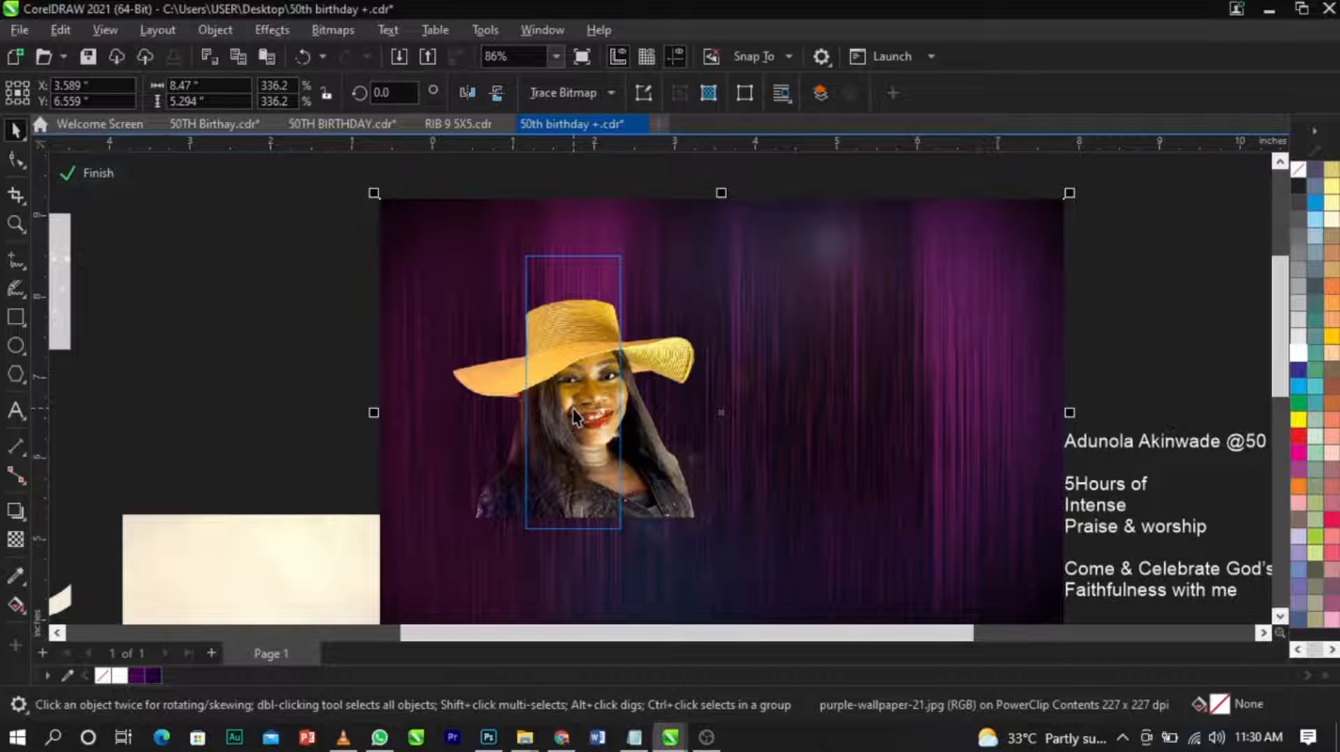
Paste the wallpaper into the third portrait frame's PowerClip and send it behind the man in the striped tie.
left_click(105, 173)
double_click(661, 391)
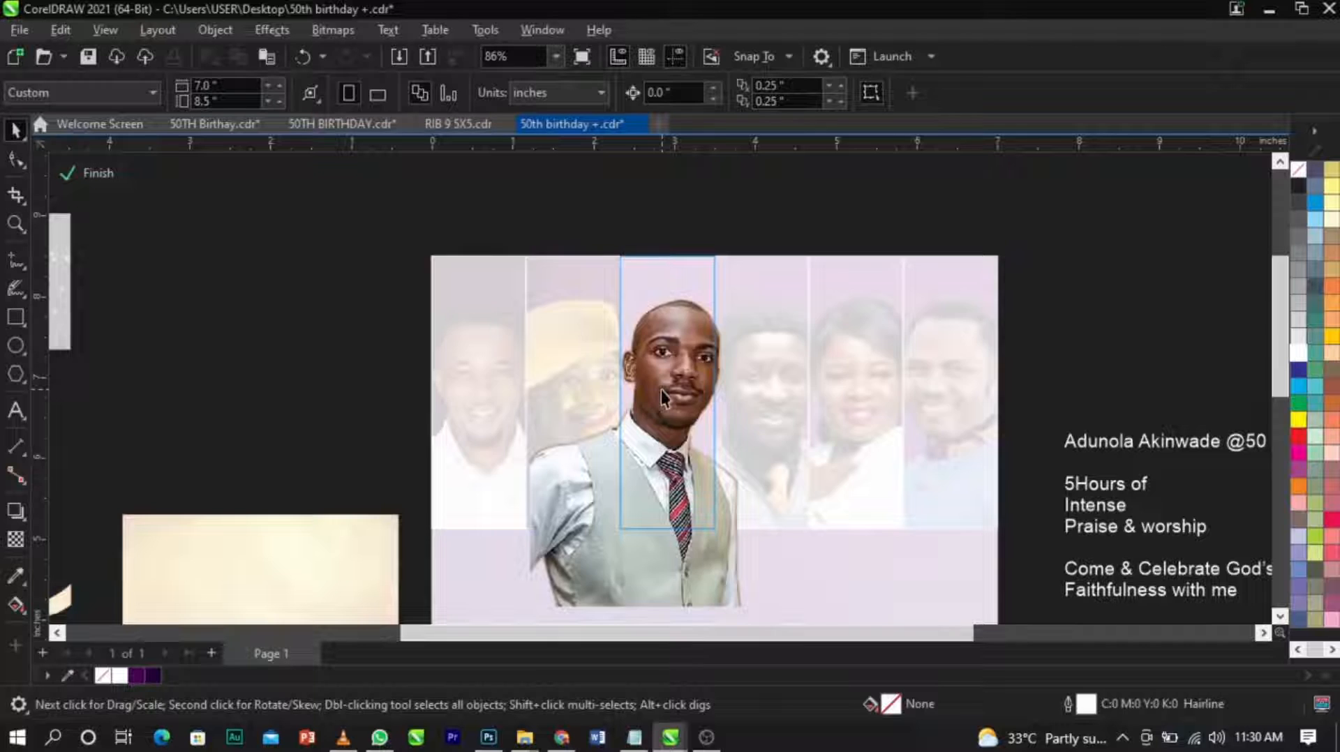
key("ctrl+v")
left_click(1163, 376, "ctrl")
left_click(1164, 375)
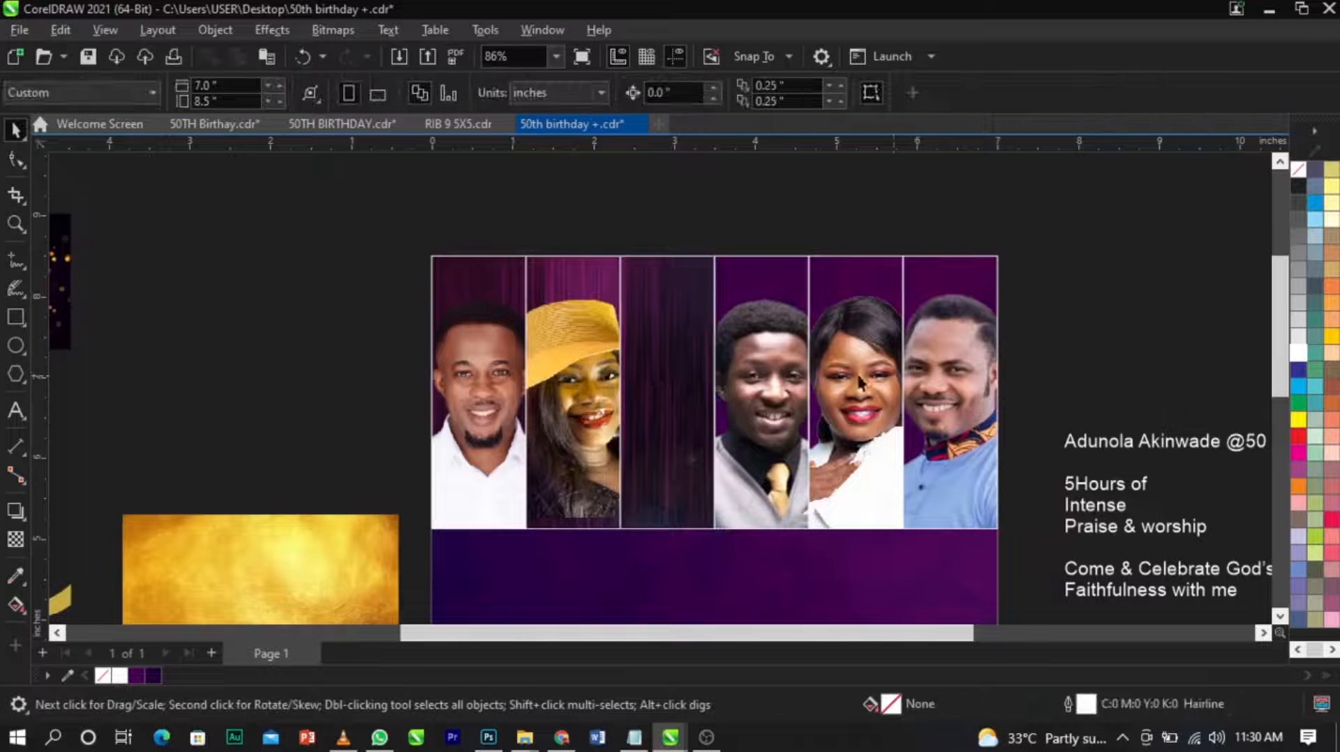
double_click(693, 377)
left_click(691, 376)
key("shift+Page_Down")
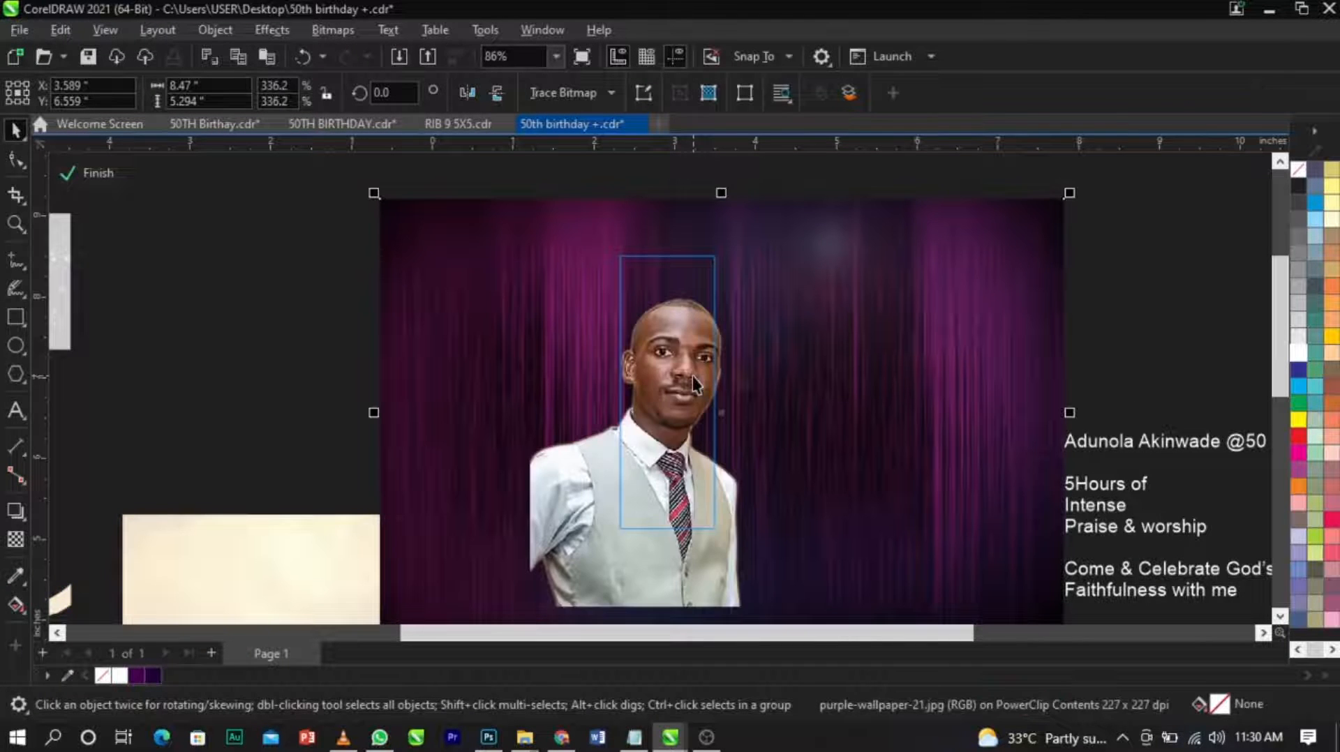
left_click(1114, 371, "ctrl")
Paste the wallpaper into the fourth portrait frame's PowerClip and send it behind the man with the gold tie.
double_click(802, 388)
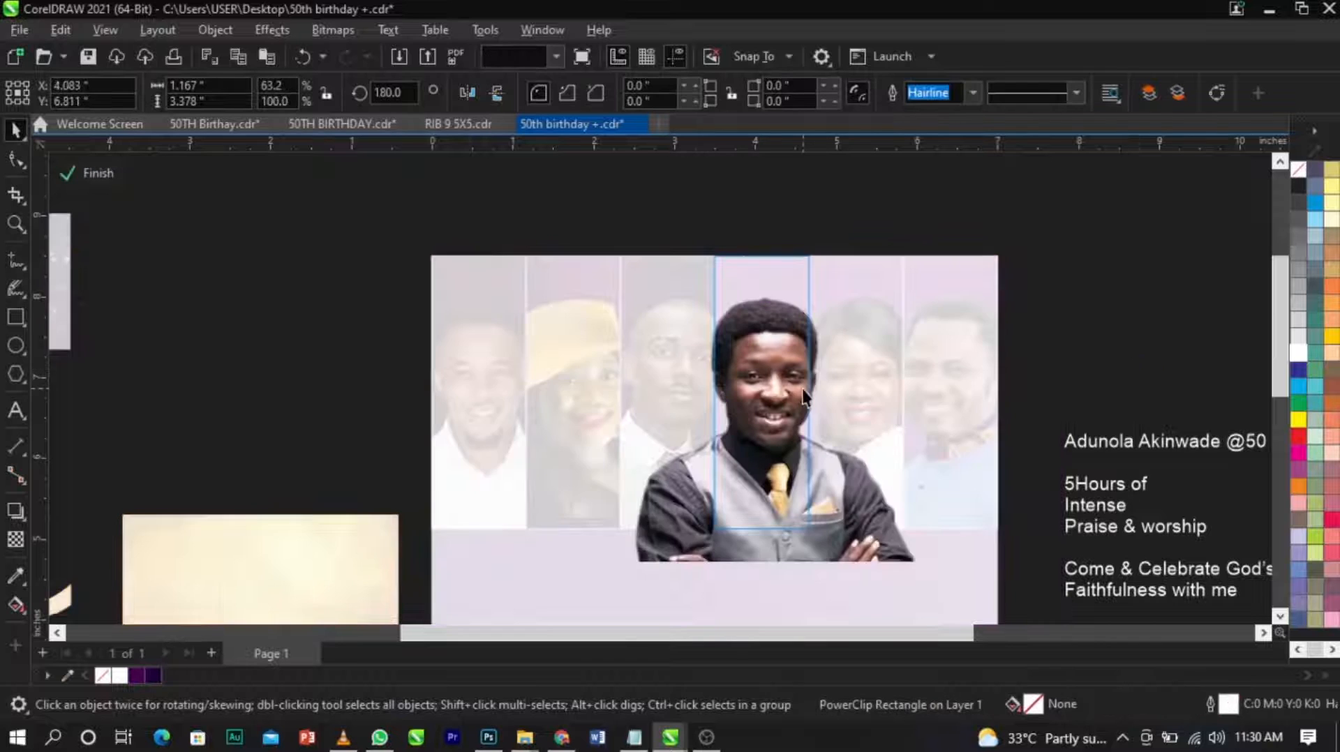
key("ctrl+v")
key("shift+Page_Down")
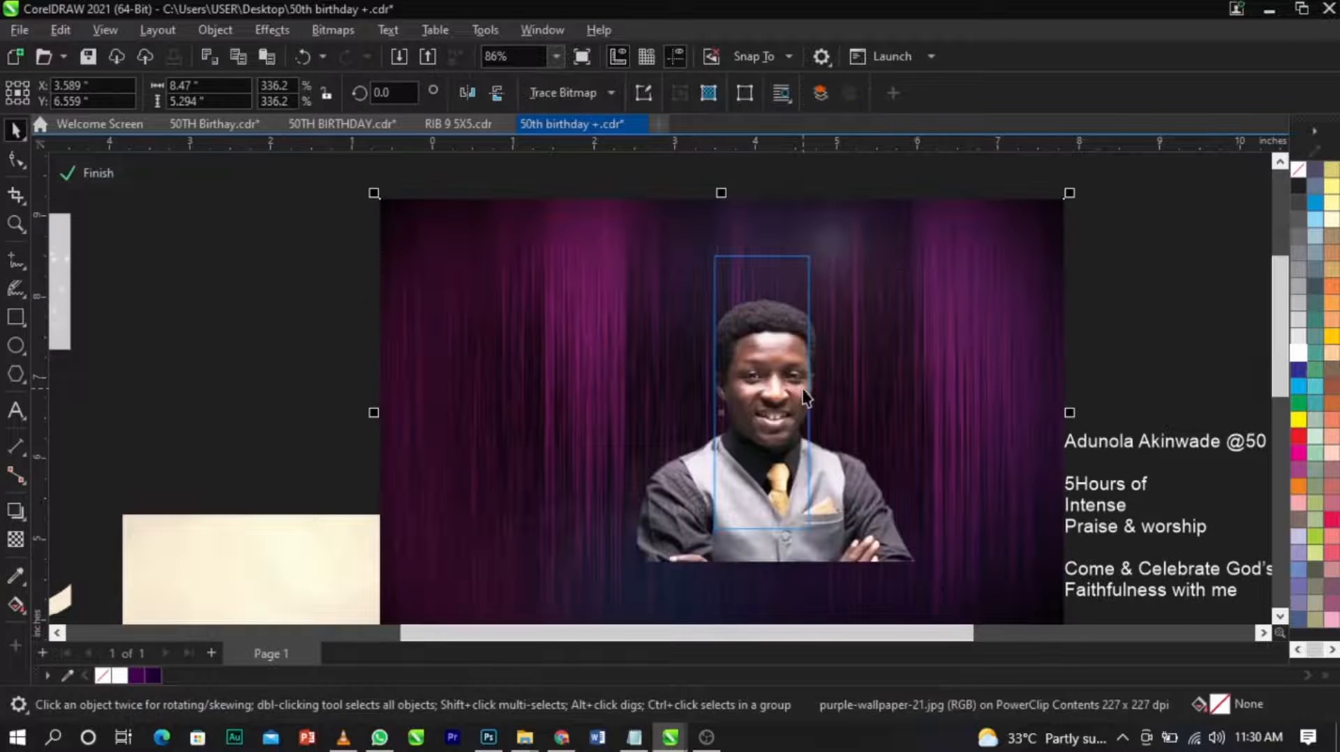
left_click(1086, 359, "ctrl")
Paste the wallpaper into the fifth portrait frame's PowerClip and send it behind the woman in white.
double_click(846, 392)
key("ctrl+v")
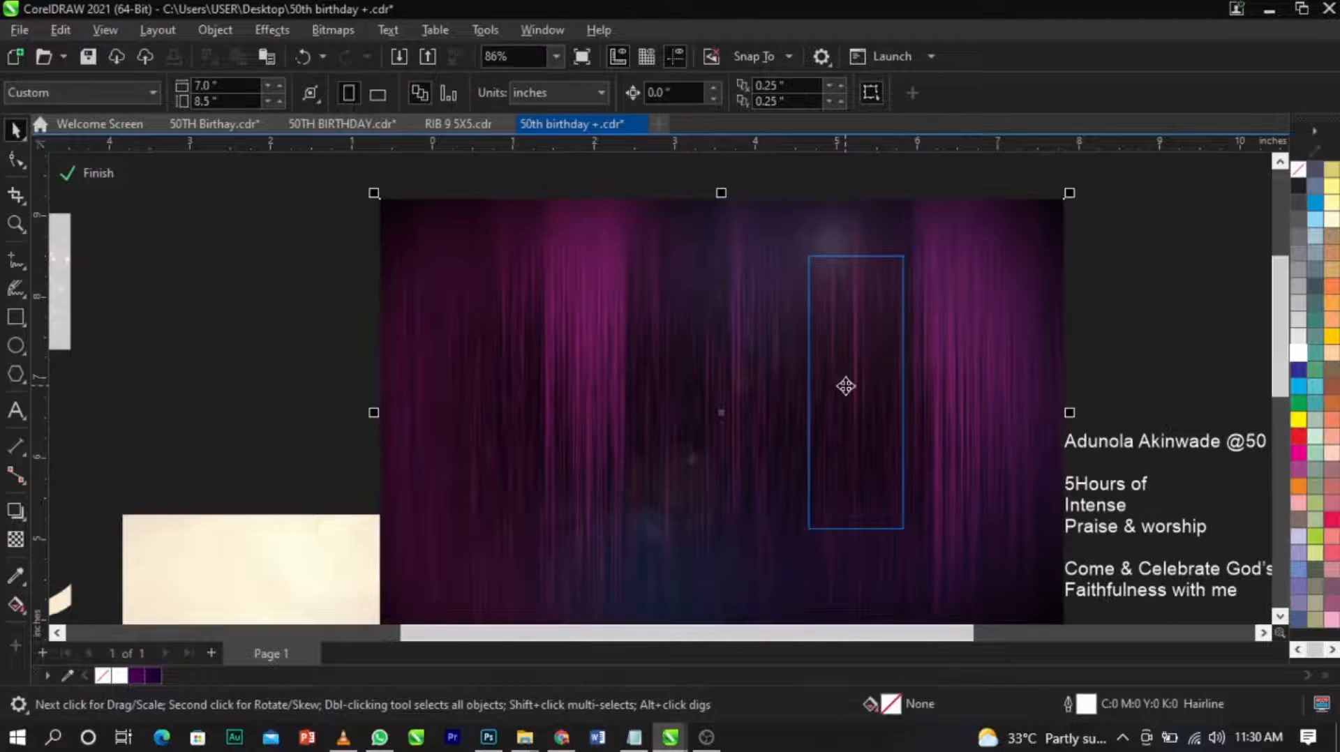
key("shift+Page_Down")
left_click(1155, 370, "ctrl")
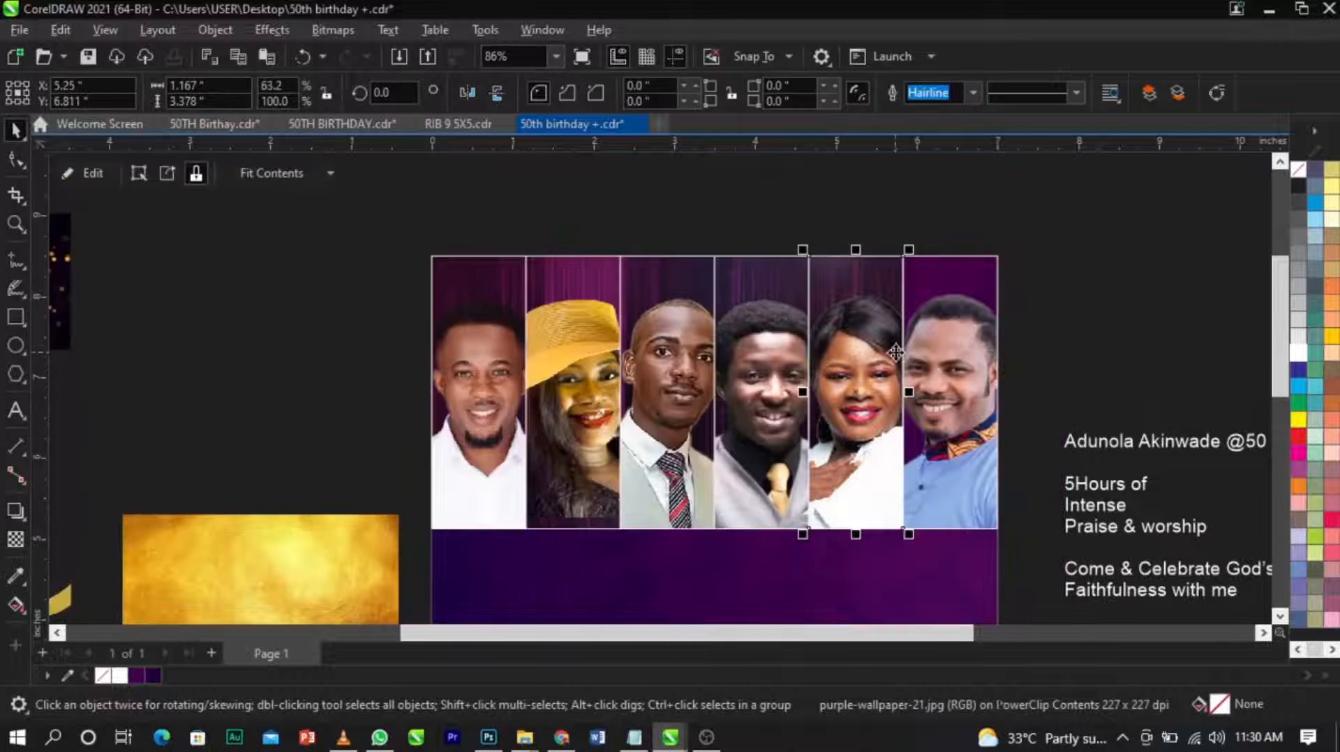
Paste the wallpaper into the sixth portrait frame's PowerClip and send it behind the man in the blue shirt.
double_click(940, 362)
key("ctrl+v")
key("shift+Page_Down")
left_click(1152, 343)
left_click(1178, 340, "ctrl")
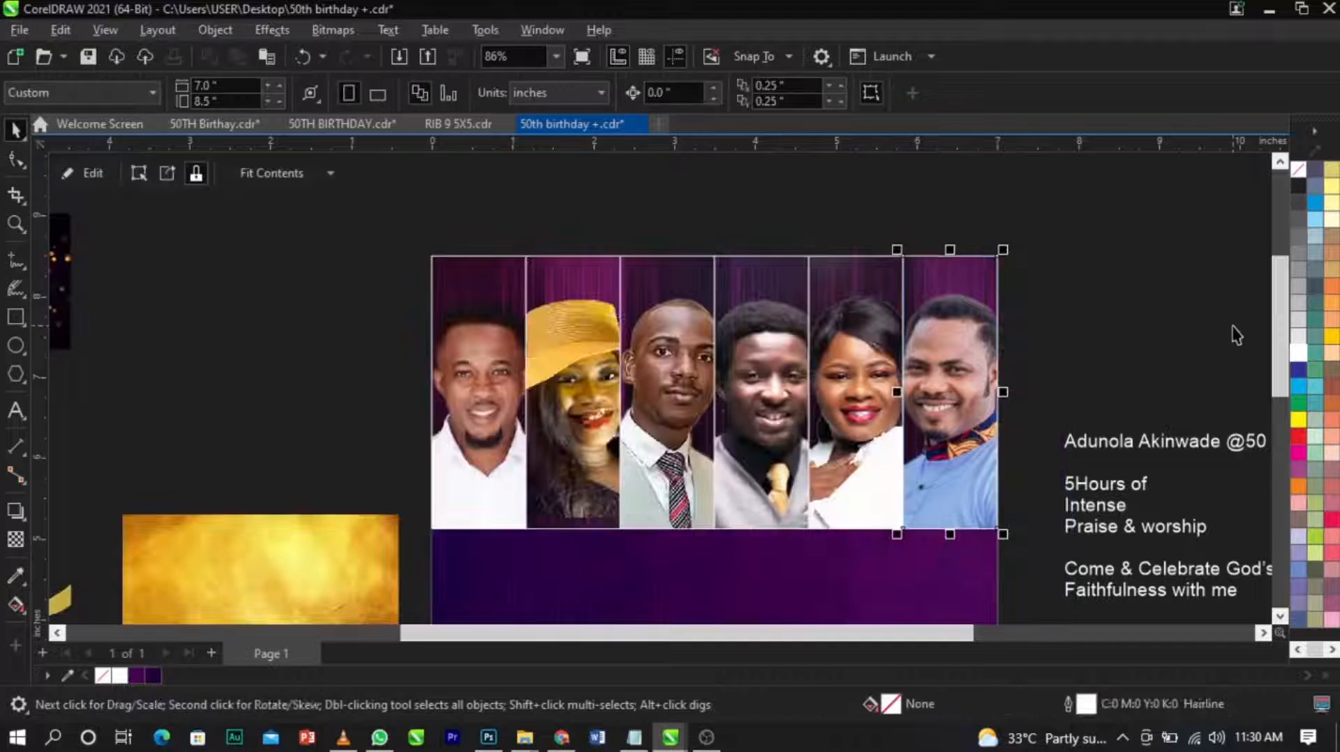
left_click(1046, 321)
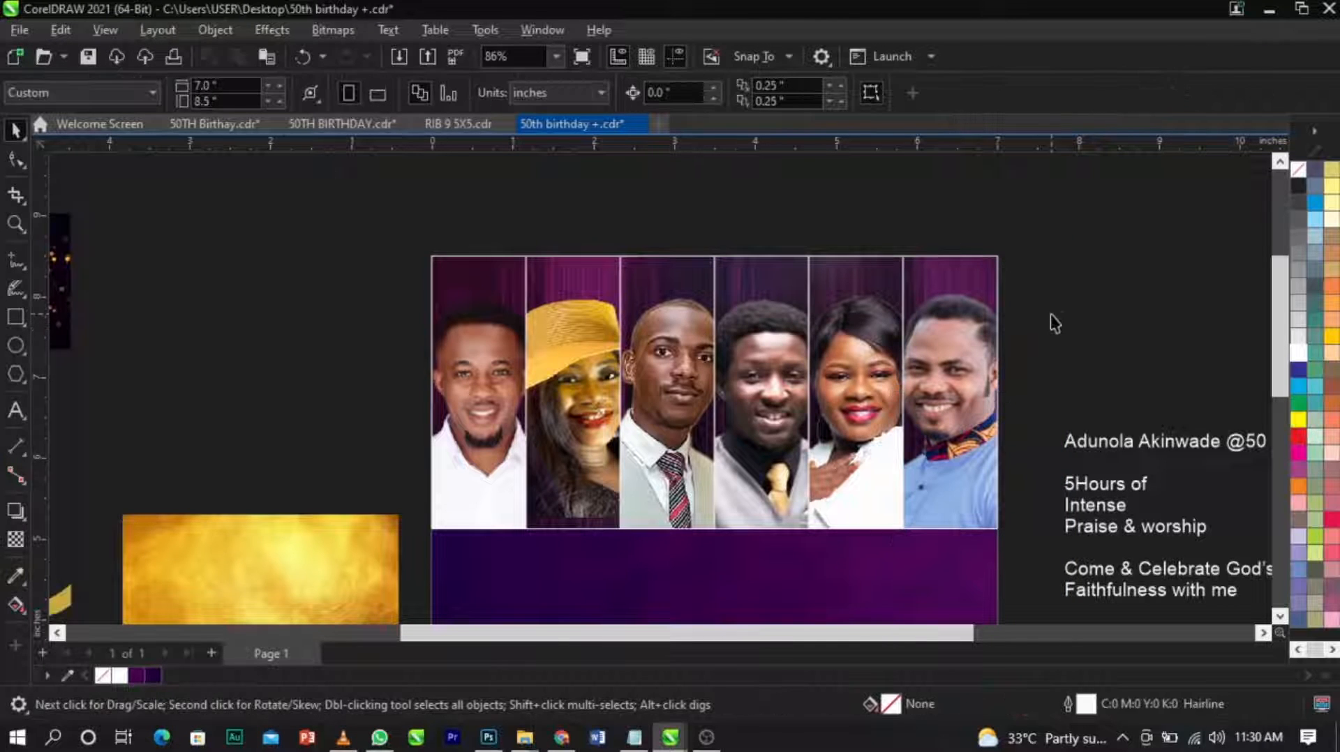
Remove the outline from all six portrait frames and clear the selection.
left_click_drag(1048, 227, 367, 562)
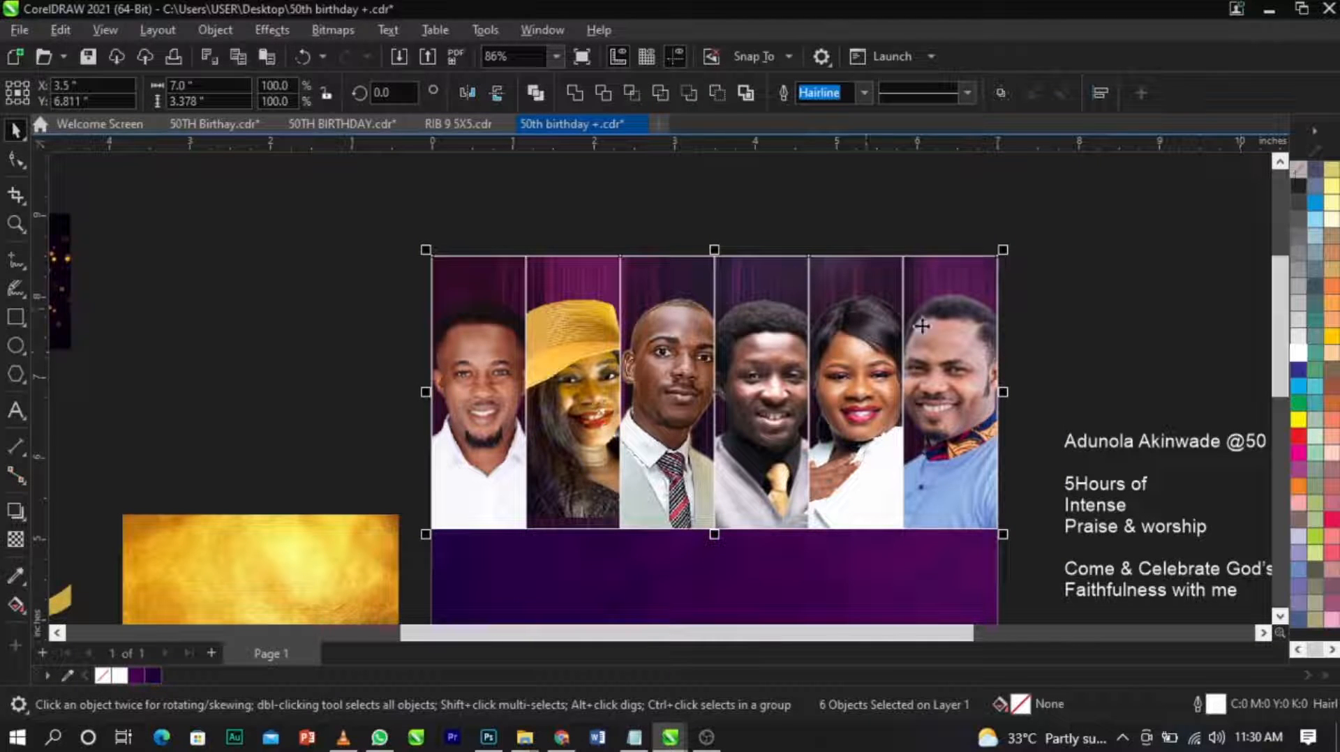
right_click(1300, 171)
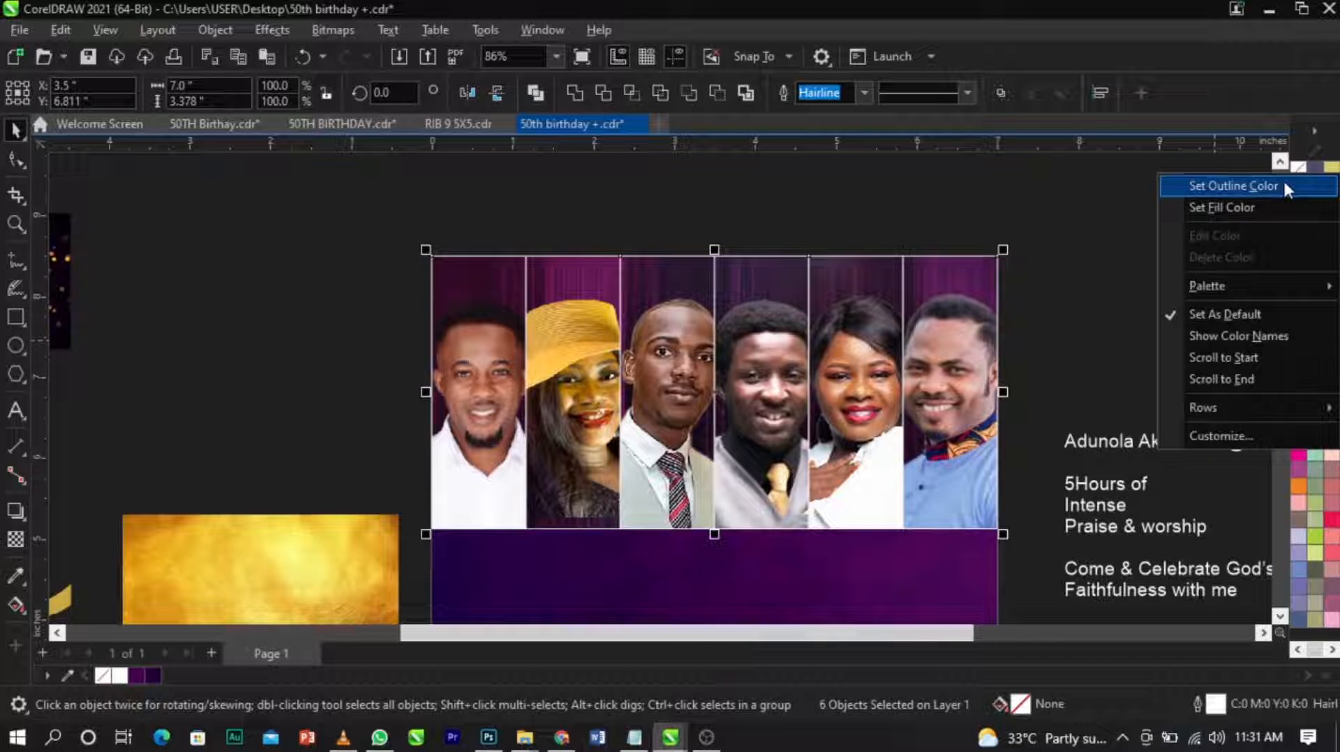
left_click(1284, 185)
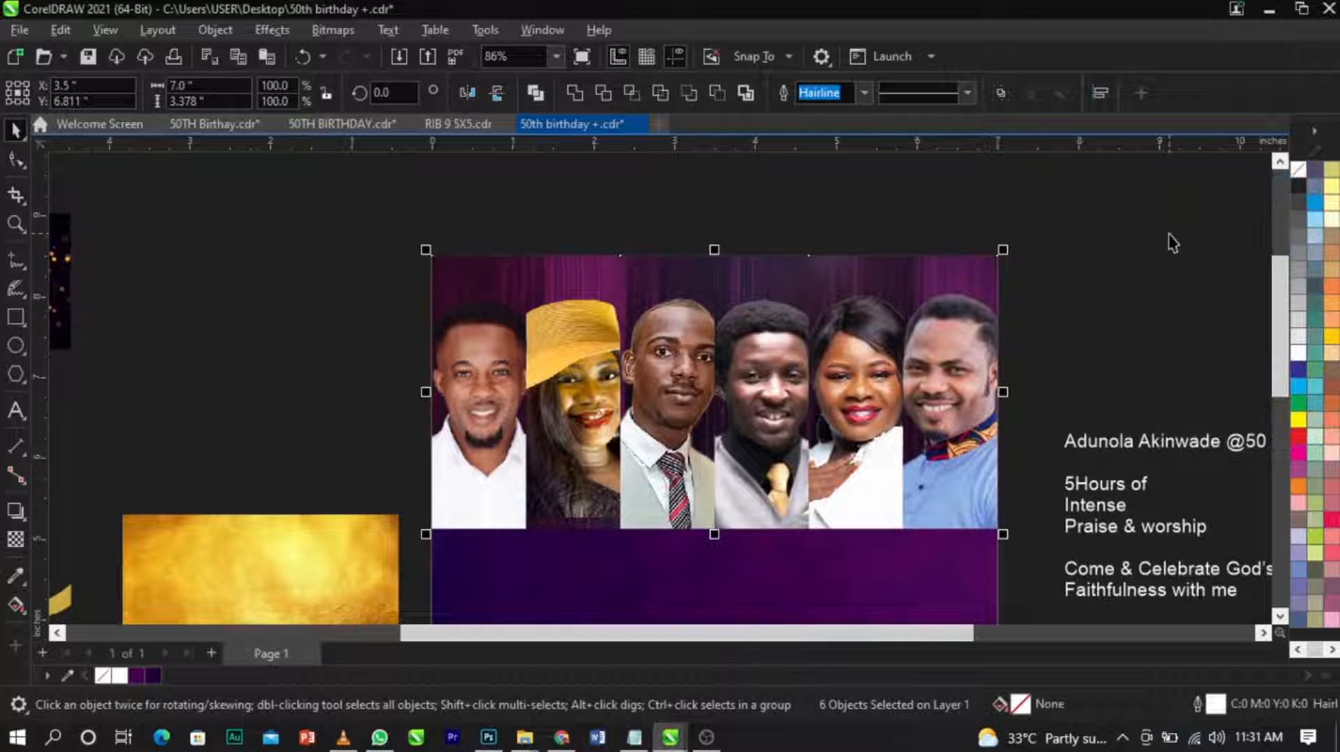
left_click(1169, 241)
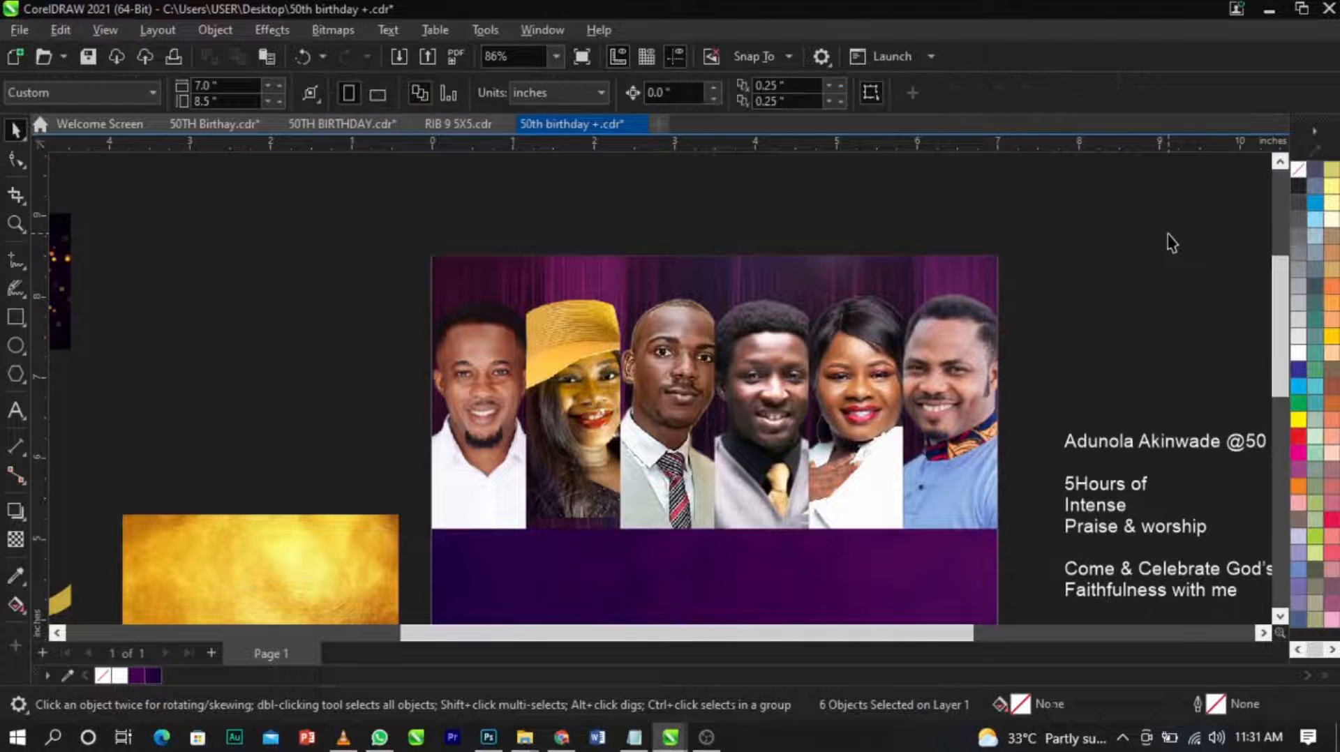
Shift the woman in the yellow hat slightly to the left inside her PowerClip frame and finish editing it.
scroll(766, 272, "down", 2)
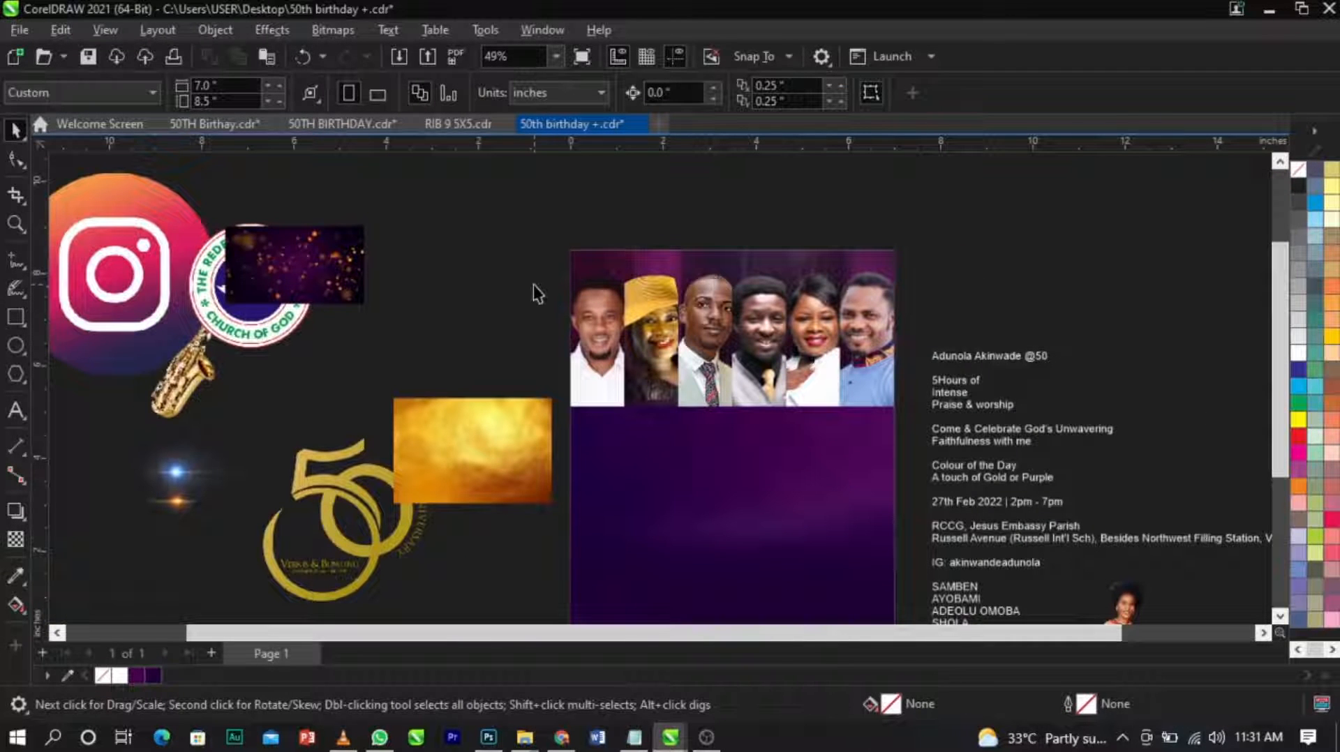
key("z")
left_click_drag(511, 242, 956, 457)
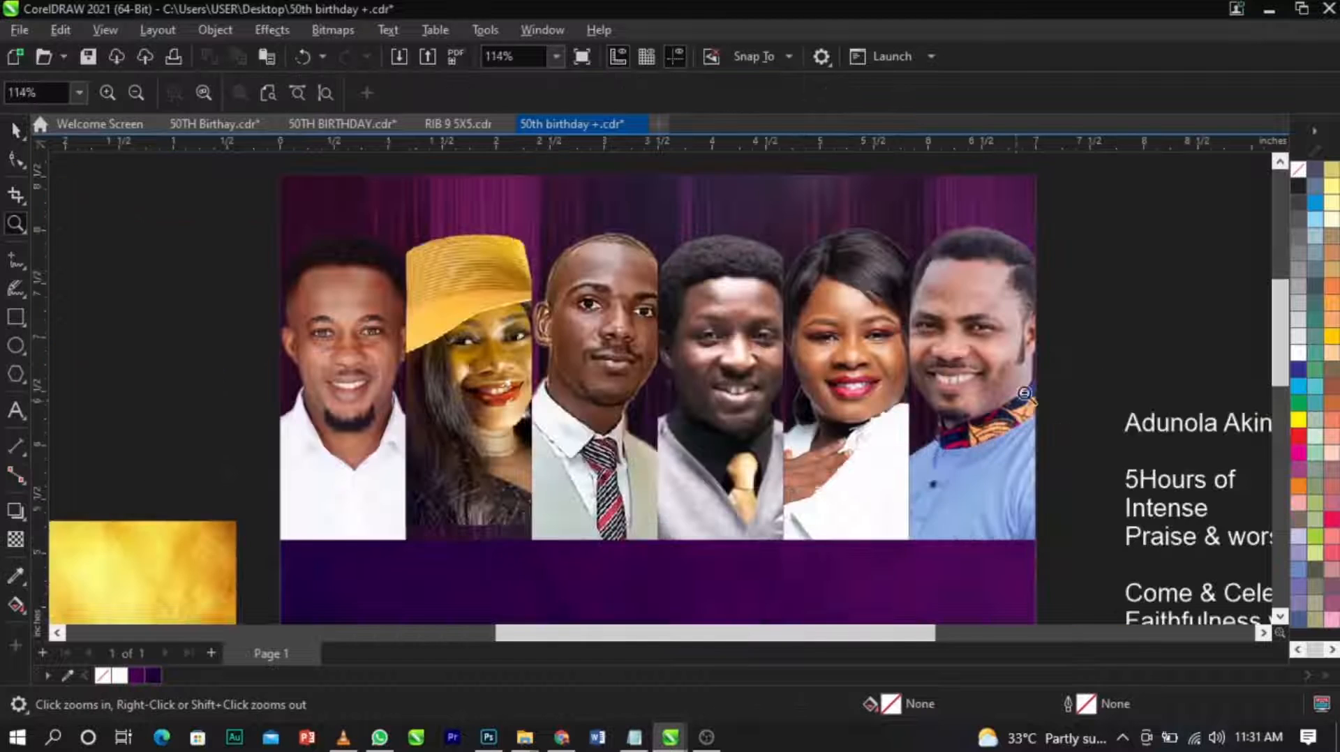
key("space")
left_click(485, 377, "ctrl")
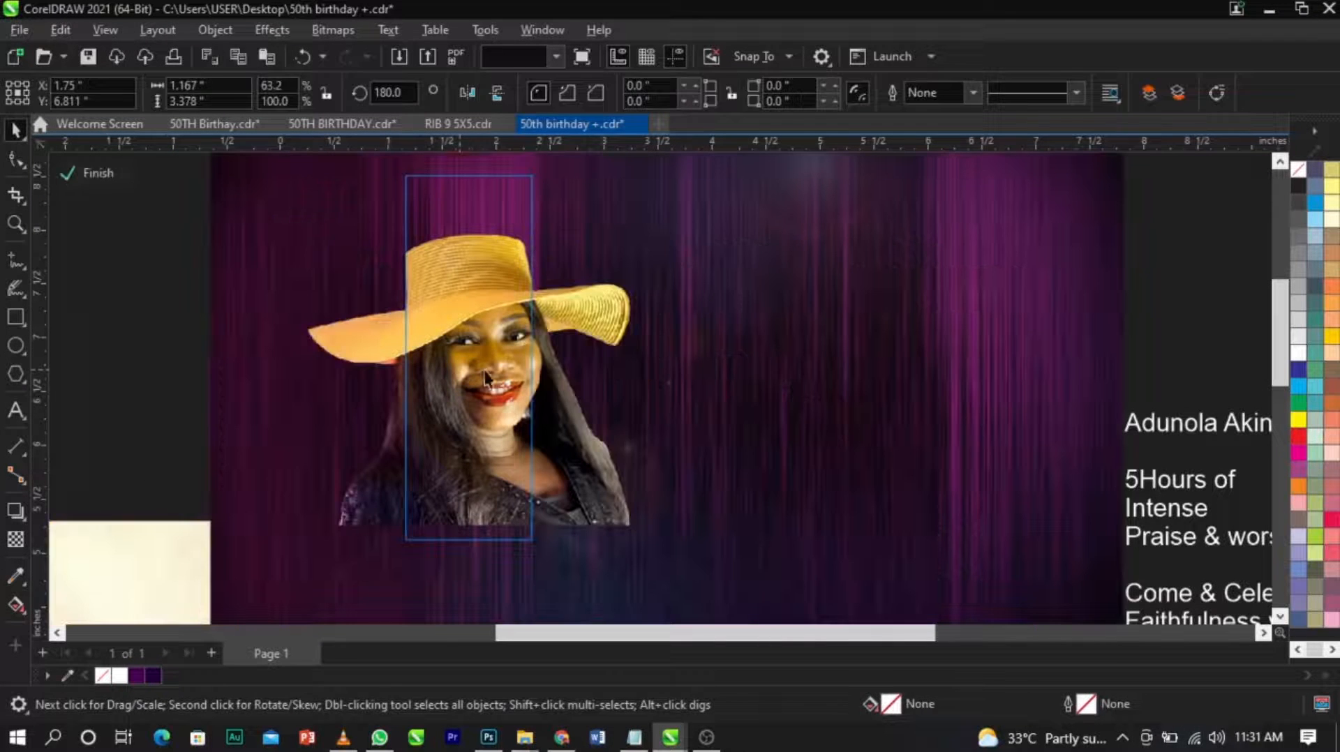
left_click(504, 370)
mouse_move(507, 368)
left_mouse_down()
mouse_move(484, 368)
mouse_move(500, 368)
left_mouse_up()
left_click(1176, 351, "ctrl")
left_click(1176, 351)
scroll(752, 261, "down", 2)
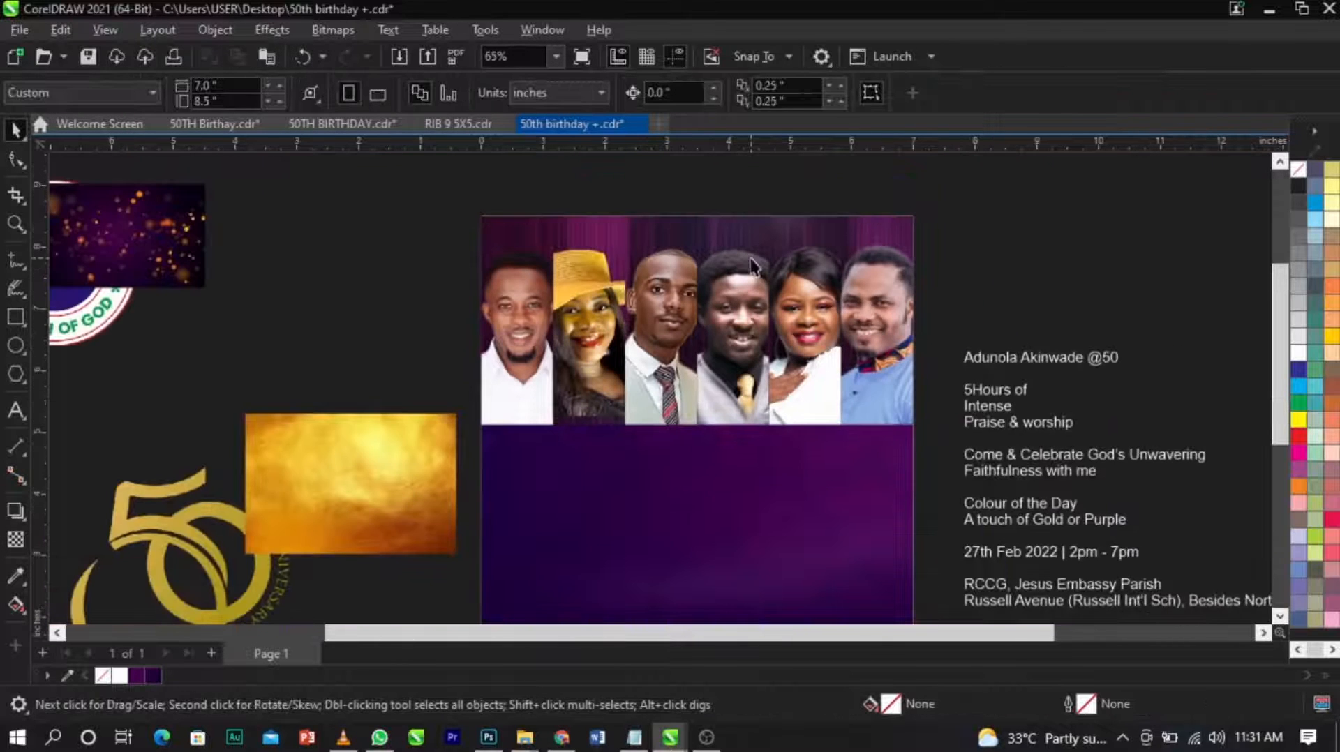
scroll(628, 251, "up", 1)
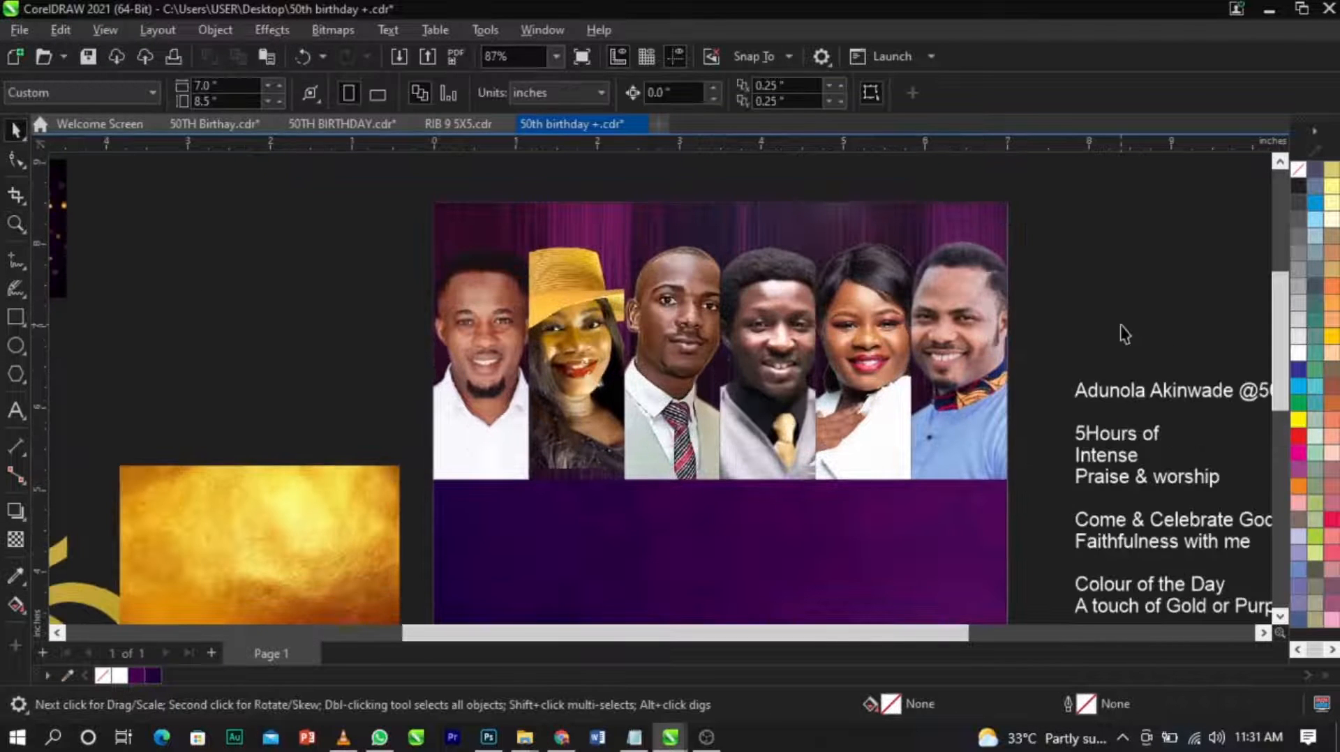
Copy the six portrait frames onto a newly added second page as an editable backup.
left_click_drag(1080, 215, 1115, 191)
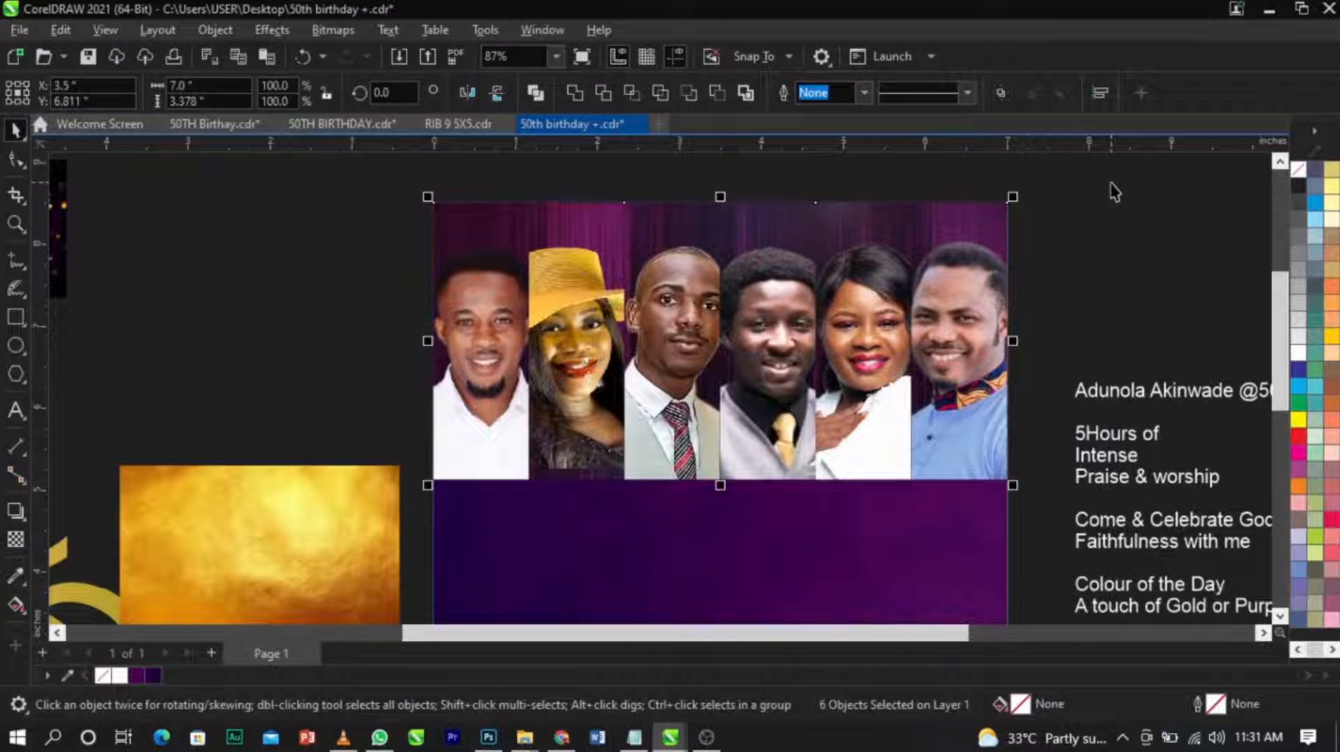
scroll(482, 321, "down", 2)
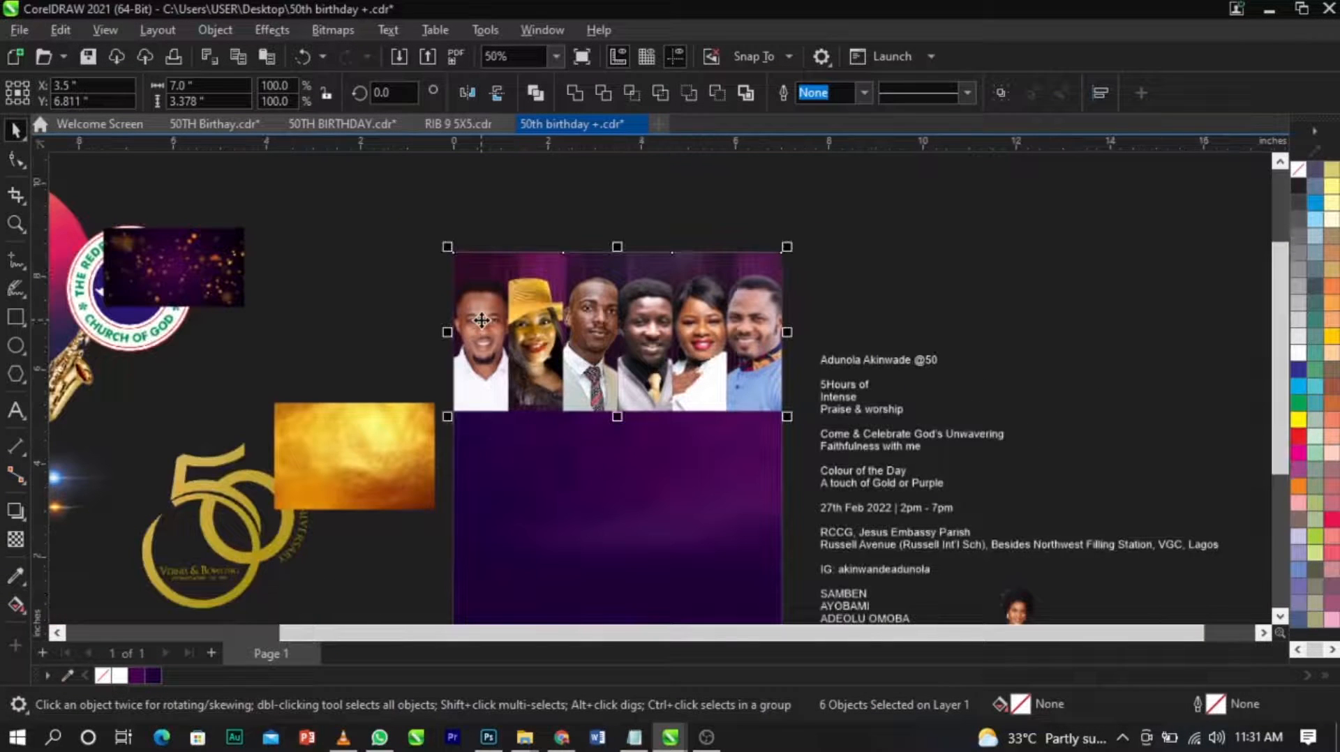
left_click(210, 653)
key("ctrl+v")
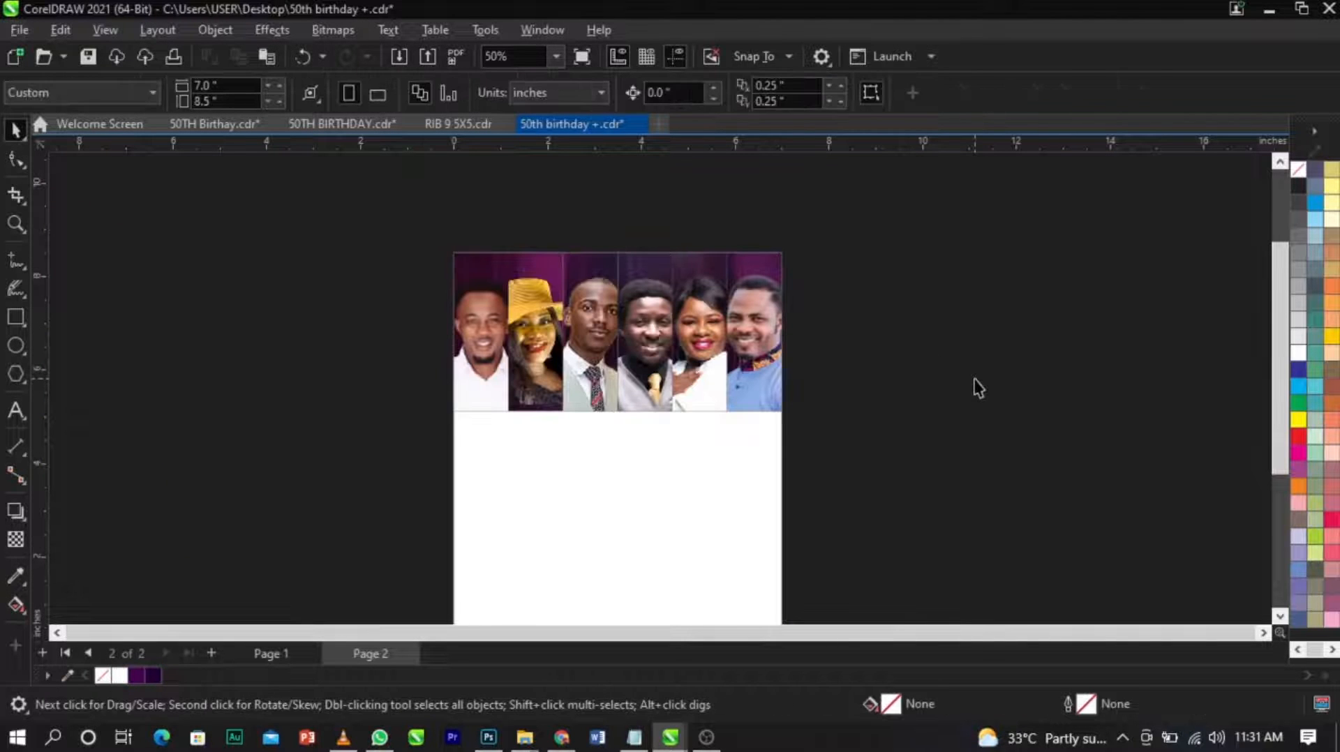
Convert the six portrait frames on page 1 into one 300 dpi RGB Color (24-bit) bitmap with anti-aliasing and a transparent background.
key("Page_Up")
left_click_drag(835, 234, 443, 469)
scroll(545, 346, "up", 2)
left_click(350, 28)
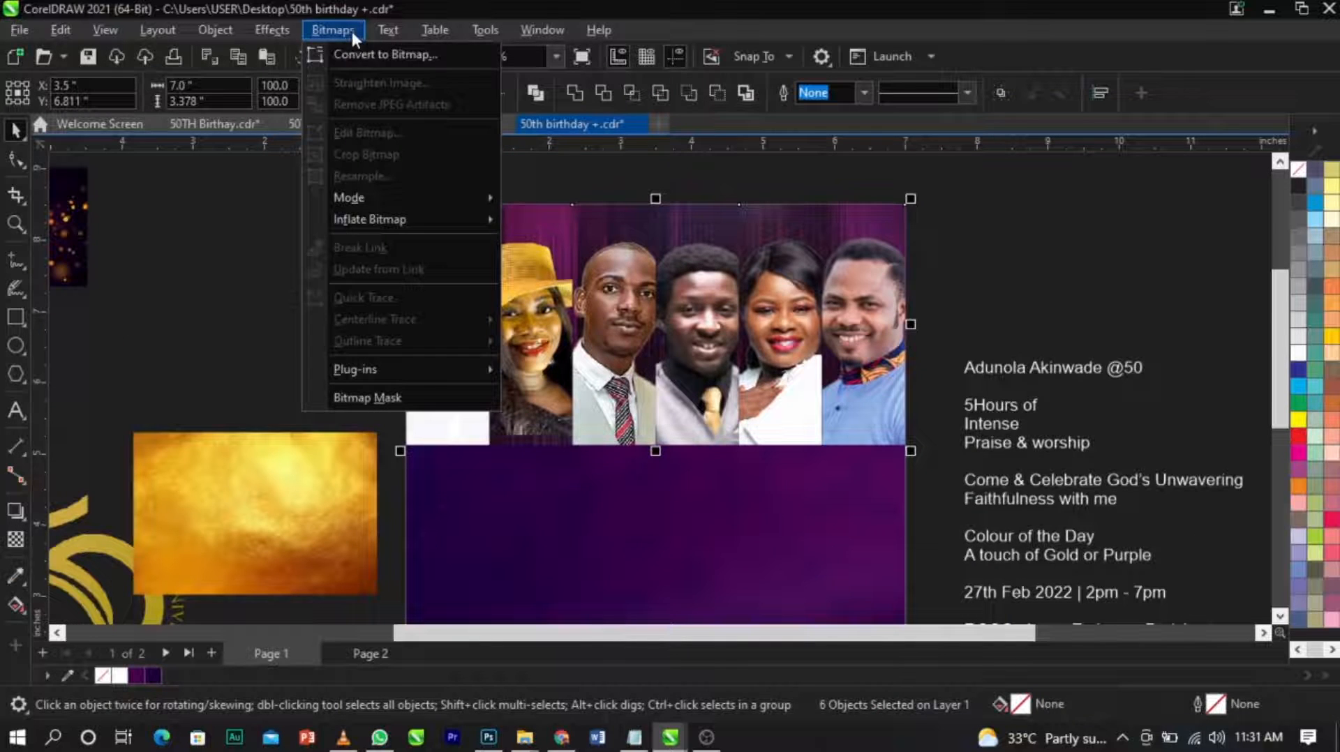
left_click(355, 47)
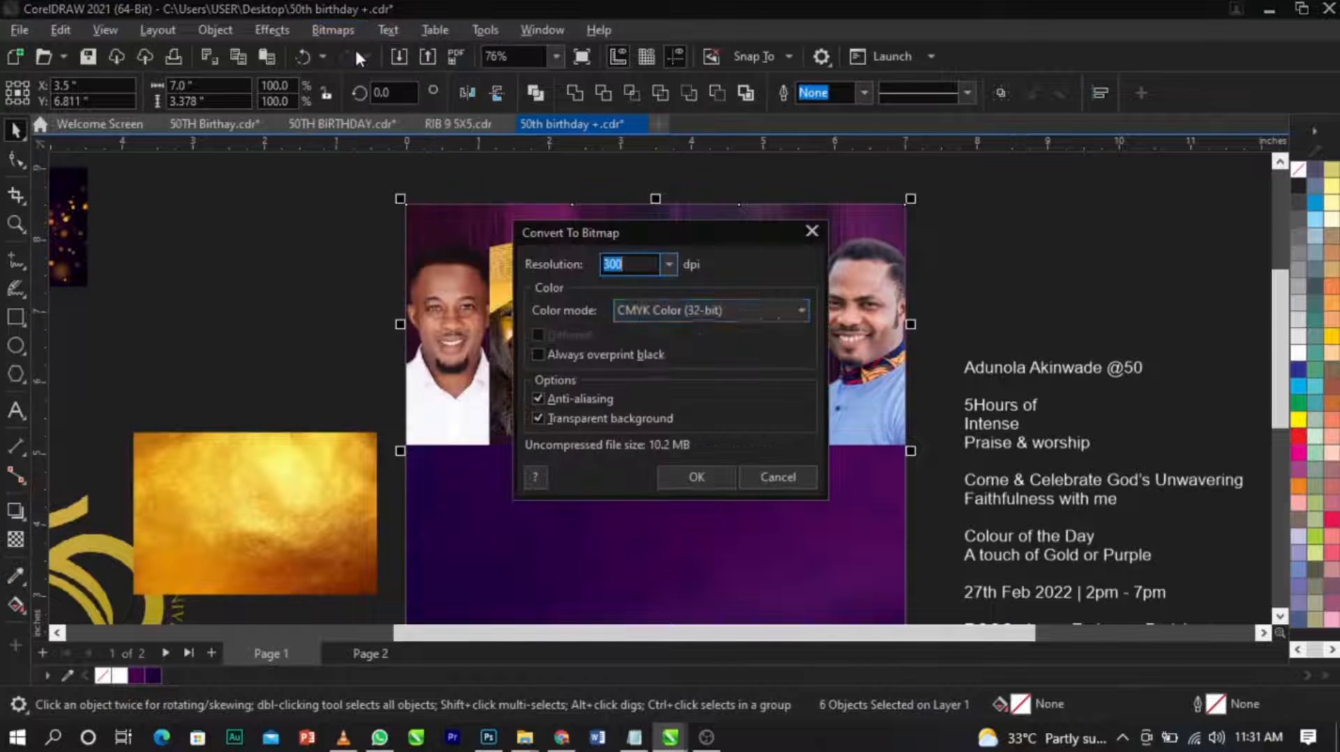
left_click(678, 310)
left_click(687, 388)
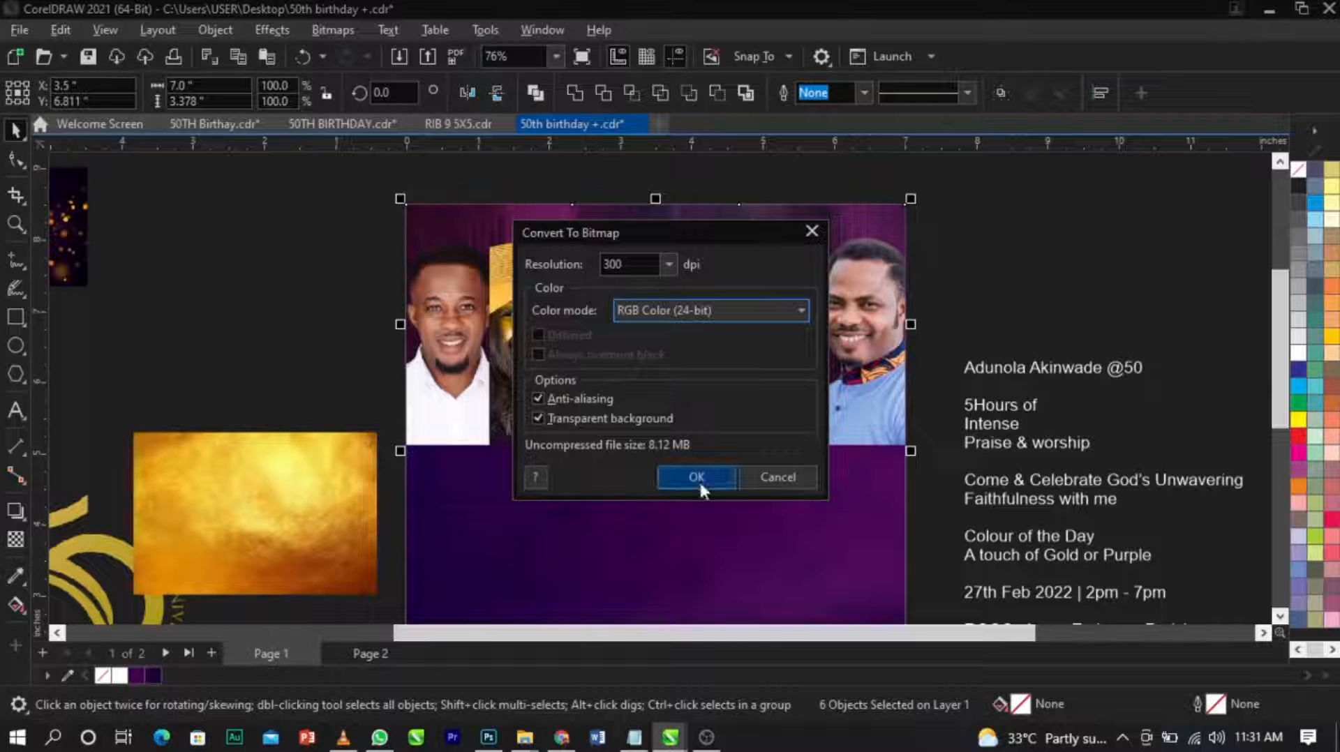
left_click(698, 476)
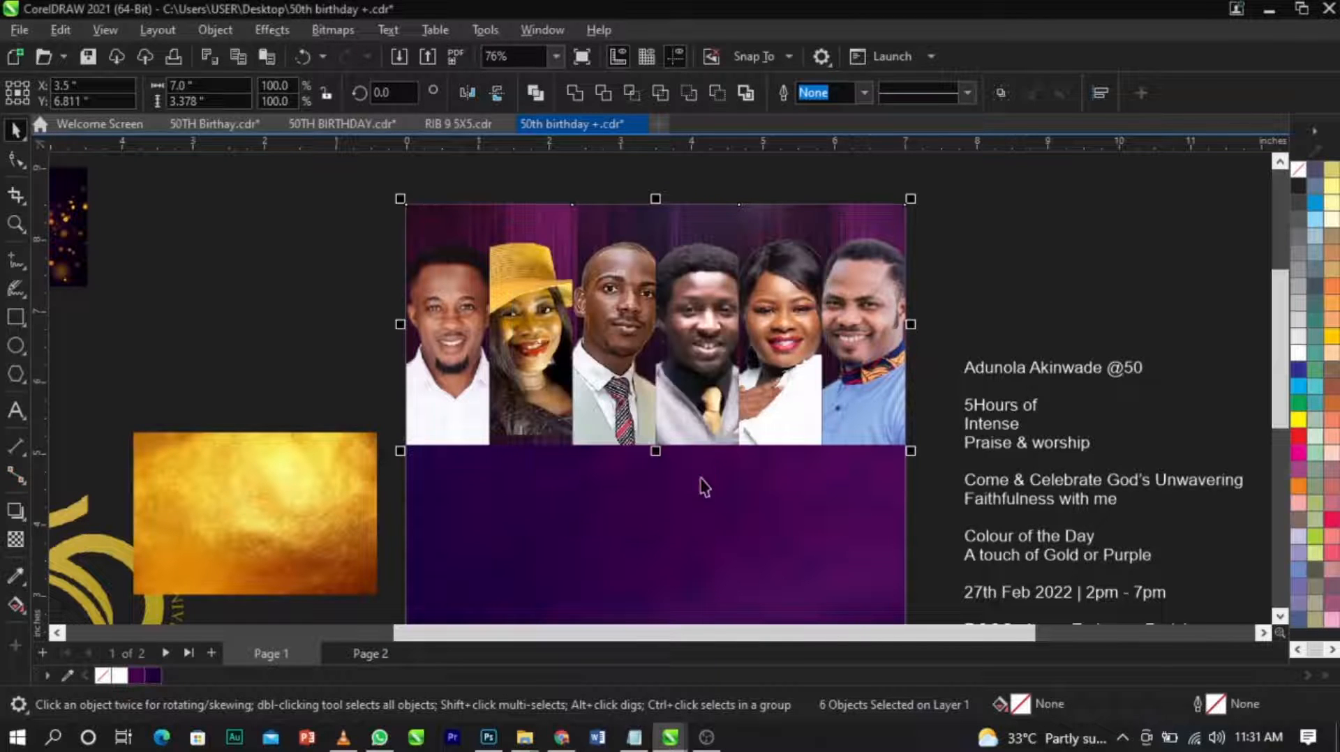
Move the portrait bitmap out of place and realign it to the left and top edges of the purple background.
left_click_drag(749, 362, 861, 399)
left_click_drag(861, 399, 827, 358)
left_click_drag(704, 358, 670, 387)
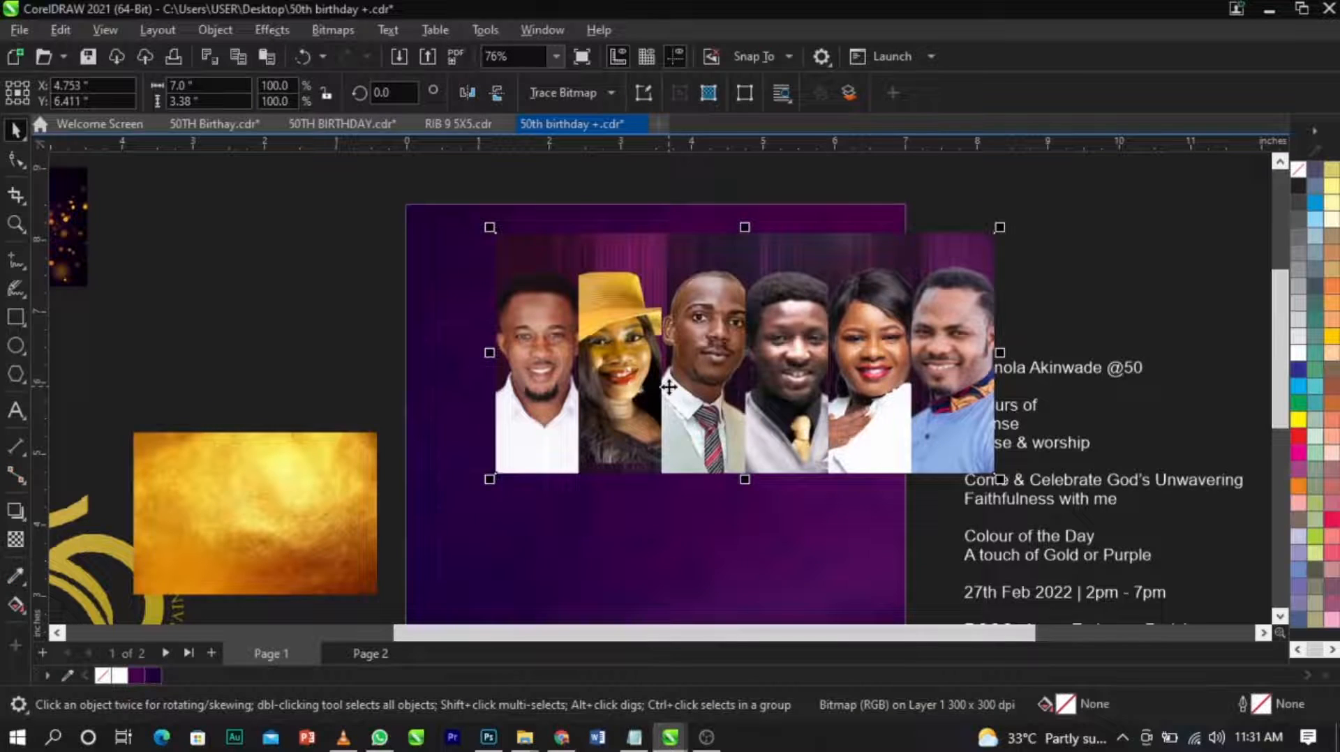
left_click(730, 532, "shift")
key("l")
key("t")
left_click(759, 311)
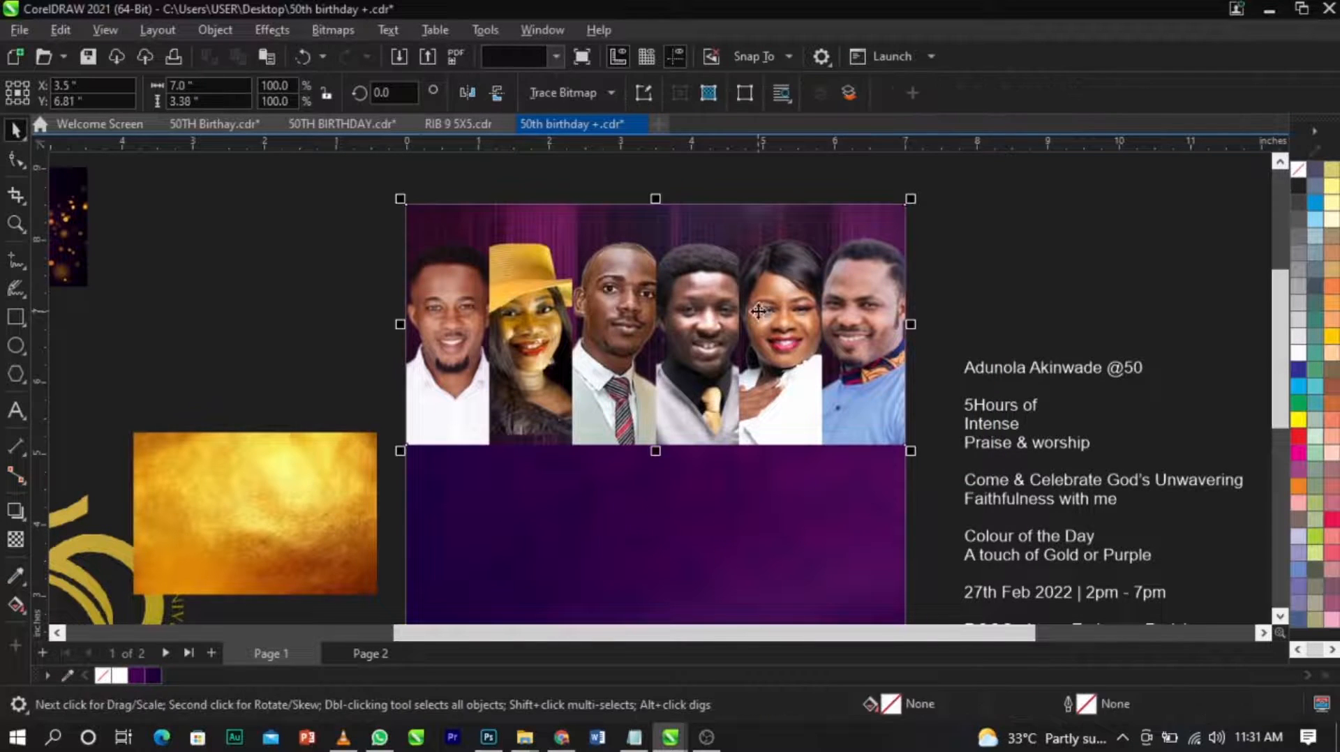
Apply a vertical -90° linear fountain transparency to the portrait bitmap, fading its lower part into the purple background.
scroll(759, 311, "down", 1)
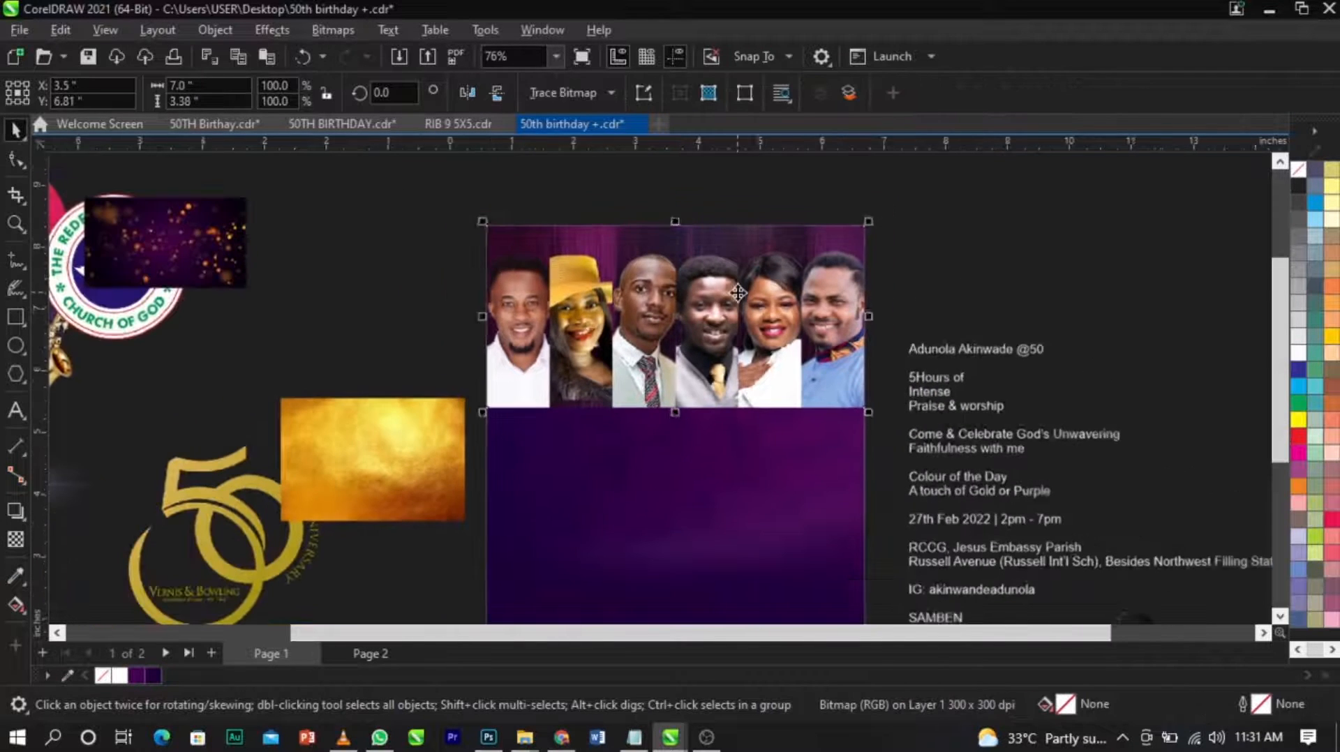
left_click(16, 538)
scroll(529, 370, "up", 1)
mouse_move(803, 311)
left_mouse_down()
mouse_move(806, 440)
mouse_move(805, 287)
left_mouse_up()
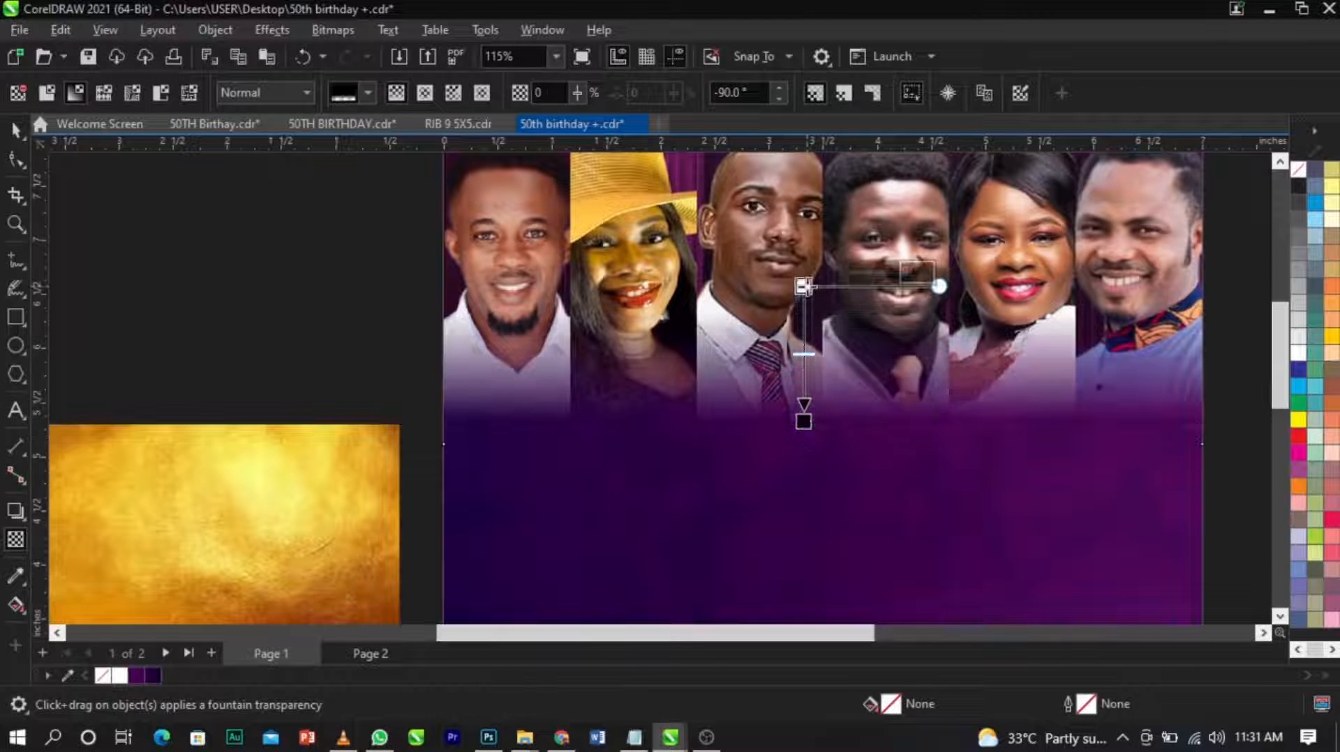
left_click_drag(803, 420, 803, 412)
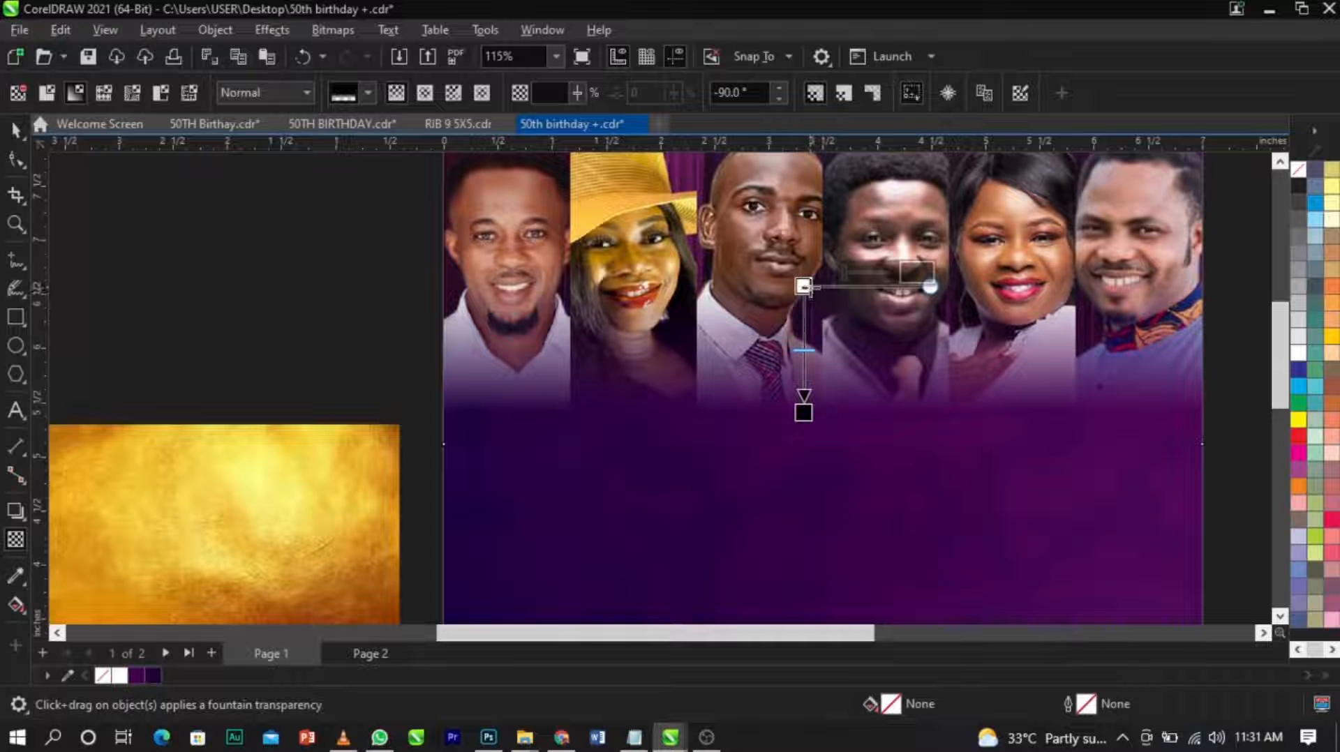
left_click(804, 286)
key("space")
scroll(697, 416, "down", 4)
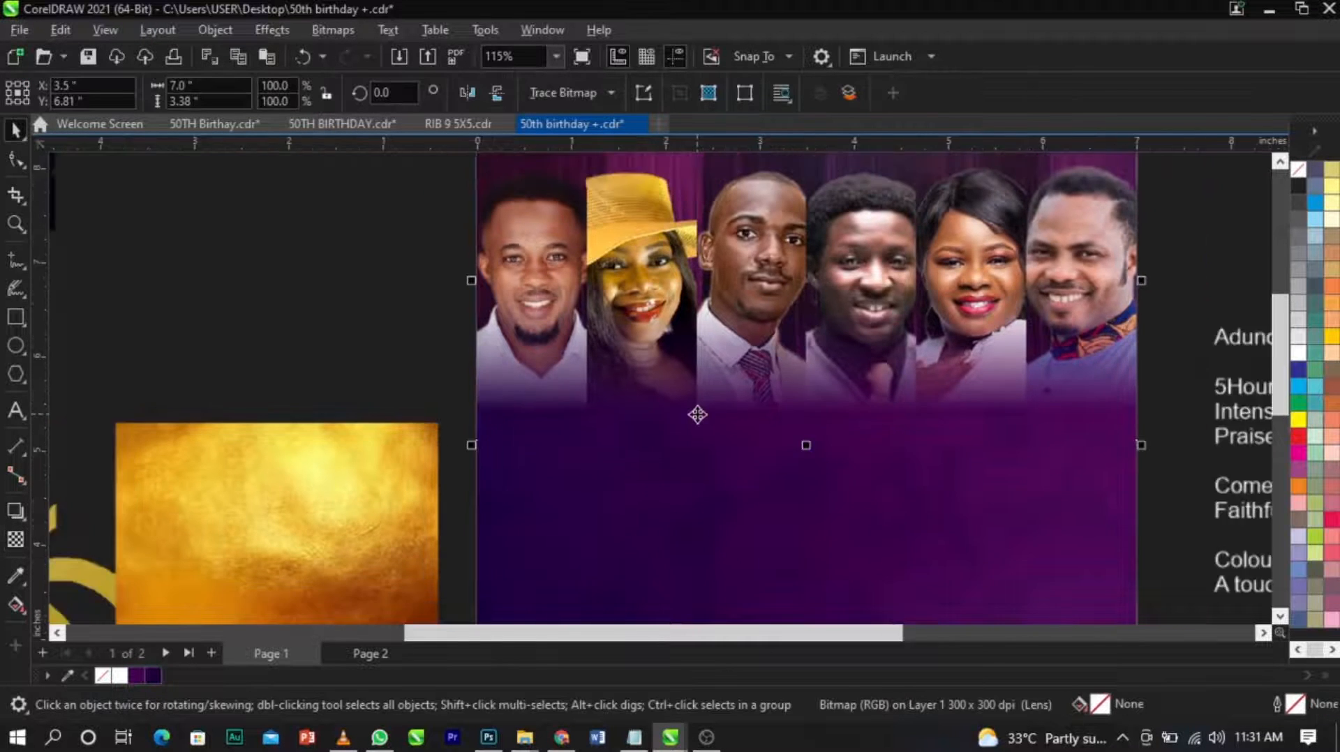
Clear the selection and examine how the portraits' faded lower edge blends into the purple background.
left_click(1125, 287)
key("z")
left_click_drag(280, 195, 1083, 553)
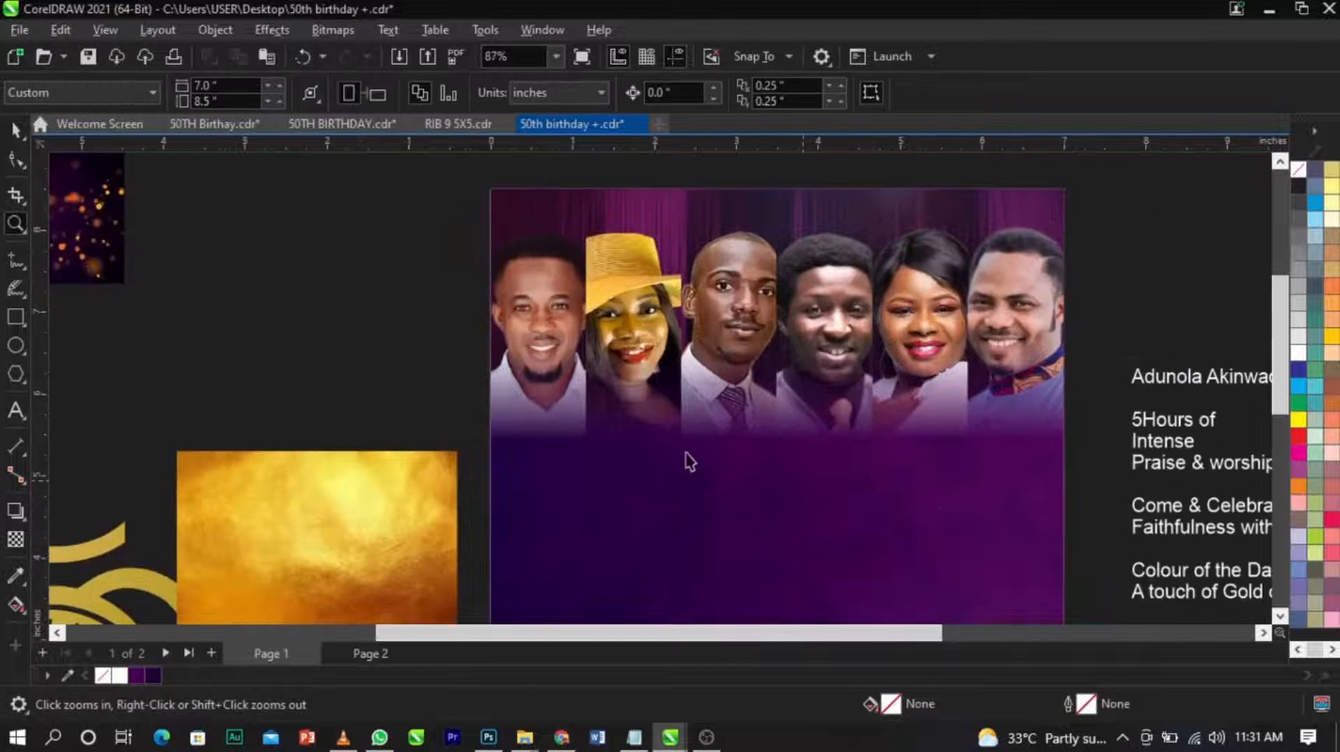
key("space")
scroll(650, 438, "up", 3)
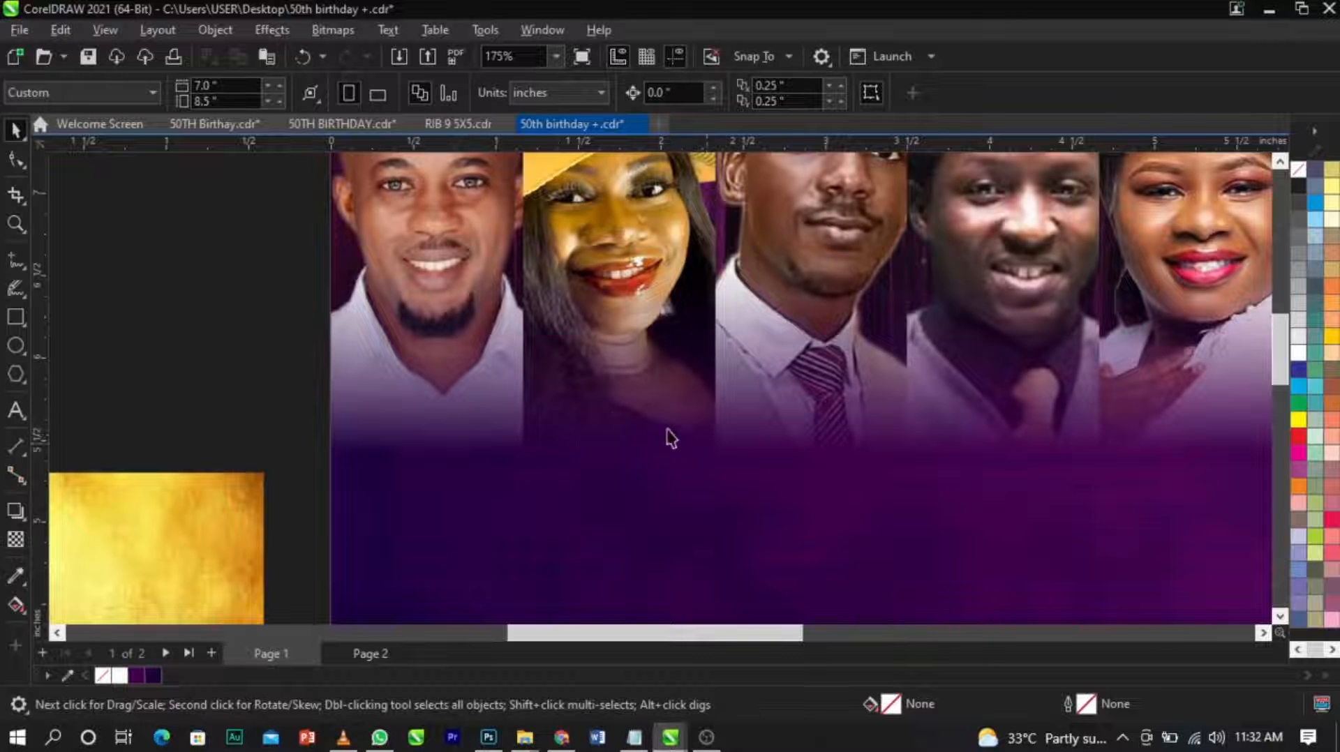
scroll(433, 447, "down", 3)
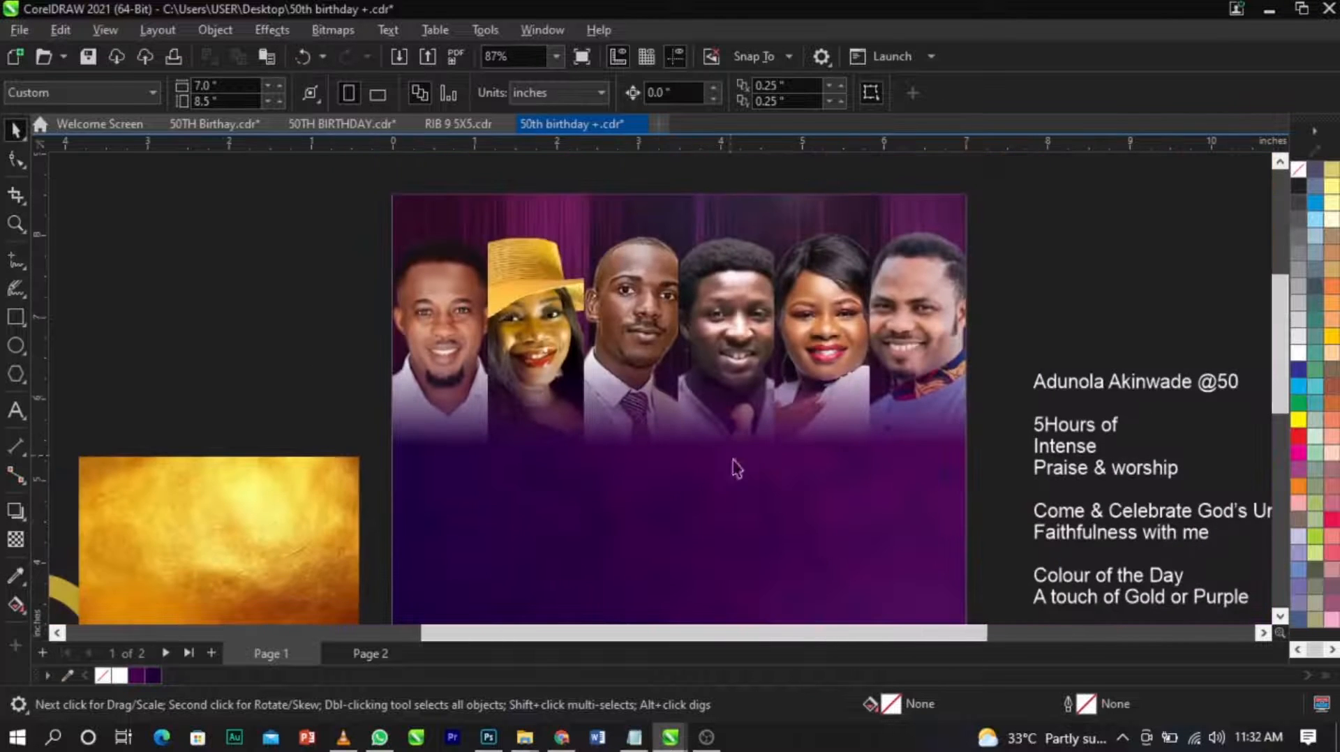
scroll(750, 464, "down", 3)
scroll(598, 381, "up", 2)
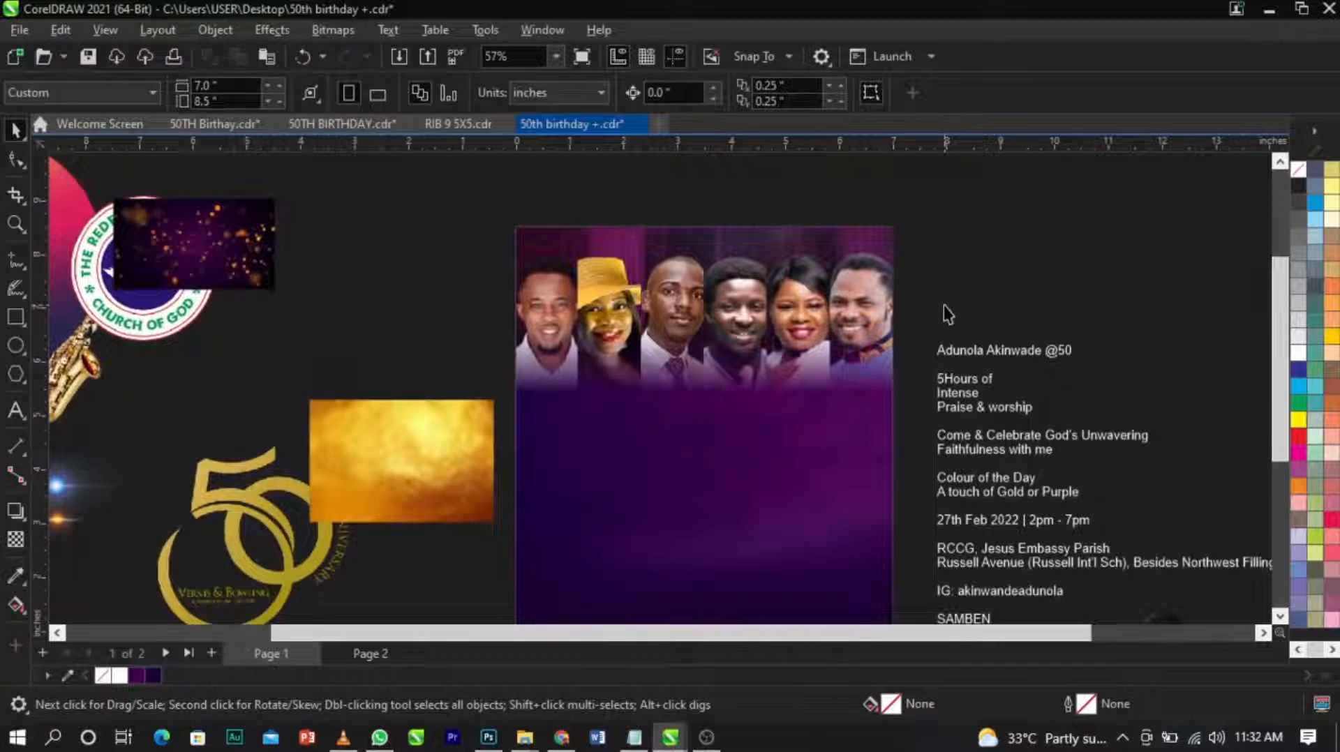
Move the blue lens flare over the third portrait's tie, undoing the stray change made along the way.
scroll(944, 305, "down", 1)
left_click(193, 461)
left_click_drag(194, 461, 722, 401)
scroll(721, 358, "up", 2)
scroll(718, 357, "up", 4)
key("ctrl+z")
left_click(642, 402)
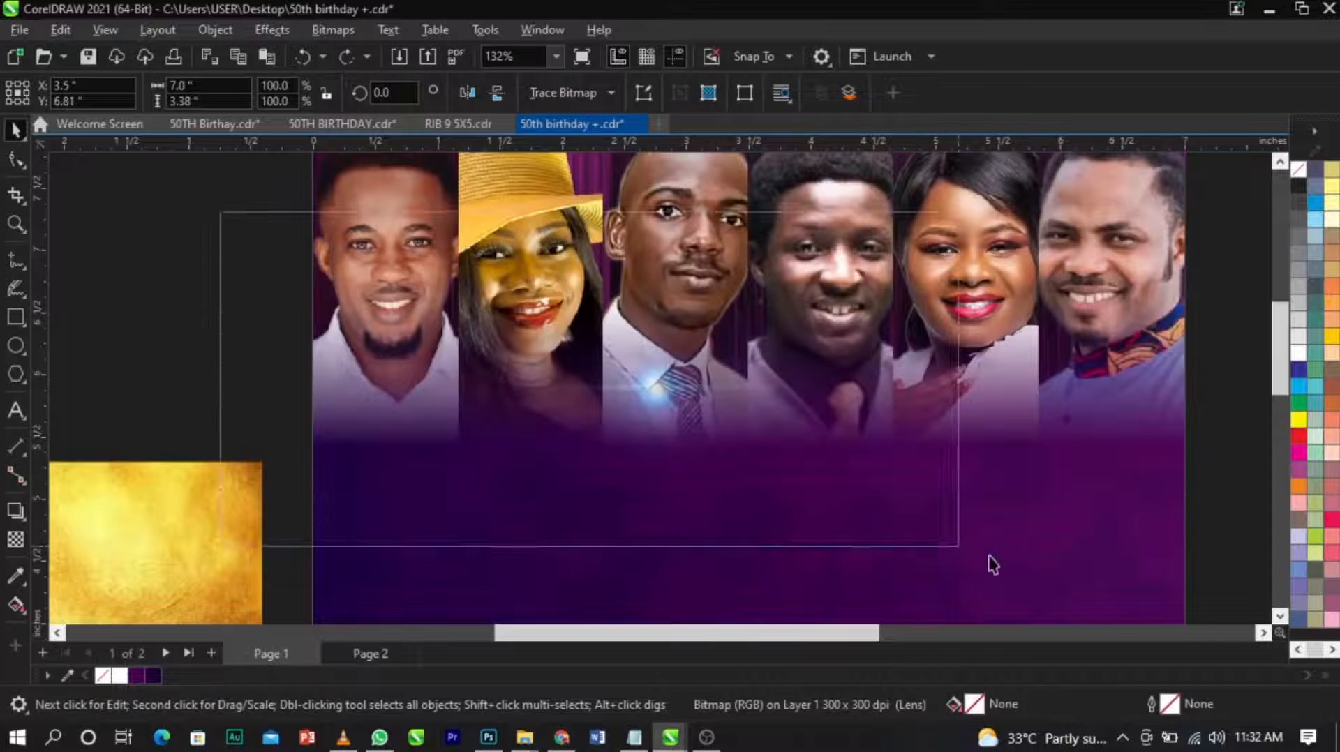
left_click(631, 441)
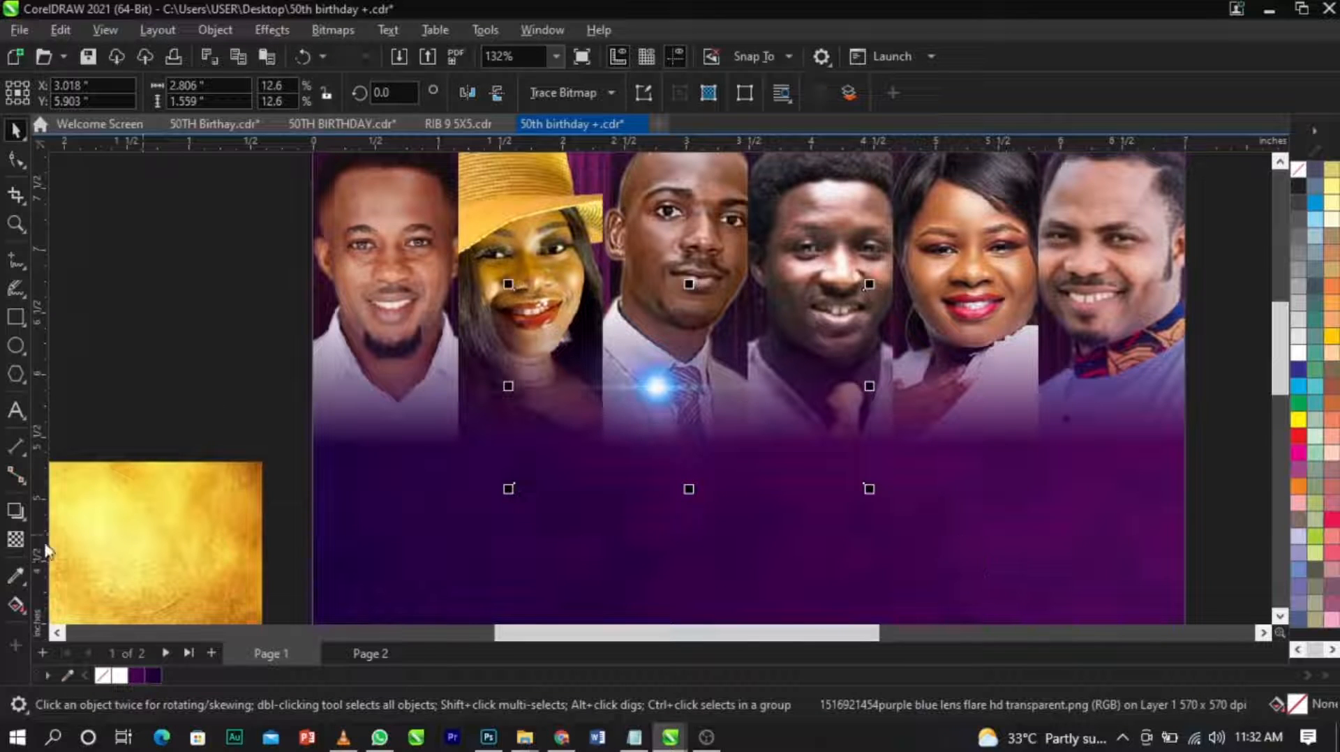
Set the blue lens flare's transparency merge mode to Screen.
left_click(17, 540)
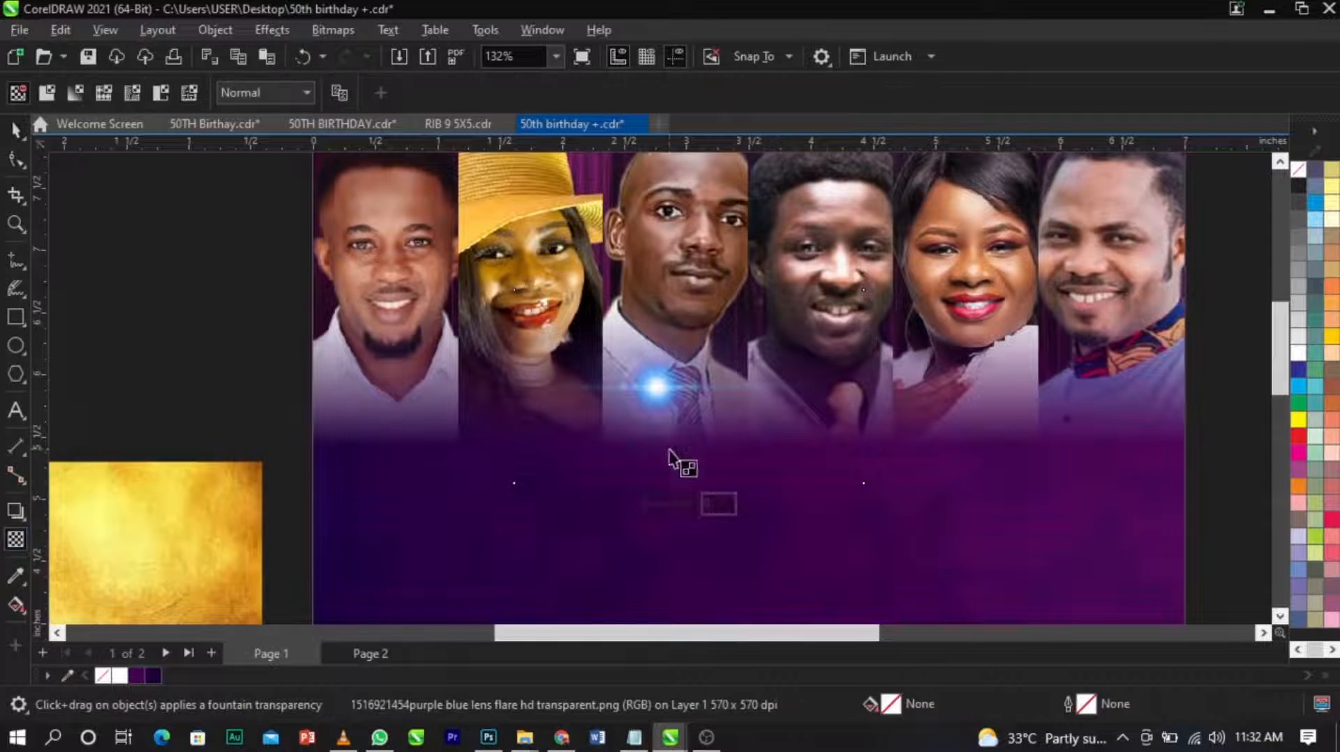
left_click(266, 93)
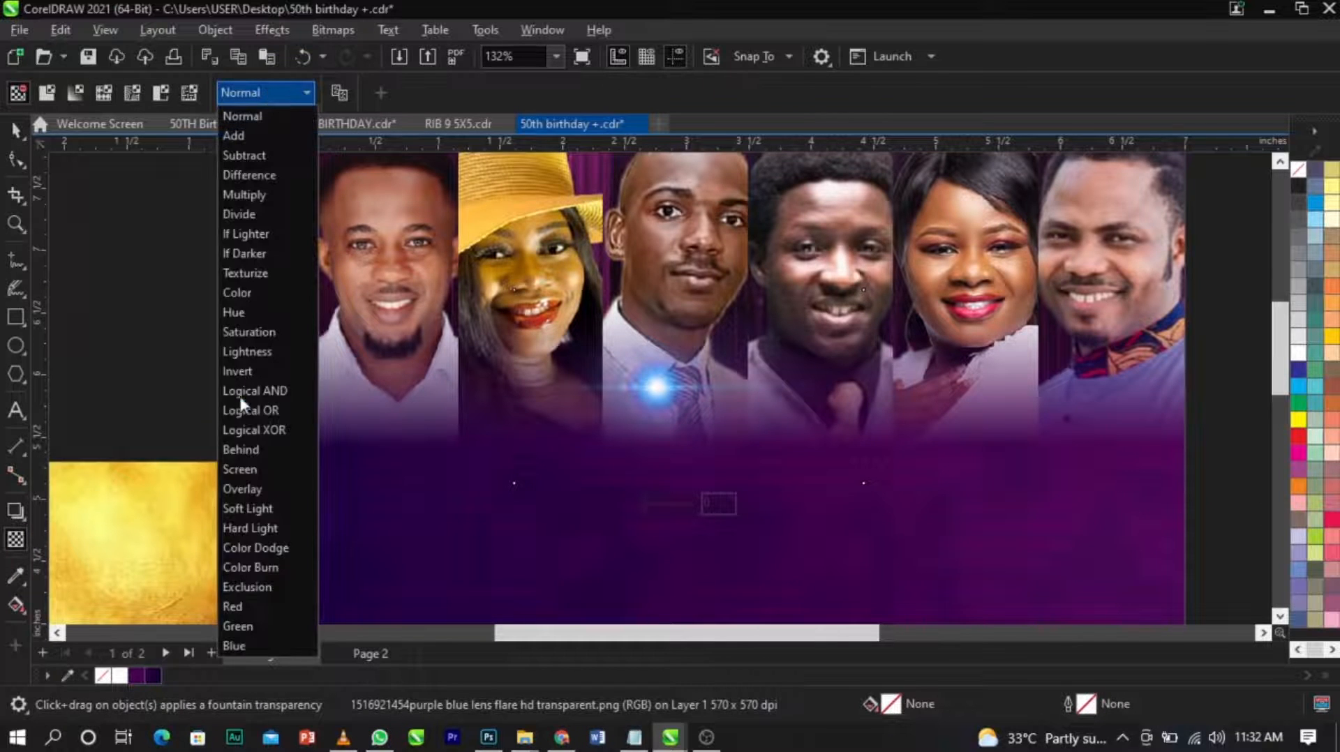
left_click(264, 470)
key("space")
Flatten the lens flare into a streak 0.097 inches high and move it up near the third portrait's head.
left_click_drag(674, 393, 669, 523)
left_click_drag(684, 415, 619, 208)
scroll(698, 541, "down", 1)
scroll(689, 537, "up", 1)
scroll(689, 492, "up", 3)
scroll(658, 467, "down", 4)
Rotate the flare streak to 270° and move it onto the seam between the second and third portraits.
left_click(619, 208)
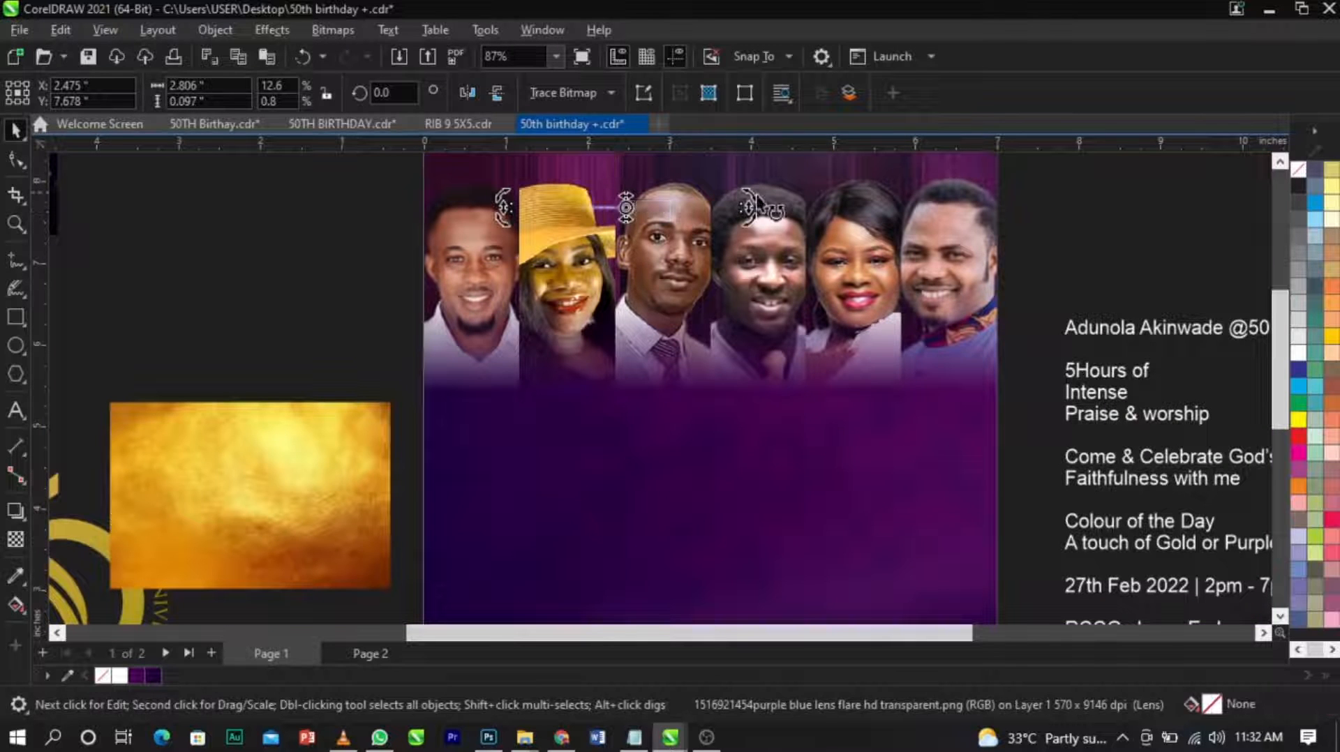
left_click_drag(753, 205, 658, 364)
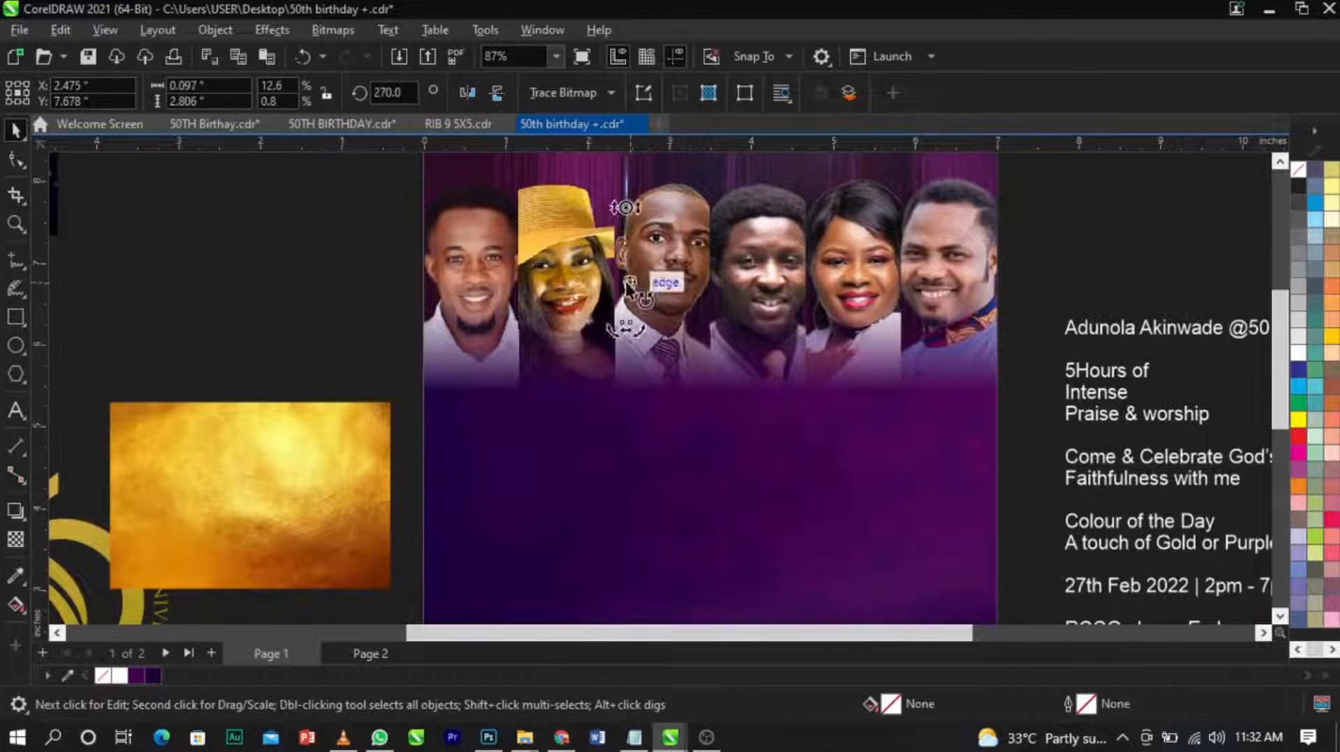
left_click_drag(626, 250, 619, 300)
scroll(624, 398, "up", 5)
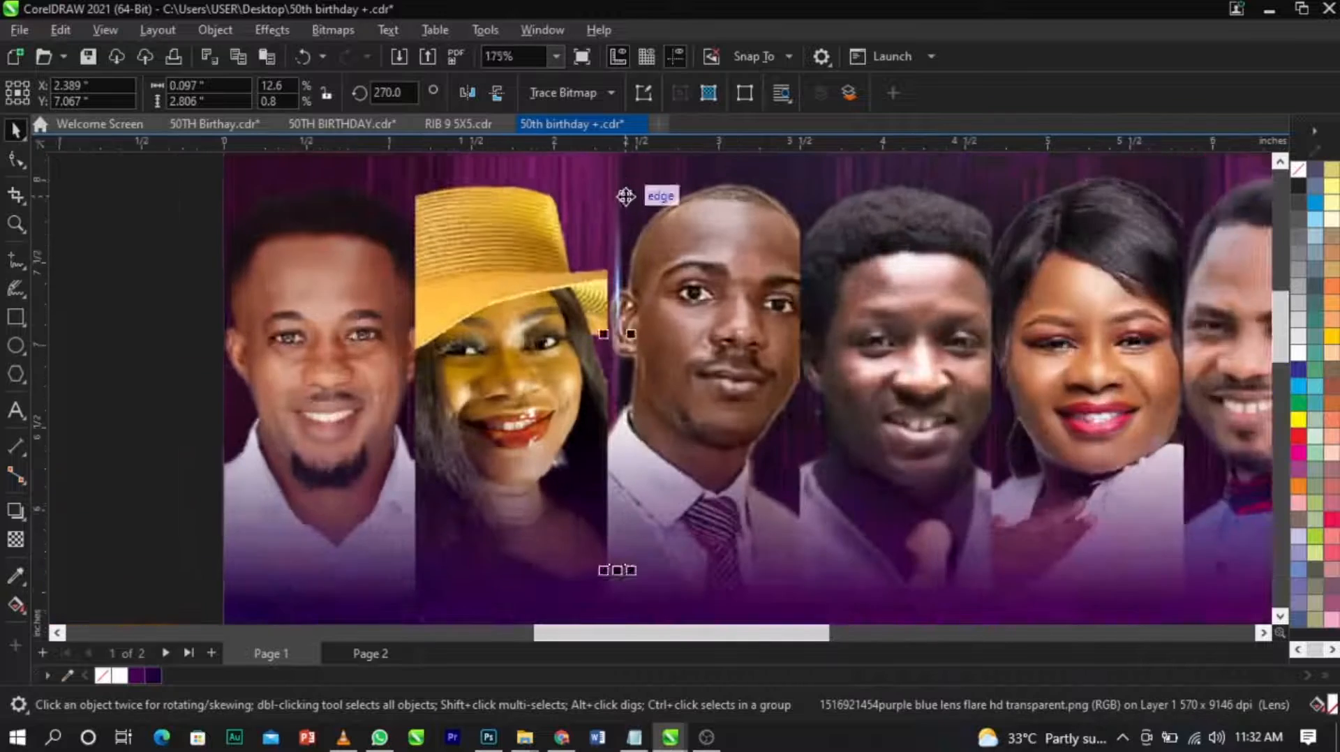
Widen the vertical flare streak to 0.267 inches on the seam between the second and third portraits.
left_click_drag(626, 400, 674, 404)
scroll(597, 394, "up", 3)
scroll(608, 328, "down", 4)
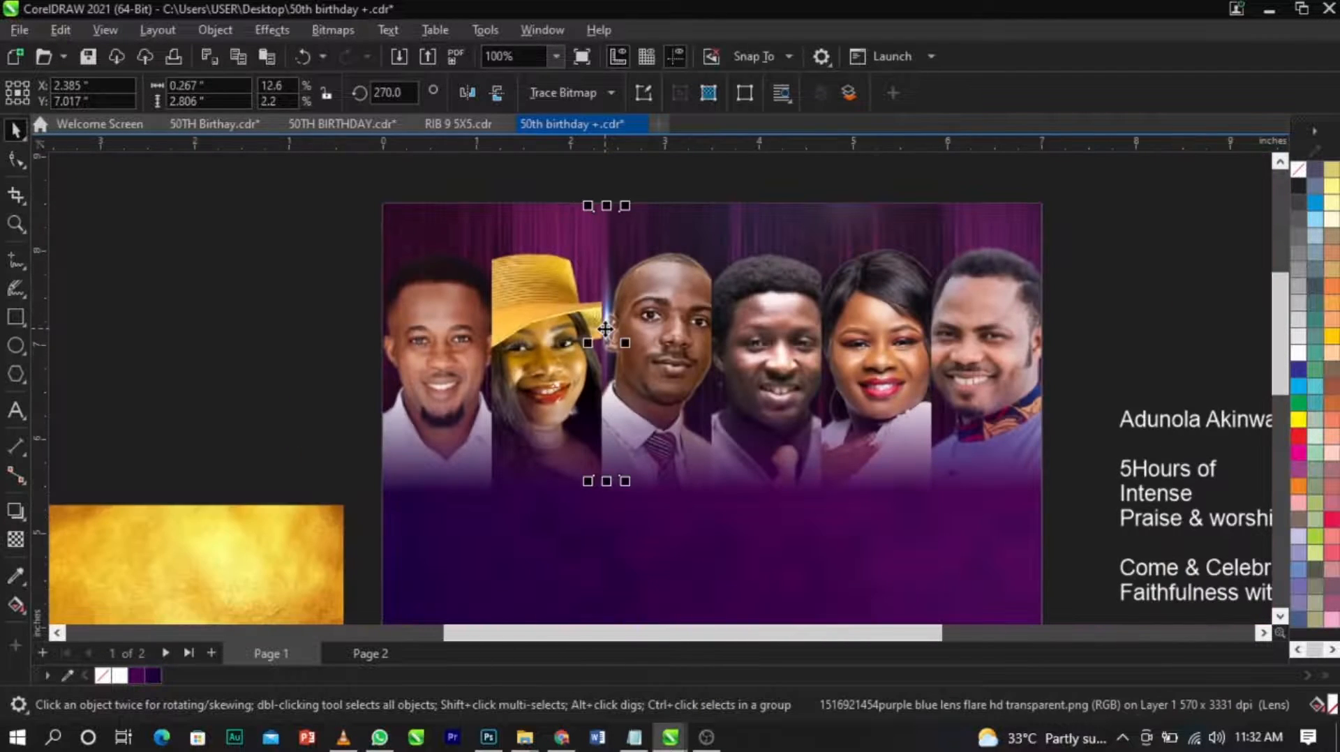
Widen the flare to 0.344 inches and copy it to the third–fourth and fourth–fifth portrait seams.
scroll(605, 328, "up", 3)
left_click_drag(668, 384, 948, 377)
scroll(641, 373, "down", 2)
scroll(803, 374, "down", 3)
scroll(799, 373, "up", 3)
right_click(948, 377)
scroll(898, 377, "up", 2)
left_click(894, 377)
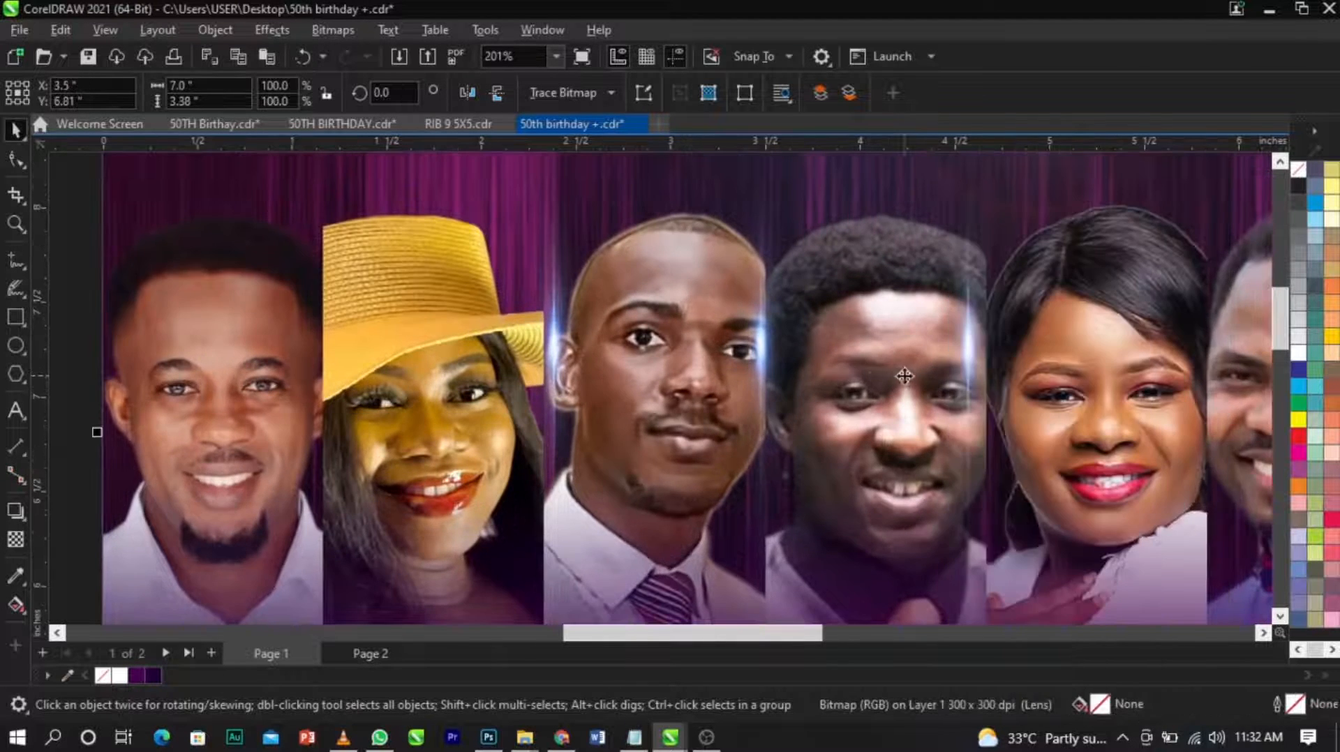
Align the fourth–fifth flare copy exactly on its portrait seam, at X 4.657 inches.
scroll(1022, 375, "up", 3)
left_click_drag(953, 359, 977, 365)
scroll(978, 365, "down", 5)
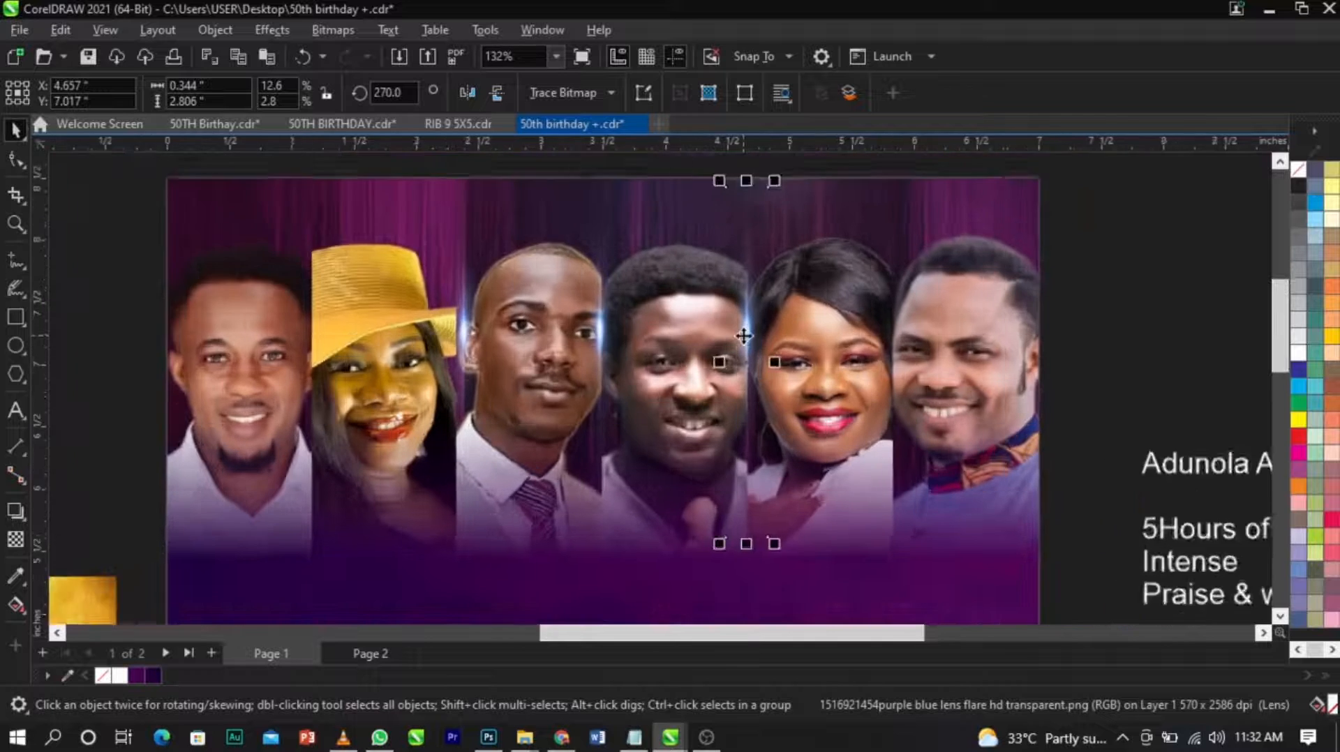
Copy the flare onto the seam between the first and second portraits, at X 1.169 inches.
scroll(744, 336, "up", 2)
left_click_drag(744, 336, 532, 341)
scroll(945, 354, "down", 4)
scroll(501, 337, "up", 9)
scroll(532, 341, "down", 10)
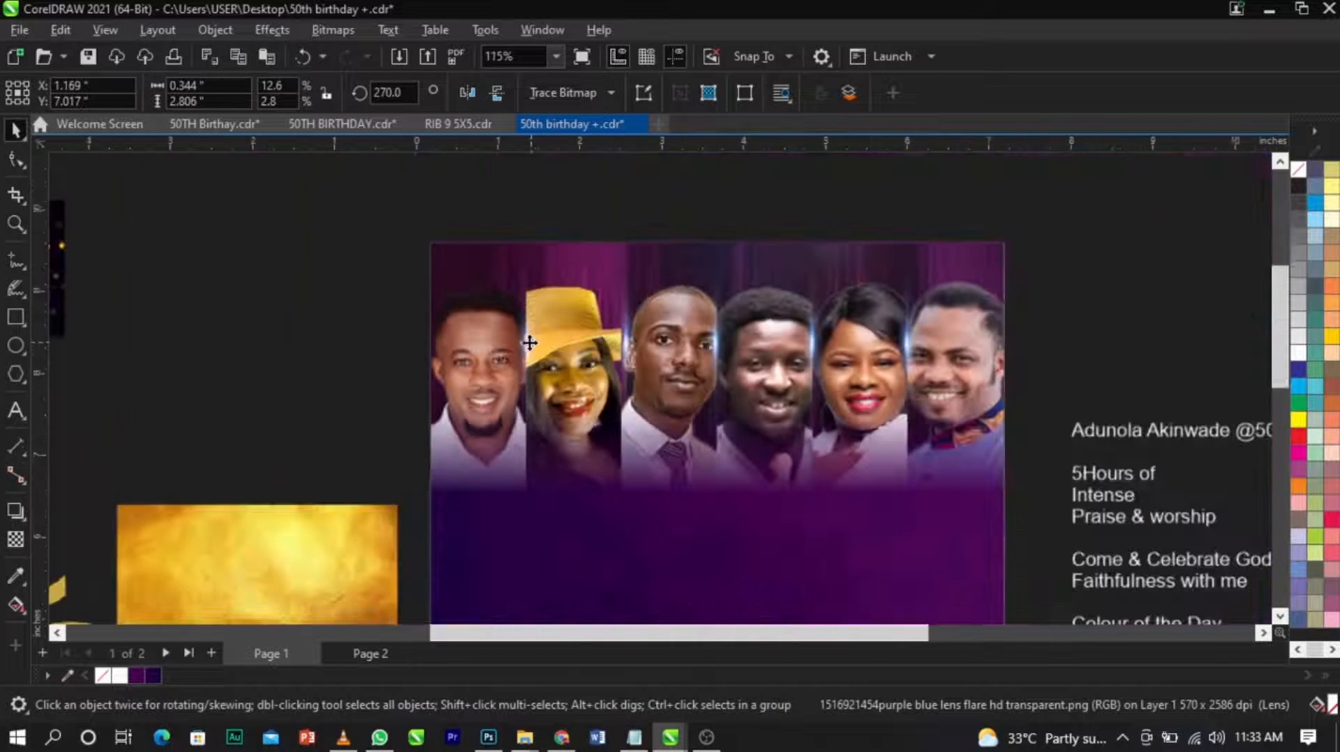
Add a flare copy on the seam between the fifth and sixth portraits, at X 5.814 inches.
left_click(419, 342)
scroll(416, 341, "down", 3)
key("z")
left_click_drag(335, 209, 918, 529)
key("space")
left_click(811, 308)
left_click(846, 319)
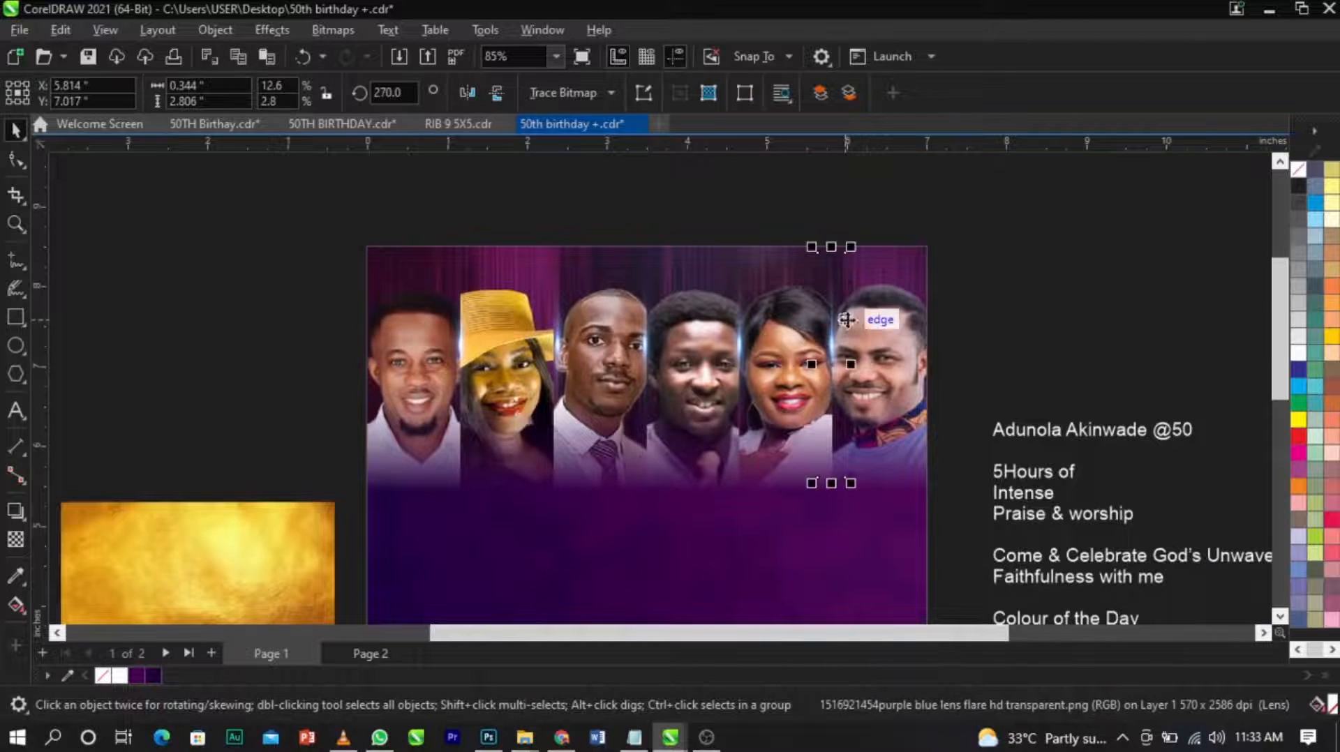
left_click(949, 312)
scroll(699, 248, "down", 2)
key("z")
left_click_drag(371, 209, 913, 549)
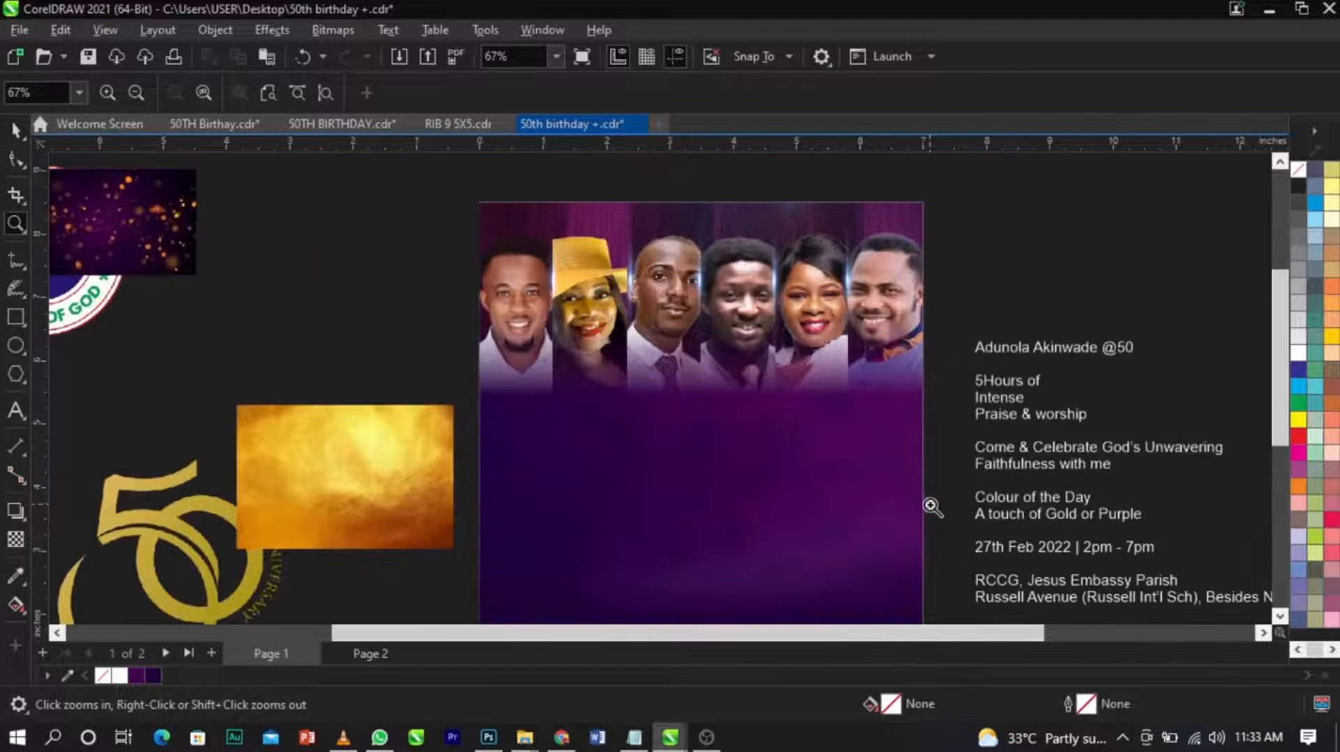
Widen the flare between the fifth and sixth portraits to 0.559 inches.
key("space")
scroll(872, 312, "up", 4)
left_click(781, 293)
scroll(788, 287, "up", 3)
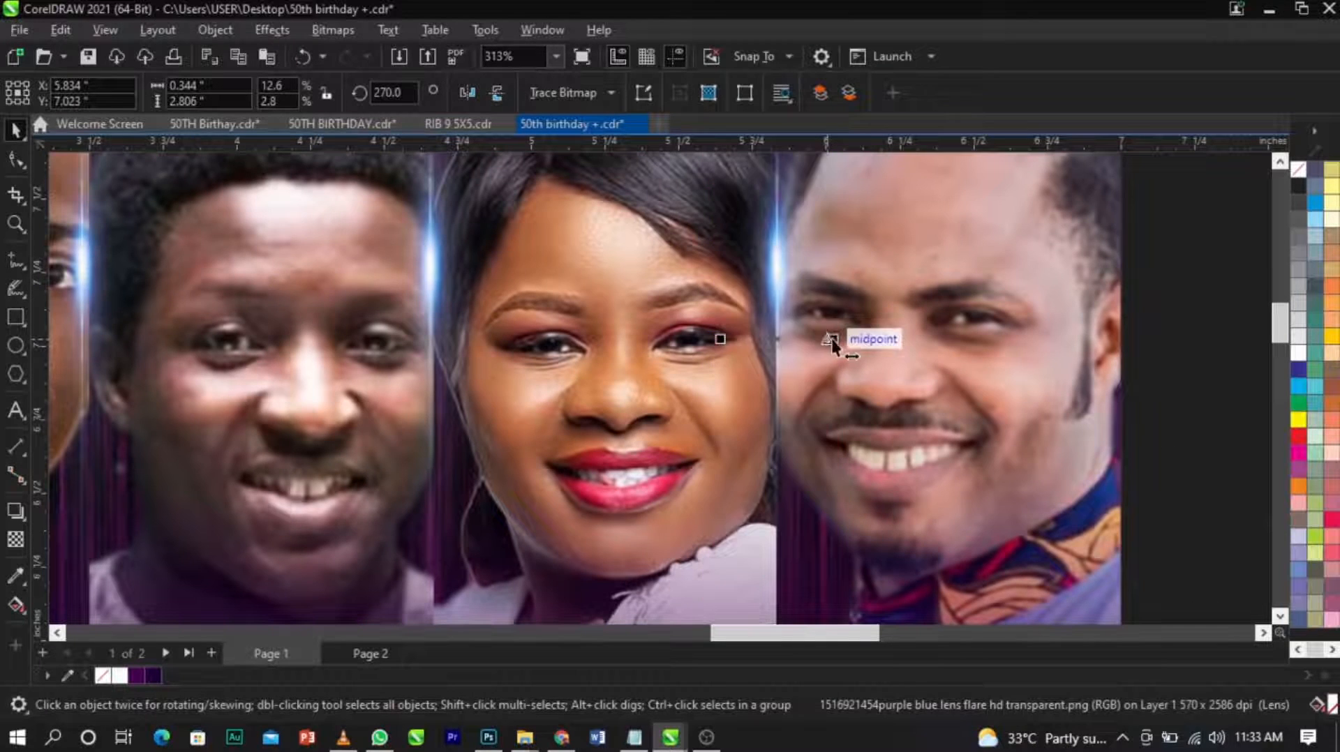
left_click_drag(832, 338, 857, 342)
Repeat the widening to 0.559 inches on the flares at the fourth–fifth, third–fourth and second–third portrait seams.
left_click(443, 294)
key("ctrl+r")
scroll(620, 309, "down", 3)
key("ctrl+r")
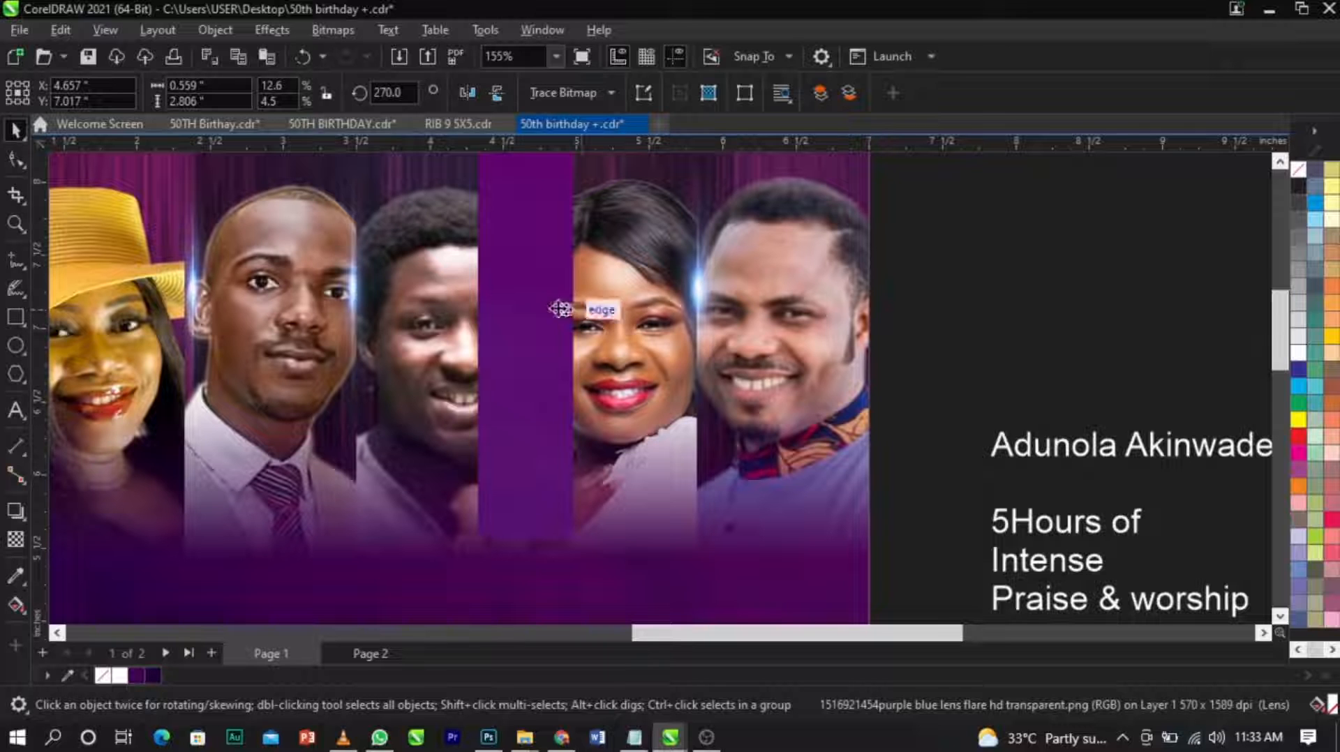
left_click(356, 290)
left_click(356, 289)
key("ctrl+r")
key("ctrl+r")
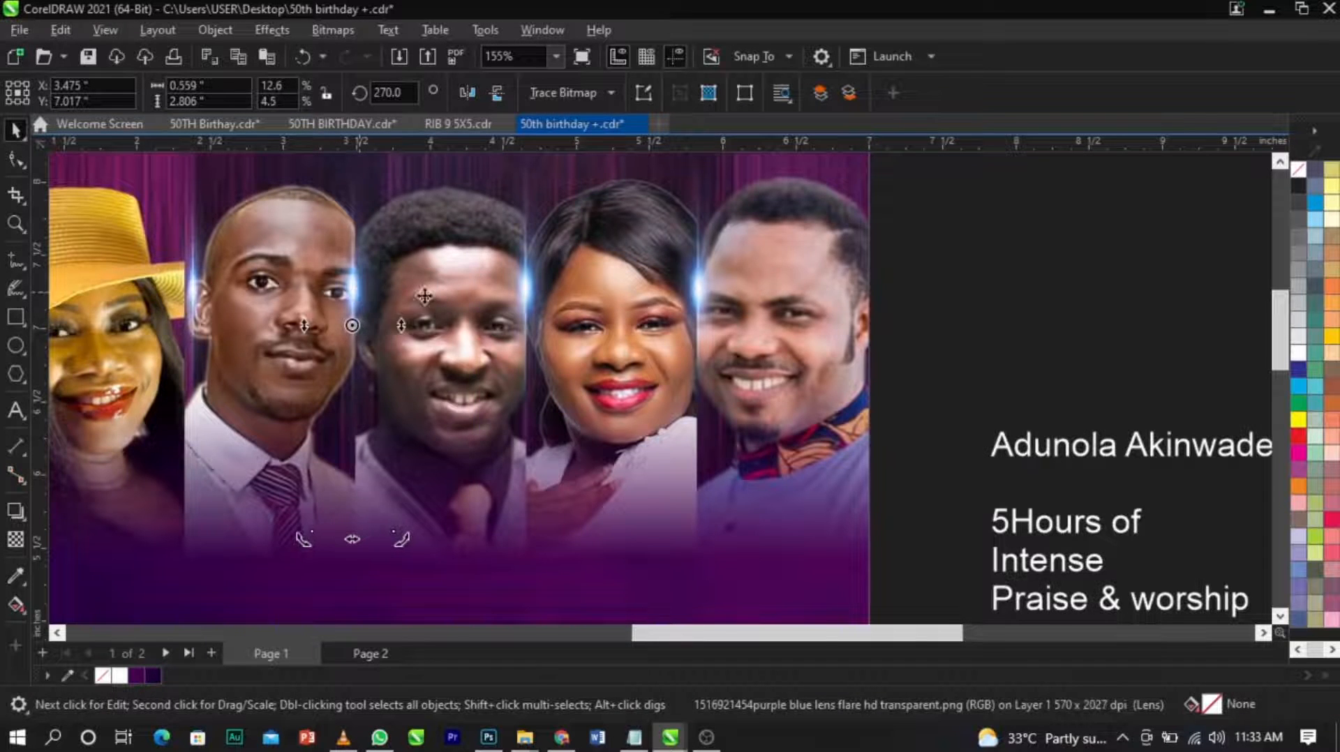
scroll(497, 297, "down", 3)
left_click(327, 311)
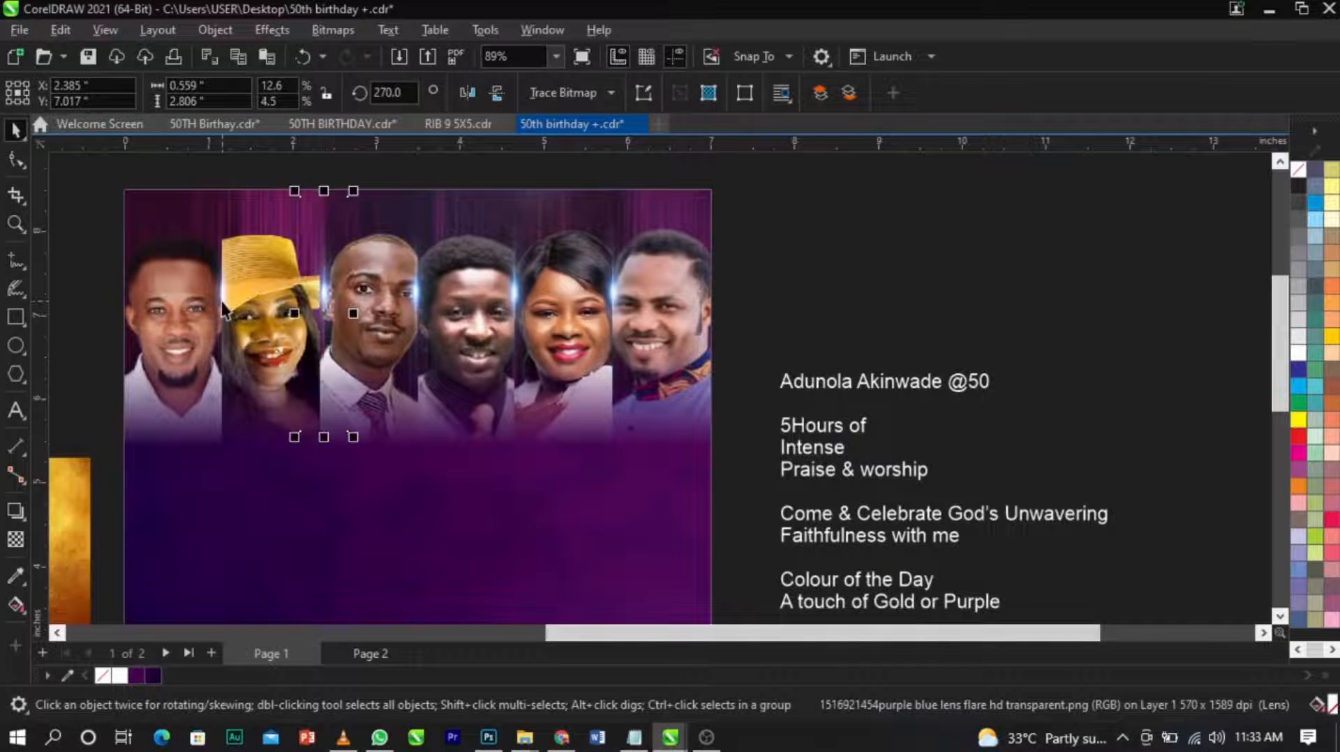
Examine the flares between the portraits against the whole page layout and the remaining design material beside it.
key("z")
scroll(830, 312, "down", 3)
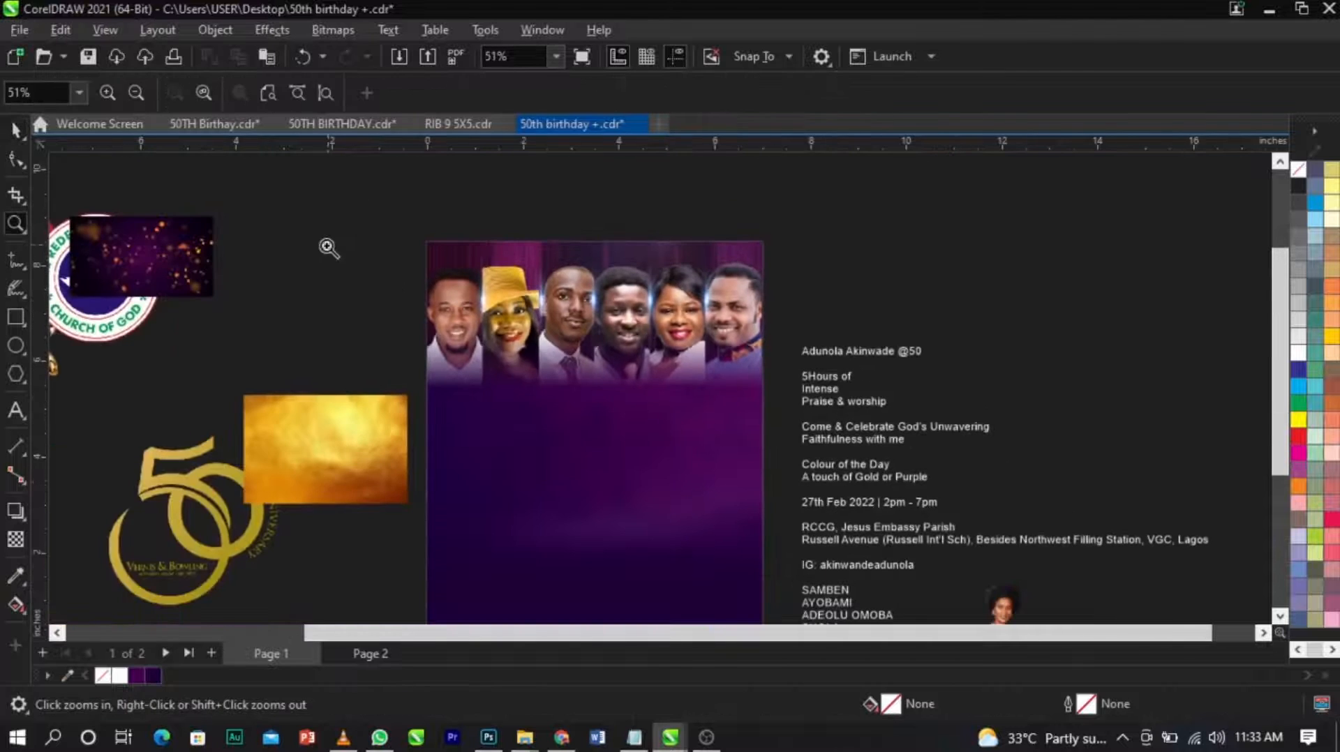
scroll(578, 442, "up", 2)
key("space")
scroll(956, 251, "down", 3)
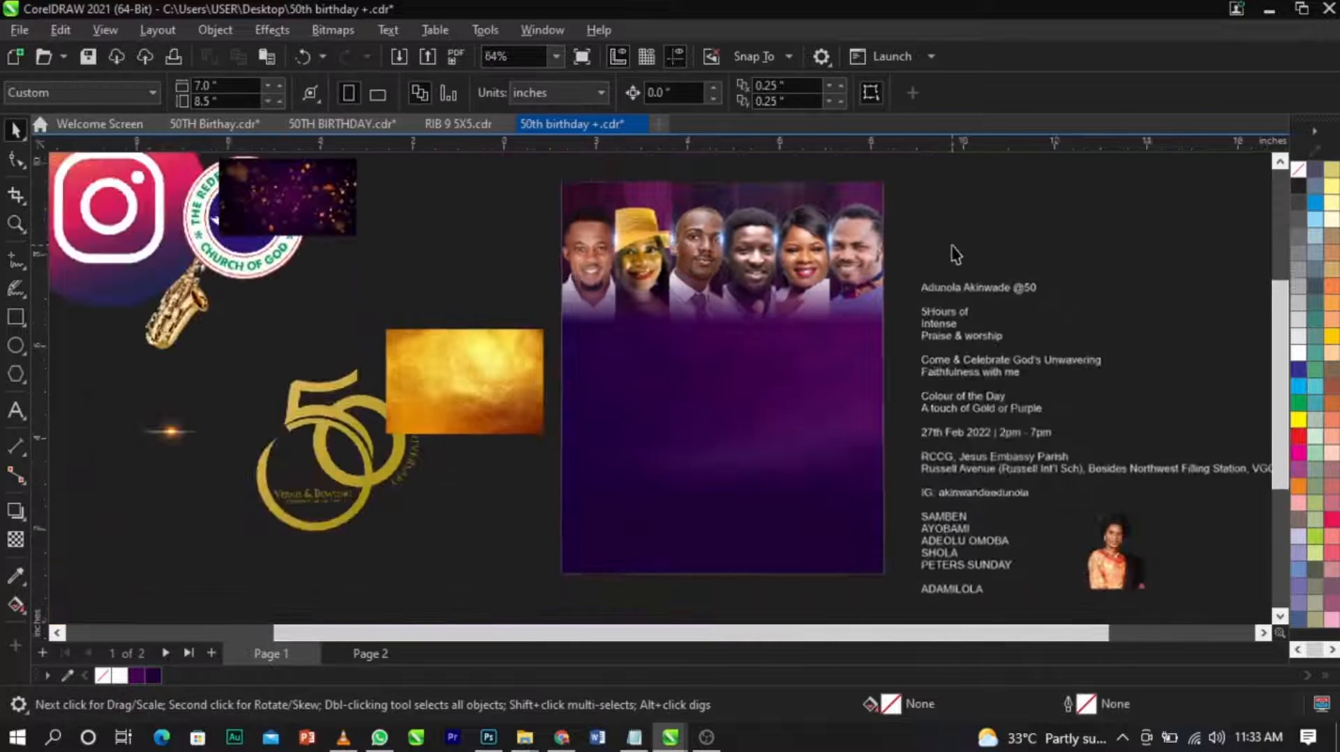
scroll(774, 383, "up", 1)
scroll(659, 412, "down", 1)
scroll(747, 412, "up", 1)
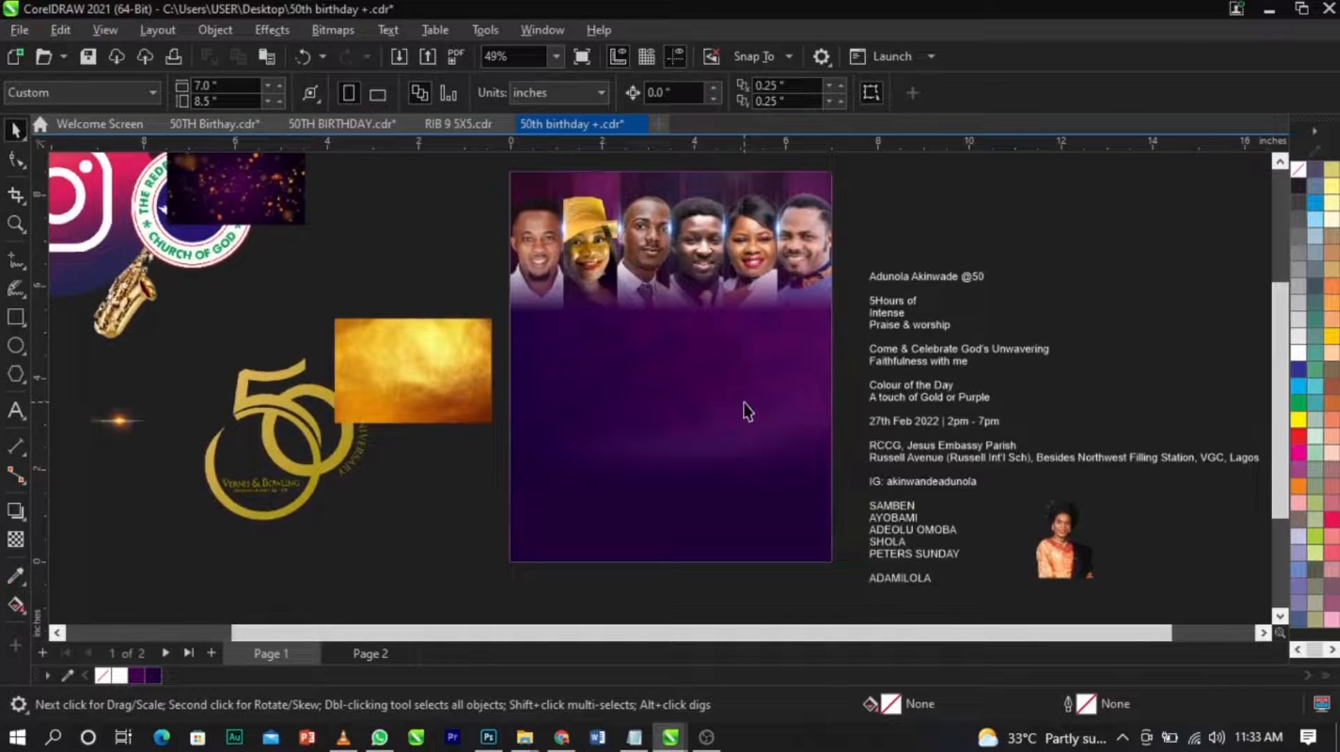
scroll(939, 561, "up", 1)
double_click(943, 559)
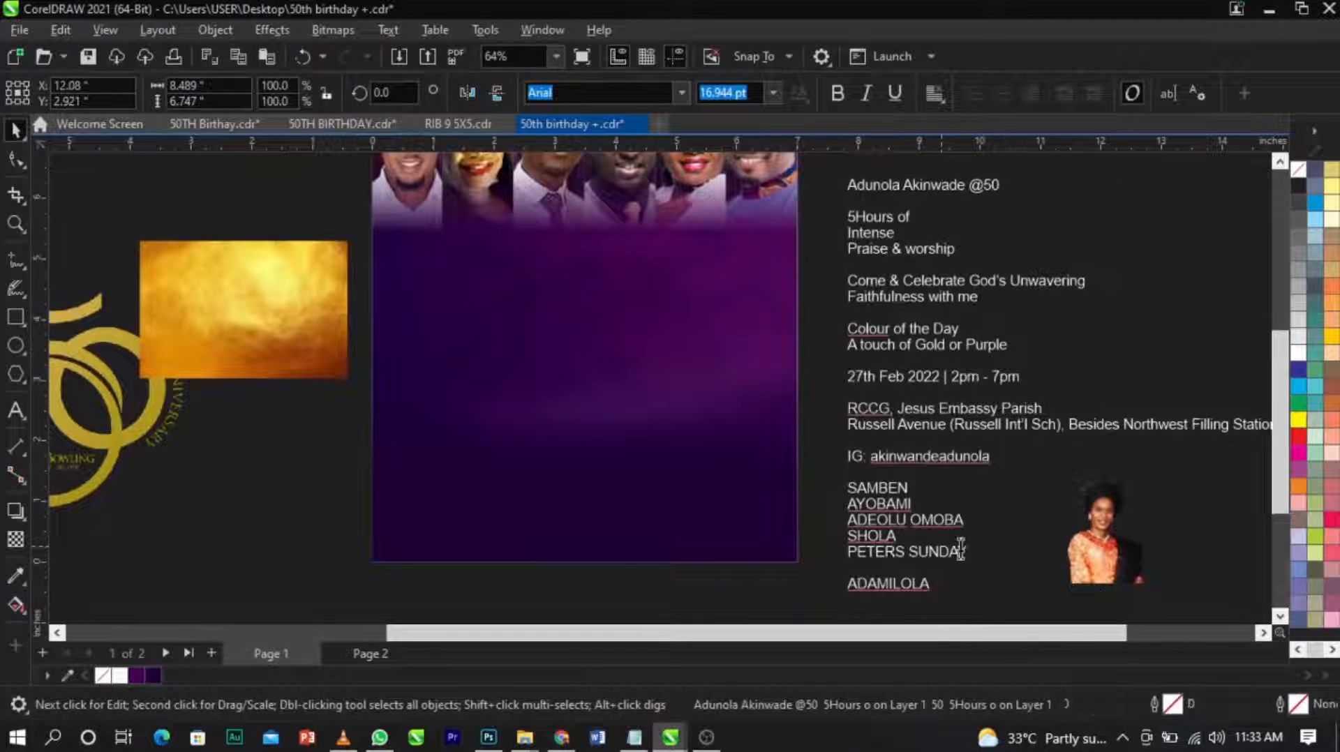
left_click_drag(951, 540, 838, 486)
key("ctrl+x")
scroll(839, 484, "down", 2)
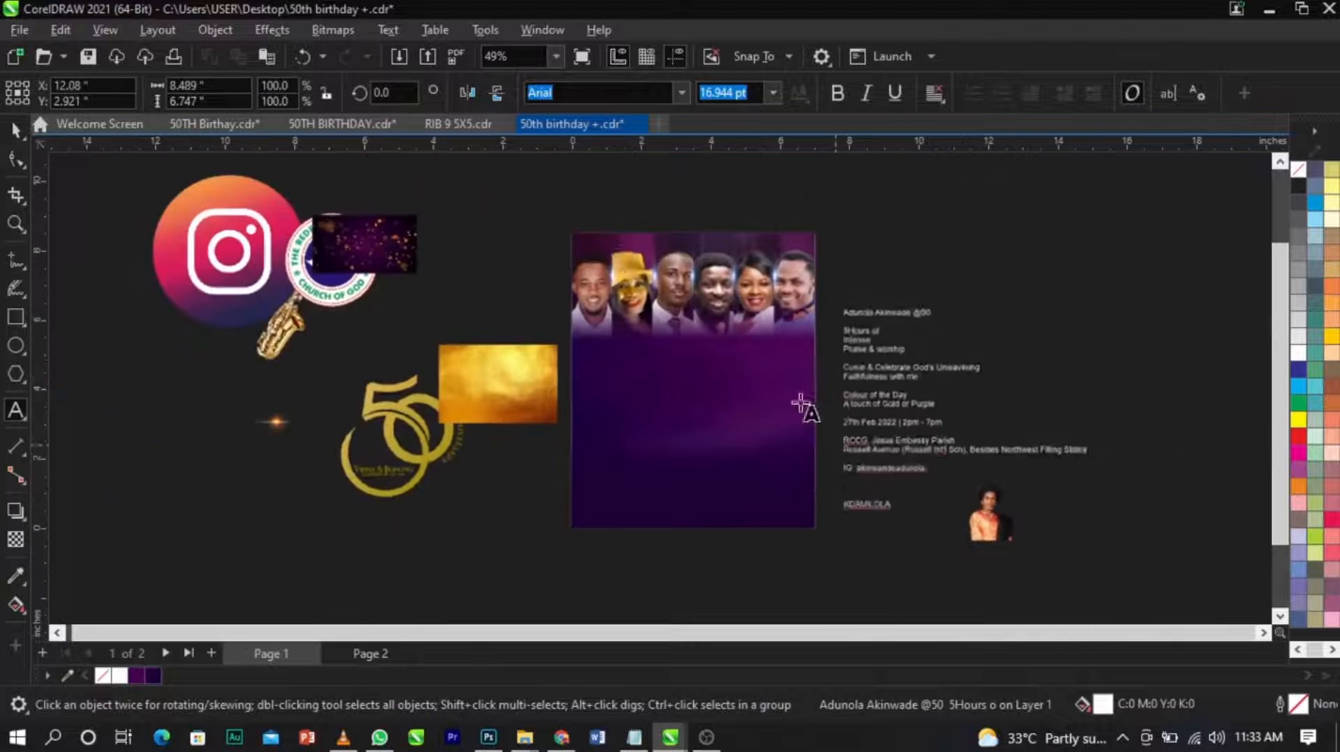
key("ctrl+z")
Cut the list of artist names from the event text and paste it as separate text below the portraits.
left_click(906, 555)
left_click_drag(905, 555, 828, 484)
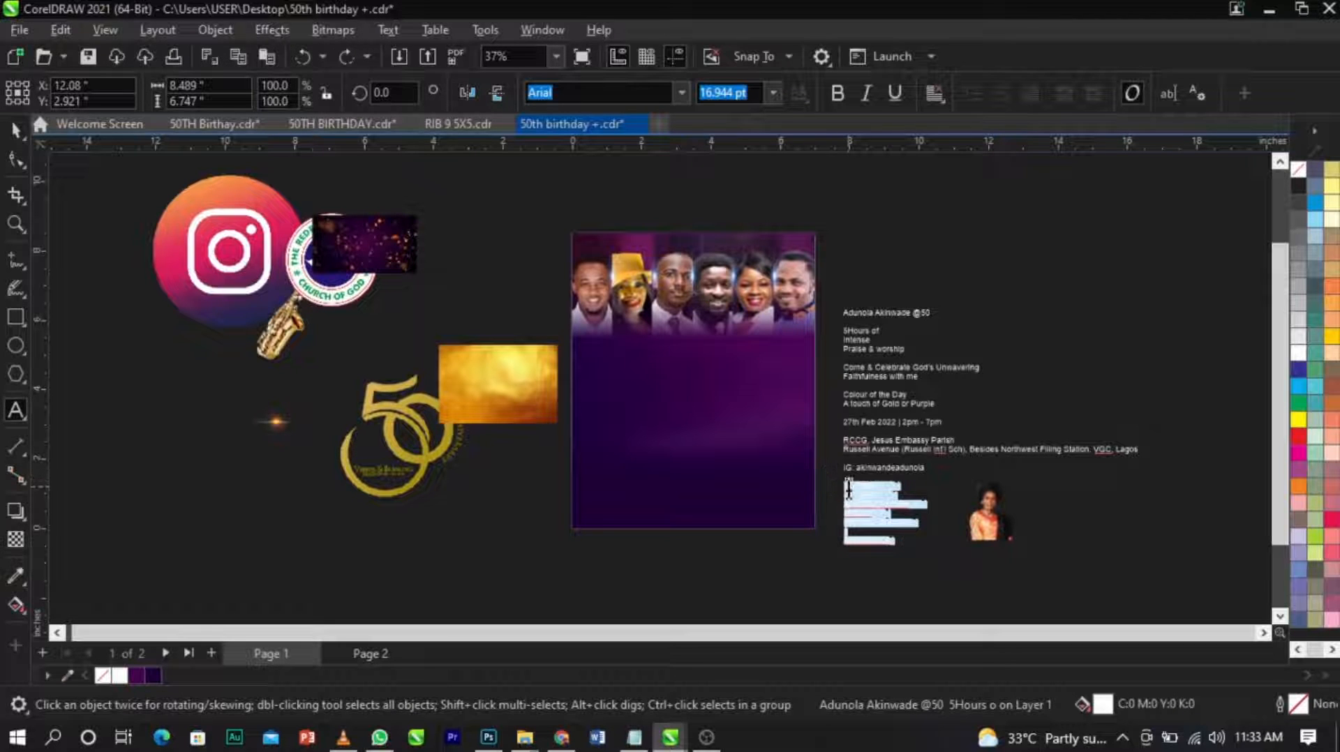
key("ctrl+x")
scroll(692, 275, "up", 2)
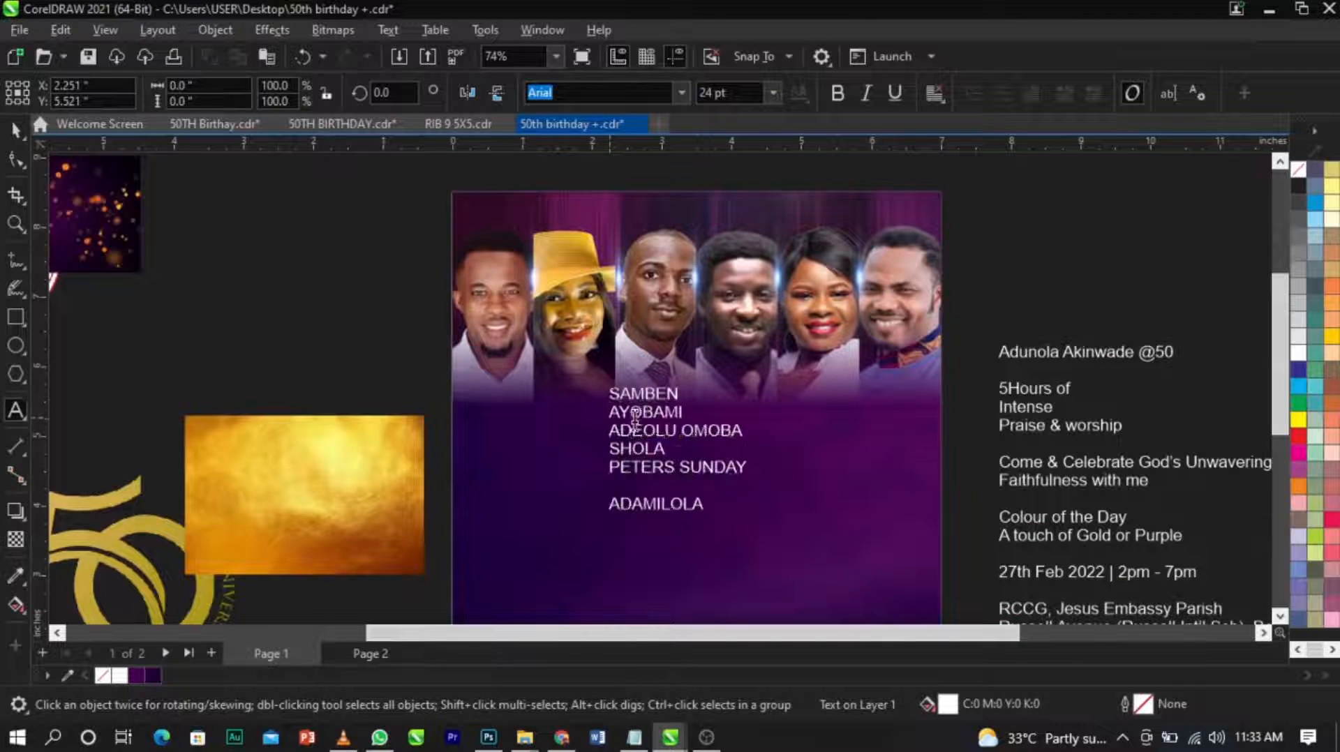
key("ctrl+v")
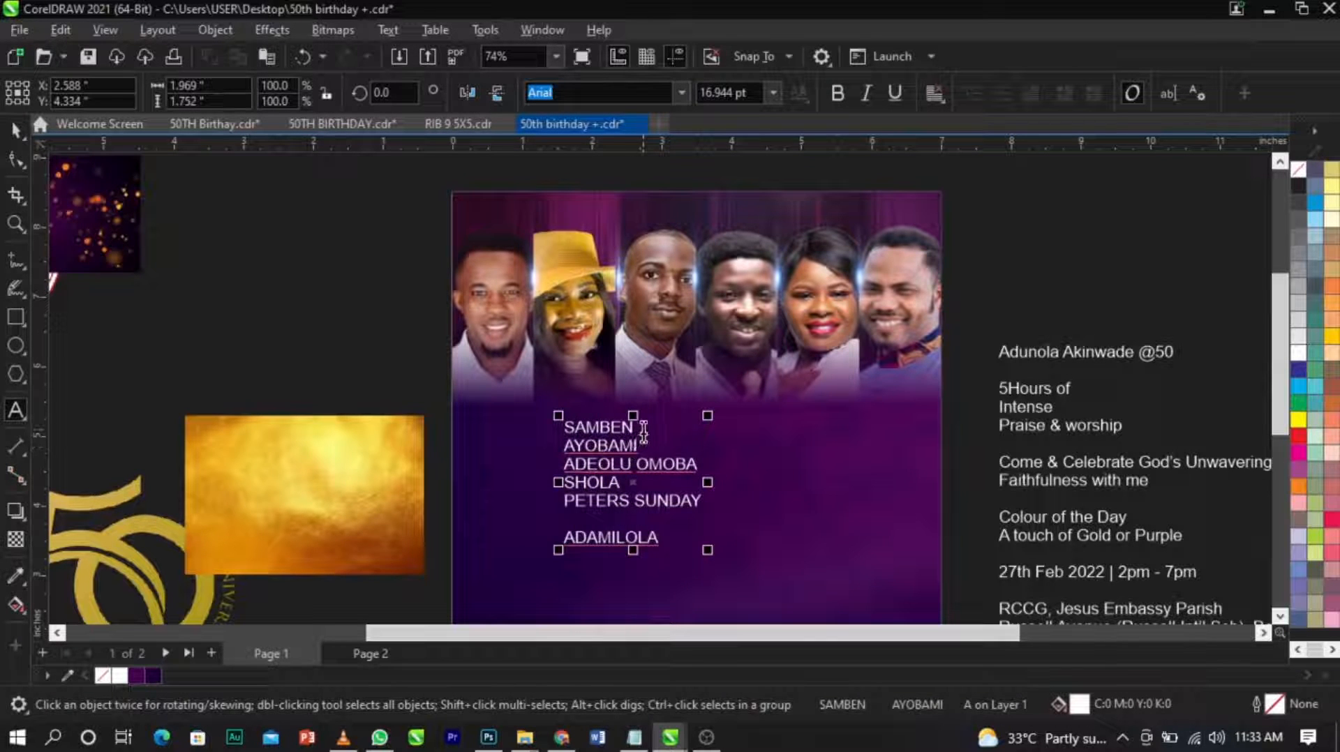
Cut the first name out of the list and paste it as its own text above the first portrait.
double_click(605, 430)
key("ctrl+x")
scroll(547, 239, "up", 2)
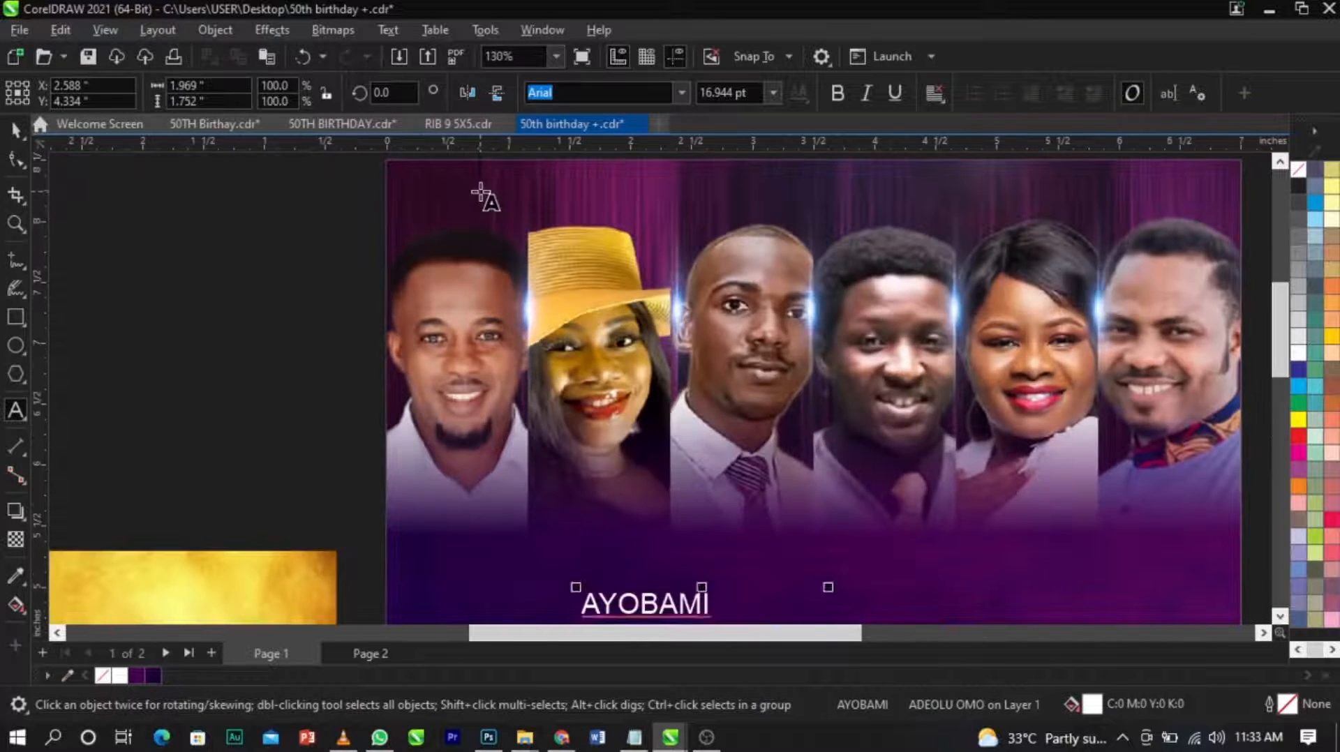
left_click(480, 192)
key("ctrl+v")
key("ctrl+space")
Position the first name above the first portrait's head and set its font size to 10 pt.
left_click_drag(487, 194, 452, 205)
left_click_drag(532, 225, 514, 229)
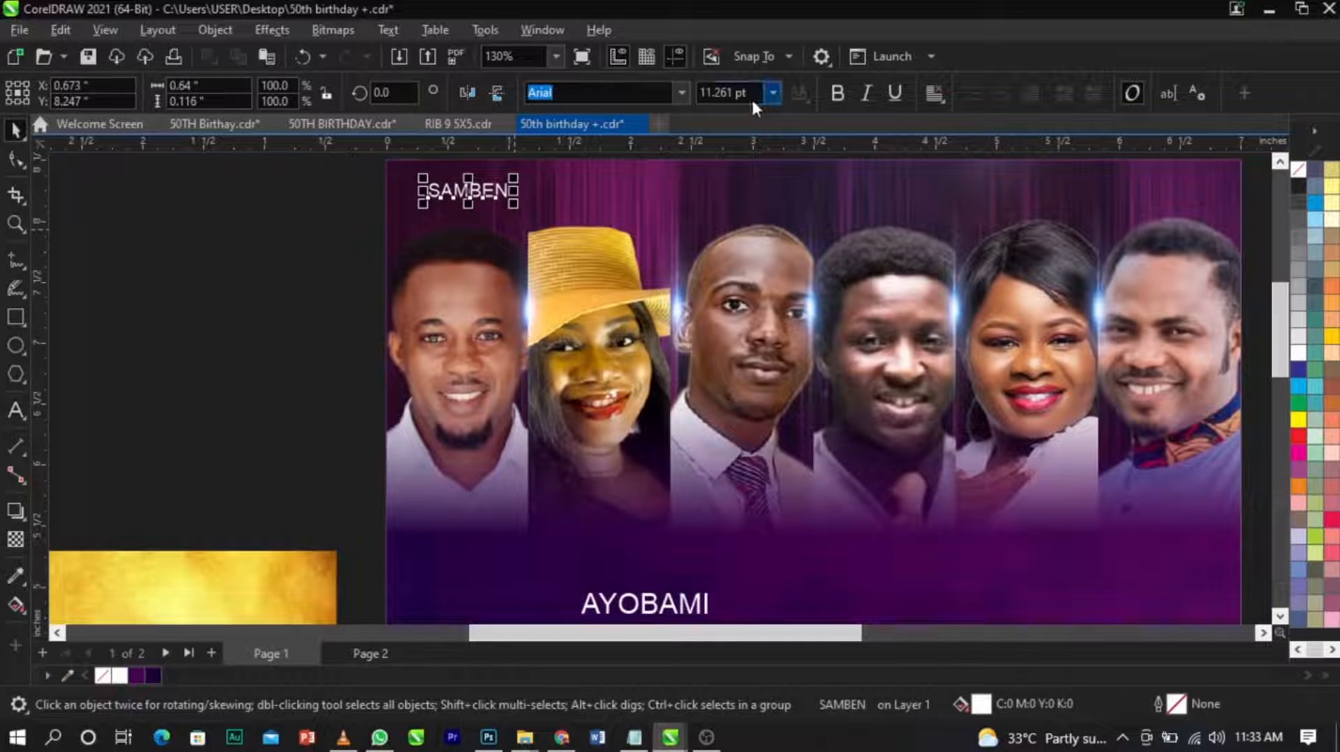
type("10")
key("Return")
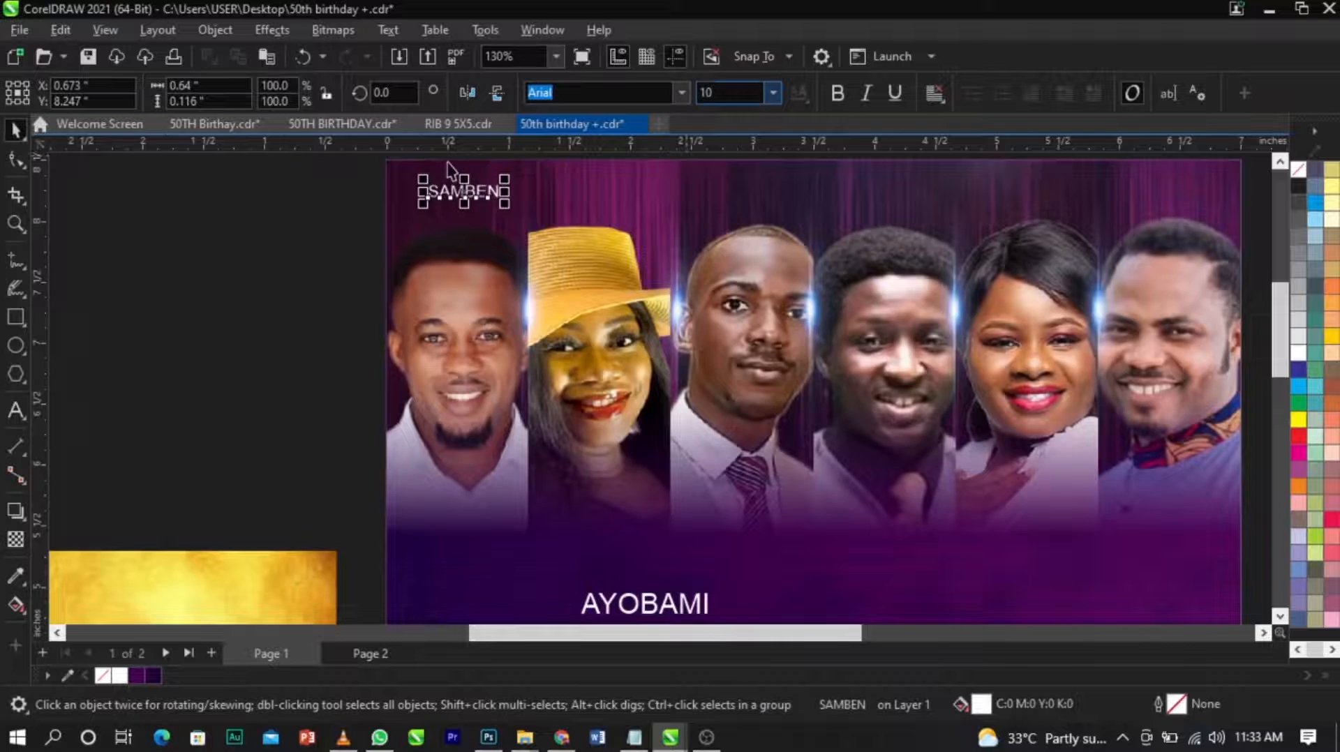
scroll(476, 189, "up", 3)
left_click_drag(506, 236, 503, 239)
Change the font of the name above the first portrait to Sequel Sans Bold Head.
scroll(503, 239, "down", 4)
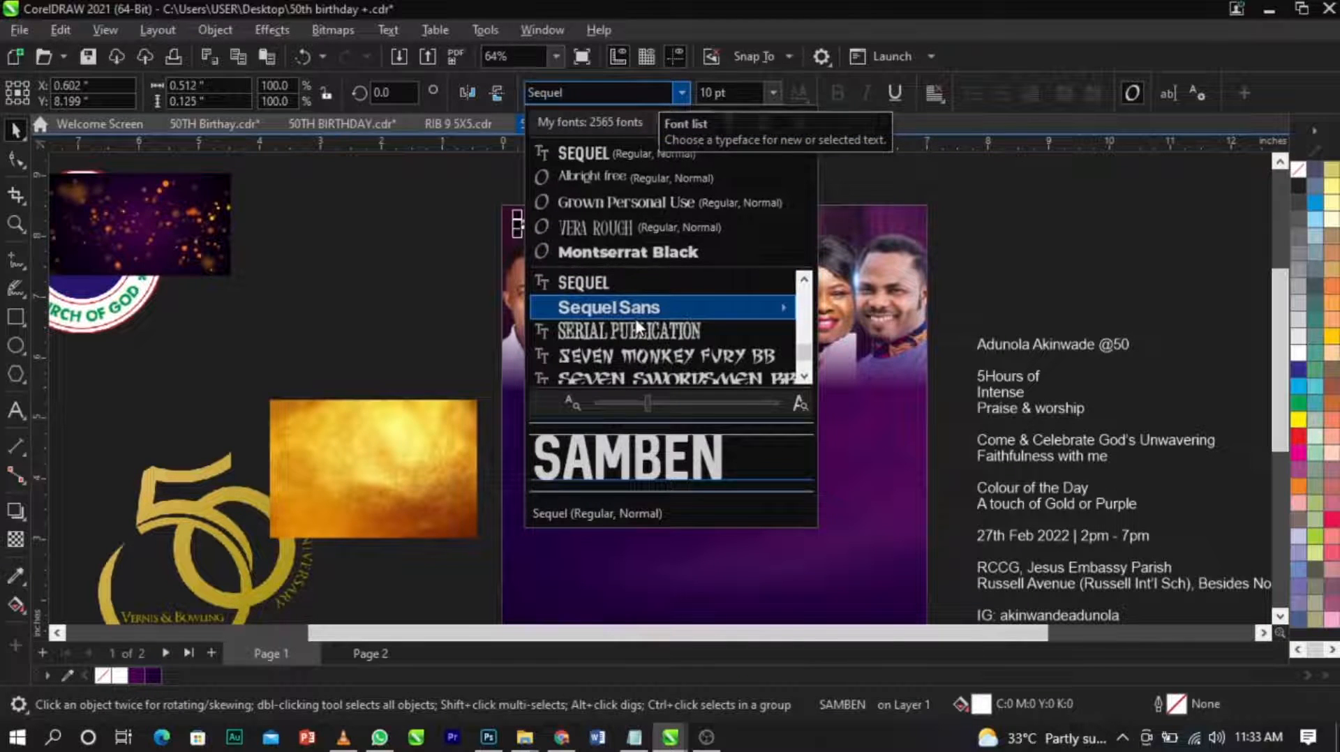
mouse_move(636, 319)
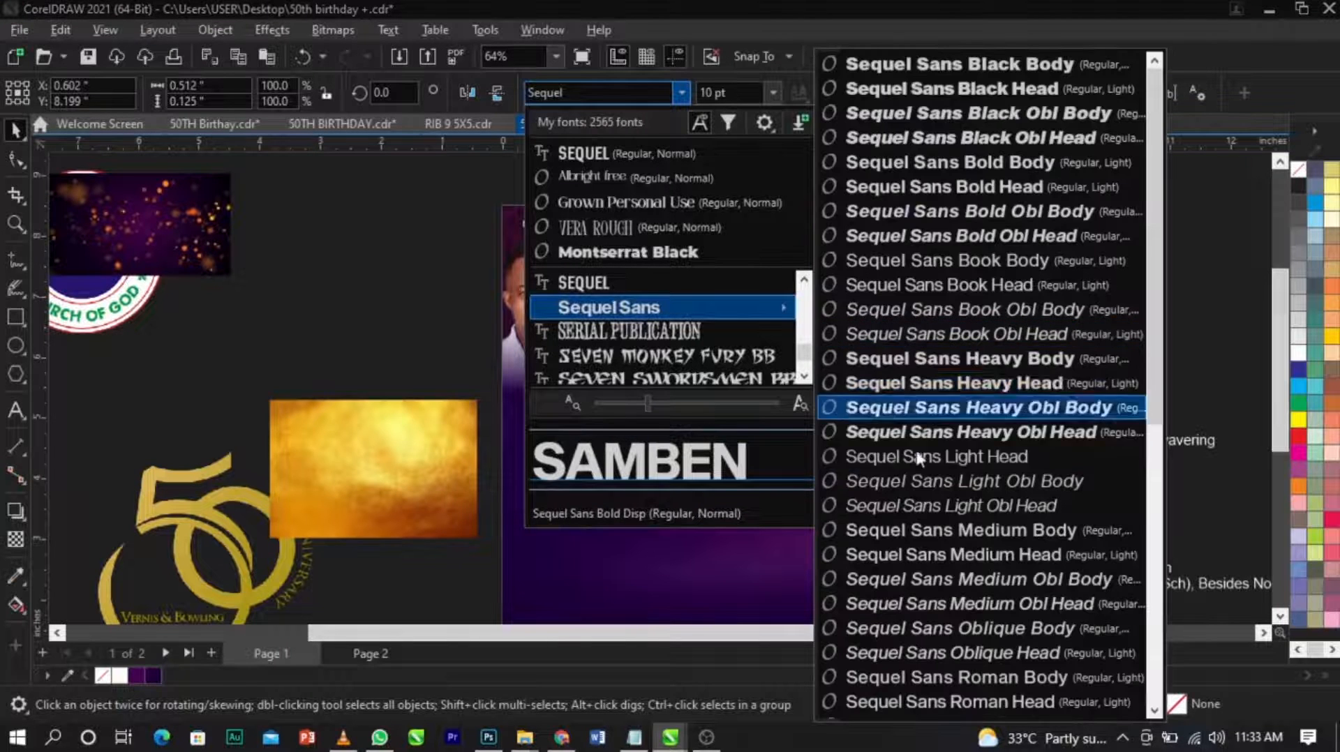
left_click(924, 190)
scroll(535, 235, "up", 3)
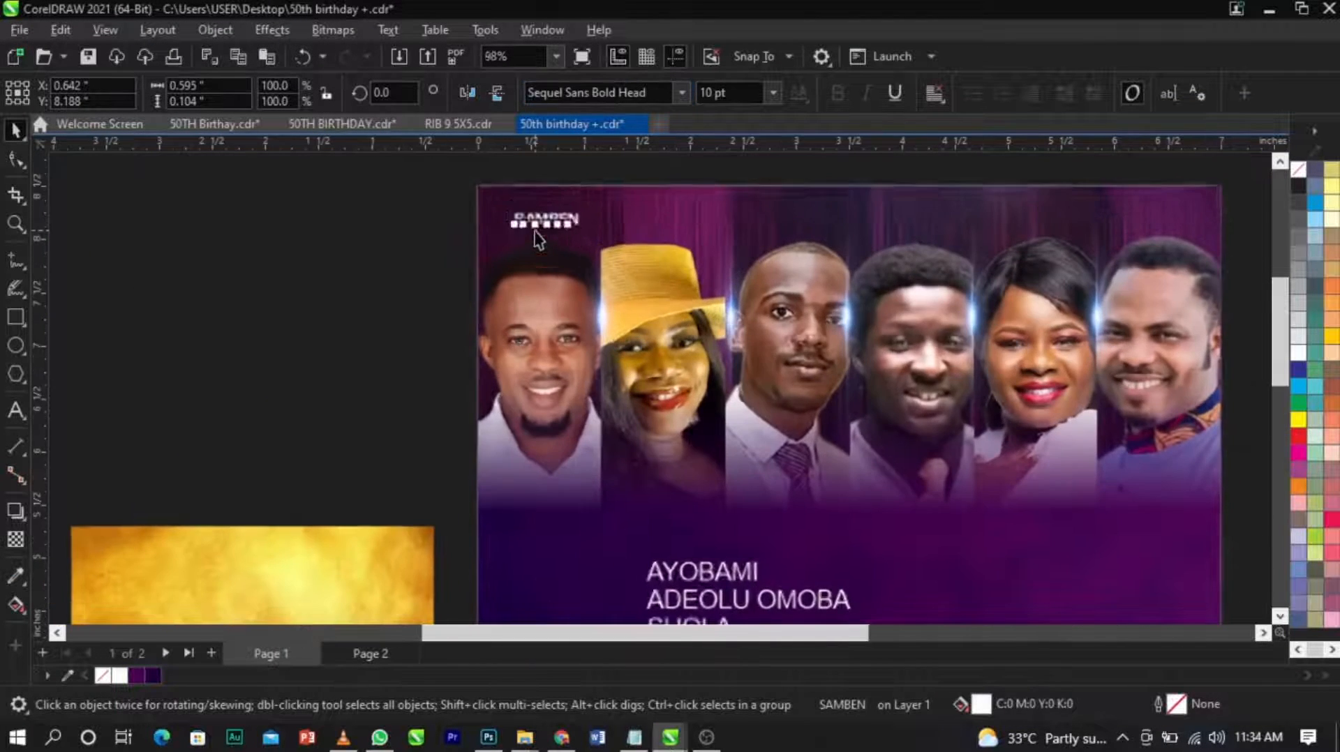
Format the remaining list of names in Sequel Sans Bold Head at 10 pt.
left_click(719, 578)
left_click(677, 94)
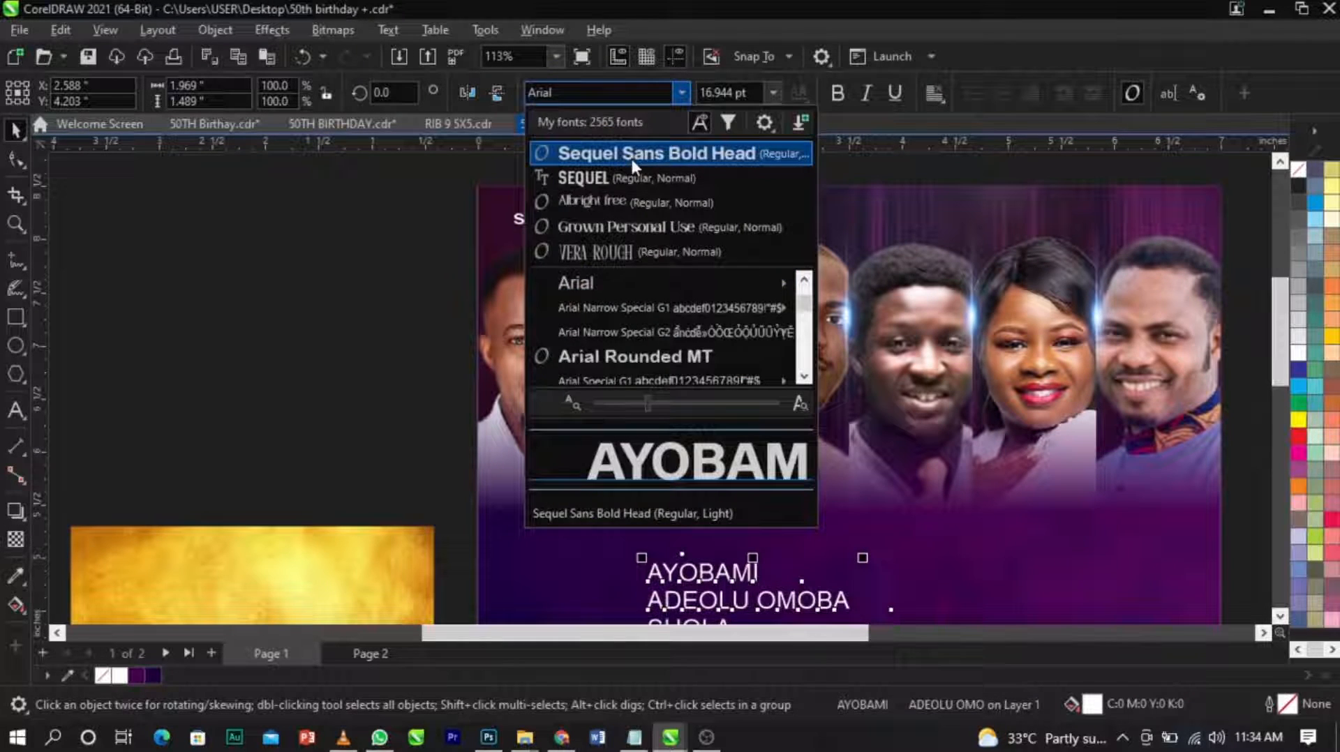
left_click(630, 159)
left_click(742, 583)
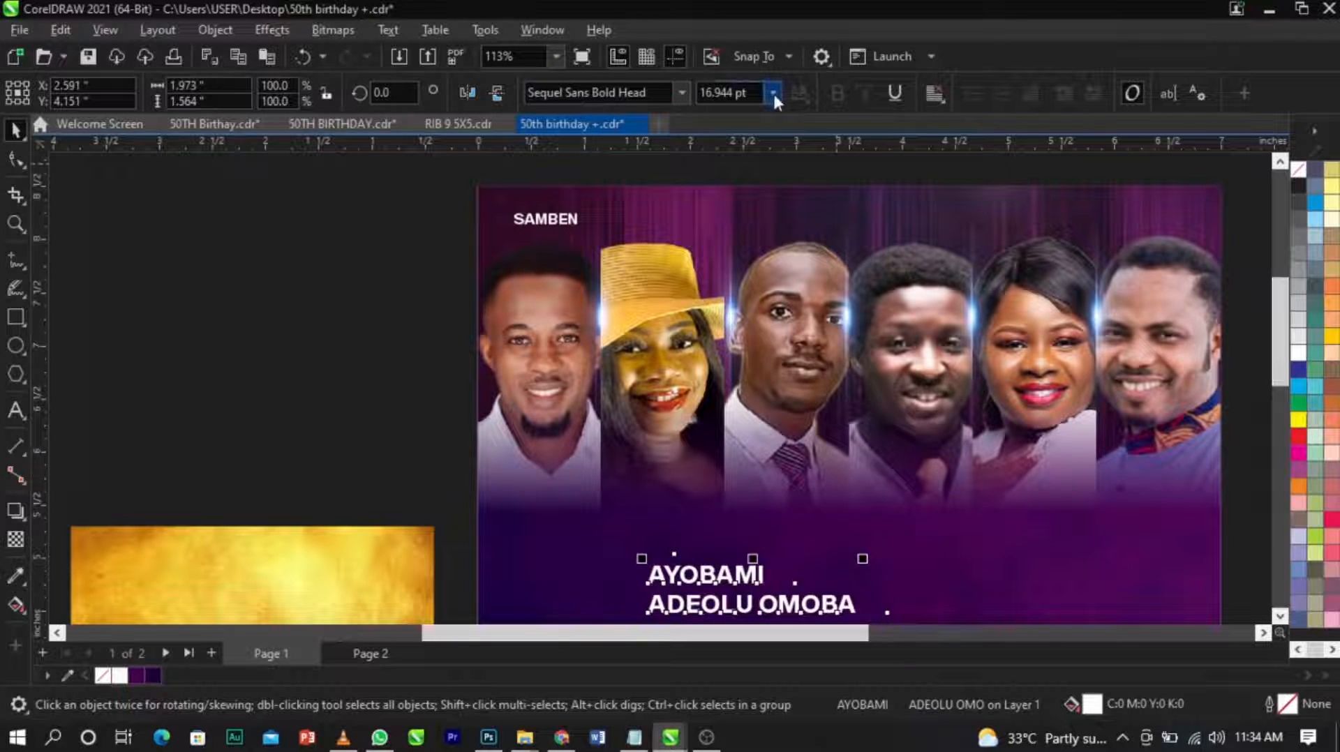
key("ctrl+a")
type("10")
key("Return")
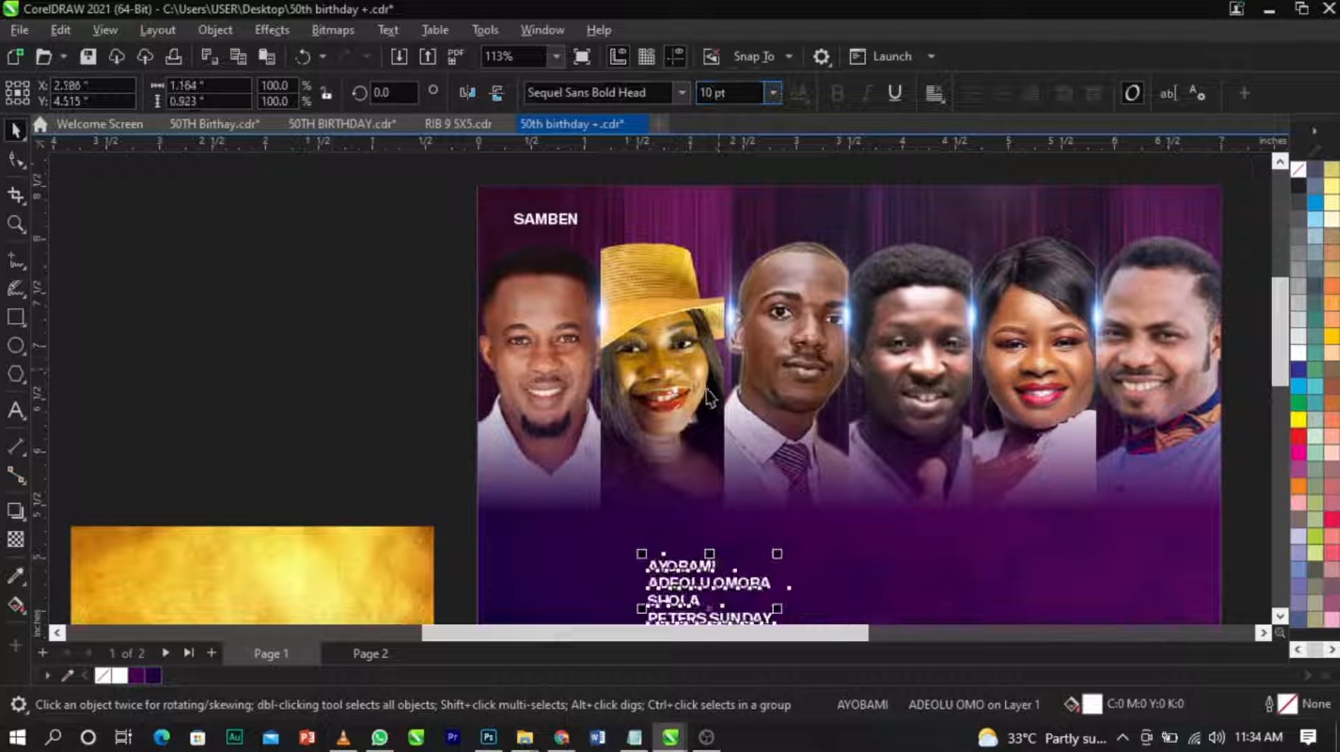
Cut the third name out of the remaining list, paste it above the second portrait and align it level with the first name.
left_click_drag(723, 580, 758, 508)
double_click(815, 504)
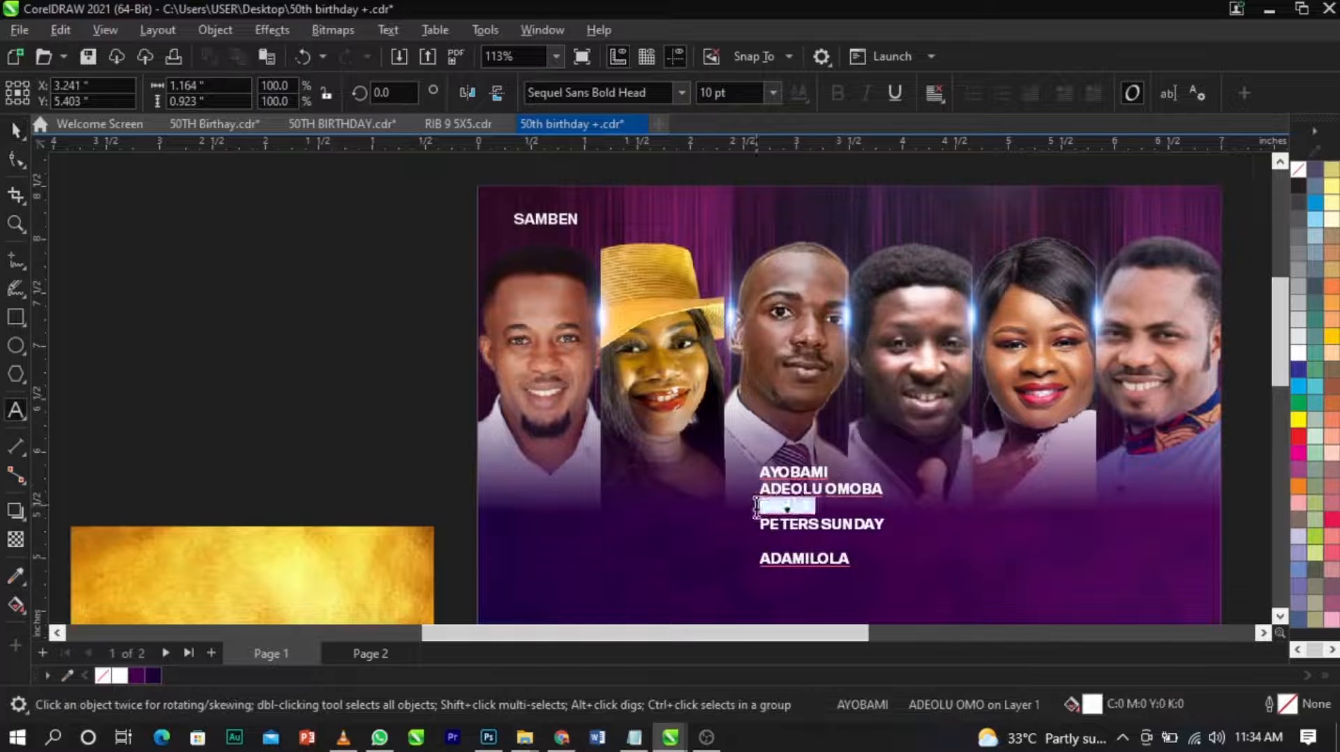
left_click(651, 223)
key("ctrl+v")
key("ctrl+space")
left_click(563, 218, "shift")
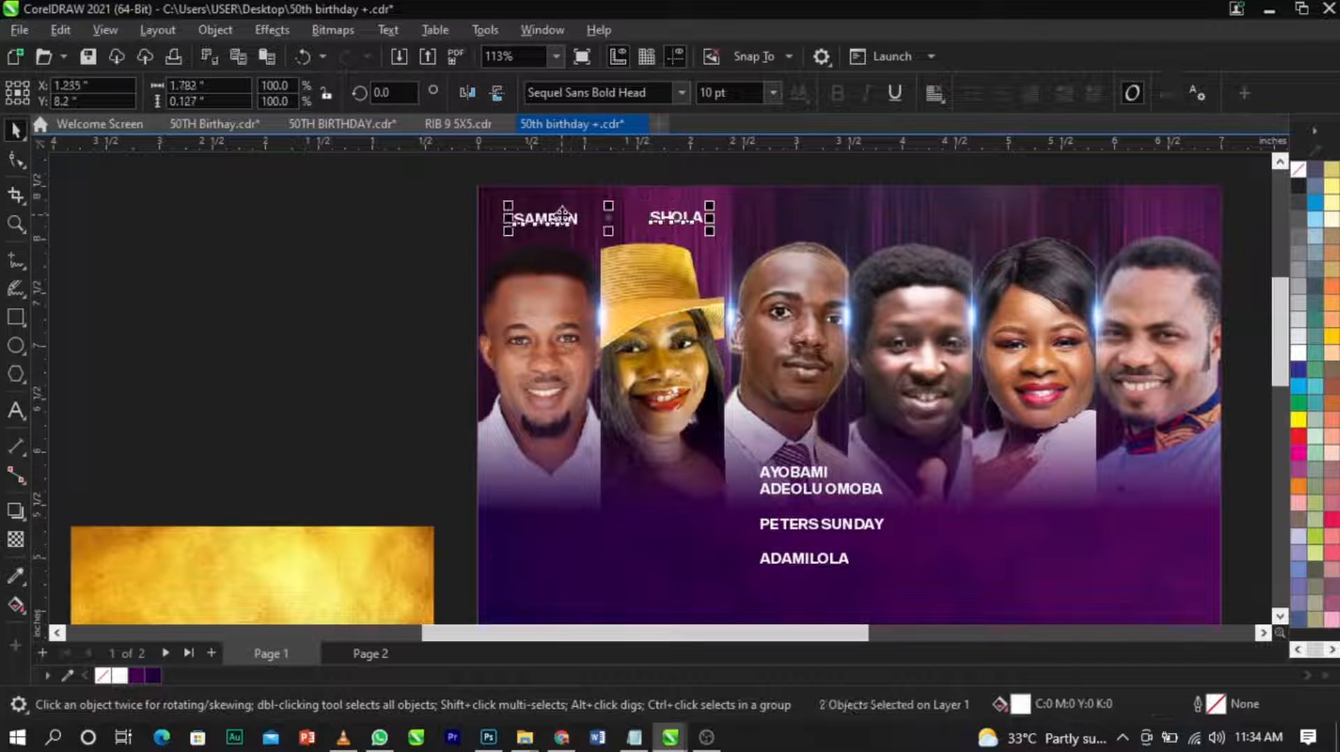
left_click(428, 236)
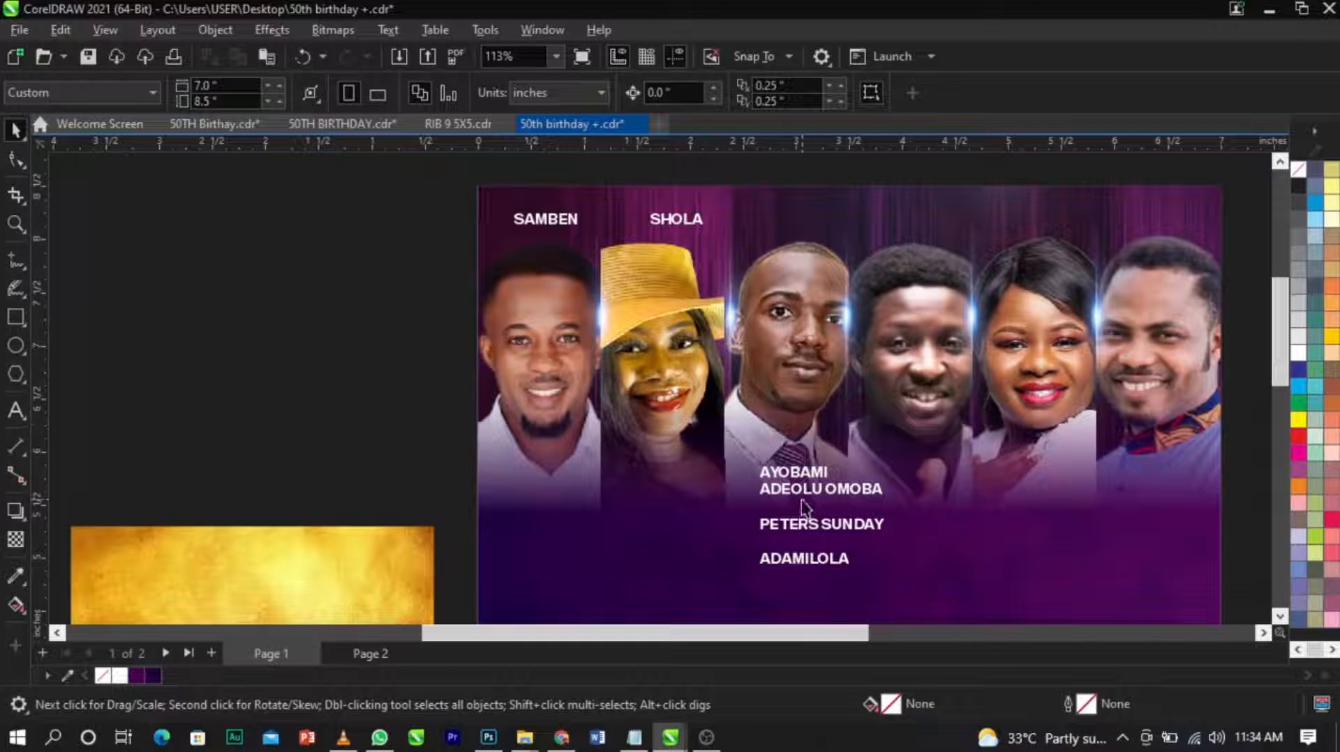
Cut the first name out of the remaining list and paste it as its own text above the third portrait.
left_click(822, 486)
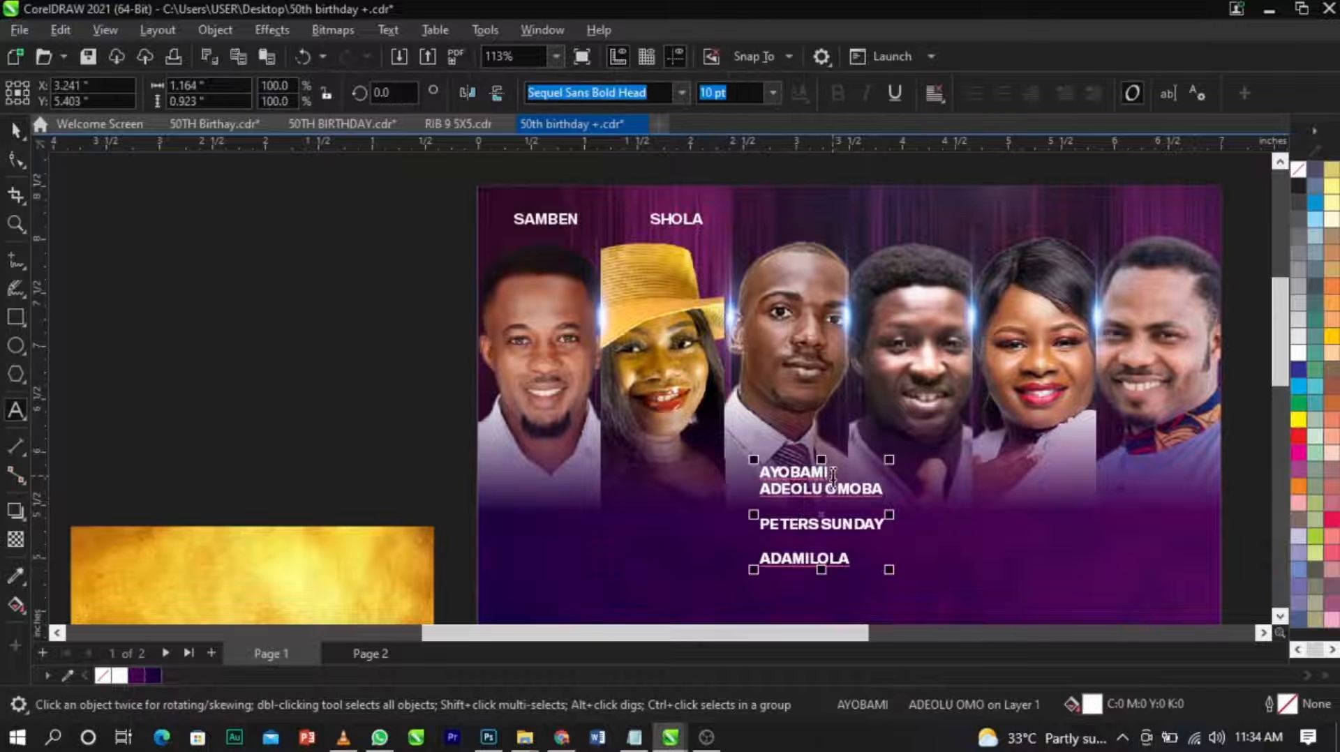
double_click(783, 475)
key("ctrl+x")
left_click(760, 222)
key("ctrl+v")
key("Escape")
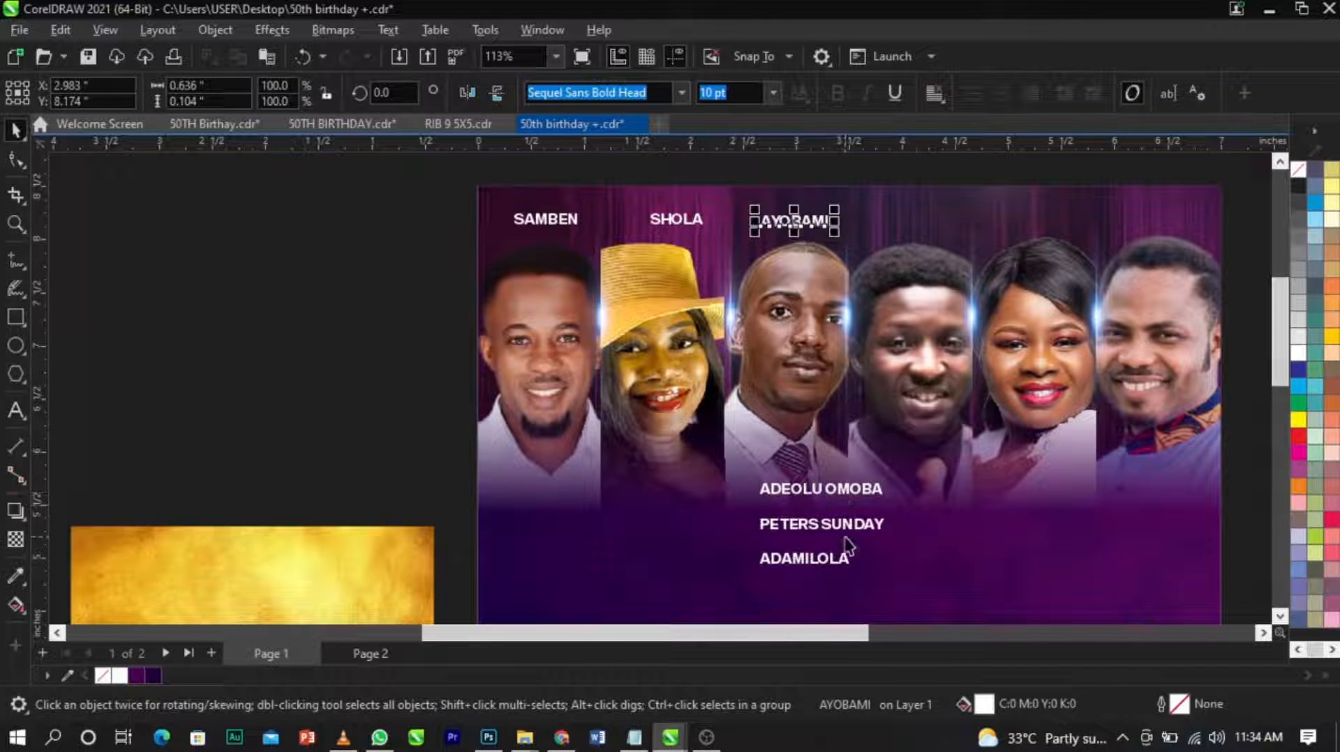
Cut the middle name out of the three left in the list and paste it near the top, above the fourth portrait.
double_click(844, 533)
double_click(844, 527)
left_click_drag(886, 526, 846, 526)
key("ctrl+z")
left_click(859, 528)
double_click(856, 527)
left_click_drag(760, 525, 891, 524)
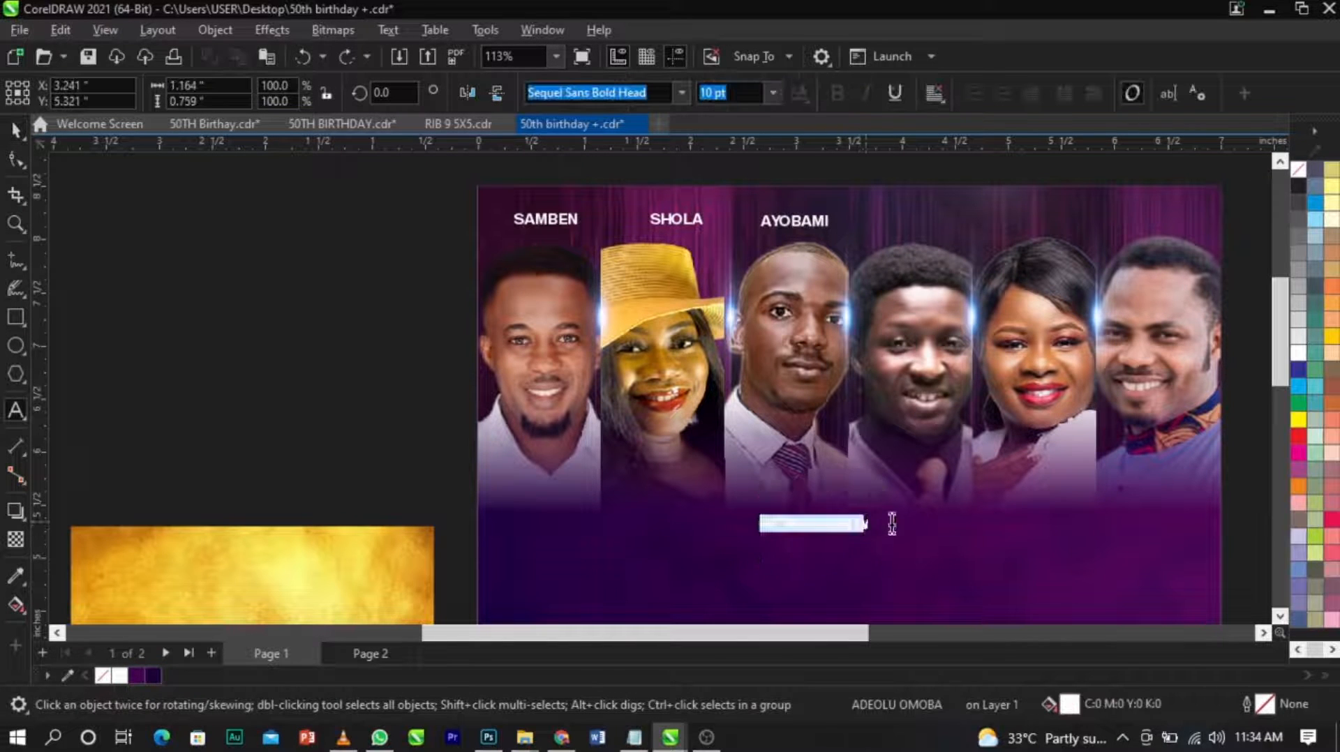
key("ctrl+x")
left_click(910, 222)
key("ctrl+v")
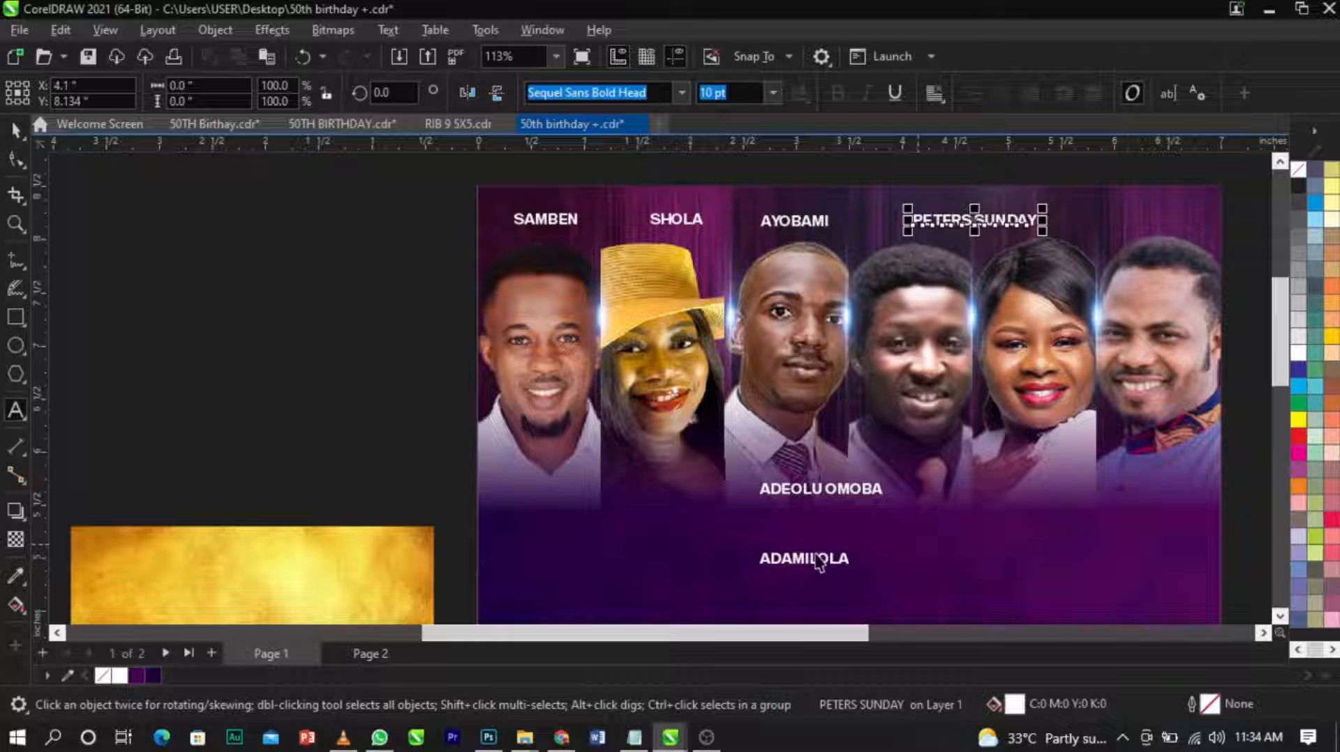
Cut the bottom name out of the list and paste it as its own text above the fifth portrait.
left_click(820, 563)
left_click(843, 563)
left_click_drag(855, 562, 759, 560)
key("ctrl+x")
left_click(1069, 232)
key("ctrl+v")
key("ctrl+space")
Cut the last remaining name and paste it as its own text over the sixth portrait.
left_click(873, 491)
left_click(872, 493)
left_click(873, 493)
left_click_drag(882, 493, 709, 473)
key("ctrl+x")
left_click(1160, 305)
key("ctrl+v")
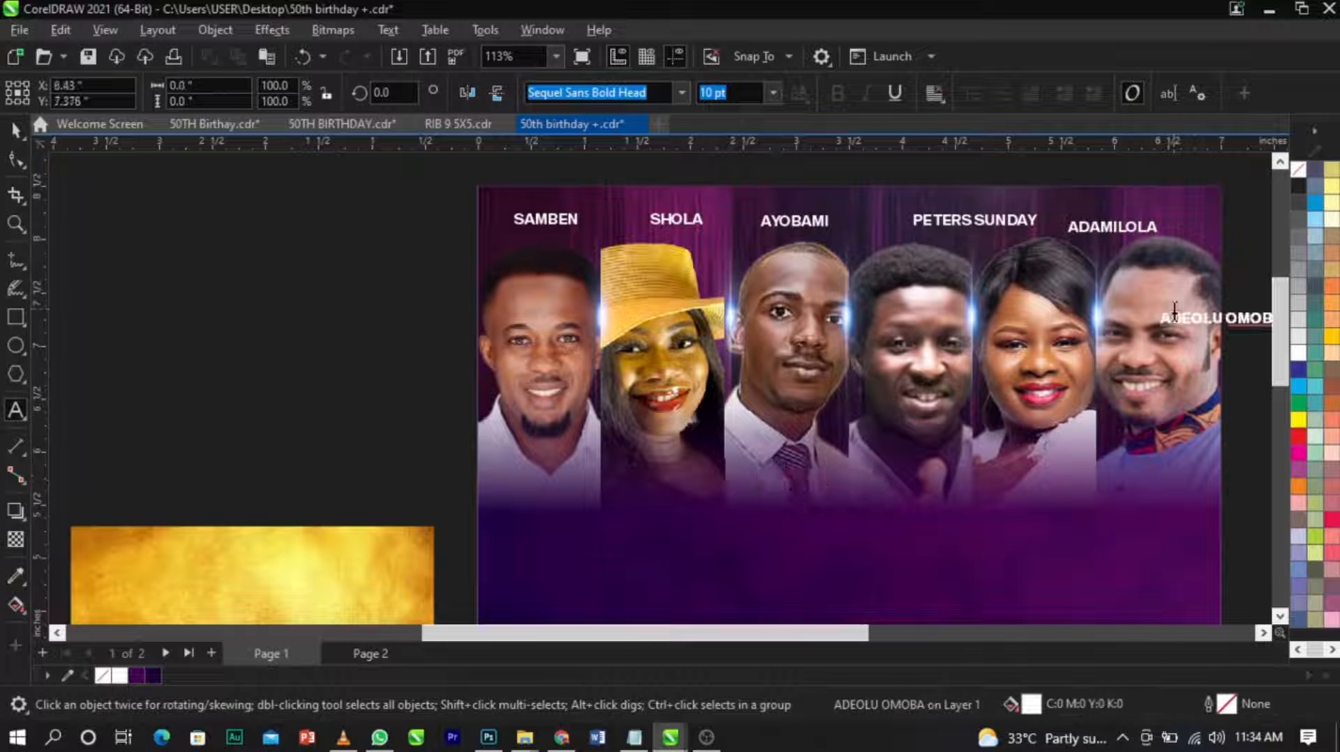
Move the sixth name up beyond the end of the name row and align all six names at the same height.
key("ctrl+space")
left_click_drag(1162, 325, 1170, 307)
scroll(757, 306, "down", 1)
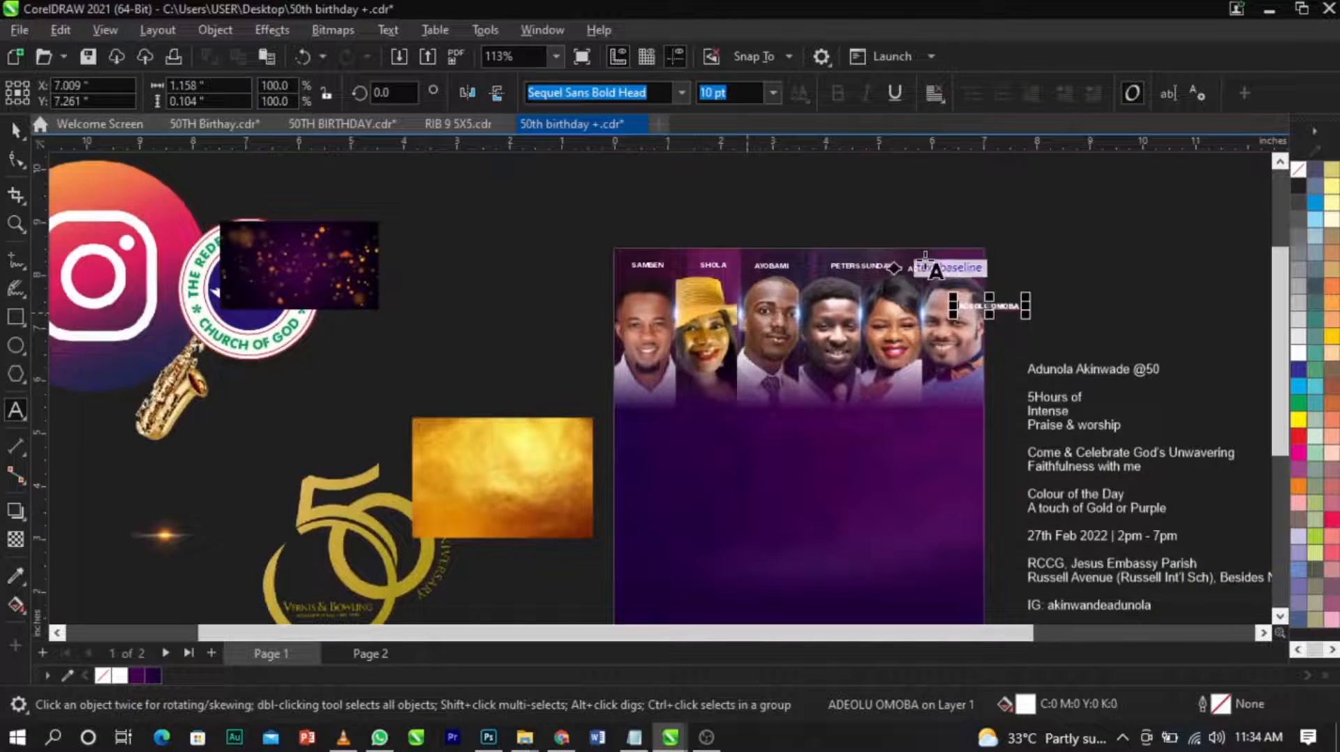
scroll(928, 258, "up", 2)
scroll(1038, 398, "down", 2)
left_click_drag(1060, 377, 1077, 290)
left_click_drag(1209, 233, 138, 345)
key("e")
left_click(532, 219)
Shift the second through sixth names left so that they spread evenly across the page above the portraits.
scroll(307, 265, "up", 2)
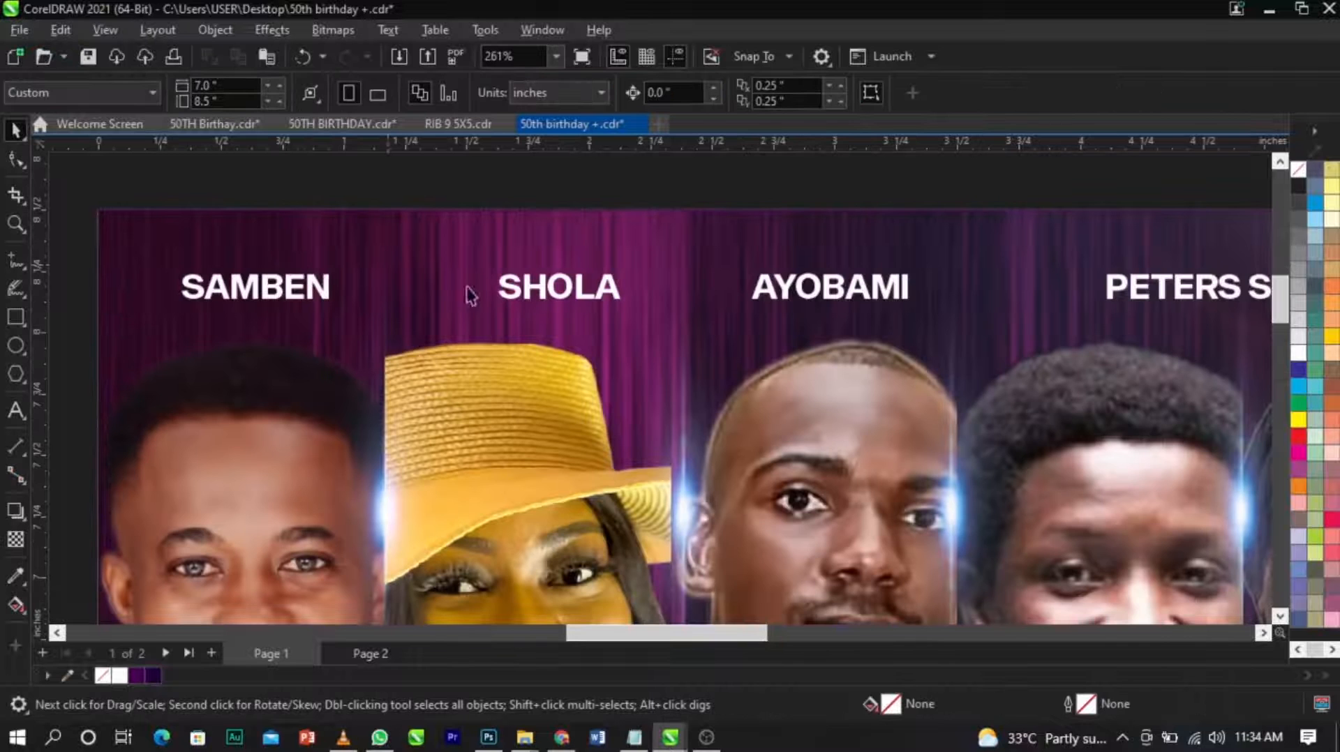
left_click_drag(610, 301, 525, 304)
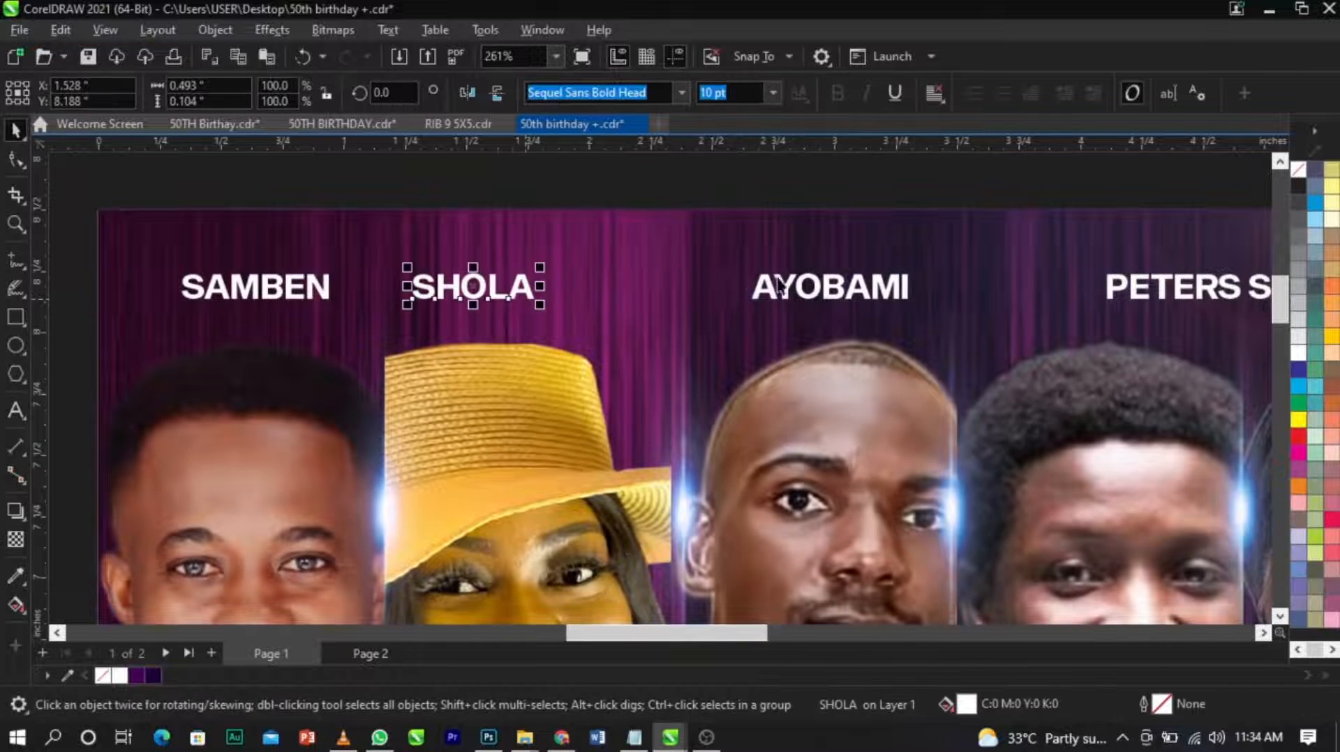
left_click_drag(804, 287, 663, 288)
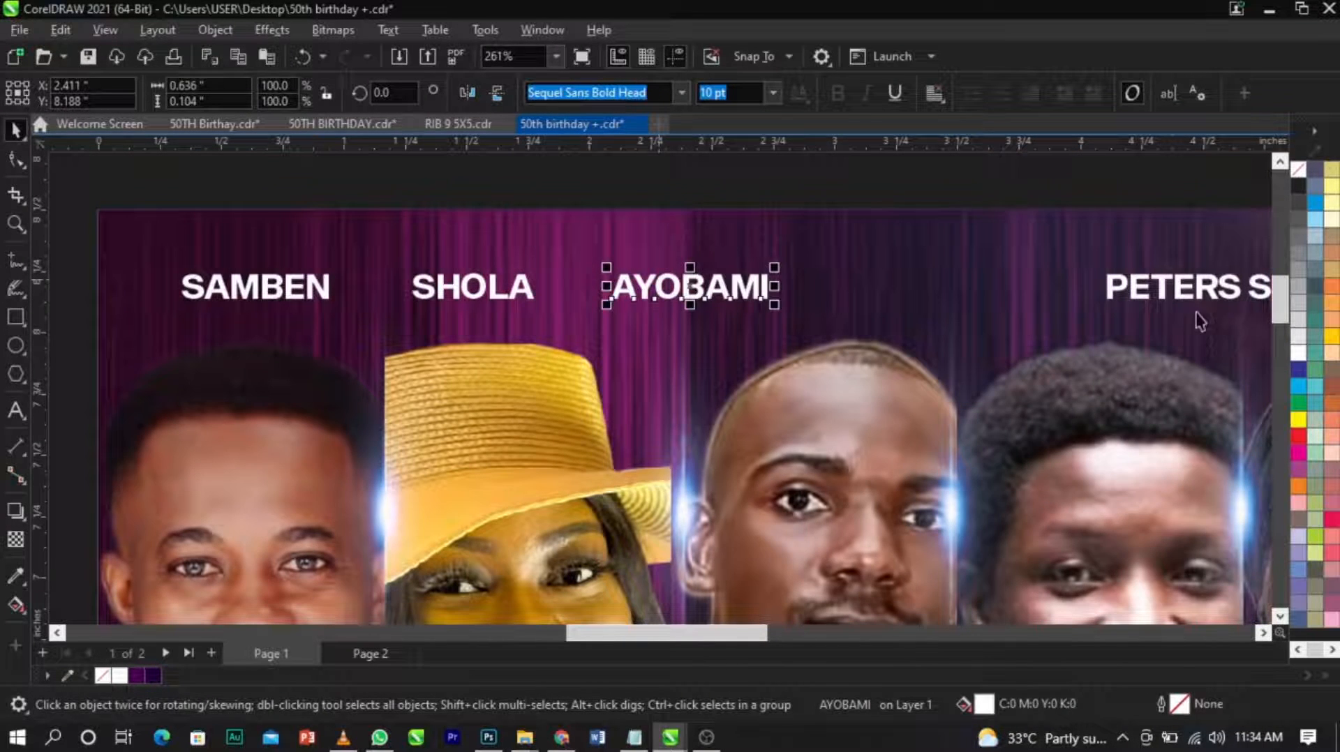
left_click_drag(1184, 302, 937, 302)
scroll(936, 303, "down", 2)
left_click_drag(1015, 329, 900, 334)
left_click_drag(1160, 328, 1043, 333)
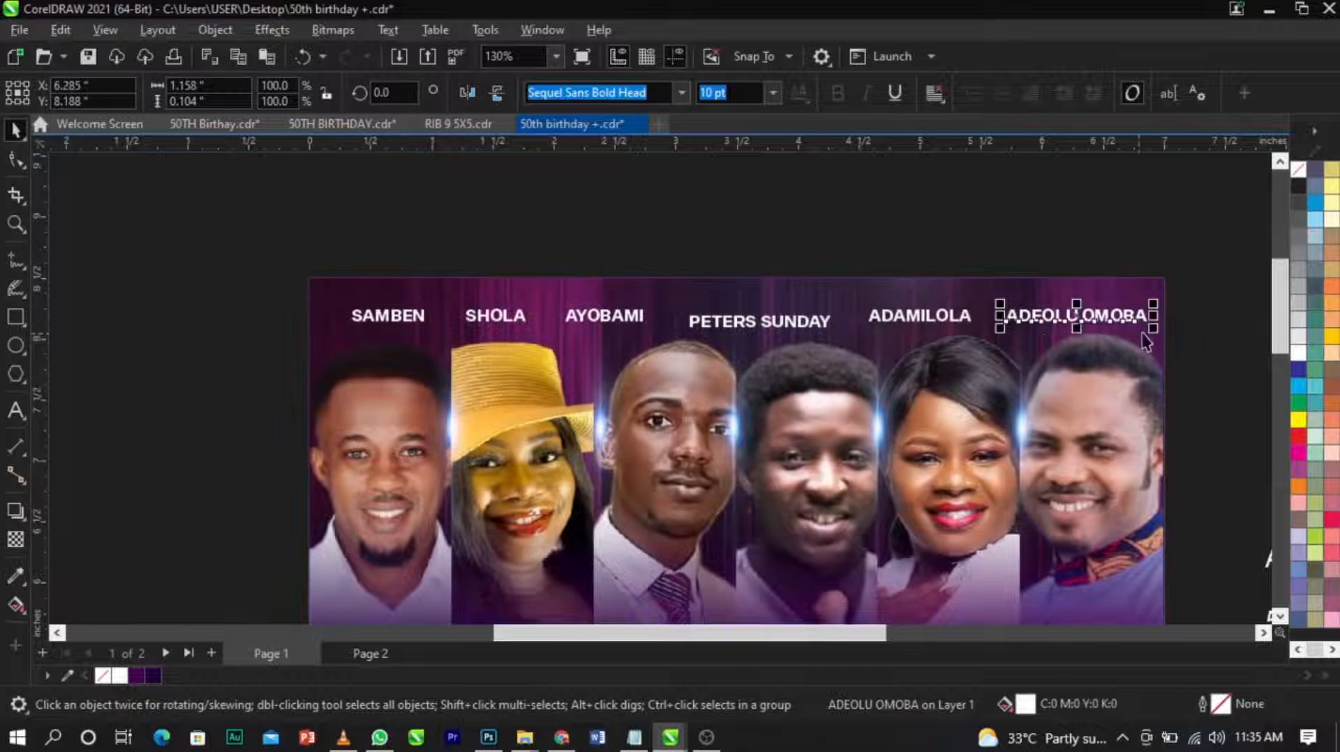
Align all six names at one height again and nudge the row slightly upward.
scroll(960, 407, "down", 2)
left_click_drag(1156, 307, 502, 397)
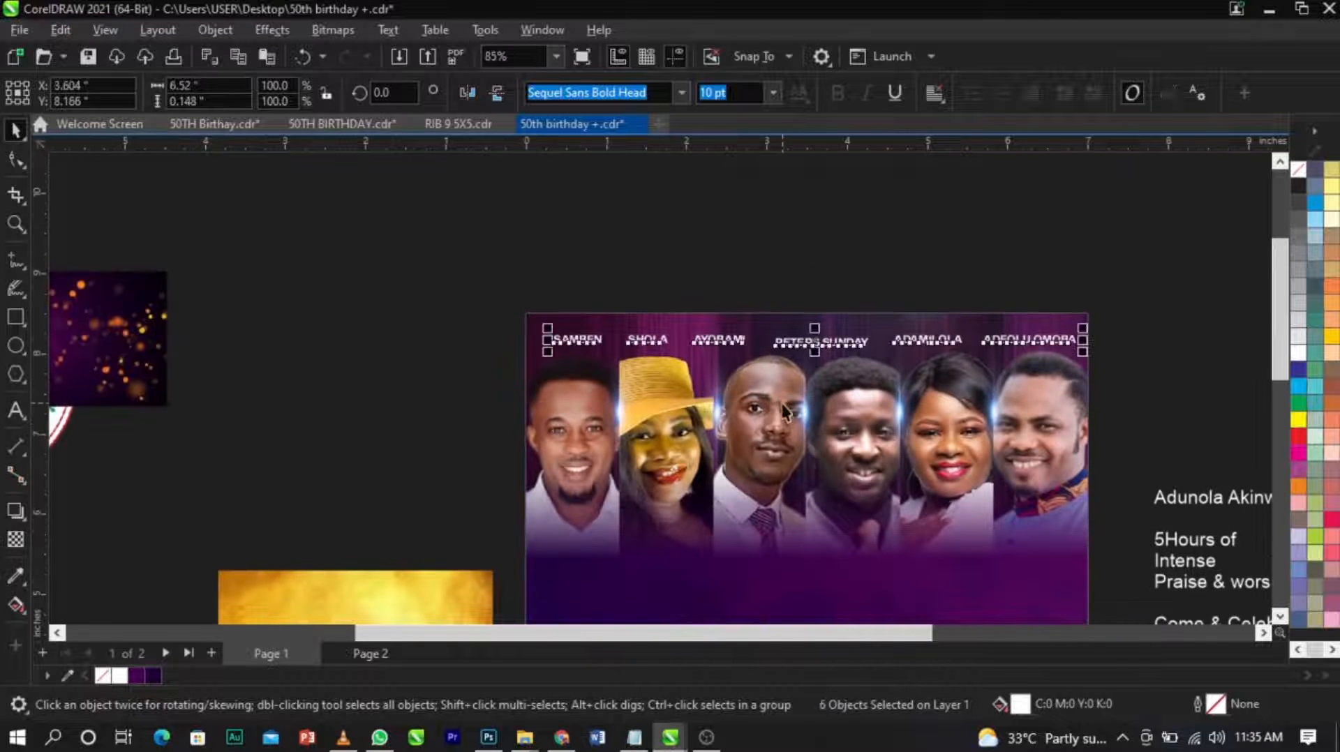
scroll(900, 345, "up", 6)
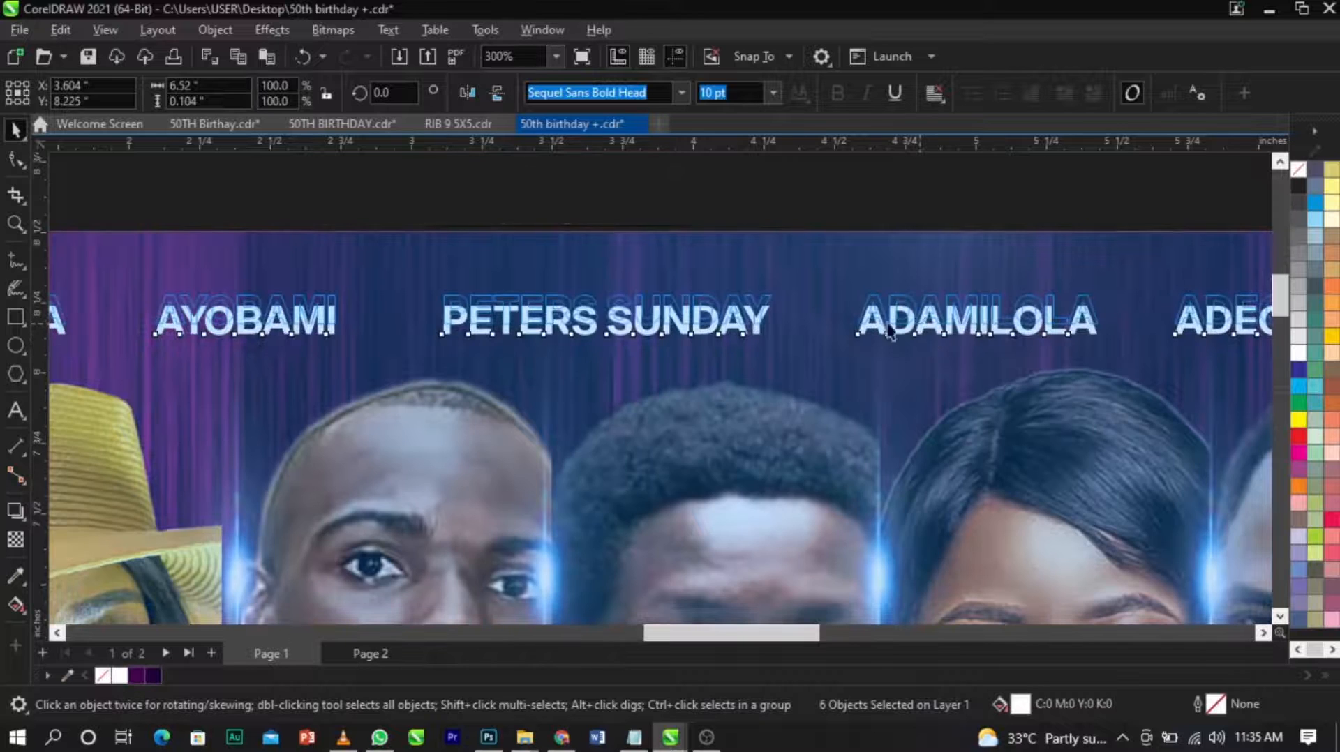
scroll(888, 331, "down", 7)
Try to move the portraits together with the five lens flares slightly down the page.
left_click(868, 366)
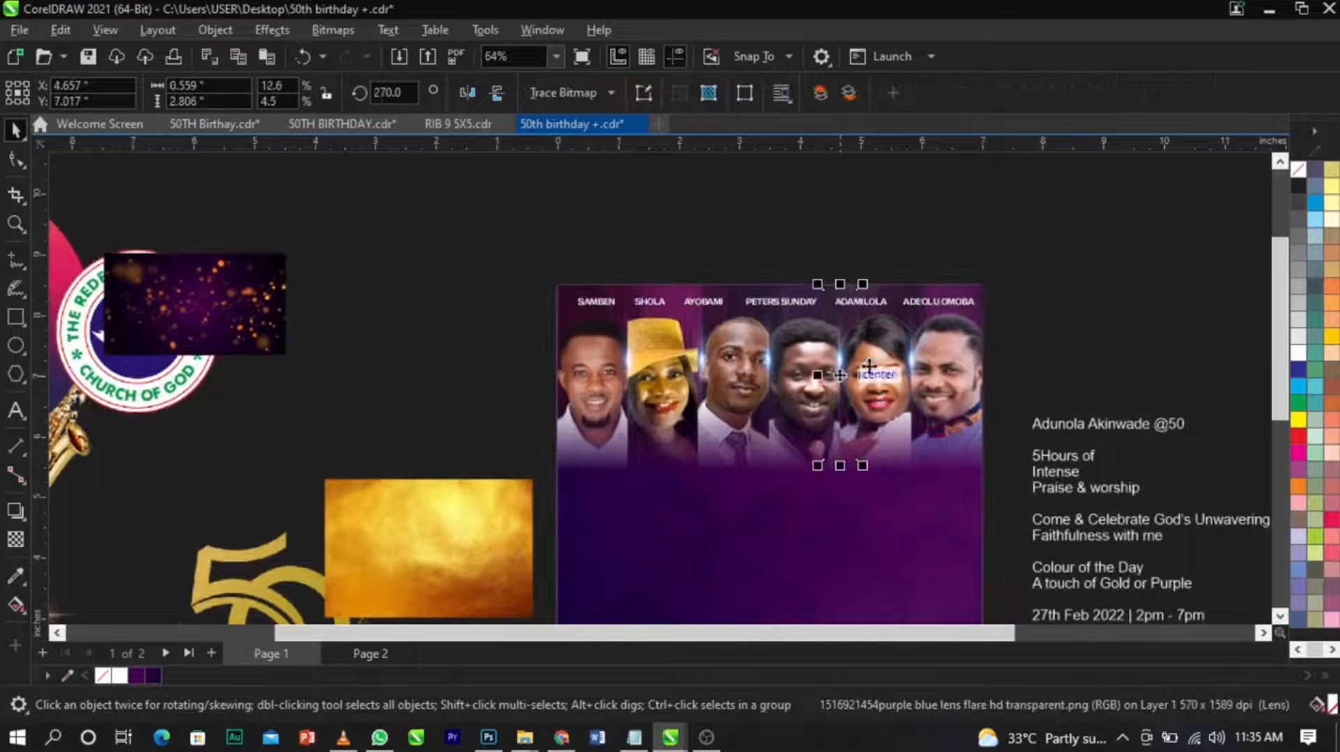
left_click(777, 370, "shift")
left_click(700, 377, "shift")
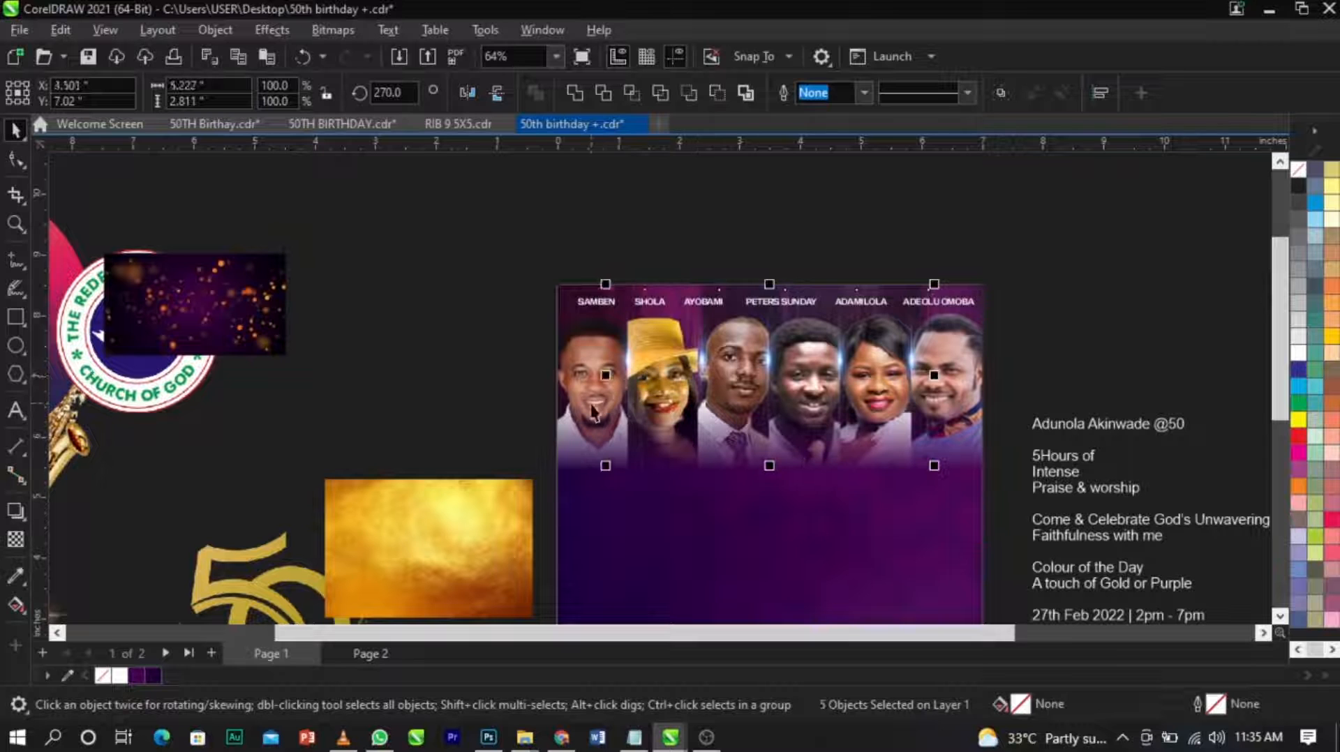
left_click(733, 385, "shift")
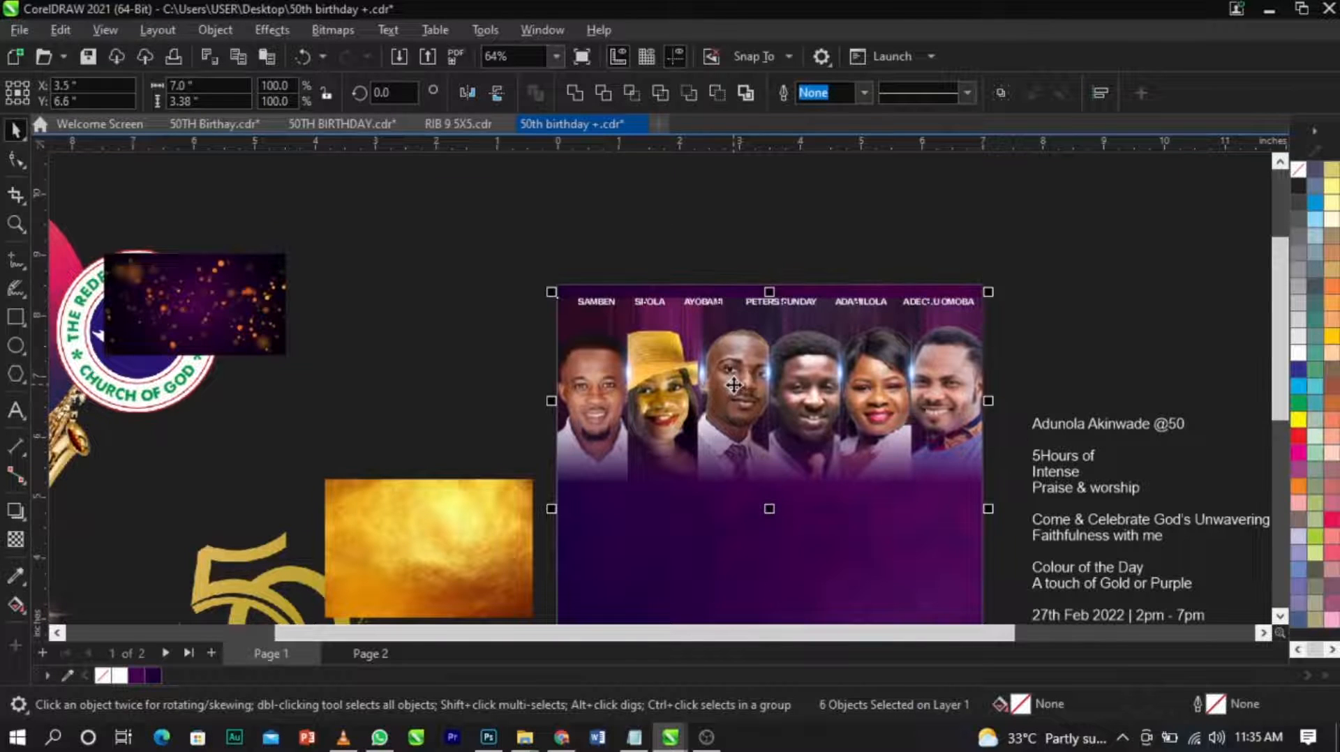
key("Escape")
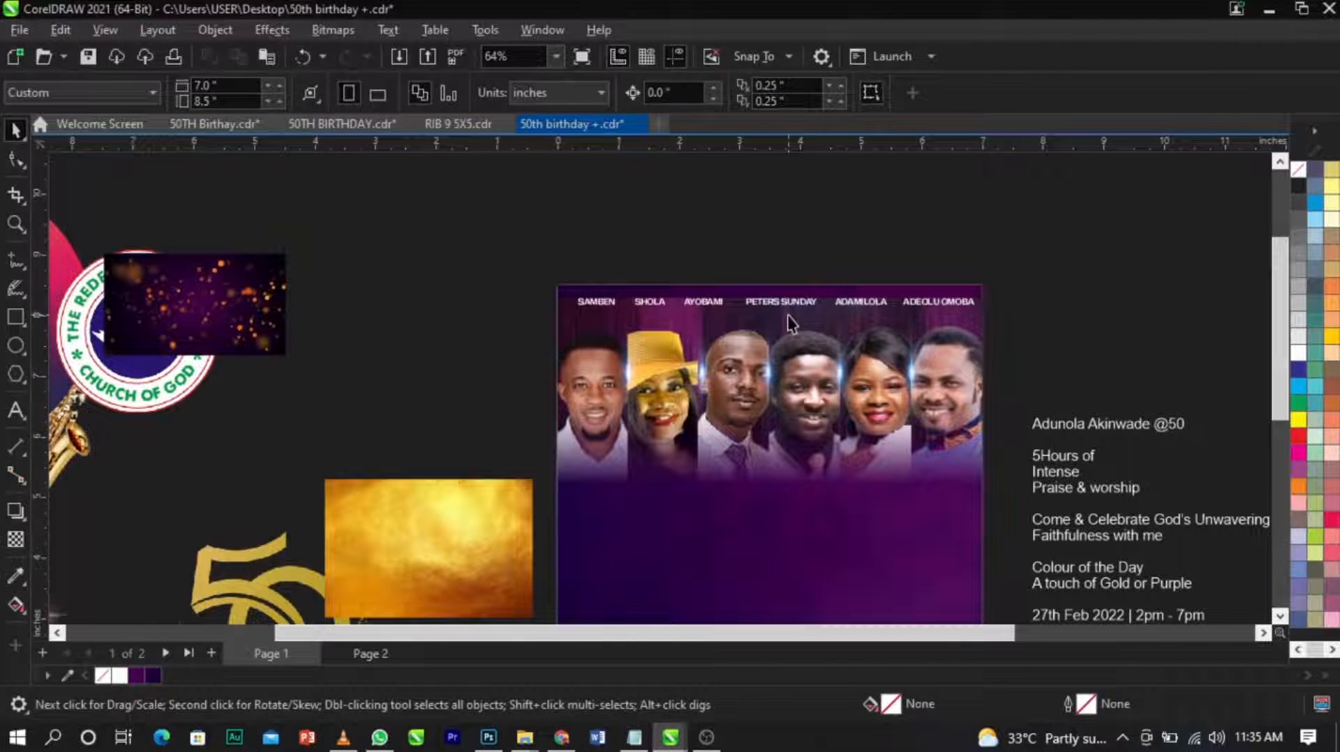
key("ctrl+z")
left_click(1096, 335)
key("z")
left_click_drag(495, 283, 1019, 359)
key("space")
left_click_drag(1212, 286, 126, 383)
scroll(670, 358, "up", 4)
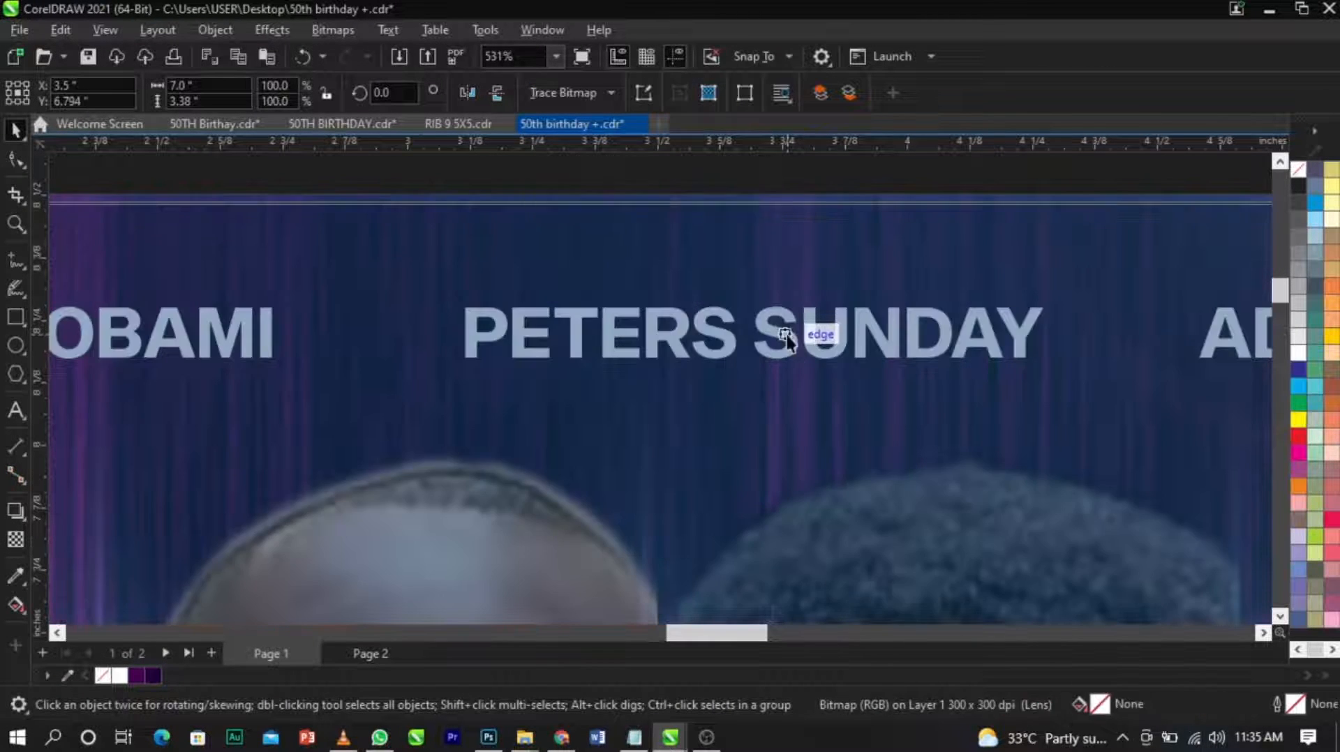
scroll(705, 328, "down", 5)
left_click_drag(1067, 286, 335, 398)
Draw a thin horizontal rectangle about 0.267 by 0.006 inches just beneath the first name.
scroll(523, 326, "up", 5)
scroll(322, 331, "up", 2)
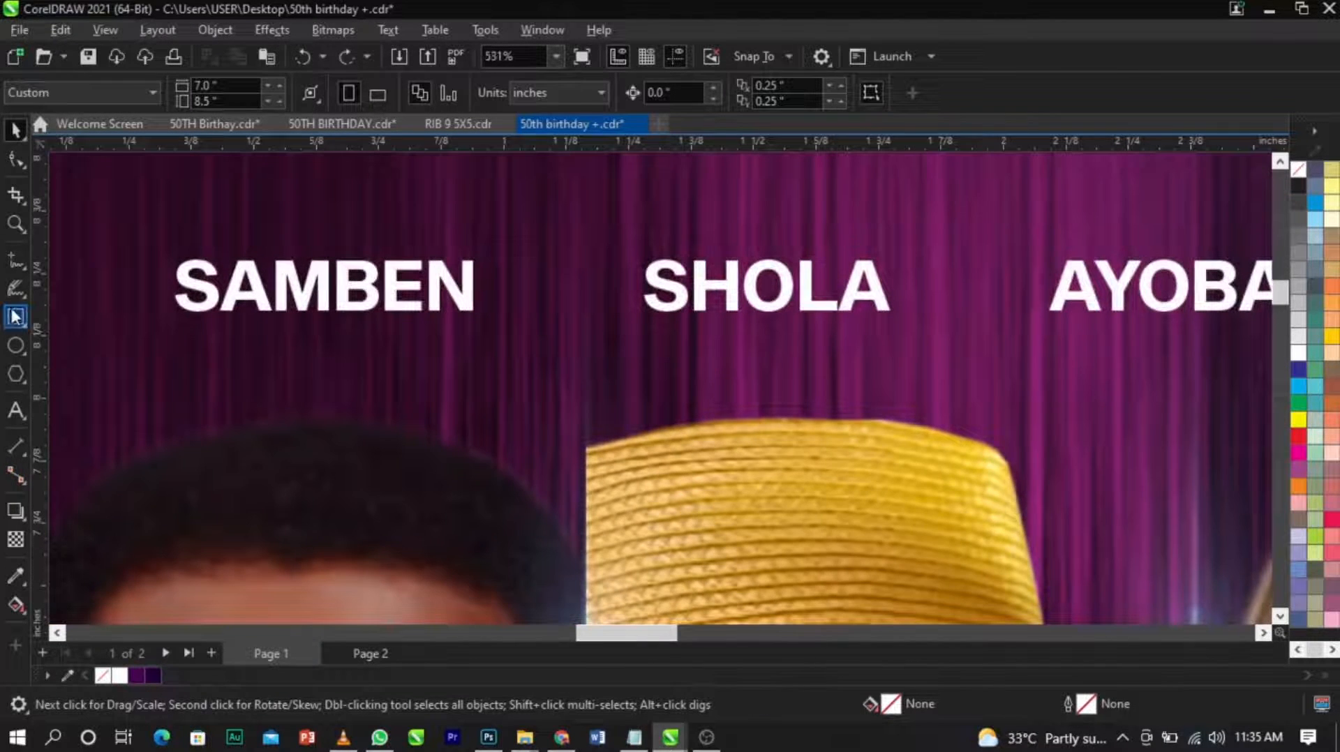
left_click(15, 316)
scroll(258, 323, "up", 1)
left_click_drag(258, 337, 436, 340)
key("space")
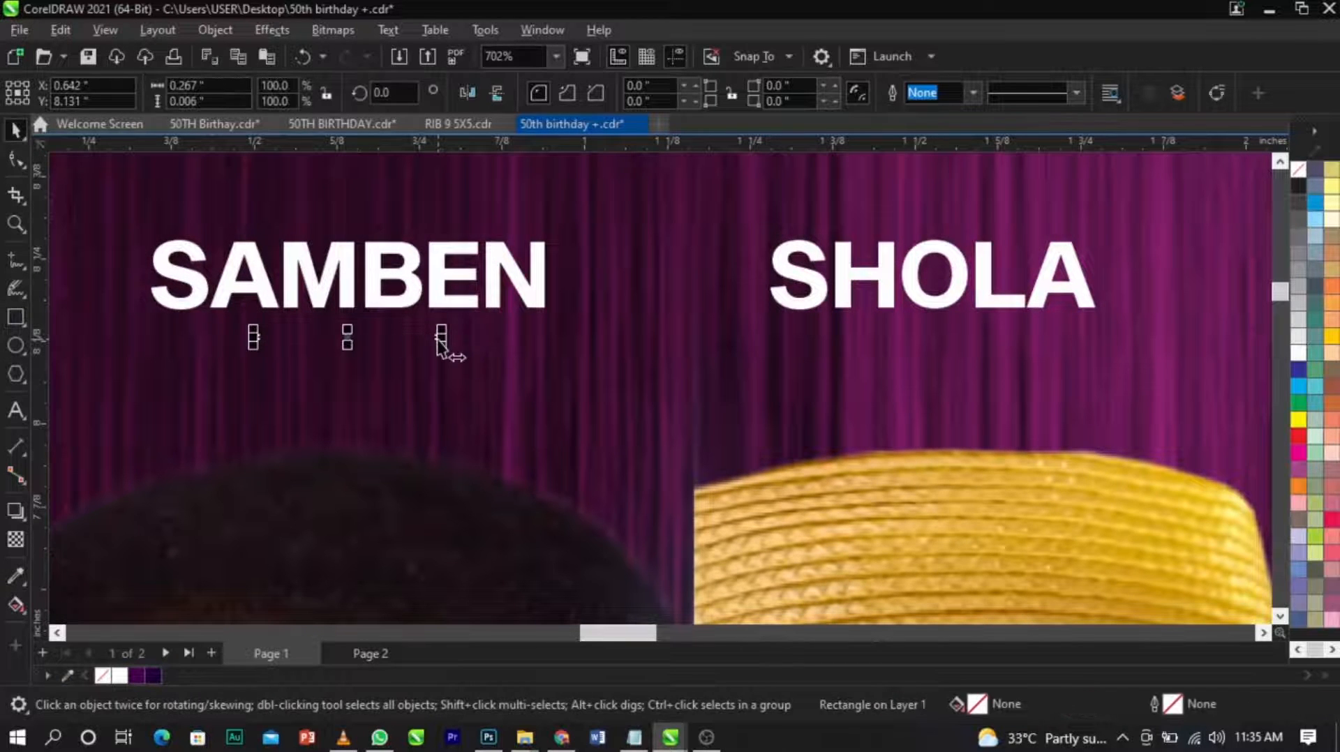
Fill the thin bar with Deep Yellow without an outline and centre it under the first name.
left_click(1331, 340)
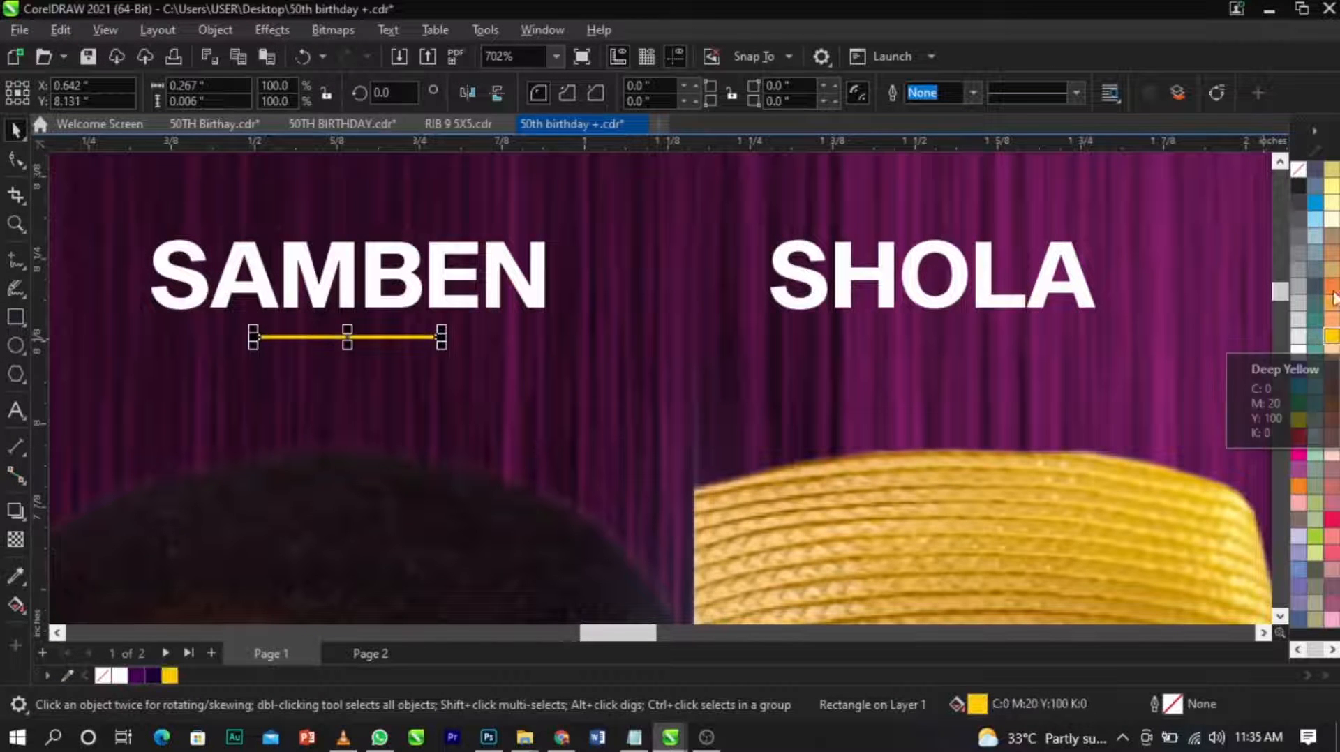
right_click(1294, 174)
left_click(1293, 183)
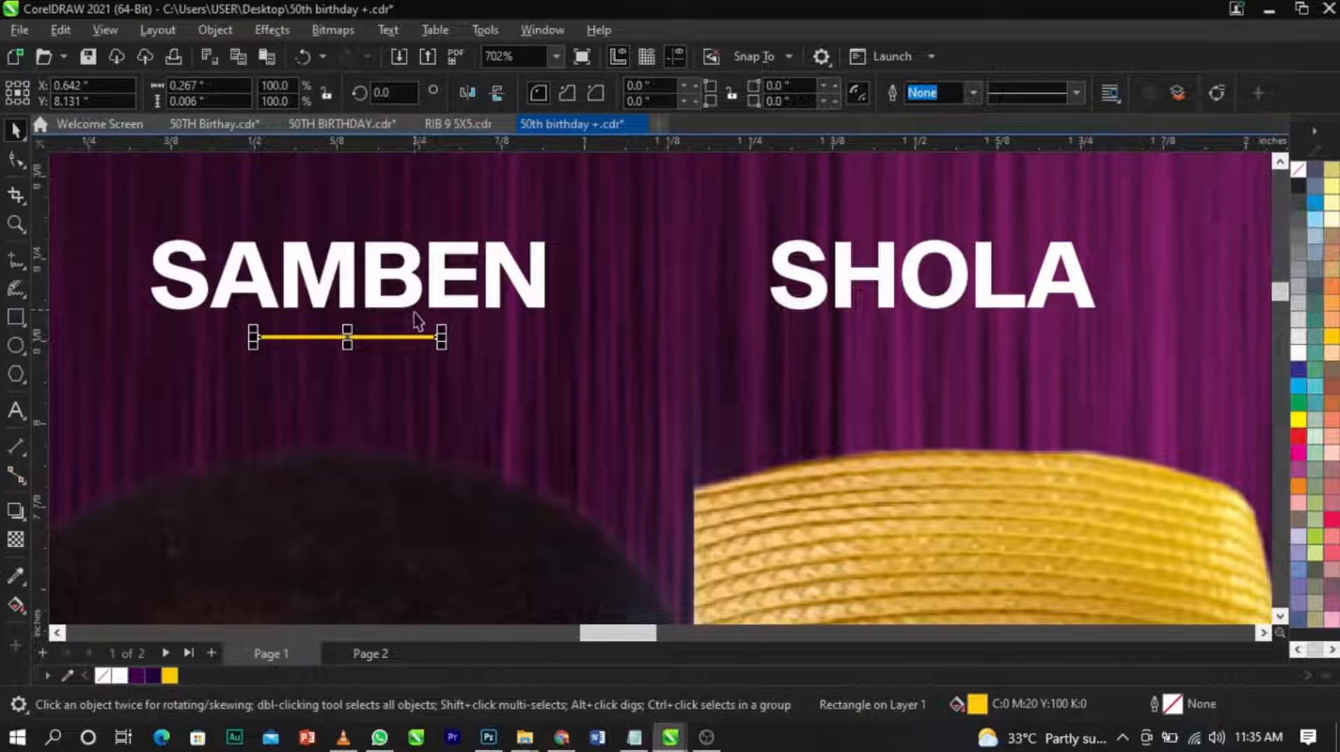
left_click(435, 304, "shift")
left_click(448, 388)
Duplicate the yellow bar beneath the second name and centre it on that name.
left_click_drag(423, 338, 1040, 349)
left_click(1036, 300, "shift")
scroll(493, 365, "down", 5)
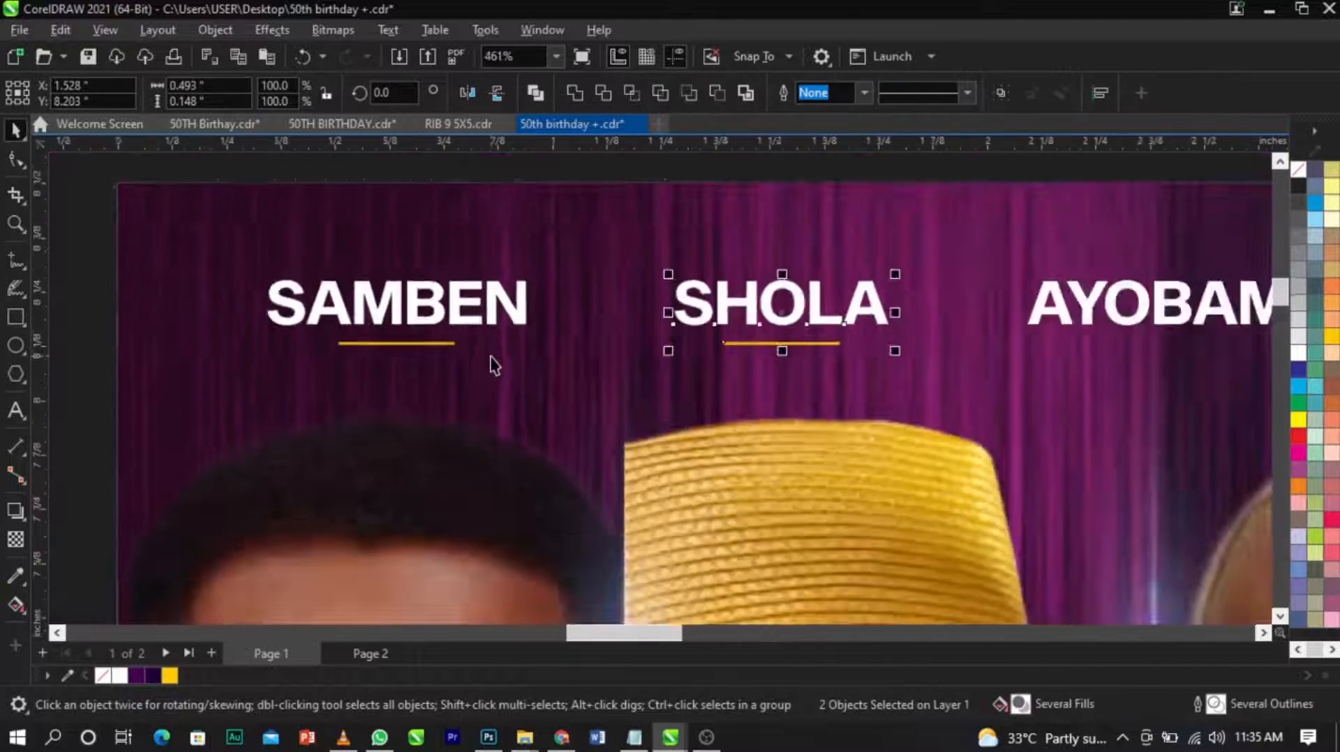
Duplicate the yellow bar beneath the third name and centre it on that name.
scroll(795, 338, "up", 3)
left_click_drag(520, 360, 920, 349)
right_click(920, 348)
left_click(935, 337, "shift")
key("c")
scroll(630, 323, "down", 4)
key("Escape")
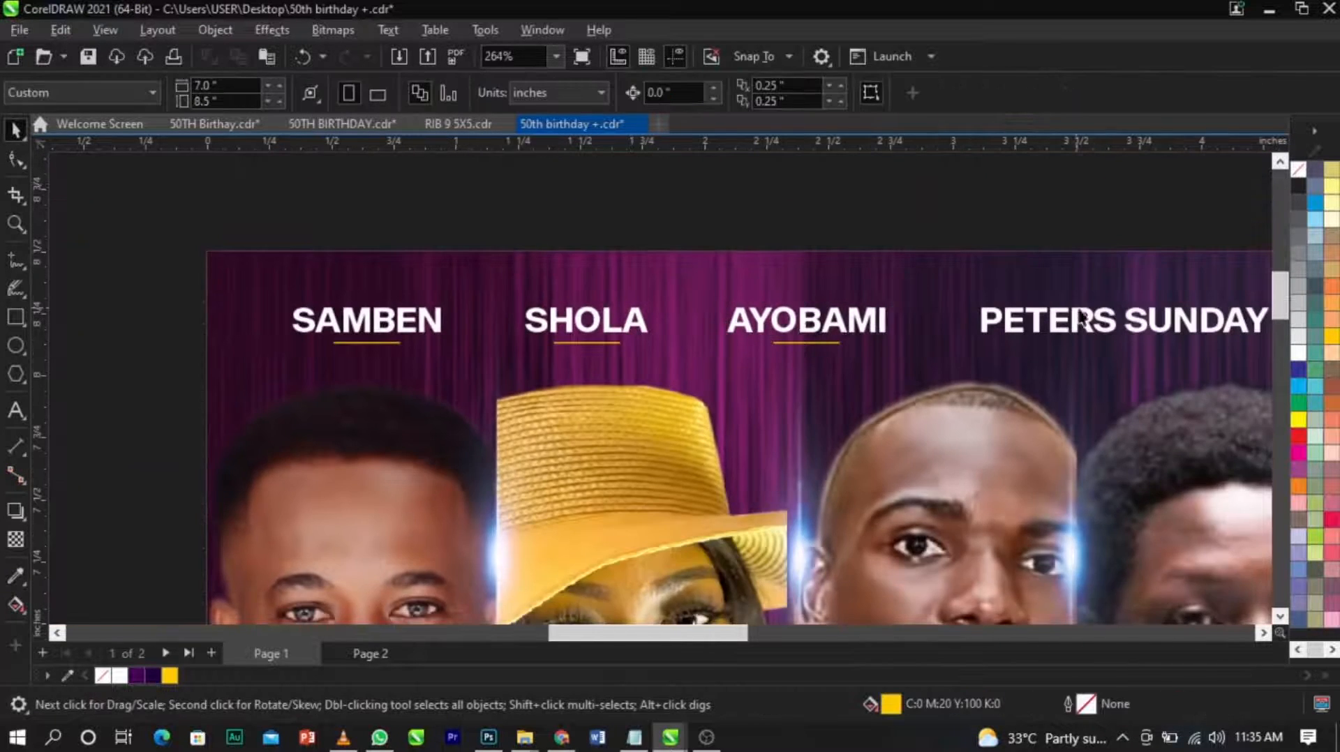
Duplicate the yellow bar beneath the fourth name and centre it on that name.
scroll(723, 359, "up", 3)
left_click_drag(684, 370, 1060, 370)
right_click(1060, 370)
left_click(1094, 347, "shift")
key("c")
scroll(502, 317, "down", 4)
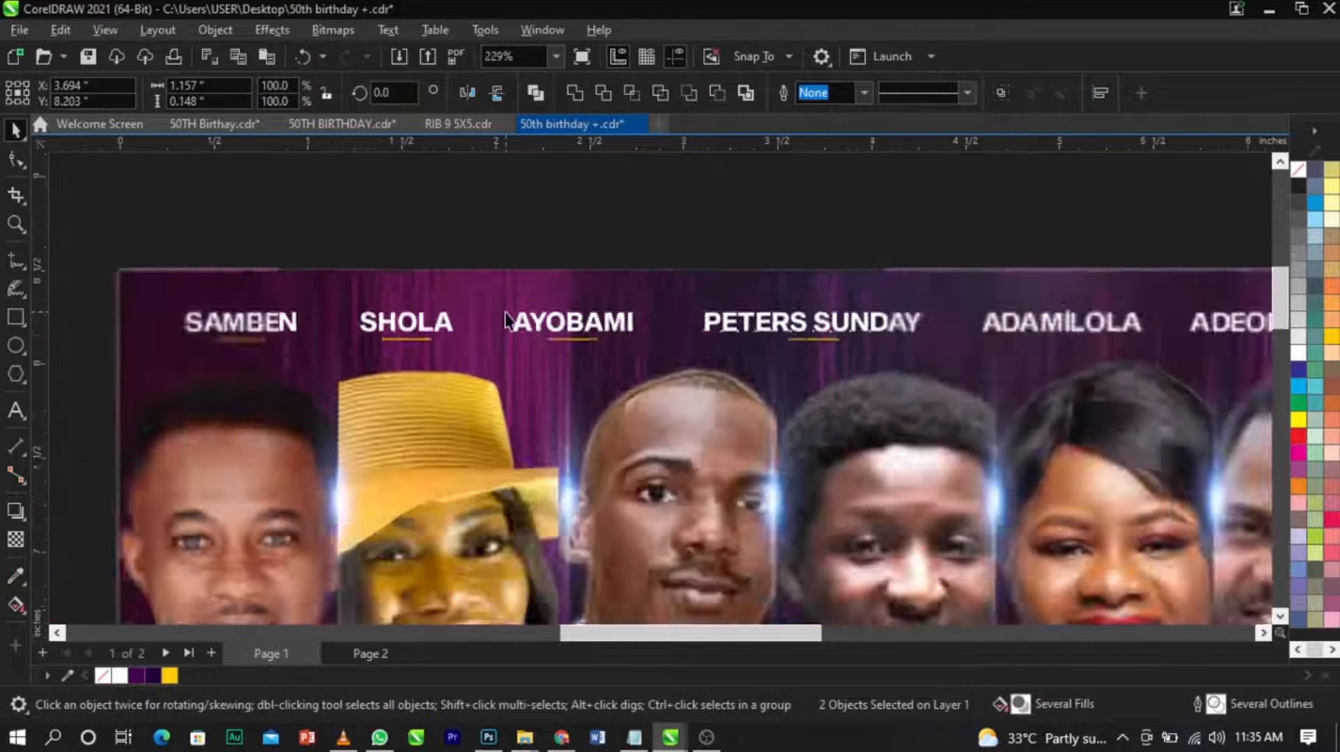
Duplicate the yellow bar beneath the fifth name and centre it on that name.
scroll(885, 327, "up", 2)
left_click(549, 341)
left_click_drag(543, 341, 792, 334)
right_click(792, 333)
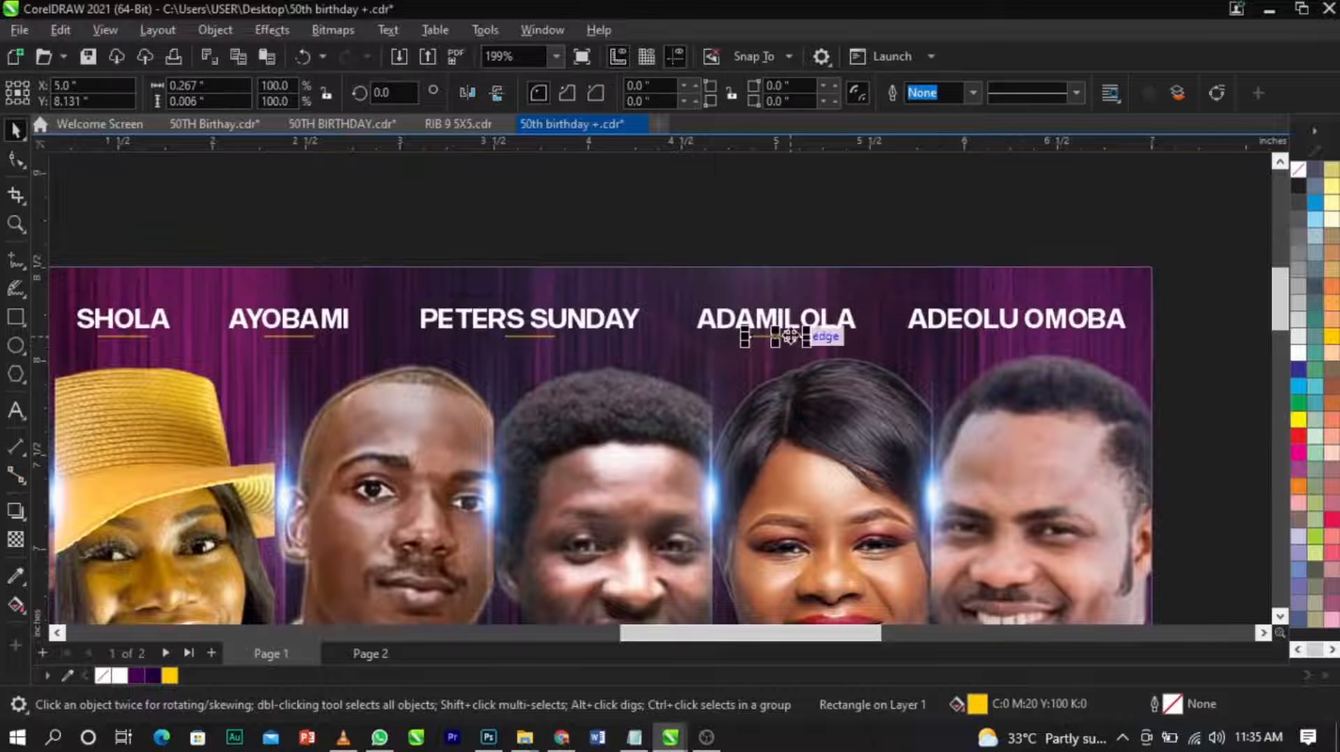
left_click(789, 185)
Duplicate the yellow bar beneath the sixth name and centre it on that name.
left_click_drag(782, 340, 1009, 339)
right_click(1010, 340)
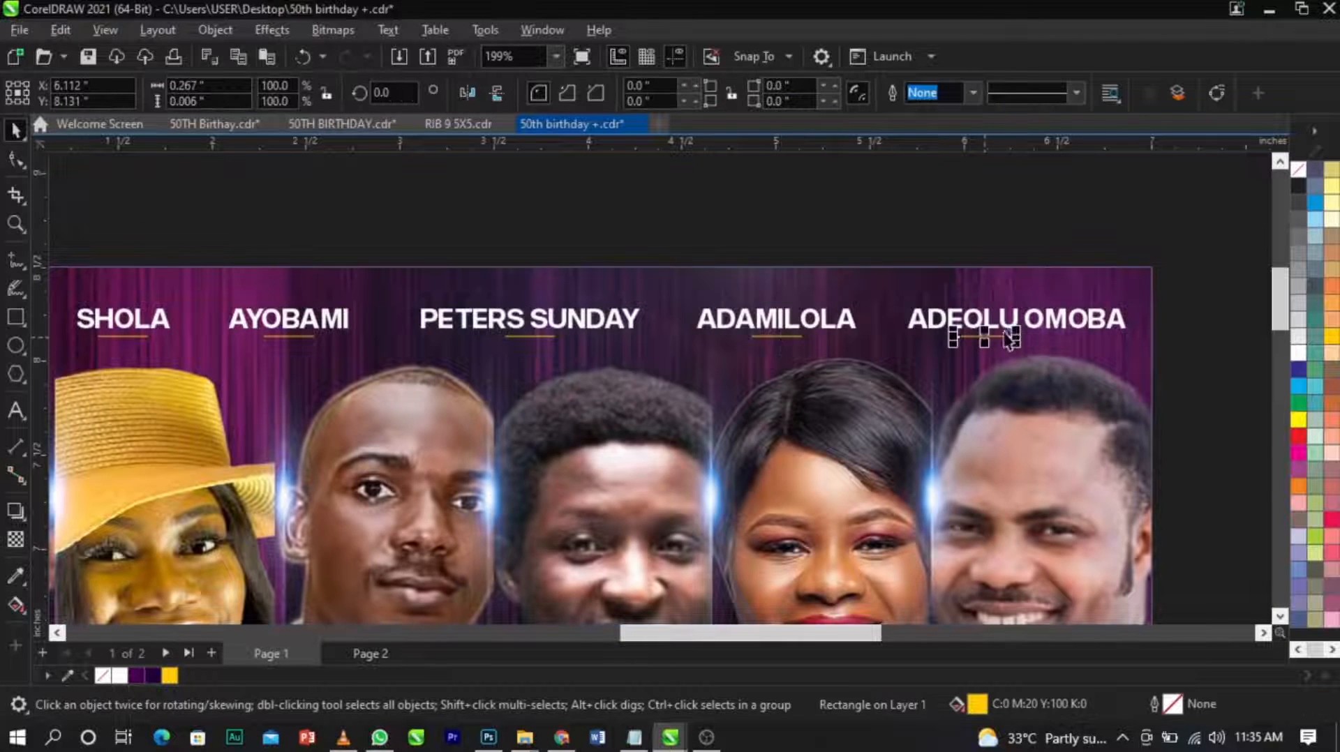
key("Escape")
Group the six names with their yellow bars and centre the group horizontally on the design.
scroll(1024, 293, "down", 2)
left_click_drag(1145, 269, 434, 388)
key("ctrl+g")
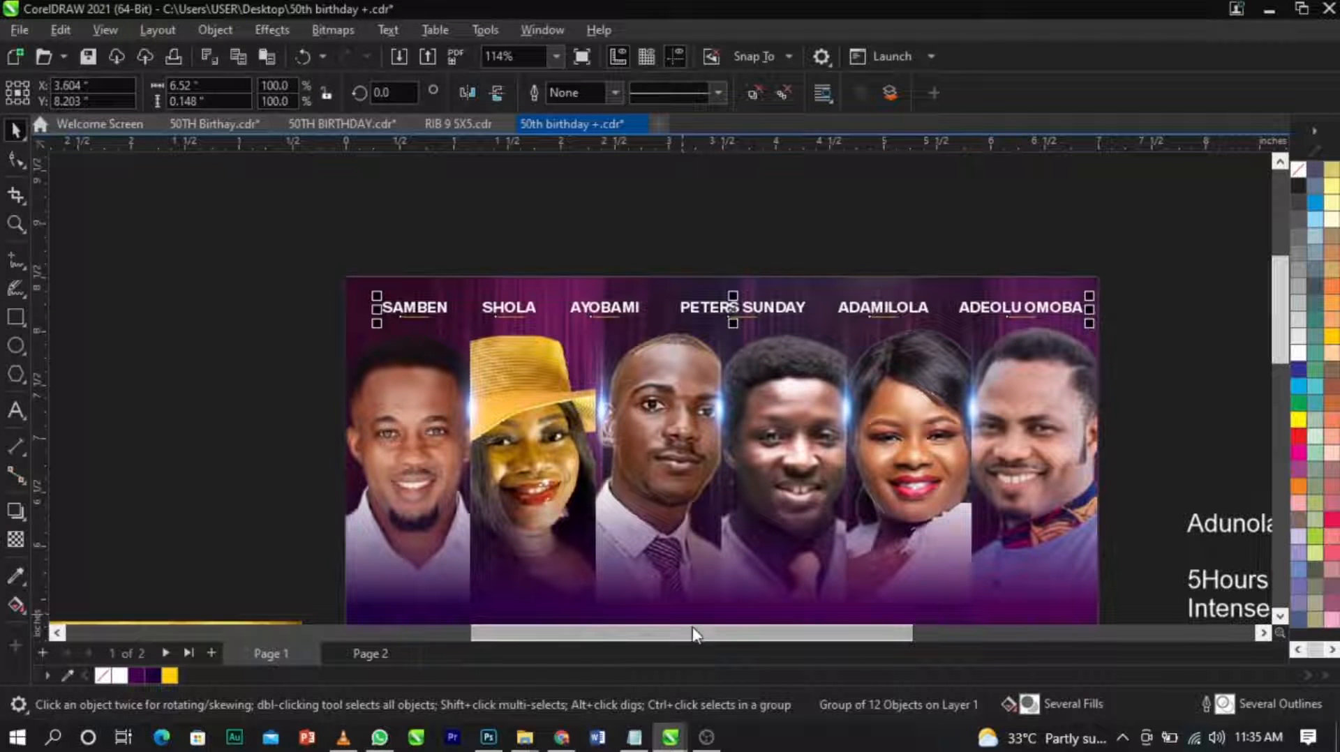
left_click(733, 598, "shift")
key("c")
left_click(758, 219)
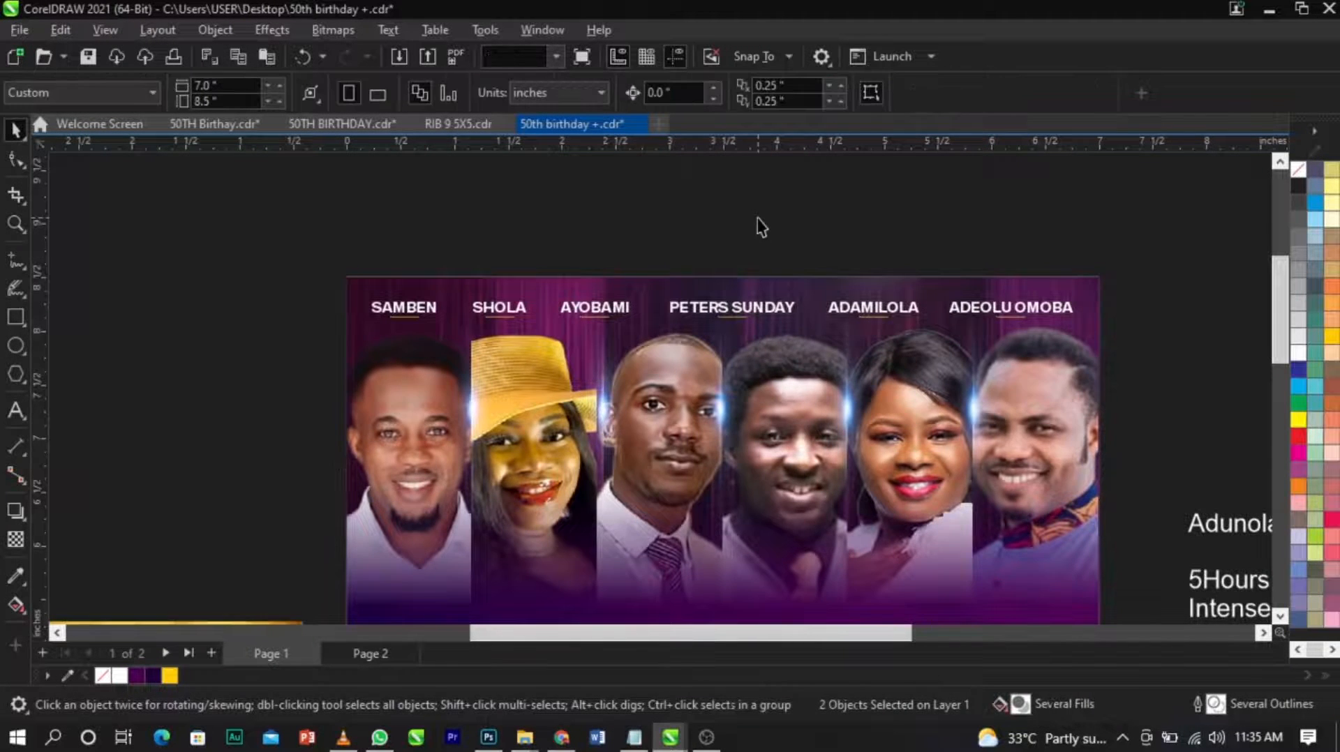
Move the woman's cut-out photo onto the page's lower left area and enlarge it to about 4.4 by 5.4 inches.
scroll(759, 219, "down", 3)
key("F2")
left_click_drag(495, 196, 952, 594)
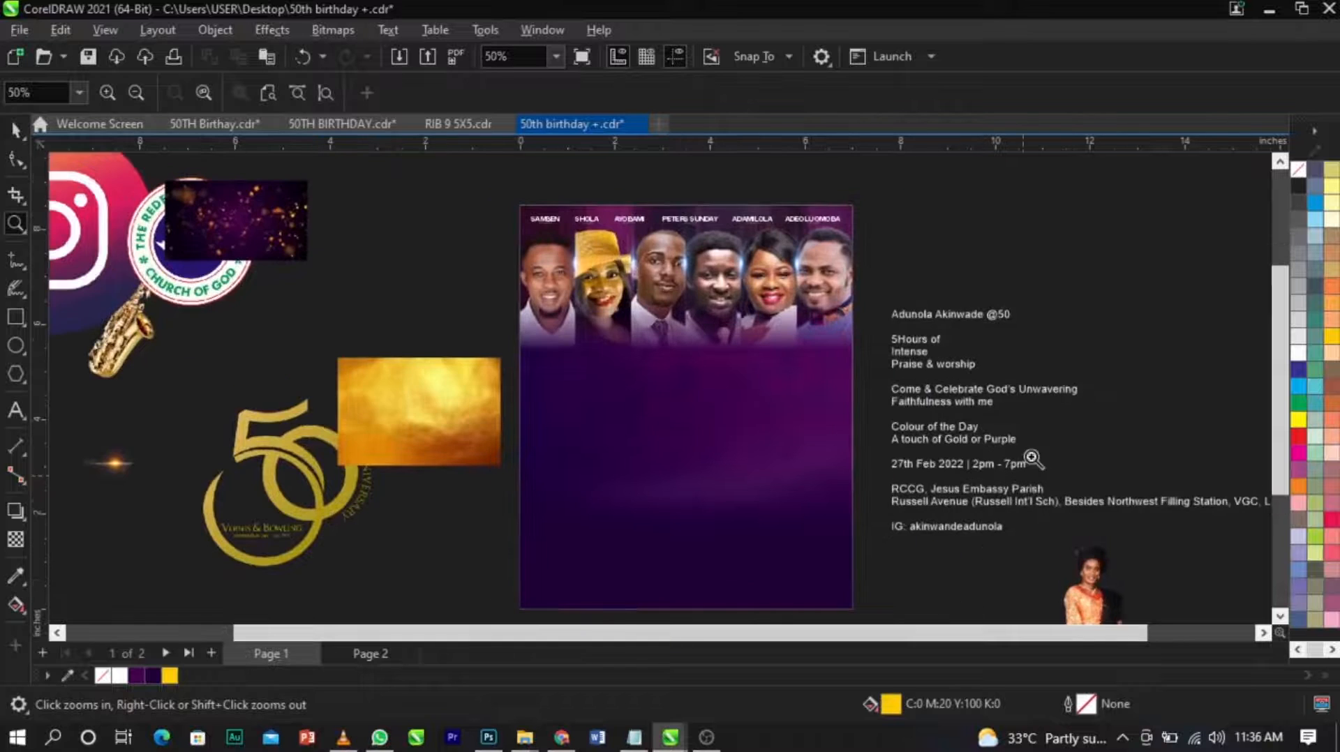
left_click_drag(1081, 598, 535, 517)
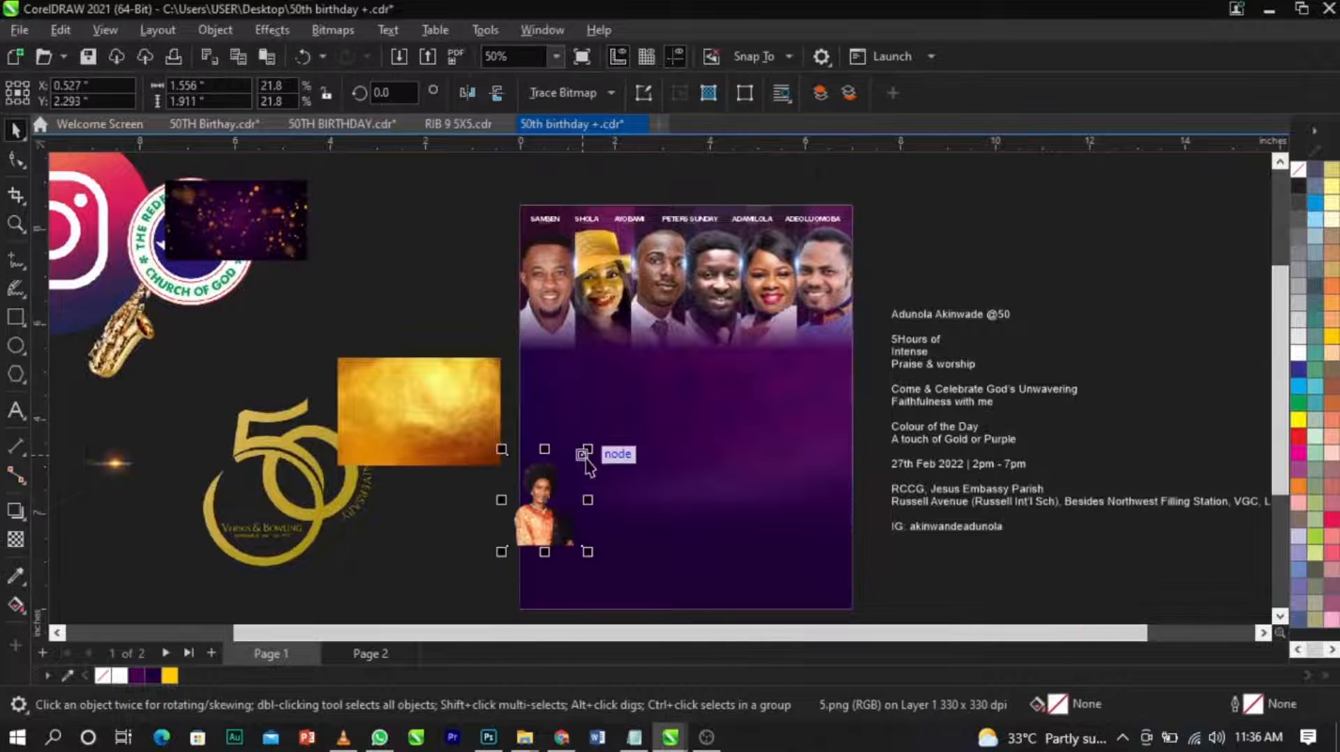
left_click_drag(590, 457, 683, 466)
scroll(694, 389, "up", 1)
left_click_drag(758, 313, 772, 298)
left_click_drag(628, 476, 617, 463)
scroll(618, 468, "down", 2)
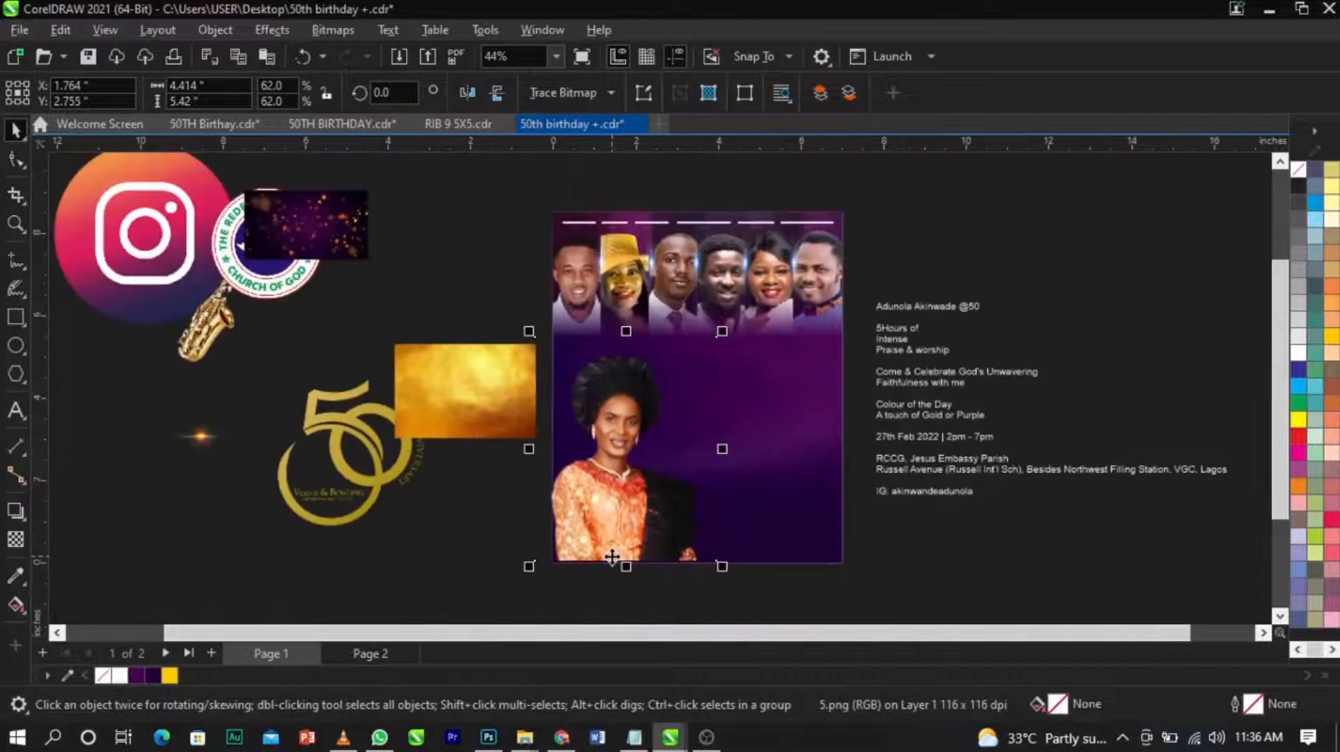
Apply a vertical linear transparency to the woman's photo so that its lower part fades into the purple background.
scroll(619, 556, "up", 1)
left_click(16, 539)
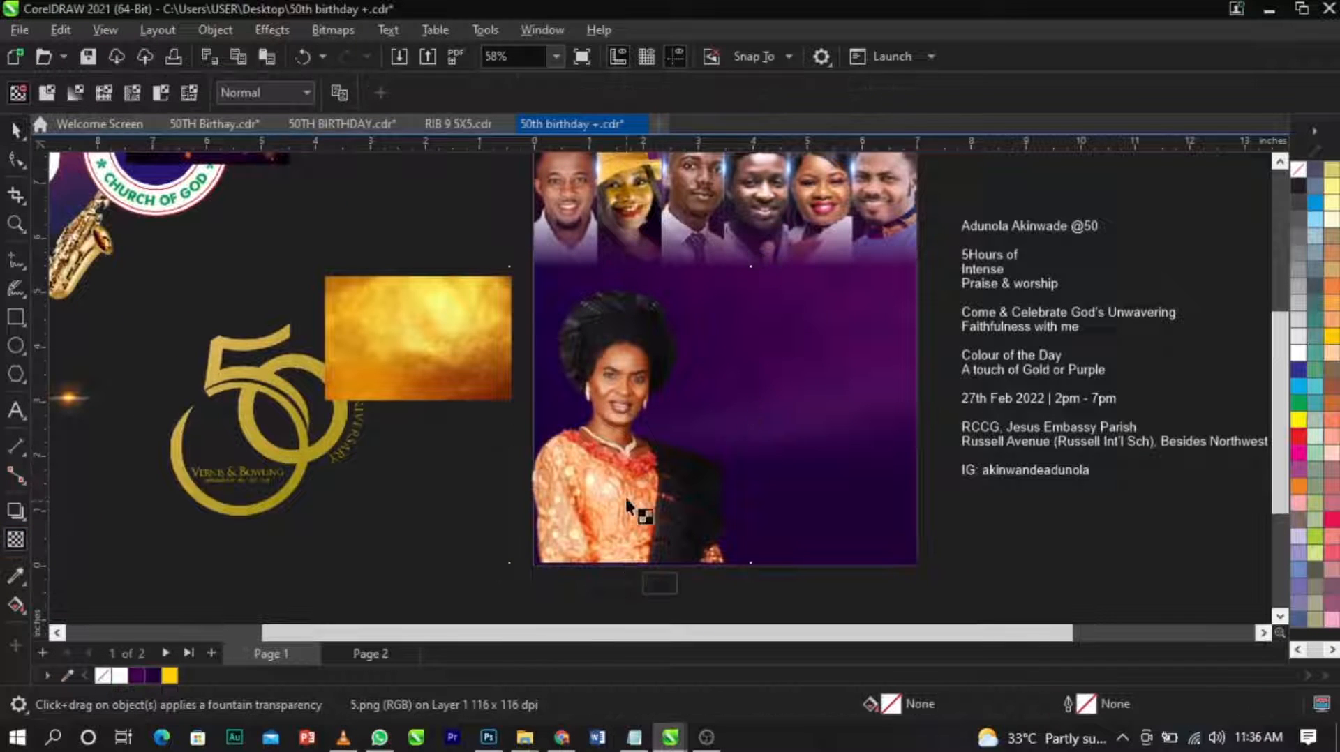
left_click_drag(619, 473, 619, 518)
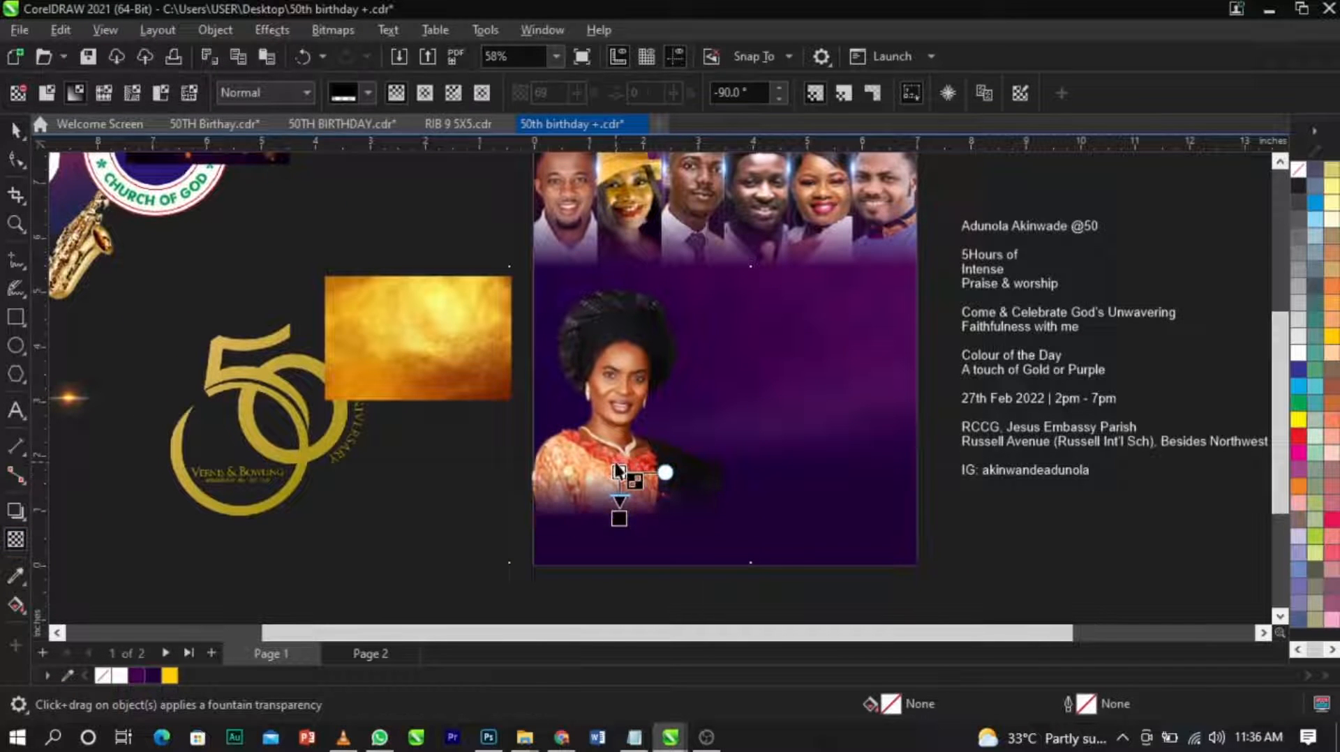
left_click_drag(618, 472, 619, 437)
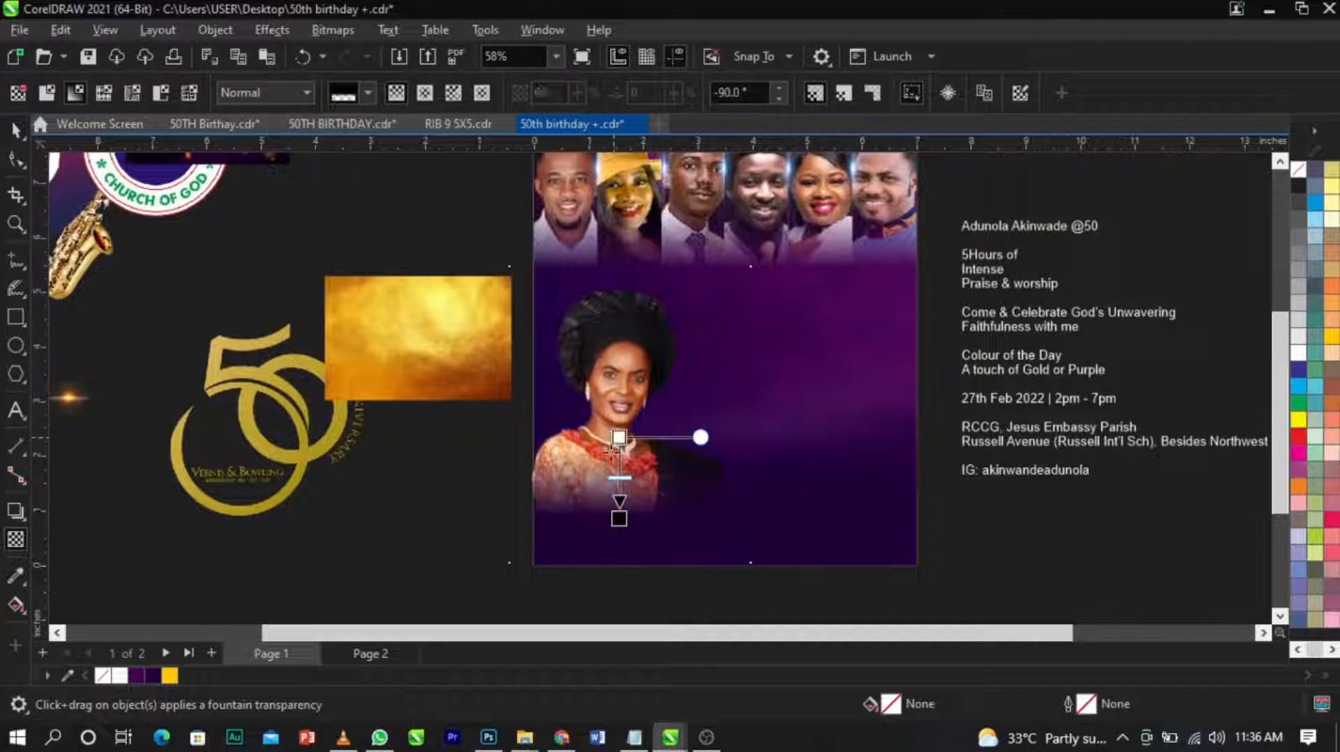
left_click_drag(619, 520, 619, 523)
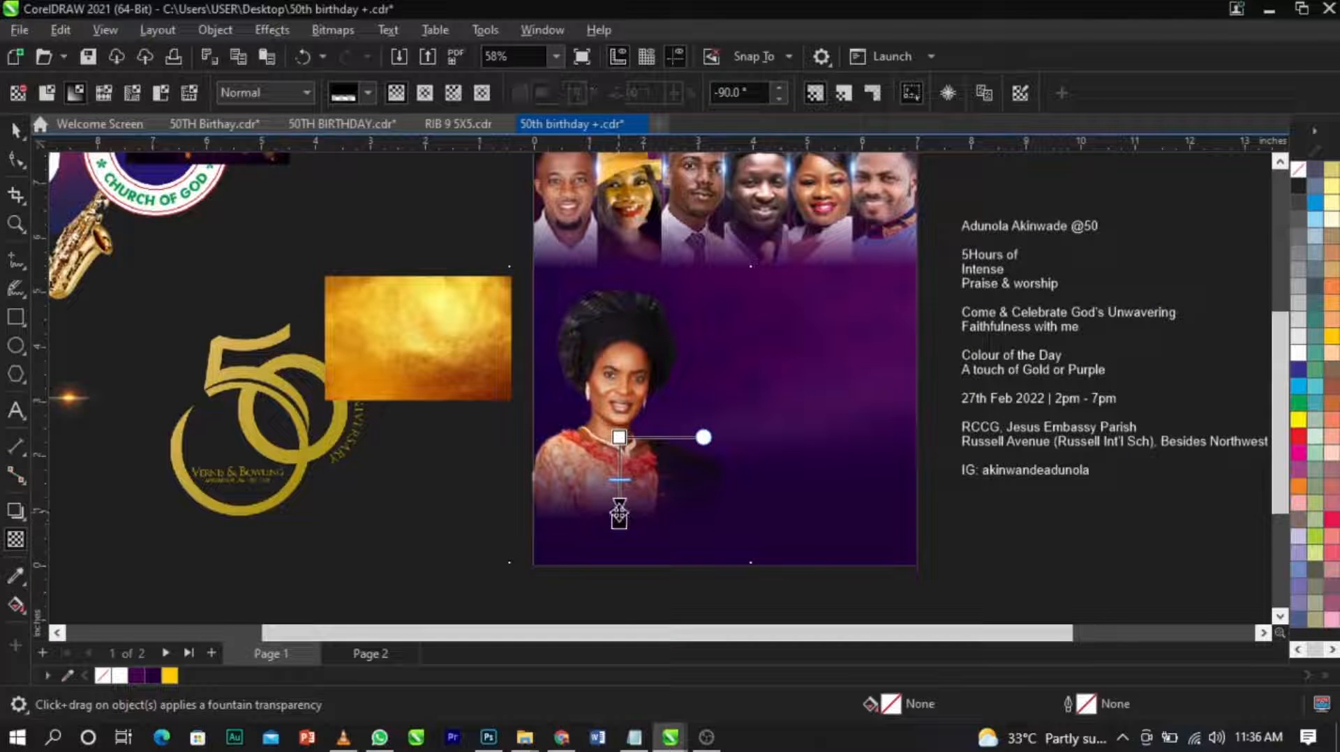
key("space")
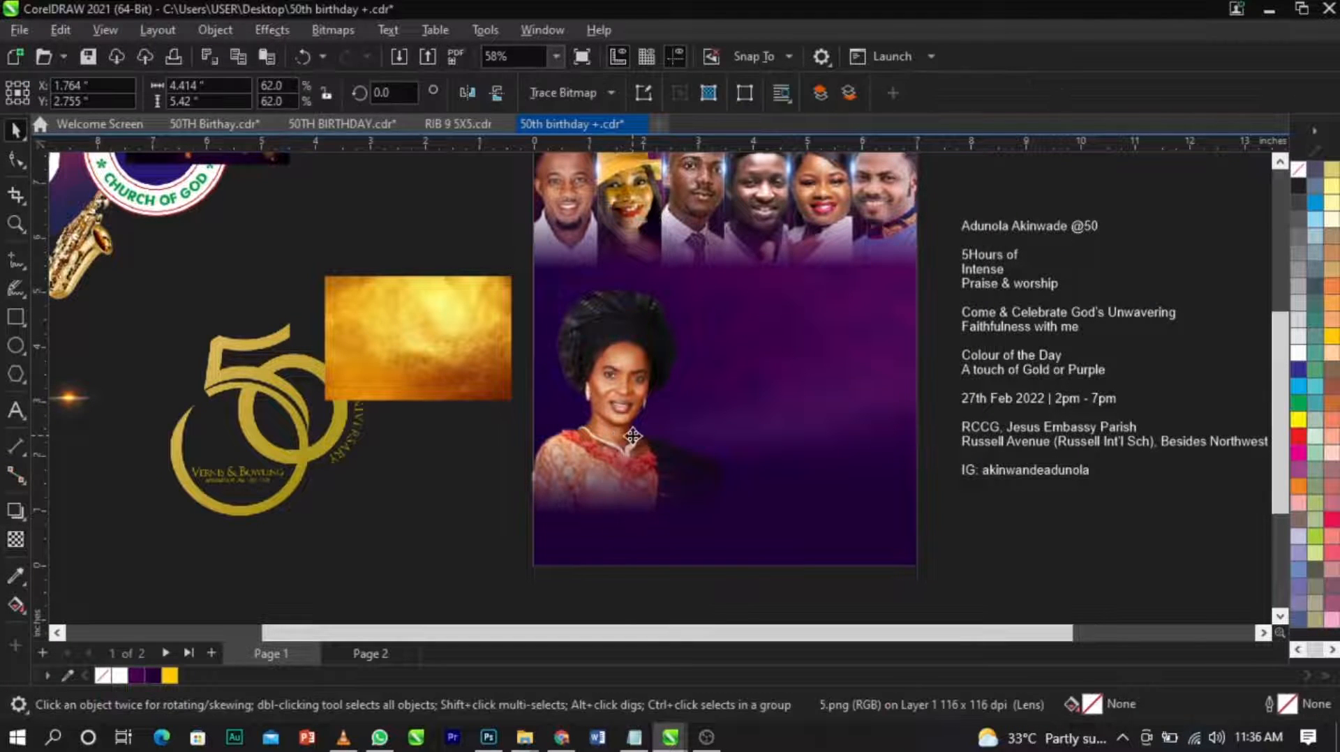
PowerClip the faded woman's photo inside the purple page background.
right_click(649, 405)
left_click(716, 425)
left_click(840, 404)
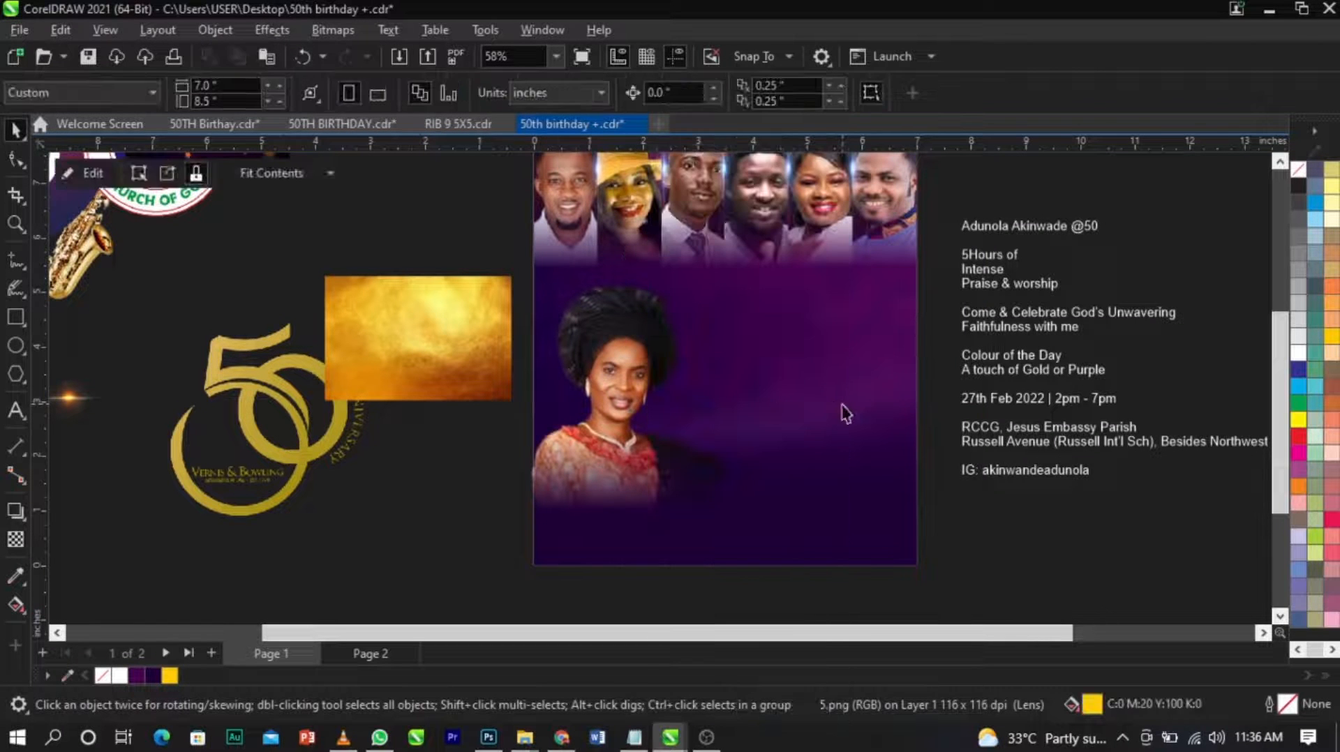
left_click(1000, 531)
scroll(627, 473, "down", 2)
key("z")
left_click_drag(420, 247, 947, 530)
left_click(1094, 388)
scroll(766, 313, "down", 2)
left_click(1163, 333)
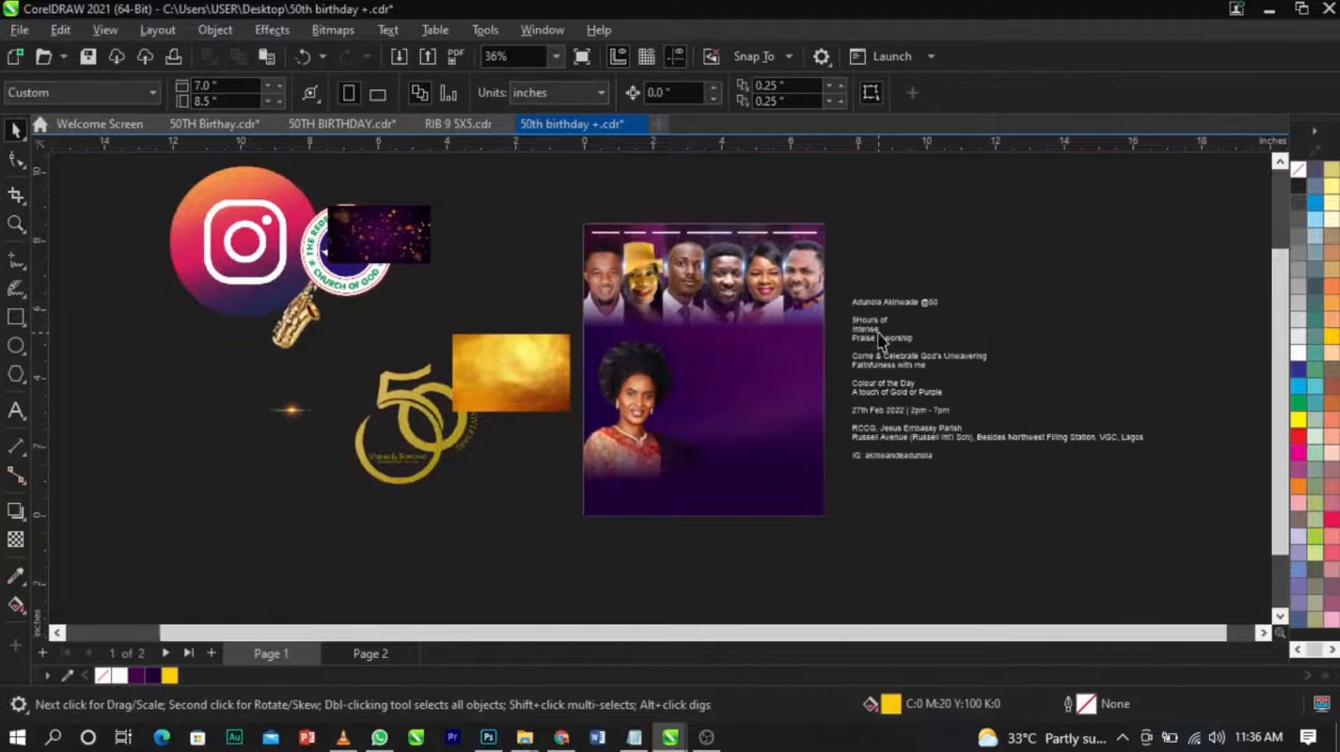
scroll(881, 341, "up", 2)
double_click(958, 289)
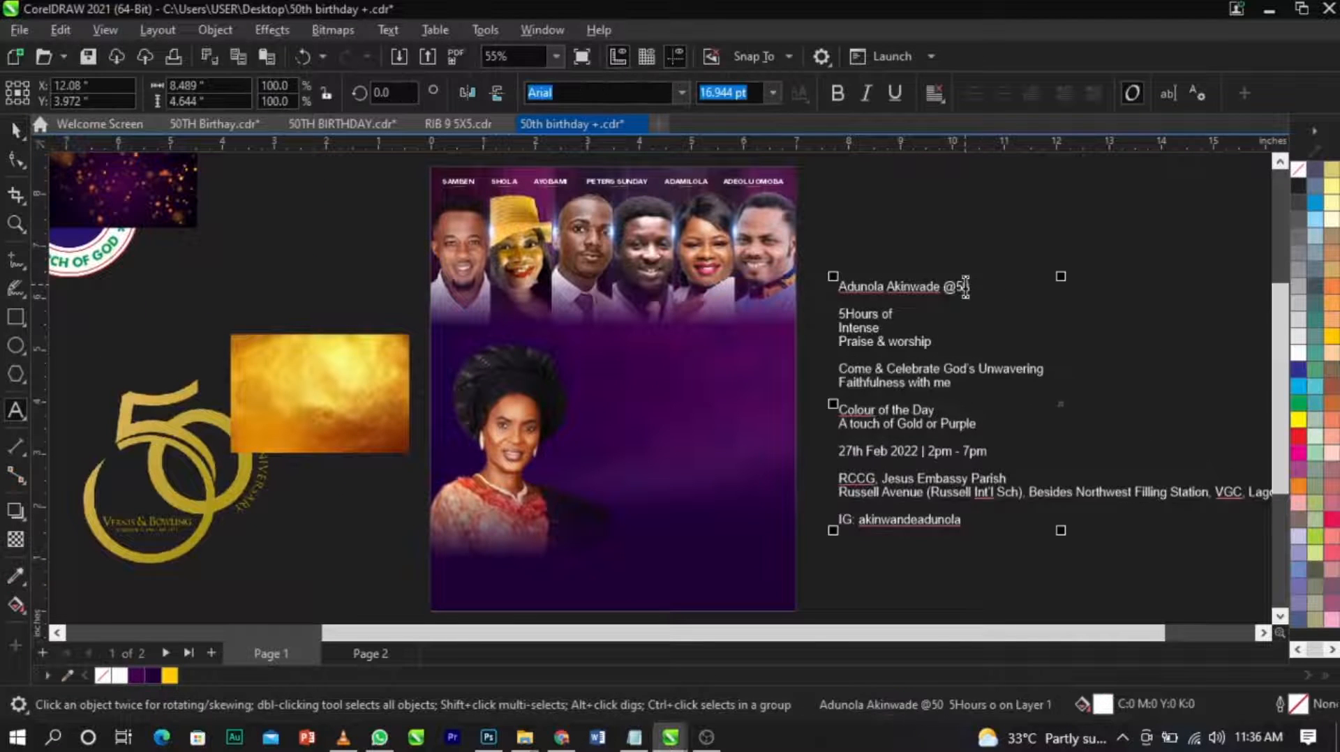
triple_click(907, 289)
key("ctrl+x")
left_click(602, 404)
key("ctrl+v")
key("ctrl+space")
scroll(689, 419, "up", 4)
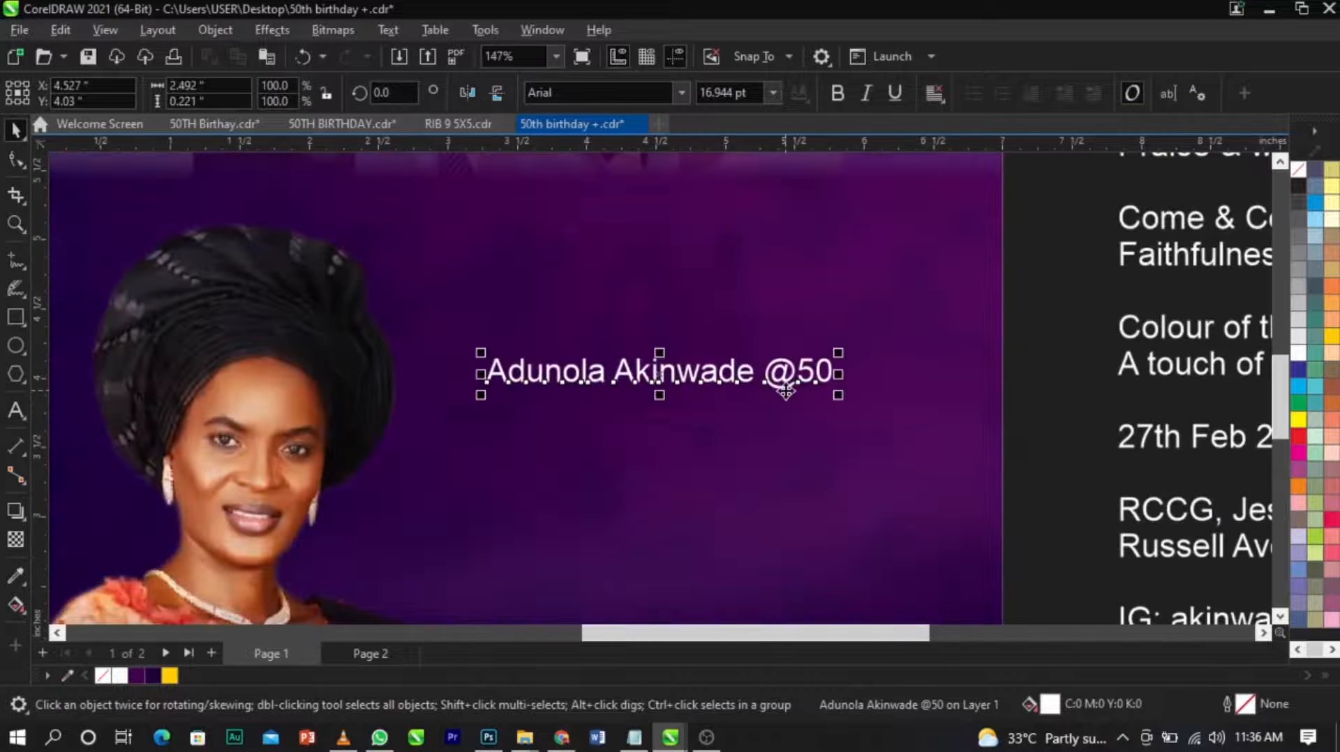
double_click(776, 376)
key("Return")
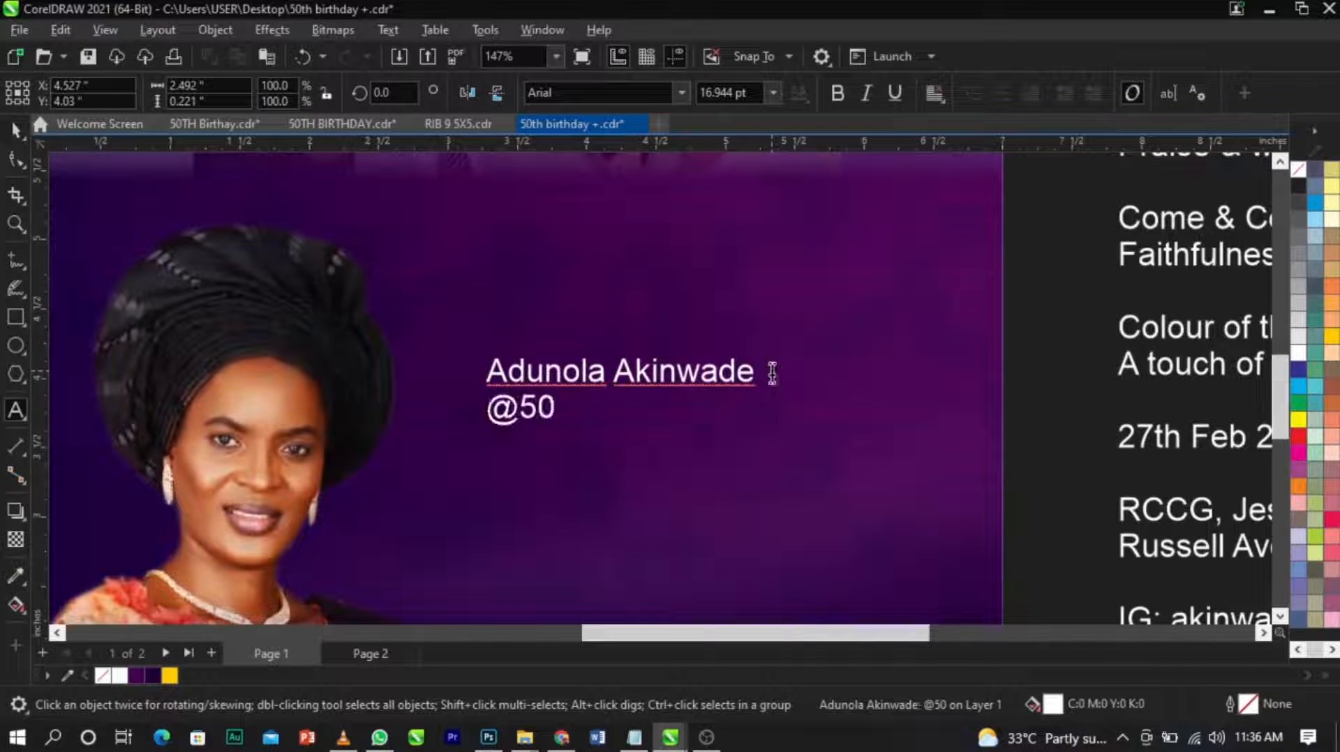
key("ctrl+space")
scroll(772, 374, "down", 5)
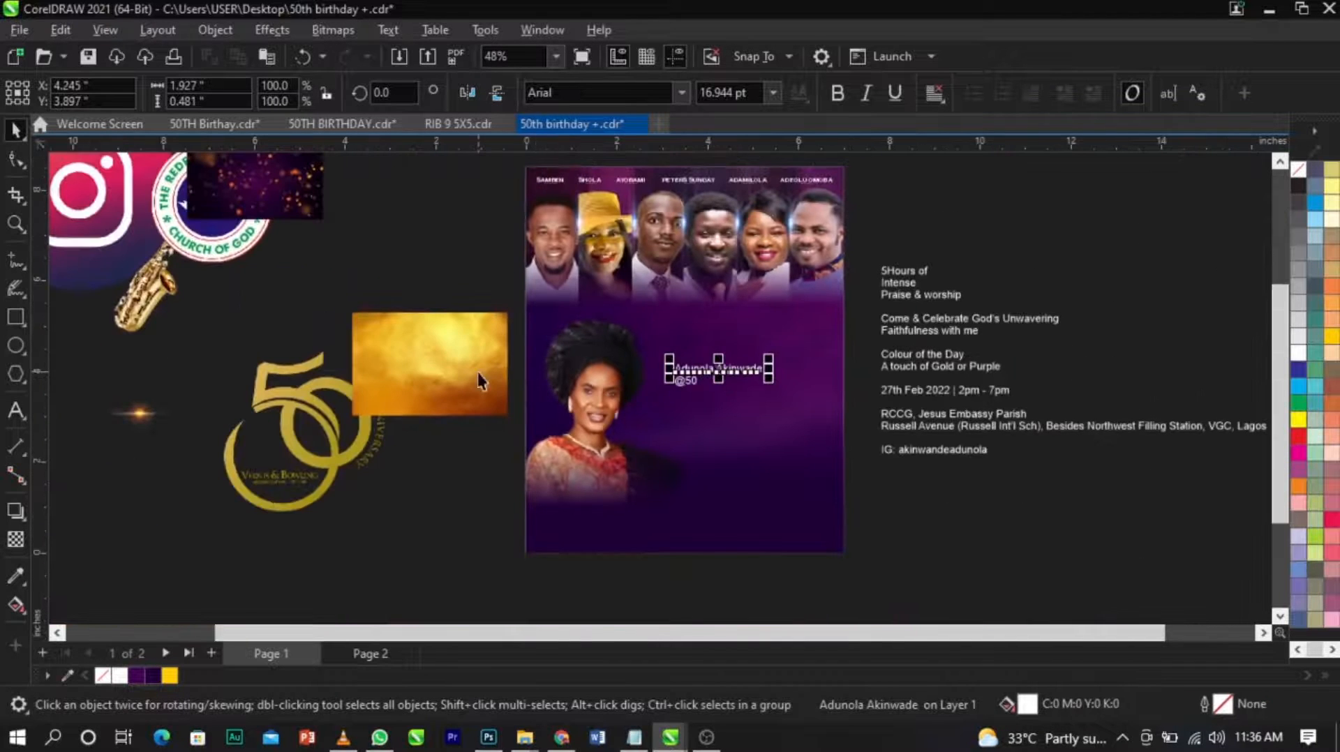
Move the gold texture image clear of the 50th anniversary logo and shift the logo closer to the page.
left_click_drag(478, 375, 424, 252)
left_click_drag(366, 424, 489, 426)
key("z")
left_click_drag(282, 328, 581, 542)
key("space")
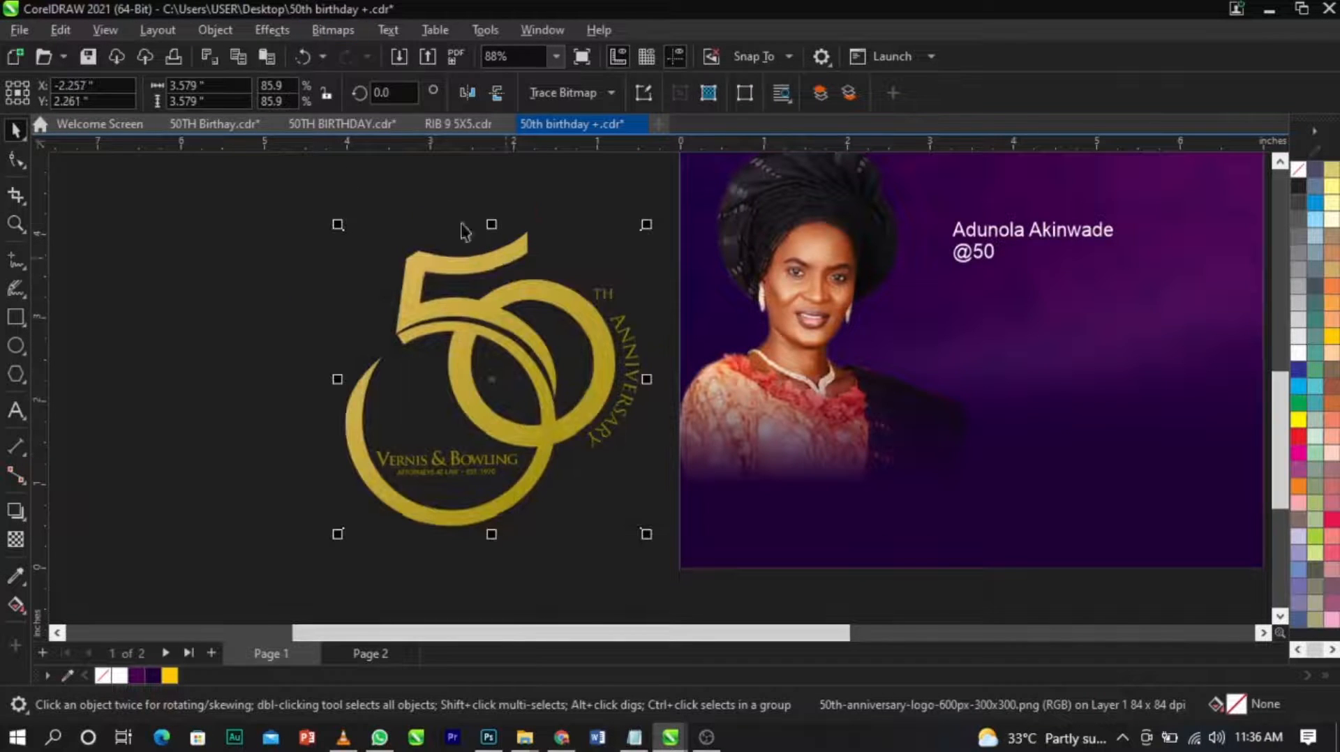
Try converting the 50th anniversary logo to 1-bit black and white with Line Art at threshold 107.
left_click(340, 31)
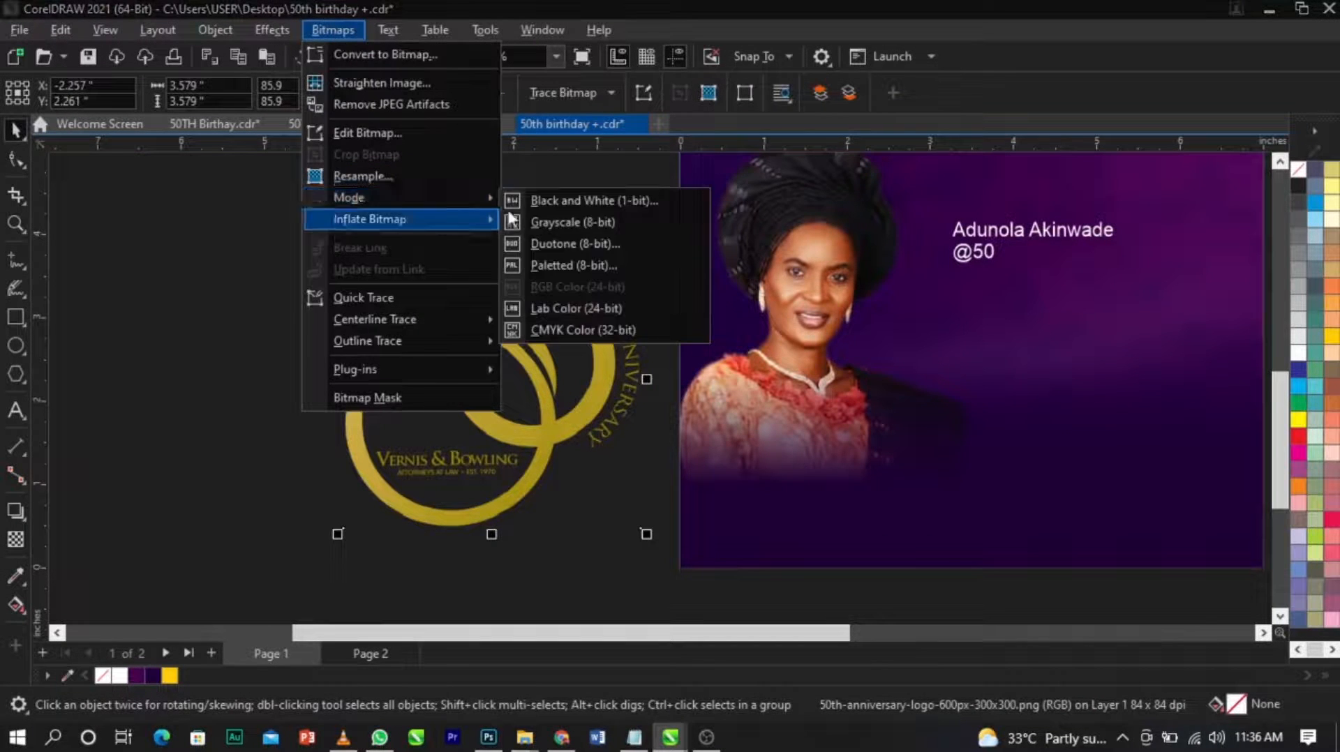
left_click(545, 198)
left_click(734, 523)
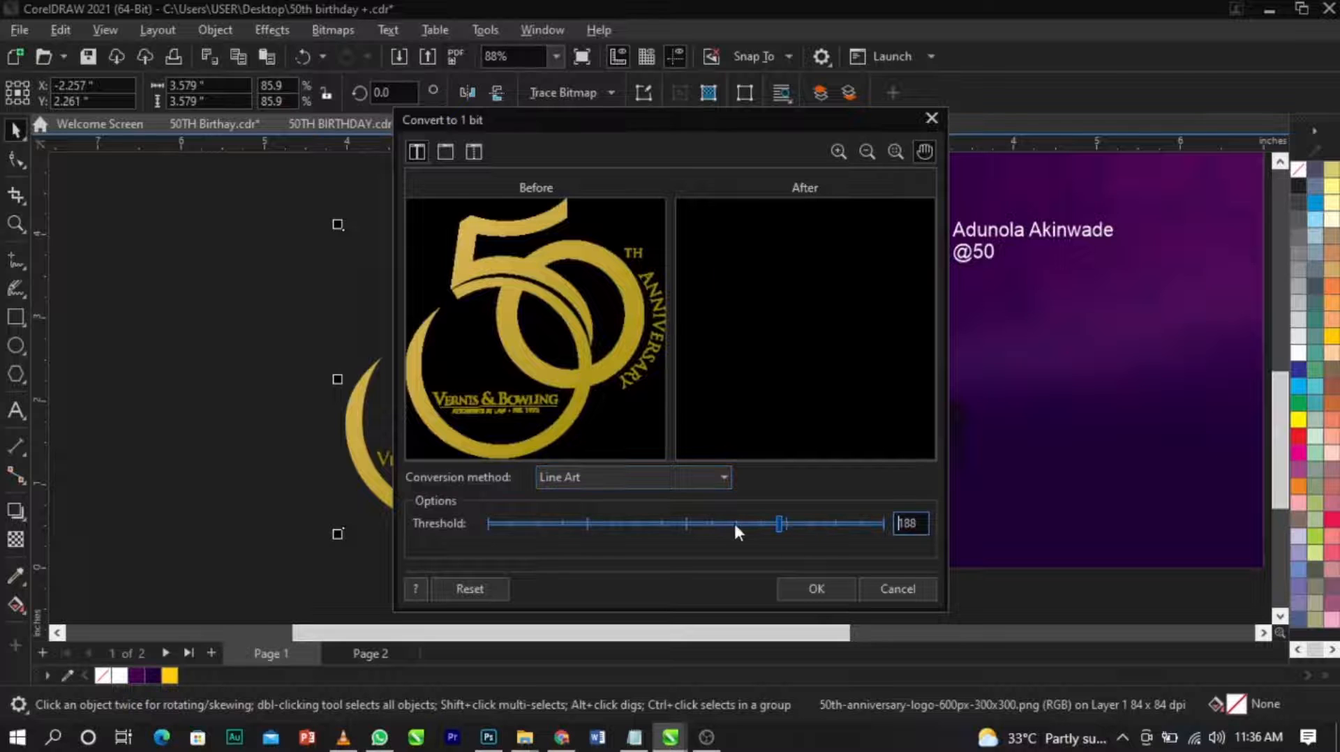
left_click(684, 523)
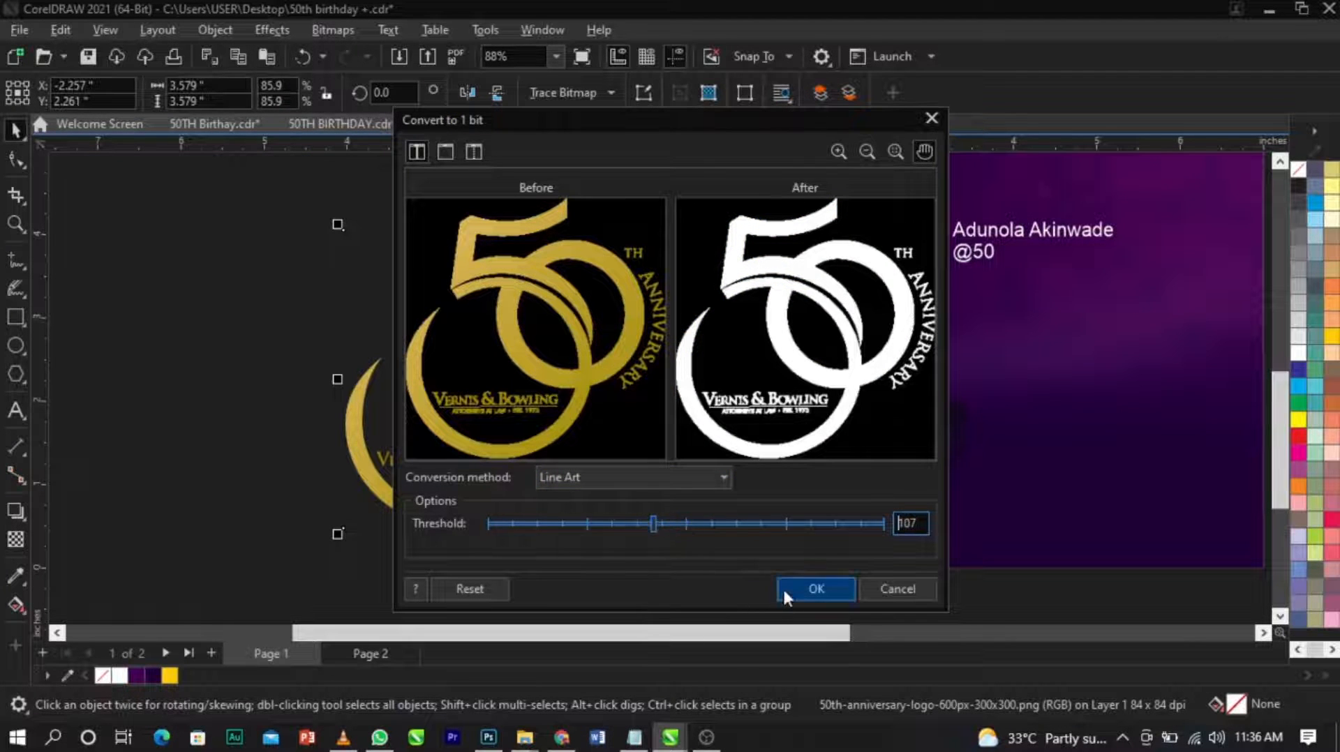
left_click(815, 588)
key("ctrl+z")
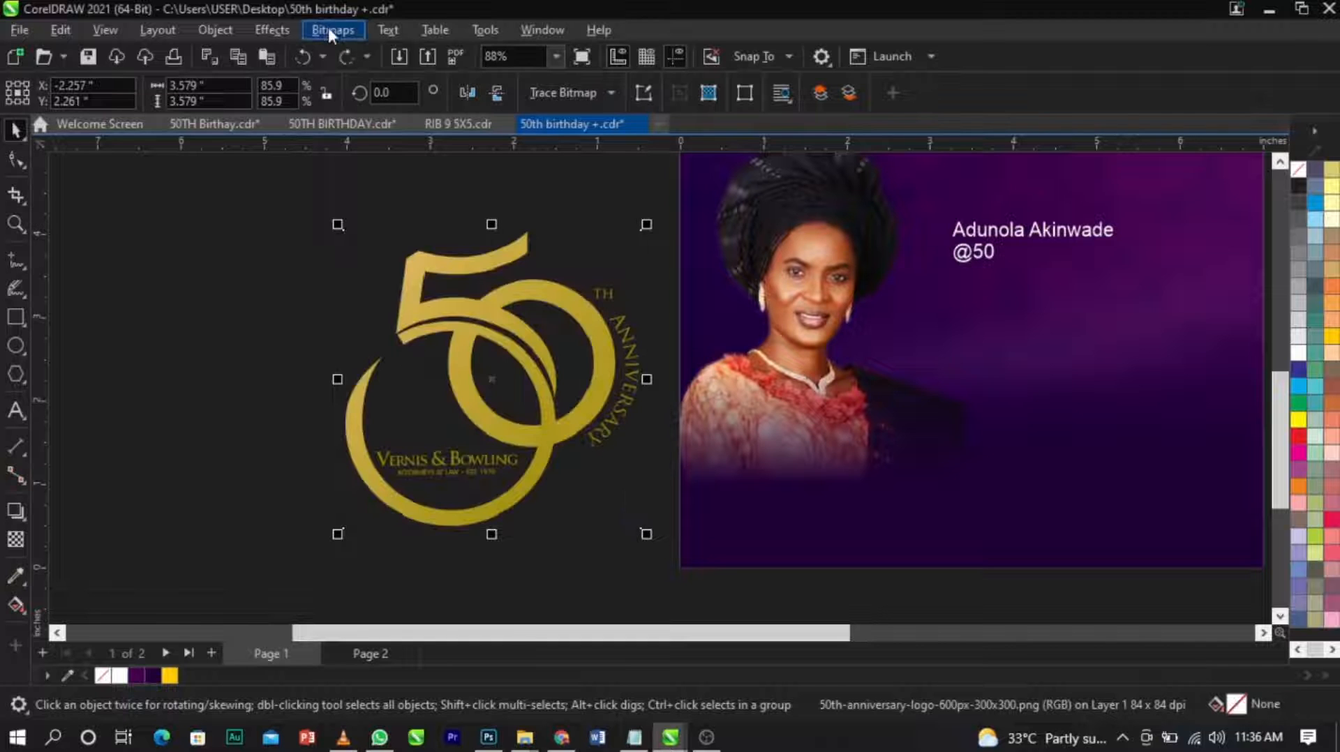
Convert the 50th anniversary logo to 1-bit black and white using Line Art with a threshold of 235.
left_click(330, 27)
mouse_move(389, 199)
left_click(530, 199)
left_click_drag(843, 523, 852, 523)
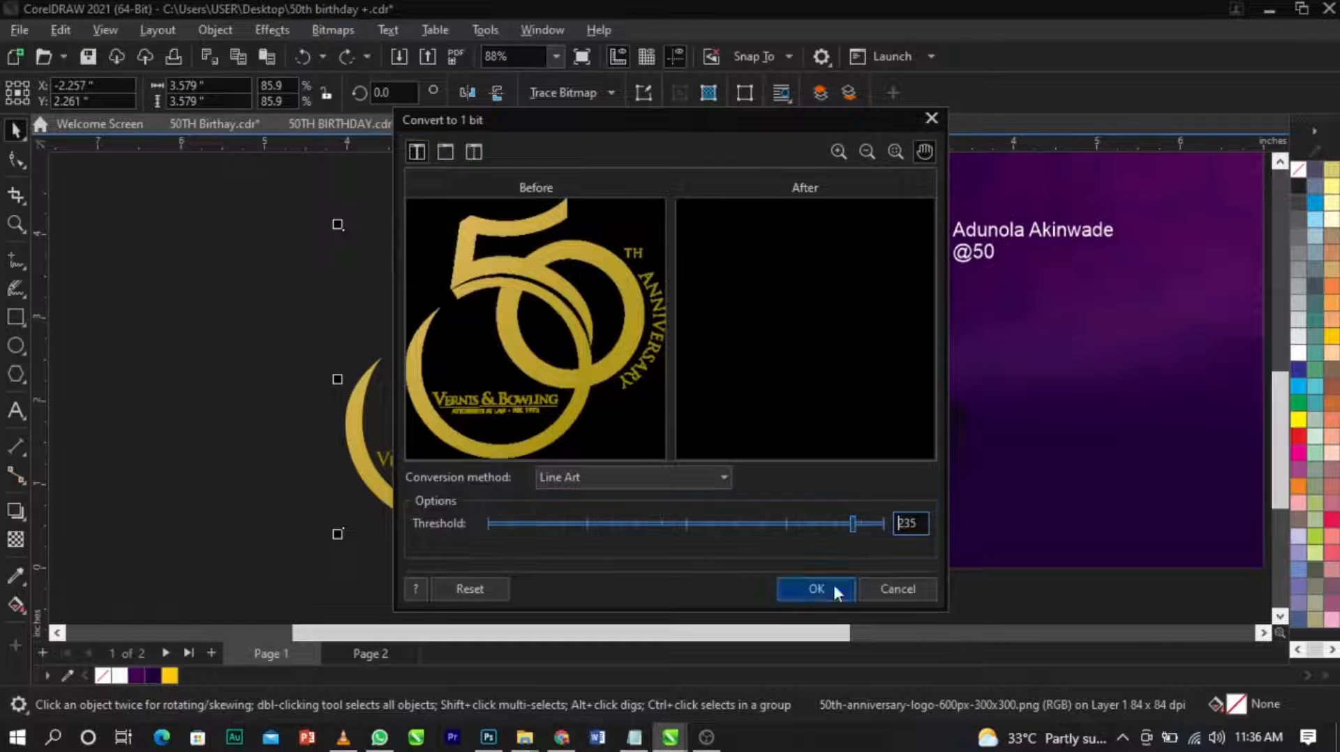
left_click(832, 585)
Outline-trace the black-and-white logo as line art with its background removed, and delete the original bitmap.
left_click(609, 95)
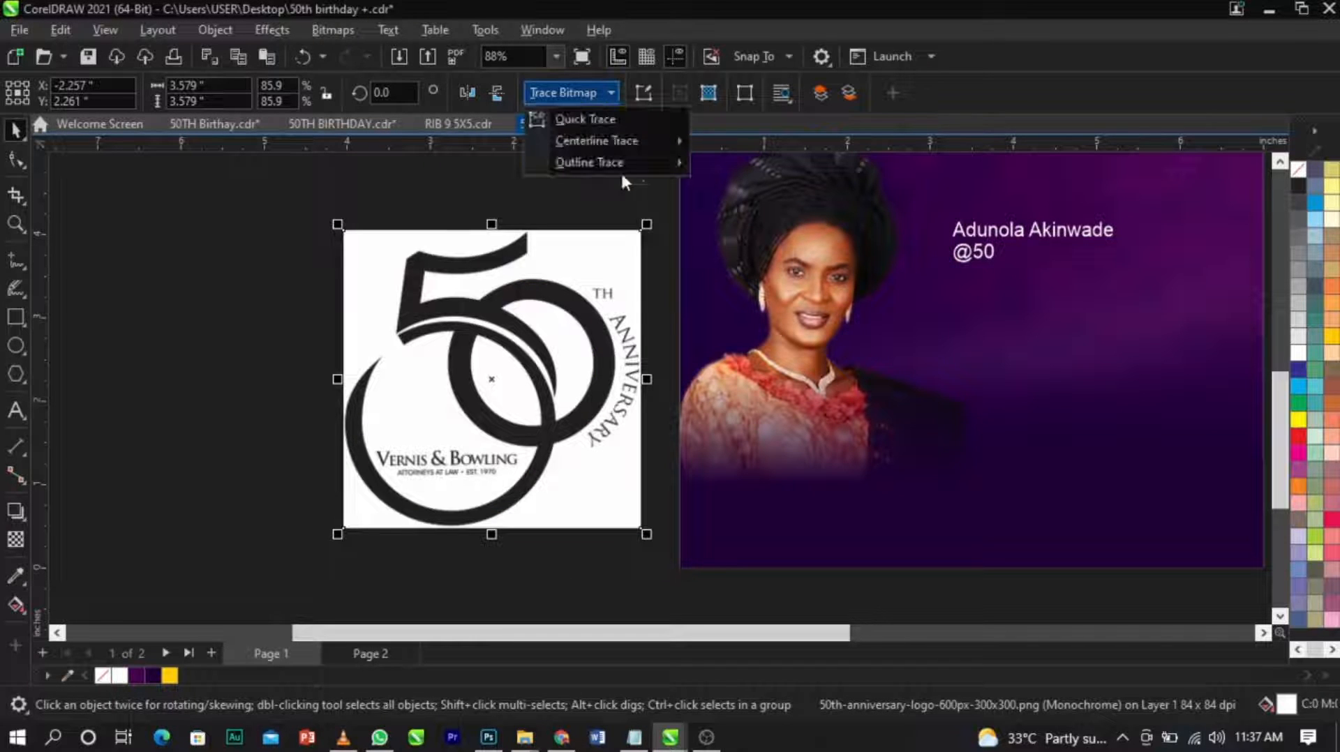
mouse_move(630, 162)
left_click(705, 153)
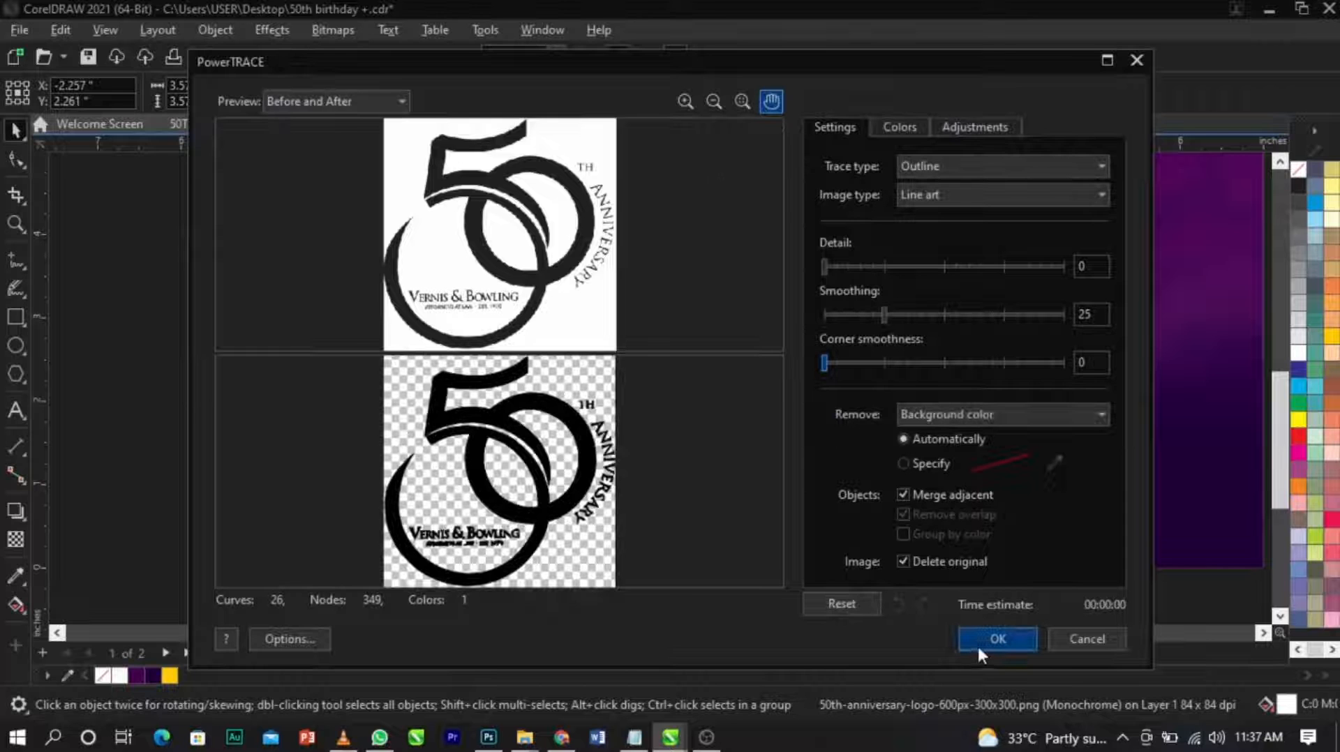
left_click(967, 640)
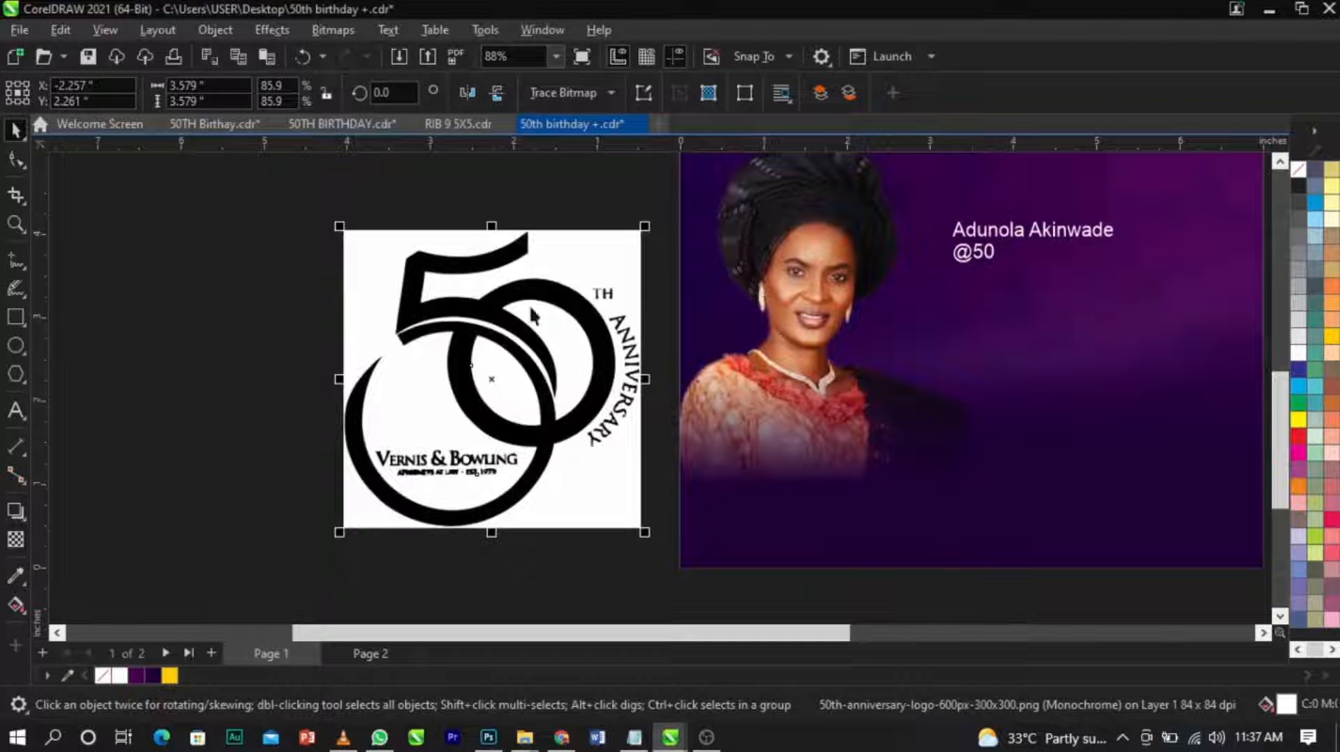
key("Delete")
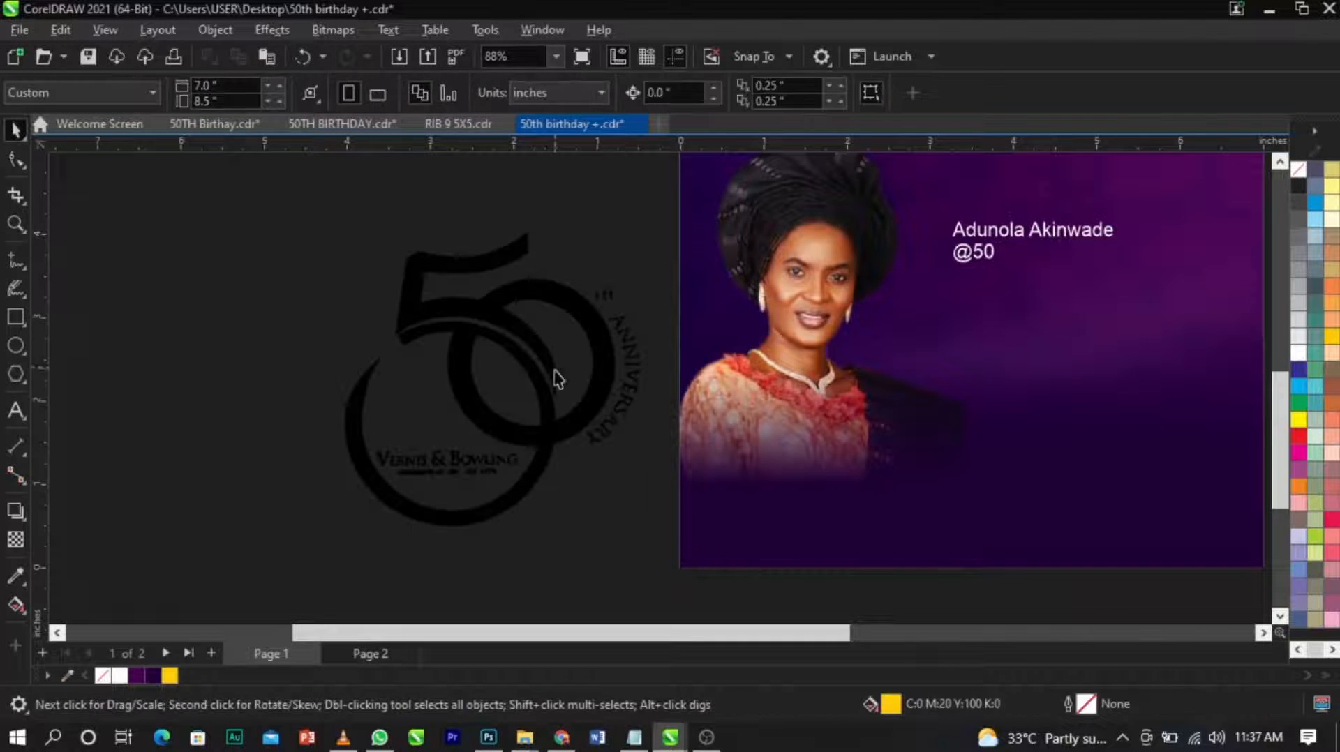
Ungroup the traced logo and delete its "TH ANNIVERSARY" and "Vernis & Bowling" lettering.
left_click(592, 347)
left_click(752, 101)
left_click_drag(577, 245, 685, 484)
key("Delete")
left_click_drag(289, 406, 503, 503)
key("Delete")
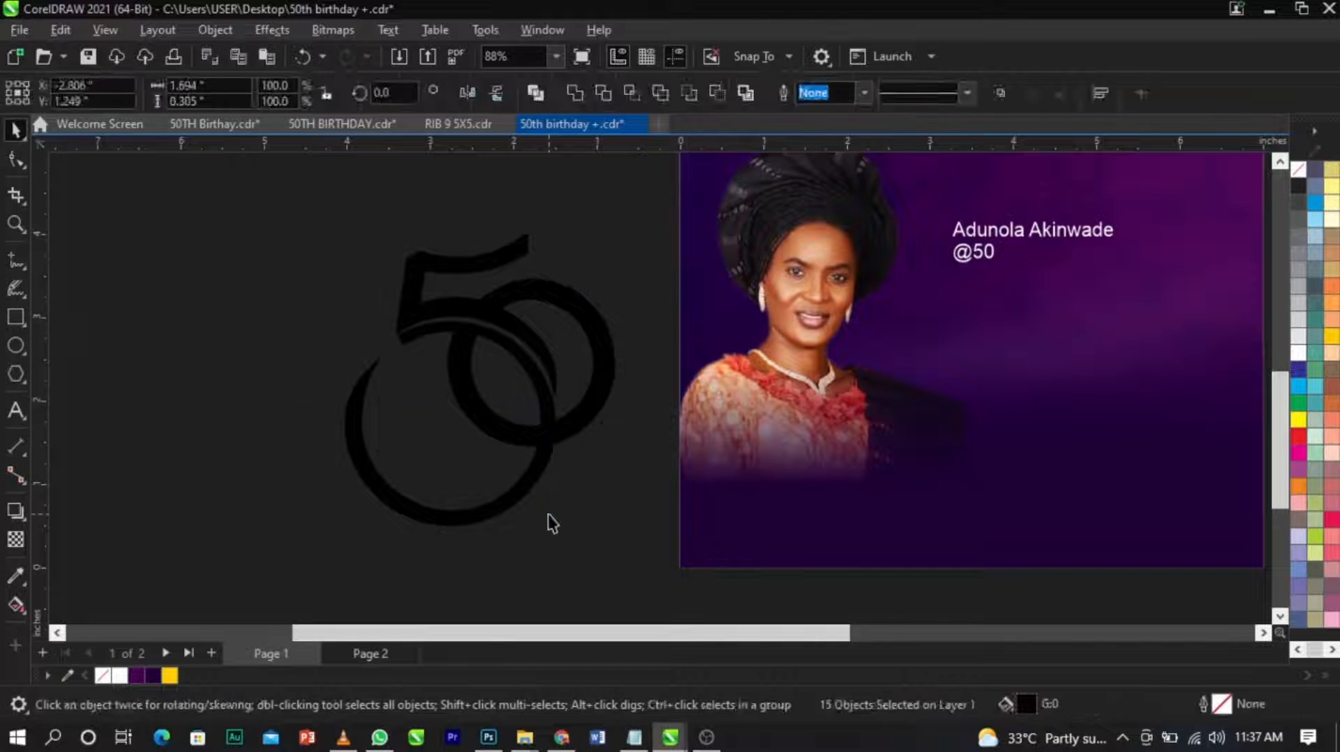
Scale the traced 50 numeral to about 1.16 by 1.26 inches, place it beside the woman's photo and fill it white.
left_click_drag(251, 547, 720, 165)
left_click_drag(624, 227, 622, 425)
scroll(417, 468, "down", 2)
left_click_drag(411, 469, 800, 323)
key("F2")
left_click_drag(559, 247, 927, 439)
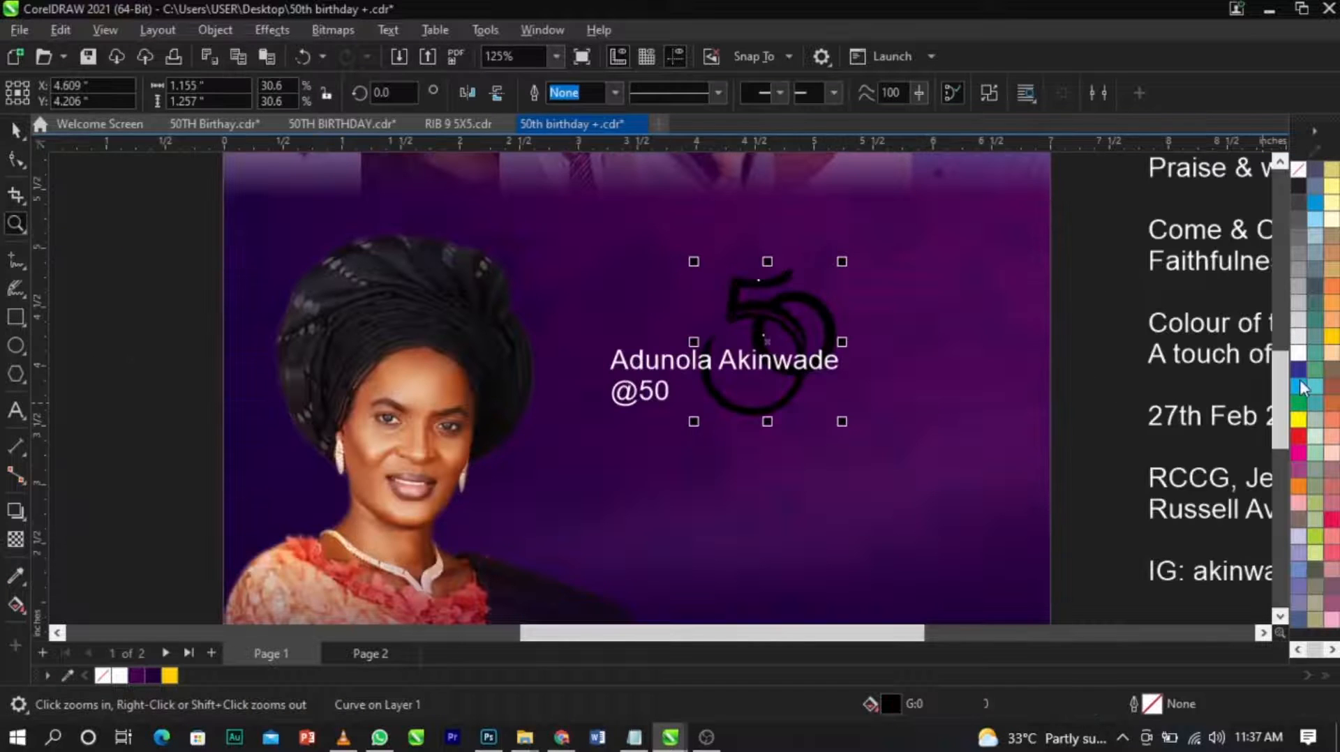
left_click(1297, 352)
Move the celebrant's name below the white 50 numeral and break it into two lines after the first name.
left_click(667, 364)
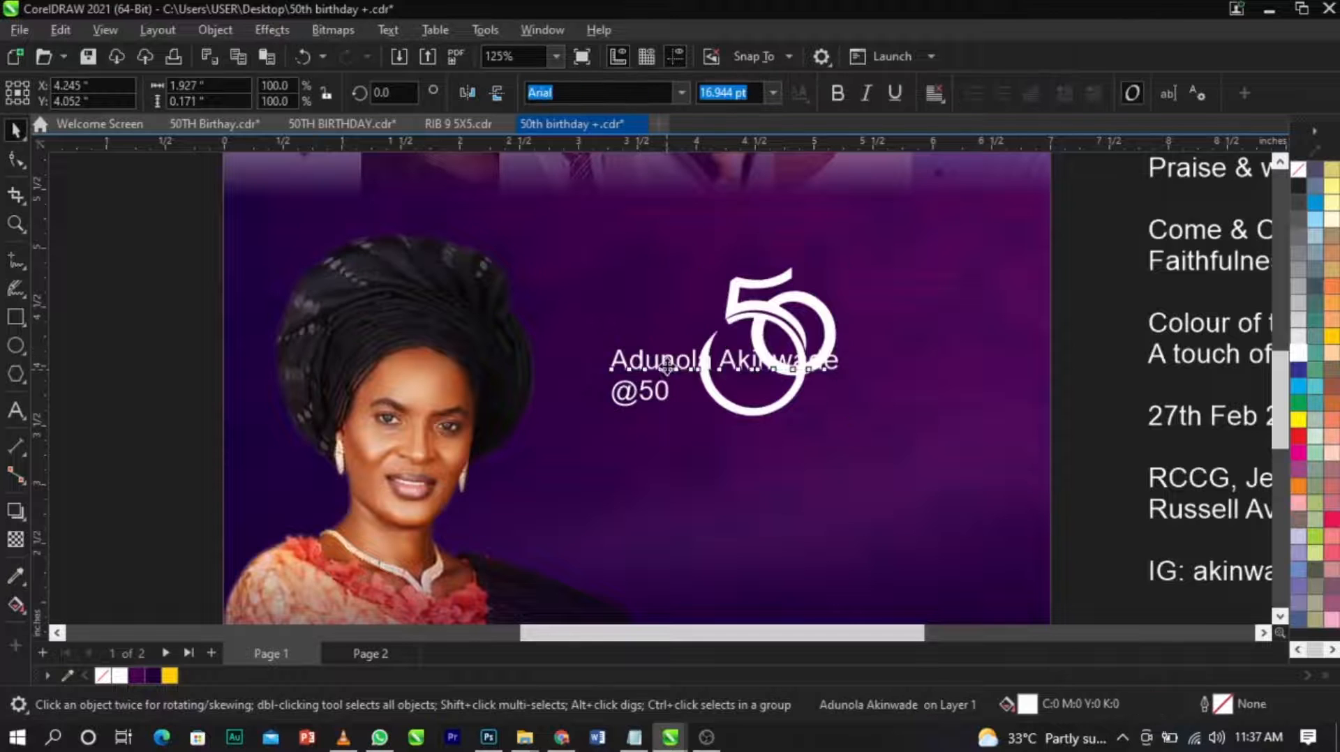
left_click_drag(667, 367, 658, 504)
key("F8")
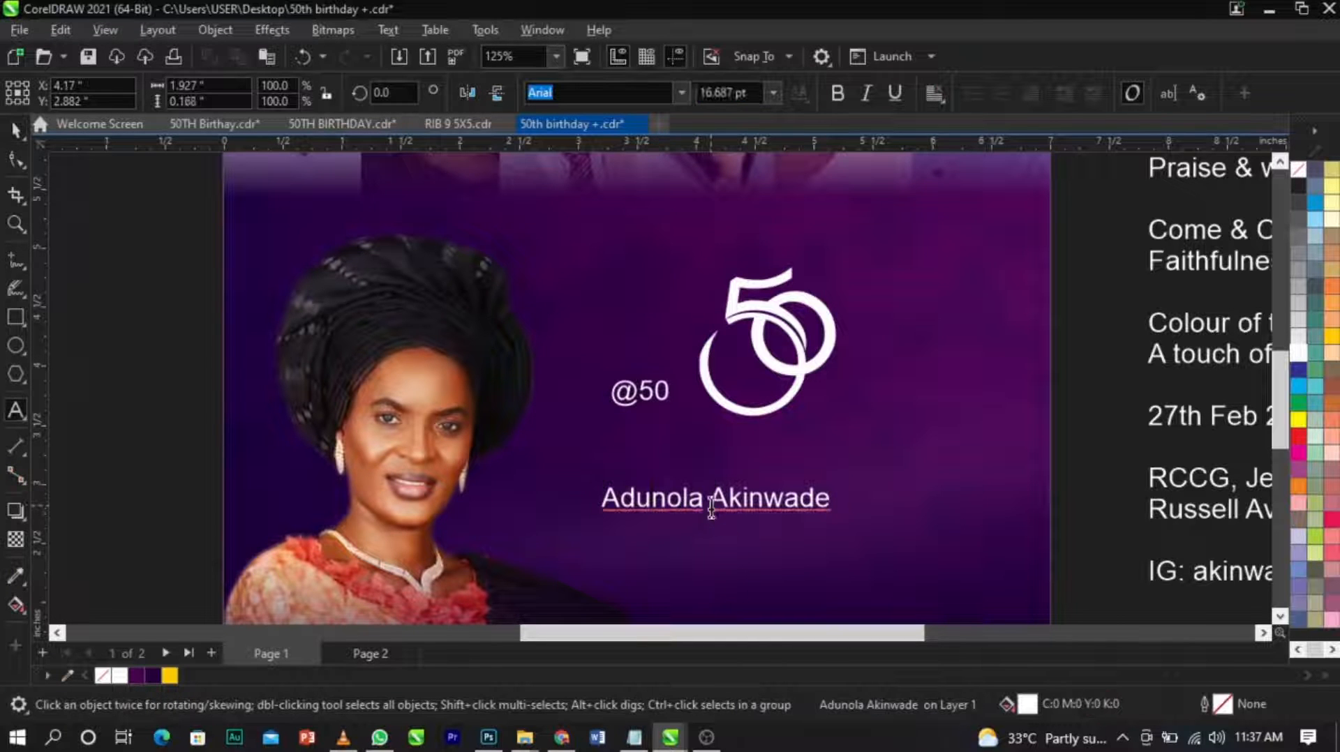
key("Return")
scroll(710, 505, "up", 3)
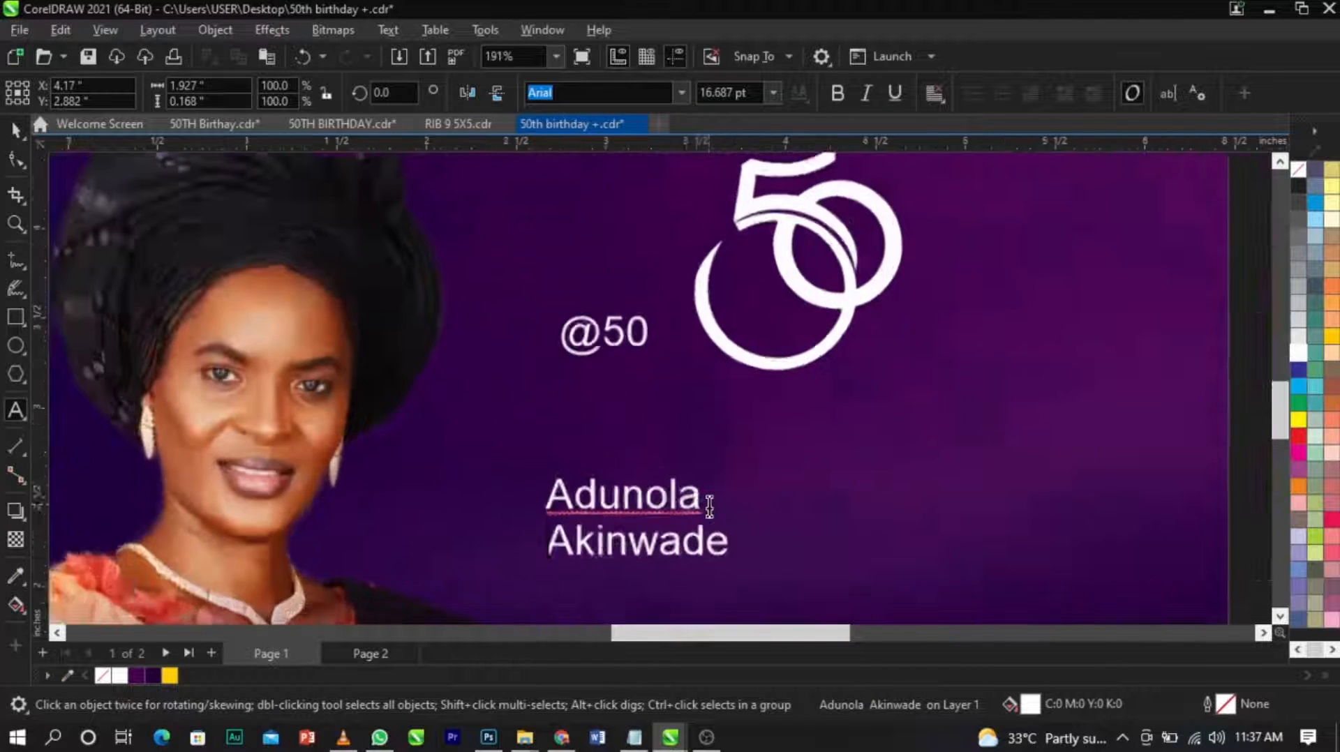
Change the celebrant's two-line name to uppercase.
key("ctrl+a")
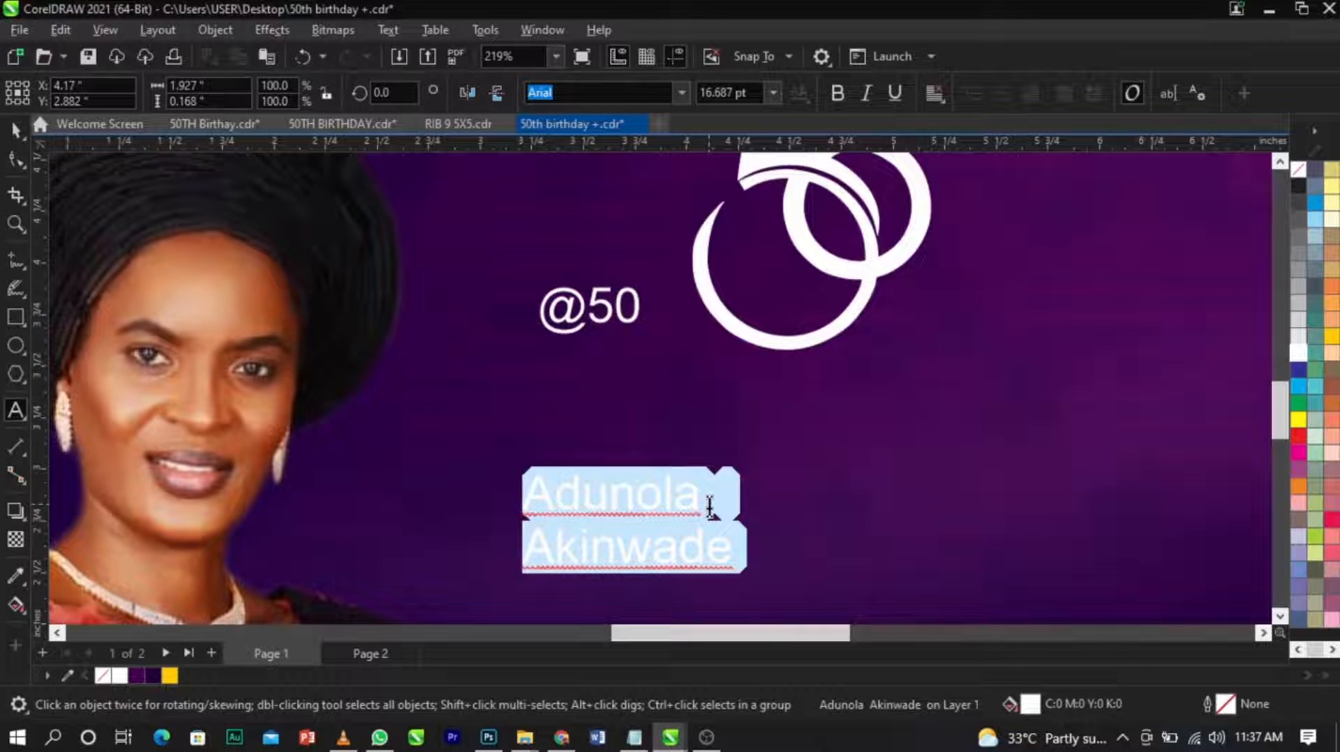
key("shift+F3")
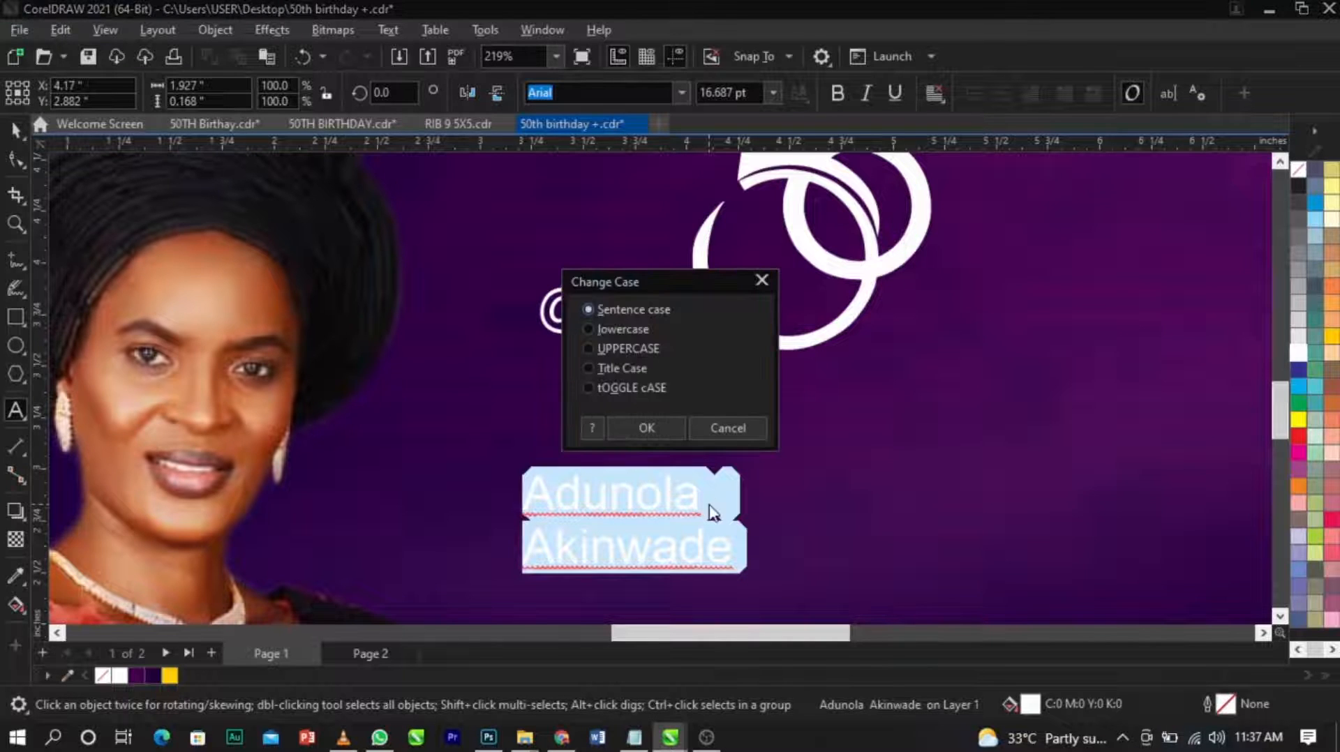
left_click(625, 348)
left_click(659, 429)
left_click_drag(671, 199, 578, 151)
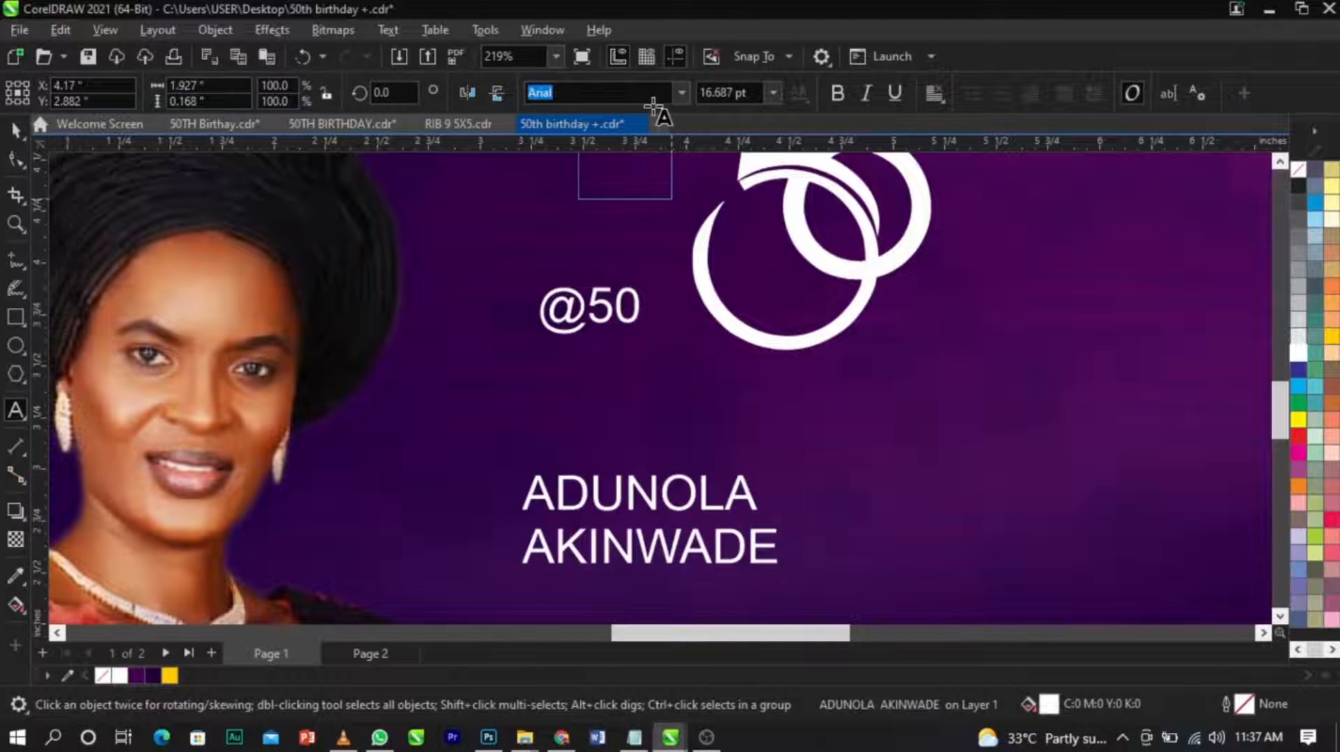
type("Tr")
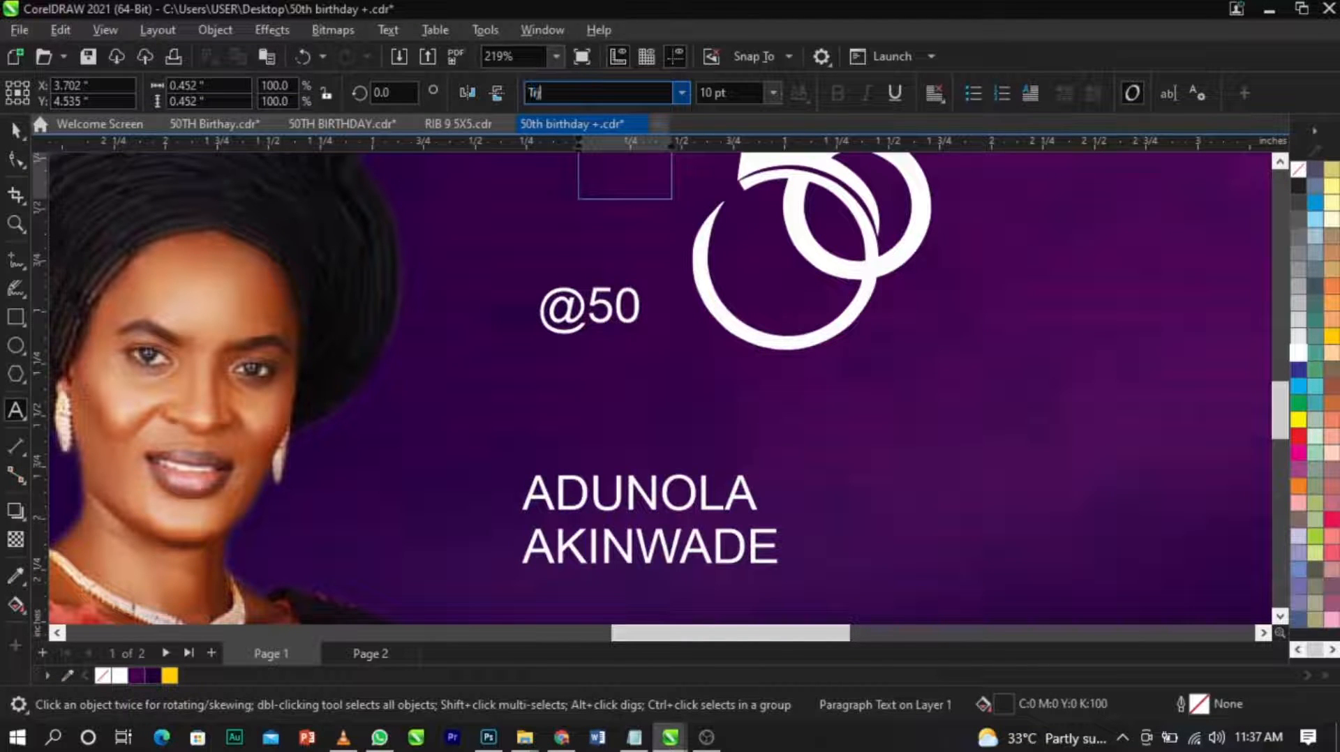
type("ajan Pro")
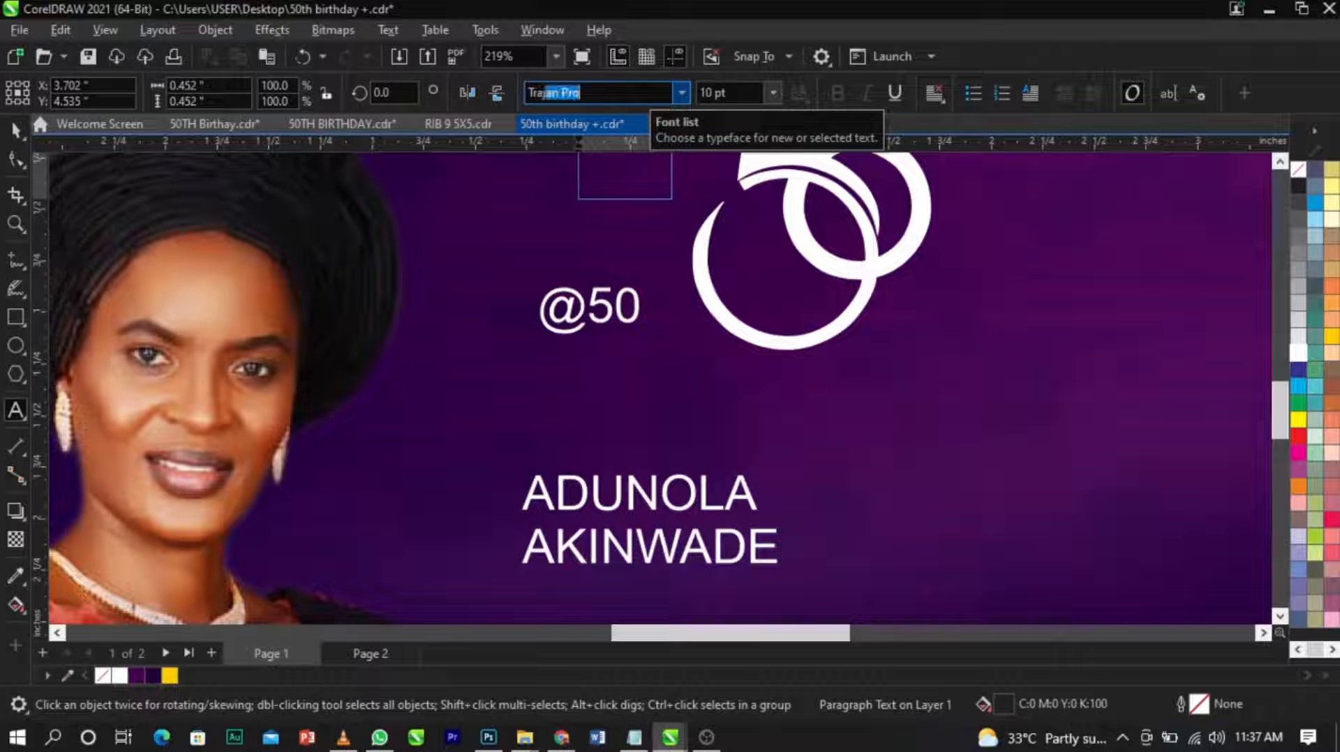
key("Down")
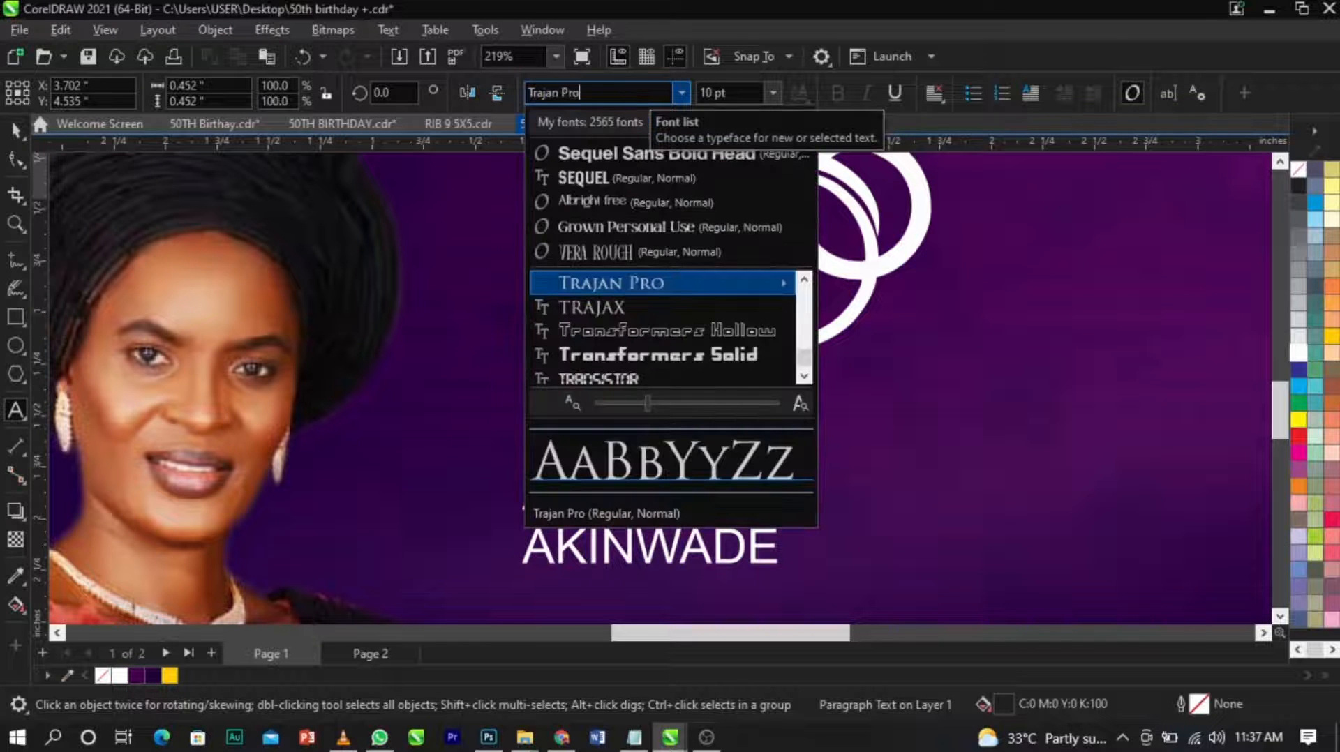
mouse_move(680, 281)
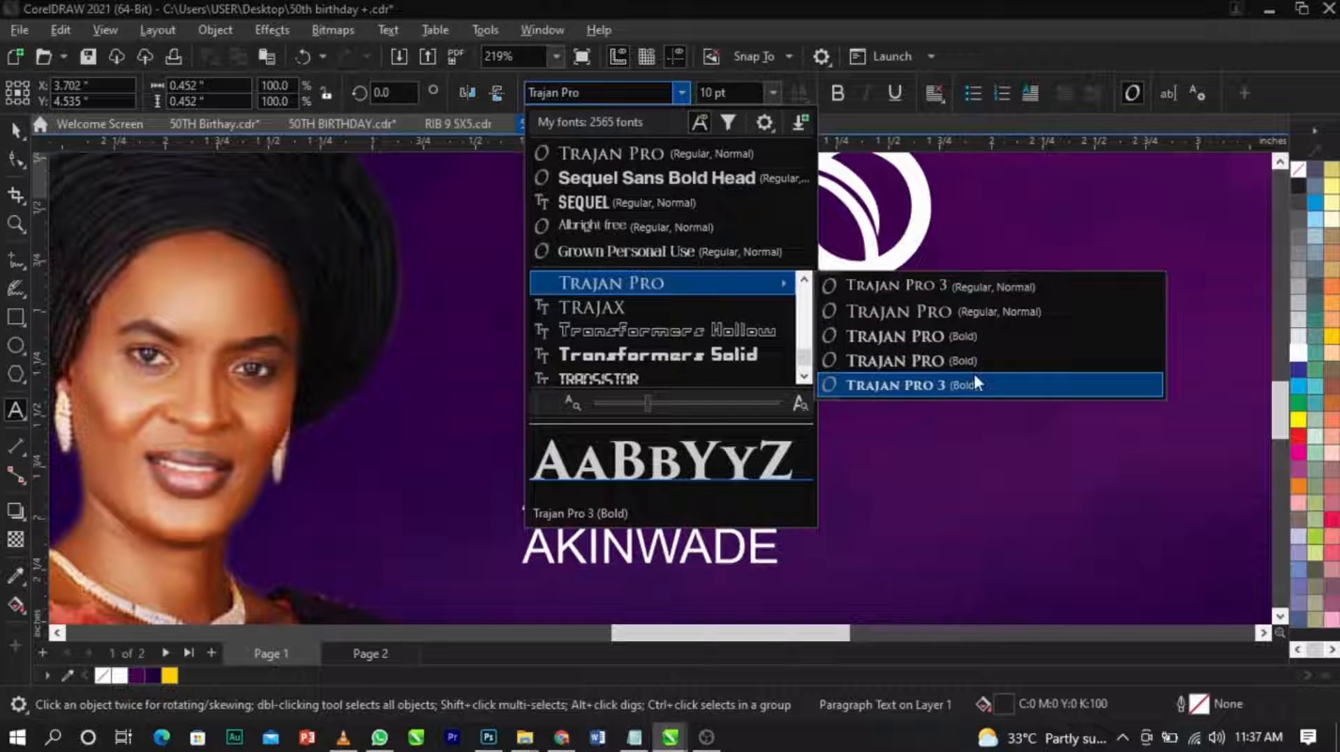
left_click(974, 376)
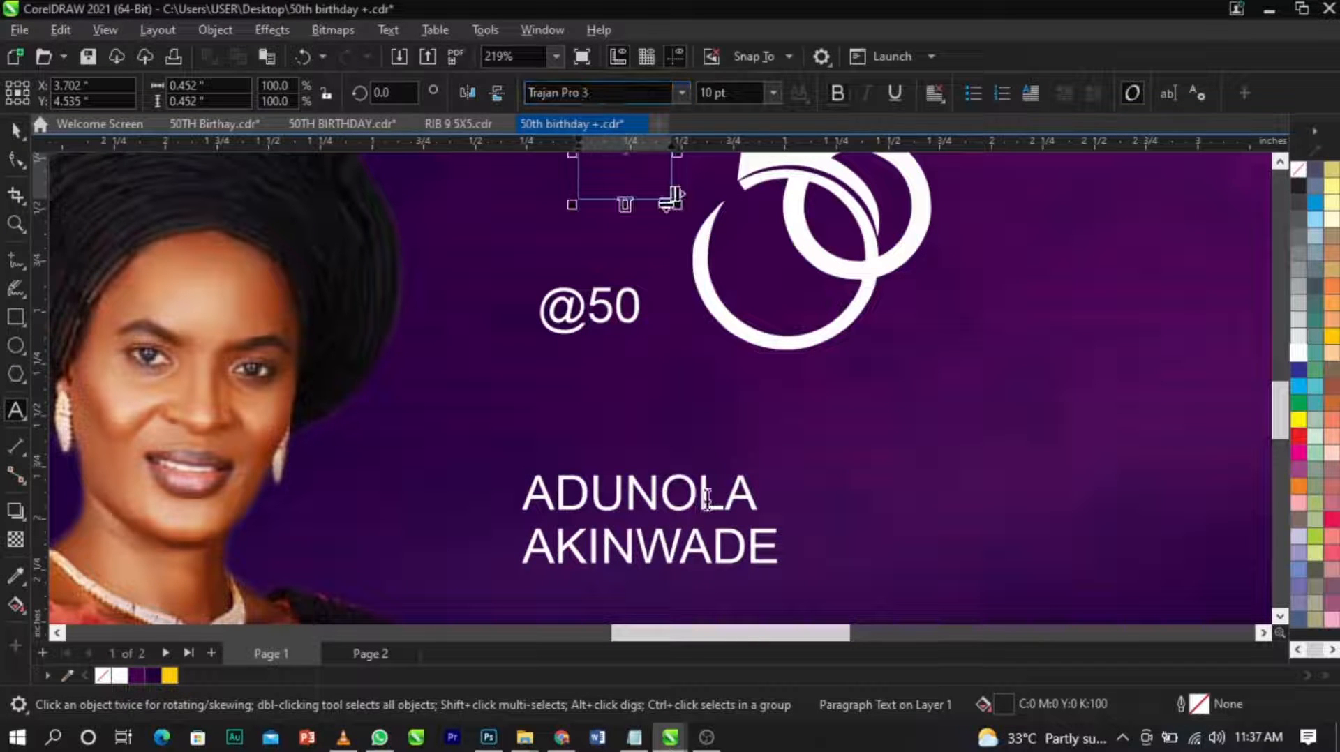
key("ctrl+space")
key("Delete")
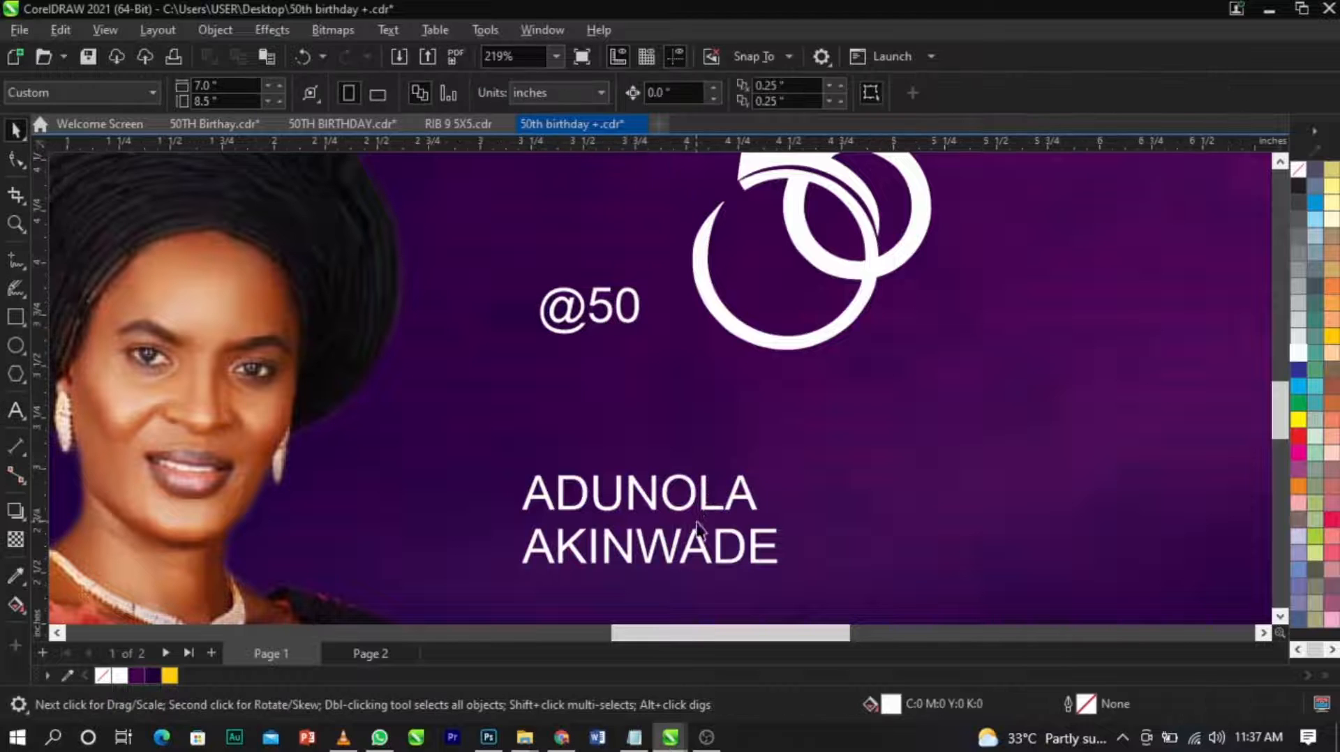
Set the celebrant's two-line name in bold Trajan Pro 3 and move it up so it overlaps the white 50 numeral.
left_click(703, 506)
left_click(674, 92)
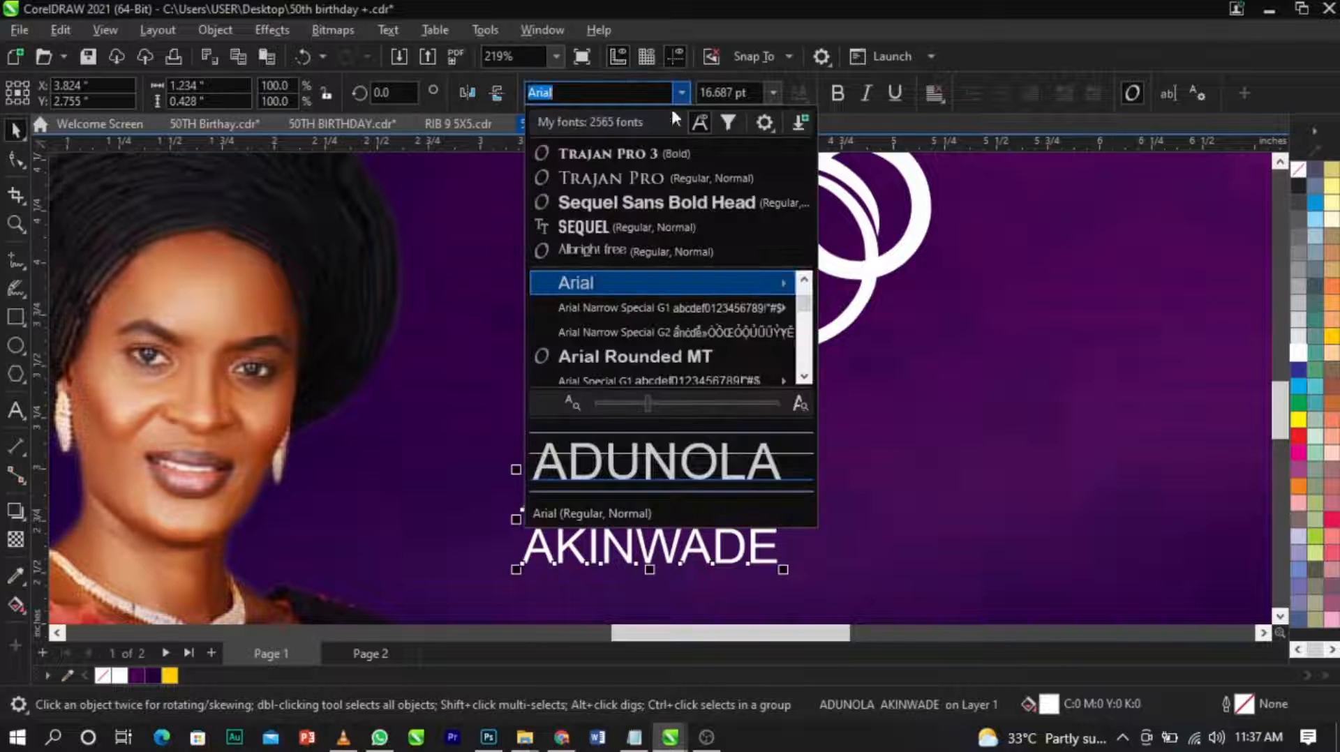
key("Escape")
left_click_drag(709, 503, 948, 455)
double_click(839, 461)
key("BackSpace")
key("BackSpace")
key("ctrl+space")
scroll(770, 424, "down", 4)
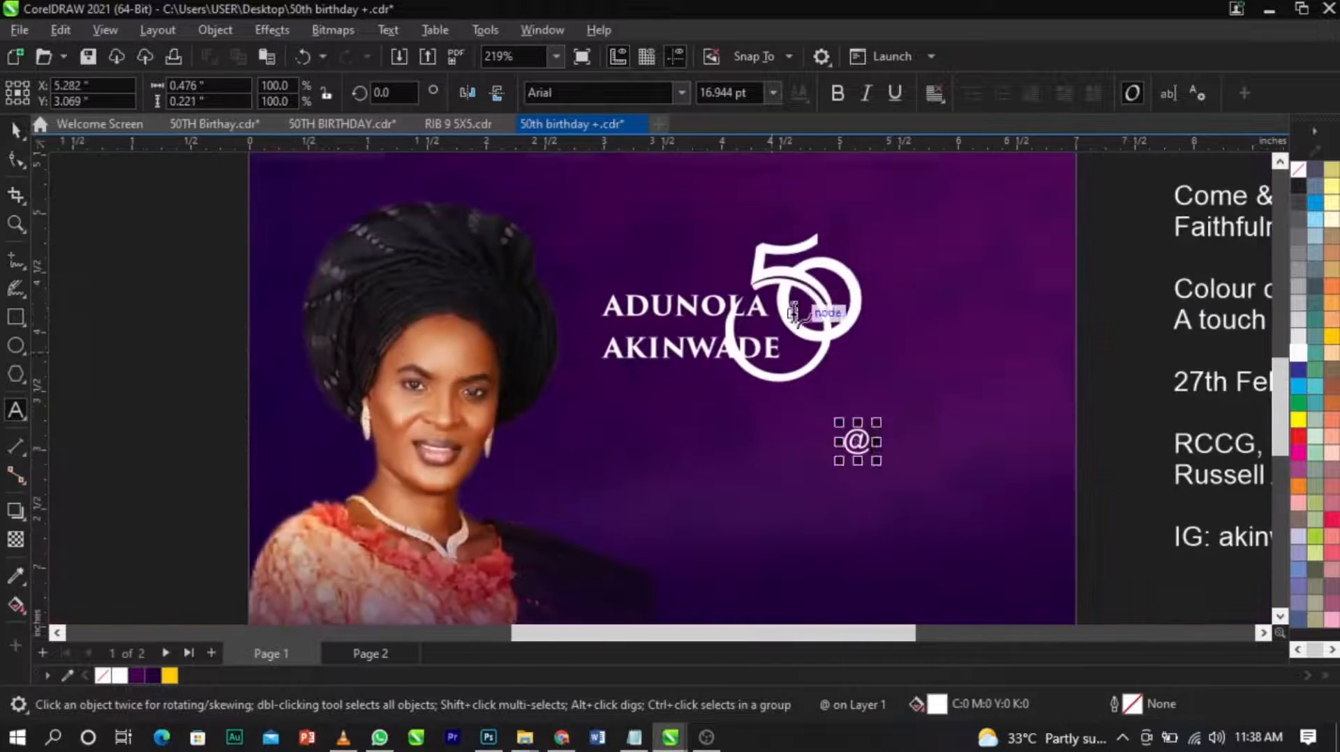
Break the celebrant's name apart into two separate lines, tighten the gap between them and align their right edges.
scroll(729, 291, "up", 5)
left_click(723, 324)
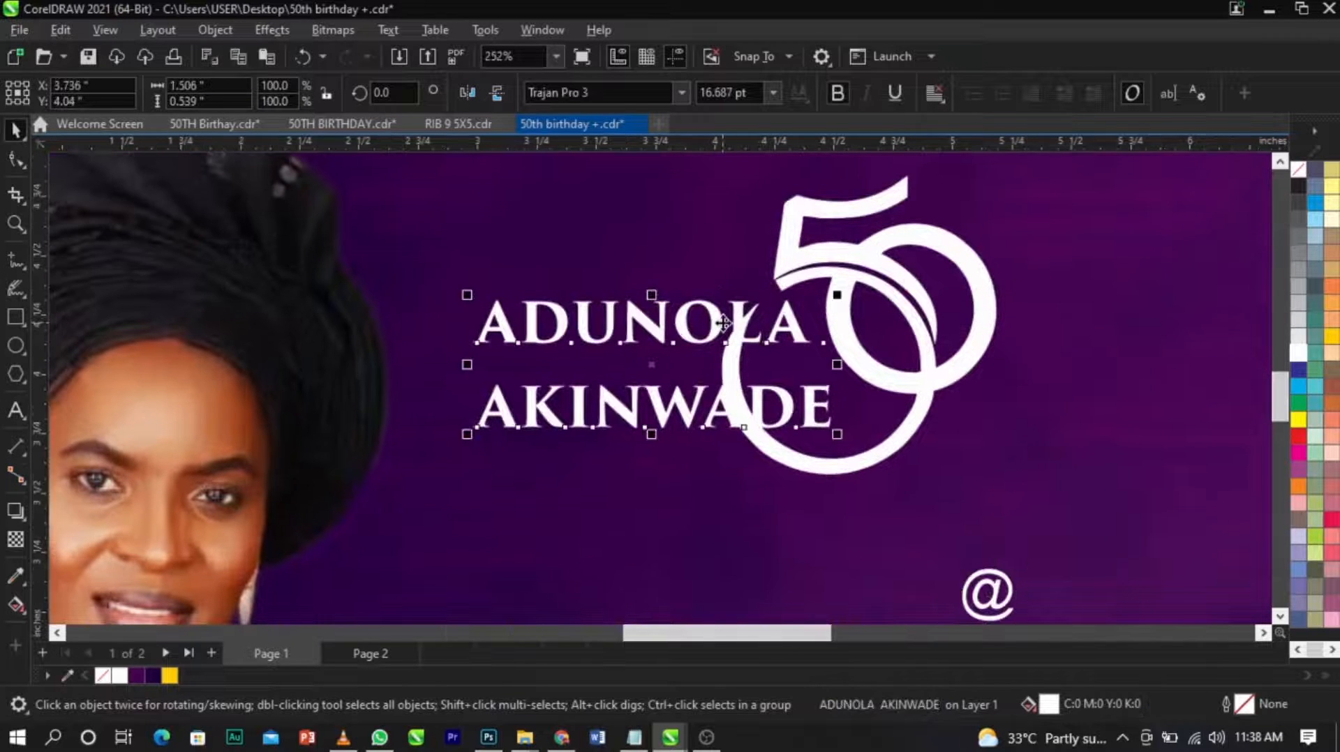
key("ctrl+k")
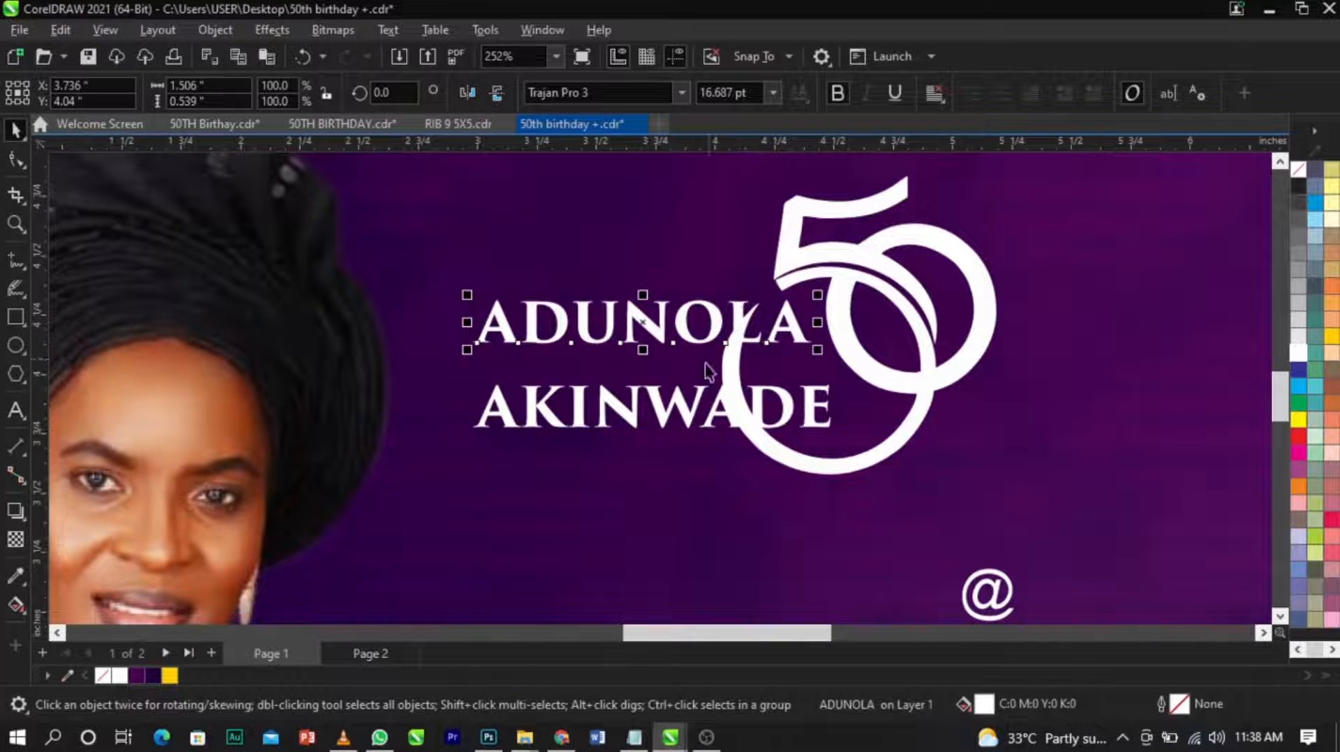
left_click_drag(704, 398, 706, 368)
left_click(715, 329, "shift")
key("r")
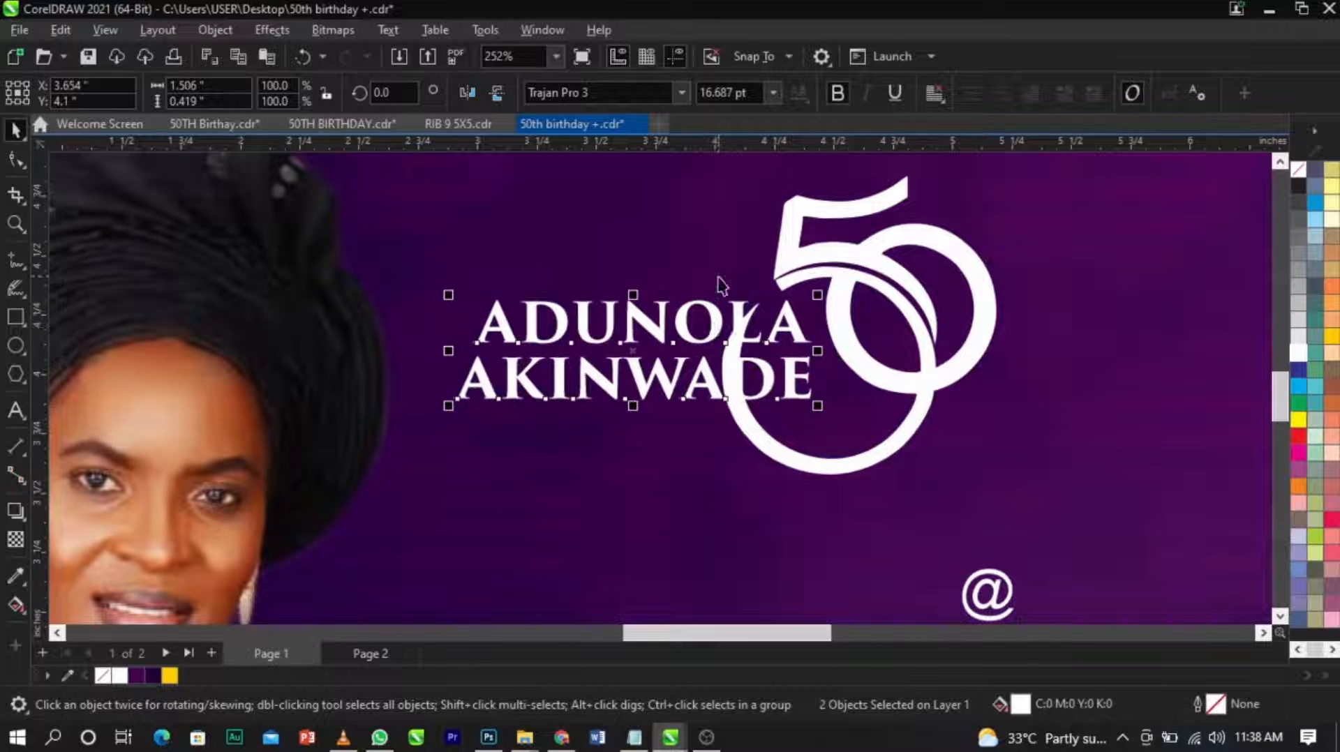
Scale the celebrant's first name down to about 12.95 pt and close the gap to the surname line.
left_click(708, 318)
scroll(708, 317, "up", 3)
left_click(705, 328)
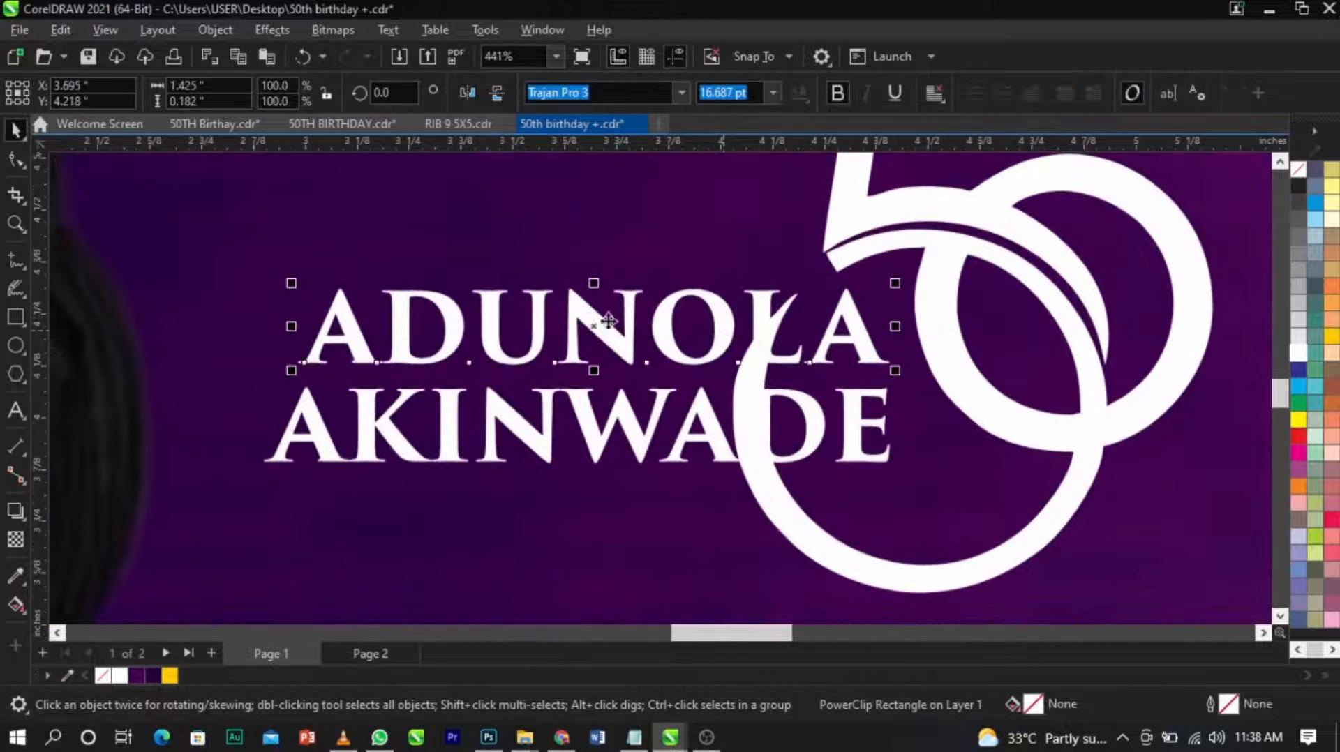
mouse_move(314, 291)
left_mouse_down()
mouse_move(332, 304)
mouse_move(313, 300)
left_mouse_up()
scroll(521, 430, "up", 2)
left_click_drag(521, 428, 520, 410)
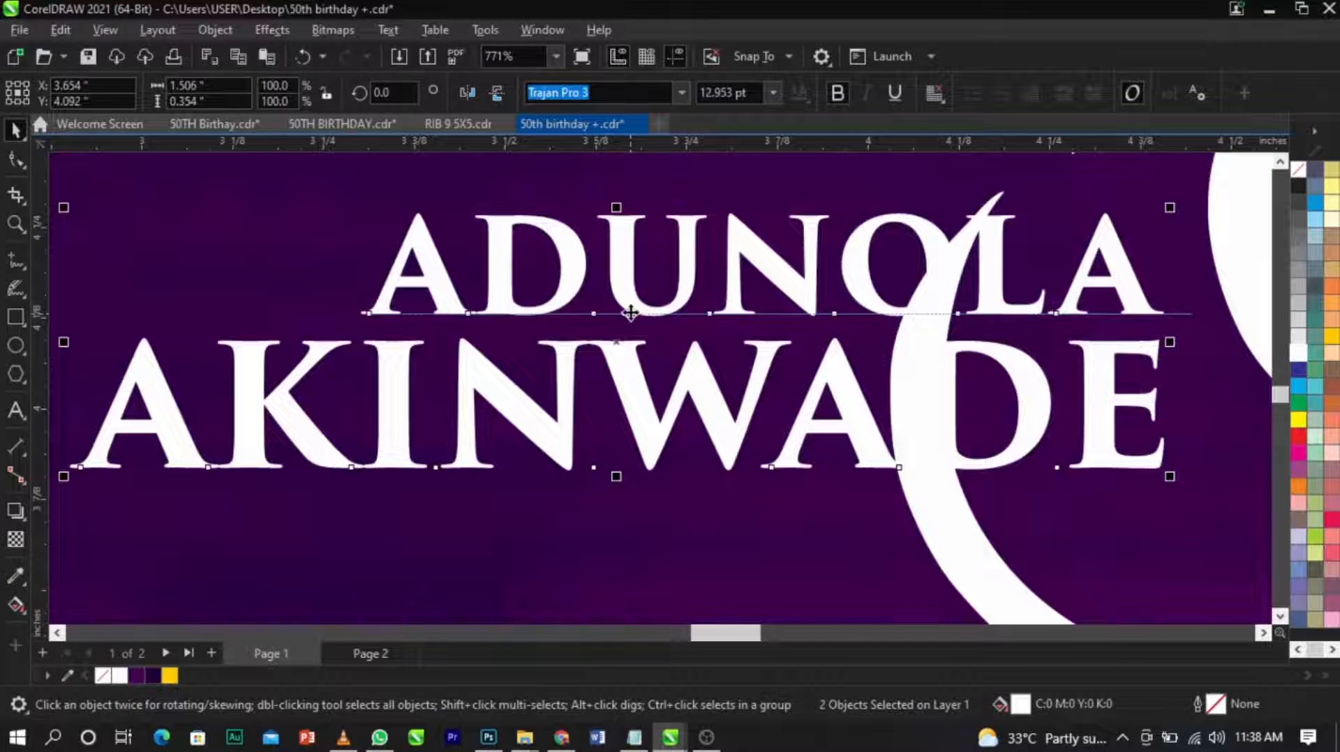
Draw a rectangle about 1.81 by 0.54 inches covering the name and the overlapping part of the 50 numeral.
scroll(755, 302, "down", 4)
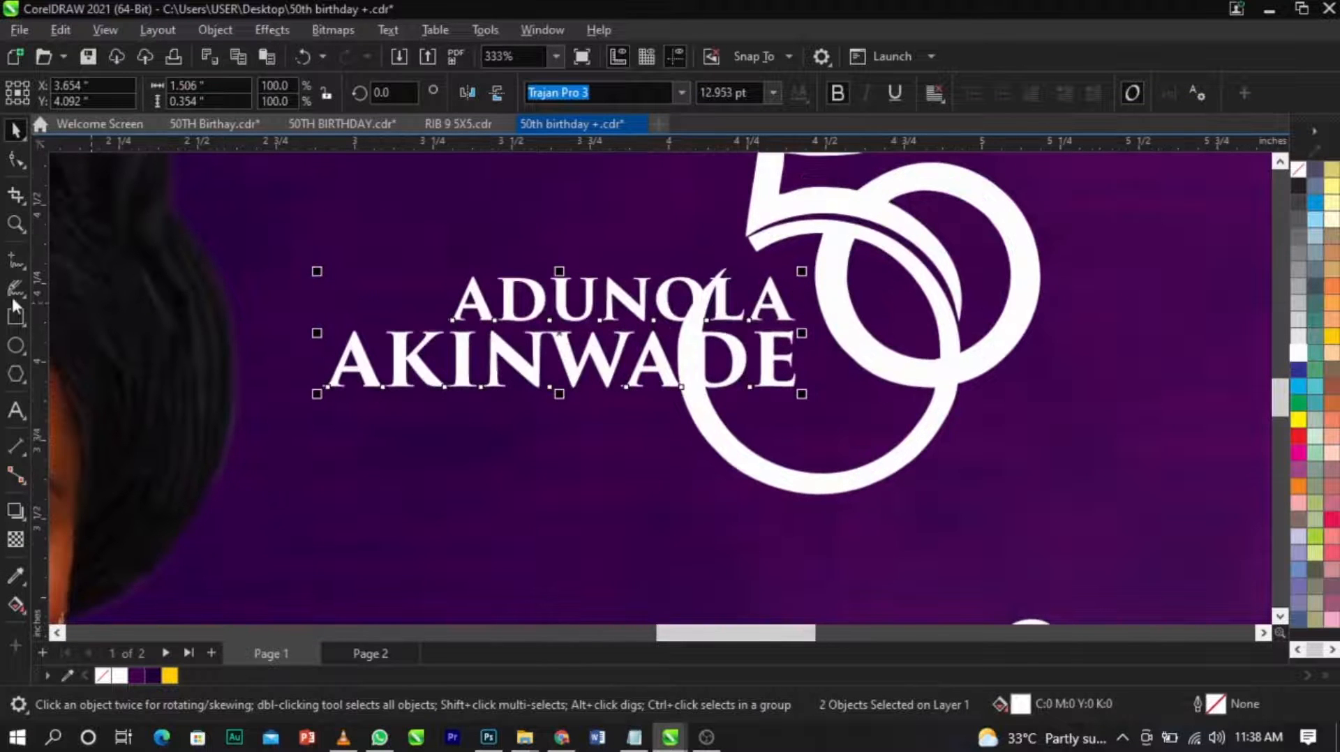
left_click(22, 319)
left_click_drag(234, 235, 801, 438)
key("space")
left_click_drag(517, 225, 517, 259)
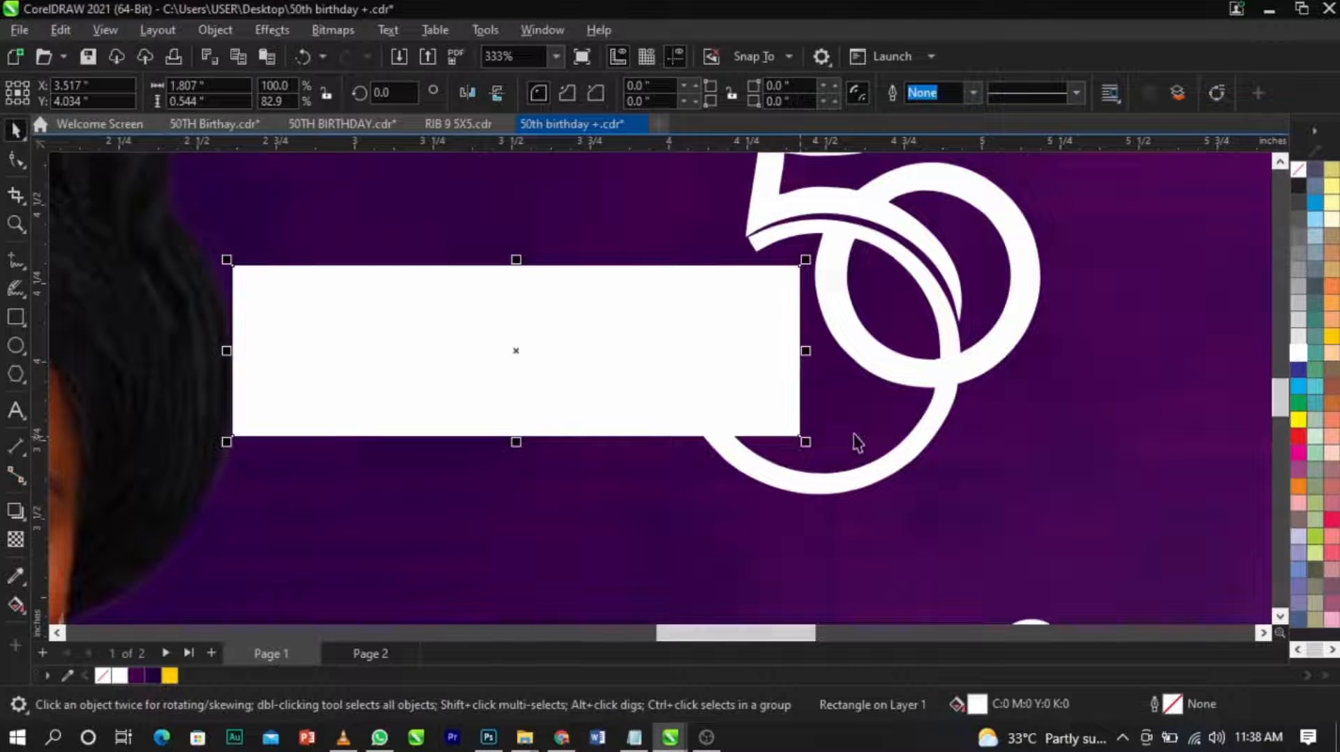
Trim the 50 numeral with the covering rectangle and delete the rectangle.
left_click(902, 451, "shift")
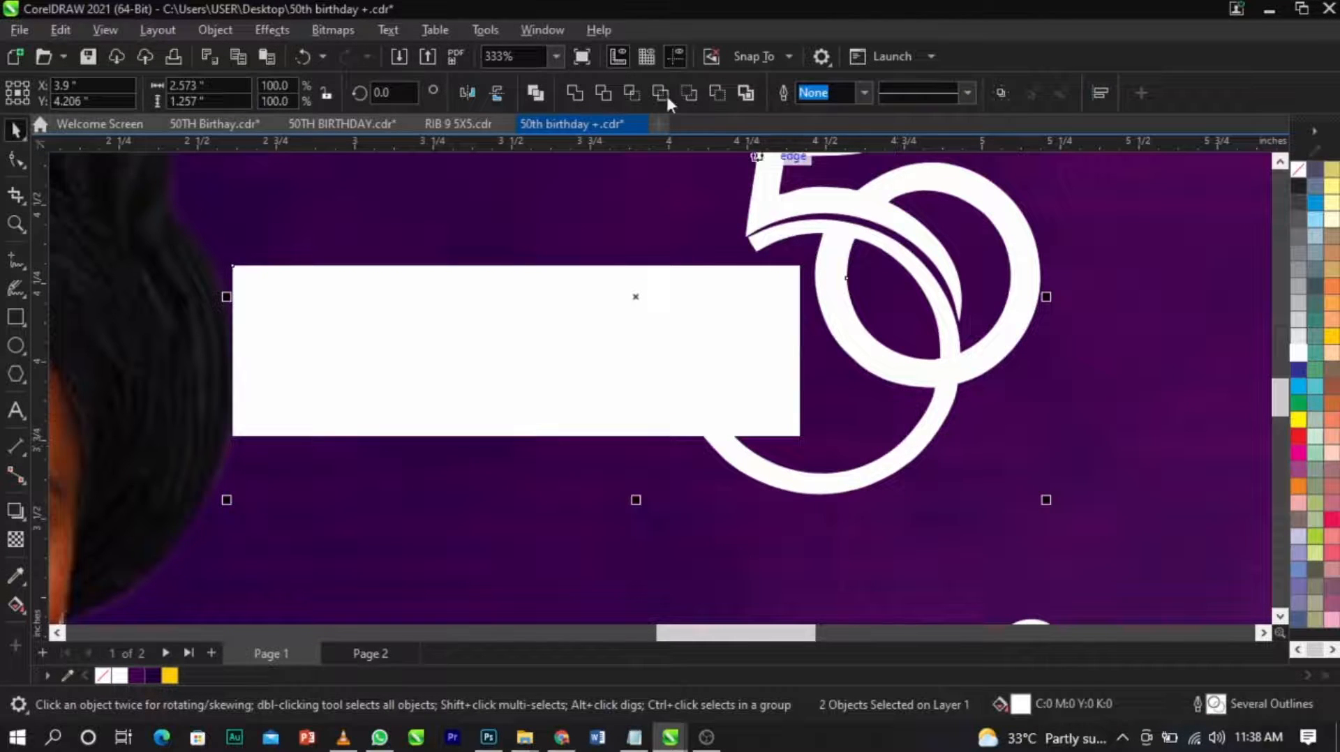
left_click(612, 89)
left_click(690, 364)
key("Delete")
Lower the two name lines slightly and enlarge them to fit the gap cut in the 50 numeral.
scroll(724, 475, "up", 2)
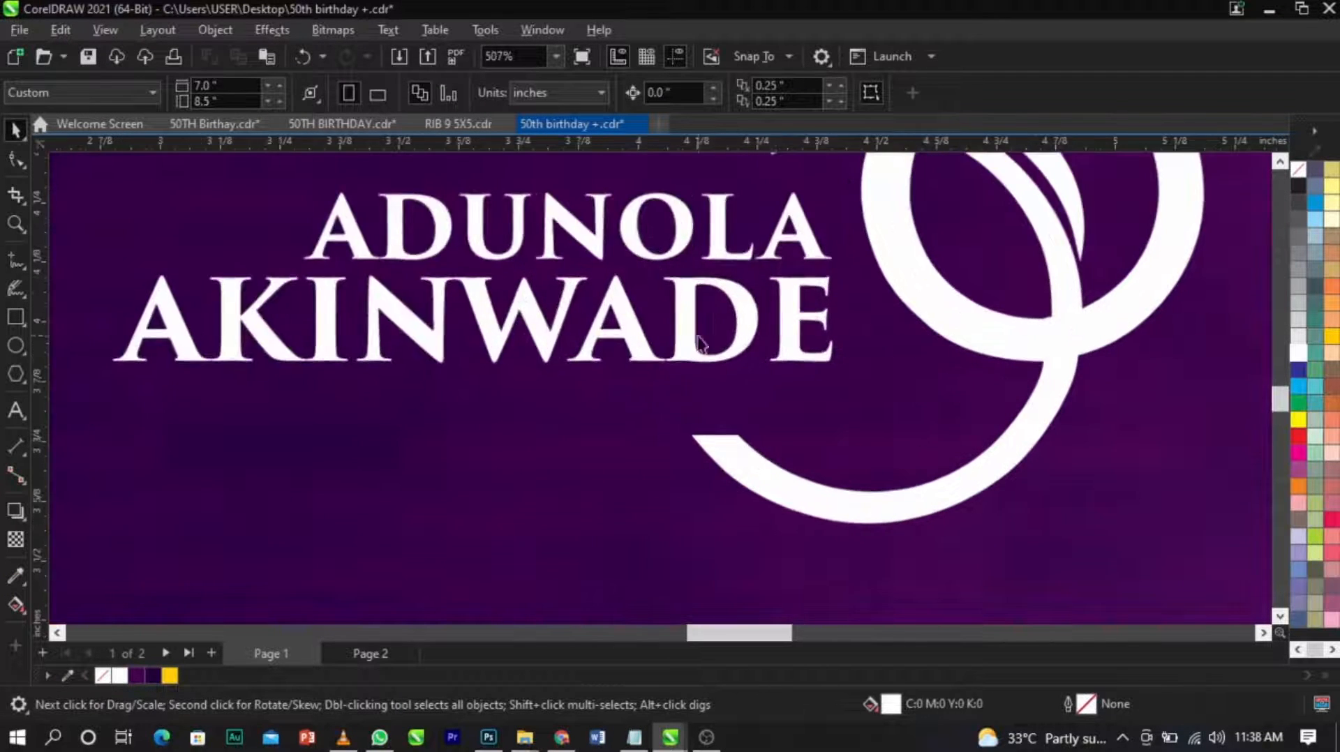
scroll(719, 390, "down", 2)
scroll(714, 312, "up", 2)
left_click(752, 311, "shift")
left_click_drag(752, 310, 752, 319)
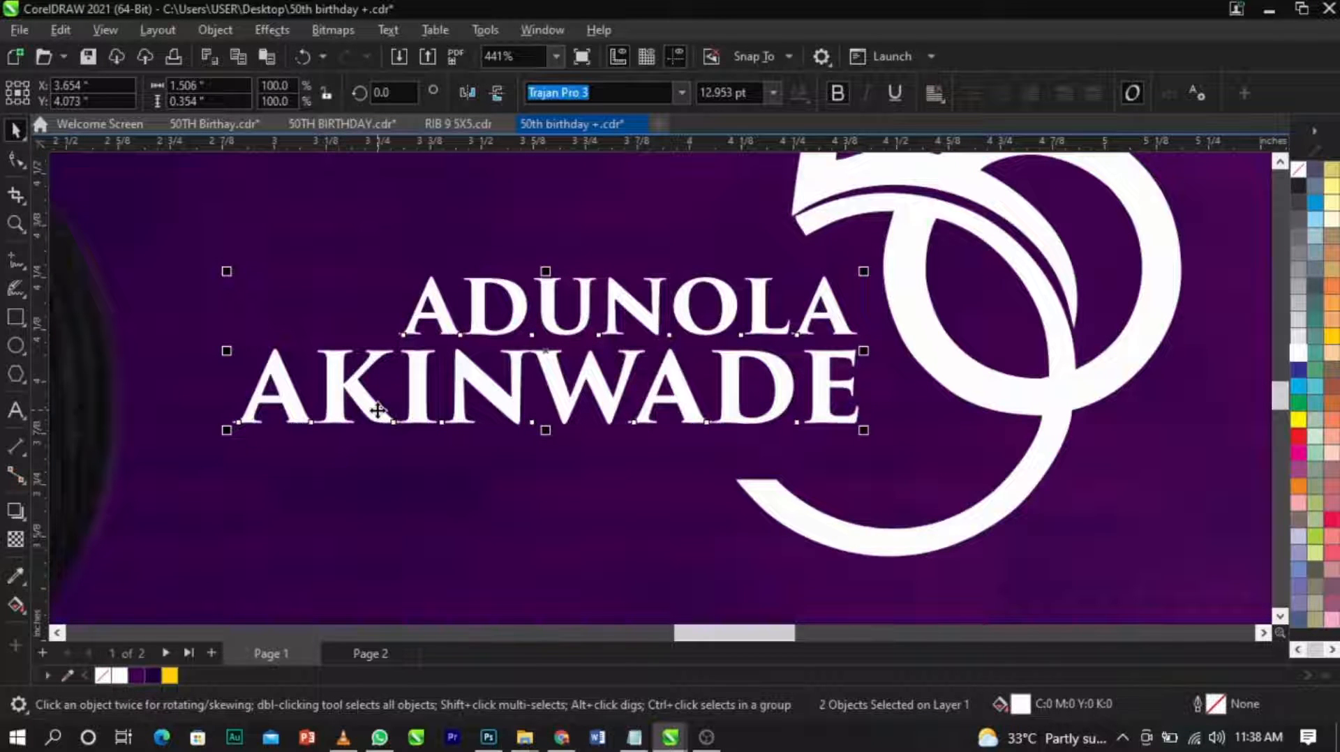
left_click_drag(225, 438, 183, 454)
Place the "@" sign at the upper end of the 50 numeral and set it in Trajan Pro 3 at about 14.7 pt.
scroll(422, 448, "down", 2)
left_click(726, 573)
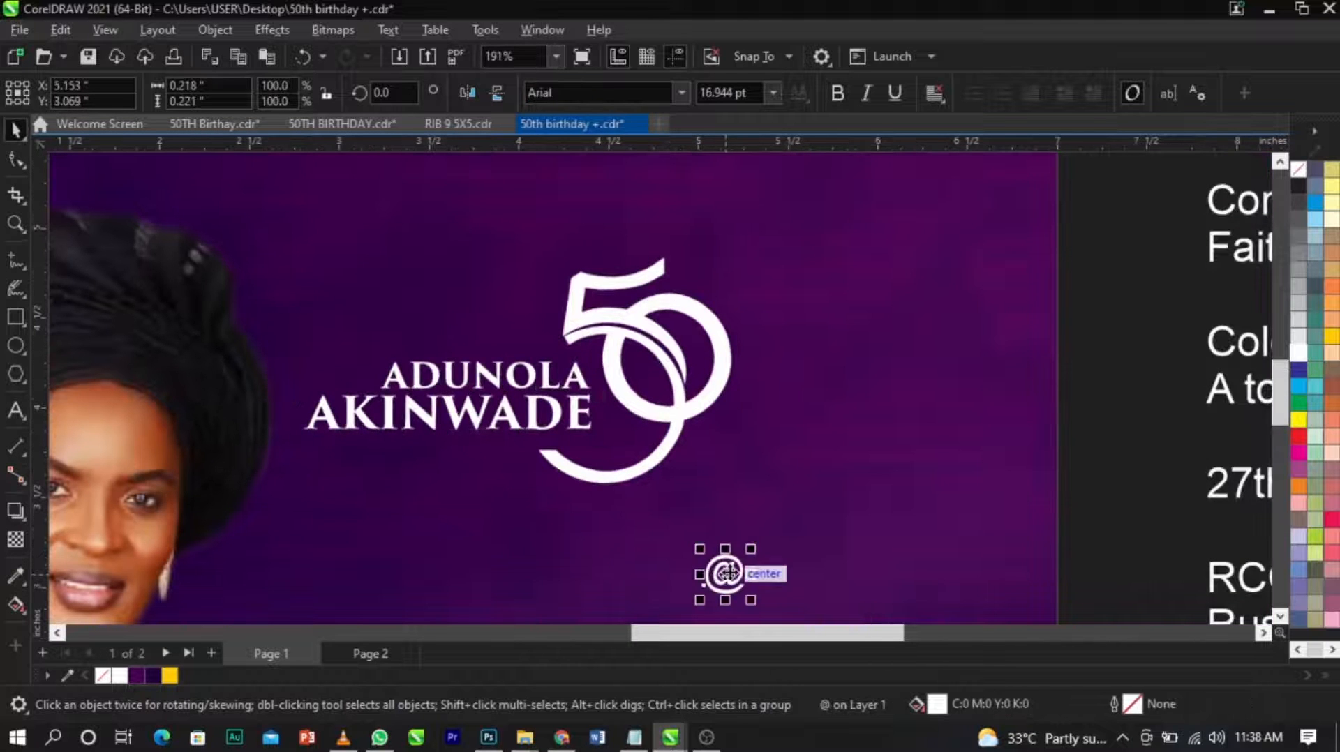
left_click_drag(727, 574, 703, 282)
scroll(695, 279, "up", 3)
left_click(675, 93)
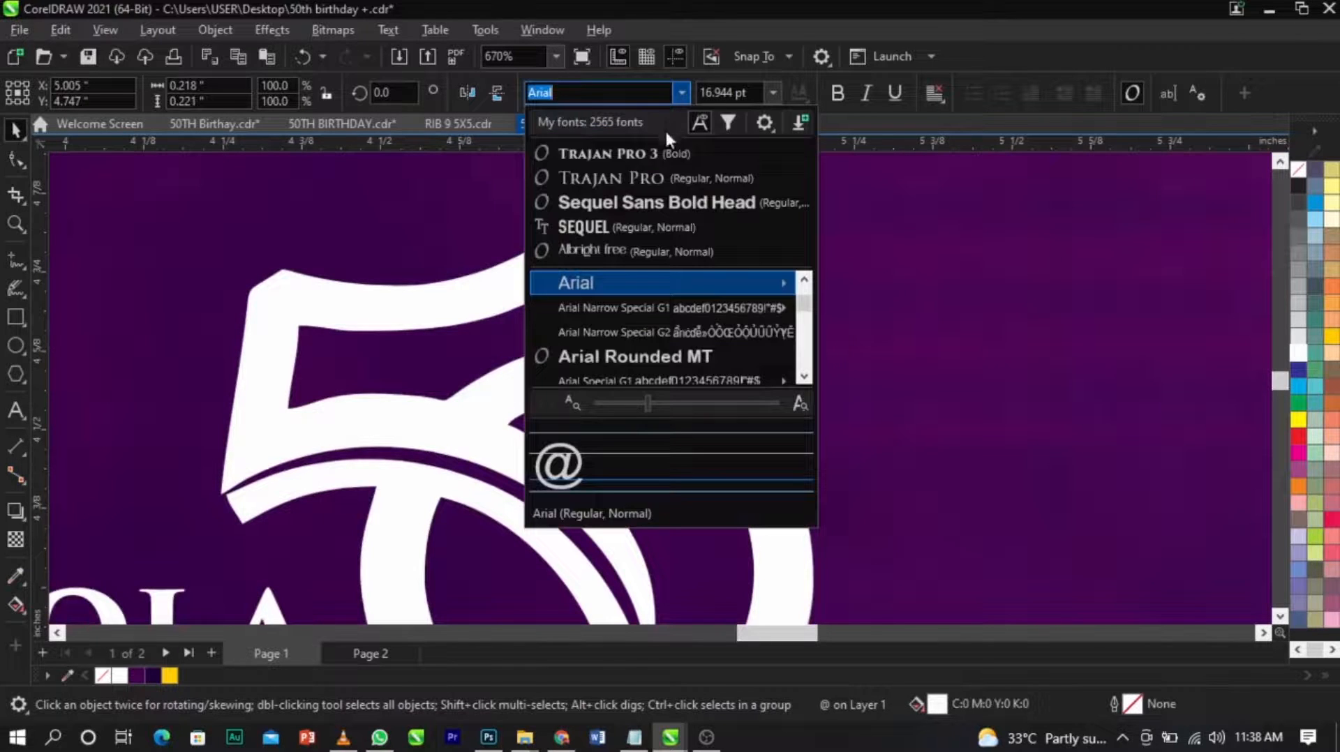
key("Escape")
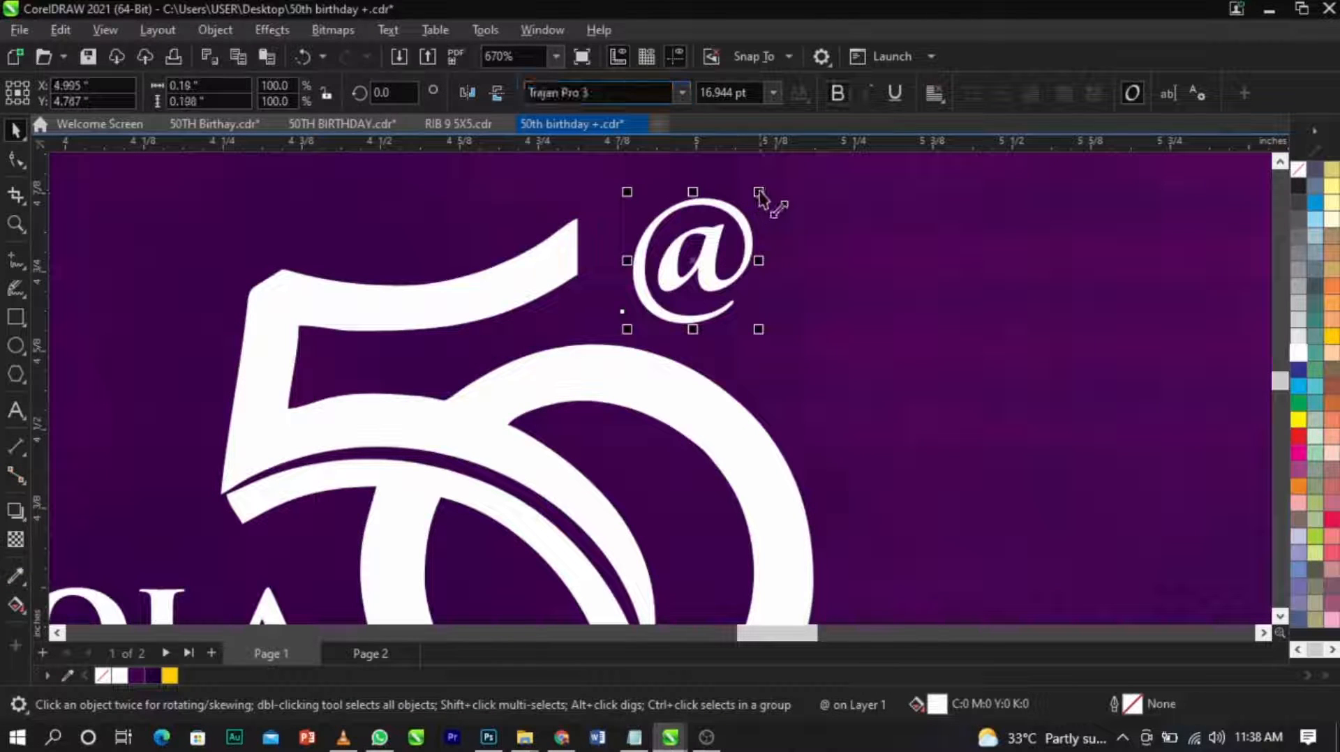
left_click_drag(760, 194, 752, 212)
left_click_drag(695, 282, 684, 284)
mouse_move(726, 222)
left_mouse_down()
mouse_move(742, 224)
mouse_move(732, 218)
left_mouse_up()
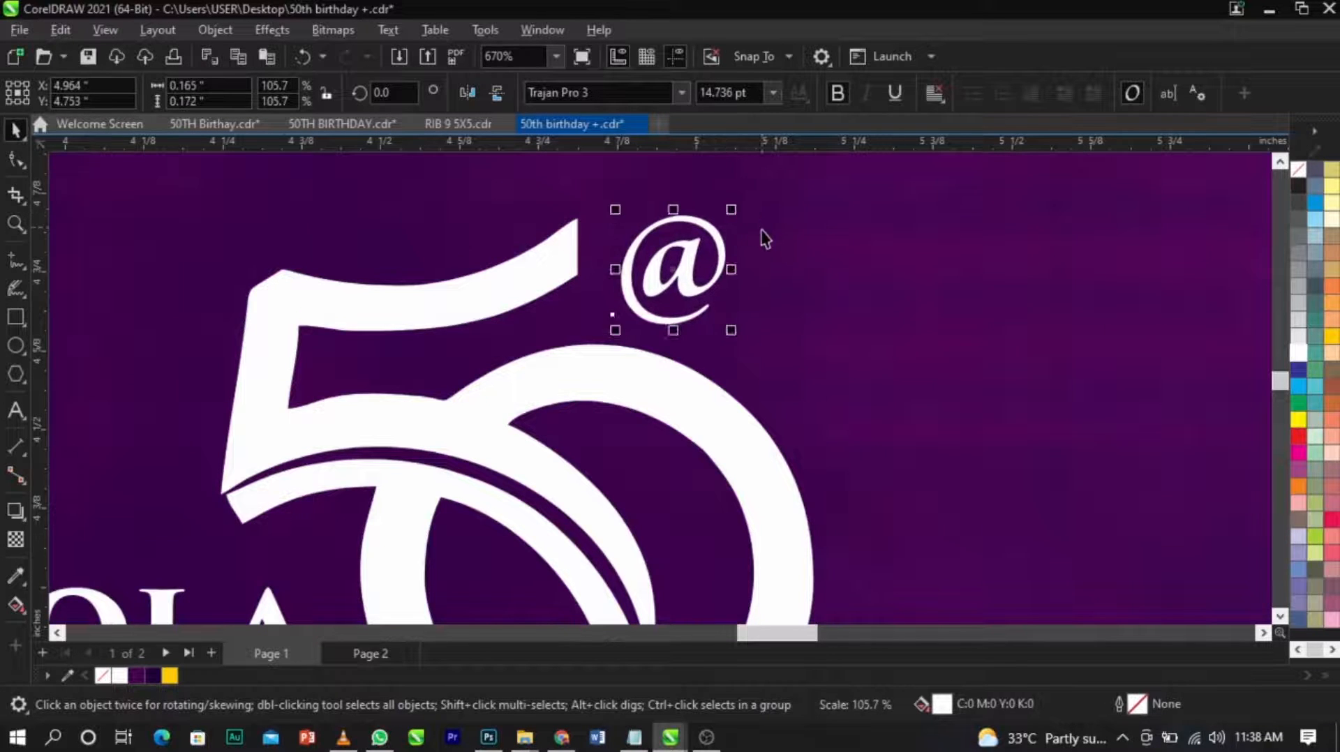
Group the name, 50 numeral and "@" sign, and scale the group to about 2.41 by 1.28 inches beside the photo.
scroll(765, 237, "down", 5)
left_click_drag(814, 228, 447, 400)
key("ctrl+g")
scroll(790, 233, "up", 1)
left_click_drag(790, 232, 804, 226)
left_click_drag(790, 284, 804, 278)
left_click_drag(814, 398, 802, 403)
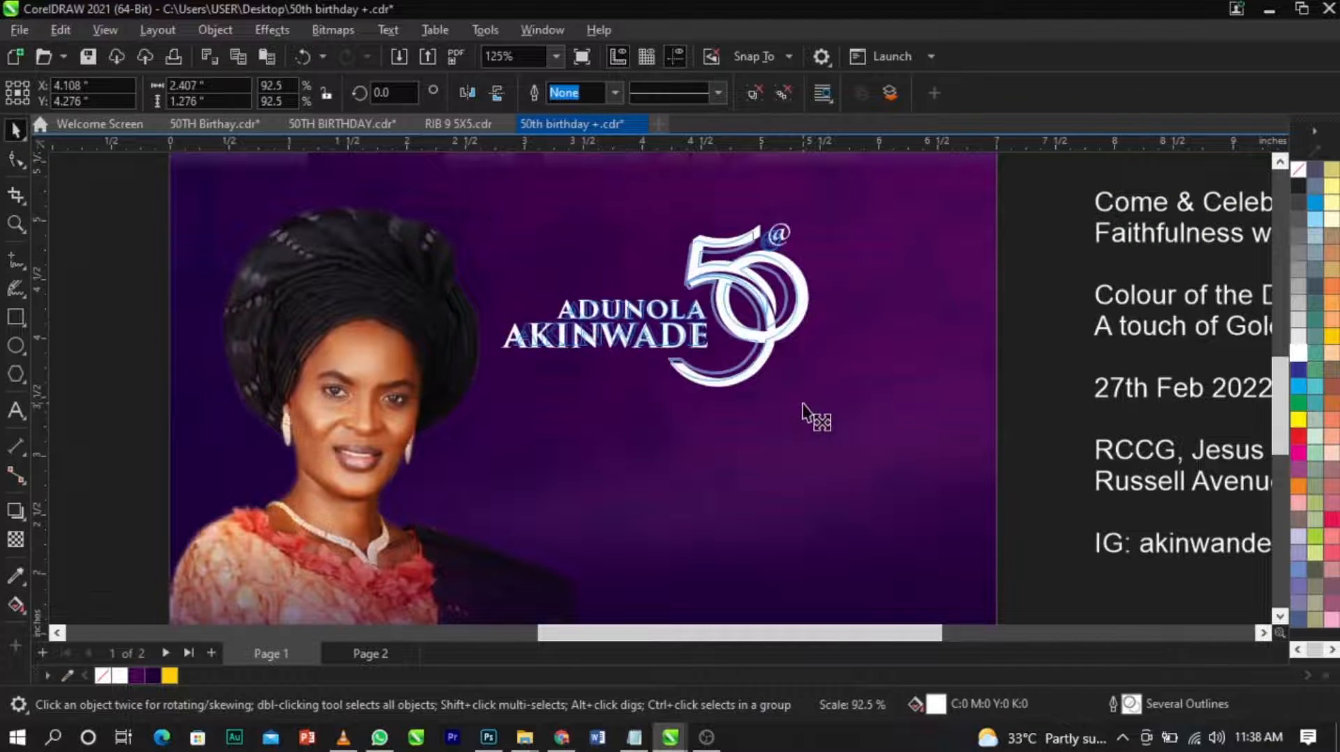
Move the gold texture image from the pasteboard next to the white 50 emblem.
scroll(798, 399, "down", 1)
left_click(980, 413)
left_click(770, 359)
left_click(309, 185)
left_click_drag(309, 185, 920, 337)
key("z")
left_click_drag(516, 261, 1055, 453)
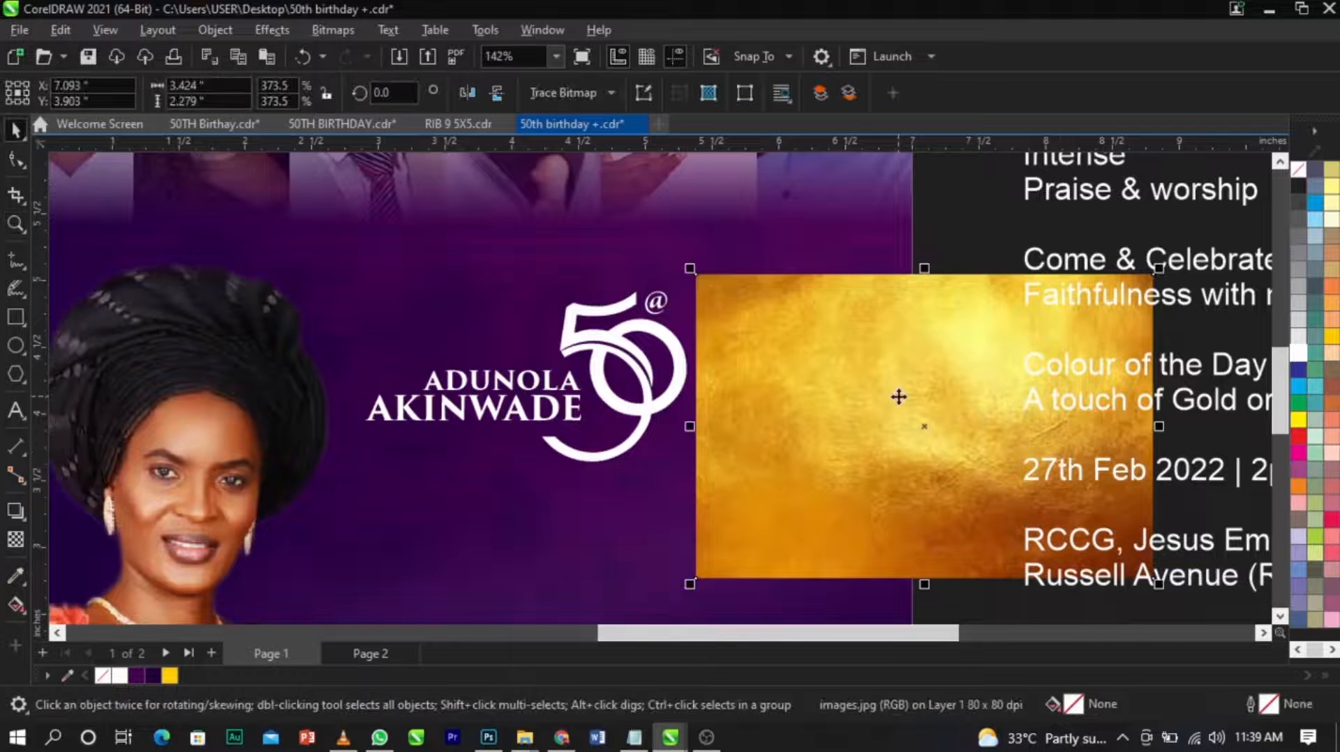
Apply a Gaussian Blur with a 6.2 pixel radius to the gold texture image.
left_click(294, 28)
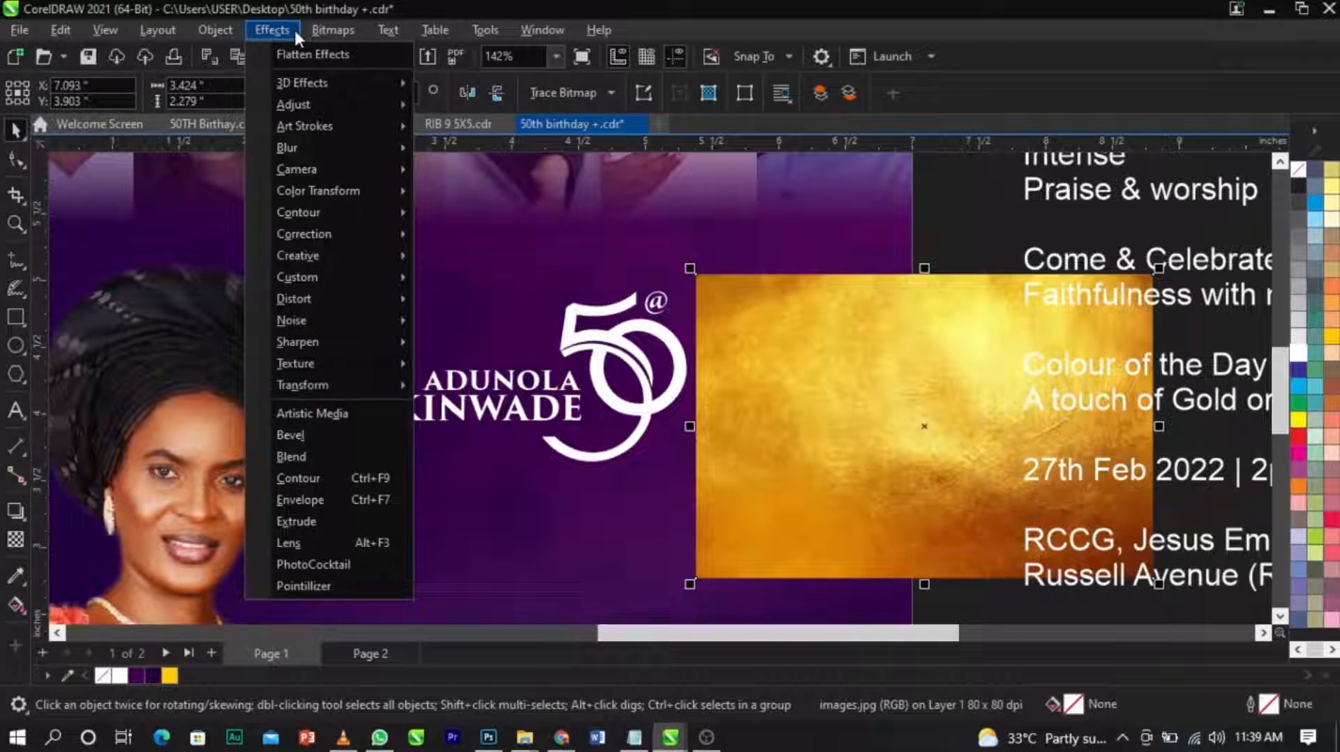
mouse_move(354, 145)
left_click(468, 190)
left_click_drag(654, 285, 534, 172)
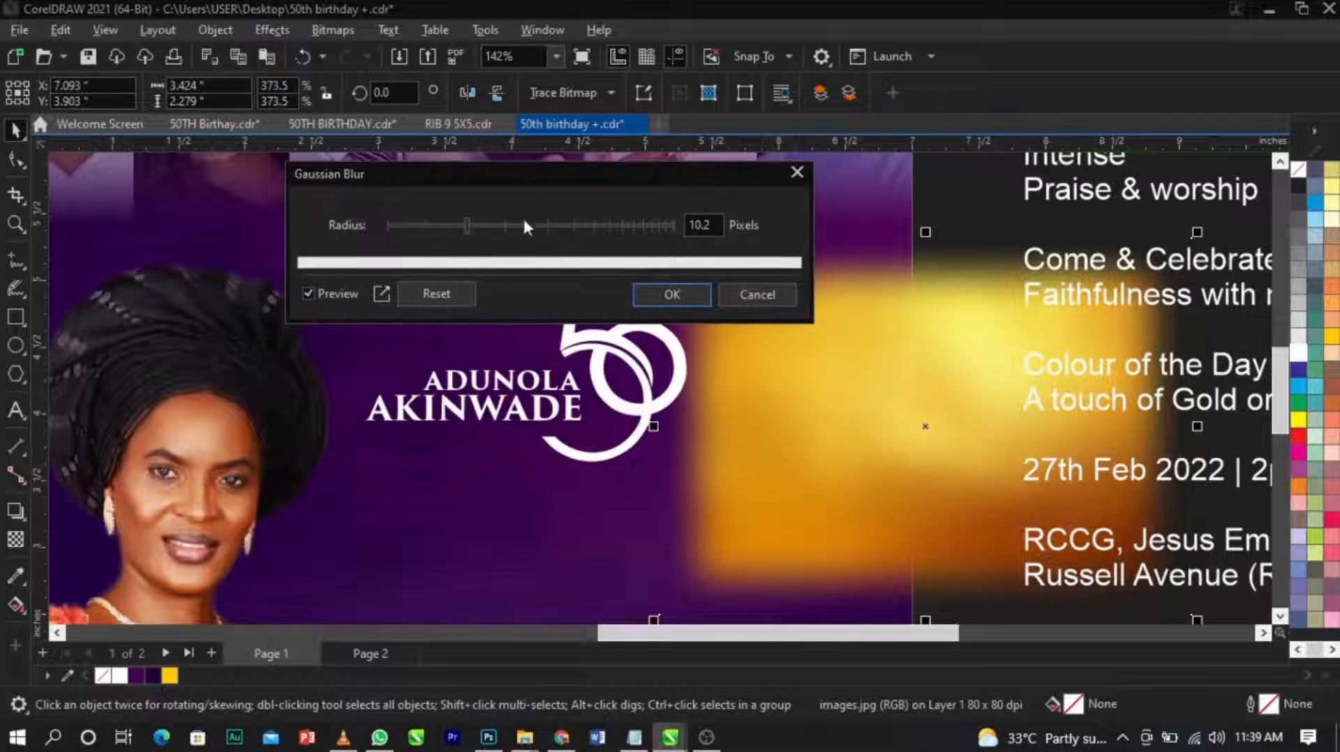
left_click(446, 225)
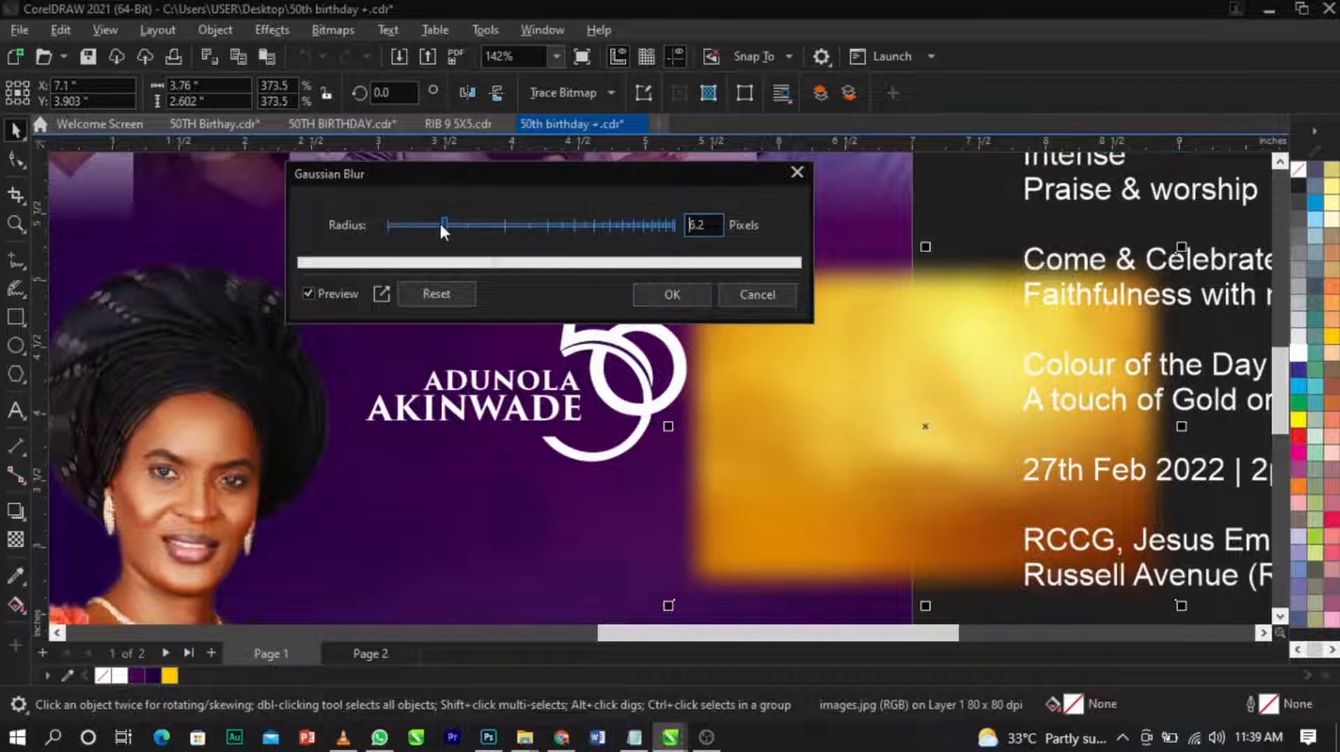
left_click(671, 295)
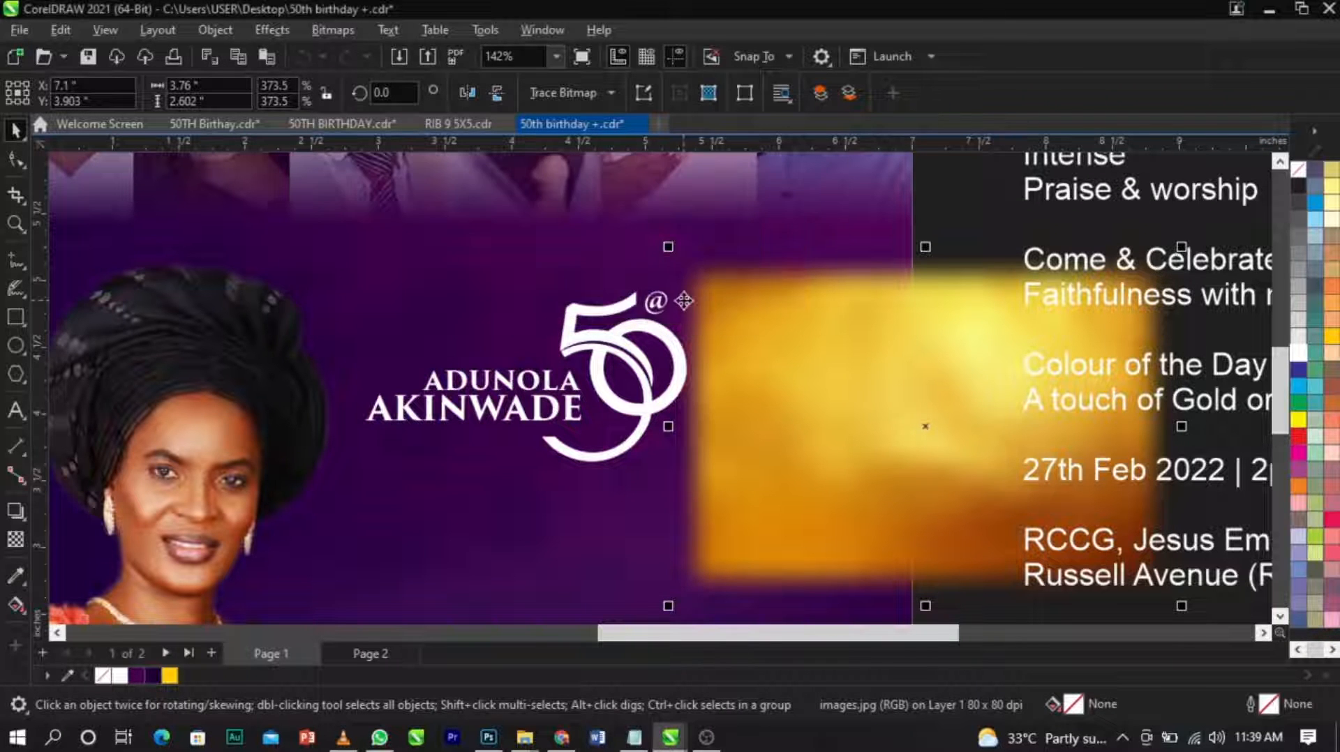
Move the blurred gold texture clear of the emblem and PowerClip it inside the grouped name and 50 emblem.
left_click_drag(835, 365, 917, 319)
left_click(562, 343)
left_click(803, 350)
right_click(814, 337)
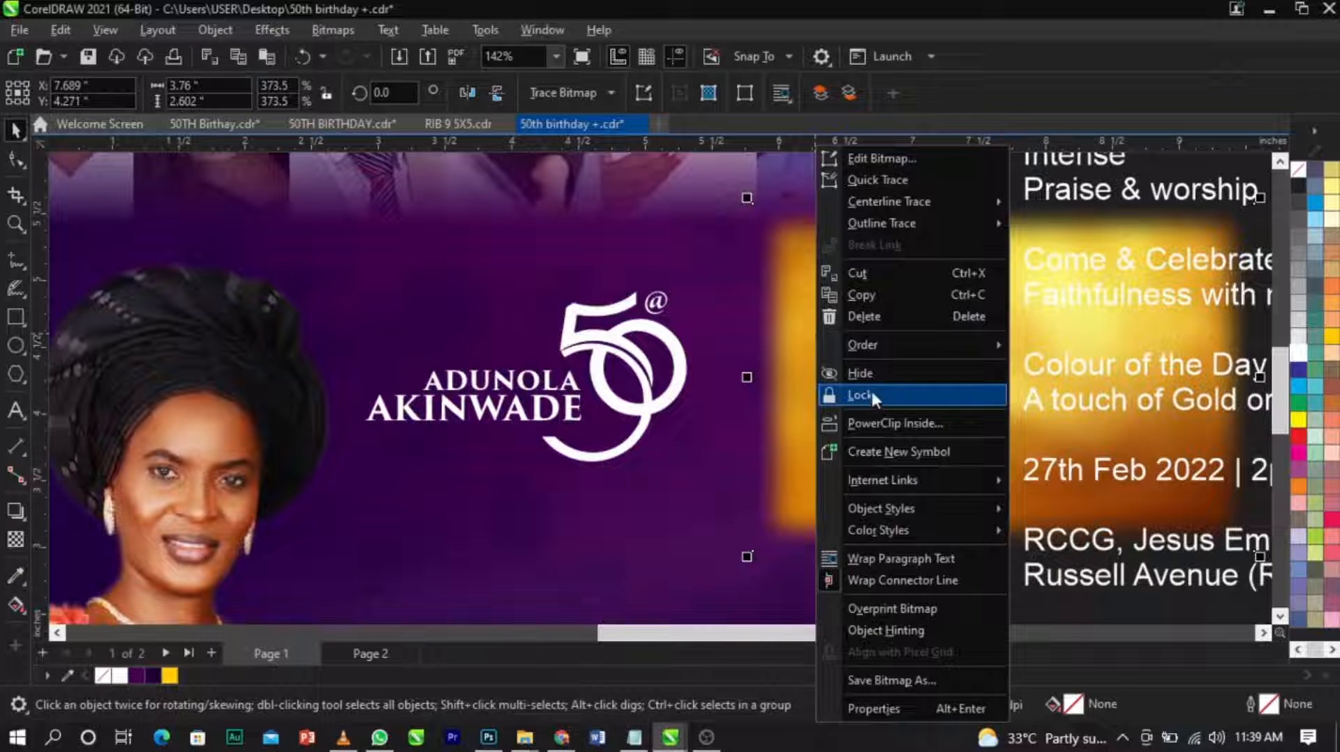
left_click(882, 421)
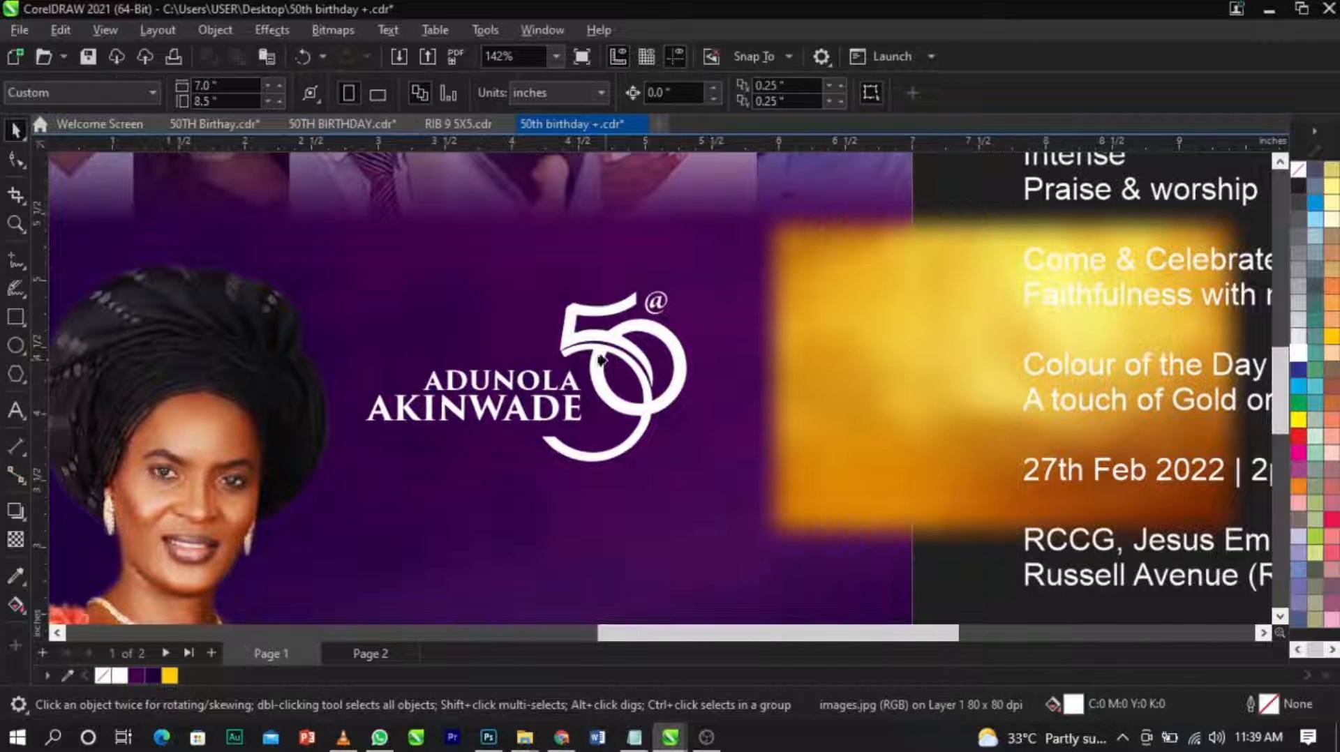
left_click(574, 340)
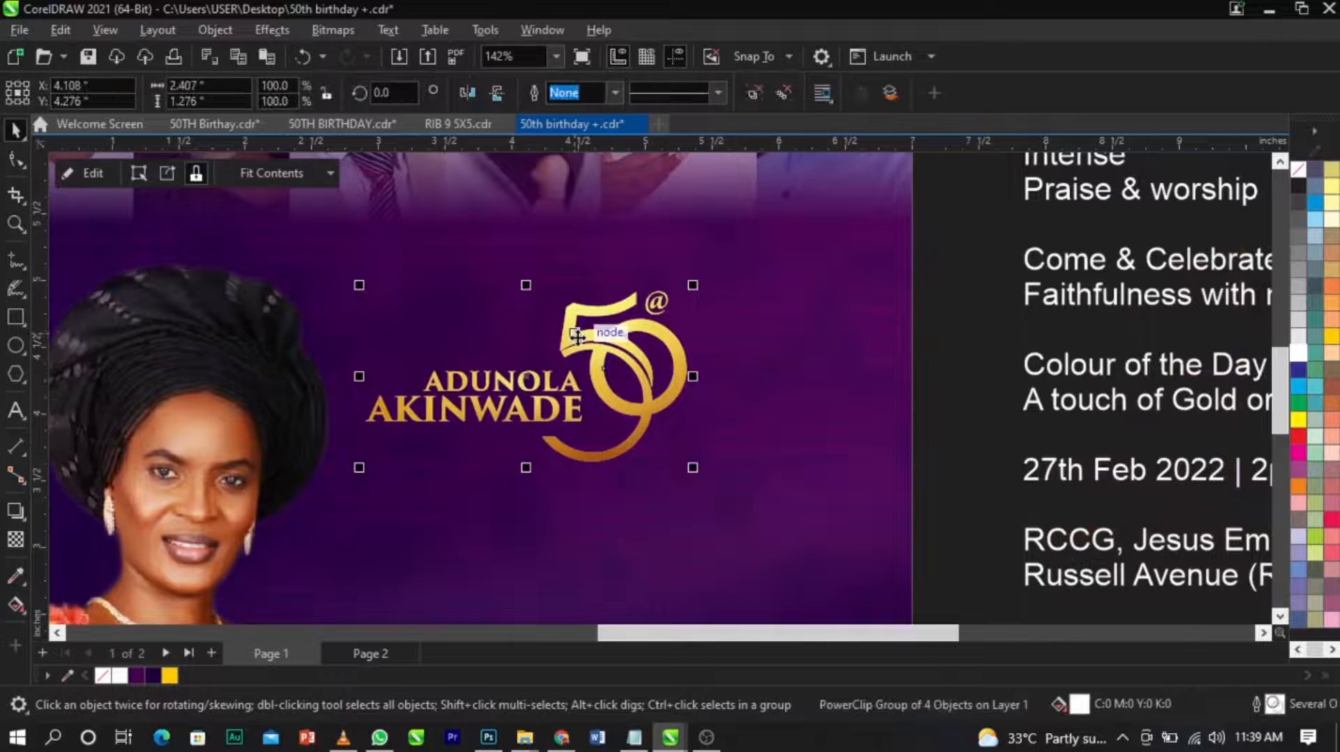
Edit the emblem's PowerClip contents, adjusting how the gold texture sits behind the lettering, and finish editing.
right_click(577, 336)
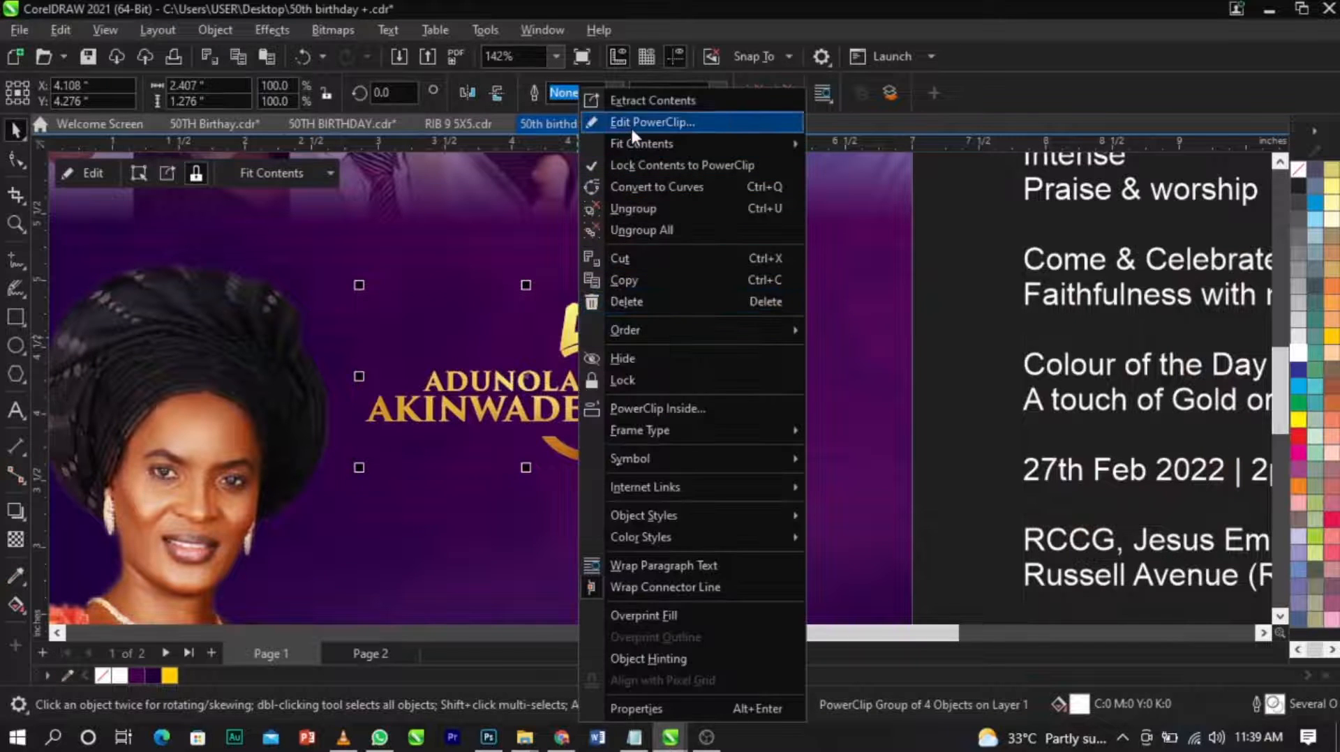
left_click(630, 124)
left_click(607, 321)
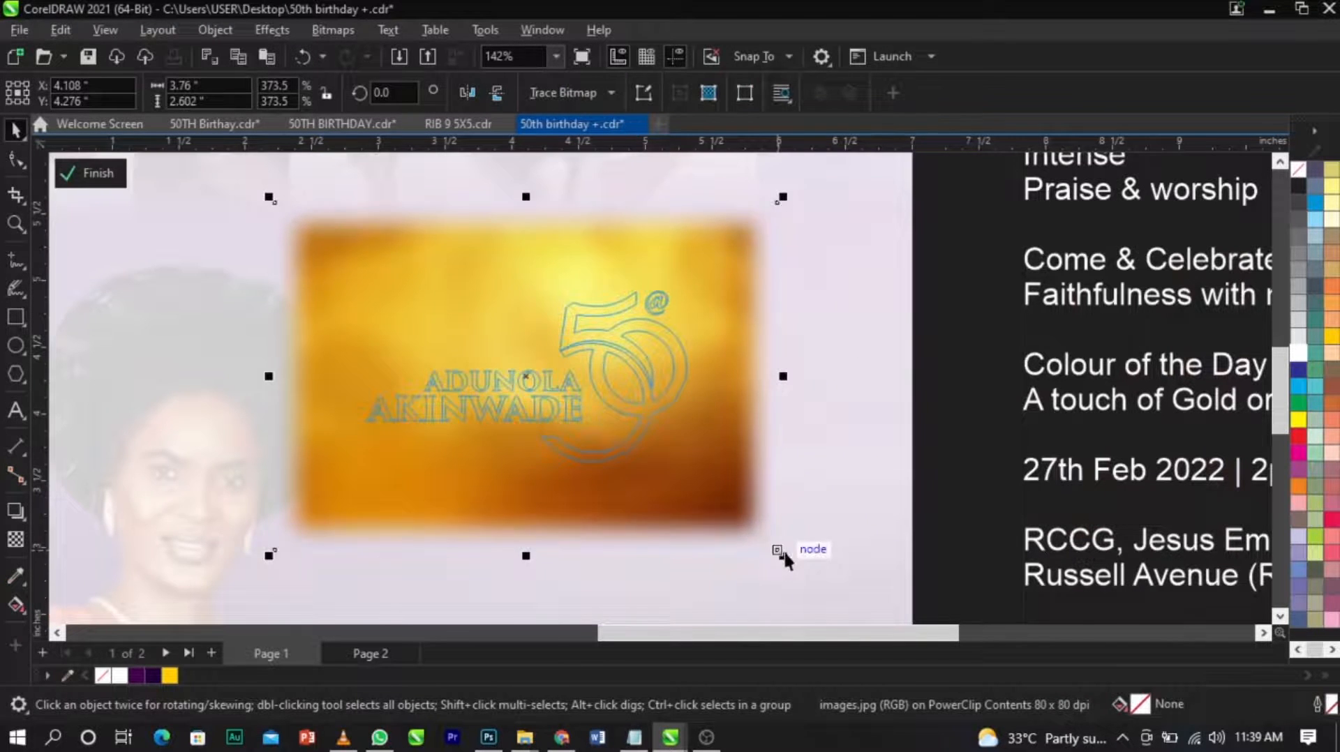
scroll(712, 338, "down", 1)
left_click_drag(757, 271, 762, 416)
left_click_drag(789, 343, 889, 257)
left_click_drag(814, 324, 833, 226)
left_click_drag(798, 382, 785, 342)
left_click(981, 396, "ctrl")
left_click(980, 396)
Scale the gold name and 50 emblem down to about 2.33 by 1.24 inches.
scroll(853, 359, "down", 2)
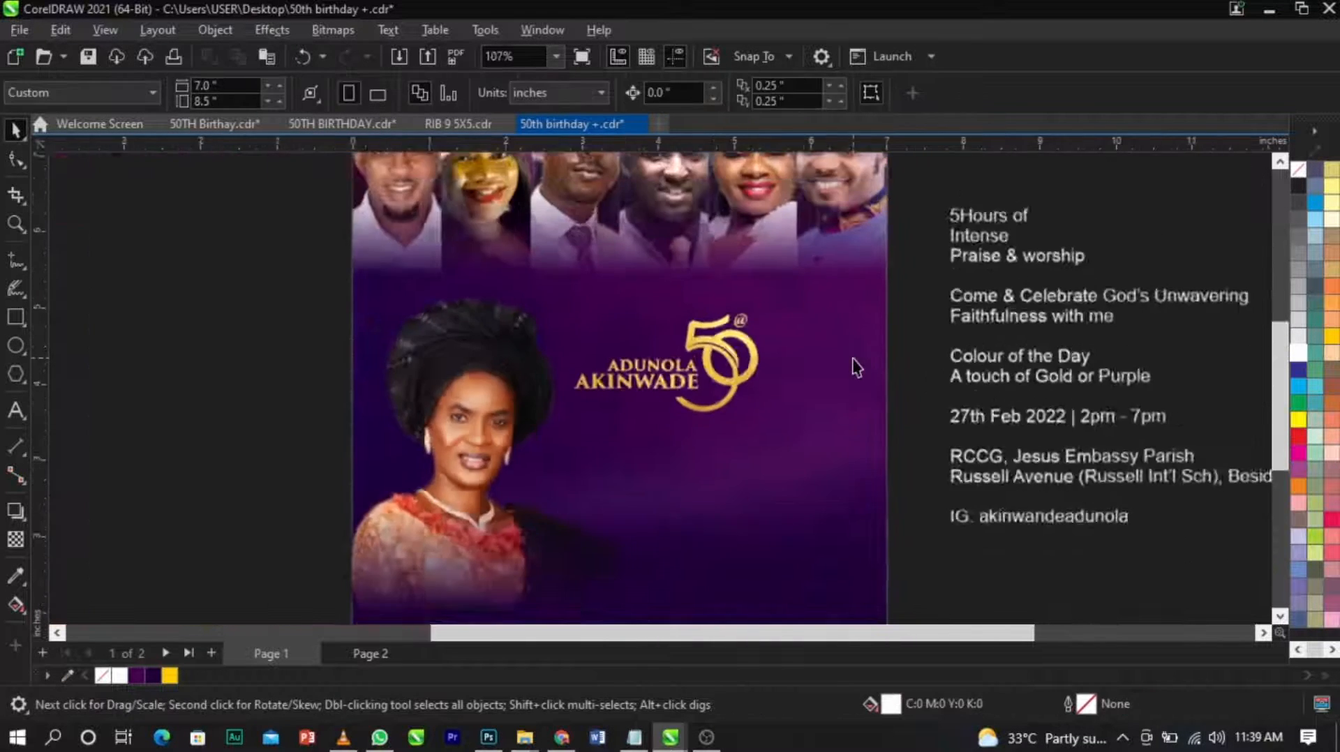
scroll(857, 368, "down", 1)
key("F2")
left_click_drag(389, 257, 1044, 537)
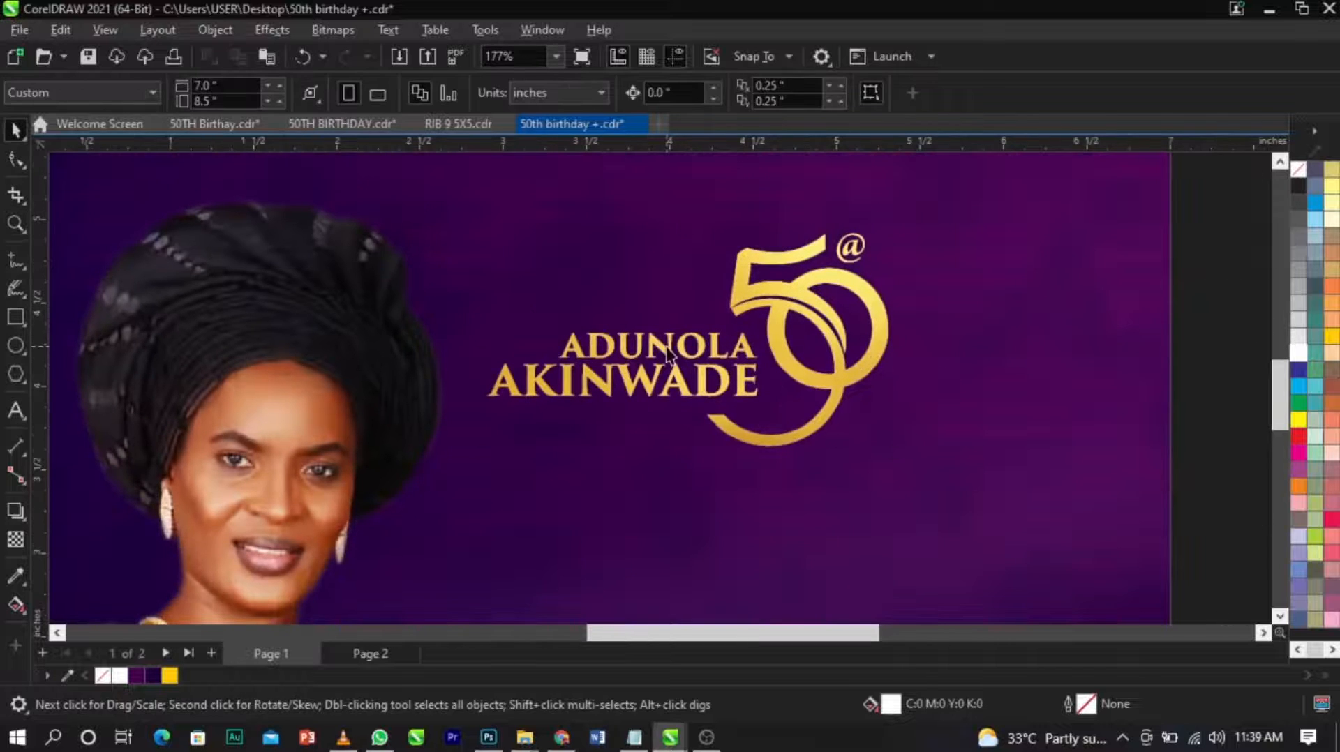
left_click(666, 355)
mouse_move(890, 450)
left_mouse_down()
mouse_move(896, 466)
mouse_move(877, 444)
left_mouse_up()
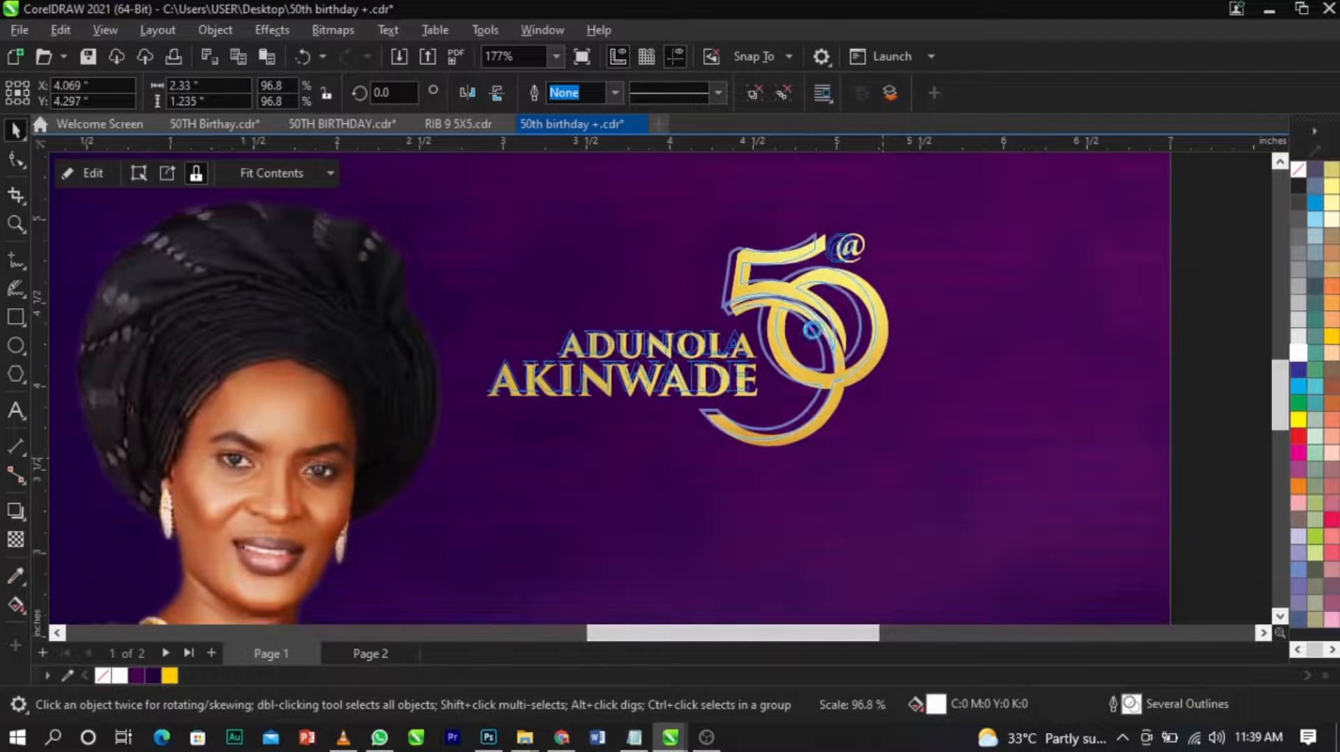
scroll(730, 285, "down", 3)
scroll(729, 284, "down", 1)
key("Escape")
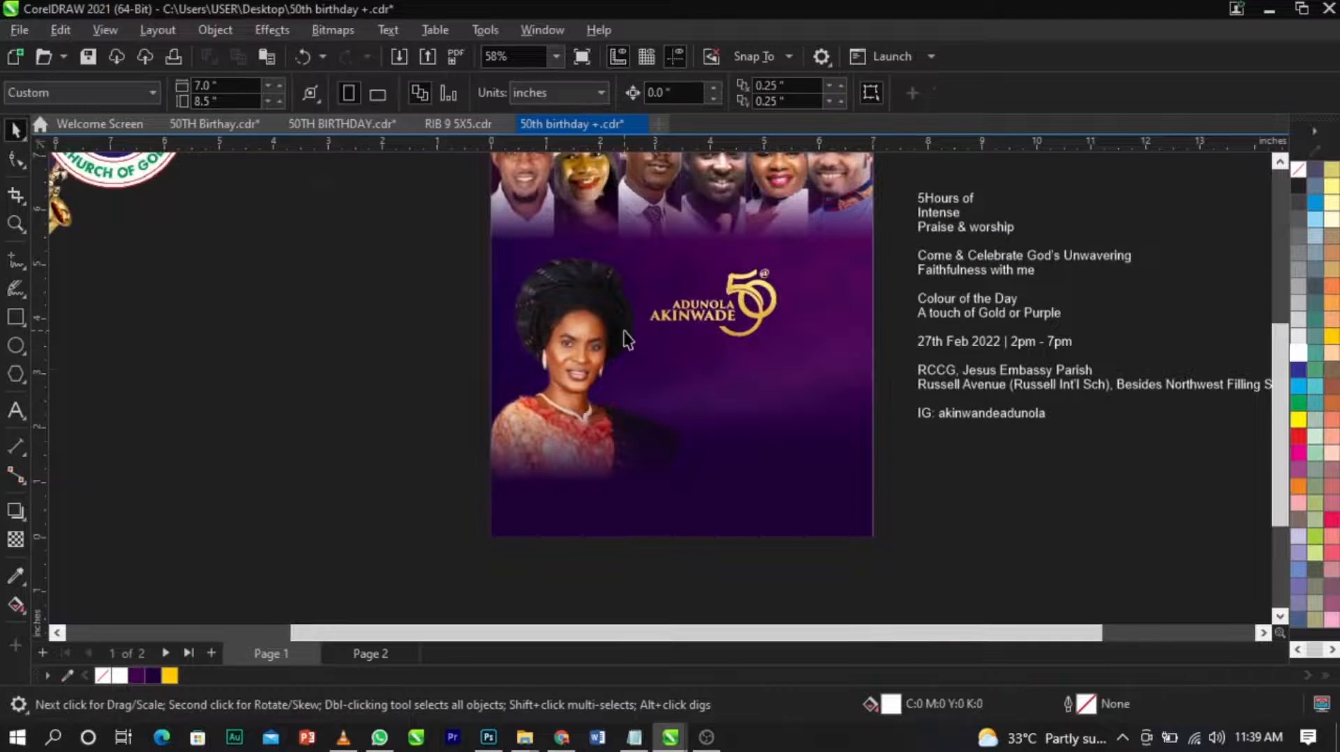
Take "5Hours of Intense Praise & worship" out of the pasteboard text and paste it as separate text below the gold emblem.
scroll(585, 304, "up", 2)
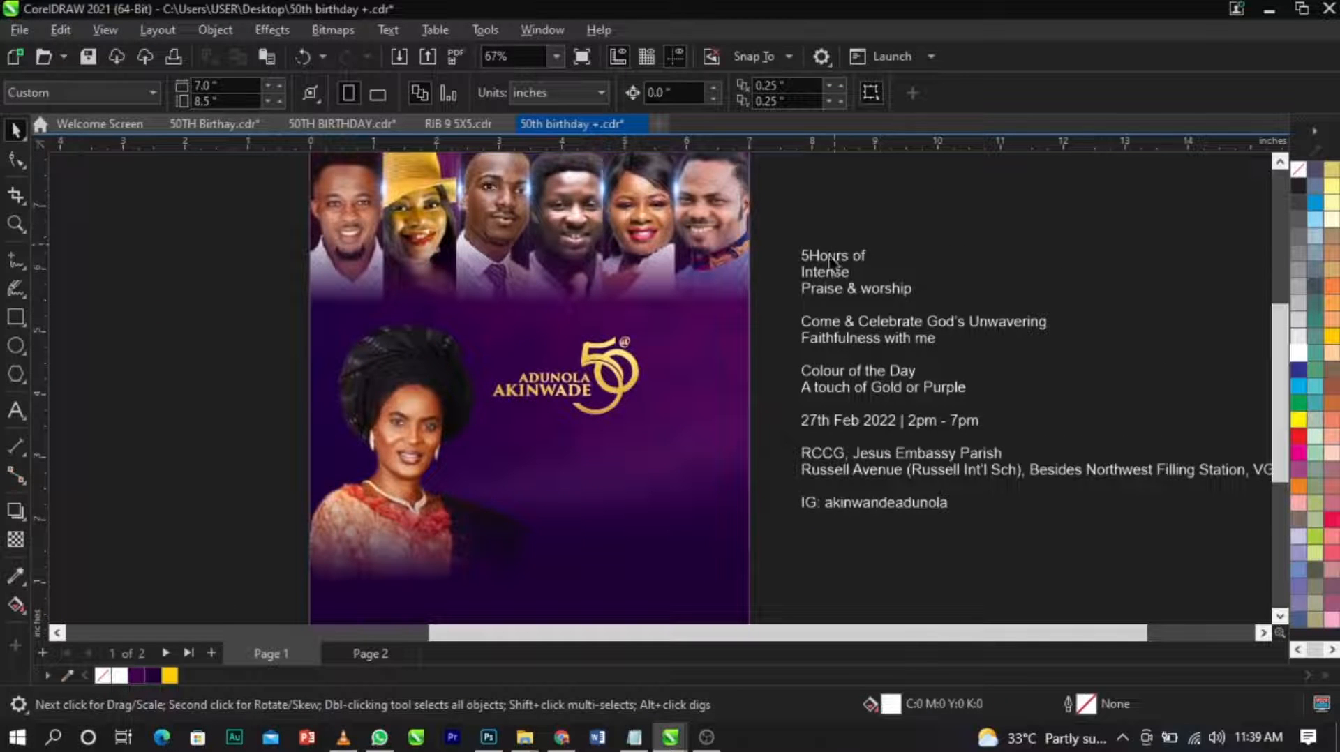
left_click(820, 262)
double_click(808, 257)
mouse_move(800, 259)
left_mouse_down()
mouse_move(868, 278)
mouse_move(800, 252)
left_mouse_up()
key("ctrl+c")
key("ctrl+z")
double_click(910, 291)
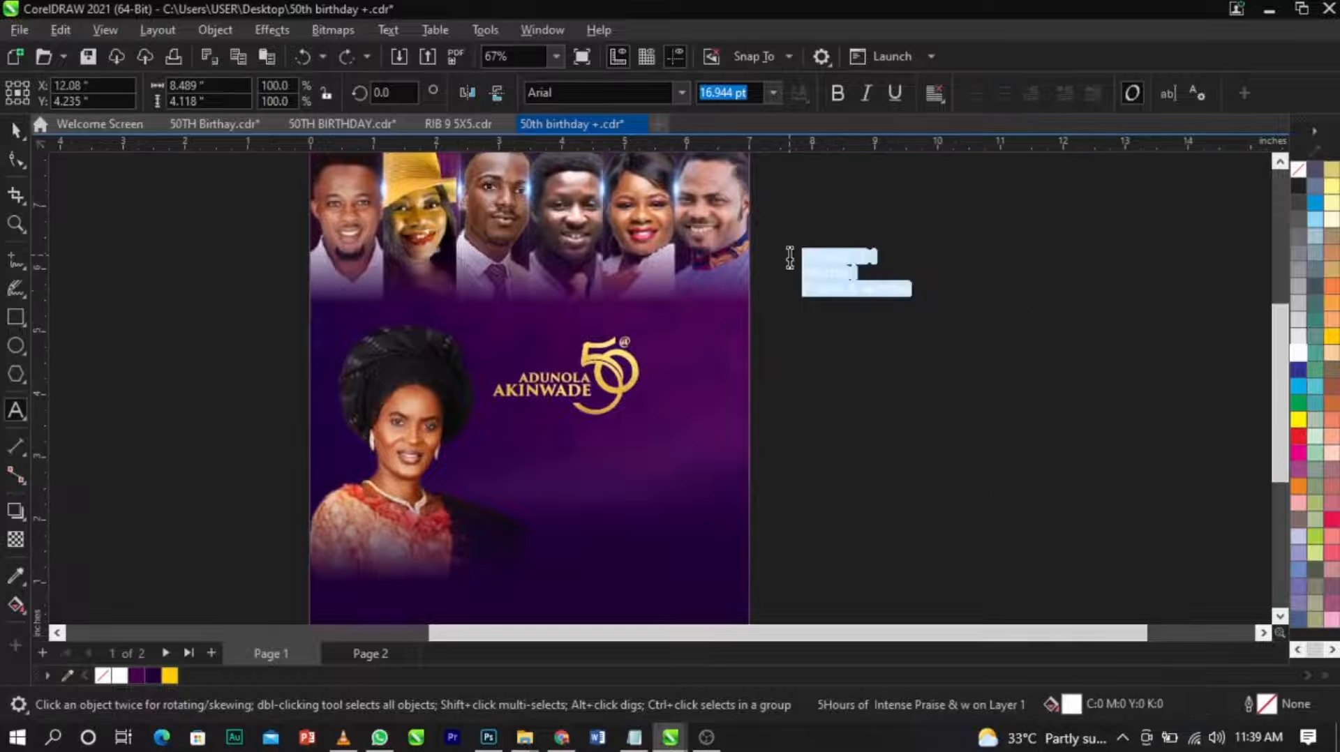
key("Delete")
left_click(508, 451)
key("ctrl+v")
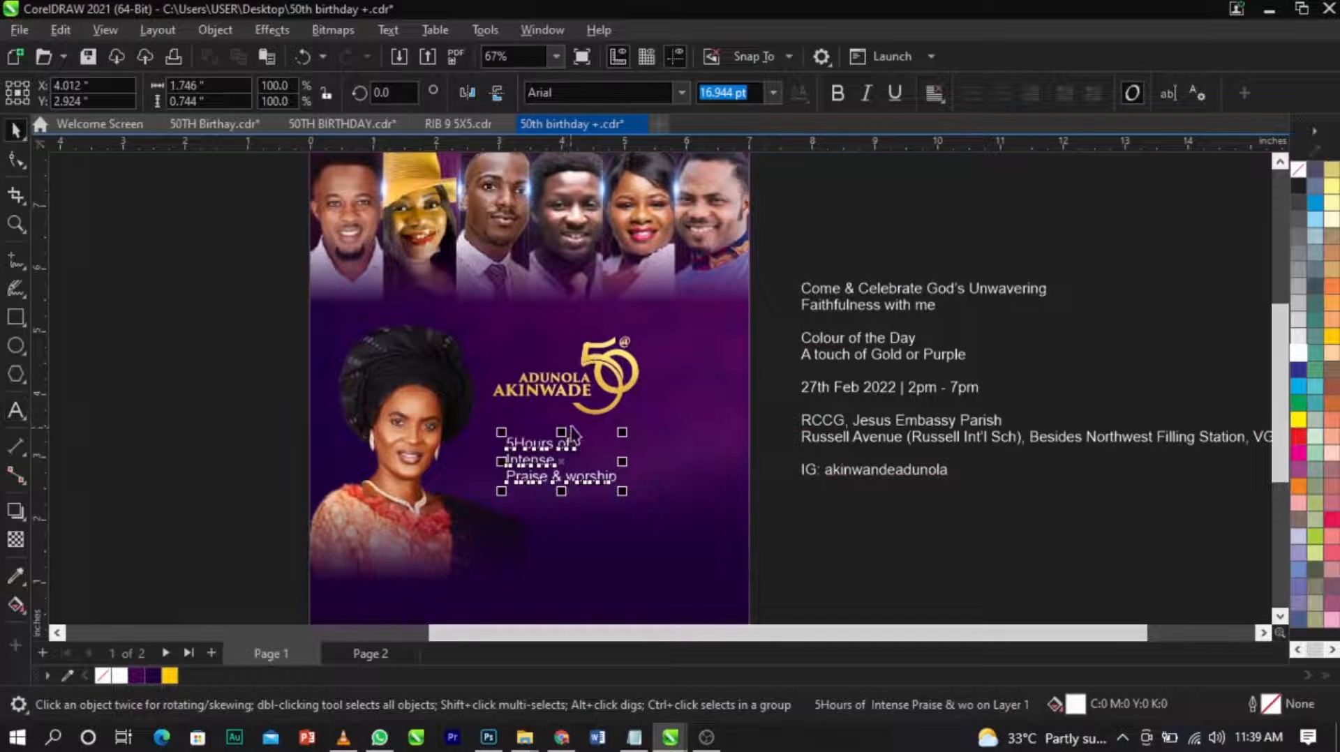
Set the contrast of the celebrant's PowerClipped photo to 27 and finish editing the clip contents.
double_click(400, 469)
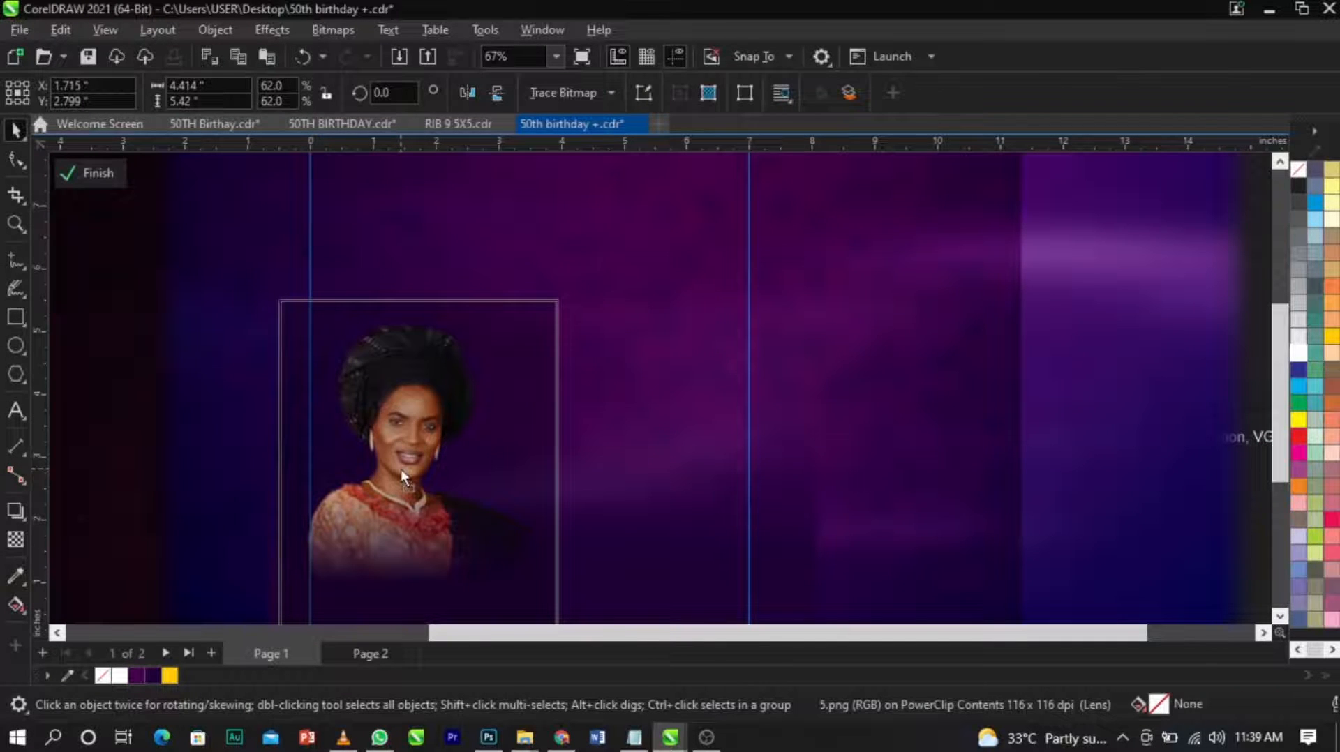
left_click(400, 468)
scroll(400, 468, "up", 2)
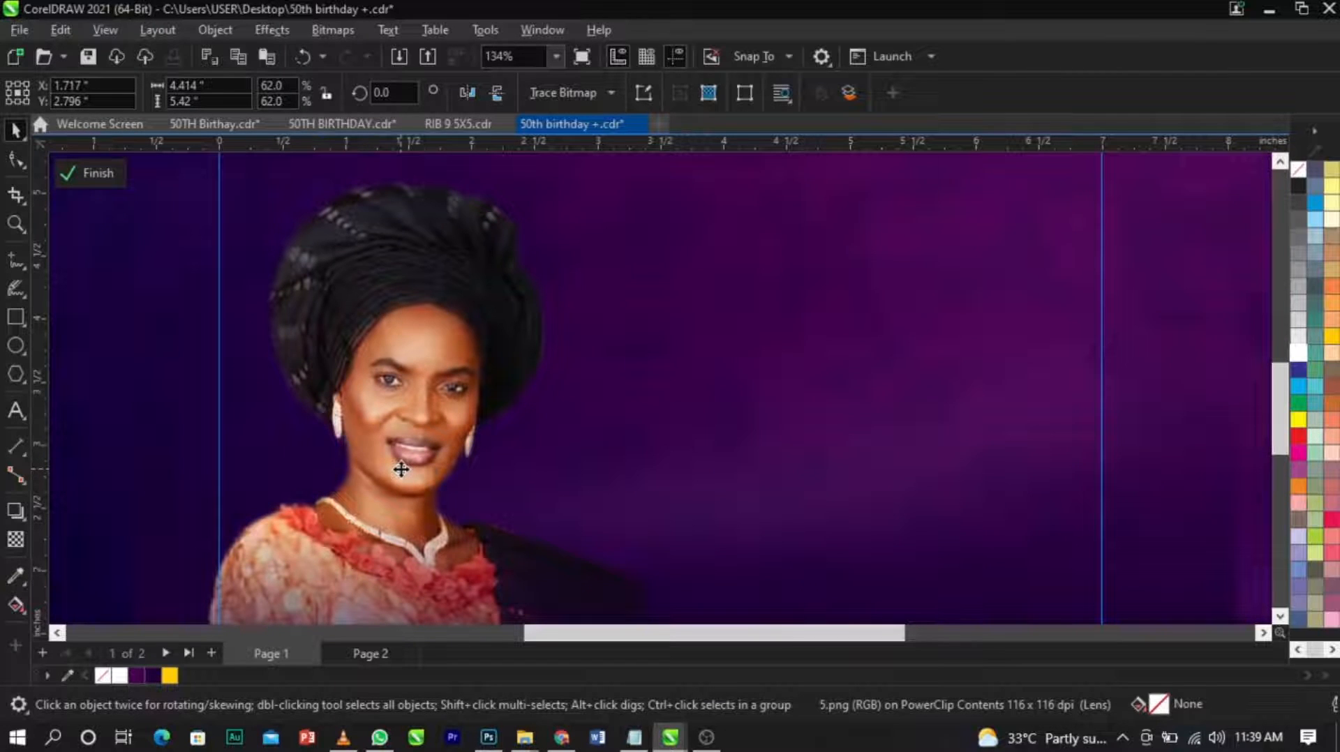
left_click(401, 467)
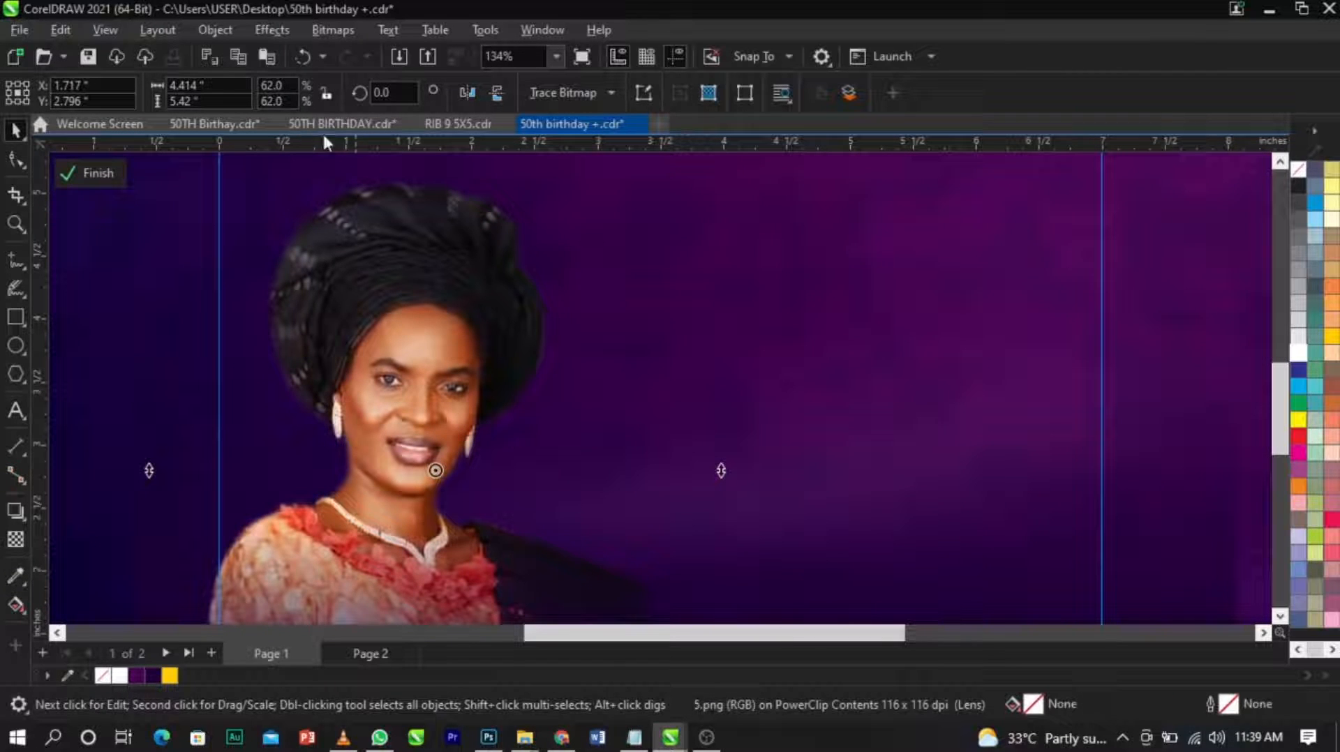
left_click(272, 30)
mouse_move(302, 106)
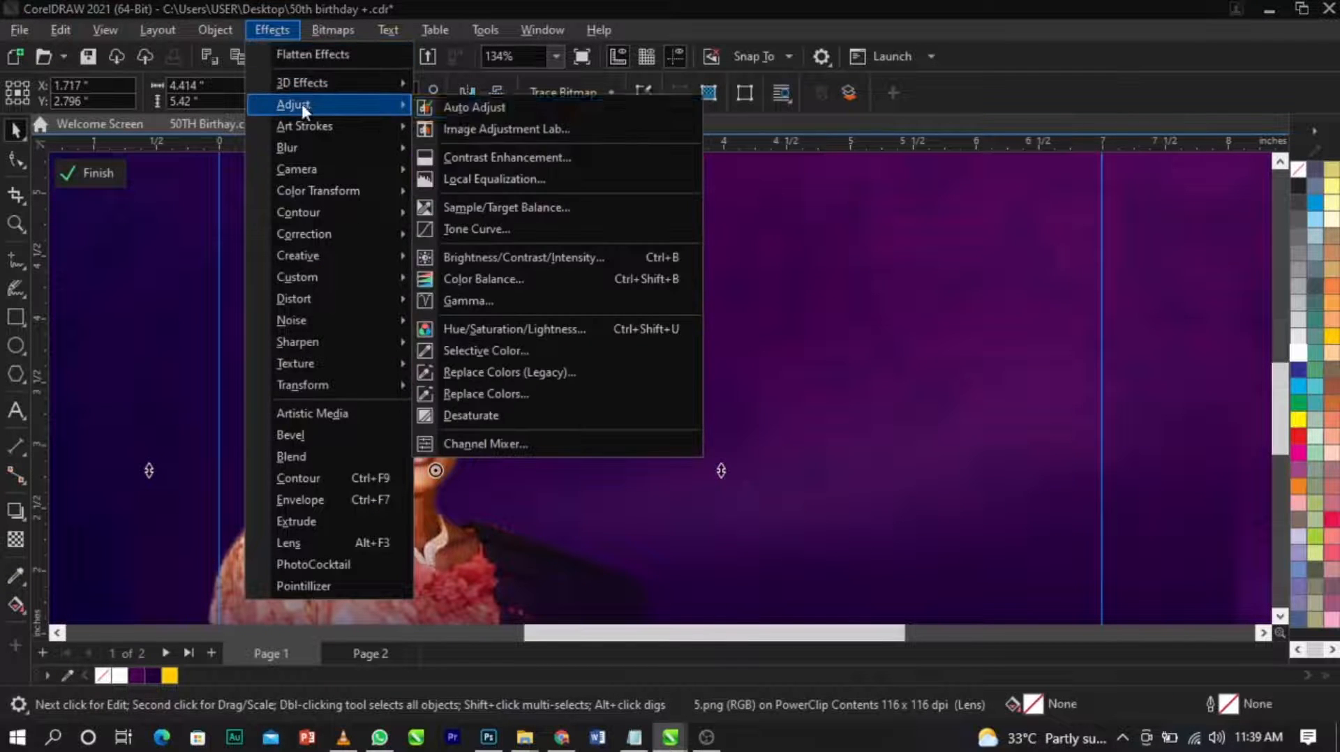
left_click(532, 257)
left_click(814, 280)
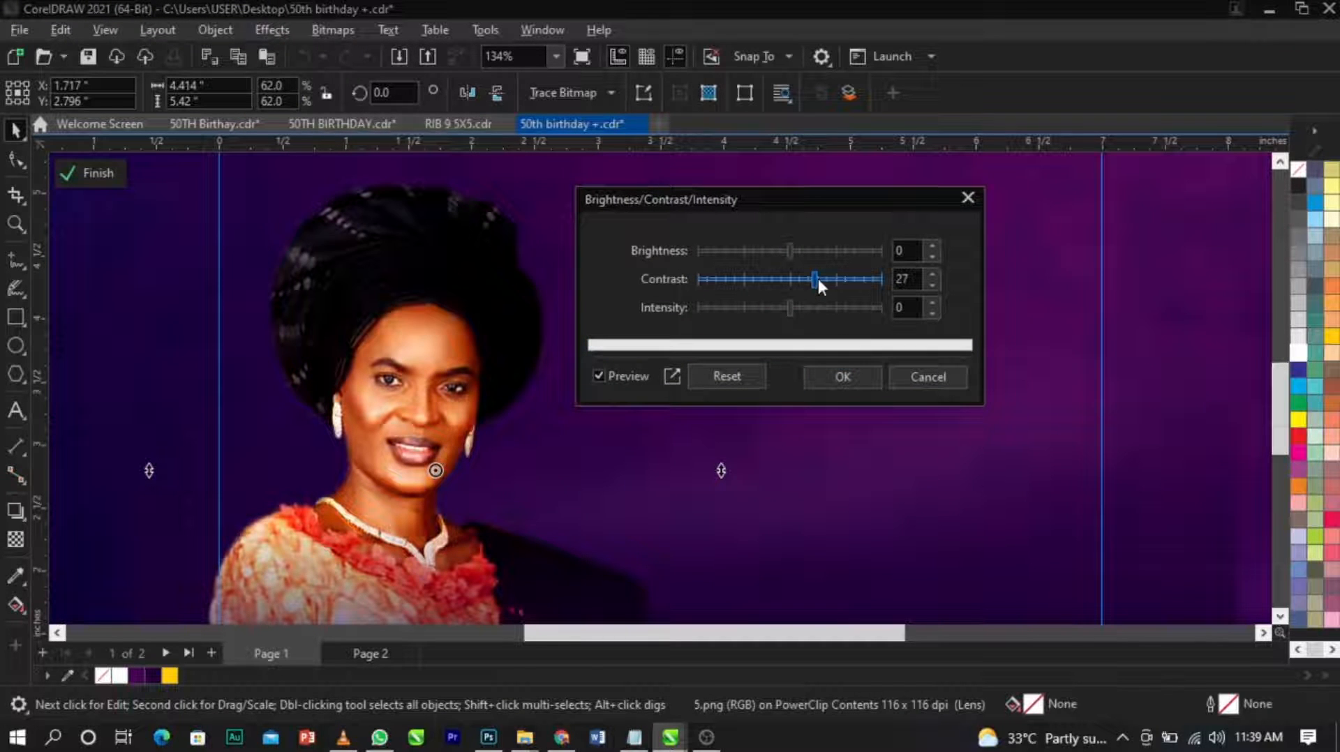
left_click(852, 377)
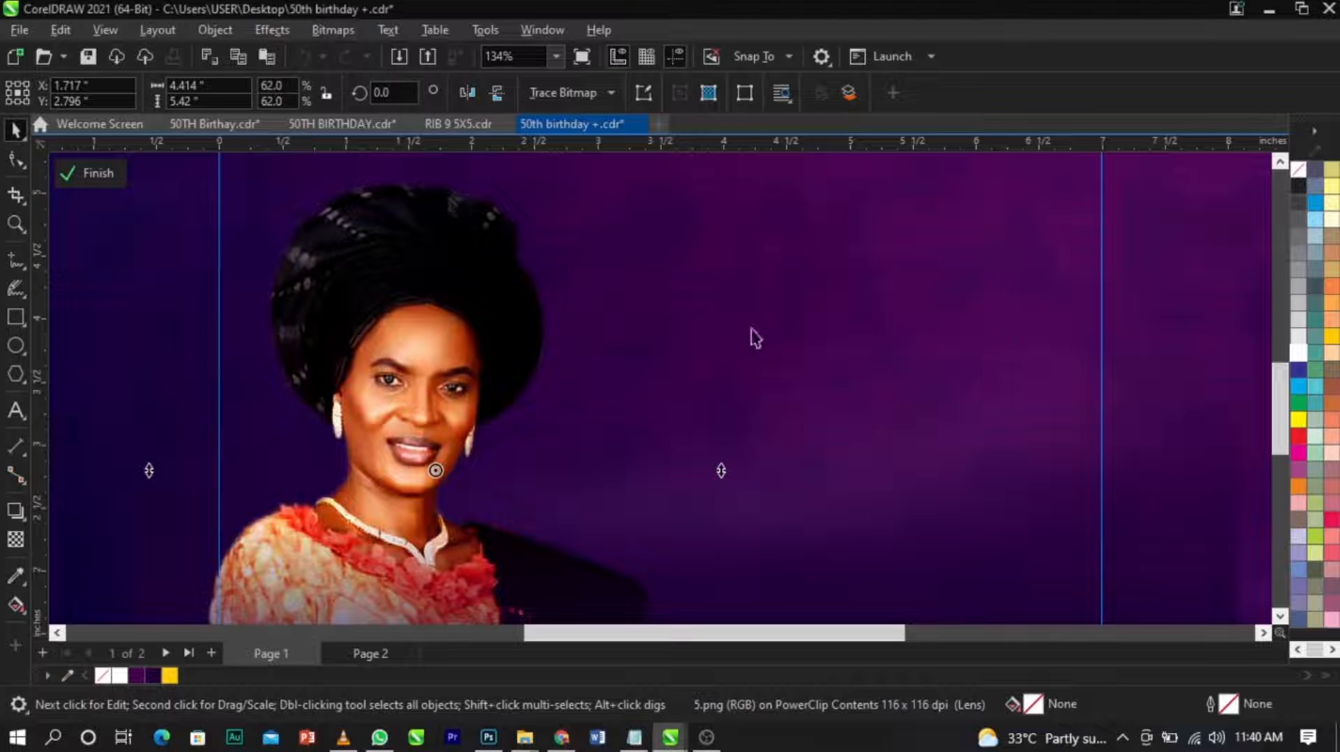
left_click(115, 190)
Split "5Hours of Intense" into its own text object, move "Praise & worship" down to its lower right, and save the file.
scroll(565, 397, "down", 3)
key("z")
left_click_drag(341, 271, 916, 530)
left_click(673, 429)
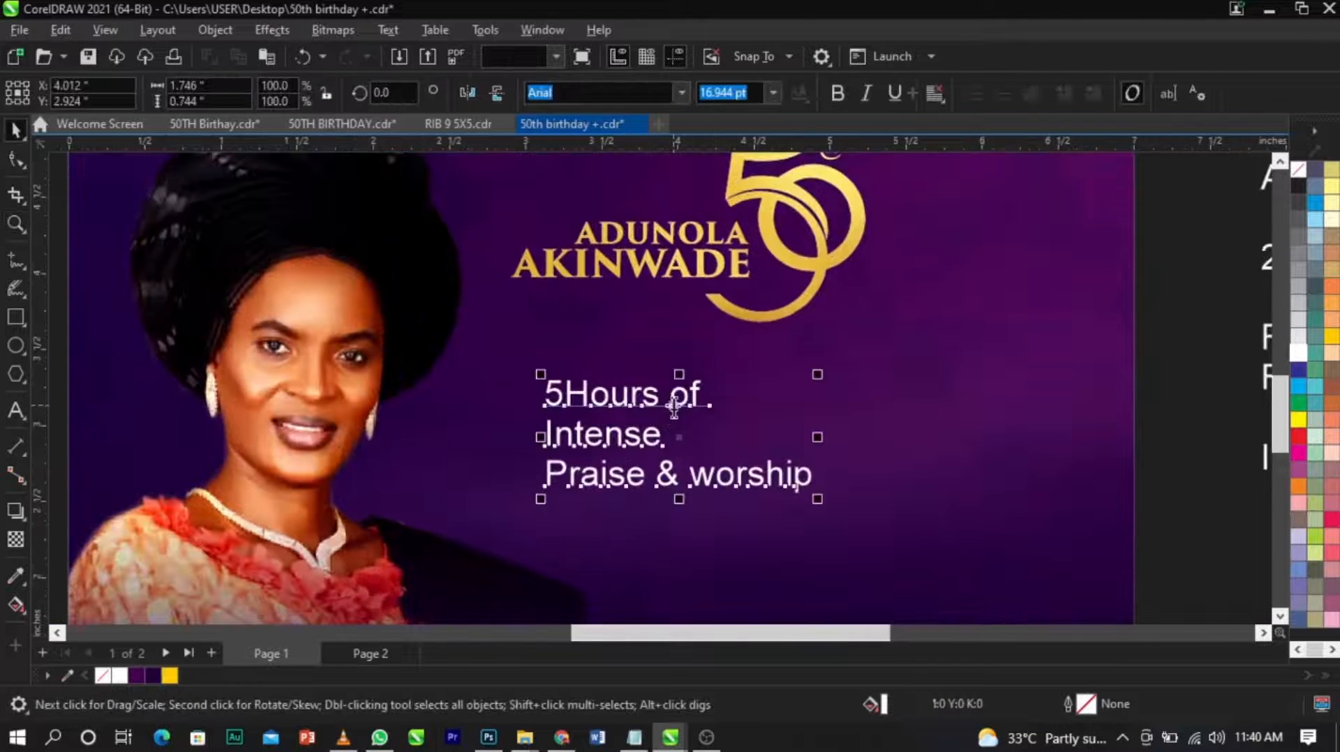
left_click_drag(673, 438, 562, 436)
key("ctrl+x")
key("ctrl+space")
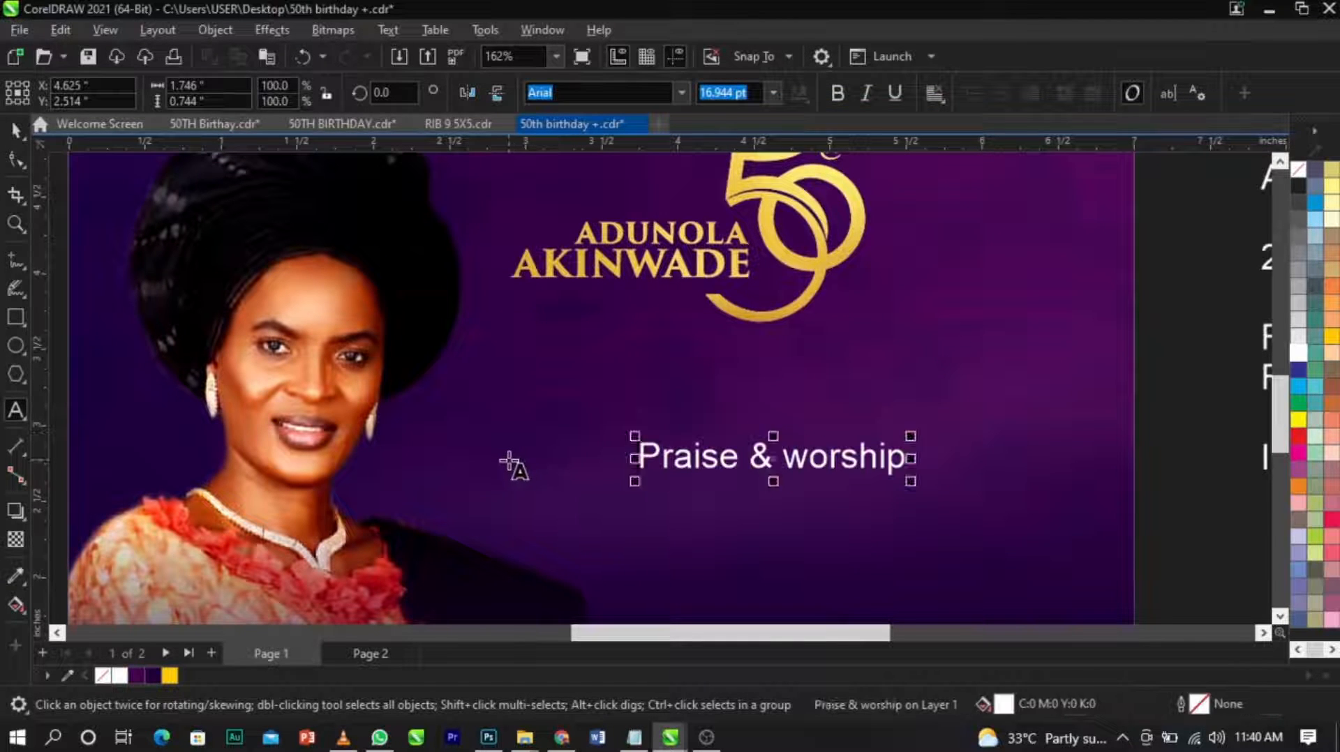
key("ctrl+v")
left_click_drag(774, 478, 816, 556)
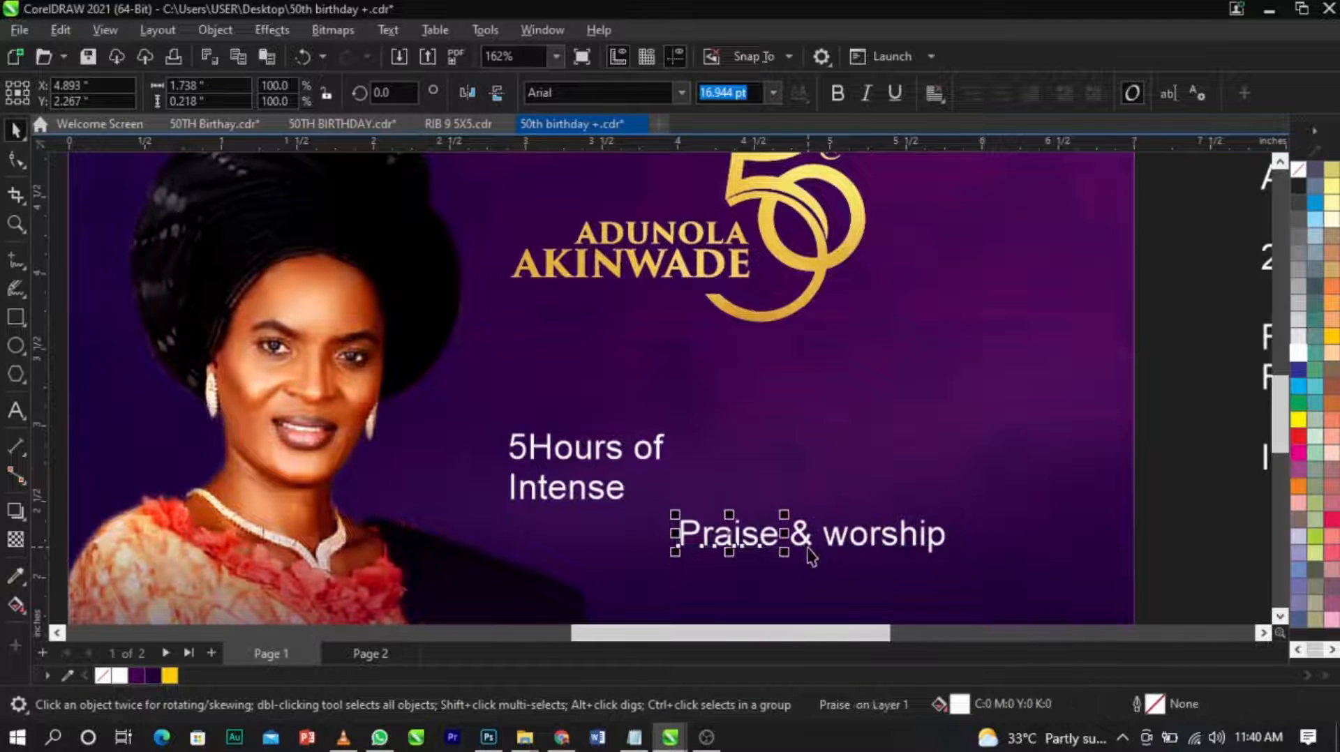
key("ctrl+s")
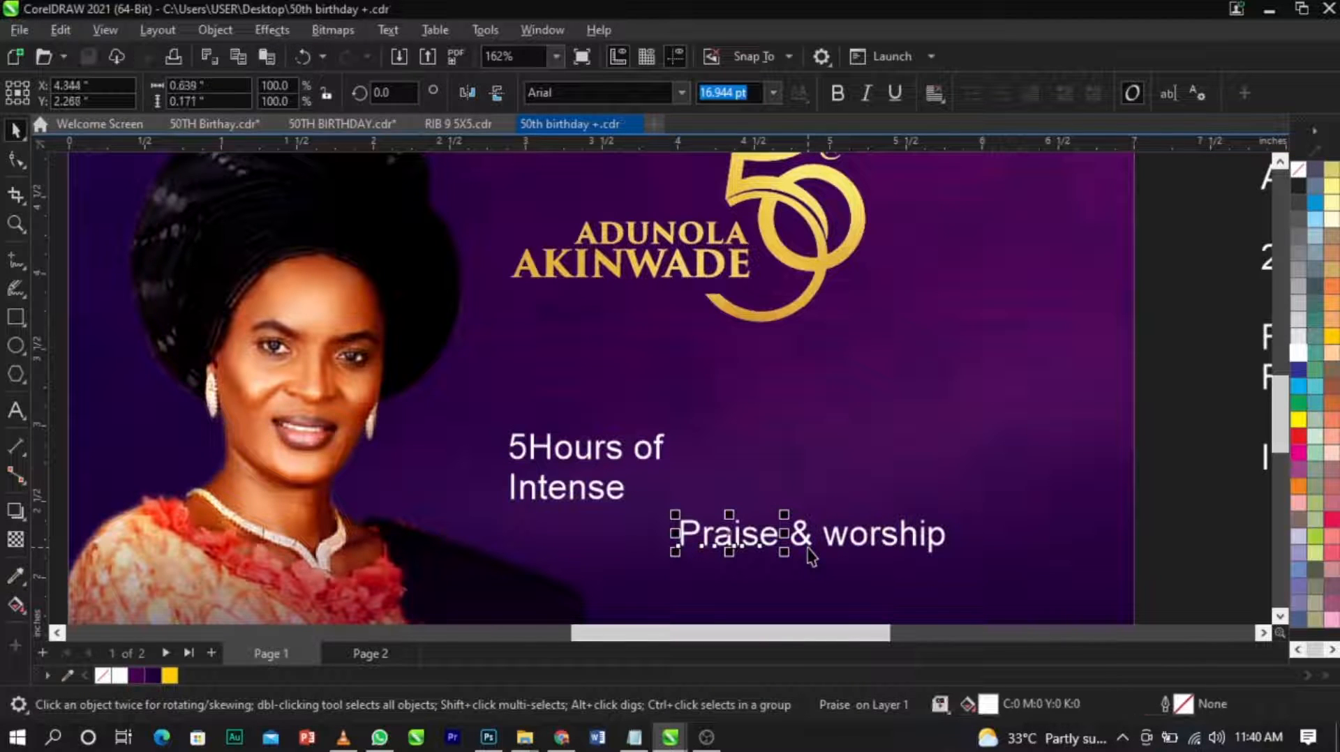
Move the "5Hours of Intense" text up and to the left and break it apart into separate lines.
left_click(644, 457)
left_click_drag(656, 464, 617, 441)
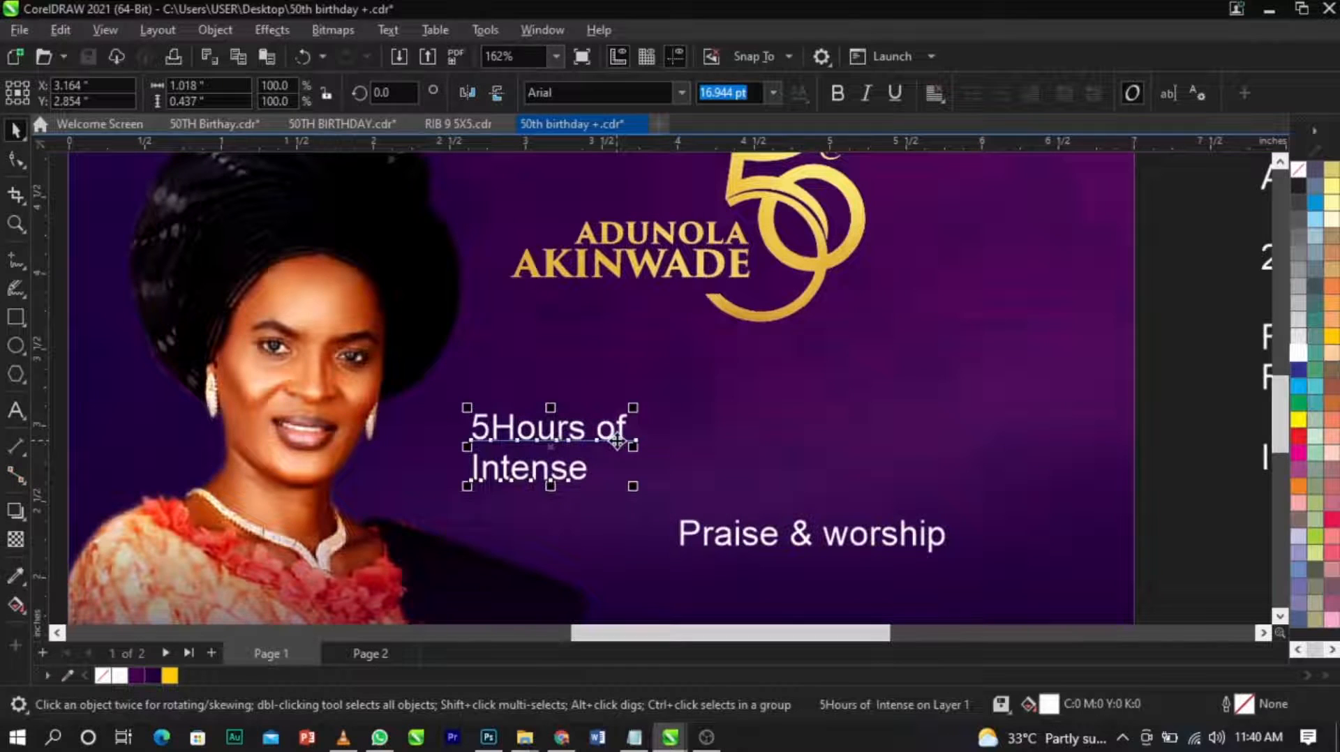
key("ctrl+k")
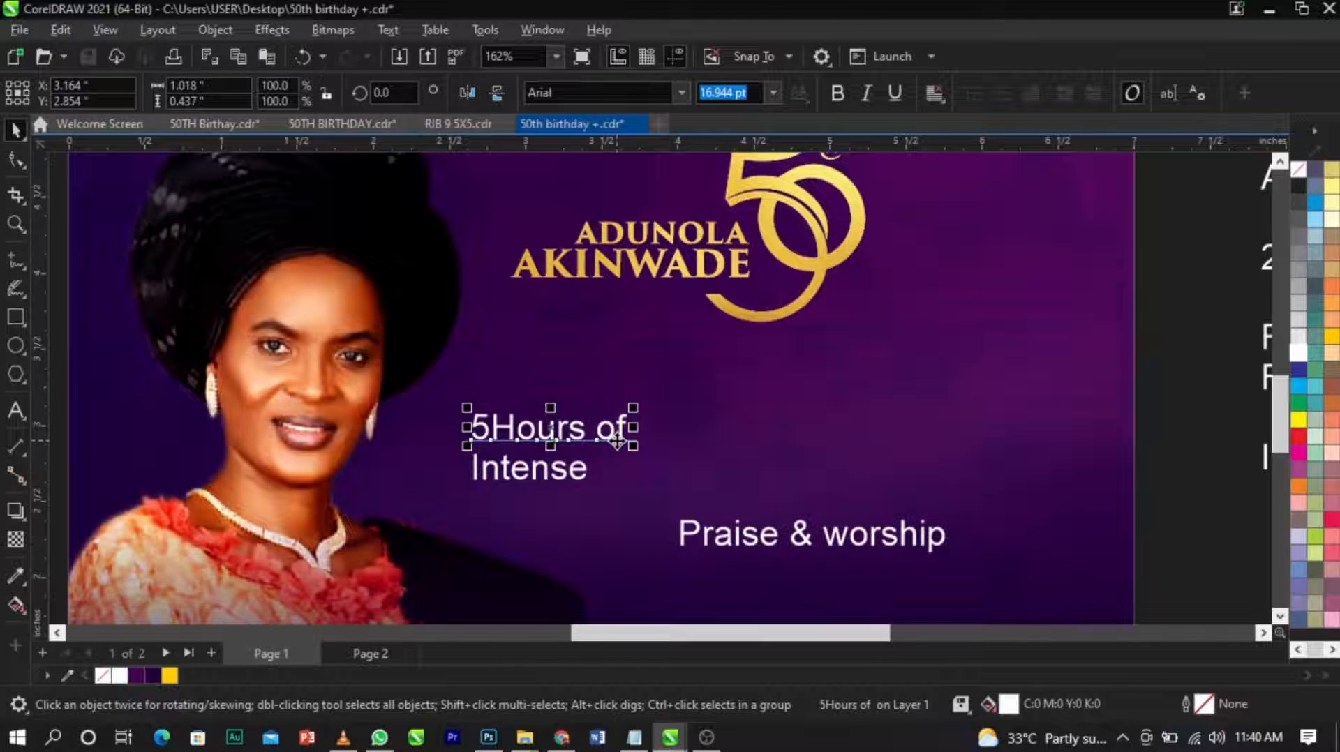
Try the Sequel and Trajan Pro fonts on the "5Hours of" line.
left_click(618, 443)
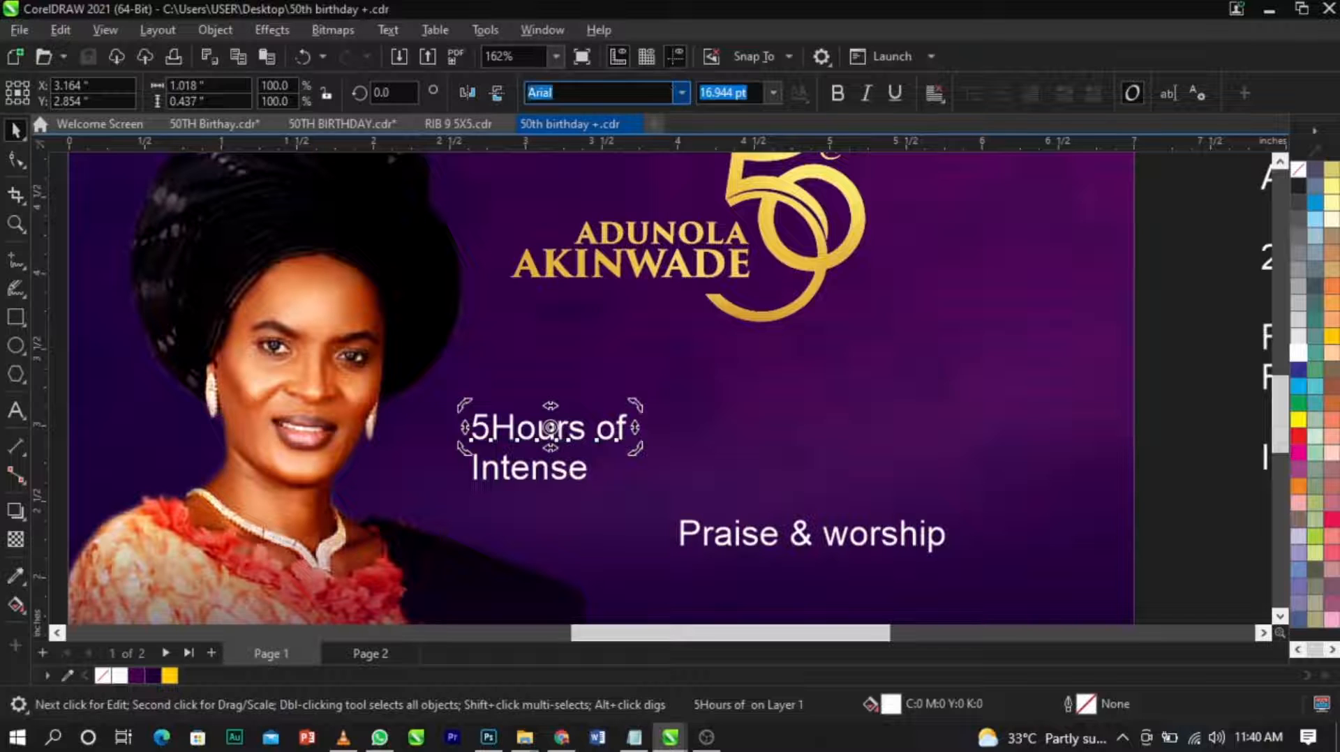
type("Sequel")
left_click(676, 93)
key("Return")
key("ctrl+z")
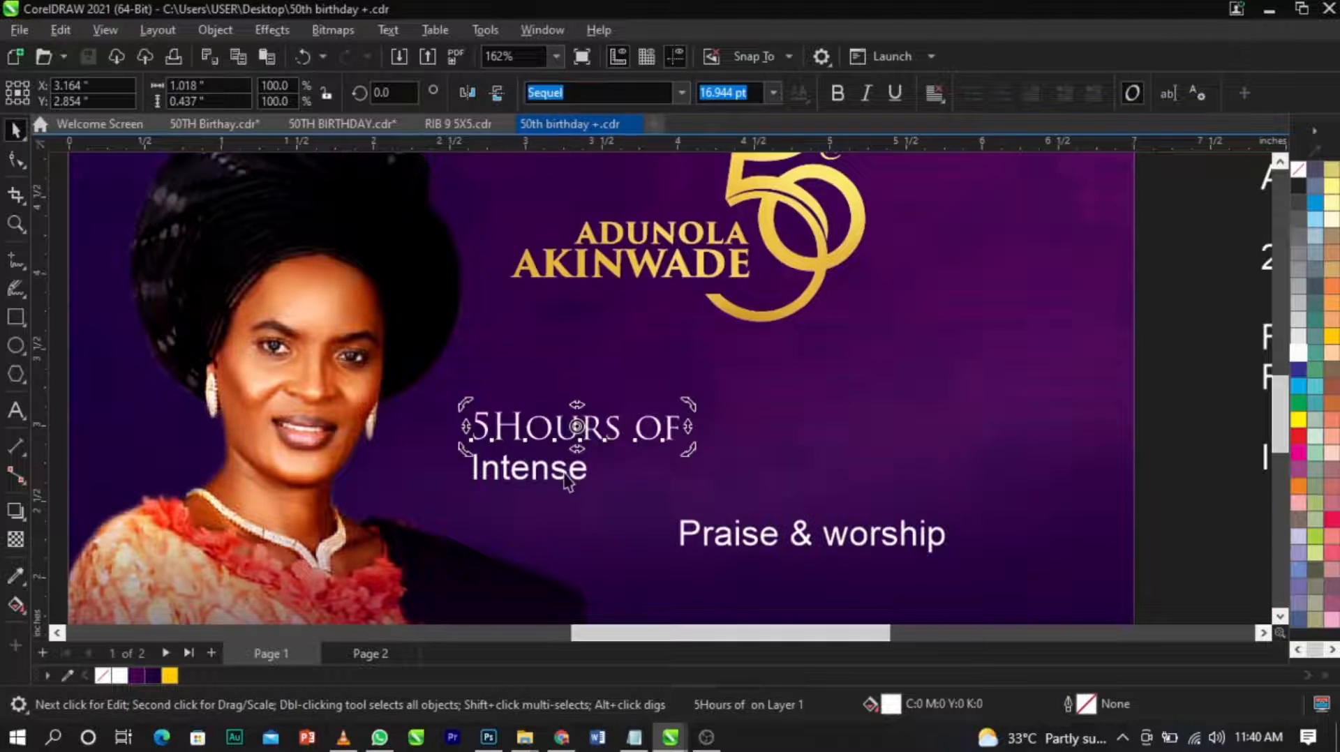
Set the font of the "5Hours of" and "Intense" lines to Sequel Sans Bold Head.
left_click(680, 93)
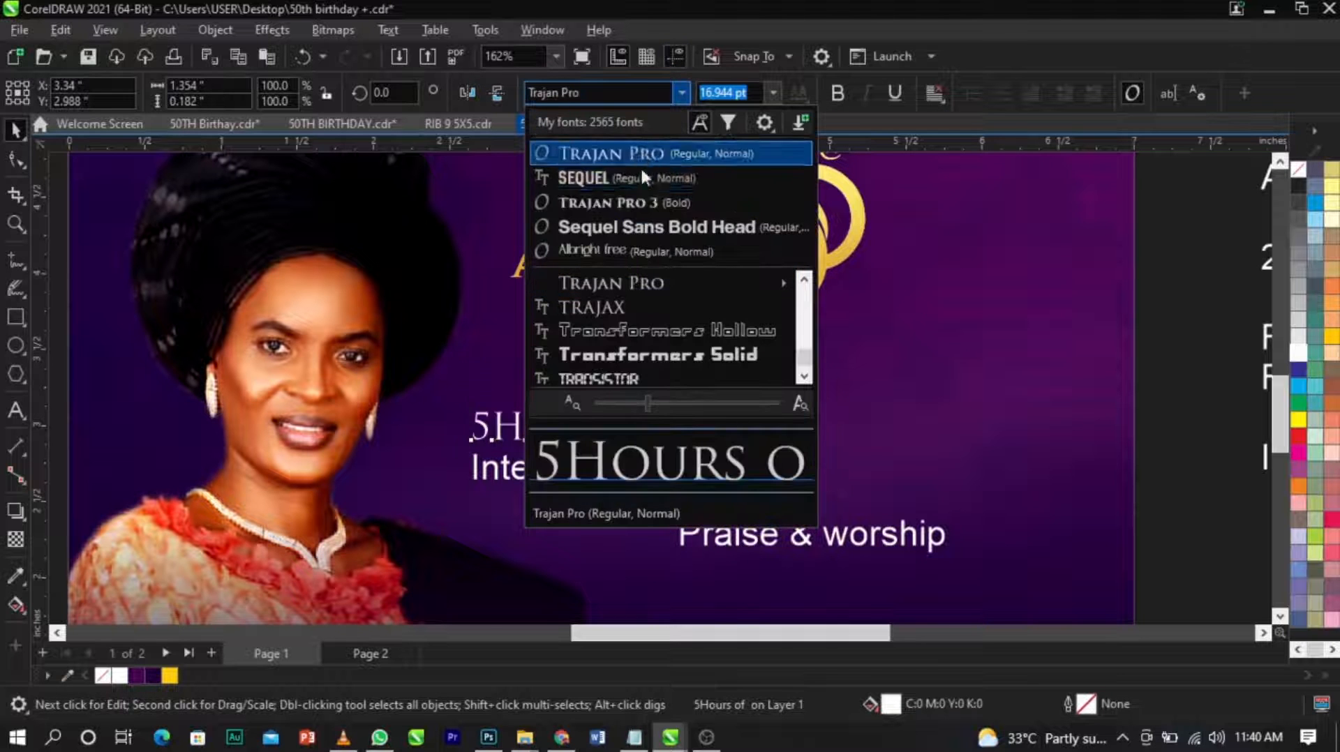
left_click(652, 227)
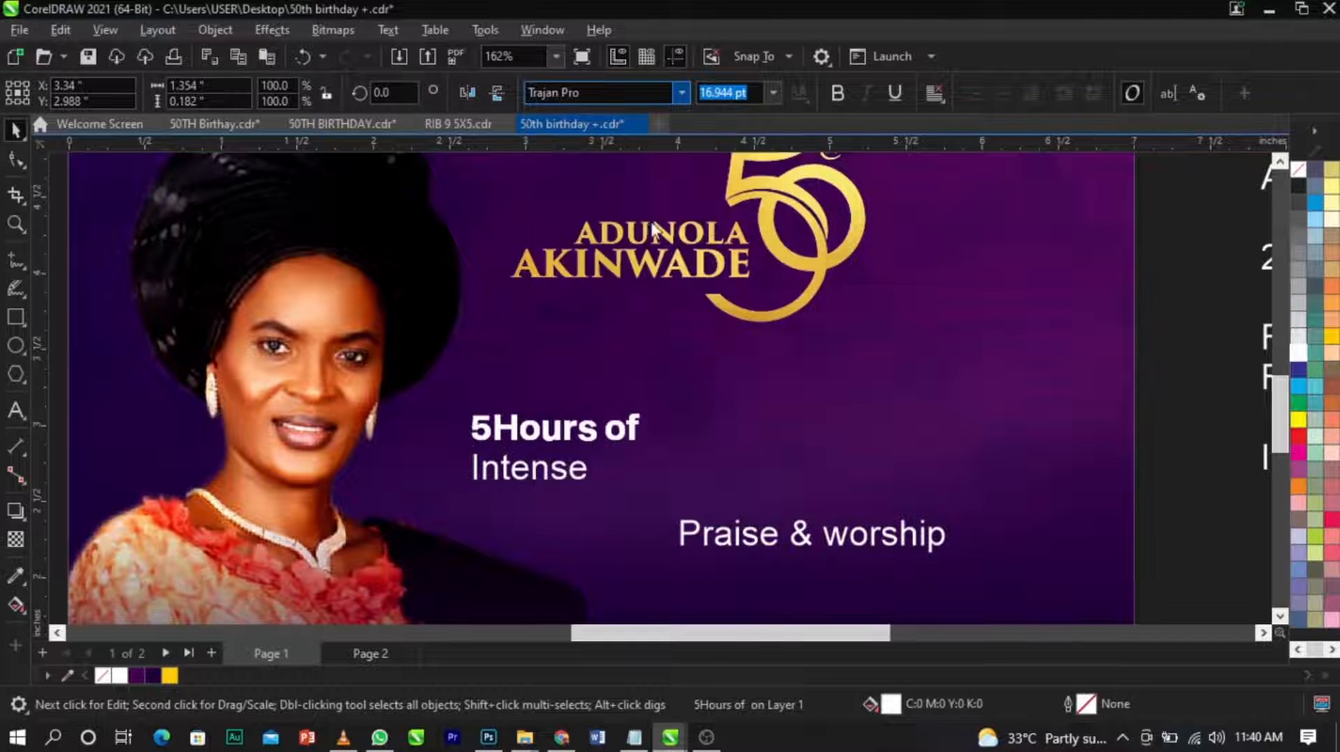
left_click(572, 436)
left_click(681, 92)
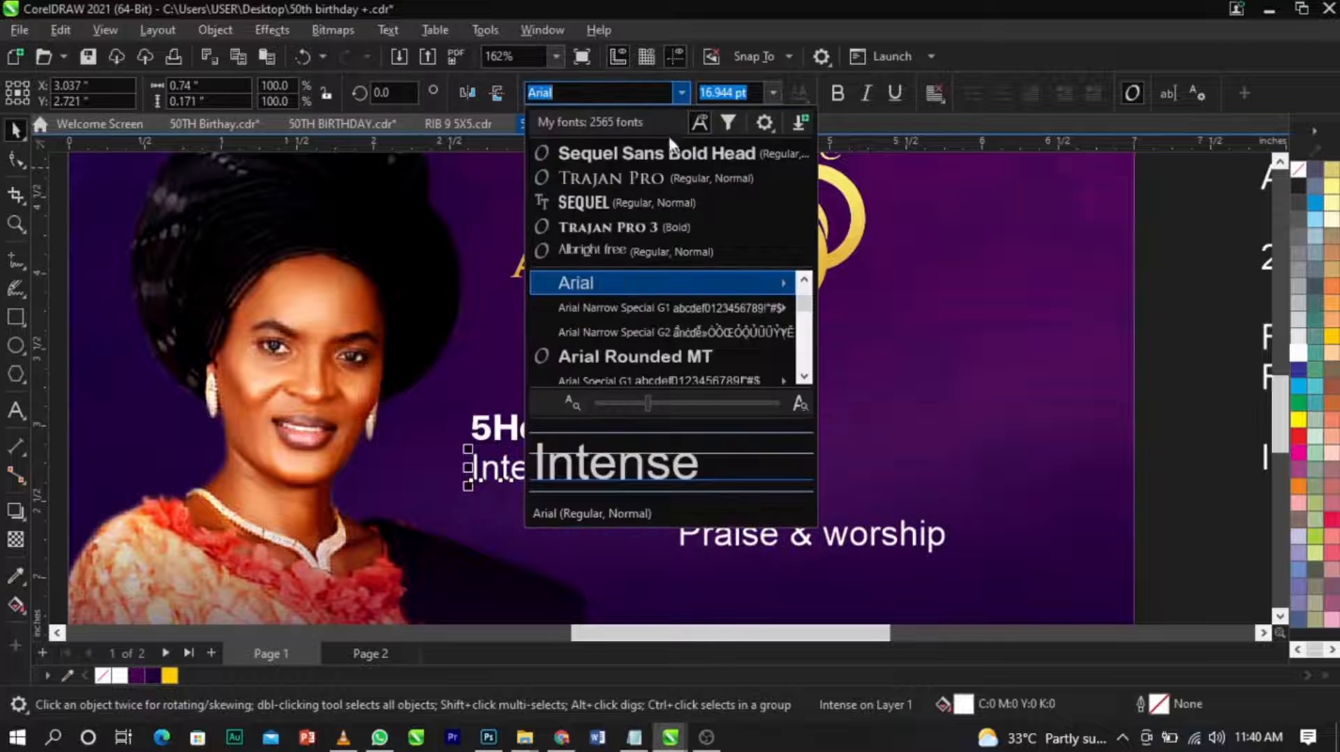
left_click(656, 150)
scroll(619, 332, "up", 1)
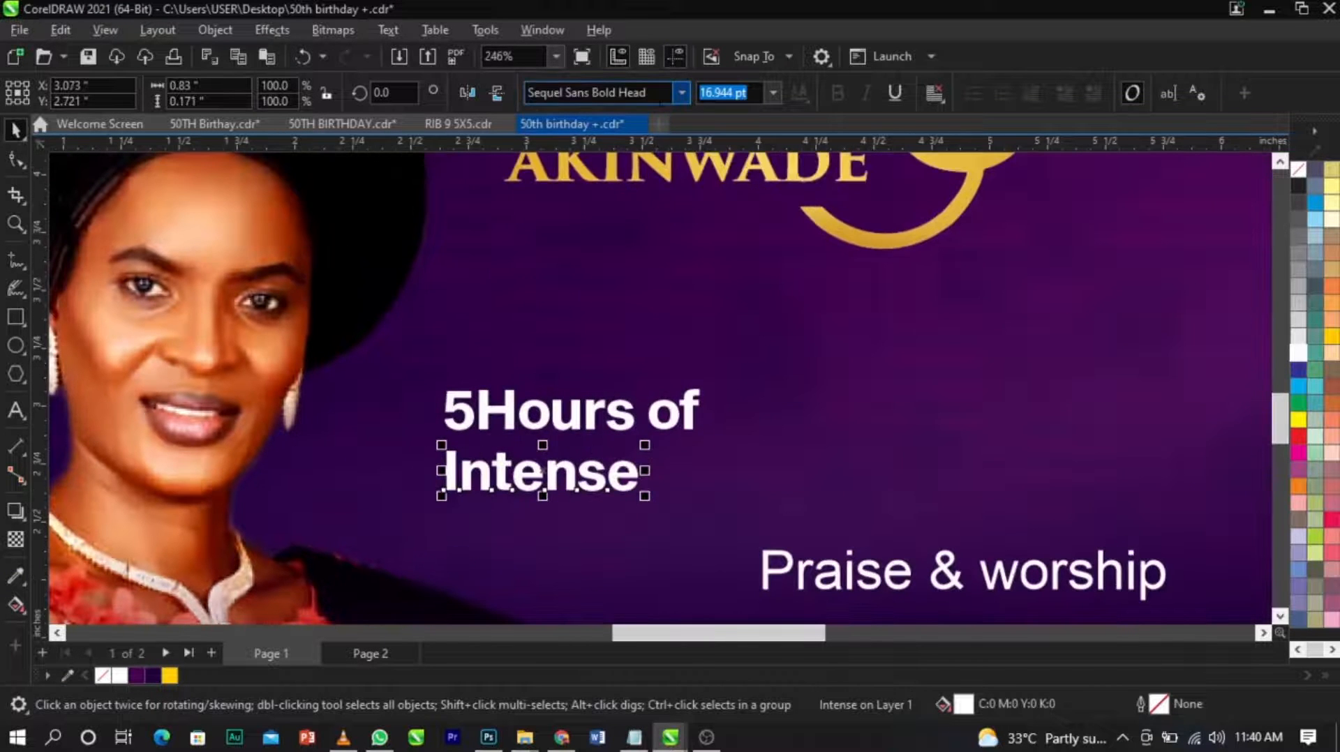
Copy the font name Sequel Sans Bold Head and paste it on a new line in the open text notes.
left_click(668, 93)
left_click(636, 738)
left_click(910, 598)
scroll(923, 633, "down", 4)
key("Return")
key("ctrl+v")
Convert the "5Hours of" line to uppercase and insert a space after the 5.
left_click(607, 489)
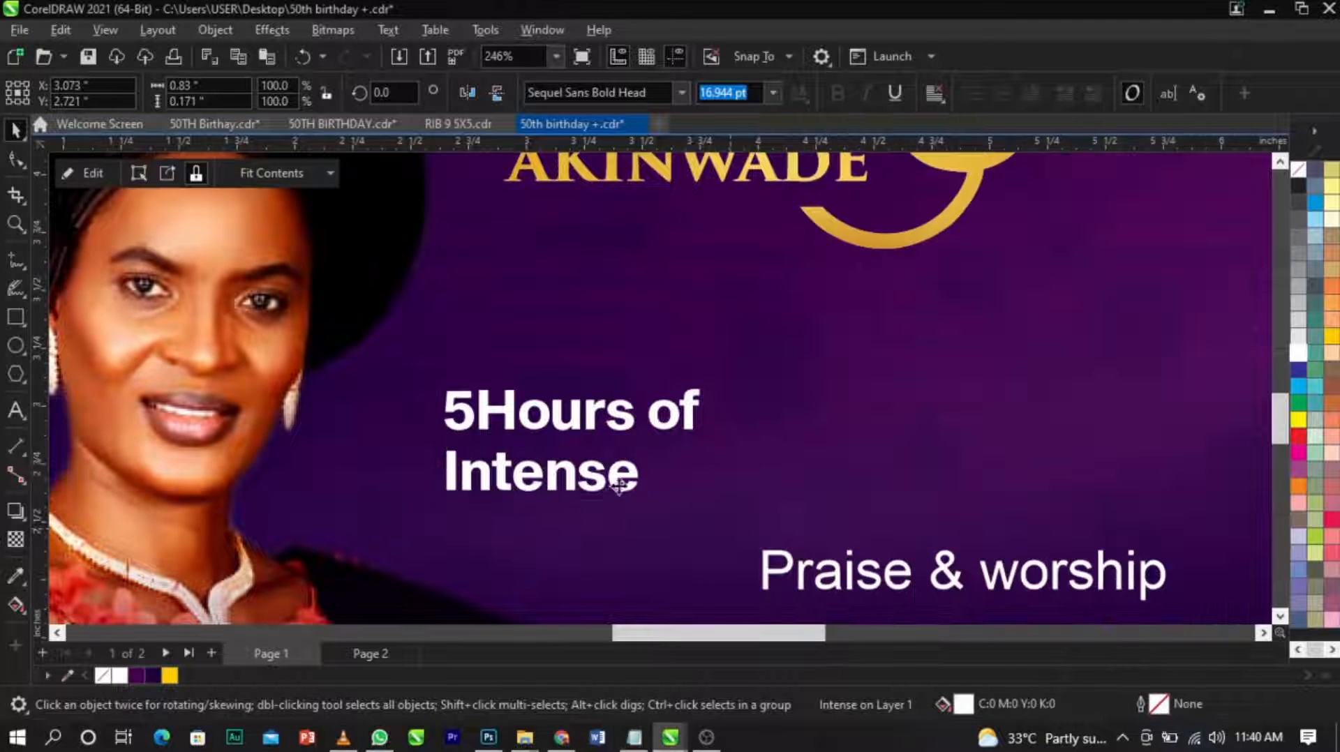
scroll(614, 436, "up", 1)
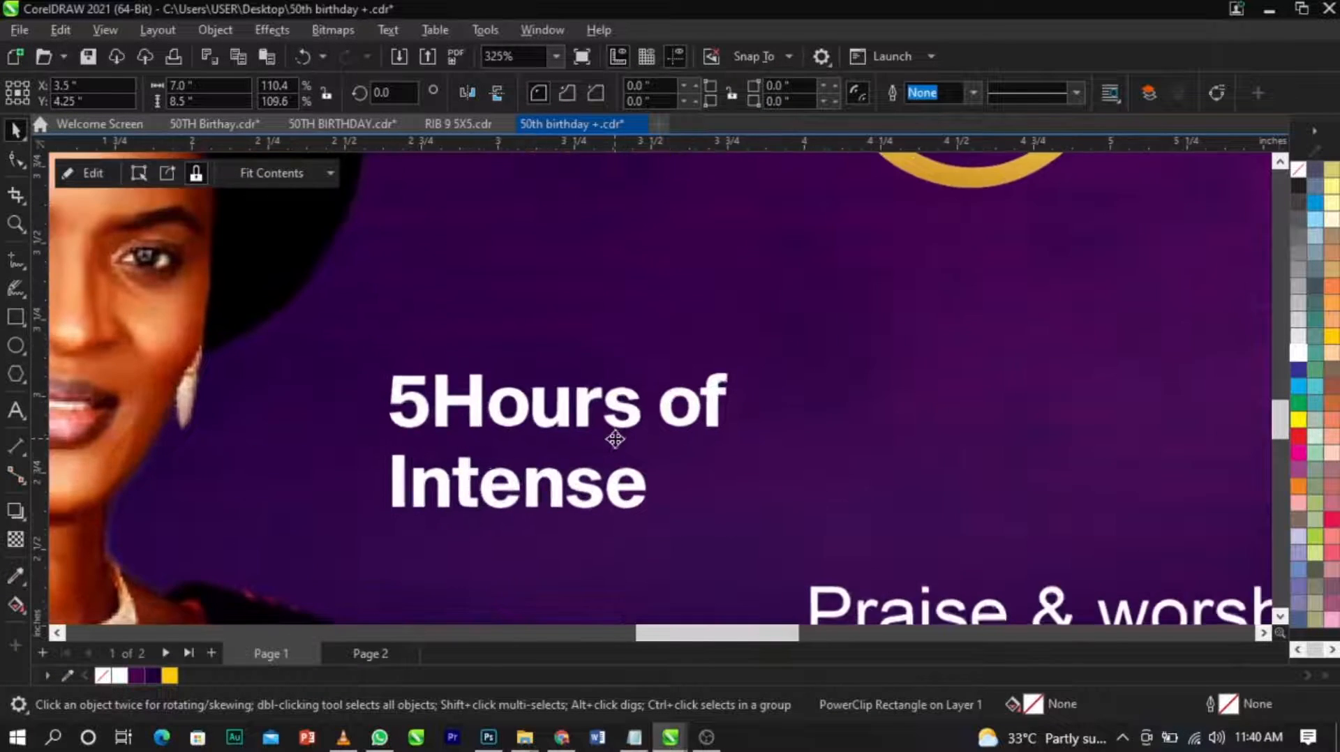
double_click(624, 415)
key("ctrl+z")
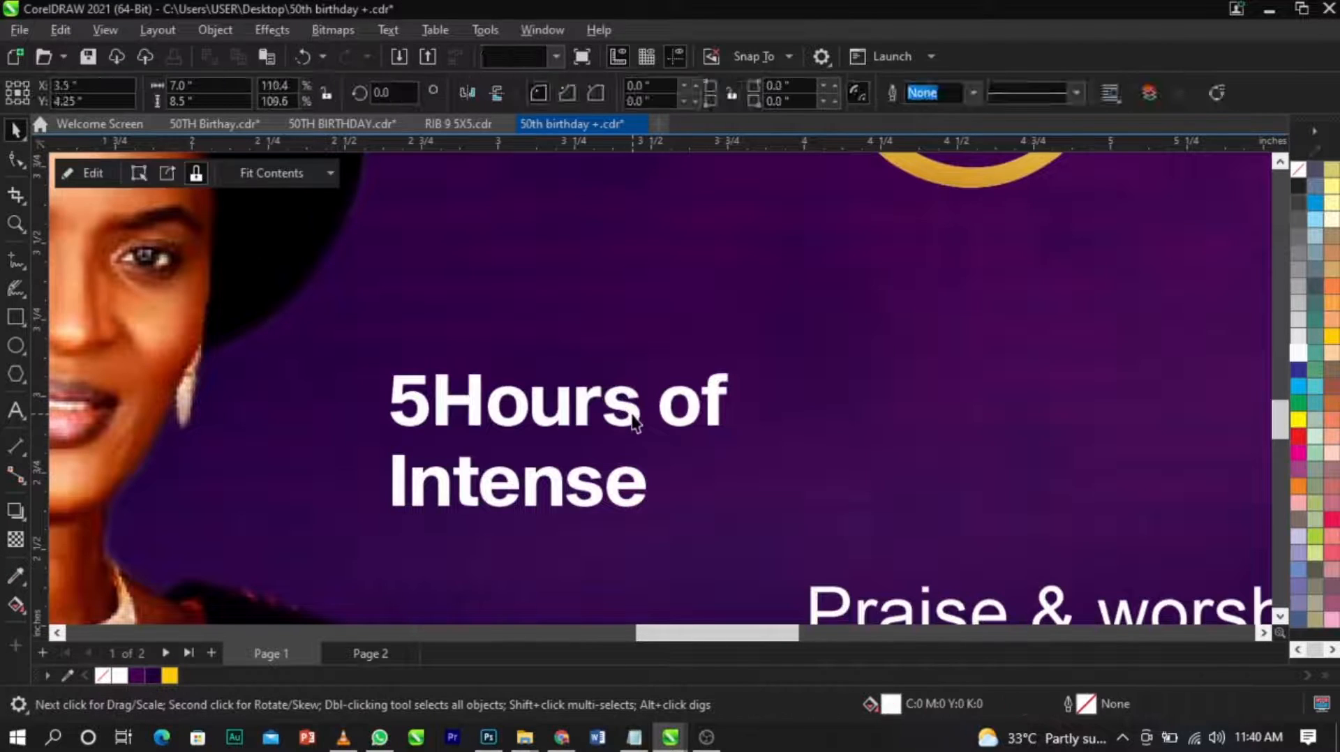
double_click(633, 417)
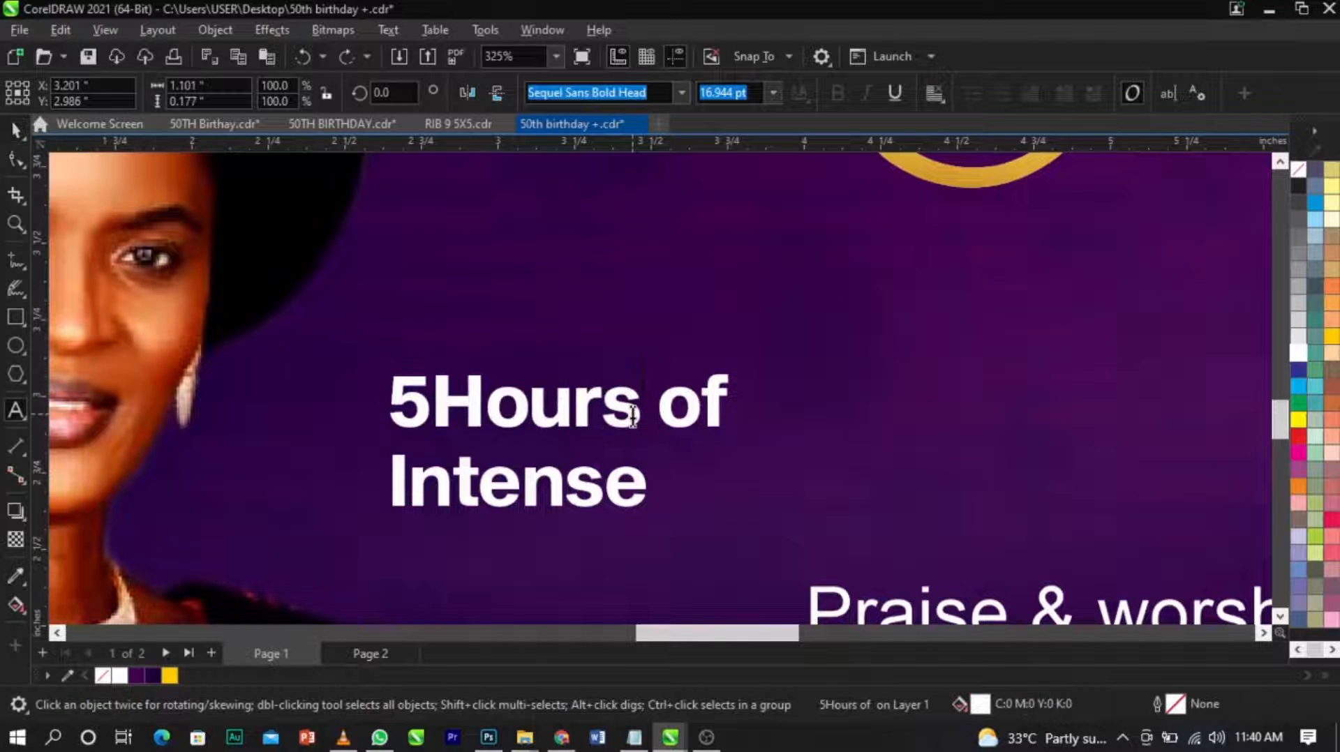
key("ctrl+a")
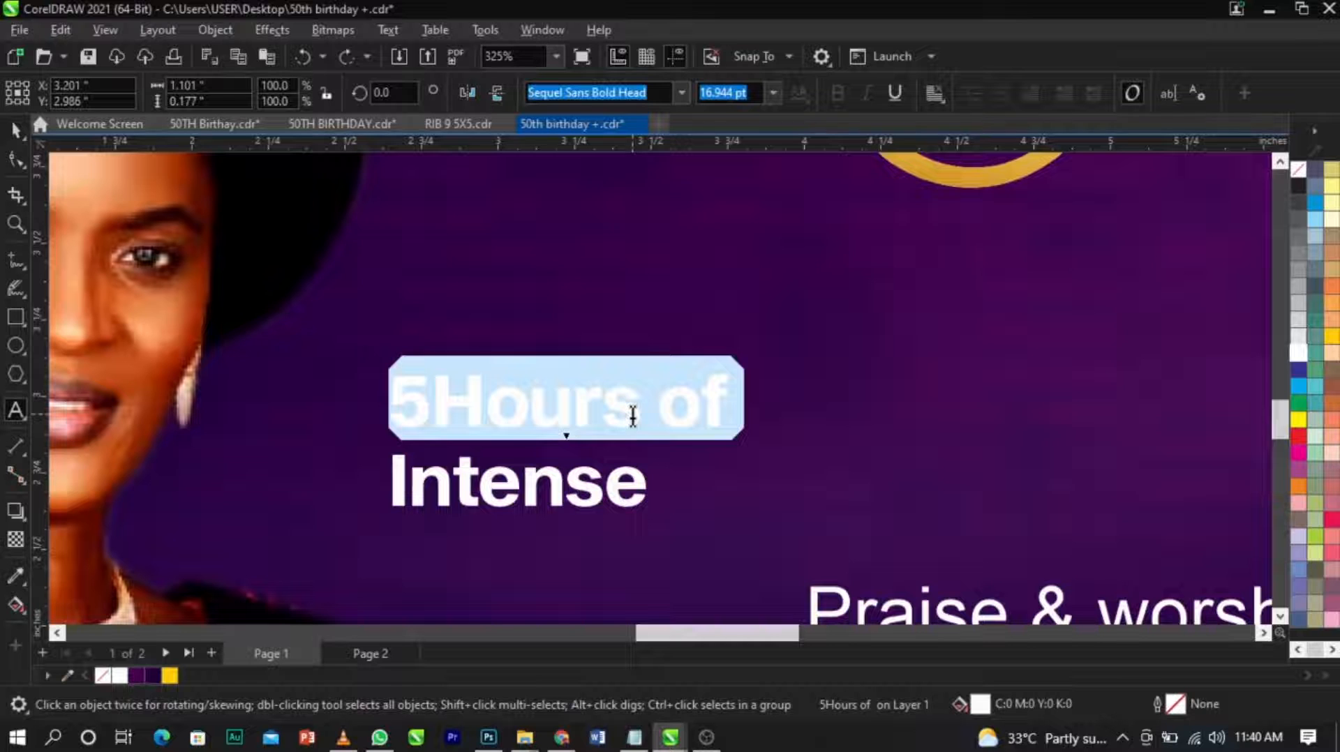
key("shift+F3")
left_click(627, 348)
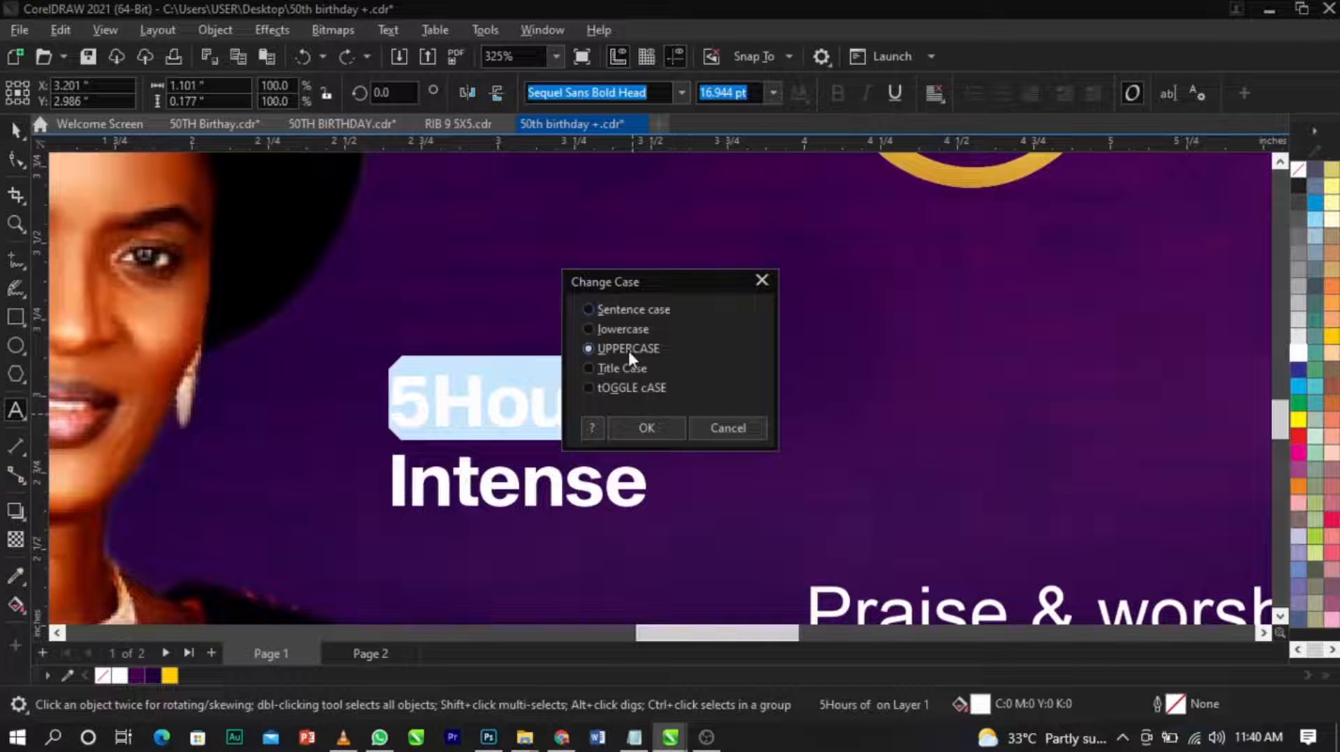
left_click(639, 428)
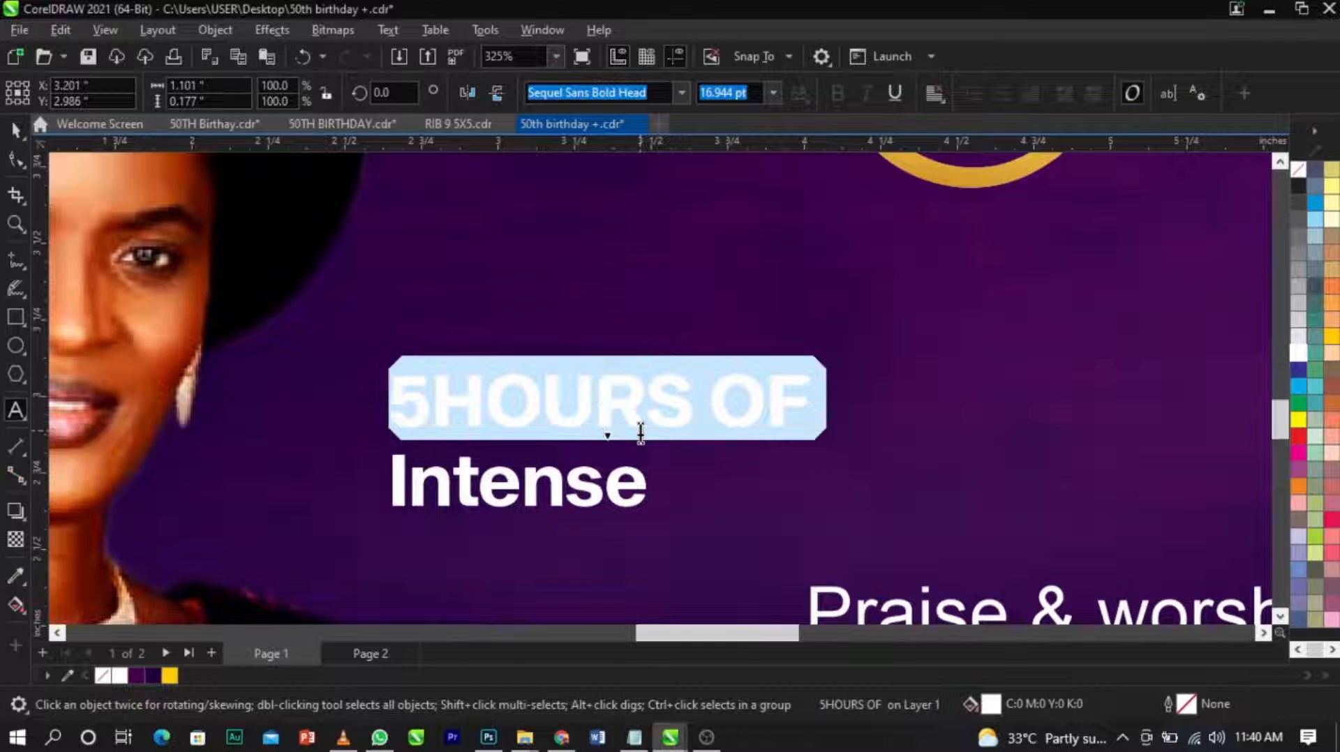
left_click(438, 403)
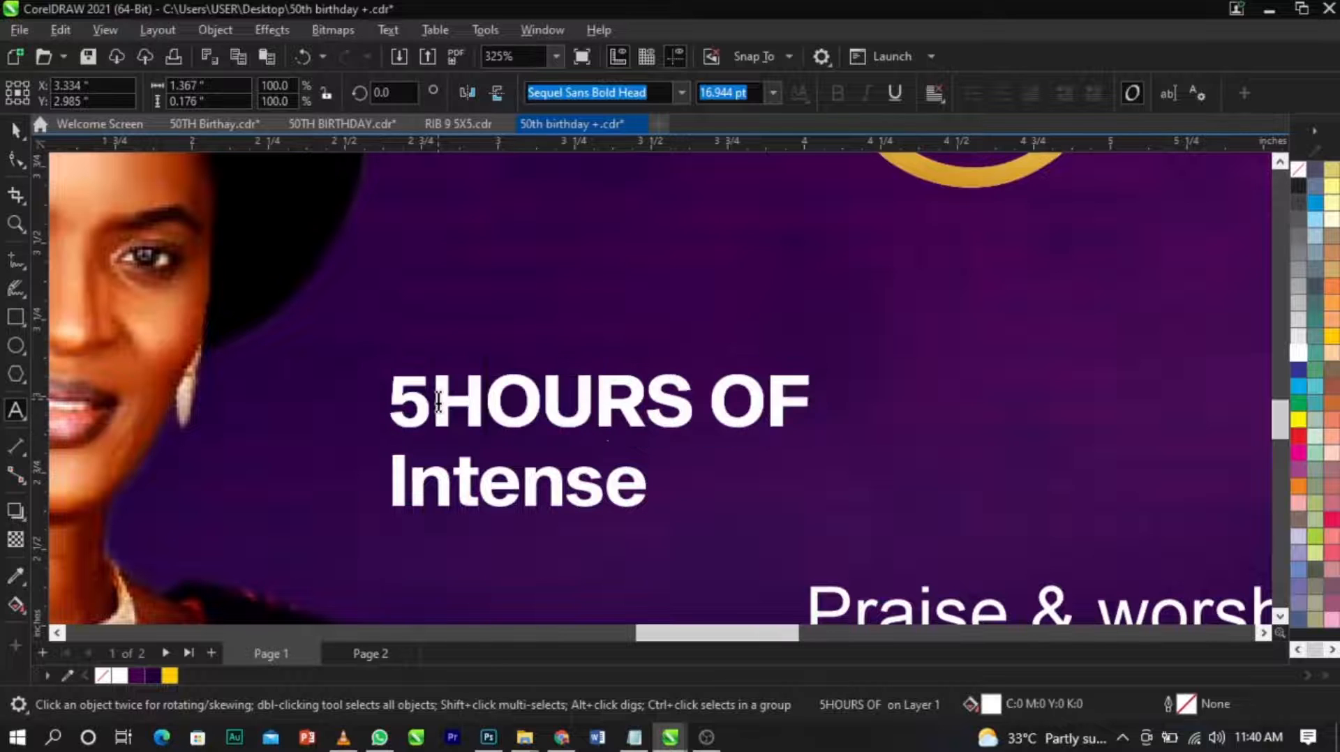
Convert the "Intense" line to uppercase.
left_click(524, 502)
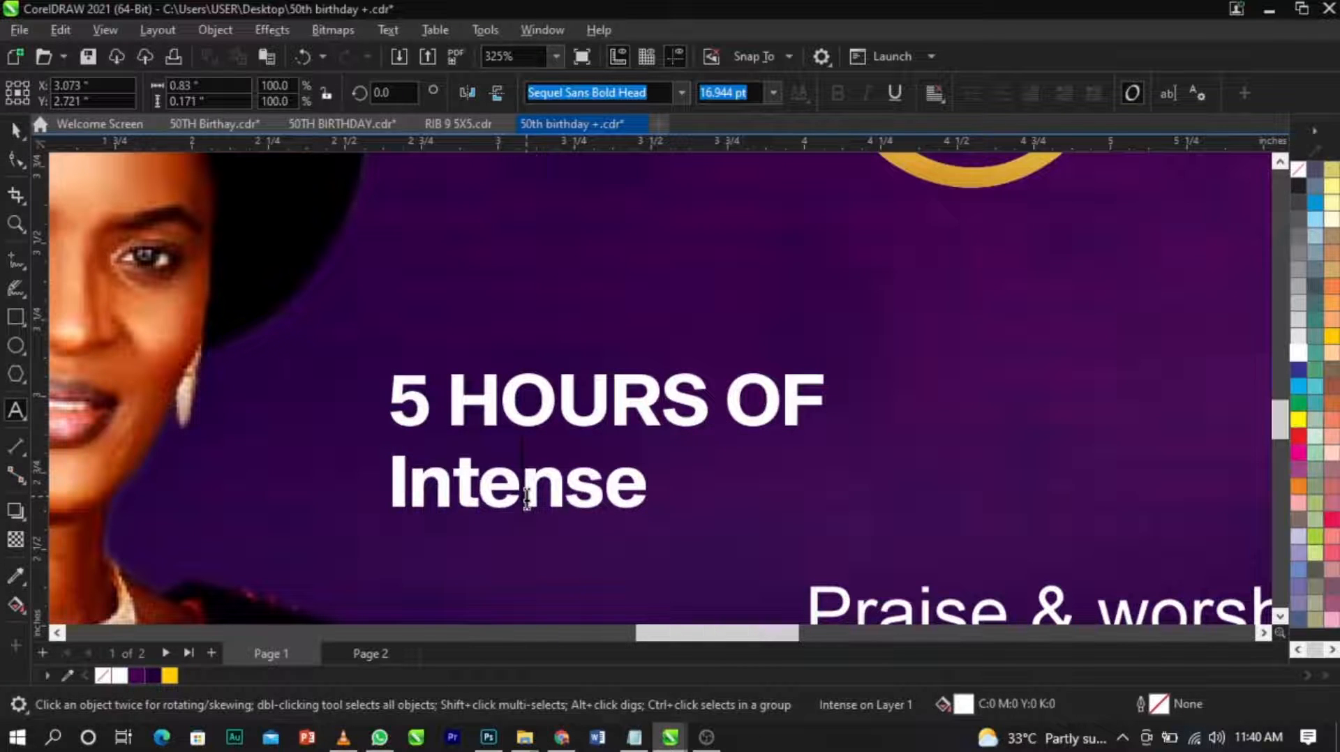
double_click(527, 497)
key("shift+F3")
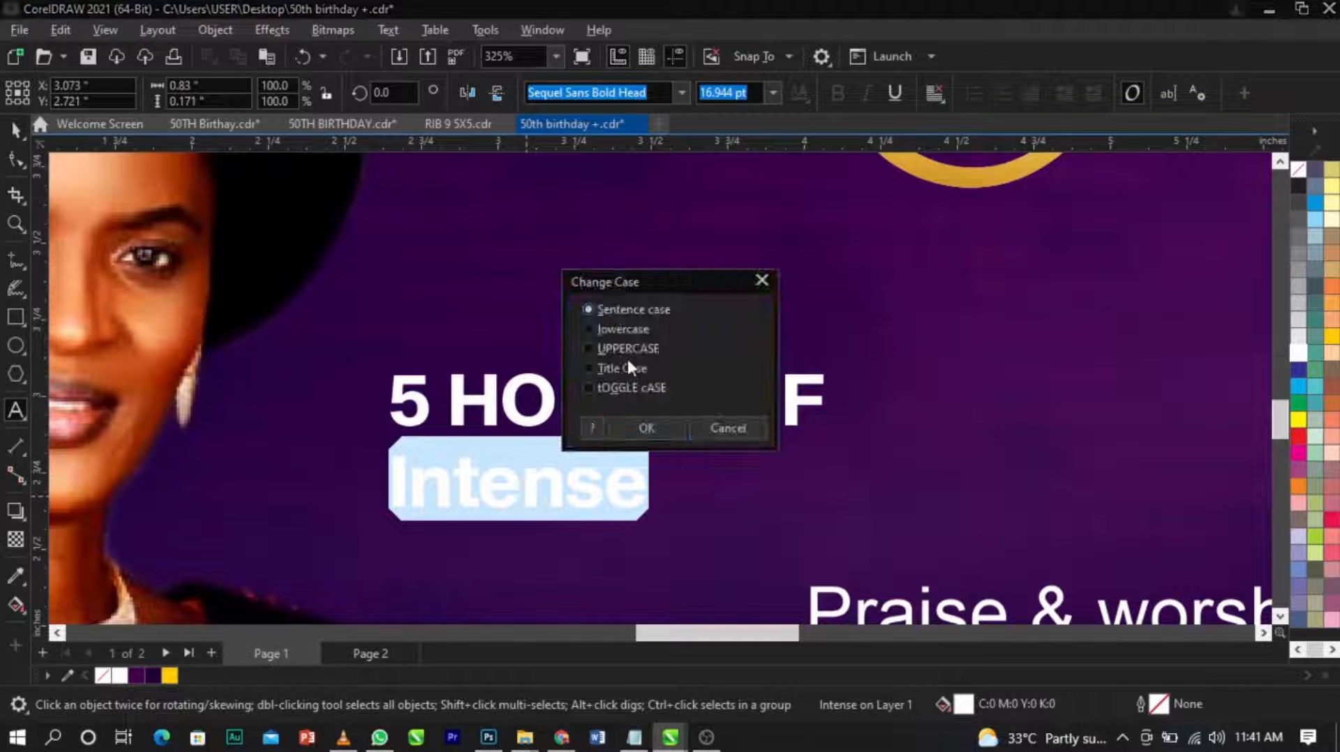
left_click(626, 346)
left_click(644, 428)
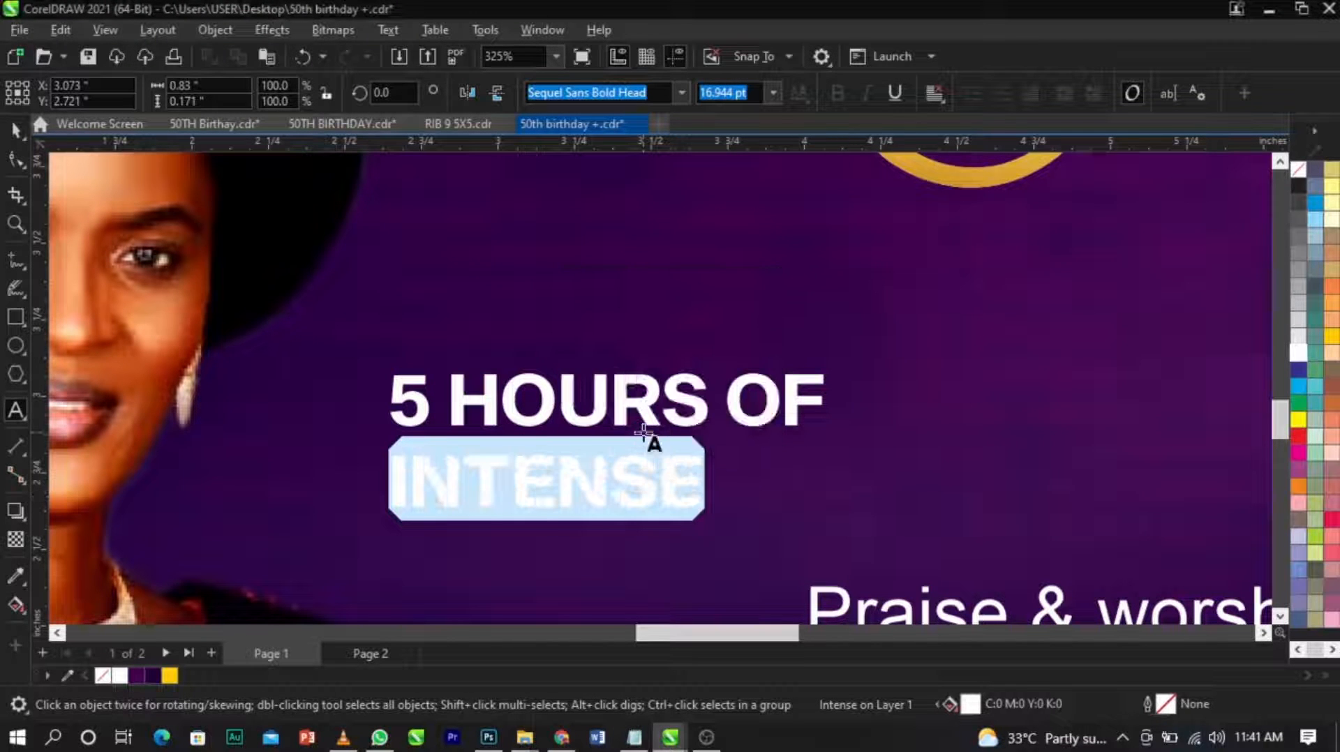
key("ctrl+space")
Scale "5 HOURS OF" down to roughly the width of "INTENSE" and move it up, leaving a gap between the lines.
scroll(642, 433, "up", 1)
left_click(836, 422)
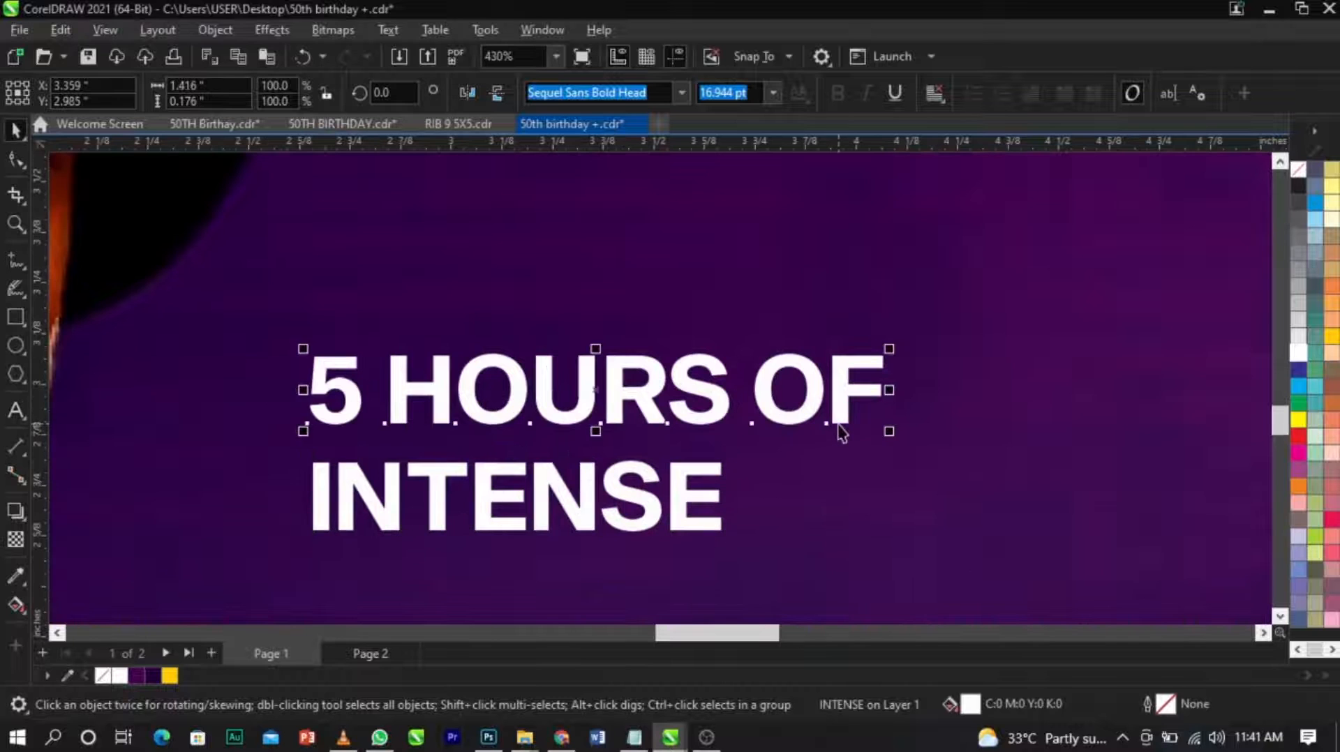
left_click_drag(890, 434, 744, 462)
scroll(729, 398, "up", 1)
left_click_drag(710, 364, 770, 259)
Draw a white rectangle about 1.006 by 0.156 inches above "INTENSE", matching the word's width.
left_click(15, 316)
left_click_drag(178, 338, 719, 459)
key("space")
left_click_drag(448, 333, 450, 370)
left_click(571, 518, "shift")
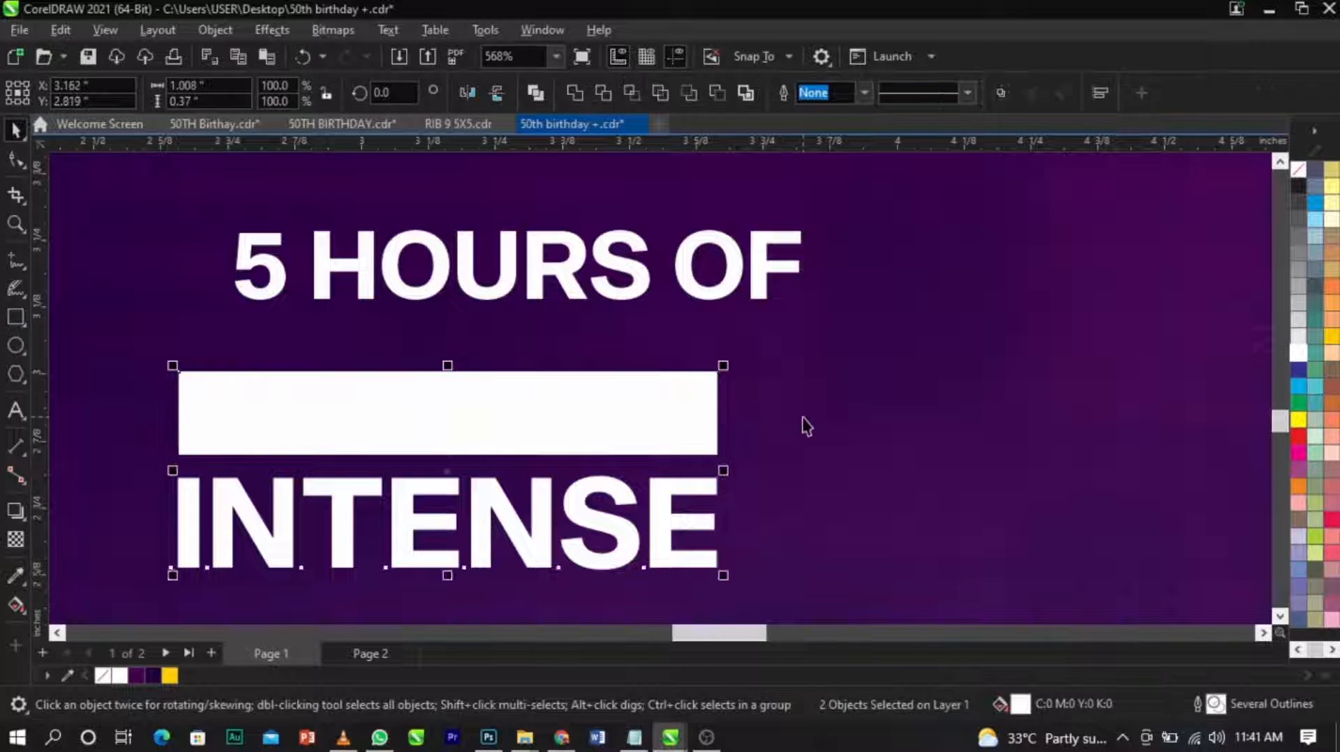
left_click(804, 417)
scroll(803, 417, "down", 2)
scroll(464, 399, "up", 3)
Stretch the white rectangle upward to a height of about 0.181 inches.
left_click(466, 401)
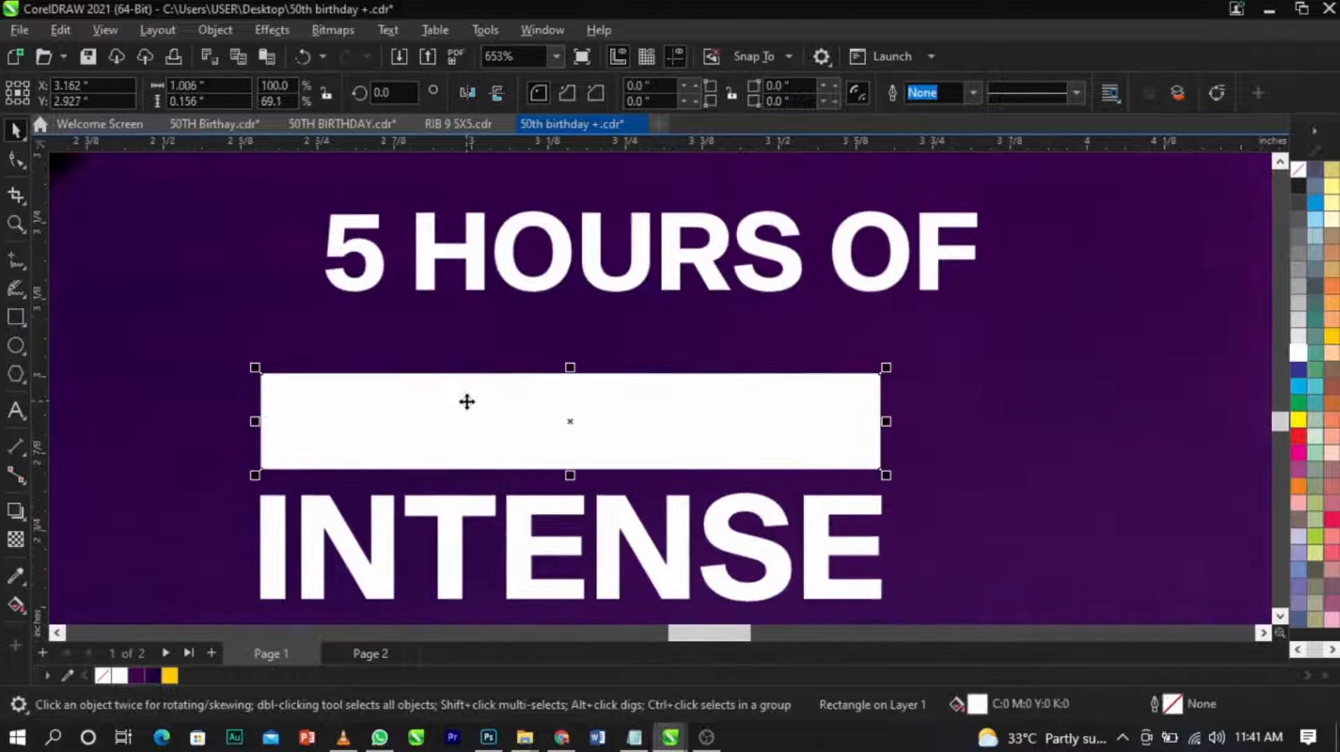
scroll(466, 401, "down", 4)
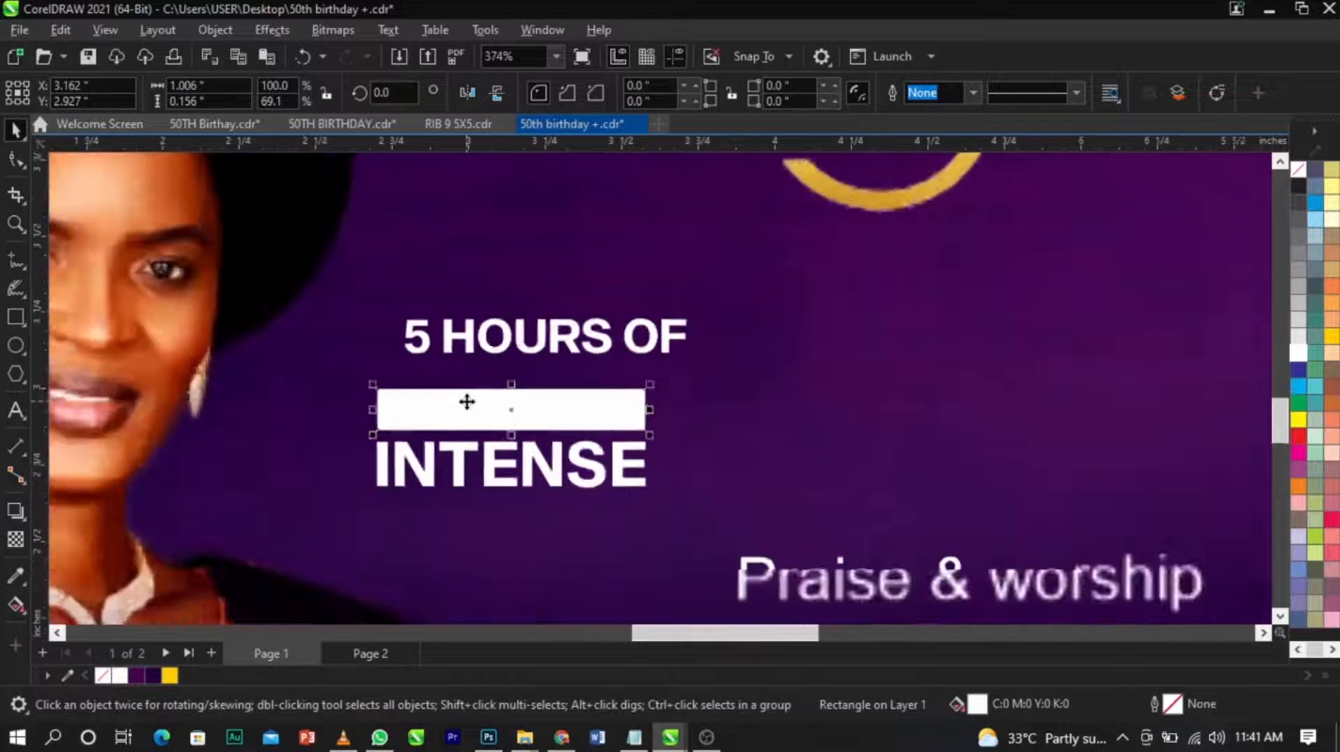
scroll(466, 401, "up", 2)
scroll(466, 401, "up", 2)
left_click_drag(565, 374, 565, 358)
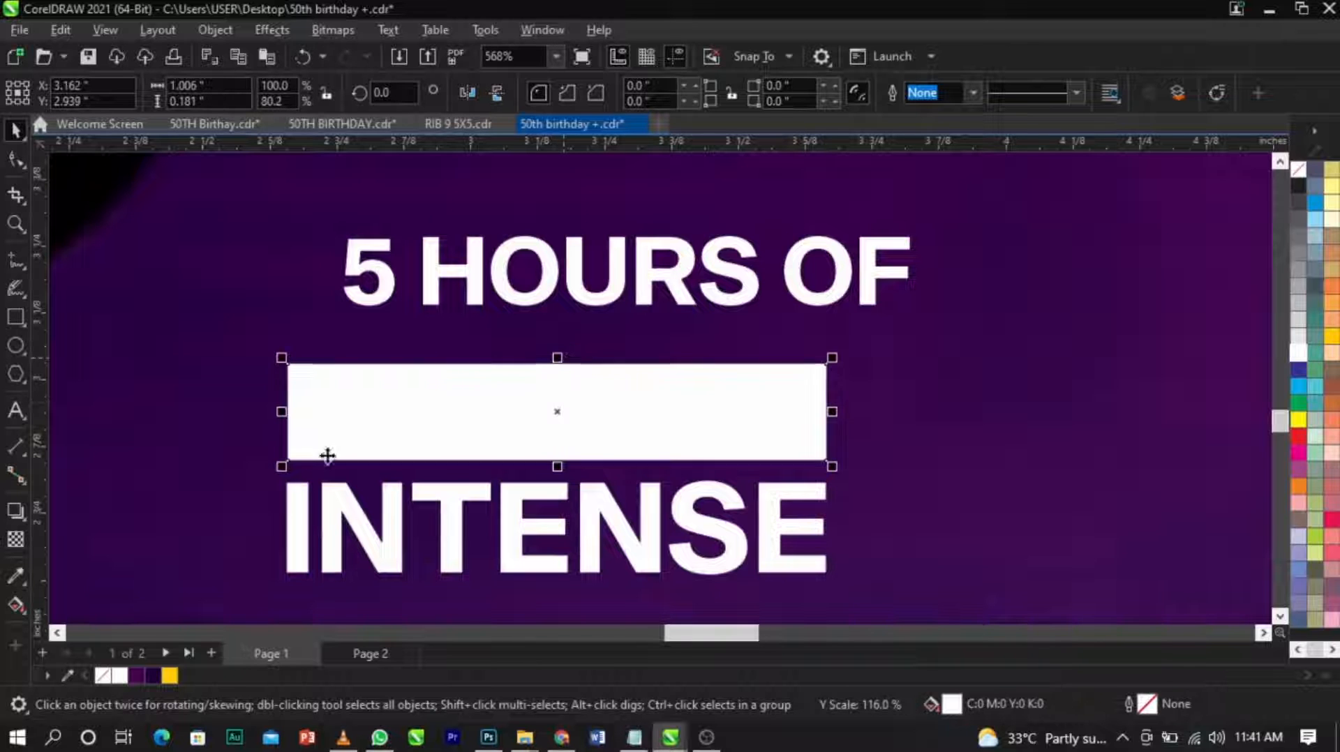
Apply a vertical linear fountain fill to the white rectangle, with the lower end in gold sampled from the 50 emblem.
left_click(26, 606)
left_click_drag(544, 365, 545, 456)
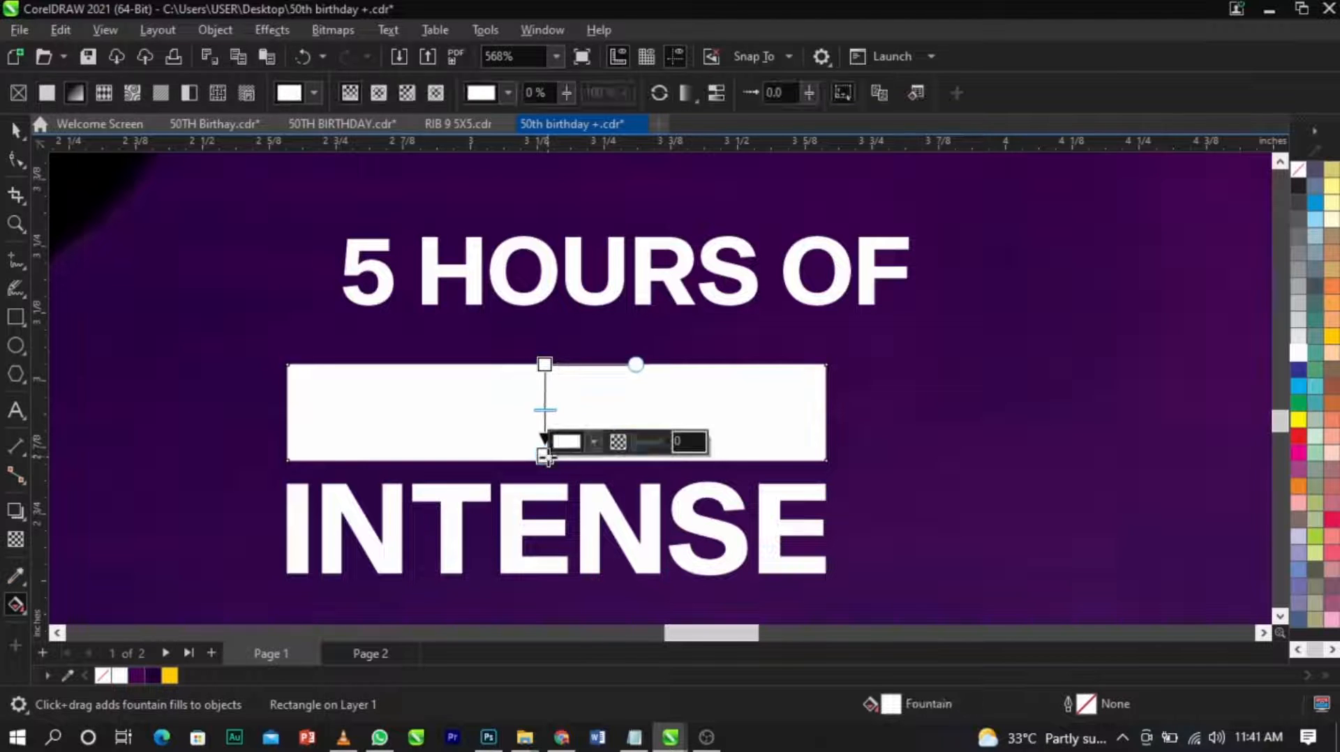
scroll(546, 457, "down", 3)
scroll(547, 457, "up", 1)
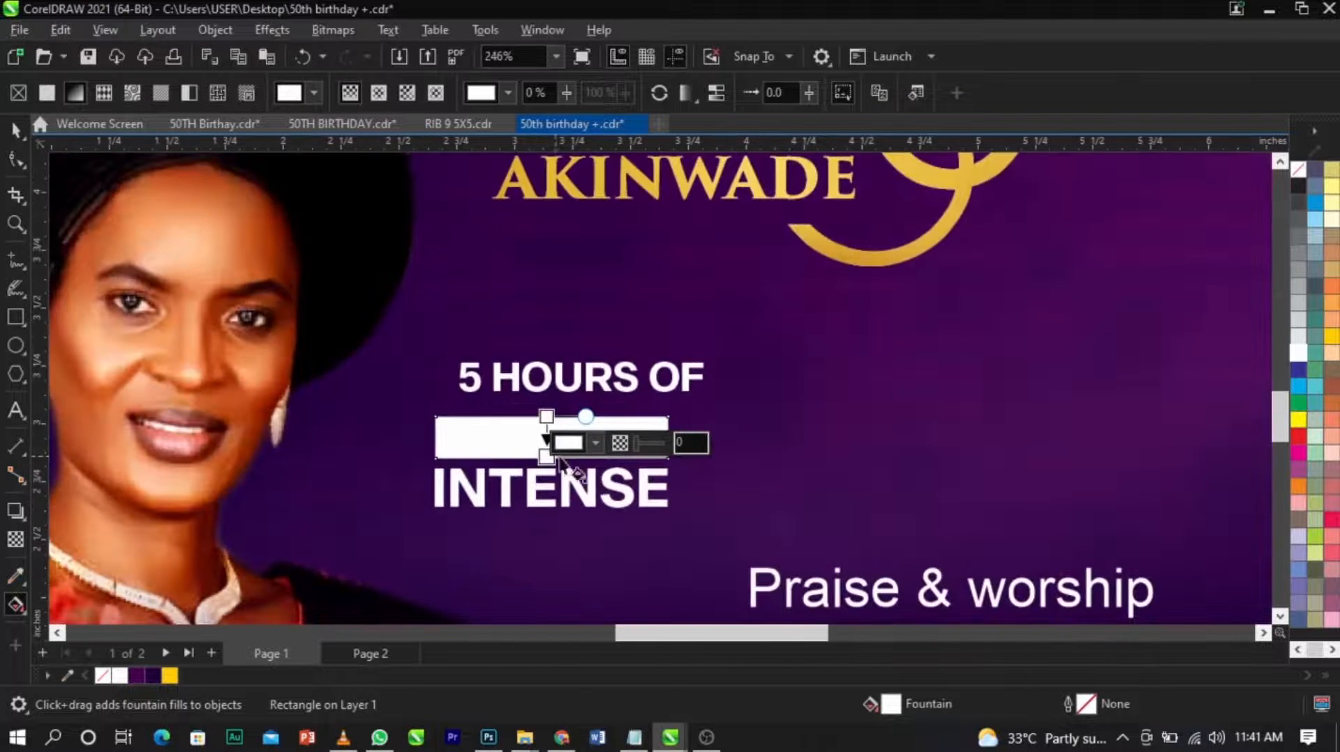
left_click(595, 444)
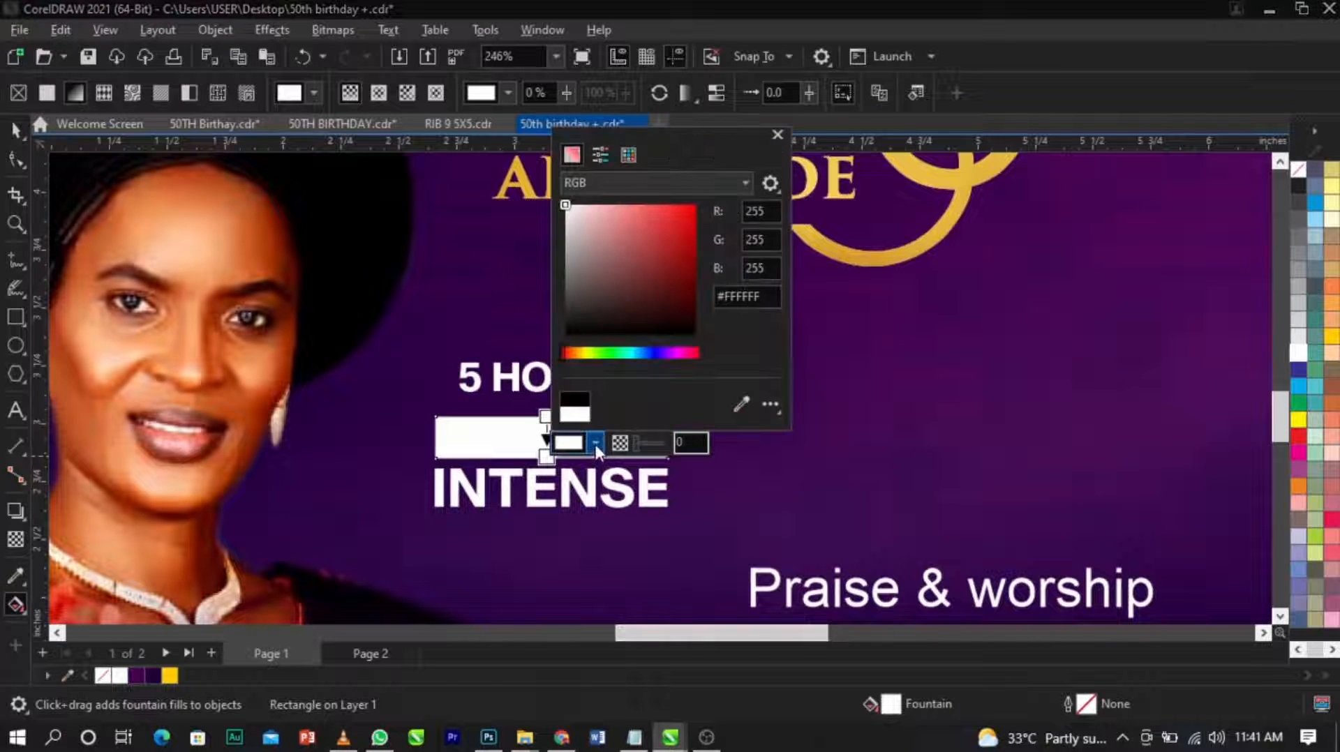
left_click(743, 404)
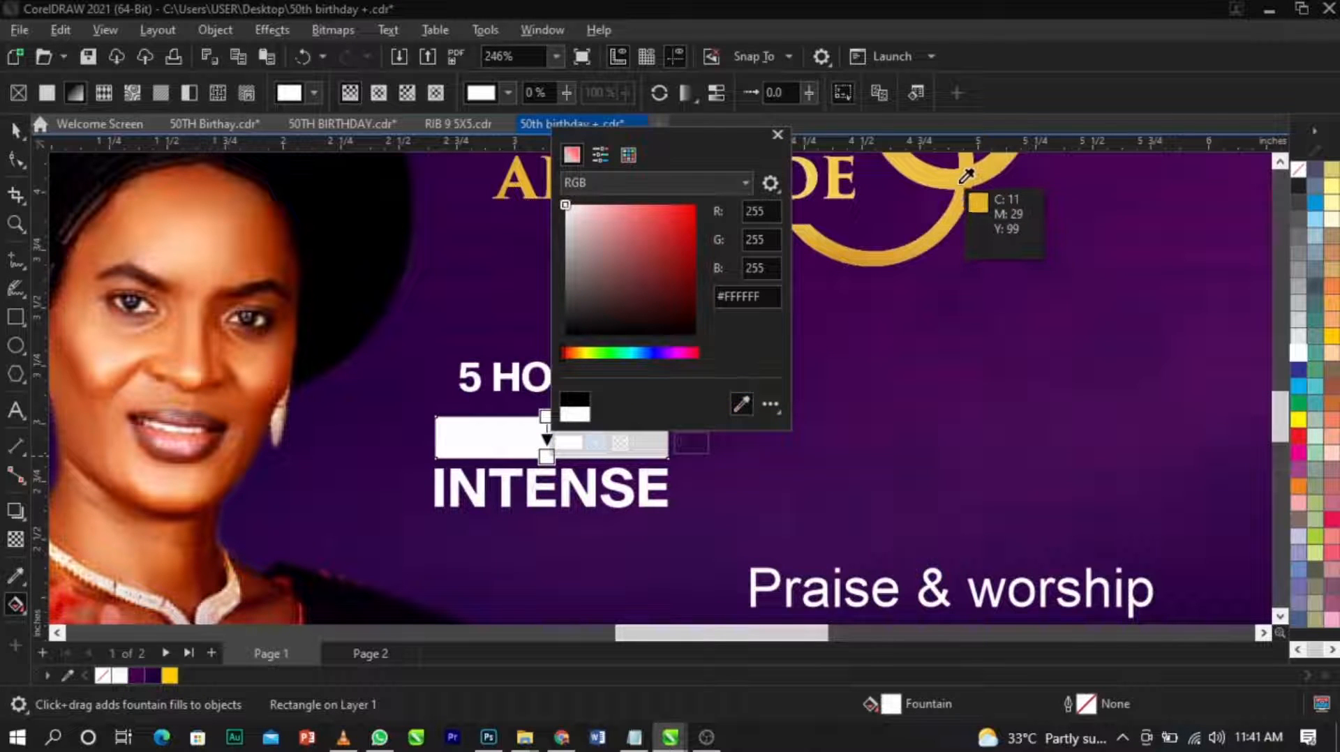
left_click(963, 179)
Set the upper end of the rectangle's gradient to gold sampled from the 50 emblem and lighten it.
left_click(545, 417)
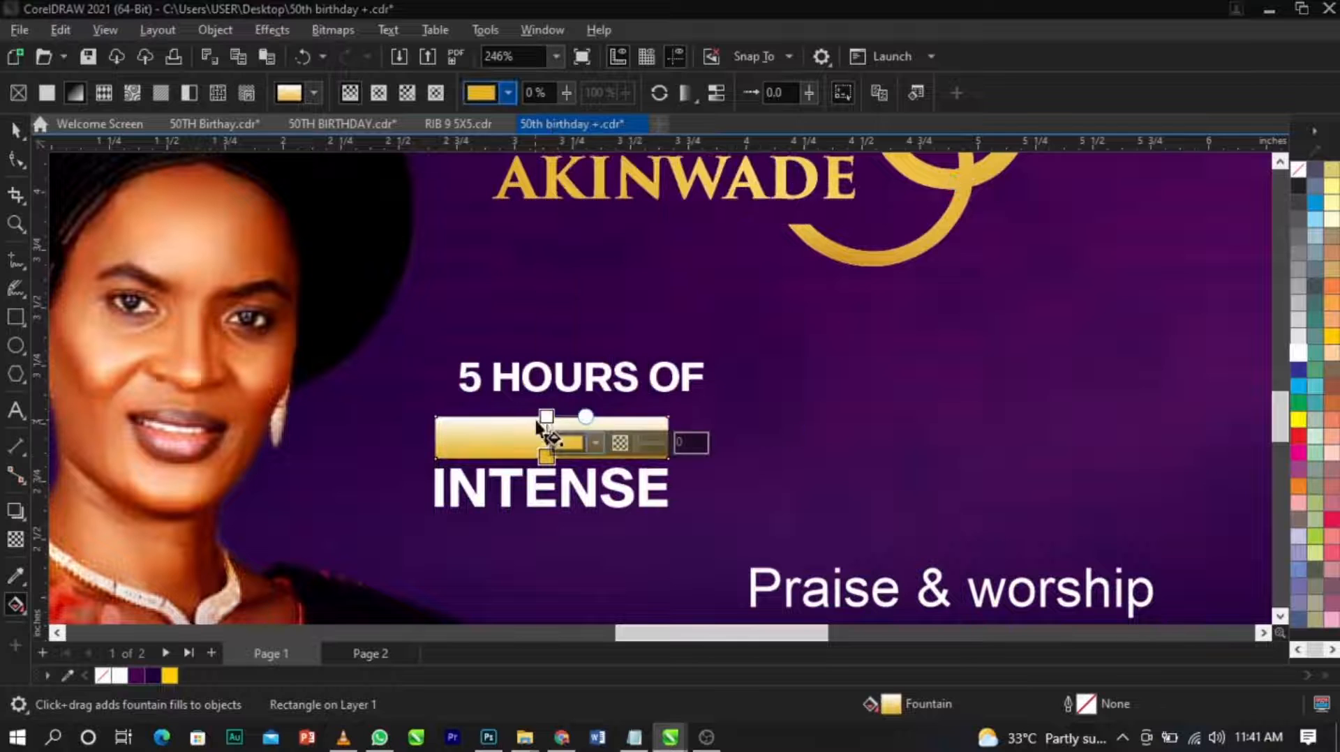
left_click(594, 403)
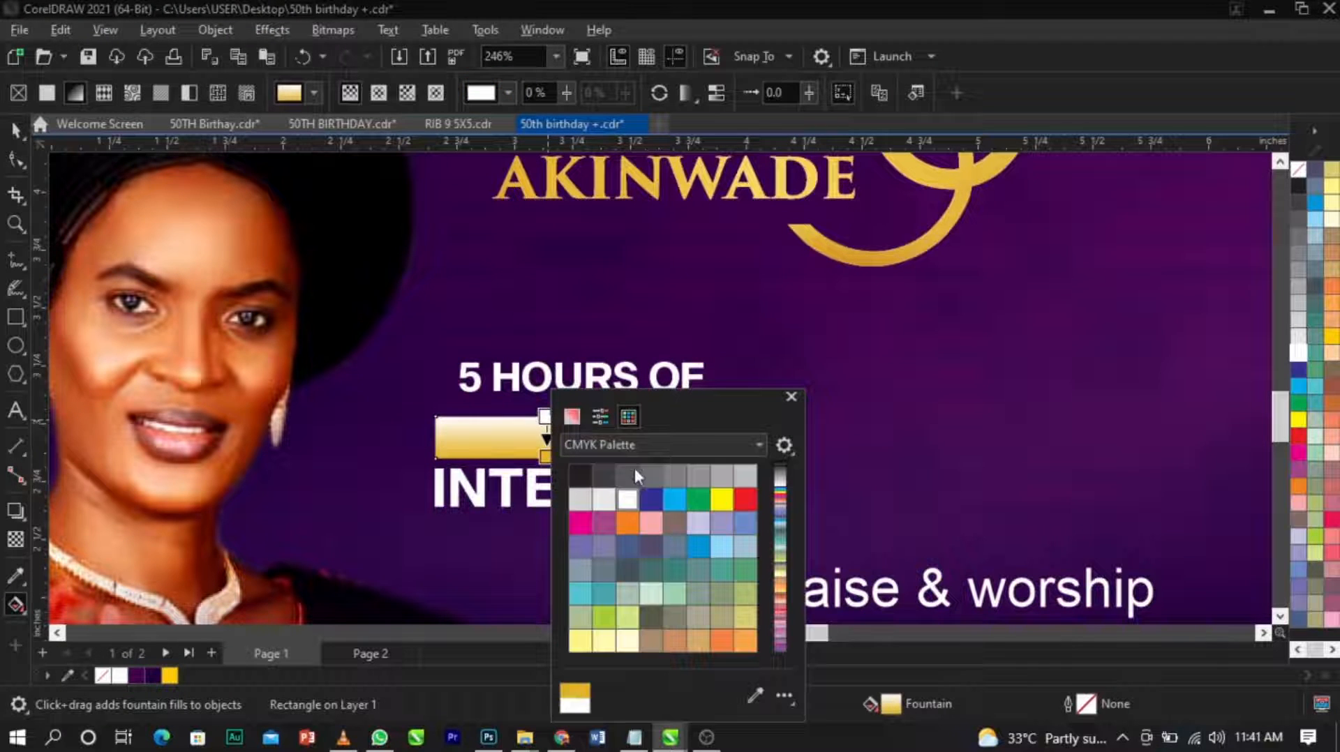
left_click(758, 695)
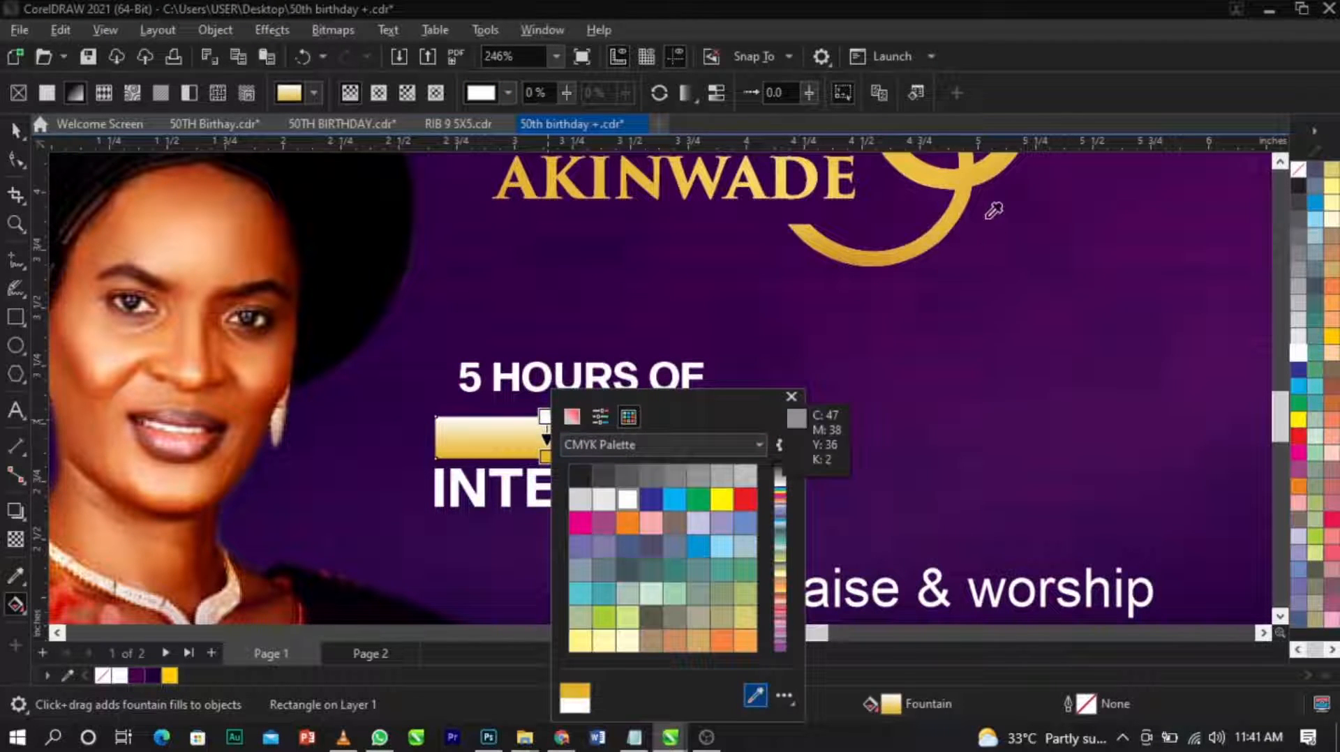
left_click(966, 183)
left_click(663, 444)
left_click(649, 486)
mouse_move(663, 485)
left_mouse_down()
mouse_move(688, 502)
mouse_move(641, 469)
left_mouse_up()
left_click(547, 455)
scroll(546, 455, "up", 2)
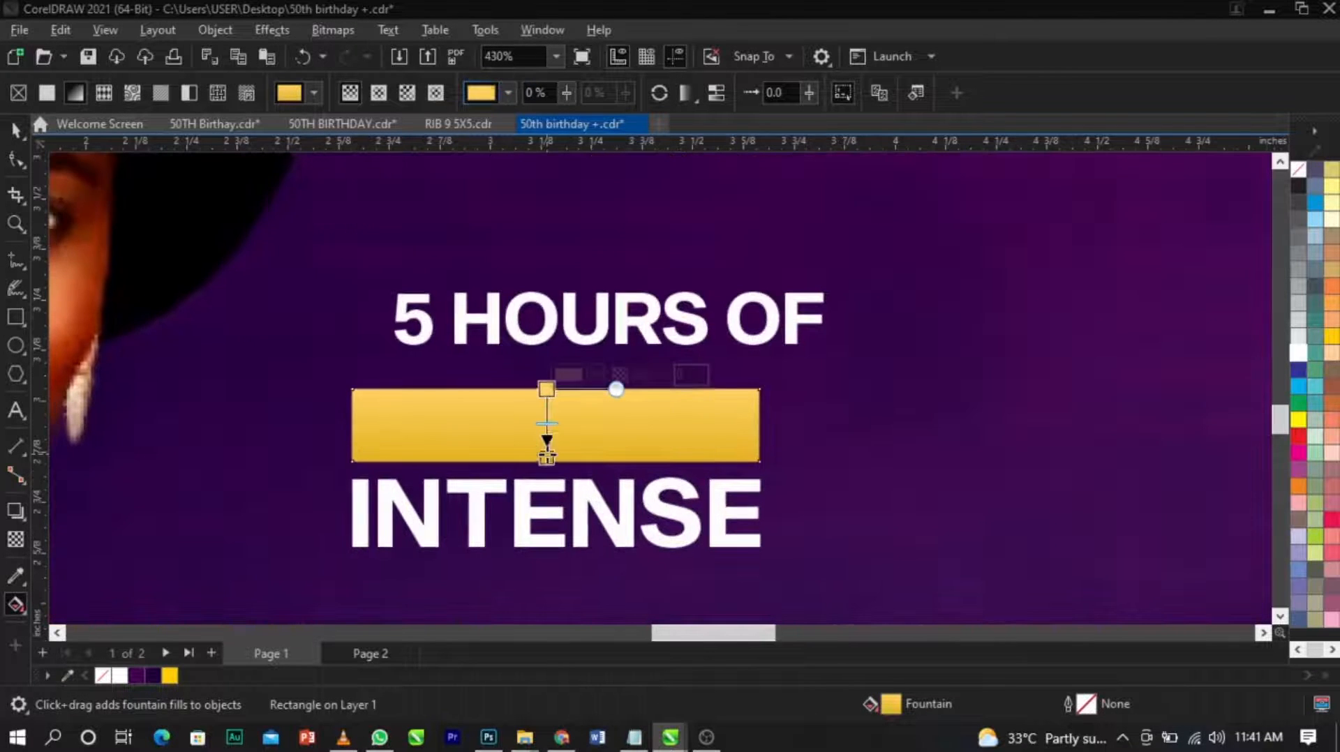
Darken the lower end of the rectangle's gradient to brown #855109.
left_click(547, 455)
left_click(596, 446)
left_click_drag(674, 265, 698, 252)
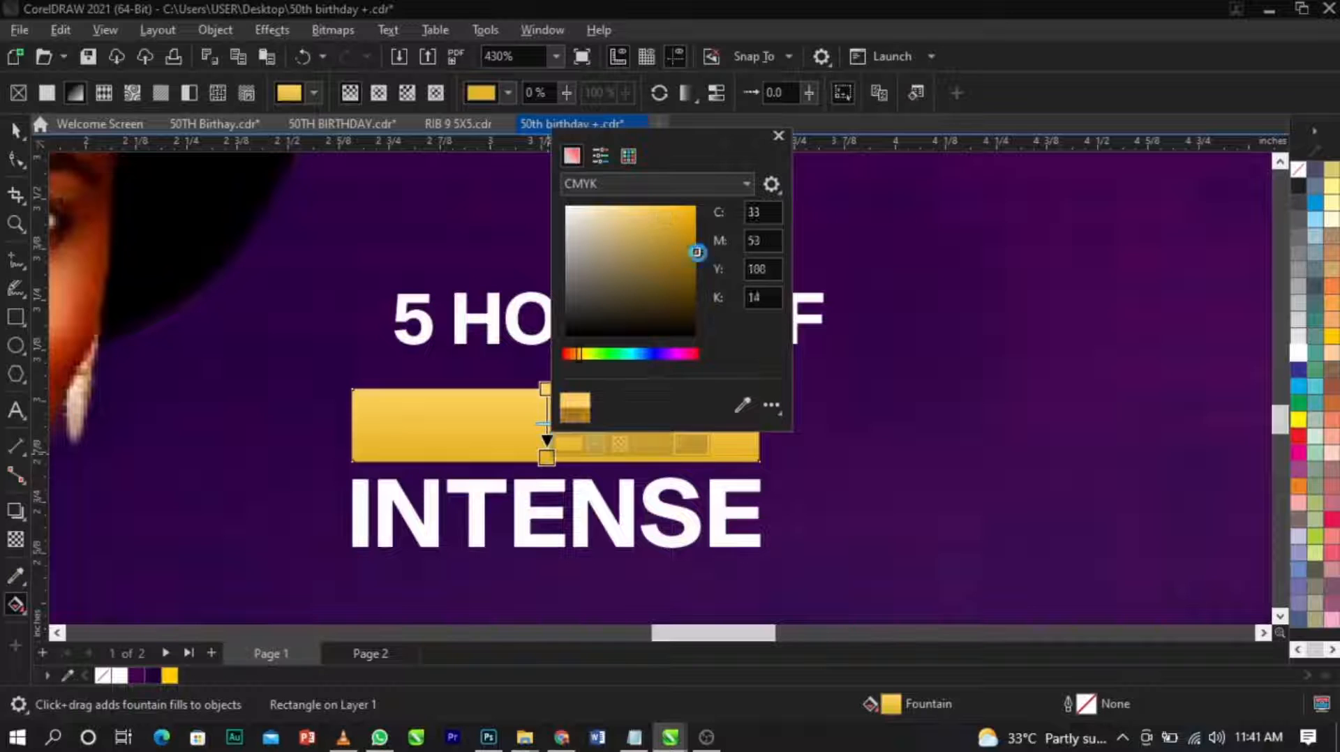
left_click(672, 180)
left_click(647, 233)
left_click_drag(655, 272, 681, 265)
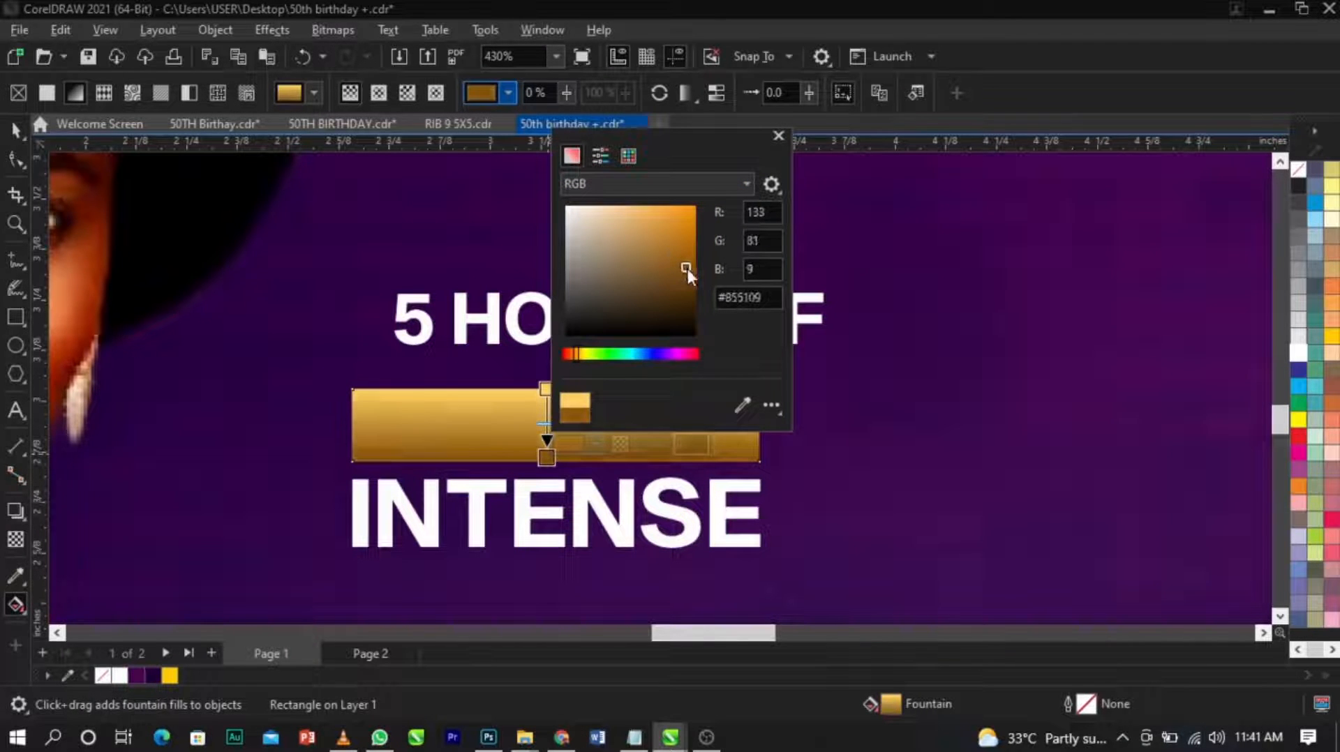
left_click(885, 360)
key("space")
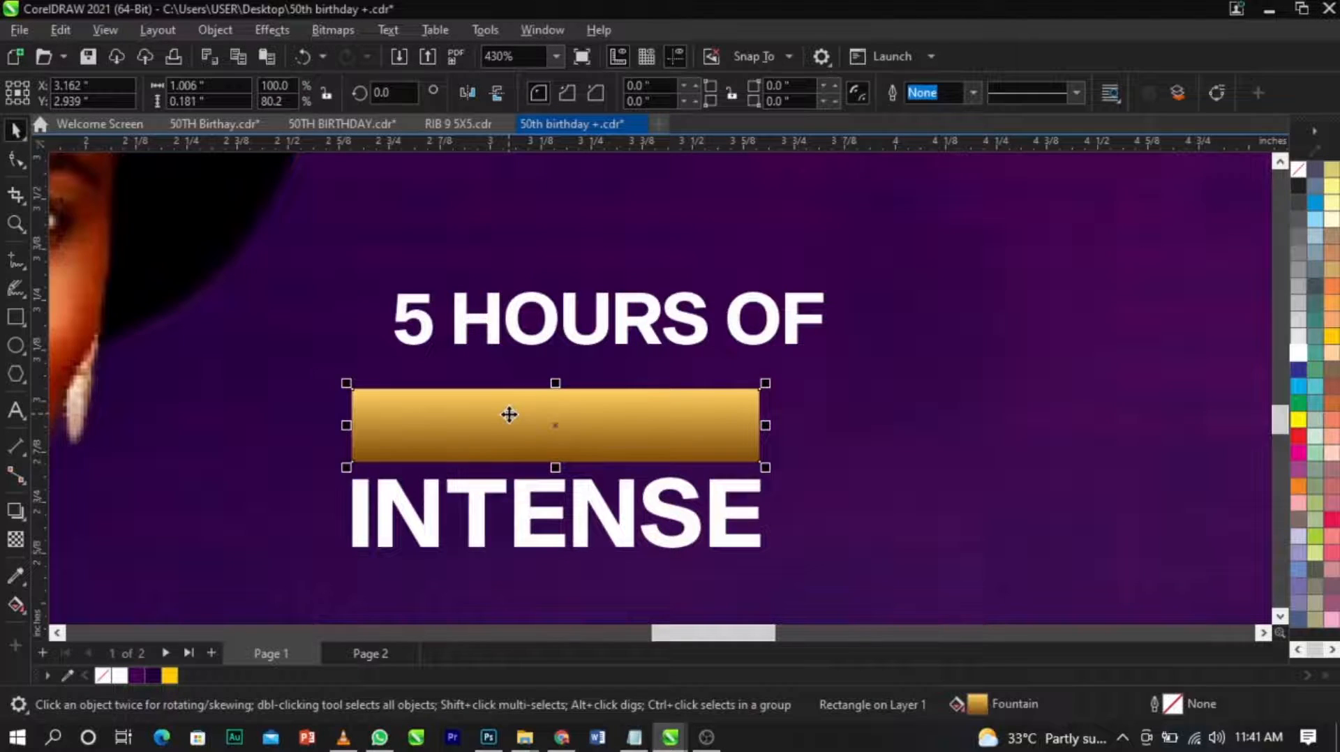
Duplicate the gold rectangle in place and fill the copy with white.
scroll(509, 415, "up", 2)
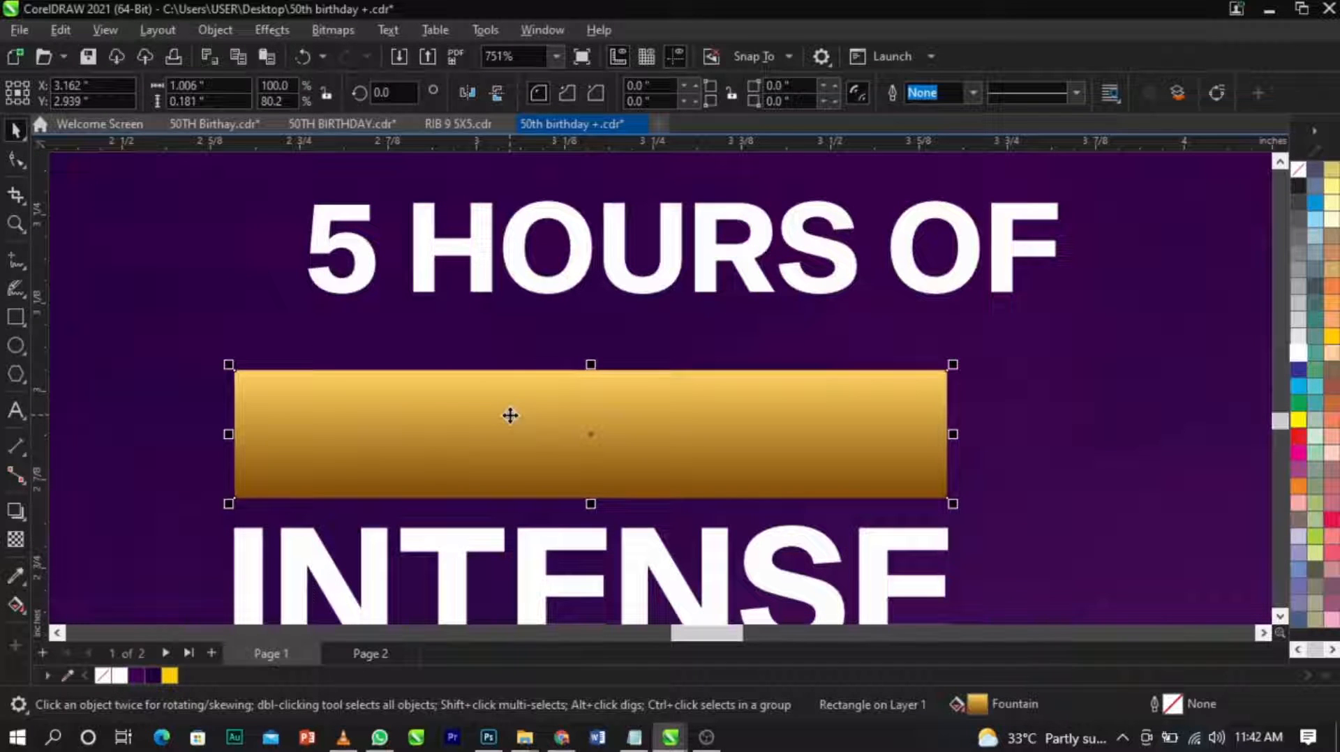
left_click_drag(412, 439, 962, 453)
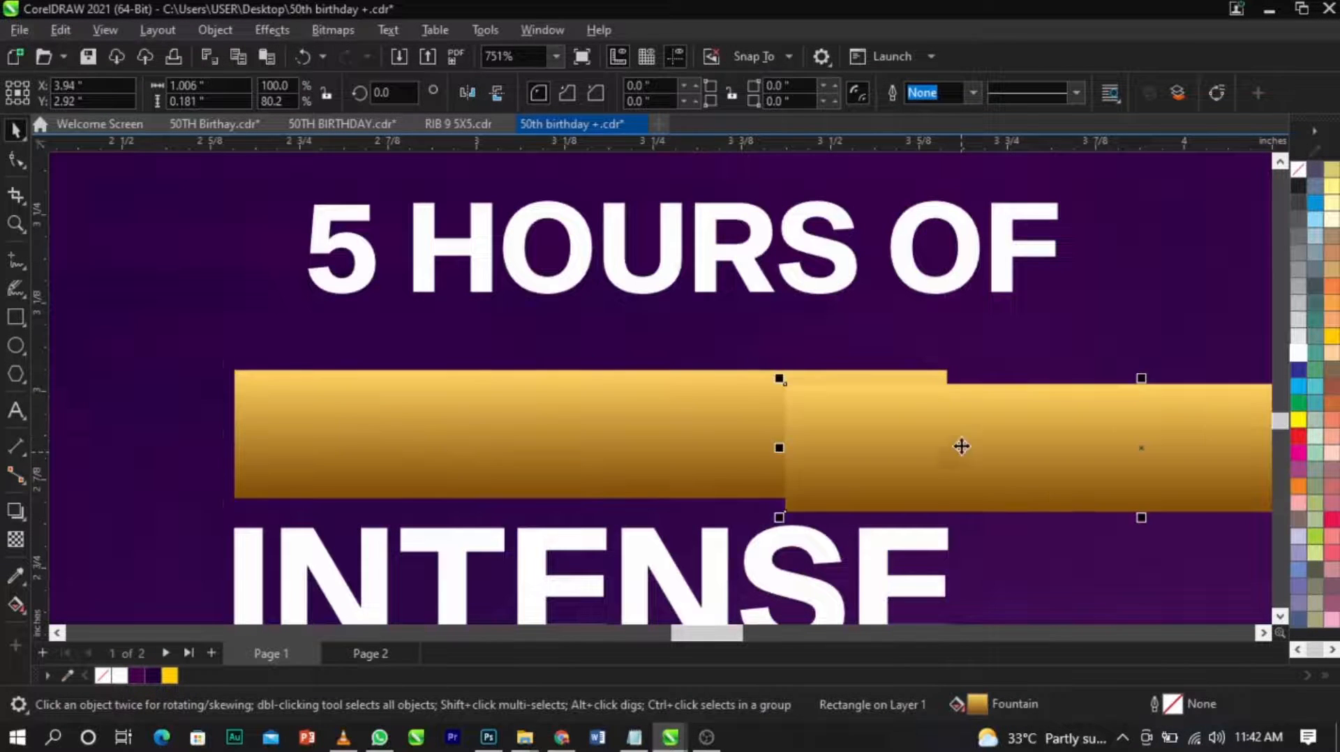
key("ctrl+z")
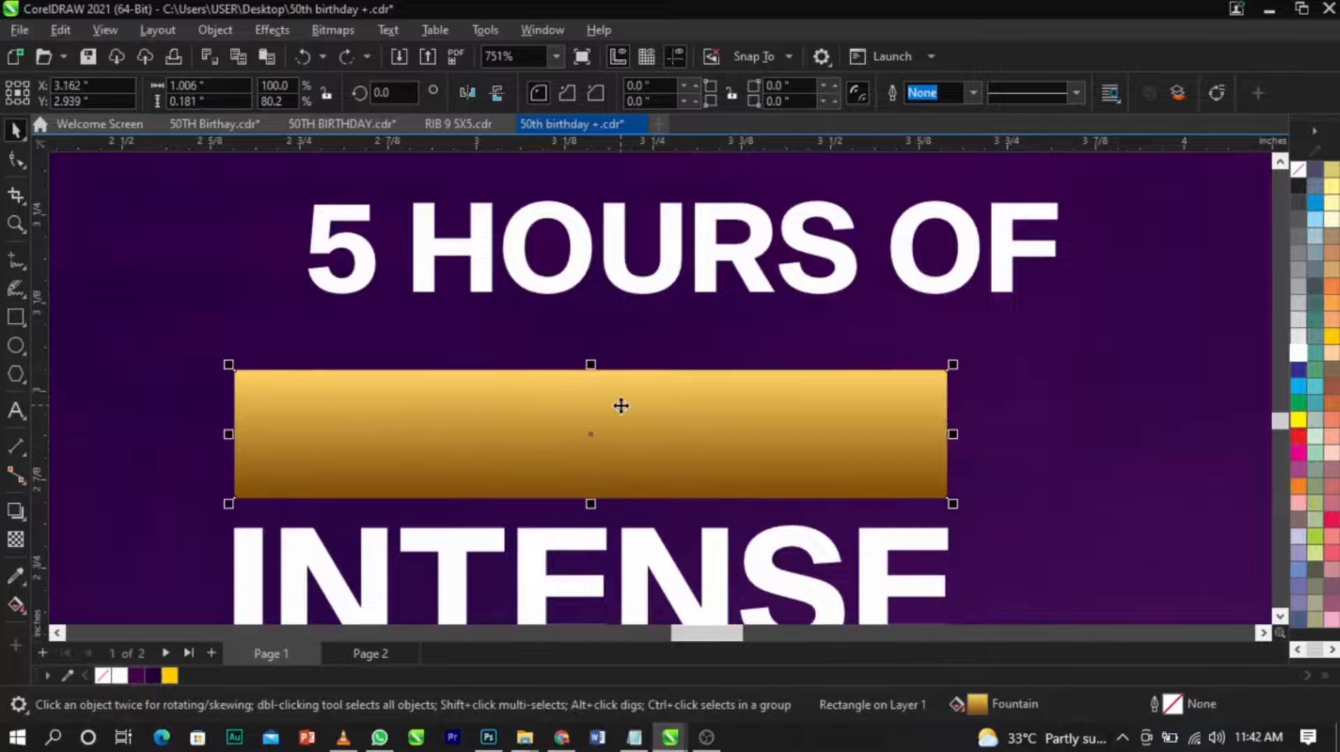
left_click(1293, 355)
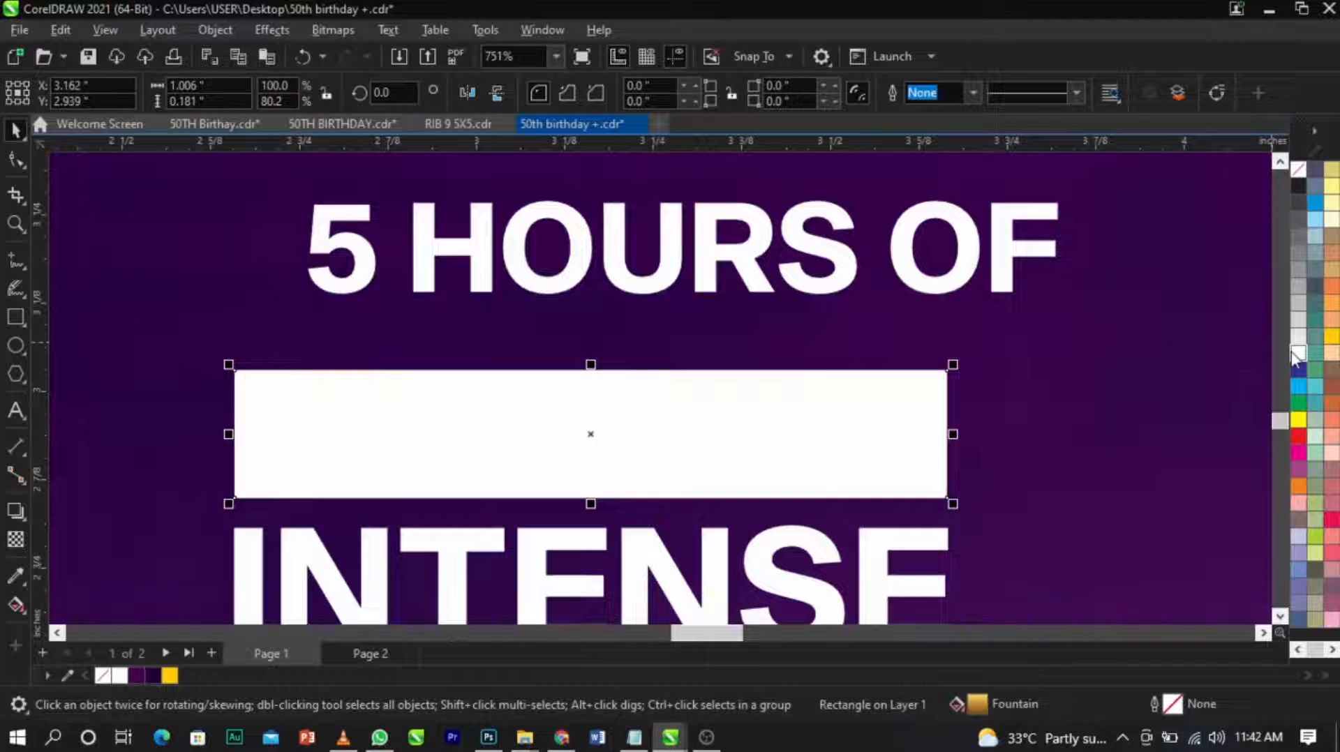
Apply a linear transparency to the white copy so it fades out just below its top edge as a highlight.
left_click(14, 540)
mouse_move(605, 369)
left_mouse_down()
mouse_move(606, 436)
mouse_move(606, 395)
left_mouse_up()
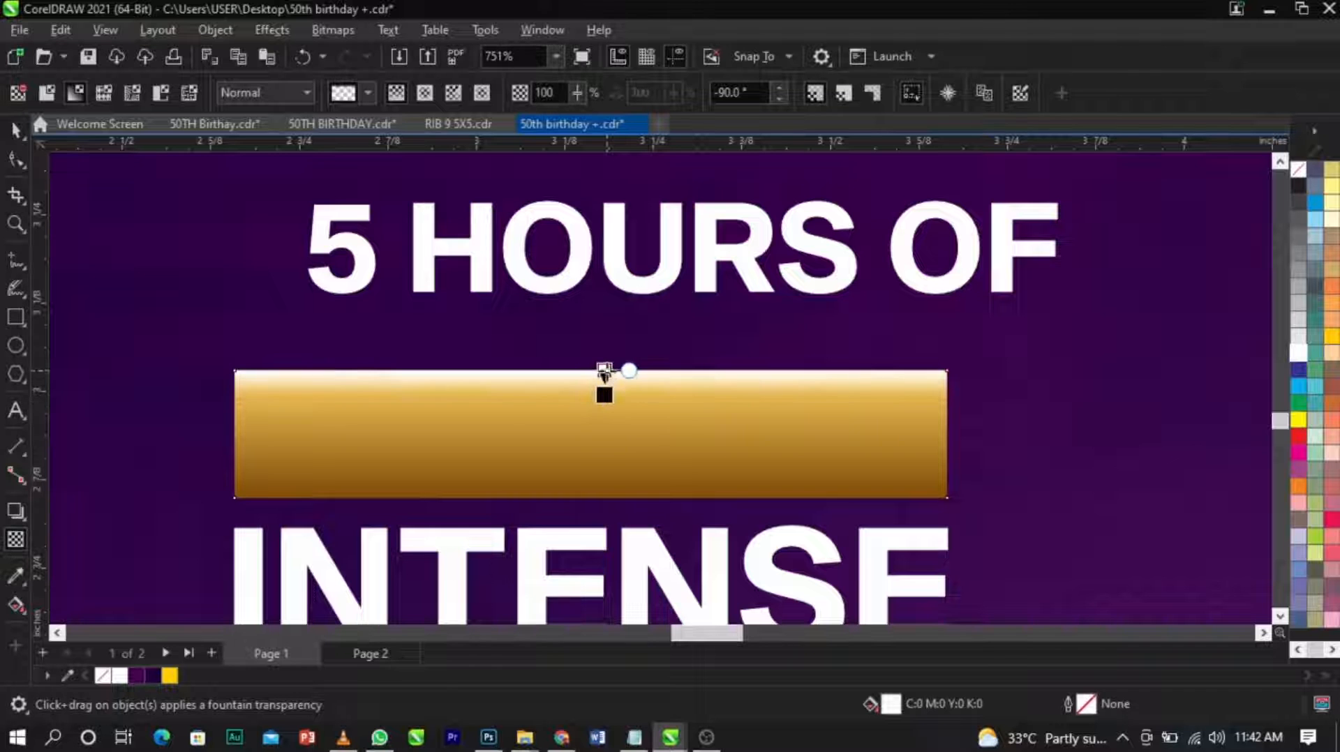
scroll(605, 394, "up", 2)
left_click_drag(605, 410, 605, 428)
left_click_drag(605, 372, 609, 385)
scroll(609, 384, "down", 1)
scroll(606, 385, "down", 3)
key("space")
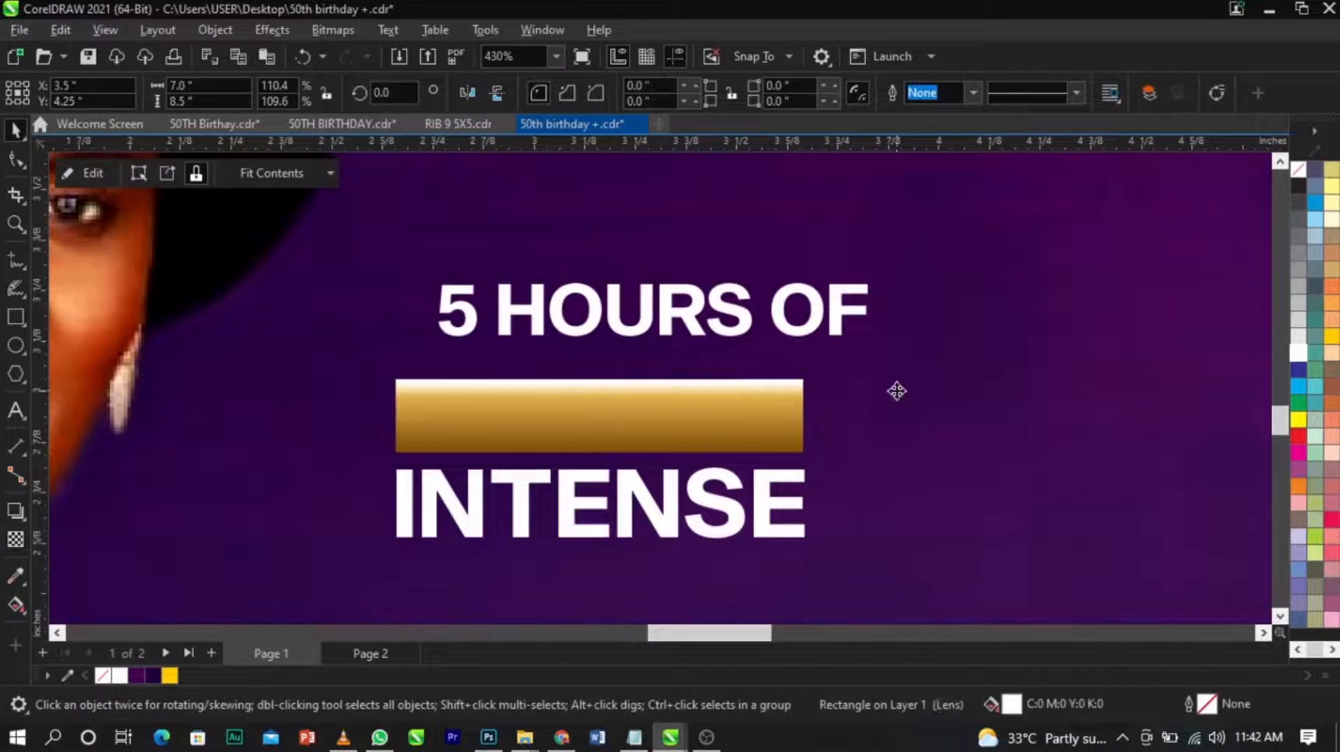
scroll(586, 403, "down", 2)
scroll(586, 403, "up", 2)
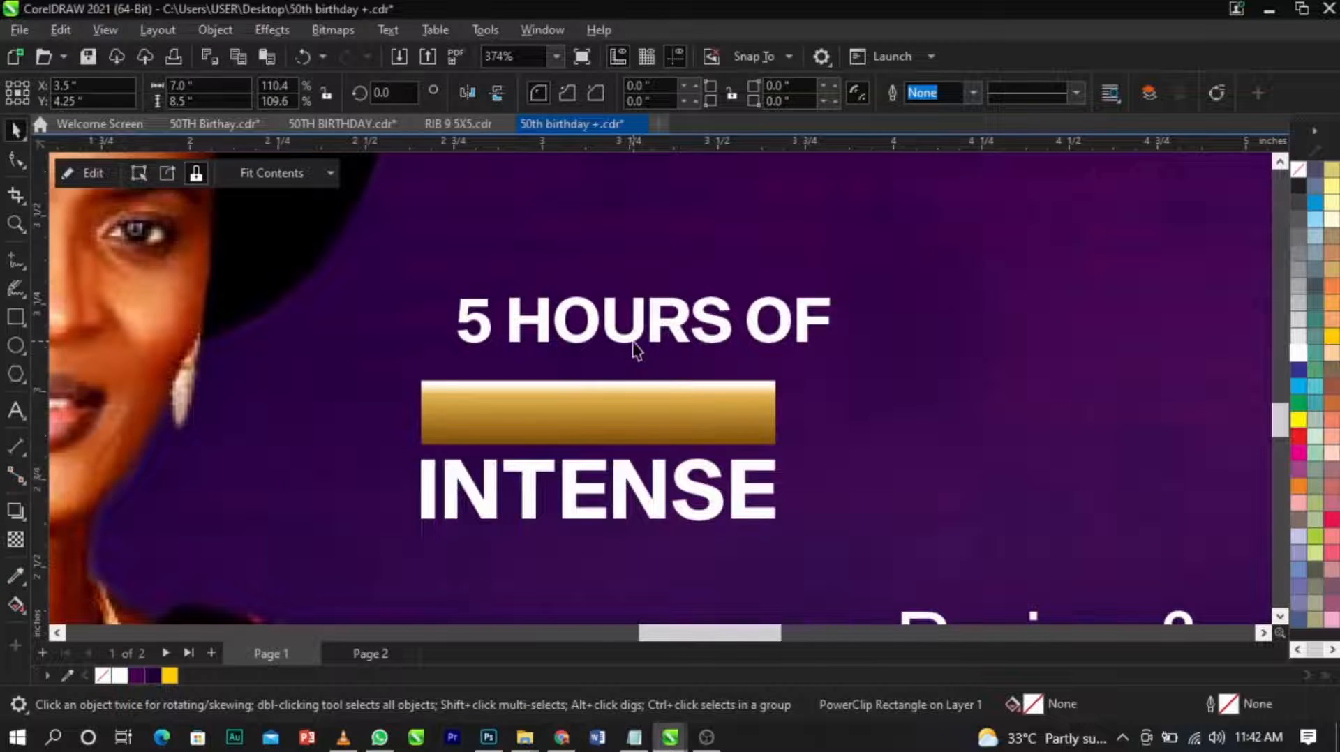
Move "5 HOURS OF" onto the gold bar, bring it to the front and scale it down to end at the bar's edge.
left_click_drag(636, 349, 611, 434)
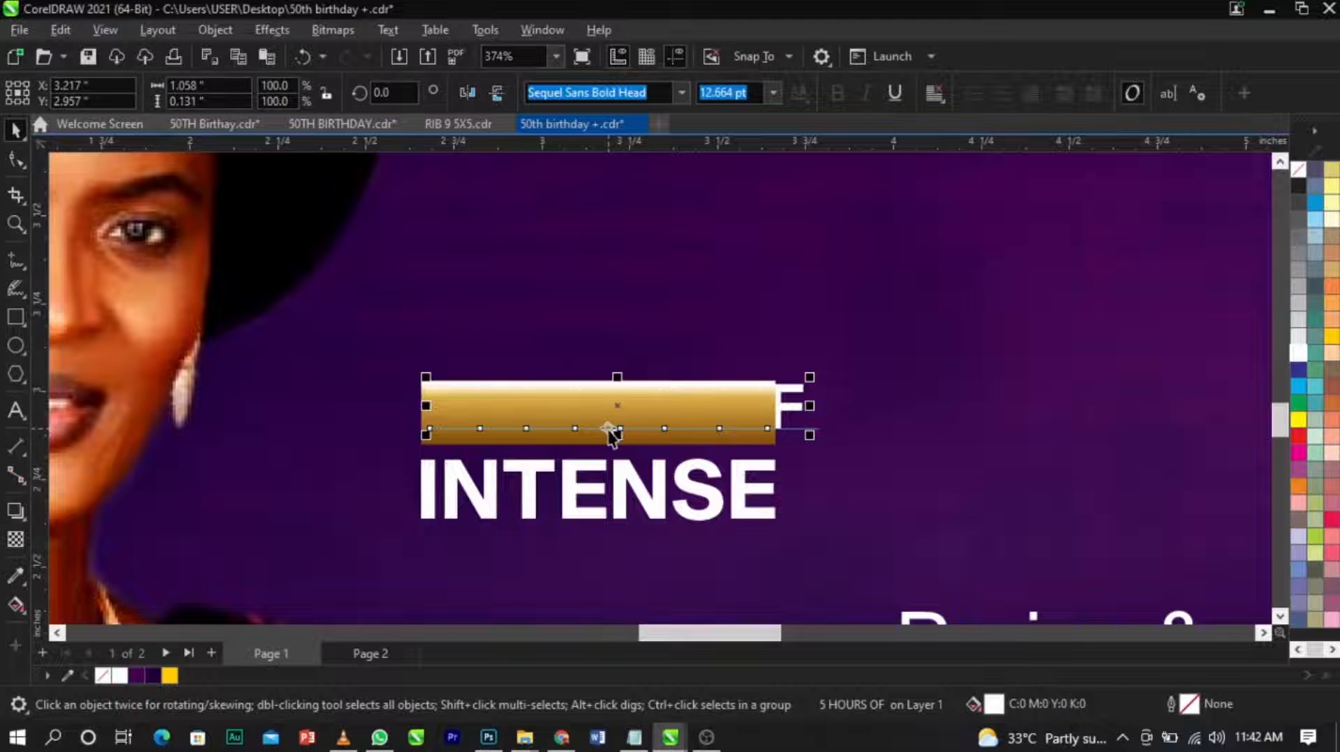
left_click_drag(809, 436, 773, 431)
key("Escape")
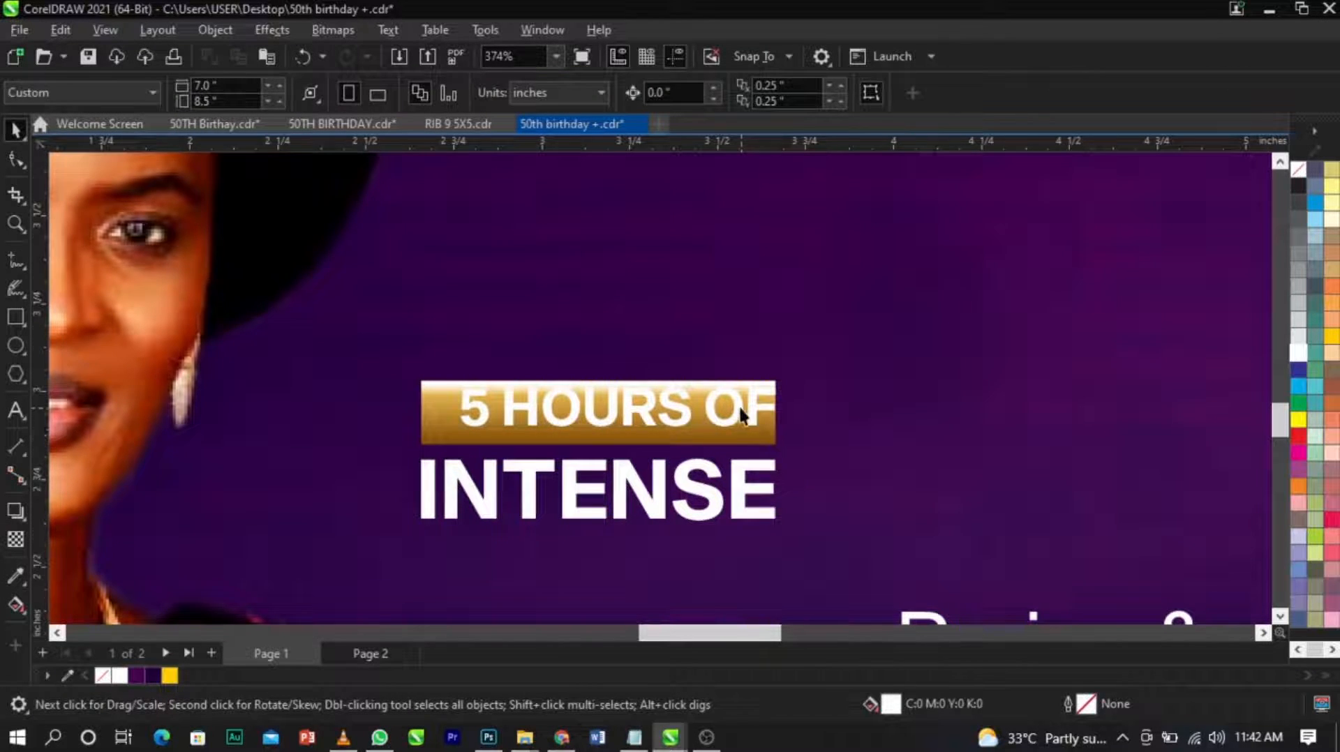
Scale "5 HOURS OF" down to about 0.84 inches wide and centre it horizontally and vertically on the gold bar.
scroll(771, 427, "up", 2)
left_click(763, 419)
left_click_drag(800, 461, 778, 469)
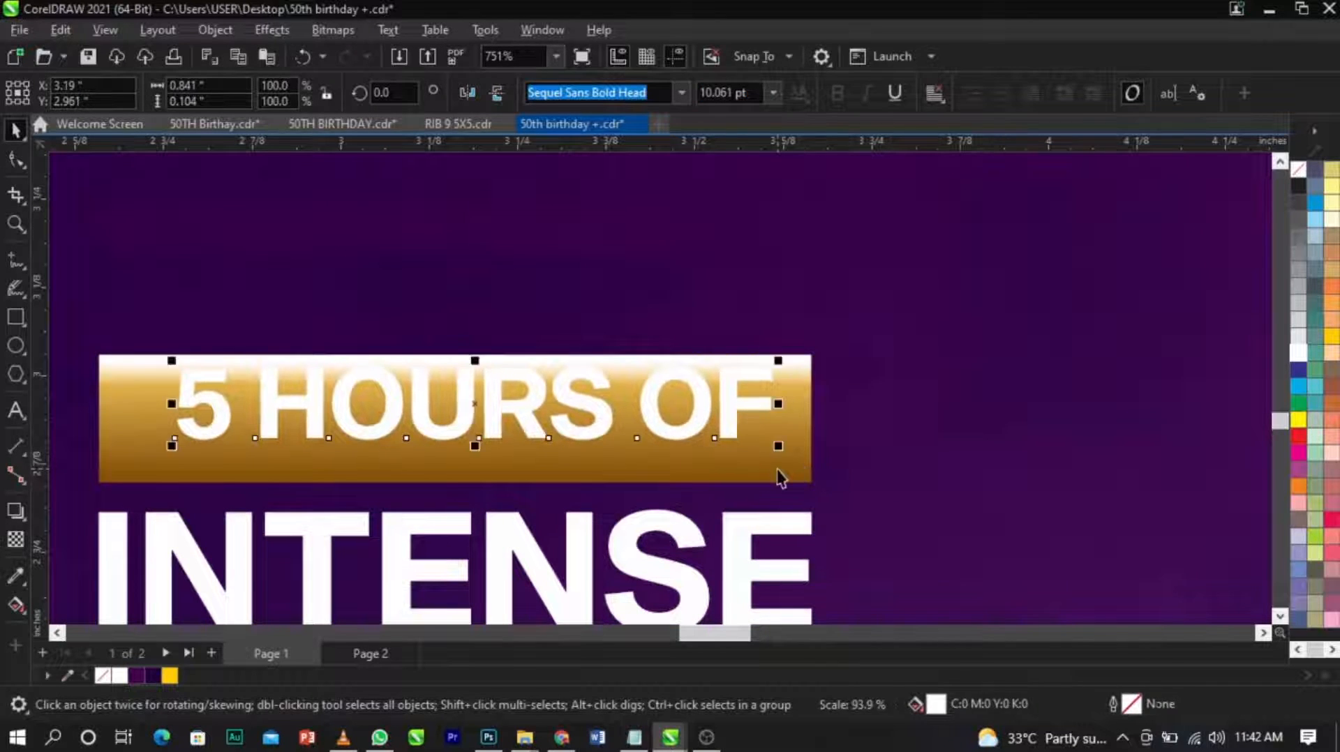
left_click(780, 472, "shift")
key("c")
key("e")
left_click(867, 463)
scroll(721, 441, "down", 2)
scroll(726, 450, "up", 1)
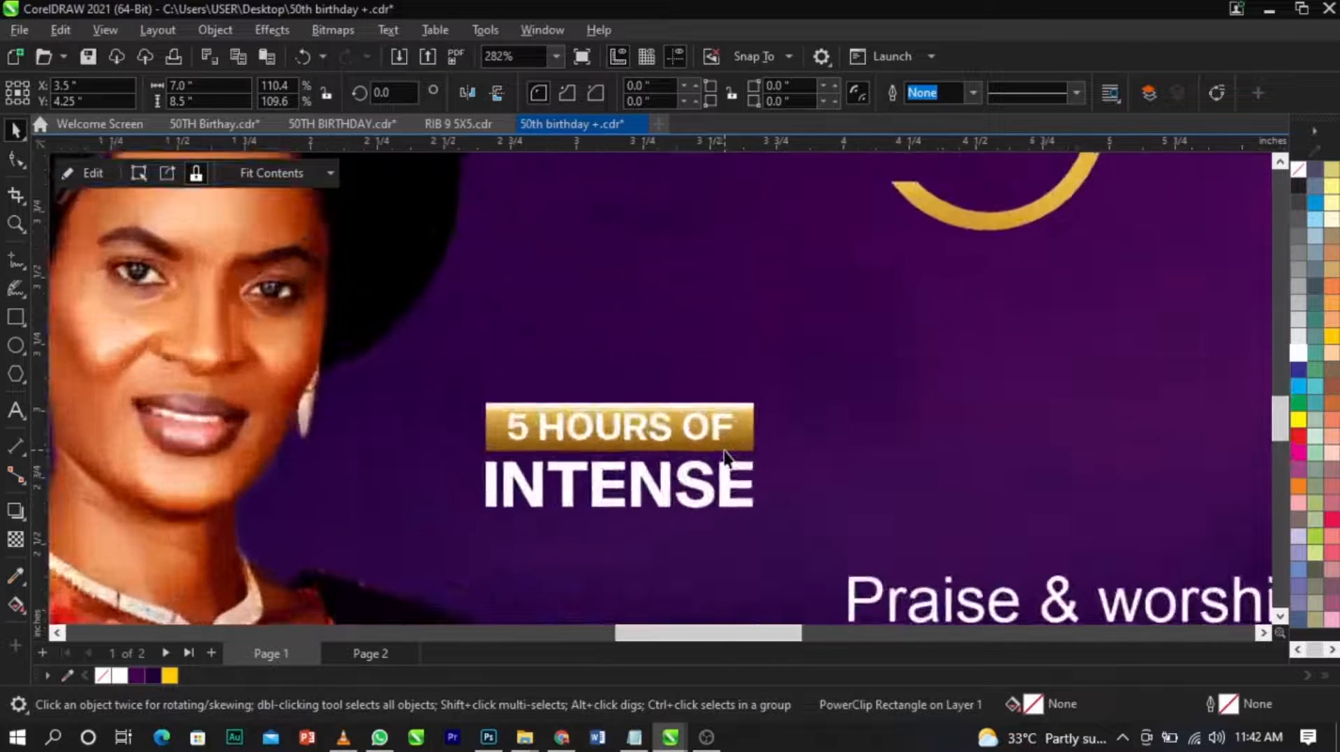
Move the "&" below "INTENSE" and place "Praise" directly beside the gold bar.
scroll(726, 453, "down", 2)
scroll(727, 458, "up", 1)
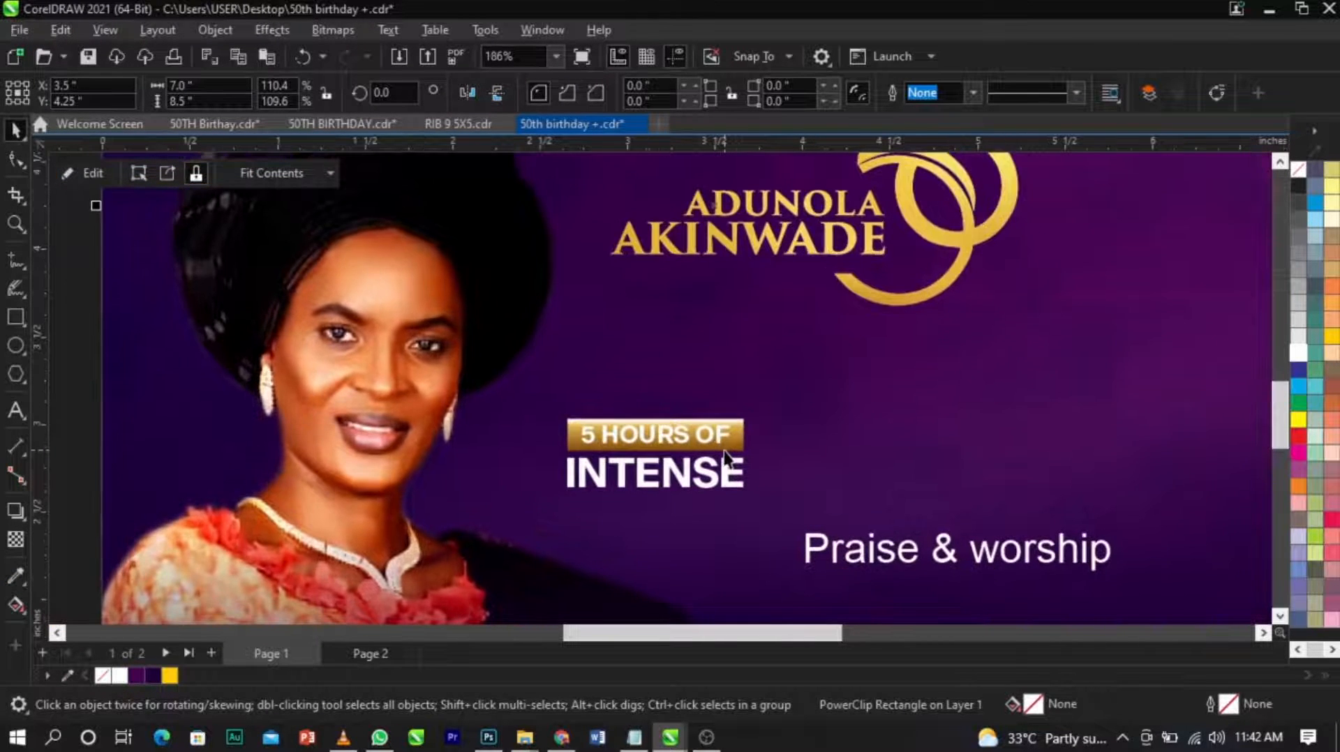
left_click_drag(952, 574, 745, 573)
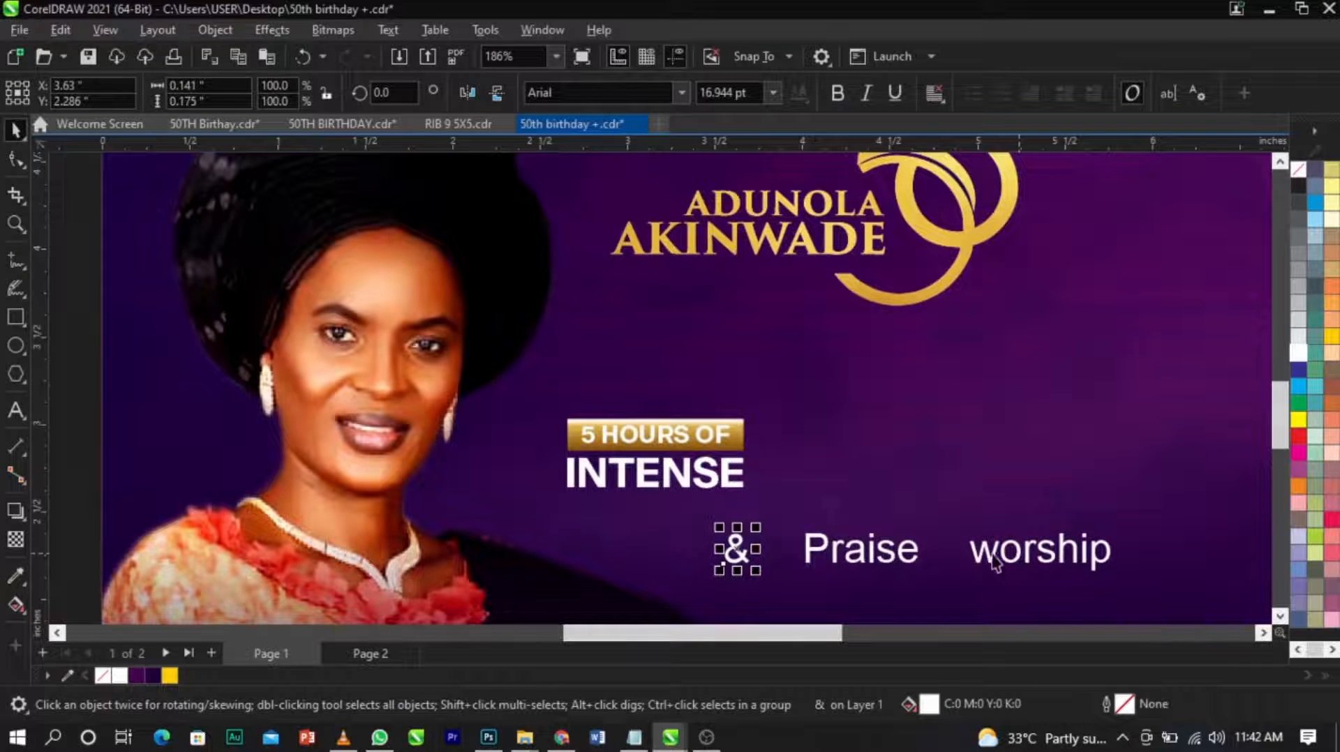
left_click_drag(913, 564, 884, 434)
Set "Praise" in the Albright free font and enlarge it to about 45 pt, spanning the height of the two lines beside it.
left_click(605, 99)
type("Albright free")
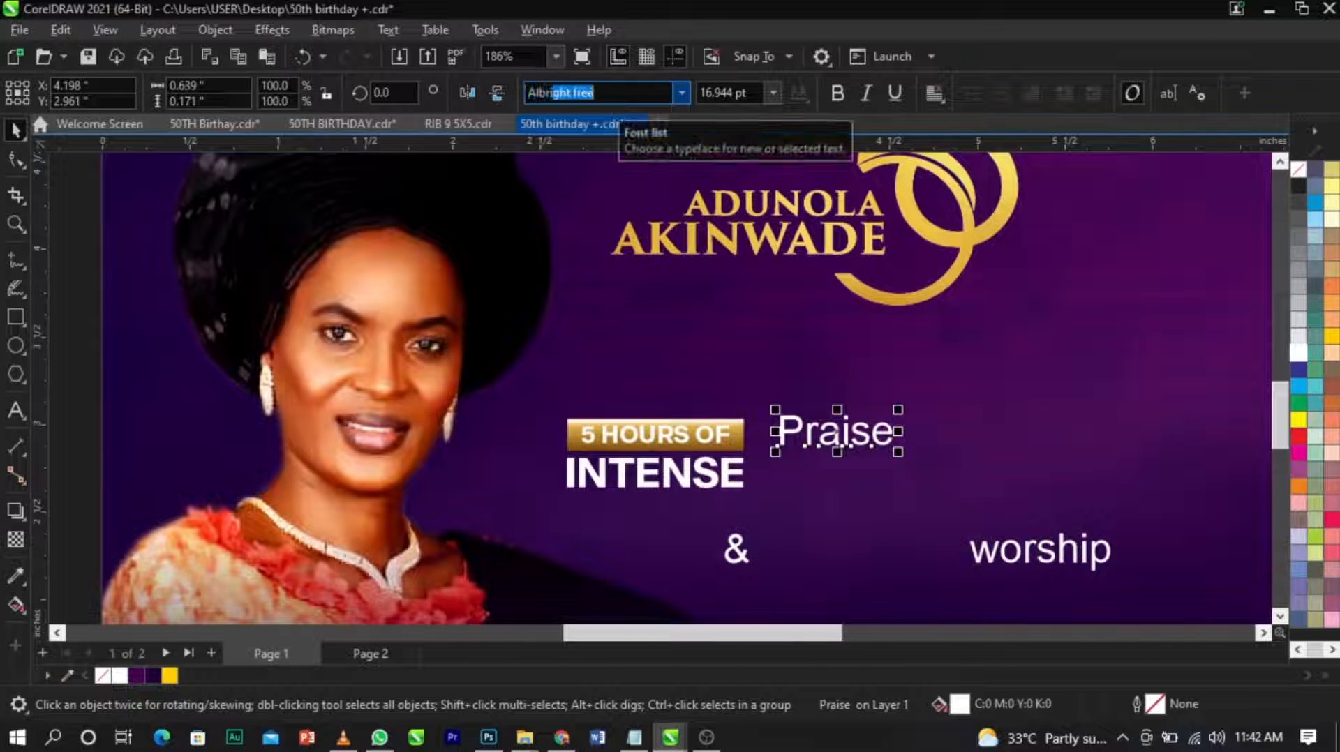
key("Return")
scroll(882, 460, "up", 1)
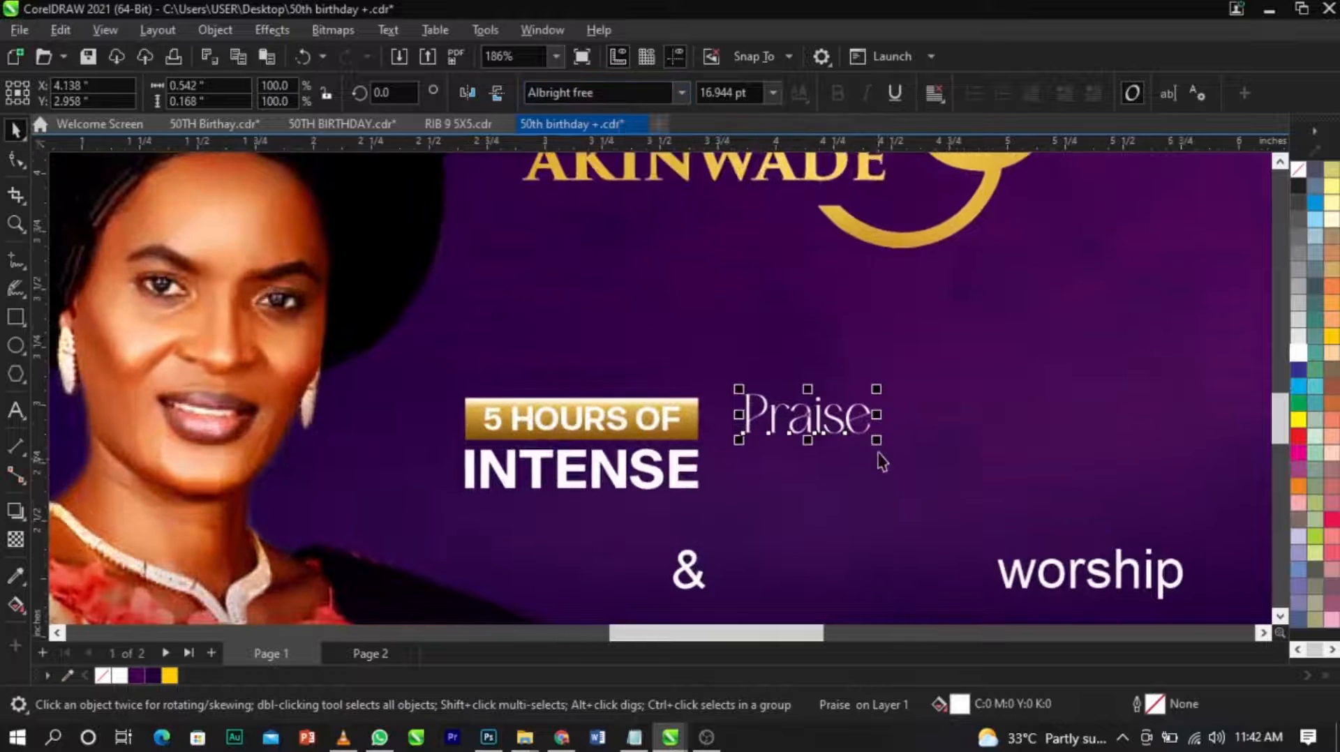
left_click_drag(876, 441, 1088, 547)
mouse_move(1033, 482)
left_mouse_down()
mouse_move(1009, 481)
mouse_move(1021, 464)
mouse_move(1008, 475)
left_mouse_up()
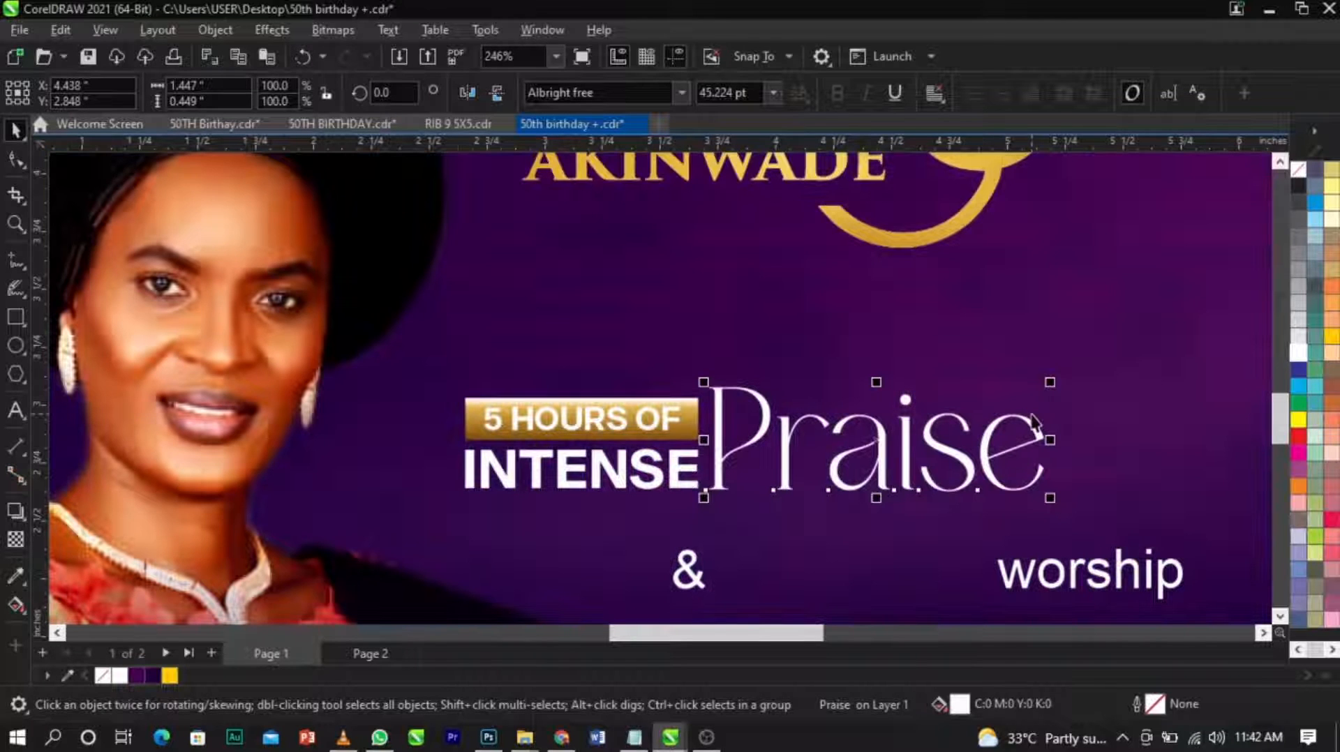
Set "worship" in the Albright free font and move it under "Praise".
left_click(1061, 571)
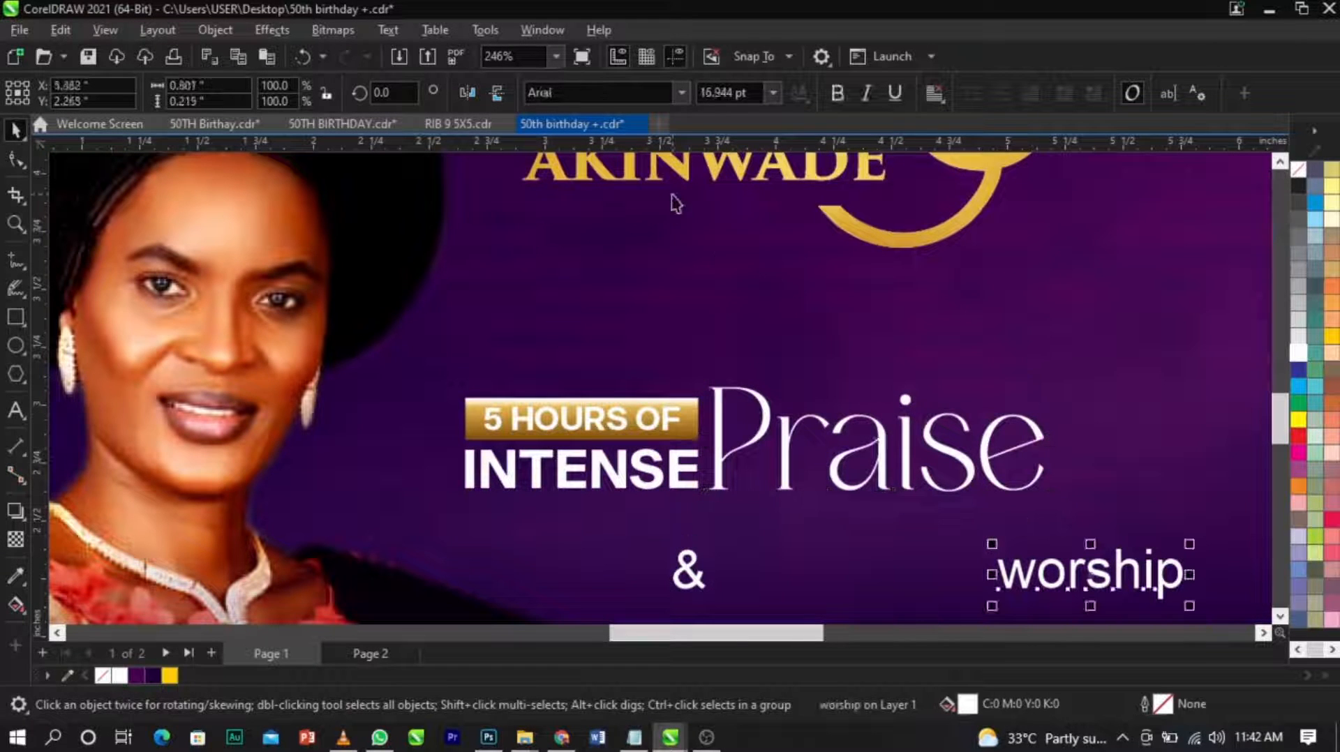
left_click(677, 94)
left_click(655, 153)
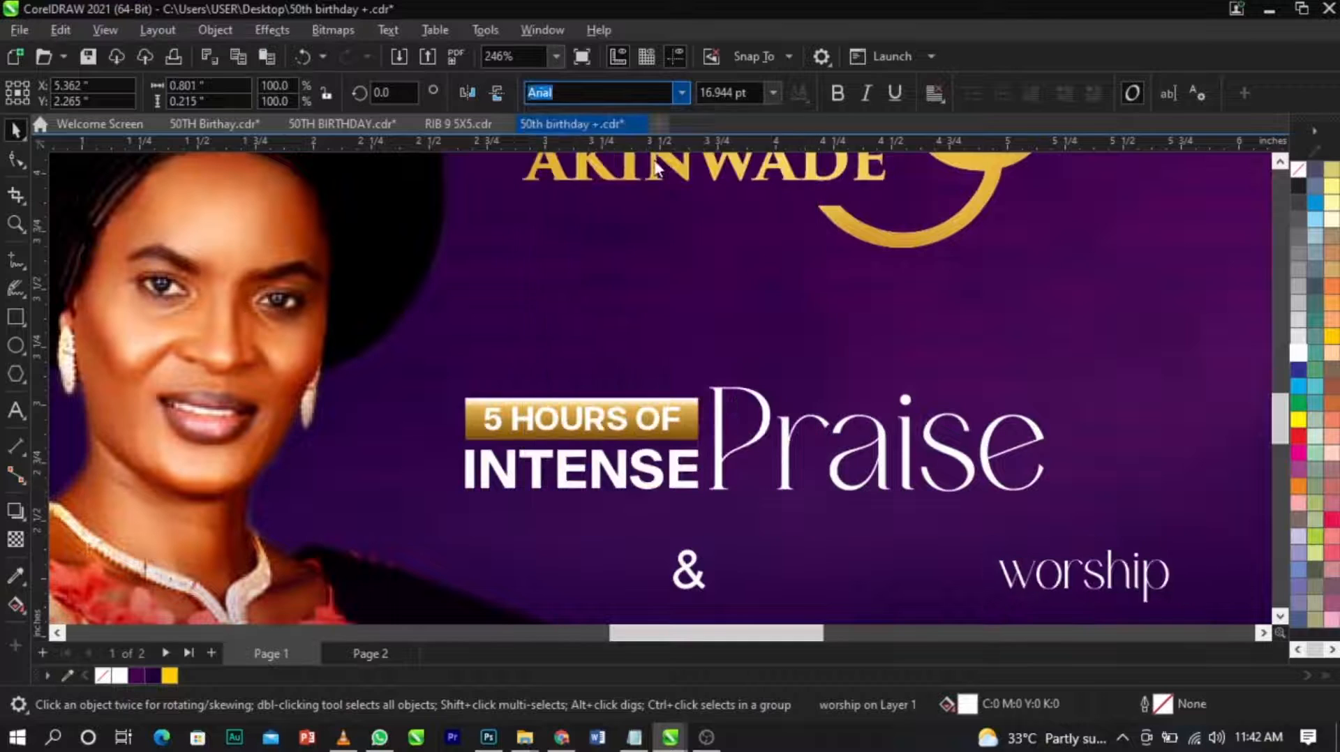
left_click_drag(1057, 579, 888, 533)
Convert "worship" to uppercase.
double_click(888, 525)
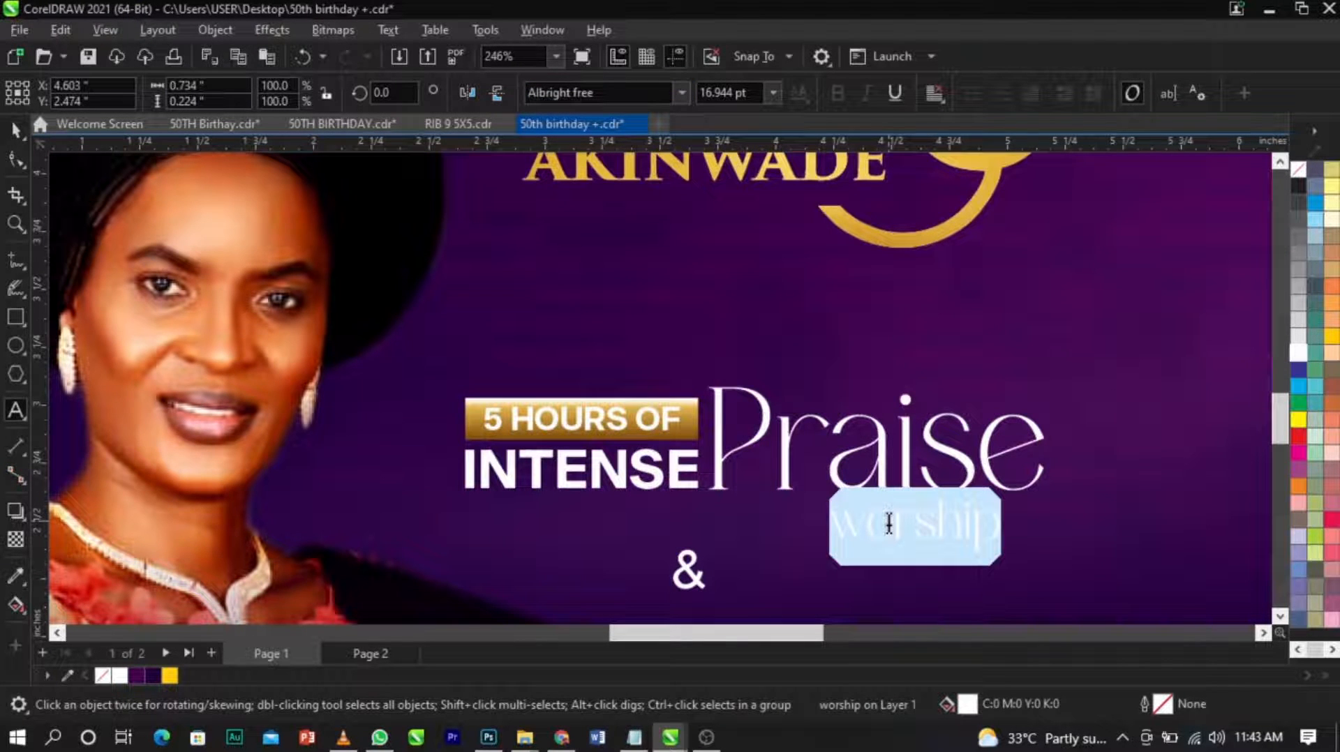
key("shift+F3")
left_click(606, 349)
left_click(625, 426)
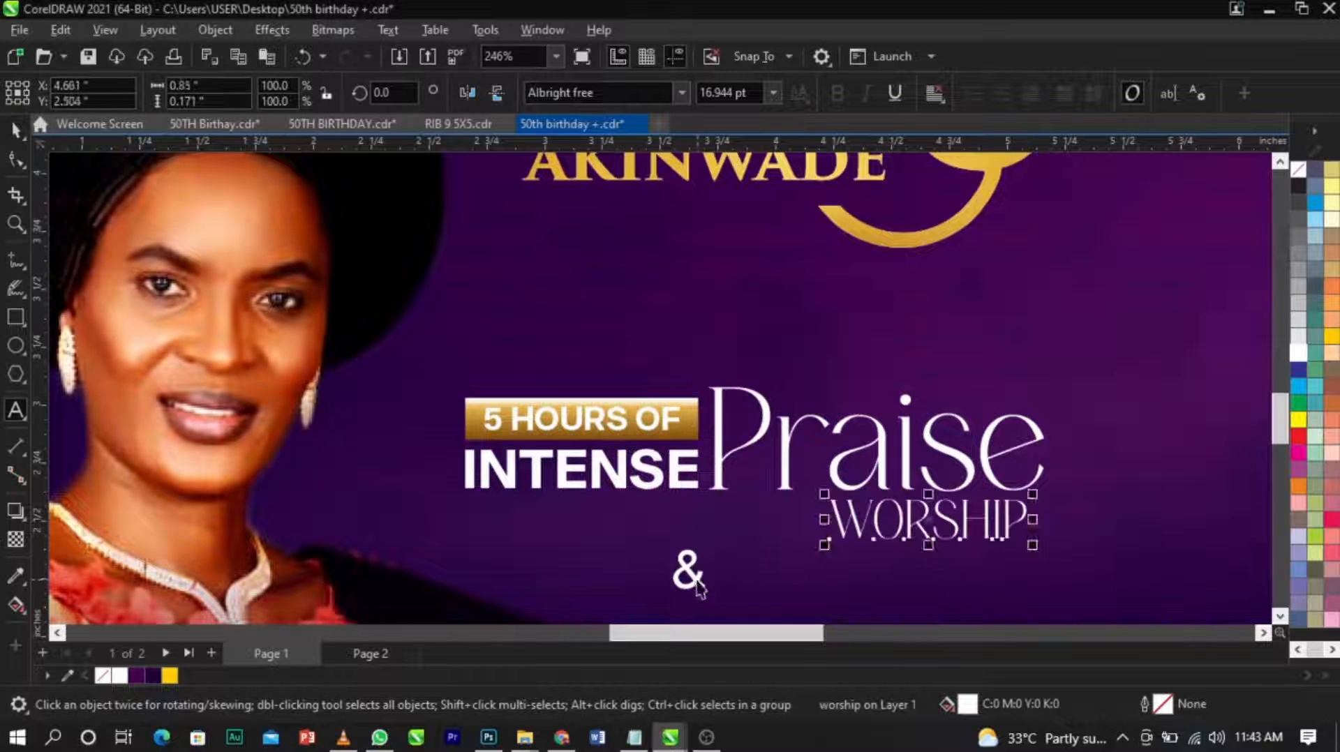
Enlarge "WORSHIP" to about 53 pt beneath "INTENSE Praise" and move the "&" to the left of the title.
left_click_drag(696, 582, 882, 353)
left_click(896, 510)
left_click_drag(824, 544, 244, 589)
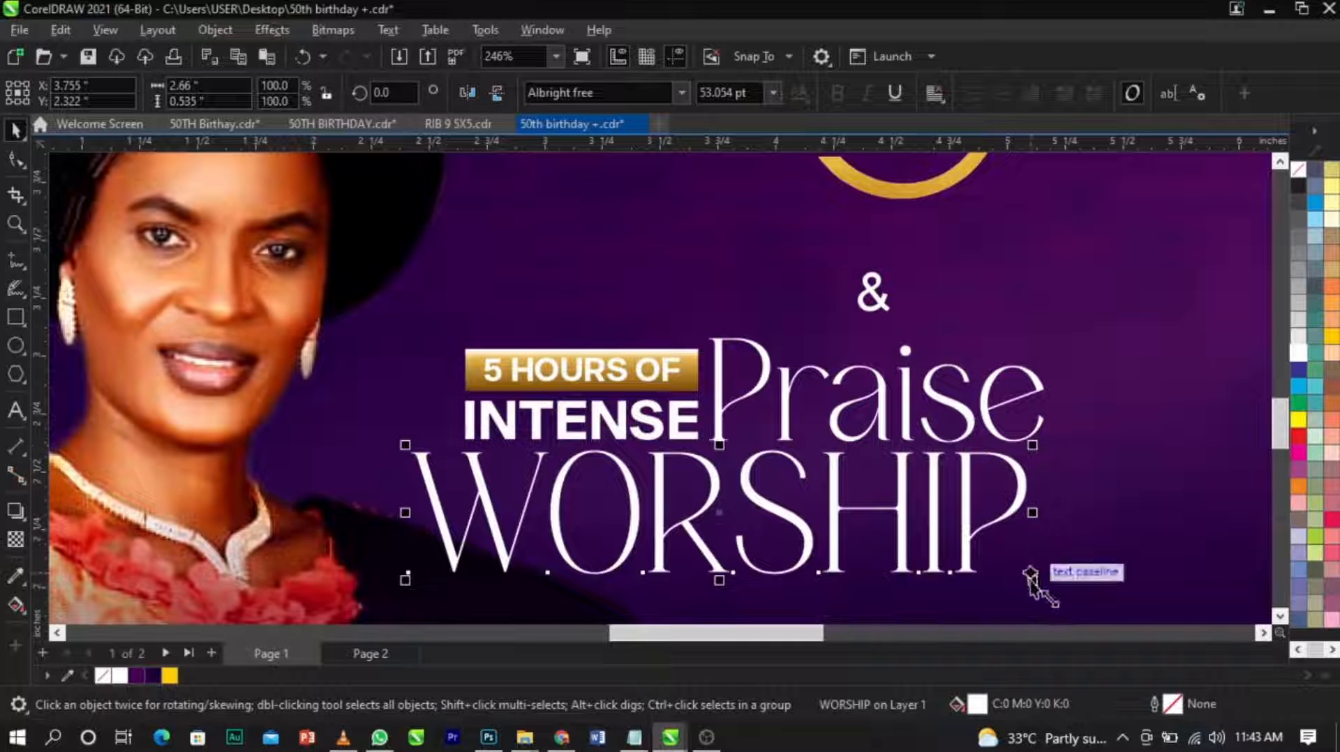
left_click_drag(873, 295, 387, 363)
scroll(391, 363, "down", 3)
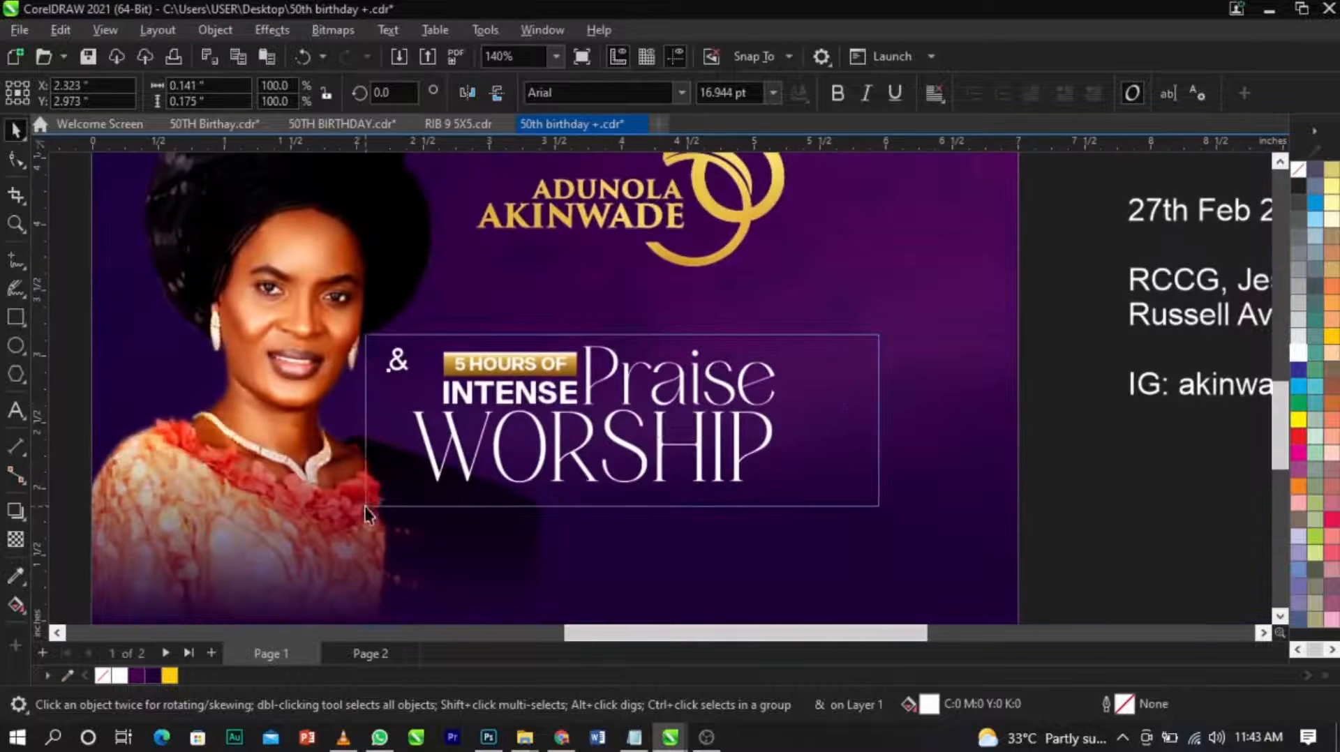
Select the title's gold bar and text without the "&", and move them up and right beneath the 50 emblem.
left_click(470, 499)
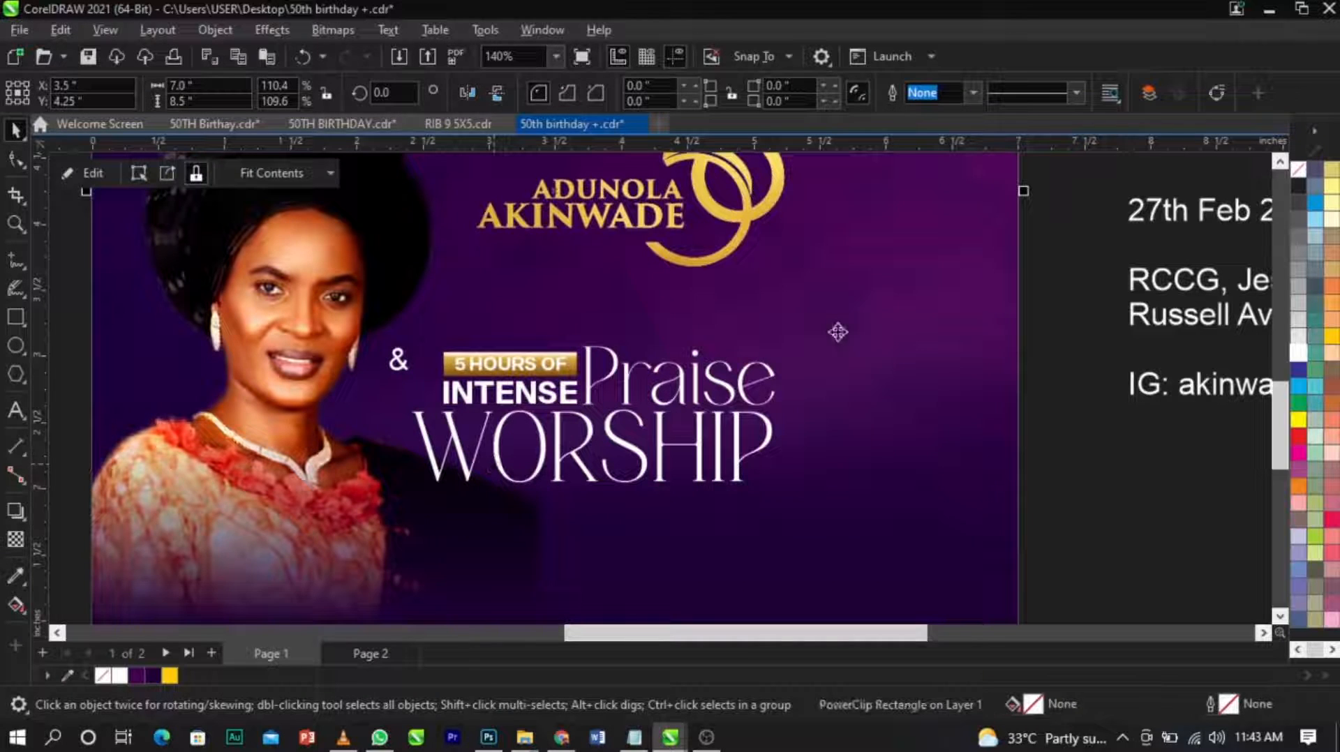
left_click_drag(385, 550, 396, 560)
left_click_drag(624, 395, 661, 337)
scroll(661, 337, "down", 2)
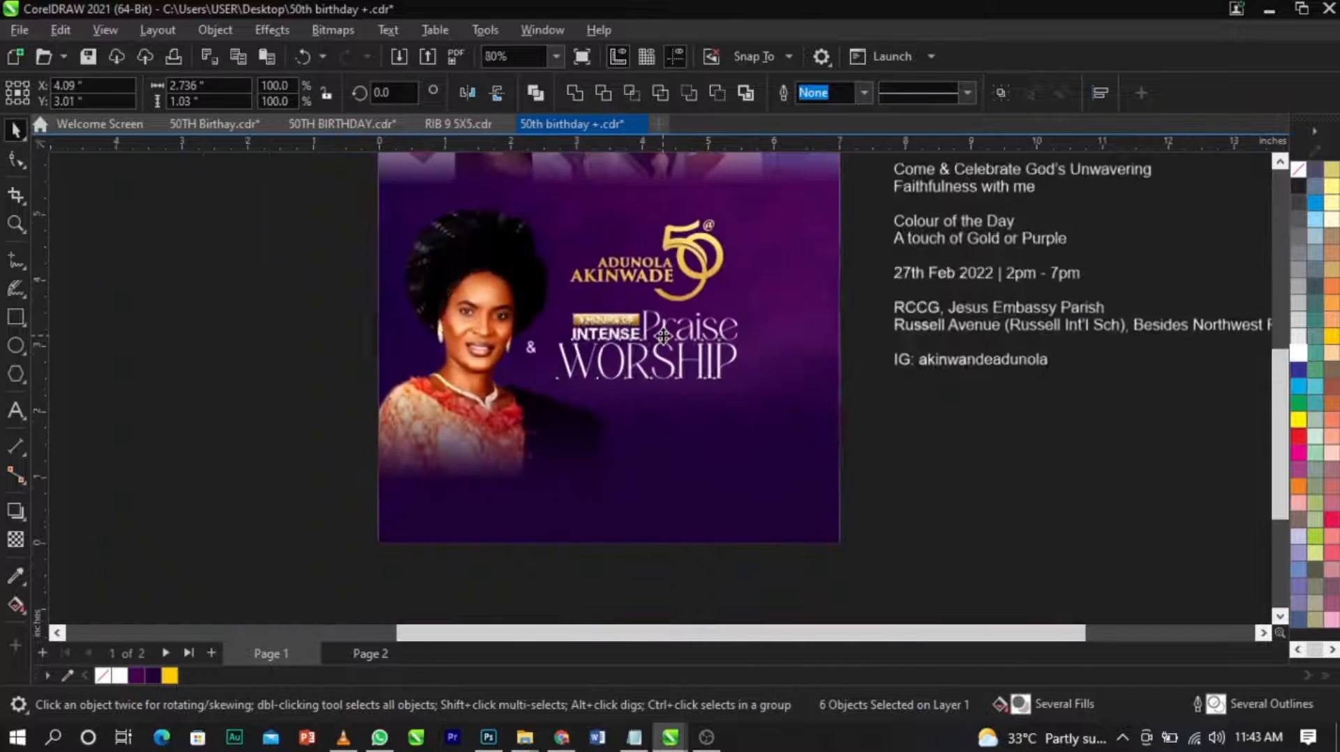
Enlarge the title without the "&" to about 2.89 inches wide and set it slightly lower beneath the emblem as one group.
scroll(663, 336, "up", 3)
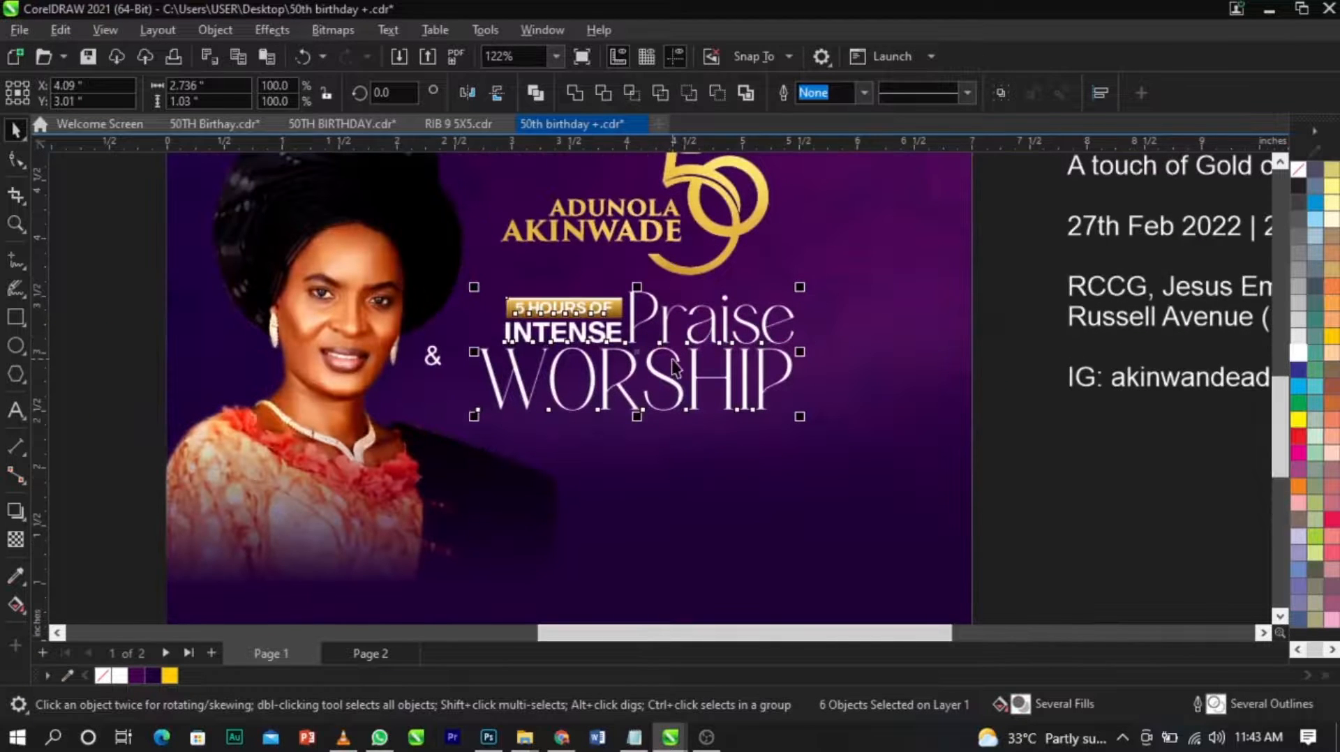
mouse_move(799, 416)
left_mouse_down()
mouse_move(818, 442)
mouse_move(809, 421)
left_mouse_up()
scroll(708, 393, "up", 2)
left_click_drag(691, 307, 691, 328)
scroll(690, 325, "down", 7)
scroll(691, 263, "up", 3)
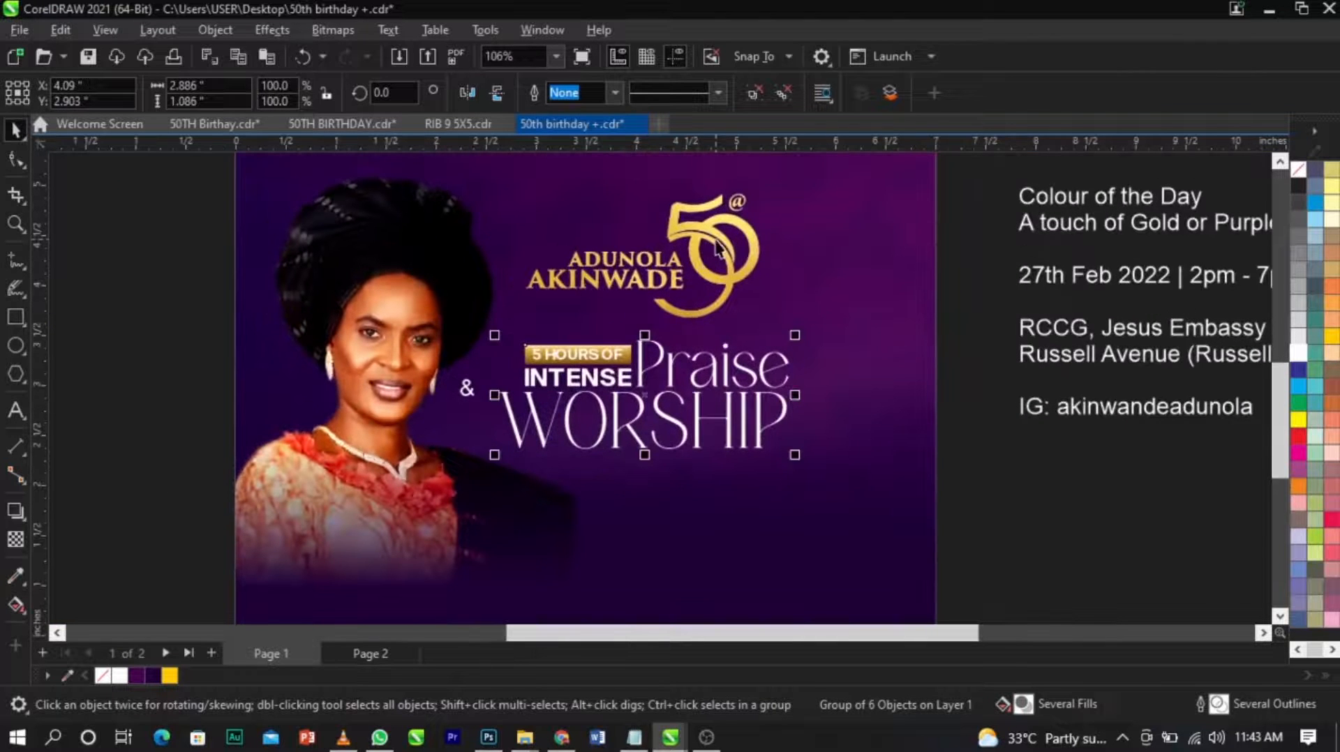
Align the gold 50 emblem with the title group on a shared vertical centre line.
left_click(718, 256)
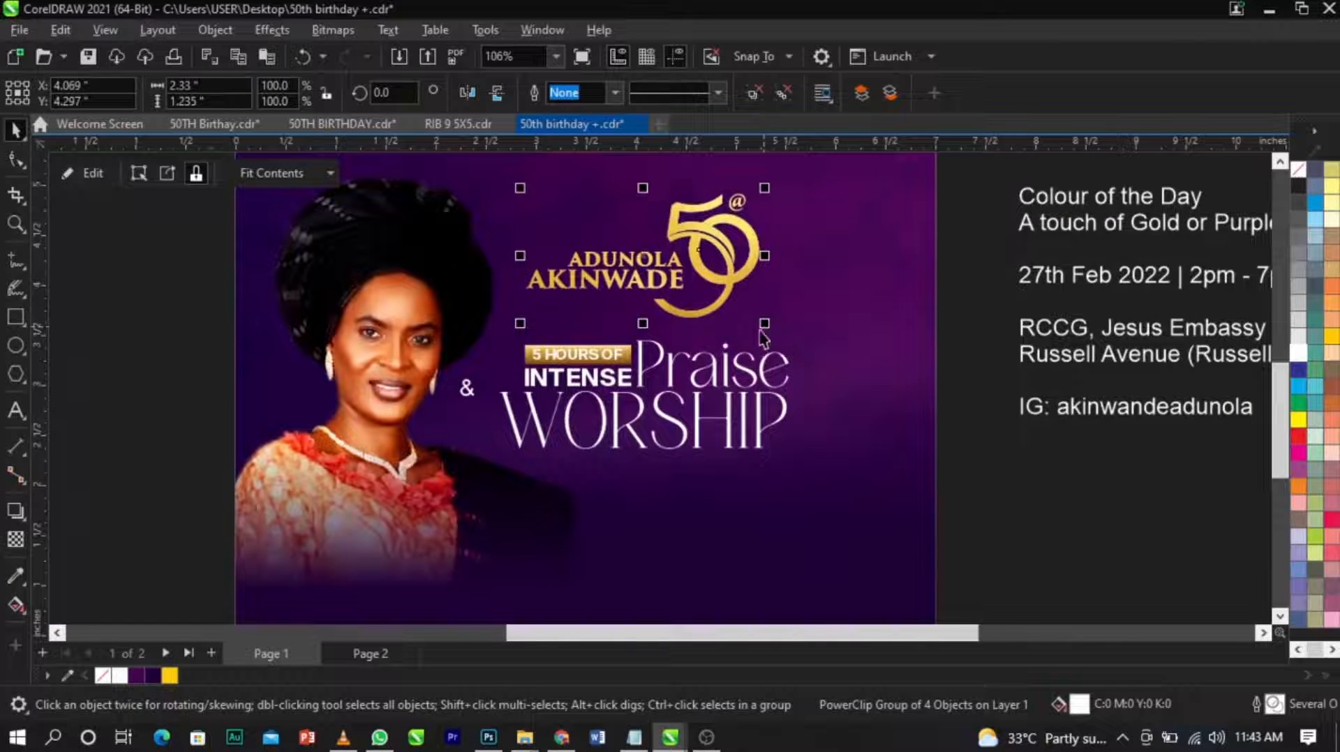
left_click(759, 371, "shift")
key("c")
left_click(944, 425)
scroll(922, 391, "down", 4)
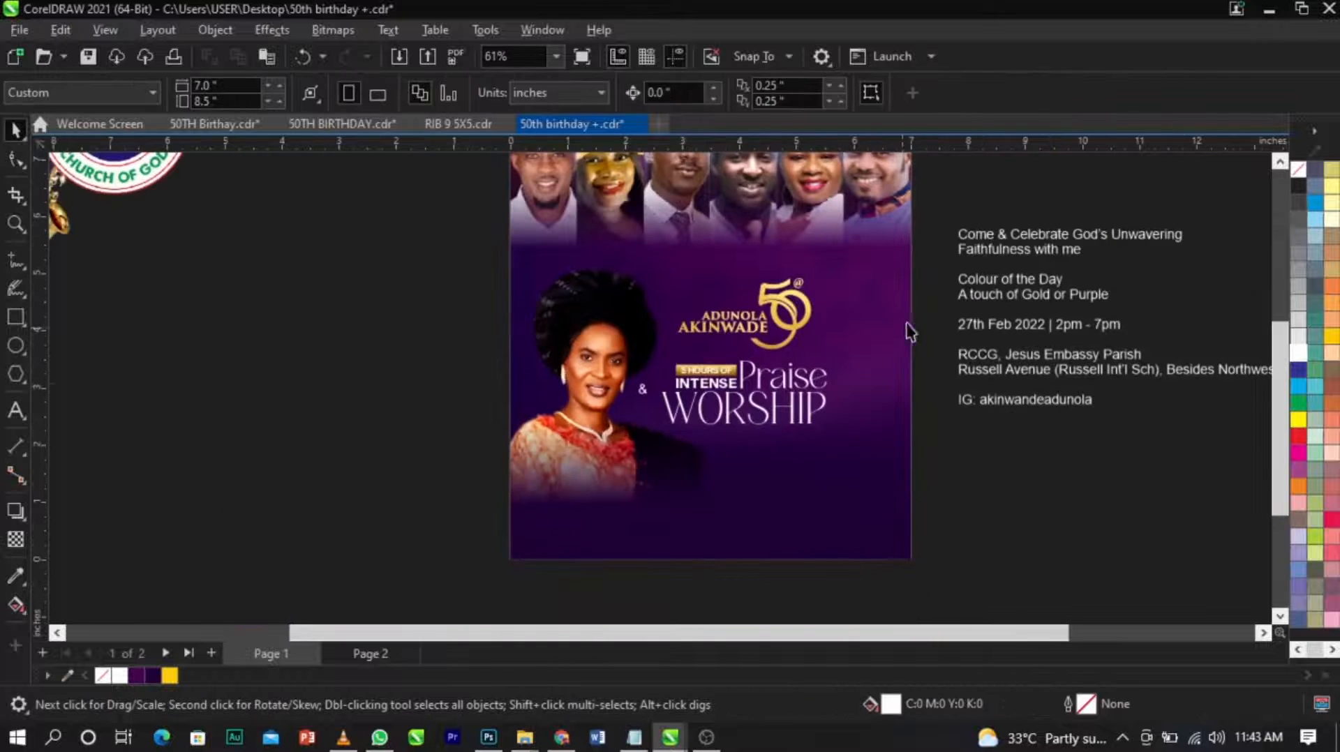
Ungroup the title so that its words can be edited separately.
key("z")
left_click_drag(440, 251, 960, 520)
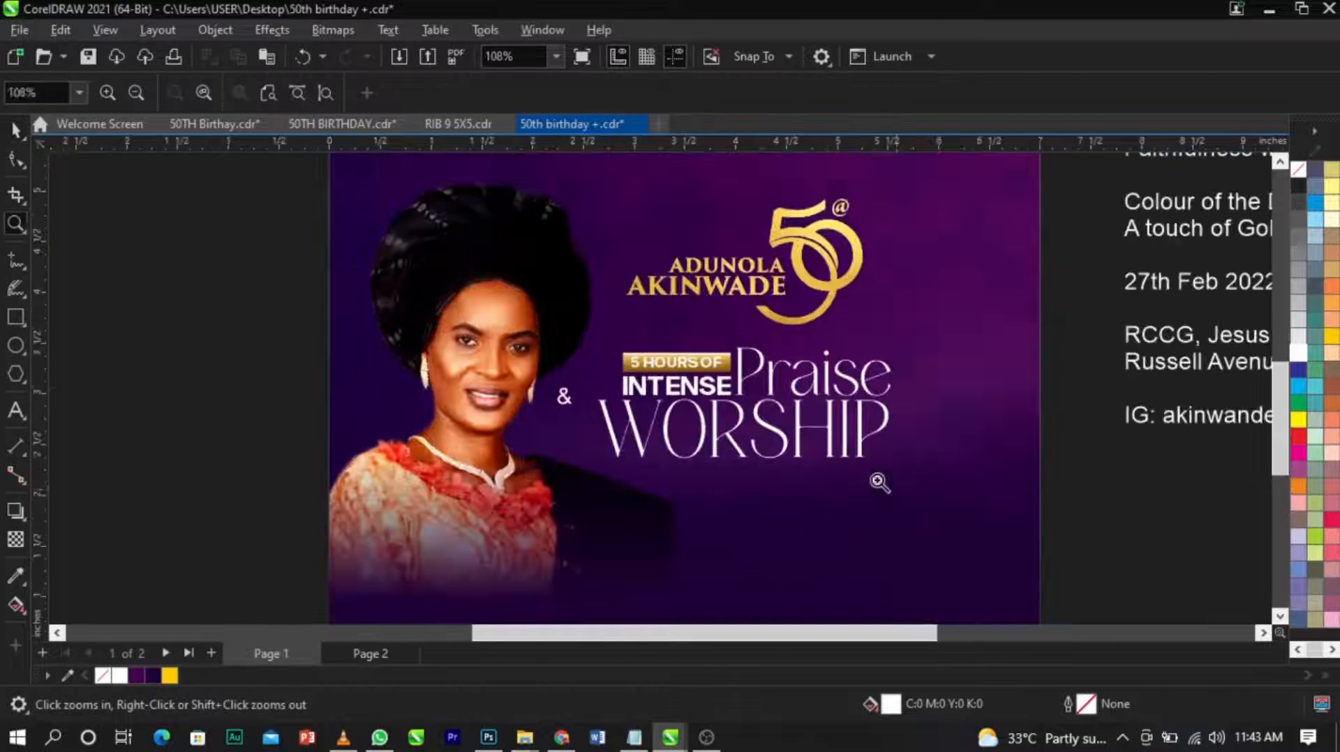
key("space")
left_click(829, 447)
left_click(857, 419)
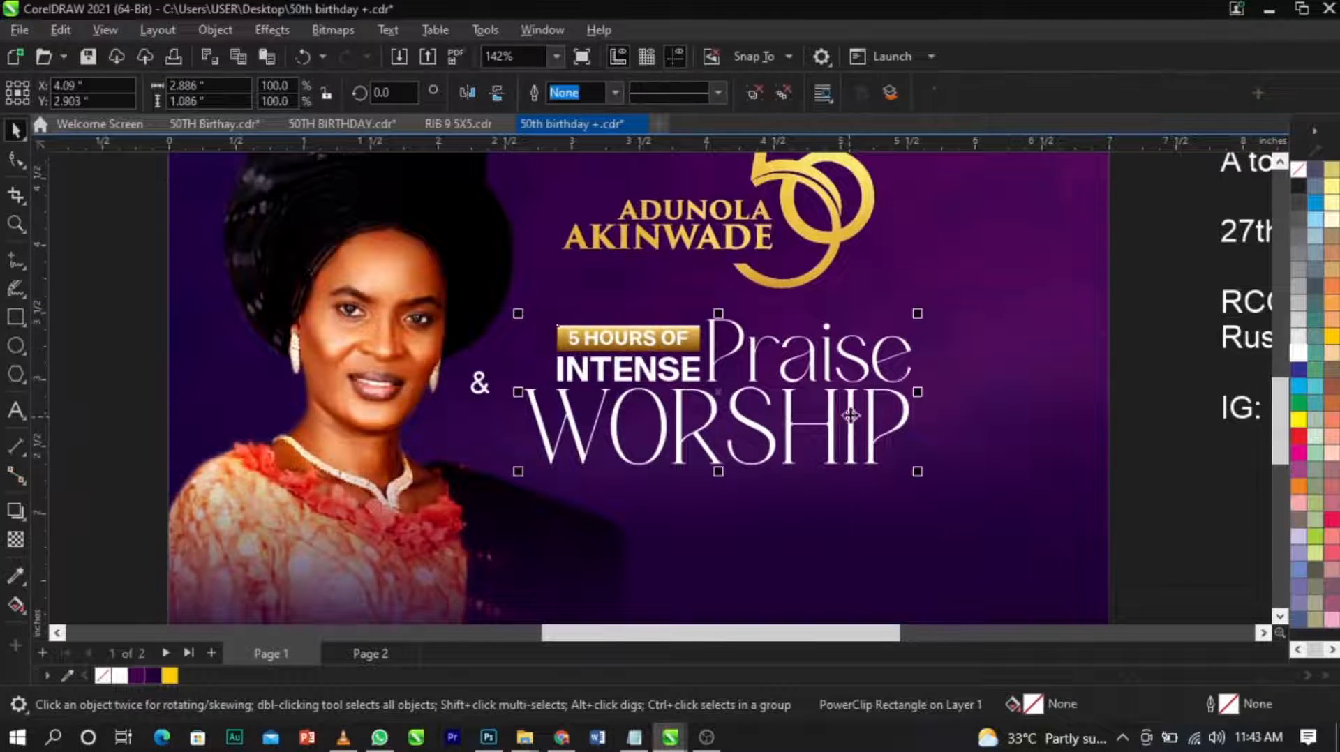
scroll(831, 408, "up", 3)
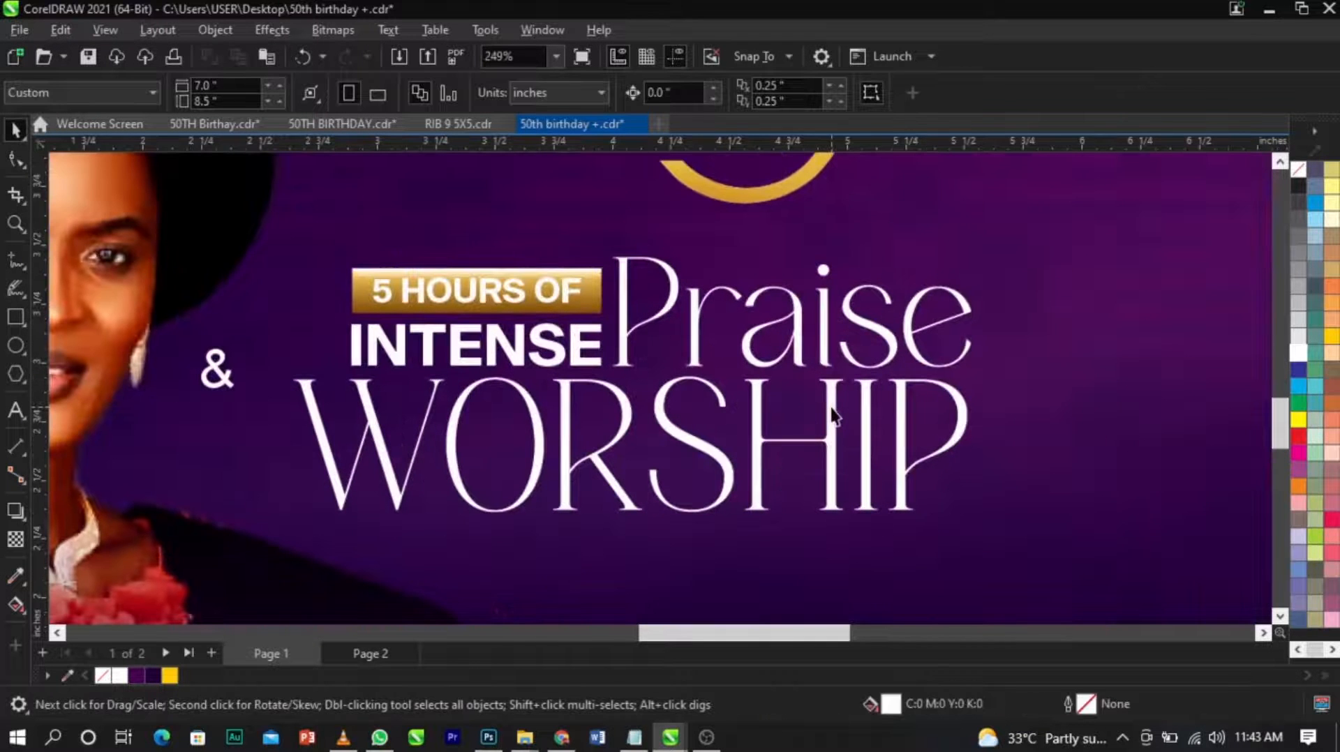
Select "Praise" and "WORSHIP" together and give both words a white outline.
left_click(831, 408, "ctrl")
left_click(825, 353, "ctrl+shift")
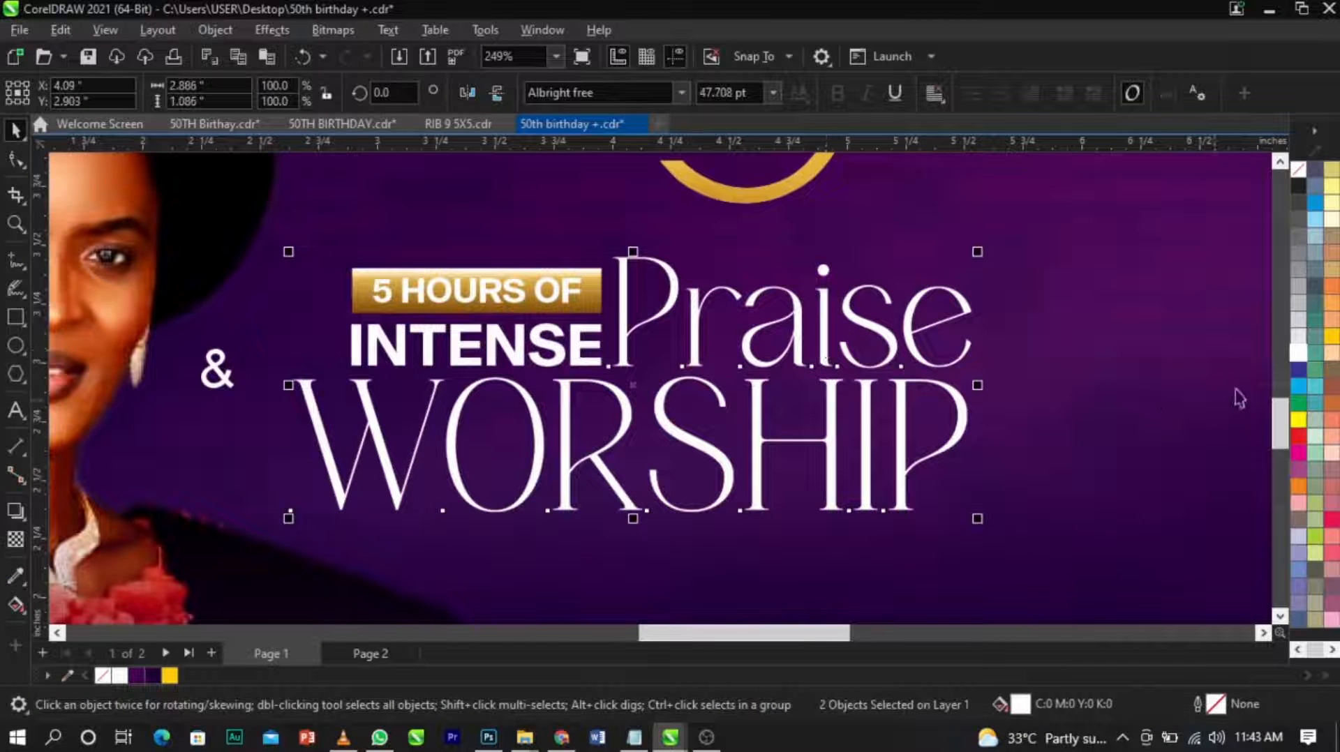
left_click(968, 324)
left_click(967, 322)
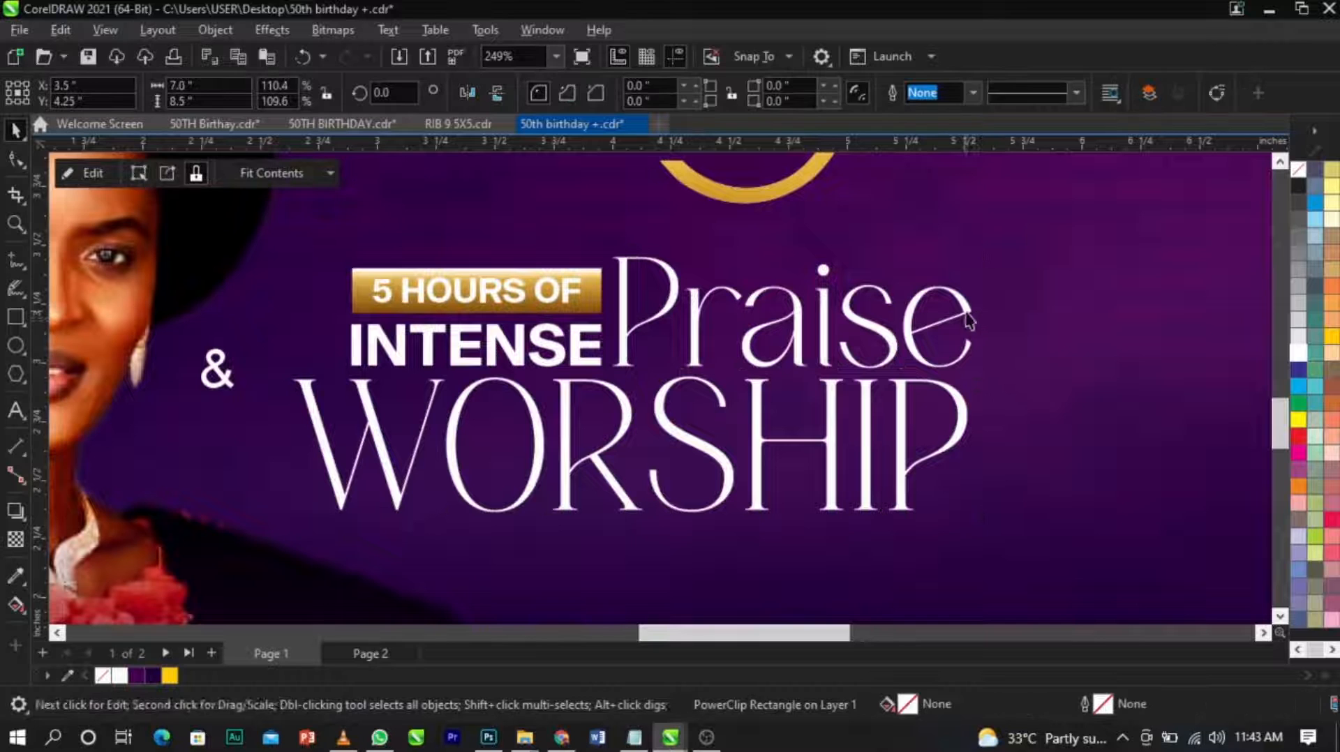
left_click(967, 321)
left_click(967, 412, "shift")
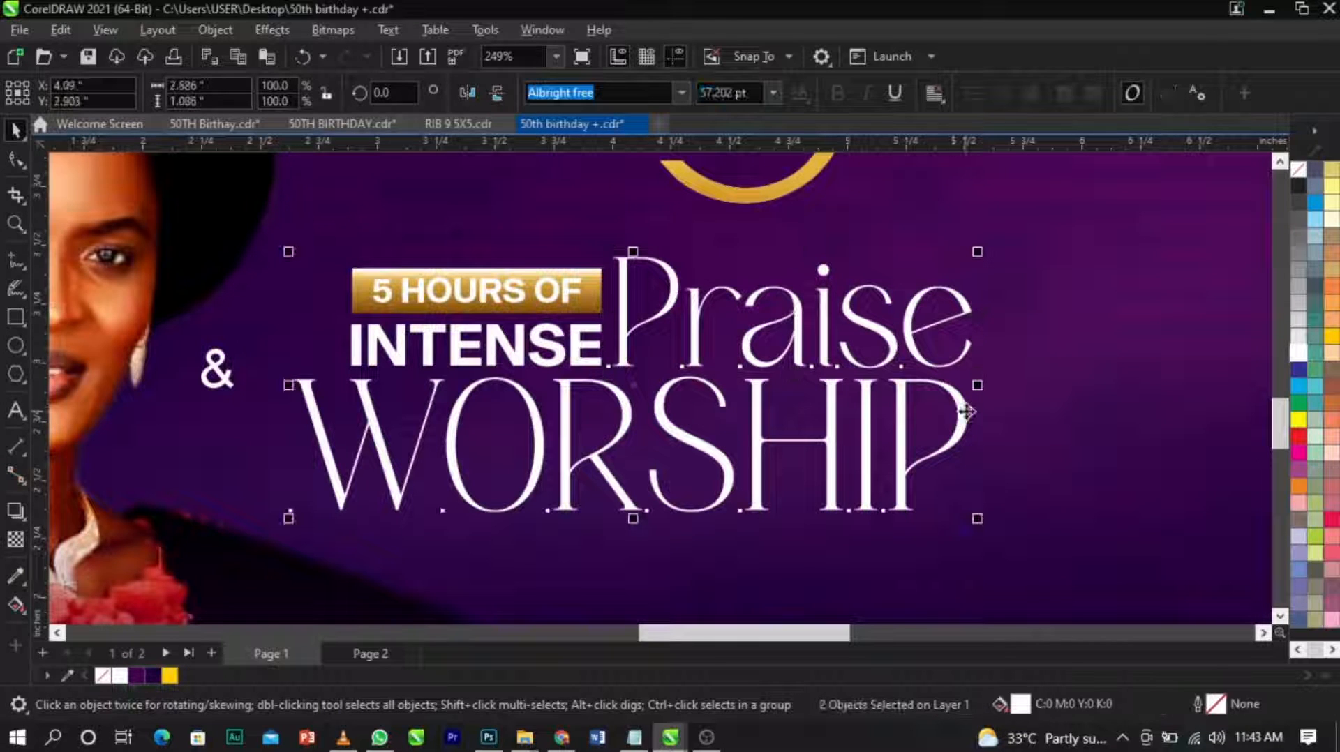
right_click(1293, 355)
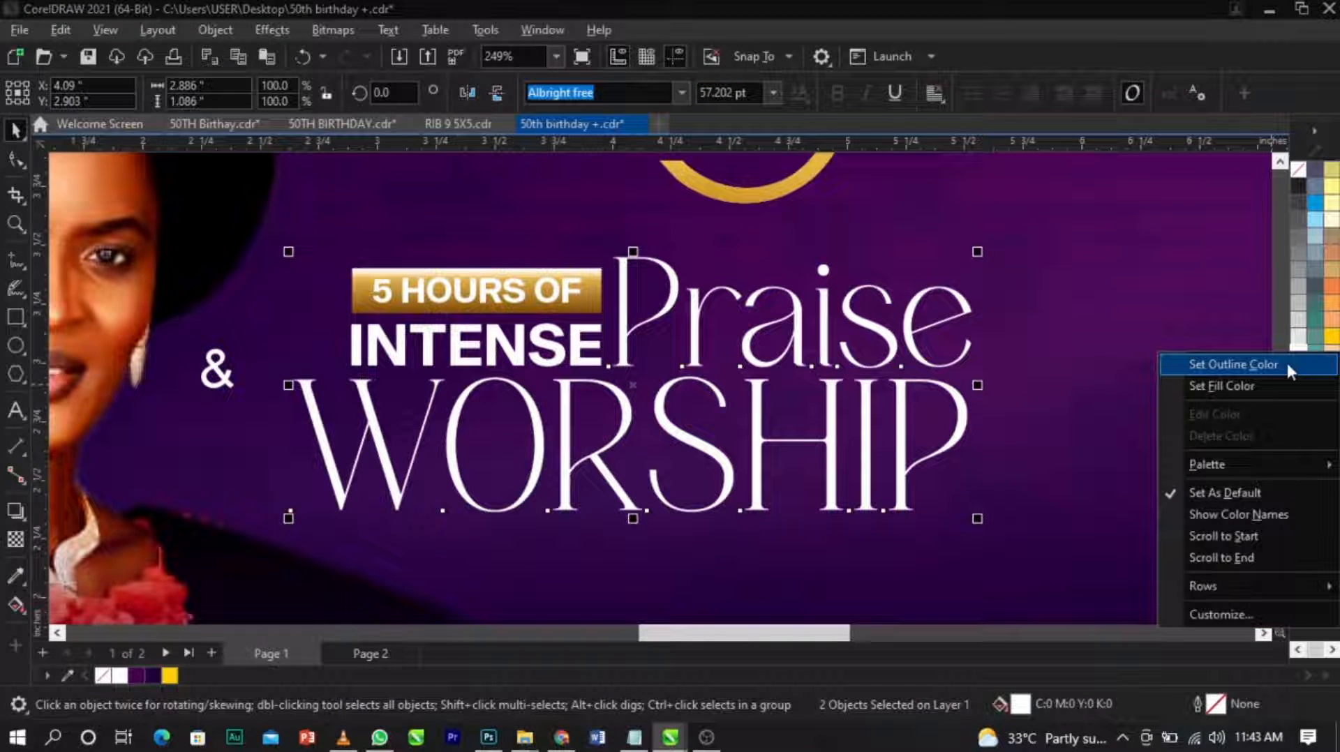
left_click(1287, 363)
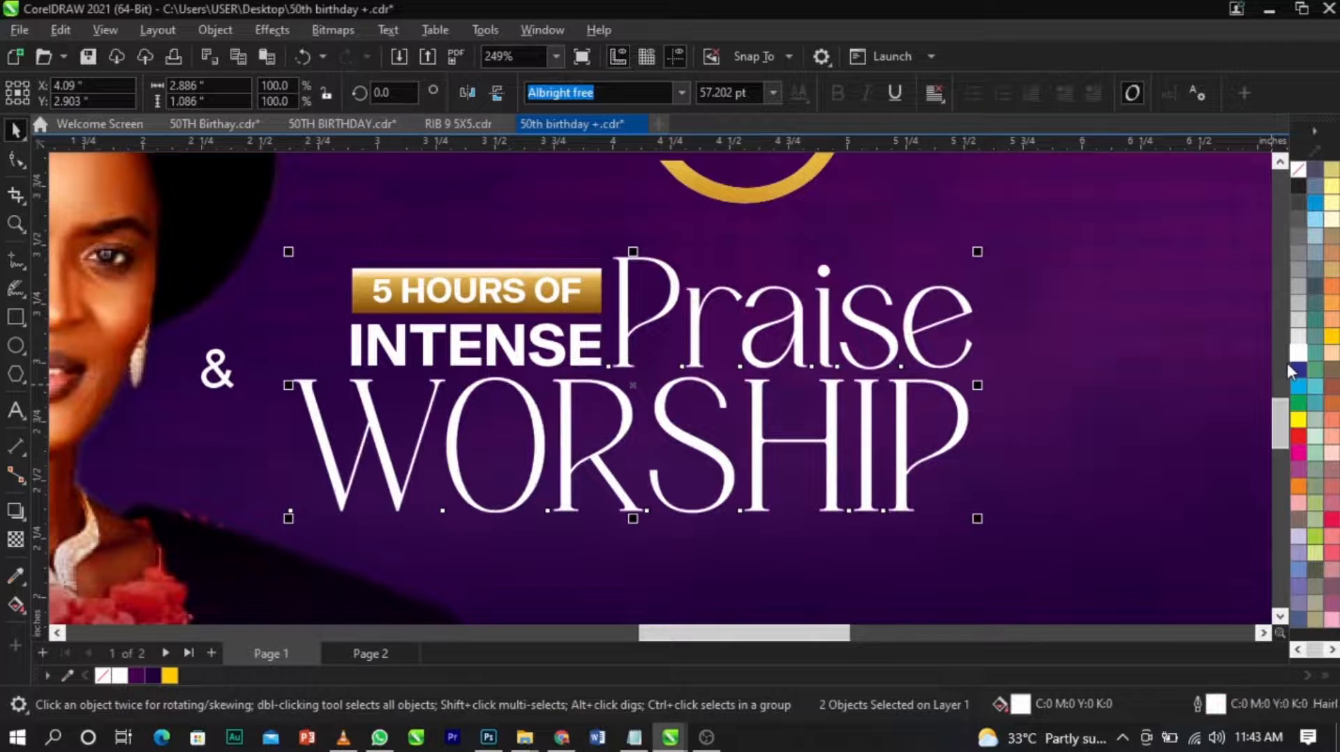
Thicken the outline of "Praise" and "WORSHIP" to a width of 1.5 pt.
double_click(1216, 705)
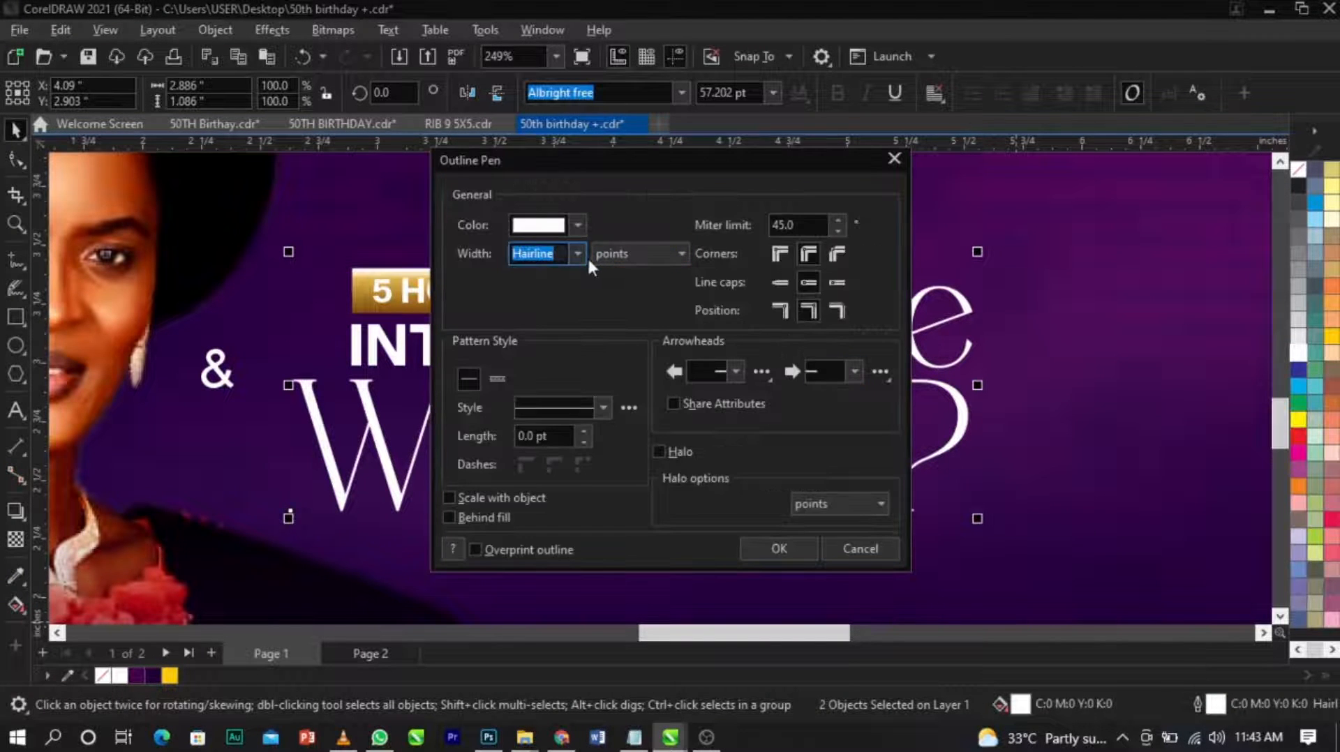
left_click(576, 252)
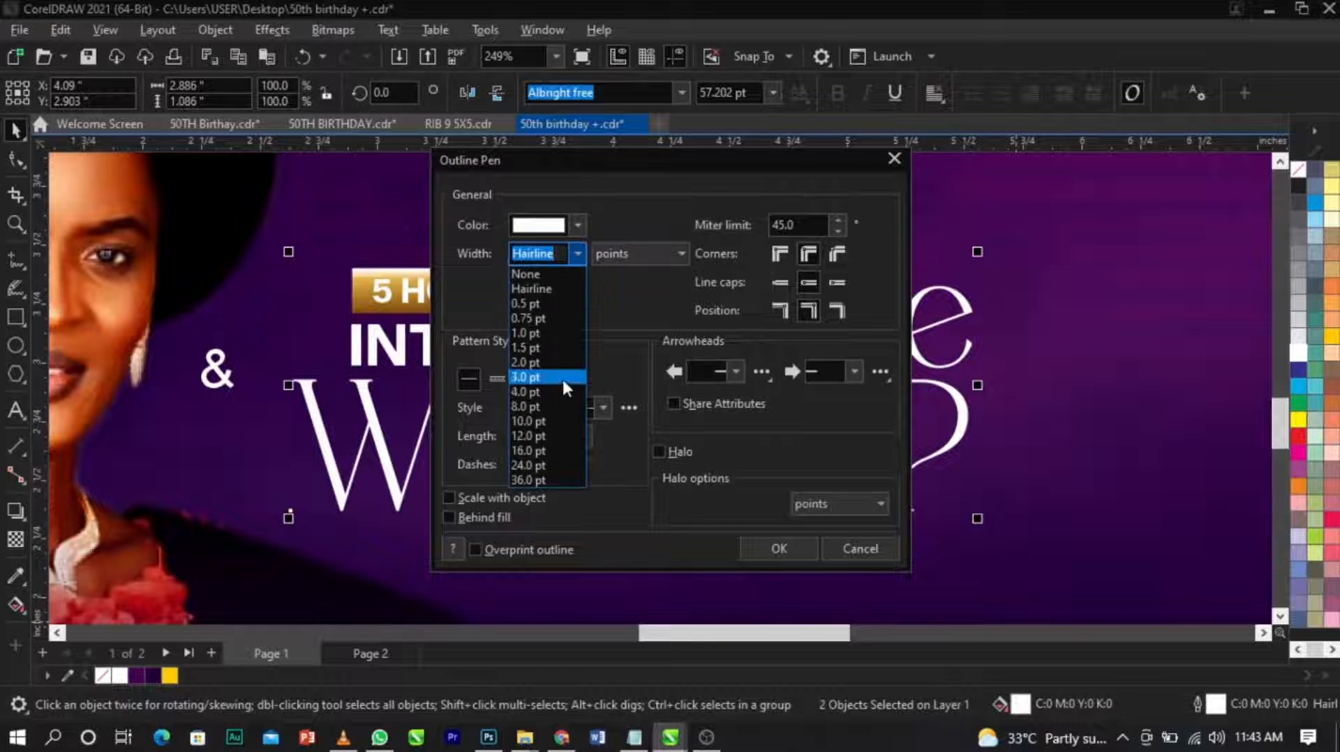
left_click(562, 377)
left_click_drag(607, 157, 359, 117)
left_click(327, 215)
left_click(319, 299)
left_click(522, 509)
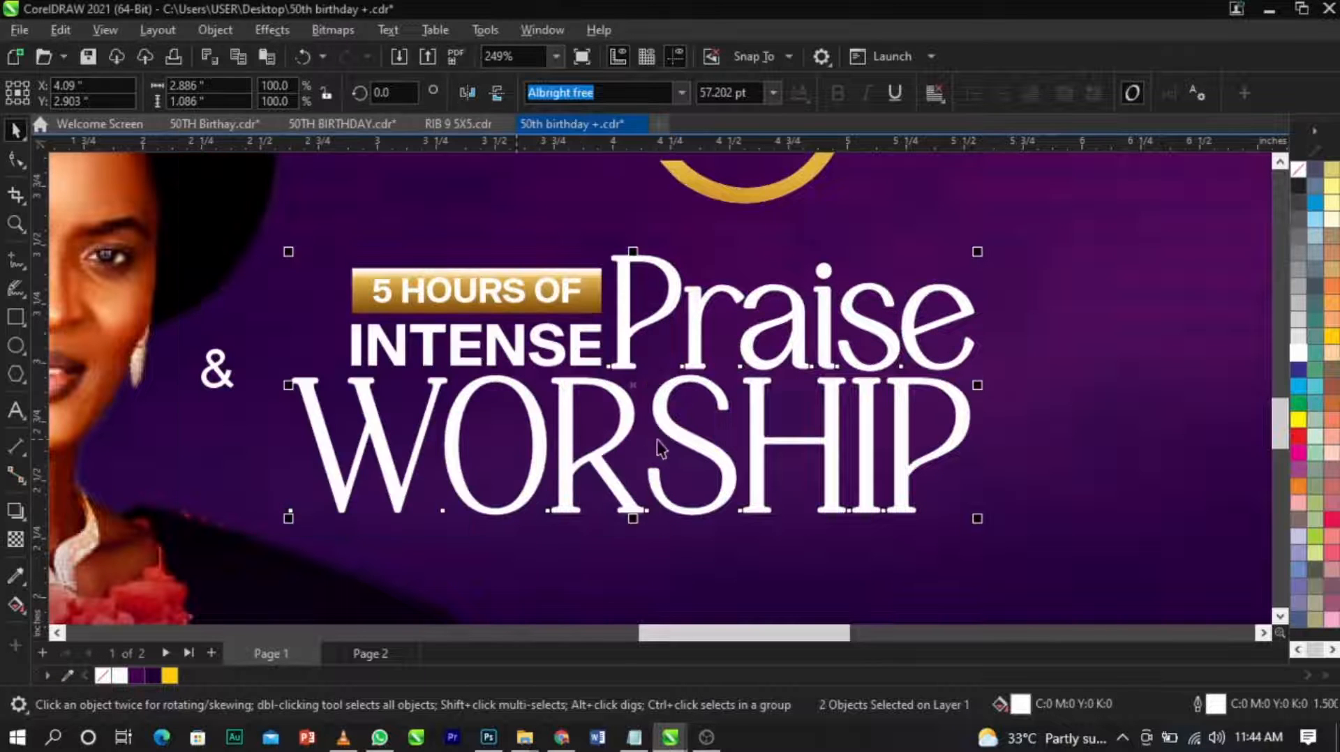
Convert the outline of "Praise" alone to a separate object.
left_click(1034, 299)
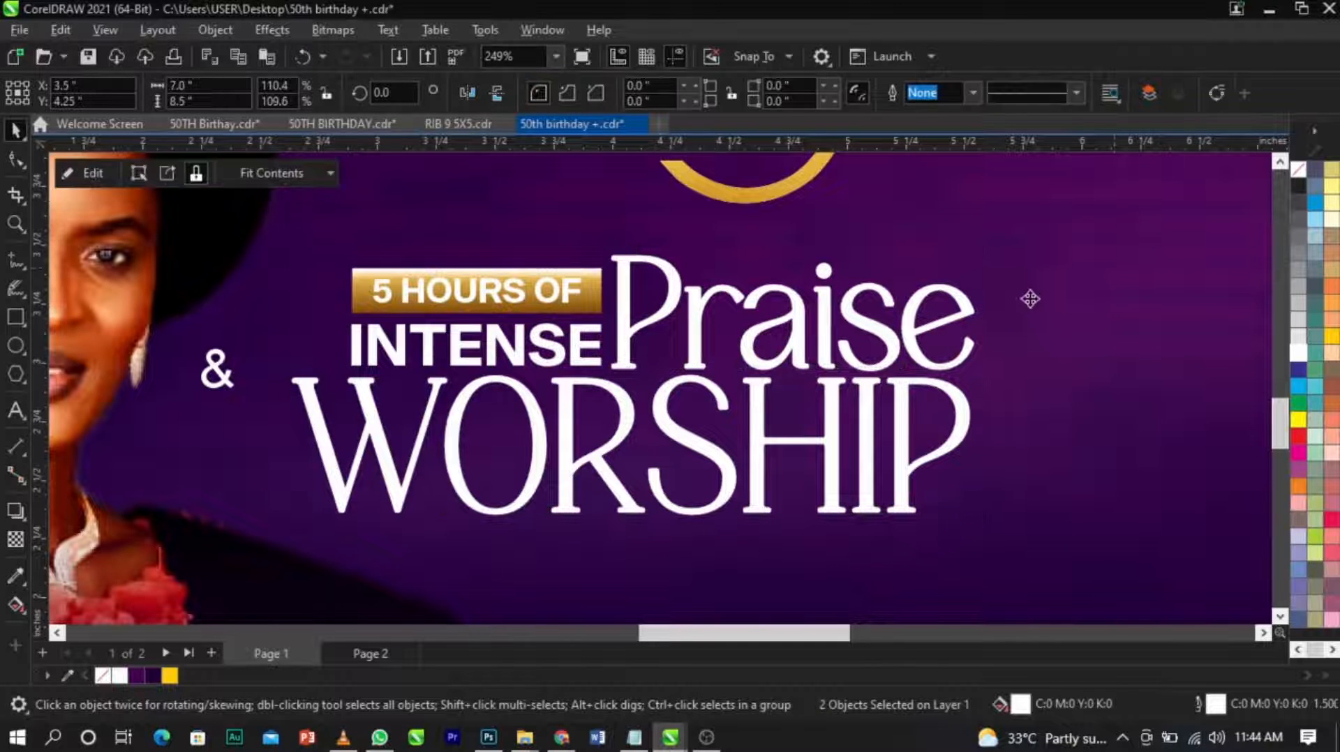
left_click(968, 300)
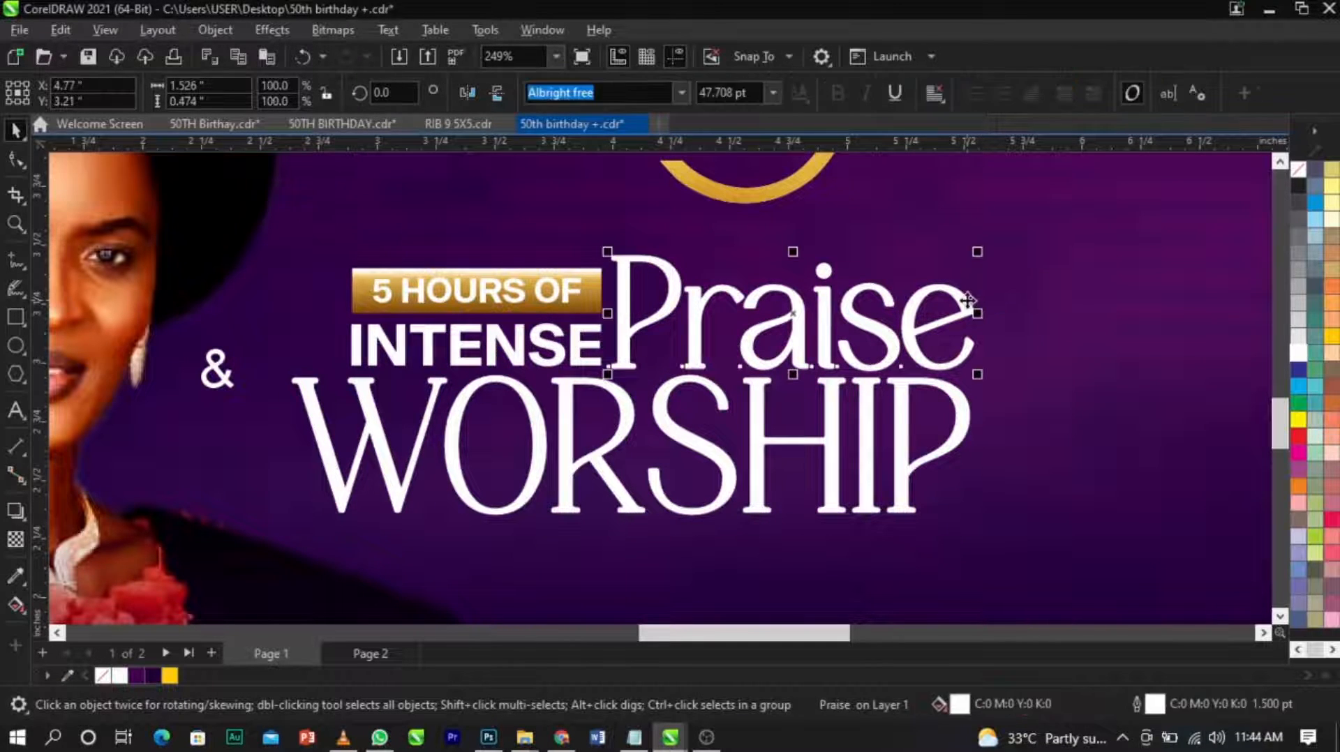
left_click(229, 33)
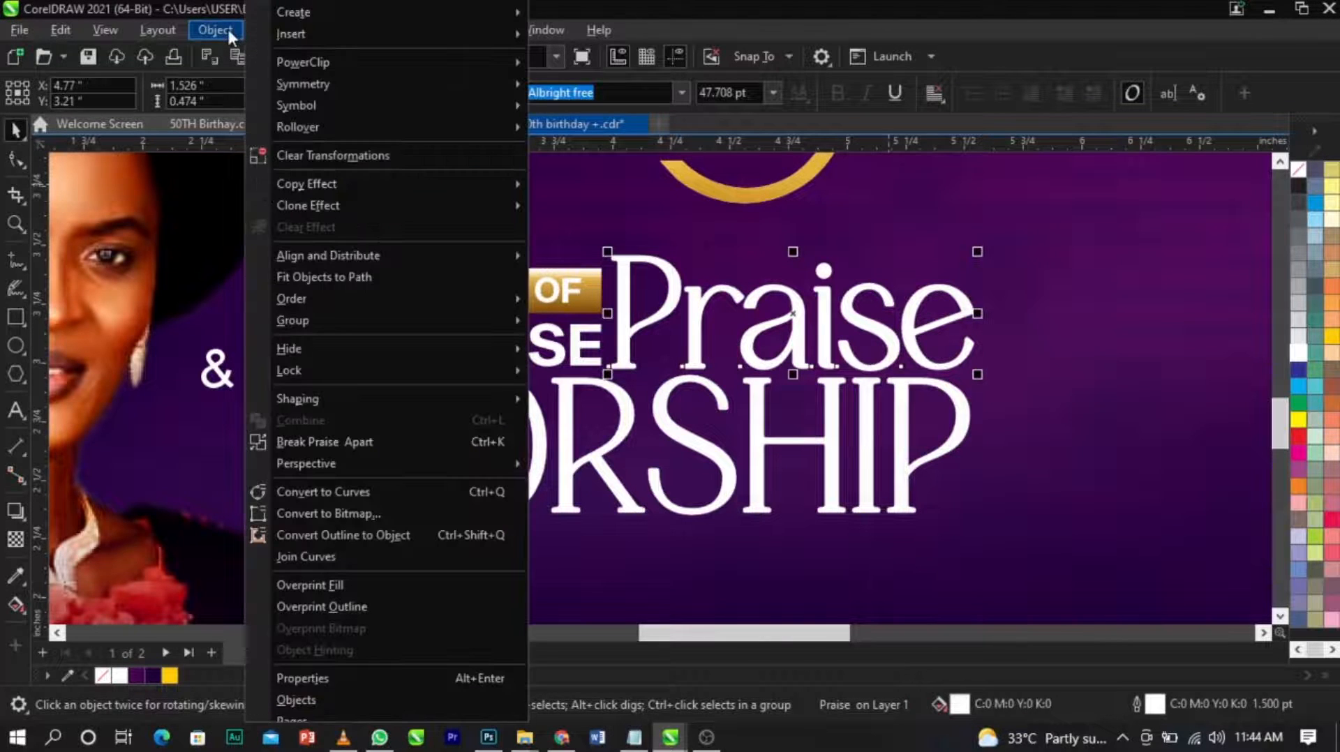
left_click(392, 538)
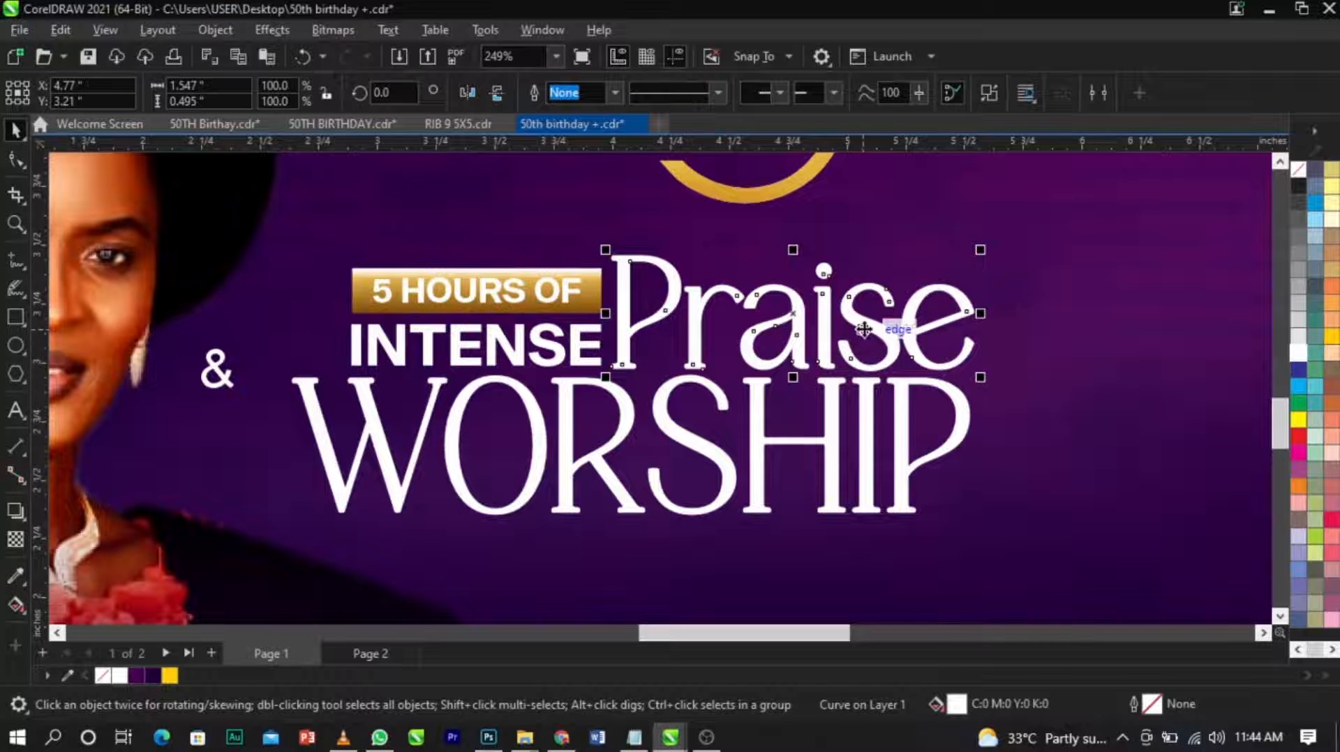
Check that the outline of "Praise" is separate, restore its position and weld it with the text into one shape.
left_click_drag(863, 329, 1019, 293)
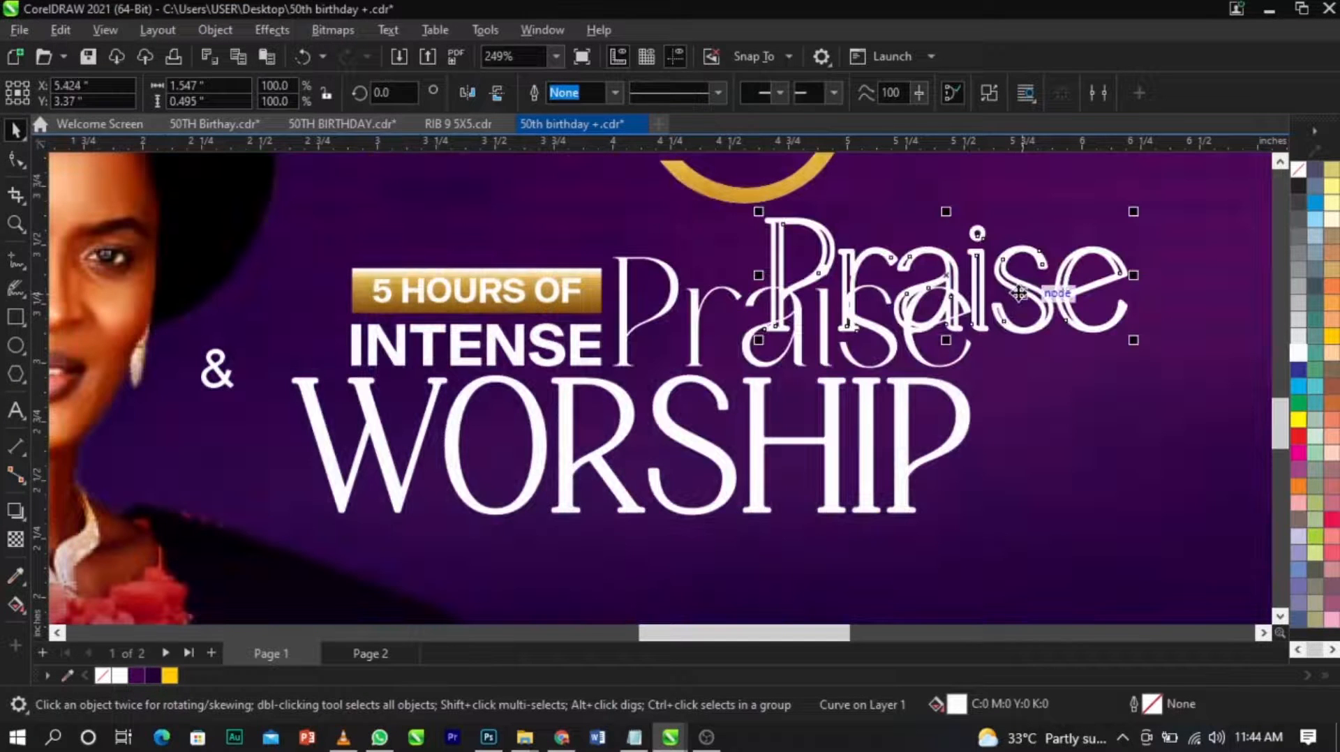
key("ctrl+z")
left_click_drag(1051, 229, 603, 404)
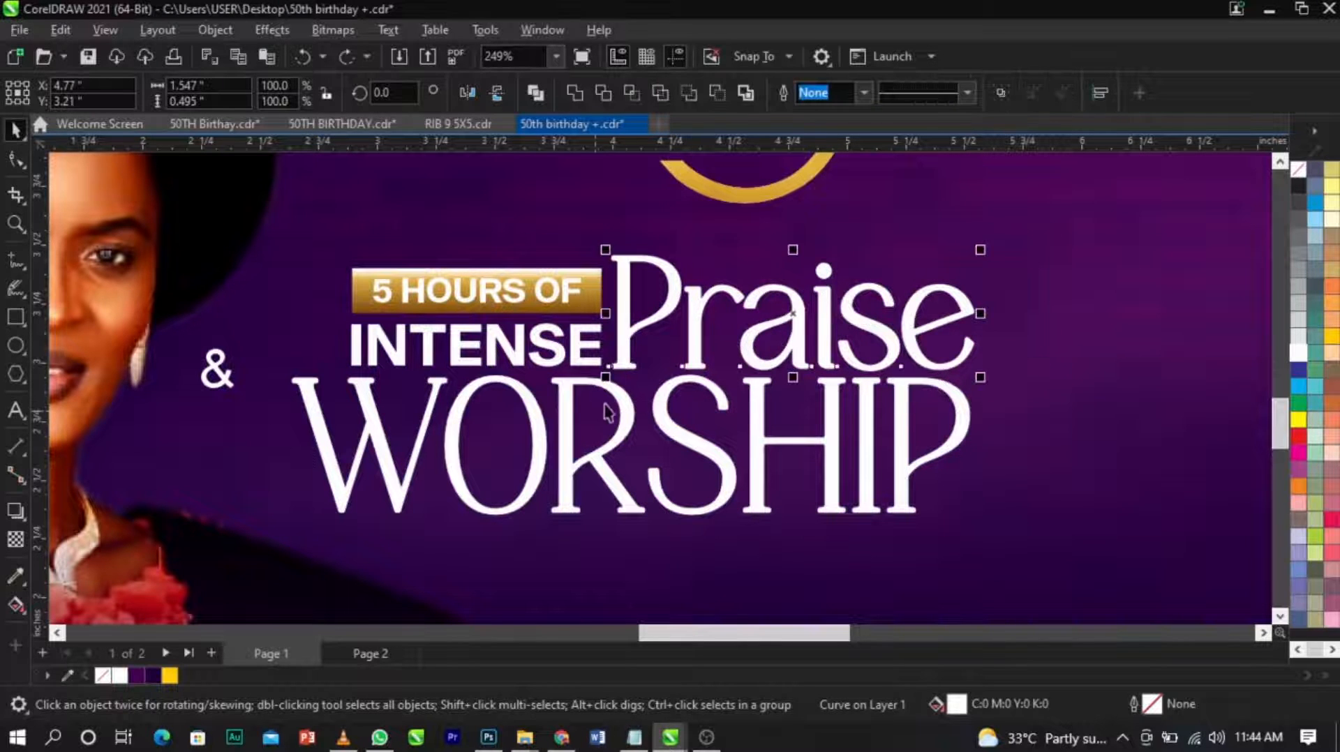
left_click(571, 89)
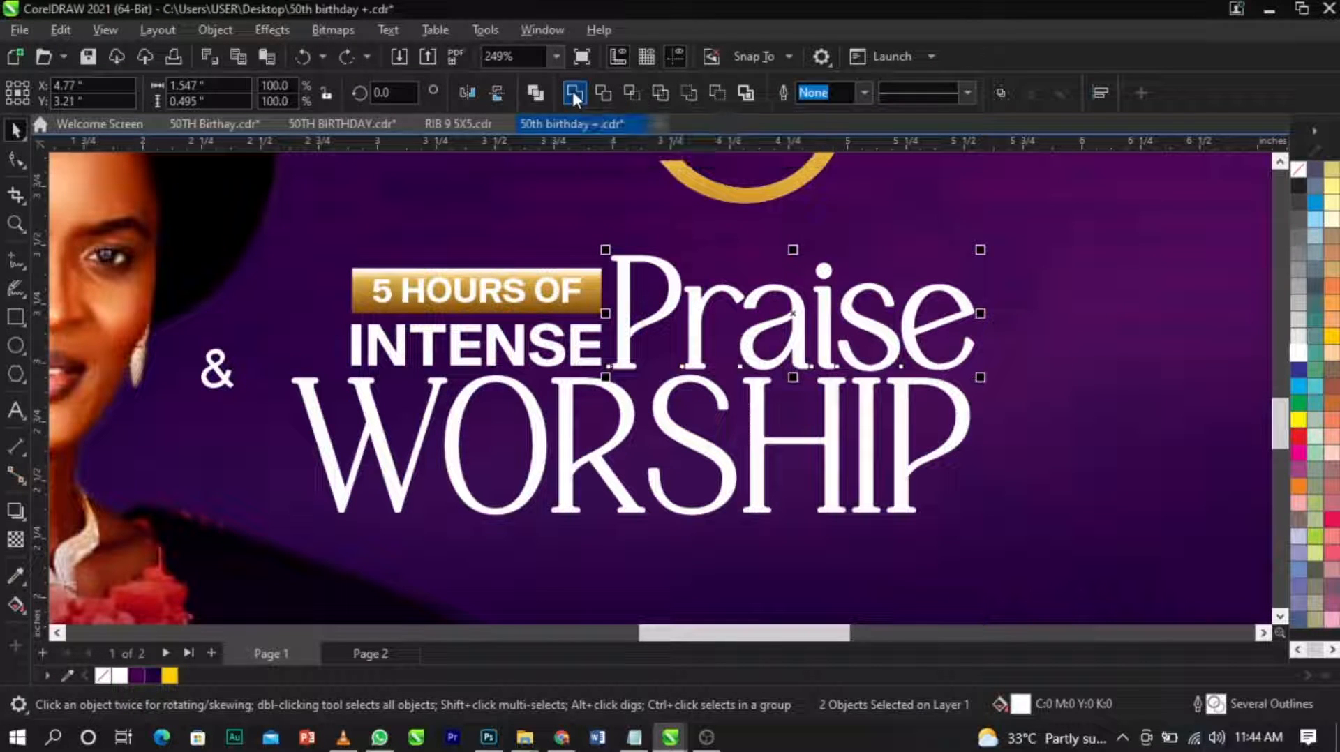
Convert the outline of "WORSHIP" to a separate object.
left_click(305, 383)
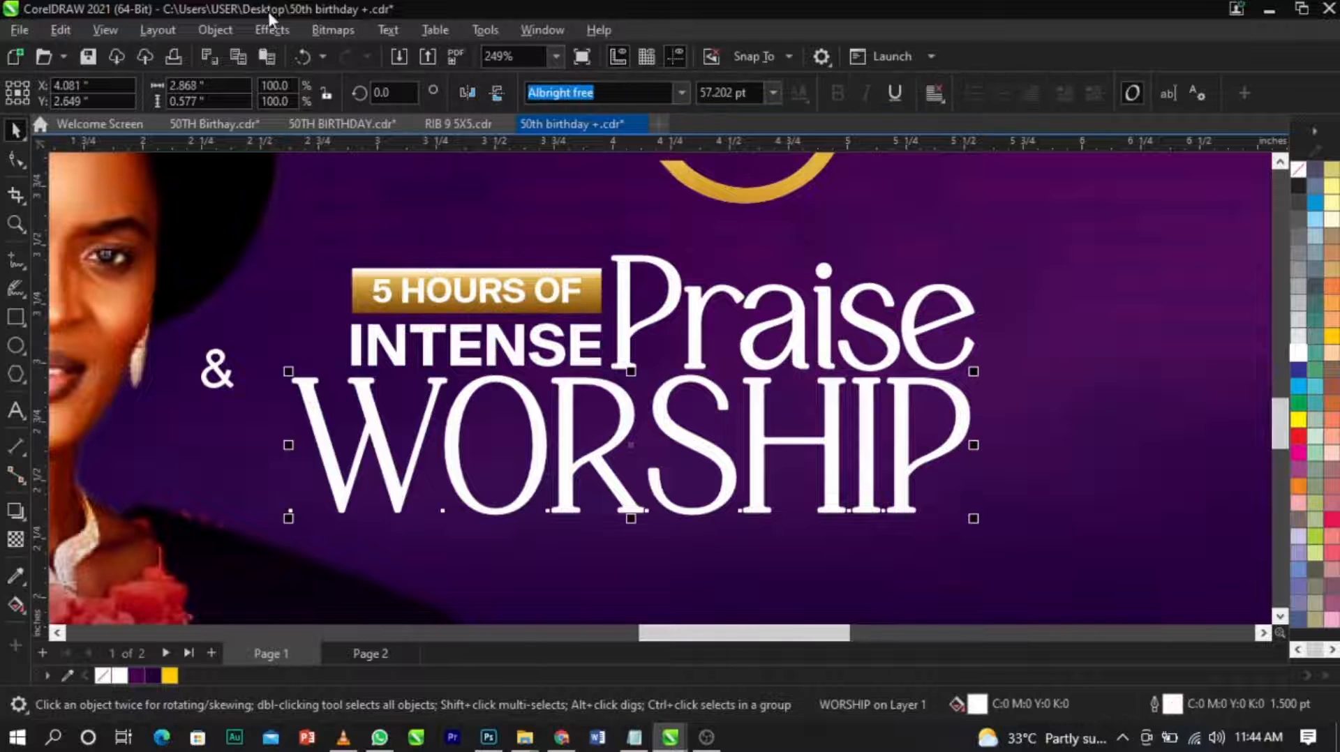
left_click(215, 29)
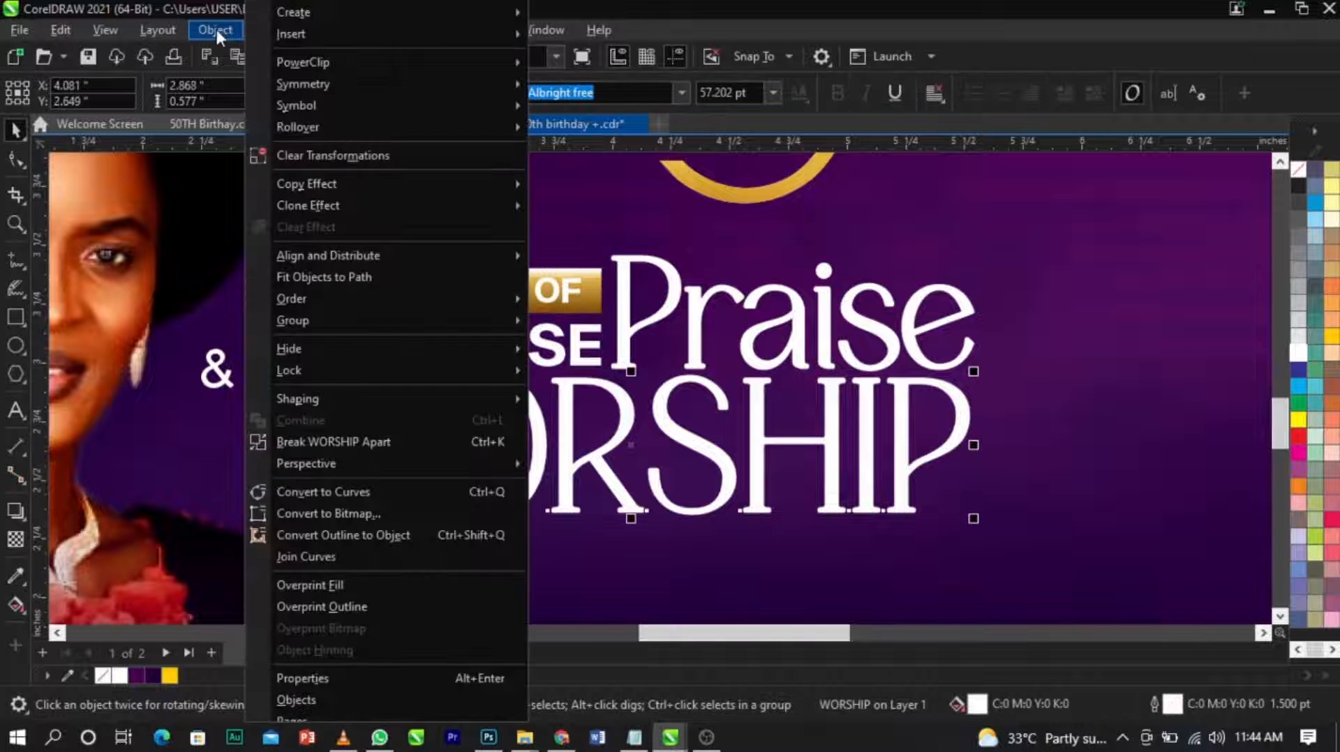
left_click(357, 538)
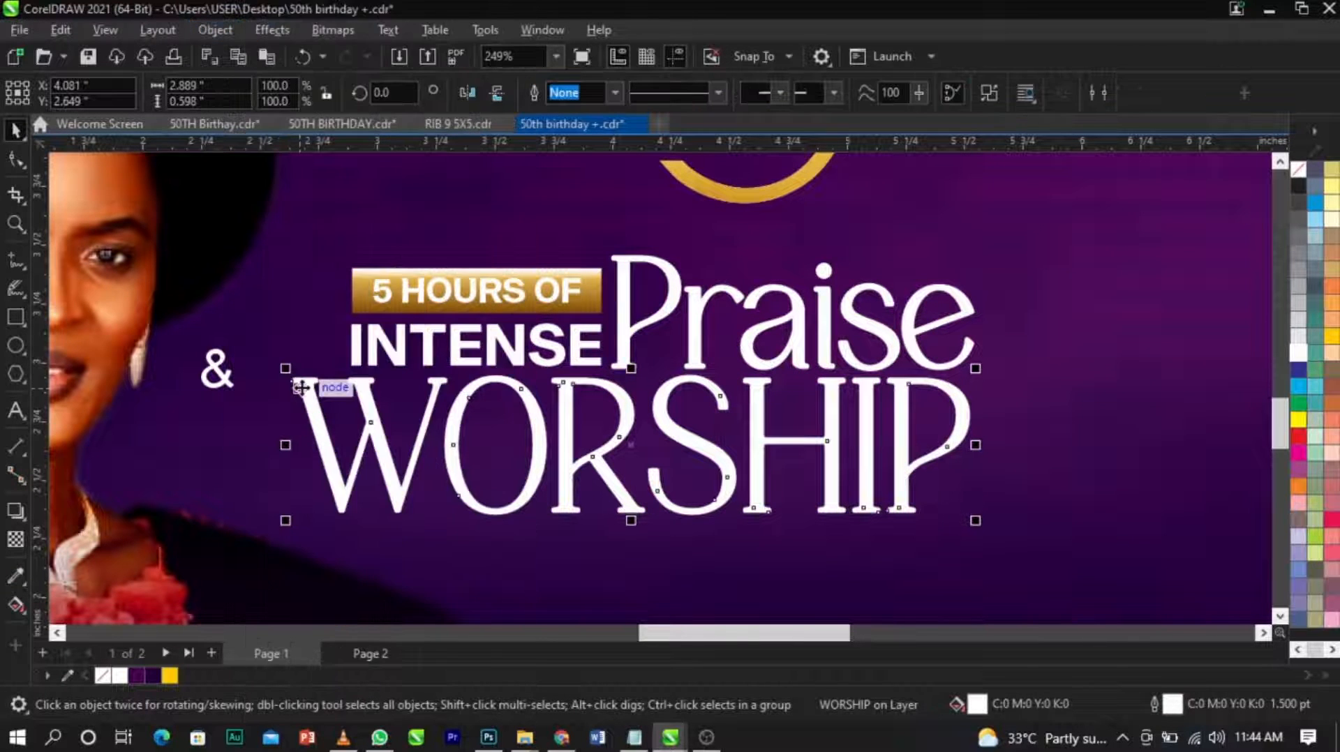
Weld "WORSHIP" and its converted outline into a single curve and check its nodes.
left_click_drag(278, 370, 1063, 568)
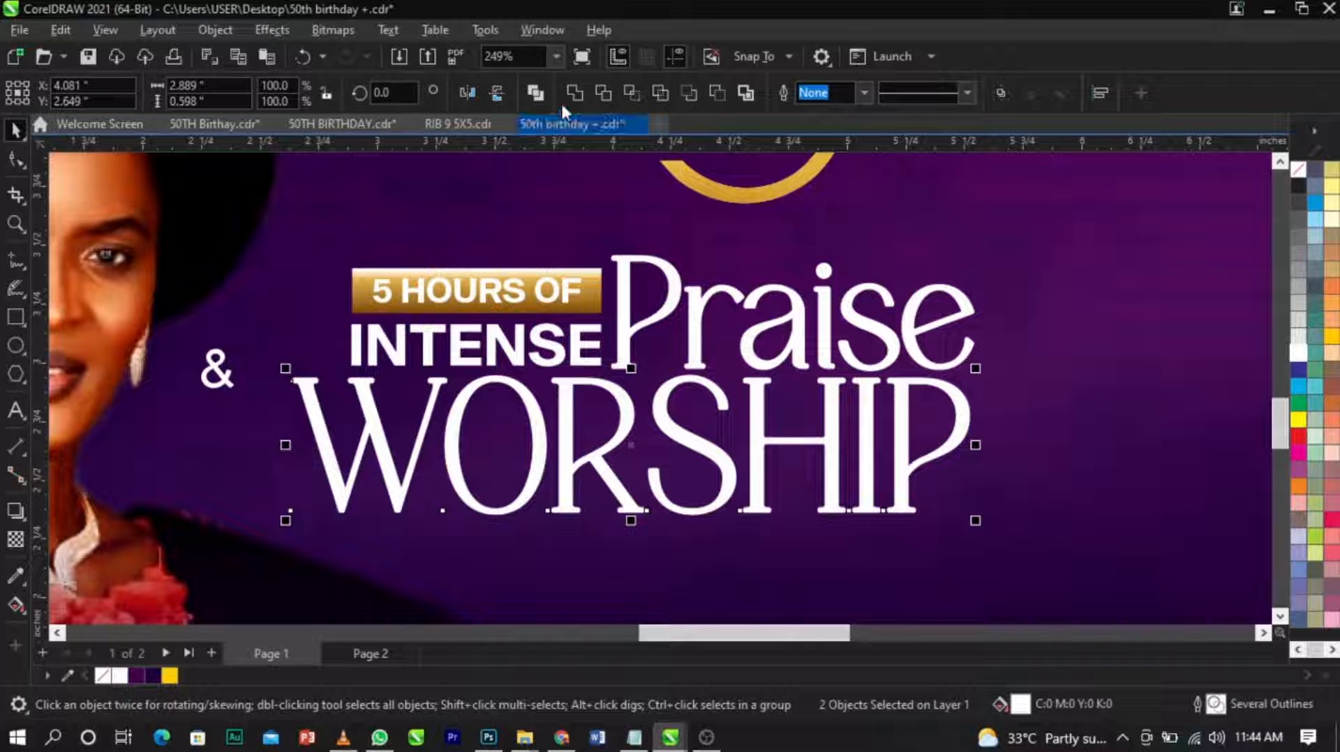
left_click(827, 244)
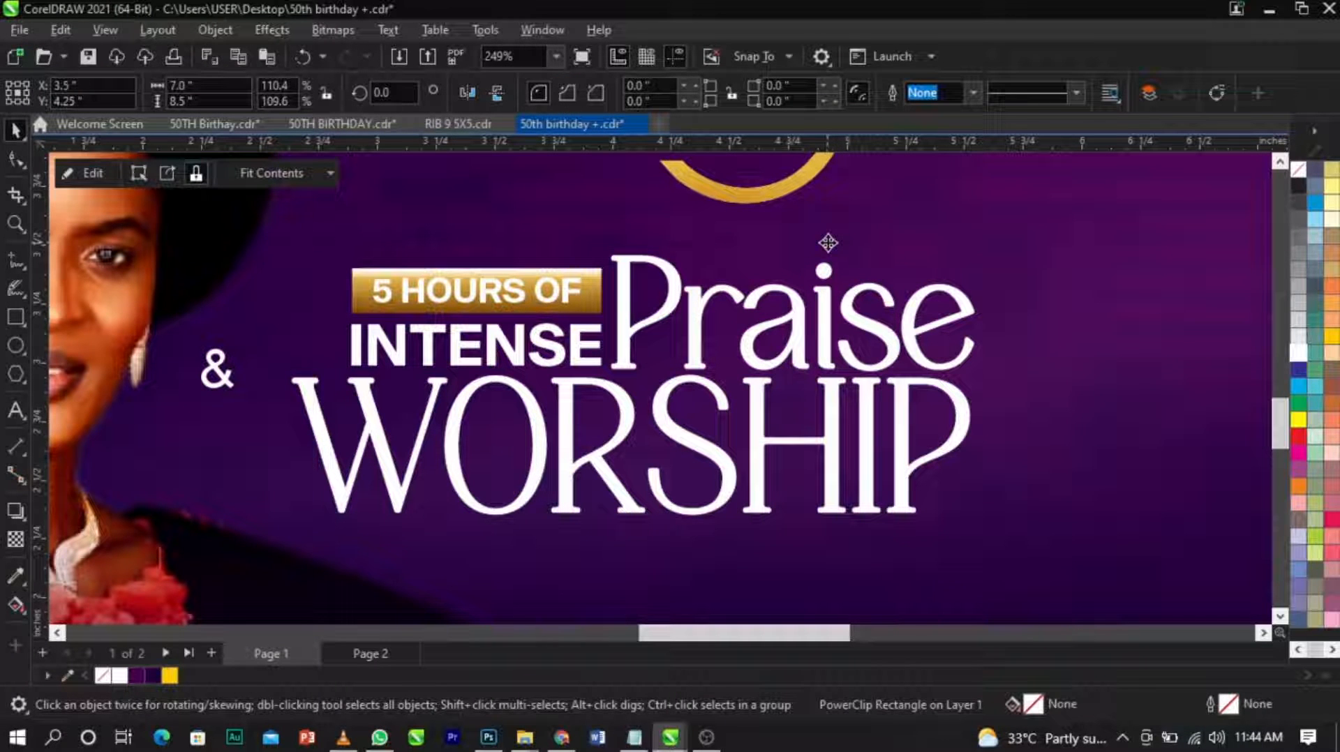
double_click(828, 403)
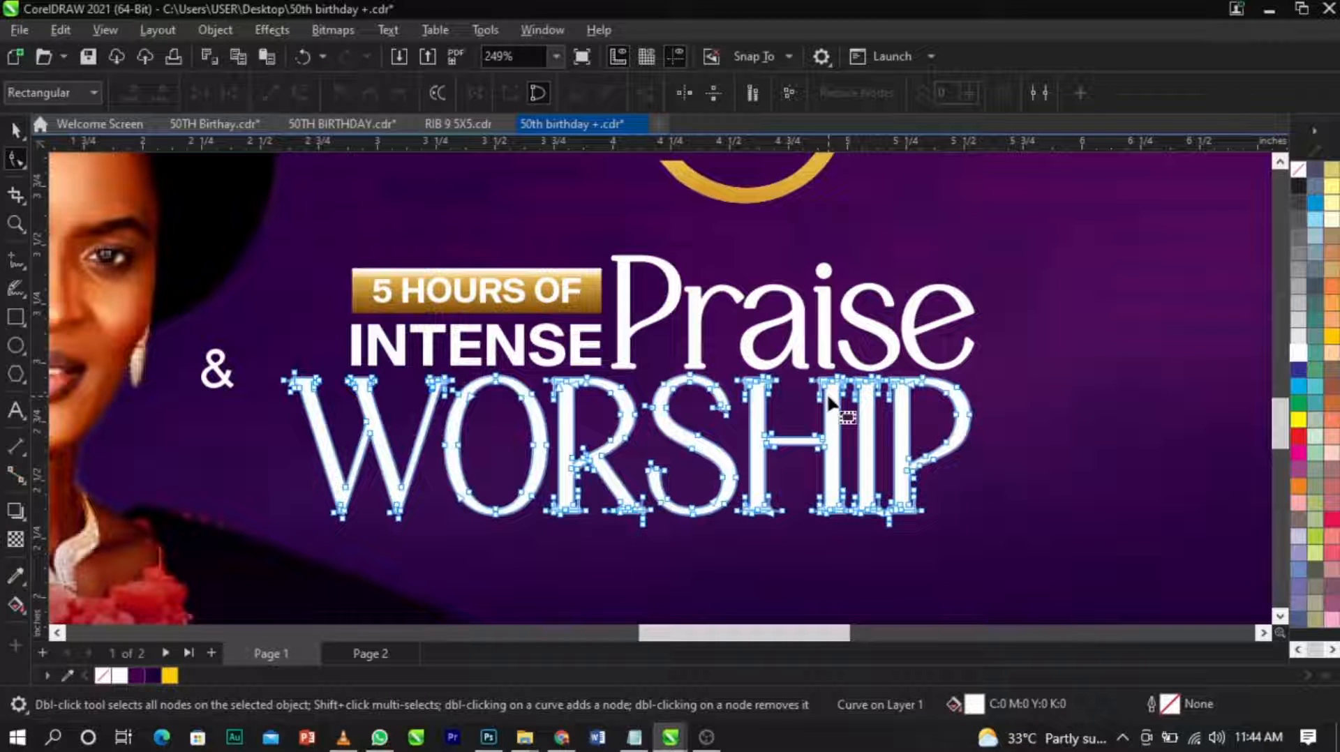
key("space")
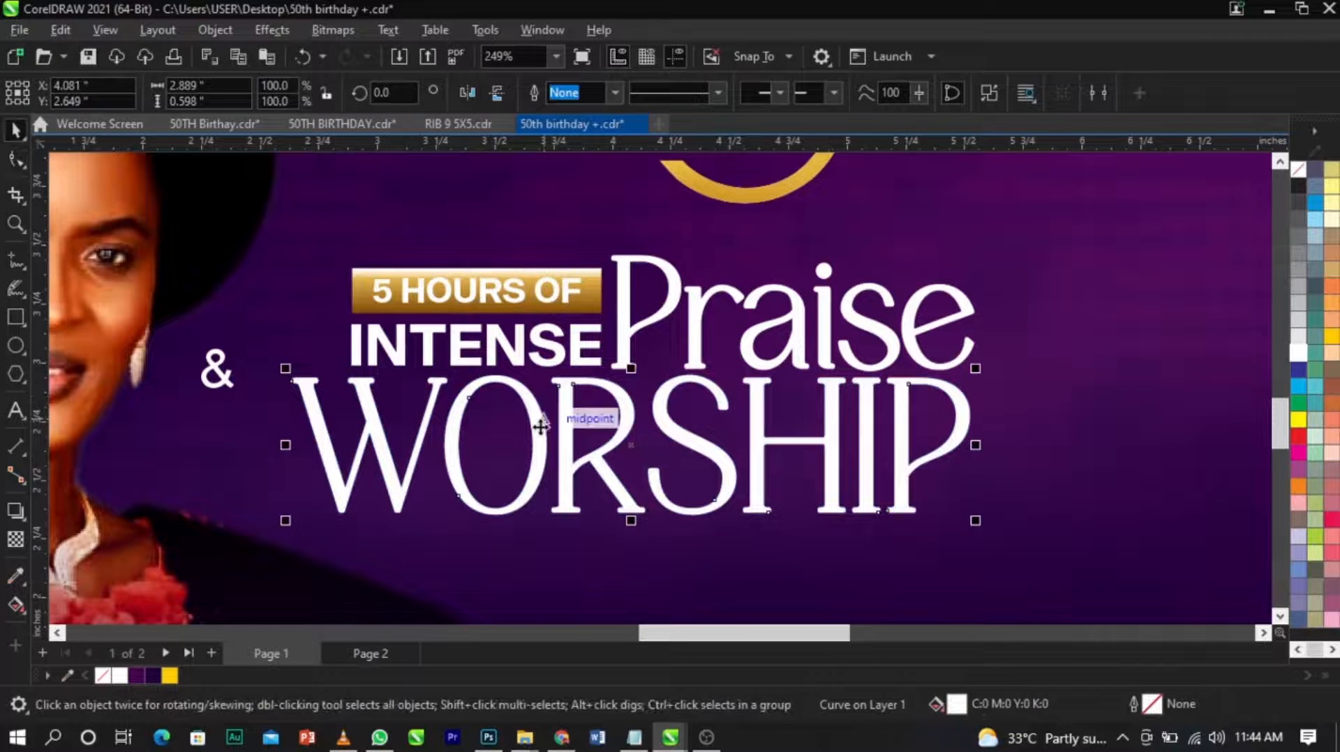
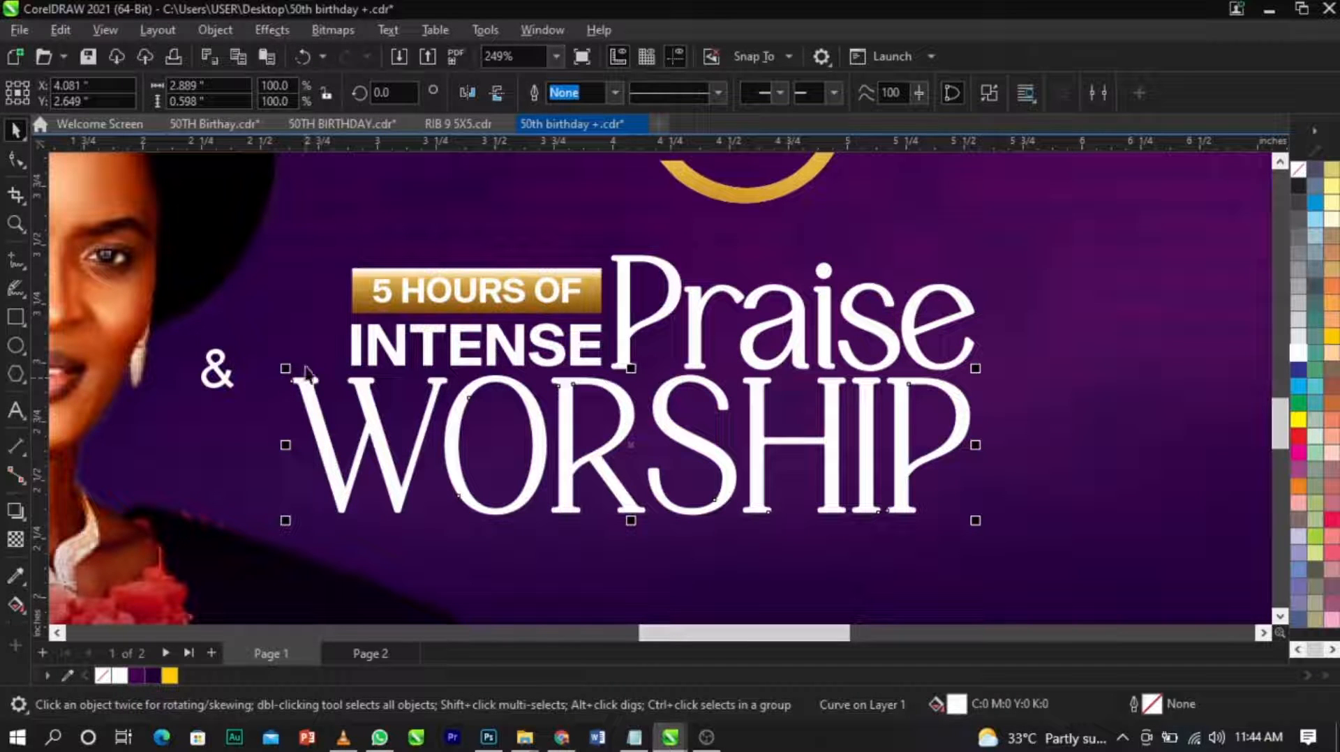
Apply a vertical linear fountain fill to "Praise", running from white at the top to grey at the bottom.
left_click(17, 604)
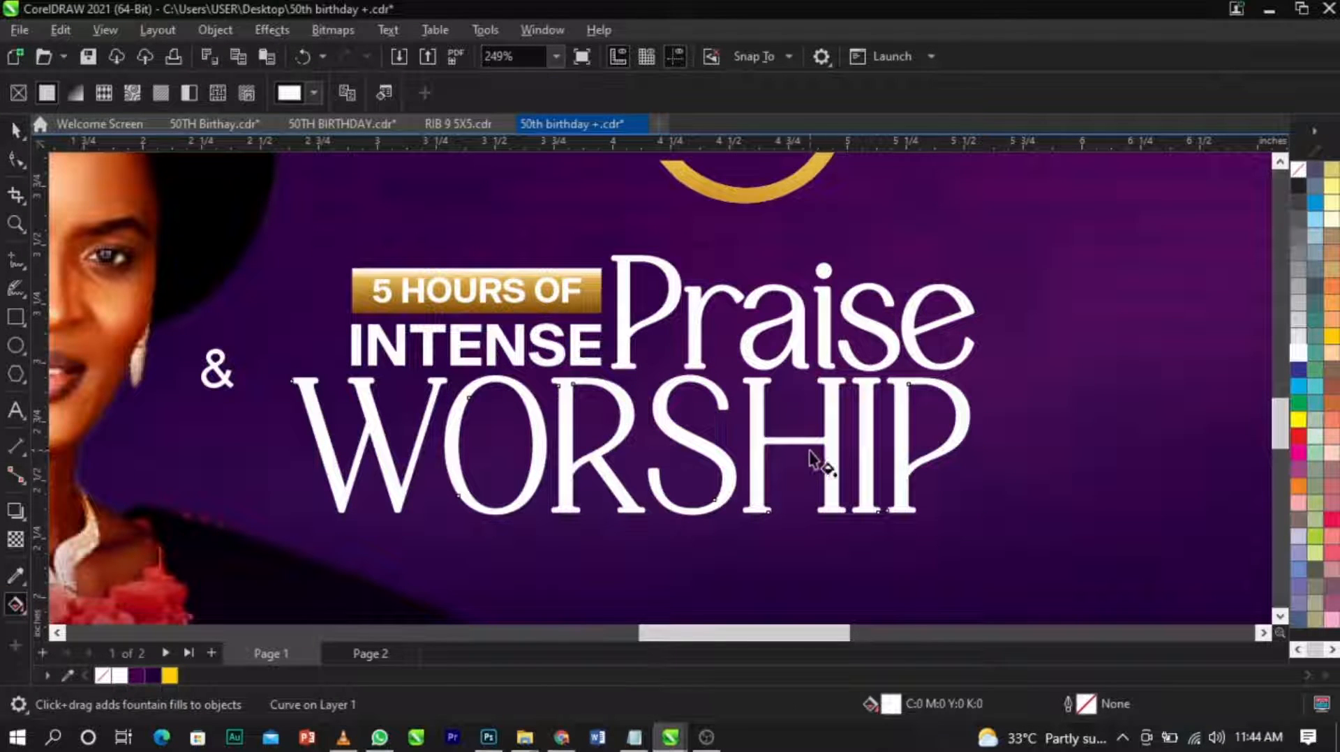
left_click_drag(795, 291, 792, 365)
scroll(793, 375, "up", 2)
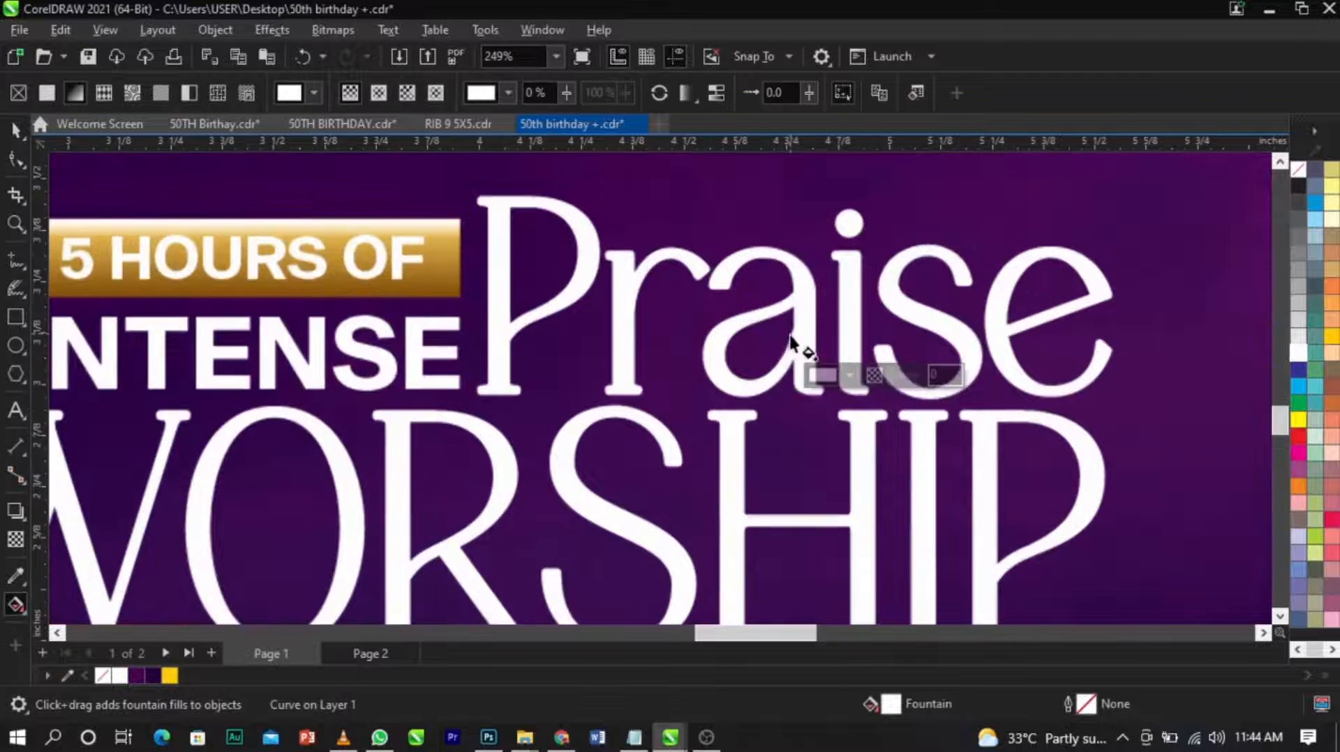
left_click(845, 384)
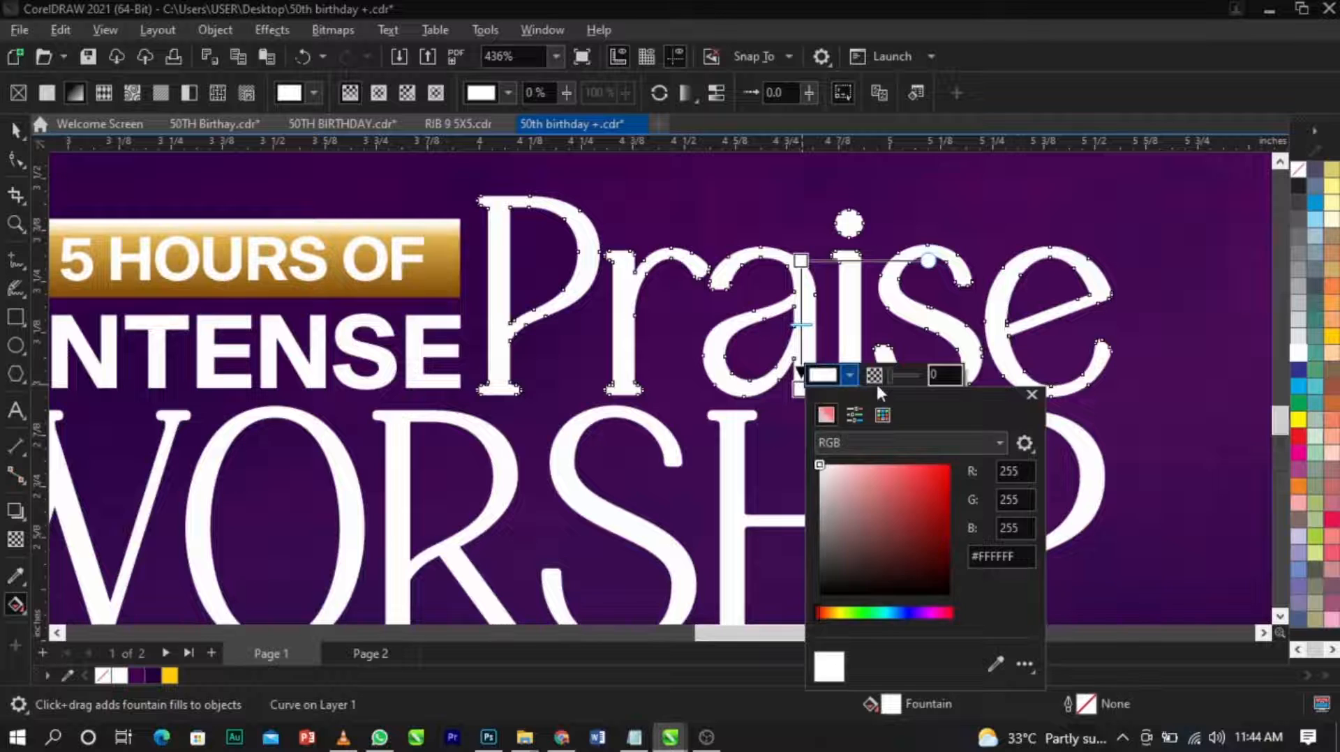
left_click(848, 376)
left_click(851, 378)
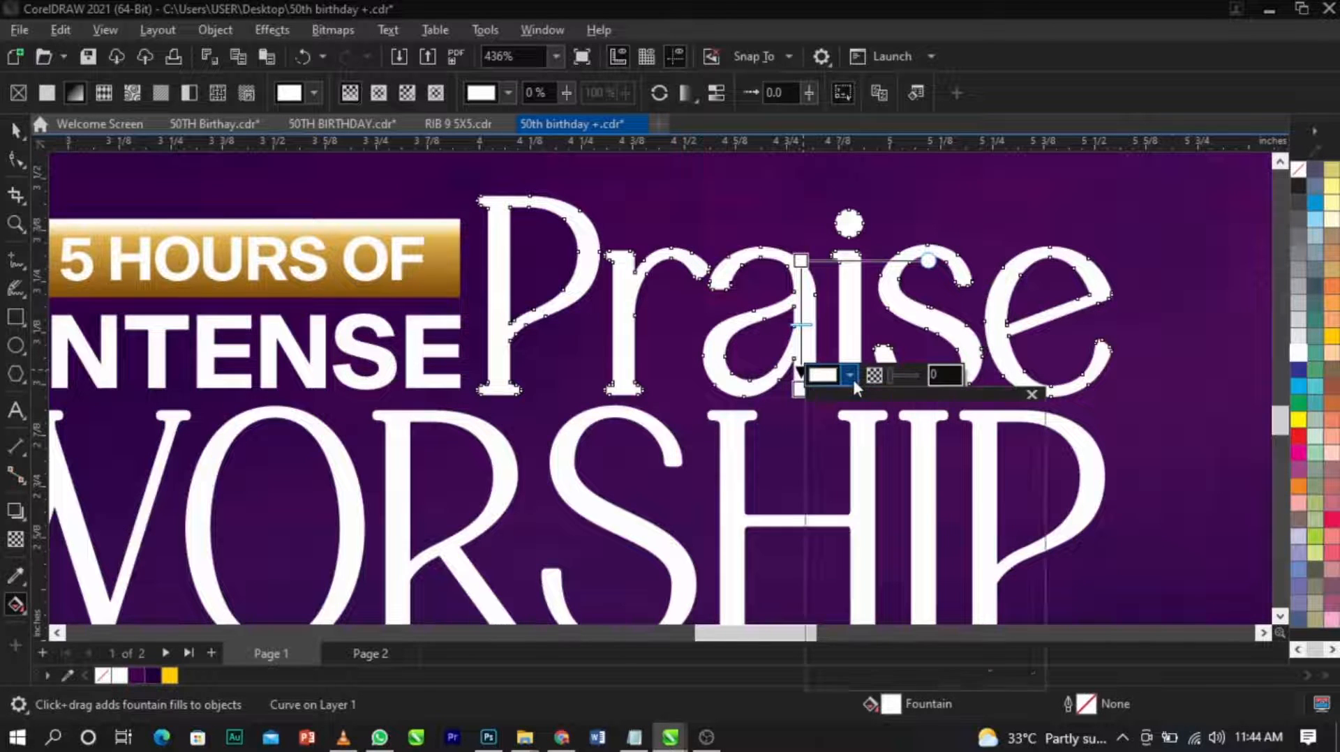
left_click_drag(823, 475, 816, 524)
Move the white start of the "Praise" gradient slightly lower and fine-tune the grey of its lower end.
left_click(803, 318)
left_click_drag(800, 261, 801, 276)
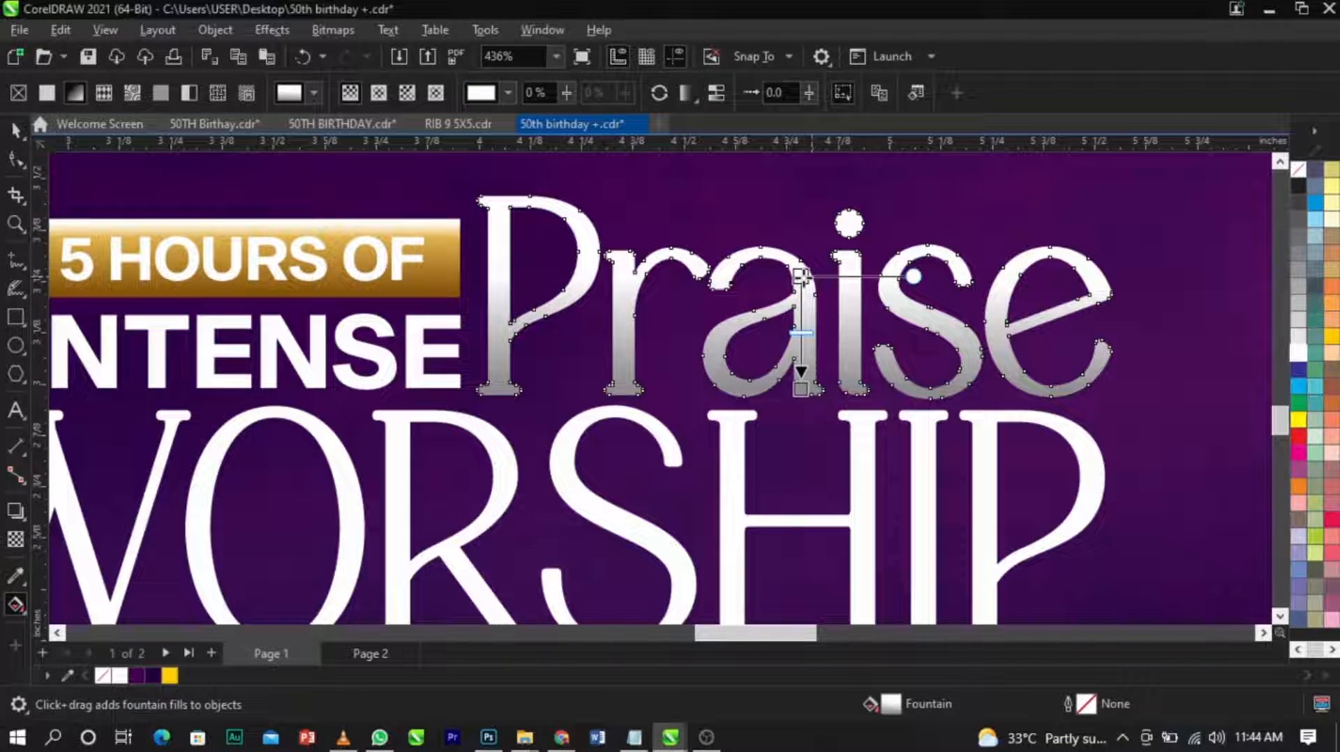
left_click(807, 284)
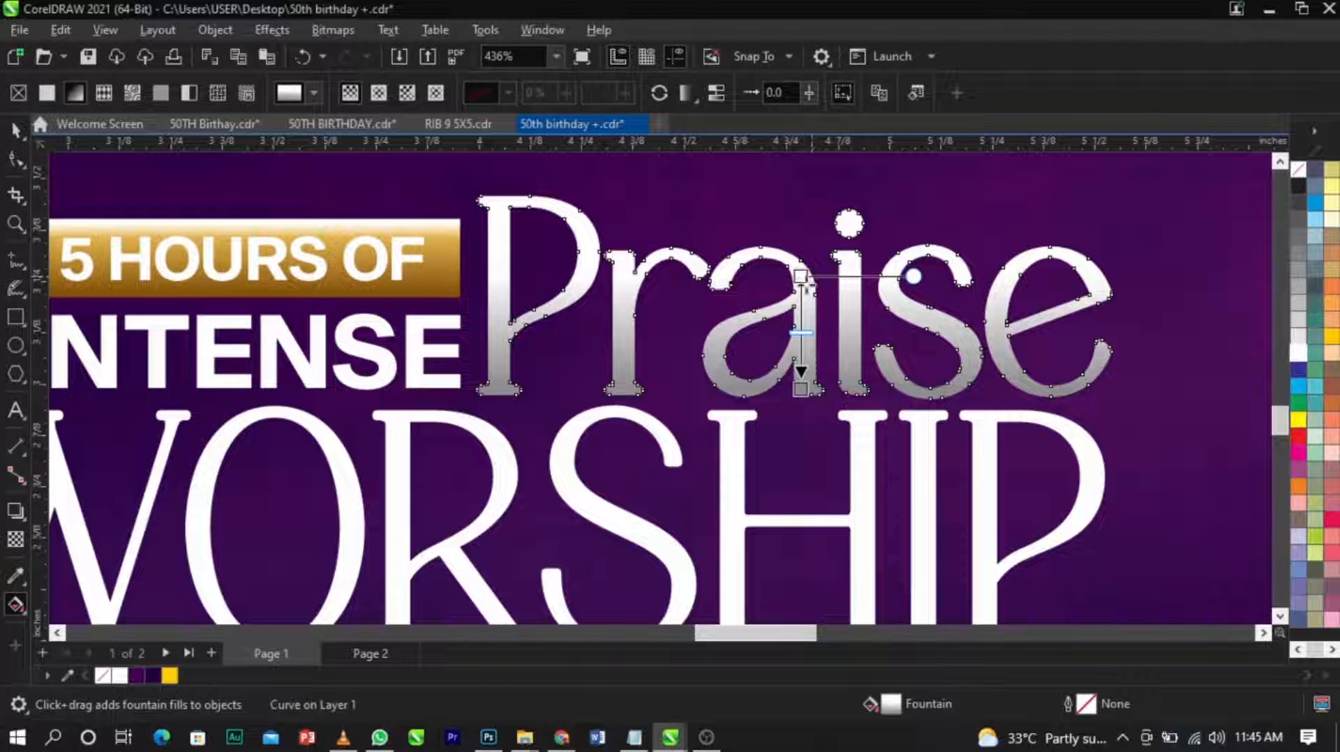
left_click(802, 387)
left_click(852, 380)
left_click(827, 522)
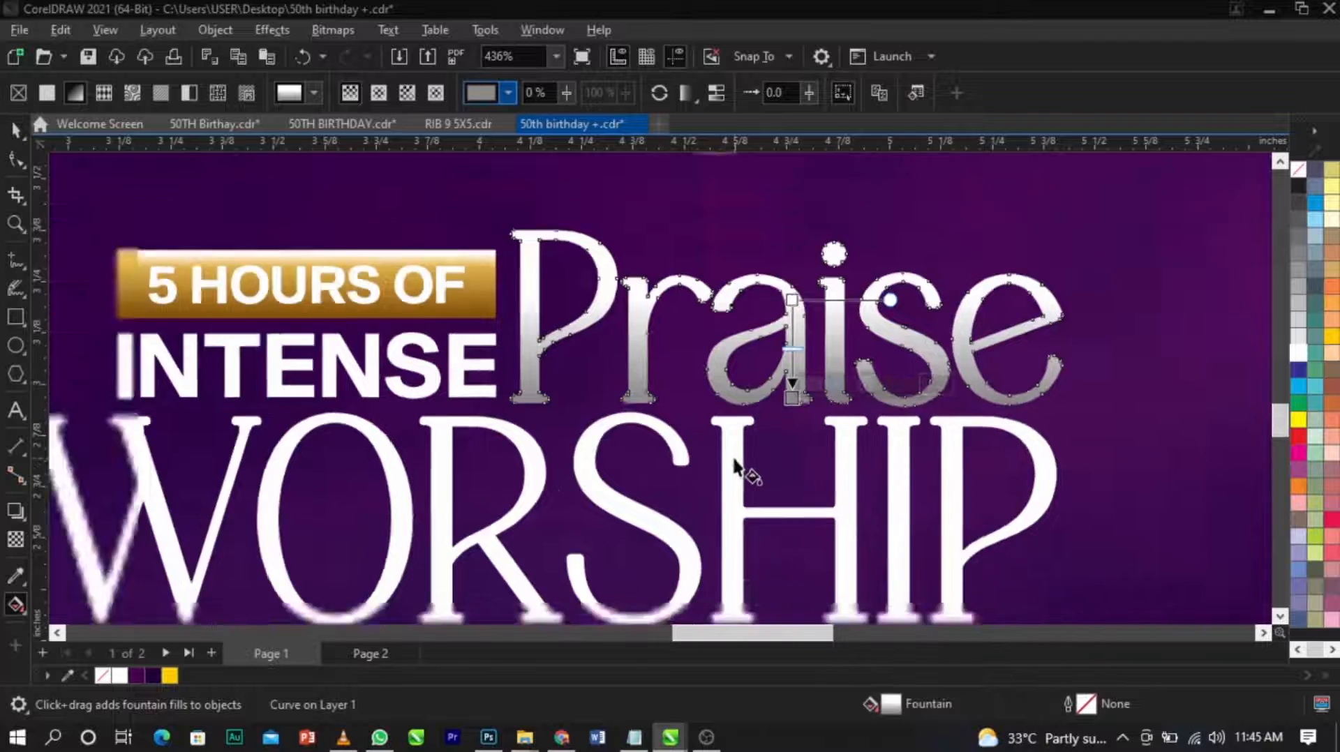
Apply a diagonal linear fountain fill across "WORSHIP" and set its start colour to Light Yellow (Y 60).
scroll(736, 462, "down", 2)
left_click(739, 447)
left_click_drag(740, 439, 621, 432)
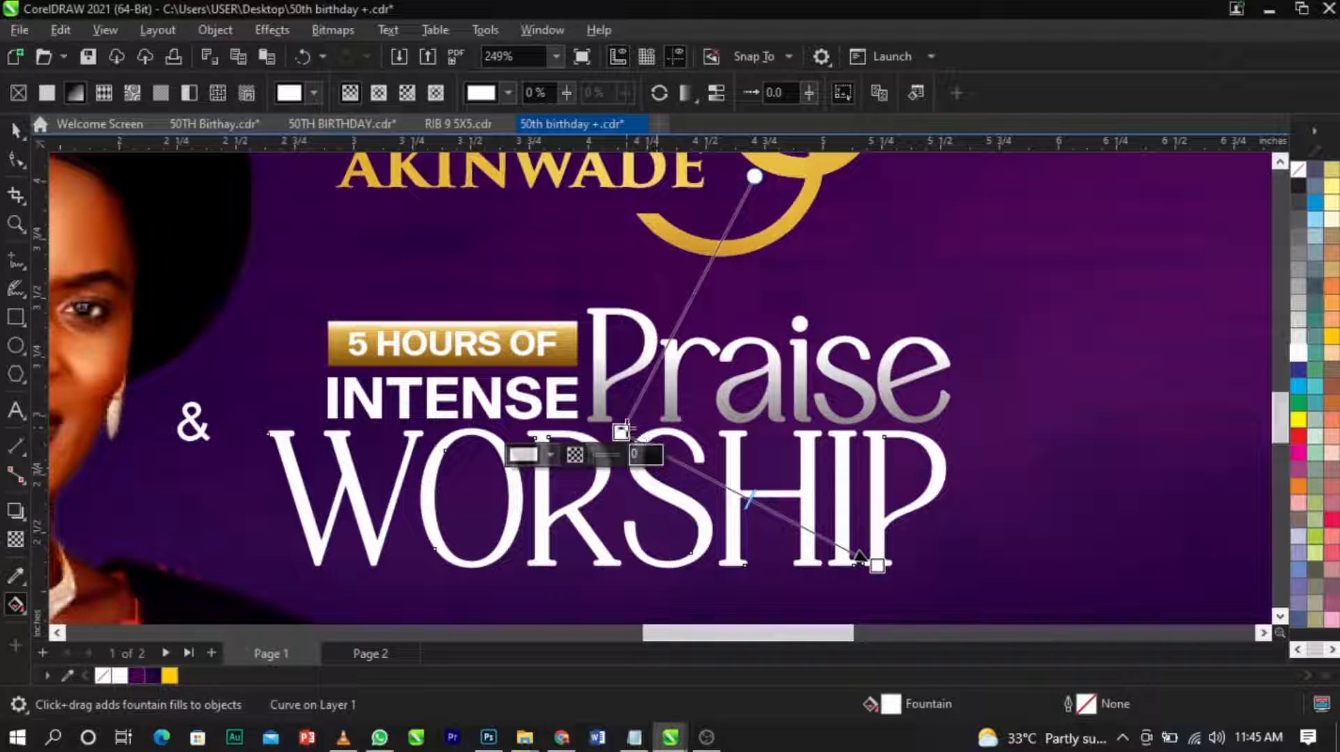
left_click(552, 457)
left_click(709, 415)
left_click(169, 675)
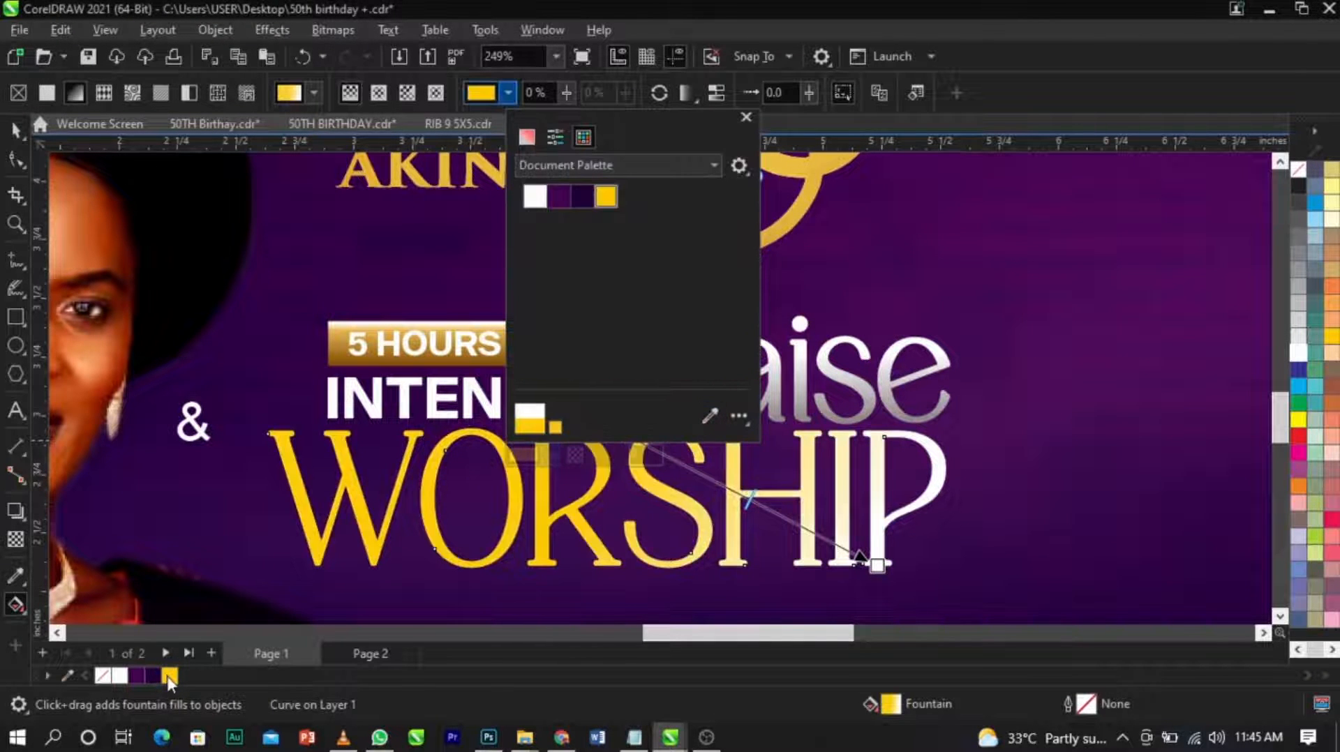
left_click(1334, 198)
left_click(1332, 196)
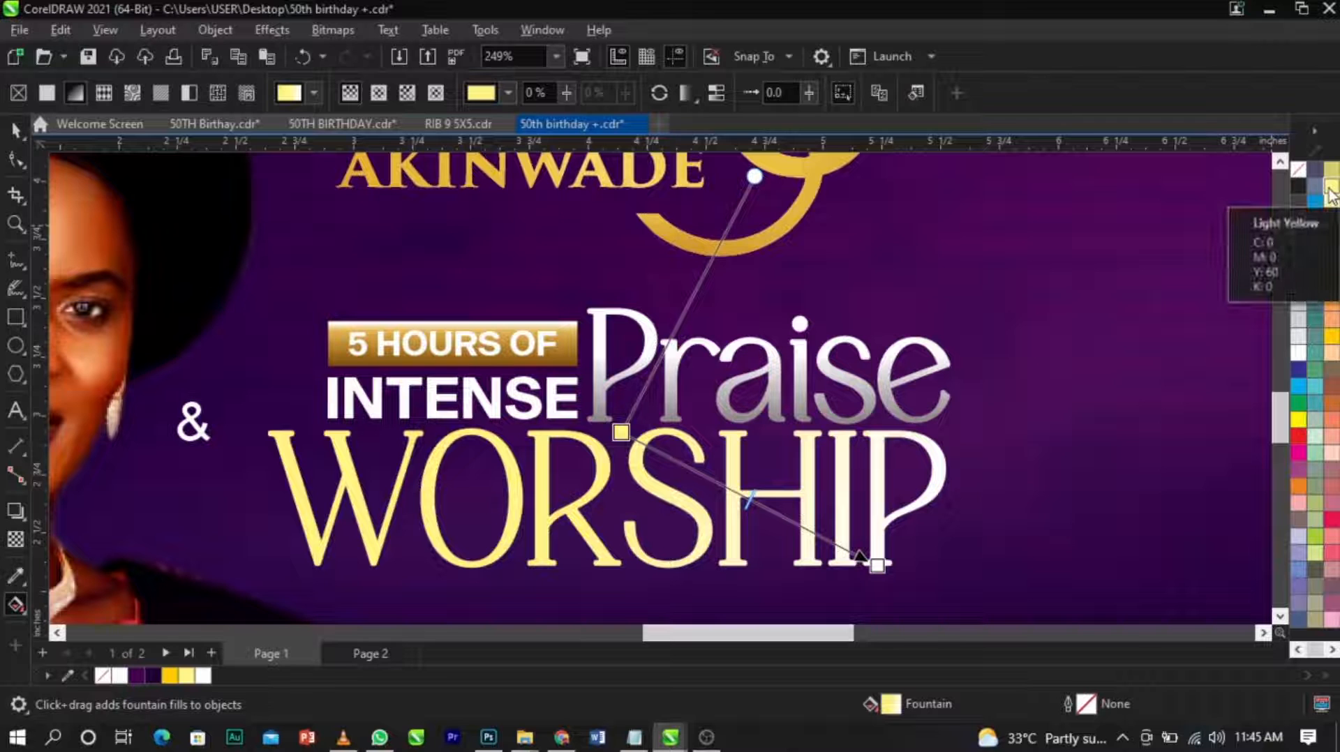
Set the end colour of the "WORSHIP" gradient to the document's golden yellow (M 20, Y 100).
left_click(877, 564)
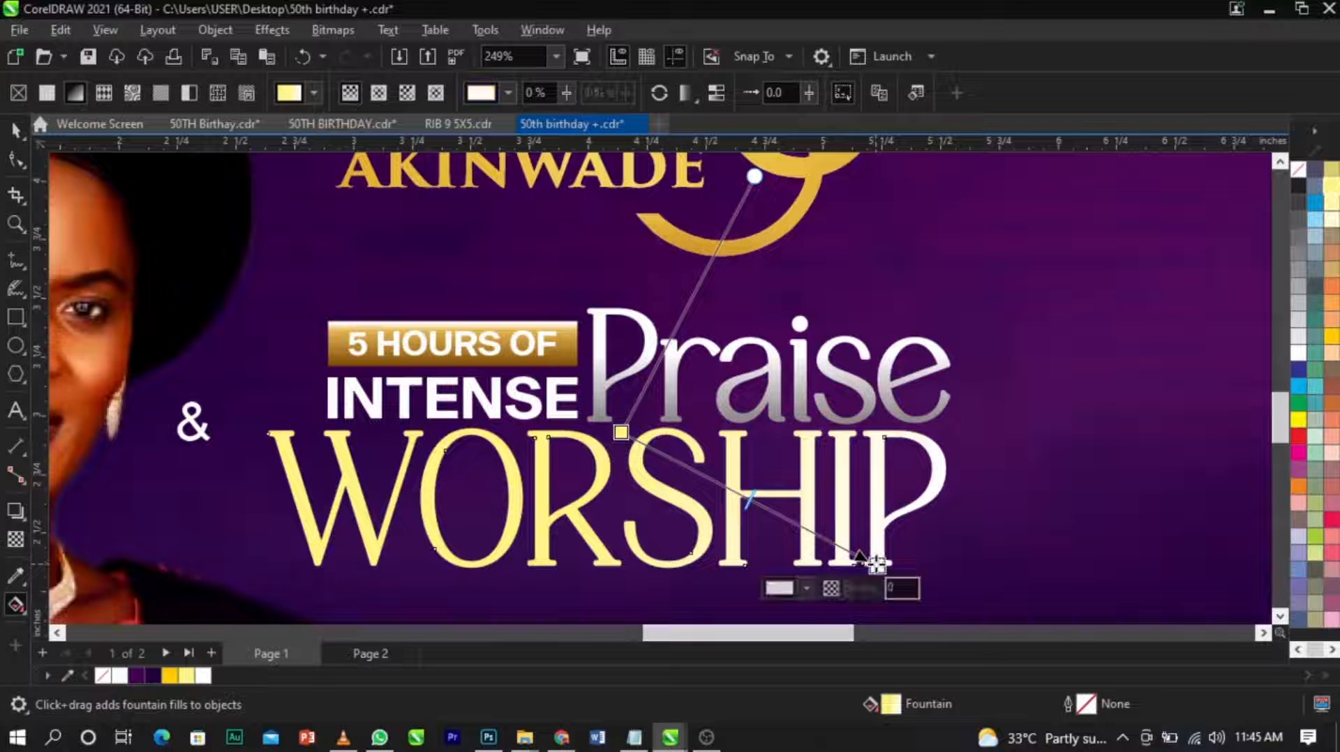
left_click(807, 587)
left_click(966, 519)
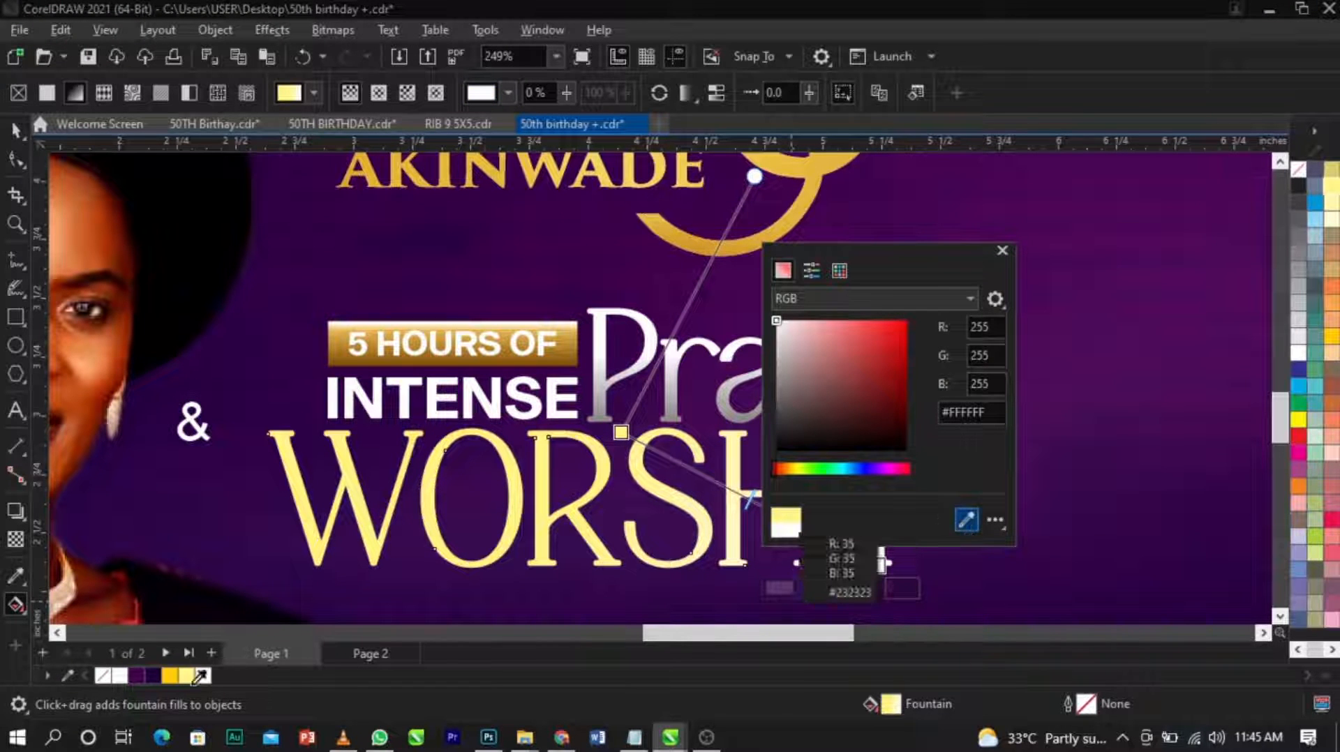
left_click(172, 674)
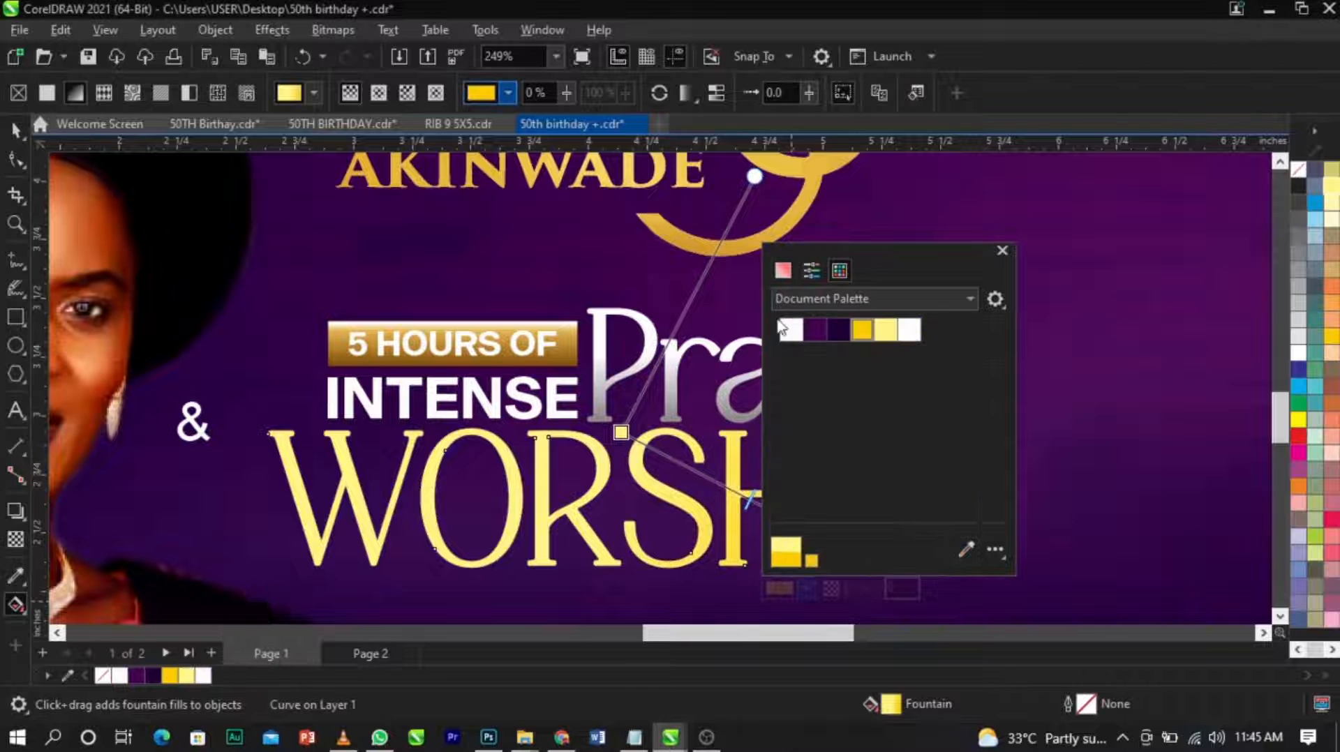
Switch the gradient's end colour to the RGB model and darken it to a deep orange-brown gold.
left_click(783, 270)
left_click_drag(877, 248, 1045, 207)
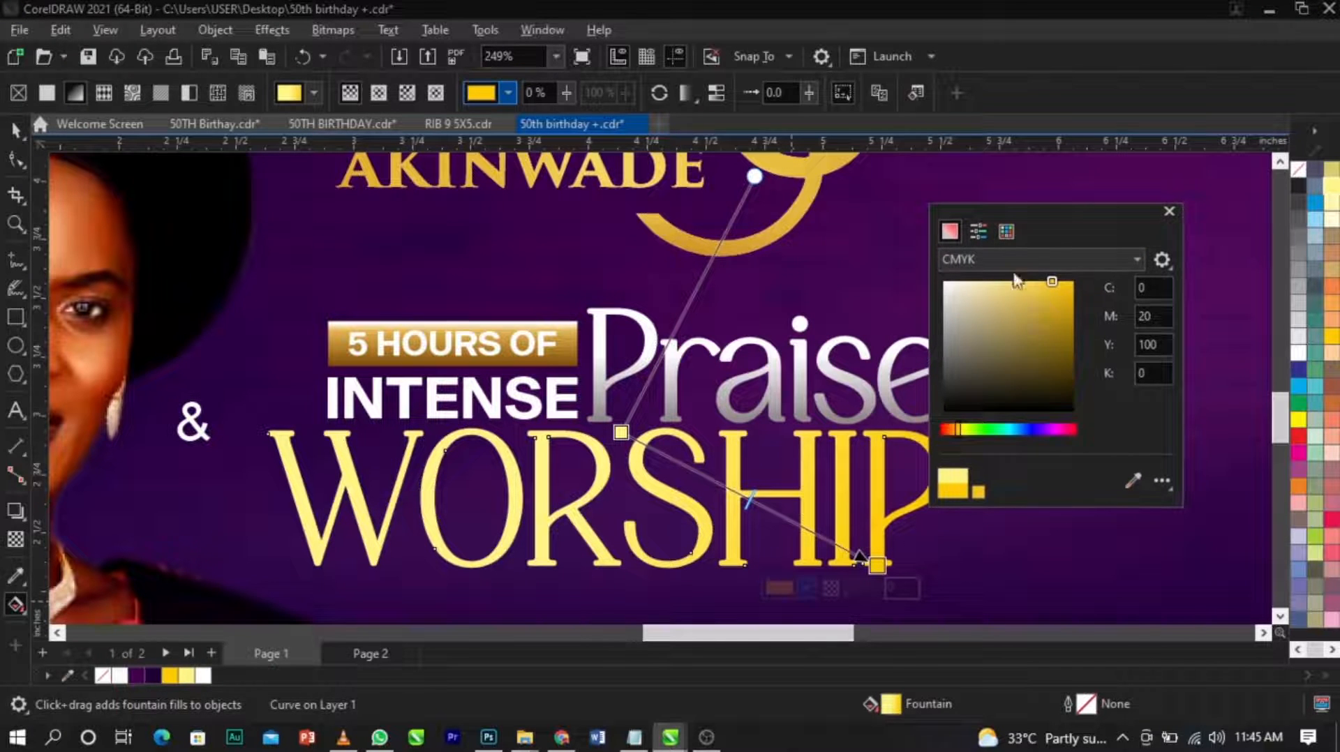
left_click(993, 263)
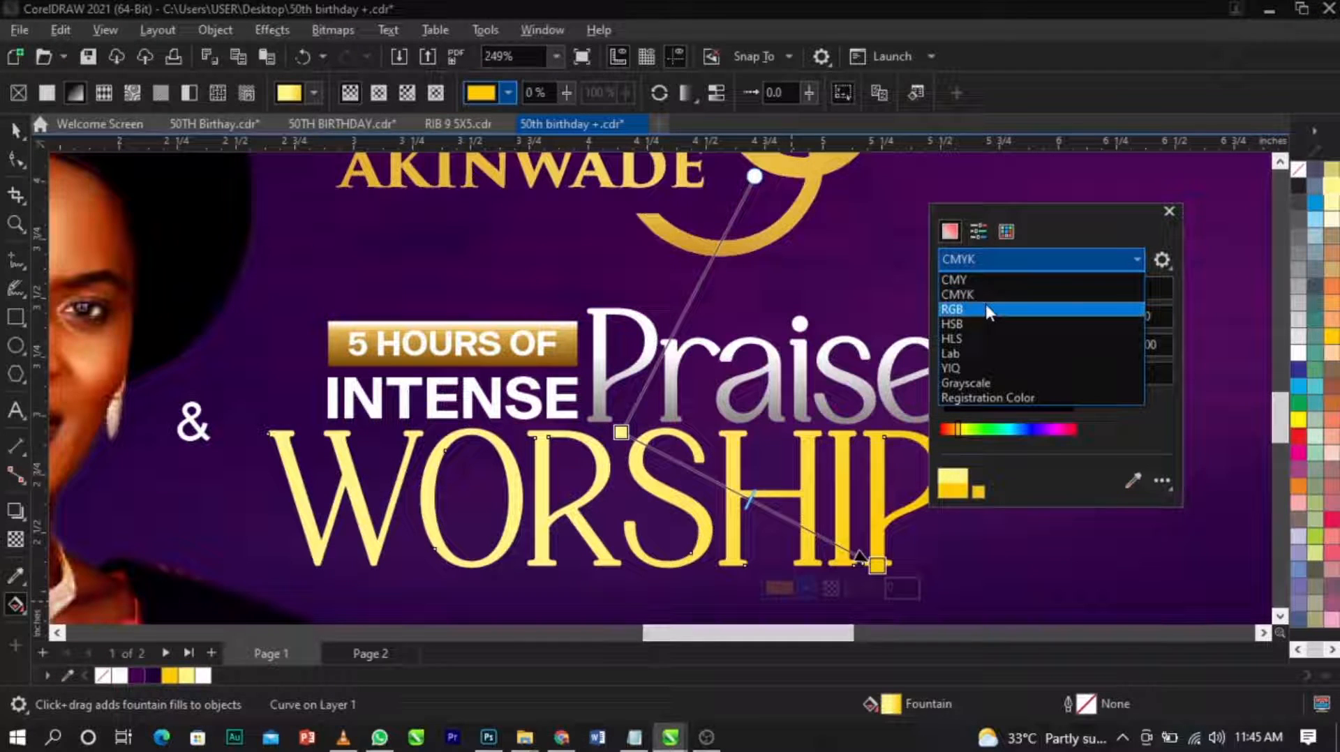
left_click(985, 311)
left_click_drag(1068, 316, 1054, 338)
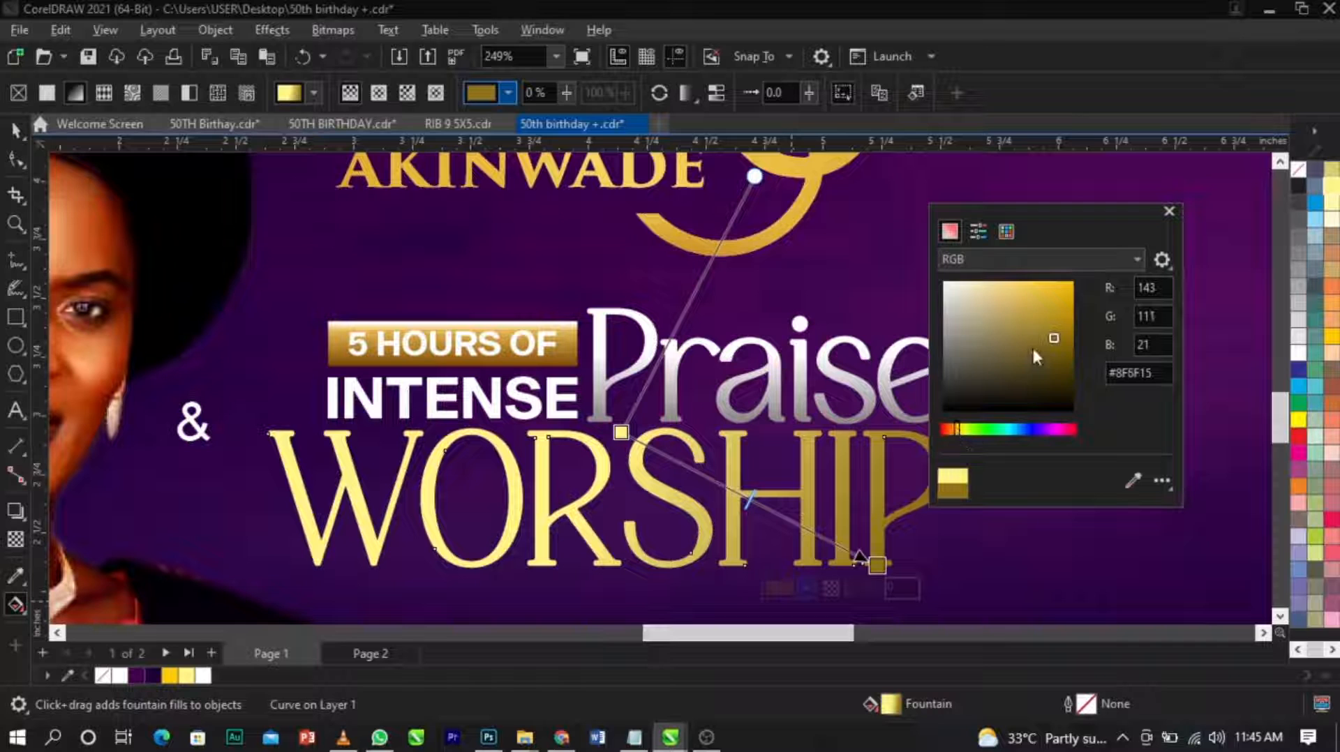
left_click_drag(1051, 342, 1069, 321)
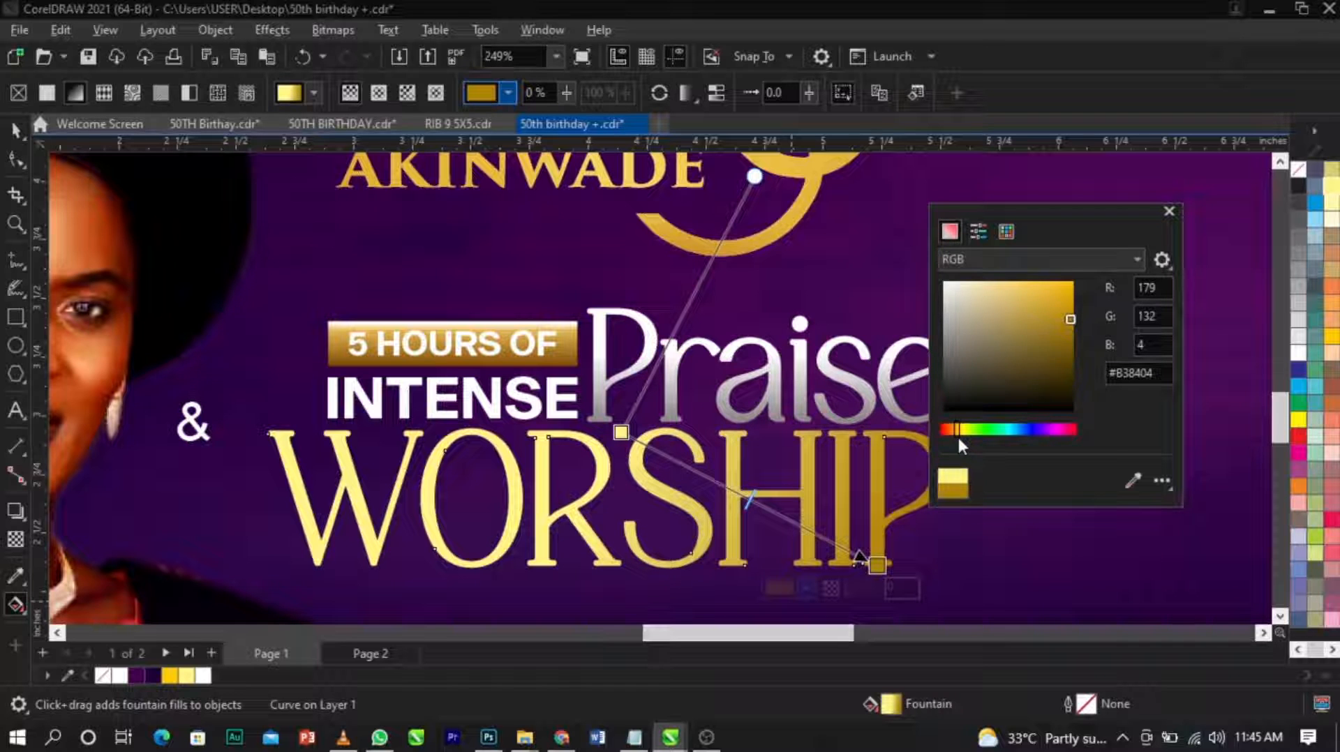
left_click_drag(956, 434, 954, 437)
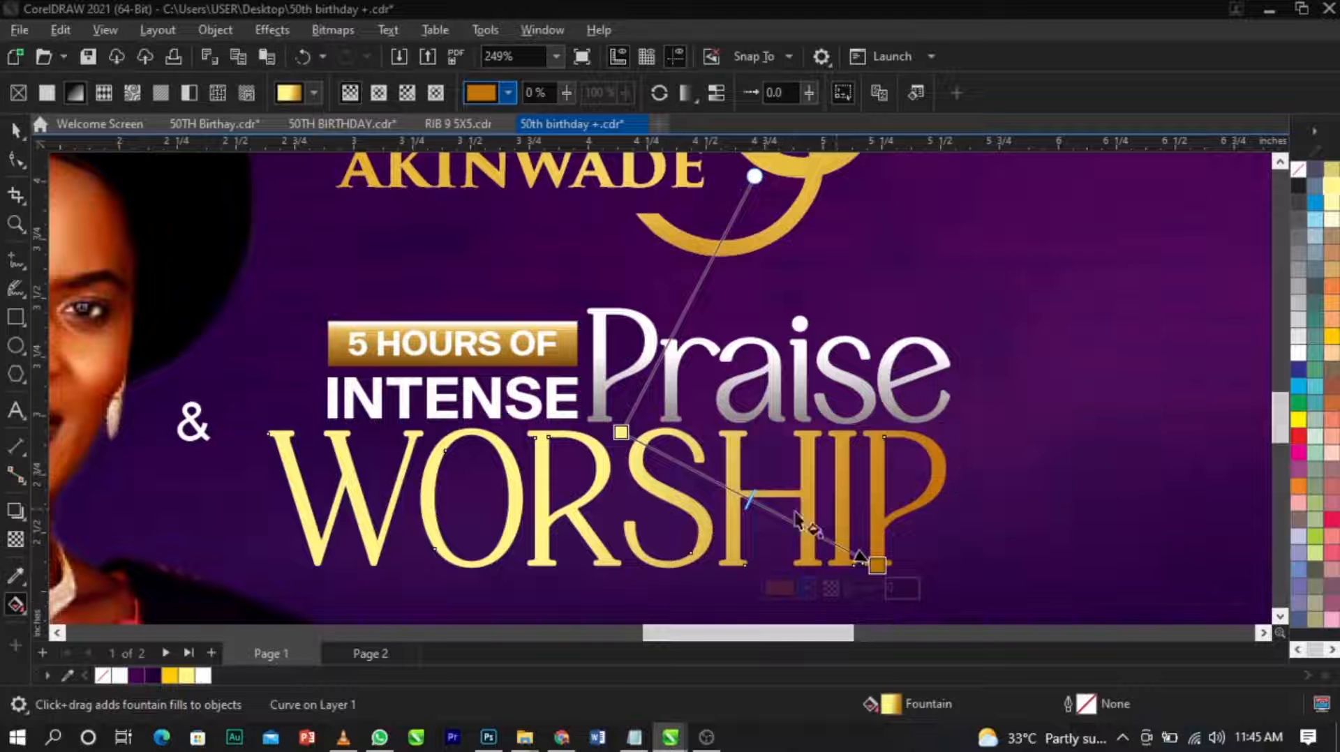
Reposition both ends of the "WORSHIP" gradient, moving the yellow start up-left and the orange end down-left.
left_click_drag(621, 434, 590, 422)
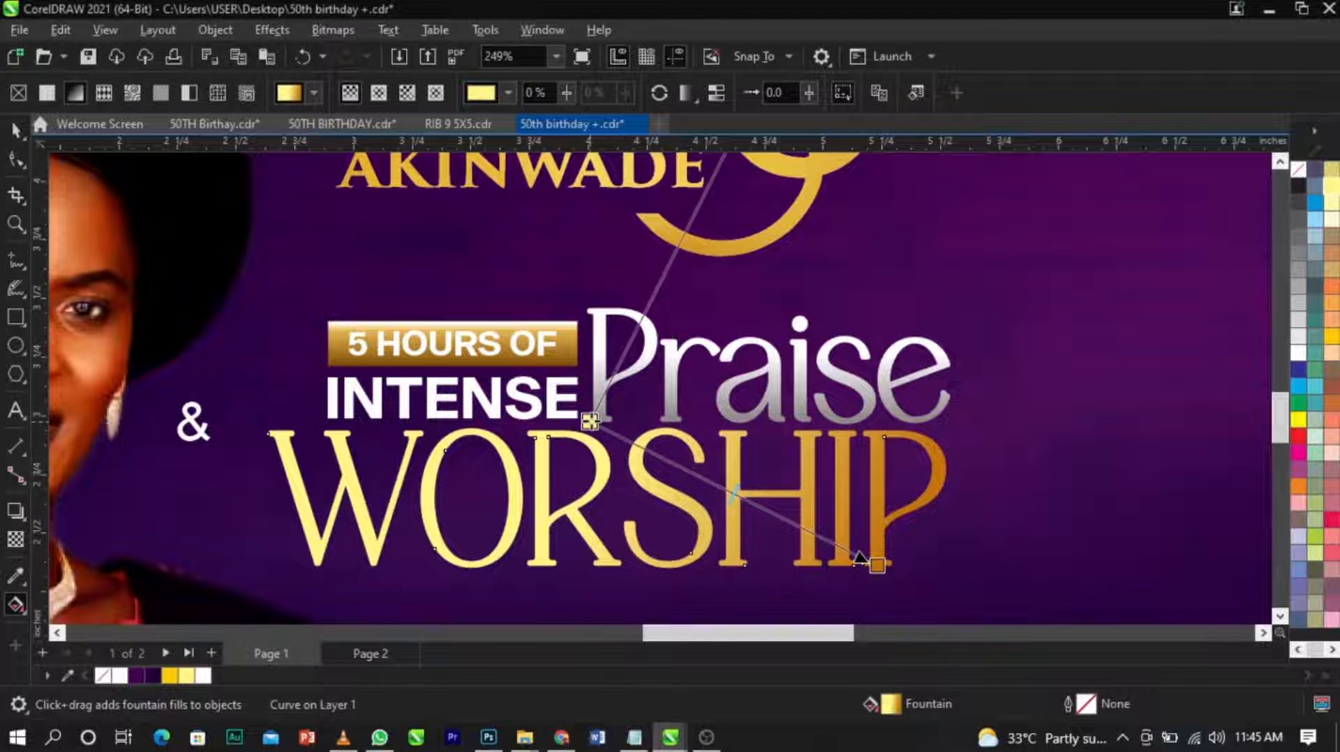
left_click_drag(876, 564, 830, 579)
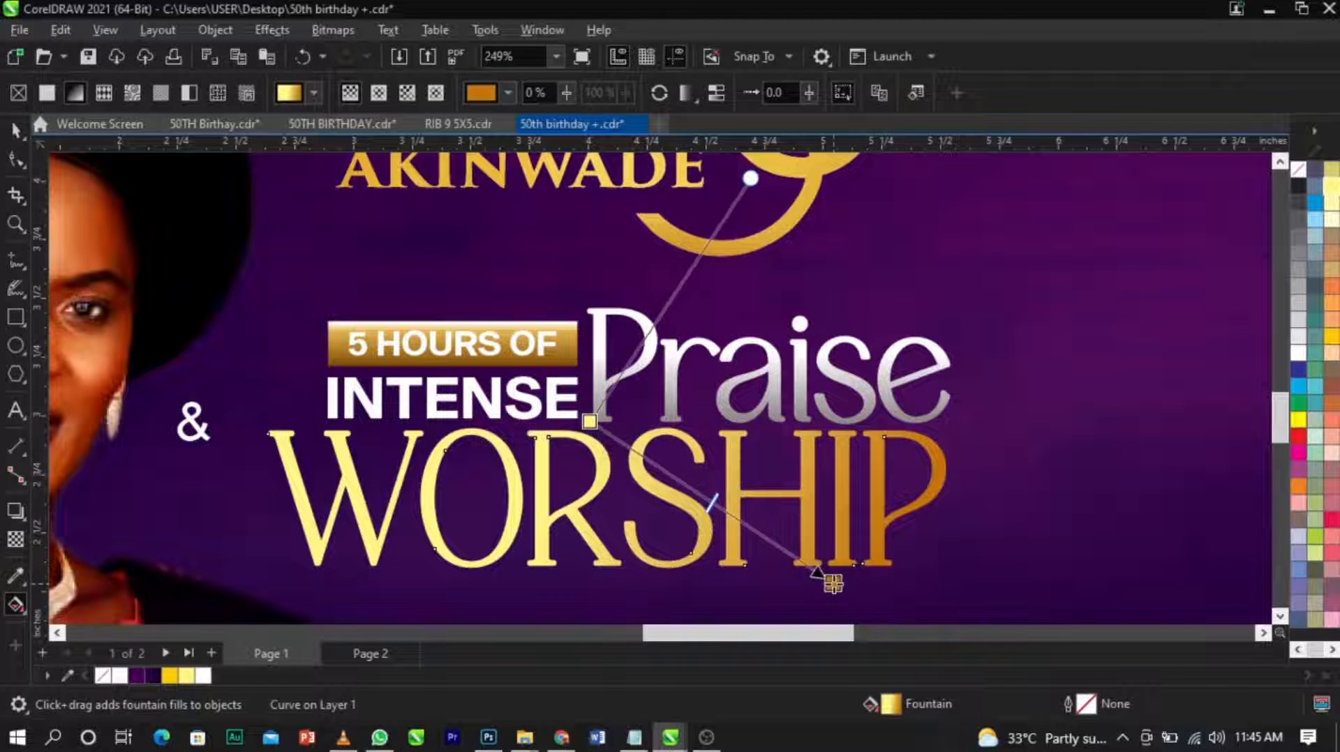
scroll(771, 457, "down", 2)
scroll(771, 461, "down", 4)
key("space")
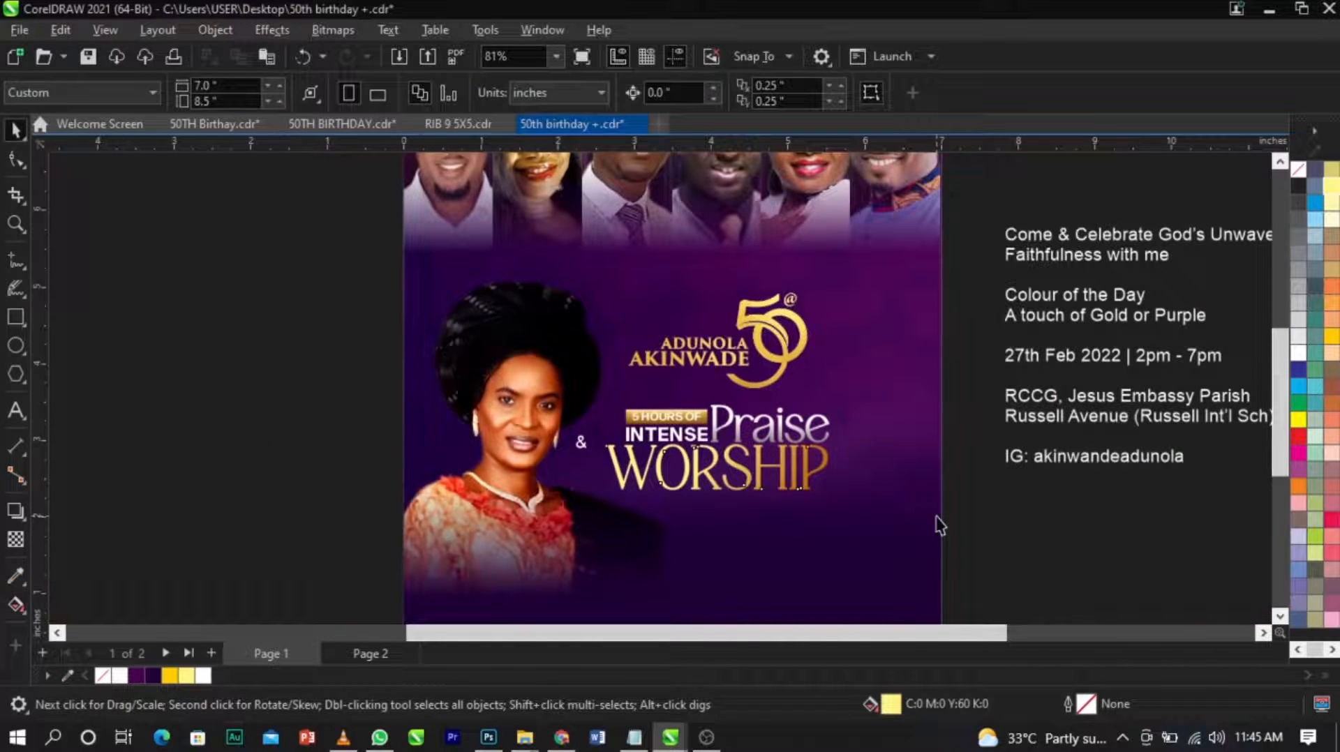
Group all parts of the "5 HOURS OF INTENSE Praise WORSHIP" title into one object.
key("z")
left_click_drag(353, 258, 935, 553)
key("space")
scroll(705, 502, "up", 3)
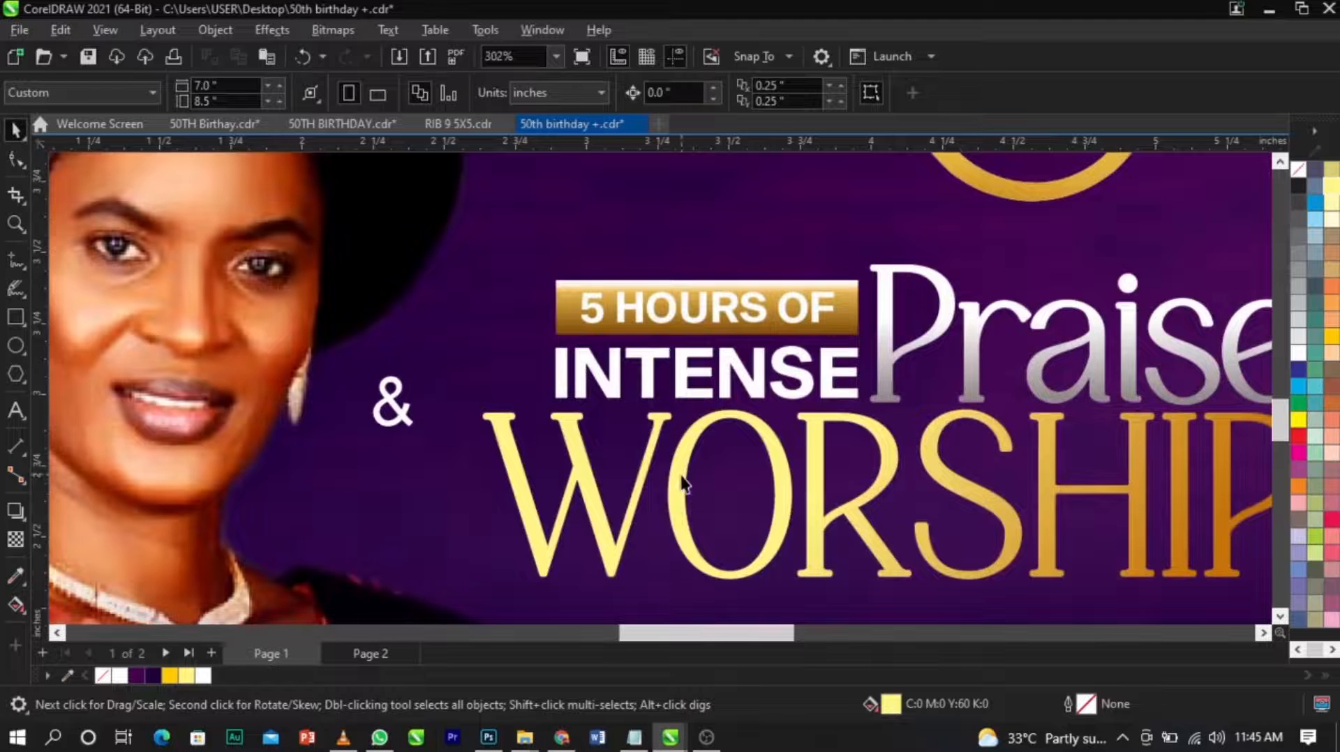
scroll(677, 481, "down", 3)
left_click_drag(505, 307, 1036, 572)
key("ctrl+g")
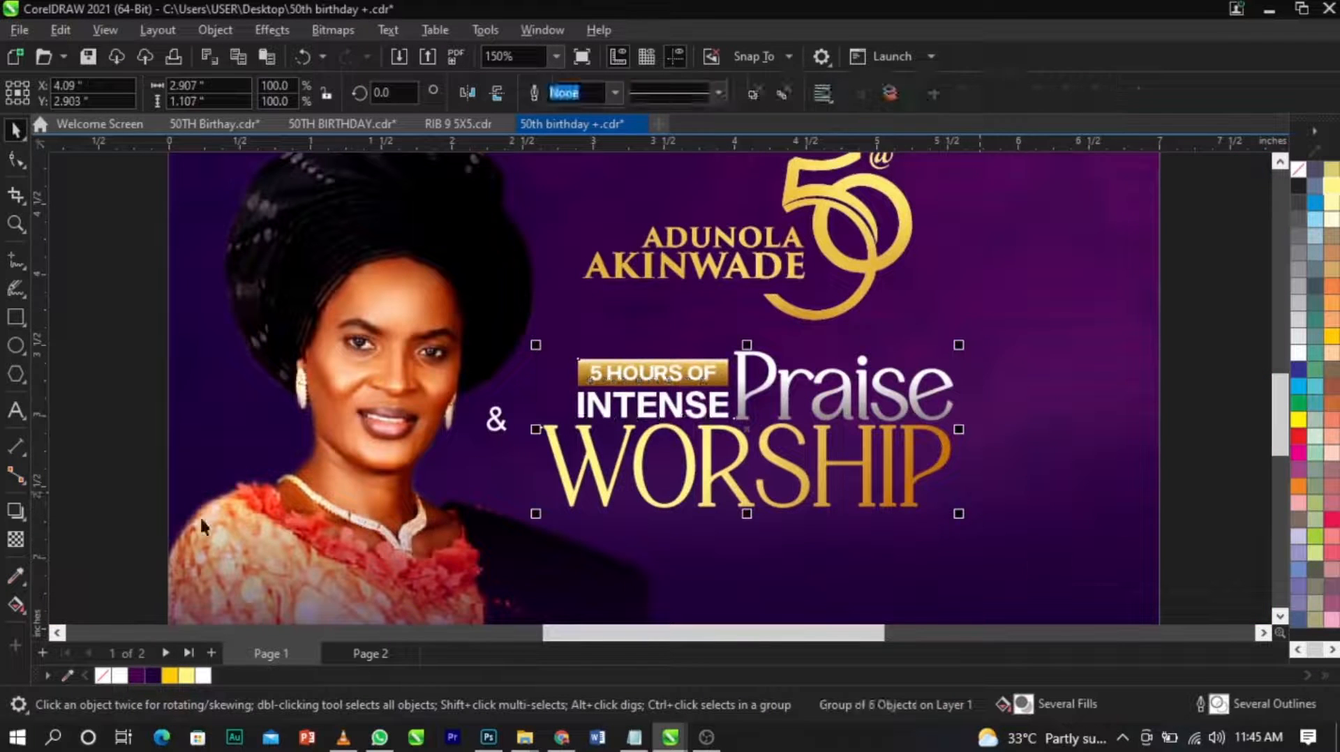
Add a Multiply drop shadow with feather 15 to the title group and raise its opacity to 83.
left_click(19, 513)
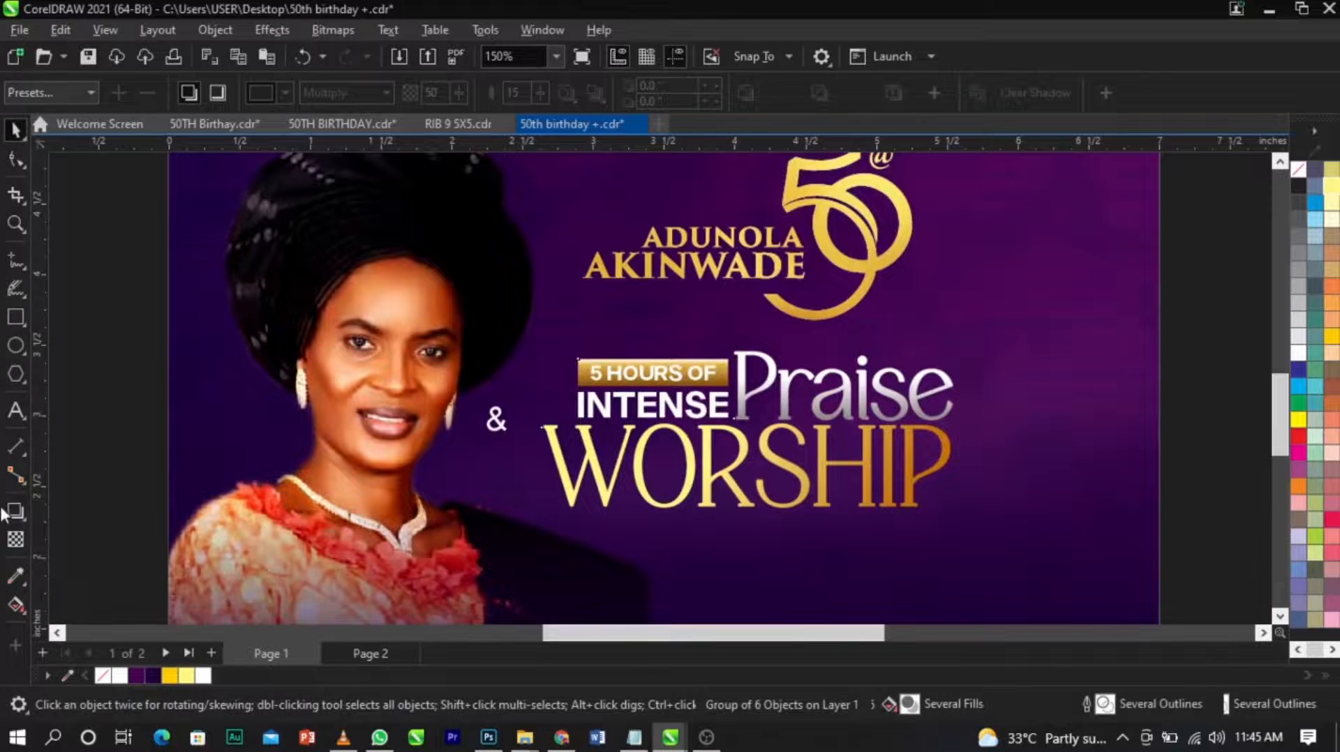
left_click_drag(538, 431, 947, 437)
scroll(946, 435, "up", 3)
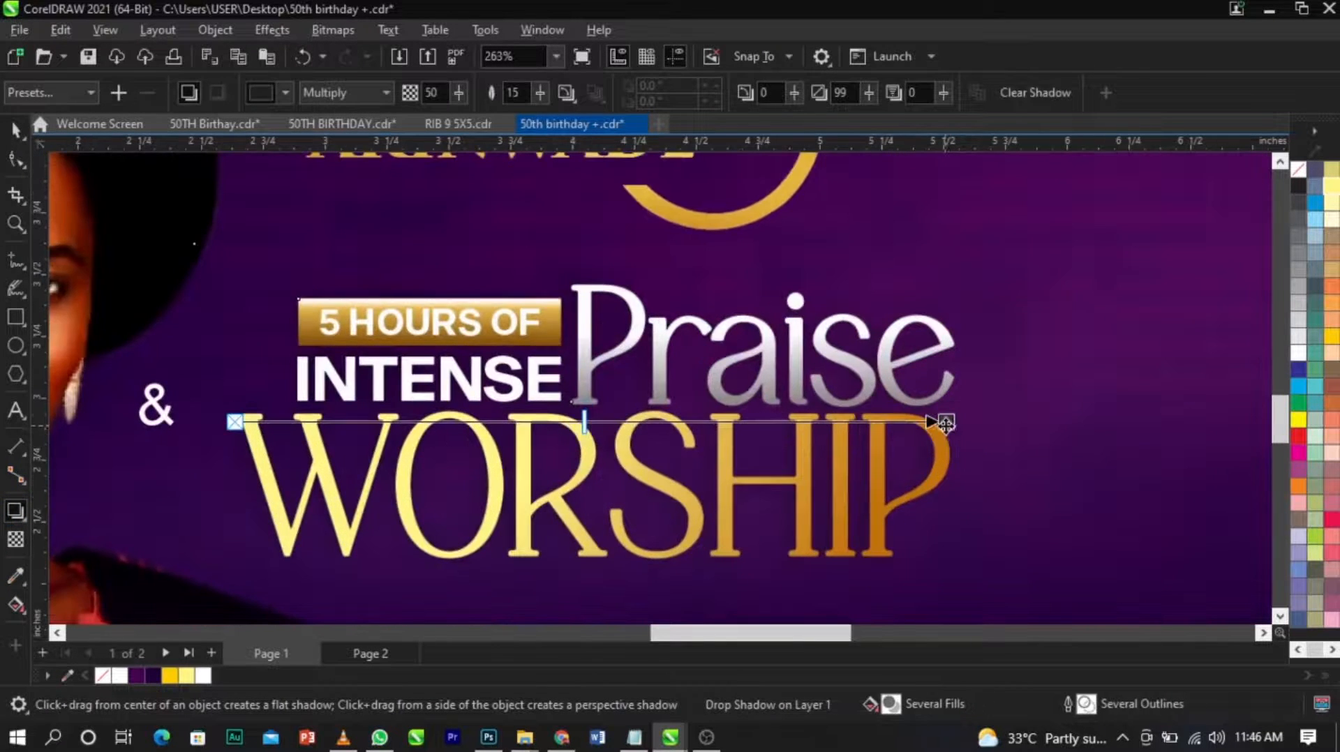
left_click_drag(588, 422, 831, 422)
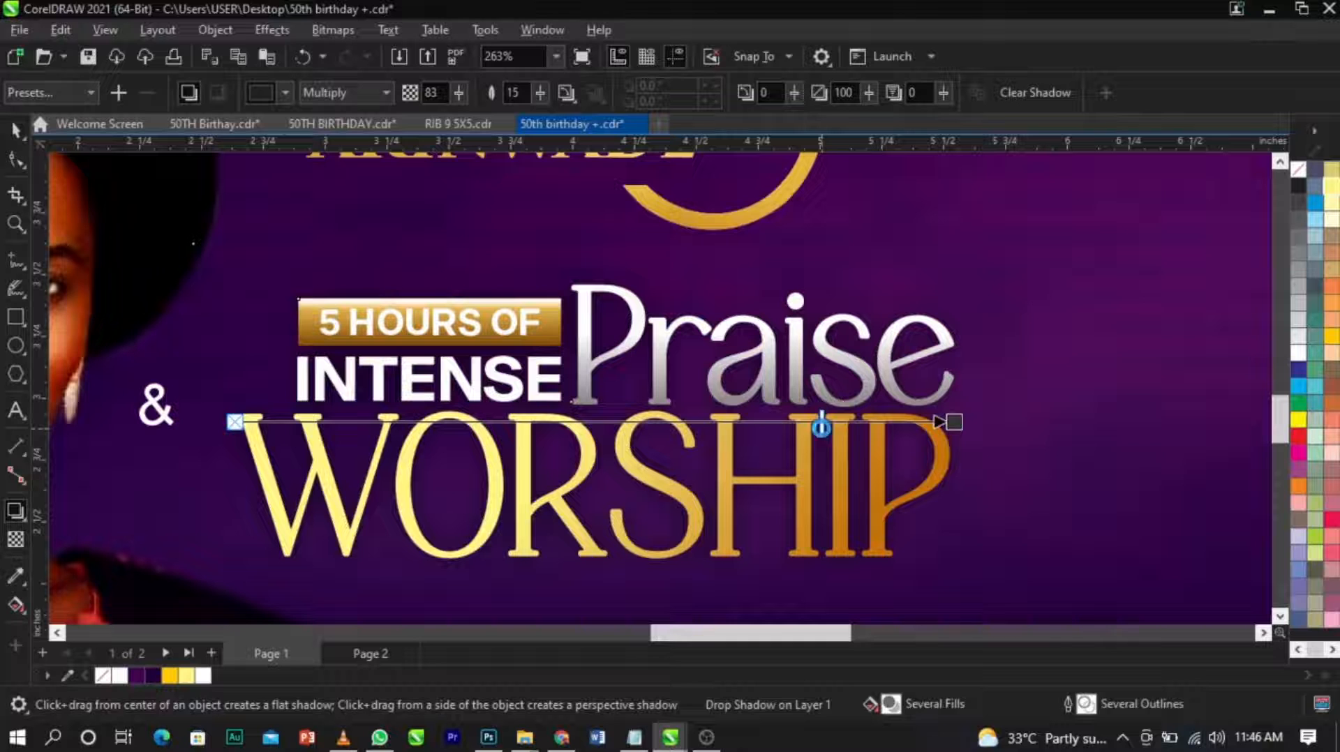
Break the drop shadow apart from the title group and shift the shadow slightly down and to the right.
key("space")
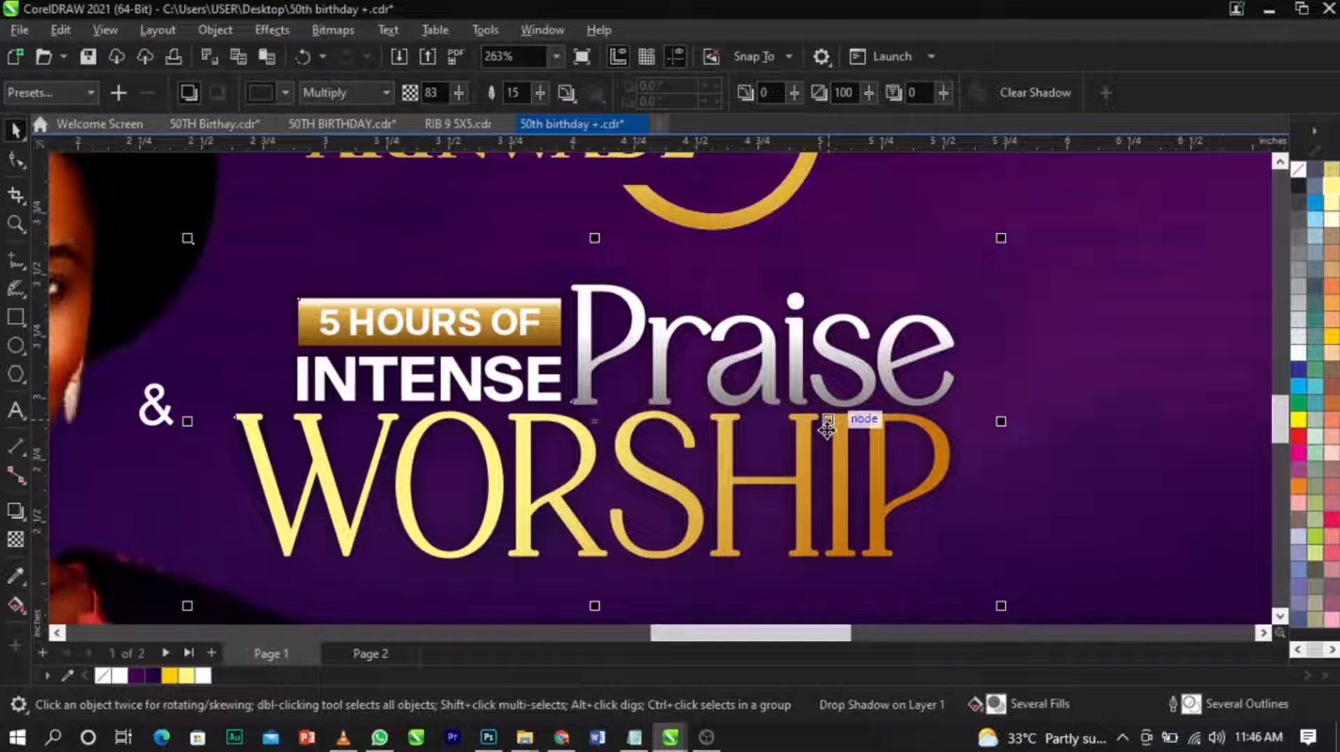
left_click(827, 427)
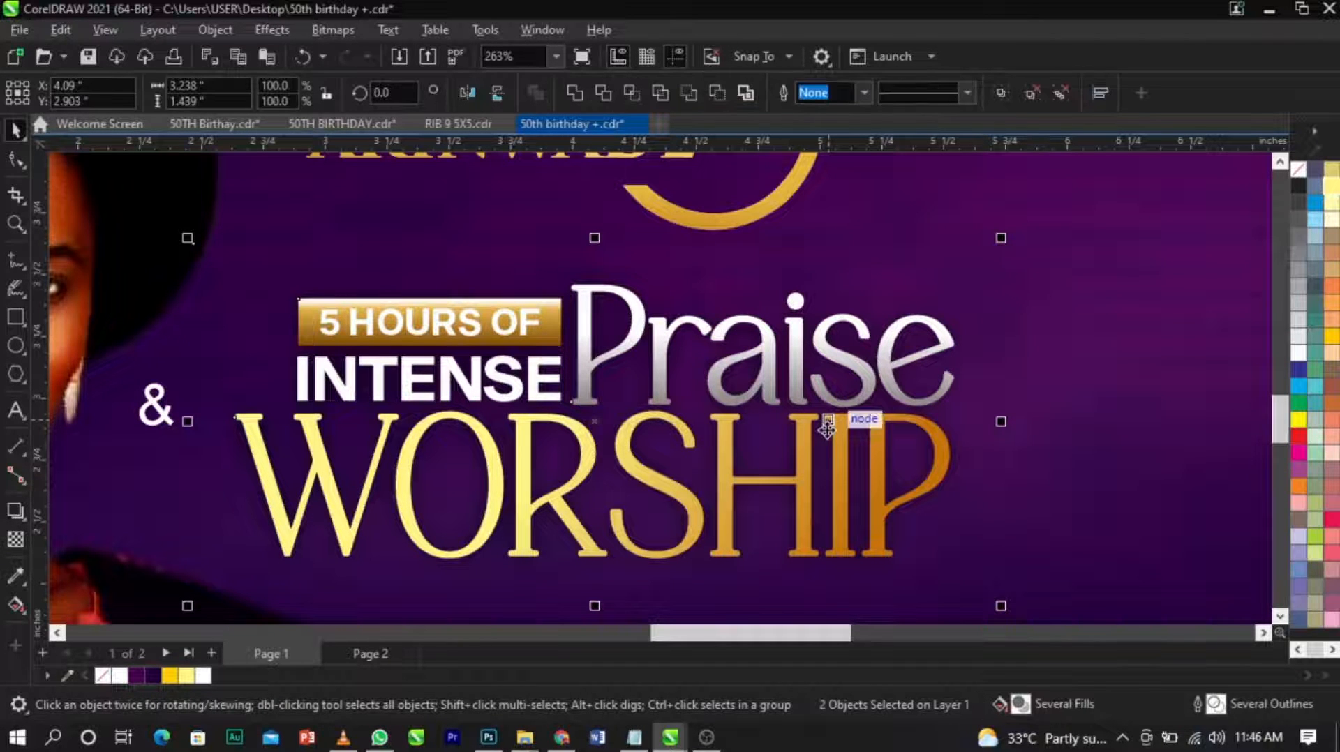
left_click(1032, 348)
left_click(977, 414)
mouse_move(969, 379)
left_mouse_down()
mouse_move(975, 409)
mouse_move(979, 396)
left_mouse_up()
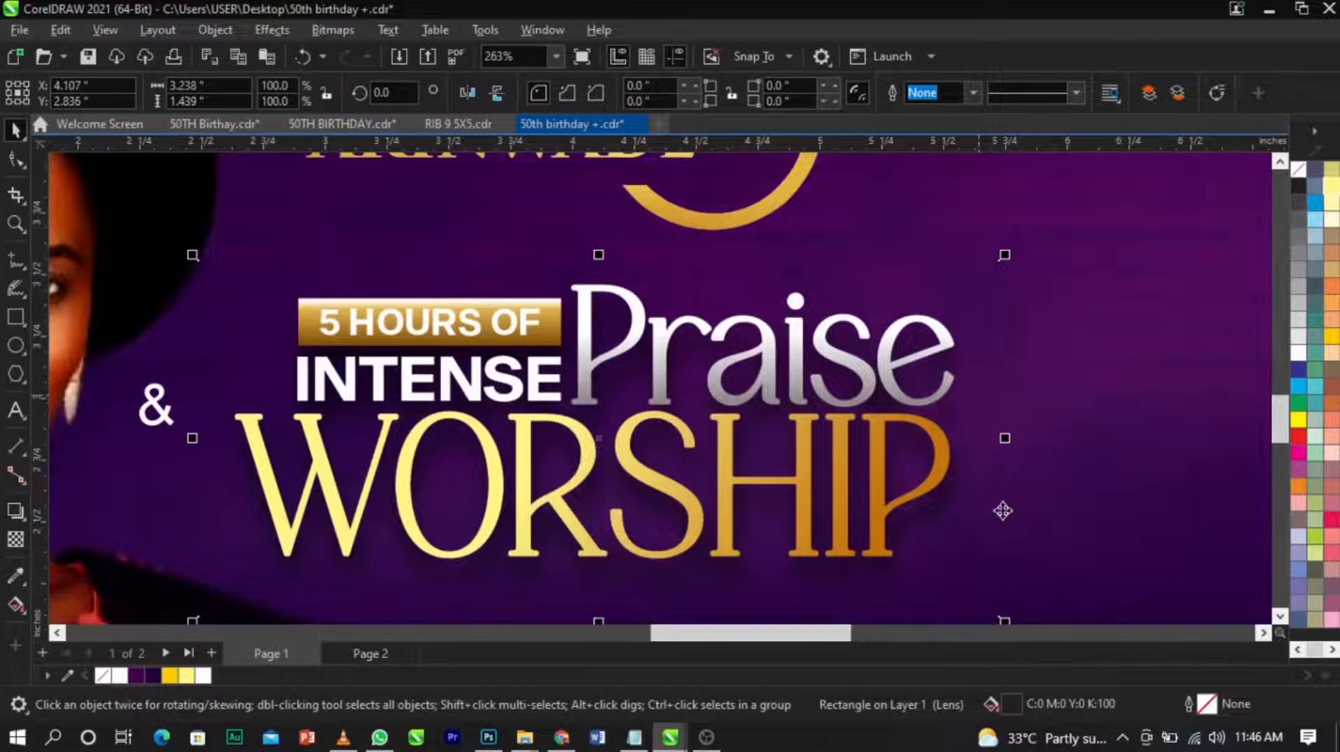
Change the separated shadow's uniform fill to pure RGB black (#000000).
double_click(1013, 698)
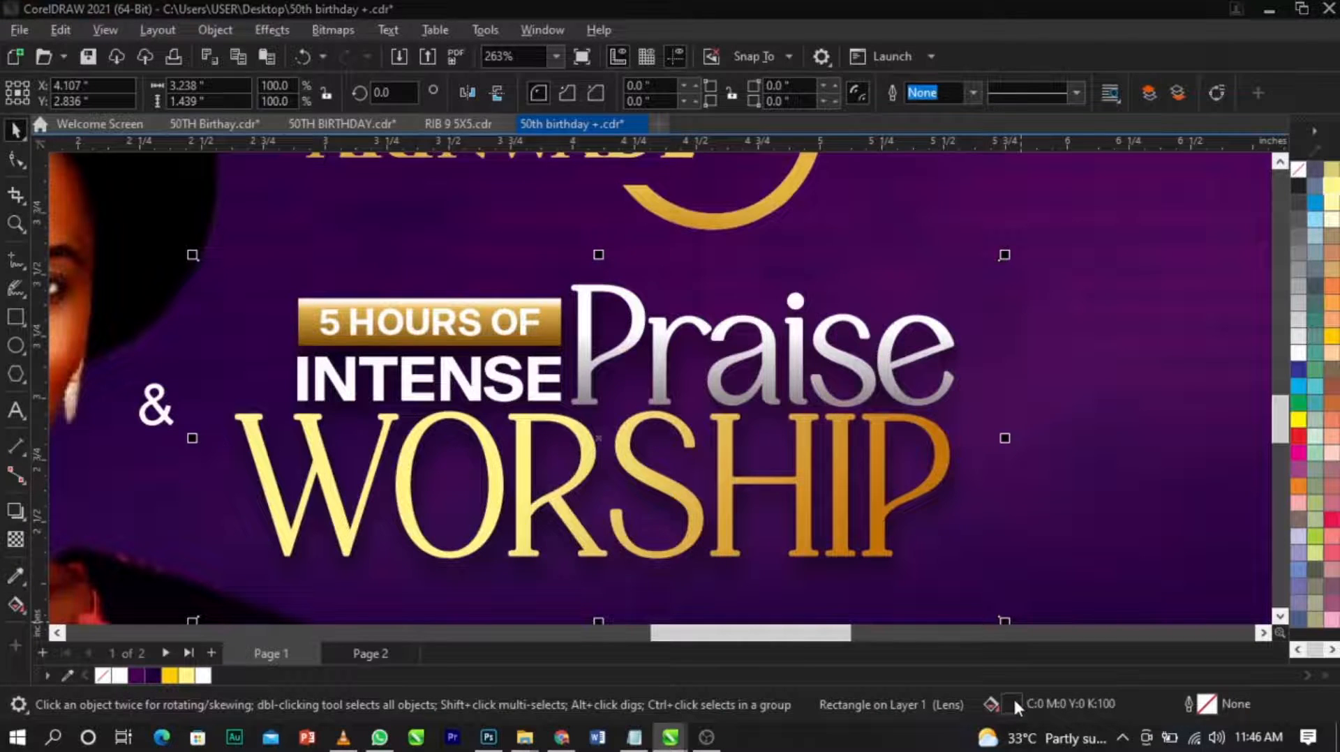
left_click_drag(519, 86, 900, 84)
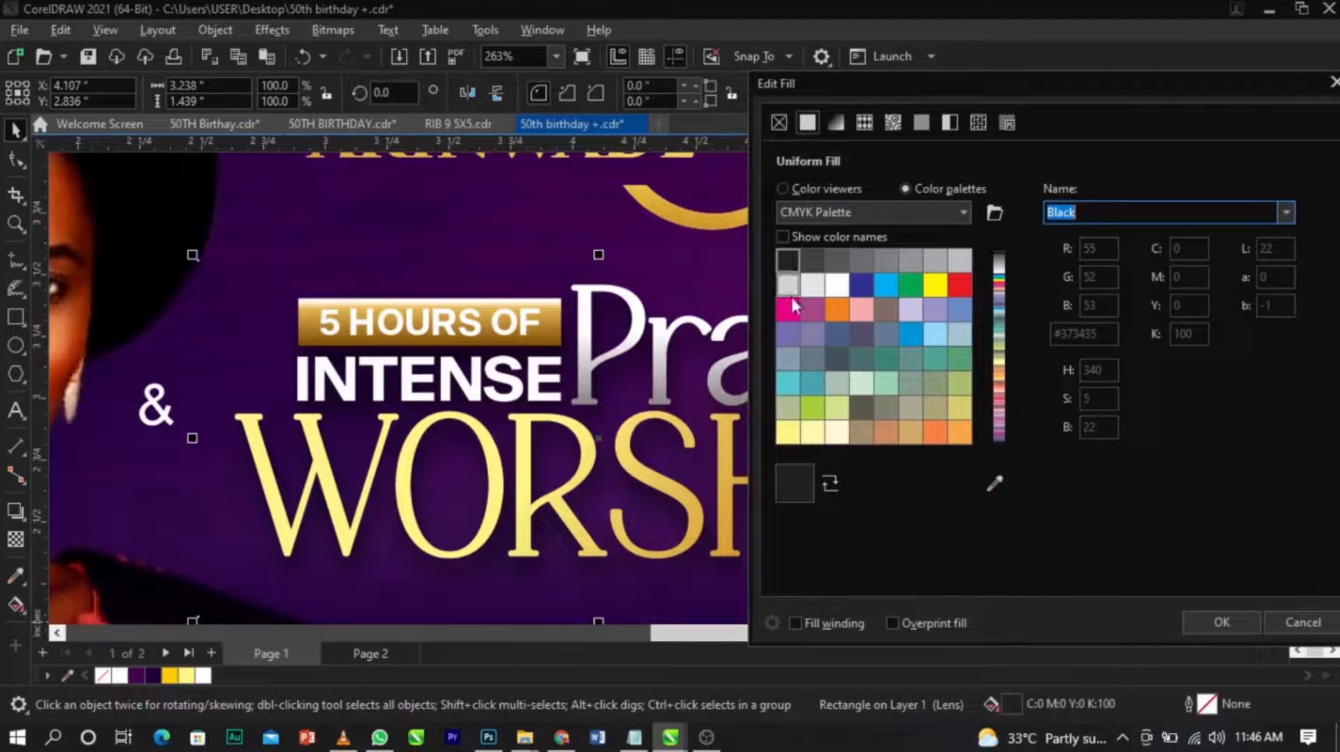
left_click(797, 187)
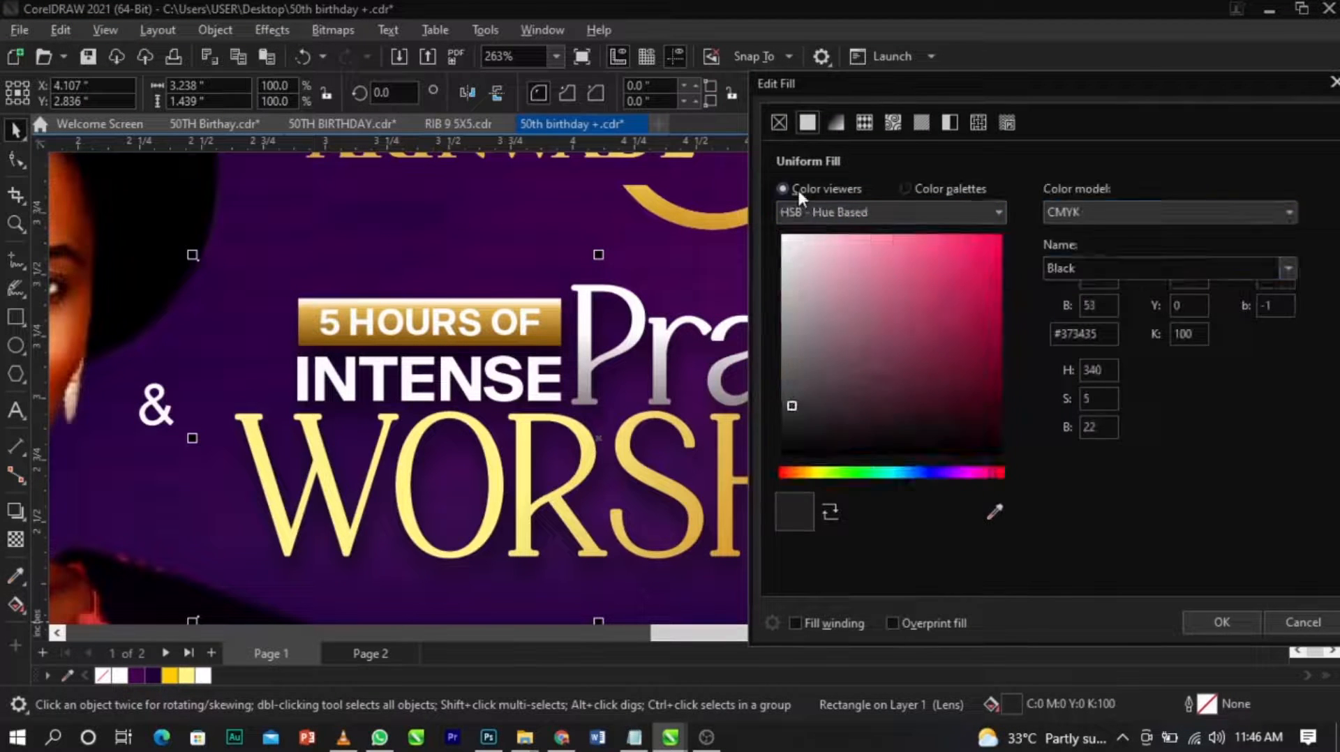
left_click(1081, 220)
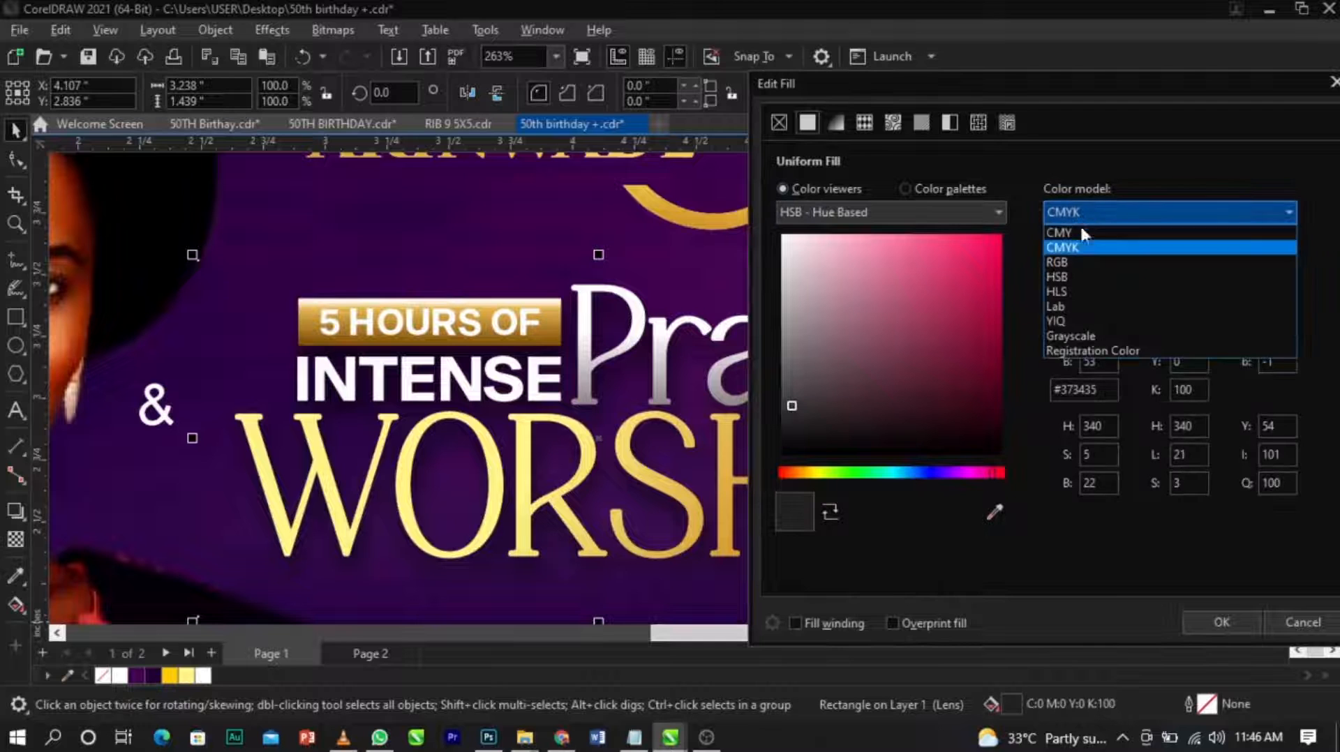
left_click(1088, 264)
left_click(810, 417)
left_click_drag(793, 440, 750, 490)
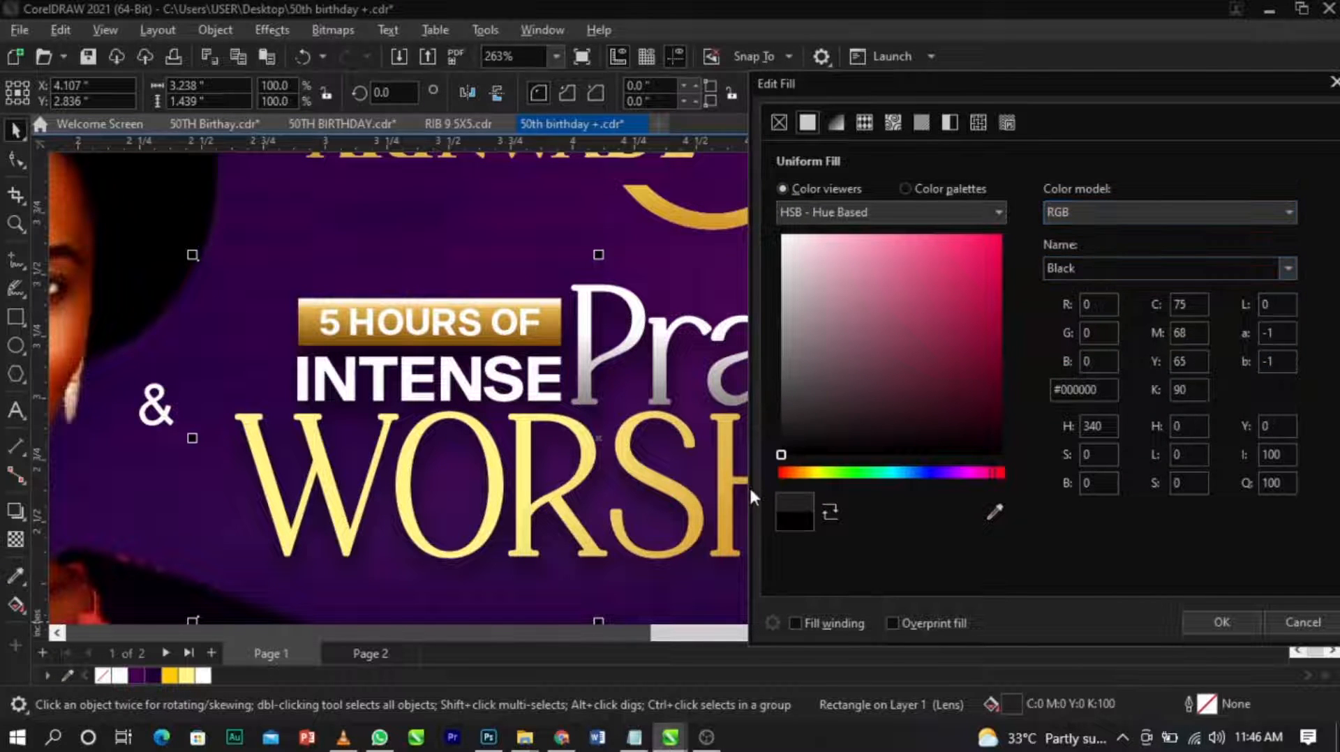
left_click(1220, 622)
scroll(730, 413, "down", 3)
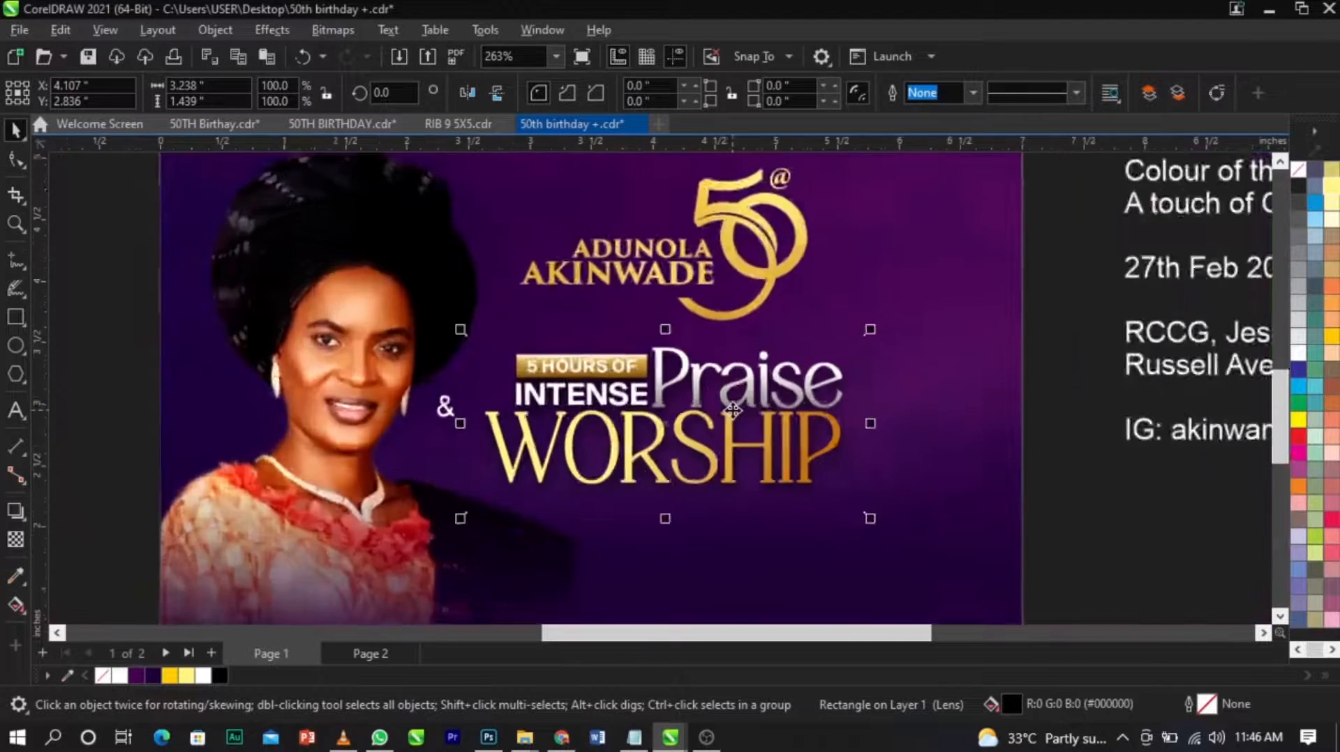
Examine the separated shadow beneath the WORSHIP lettering and the rest of the title up close.
left_click(996, 500)
scroll(733, 449, "up", 2)
scroll(733, 449, "up", 5)
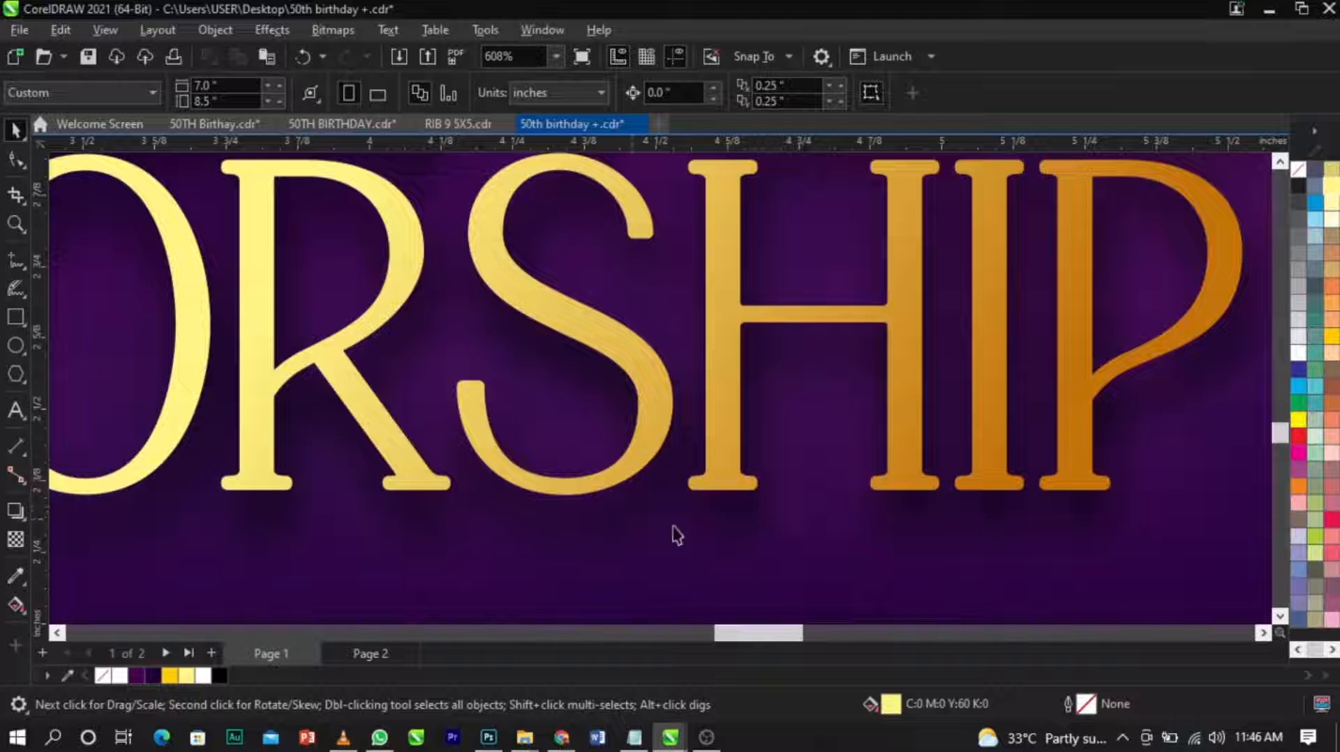
scroll(664, 505, "down", 5)
scroll(649, 514, "up", 2)
scroll(614, 489, "down", 2)
scroll(579, 461, "up", 2)
scroll(518, 530, "up", 1)
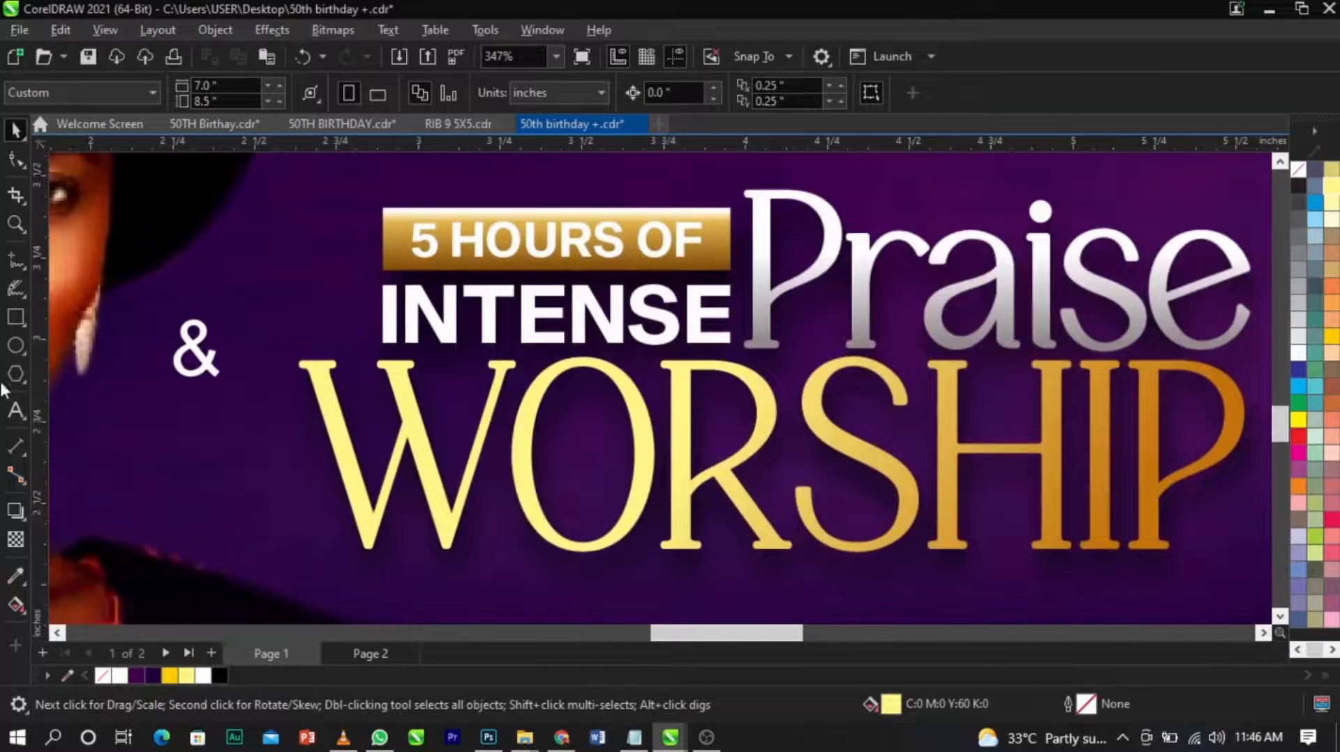
Draw an ellipse about 0.37 by 0.56 inches that covers the opening of the O in WORSHIP.
left_click(15, 345)
scroll(425, 384, "up", 1)
left_click_drag(566, 365, 713, 598)
scroll(621, 436, "up", 1)
key("space")
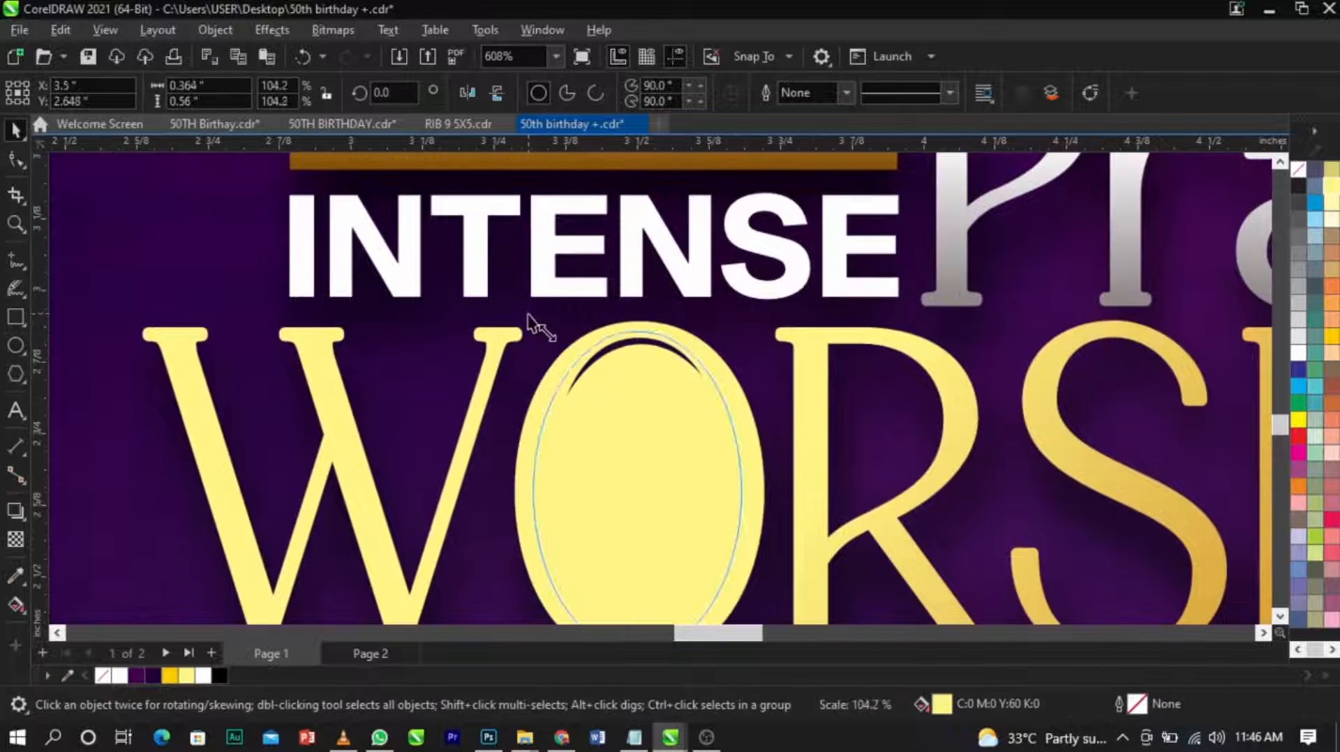
scroll(527, 322, "down", 3)
scroll(607, 370, "up", 2)
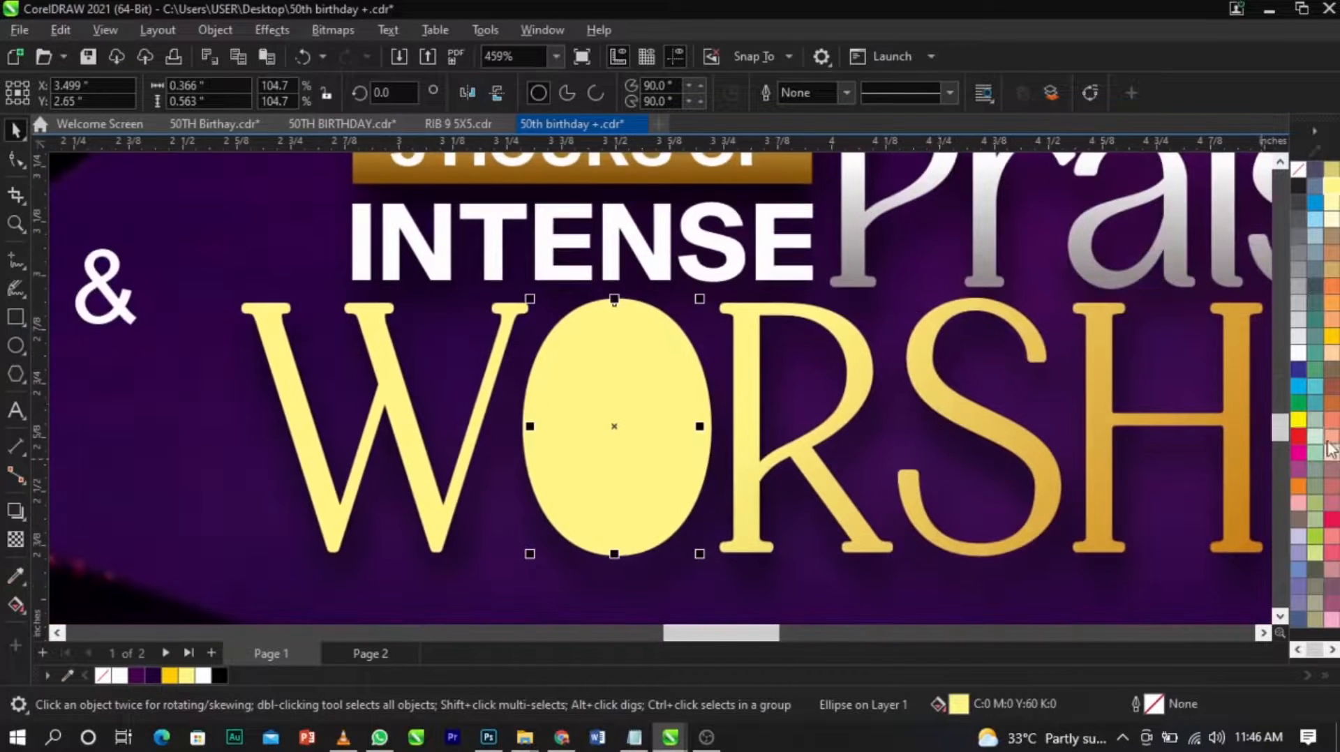
Fill the ellipse with magenta (C0 M100 Y0 K0) and move it back behind the title lettering and its shadow.
left_click(1297, 470)
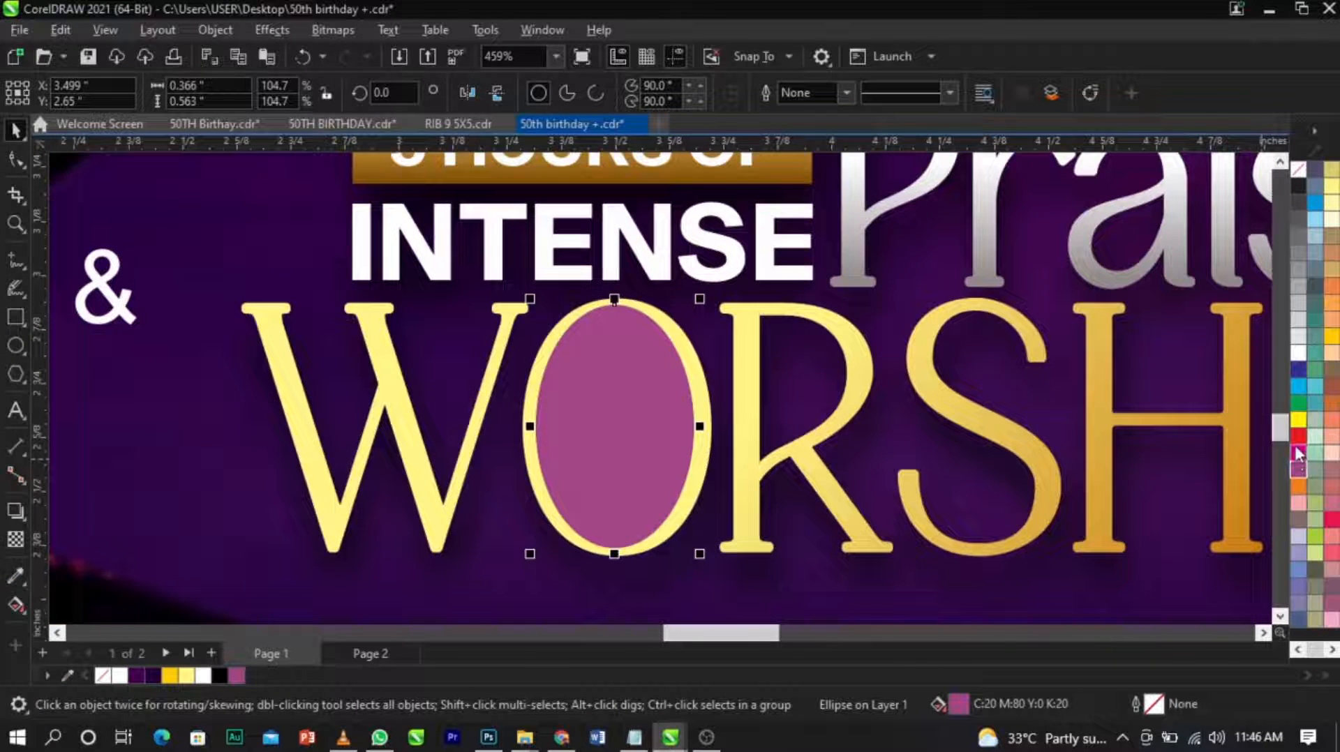
left_click(1297, 453)
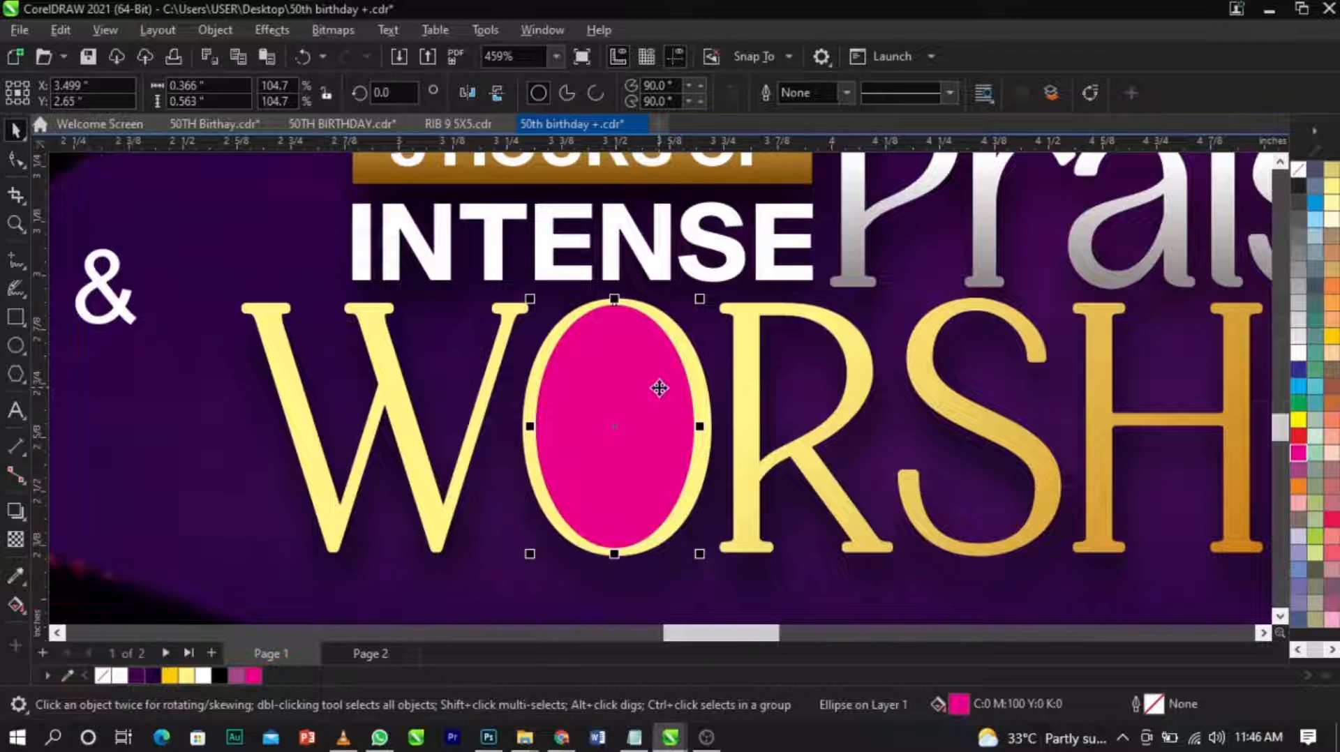
key("ctrl+Page_Down")
key("ctrl+Page_Down")
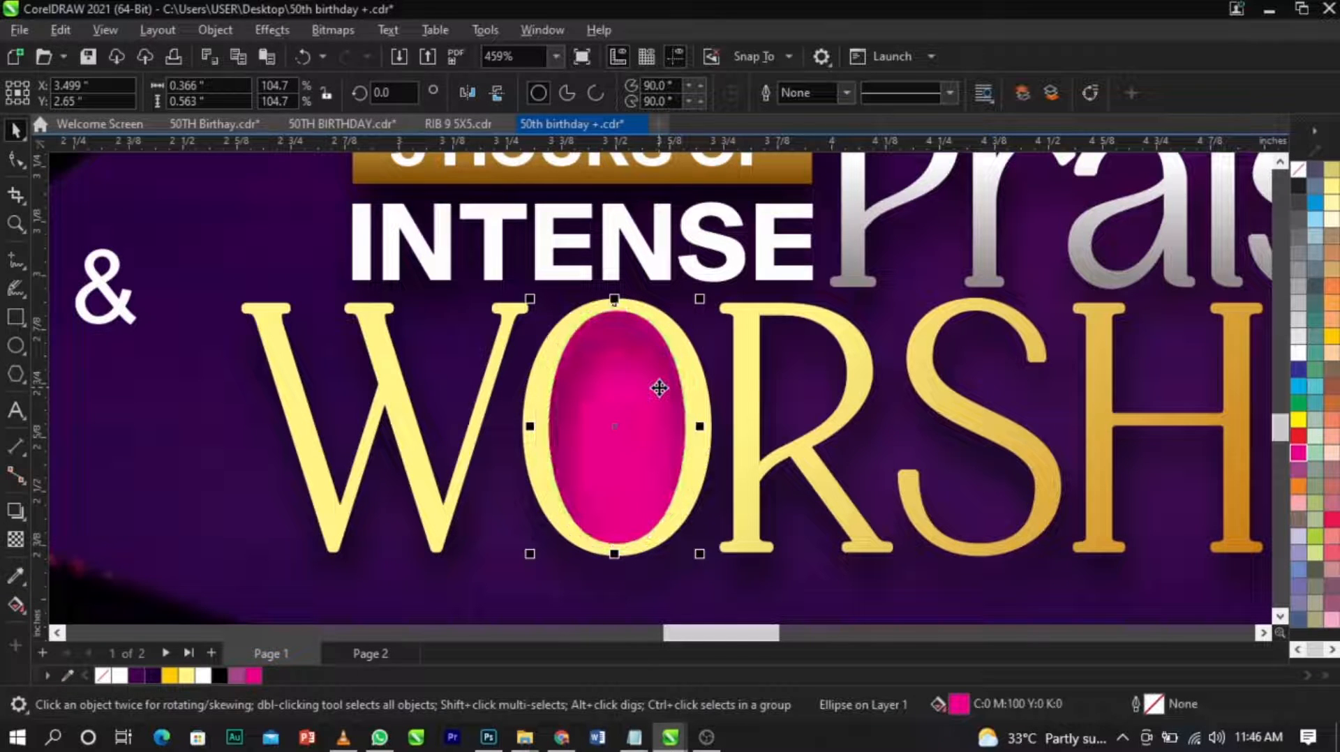
scroll(623, 411, "down", 4)
left_click(1005, 429)
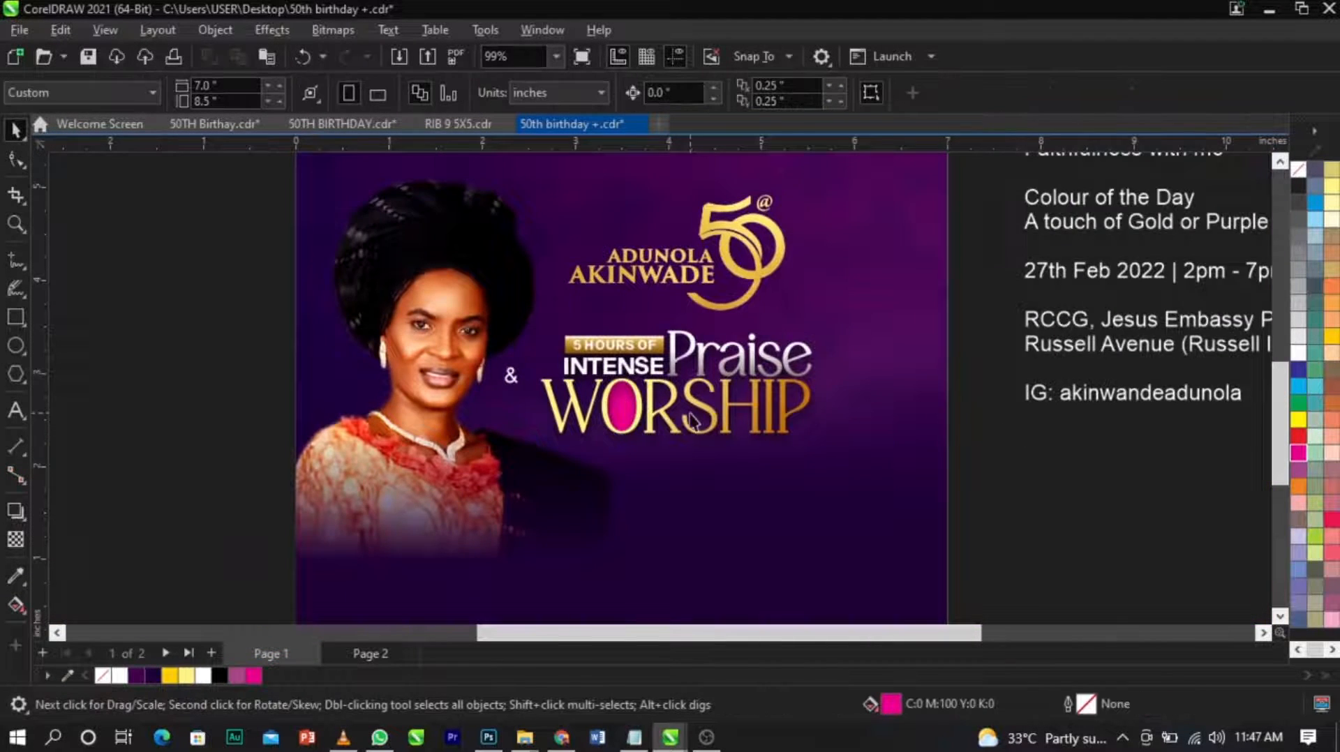
scroll(689, 422, "up", 1)
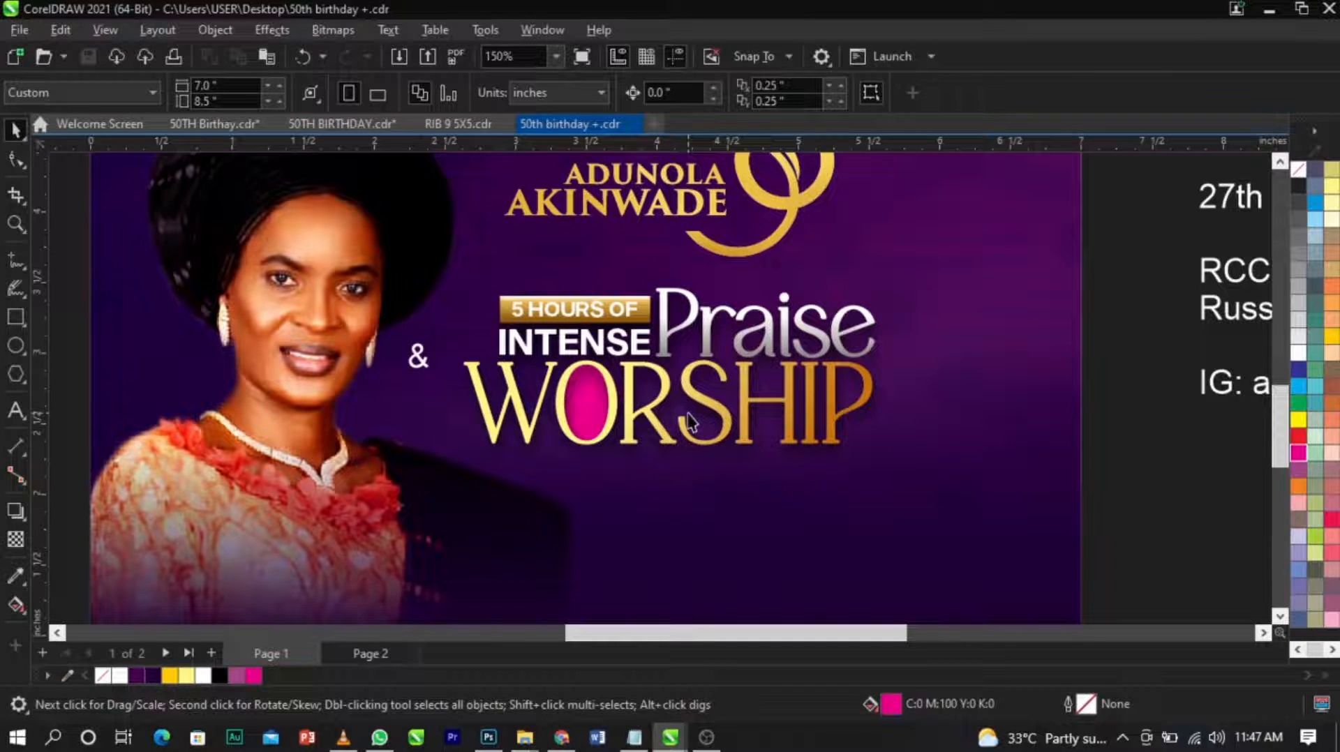
Change the white "&" to the Trajan Pro font and move it into the magenta opening of the O.
scroll(461, 379, "up", 3)
left_click(385, 349)
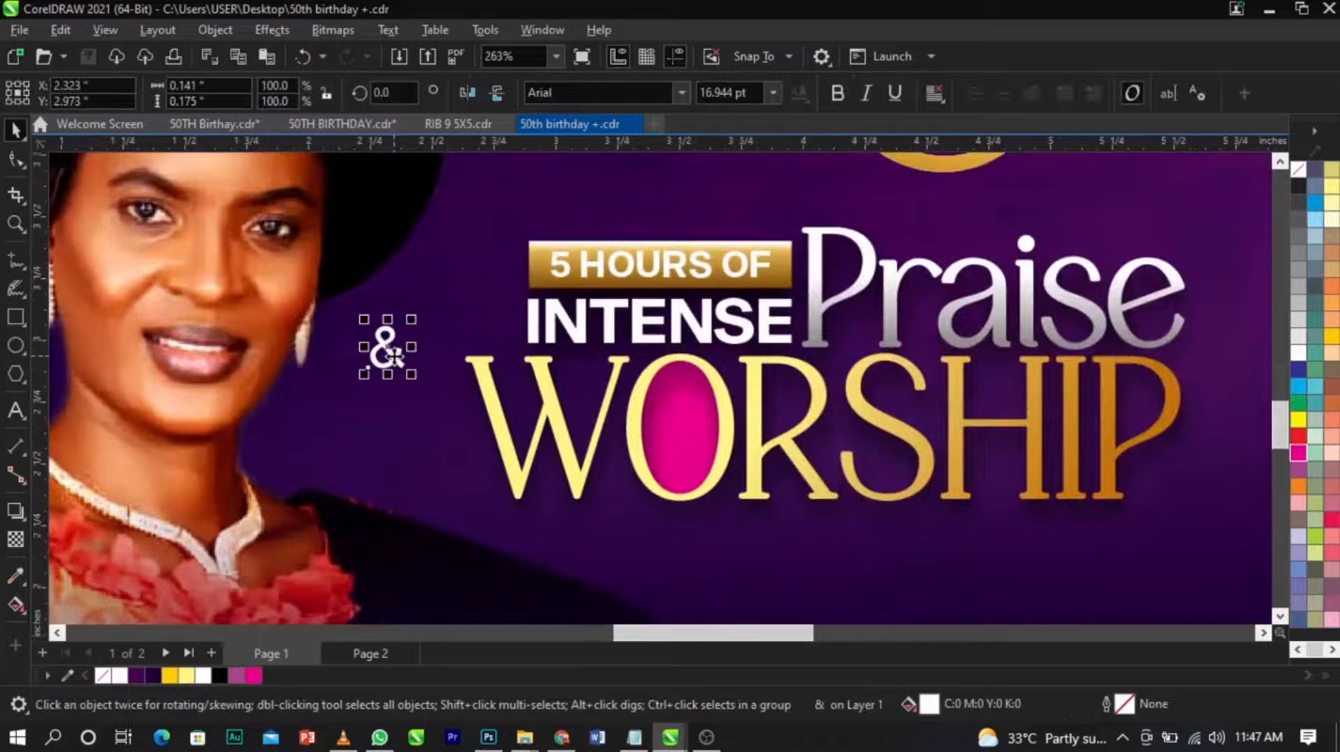
left_click(676, 95)
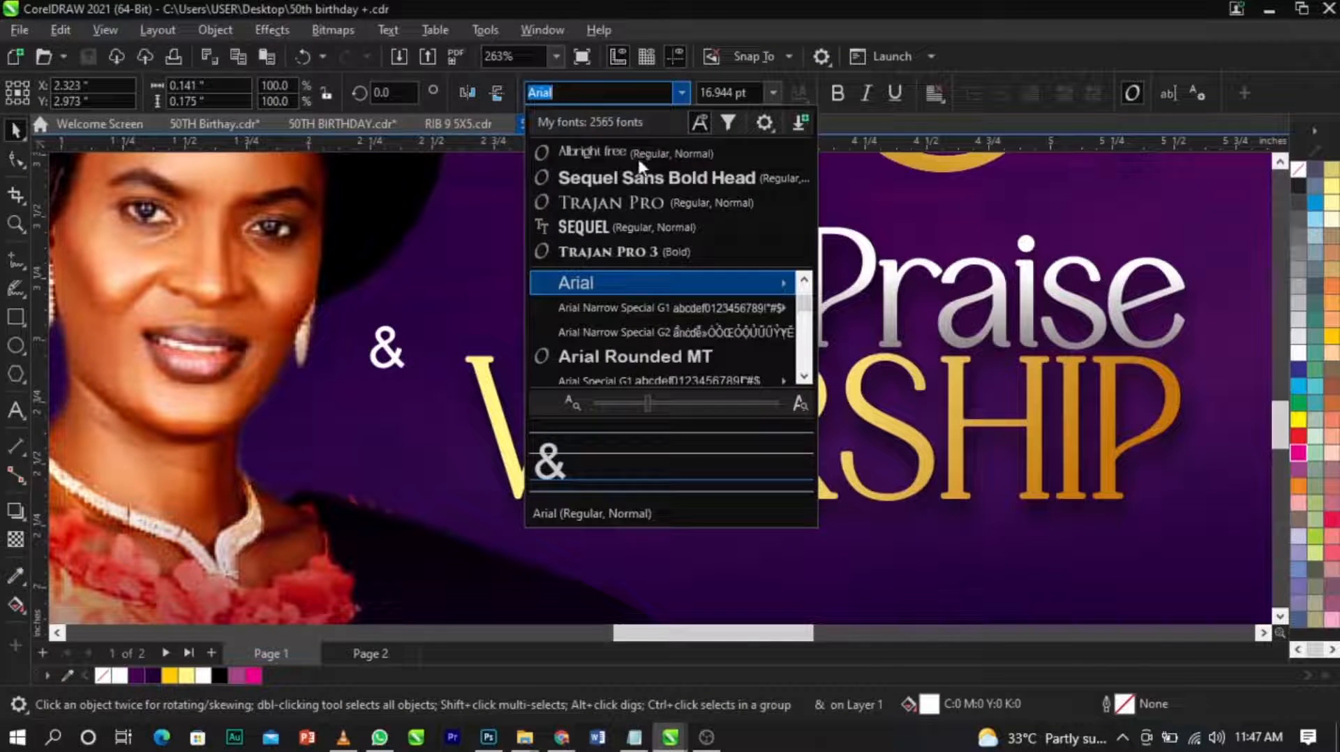
left_click(639, 199)
left_click_drag(389, 375, 687, 452)
scroll(687, 452, "up", 2)
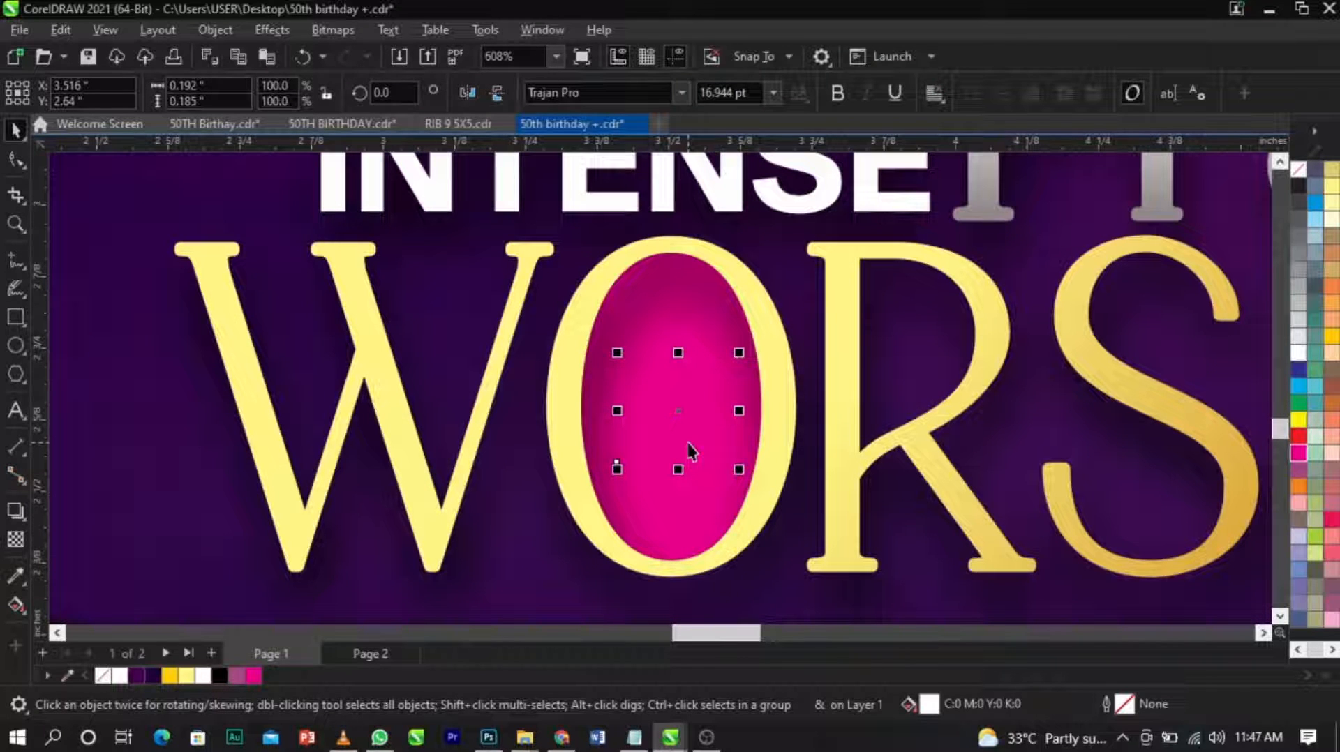
scroll(688, 445, "up", 1)
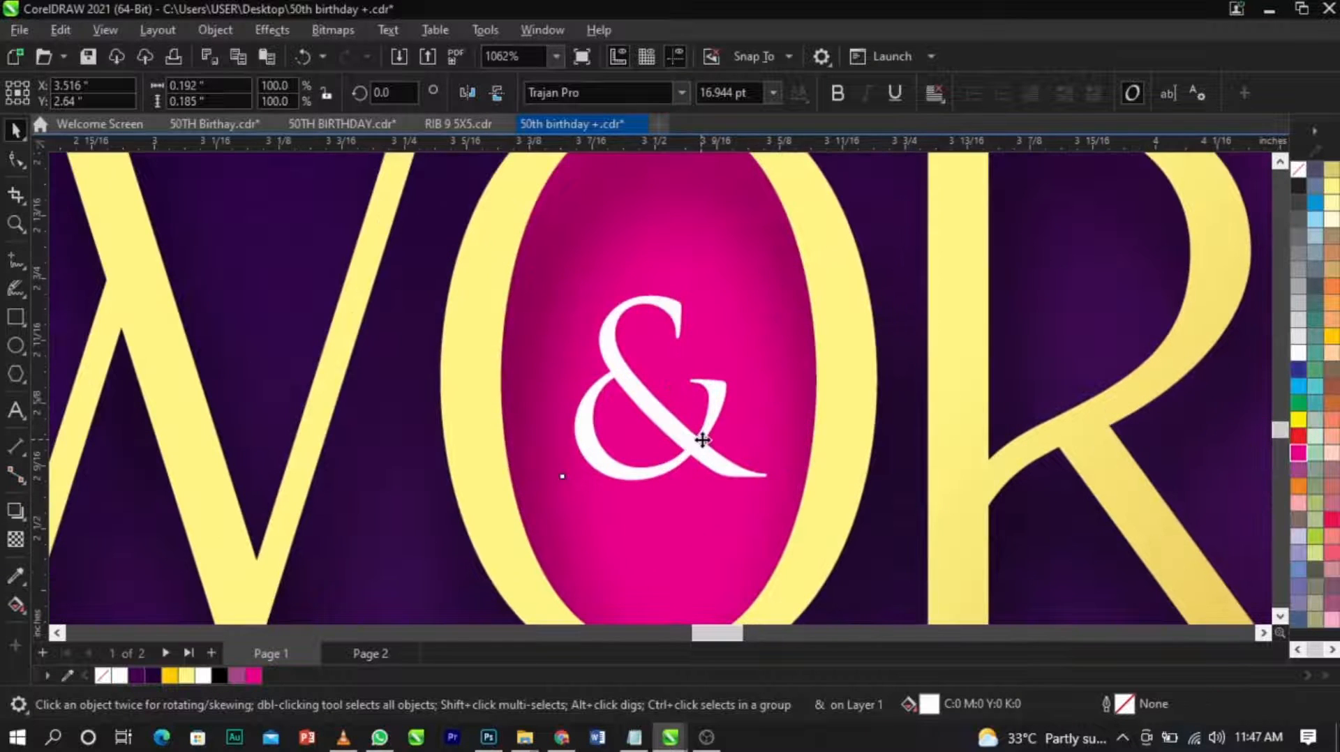
scroll(707, 438, "down", 4)
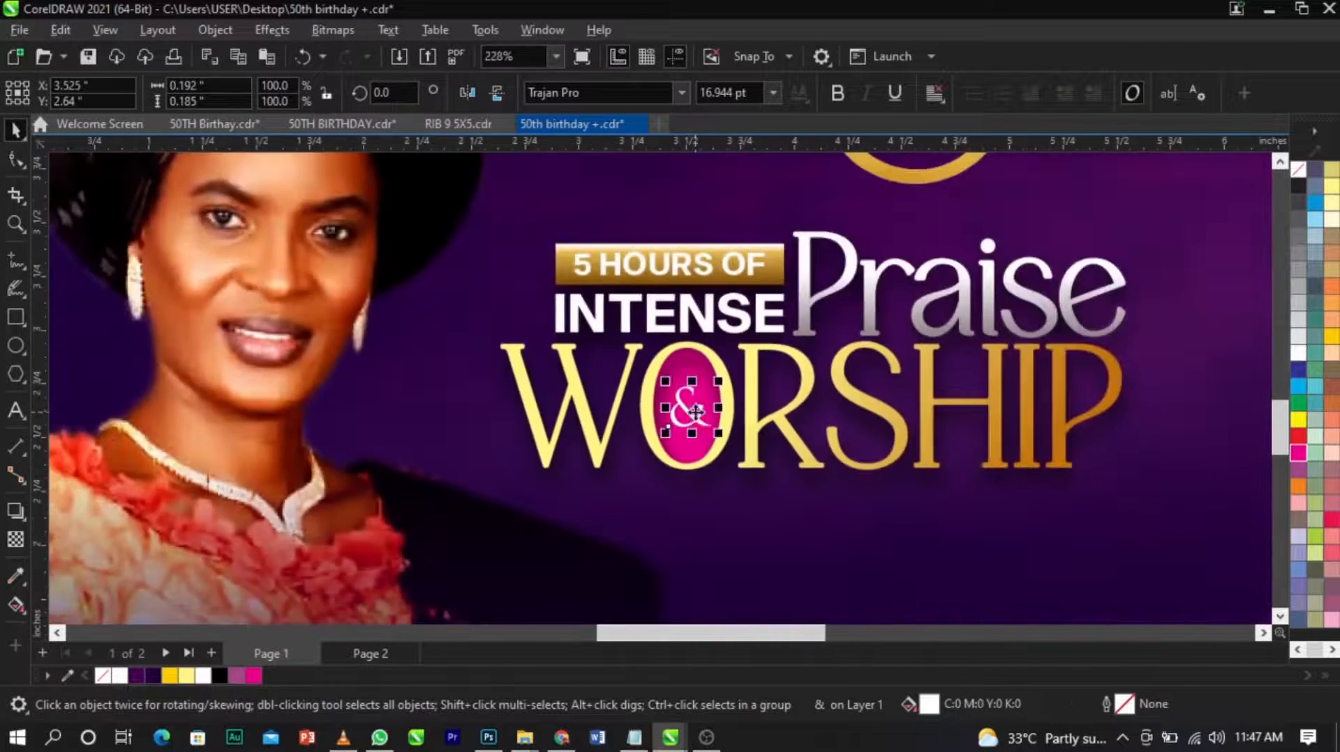
left_click(712, 388)
scroll(711, 388, "up", 1)
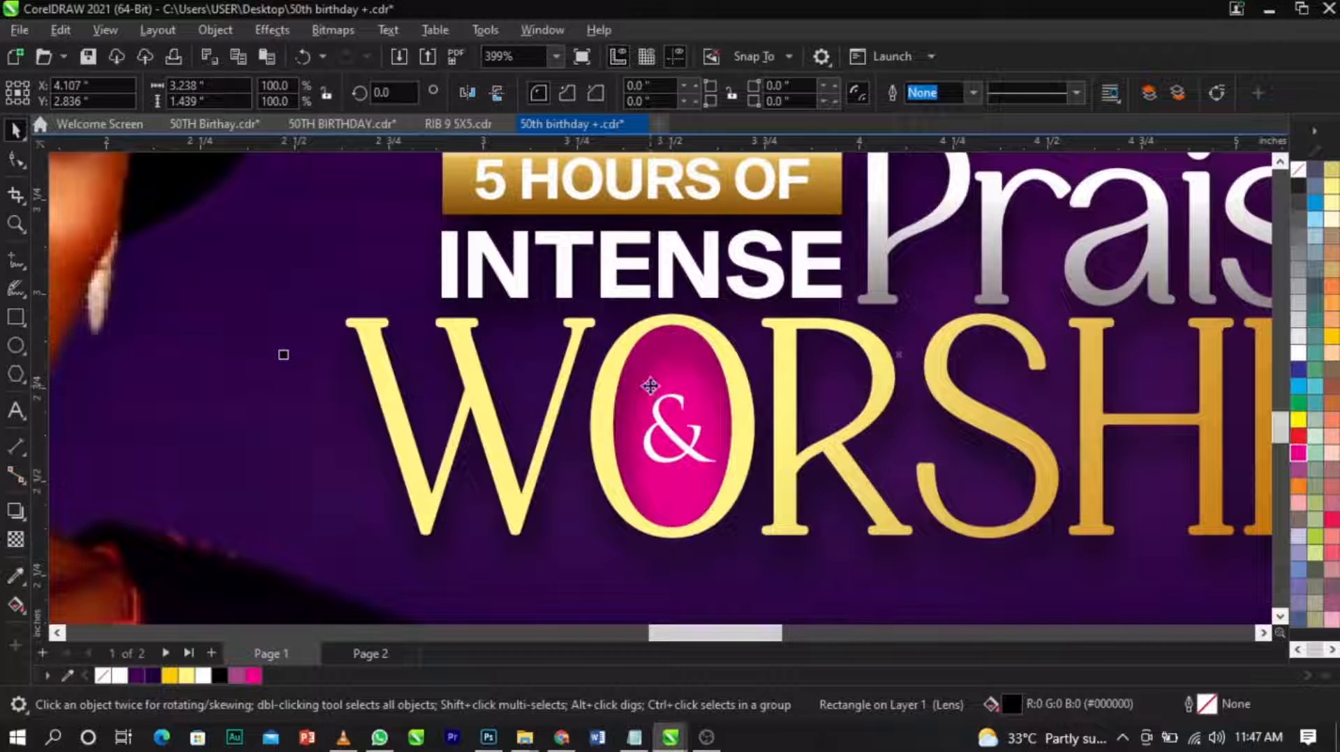
scroll(696, 379, "down", 4)
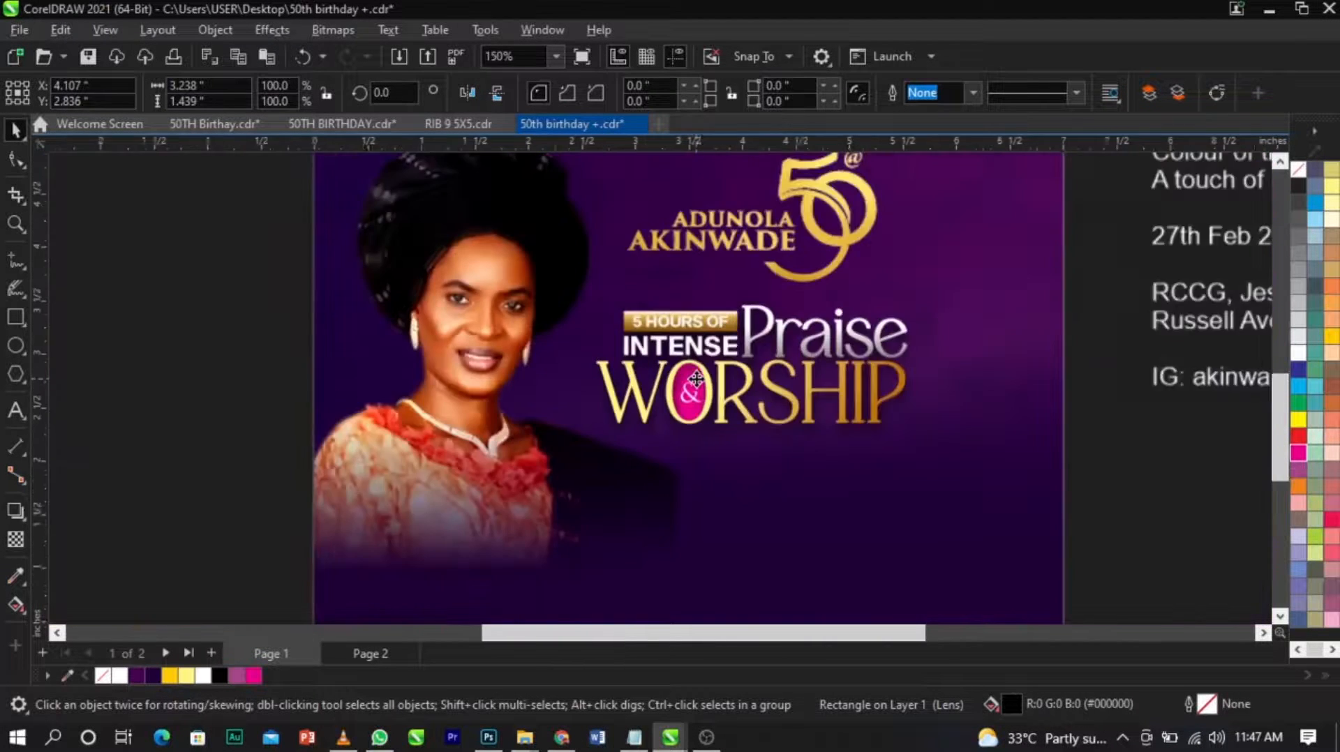
Cut the gold bokeh image s.jpg from beside the page and paste it into the background's PowerClip contents.
left_click(960, 439)
scroll(582, 407, "down", 1)
key("z")
left_click_drag(415, 531, 1040, 240)
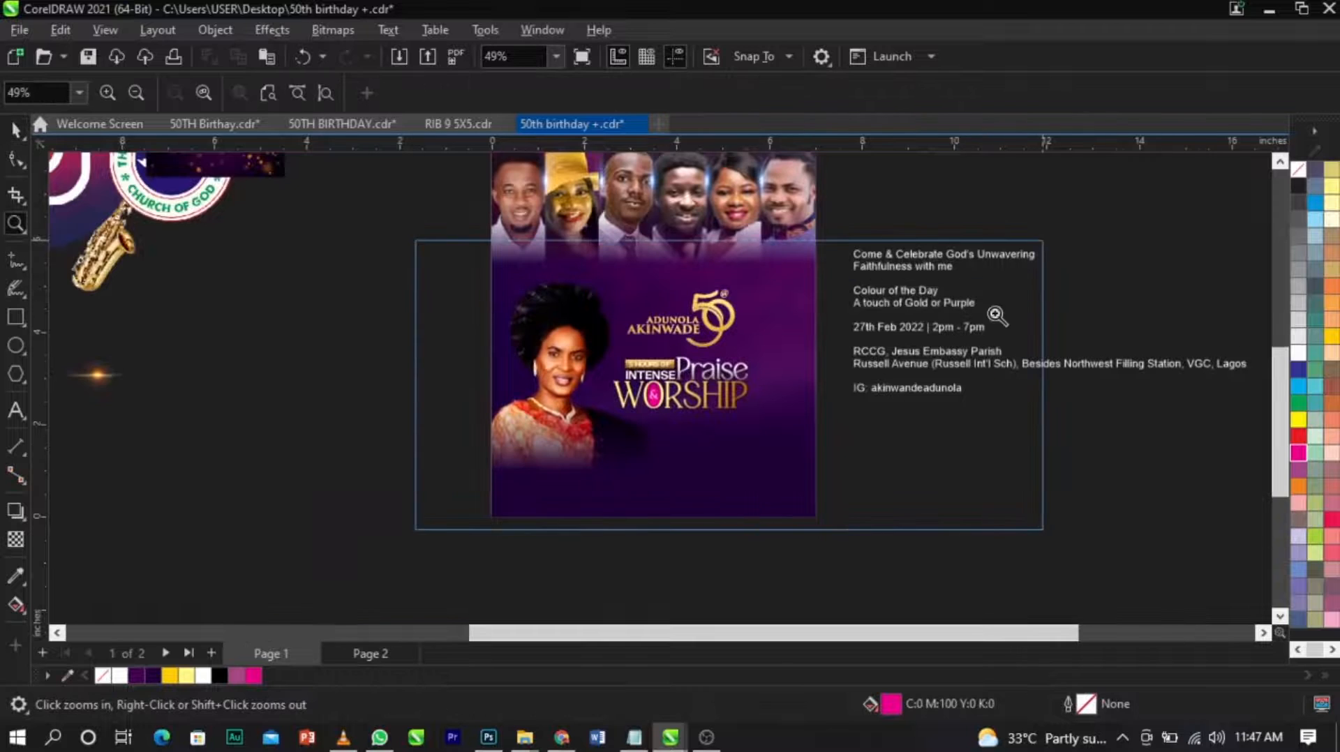
scroll(935, 440, "down", 3)
scroll(835, 314, "up", 1)
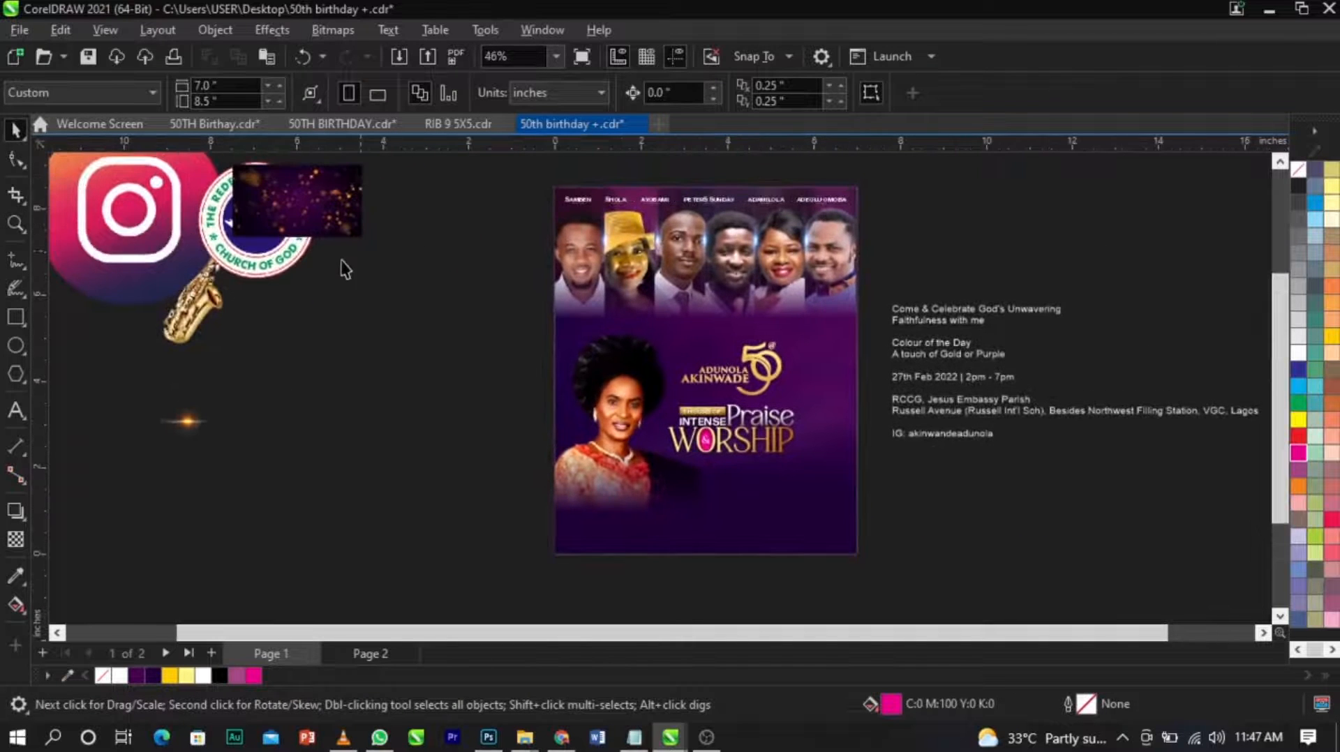
left_click_drag(332, 199, 499, 423)
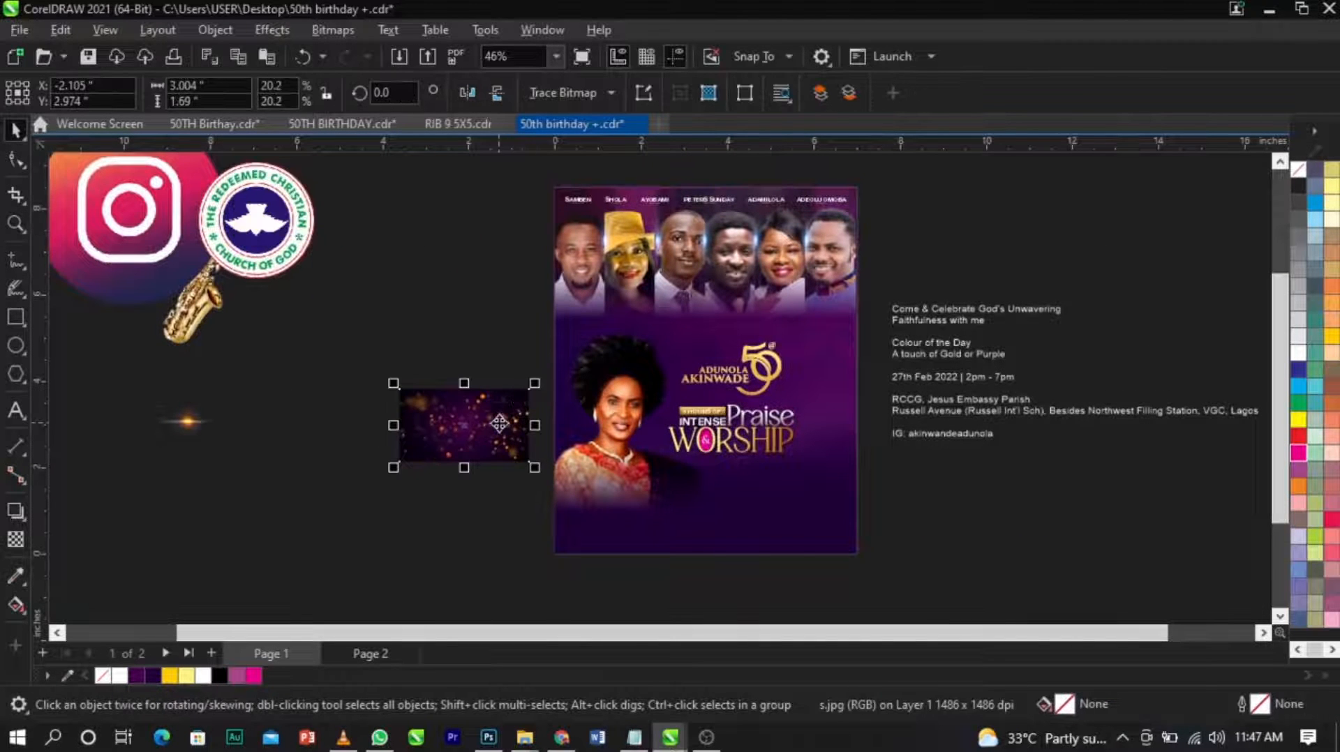
key("ctrl+x")
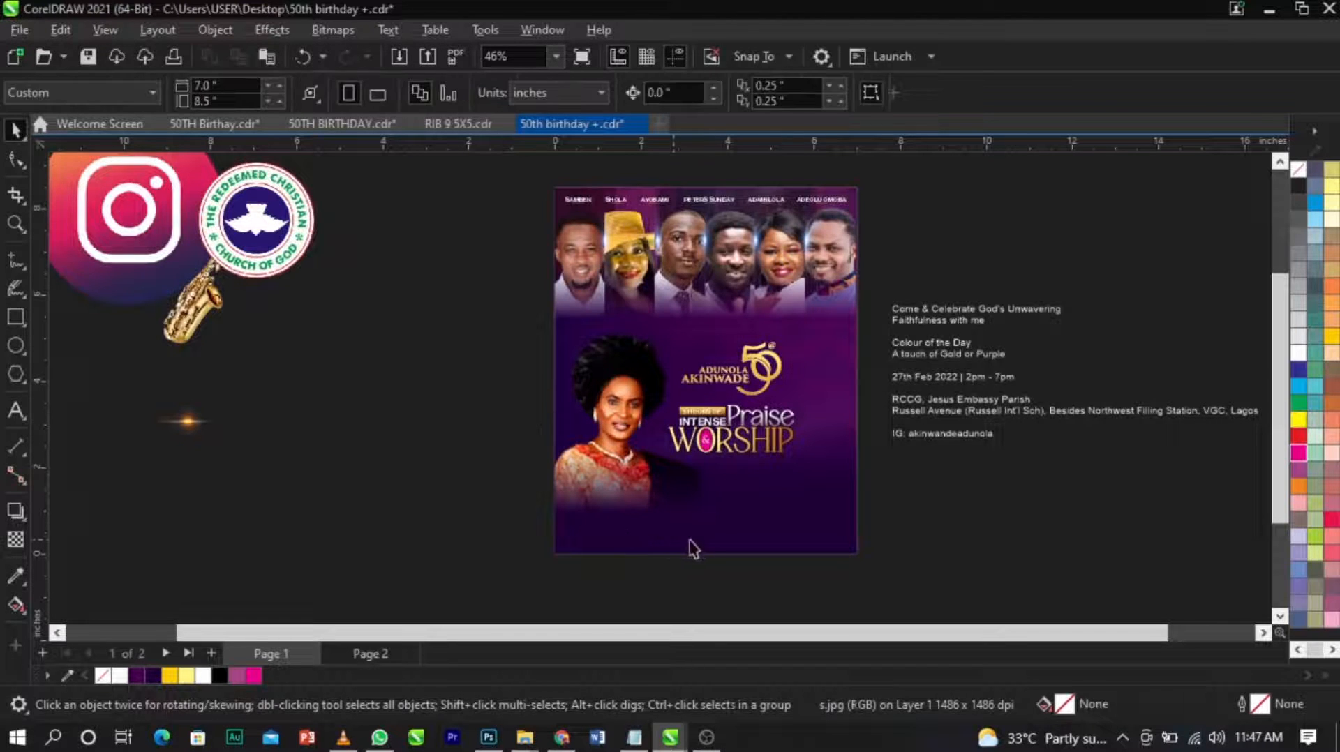
double_click(700, 537)
key("ctrl+v")
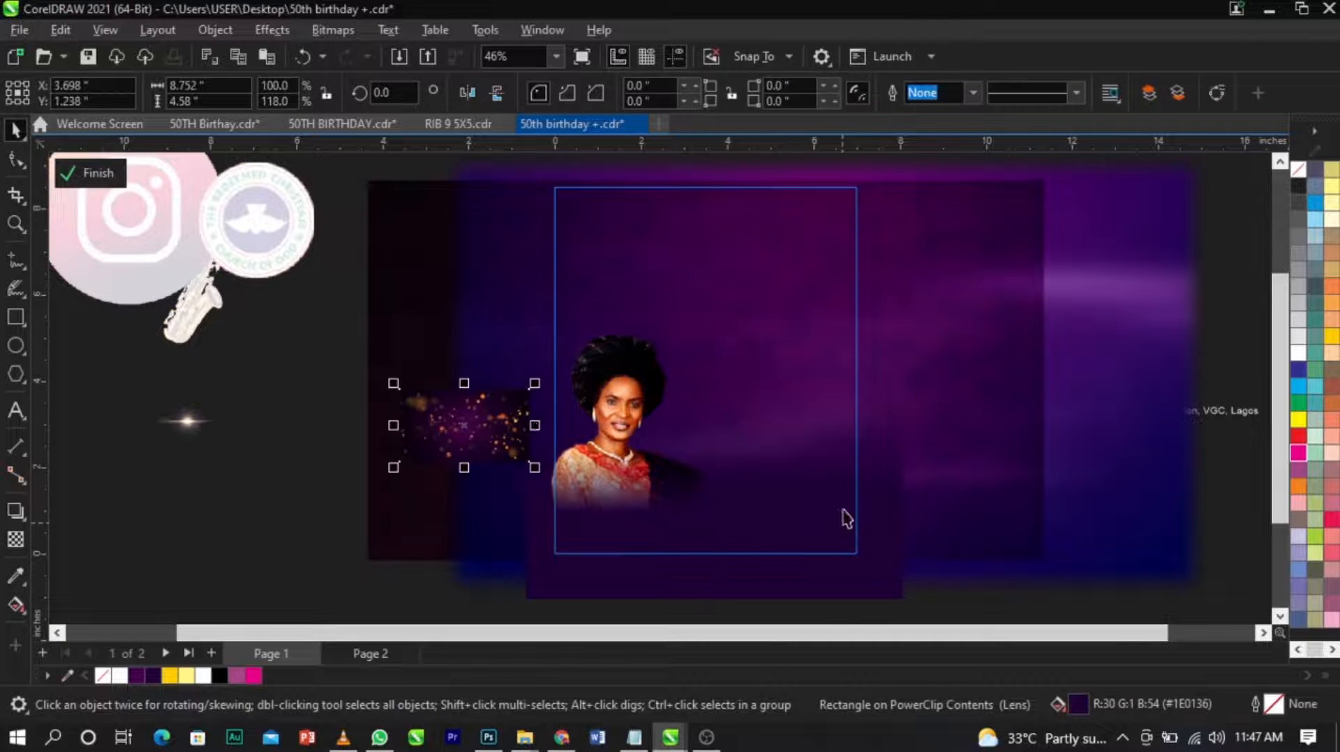
Enlarge the bokeh image to about 17.8 by 10 inches and position it over the whole page frame.
left_click_drag(538, 385, 845, 190)
left_click_drag(798, 284, 947, 220)
left_click_drag(861, 336, 816, 362)
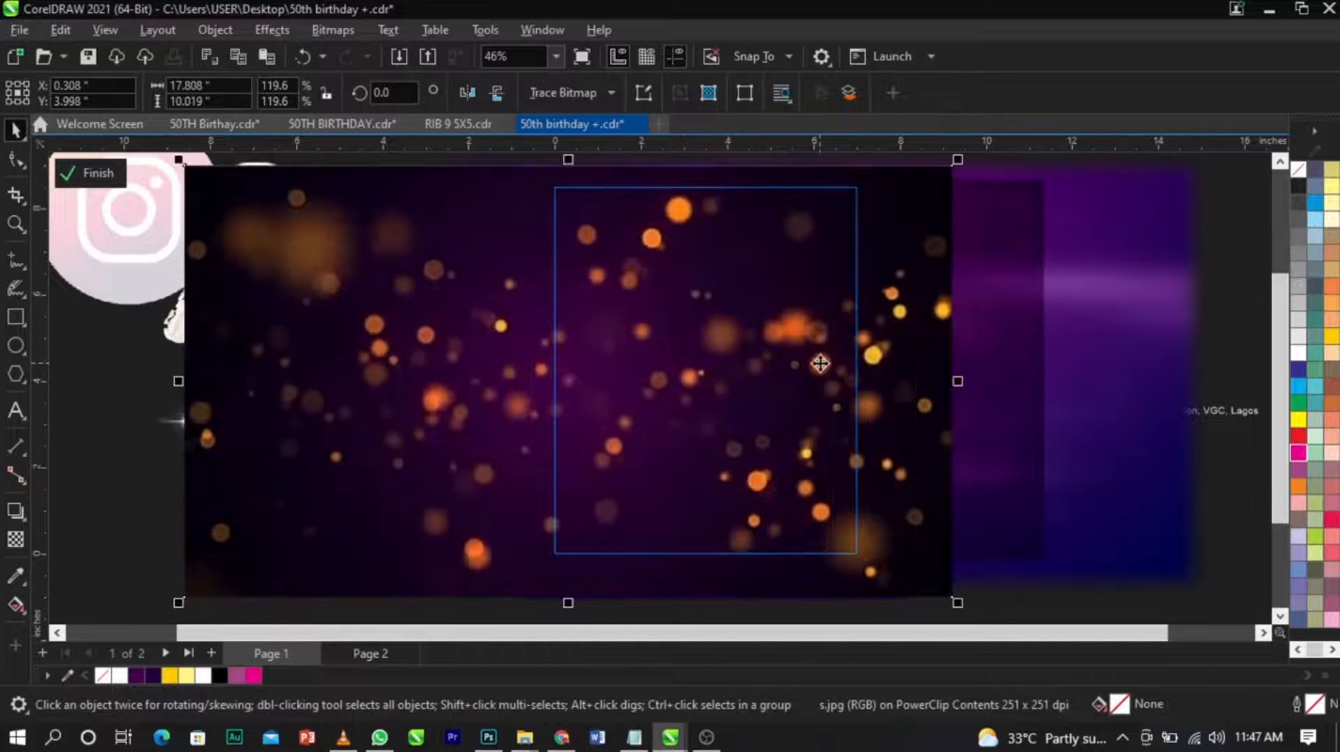
Try the Soft Light merge mode on the bokeh image, and set it to Screen instead.
left_click(19, 539)
left_click(265, 93)
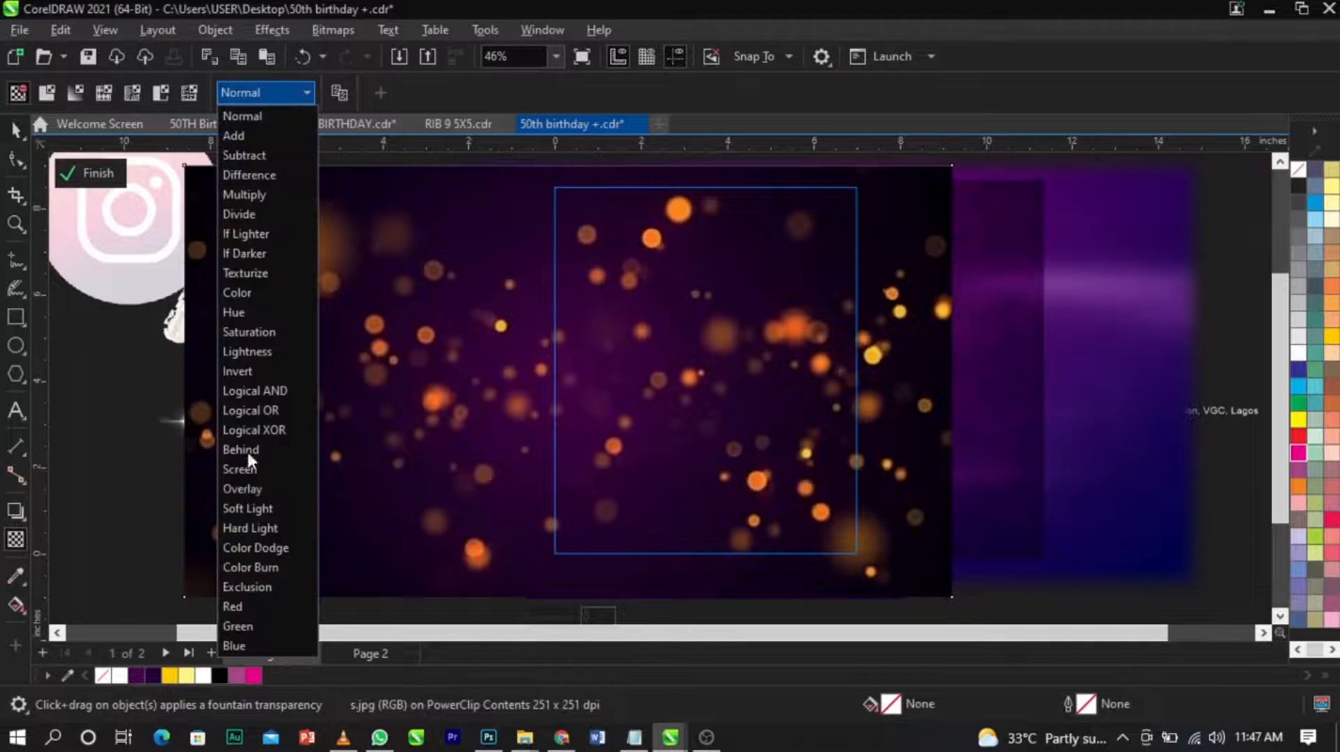
left_click(257, 508)
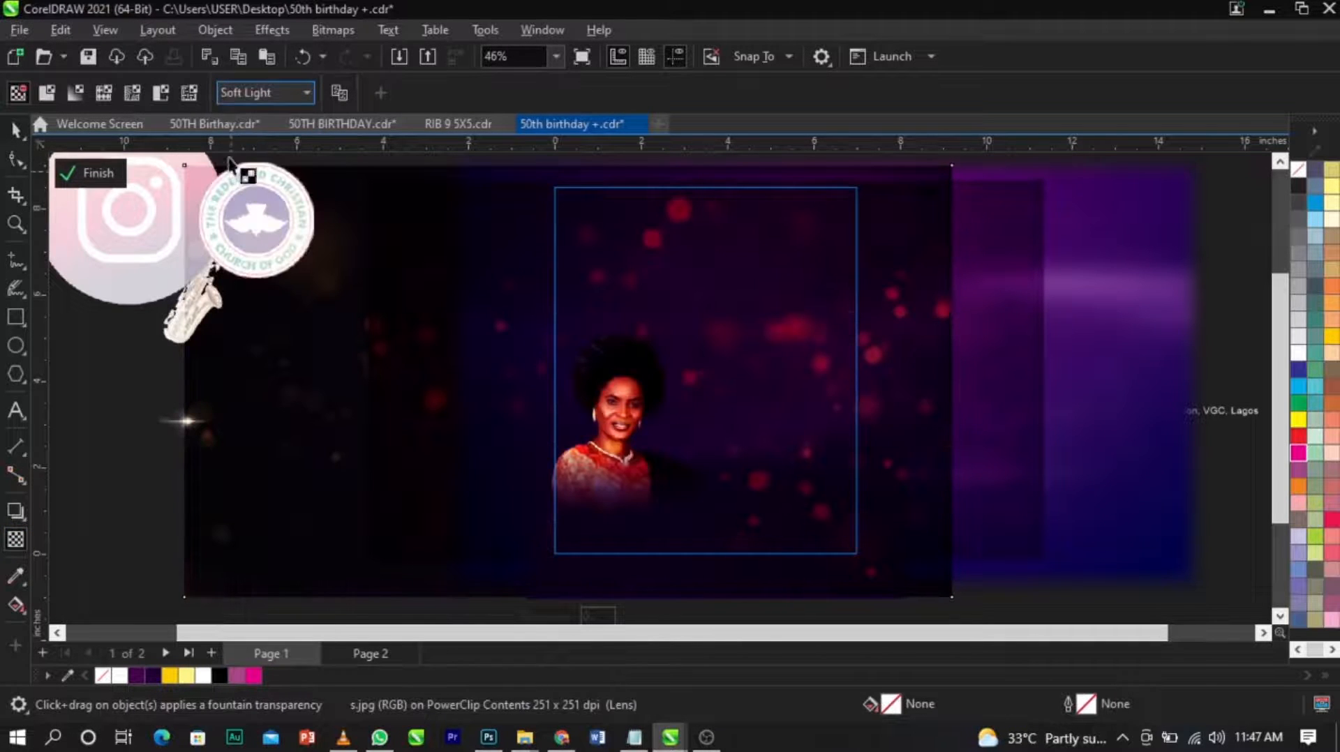
left_click(264, 92)
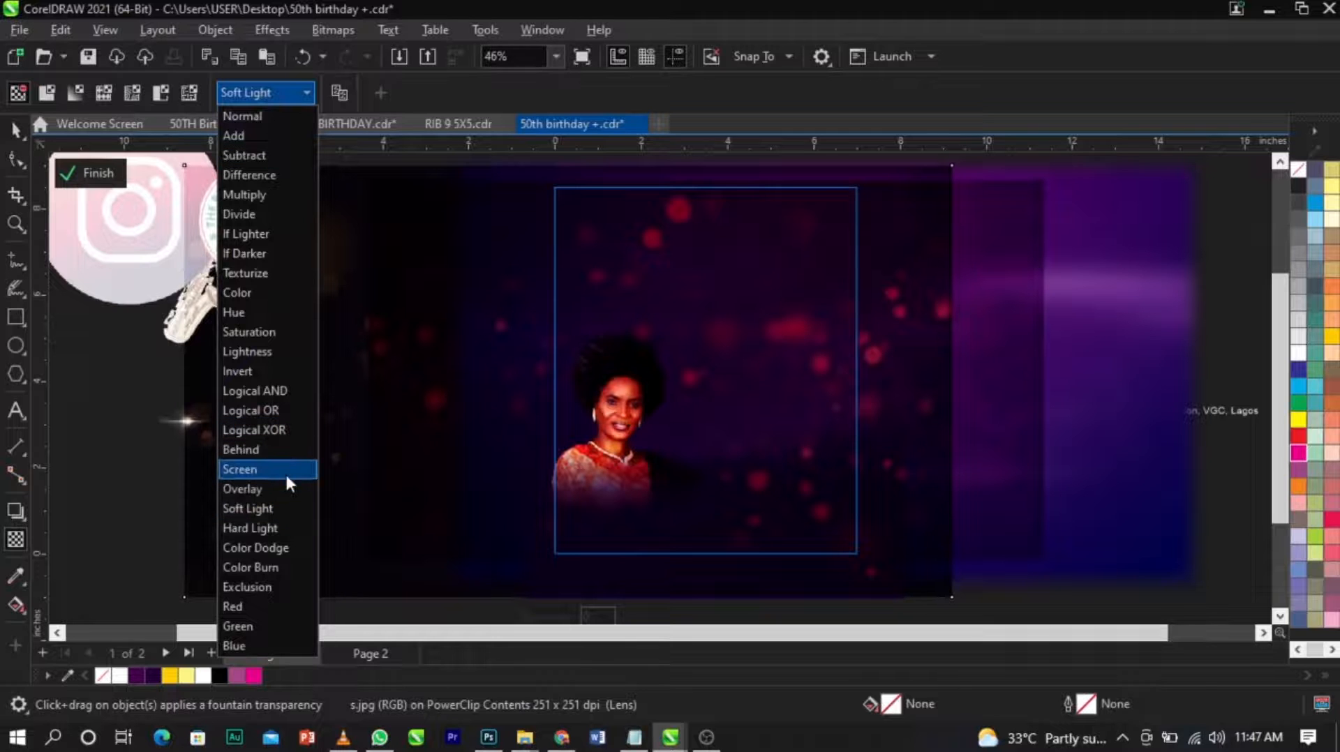
left_click(286, 478)
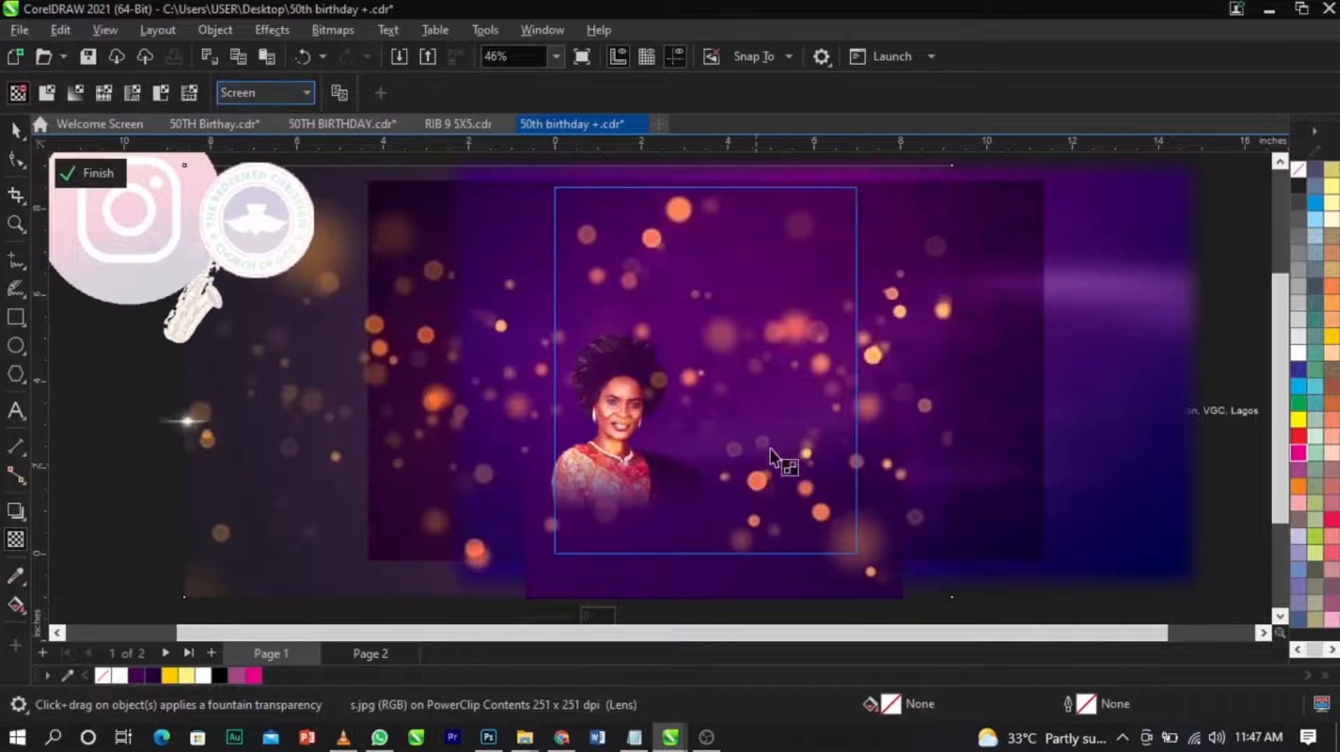
Apply a uniform transparency of 77 to the bokeh image.
scroll(767, 497, "down", 3)
scroll(768, 497, "up", 2)
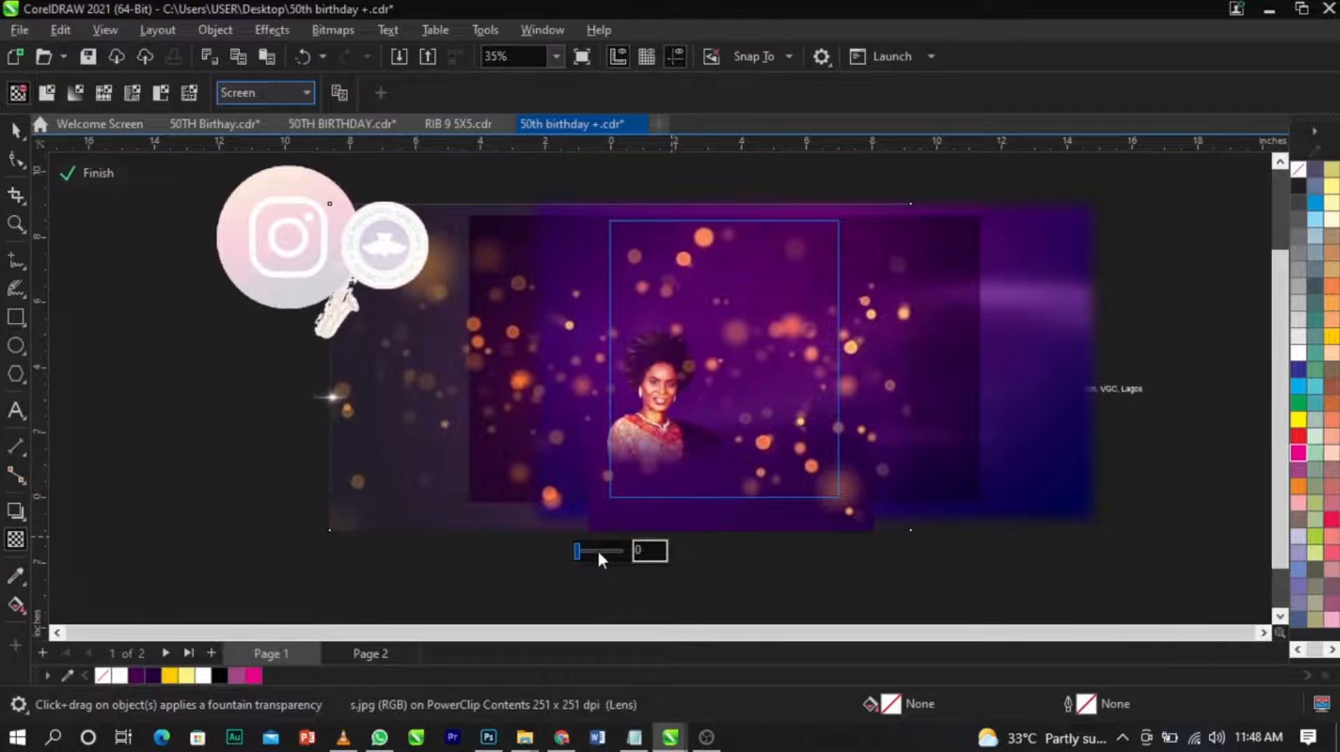
left_click_drag(597, 548, 606, 547)
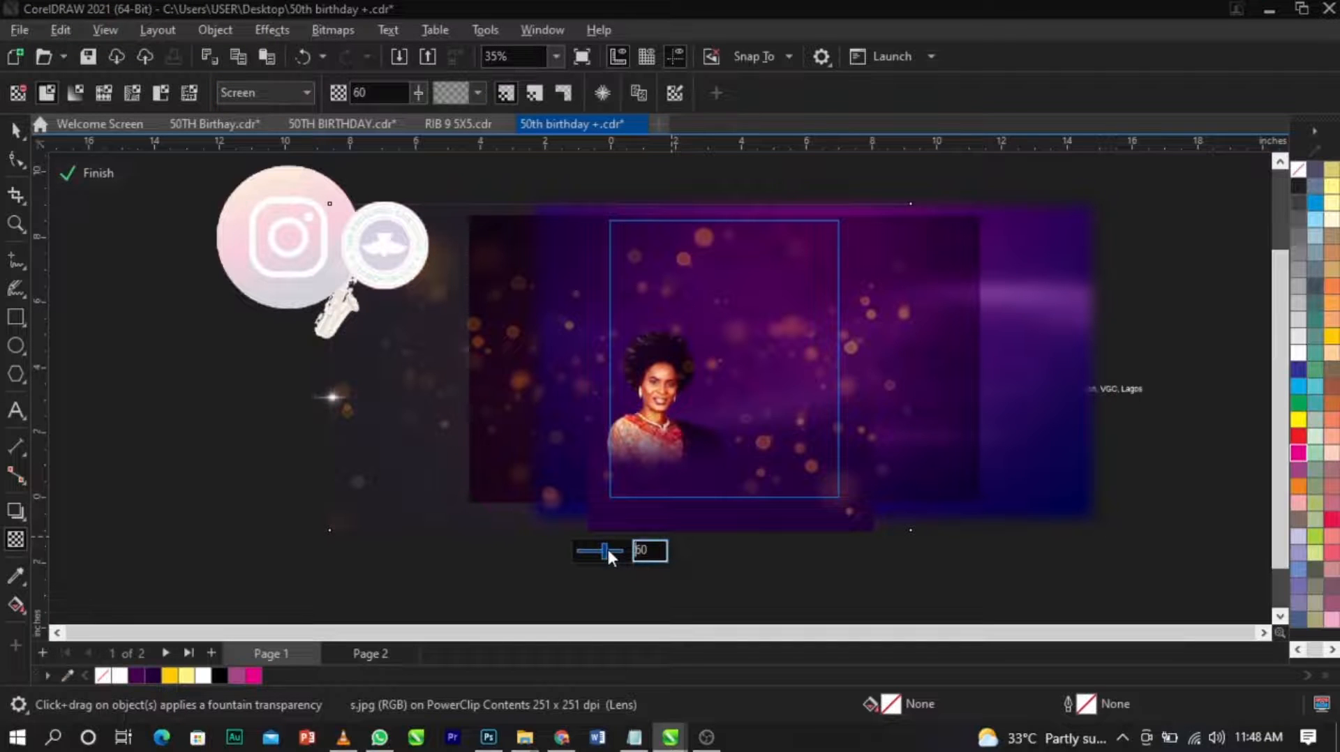
left_click(614, 551)
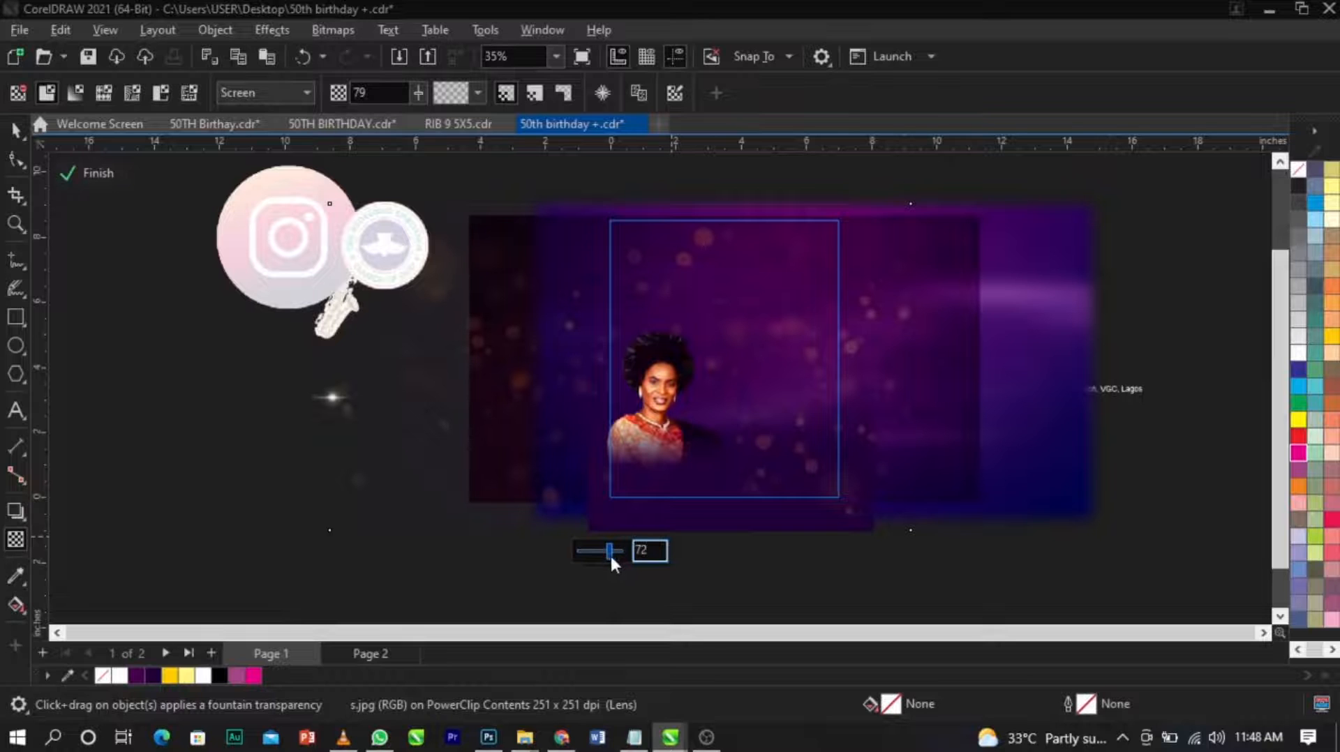
left_click(611, 555)
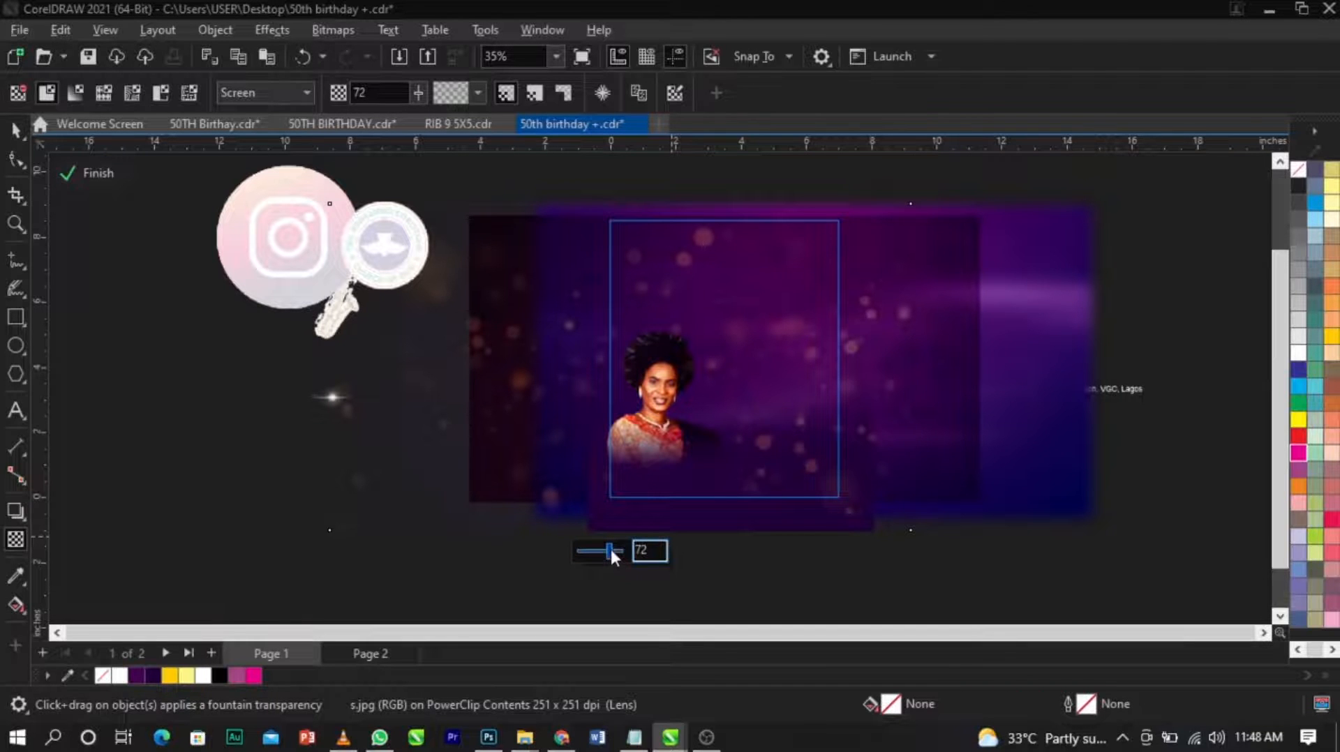
left_click(613, 551)
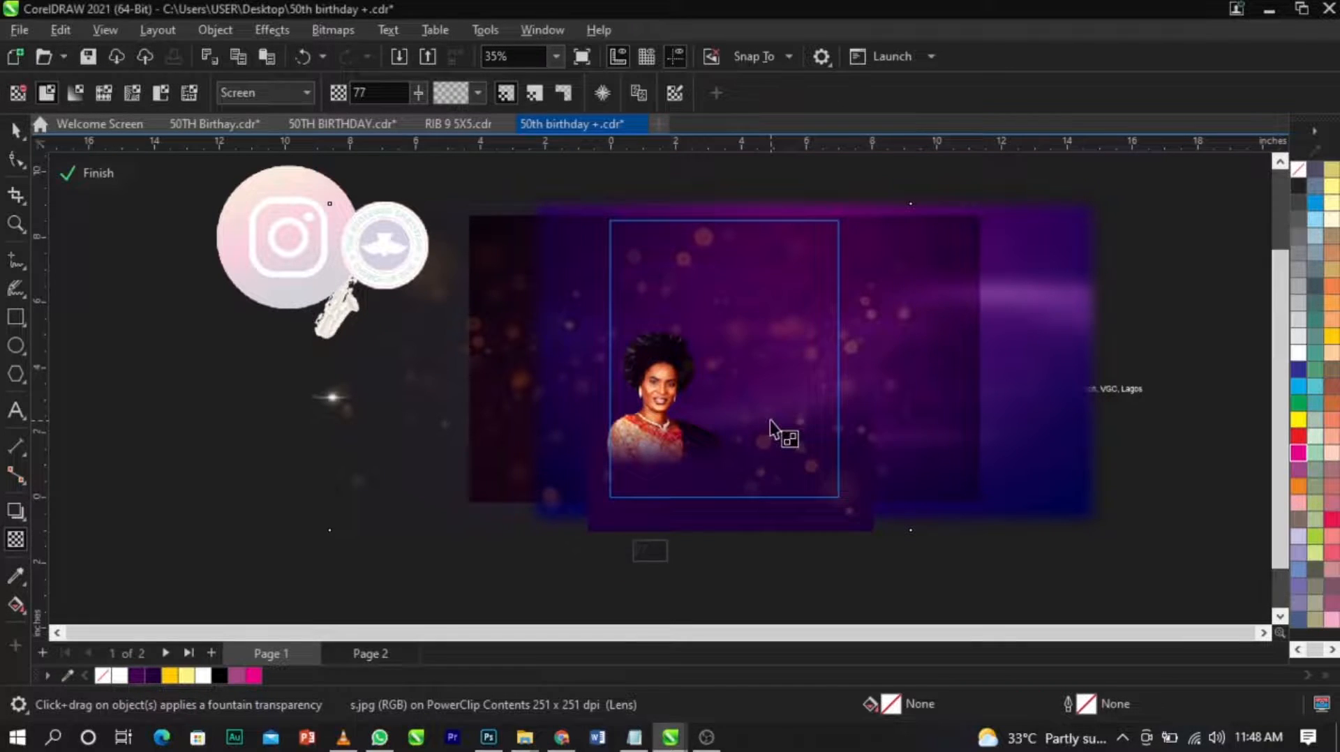
Finish editing the background's PowerClip contents and return to the full page design.
scroll(771, 429, "up", 1)
key("space")
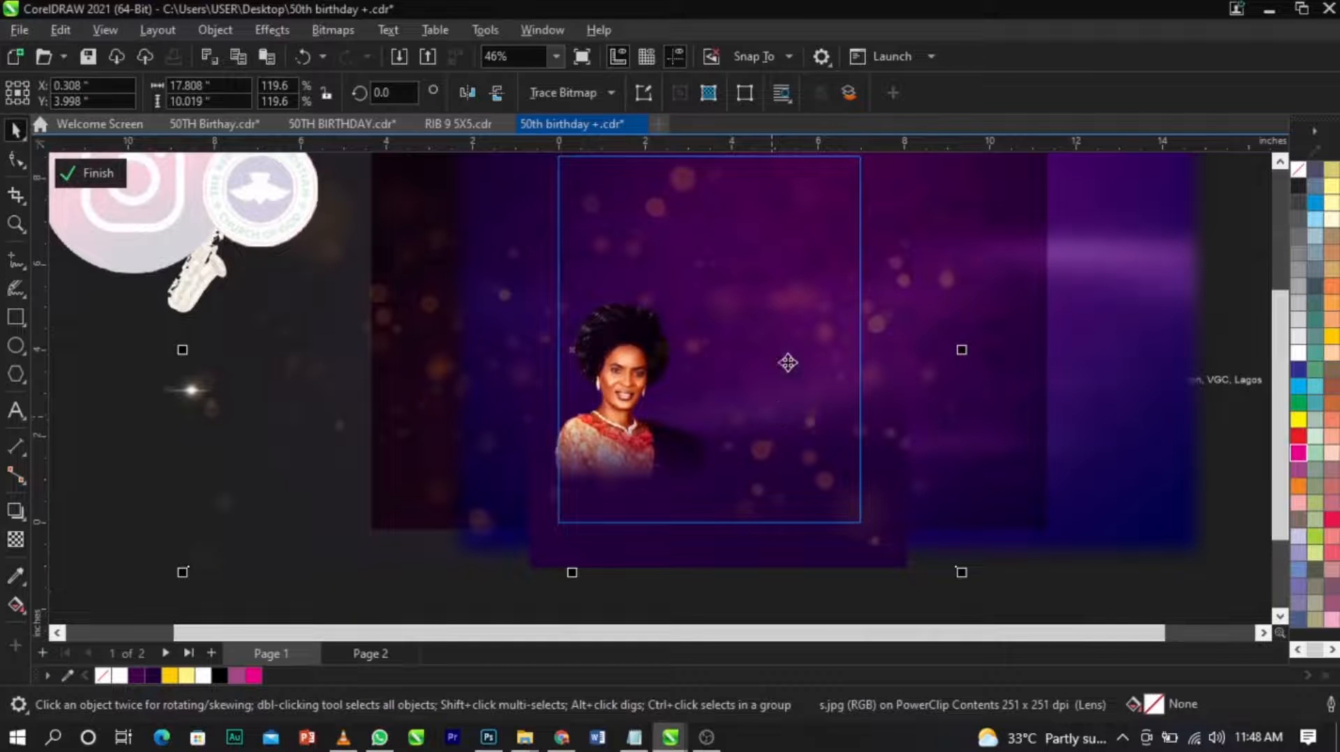
scroll(809, 419, "up", 2)
scroll(797, 389, "down", 2)
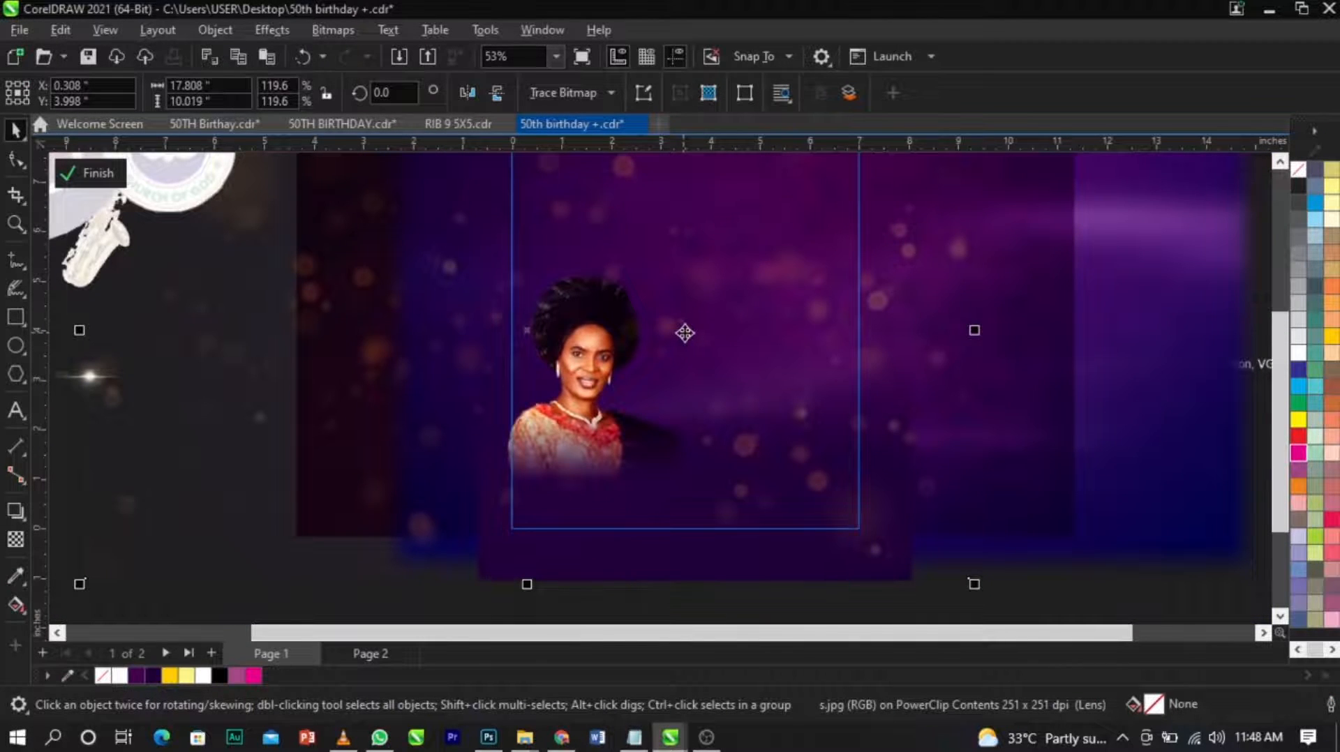
scroll(683, 333, "down", 1)
left_click_drag(471, 580, 818, 203)
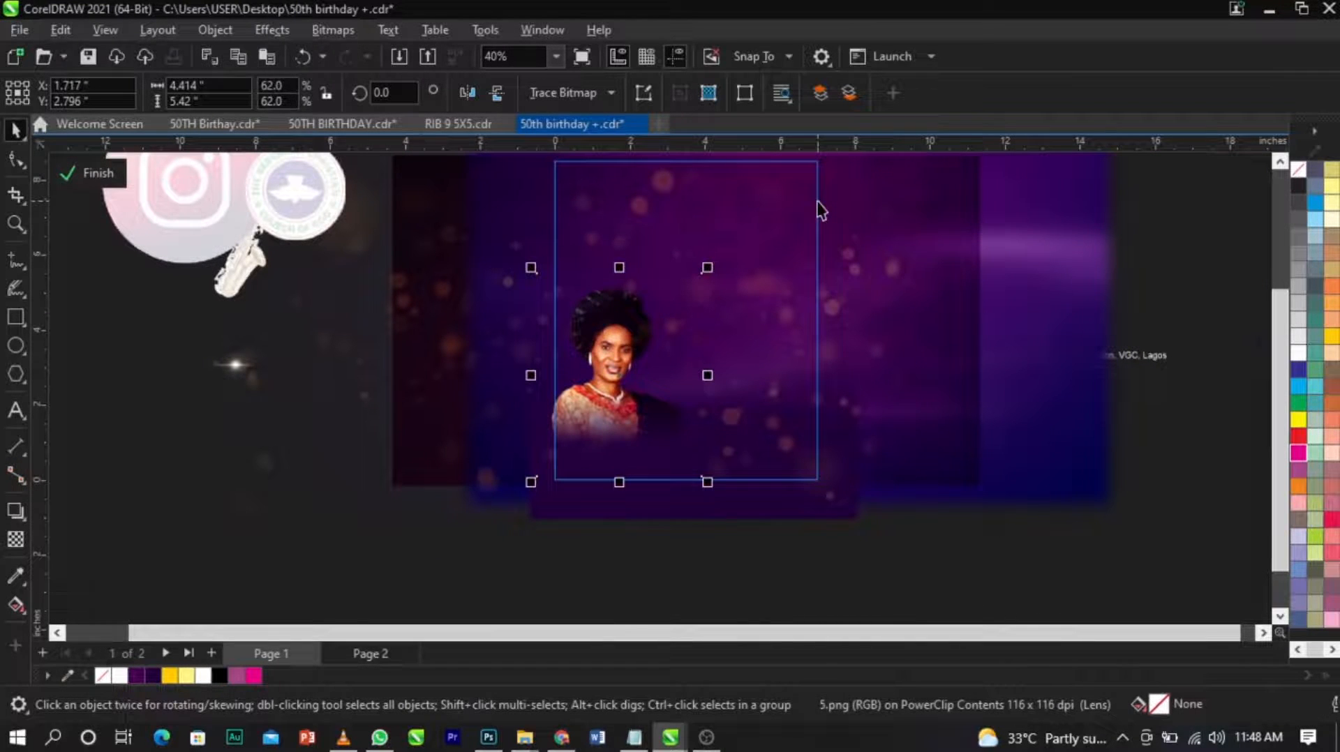
left_click(1229, 224)
left_click(96, 171)
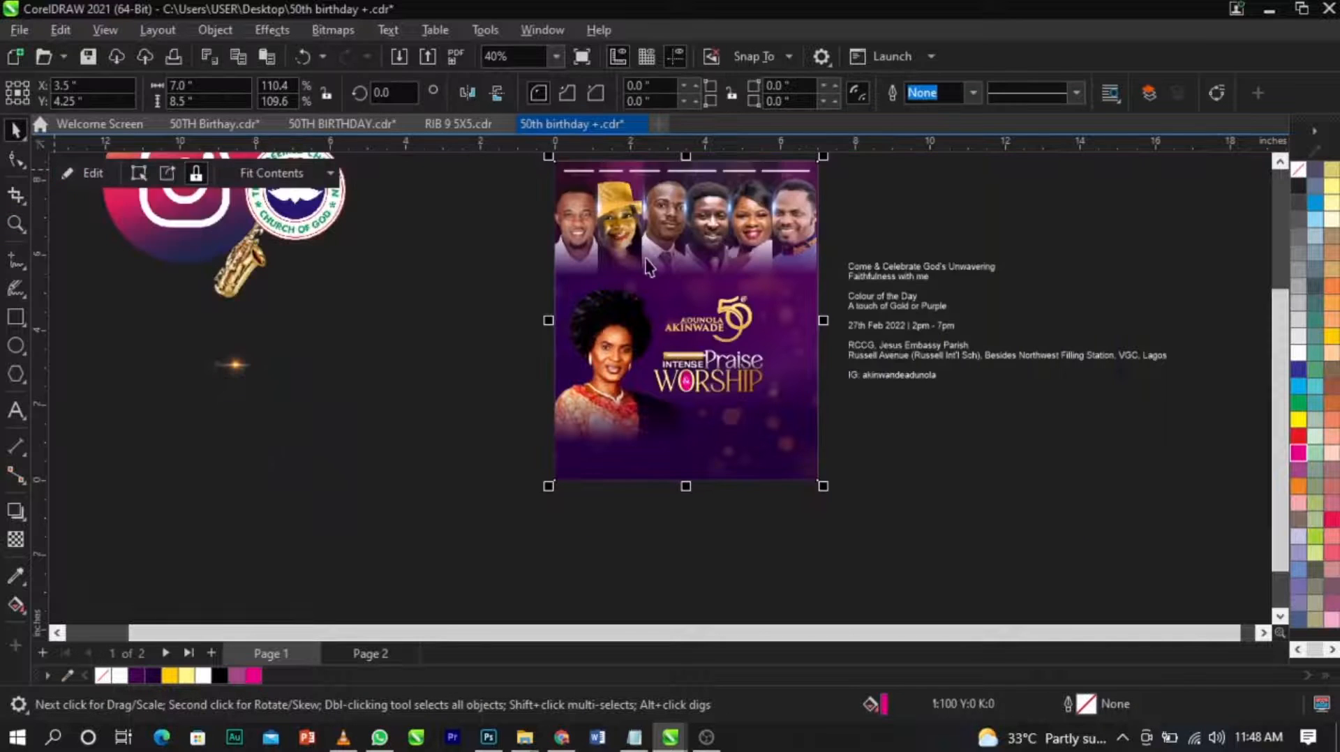
Nudge the bokeh image slightly upward inside the page frame's PowerClip contents and finish editing the frame.
scroll(787, 408, "down", 1)
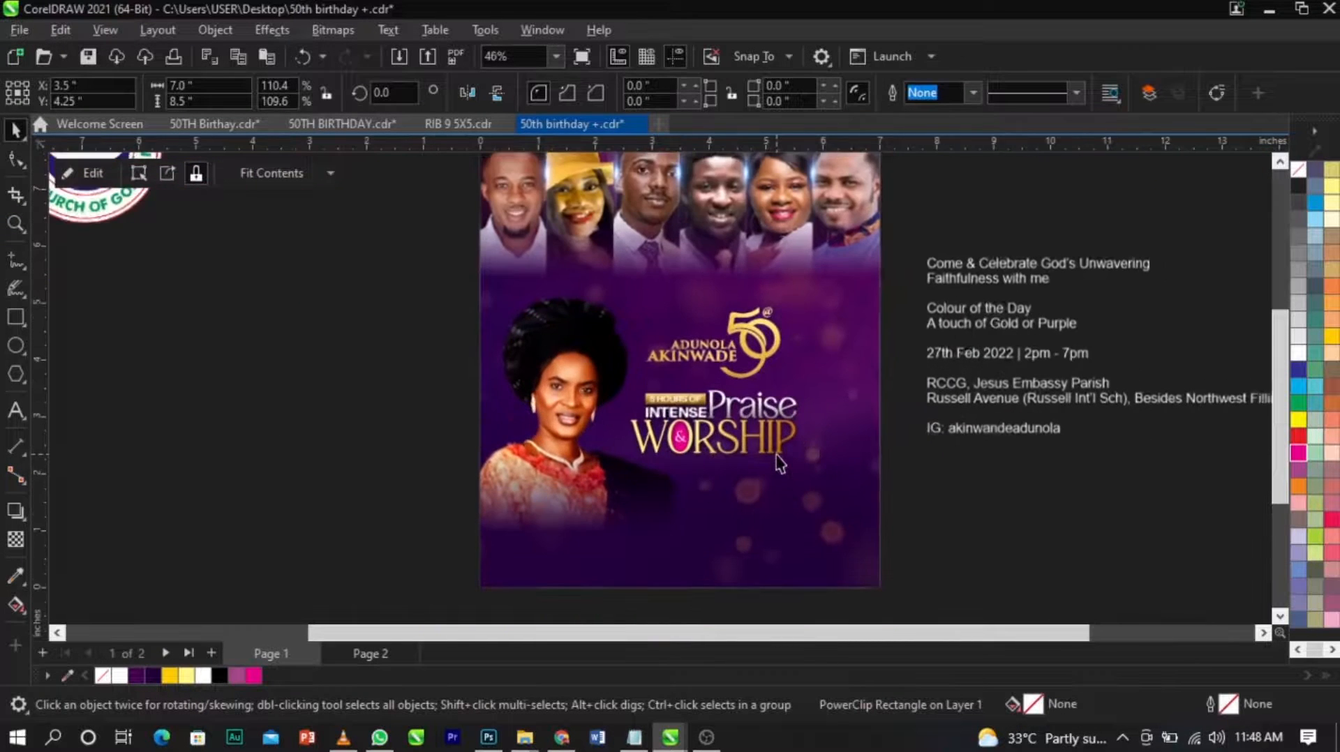
key("Escape")
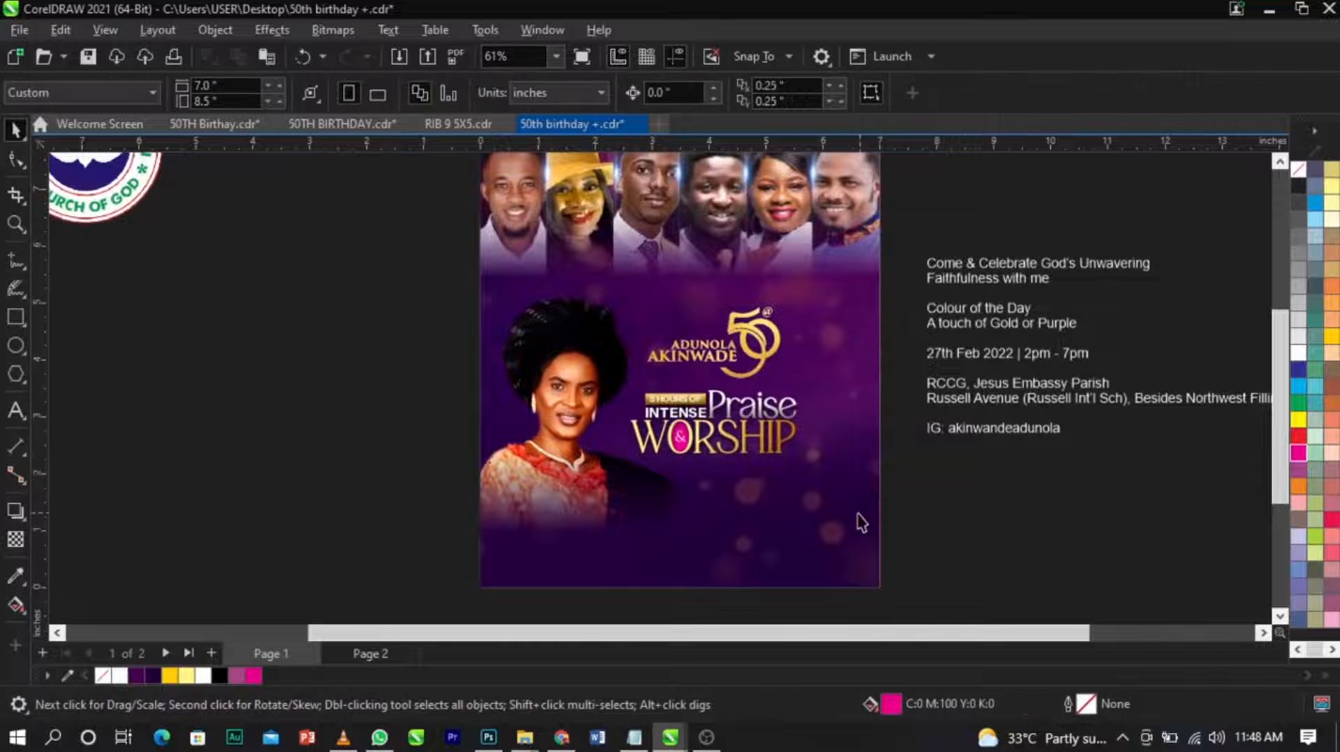
double_click(857, 515)
left_click(856, 529)
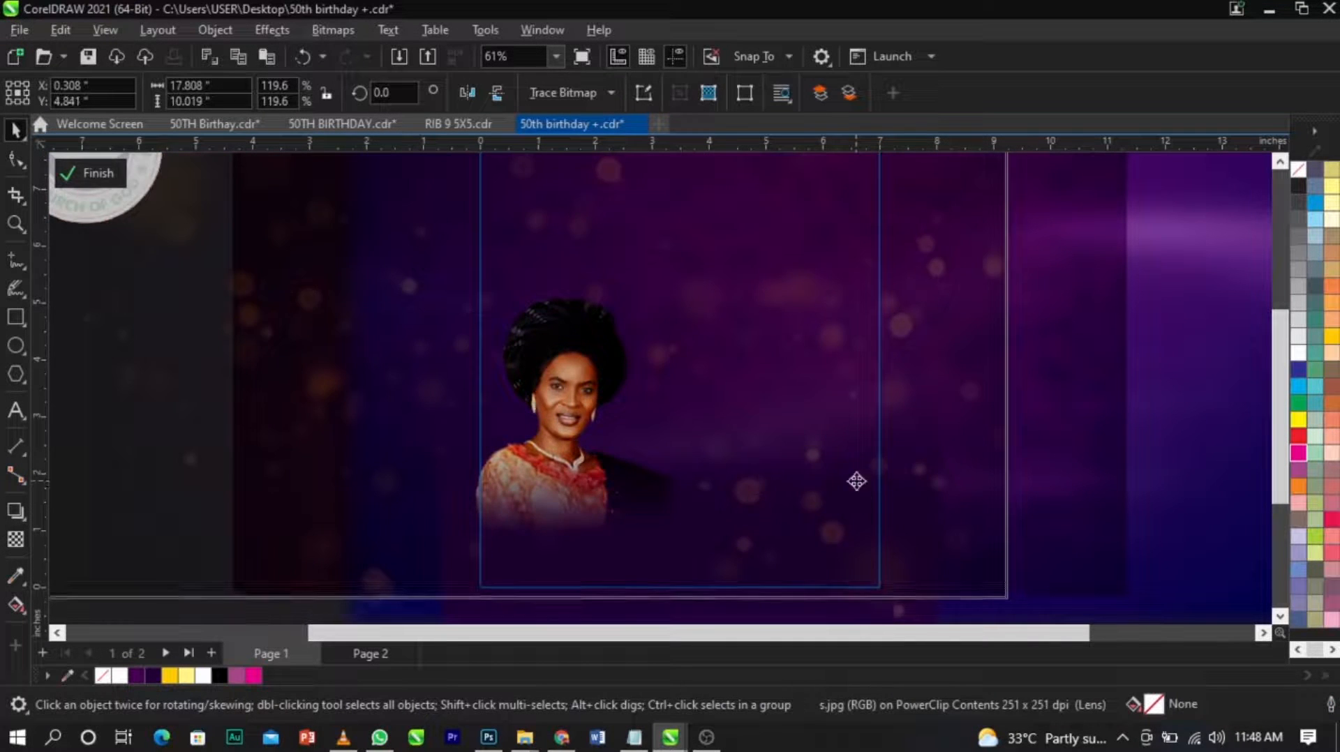
left_click_drag(857, 481, 856, 481)
mouse_move(856, 535)
left_mouse_down()
mouse_move(856, 545)
mouse_move(857, 532)
left_mouse_up()
left_click(102, 183)
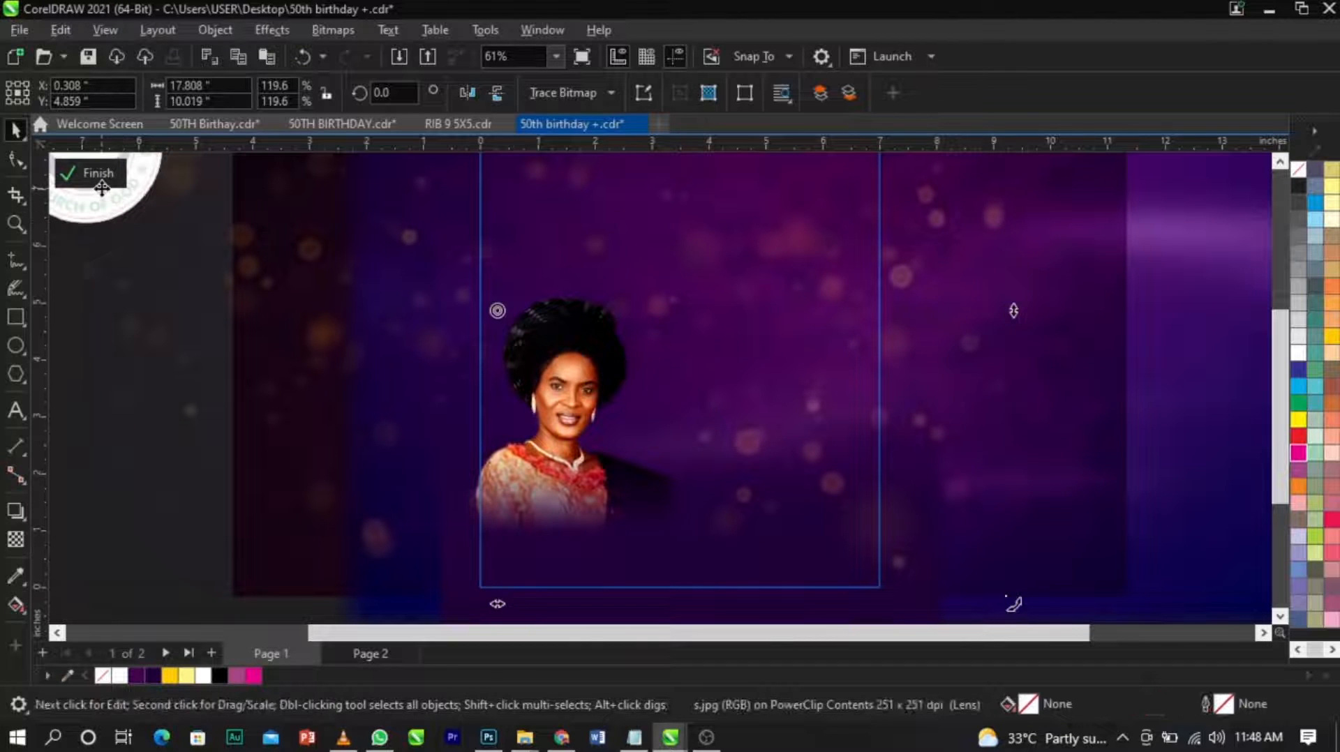
scroll(942, 378, "down", 2)
left_click(985, 469)
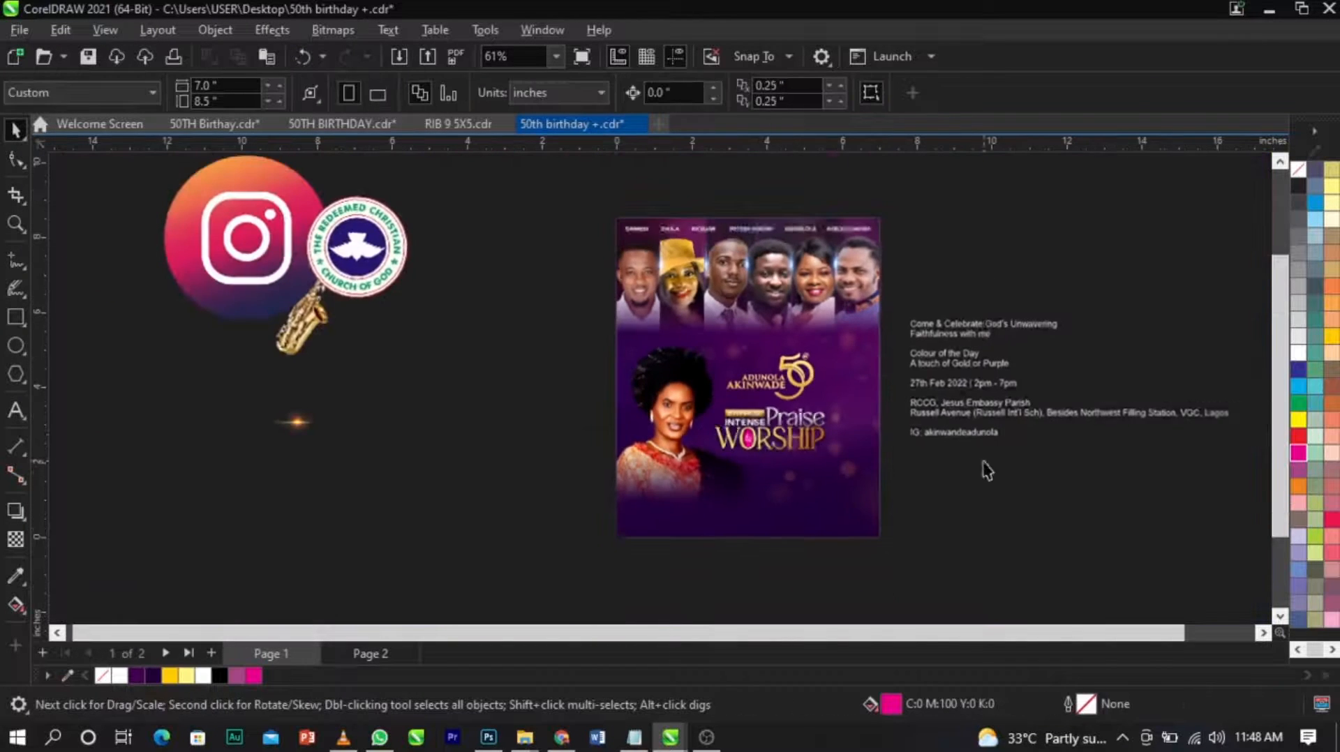
Move the saxophone image onto the page beside the Praise & Worship title and enlarge it to about 2.5 by 3.5 inches.
key("z")
key("space")
left_click_drag(319, 319, 506, 449)
left_click_drag(468, 395, 220, 278)
left_click_drag(300, 317, 840, 451)
key("z")
left_click_drag(628, 359, 1053, 520)
key("space")
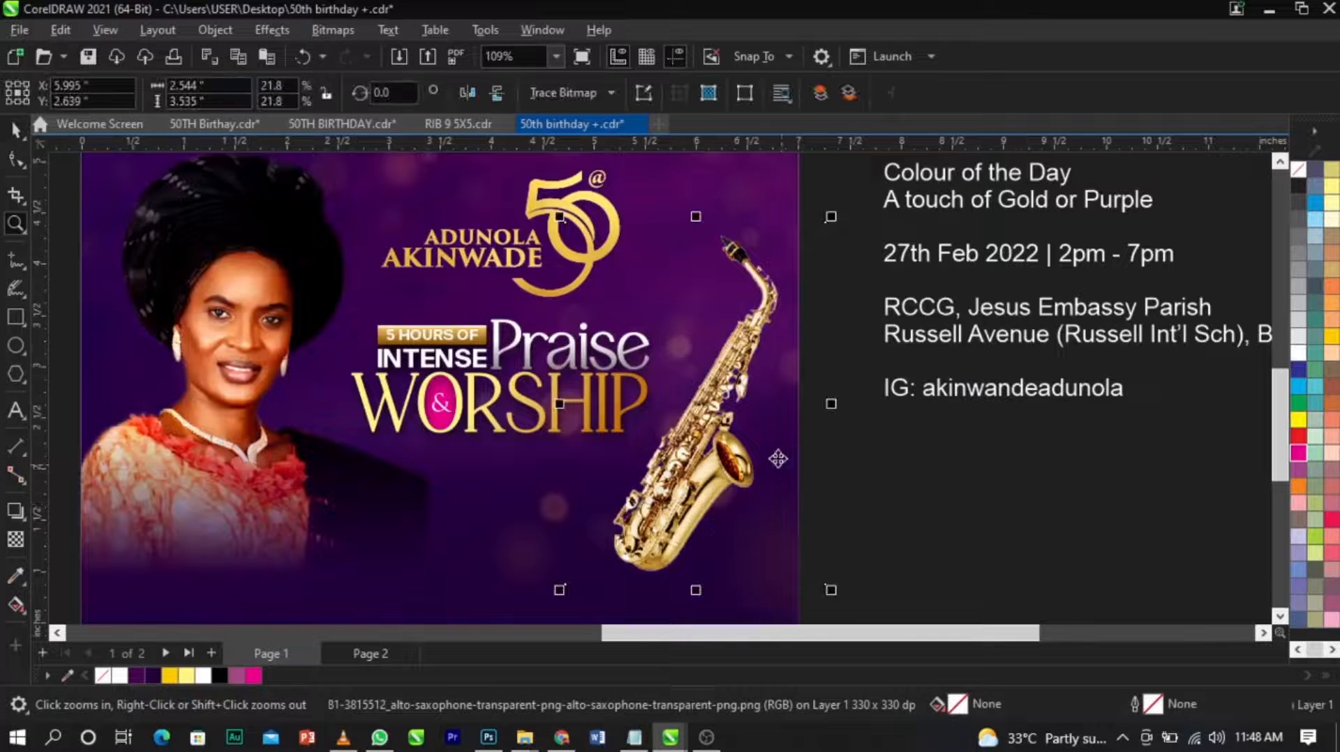
Mirror the saxophone horizontally and rotate it to about 135 degrees so its mouthpiece points outward.
left_click(468, 93)
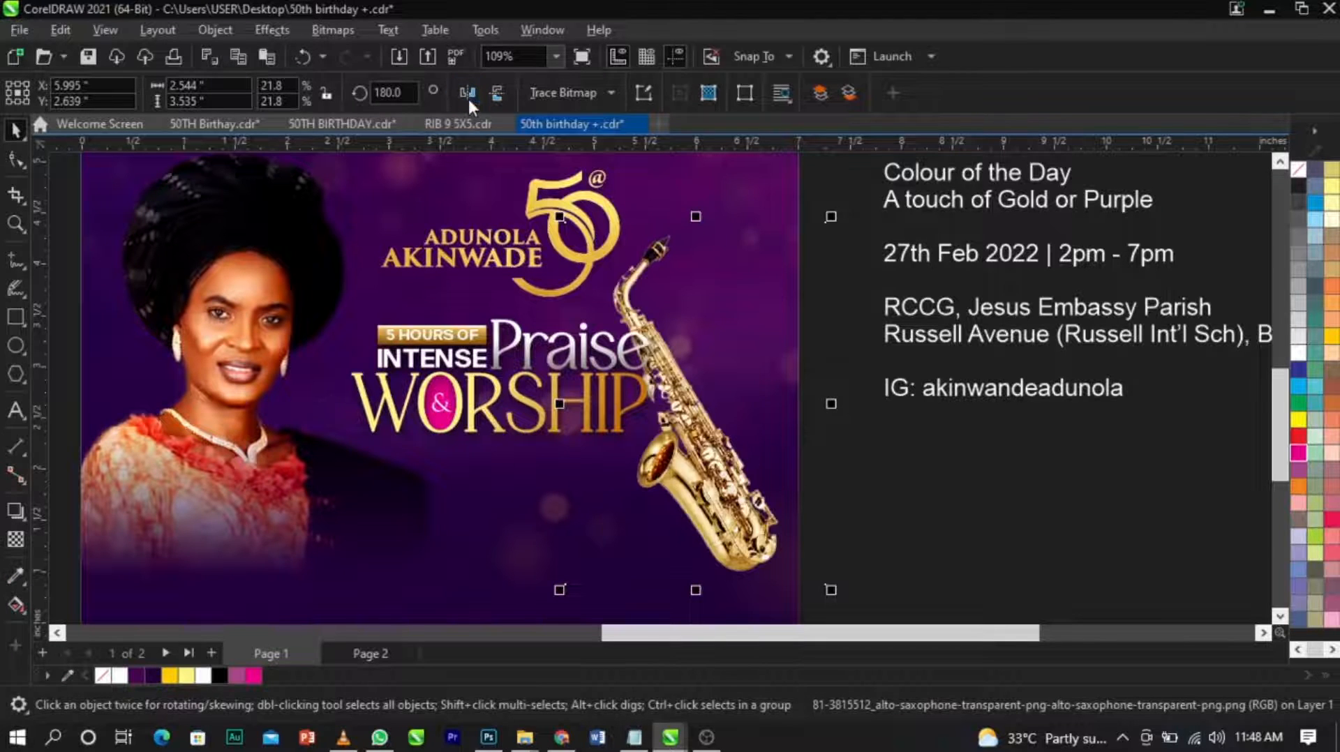
left_click(693, 377)
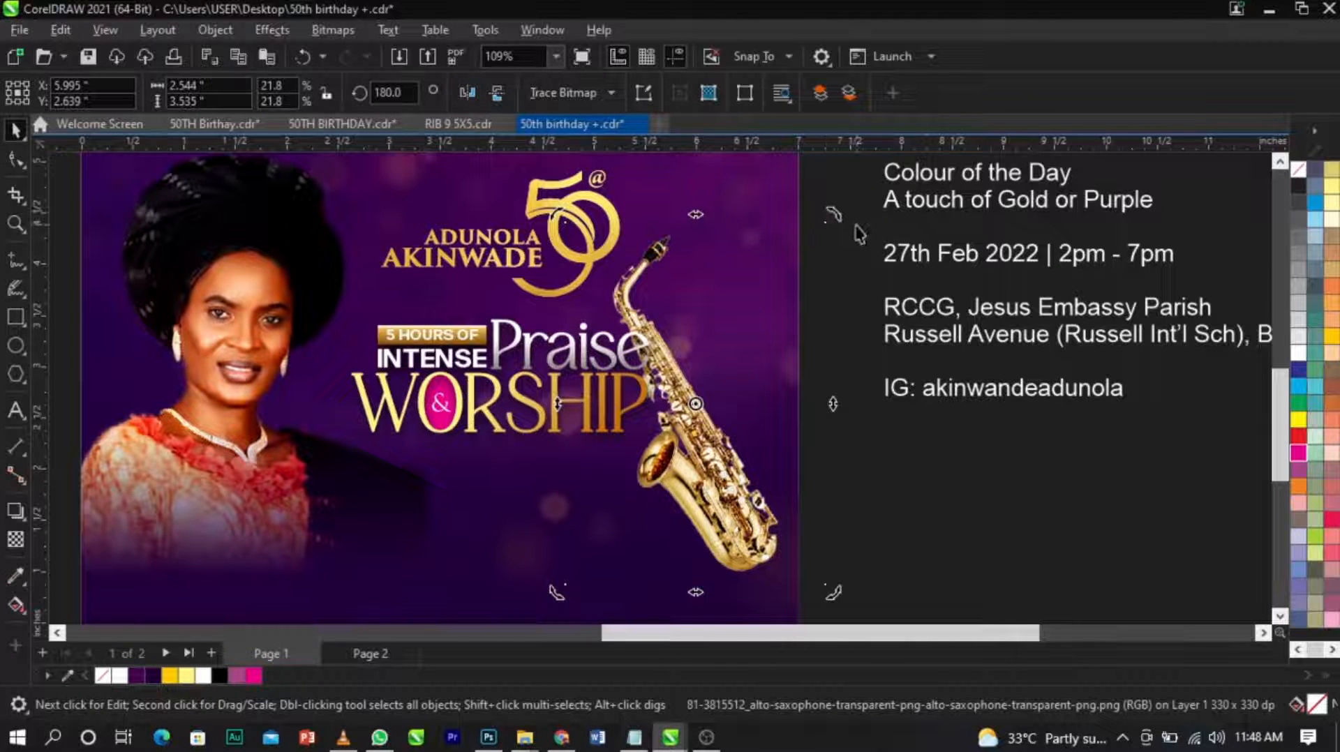
left_click_drag(834, 220, 912, 370)
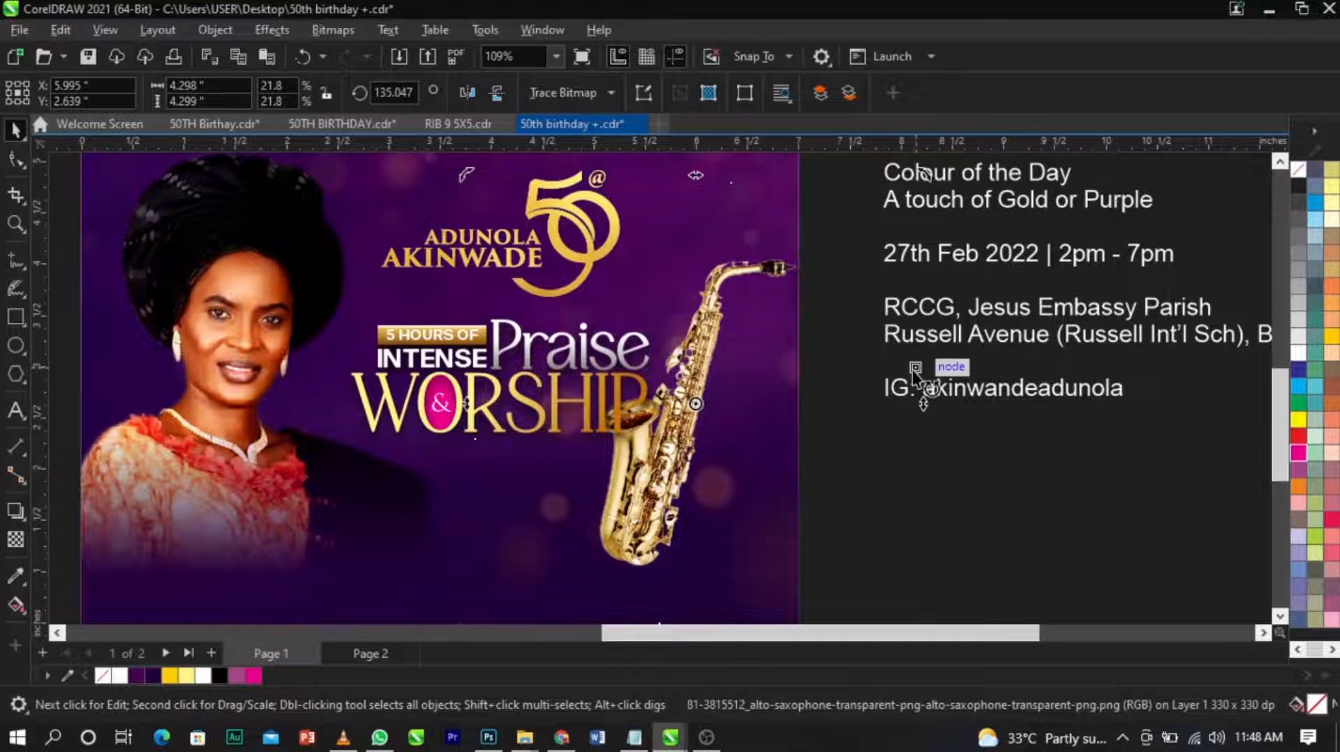
Enlarge the saxophone to about 29.4% scale, rotate it to about 132 degrees and shift it toward the page's right edge.
scroll(919, 241, "down", 1)
left_click_drag(927, 217, 945, 256)
left_click_drag(818, 325, 876, 272)
left_click_drag(989, 464, 1073, 523)
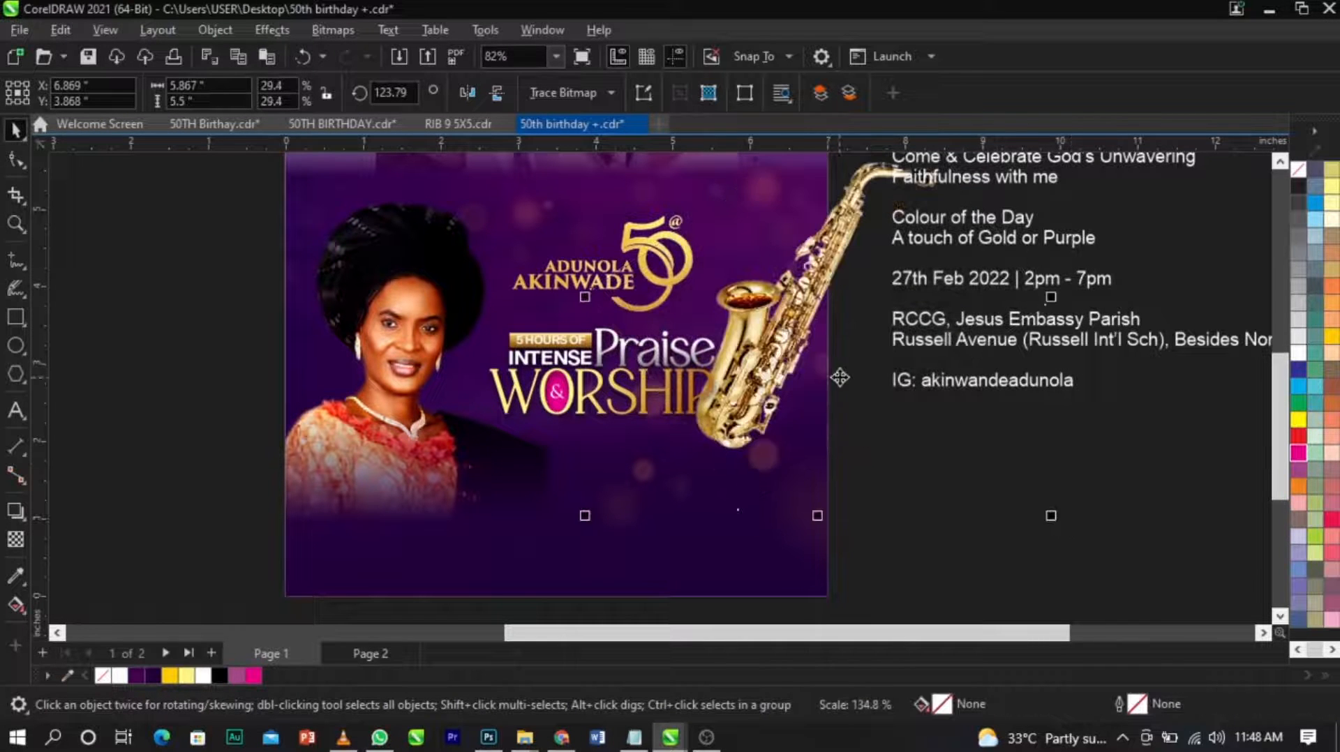
left_click(854, 388)
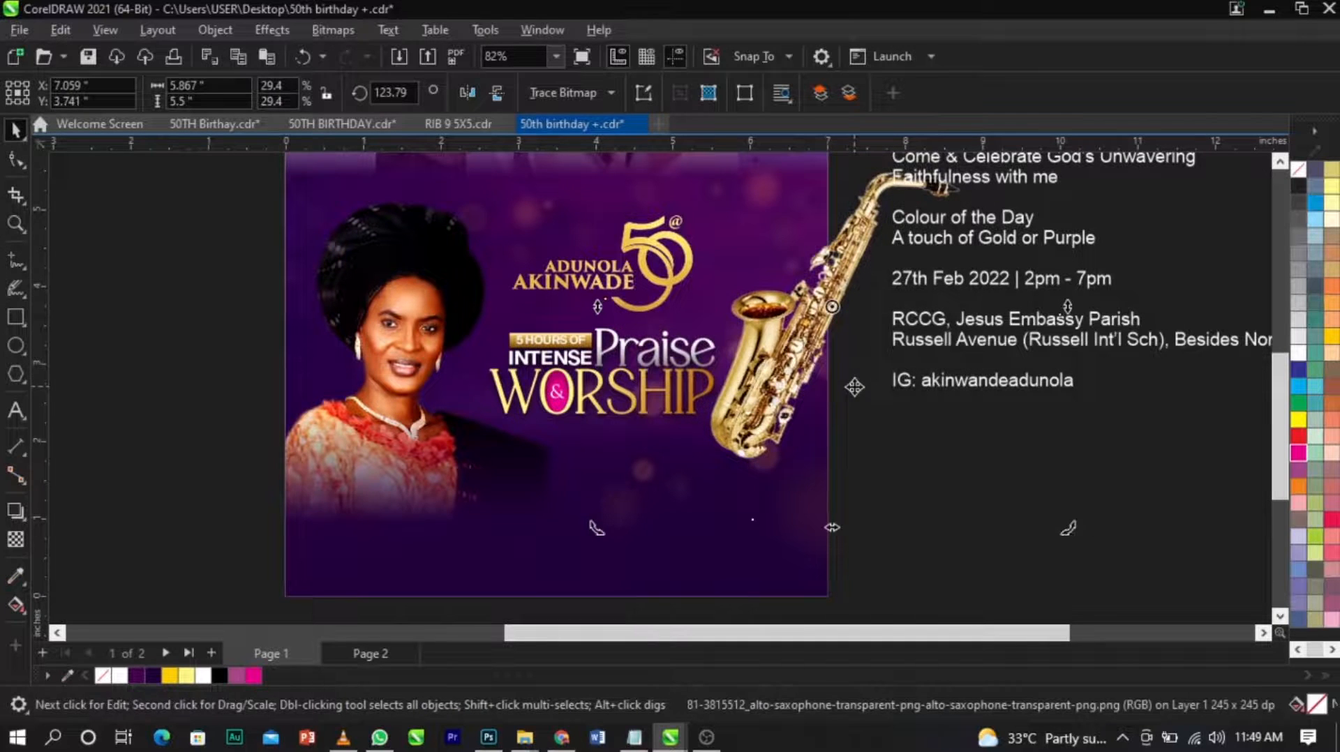
mouse_move(1068, 534)
left_mouse_down()
mouse_move(1079, 499)
mouse_move(1080, 520)
left_mouse_up()
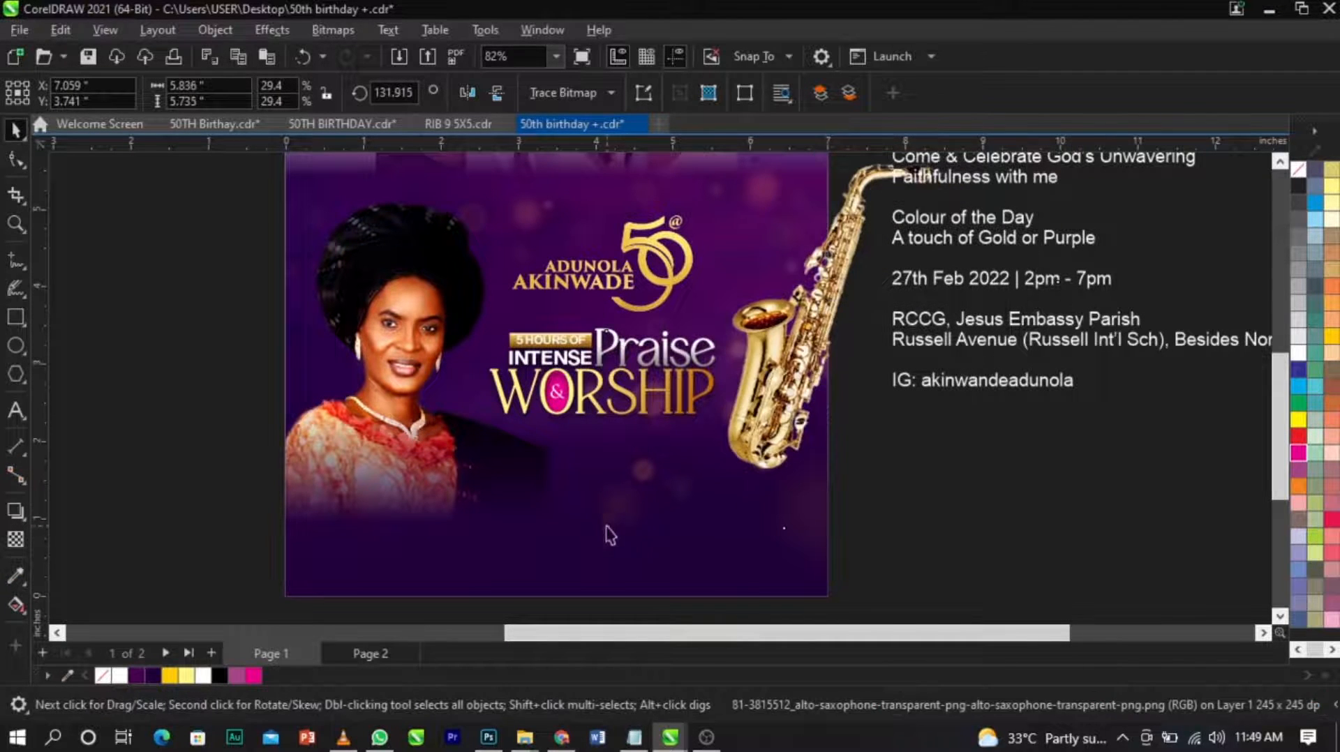
Enlarge the saxophone to about 35% scale and position it overlapping the page's right edge beside the title.
left_click(628, 533)
left_click_drag(601, 536, 574, 547)
left_click_drag(769, 423, 765, 393)
left_click_drag(1077, 523, 820, 401)
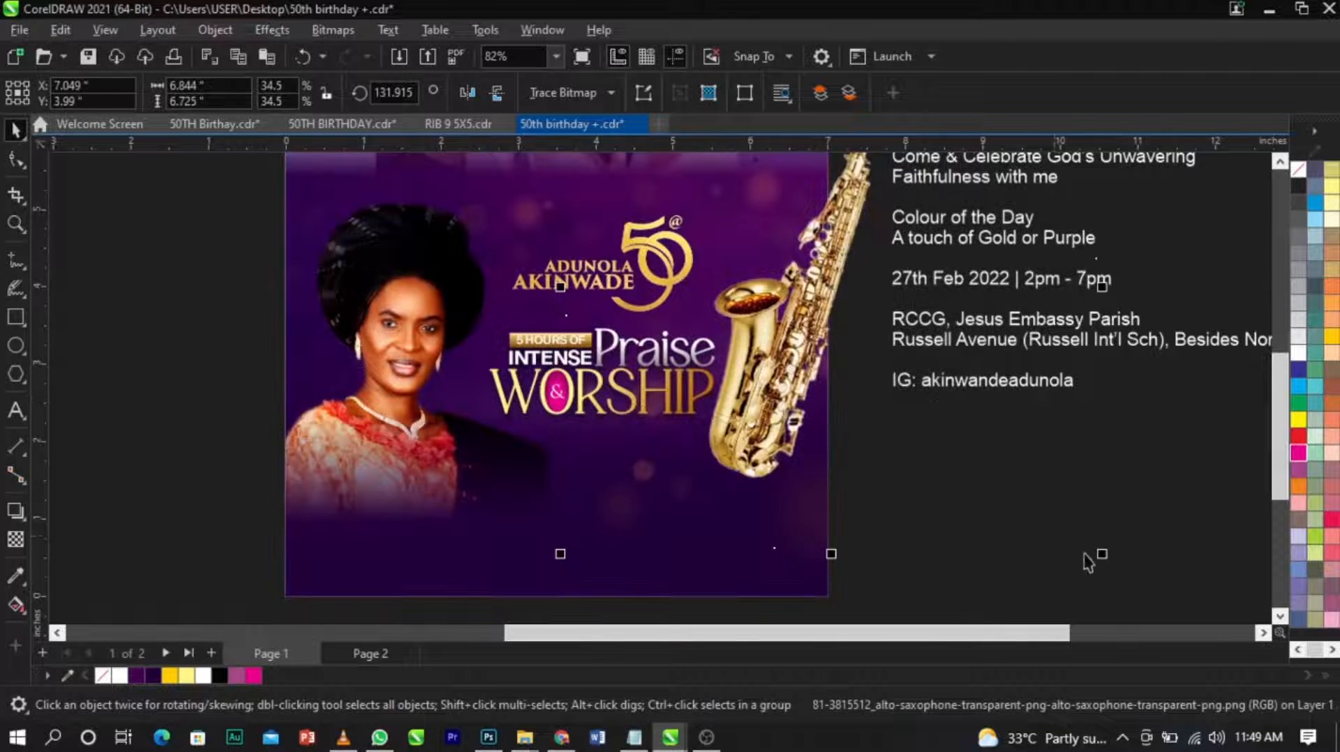
left_click_drag(1110, 559, 1113, 562)
left_click_drag(838, 402, 864, 397)
PowerClip the saxophone inside the purple background frame so the part beyond the page edge is cropped.
right_click(847, 387)
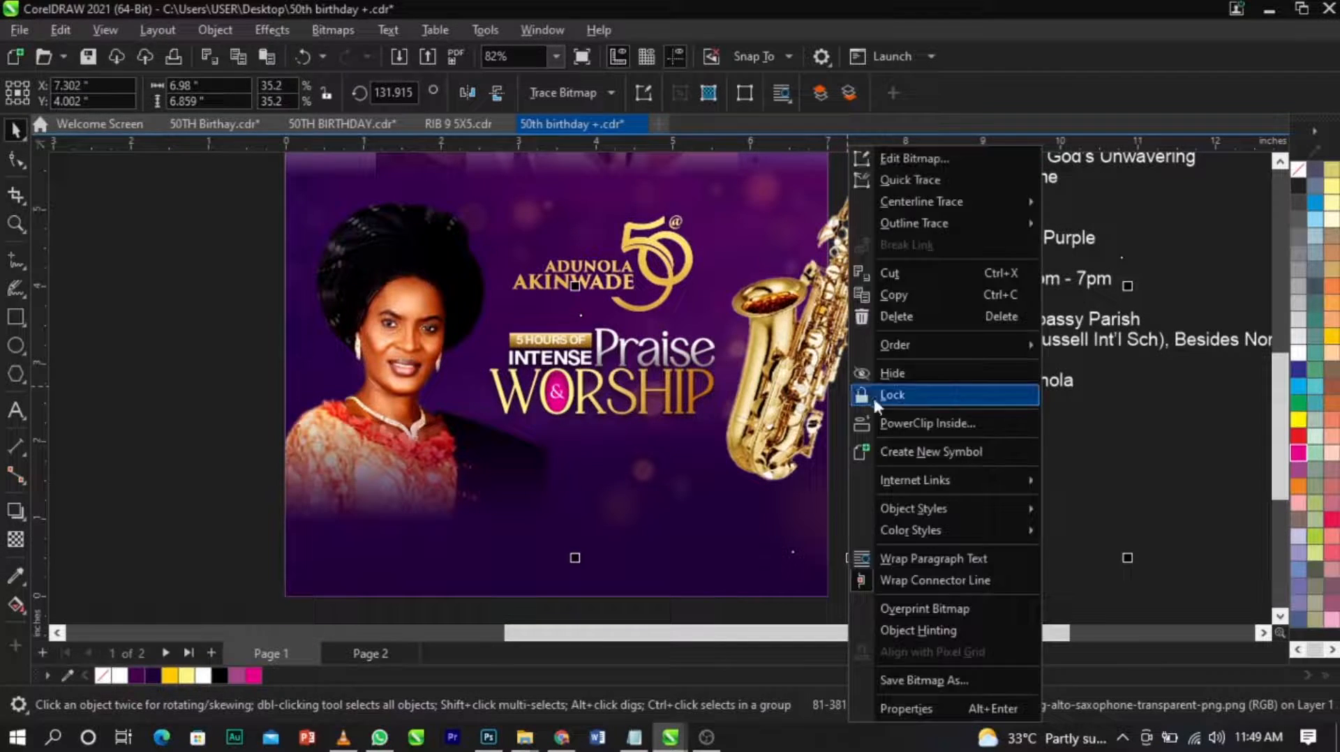
left_click(898, 426)
left_click(404, 209)
left_click(741, 430)
right_click(801, 386)
left_click(848, 423)
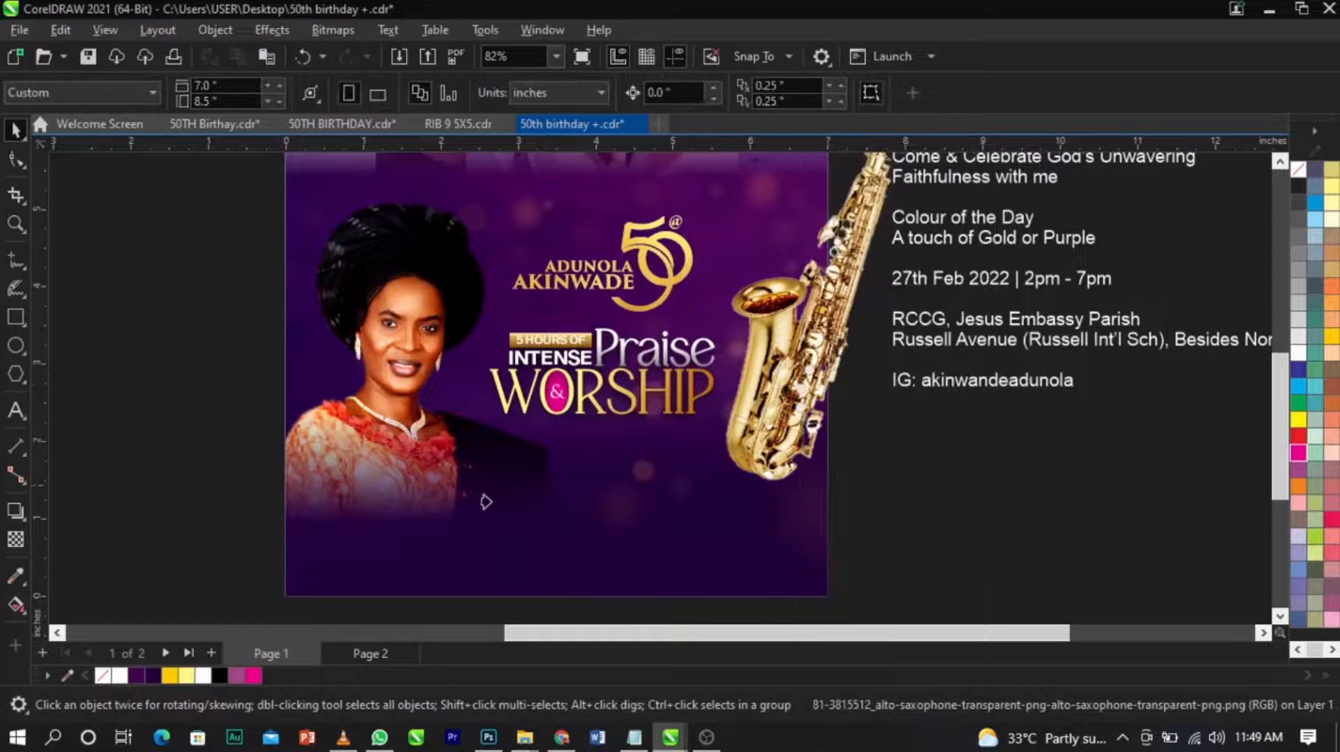
left_click(452, 517)
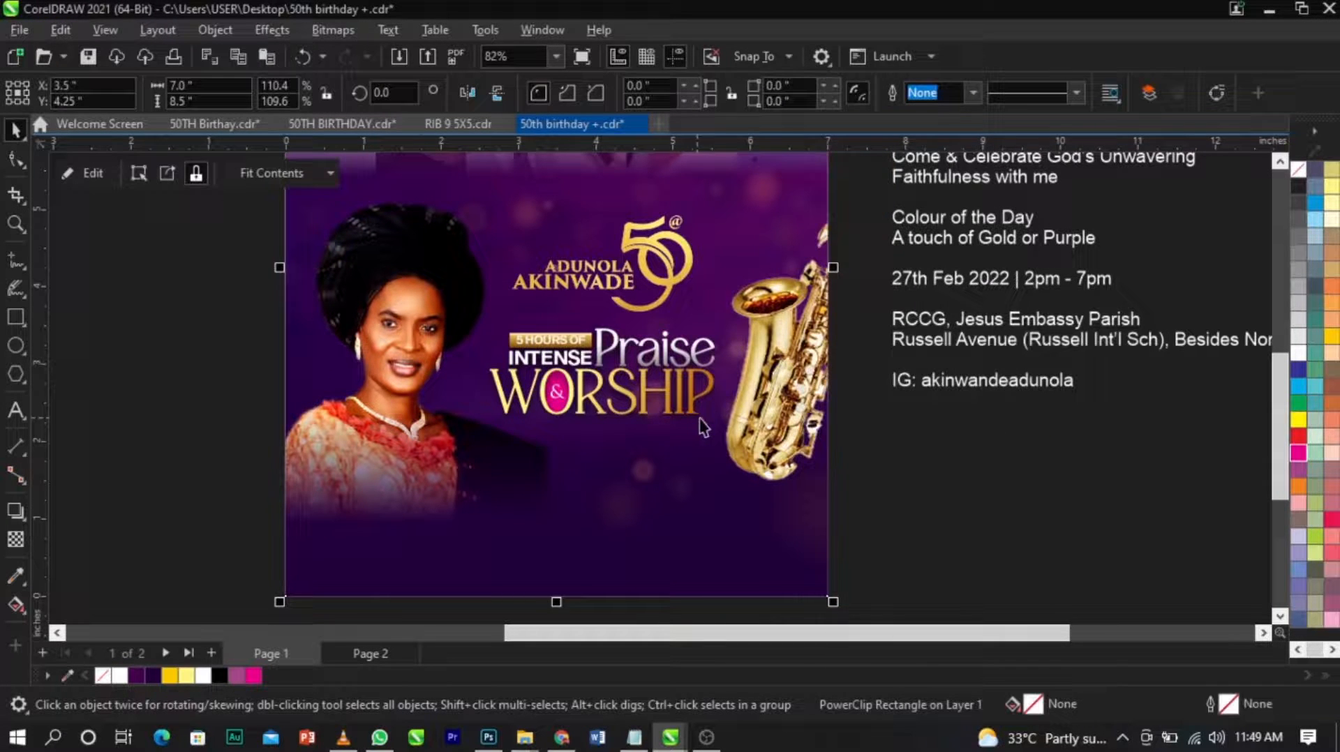
Enlarge the saxophone to about 37.8% scale within the frame's PowerClip contents, shift it slightly left and finish editing.
left_click(759, 405, "ctrl")
scroll(759, 405, "down", 6)
left_click(759, 404)
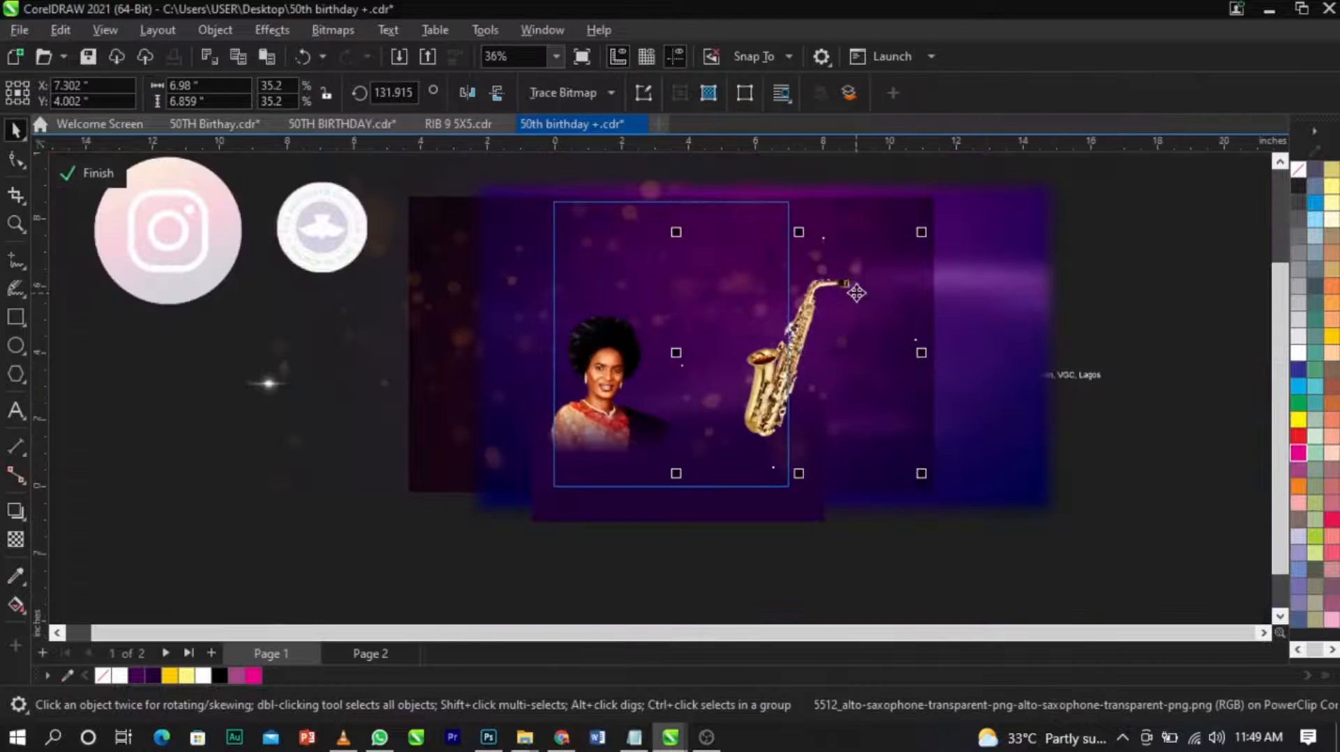
left_click_drag(925, 238, 945, 221)
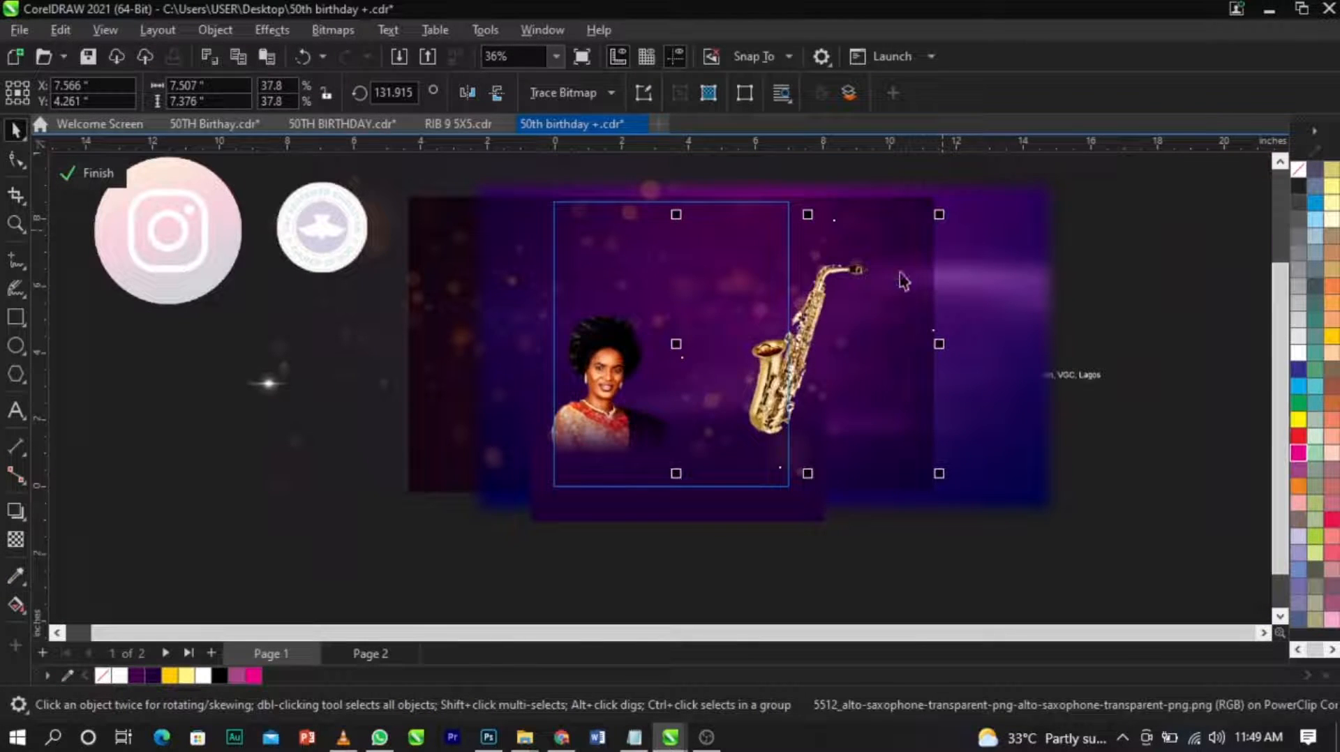
scroll(780, 386, "up", 3)
left_click_drag(780, 379, 778, 381)
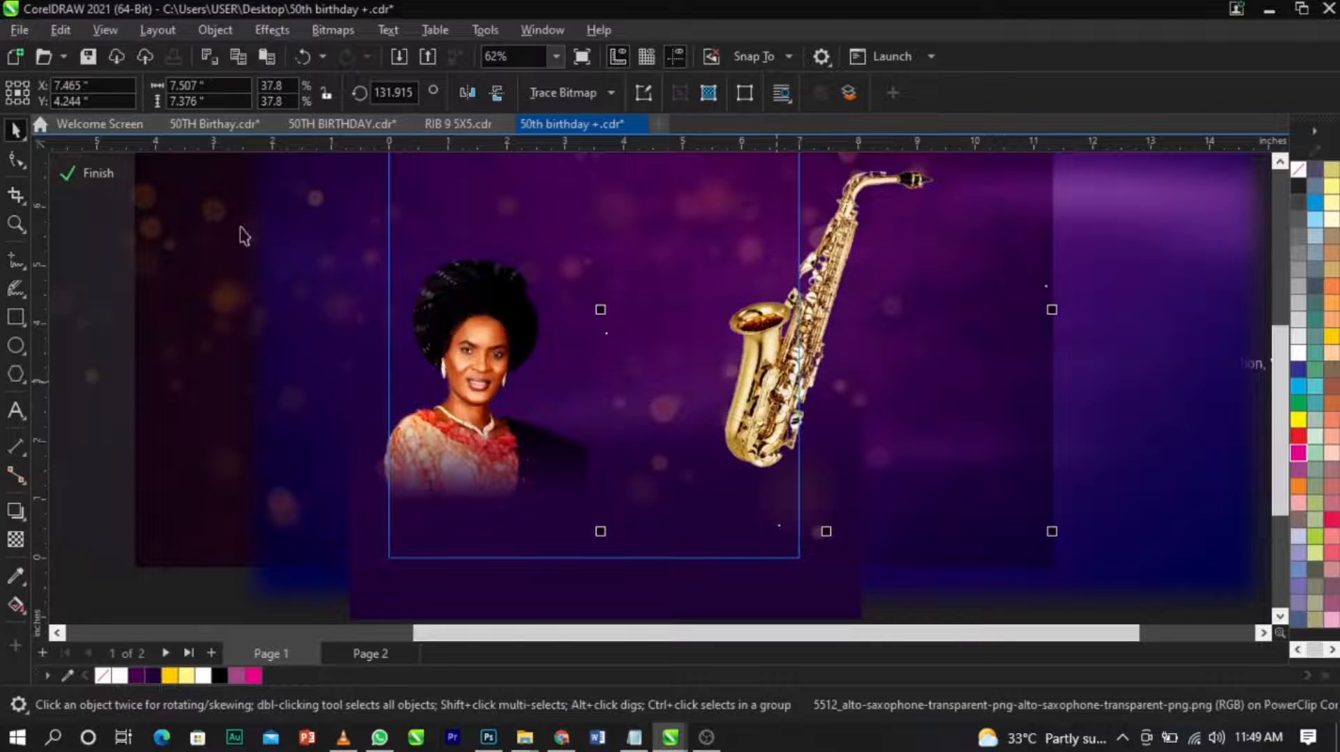
left_click(90, 183)
left_click(907, 429)
Reopen the frame's PowerClip contents, move the saxophone slightly further left and finish editing.
scroll(935, 438, "down", 2)
key("F2")
left_click_drag(957, 532, 426, 269)
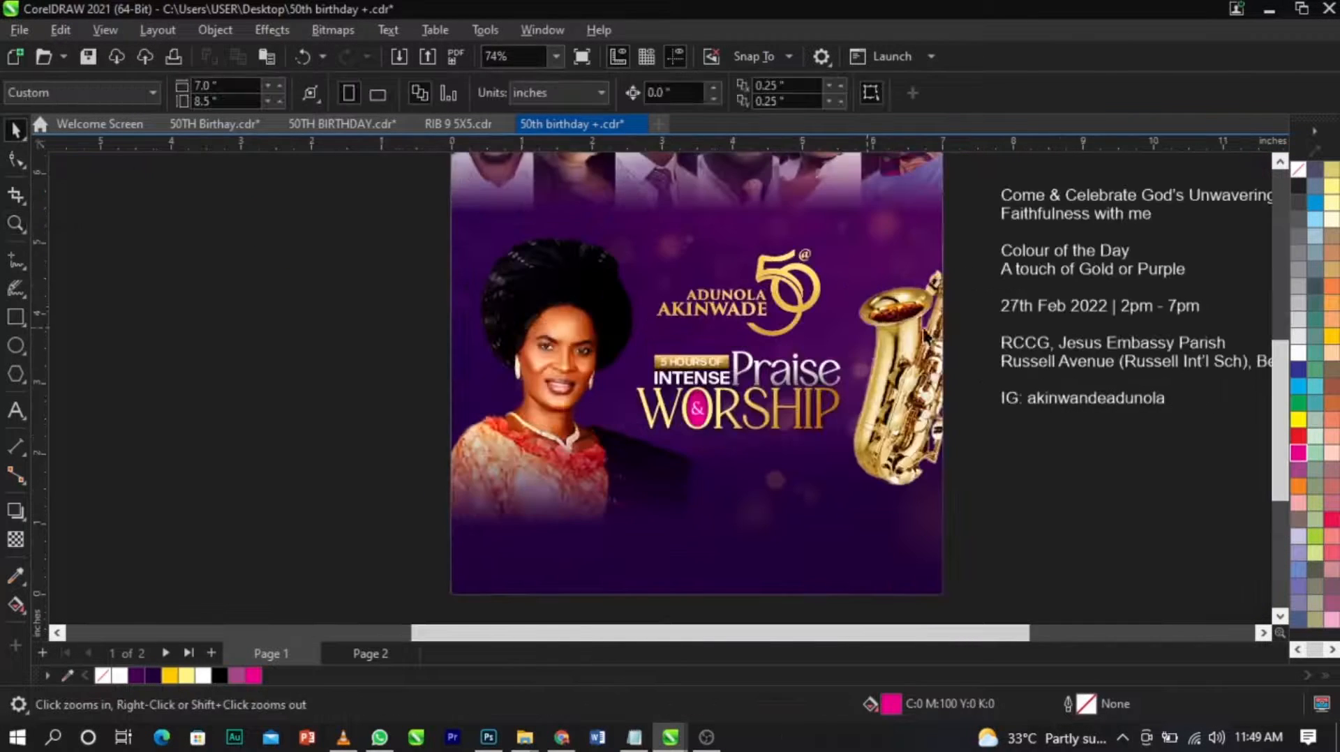
scroll(900, 325, "up", 1)
double_click(884, 399)
left_click_drag(880, 410, 853, 403)
left_click(102, 180)
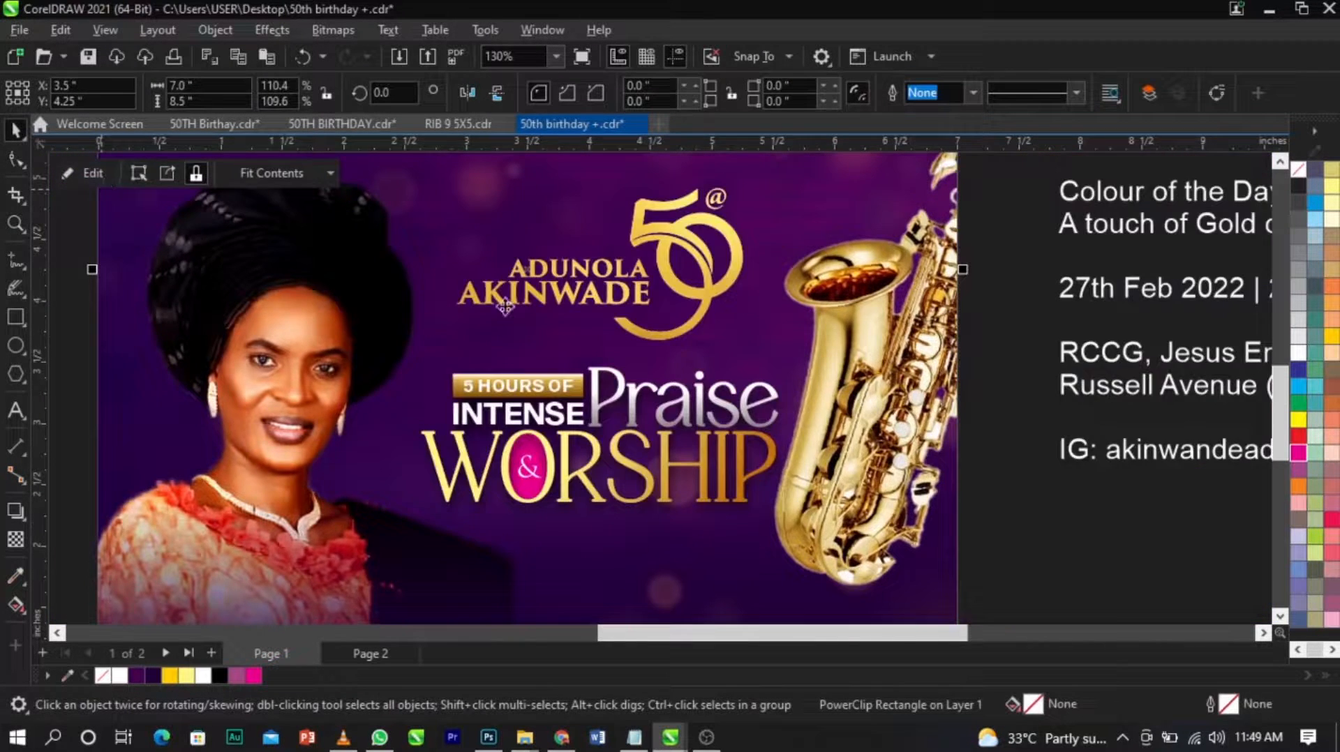
Scale the gold 50 emblem and Praise & Worship title together to about 3.17 by 2.74 inches and shift them left, clear of the saxophone.
scroll(885, 443, "down", 1)
left_click(484, 573)
left_click_drag(467, 576, 802, 215)
scroll(530, 396, "up", 1)
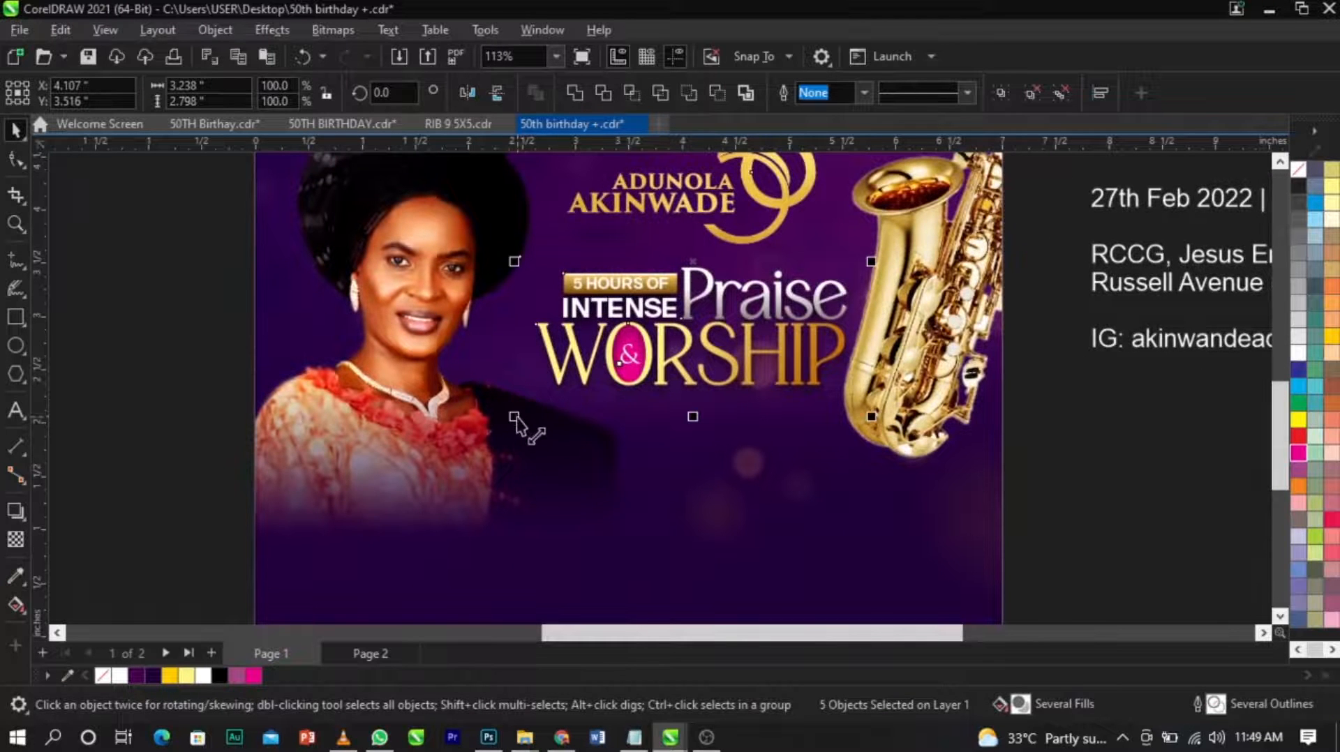
left_click_drag(515, 415, 499, 418)
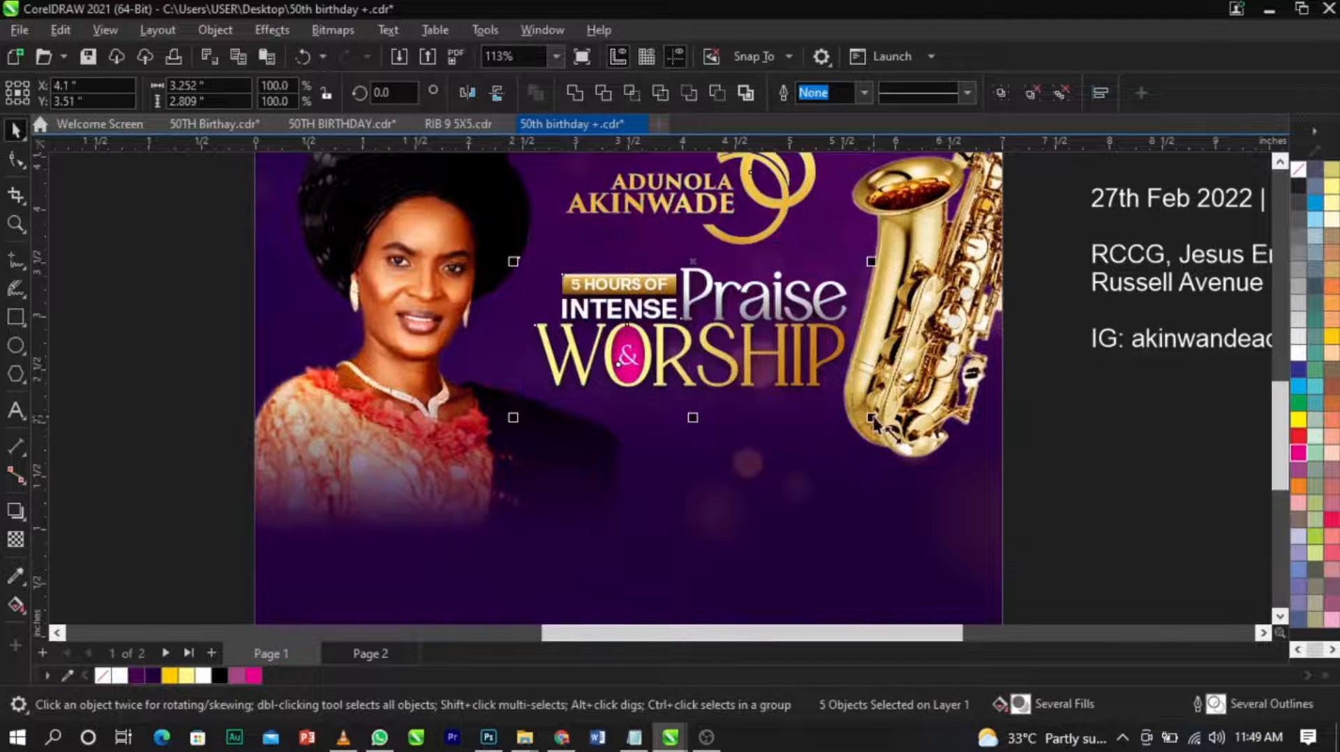
scroll(671, 345, "up", 1)
left_click_drag(671, 345, 664, 346)
scroll(663, 346, "down", 2)
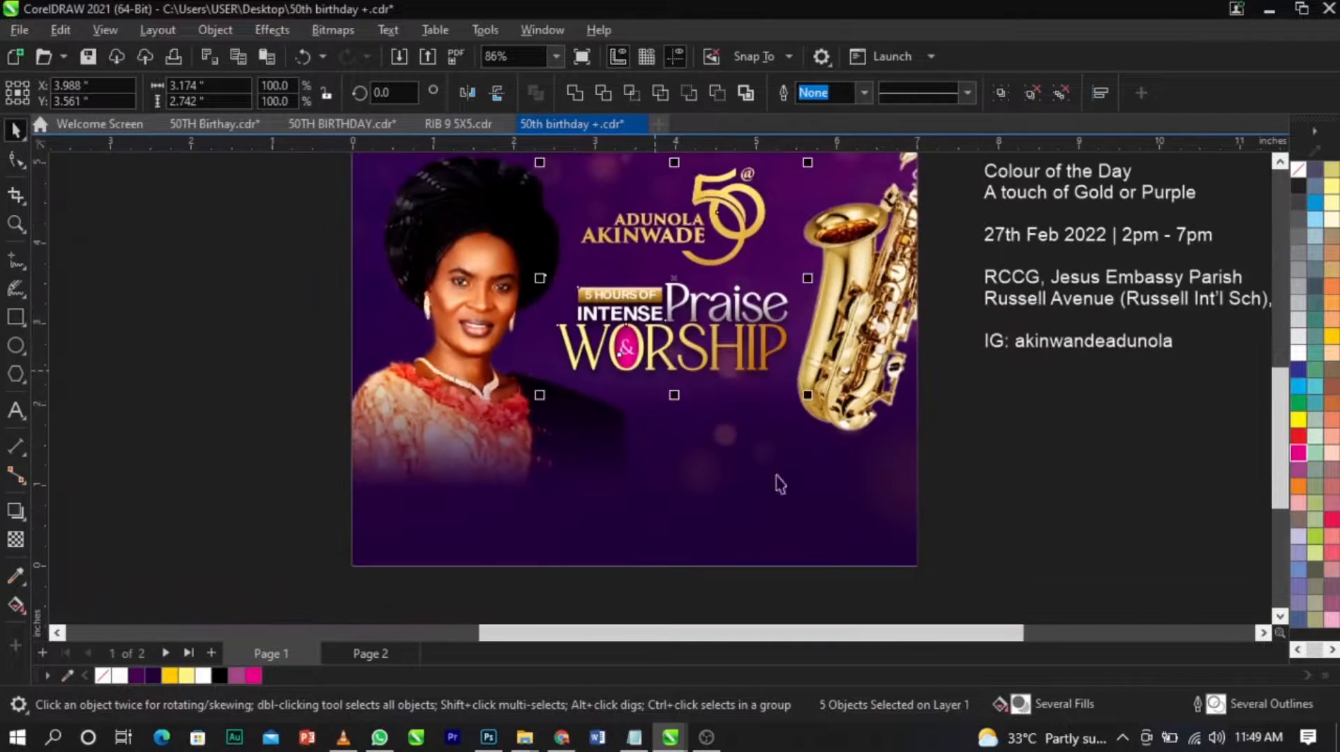
left_click(1111, 519)
scroll(609, 415, "up", 1)
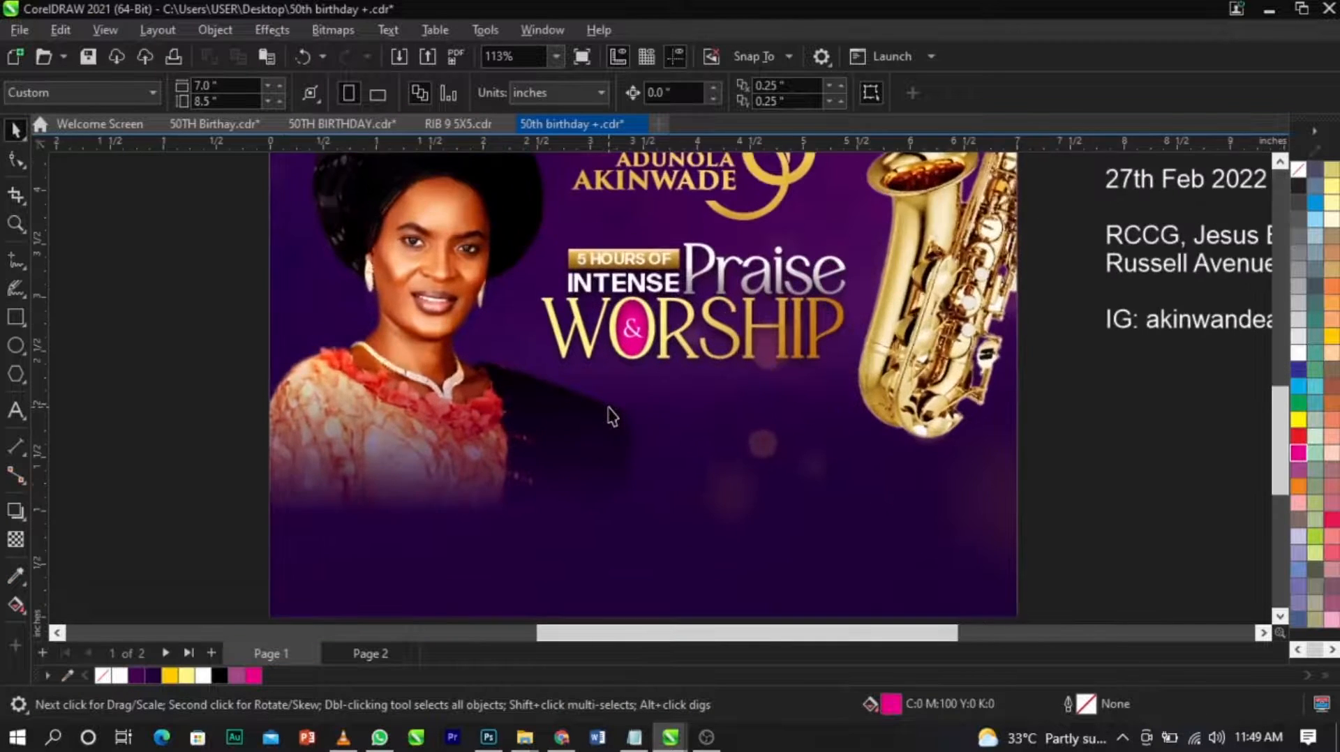
Cut "Come & Celebrate God's Unwavering Faithfulness with me" from the event details and place it as separate text below the title.
scroll(608, 415, "down", 2)
left_click(994, 359)
double_click(993, 360)
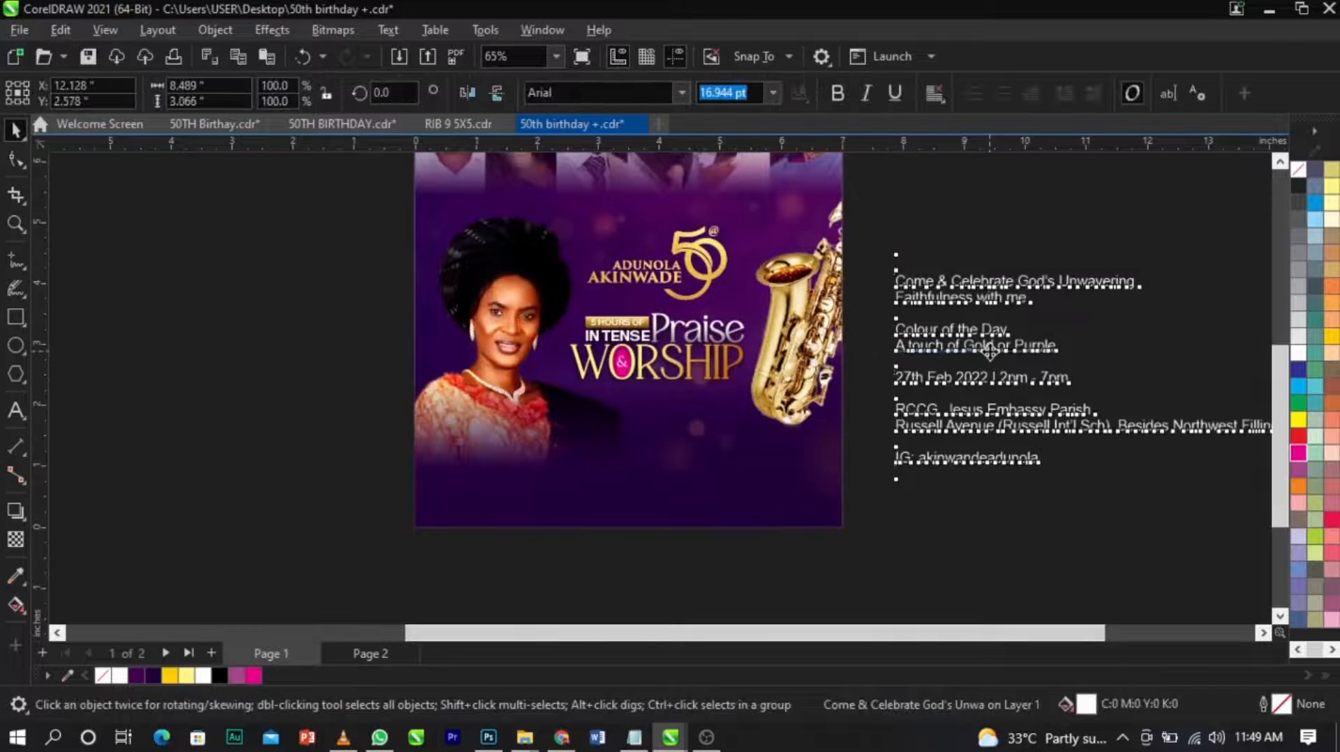
left_click_drag(1040, 299, 896, 285)
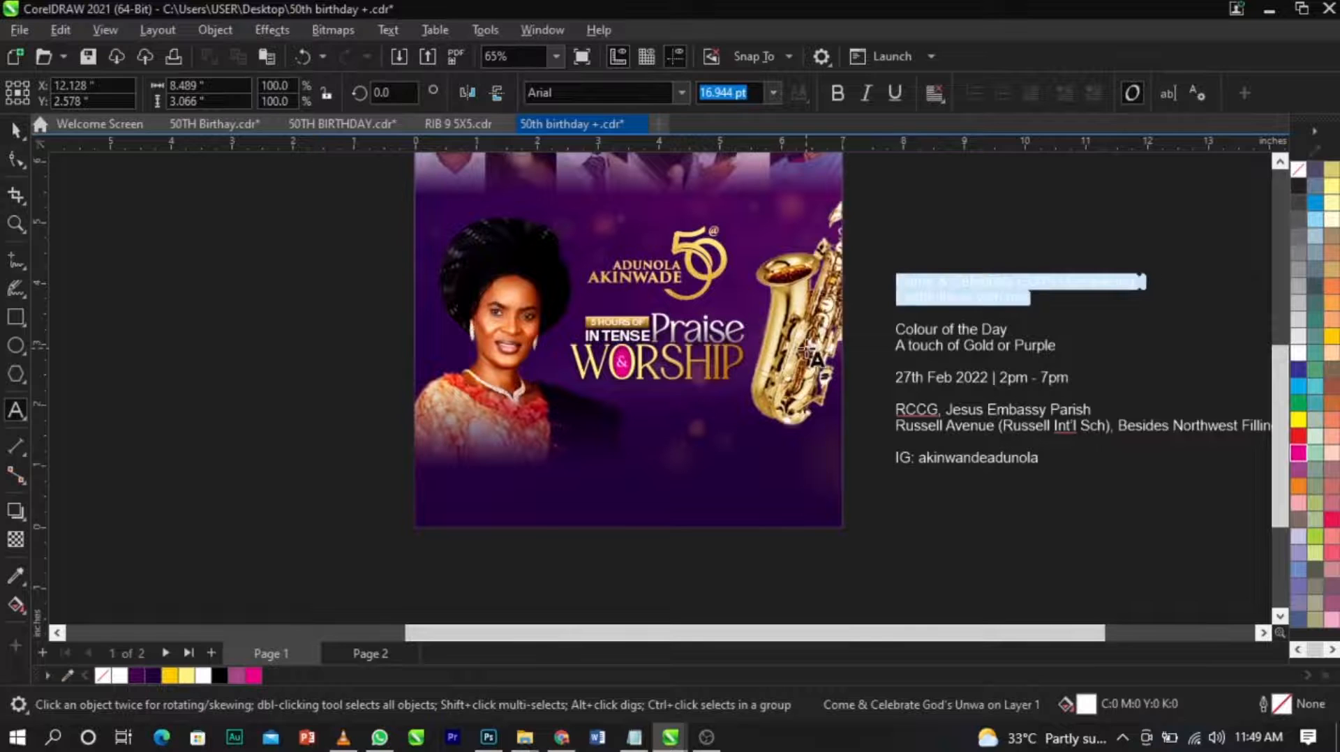
key("ctrl+x")
left_click(638, 410)
key("ctrl+v")
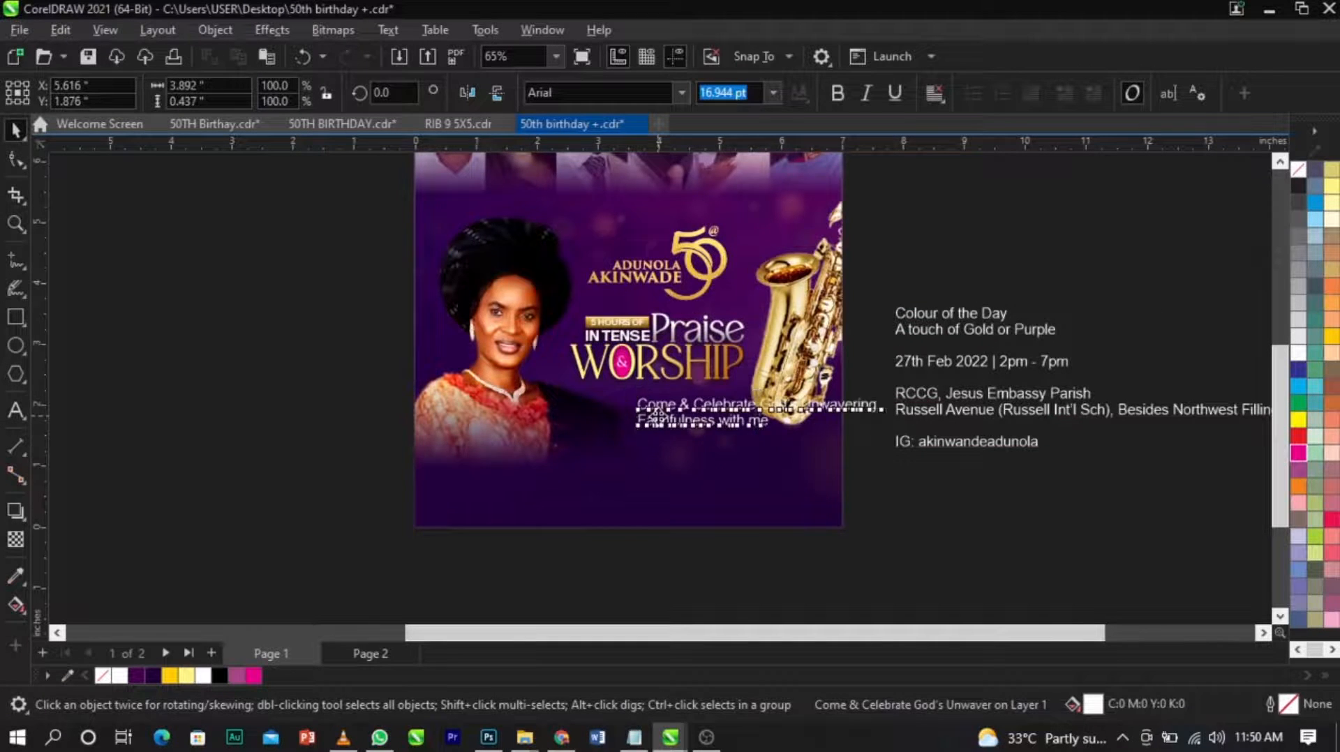
left_click_drag(658, 416, 598, 419)
Change the font of the "Come & Celebrate God's Unwavering Faithfulness with me" text to an upright Sequel Sans Book style.
key("F2")
left_click_drag(374, 320, 868, 498)
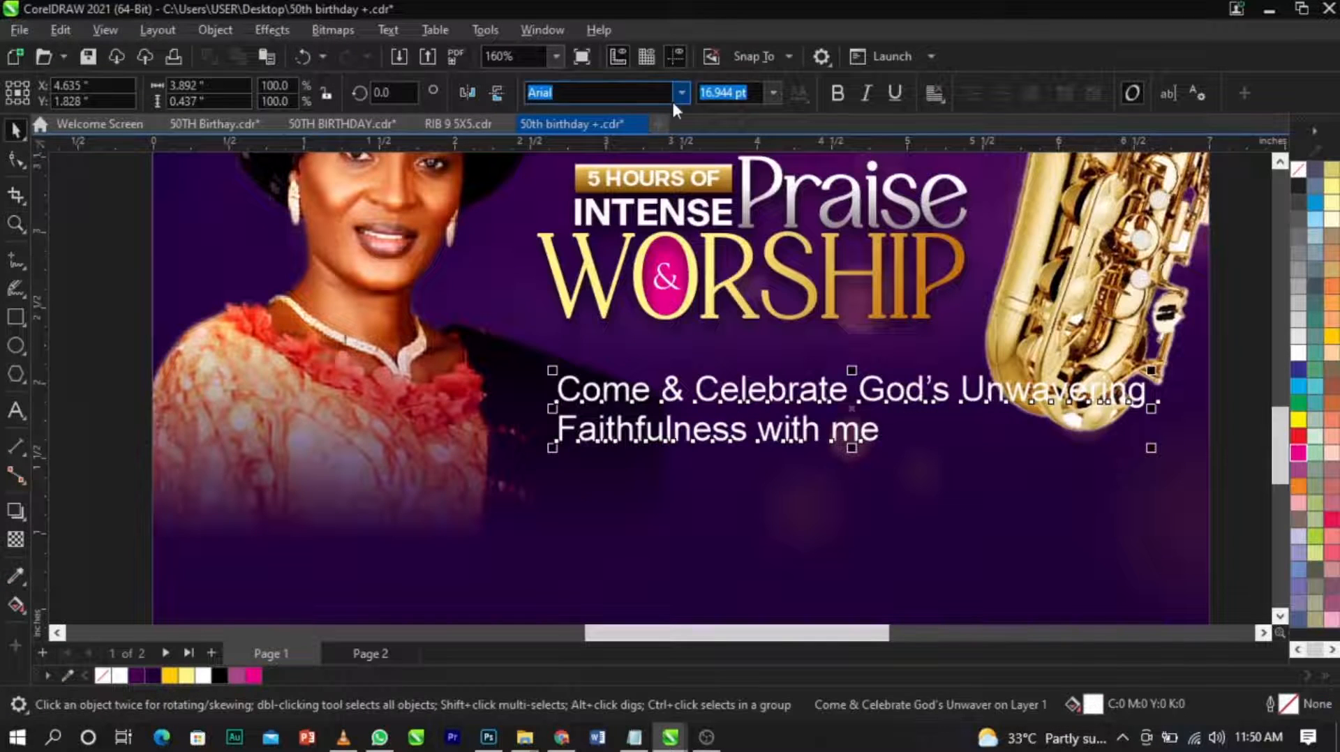
left_click(676, 93)
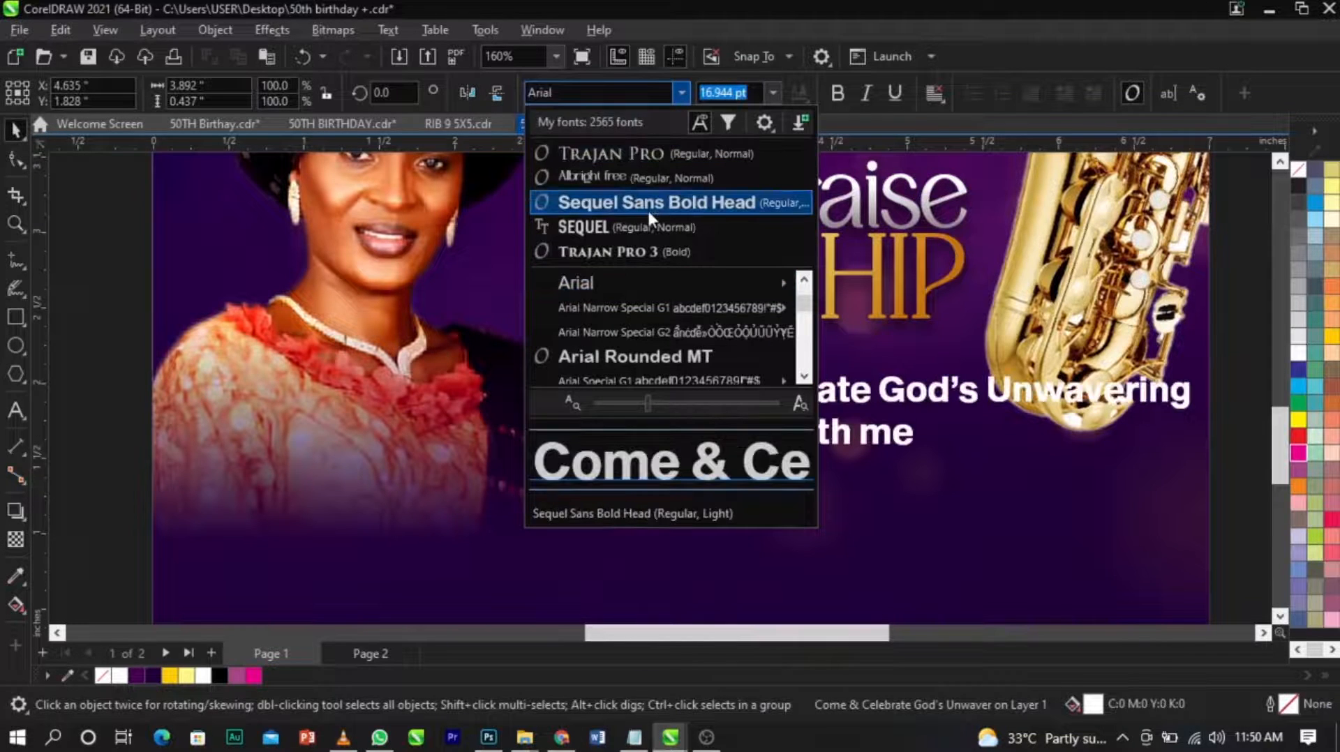
left_click(620, 96)
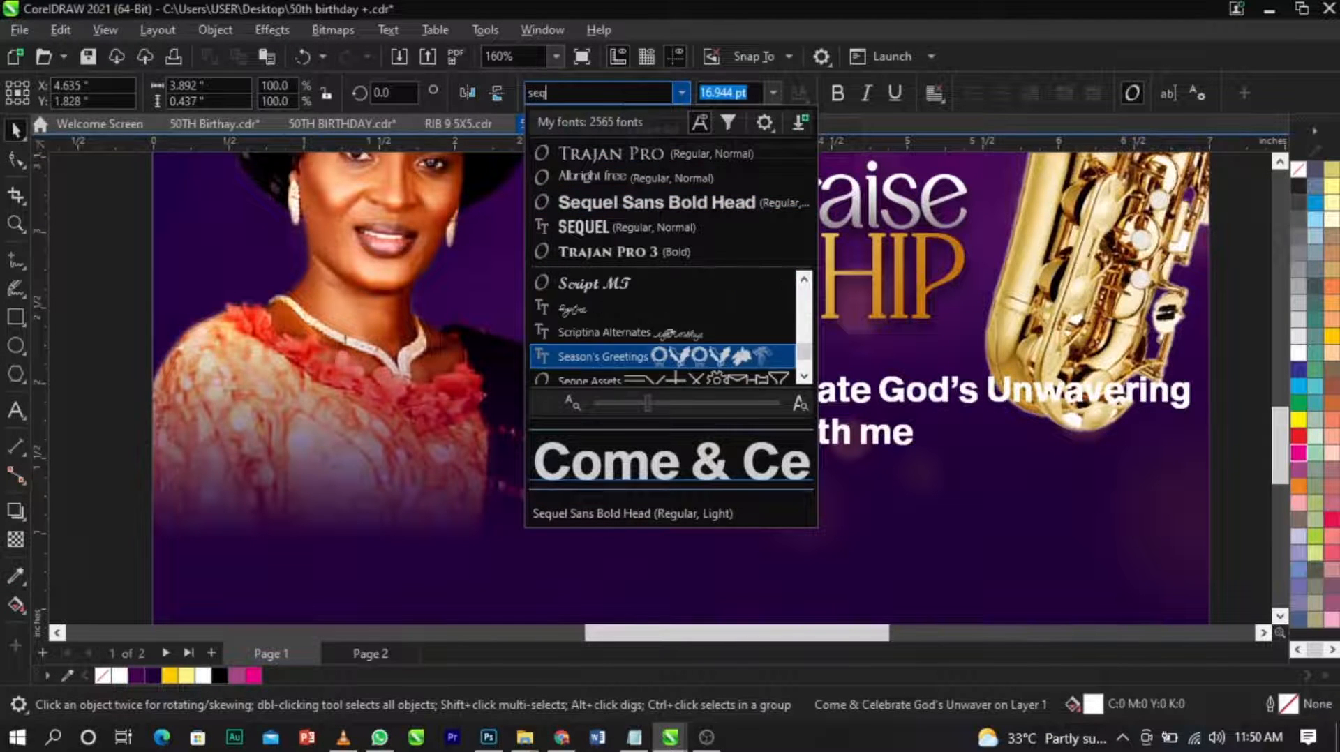
type("seq")
key("Down")
key("Down")
key("Down")
key("Down")
key("Down")
key("Down")
key("Down")
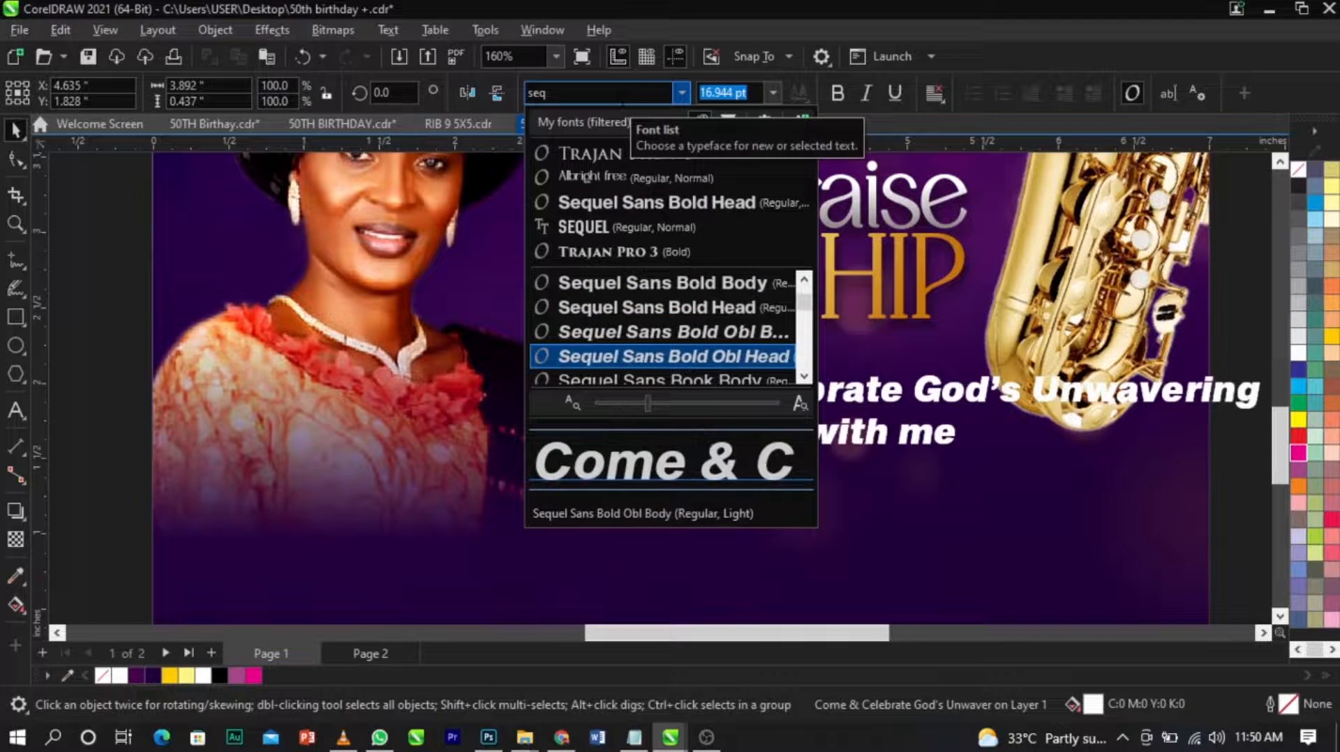
key("Up")
key("Up")
key("Down")
key("Down")
key("Down")
key("Down")
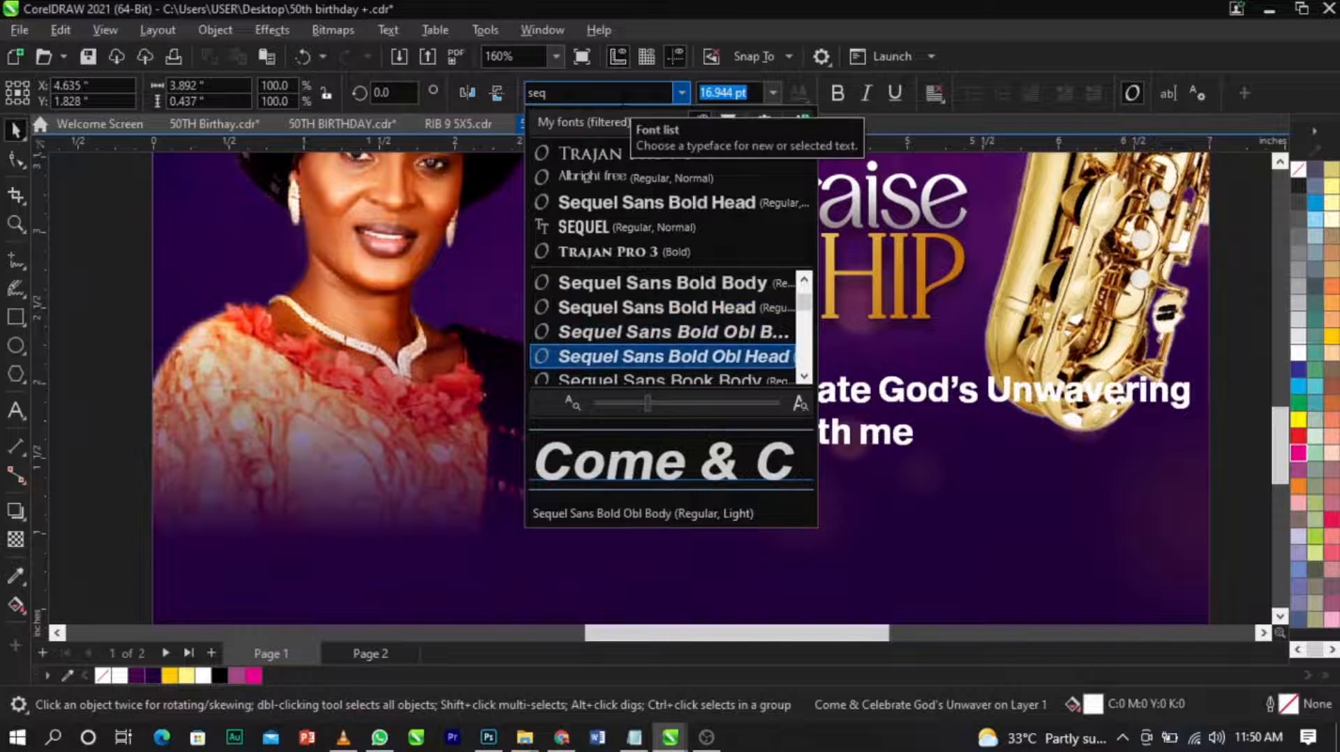
key("Up")
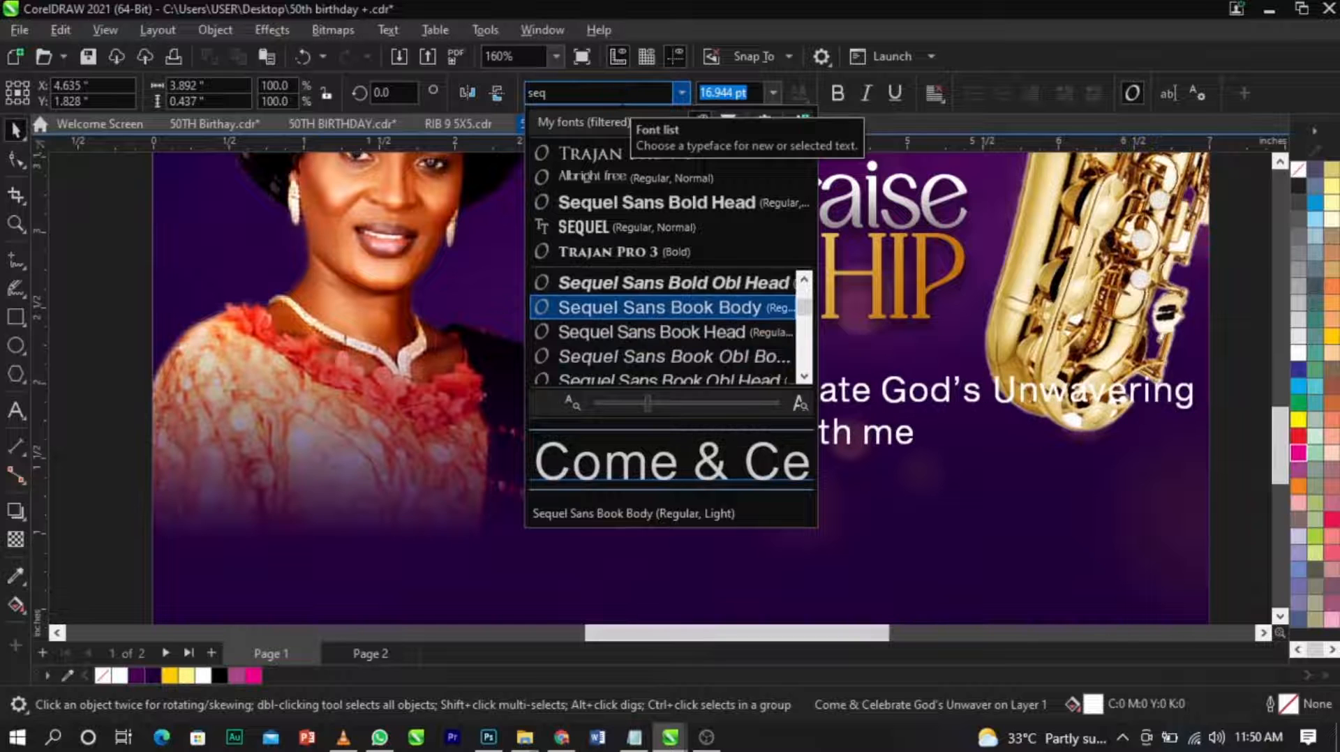
key("Return")
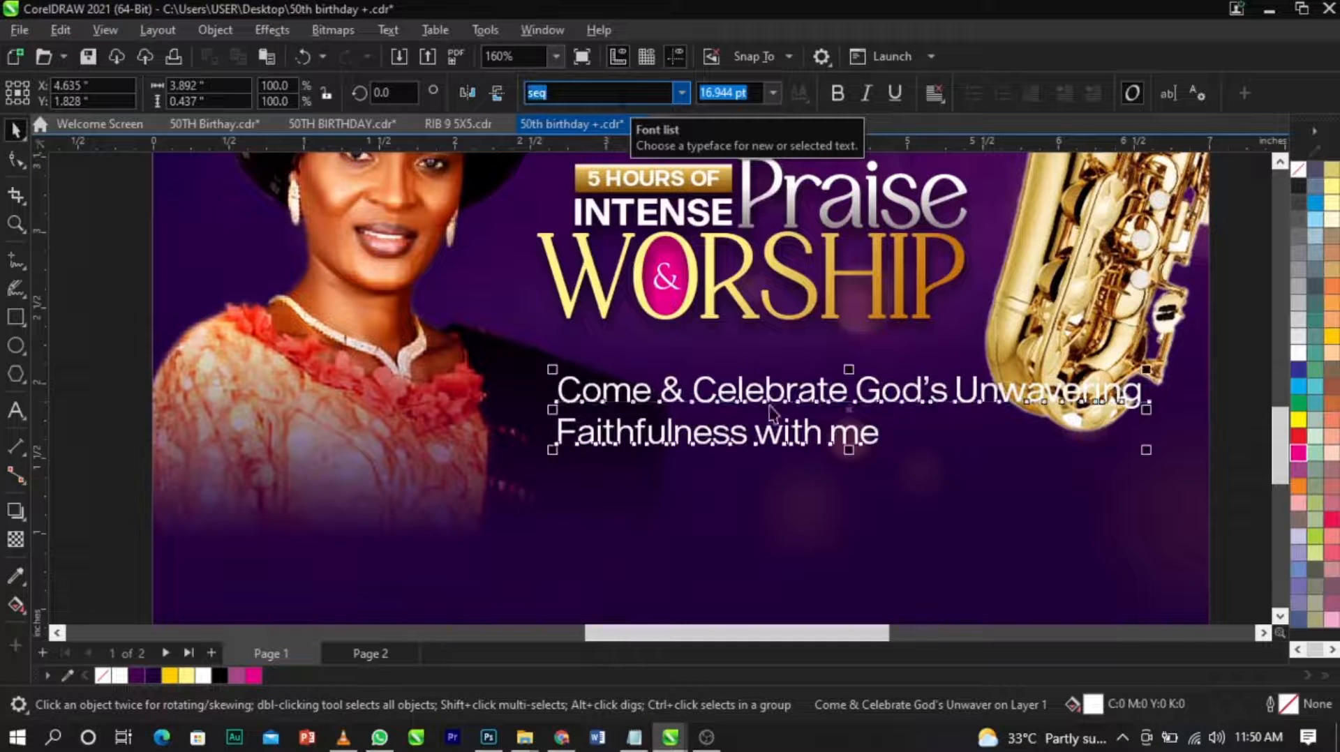
Convert the "Come & Celebrate God's Unwavering Faithfulness with me" text to uppercase and scale it down to about 8.6 pt.
key("F8")
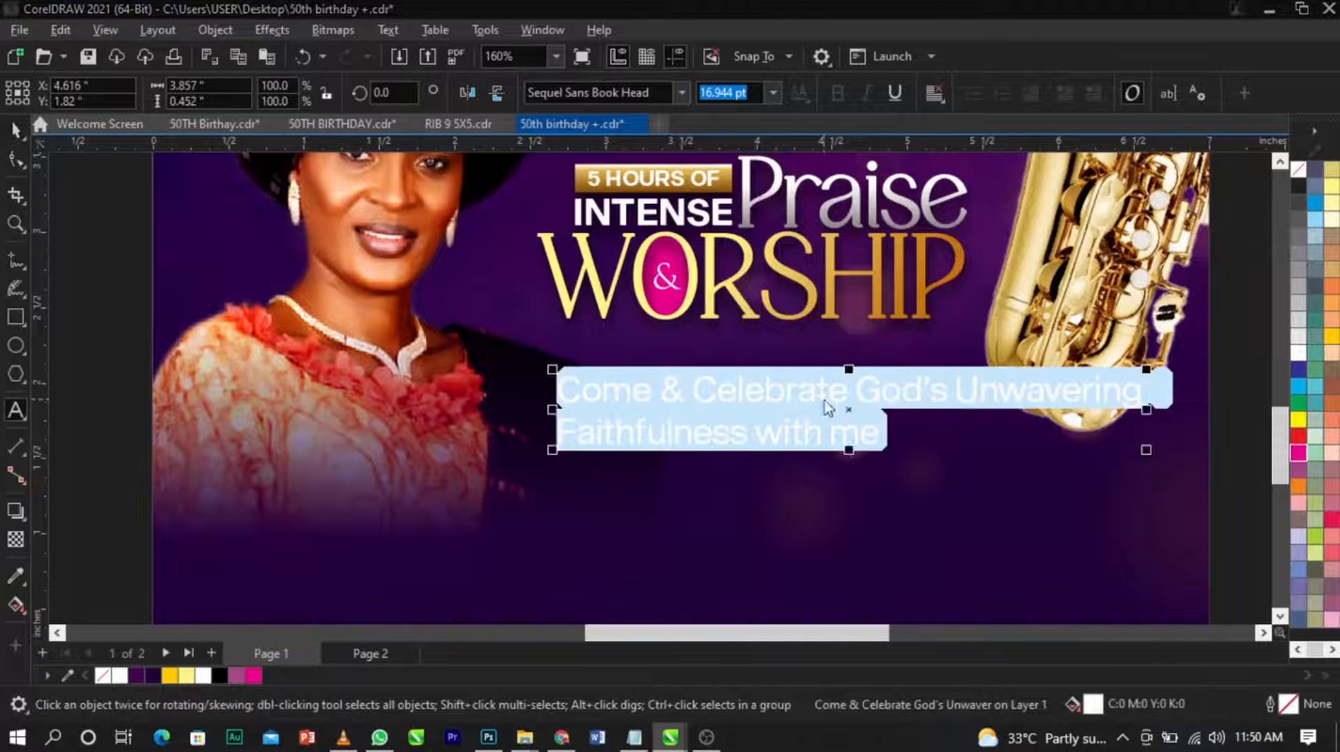
key("shift+F3")
left_click(678, 434)
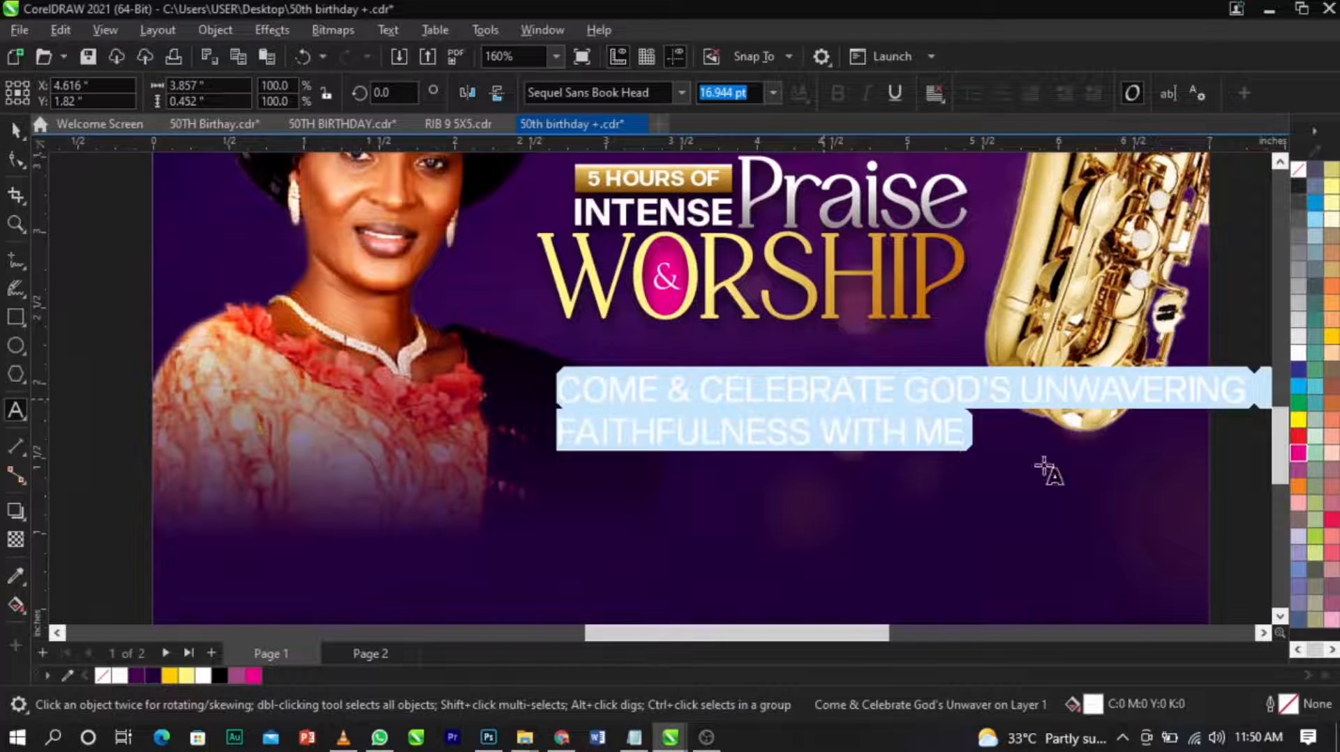
key("ctrl+space")
left_click_drag(1251, 450, 911, 459)
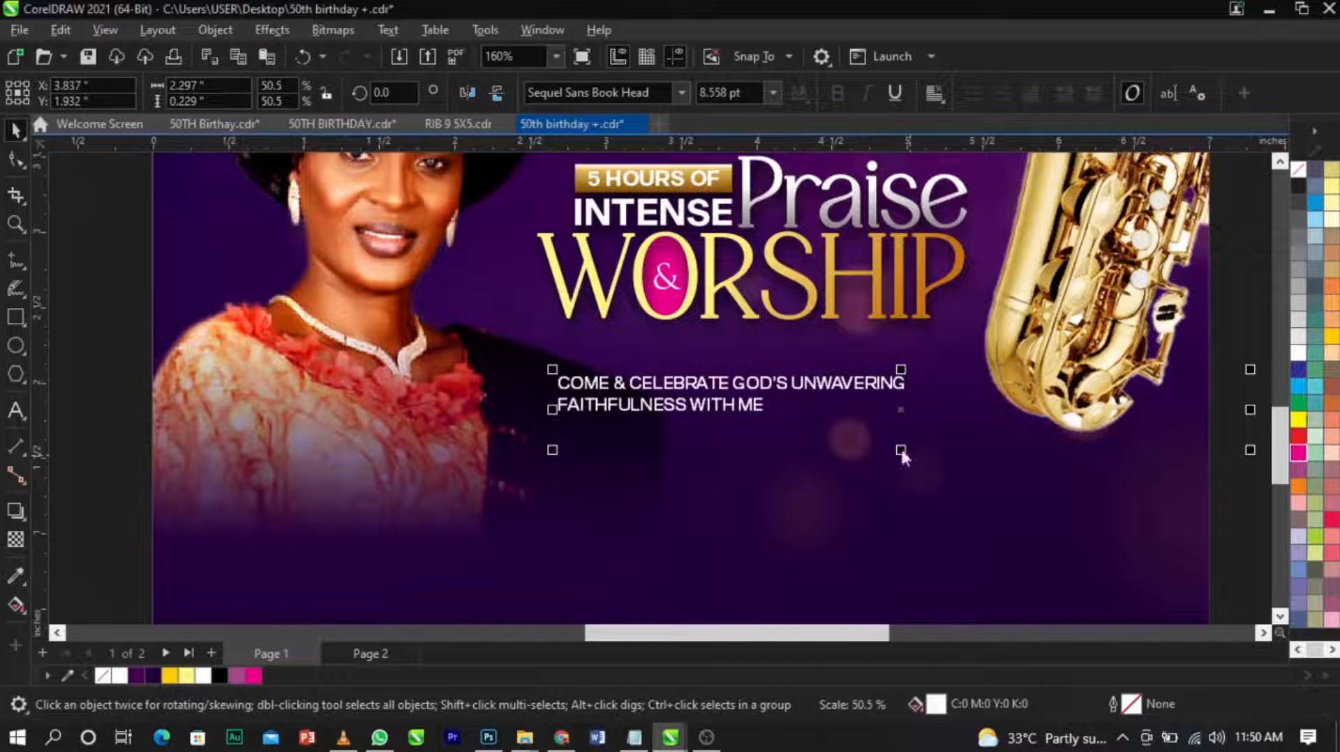
Center-align the two-line tagline and enlarge it from its centre to about 2.75 inches wide.
key("F8")
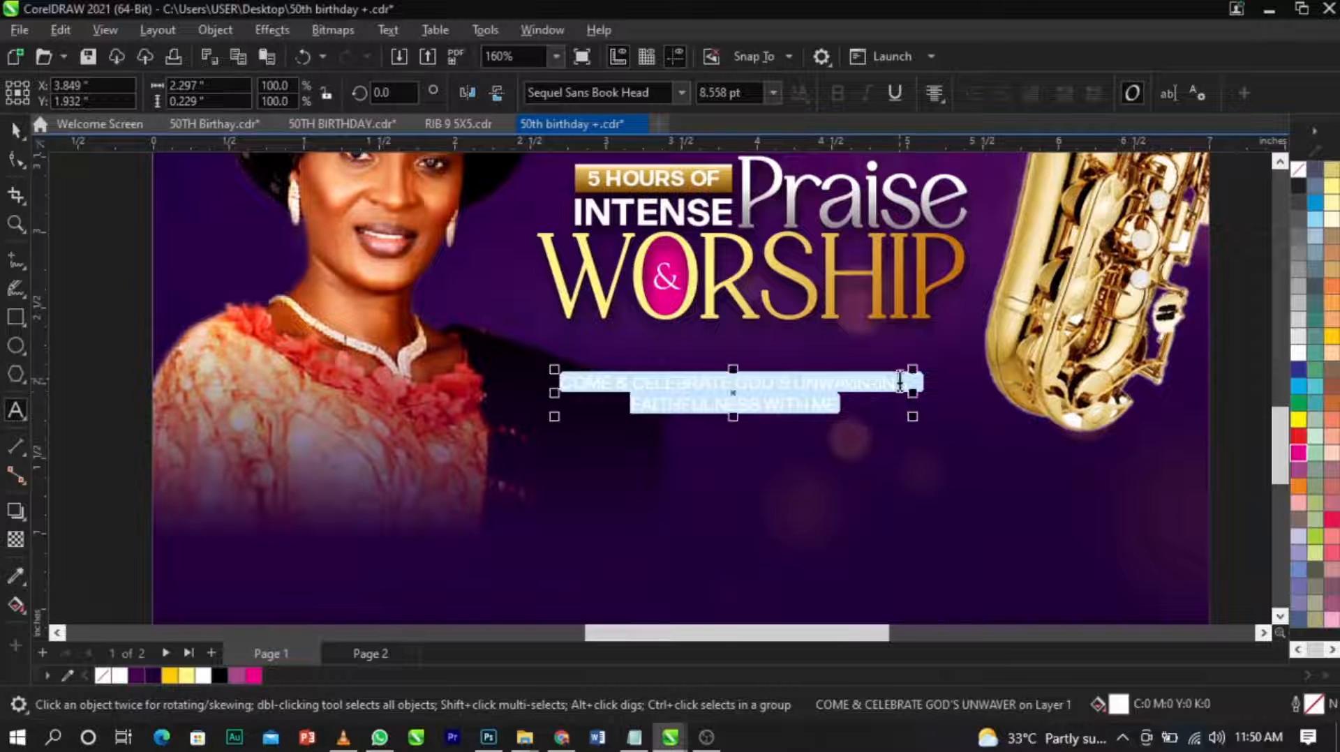
key("ctrl+space")
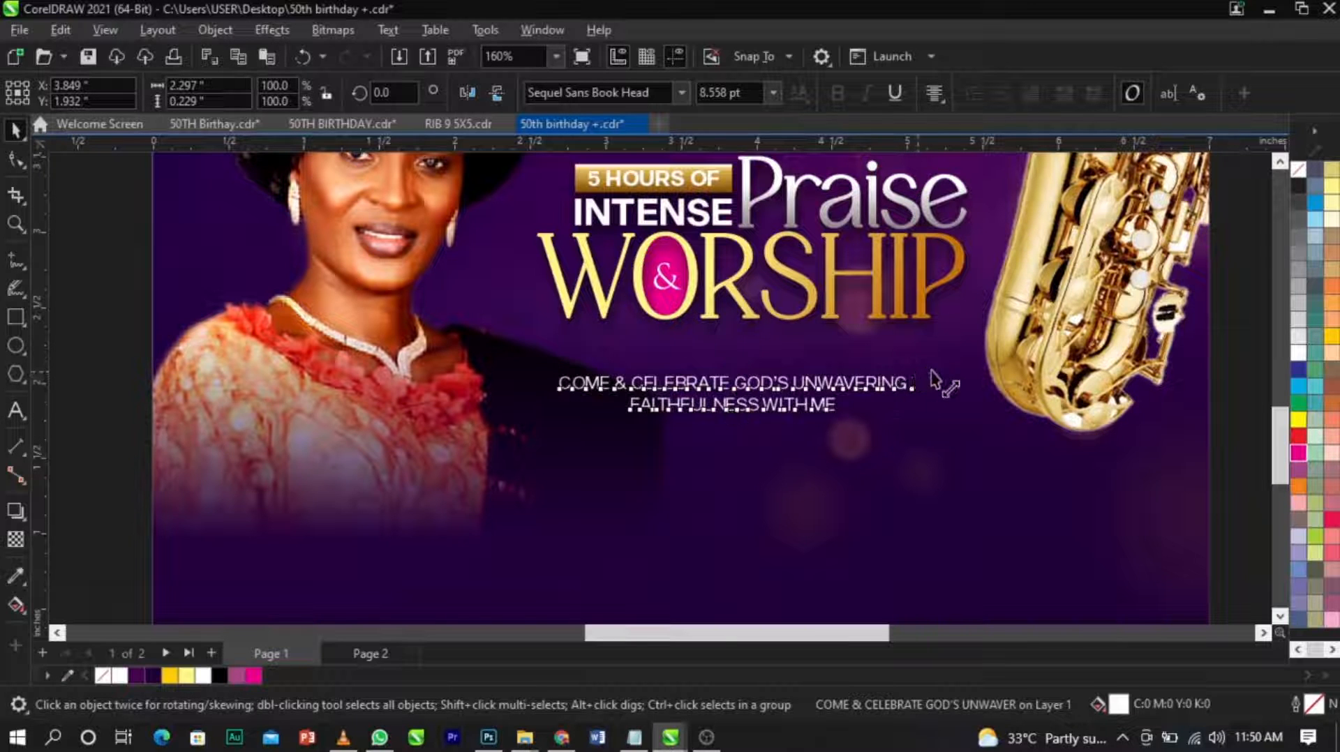
left_click_drag(931, 380, 949, 364)
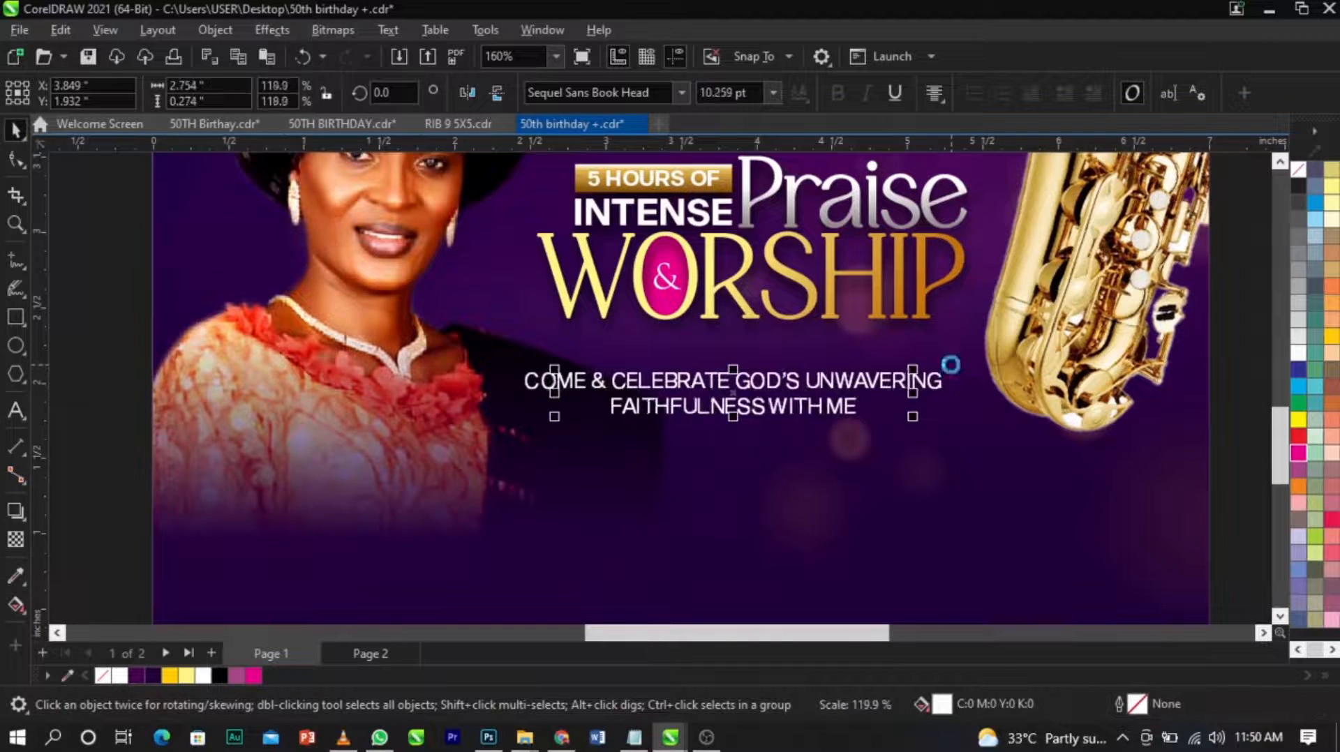
Set the tagline's font to Sequel Sans Semi Bold Body, scale it to about 2.75 by 0.24 inches and nudge it right.
left_click(681, 93)
mouse_move(707, 285)
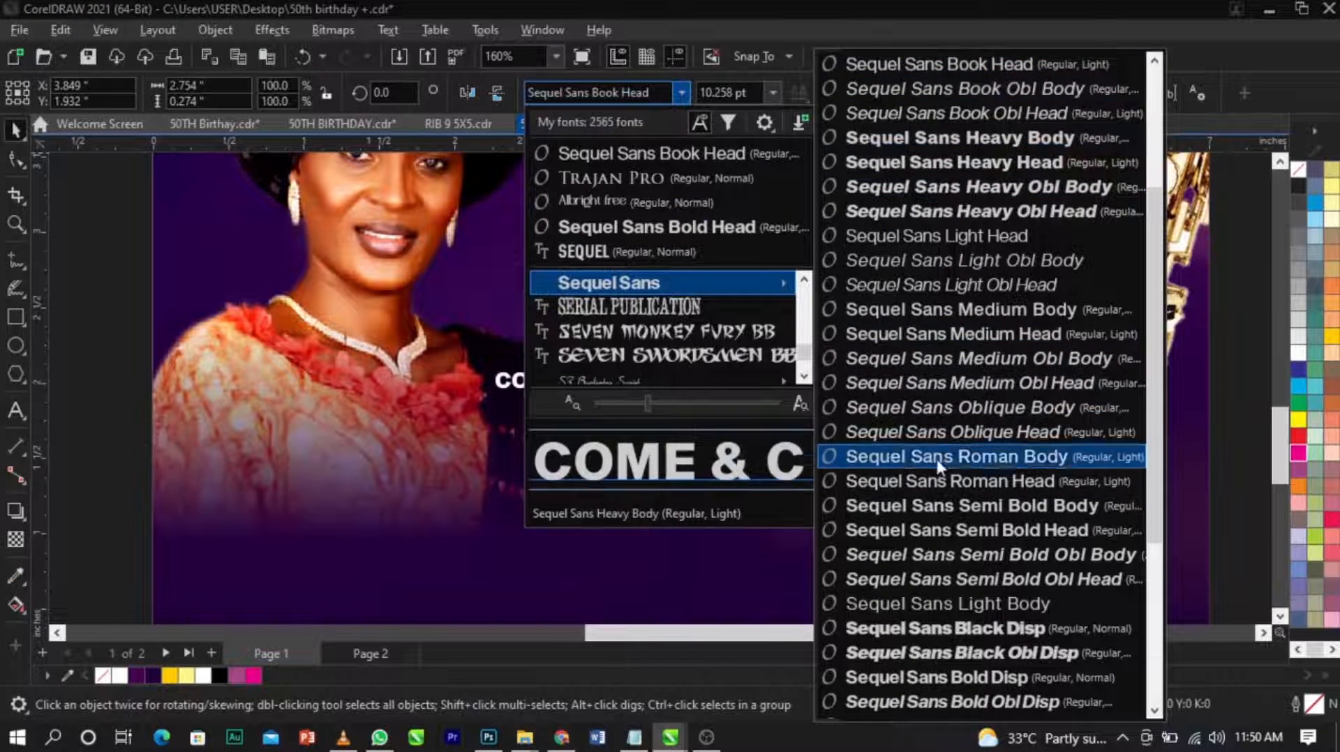
left_click(943, 506)
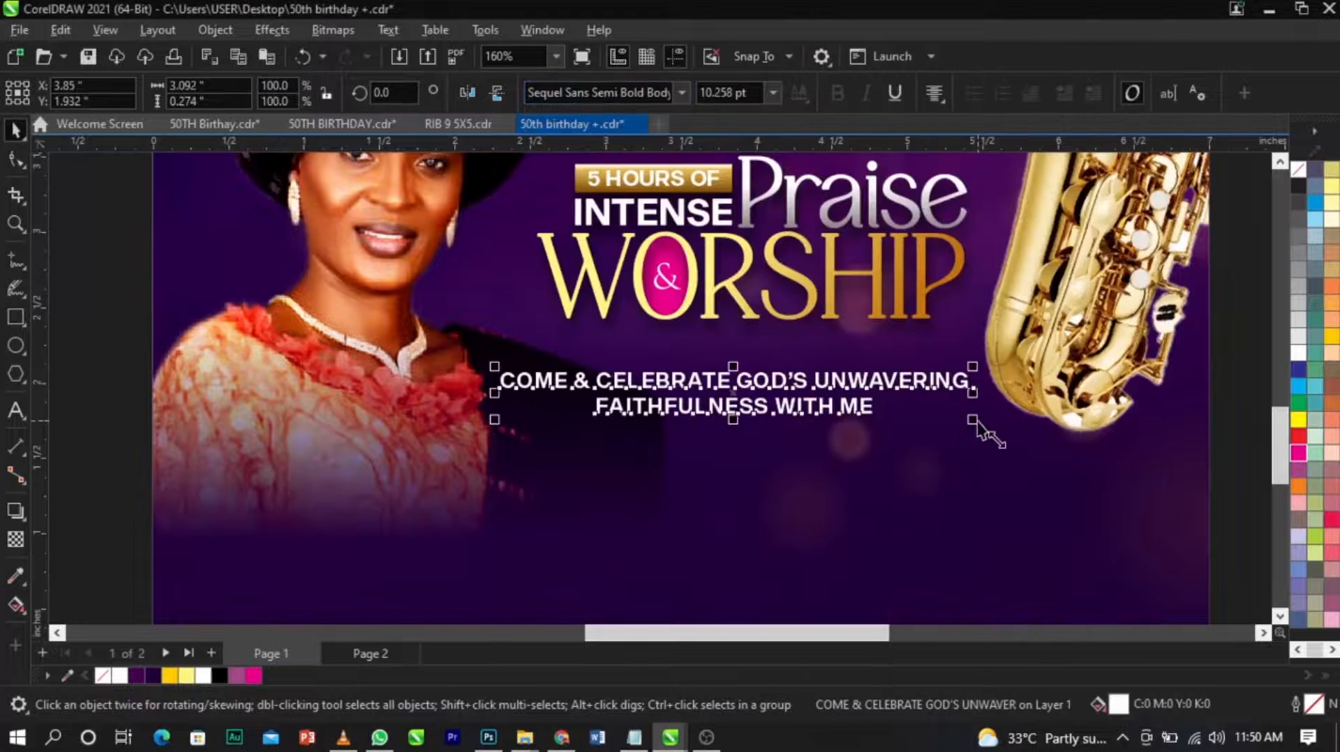
left_click_drag(982, 432, 967, 422)
scroll(867, 388, "up", 2)
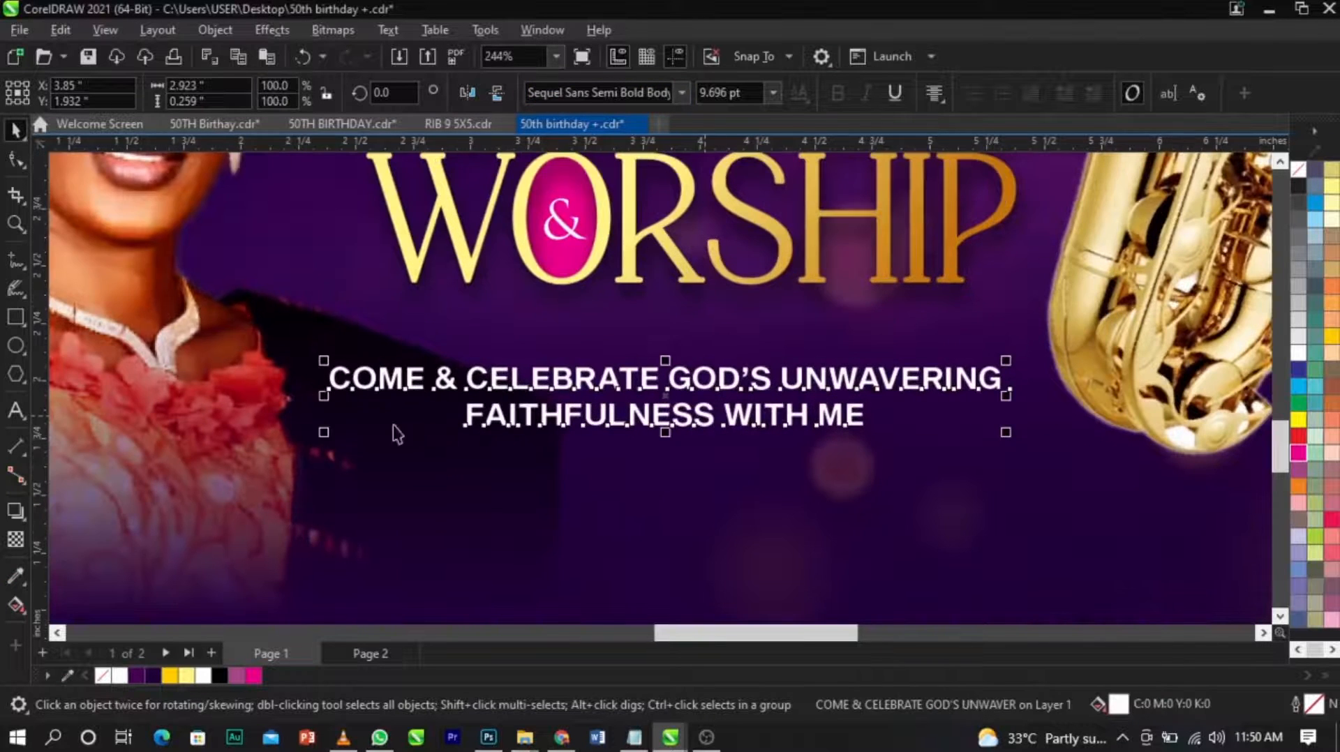
left_click_drag(321, 435, 341, 426)
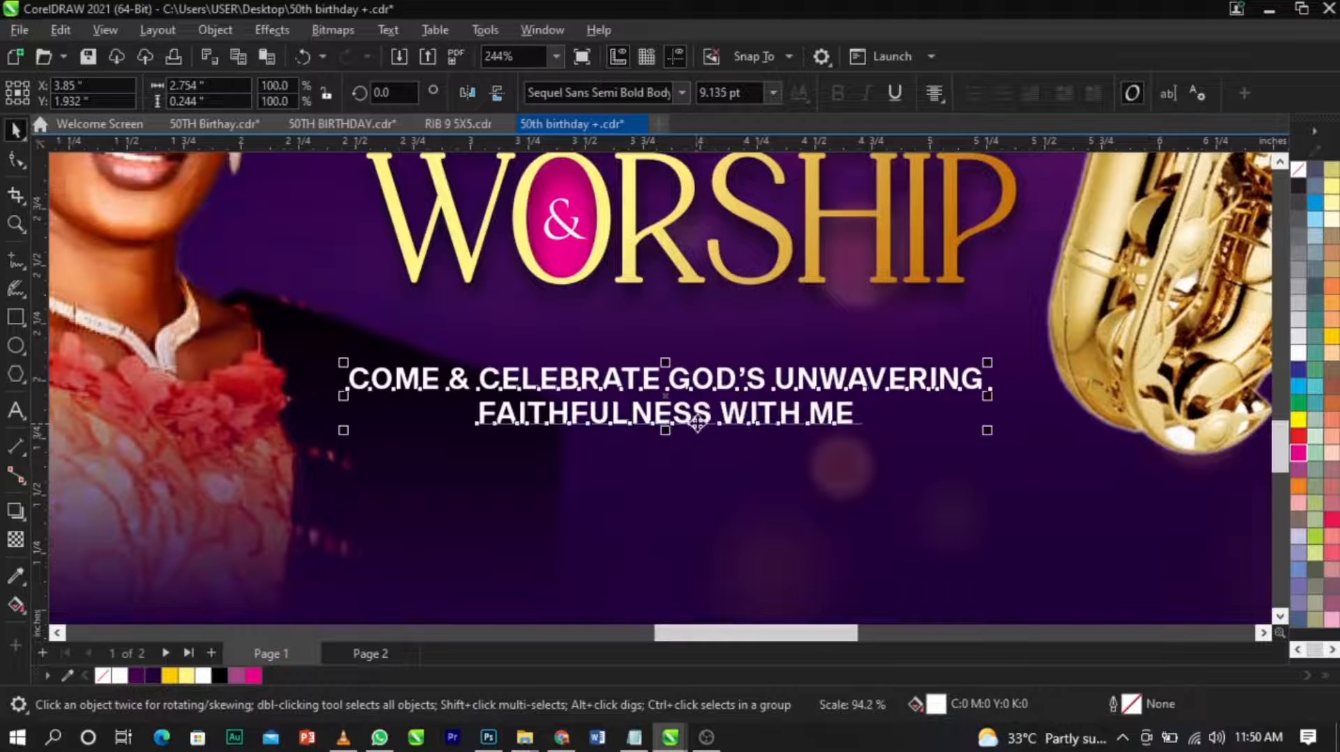
left_click_drag(707, 412, 714, 414)
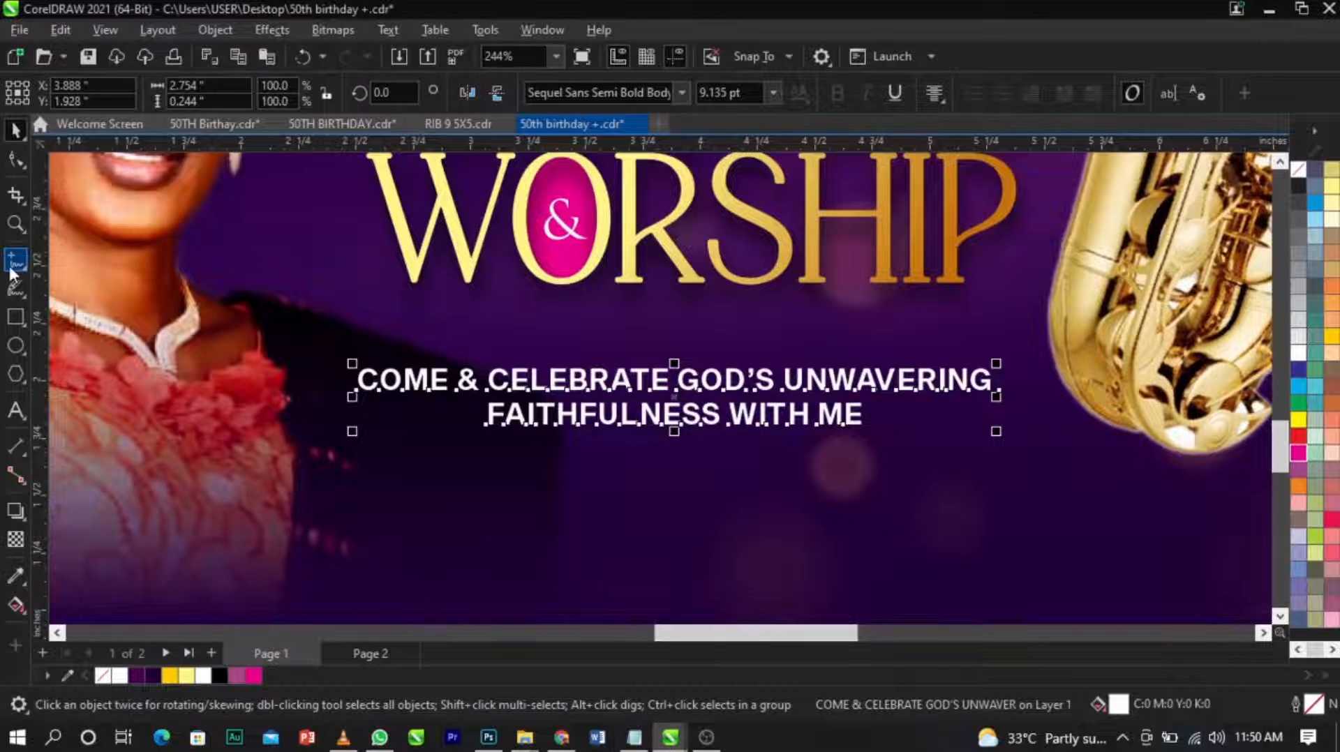
Draw a horizontal line about 2.76 inches long above the tagline, give it a deep yellow outline and center it on the text.
left_click(13, 264)
left_click(342, 346)
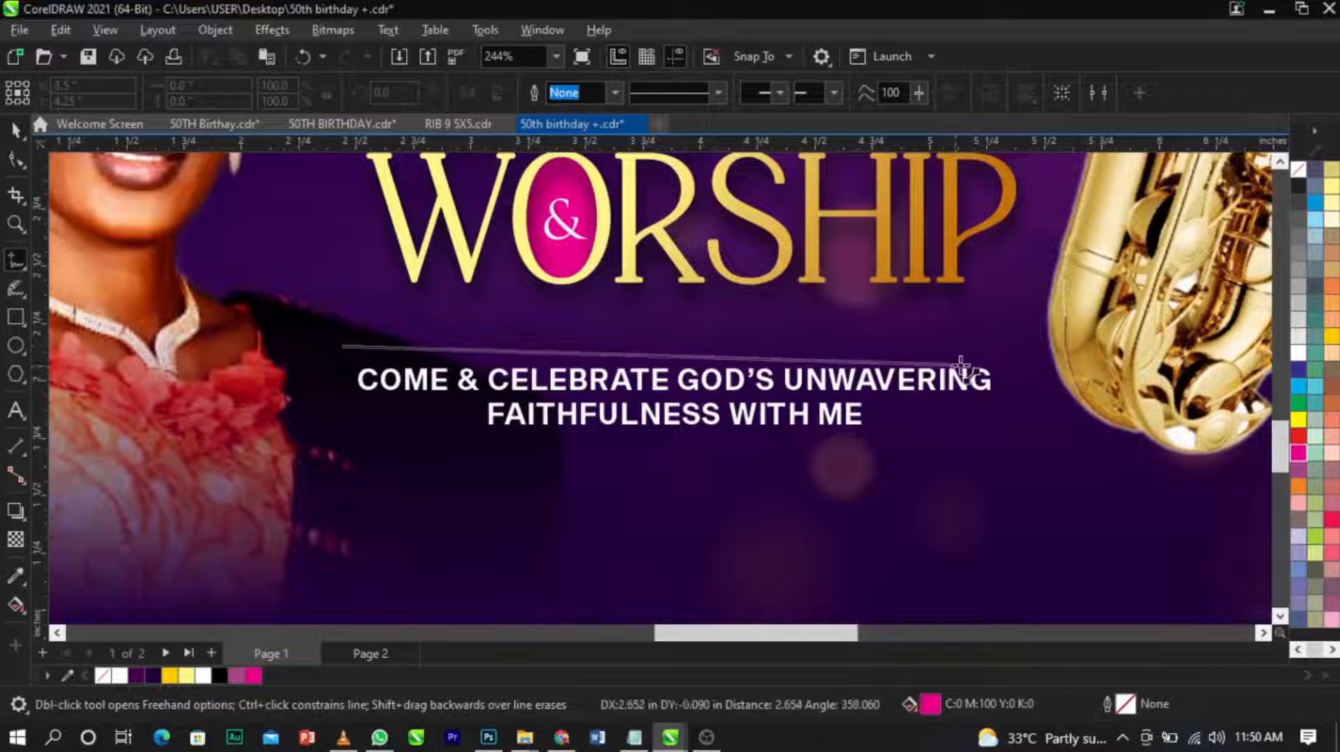
left_click(977, 347)
key("space")
right_click(169, 677)
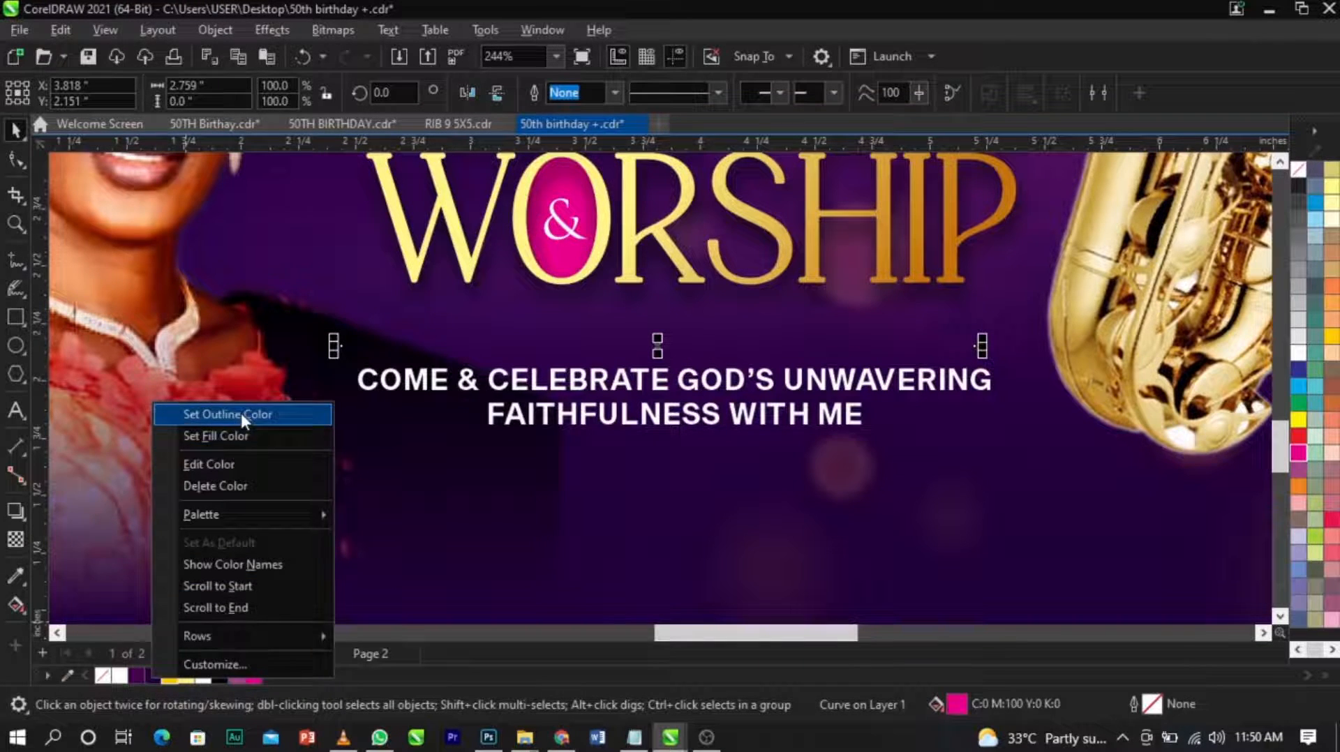
left_click(241, 417)
left_click(695, 389, "shift")
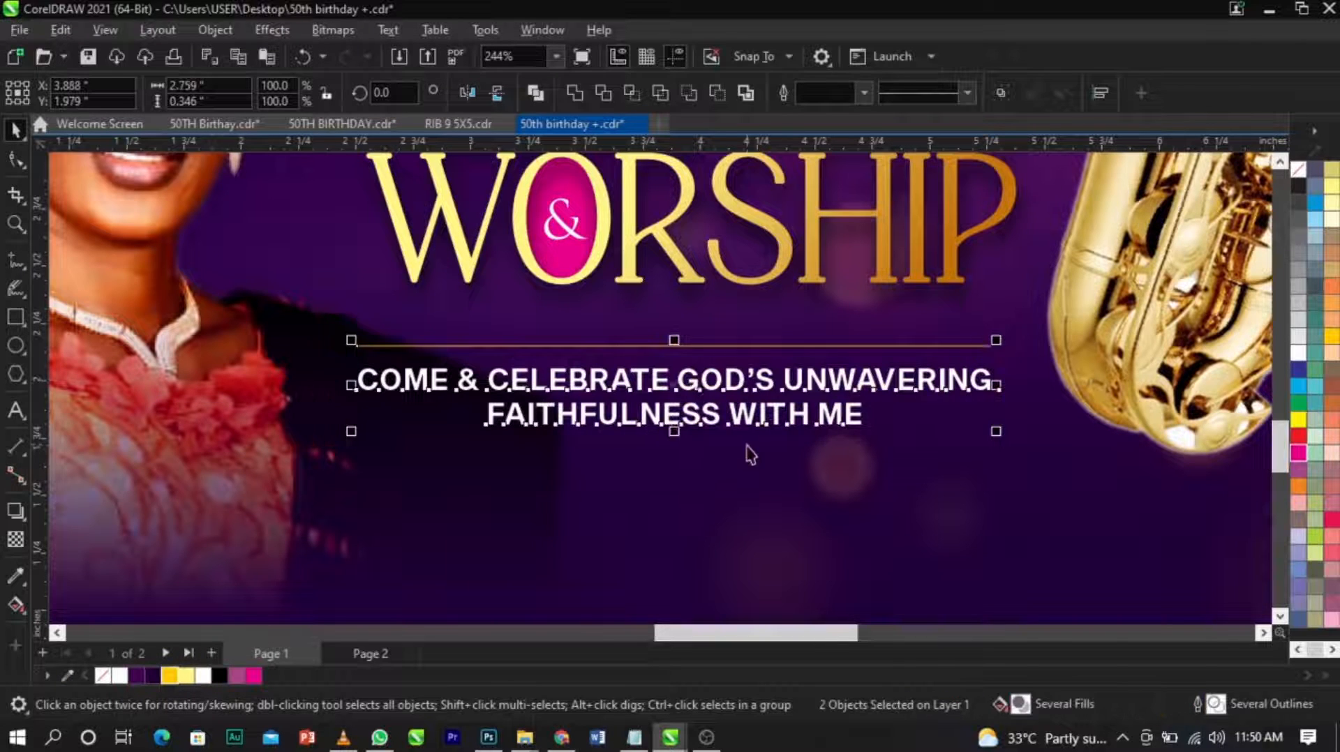
Duplicate the yellow line straight down to just below the tagline.
left_click(758, 357)
left_click_drag(763, 356, 769, 447)
scroll(763, 444, "down", 2)
scroll(763, 444, "down", 4)
key("z")
left_click_drag(388, 204, 1185, 575)
key("space")
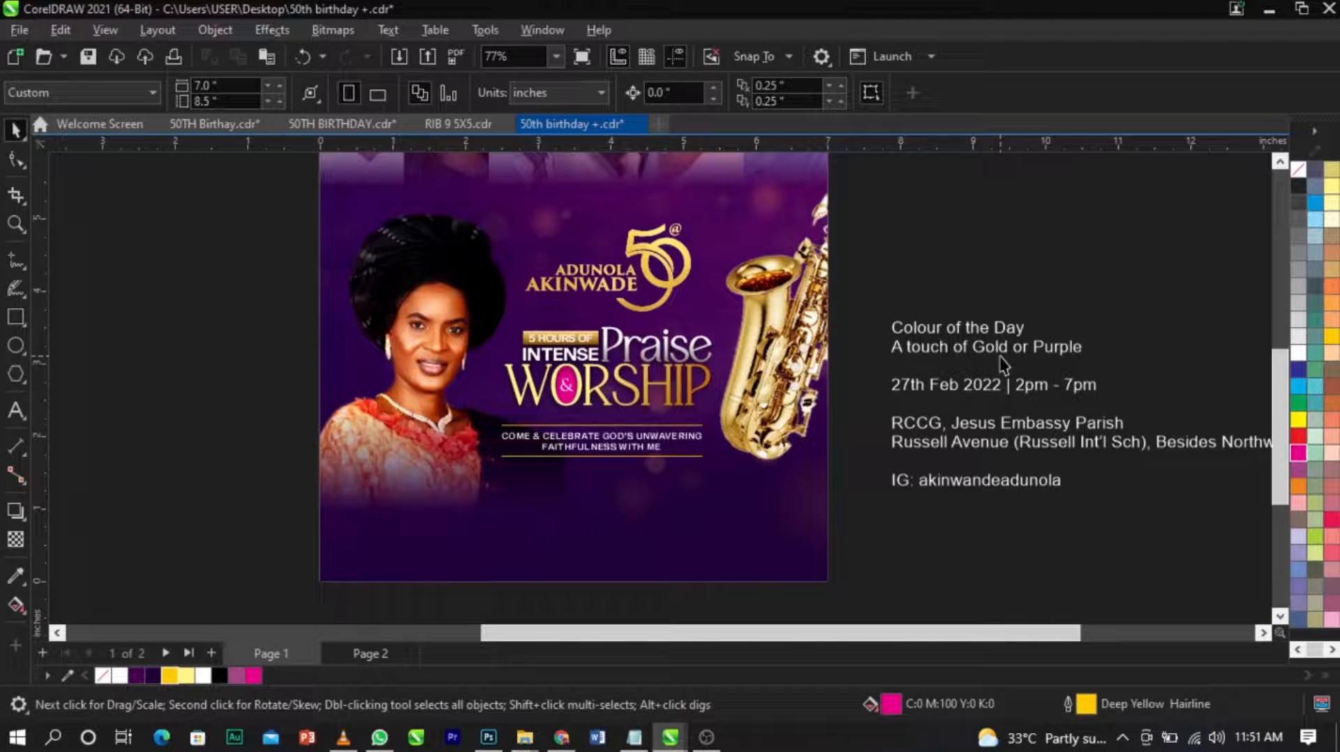
Cut "Colour of the Day / A touch of Gold or Purple" from the event details and place it as separate text in the page's lower-left area.
double_click(1085, 353)
left_click_drag(1085, 353, 854, 298)
key("ctrl+c")
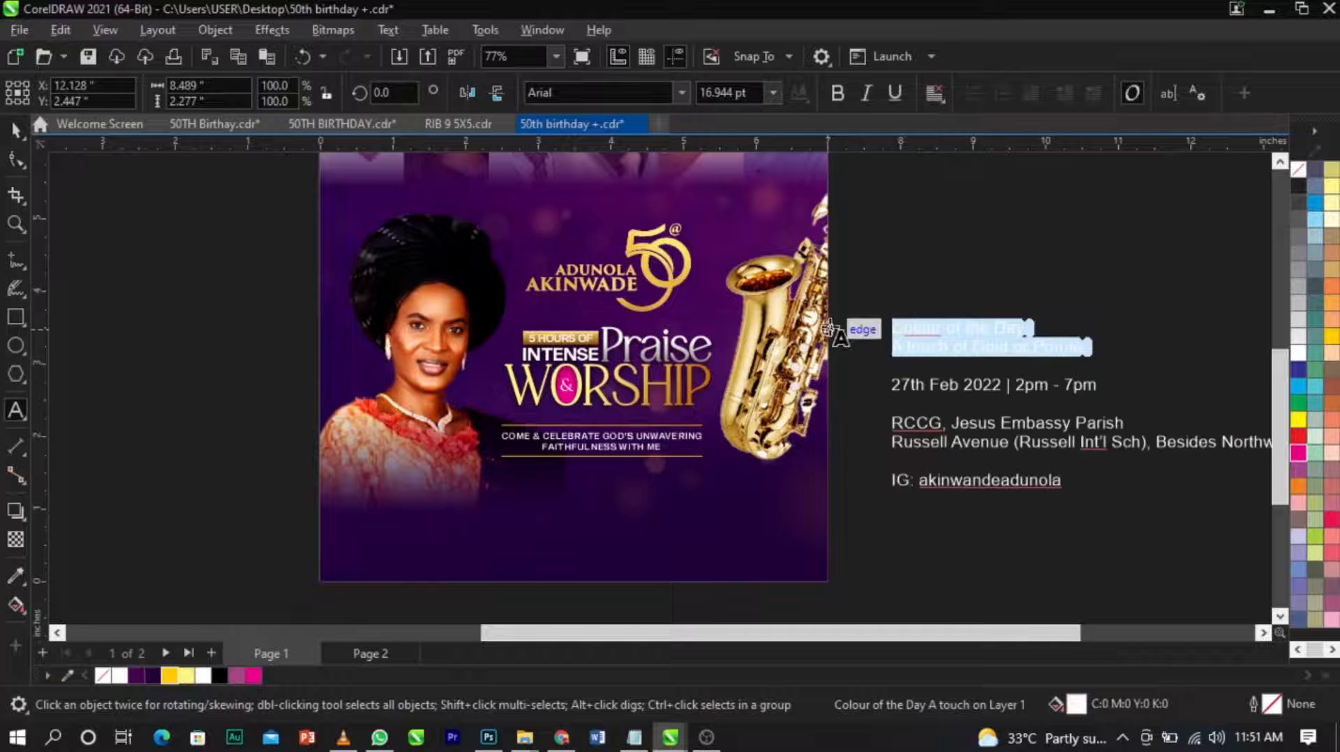
key("Delete")
key("Delete")
key("Delete")
left_click(367, 564)
key("ctrl+v")
key("Escape")
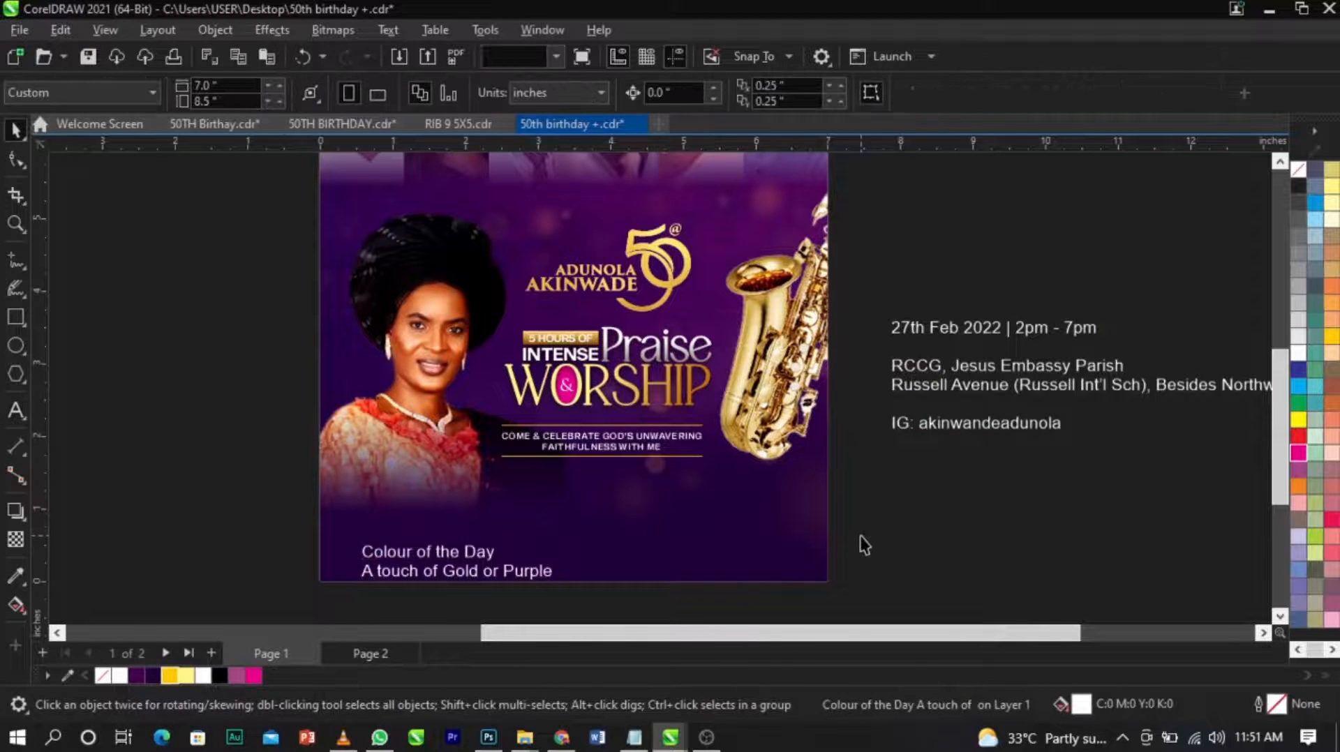
Scale the 50 emblem, title, tagline and lines together to about 3.32 by 3.35 inches and move them slightly down.
left_click_drag(765, 504, 765, 504)
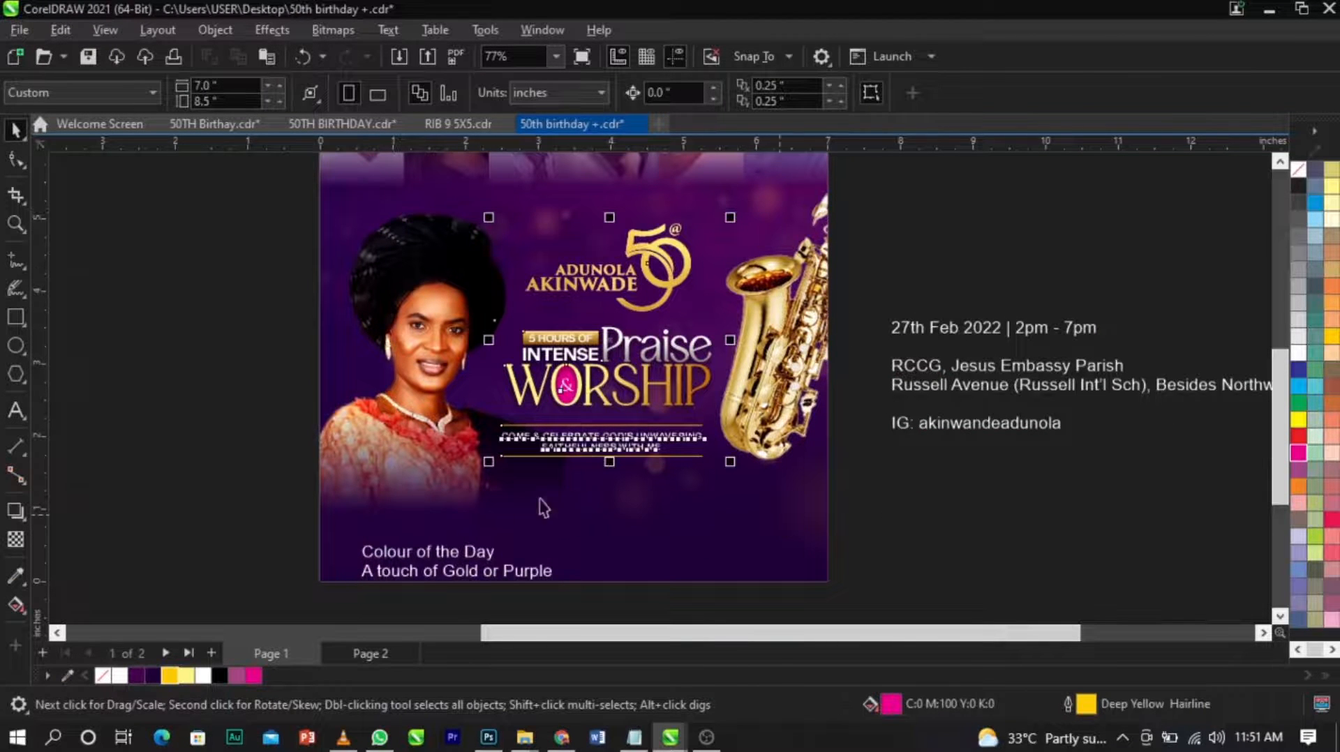
left_click_drag(482, 465, 471, 475)
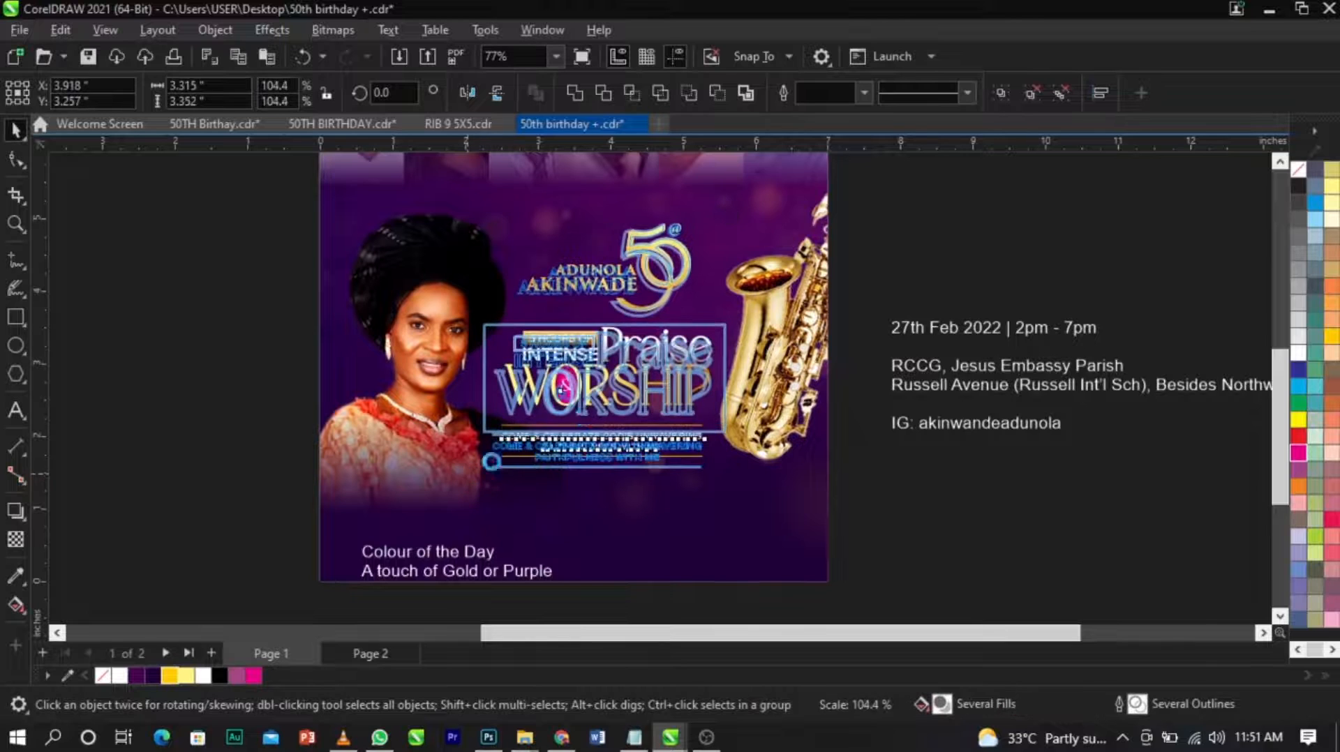
scroll(636, 396, "up", 2)
scroll(636, 395, "up", 1)
left_click_drag(635, 395, 630, 419)
scroll(630, 418, "up", 2)
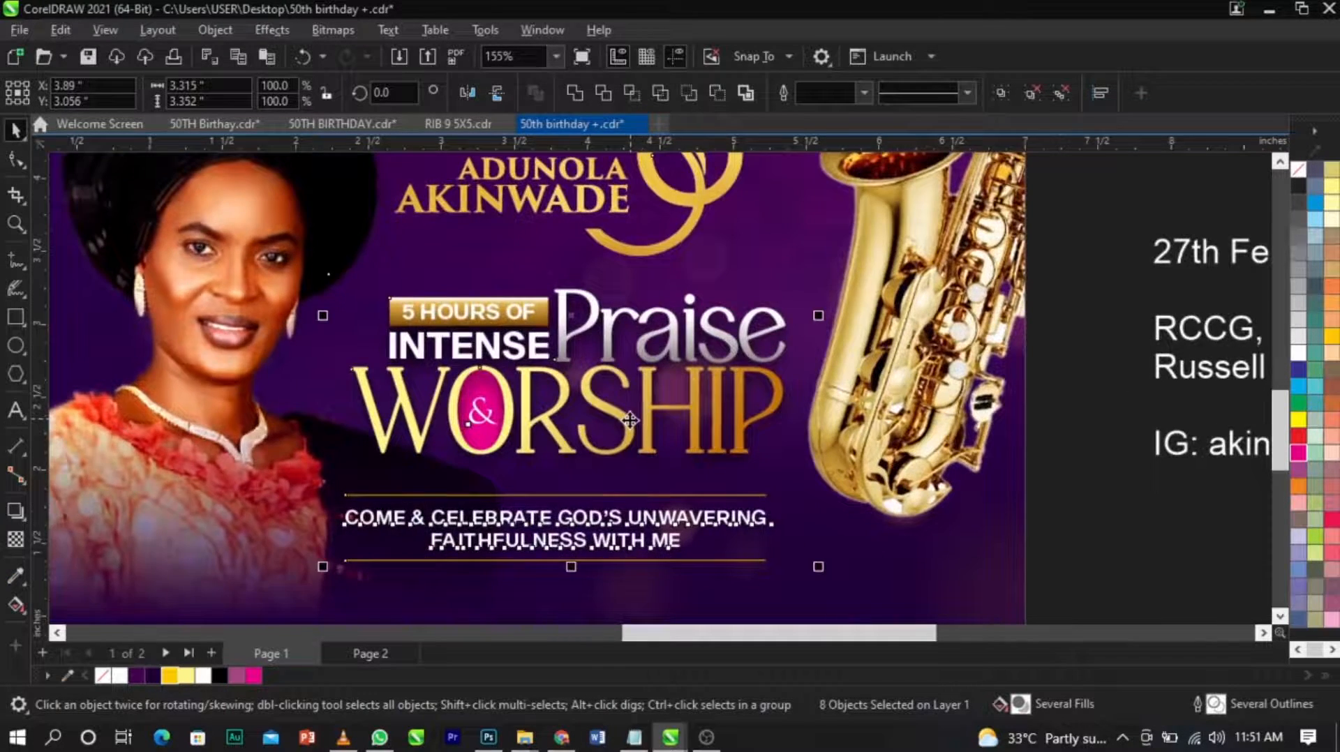
left_click_drag(630, 421, 636, 426)
Open the background frame's PowerClip contents, move the saxophone slightly down and left, and finish editing.
double_click(928, 379)
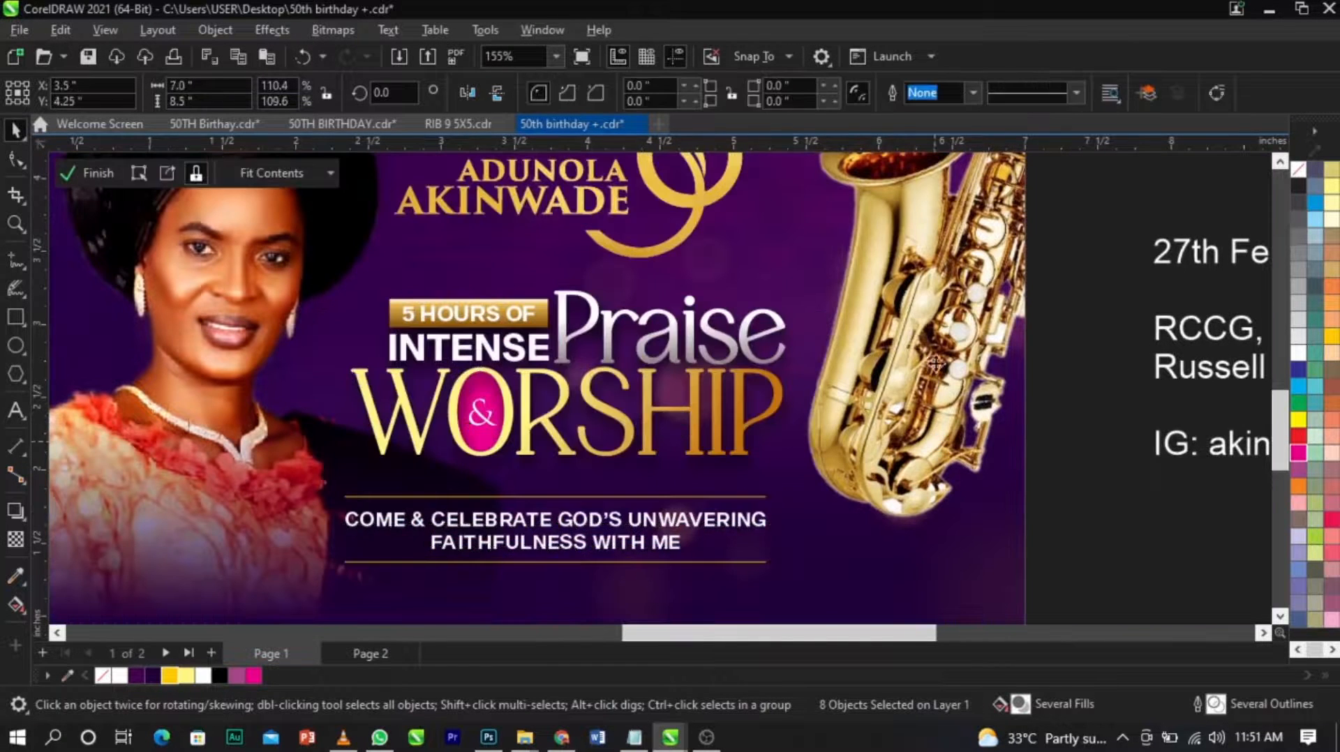
left_click(929, 377)
left_click_drag(928, 379, 918, 397)
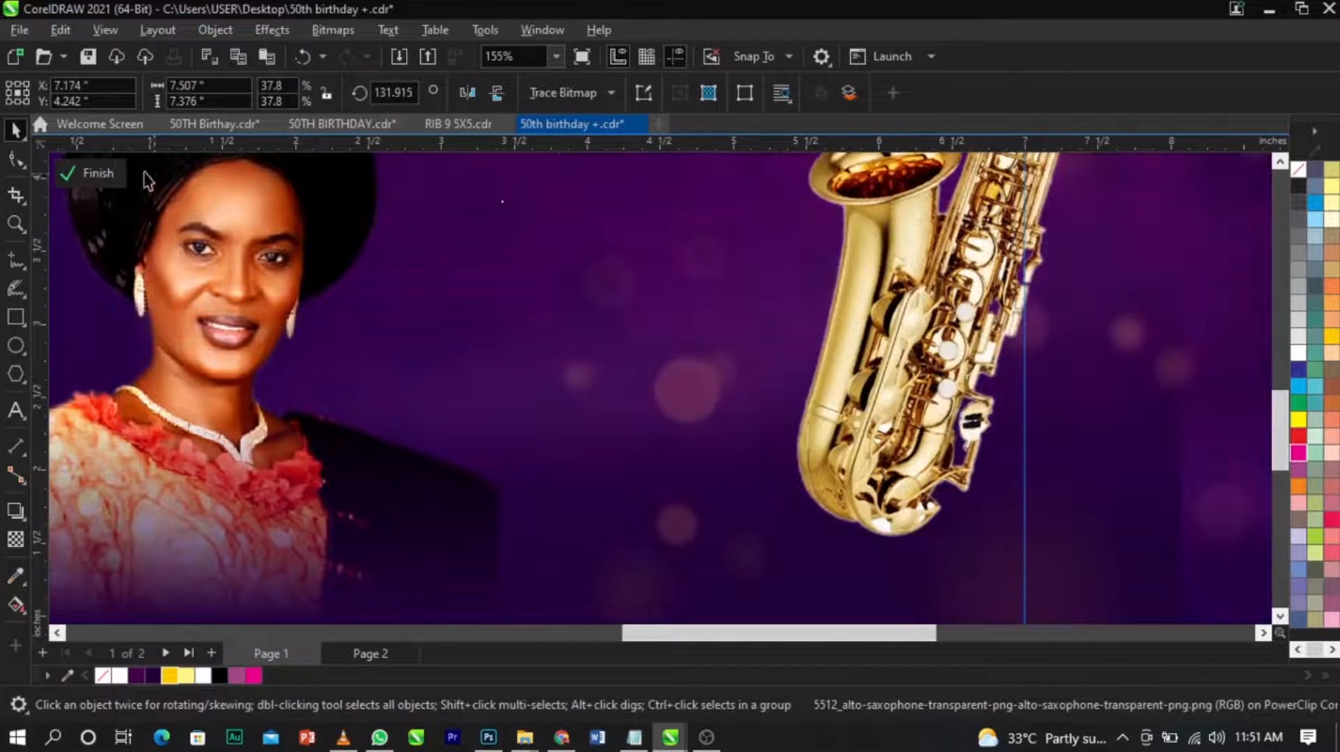
left_click(91, 176)
scroll(590, 318, "down", 1)
left_click(826, 445)
scroll(822, 436, "down", 1)
key("z")
left_click_drag(307, 219, 1071, 505)
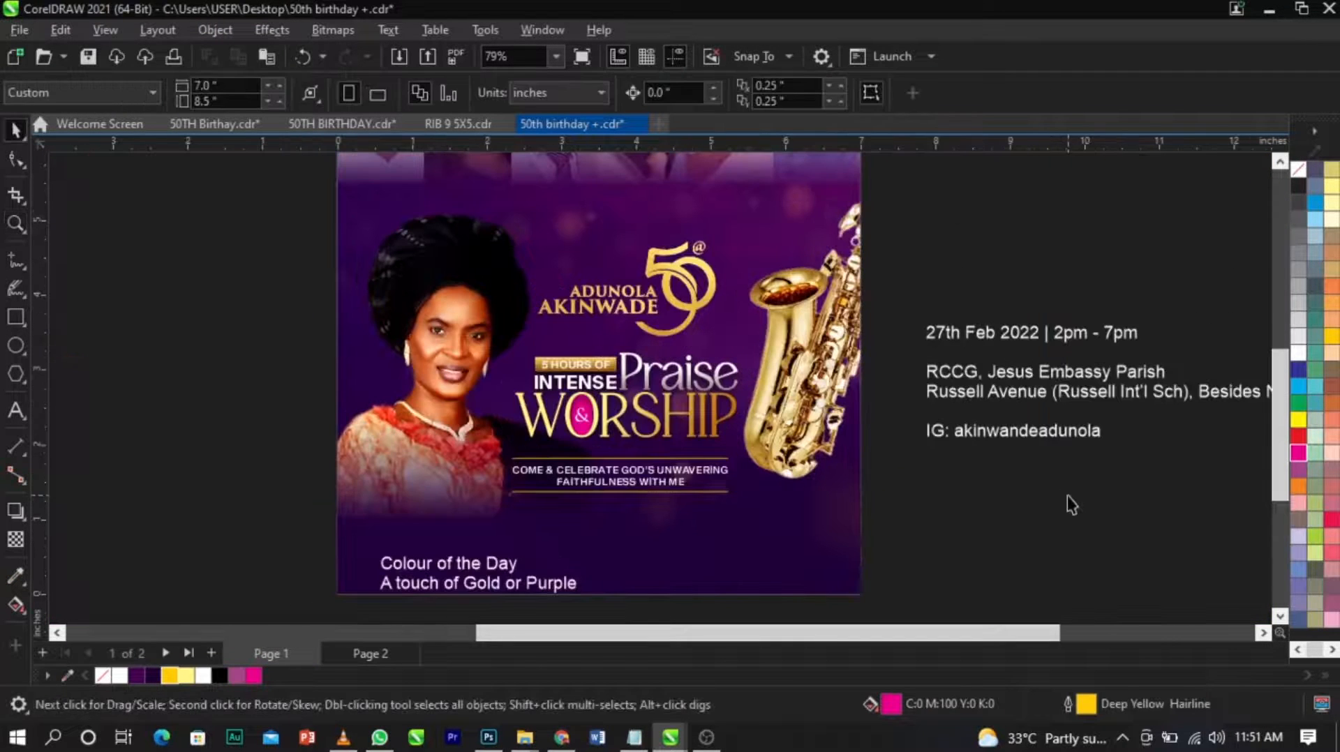
Move the gold 50 emblem with the celebrant's name slightly up and to the right above the title.
left_click(711, 292)
scroll(710, 292, "up", 2)
left_click_drag(711, 292, 727, 358)
scroll(778, 365, "down", 2)
scroll(684, 270, "up", 2)
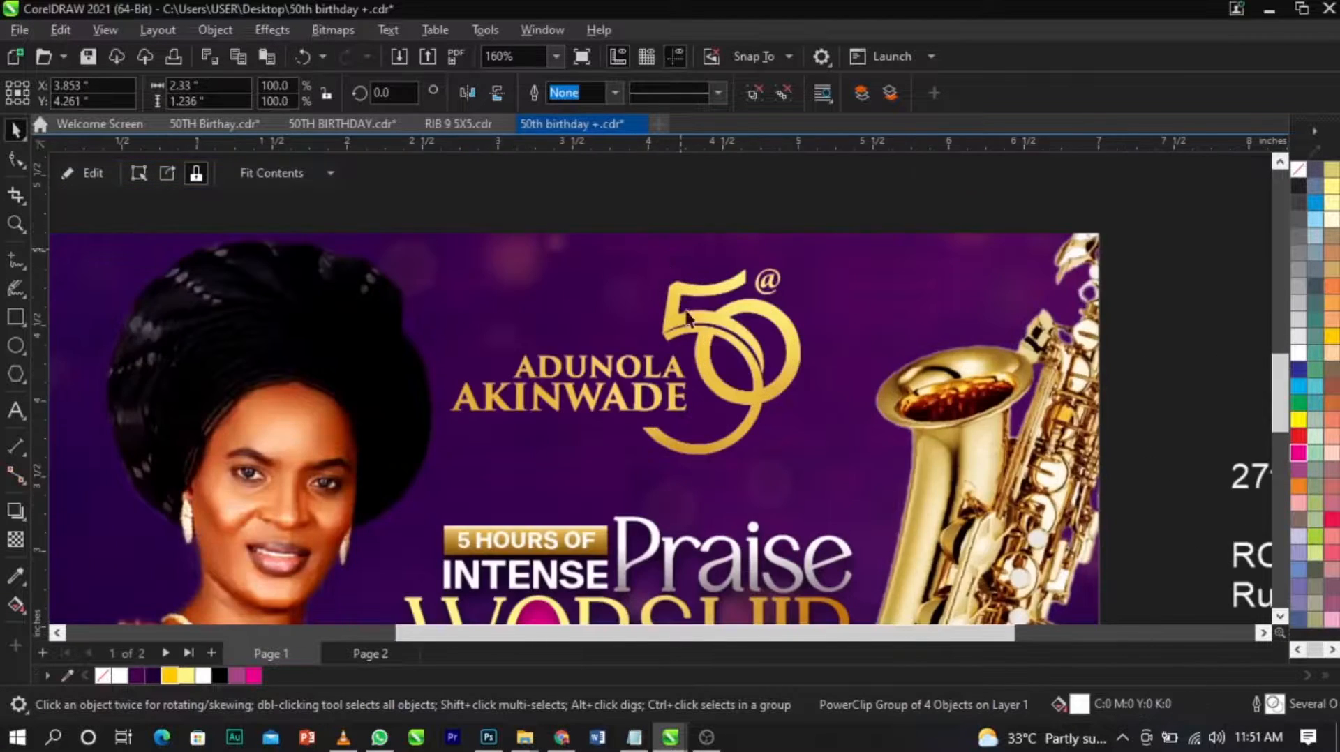
left_click_drag(690, 326, 701, 326)
scroll(700, 326, "down", 5)
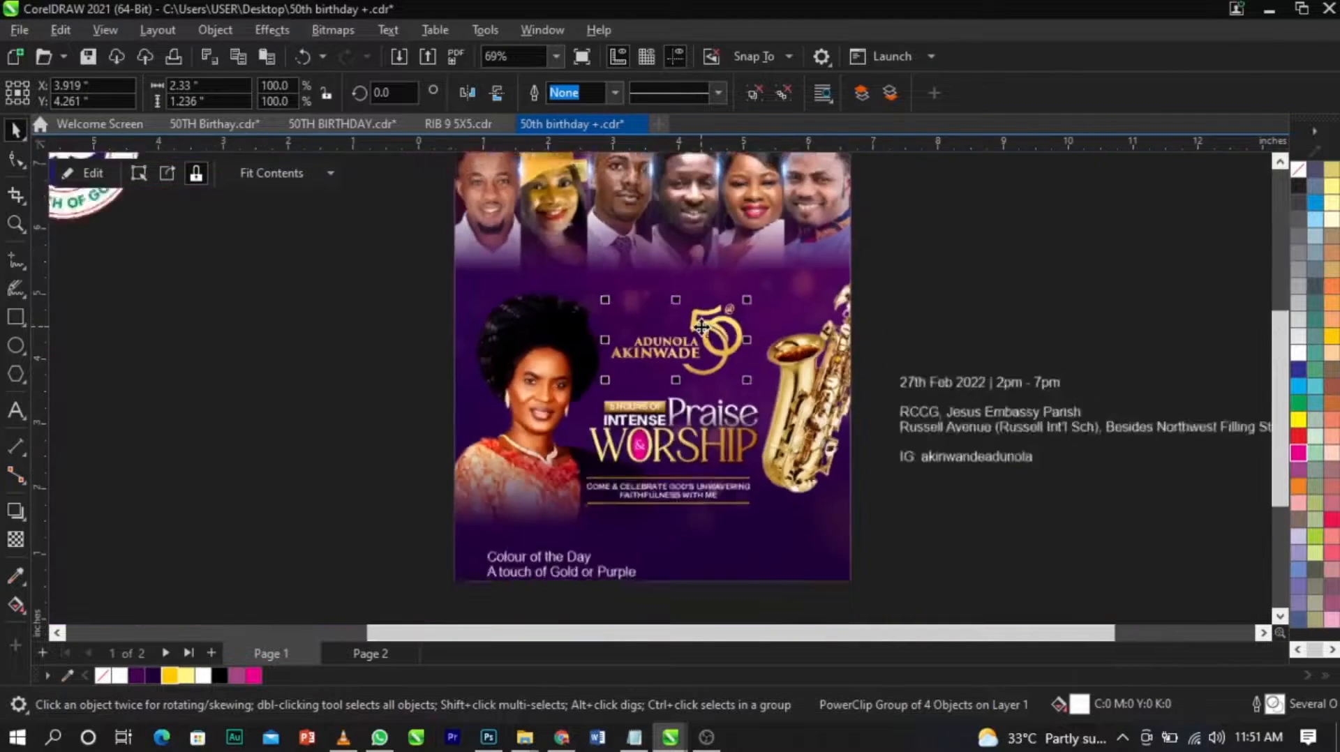
key("z")
left_click_drag(408, 286, 1103, 541)
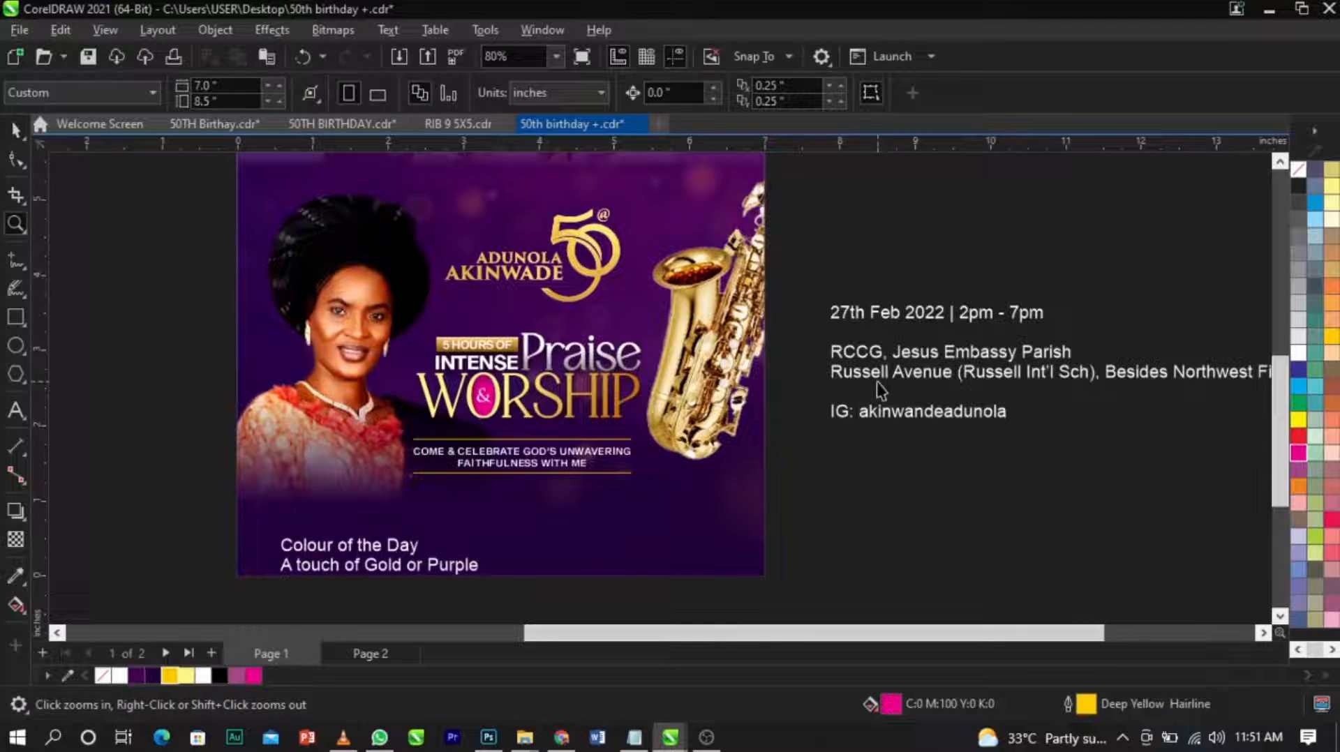
Select the pieces of the "5 Hours of Intense Praise & Worship" title and move them up about 0.1 inch.
left_click_drag(355, 432, 350, 437)
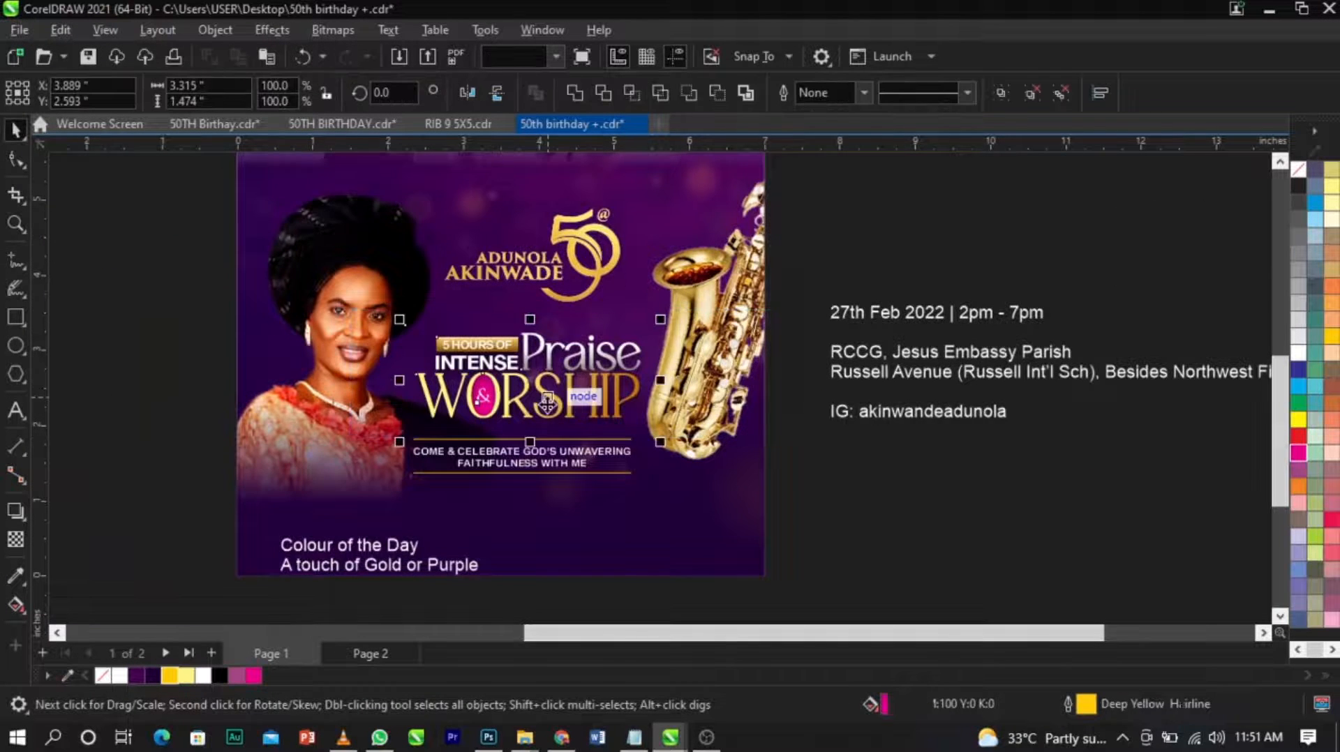
scroll(547, 403, "up", 5)
left_click_drag(547, 402, 548, 388)
scroll(548, 388, "down", 4)
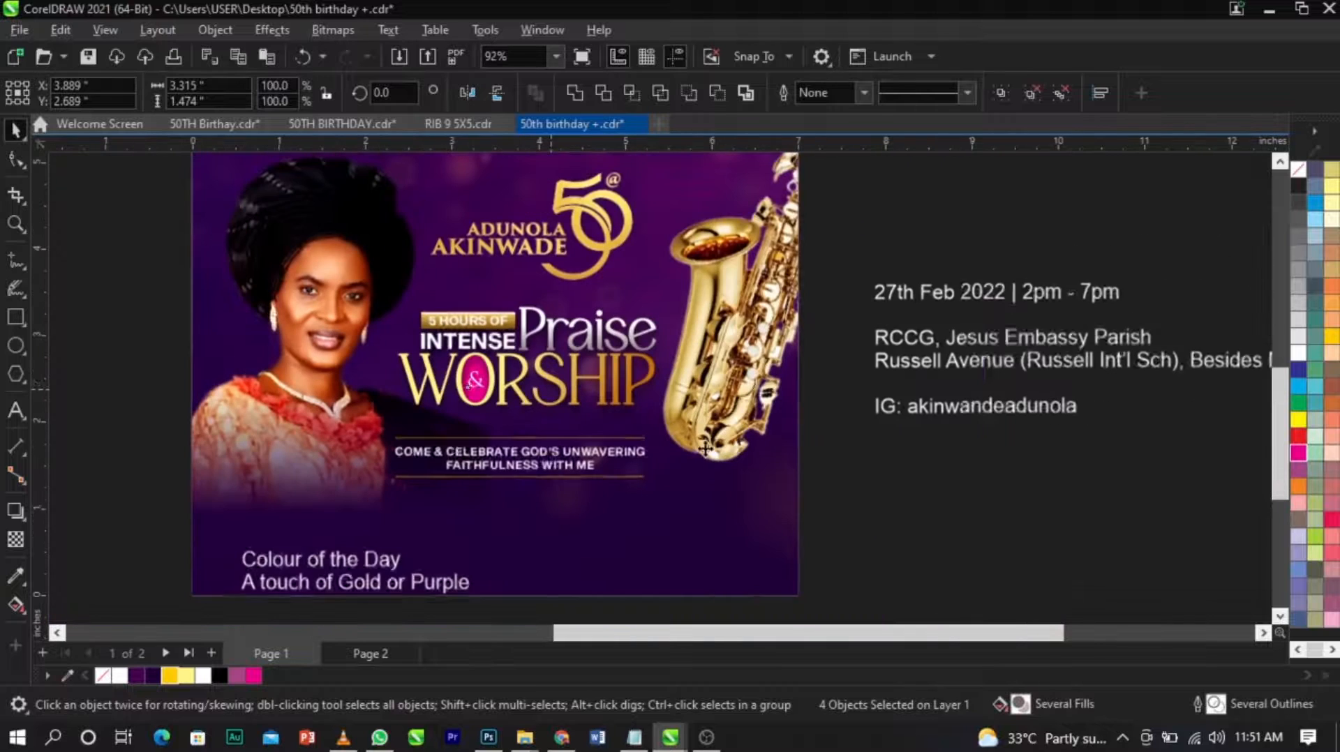
Cut "27th Feb 2022 | 2pm - 7pm" from the event details and place it as separate text in the page's lower-right area.
key("Escape")
double_click(1006, 342)
left_click_drag(1138, 299, 865, 302)
key("ctrl+x")
left_click(499, 547)
key("ctrl+v")
key("ctrl+space")
Cut the two venue lines out of the event details, leaving only the Instagram handle text beside the page.
left_click(877, 342)
double_click(877, 342)
scroll(877, 341, "down", 3)
left_click_drag(877, 339, 1158, 386)
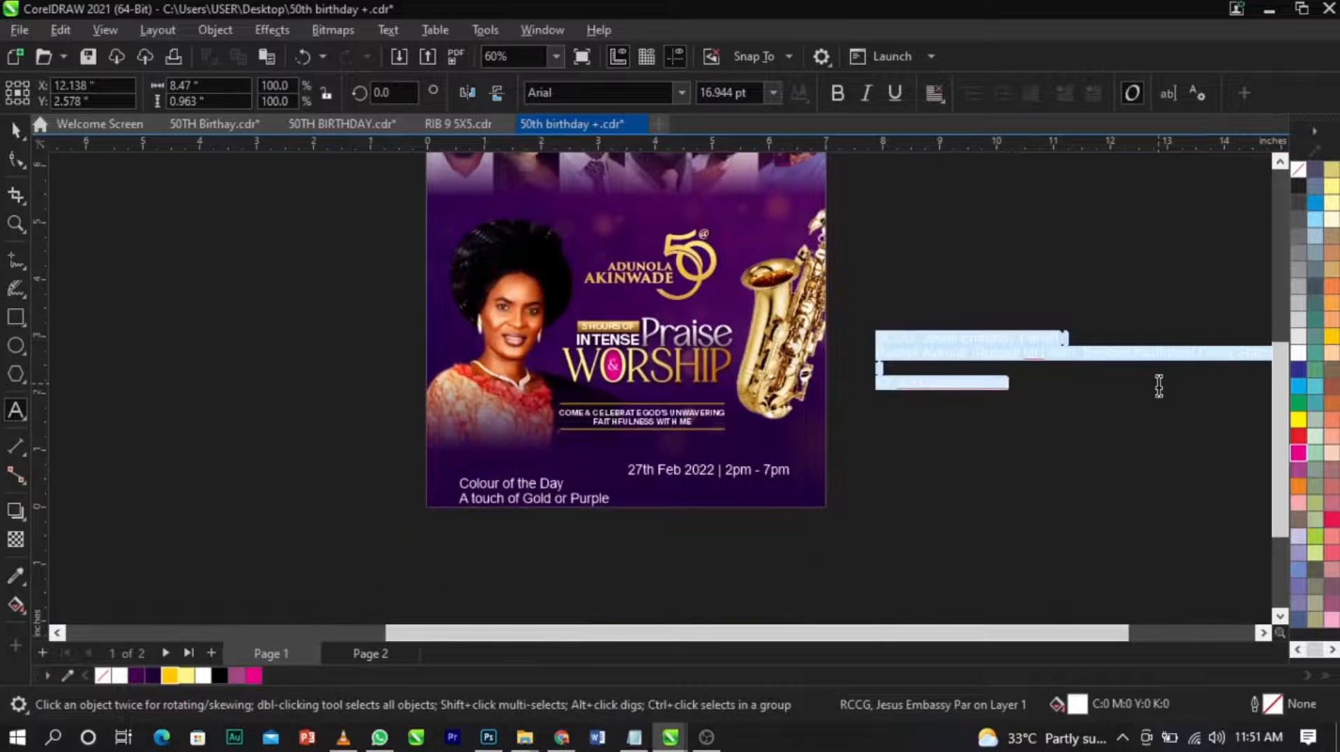
scroll(825, 414, "down", 2)
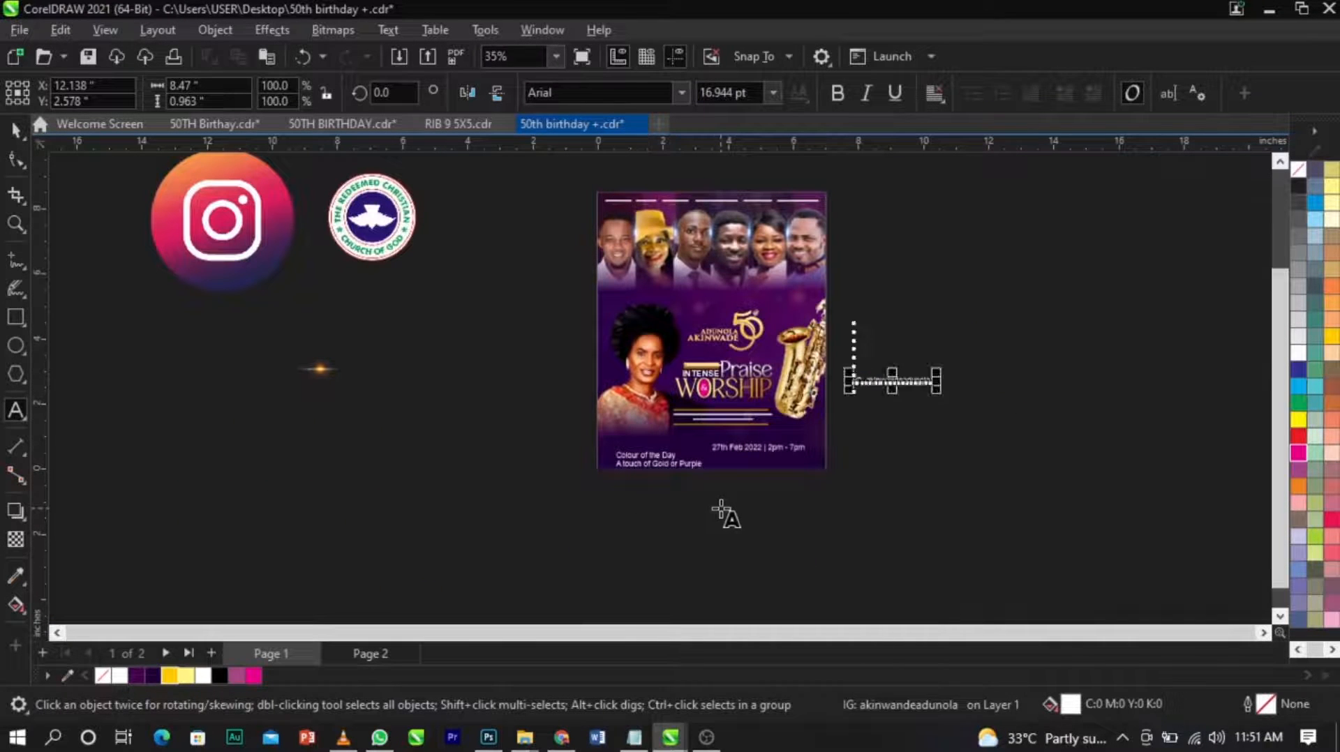
scroll(880, 384, "up", 2)
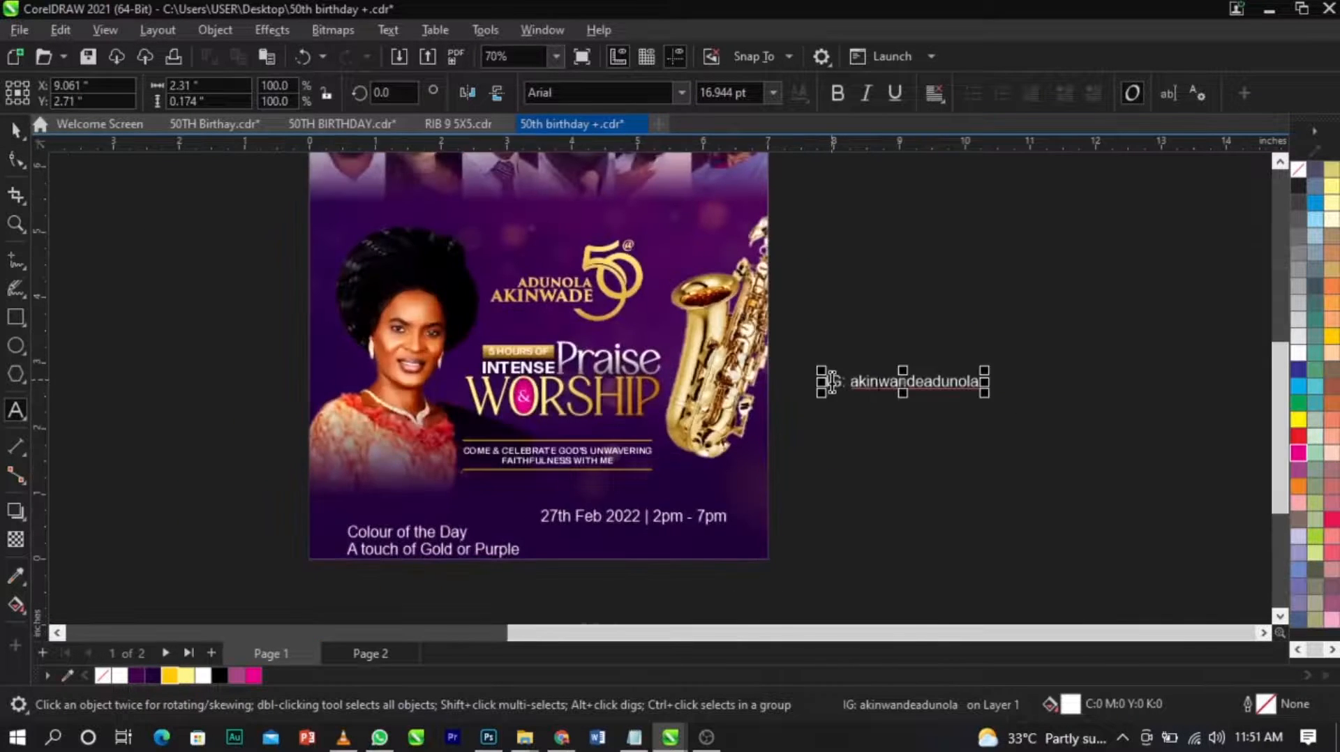
Reposition the Instagram handle text beside the lower part of the page.
key("Up")
key("Up")
key("Up")
key("Up")
key("Up")
key("Up")
key("Up")
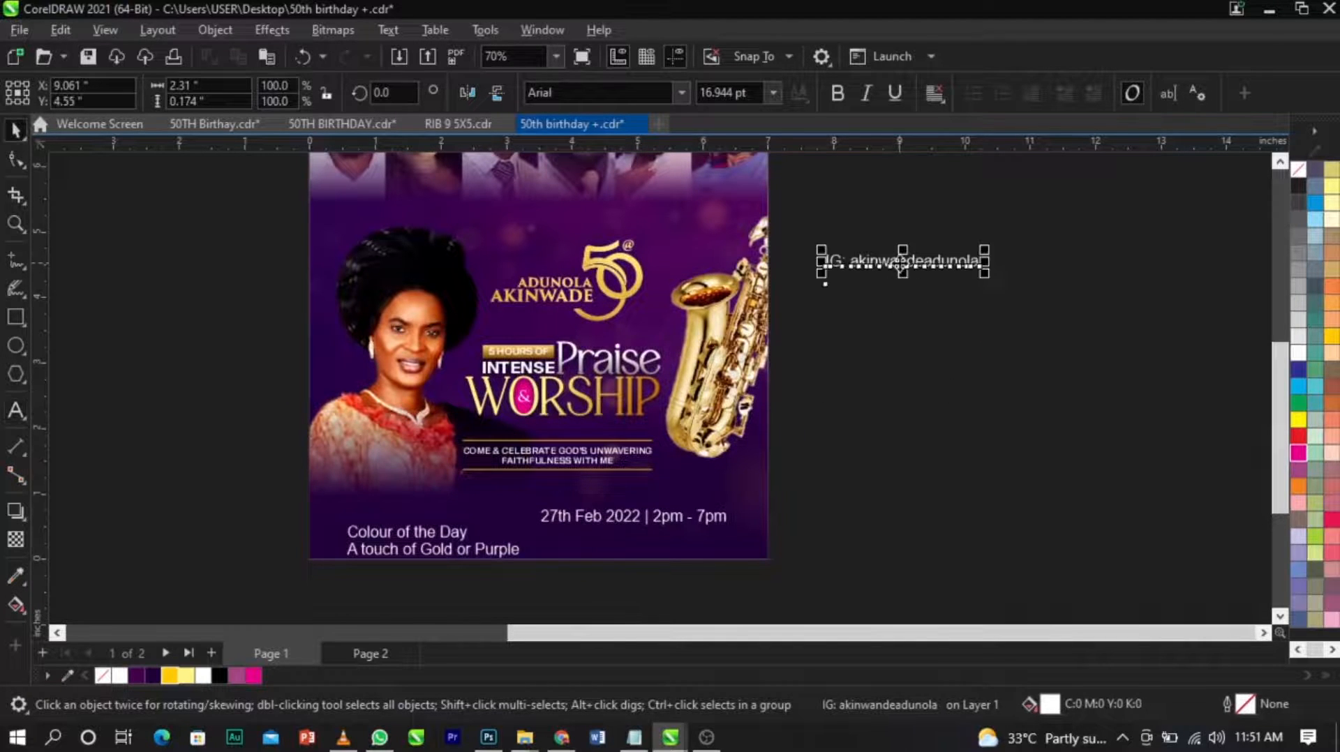
key("z")
left_click_drag(218, 386, 868, 596)
key("space")
left_click(893, 549)
Move the "27th Feb 2022 | 2pm - 7pm" text off the design to just below the page.
left_click(895, 452)
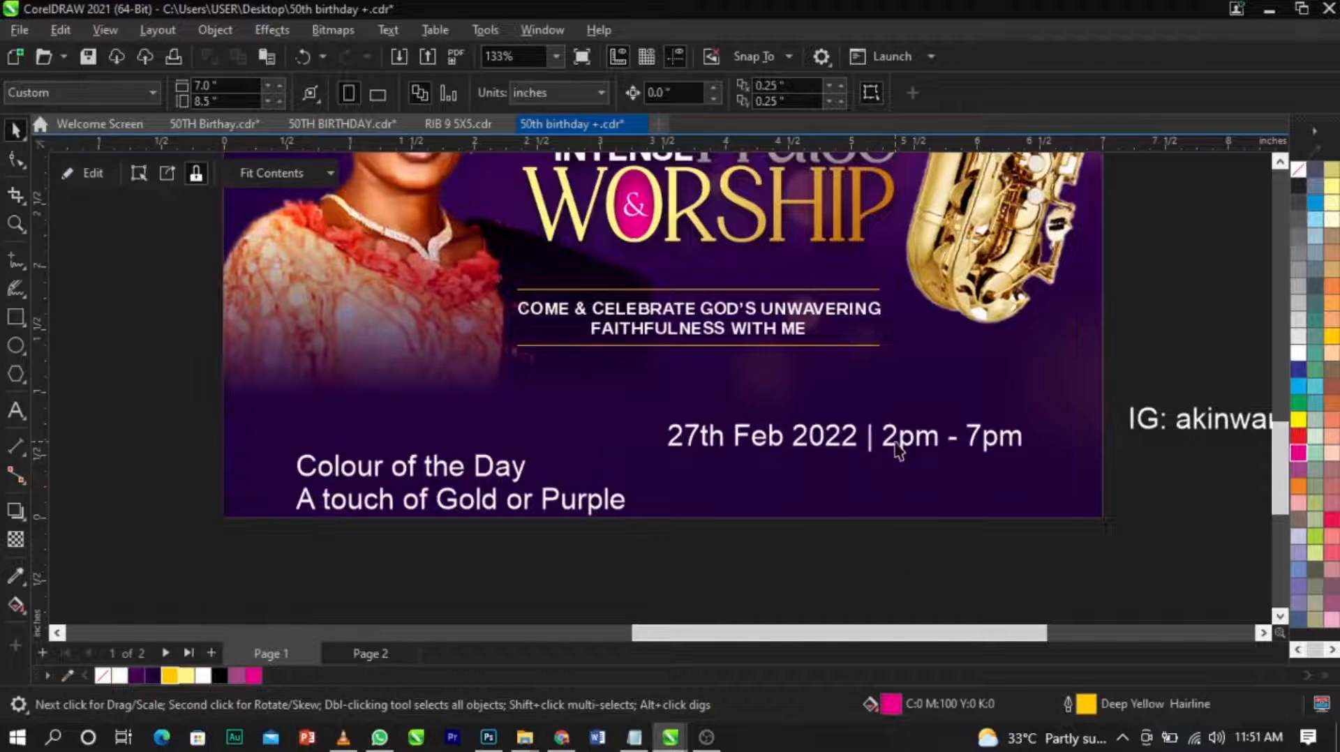
left_click(900, 449)
left_click(917, 452)
left_click_drag(916, 453, 963, 571)
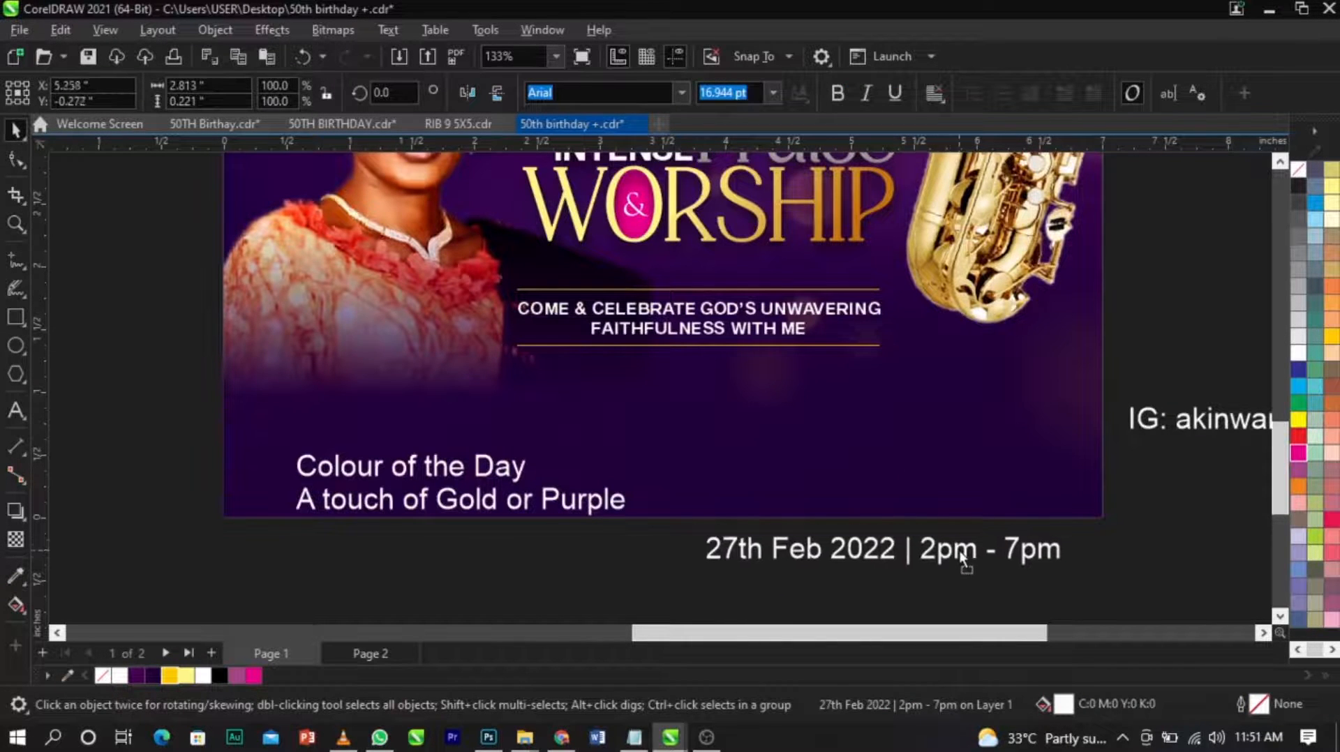
Scale the "Colour of the Day" text down to about 1.54 by 0.28 inches and change its font to a Sequel Sans style.
left_click(582, 507)
left_click_drag(633, 528, 496, 558)
left_click(667, 99)
left_click(647, 168)
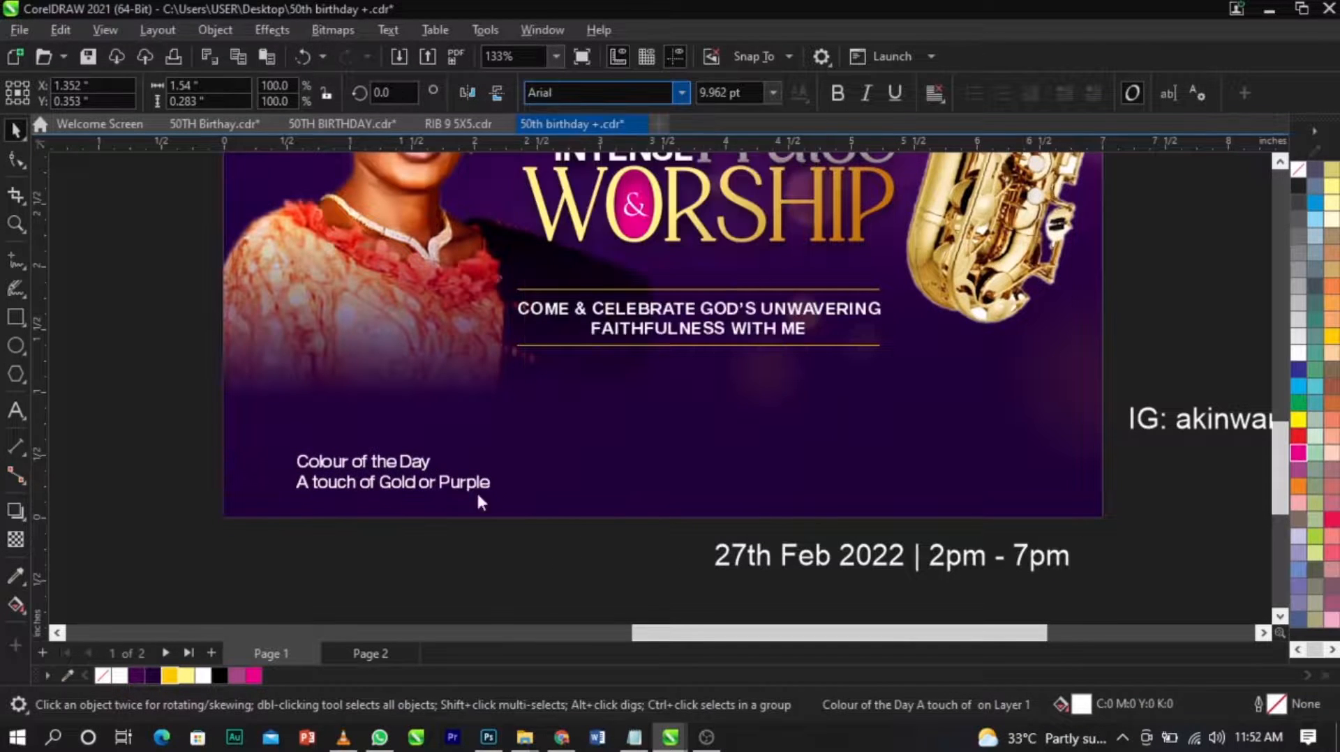
Move the "Colour of the Day" text slightly up and toward the page edge, and break it apart into separate lines.
scroll(326, 482, "up", 2)
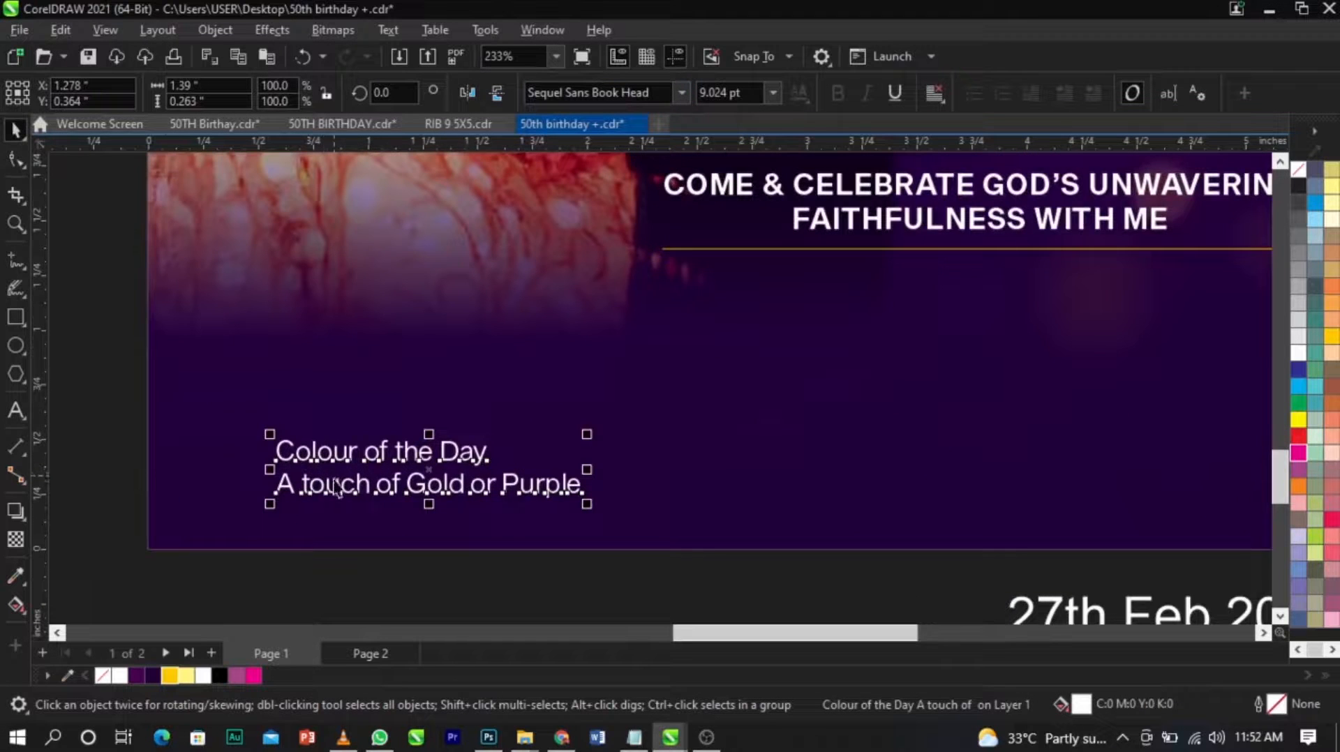
left_click_drag(340, 489, 321, 464)
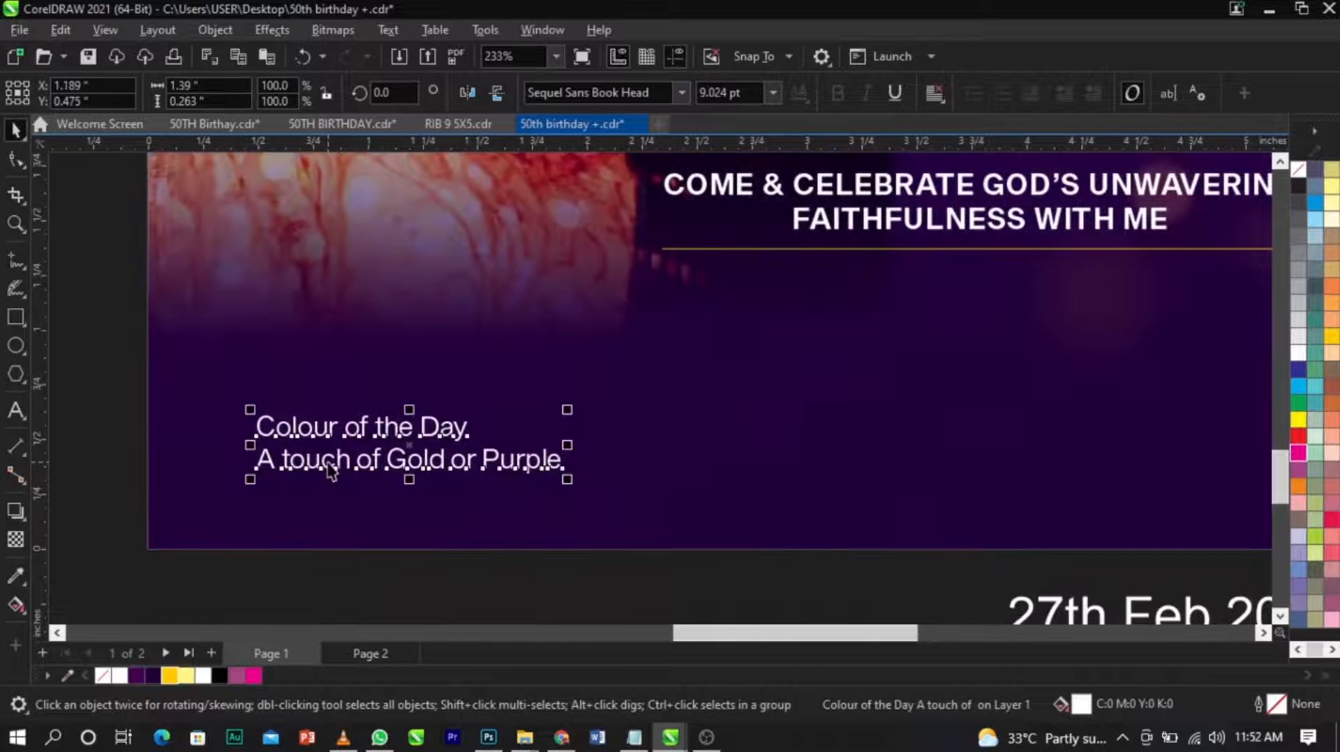
key("ctrl+k")
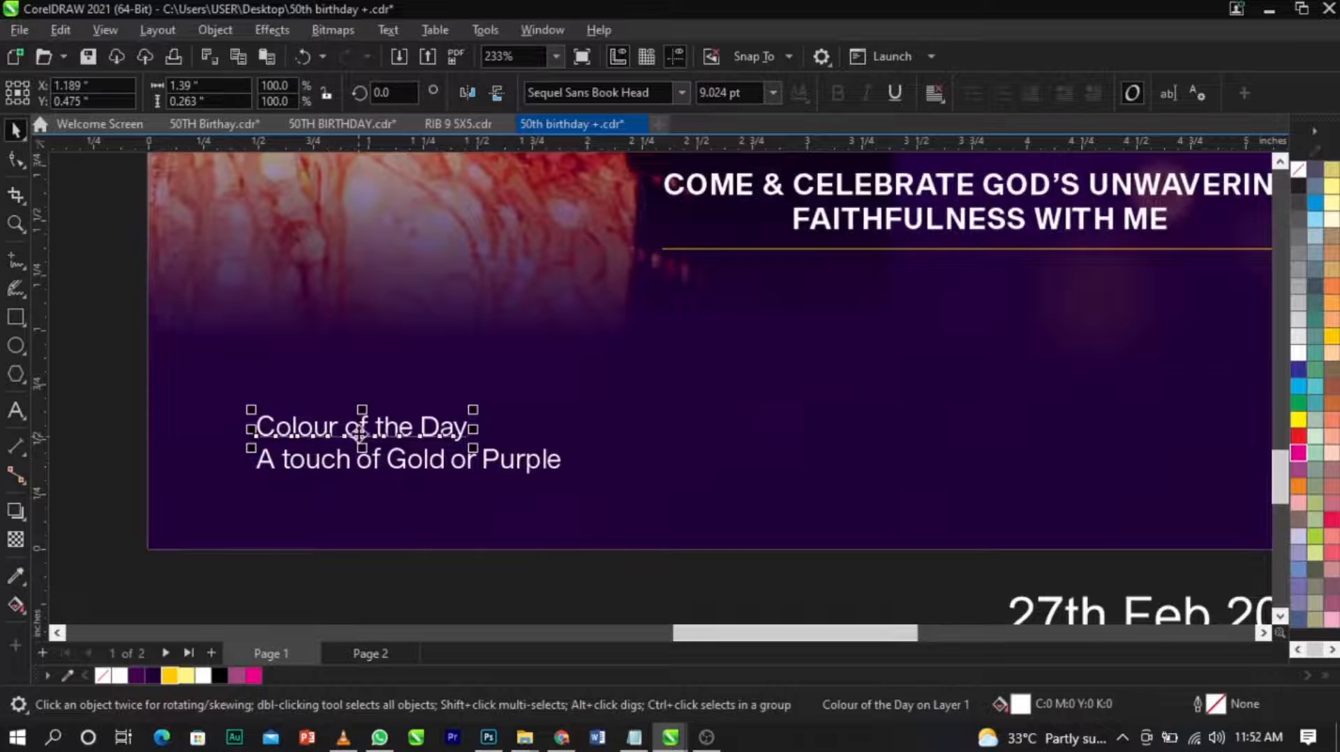
Change the case of the "Colour of the Day" line to UPPERCASE.
double_click(360, 434)
key("ctrl+a")
key("shift+F3")
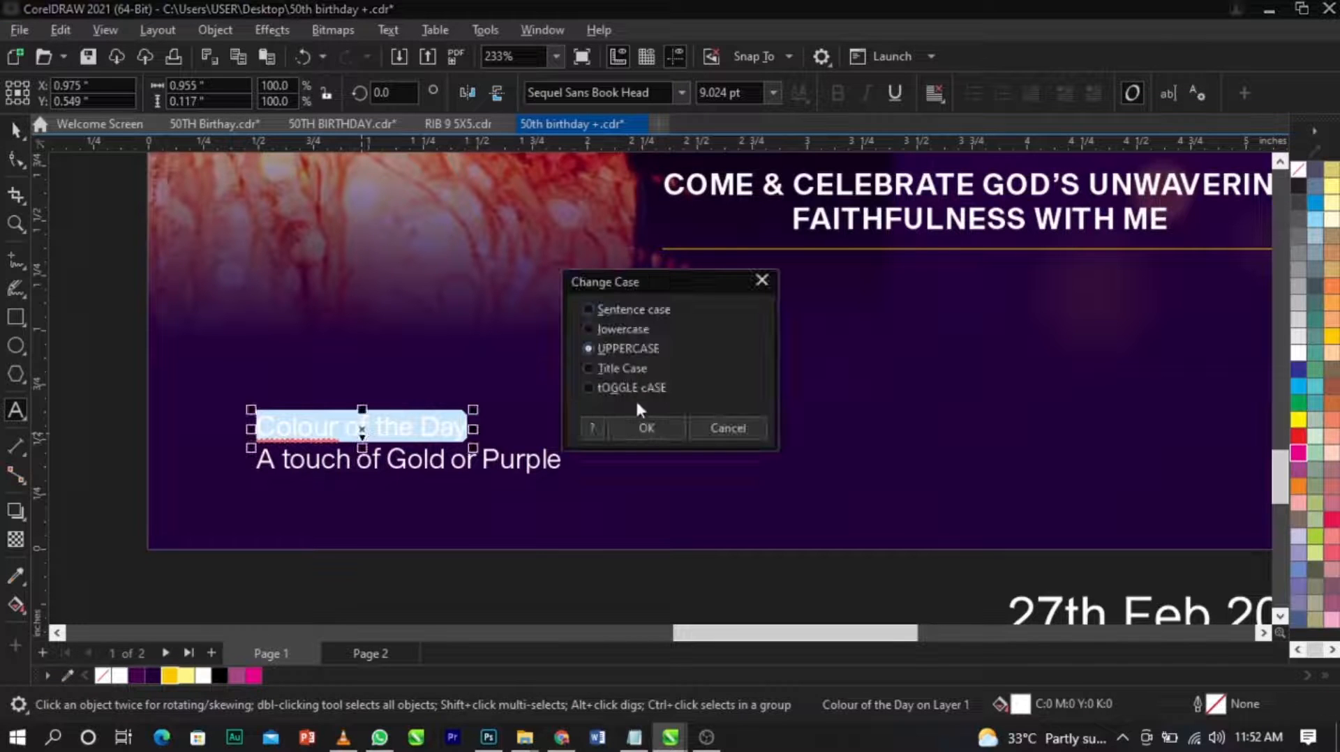
left_click(646, 428)
key("ctrl+space")
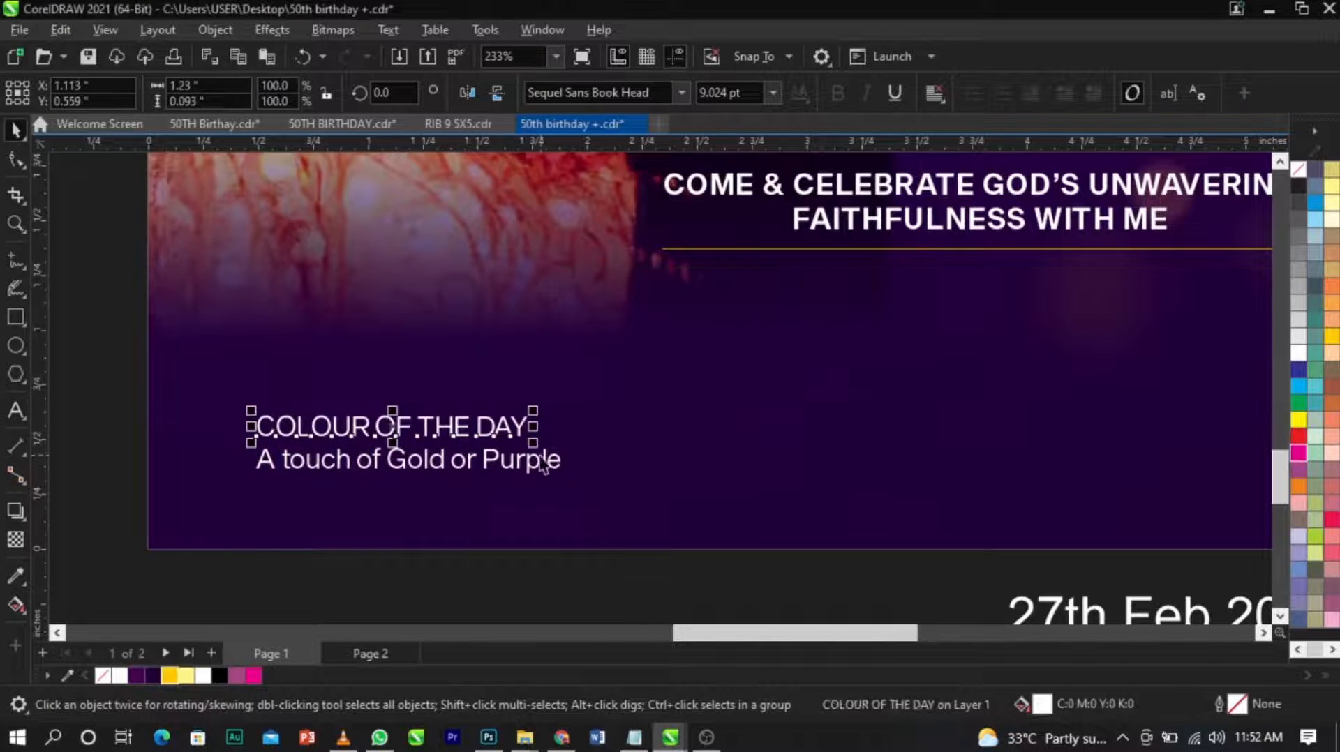
Change the case of the "A touch of Gold or Purple" line to UPPERCASE.
left_click(543, 462)
double_click(542, 462)
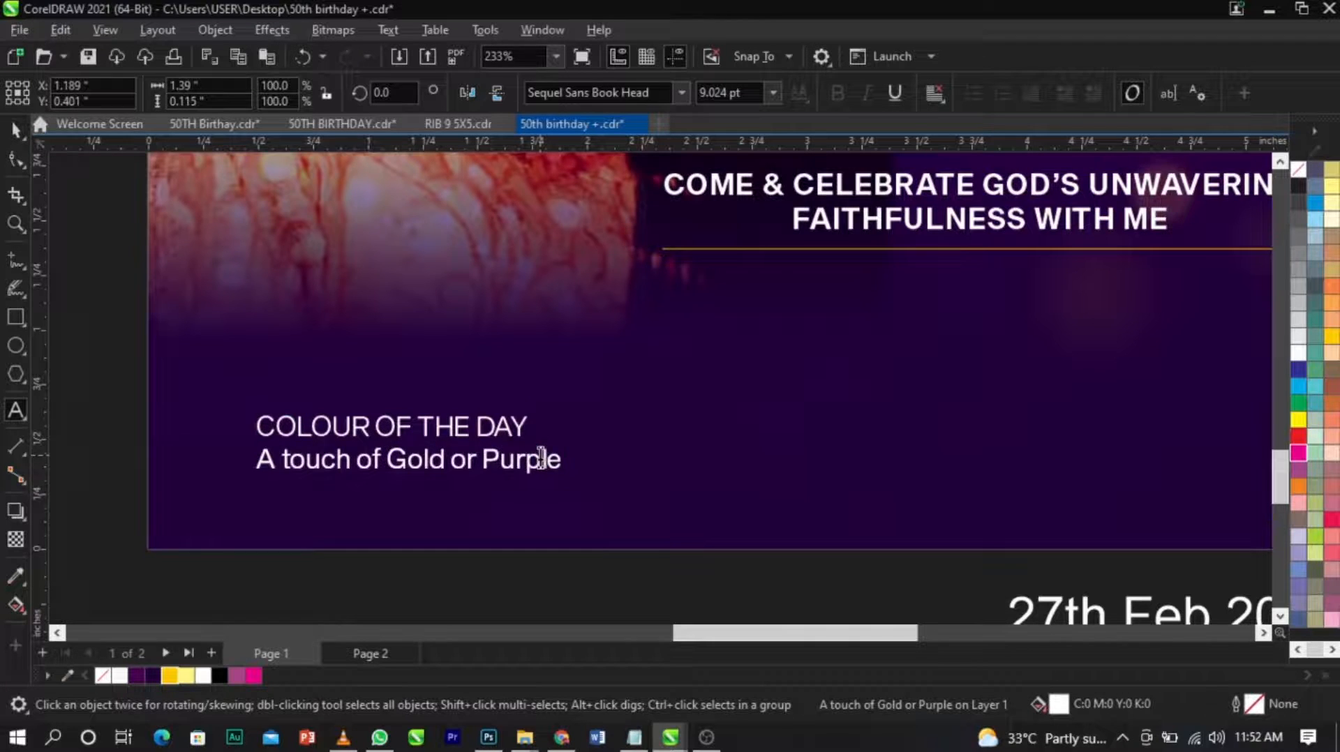
key("ctrl+a")
key("shift+F3")
left_click(644, 424)
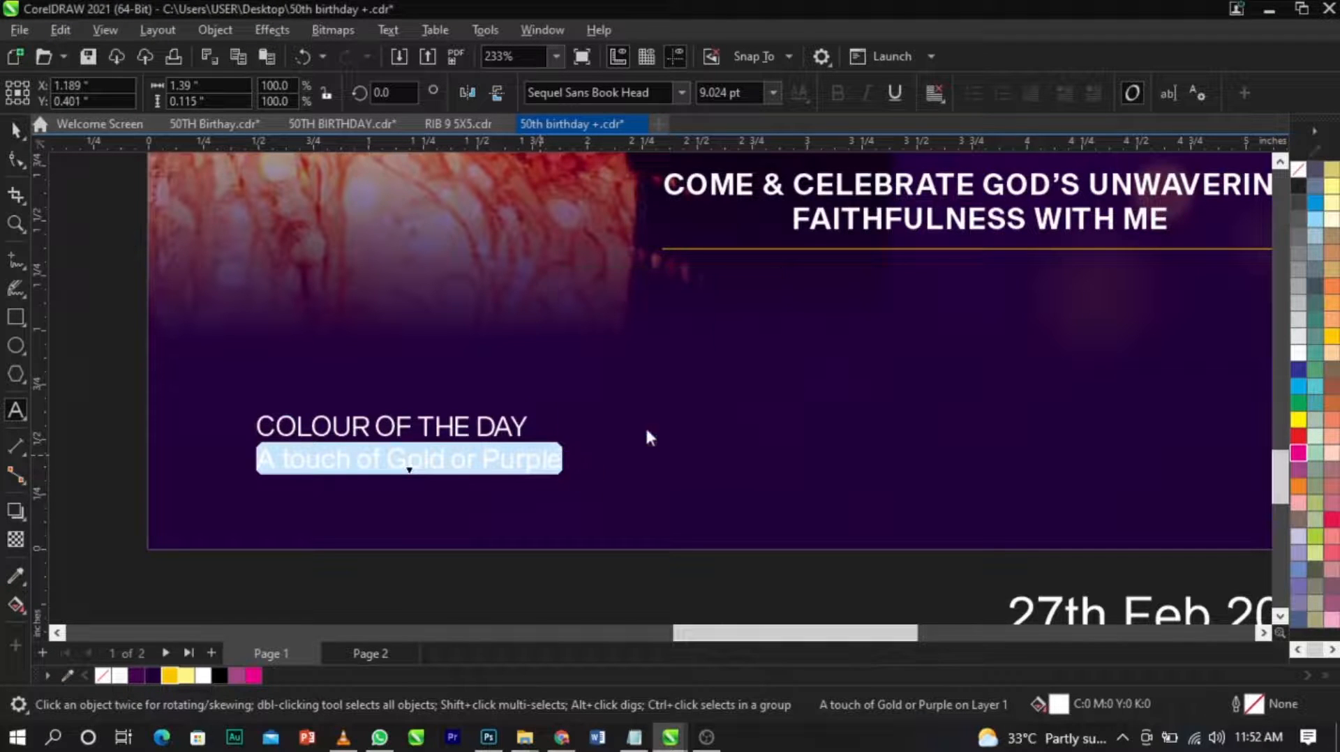
Scale the "A TOUCH OF GOLD OR PURPLE" line down to about 1.2 inches wide and lower it to leave a gap.
key("ctrl+space")
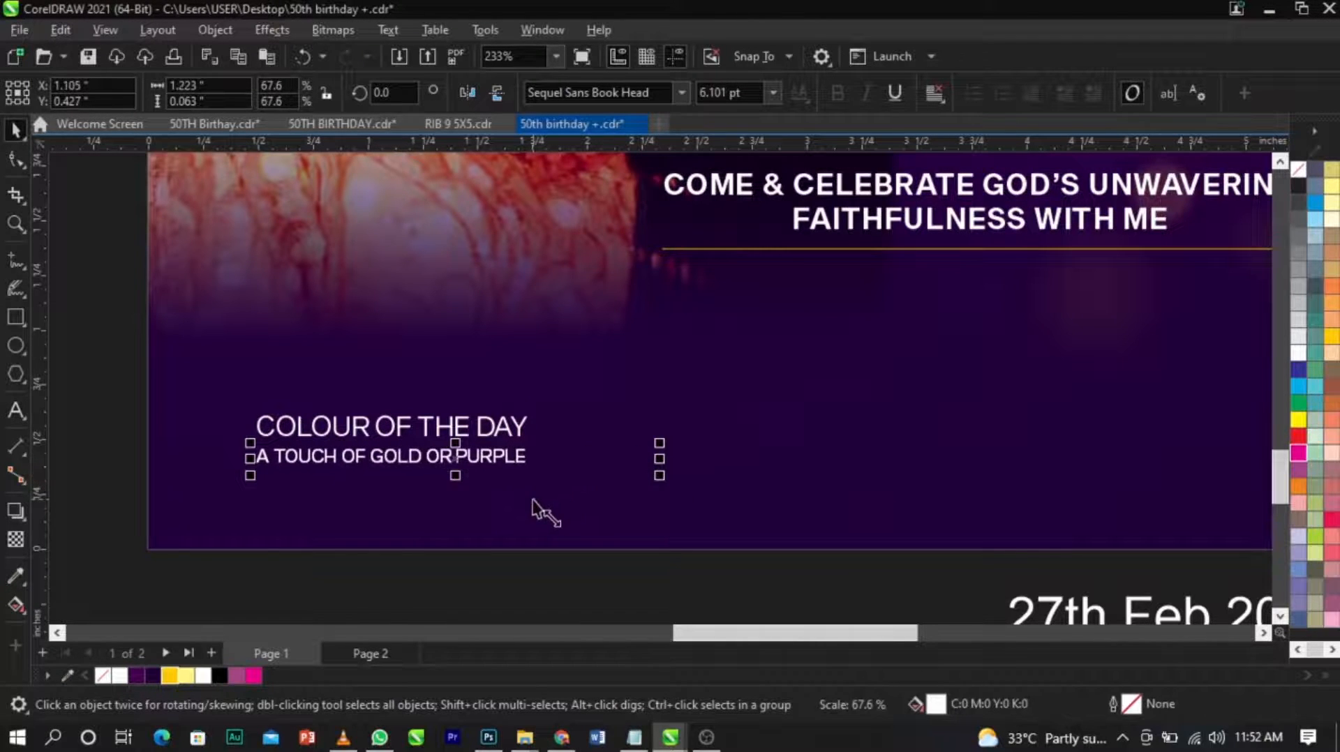
scroll(428, 479, "up", 2)
left_click_drag(429, 469, 429, 521)
Draw a thin rectangle about 0.09 inches high between the two text lines and add a copy of it end to end.
left_click(17, 320)
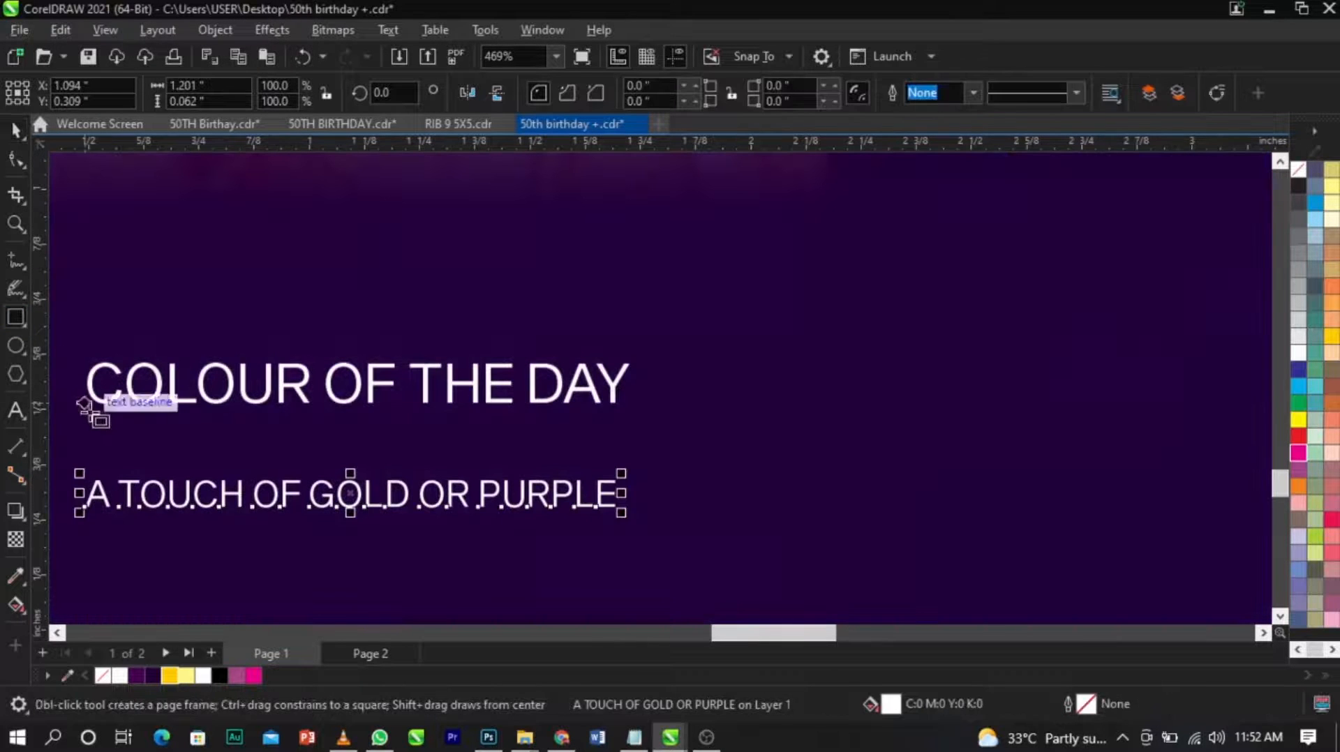
left_click_drag(84, 421, 336, 462)
key("space")
left_click_drag(80, 441, 374, 496)
right_click(374, 496)
Stretch the two adjoining rectangles to a combined width of about 1.21 inches, matching the text lines.
left_click(270, 449, "shift")
scroll(484, 462, "up", 3)
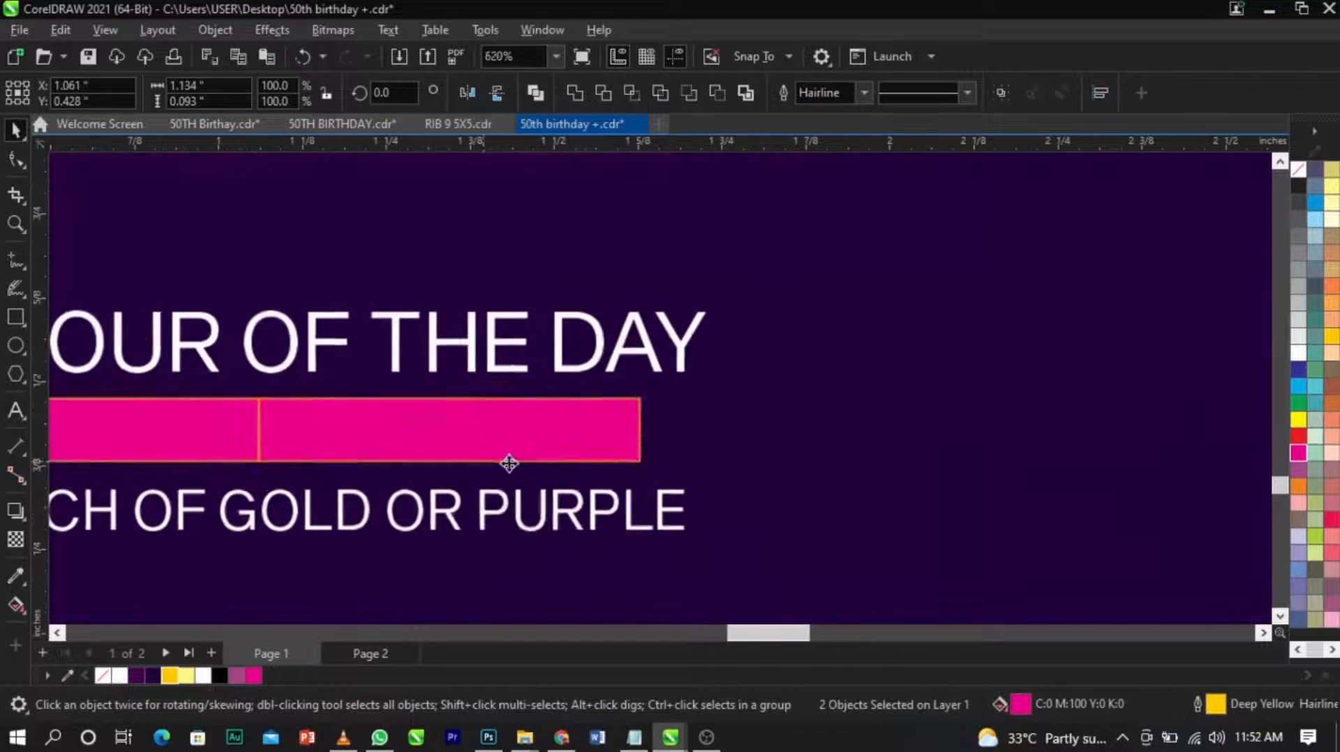
left_click_drag(646, 432, 712, 441)
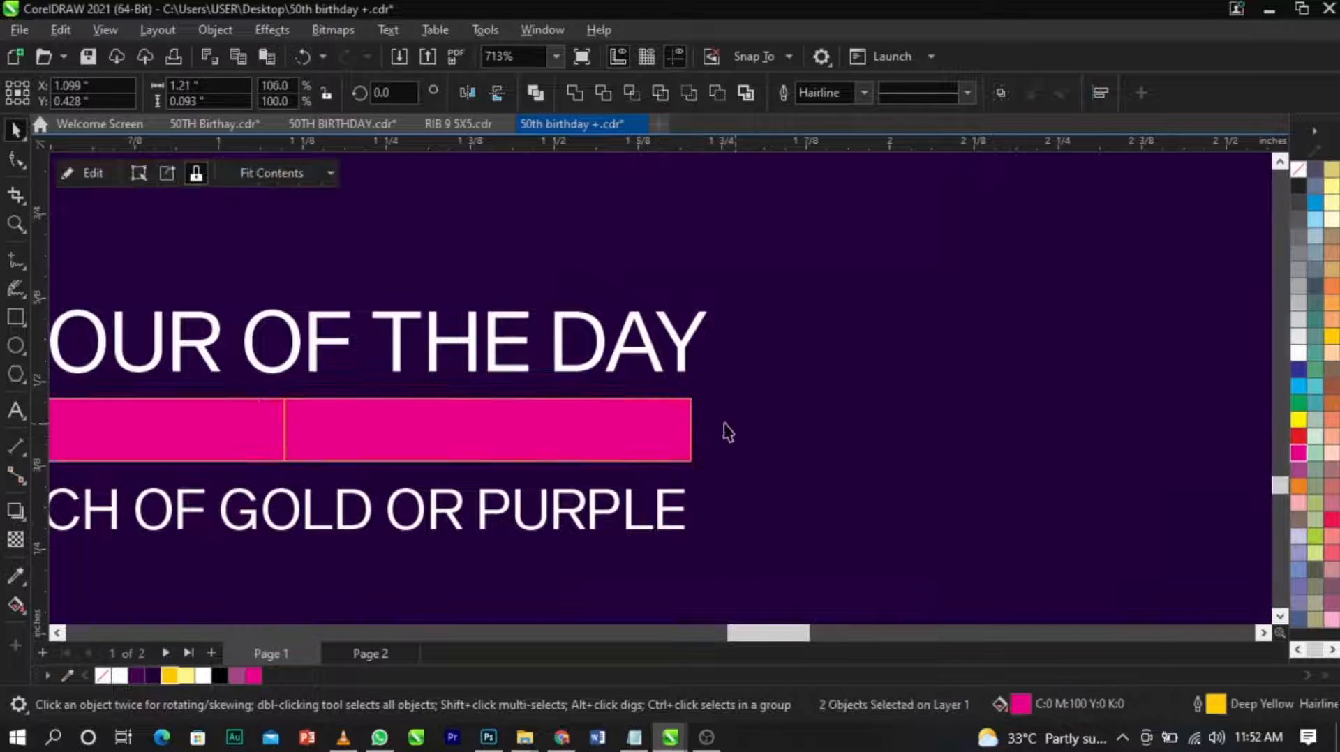
Fill the second half of the bar with Deep Yellow and the first half with orange (C0 M60 Y80 K0).
left_click(169, 674)
left_click(213, 439)
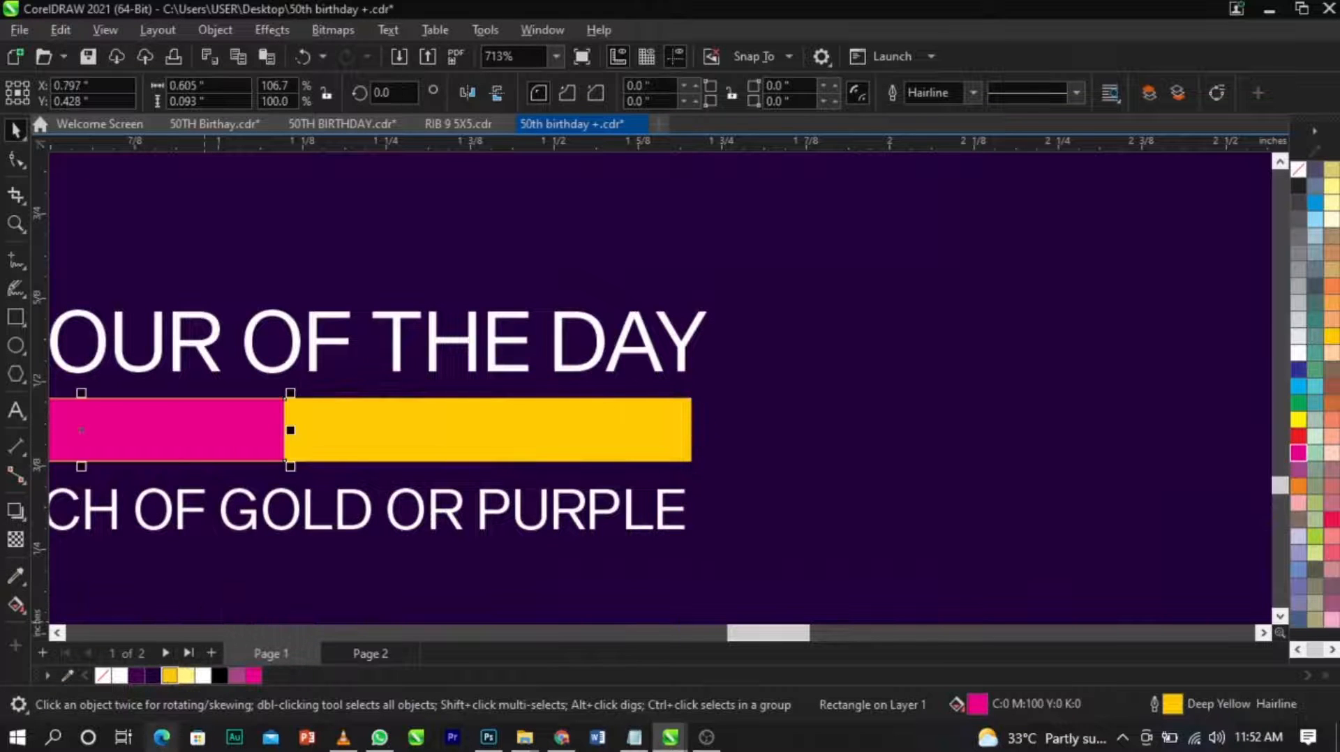
left_click(169, 675)
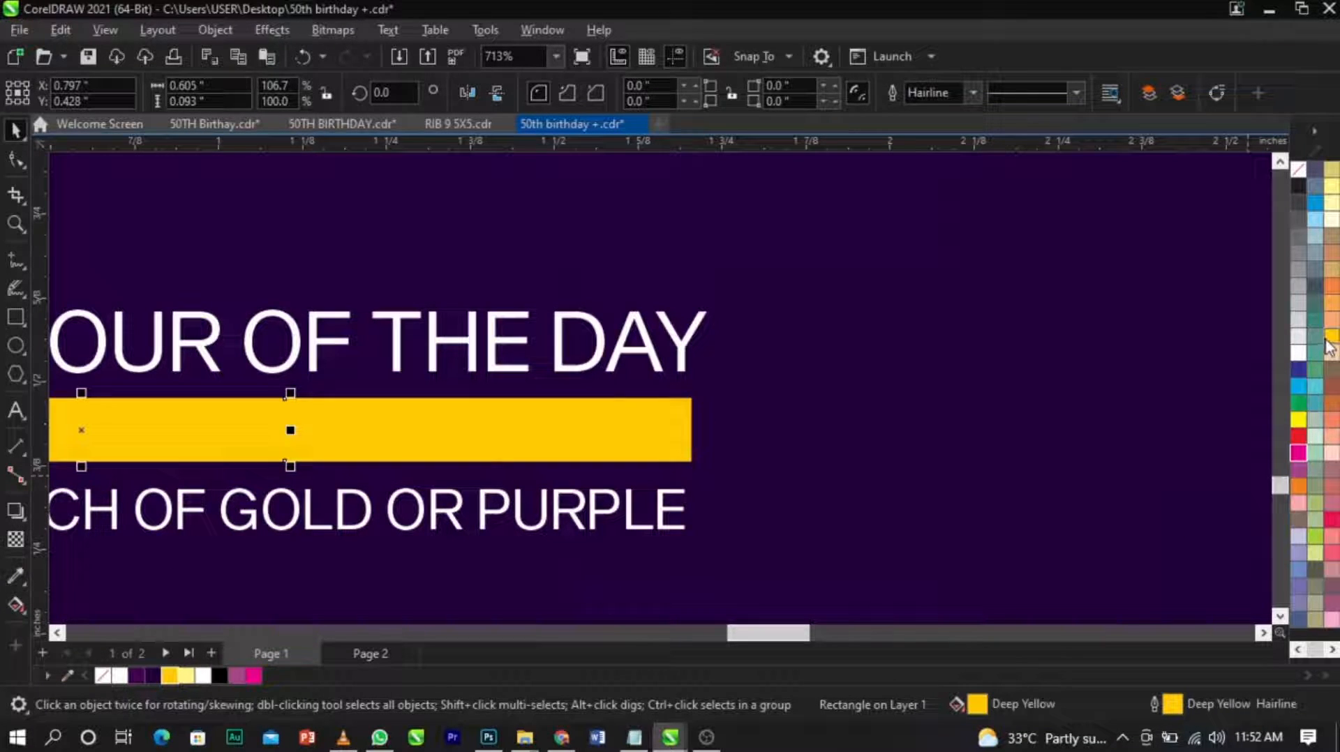
left_click(1334, 289)
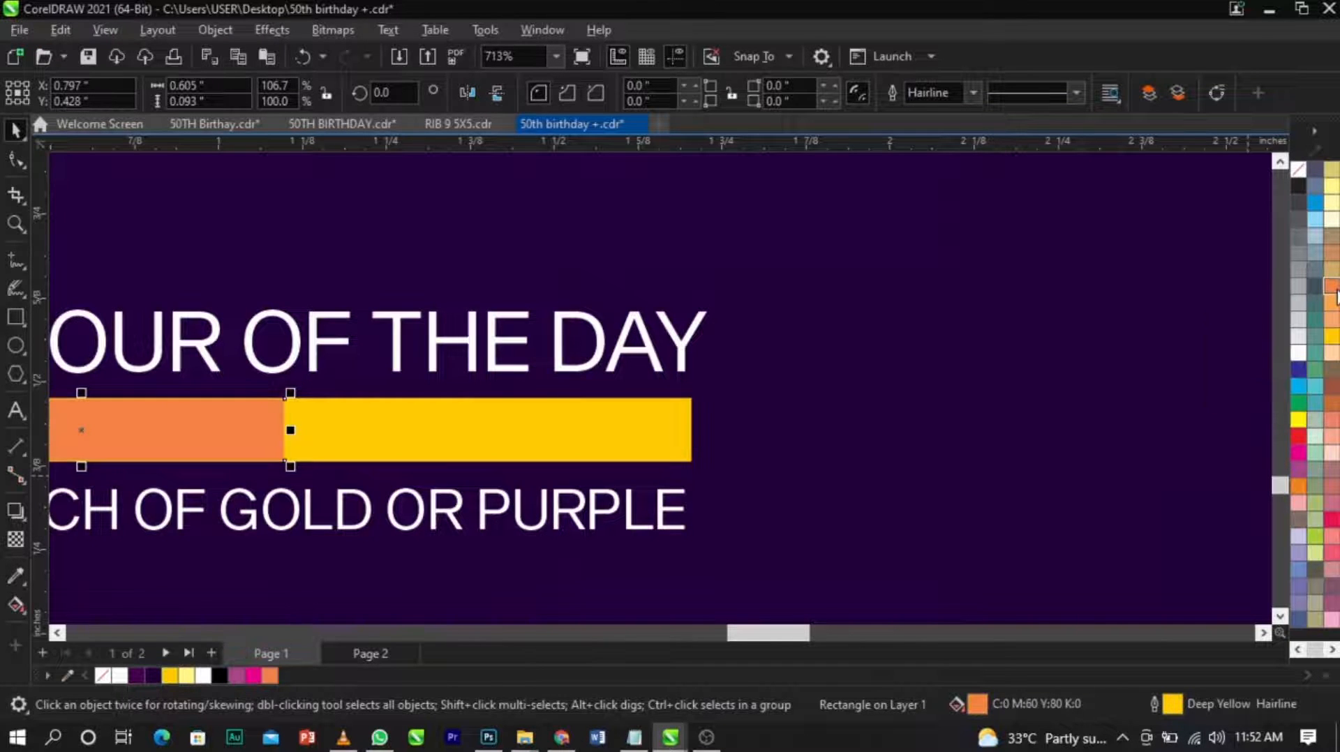
scroll(295, 424, "down", 2)
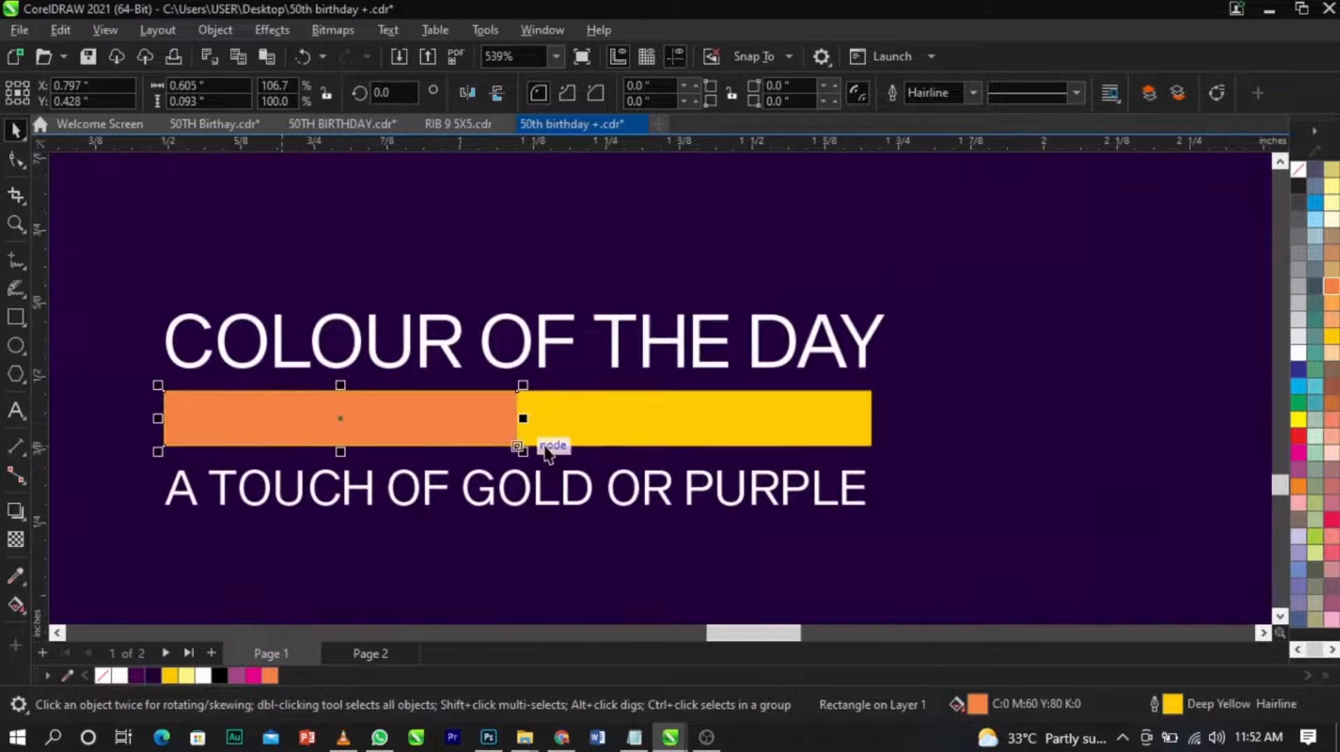
Fill the bar's second half with purple, switch its color model to RGB and darken it to #6E0449.
left_click(578, 441)
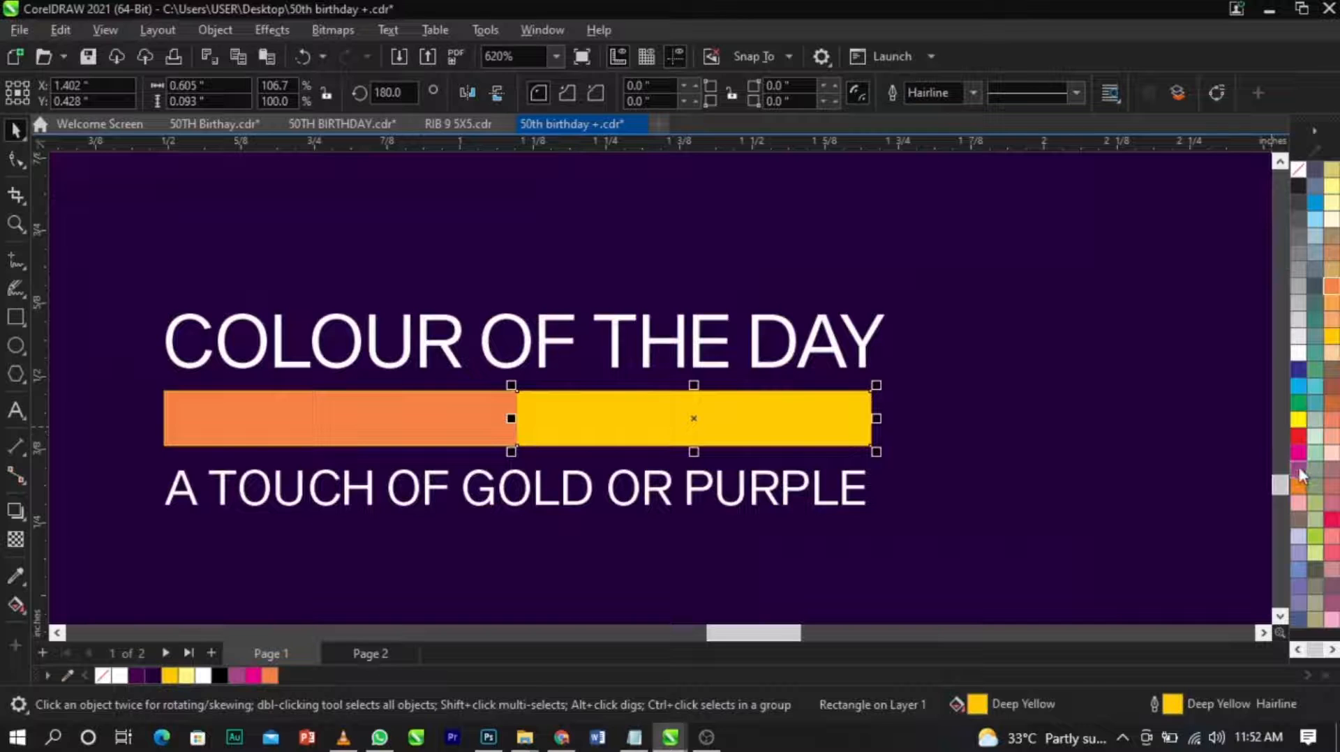
left_click(1299, 470)
double_click(974, 707)
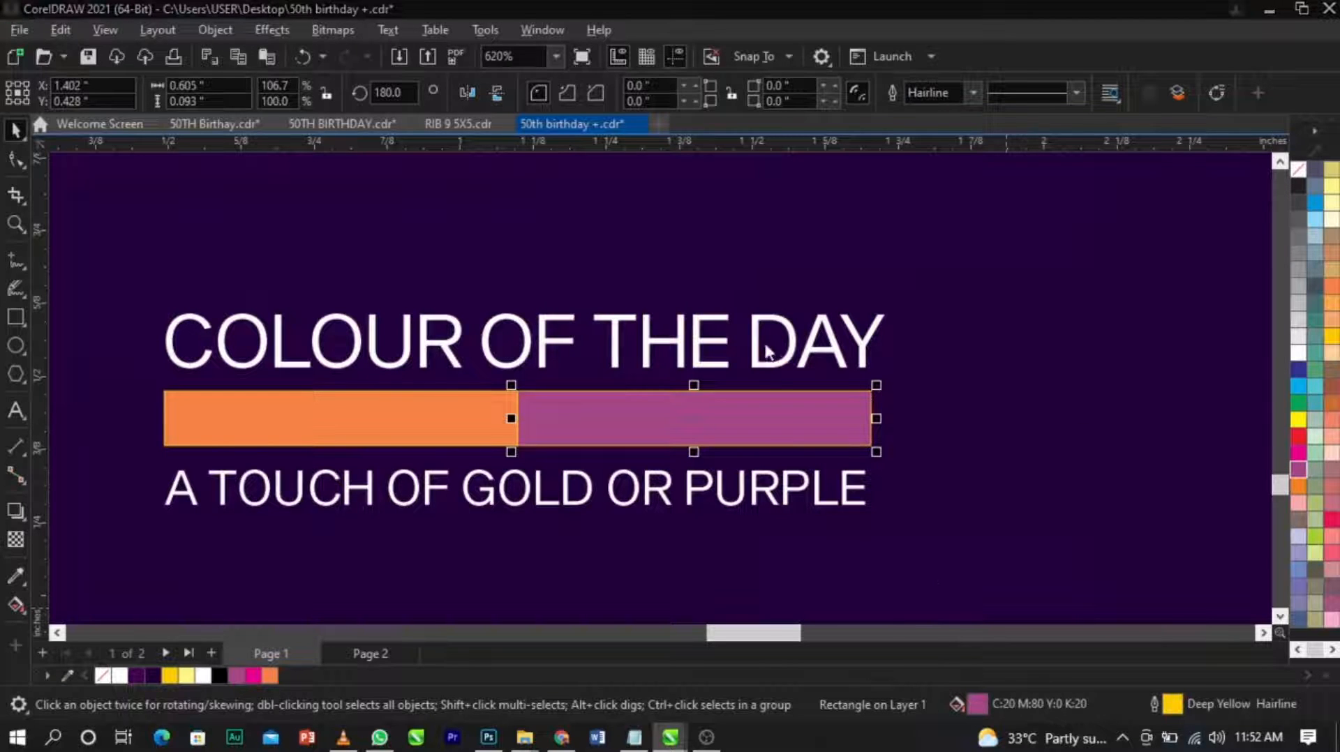
left_click(402, 189)
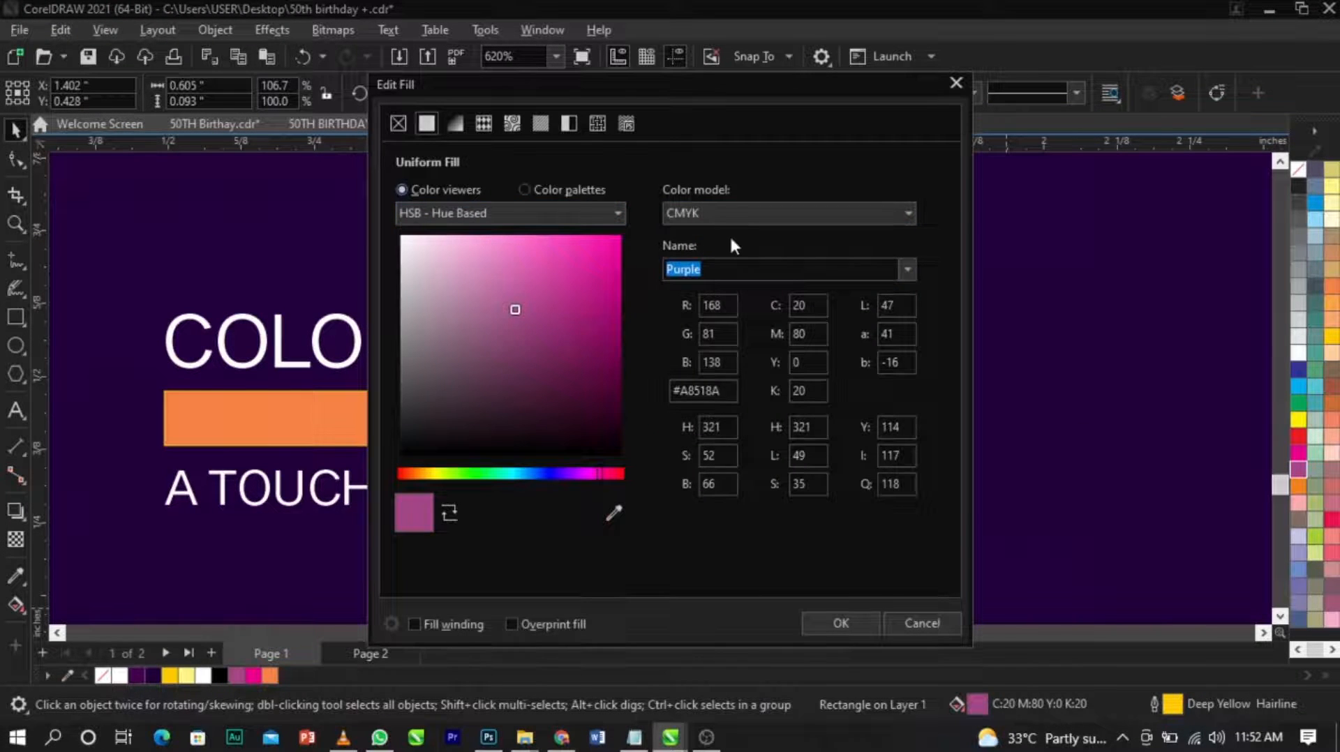
left_click(738, 215)
left_click(729, 261)
left_click_drag(704, 77, 1012, 84)
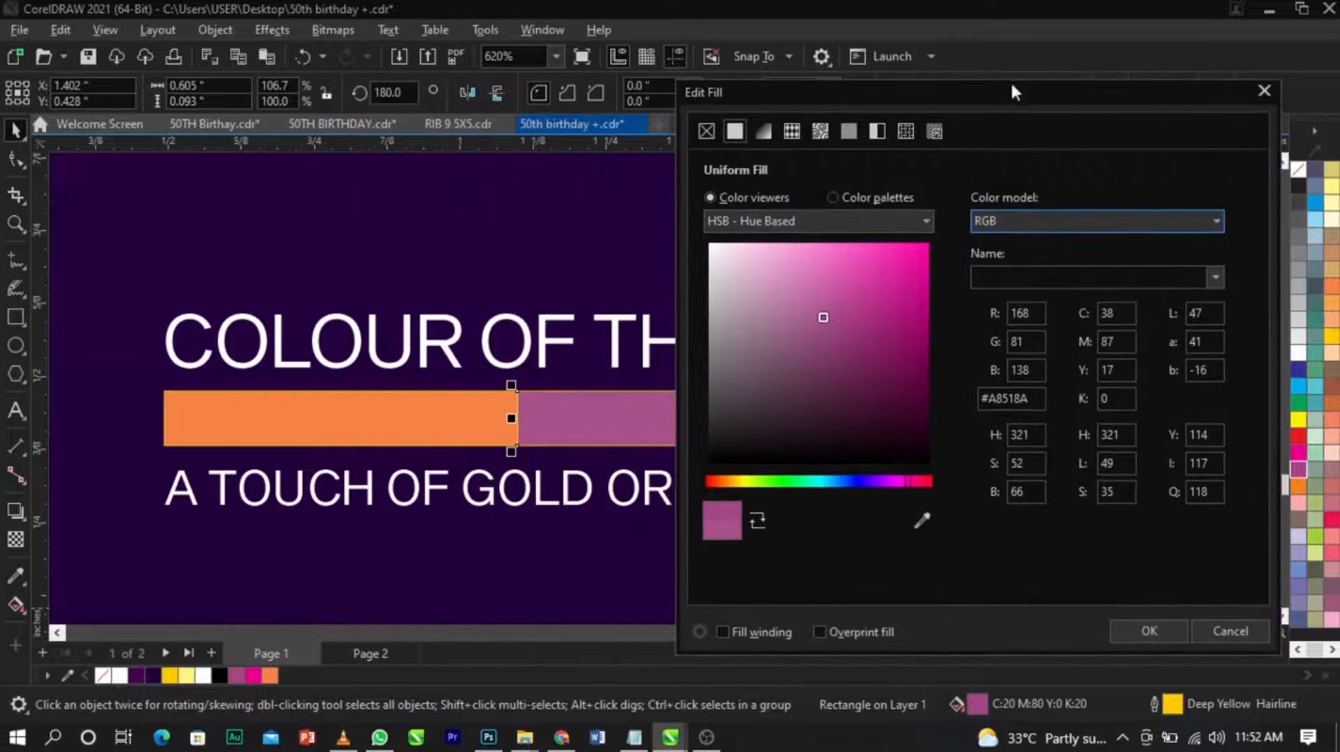
left_click_drag(893, 344, 919, 367)
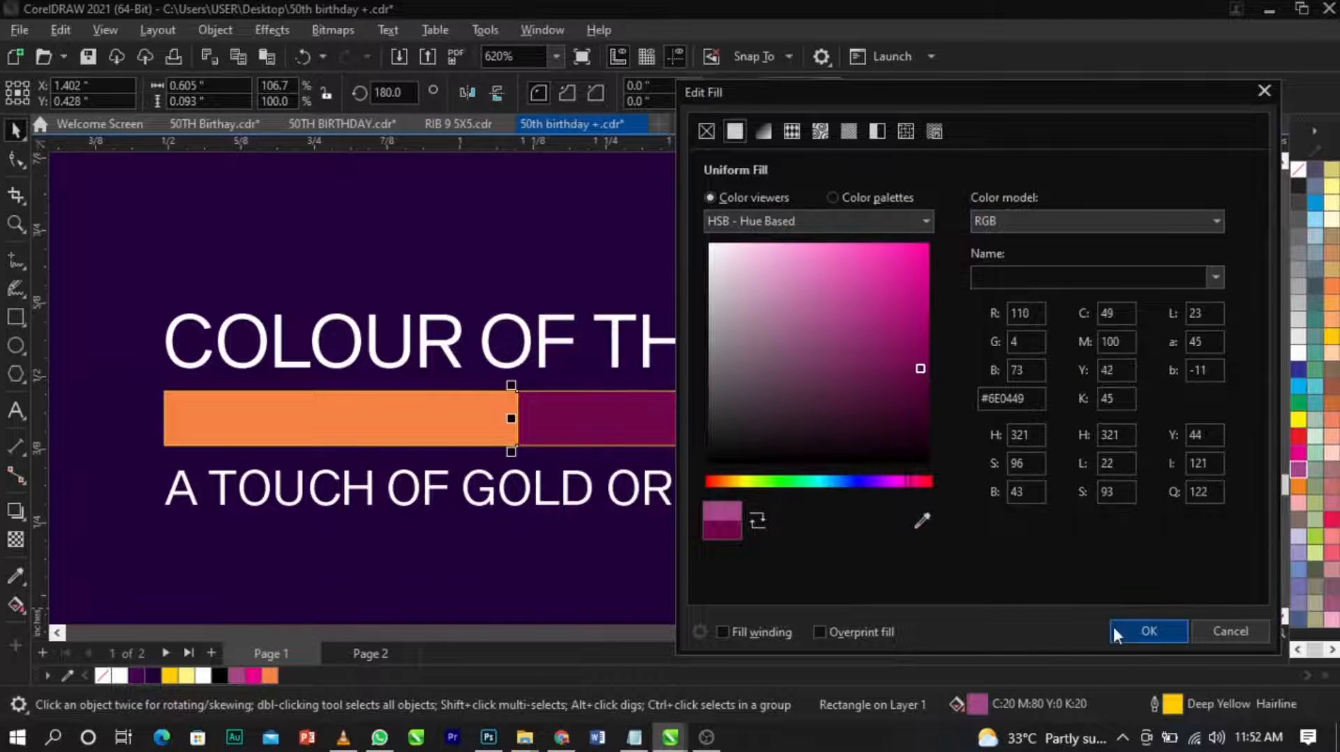
left_click(1117, 627)
Remove the outlines from both rectangles of the colour bar.
left_click(411, 441, "shift")
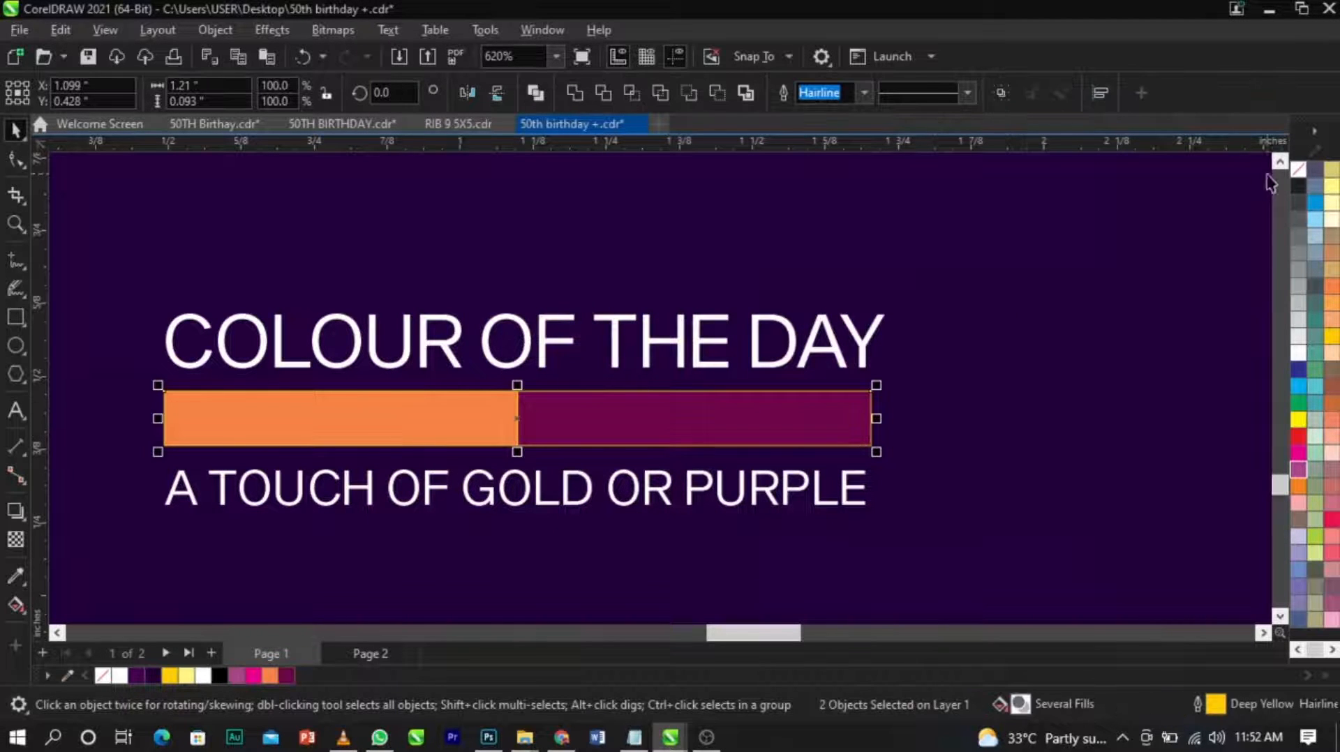
right_click(1290, 173)
left_click(1217, 185)
scroll(694, 388, "down", 3)
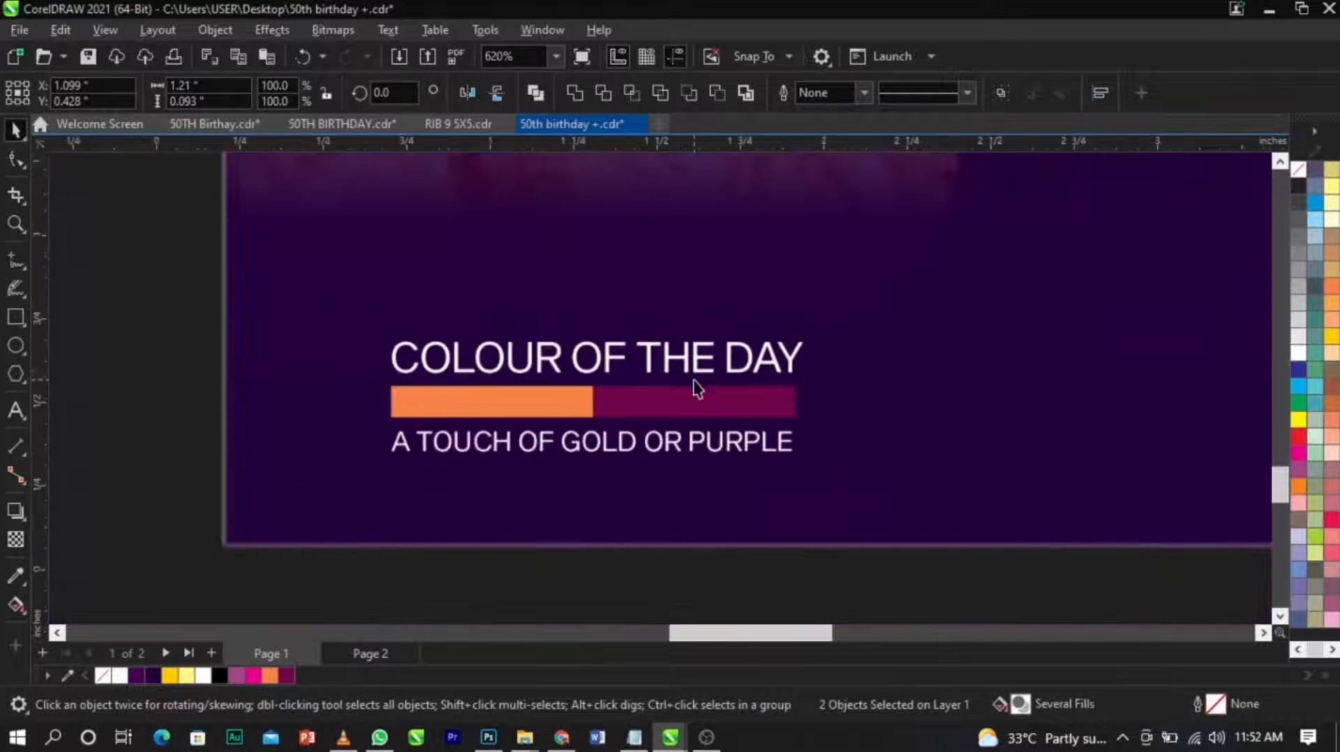
Group the two text lines with the colour bar and scale the group down to about 1.17 by 0.31 inches.
left_click_drag(175, 272, 862, 516)
key("ctrl+g")
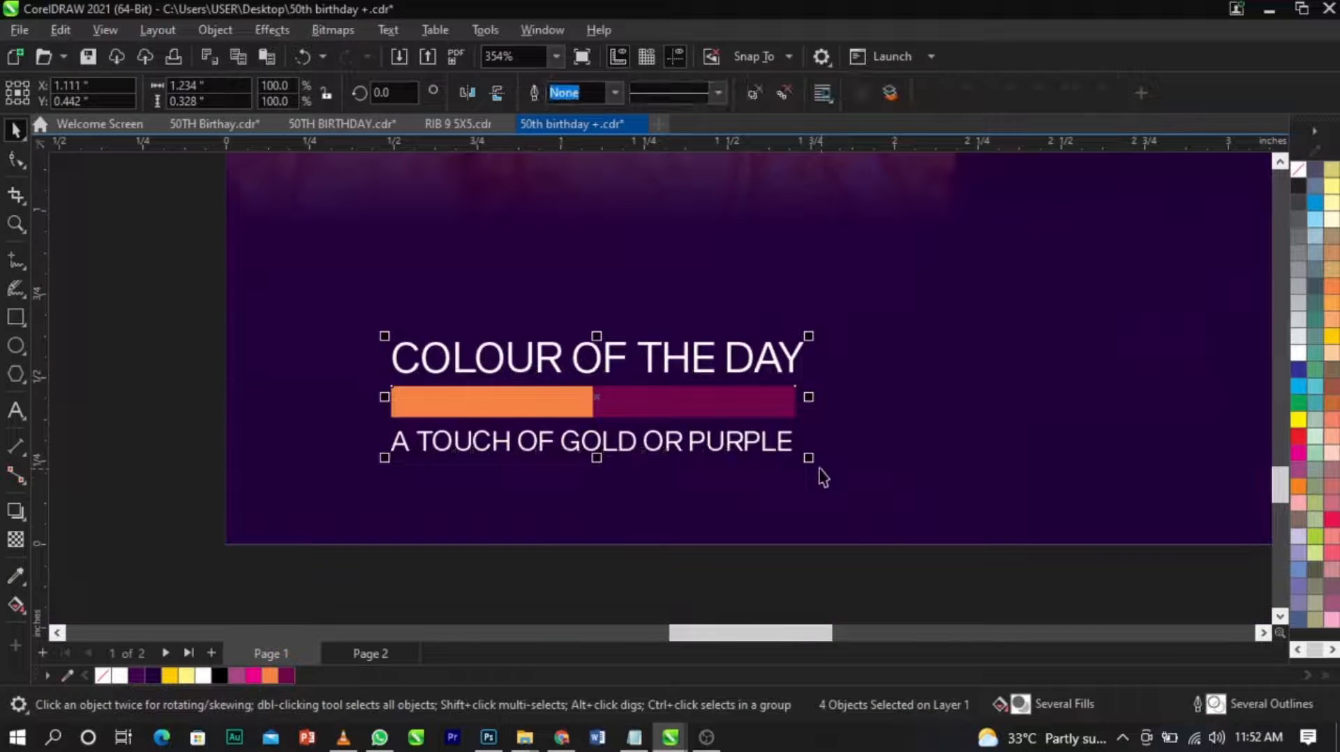
left_click_drag(808, 459, 788, 464)
scroll(452, 411, "down", 3)
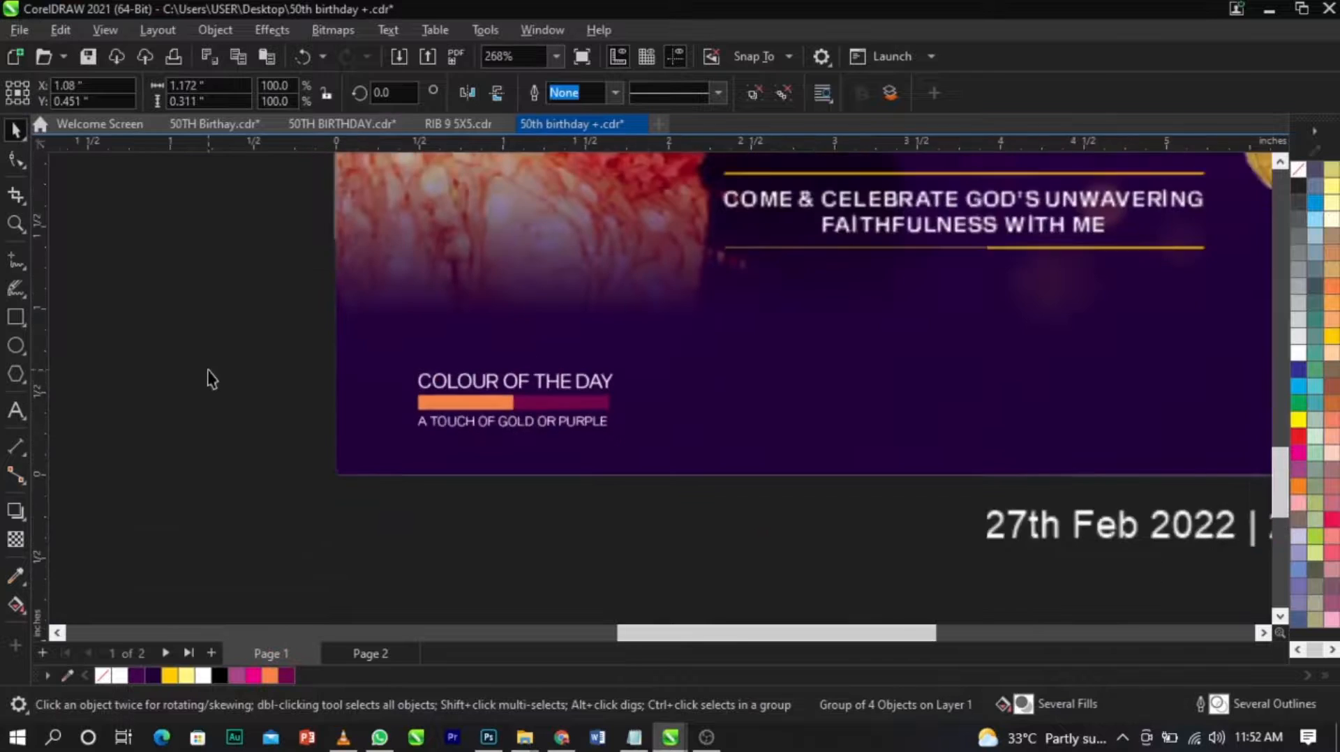
left_click(207, 371)
Move "27" out of the date line into its own text object beneath the tagline and delete the leftover "th".
scroll(479, 392, "down", 2)
key("F2")
left_click_drag(284, 256, 1228, 579)
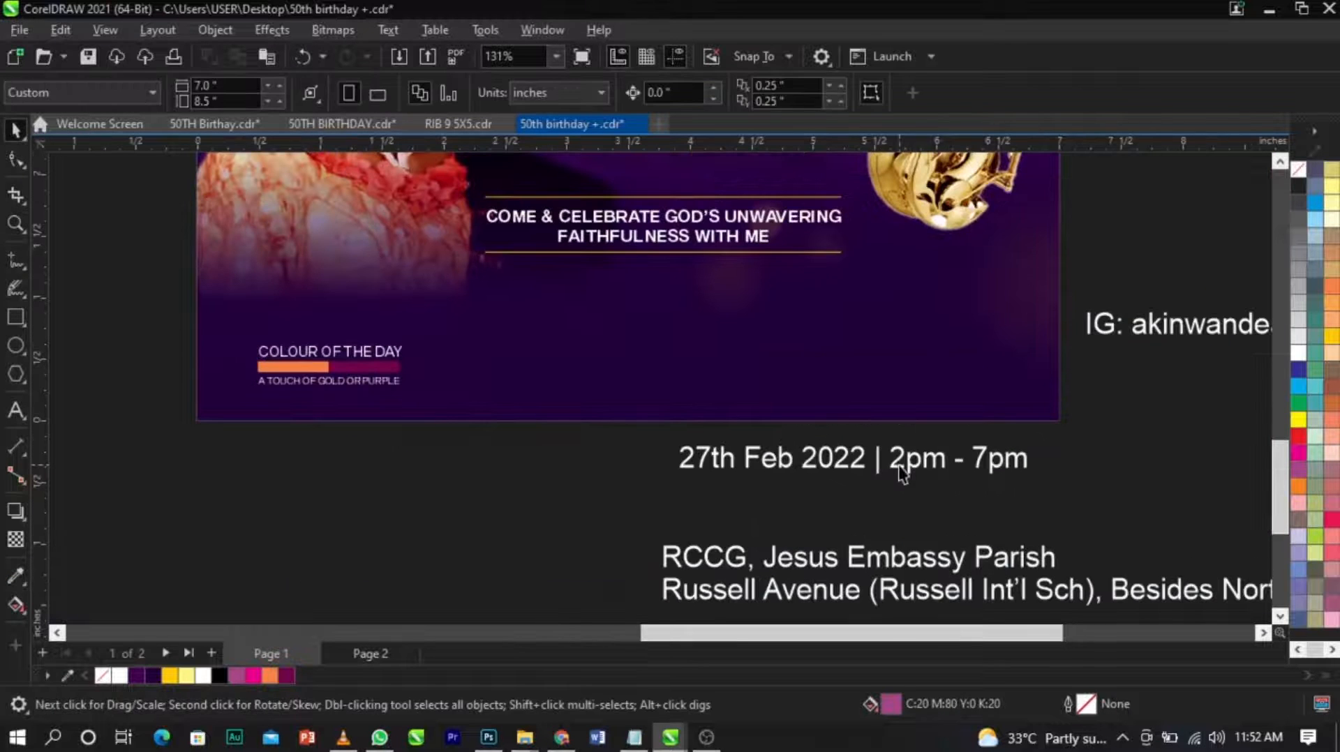
double_click(900, 466)
left_click(778, 460)
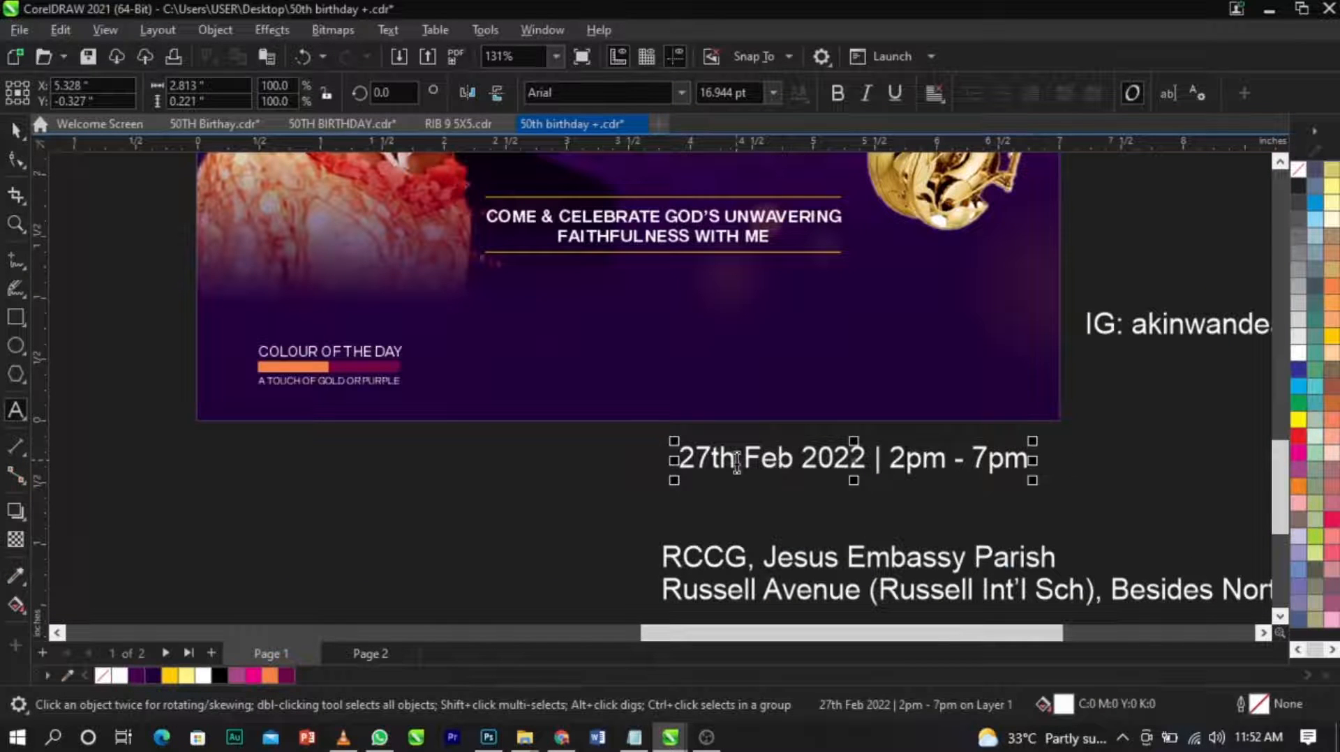
left_click_drag(707, 461, 637, 459)
key("ctrl+x")
left_click(576, 356)
key("ctrl+v")
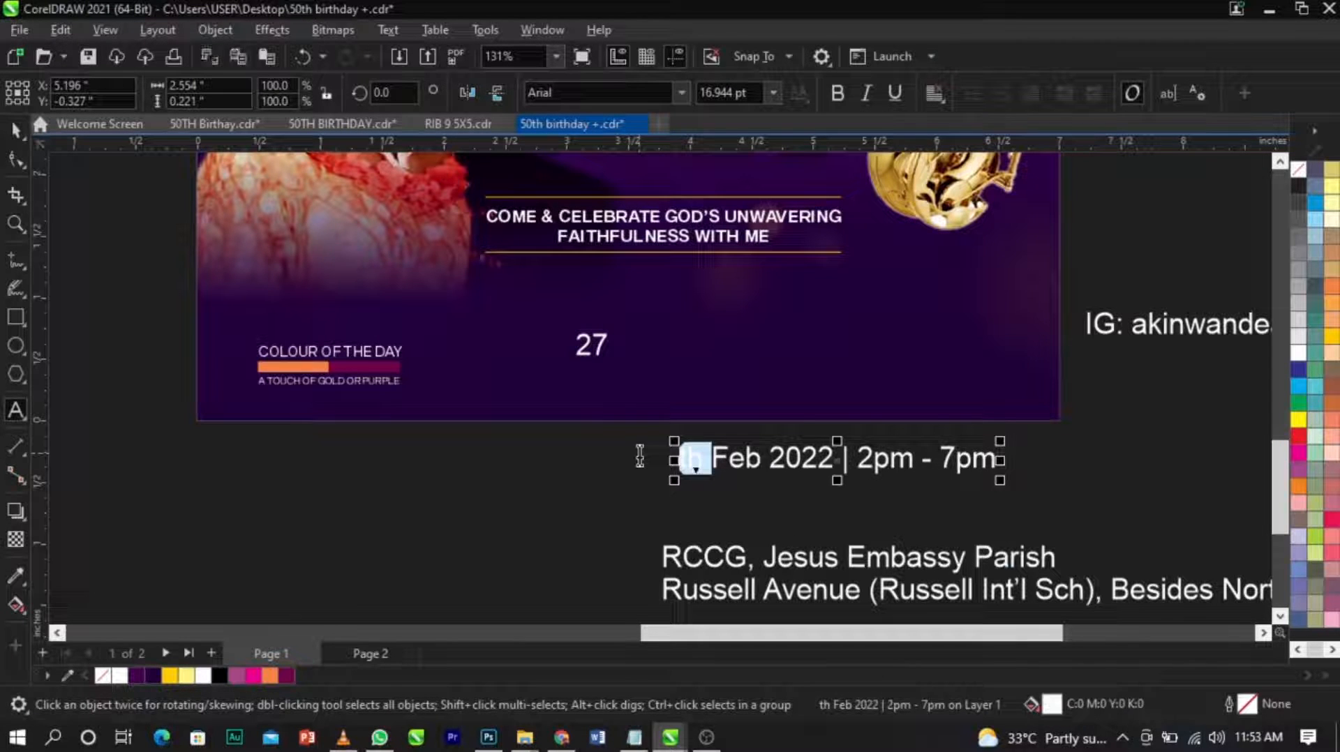
key("Delete")
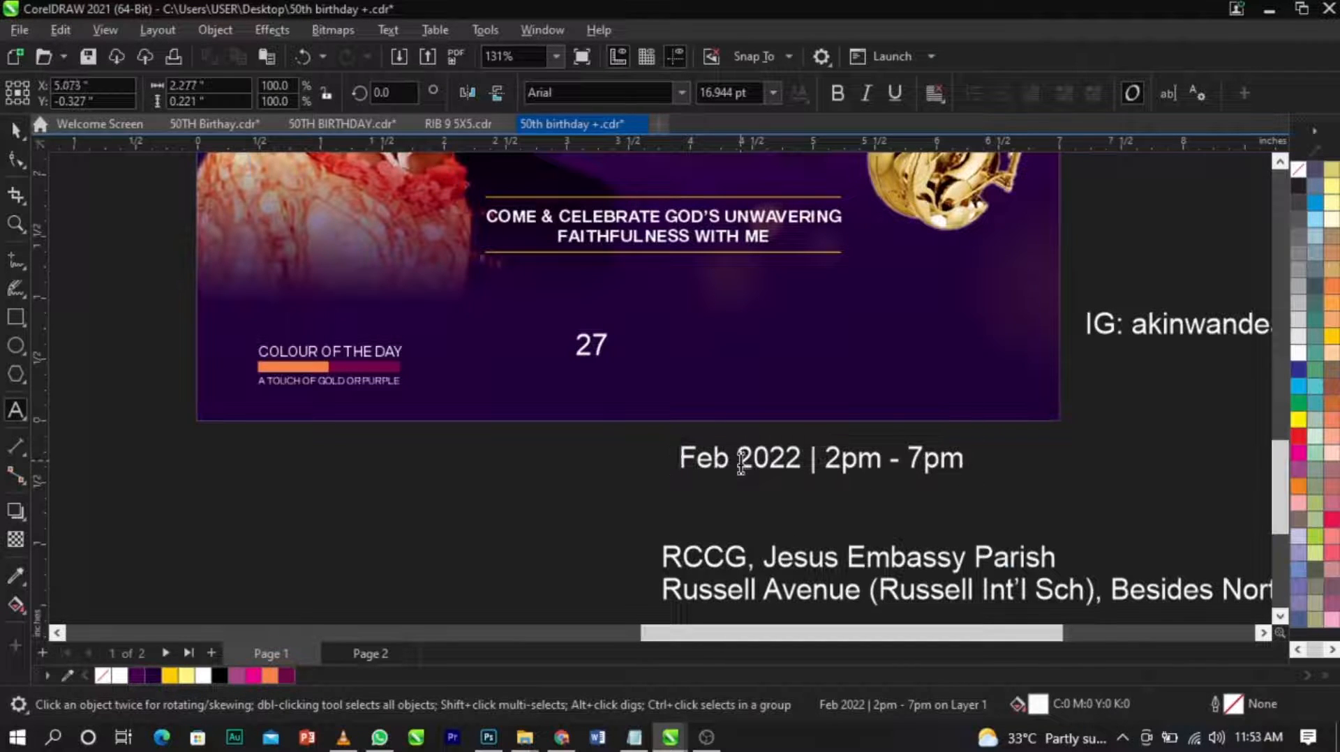
Put "2022" on its own line under "Feb" and cut "| 2pm - 7pm" into a separate text object beside it.
left_click(741, 461)
key("Return")
left_click_drag(744, 490, 981, 515)
key("ctrl+x")
left_click(1016, 491)
key("ctrl+v")
key("ctrl+space")
left_click(732, 498)
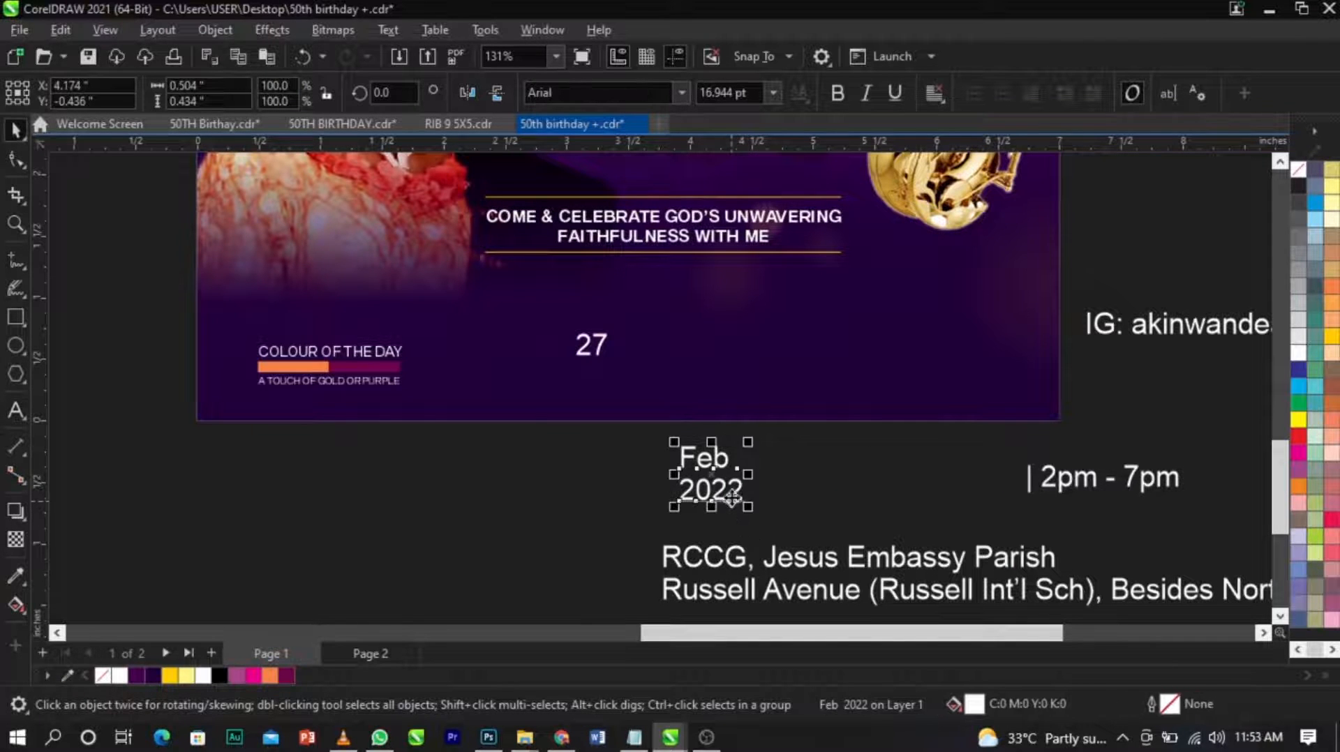
Set the "27" text to Trajan Pro and enlarge it to about 0.51 by 0.37 inches.
scroll(594, 379, "up", 3)
left_click(583, 337)
left_click(593, 353)
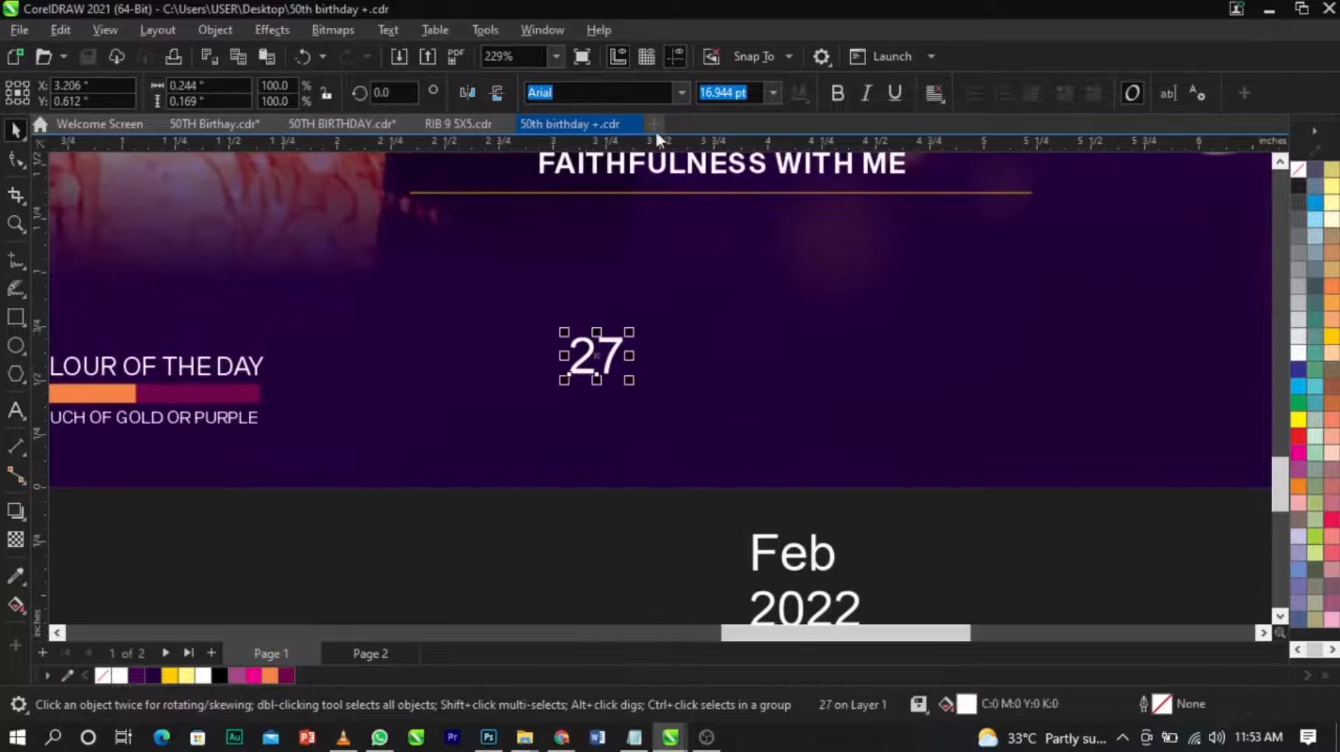
left_click(681, 93)
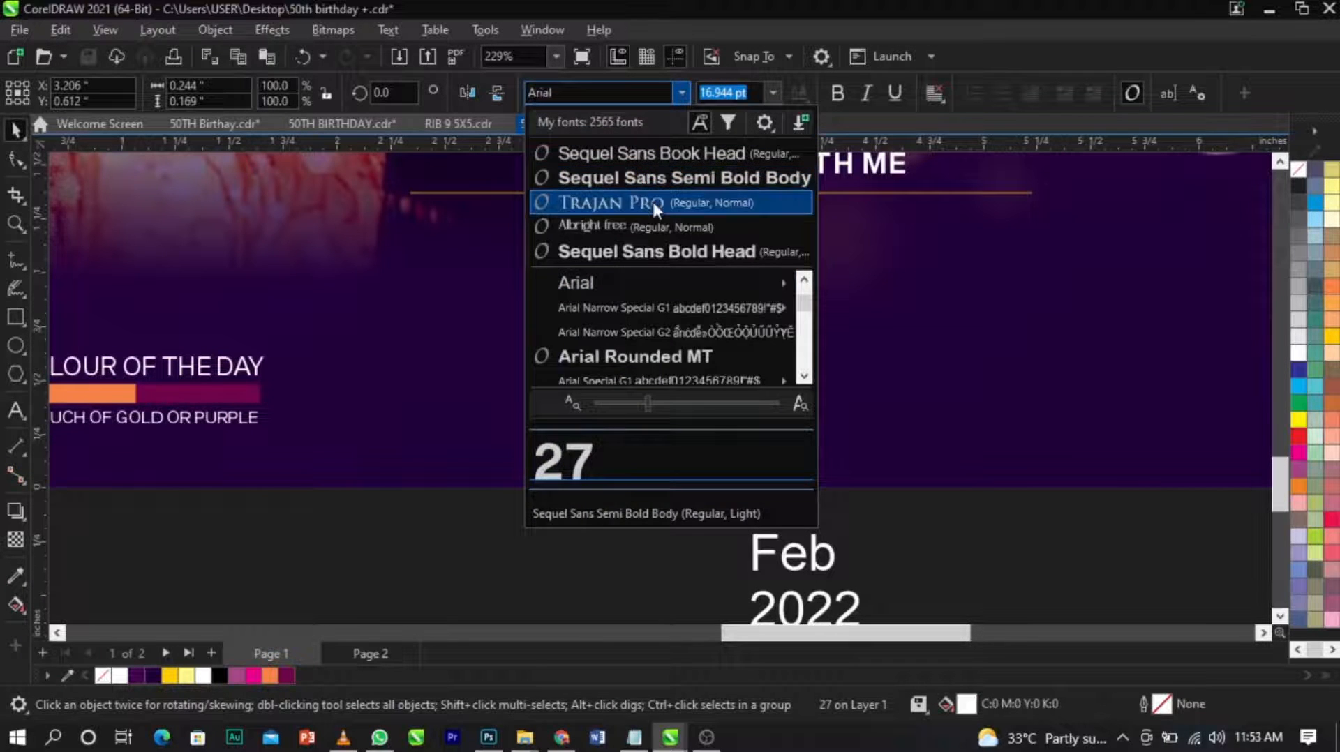
left_click(653, 202)
left_click_drag(631, 382, 655, 420)
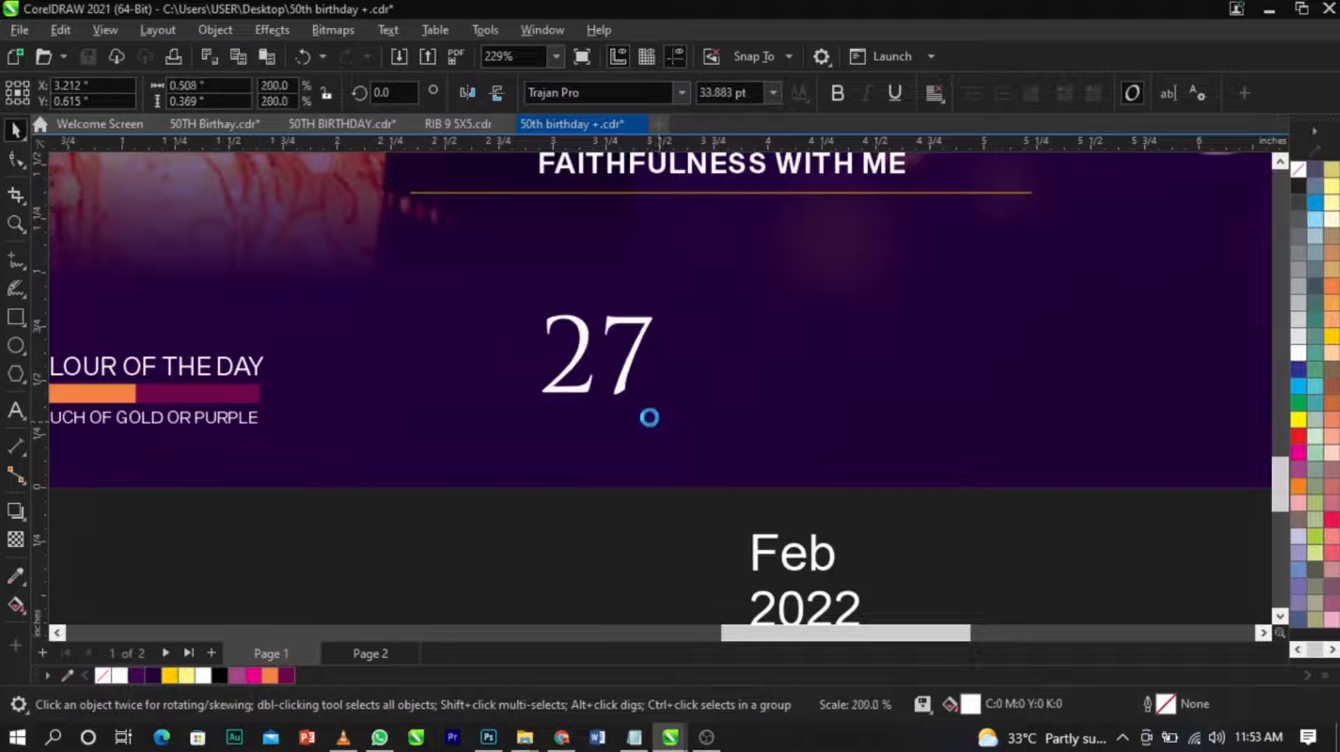
Save the document and align the "Colour of the Day" group level with the centre of the "27" text.
left_click(240, 395)
key("ctrl+s")
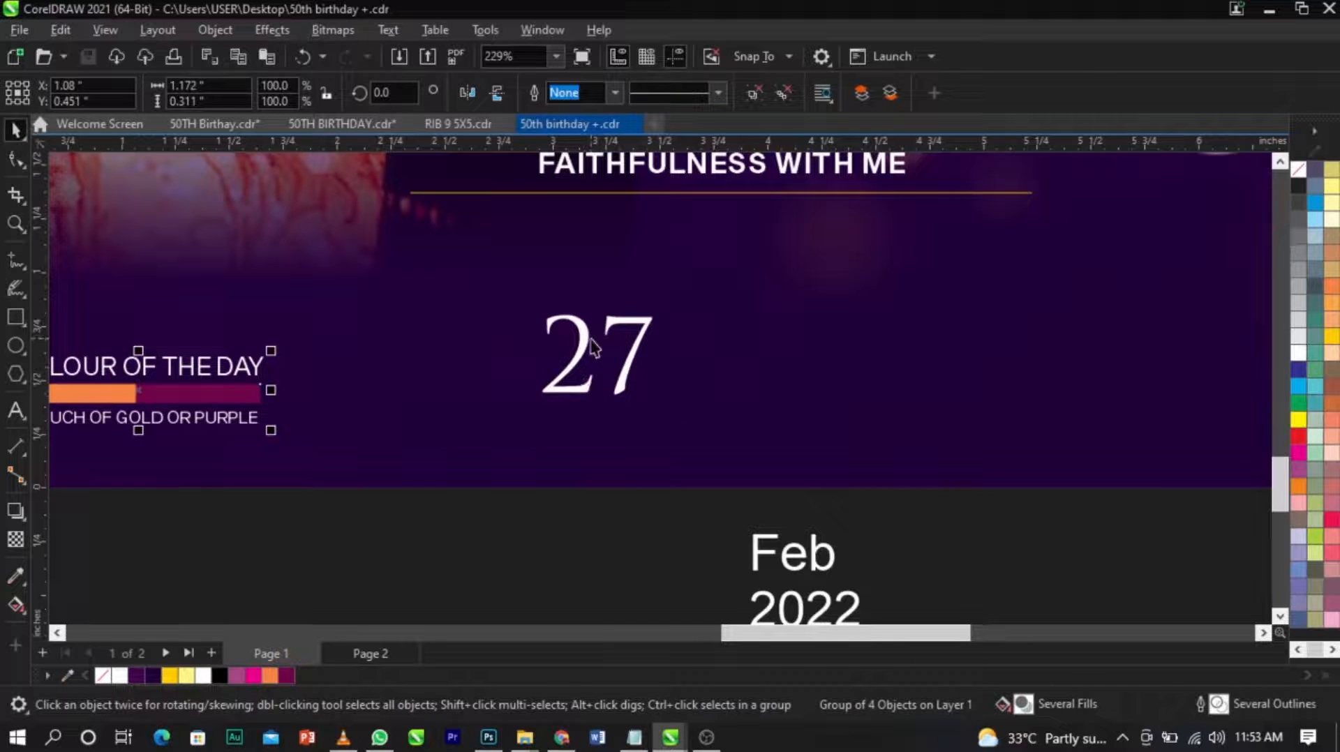
left_click(592, 341, "shift")
key("c")
left_click(578, 377)
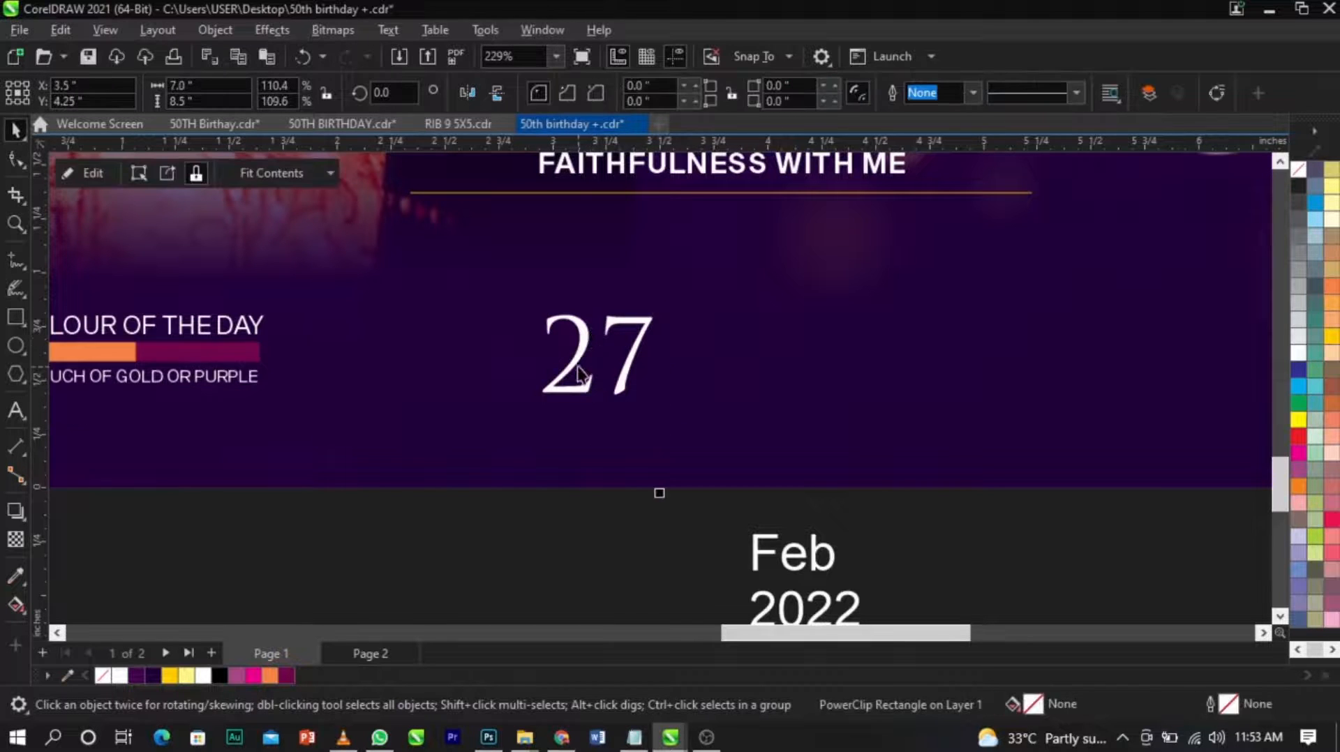
left_click(574, 351)
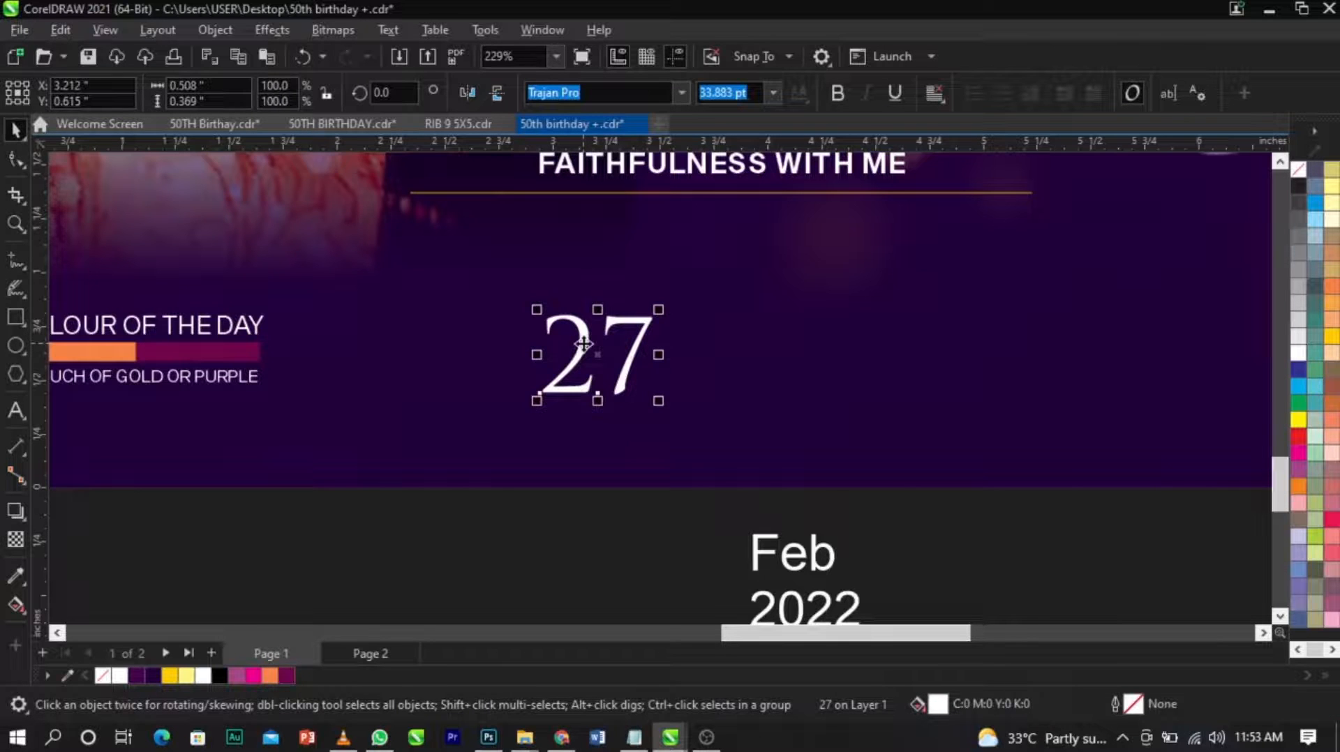
Shift the "27" text sideways toward the "Colour of the Day" group, to about X 3.0 inches, and make it bold.
left_click_drag(584, 344, 537, 344)
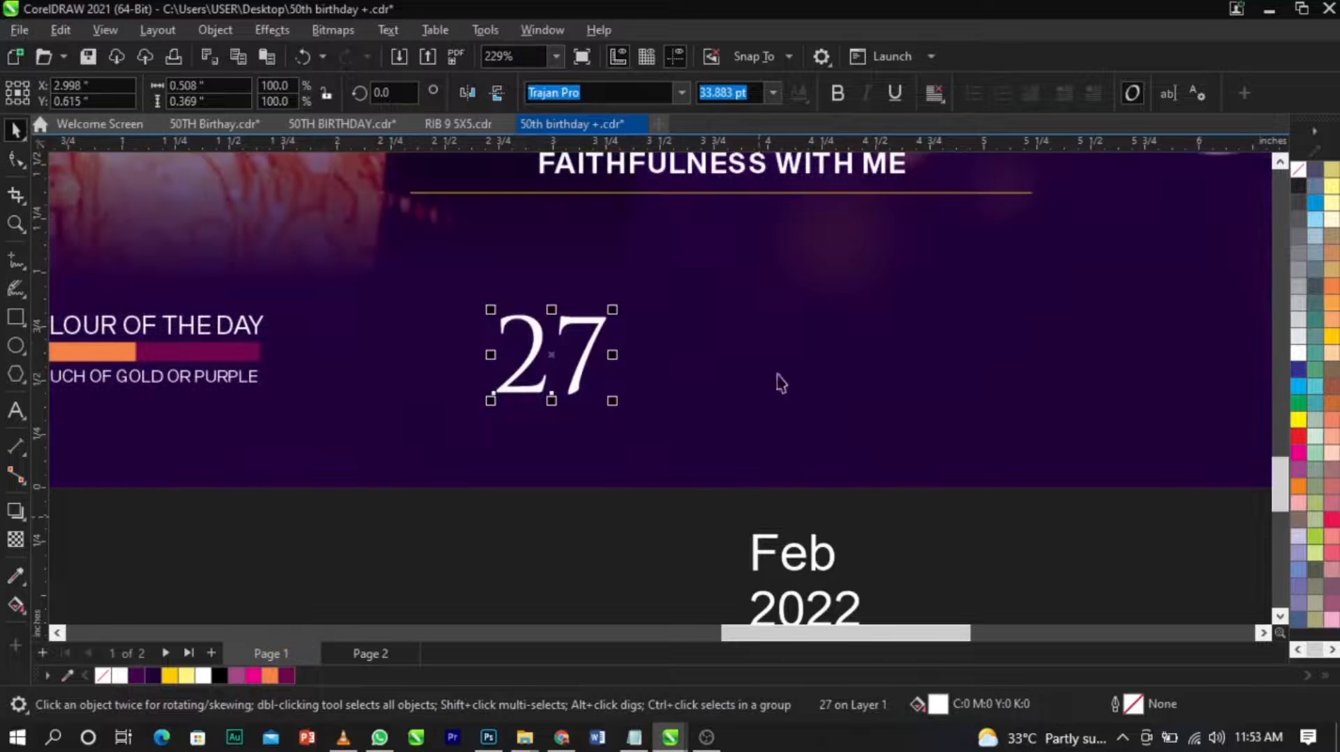
left_click(839, 90)
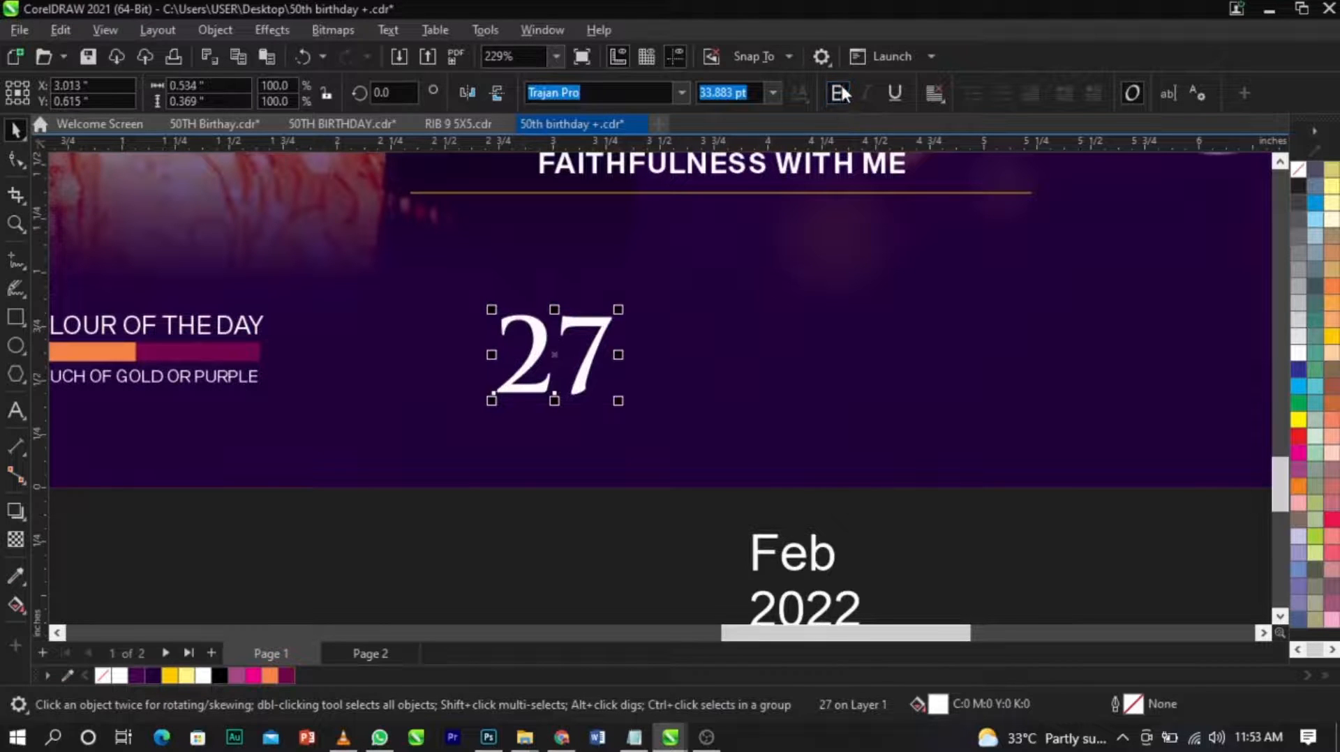
Join "Feb" and "2022" on a single line and change the text to uppercase.
double_click(832, 567)
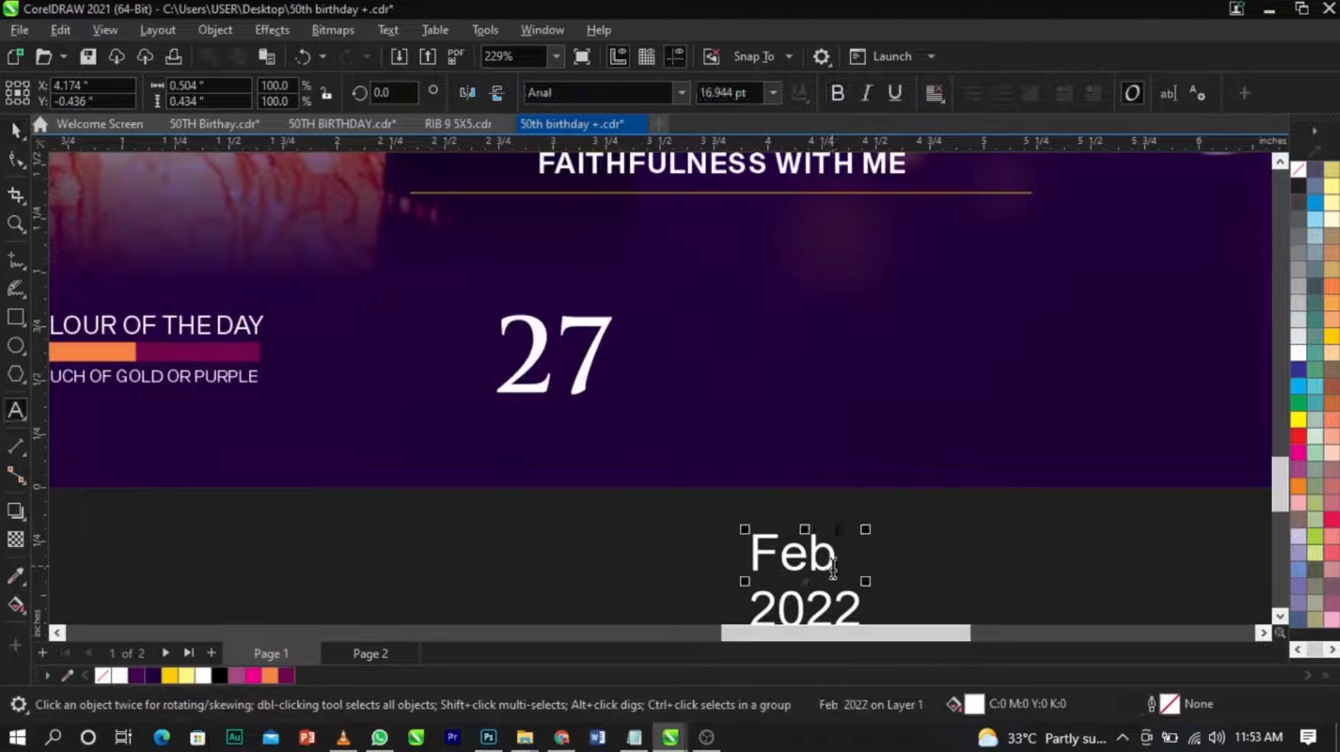
key("Delete")
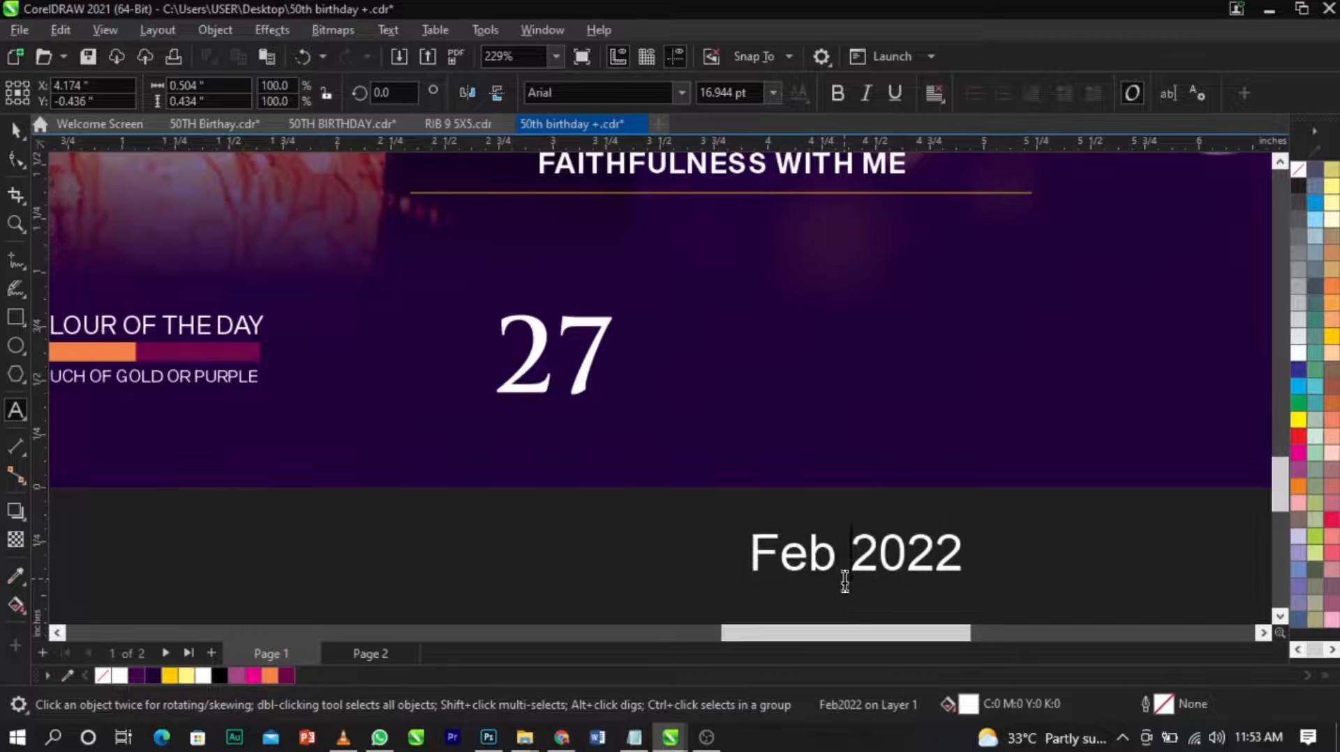
key("ctrl+a")
key("shift+F3")
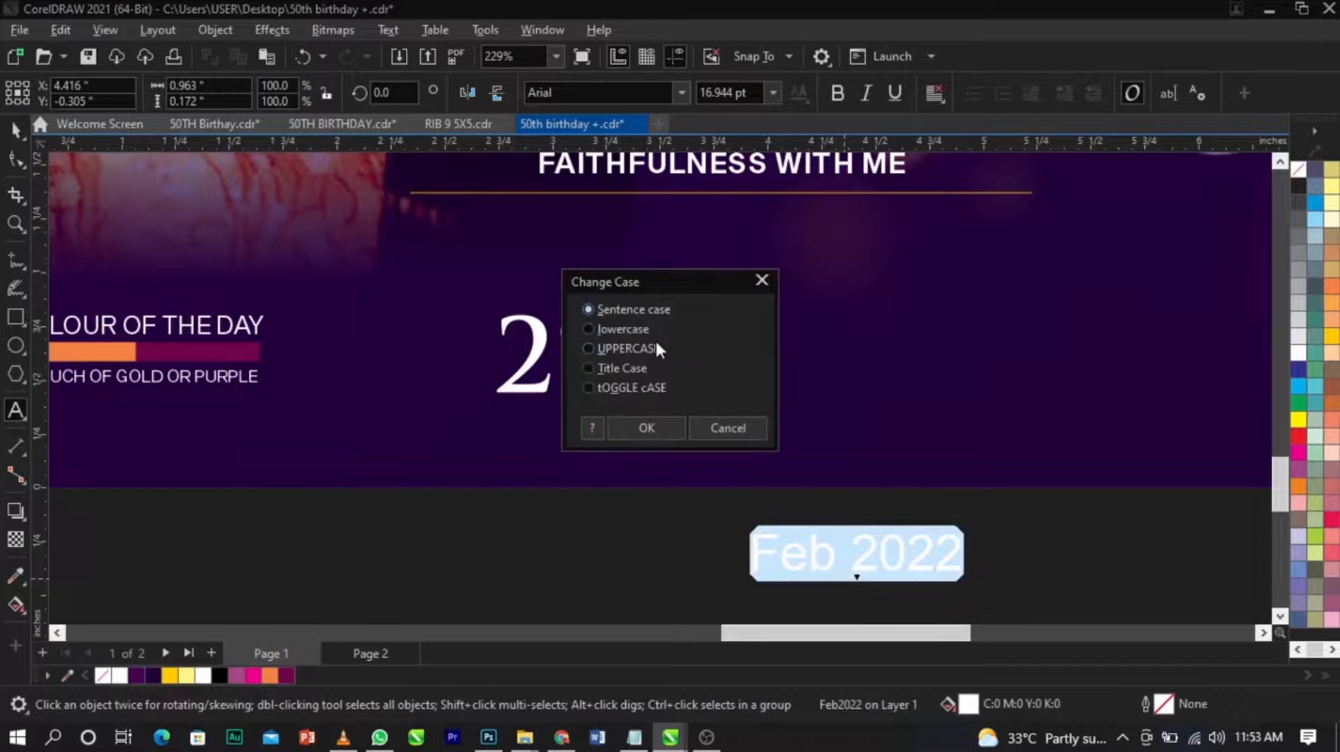
left_click(639, 349)
left_click(633, 425)
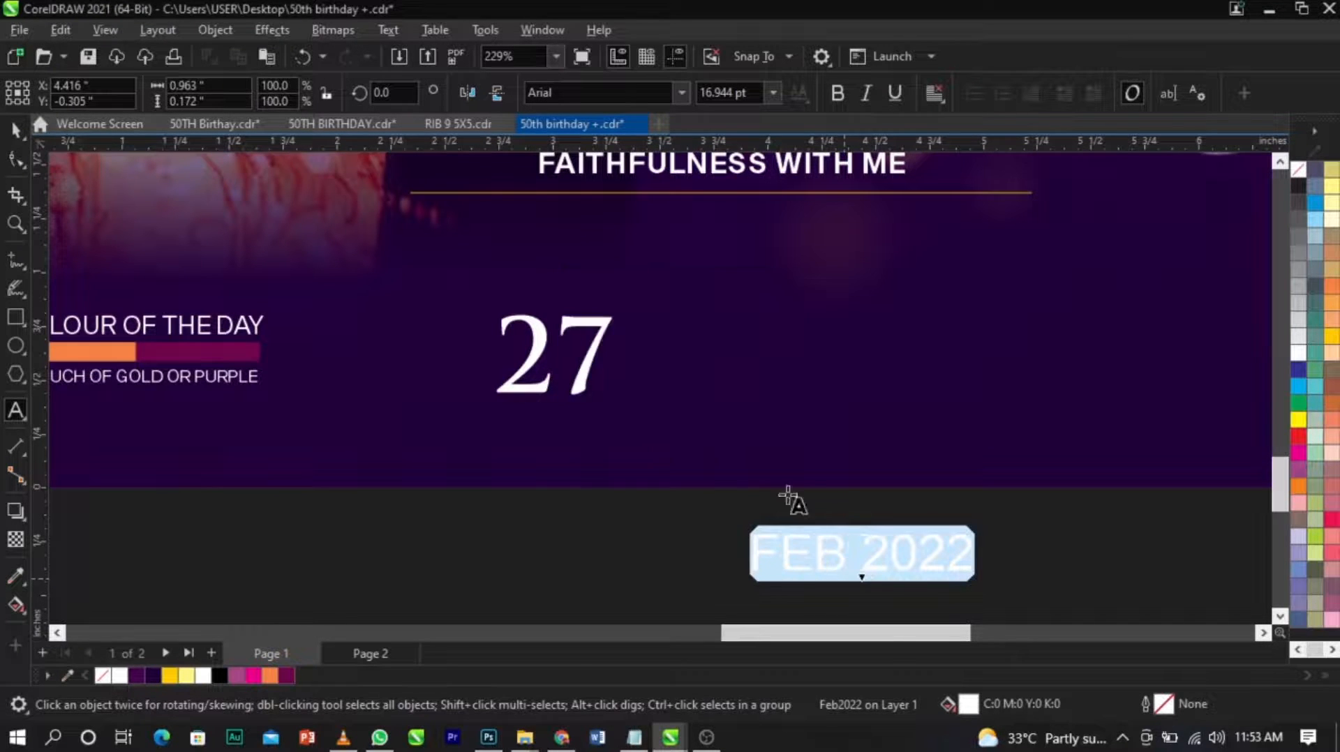
Make "FEB 2022" small and bold directly beneath the "27" and centre the two texts on each other.
left_click_drag(963, 570, 644, 462)
scroll(598, 395, "up", 1)
left_click(592, 356, "shift")
key("c")
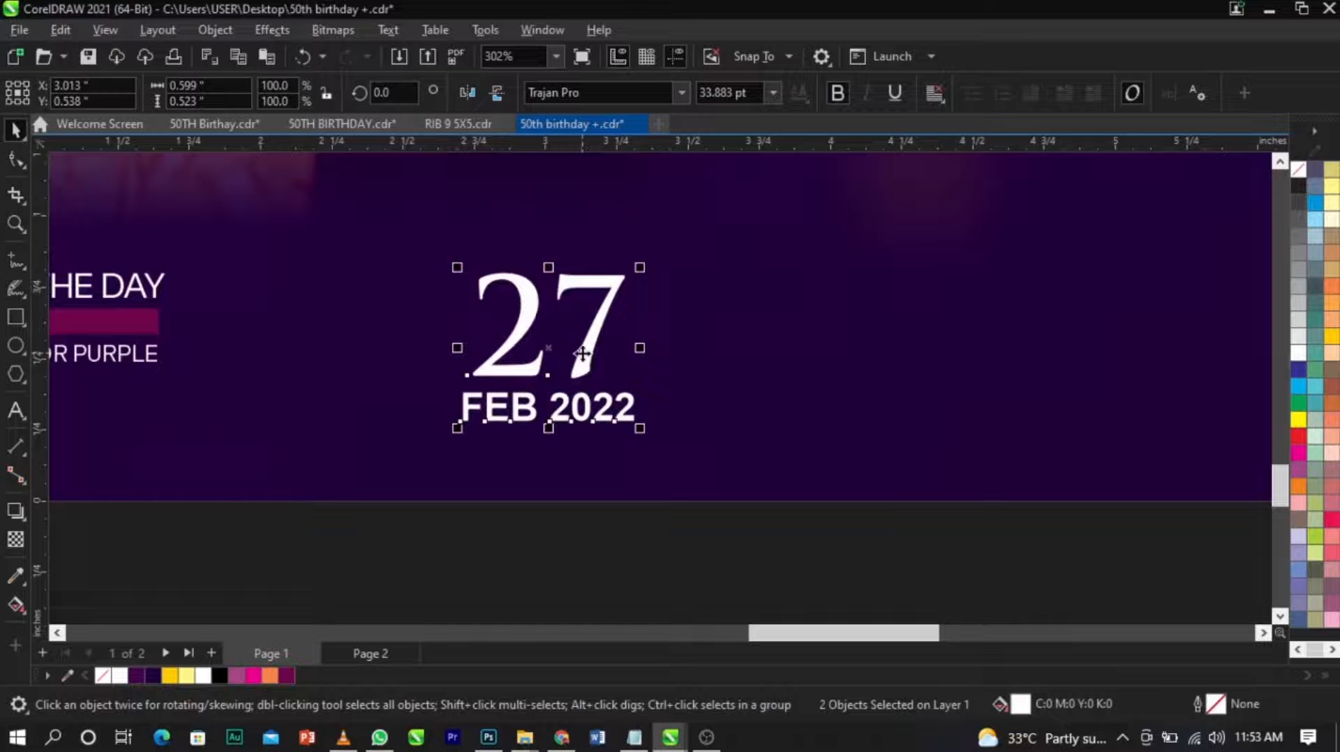
left_click(637, 394)
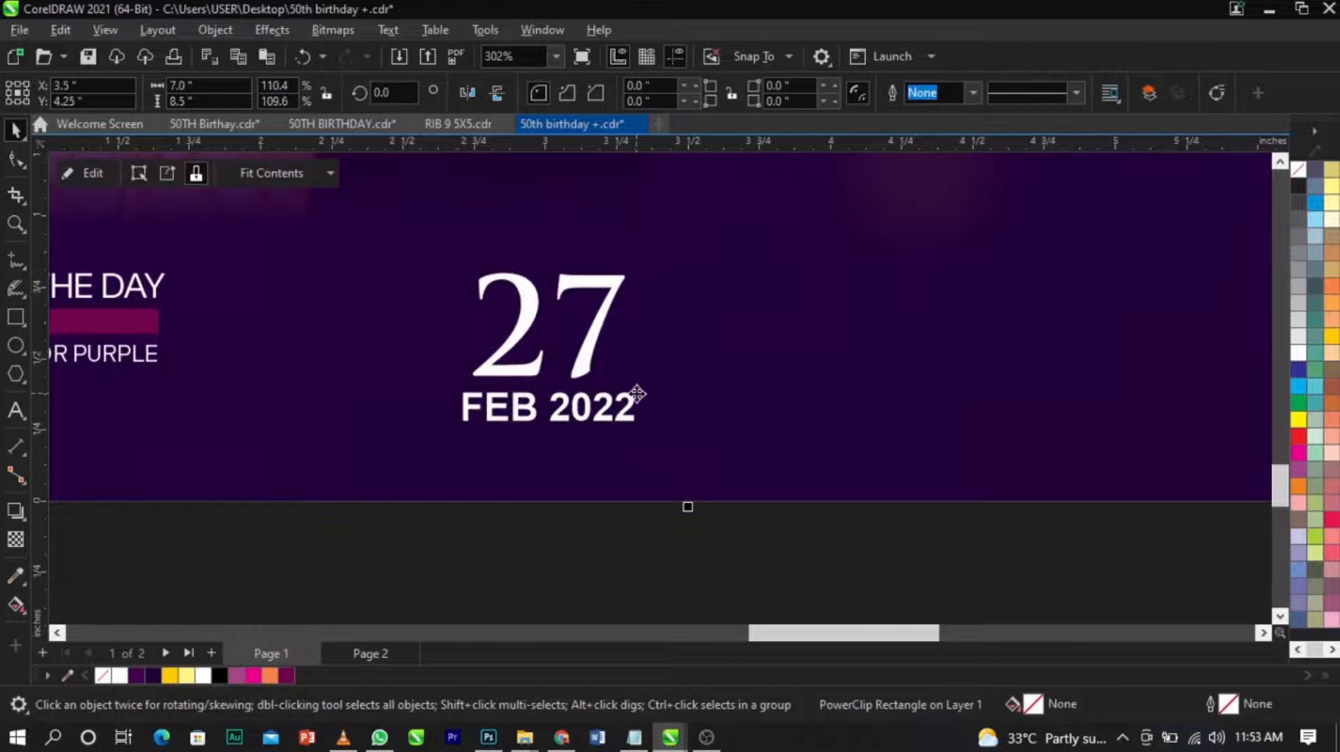
Duplicate the "27" text to its right and change the copy to read "th".
left_click_drag(605, 322, 832, 334)
double_click(833, 334)
type("TH")
key("ctrl+space")
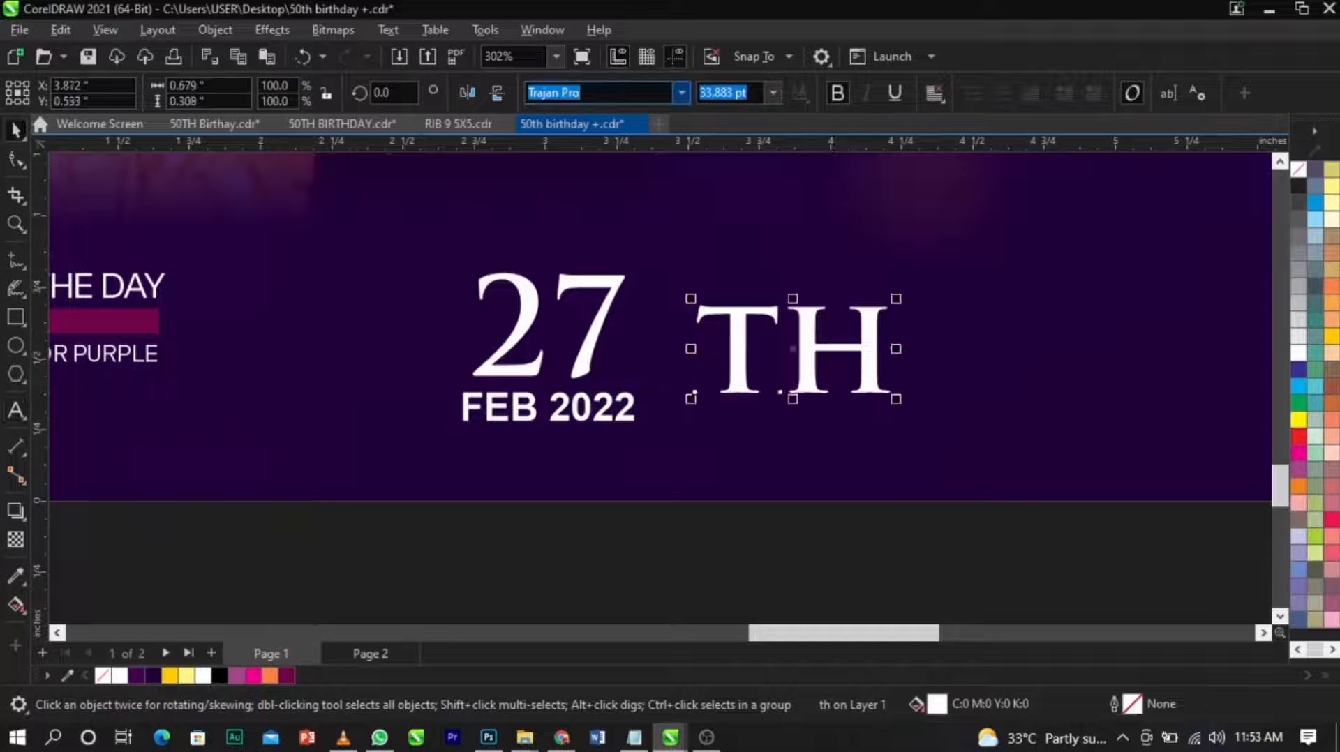
Set the "th" text in The Jacklyn font and shrink it into a superscript at the upper right of "27".
type("The Jacklyn")
key("Return")
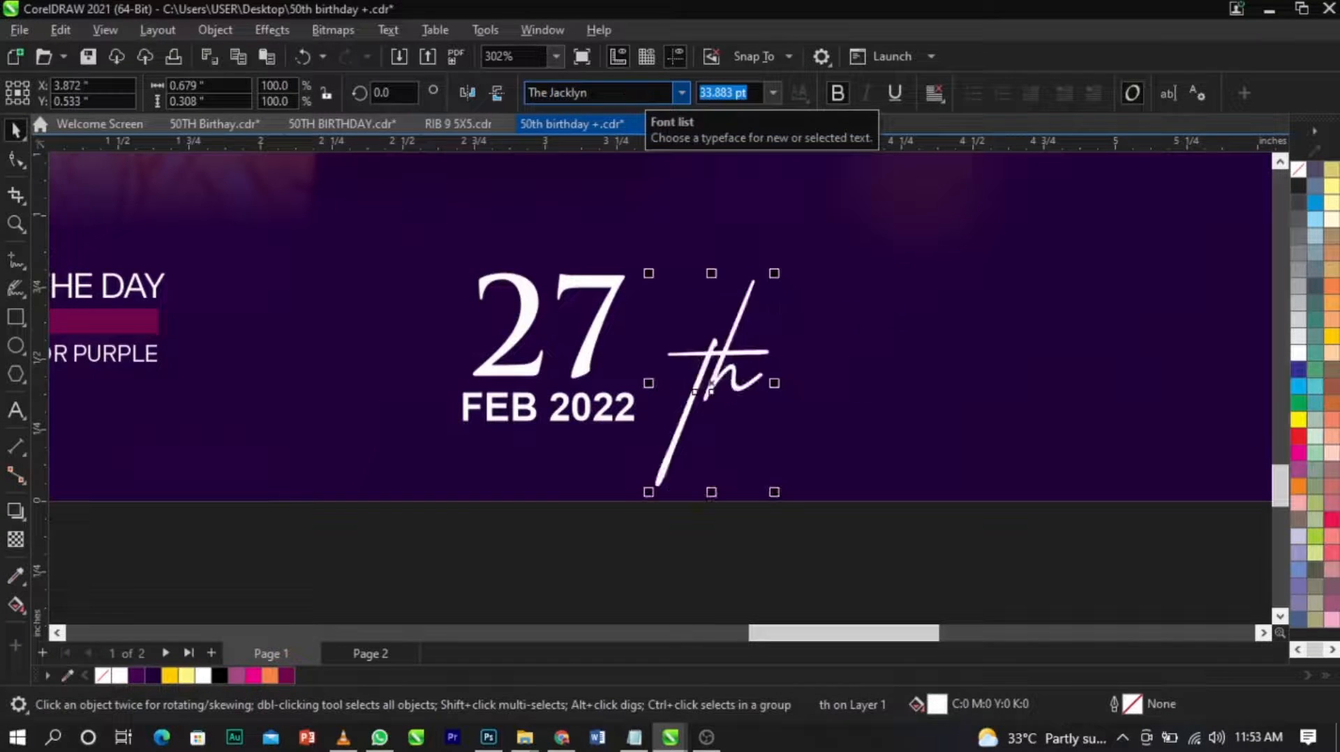
left_click_drag(773, 274, 649, 267)
Group the three date texts and scale the group down to about 0.65 by 0.62 inches.
scroll(647, 267, "down", 2)
left_click_drag(522, 481, 693, 214)
key("ctrl+g")
scroll(636, 283, "up", 2)
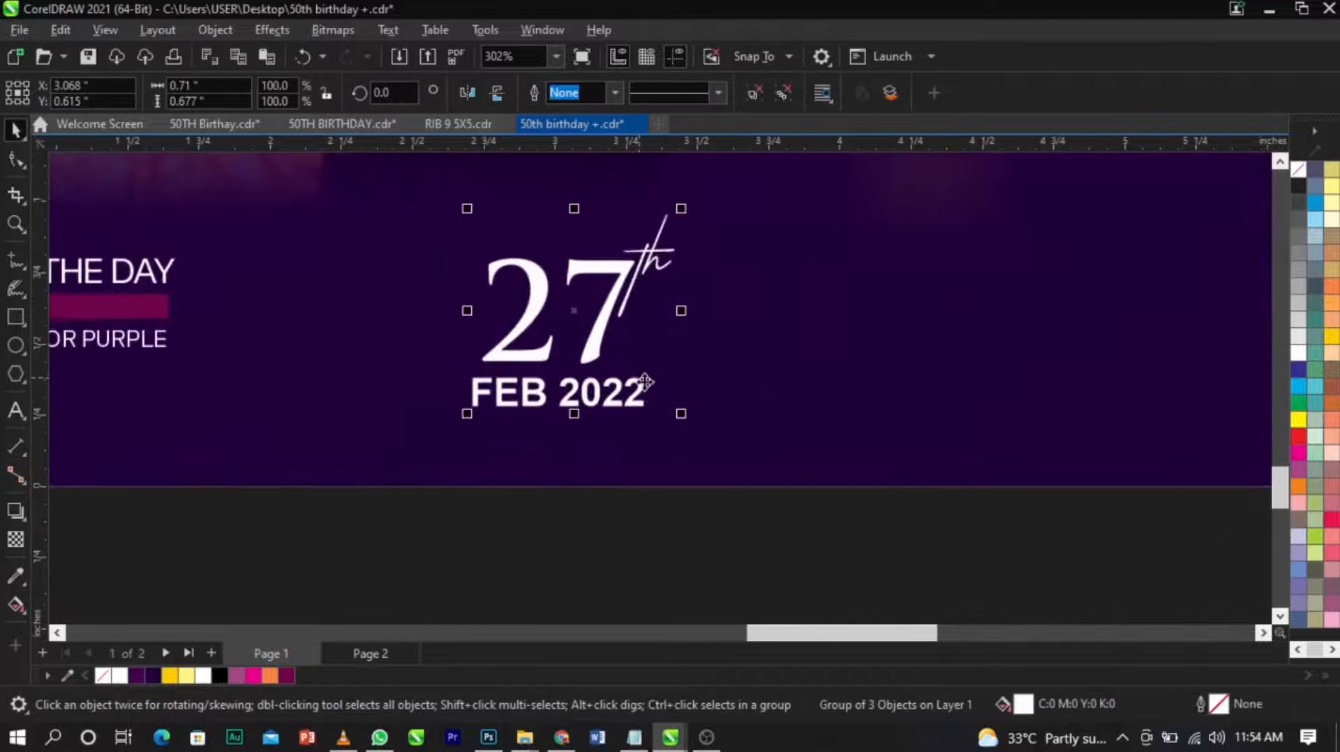
left_click_drag(678, 419, 661, 402)
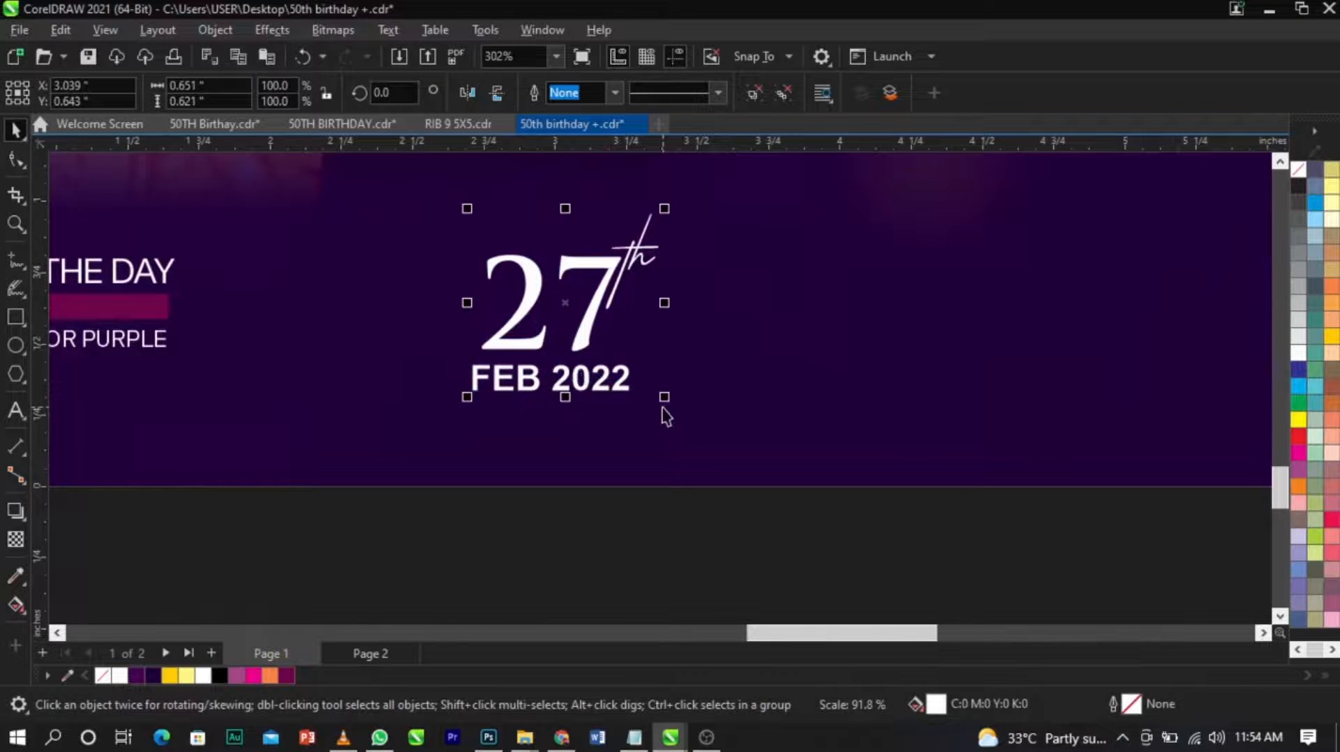
Duplicate the date group to its right, change the copy's "27" to "2-7" and delete its "th".
left_click_drag(593, 332, 910, 337)
left_click(834, 272, "ctrl")
double_click(841, 268)
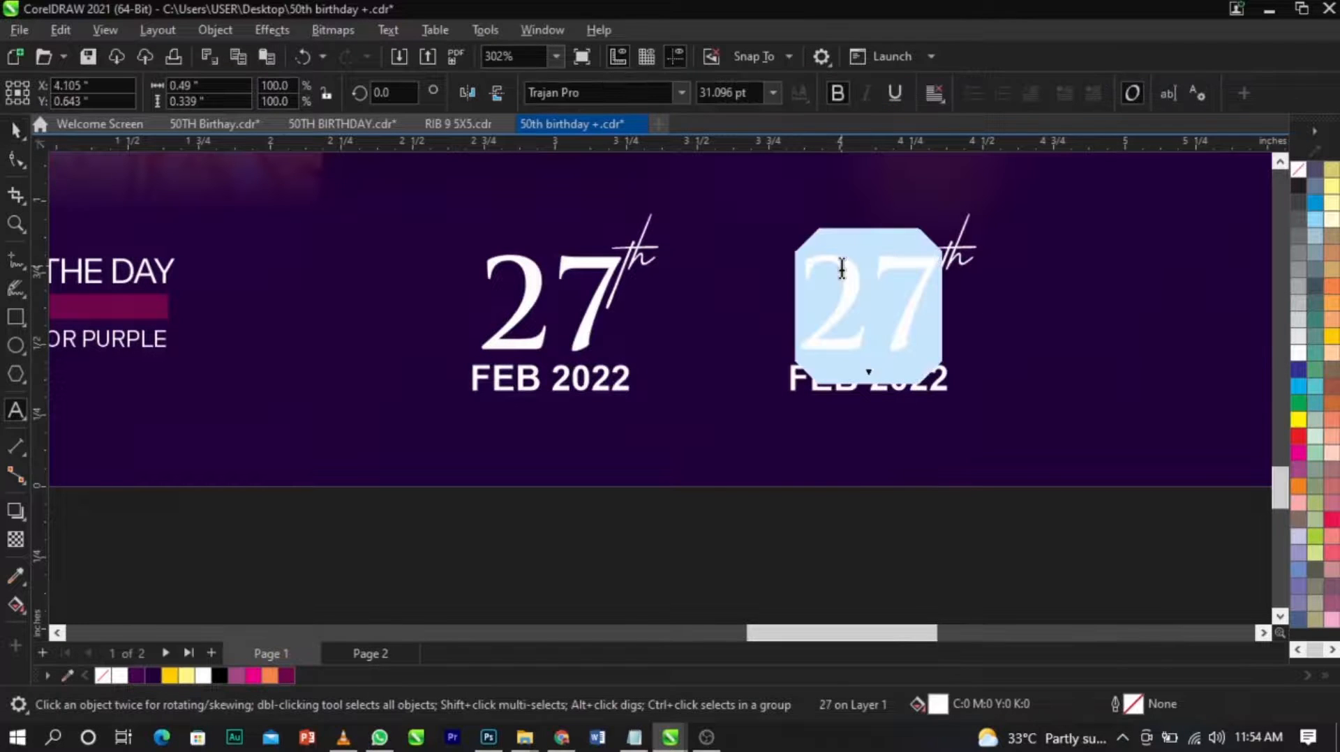
left_click(850, 297)
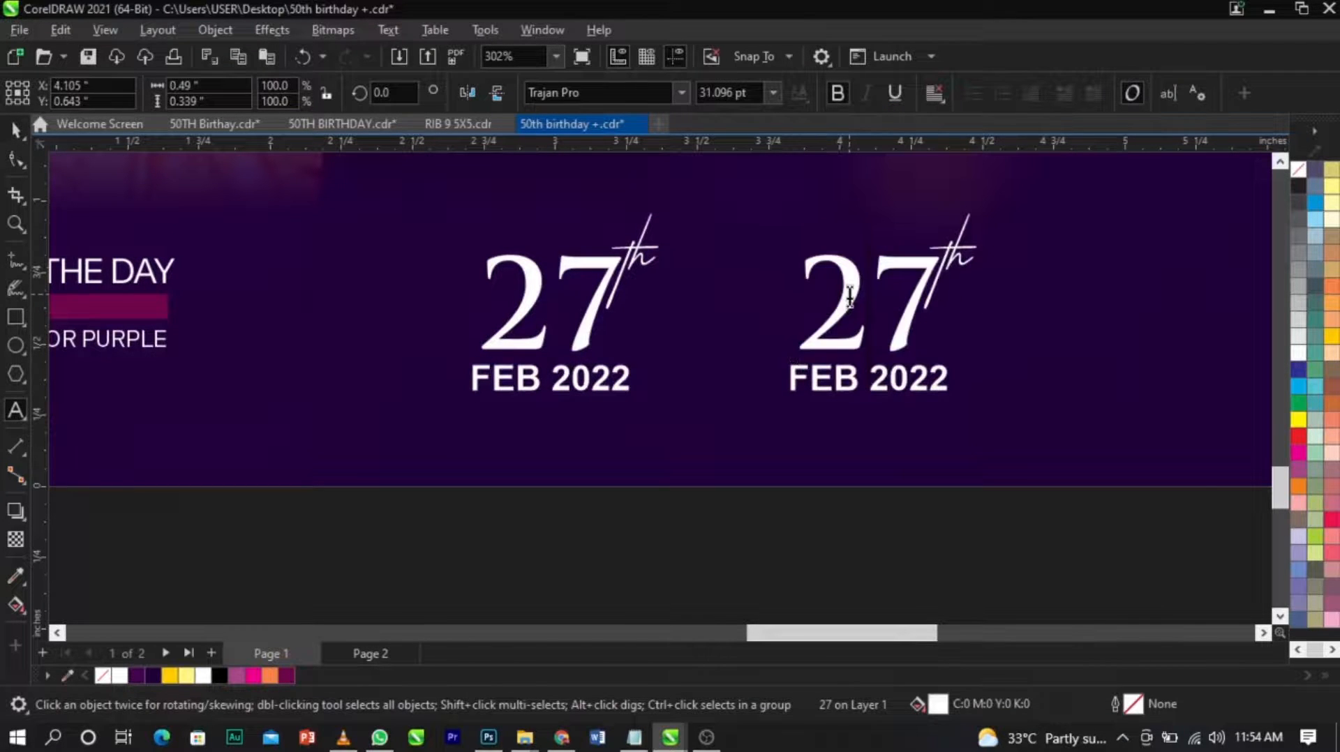
type("-")
key("ctrl+space")
left_click(952, 249, "ctrl")
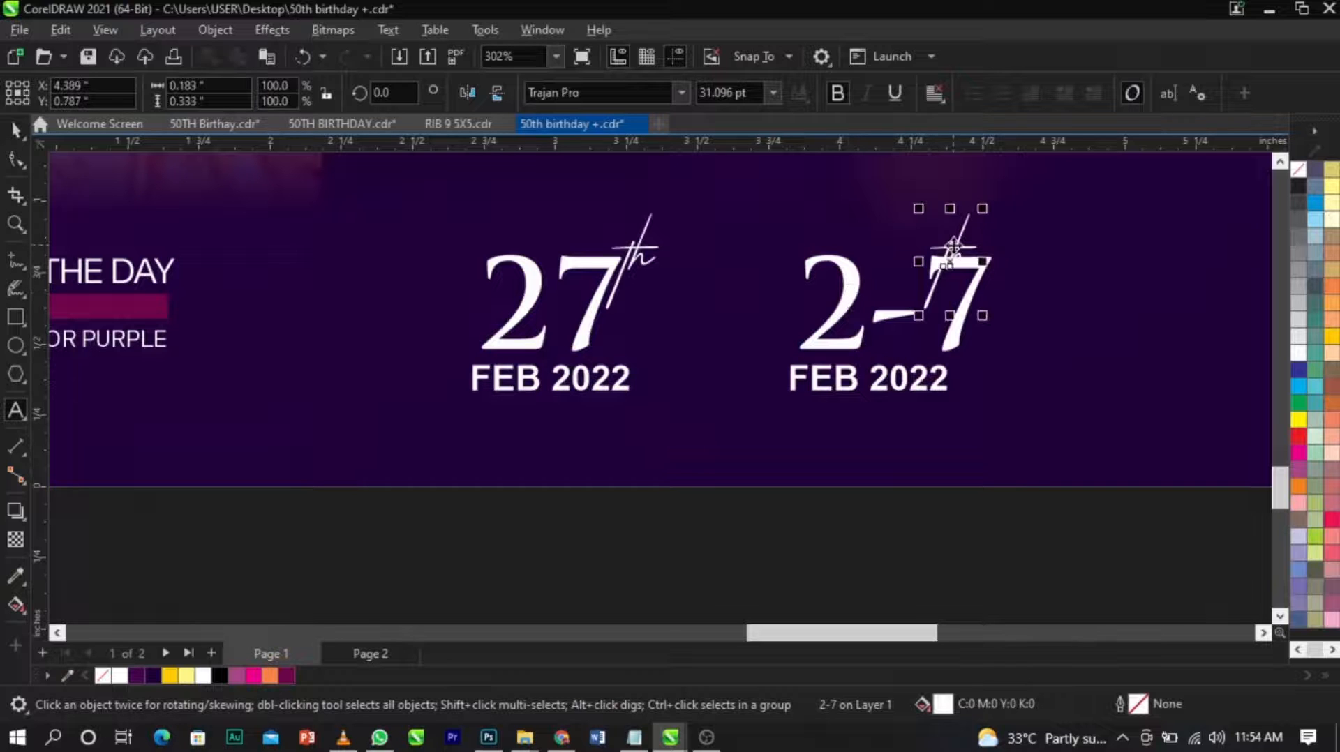
key("Delete")
Replace the copied "FEB 2022" line beneath "2-7" with "PM (WAT)".
left_click(844, 383, "ctrl")
double_click(844, 384)
type("PM (W")
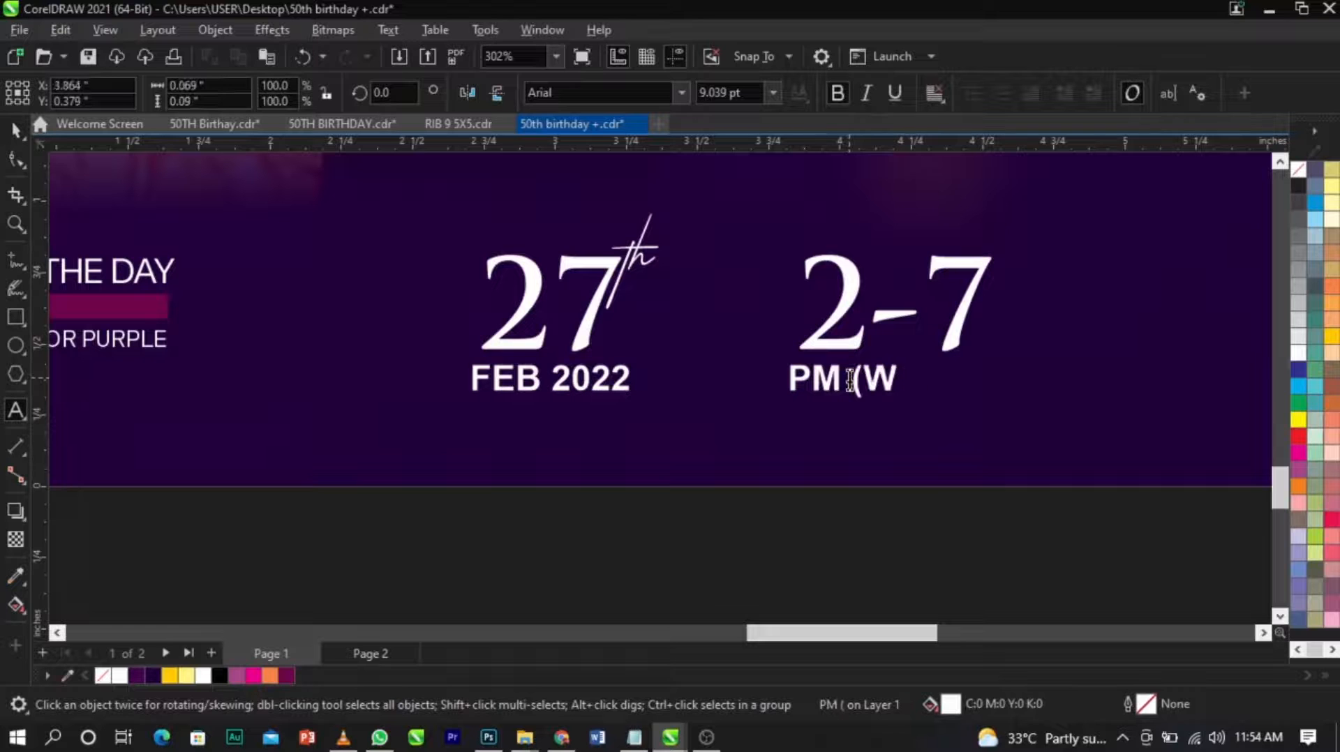
type("AT)")
key("ctrl+space")
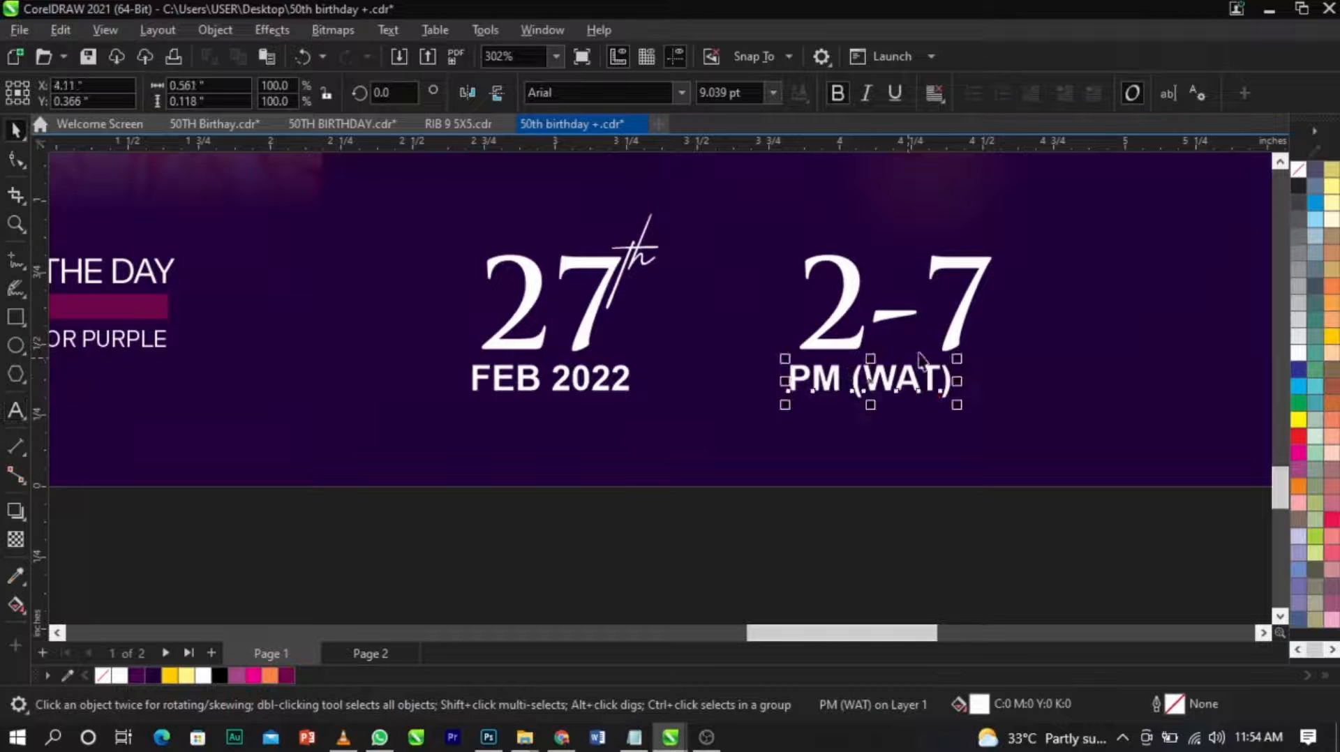
Centre "PM (WAT)" under "2-7", move both closer to the date and group them.
left_click(947, 346, "shift")
key("c")
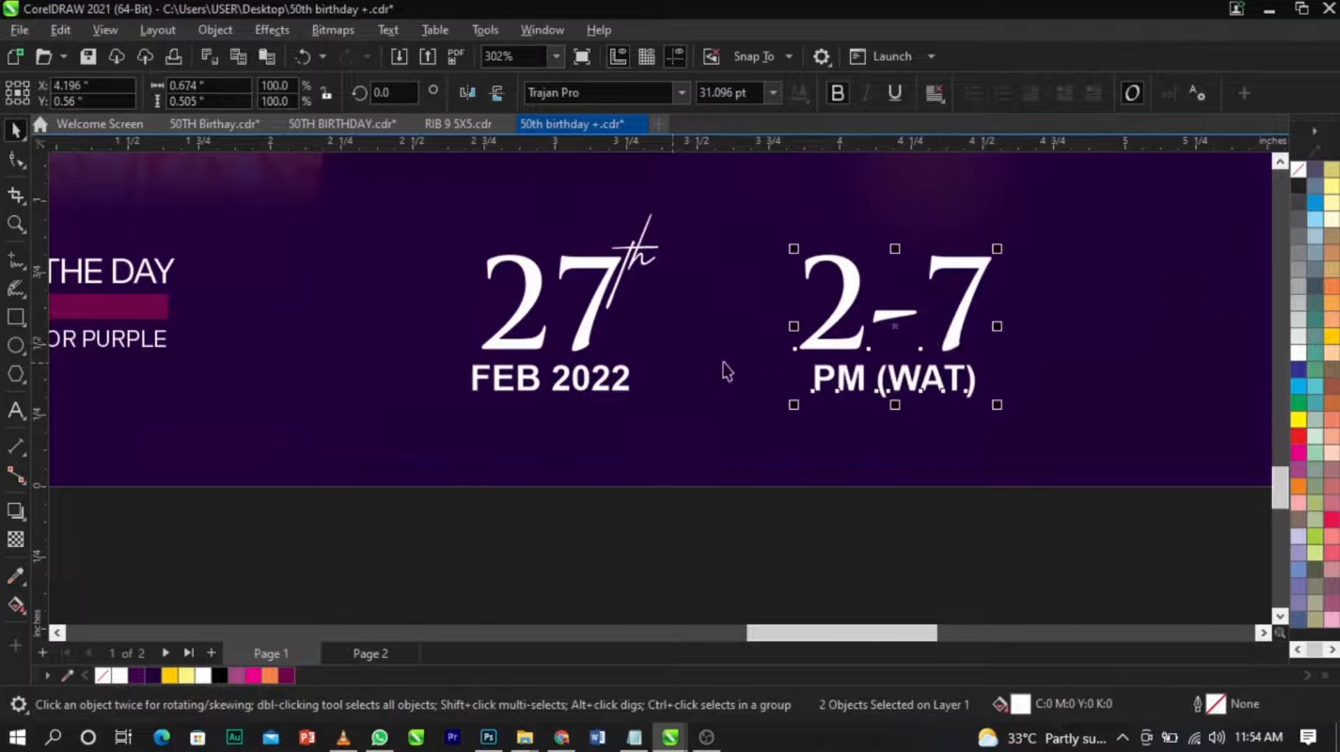
scroll(807, 347, "up", 1)
left_click_drag(808, 345, 758, 336)
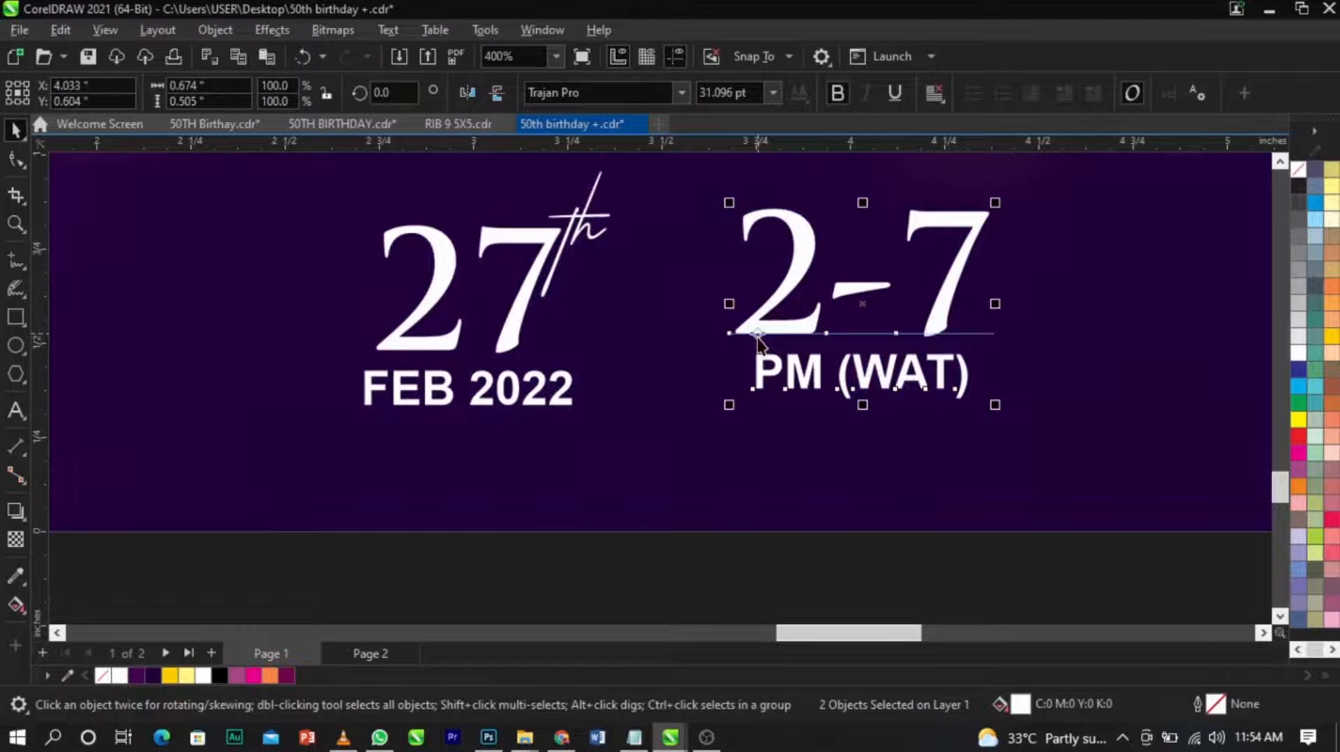
key("ctrl+g")
Try to align the top edges of the time group and the date group.
left_click(548, 239, "shift")
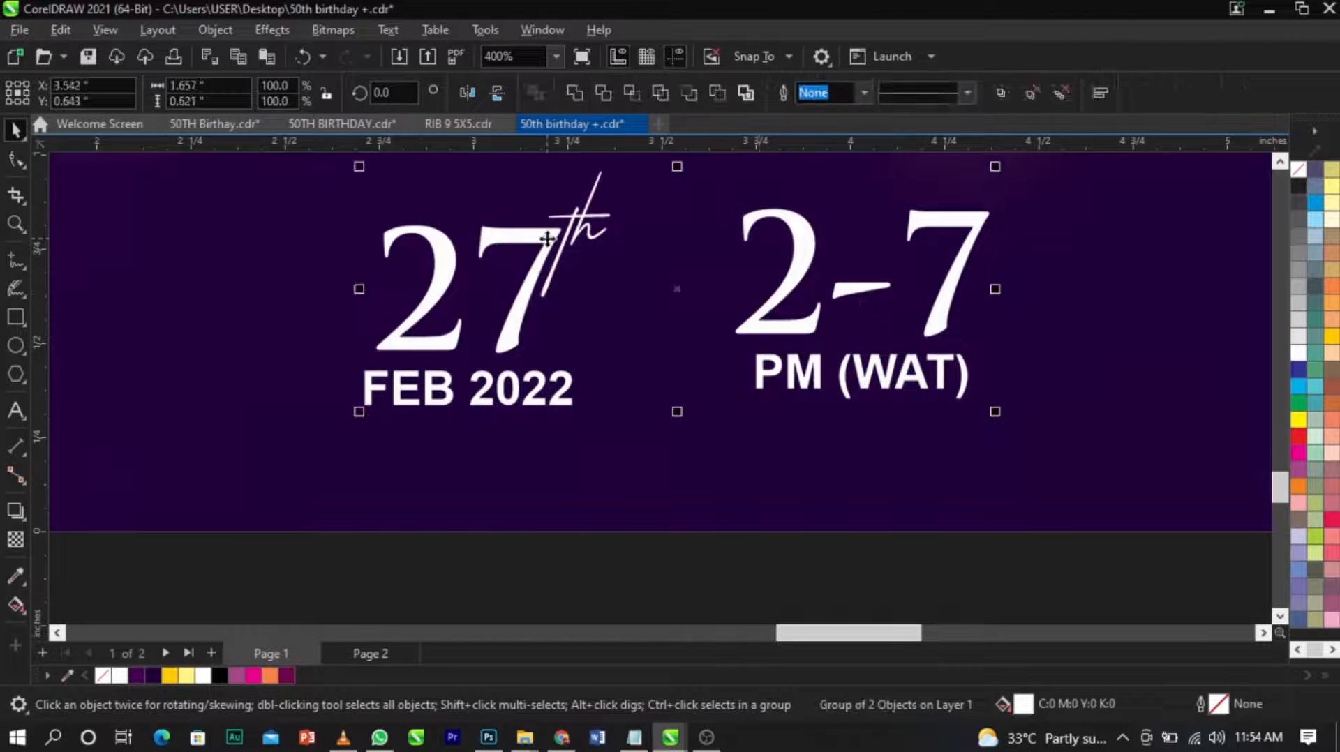
key("t")
key("ctrl+z")
Align the bottom edge of the time group with the bottom edge of the date group.
left_click(788, 383)
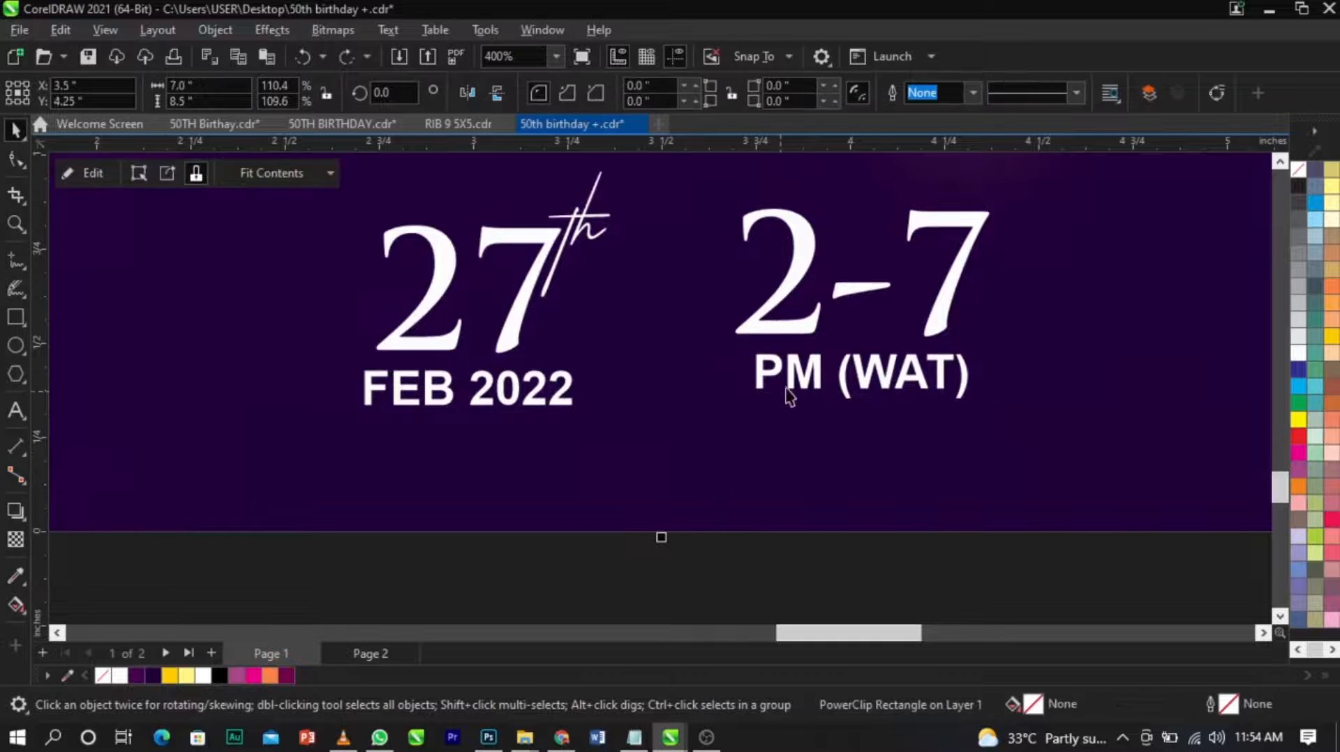
left_click(554, 401, "shift")
key("b")
left_click(631, 523)
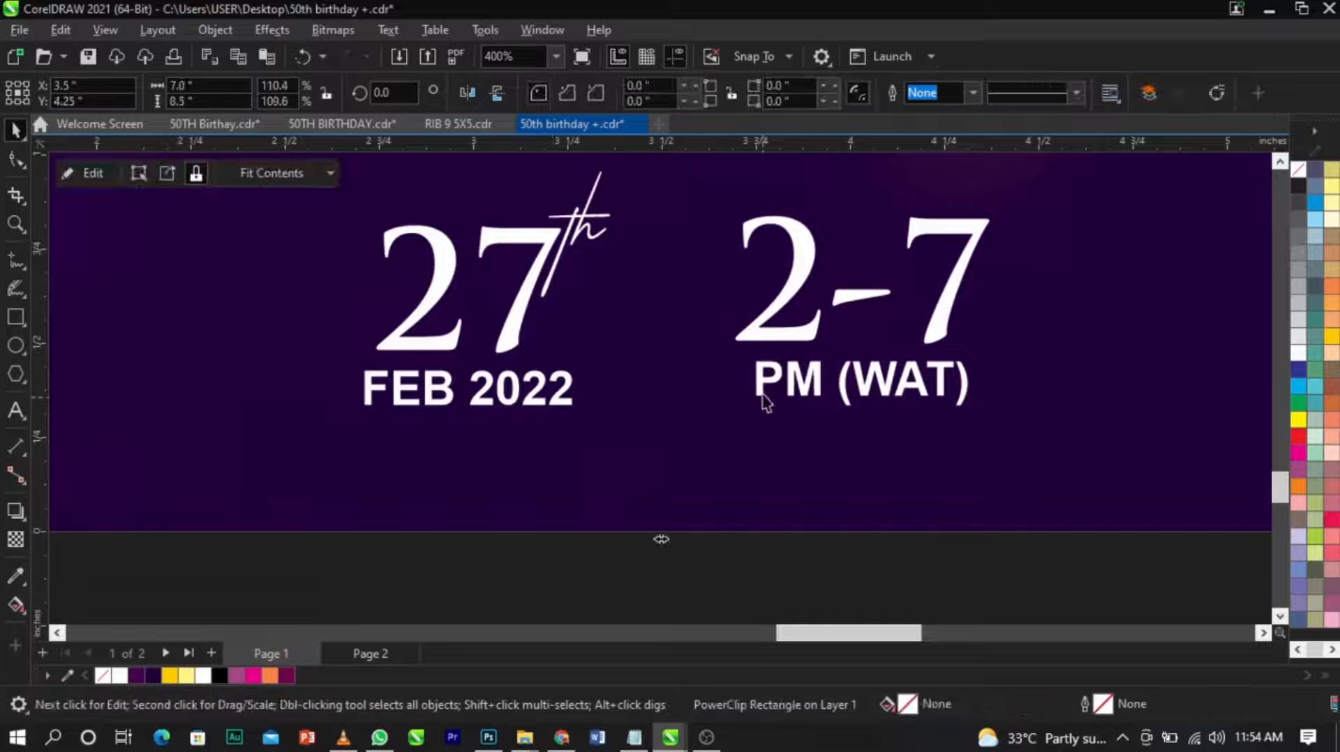
left_click(763, 398)
scroll(763, 396, "up", 2)
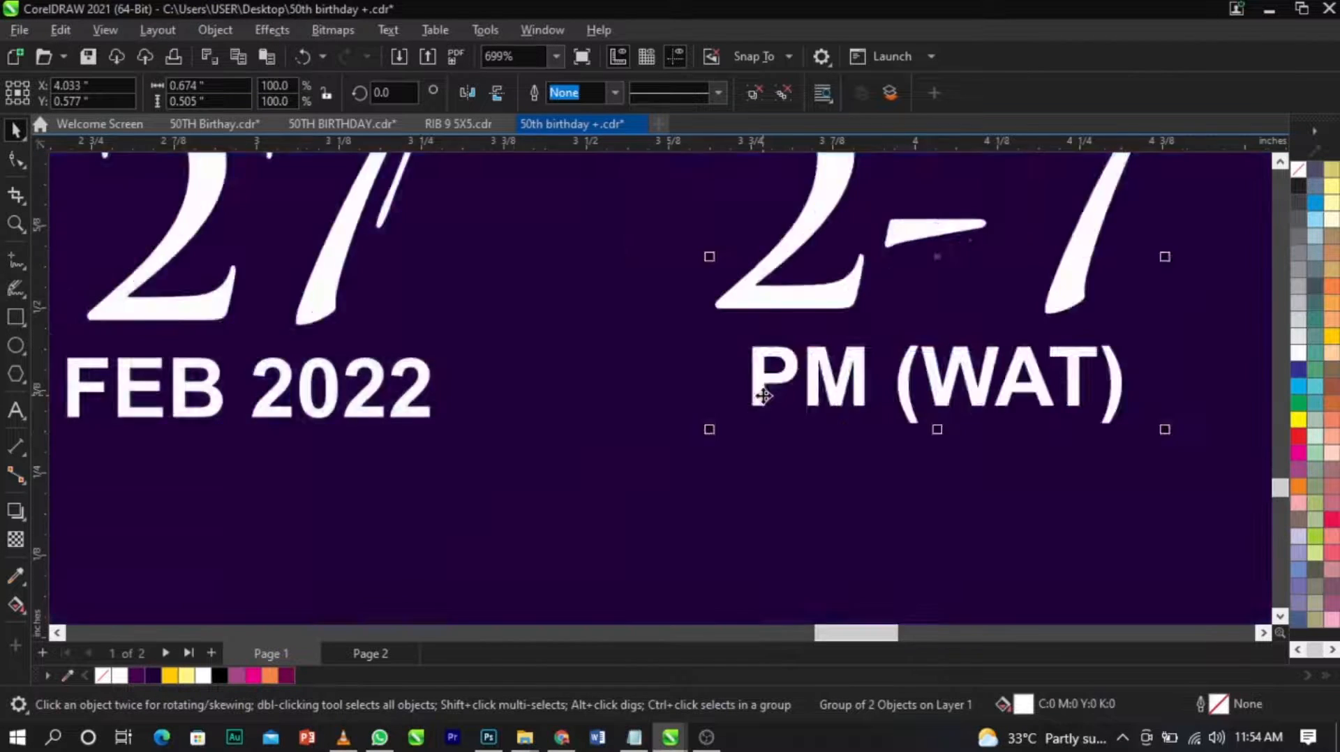
scroll(763, 396, "down", 6)
scroll(628, 349, "up", 3)
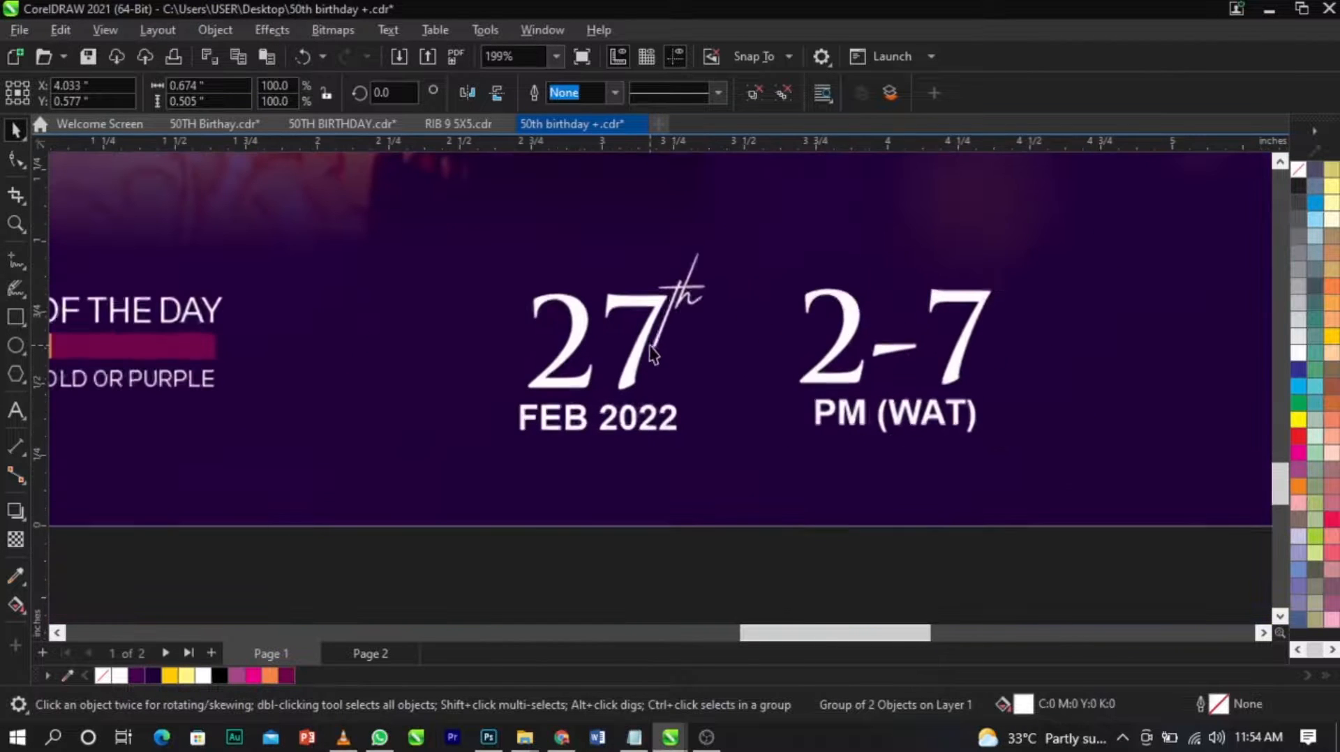
Draw a vertical divider line about 0.54 inches tall between the date and time groups and give it a 20% black outline.
left_click(21, 268)
left_click(745, 284)
left_click(744, 438)
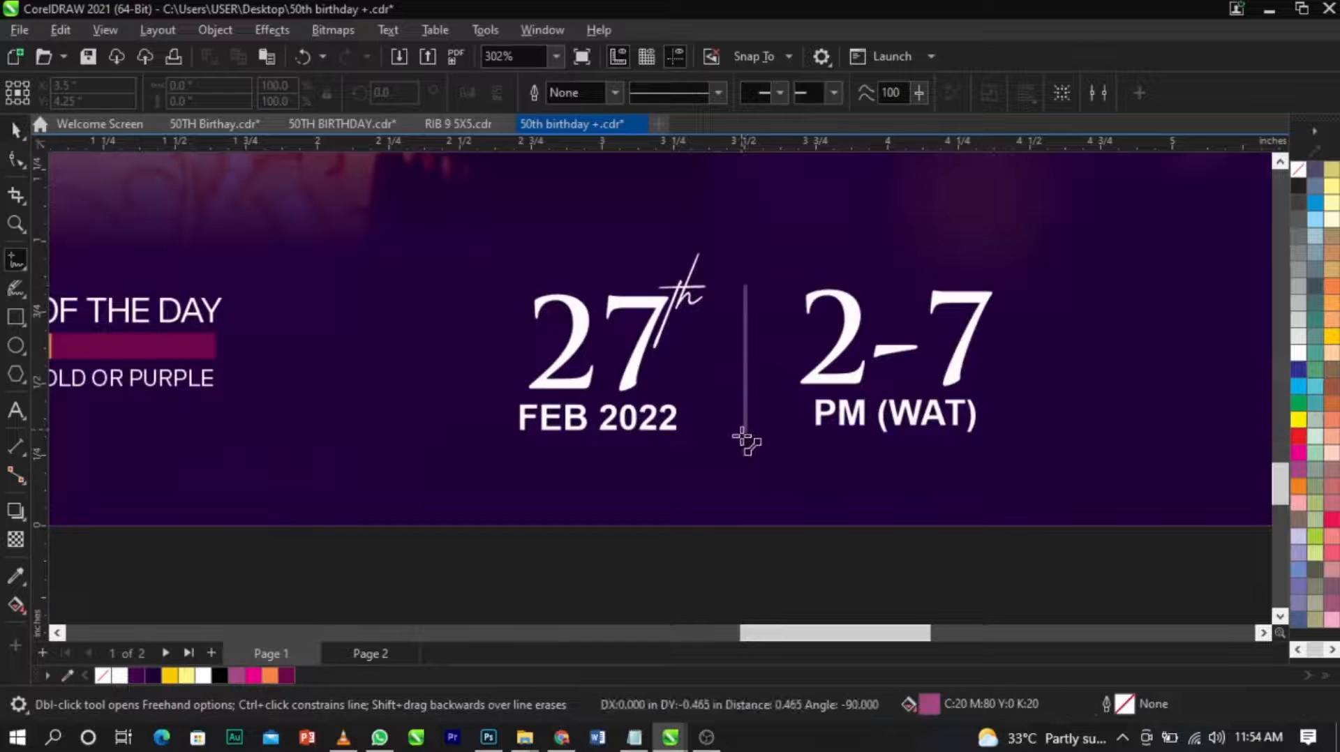
key("space")
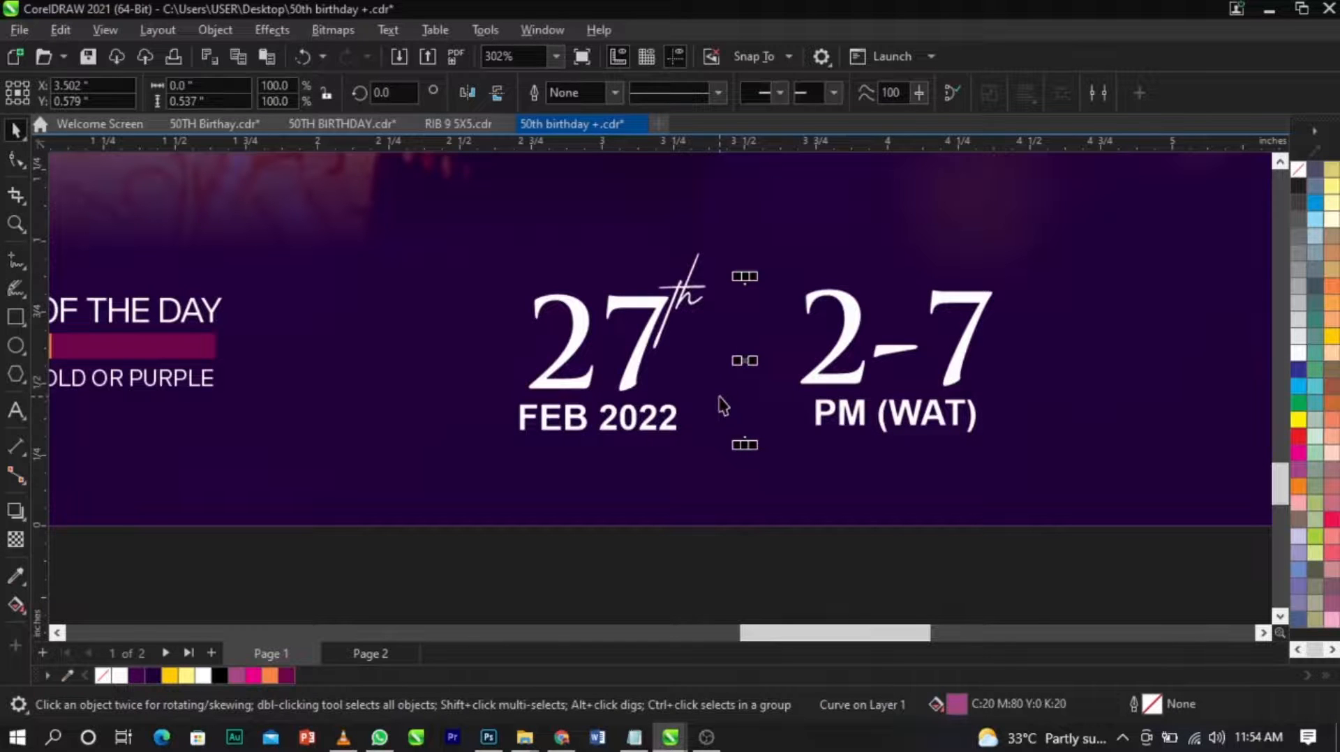
right_click(1296, 326)
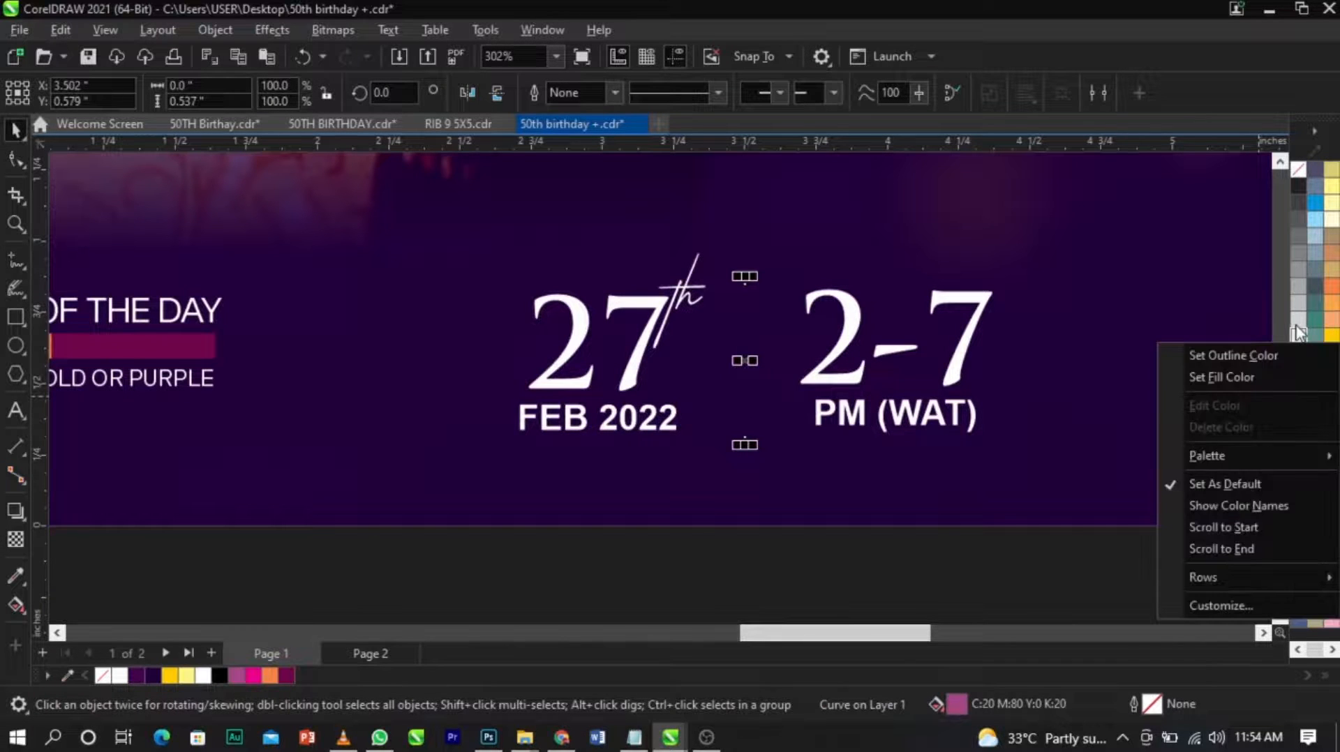
left_click(1281, 337)
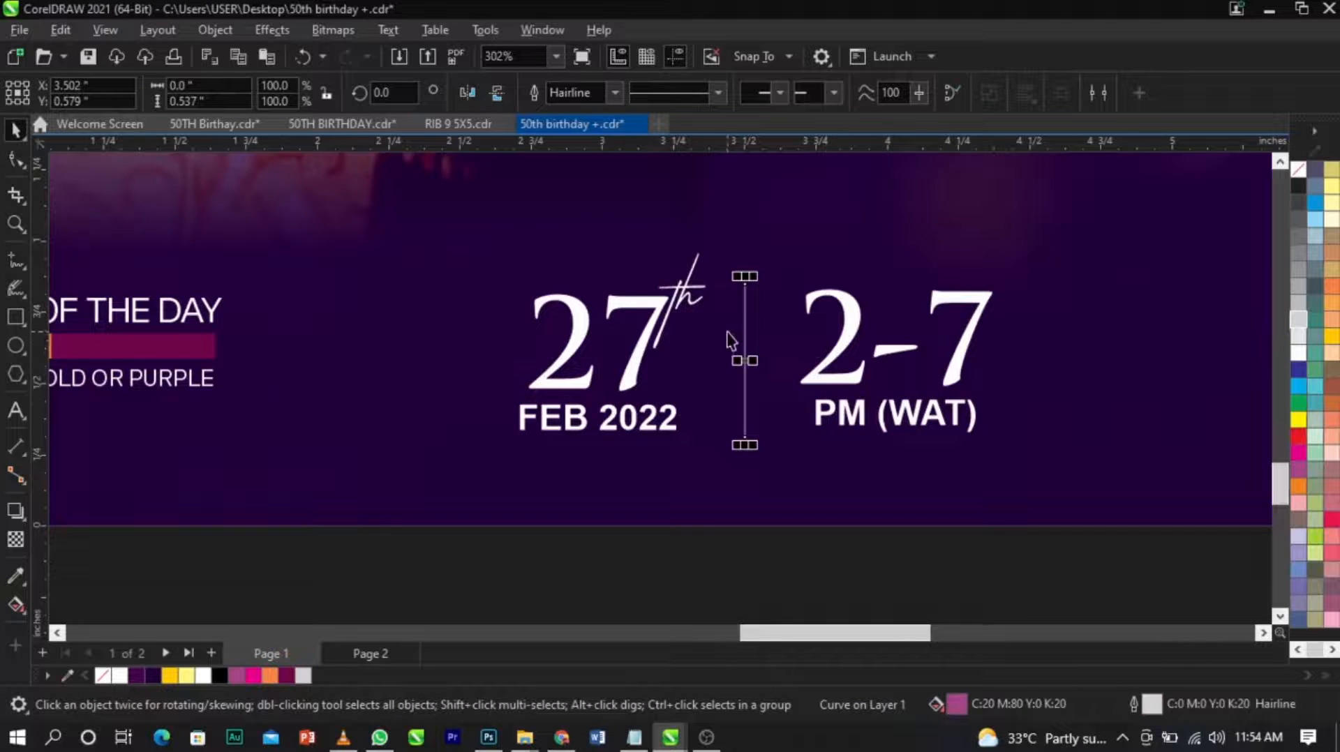
Copy the divider line to the left of the date group and to the right of the time group.
scroll(732, 334, "up", 1)
left_click_drag(750, 371, 410, 370)
left_click_drag(751, 390, 1158, 395)
scroll(667, 440, "down", 5)
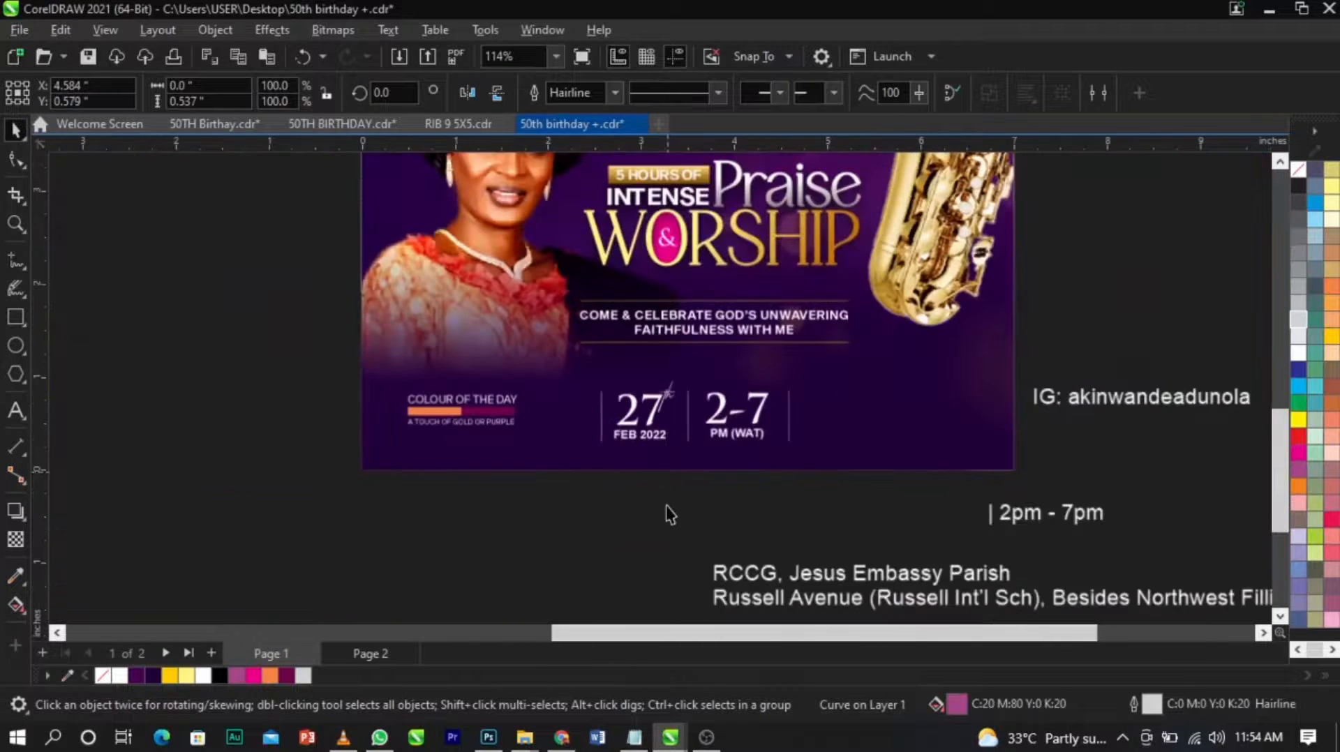
Delete the leftover "| 2pm - 7pm" text beneath the design.
key("z")
left_click_drag(191, 293, 1256, 500)
key("space")
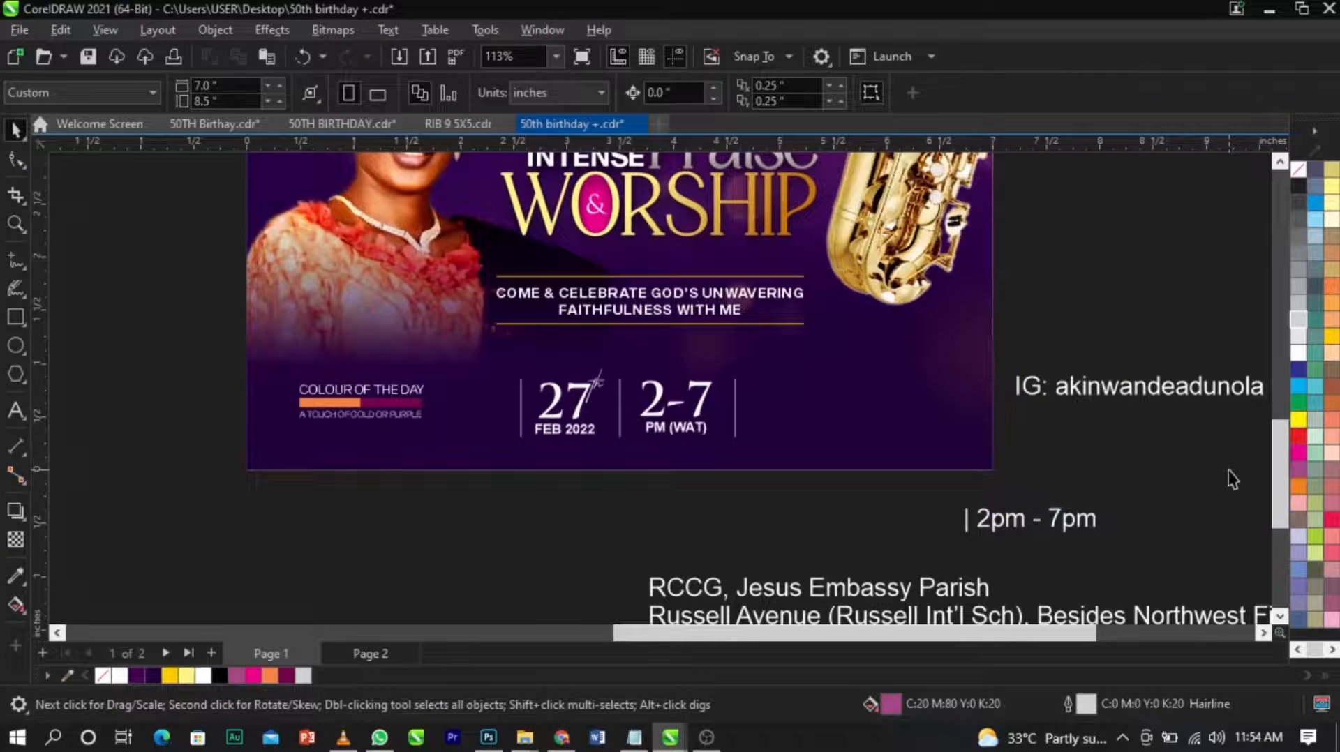
left_click(900, 596)
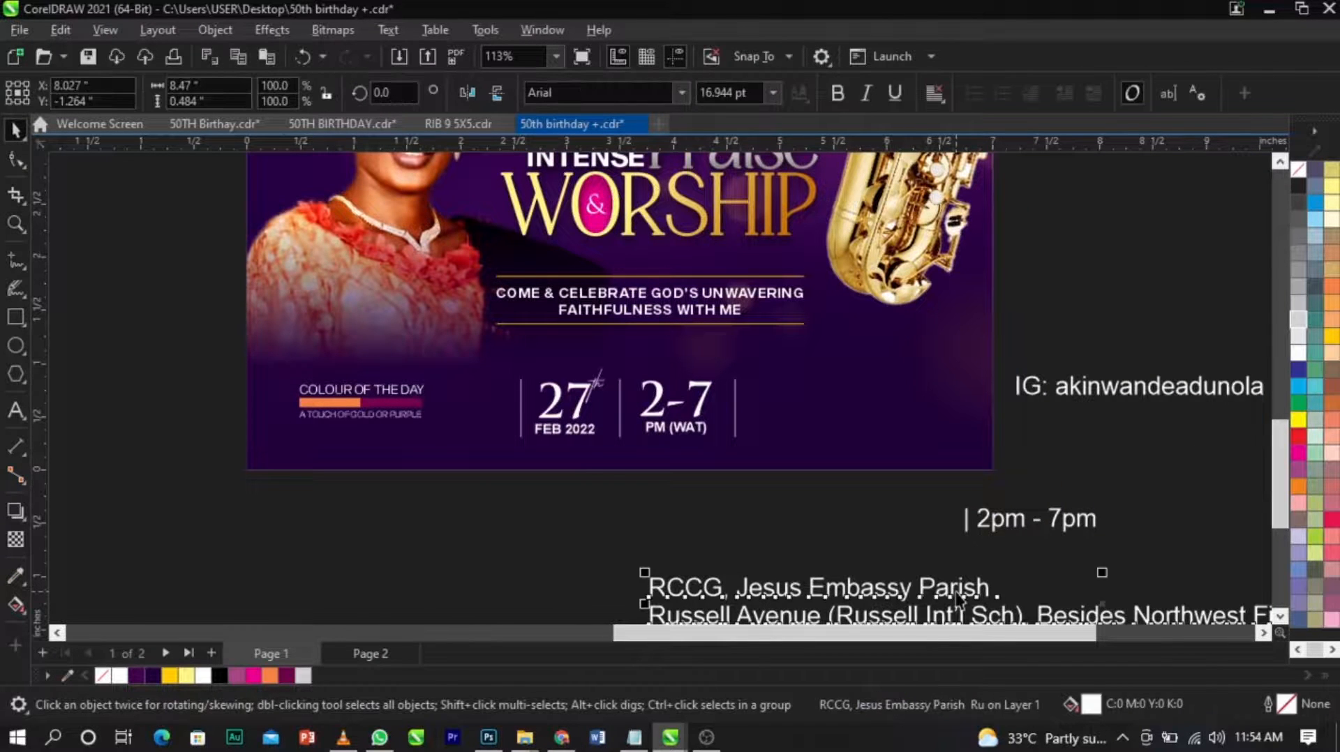
left_click(995, 550)
Set the font size of the two-line venue and address text below the page to 9 pt.
left_click(973, 589)
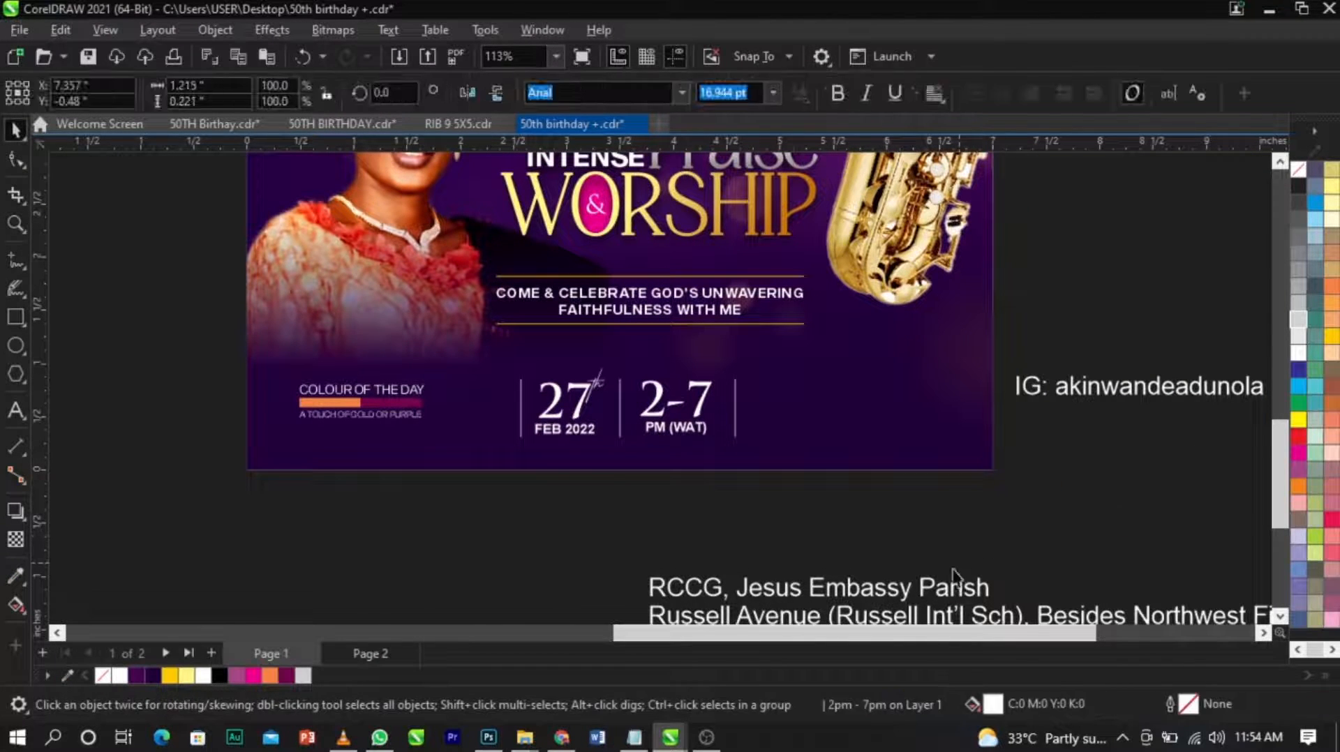
key("ctrl+space")
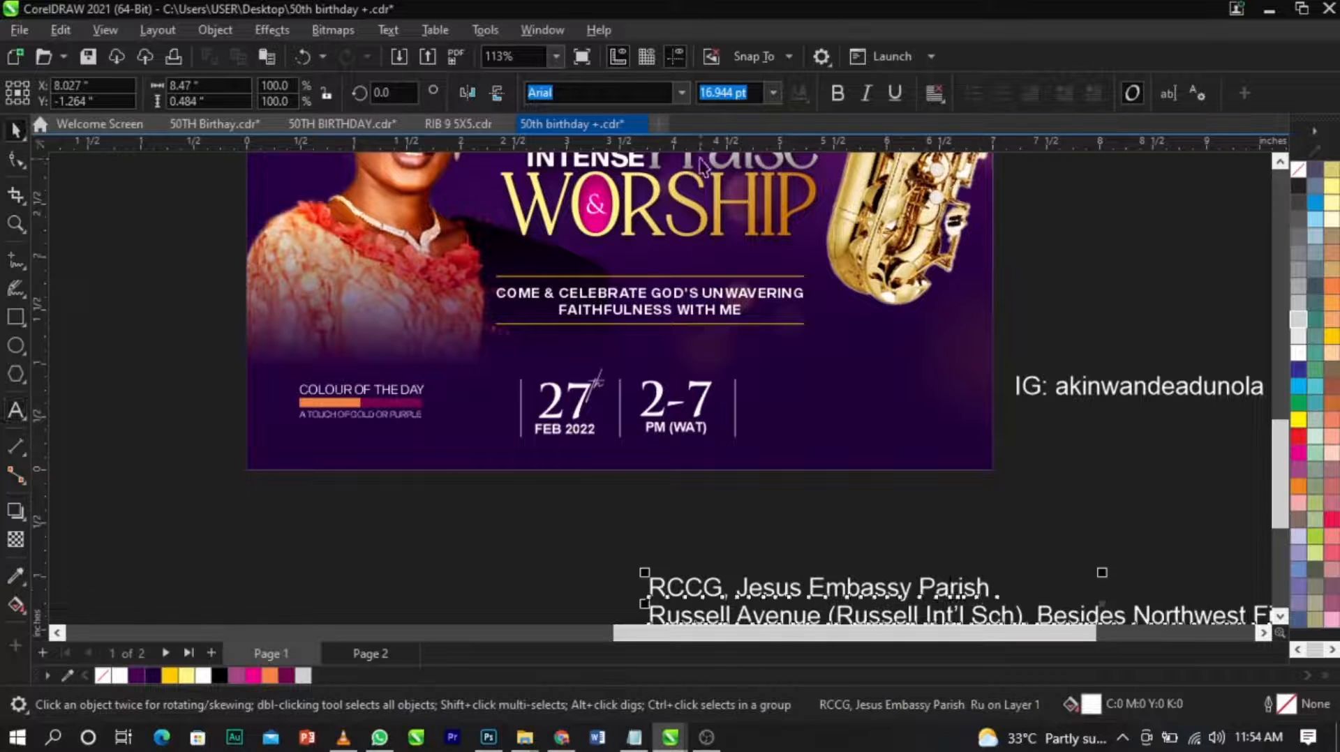
left_click(774, 94)
left_click(747, 168)
Move the venue and address text up onto the design's lower edge, just beneath the time group.
left_click(806, 598)
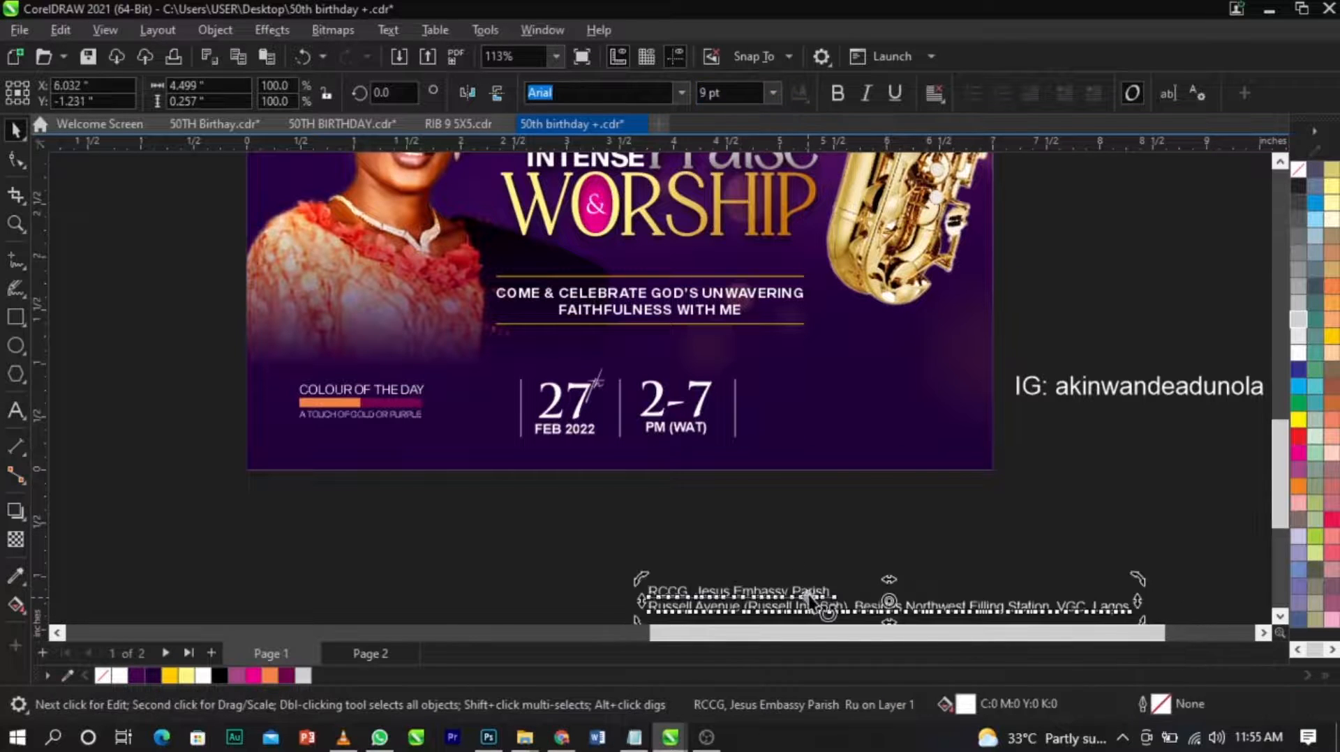
left_click_drag(806, 597, 811, 534)
key("ctrl+z")
left_click_drag(819, 593, 852, 456)
scroll(852, 457, "up", 3)
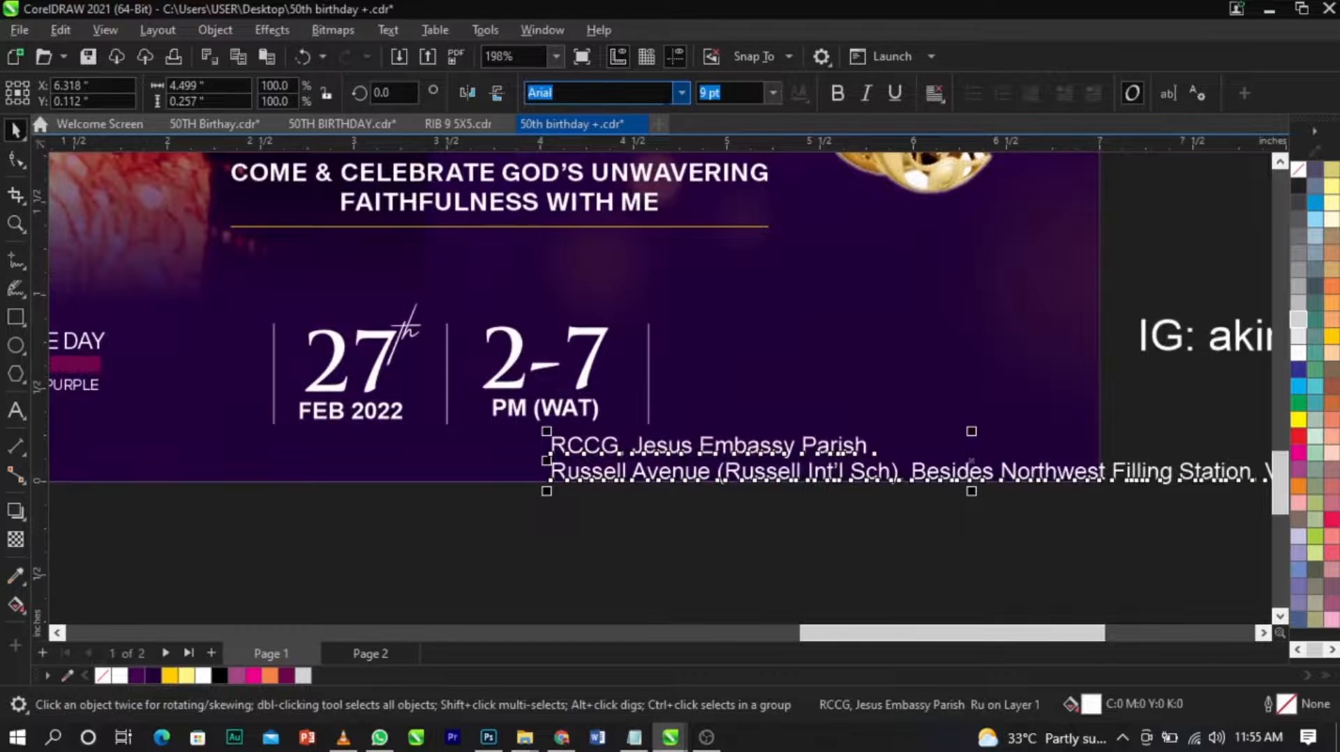
Set the venue and address text to Sequel Sans Book Head and convert all of it to uppercase.
left_click(677, 95)
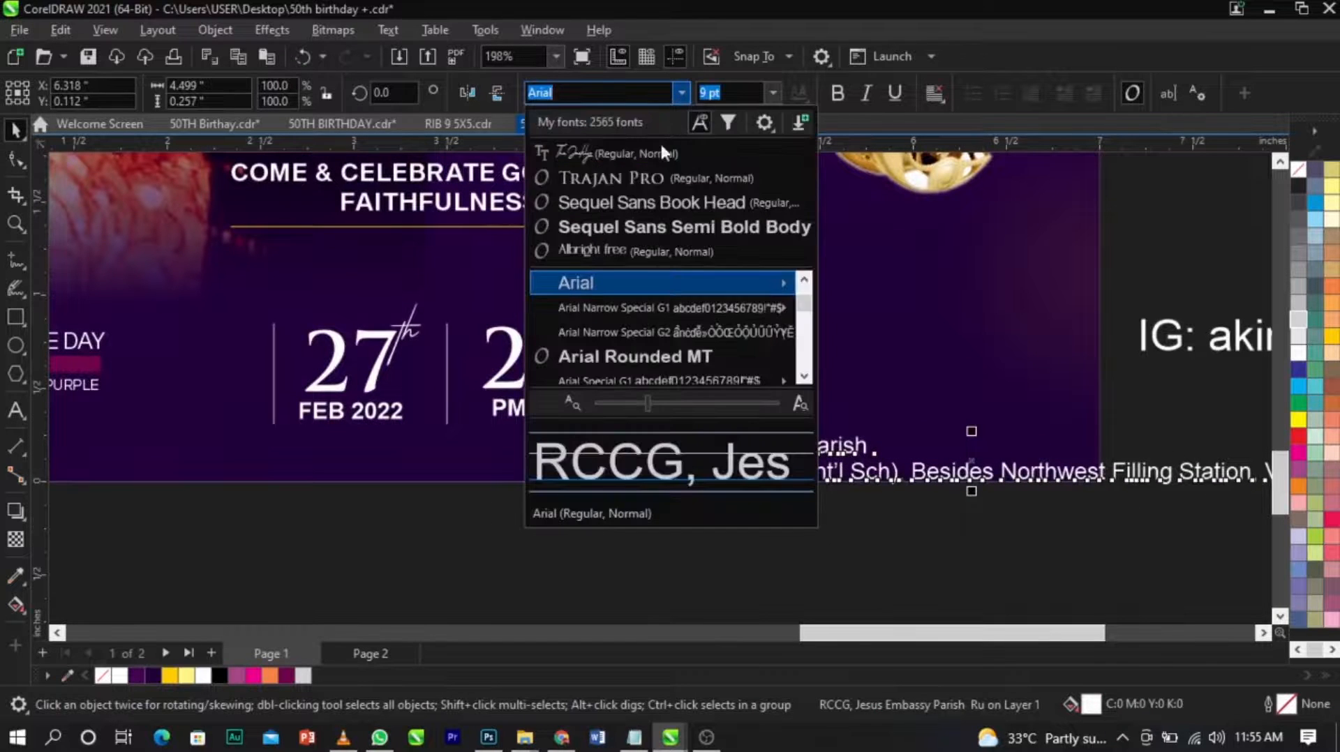
left_click(656, 201)
double_click(951, 479)
key("ctrl+a")
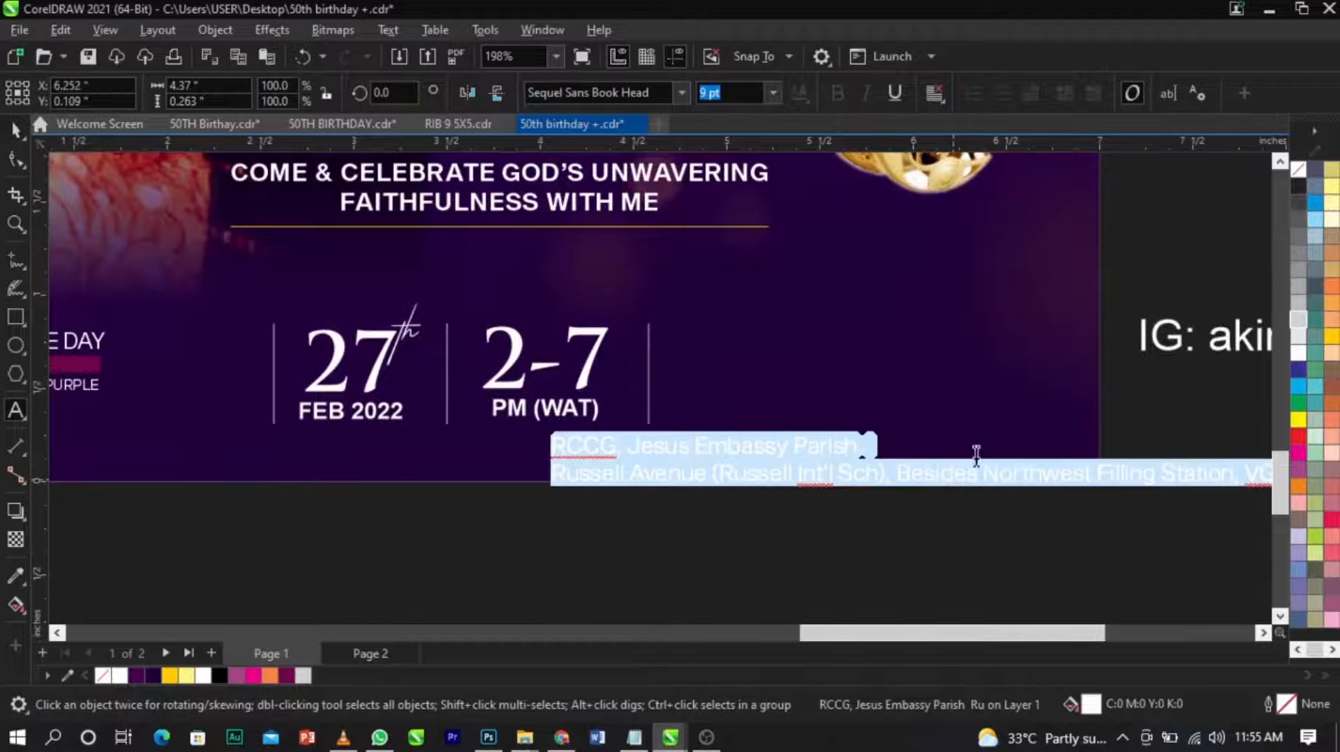
key("shift+F3")
left_click(646, 428)
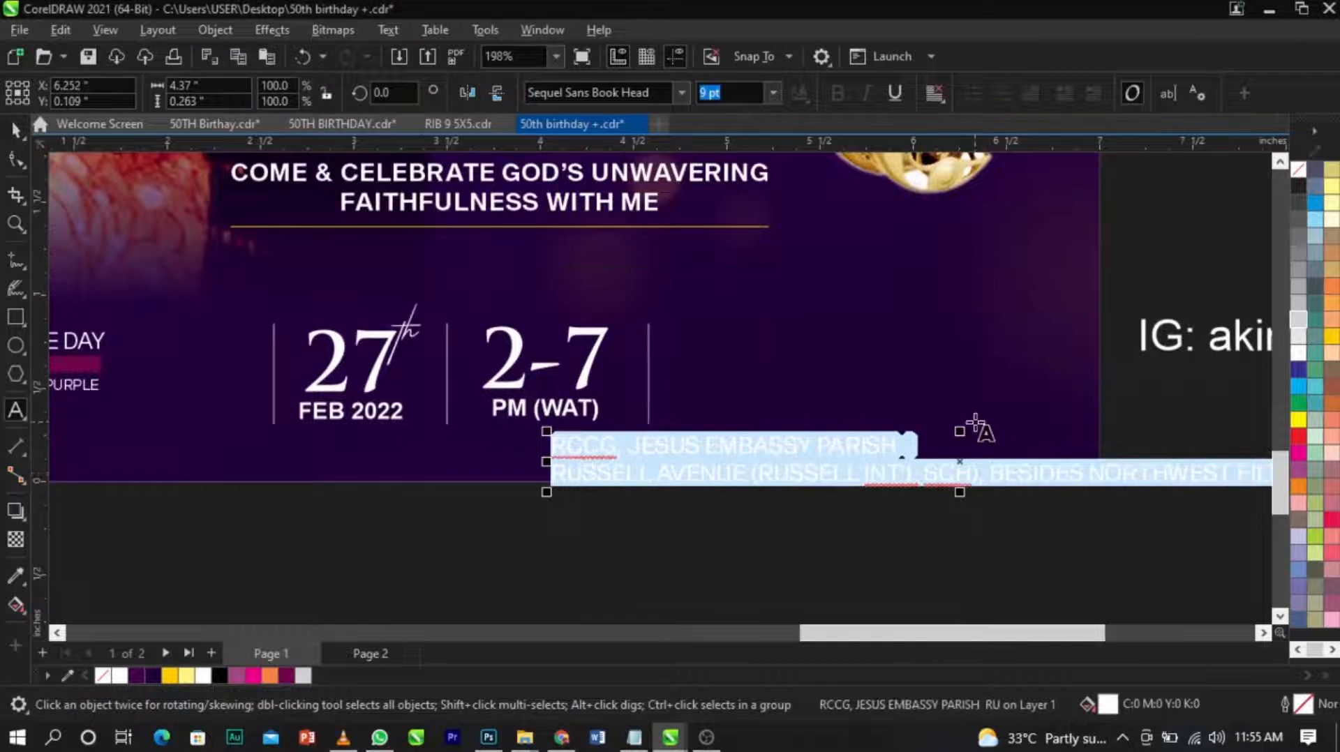
Break the address line after "BESIDES", shrink the text to 5.704 pt and place it right of the last divider.
left_click(1057, 490)
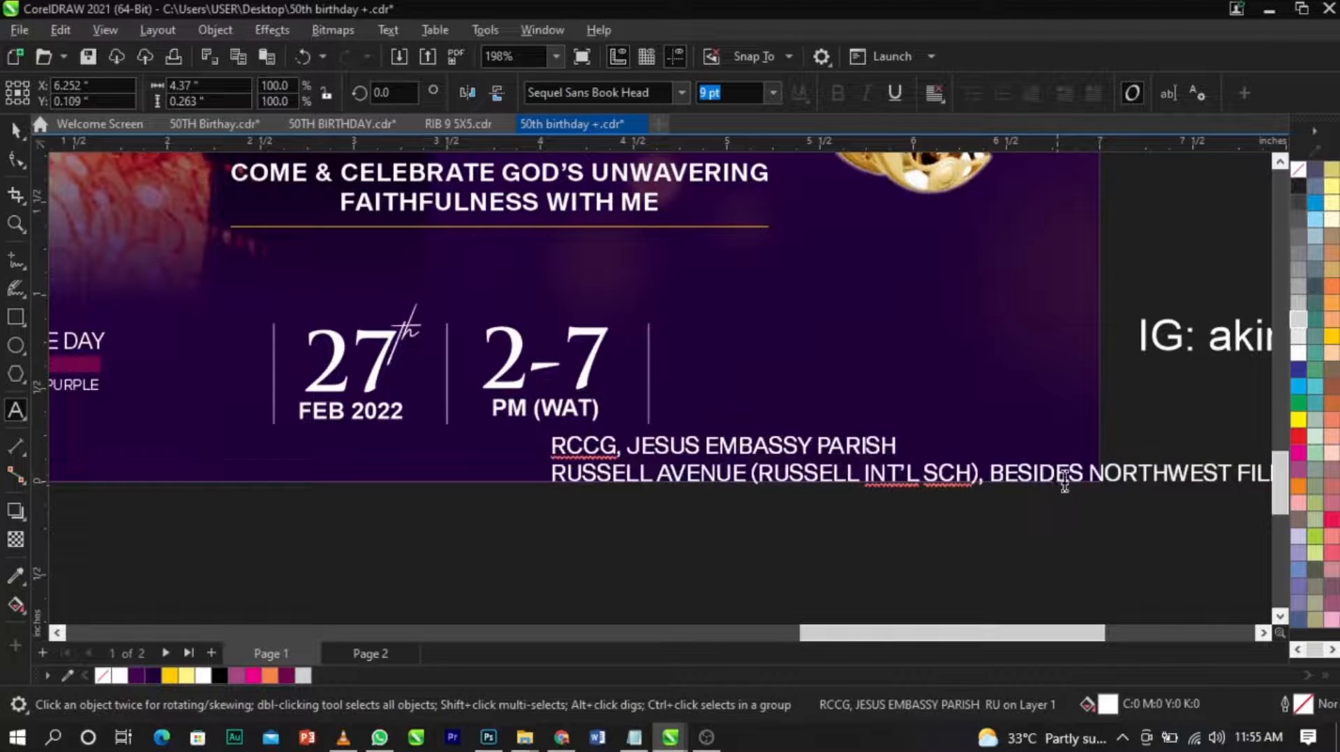
key("Return")
key("ctrl+space")
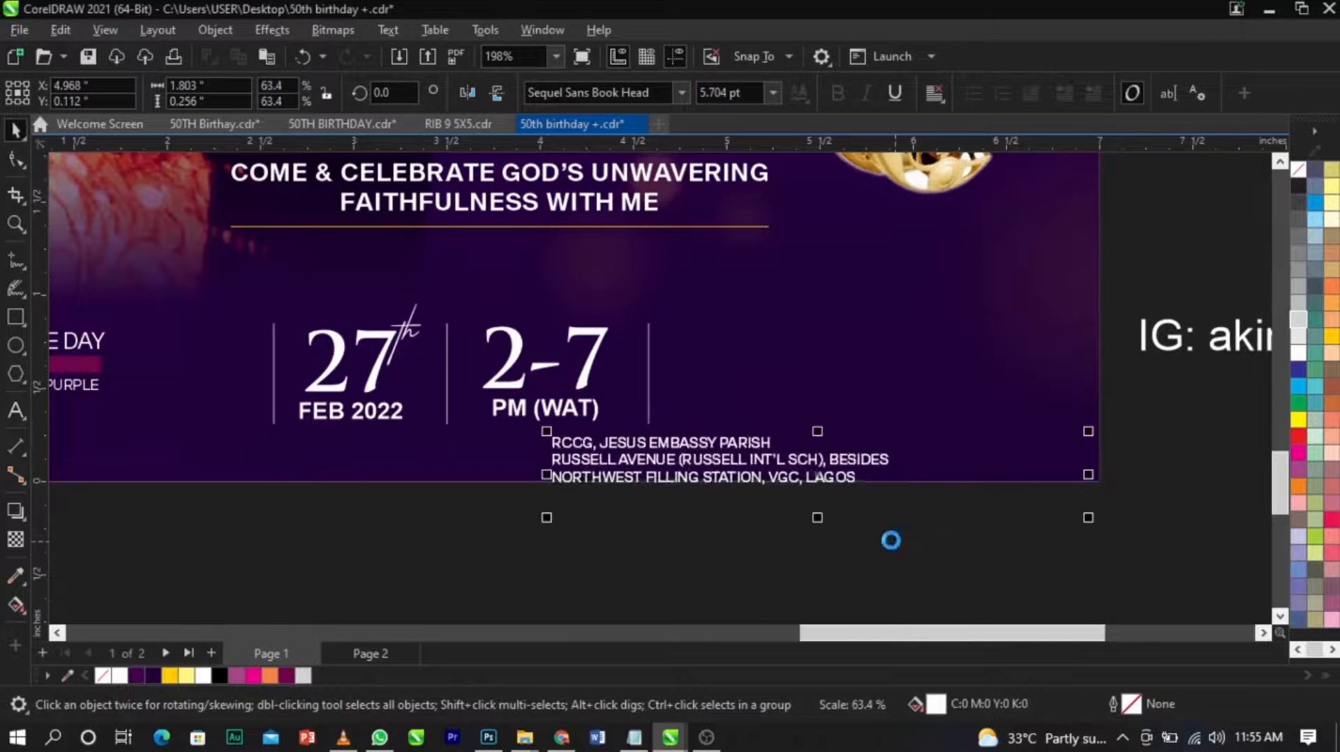
left_click_drag(848, 474, 682, 351)
Cut the line "RCCG, JESUS EMBASSY PARISH" and paste it as a separate text object above the address.
double_click(989, 400)
key("ctrl+x")
left_click(743, 310)
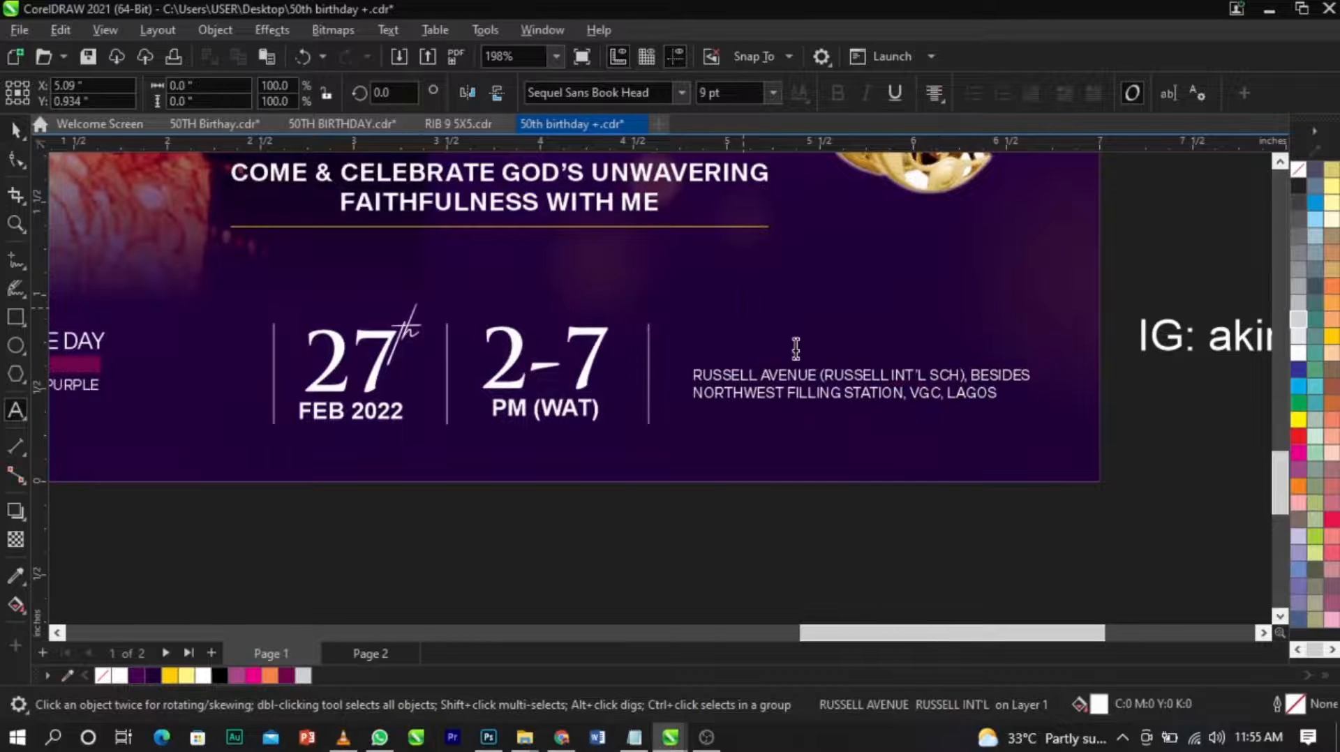
key("ctrl+v")
key("ctrl+space")
scroll(795, 347, "up", 1)
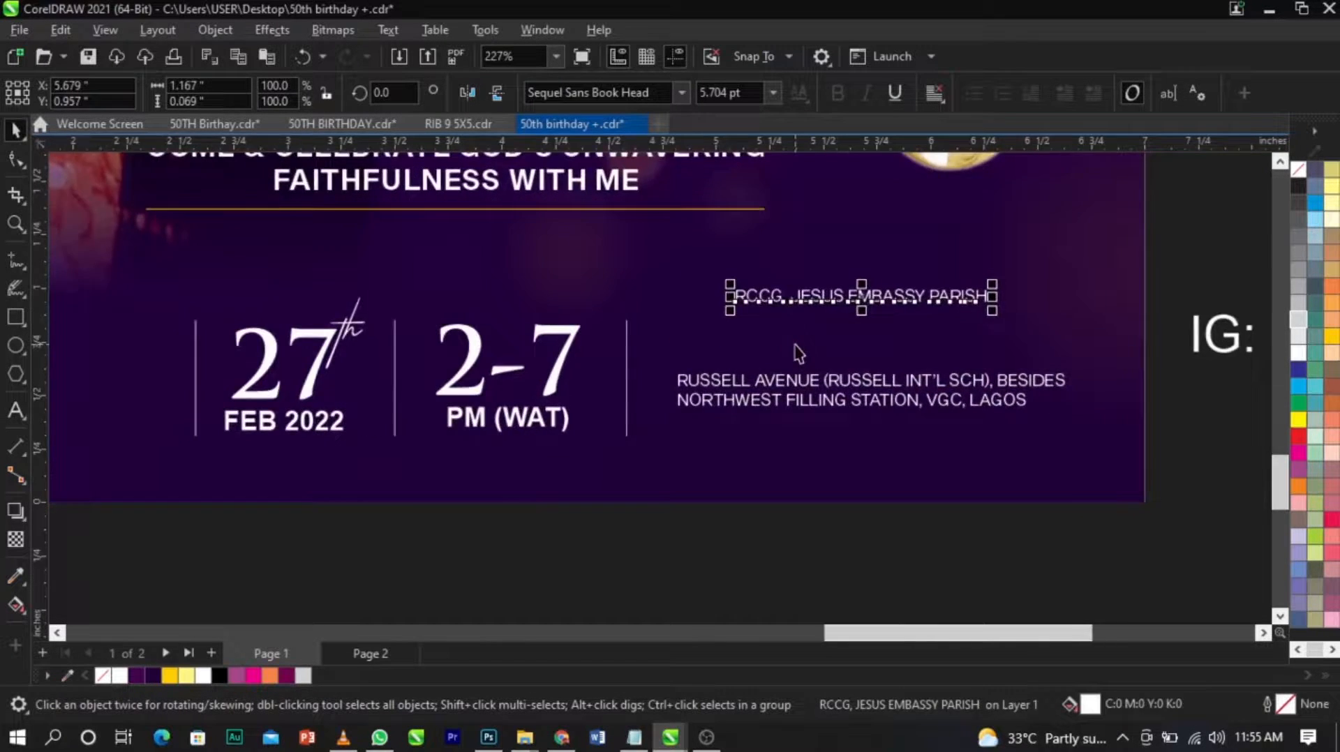
scroll(794, 349, "down", 3)
left_click(847, 498)
Bring the round RCCG logo from the pasteboard, shrink it beside the last divider and position the address just to its right.
scroll(862, 488, "down", 5)
scroll(246, 287, "down", 5)
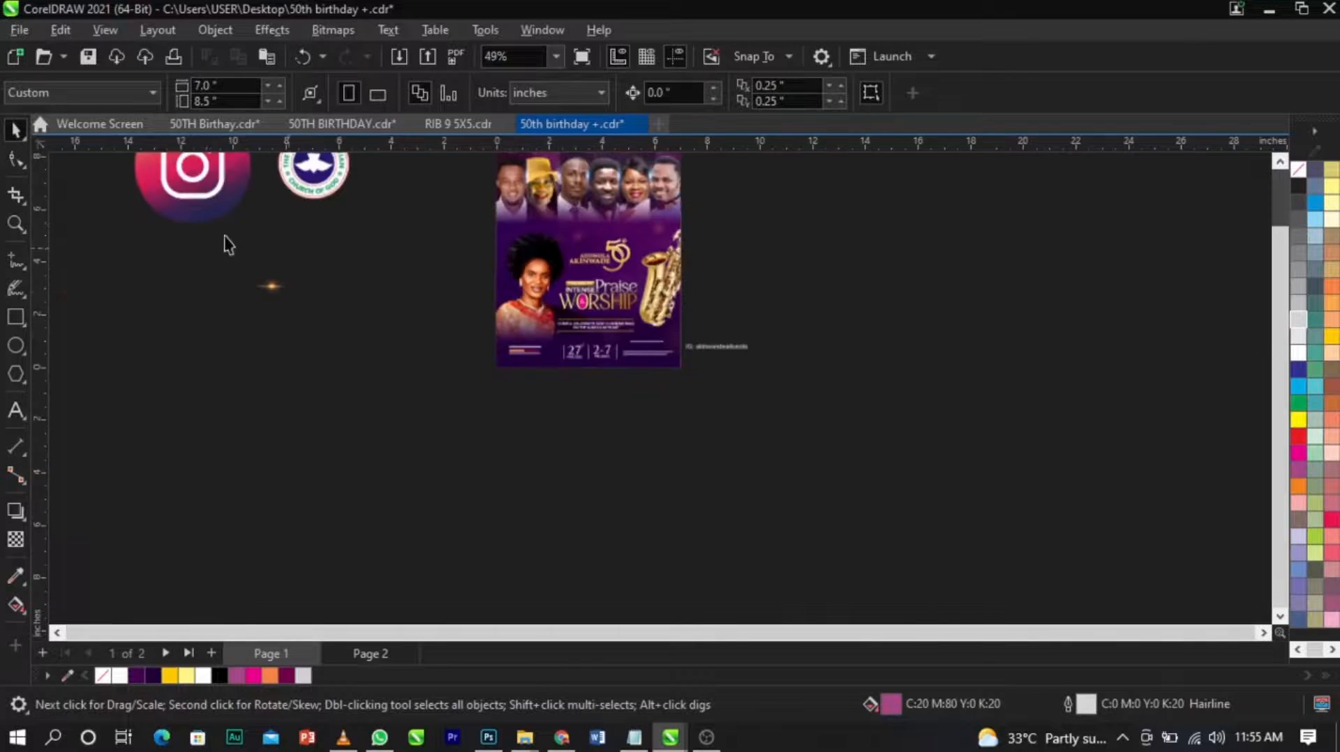
left_click_drag(313, 171, 621, 354)
scroll(593, 321, "up", 7)
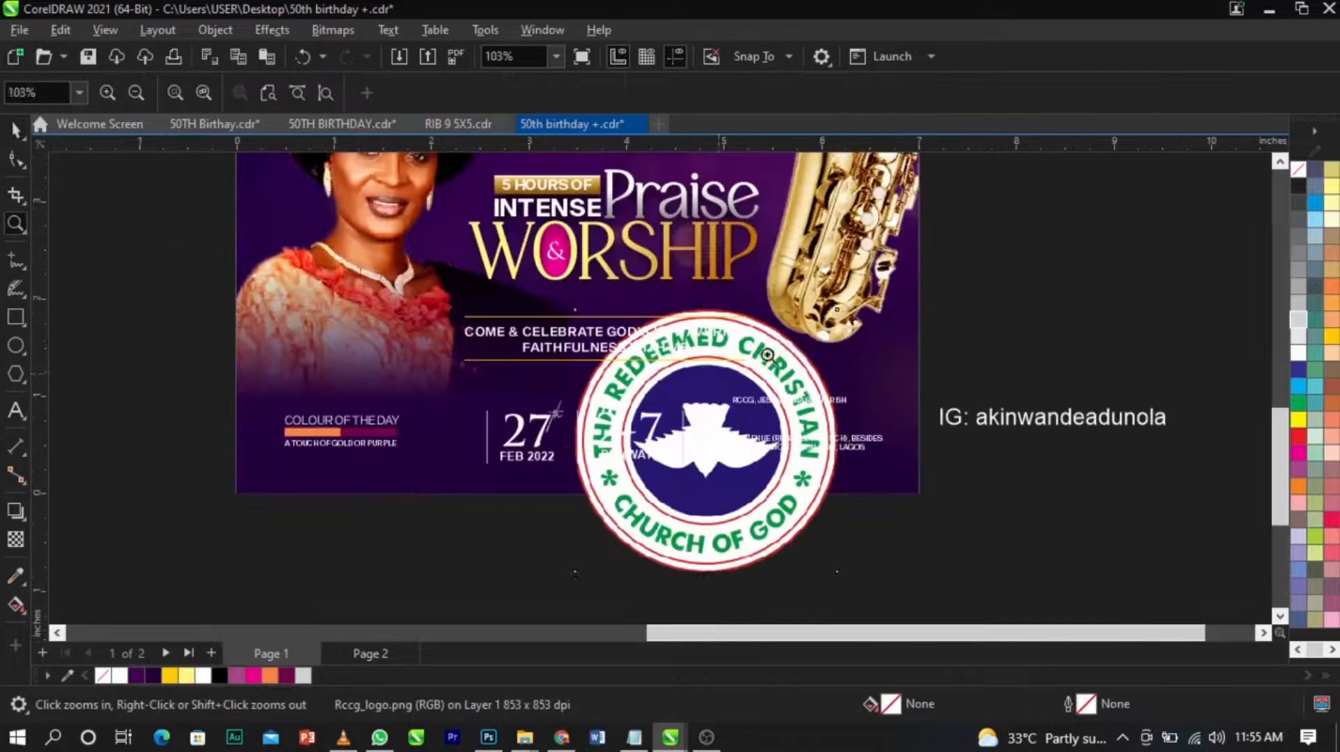
left_click_drag(844, 309, 733, 417)
key("z")
key("space")
left_click_drag(430, 525, 699, 364)
scroll(635, 471, "up", 3)
left_click_drag(667, 439, 596, 441)
scroll(829, 434, "up", 2)
left_click_drag(739, 412, 683, 401)
left_click_drag(828, 387, 868, 384)
scroll(868, 385, "down", 3)
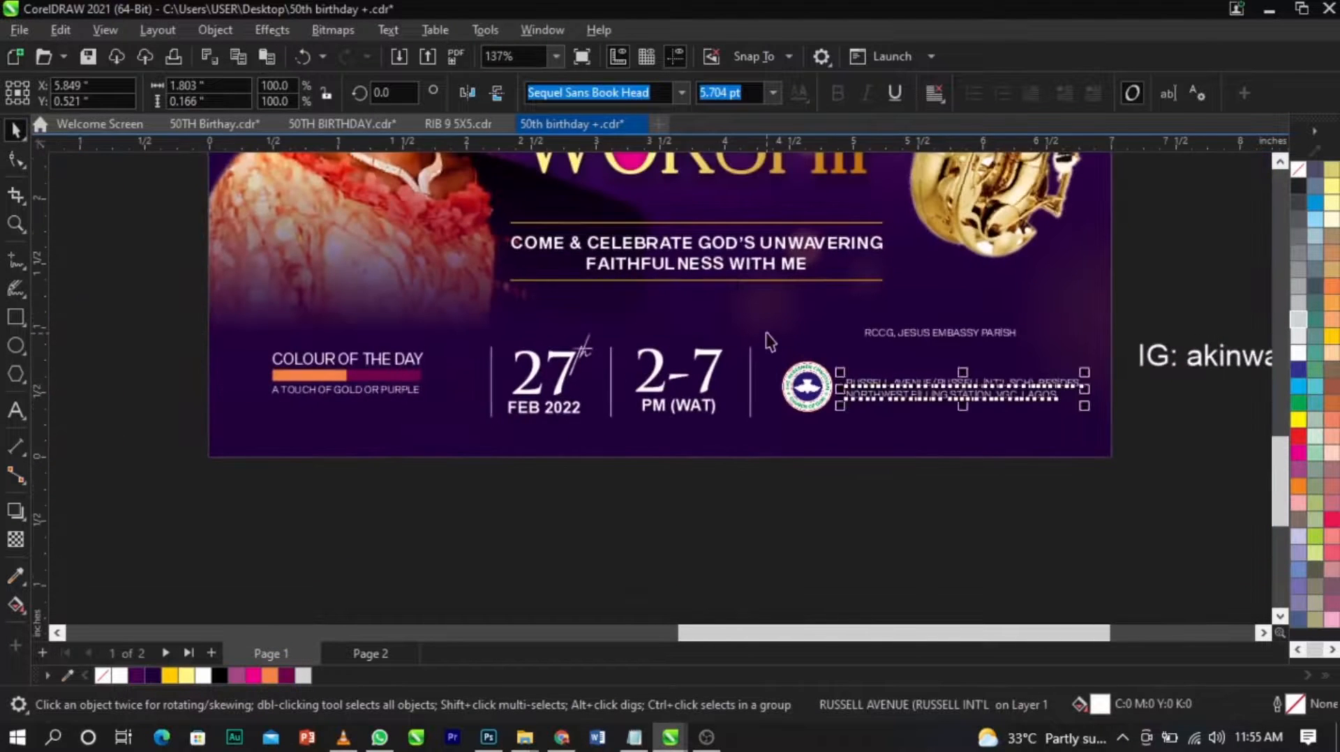
Shrink the date and time details together with their dividers to about 87% and group them.
scroll(464, 457, "up", 2)
left_click_drag(484, 425, 498, 422)
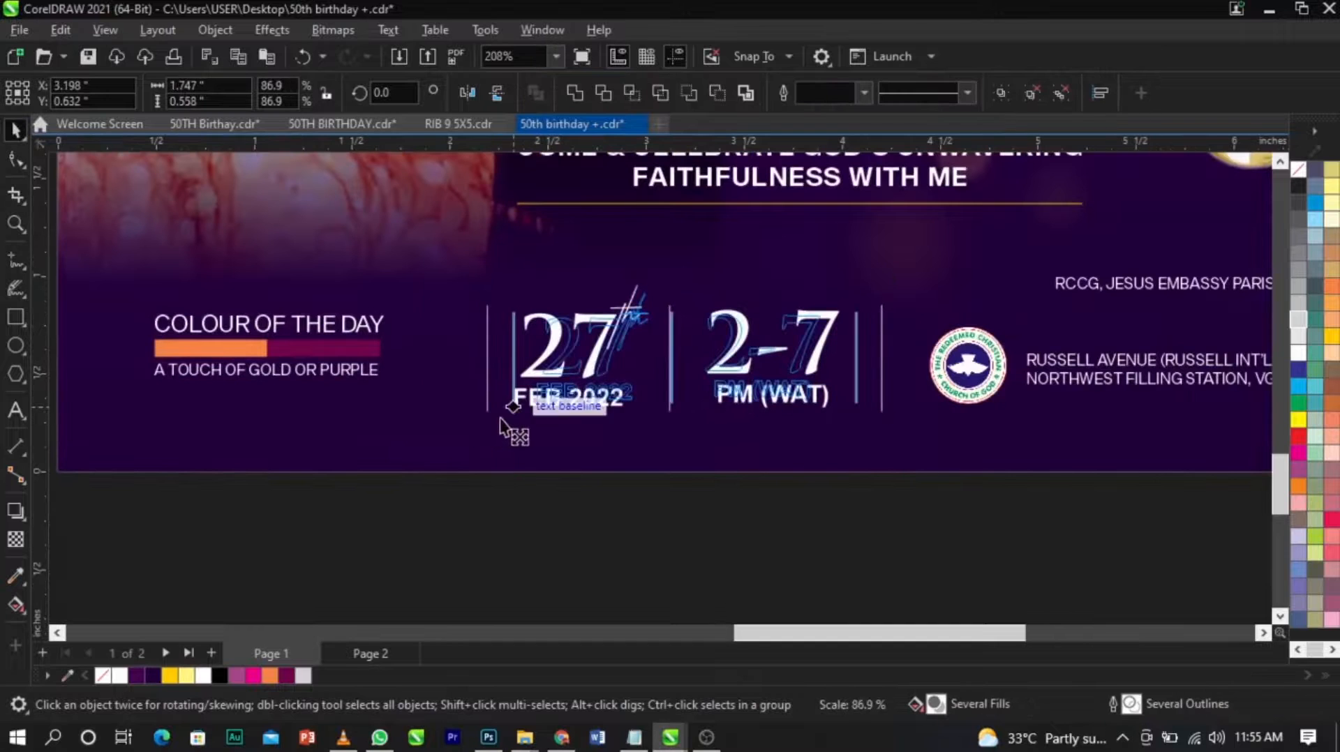
left_click_drag(630, 422, 630, 422)
key("ctrl+g")
Centre the date-and-time group vertically with the church logo, and the colour-of-the-day group with the date-and-time group.
left_click(937, 366, "shift")
key("e")
left_click(928, 492)
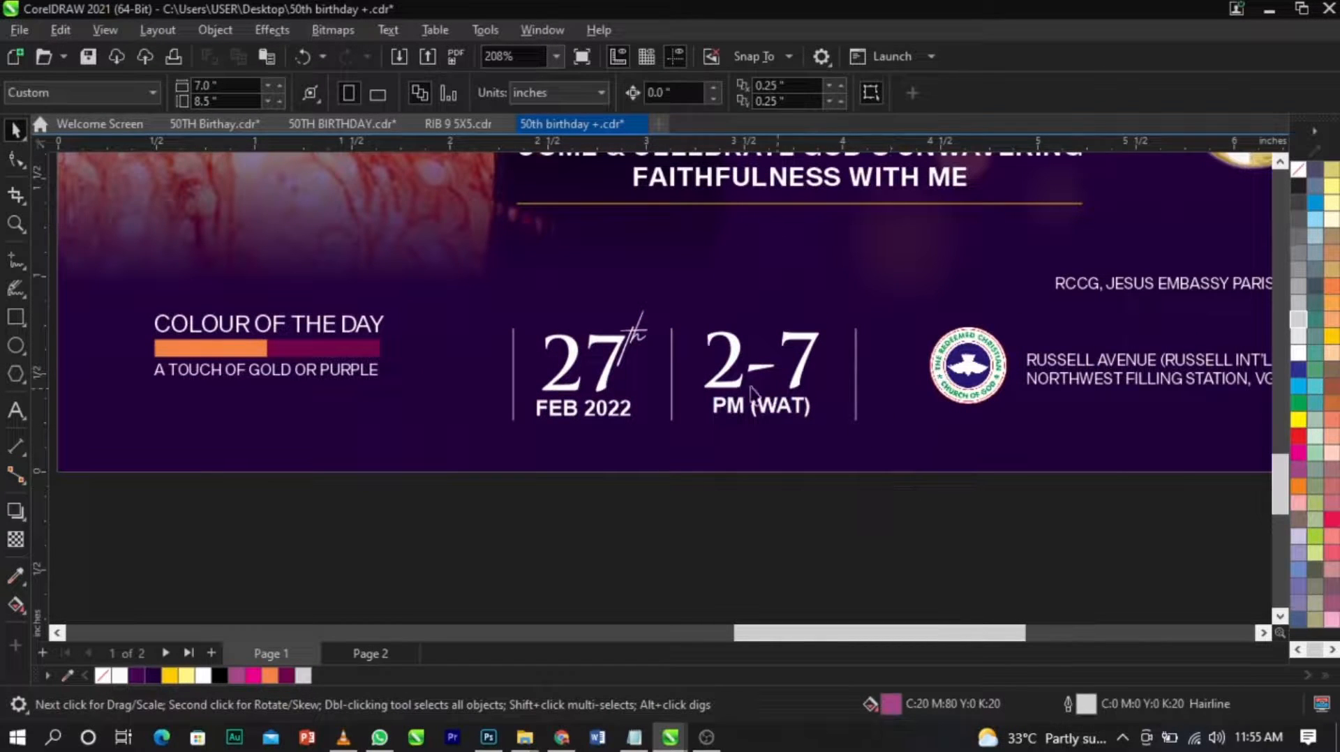
left_click(373, 360)
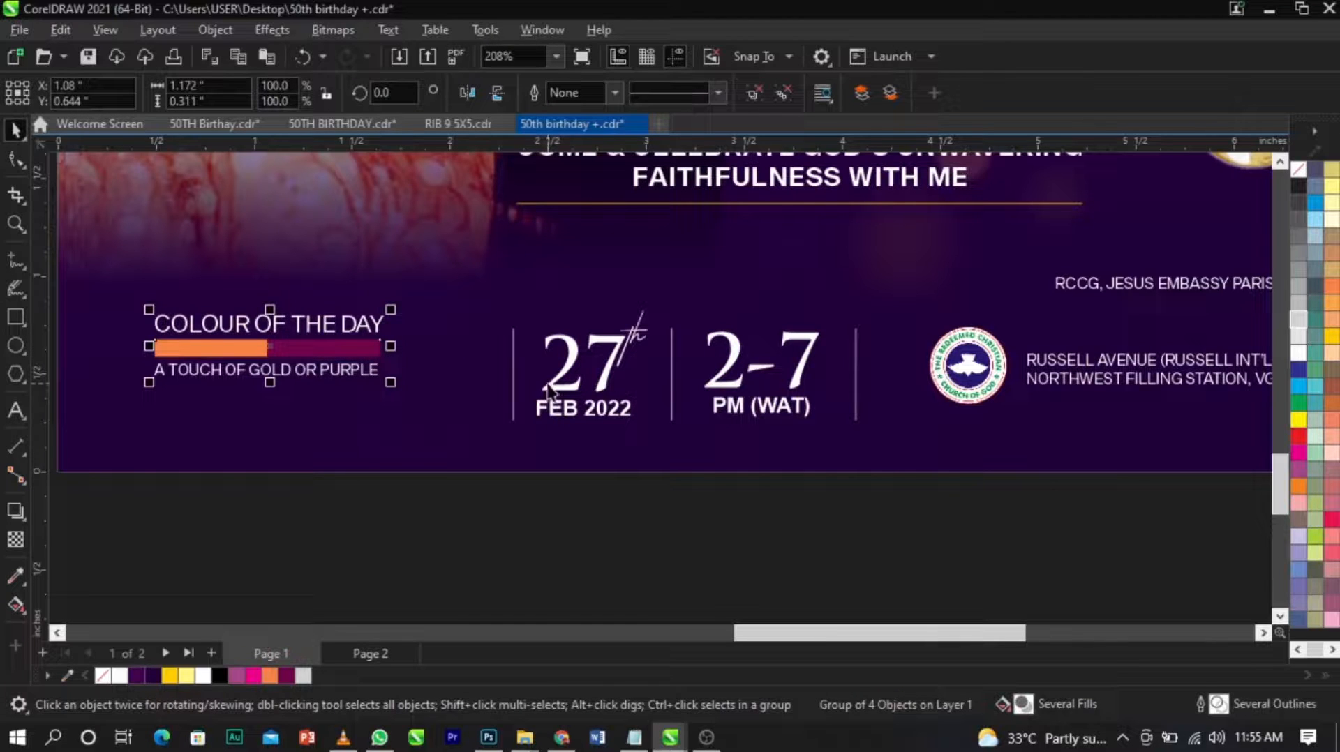
left_click(553, 392, "shift")
key("e")
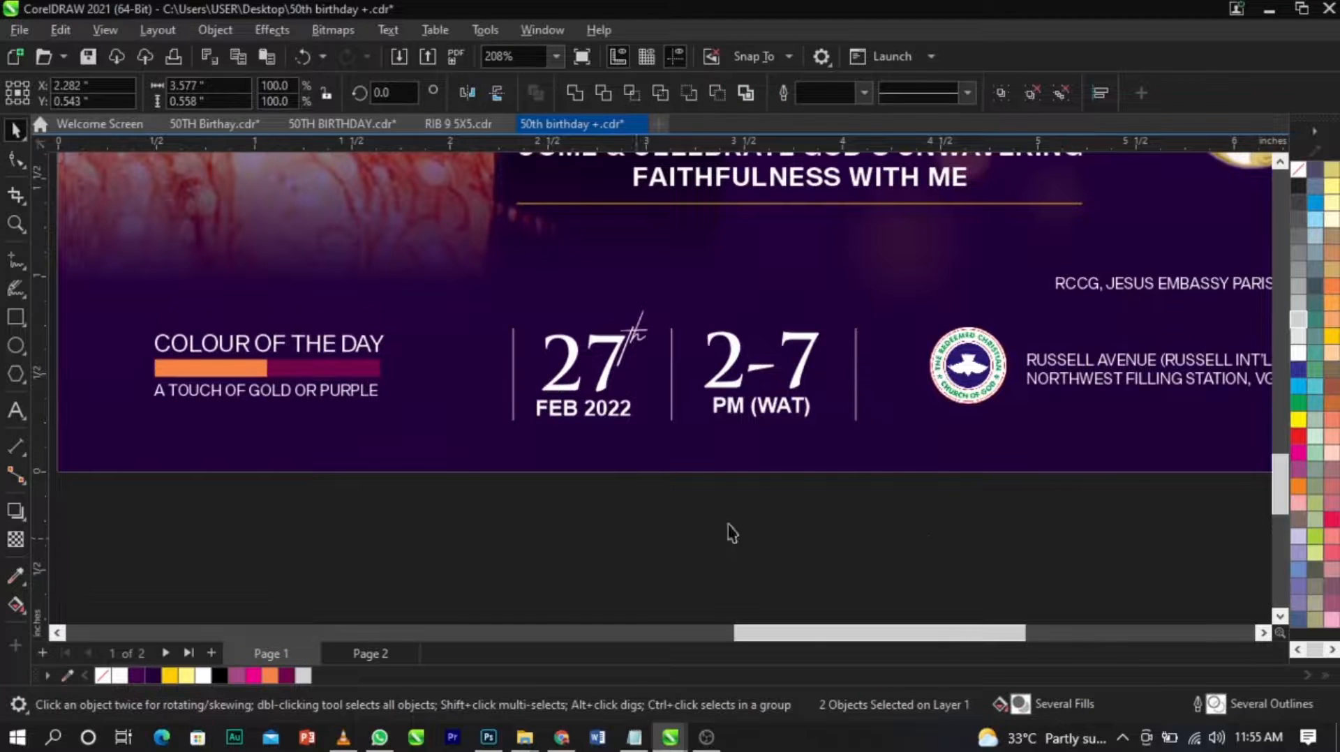
left_click(640, 548)
Draw a rectangle about 1.5 by 0.12 inch above the address, filled with Autumn Orange and without an outline.
scroll(442, 458, "down", 2)
scroll(844, 436, "up", 3)
left_click(860, 381)
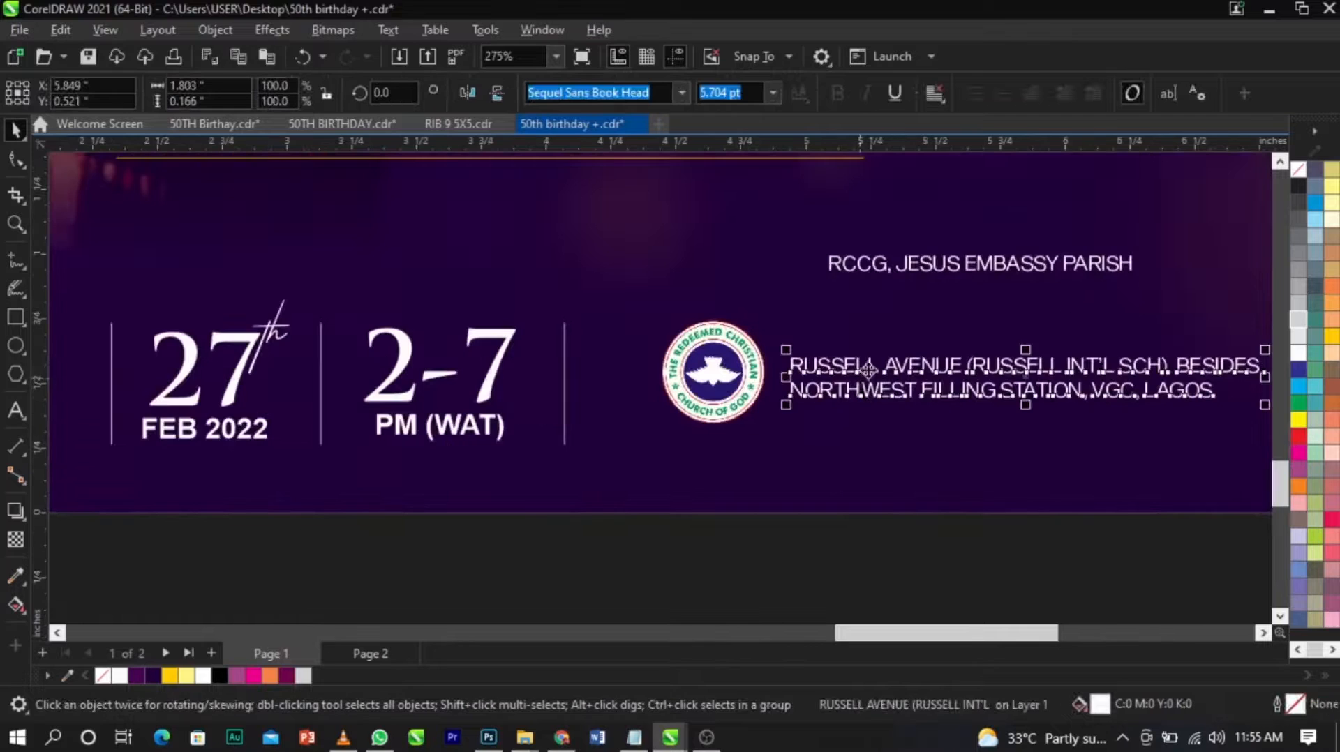
scroll(868, 359, "down", 2)
scroll(883, 356, "up", 3)
scroll(892, 349, "up", 1)
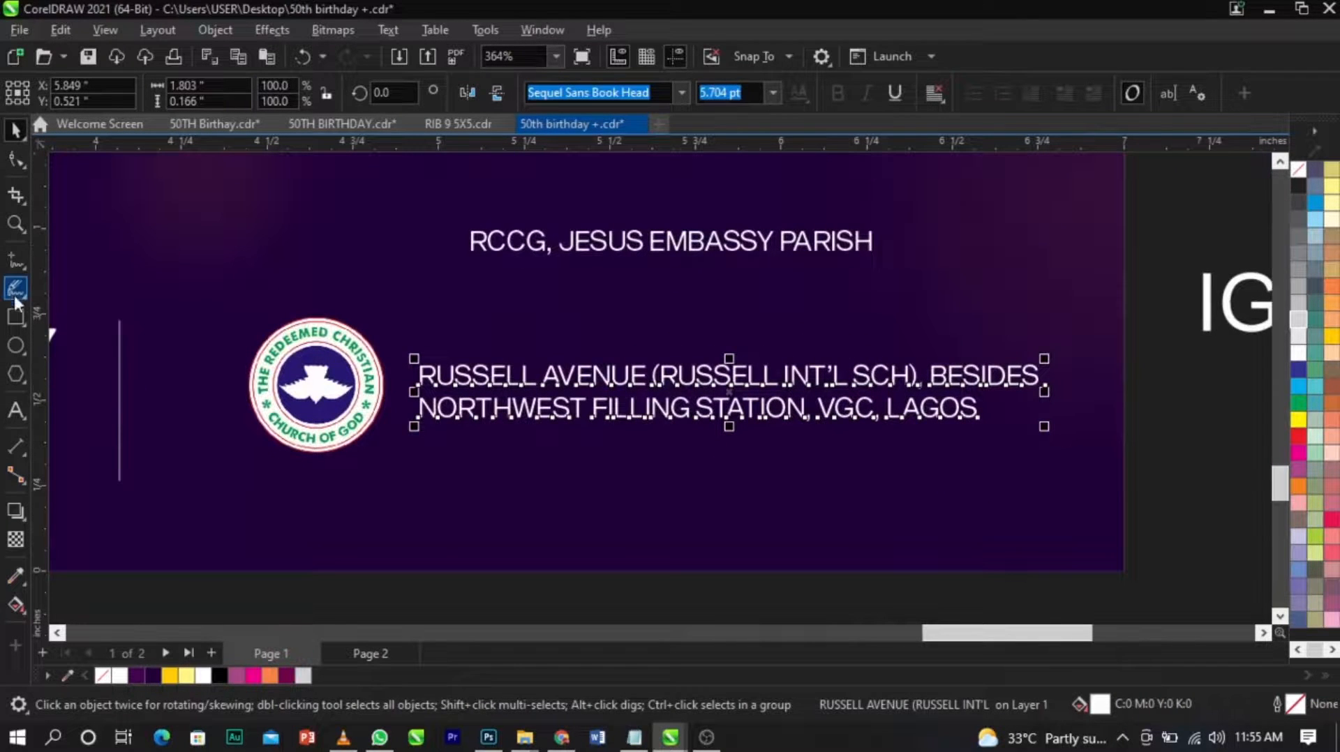
left_click(15, 317)
left_click_drag(409, 319, 924, 360)
left_click(237, 675)
key("space")
left_click(270, 676)
right_click(1298, 175)
left_click(1293, 182)
Move the parish name onto the orange bar and centre it horizontally and vertically within the bar.
left_click_drag(867, 248, 852, 341)
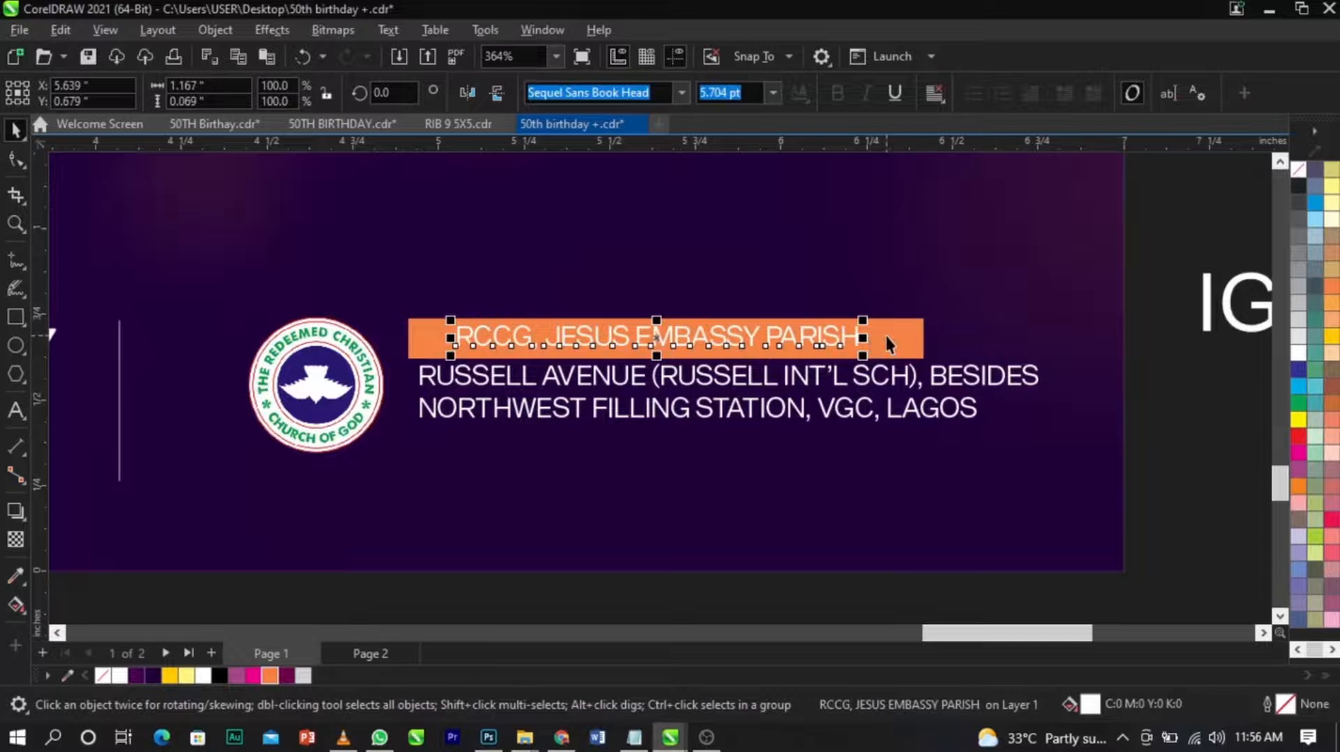
left_click(885, 337)
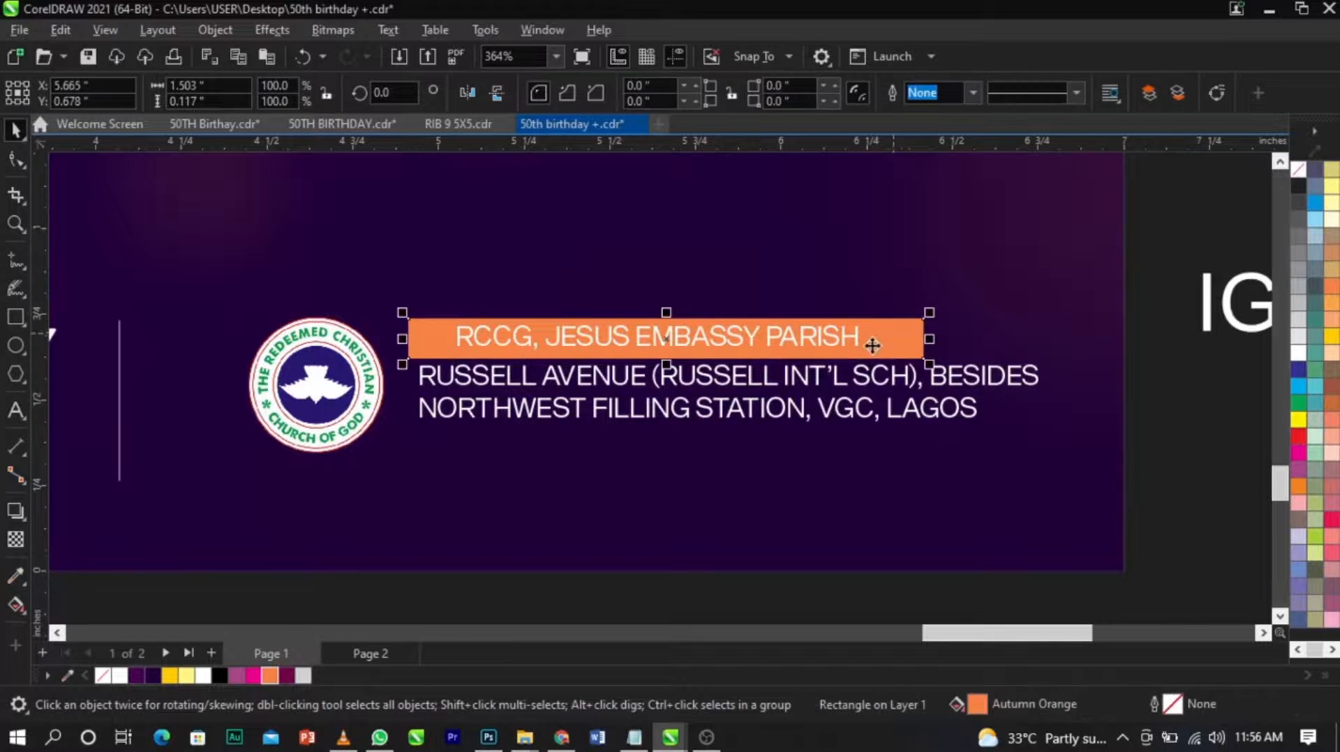
left_click(859, 343)
left_click(880, 343, "shift")
key("c")
key("e")
left_click(965, 322)
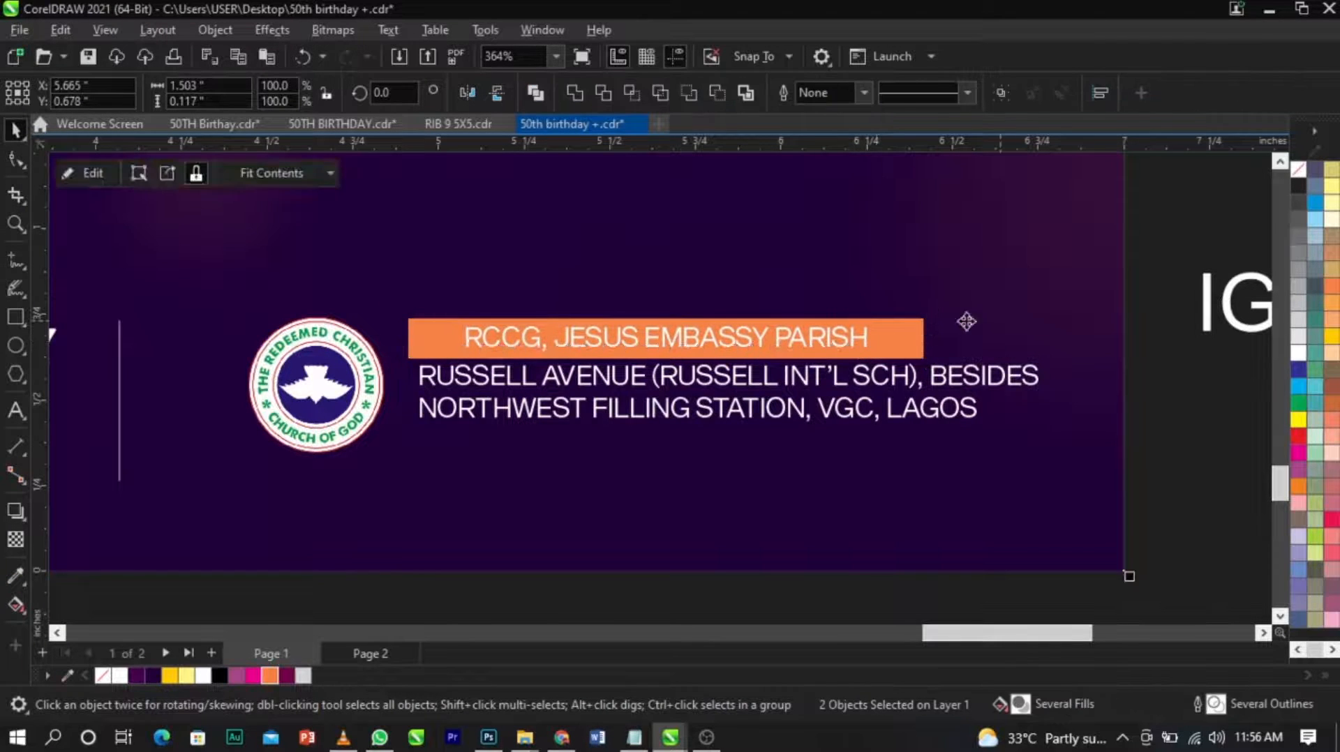
Set the parish name to Sequel Sans Semi Bold Body, reduce its size slightly and recentre it on the bar.
left_click(868, 345)
left_click(679, 93)
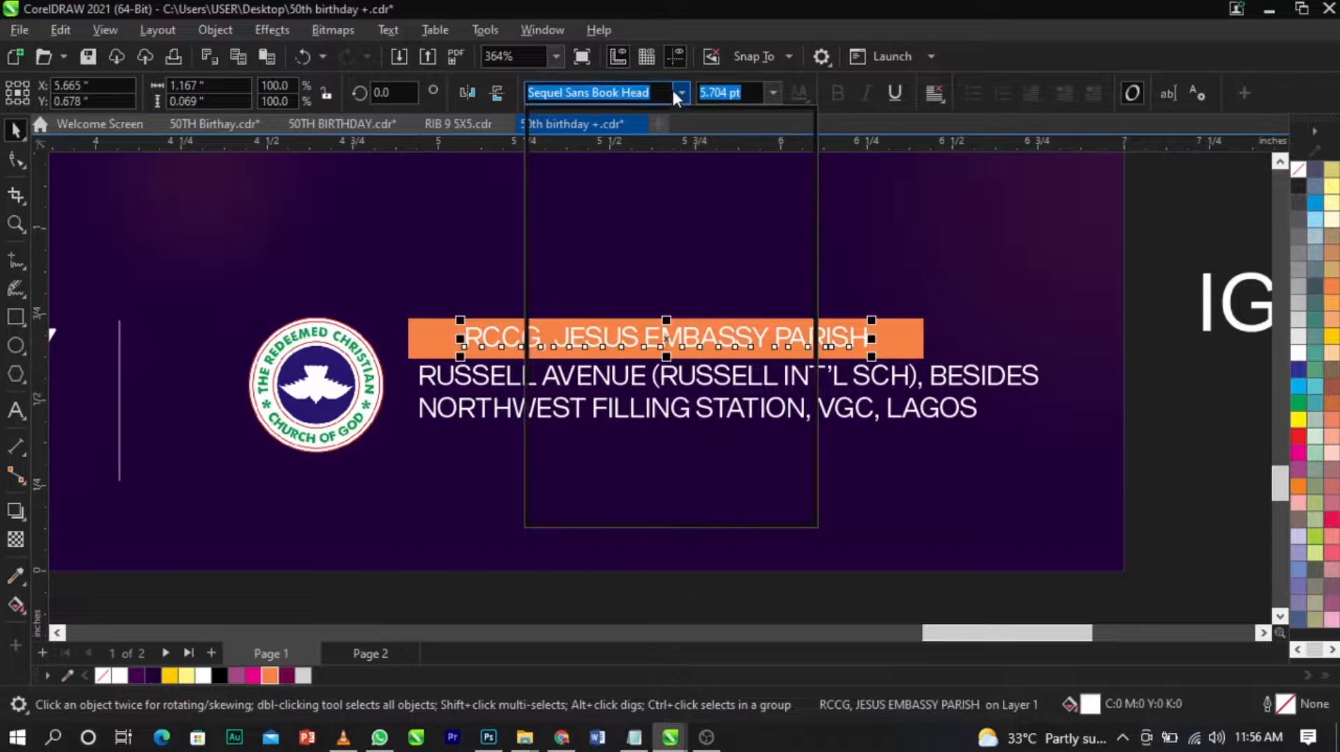
left_click(652, 227)
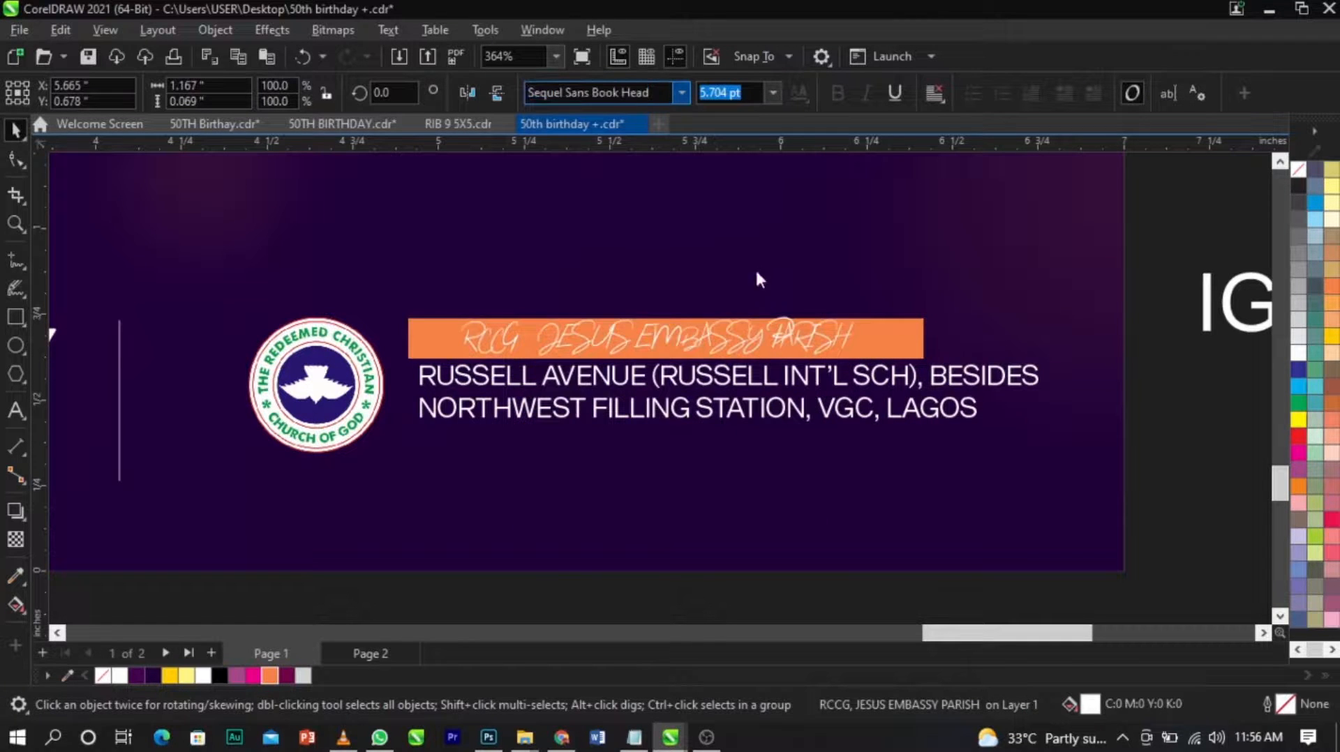
left_click(911, 354, "shift")
key("c")
Left-align the orange parish bar with the address and nudge the address slightly lower for more space.
left_click(914, 379)
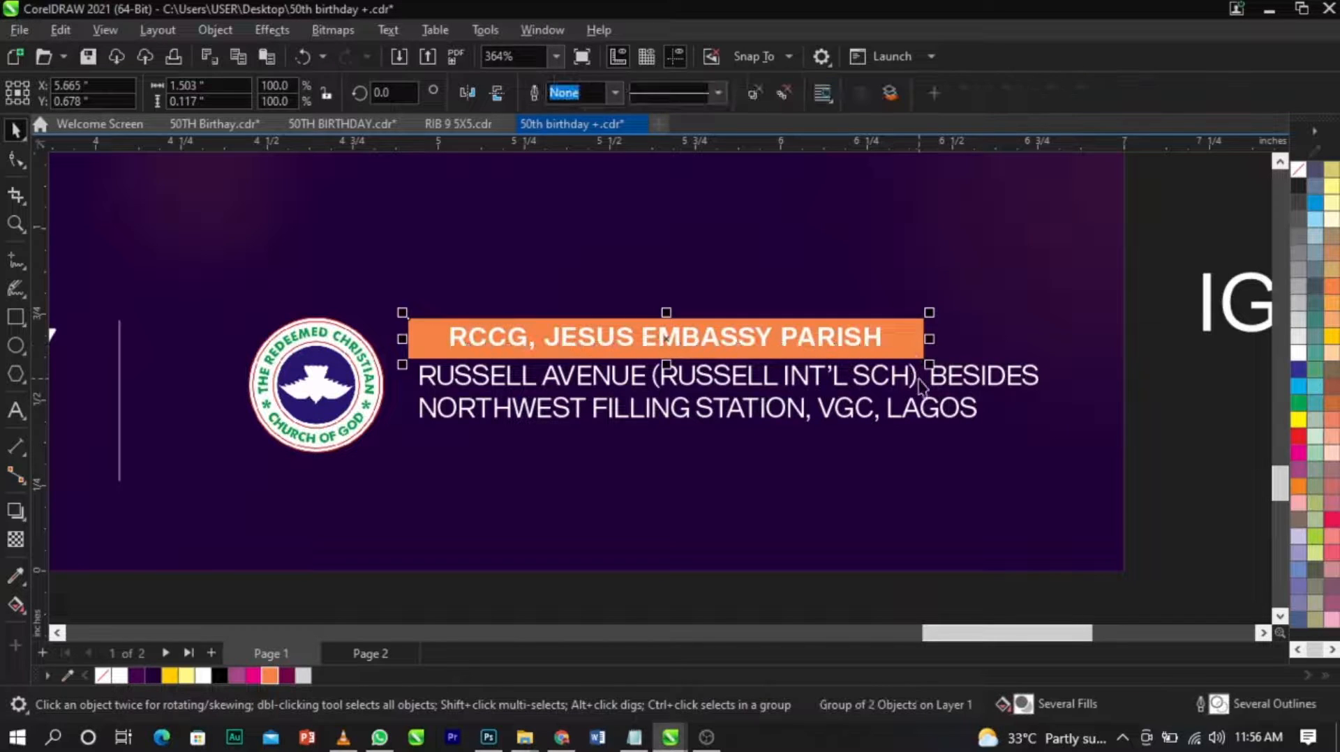
key("l")
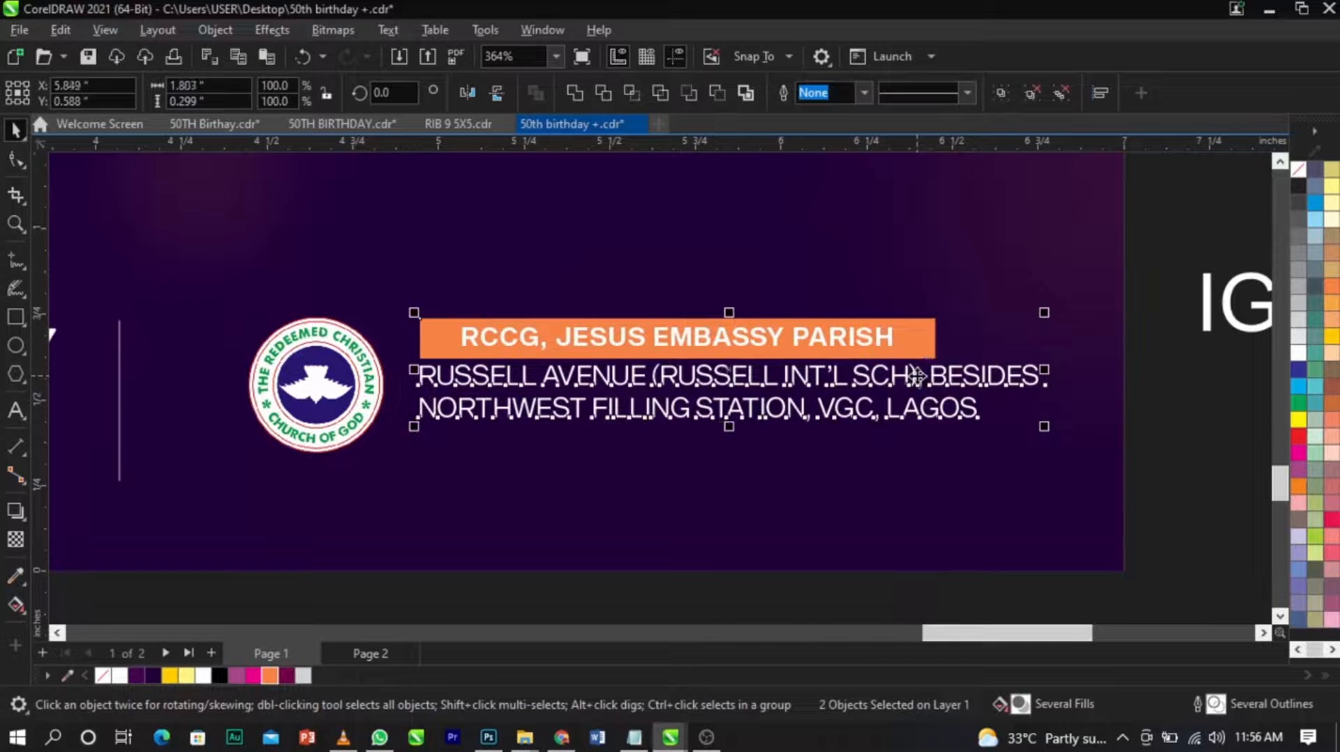
left_click(374, 371)
left_click(458, 350)
left_click_drag(397, 284, 1125, 524)
left_click(919, 452)
left_click(893, 383)
scroll(893, 382, "up", 5)
left_click_drag(893, 382, 893, 391)
scroll(893, 392, "down", 5)
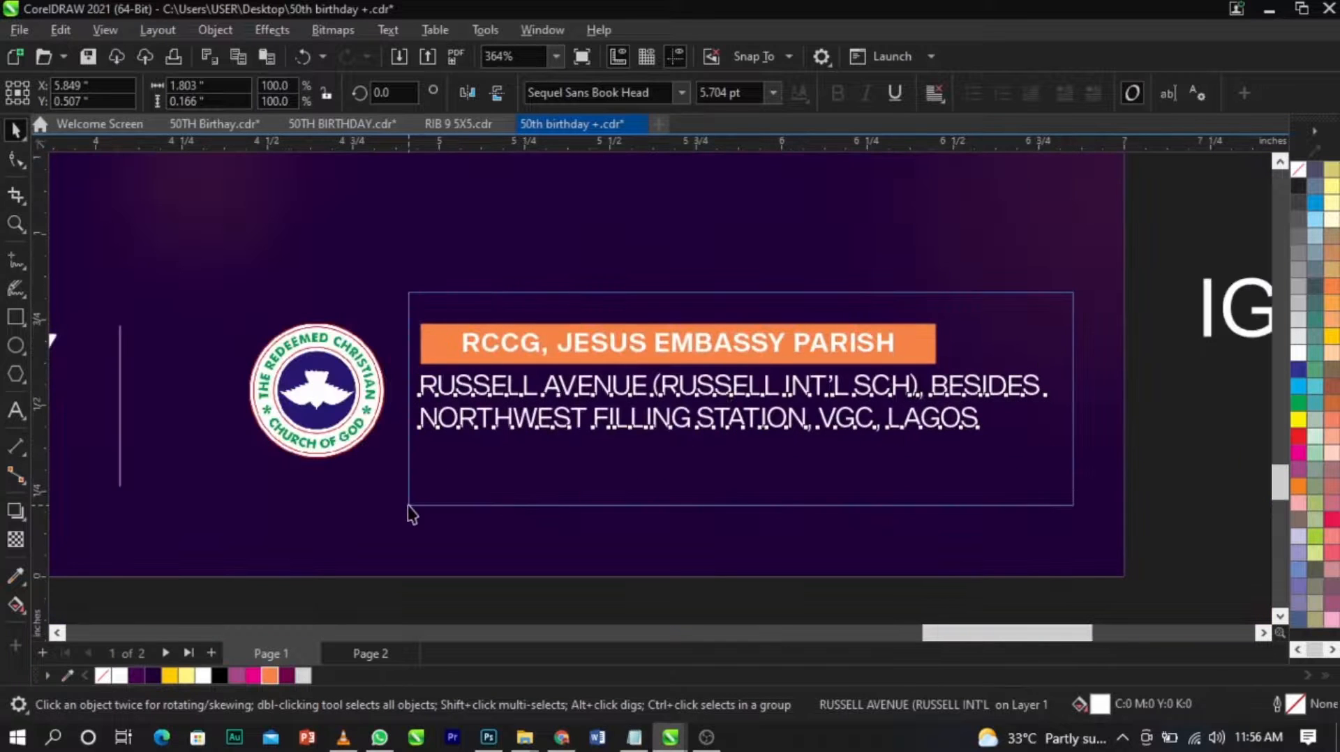
Group the orange bar with the address and centre the group vertically with the church logo.
left_click_drag(420, 501, 422, 500)
key("ctrl+g")
left_click(360, 407, "shift")
key("e")
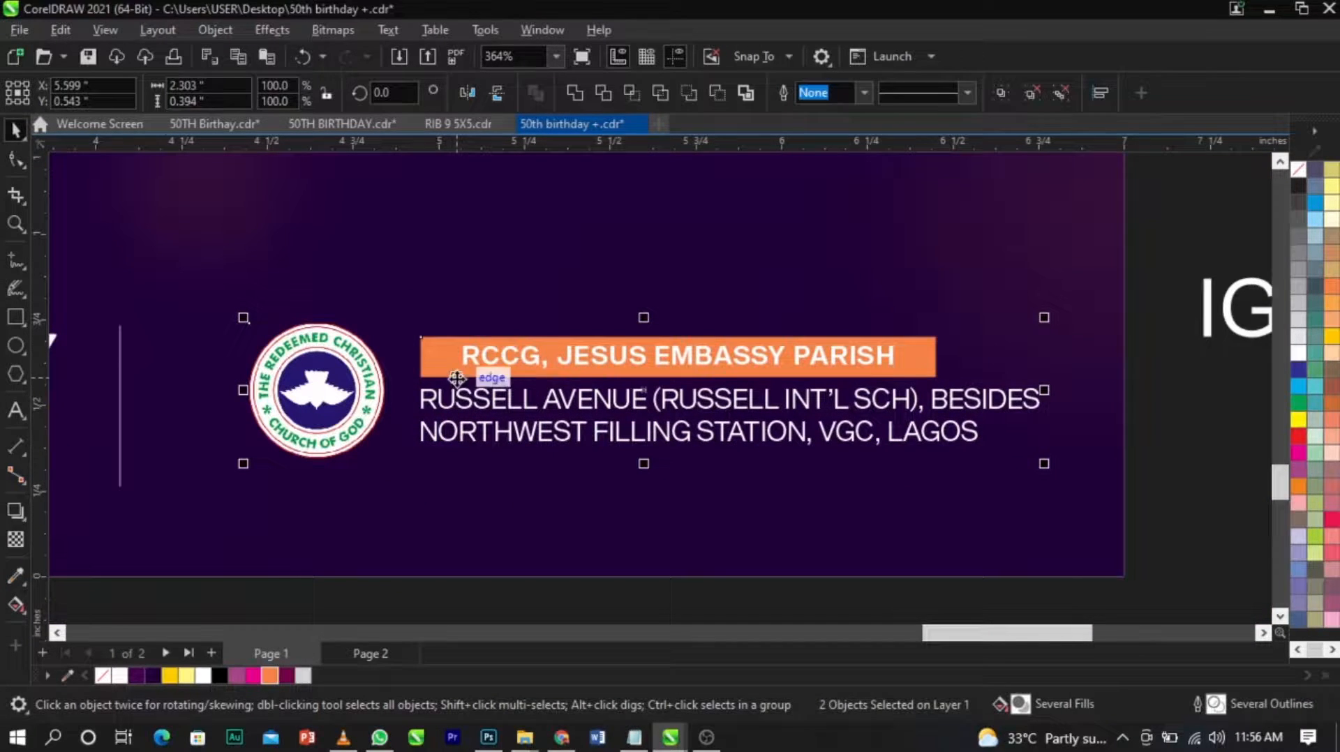
left_click(549, 476)
Move the church logo closer to the venue text and adjust the venue block's position beside the last divider.
left_click(546, 381)
left_click(356, 387)
scroll(356, 387, "up", 3)
left_click_drag(356, 386, 381, 386)
scroll(711, 398, "down", 1)
left_click(734, 356, "shift")
left_click_drag(739, 357, 685, 370)
scroll(685, 370, "down", 10)
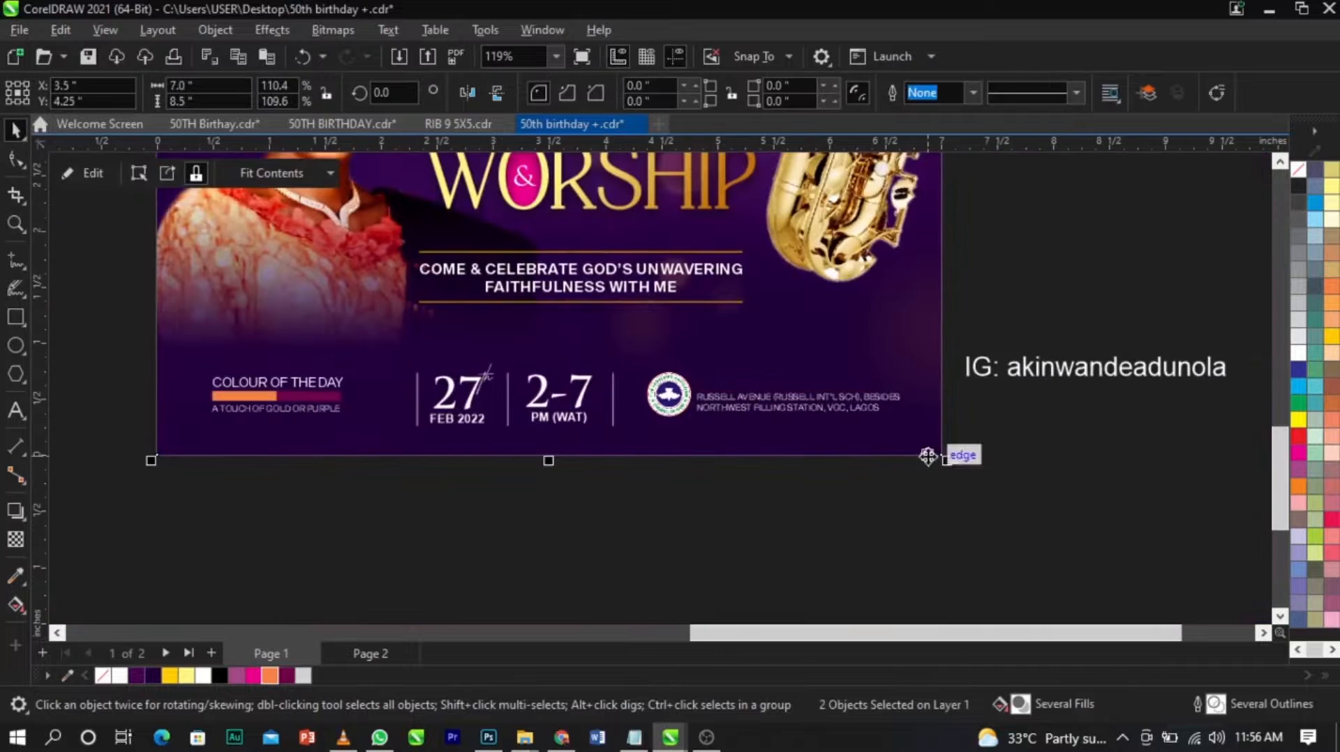
Centre the complete row of event details horizontally on the design and enlarge it slightly.
left_click(164, 508)
left_click_drag(562, 470, 917, 336)
left_click(900, 321, "shift")
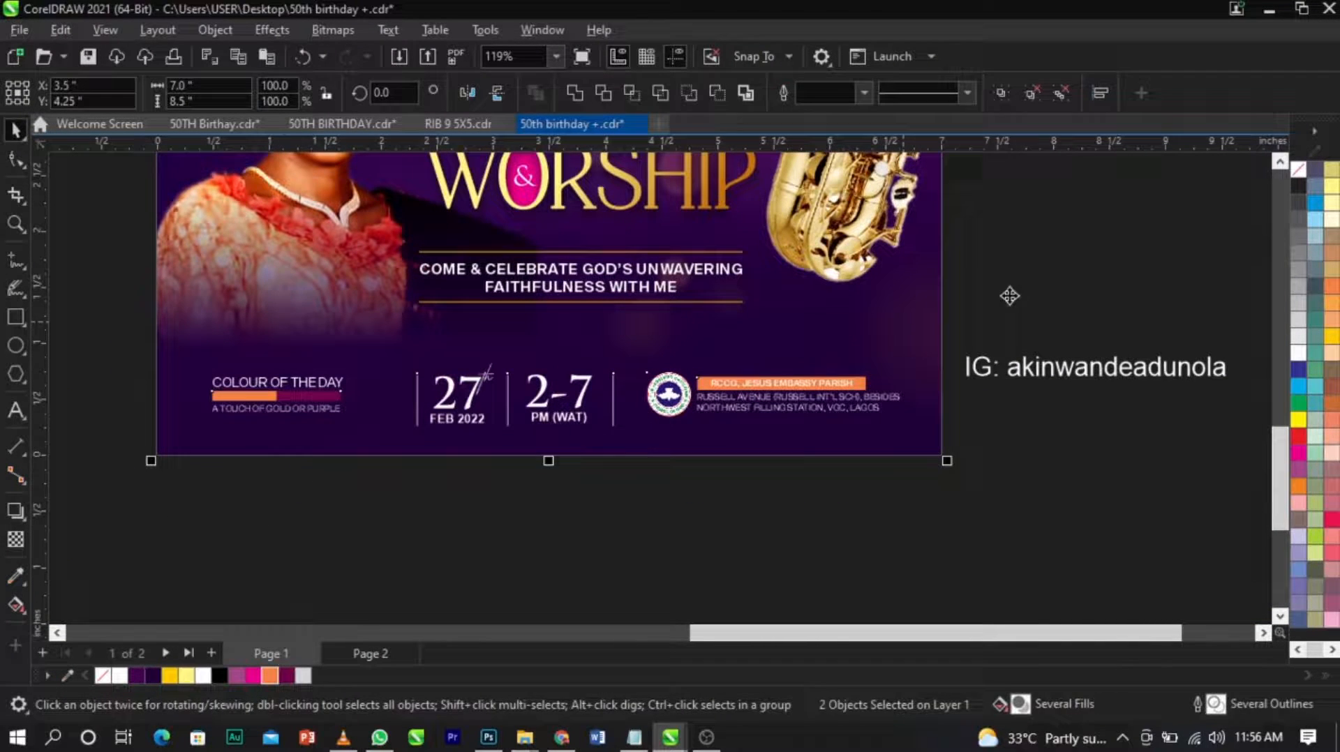
key("c")
left_click(1008, 296)
left_click(830, 386)
mouse_move(898, 356)
left_mouse_down()
mouse_move(912, 364)
mouse_move(911, 352)
left_mouse_up()
Move the Instagram handle text beneath the tagline's lower gold line and set its font to Sequel Sans Book Head.
left_click(1029, 385)
left_click_drag(1073, 370, 547, 335)
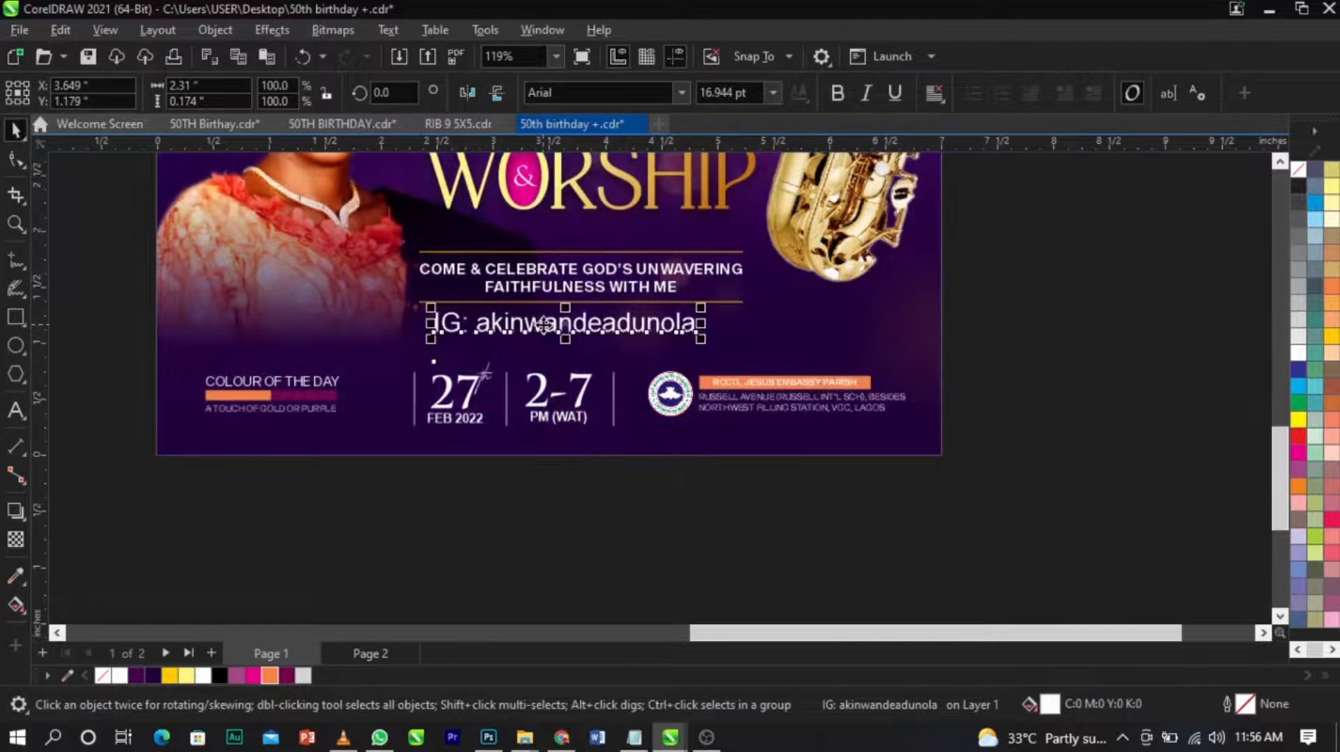
scroll(593, 283, "up", 3)
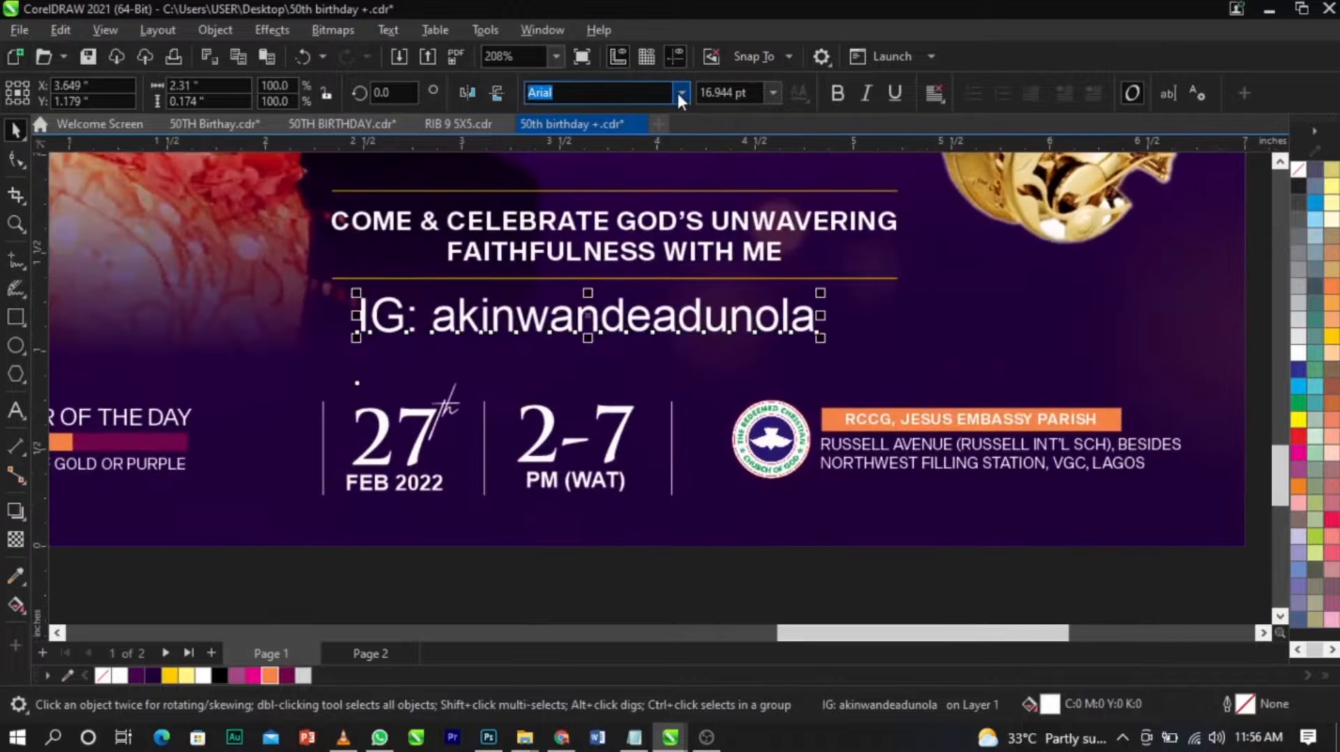
left_click(680, 95)
left_click(661, 176)
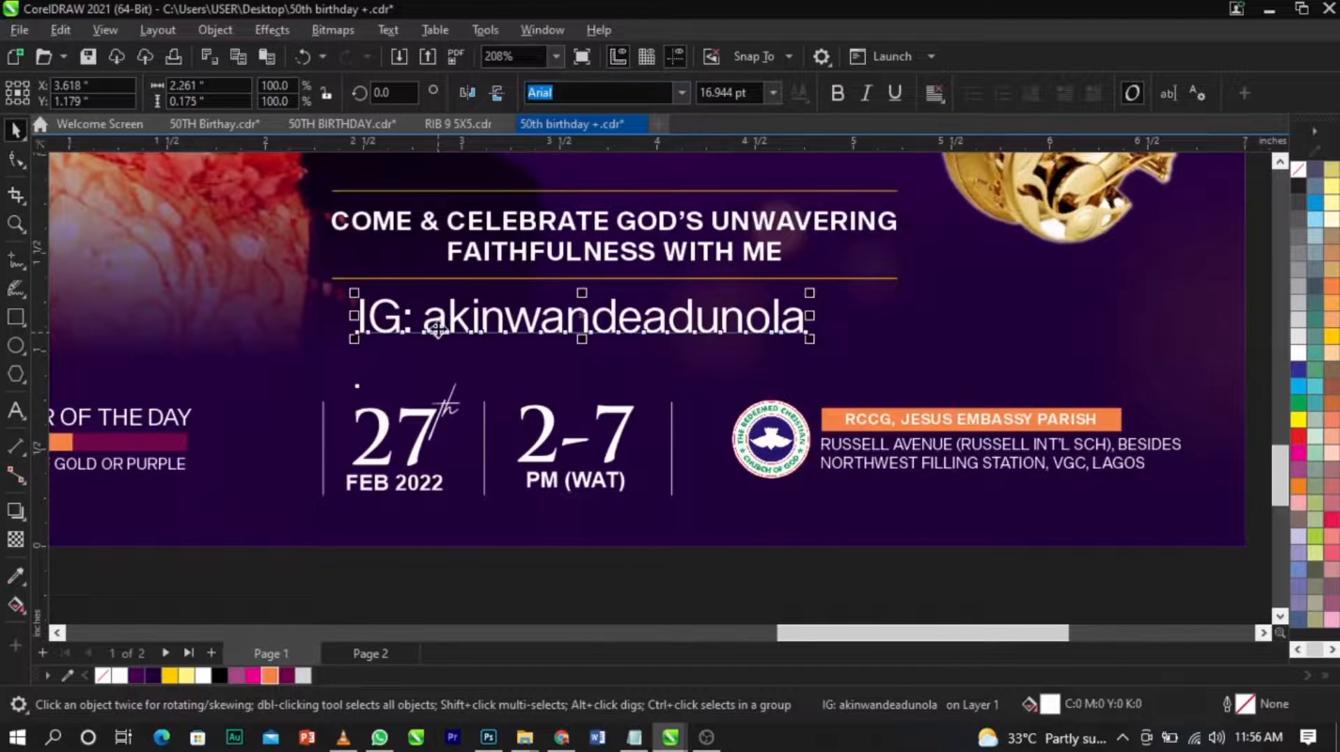
Remove the "IG:" prefix from the handle, reduce the text to 10.577 pt and colour it Autumn Orange.
double_click(433, 328)
left_click_drag(429, 324, 283, 320)
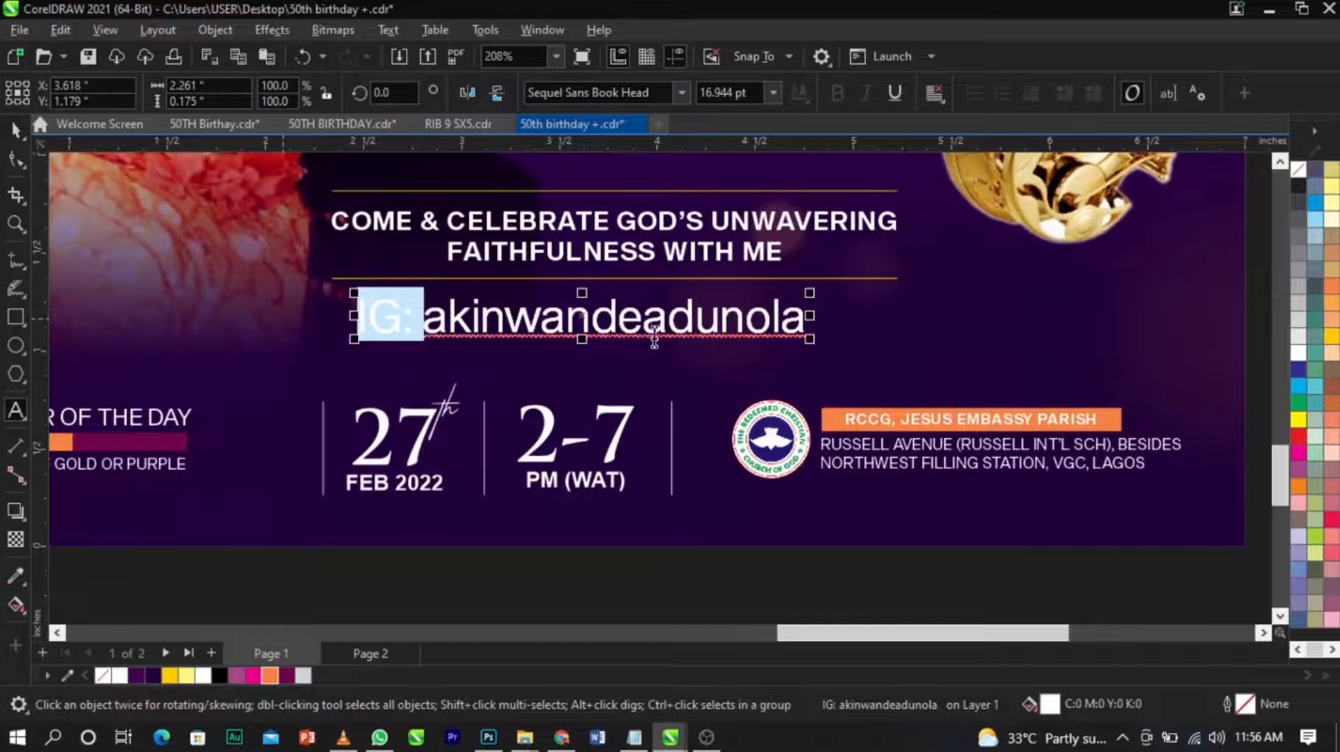
key("Delete")
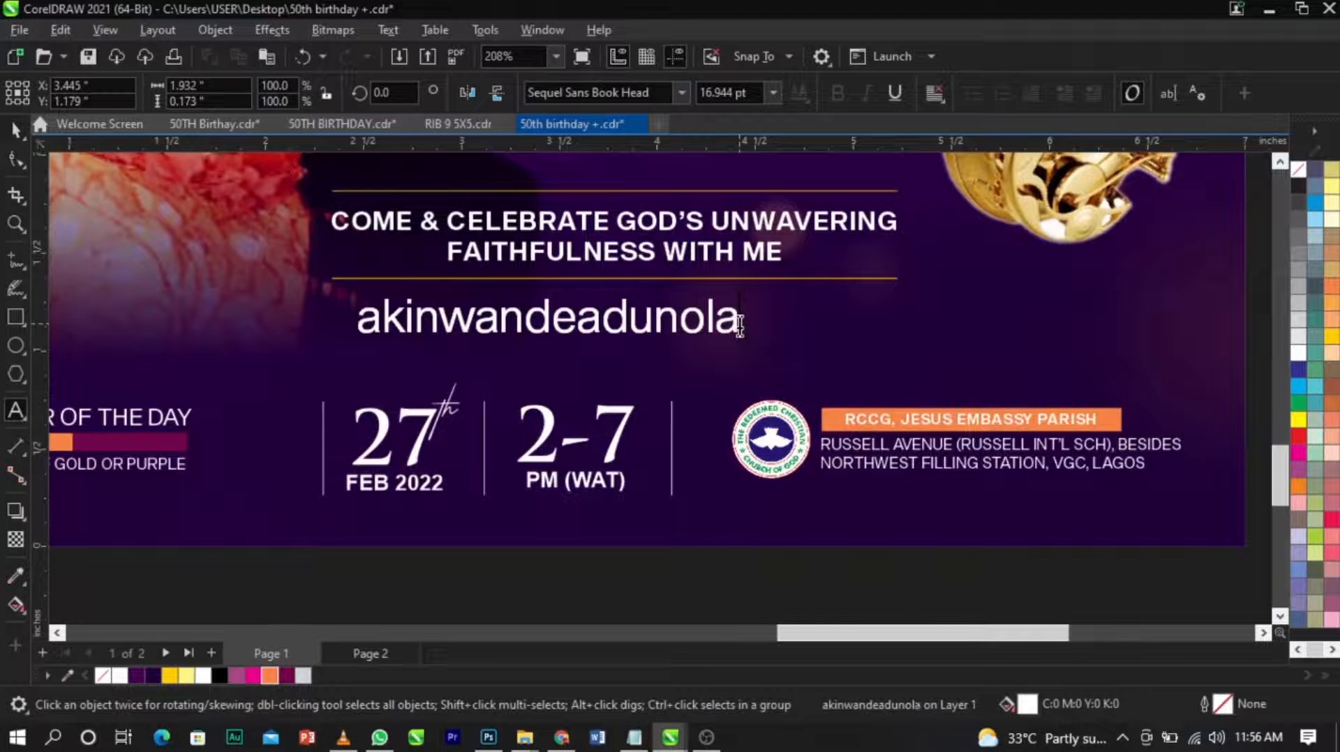
left_click(739, 326)
mouse_move(745, 342)
left_mouse_down()
mouse_move(694, 374)
mouse_move(672, 347)
mouse_move(687, 332)
mouse_move(747, 340)
left_mouse_up()
scroll(939, 450, "down", 4)
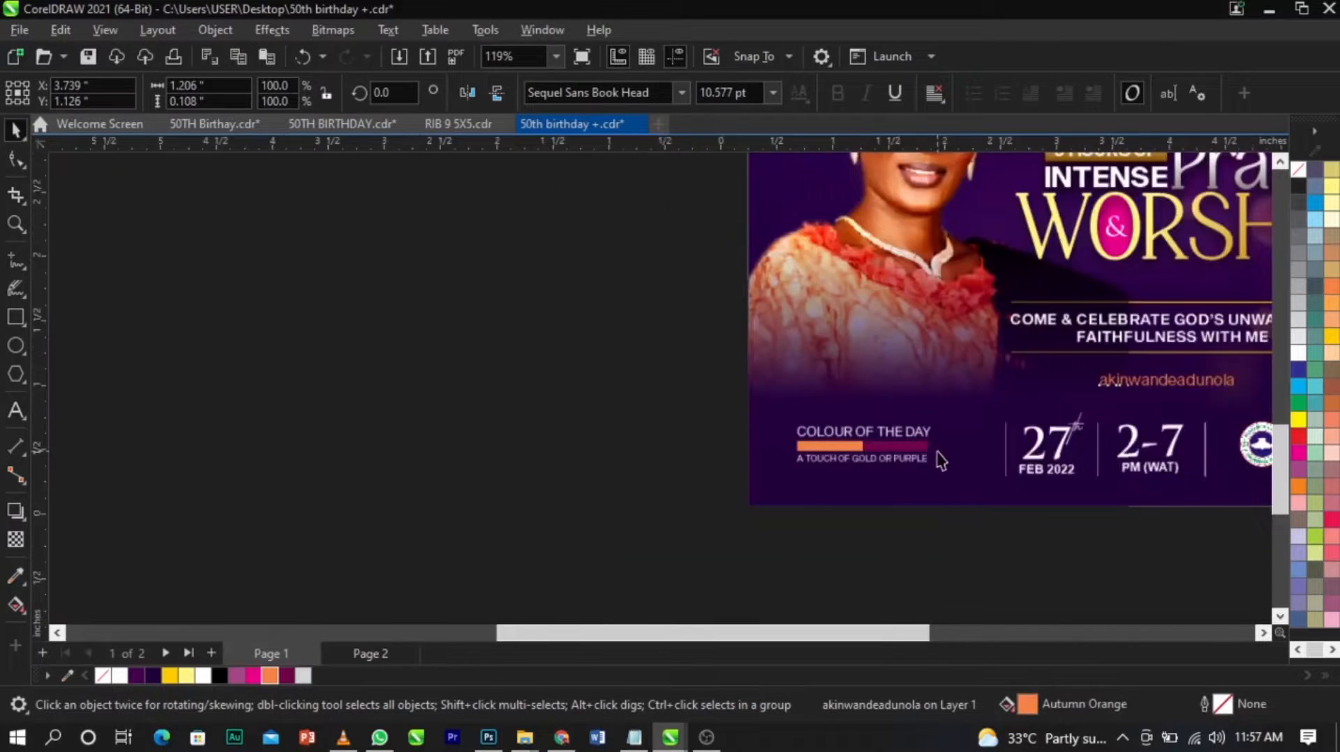
Move the lens flare image to the right of the page and place the Instagram icon beside the design, scaled to about 2.14 inches.
left_click(286, 270)
left_click(182, 281)
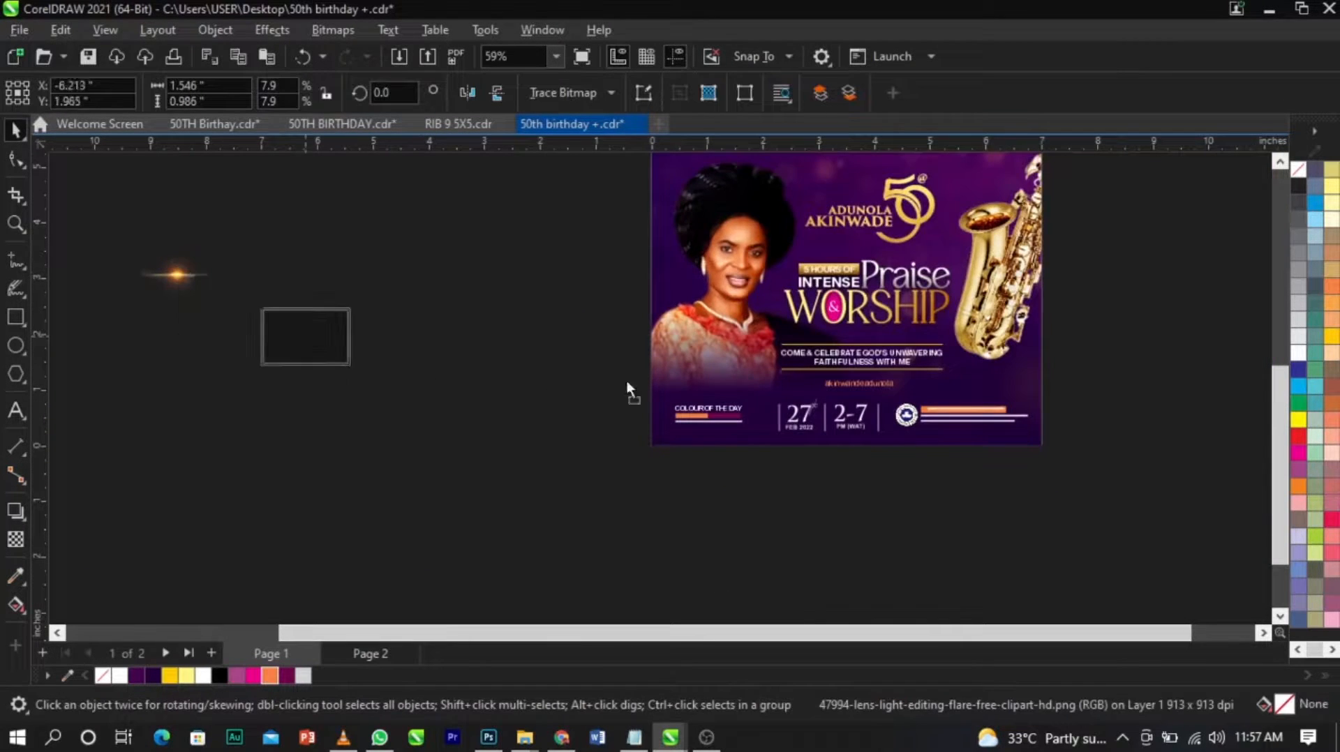
left_click_drag(1114, 342, 1047, 342)
scroll(398, 293, "down", 3)
left_click_drag(195, 206, 466, 349)
scroll(454, 293, "up", 4)
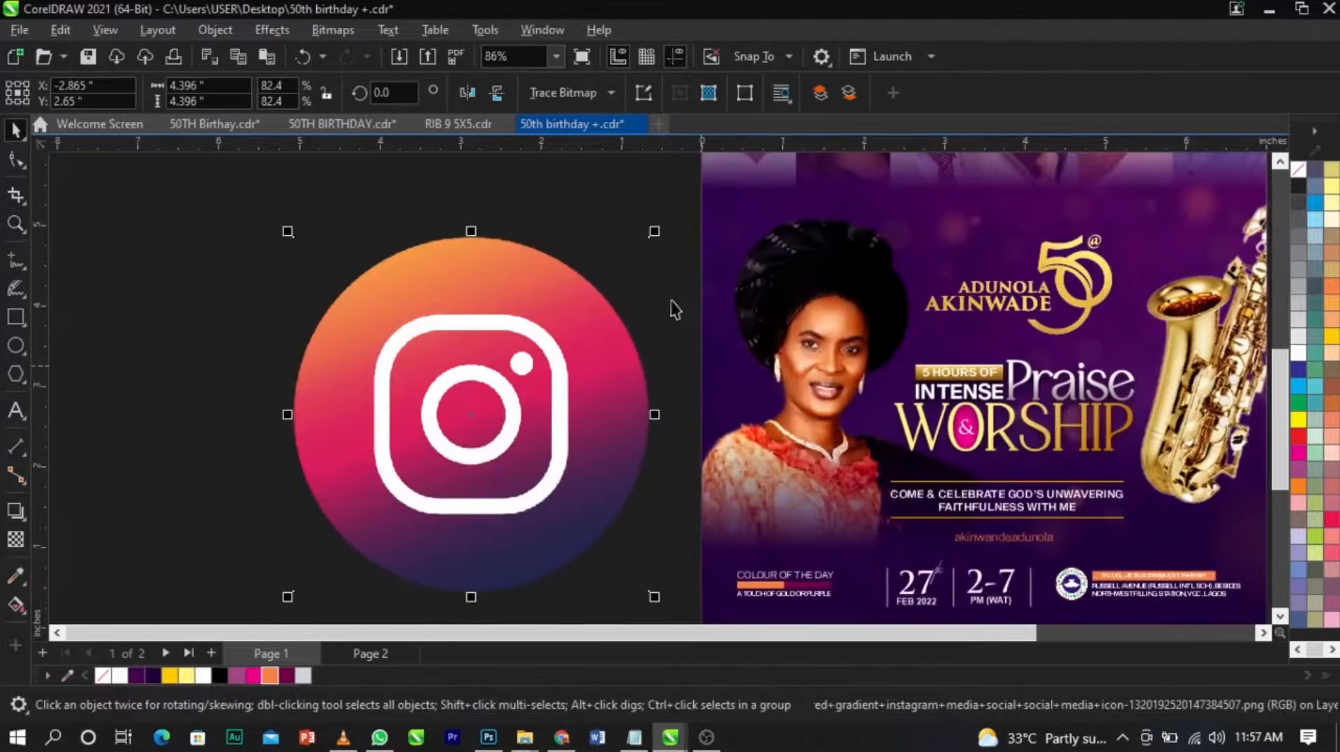
left_click_drag(649, 240, 620, 304)
Convert the Instagram icon bitmap to black-and-white mode.
left_click(335, 31)
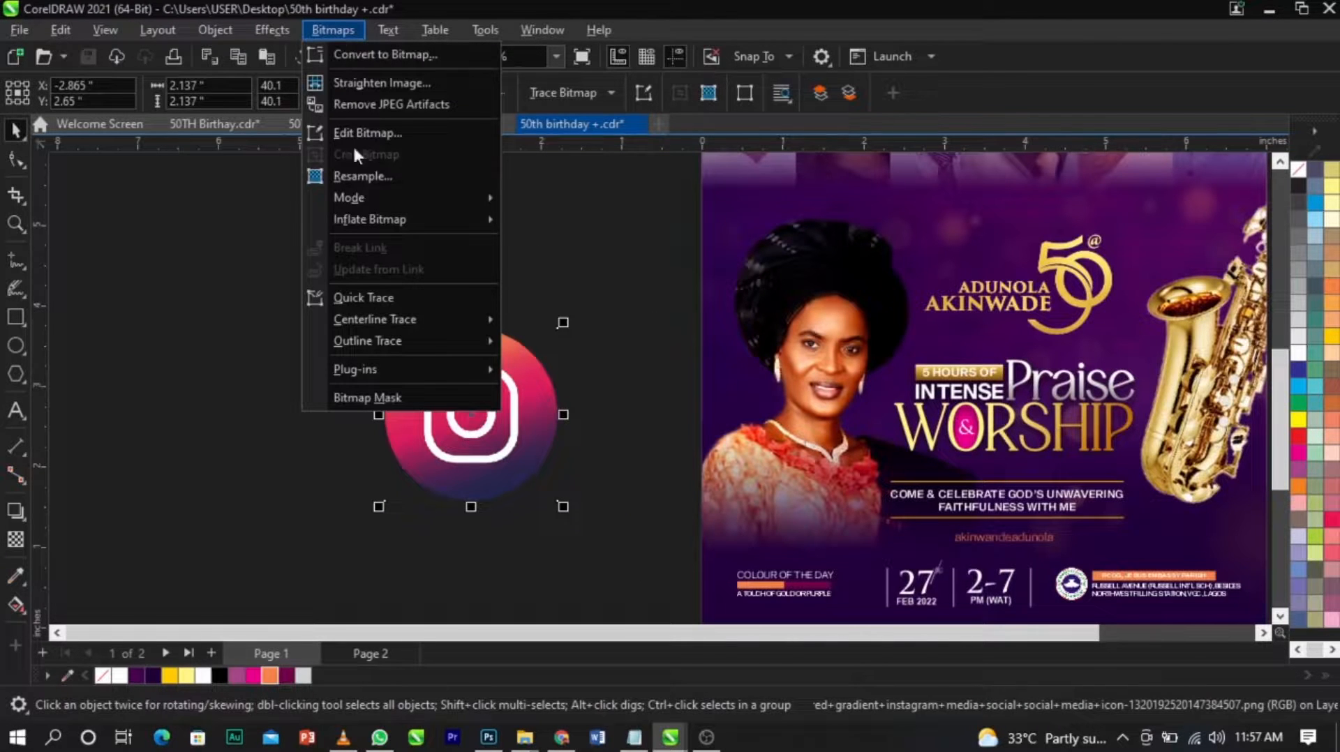
mouse_move(379, 199)
left_click(538, 200)
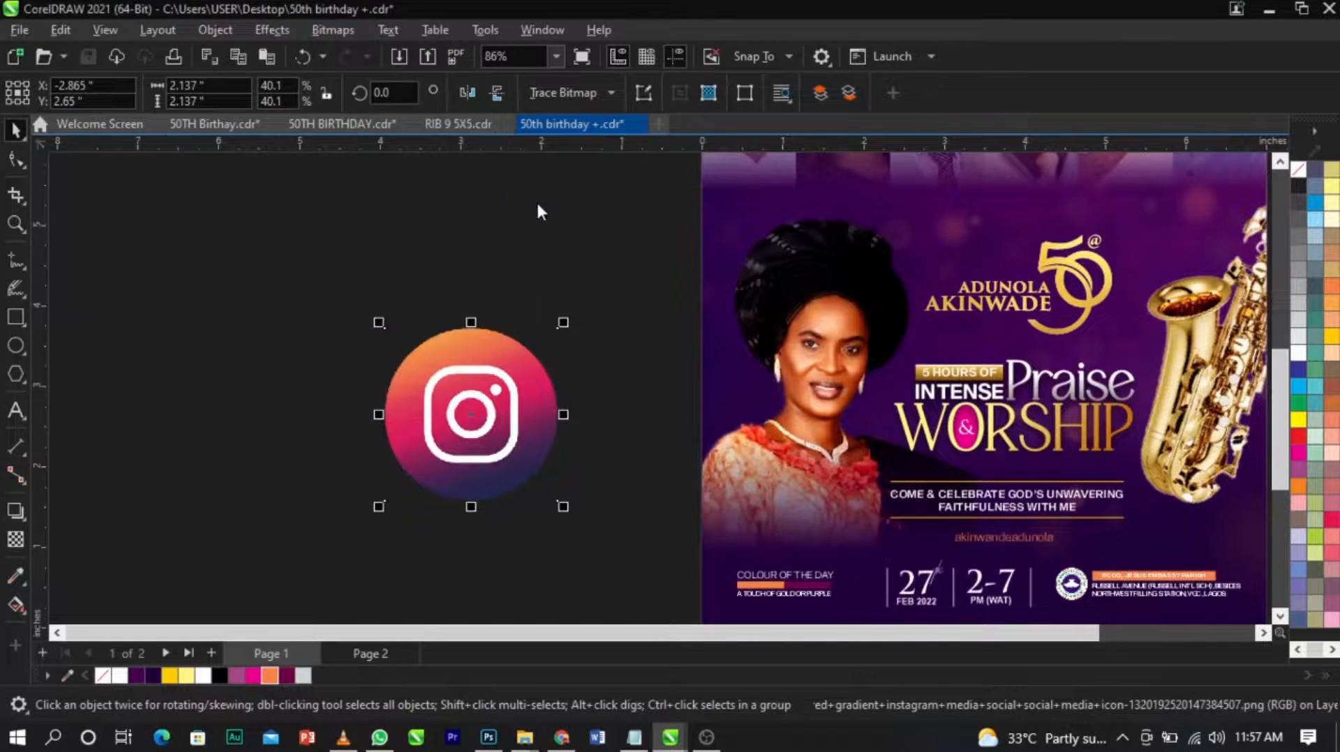
left_click(815, 589)
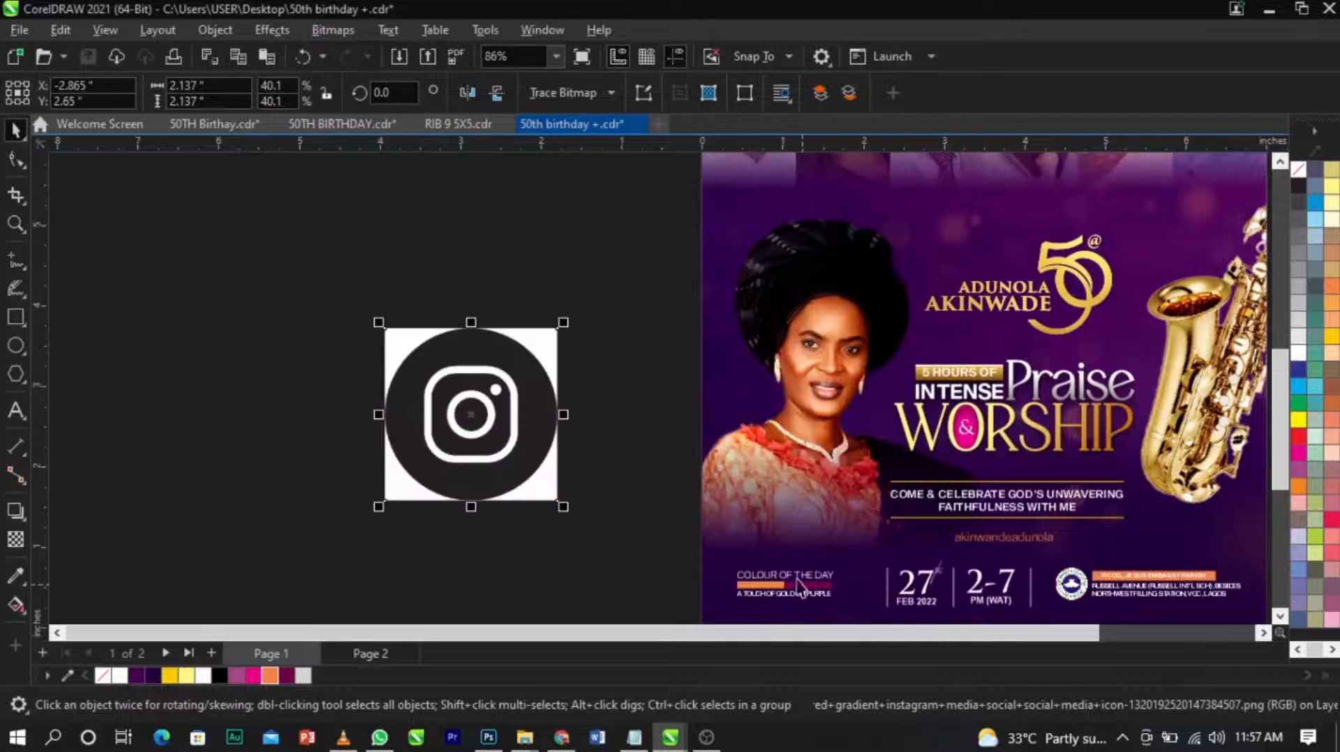
Outline-trace the monochrome Instagram icon as Line art.
left_click(588, 97)
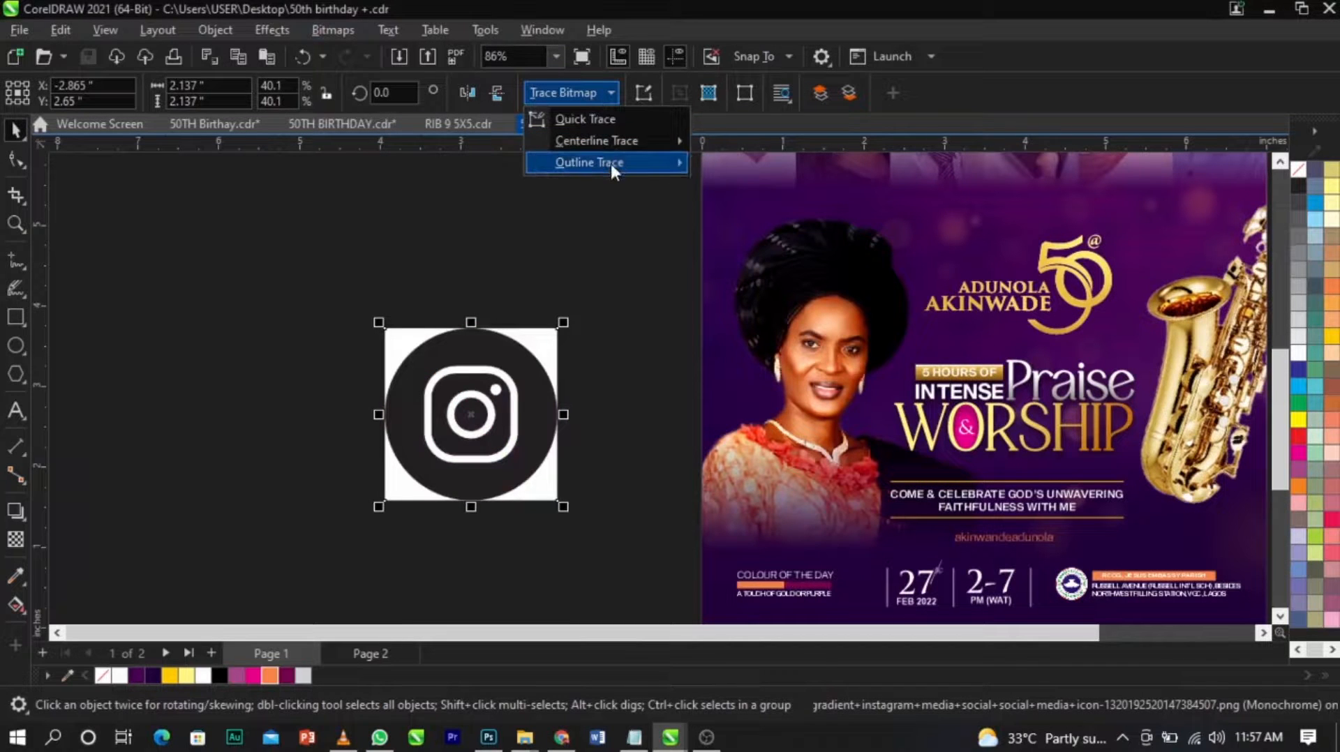
mouse_move(610, 162)
left_click(801, 164)
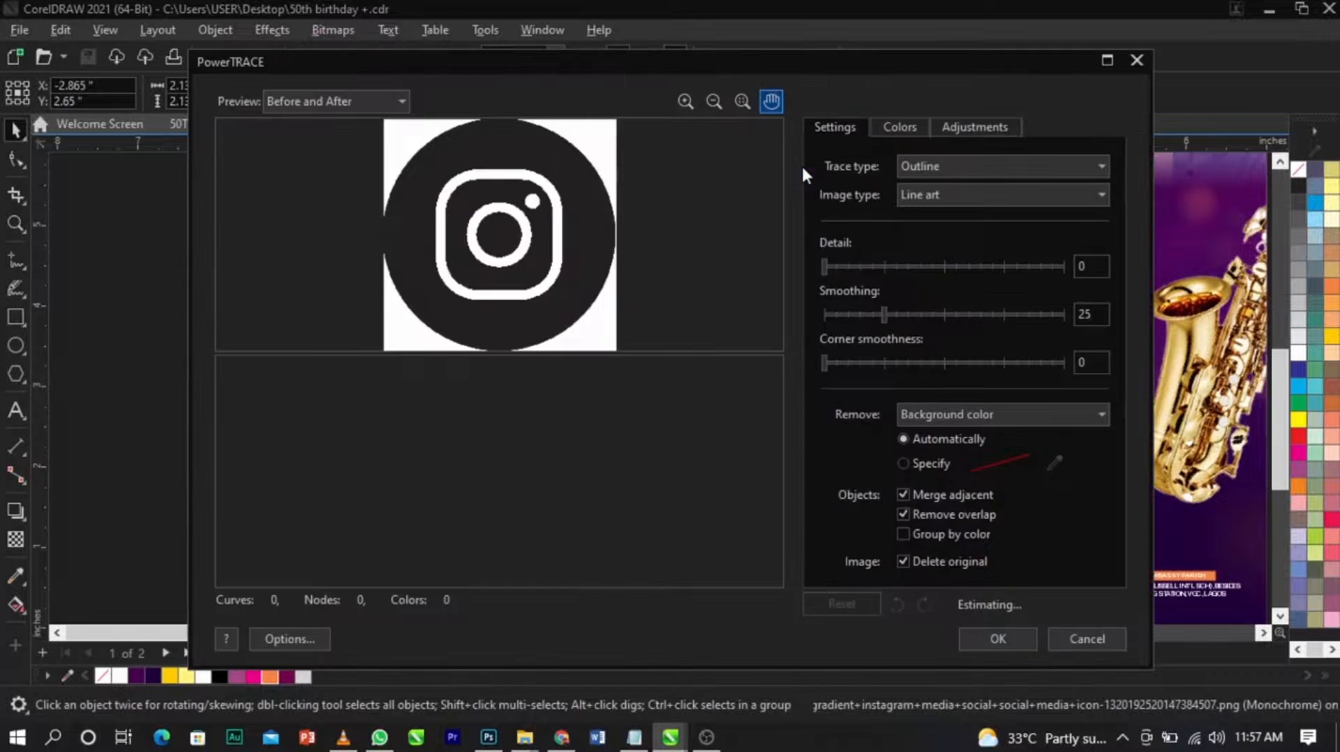
left_click(996, 639)
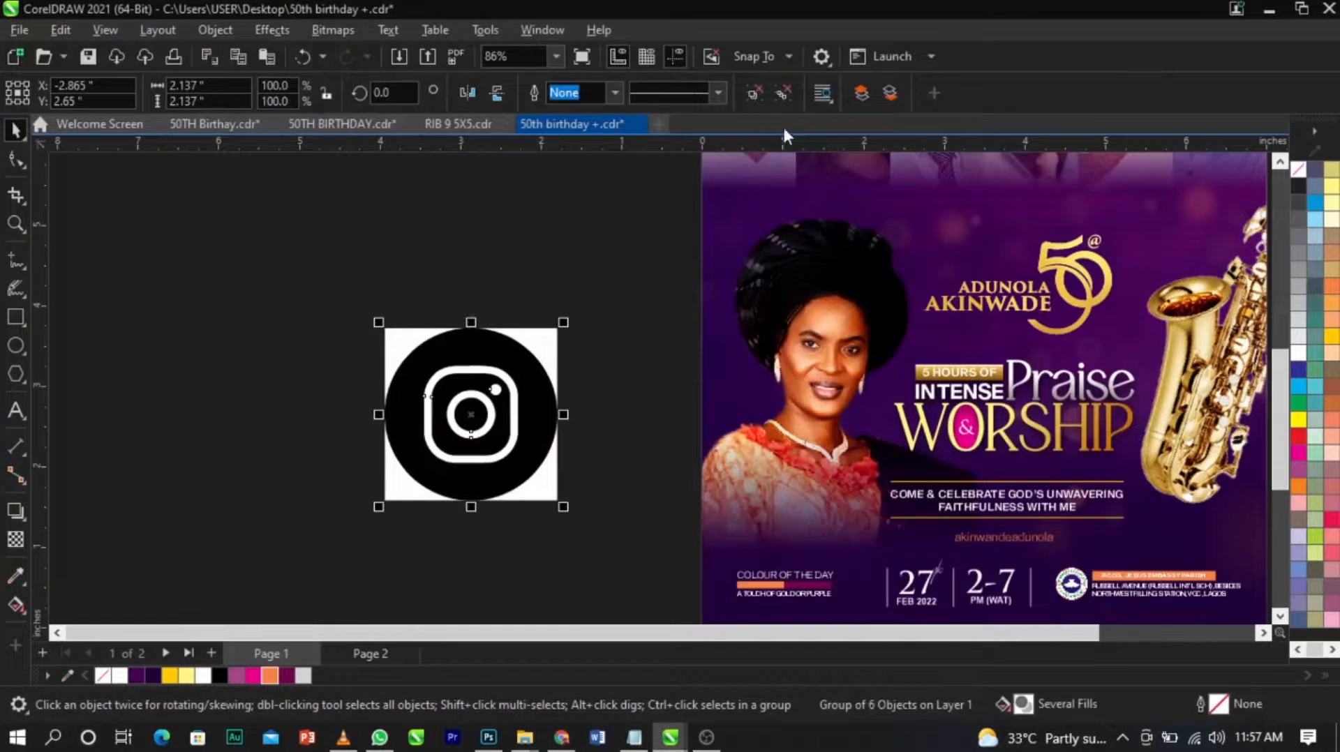
Ungroup the traced icon and delete the original bitmap with its white corners.
left_click(757, 94)
left_click(602, 279)
left_click(538, 340)
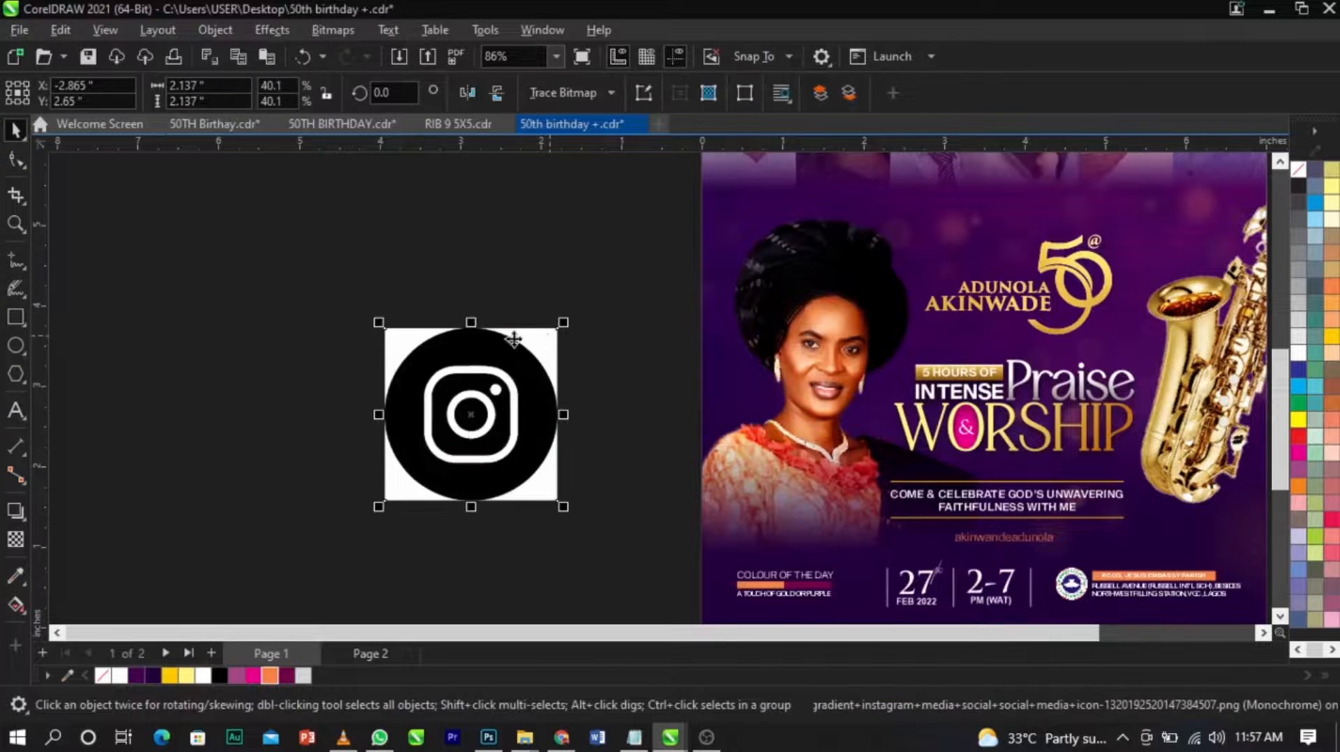
key("Delete")
left_click(469, 399)
key("Escape")
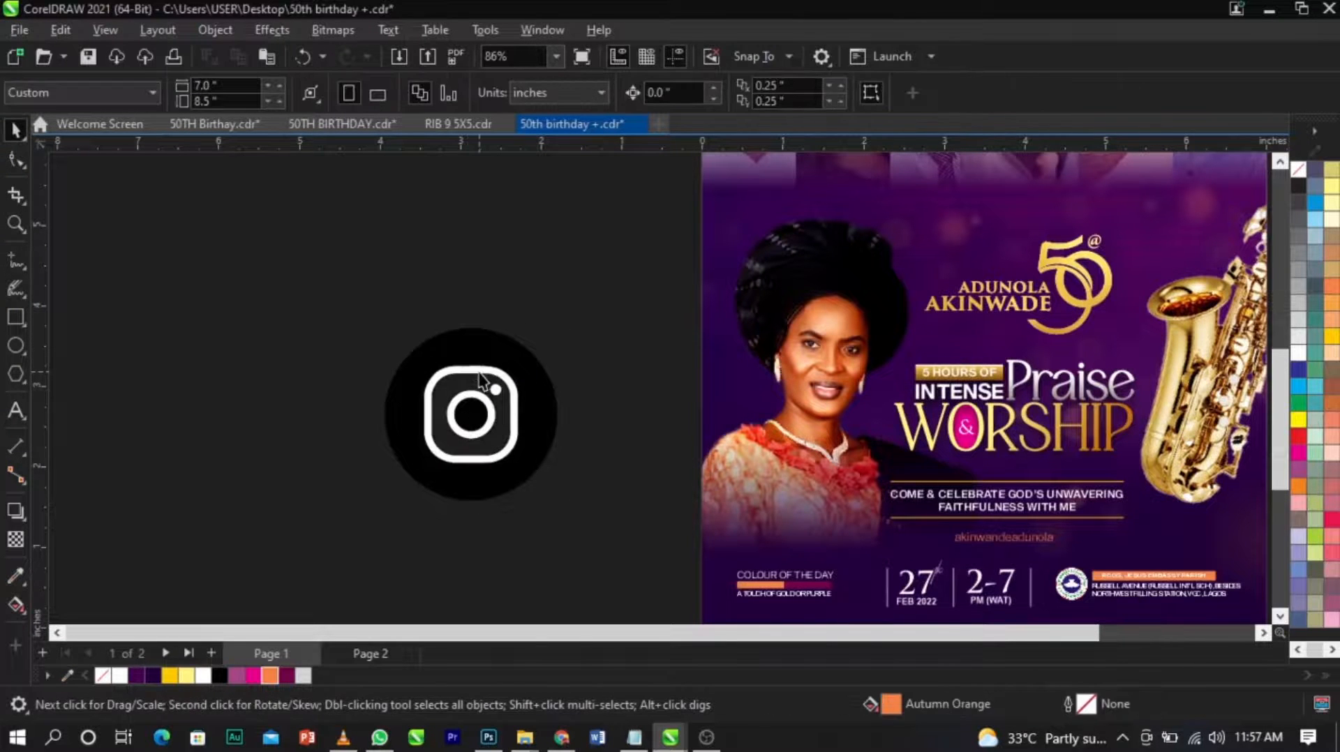
Delete the white camera-symbol pieces from the traced icon so only the black shapes remain.
scroll(479, 373, "up", 3)
left_click(531, 389)
key("Delete")
left_click(515, 412)
key("Delete")
left_click(503, 431)
left_click(502, 431)
left_click(506, 452)
scroll(712, 410, "down", 3)
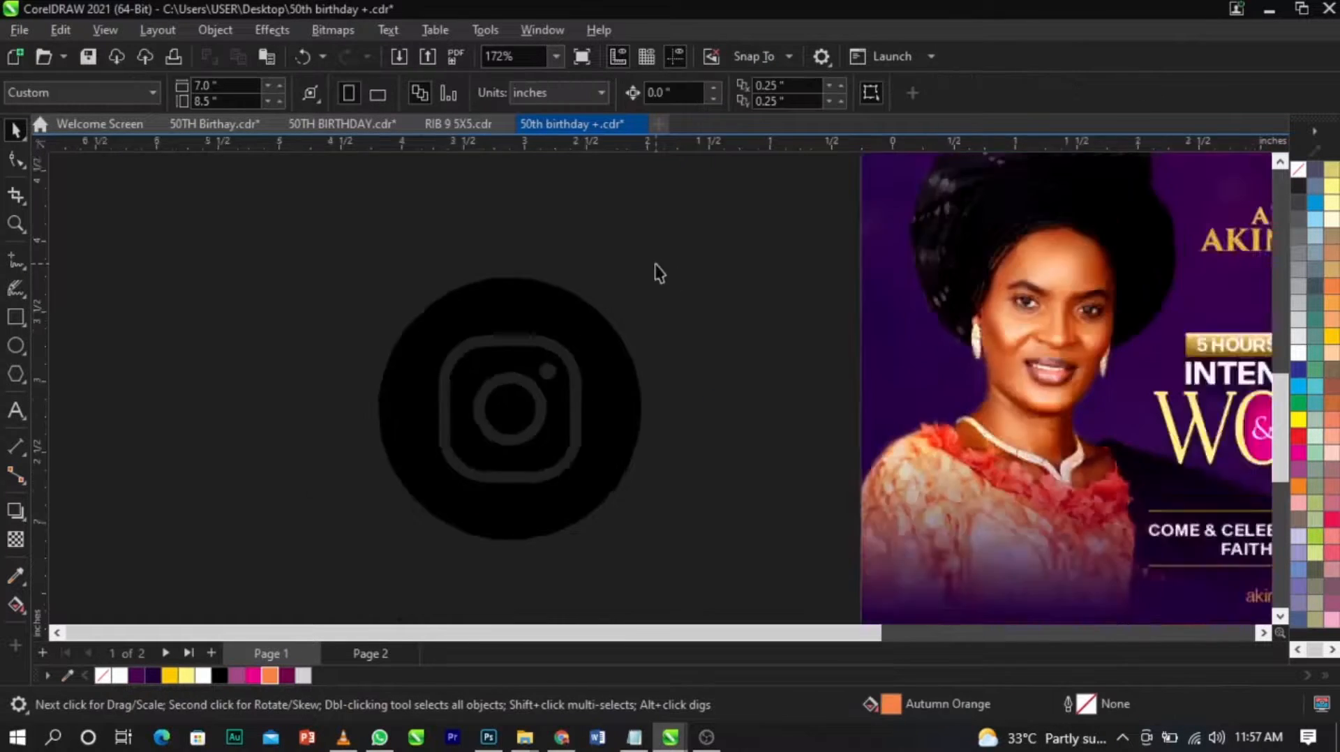
Group the icon's black shapes, shrink the group to about 0.34 inches and move it beside the Instagram handle.
left_click_drag(697, 224, 463, 514)
key("ctrl+g")
left_click_drag(645, 455, 502, 439)
left_click_drag(495, 286, 1040, 485)
scroll(1040, 485, "up", 3)
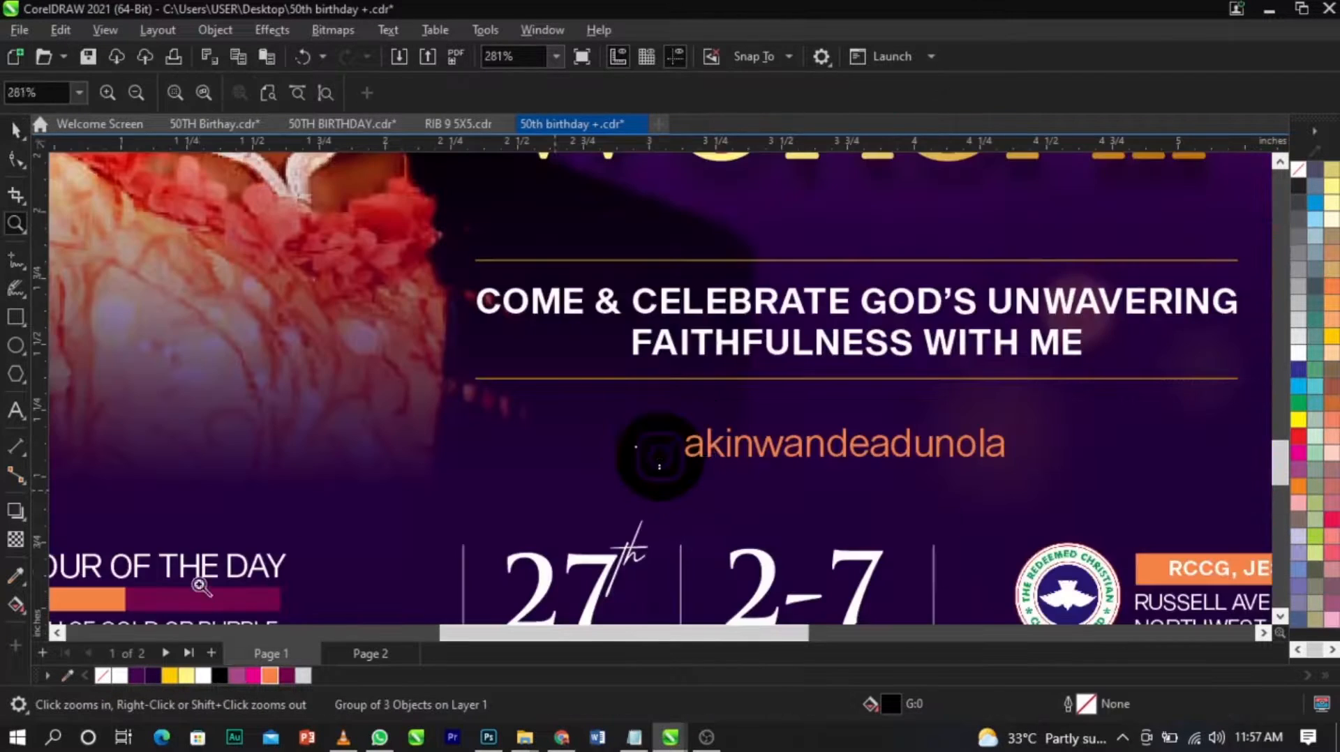
Colour the Instagram icon Autumn Orange, reduce its size and align it on the handle text's horizontal centreline.
left_click(271, 676)
scroll(713, 393, "up", 2)
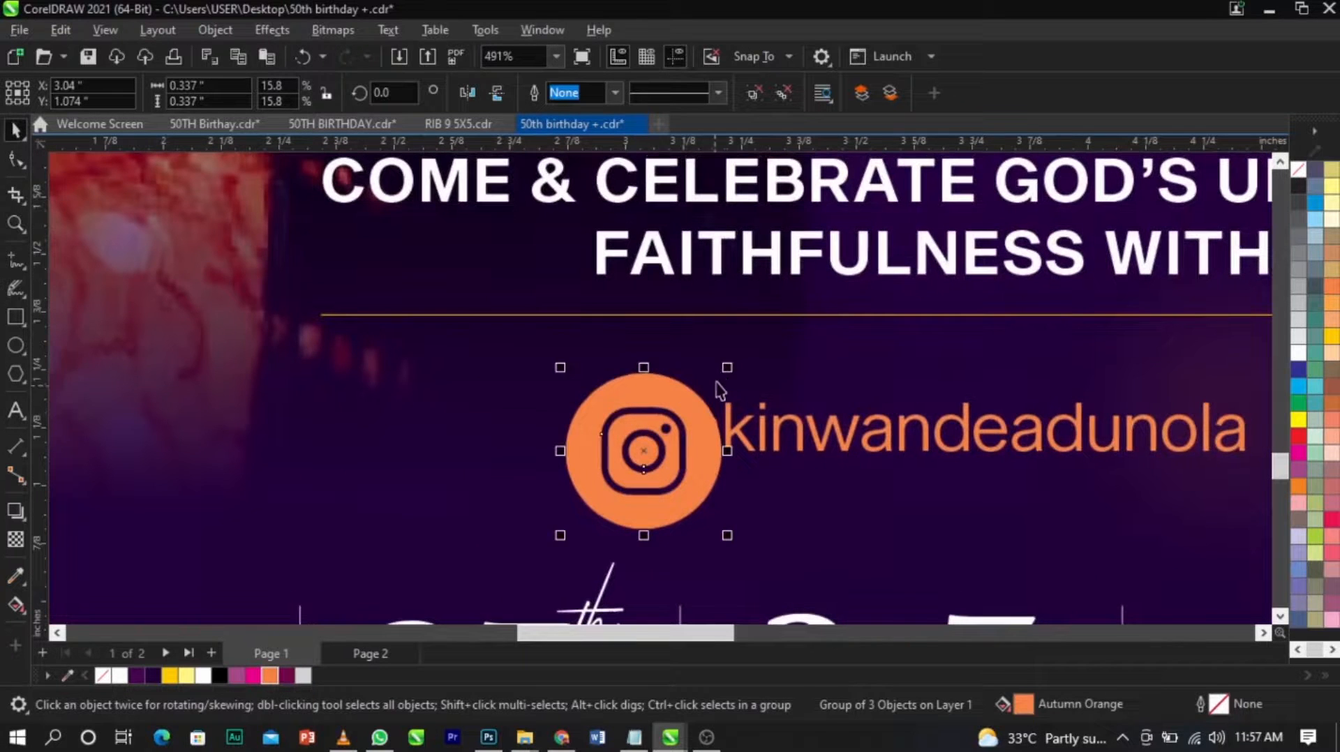
left_click_drag(727, 370, 730, 406)
left_click(732, 424, "shift")
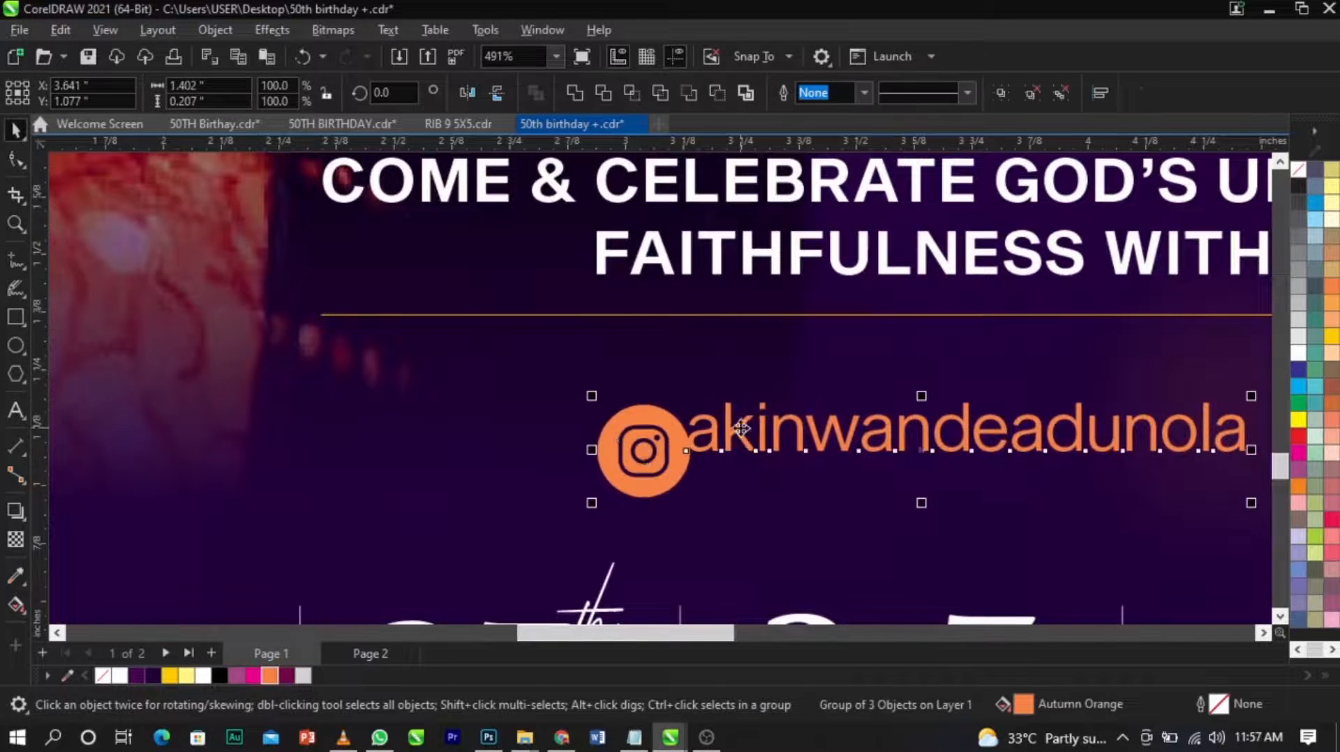
key("e")
Duplicate the handle text to the other side of the icon, change the copy to "JOIN US LIVE" and space it beside the icon.
left_click(748, 446)
left_click_drag(762, 454, 332, 453)
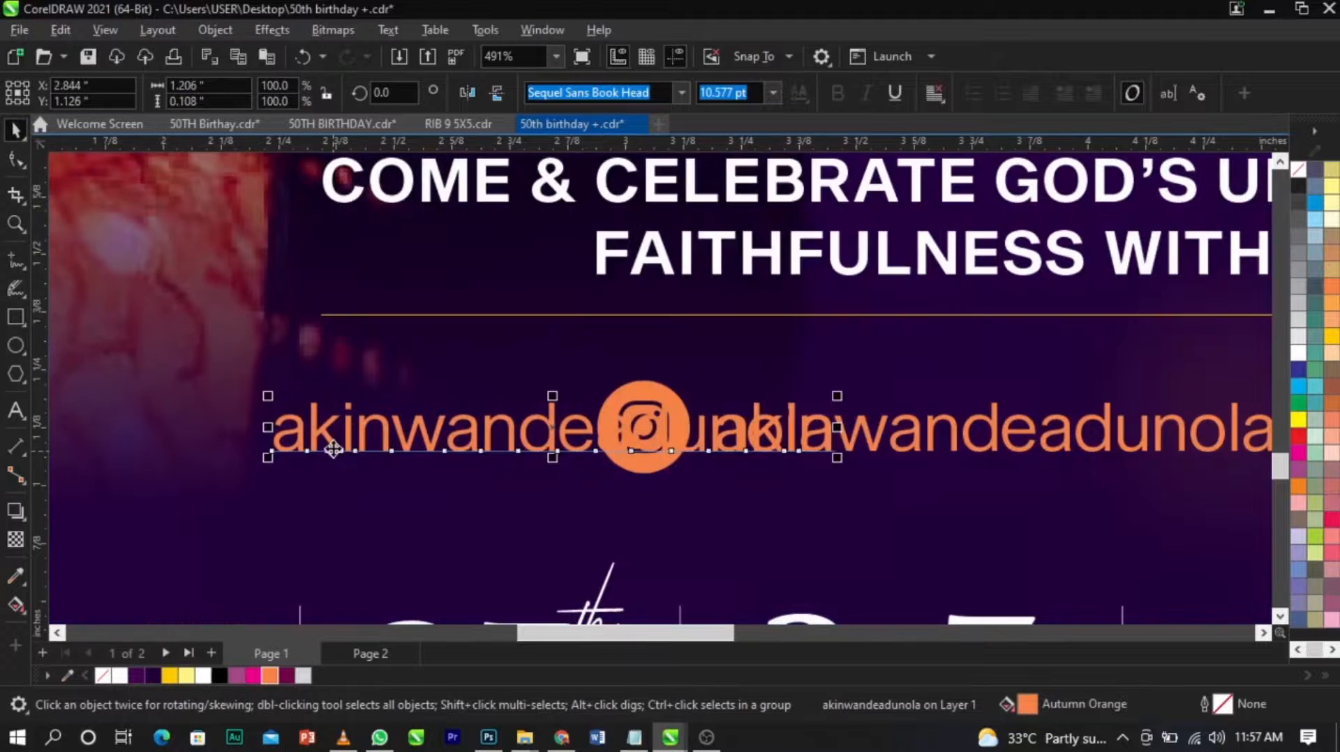
double_click(333, 450)
type("JOIN US LI")
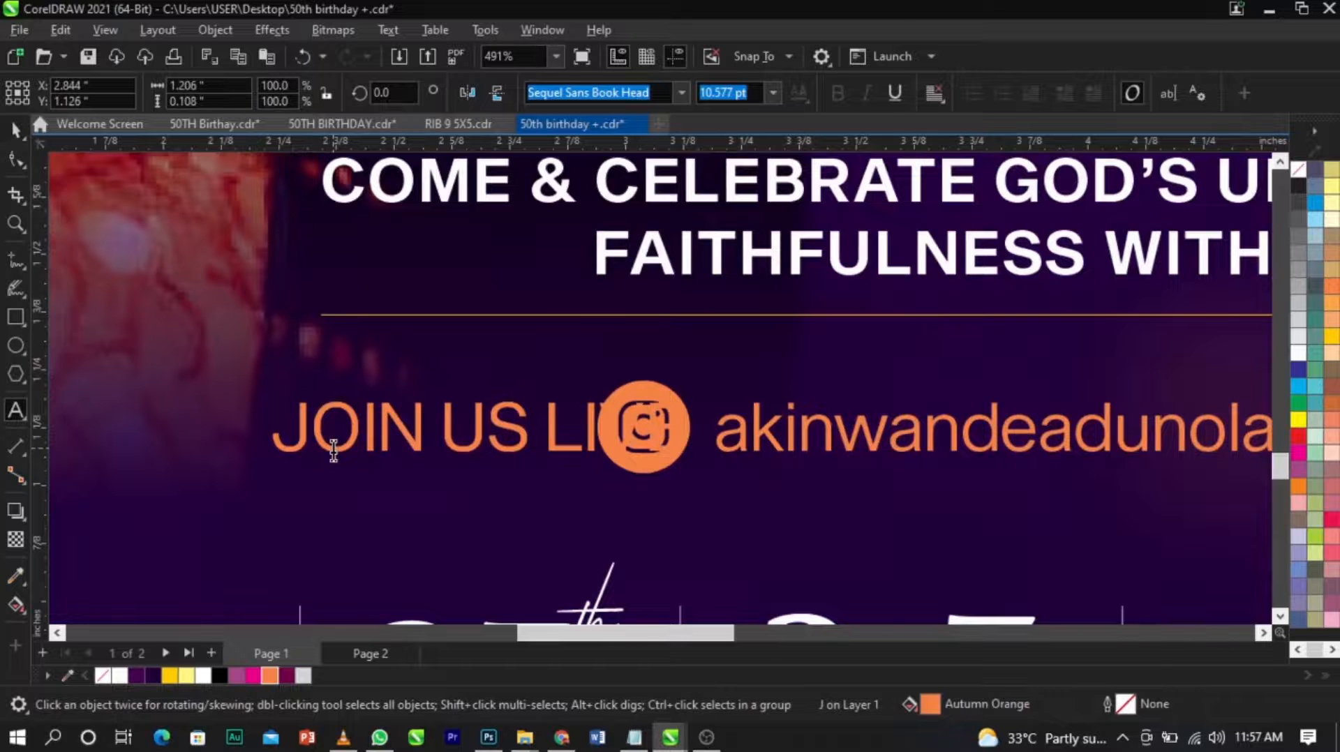
key("ctrl+space")
left_click_drag(471, 446, 346, 444)
Group the "JOIN US LIVE" row, centre it beneath the tagline and enlarge it to 110.2%.
scroll(635, 440, "down", 2)
left_click_drag(248, 381, 1155, 504)
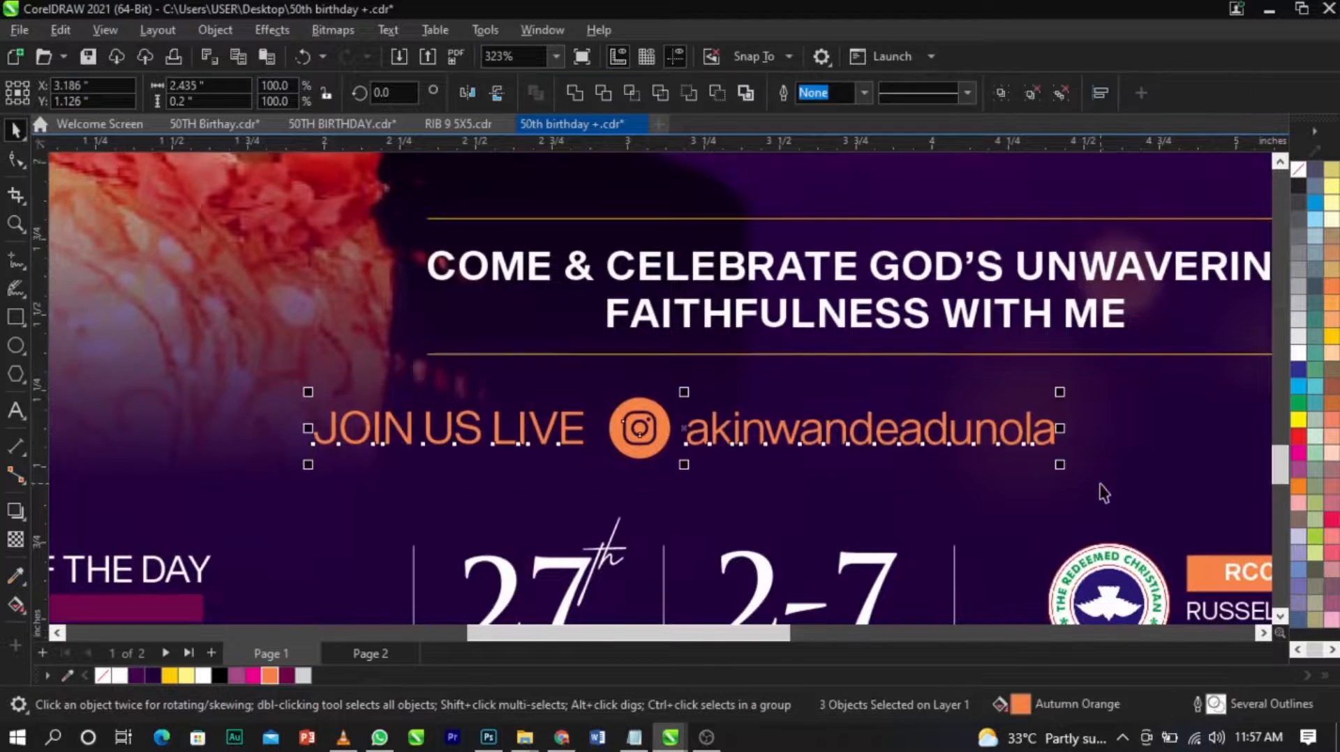
left_click_drag(1063, 464, 992, 458)
scroll(663, 366, "down", 5)
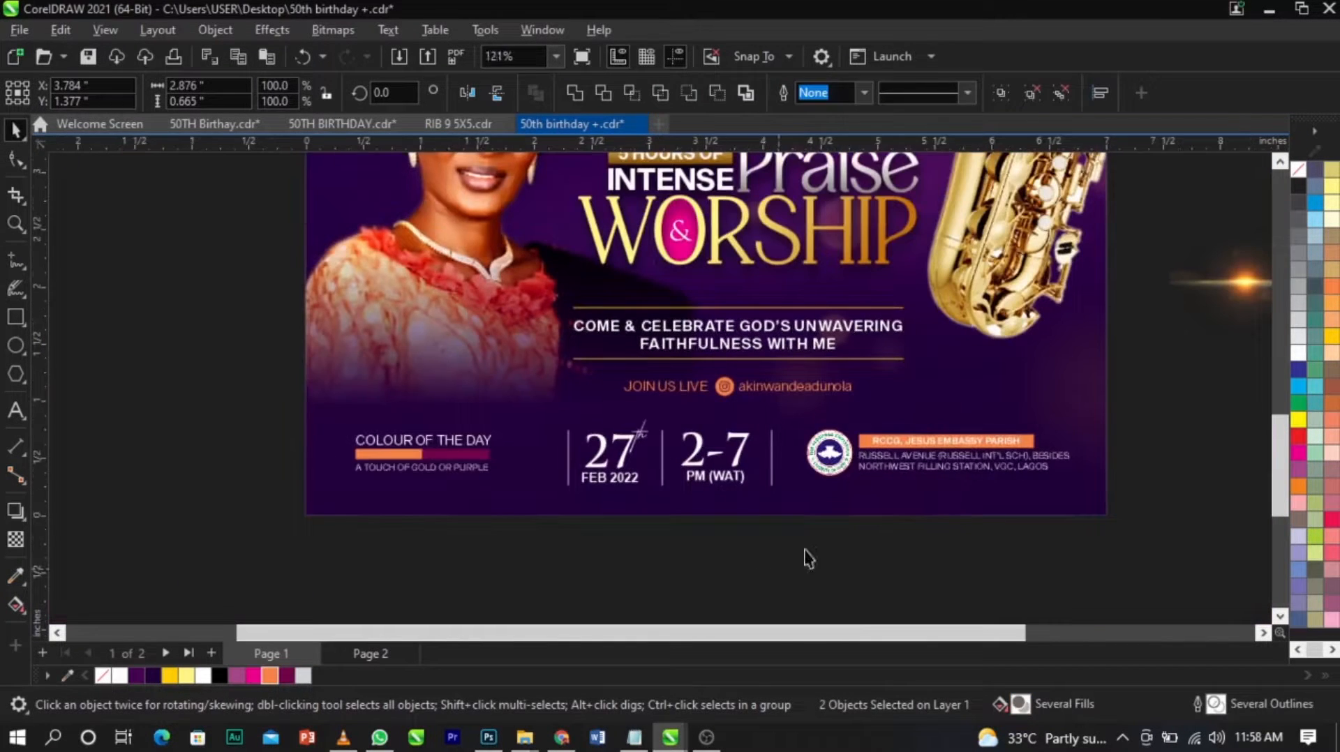
left_click(1150, 428)
scroll(827, 394, "up", 4)
left_click(830, 392)
left_click_drag(881, 419, 901, 438)
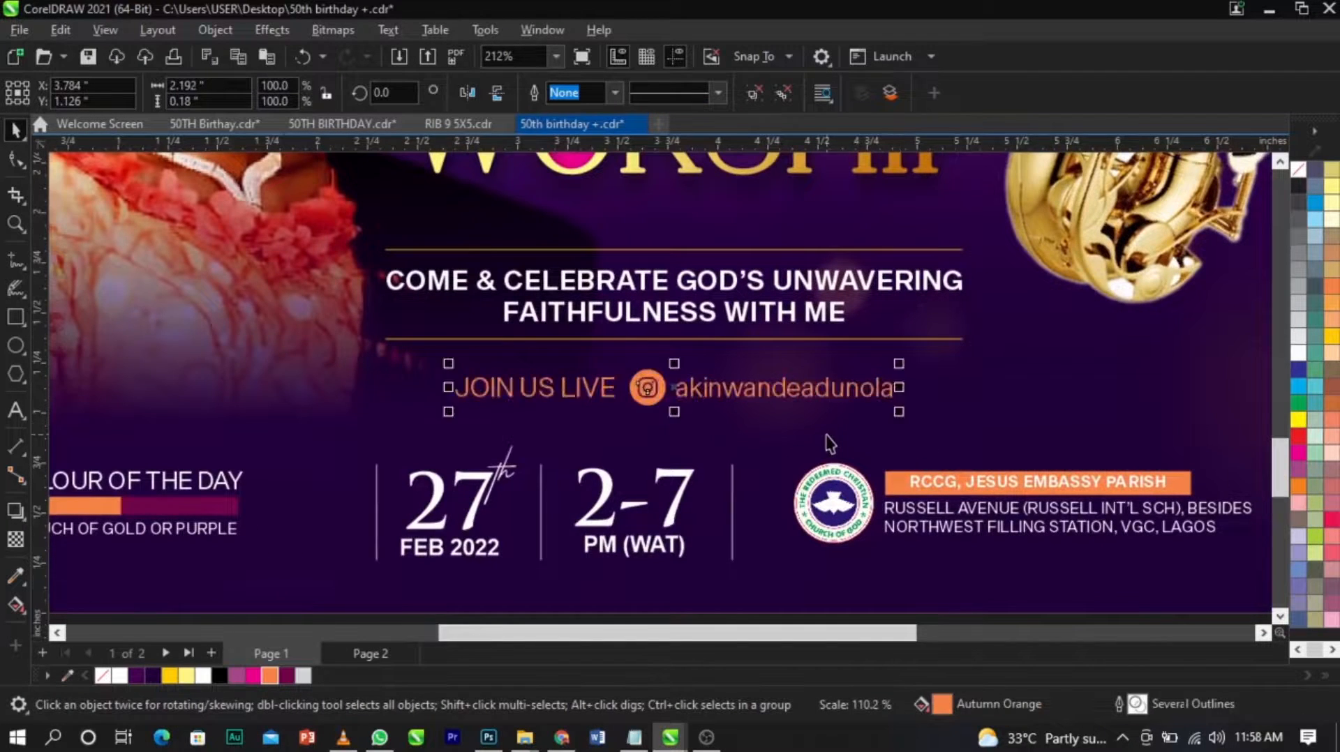
Try to move the gold 50 emblem and the praise-and-worship title together.
scroll(900, 436, "down", 6)
left_click(930, 516)
key("F2")
left_click_drag(1070, 529, 554, 192)
left_click_drag(925, 215, 682, 355)
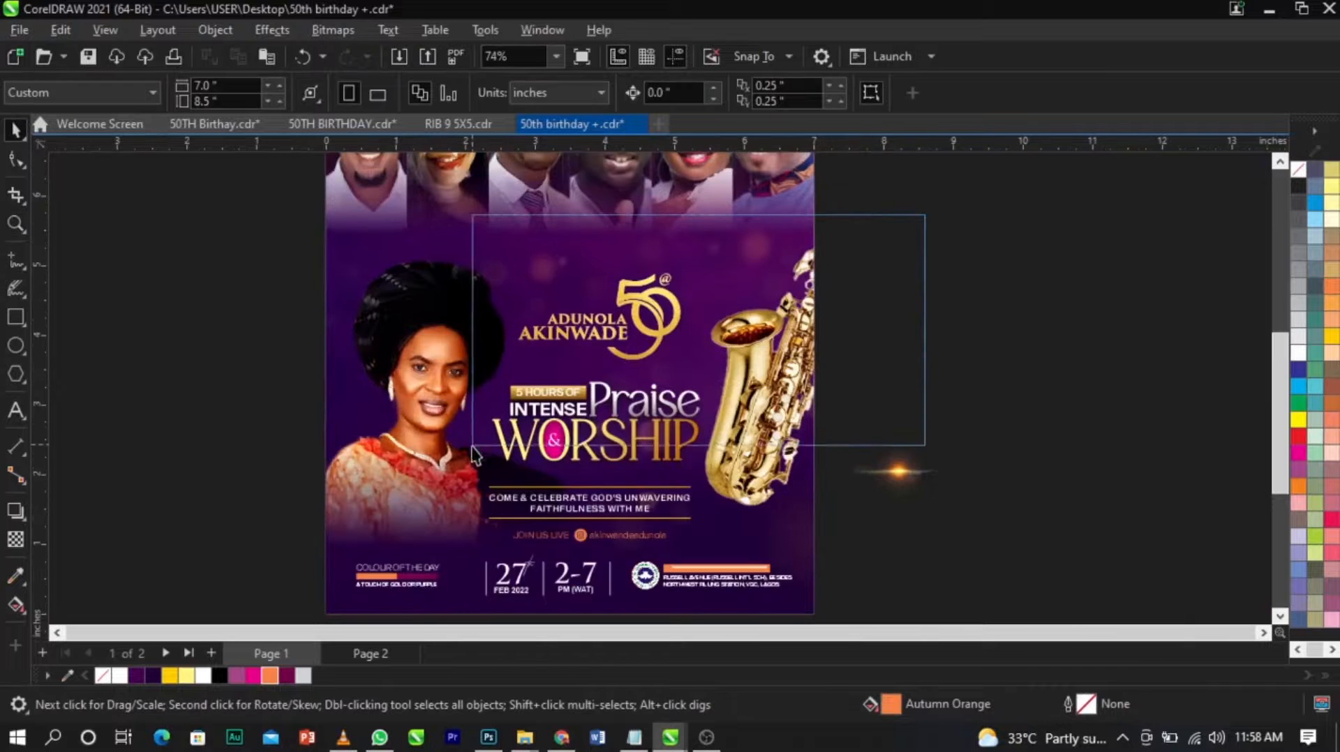
left_click_drag(419, 472, 419, 473)
scroll(587, 341, "up", 2)
left_click_drag(604, 319, 607, 305)
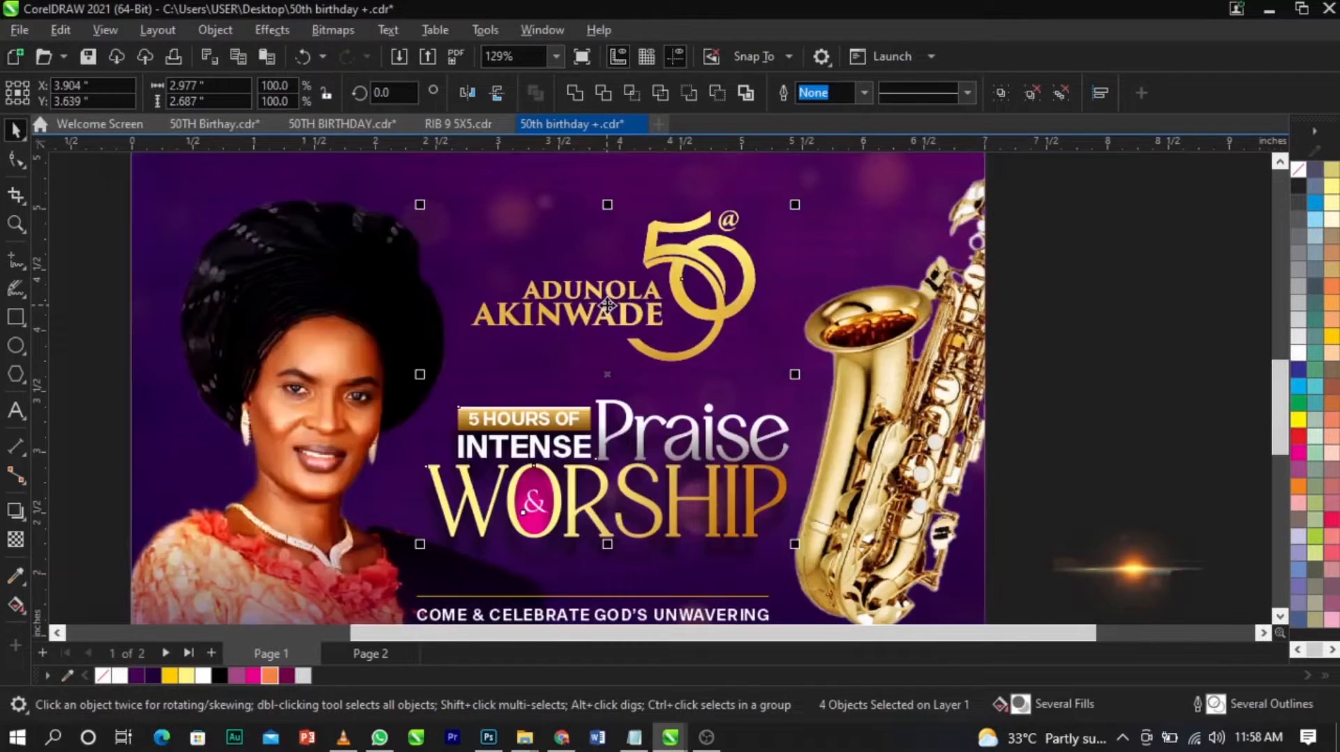
key("ctrl+z")
Scale the gold 50 emblem and the praise-and-worship title together to 96.5% and move them up slightly.
left_click_drag(1155, 183, 260, 592)
scroll(830, 559, "down", 2)
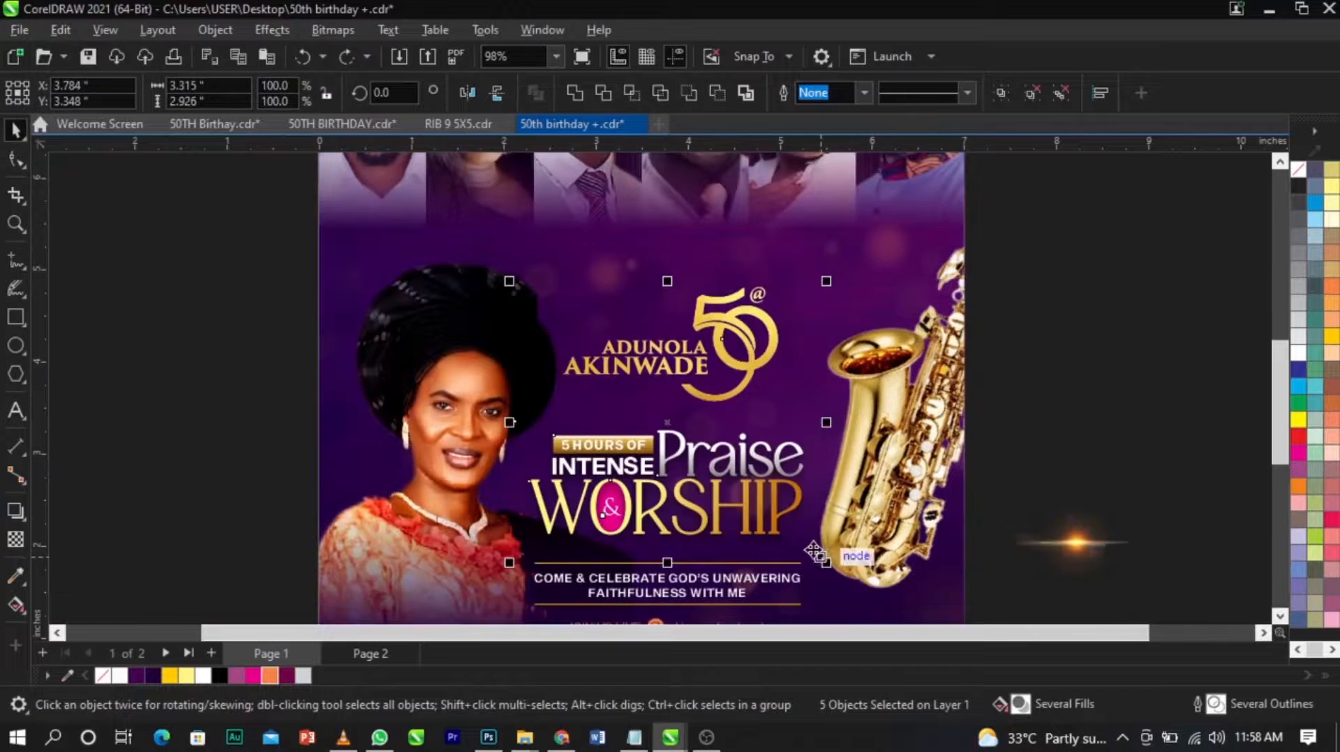
scroll(832, 562, "up", 1)
left_click_drag(840, 563, 836, 562)
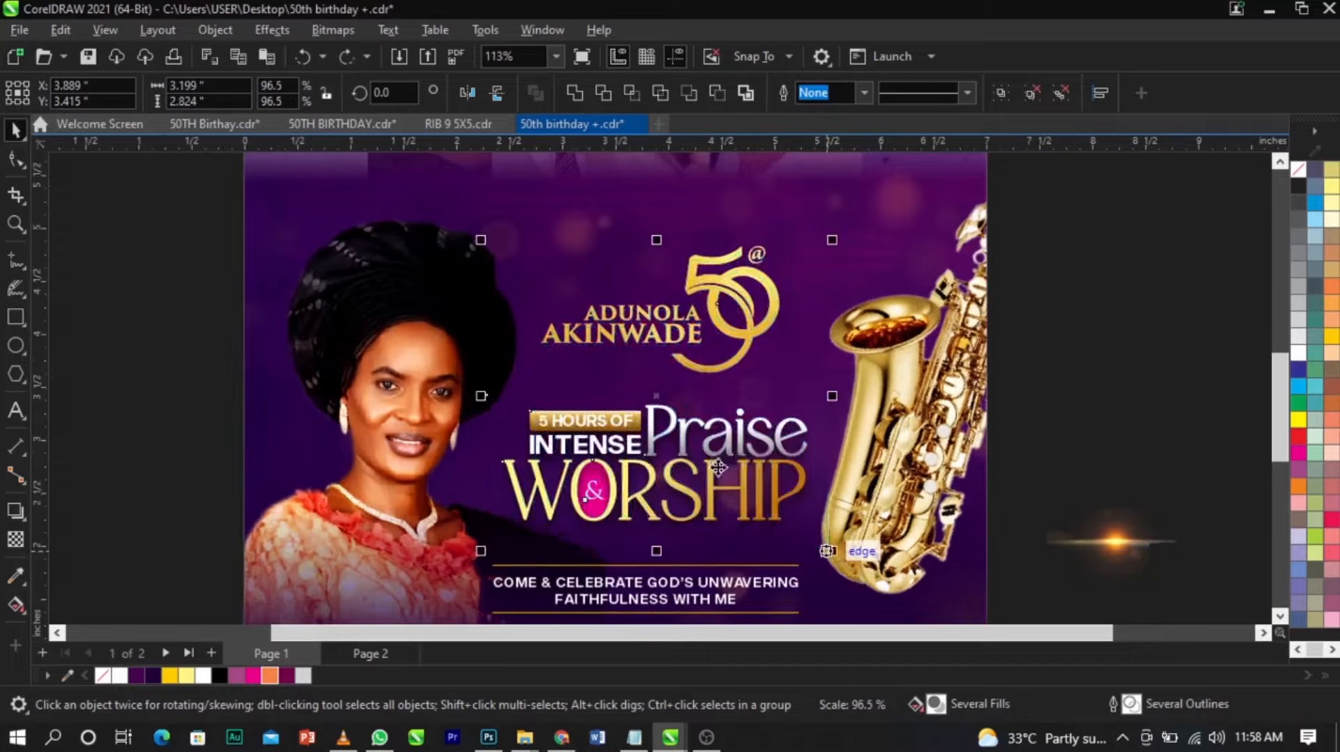
scroll(721, 474, "up", 1)
left_click_drag(721, 458, 721, 436)
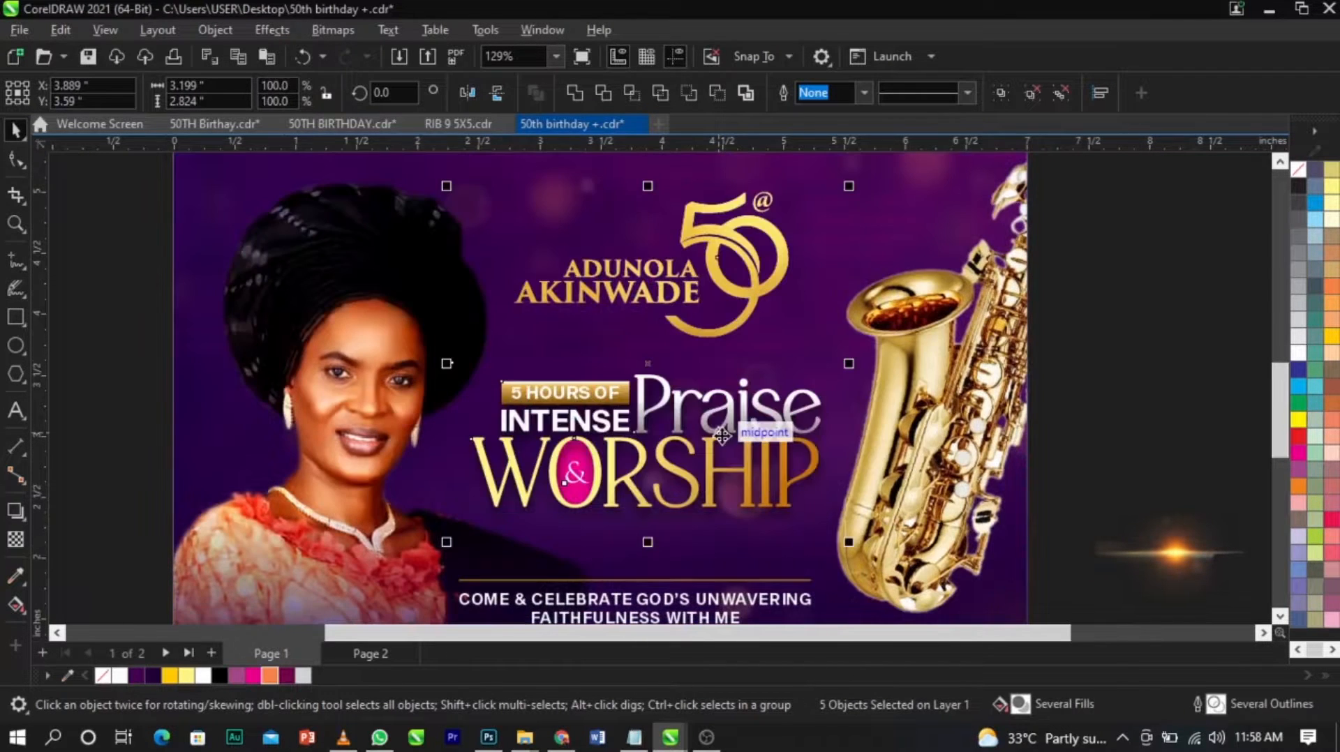
Move the tagline, its gold lines and the "JOIN US LIVE" row up slightly and centre them under the WORSHIP title.
scroll(1016, 374, "down", 3)
key("z")
left_click_drag(449, 427, 918, 599)
key("space")
left_click_drag(877, 285, 306, 465)
scroll(660, 346, "up", 1)
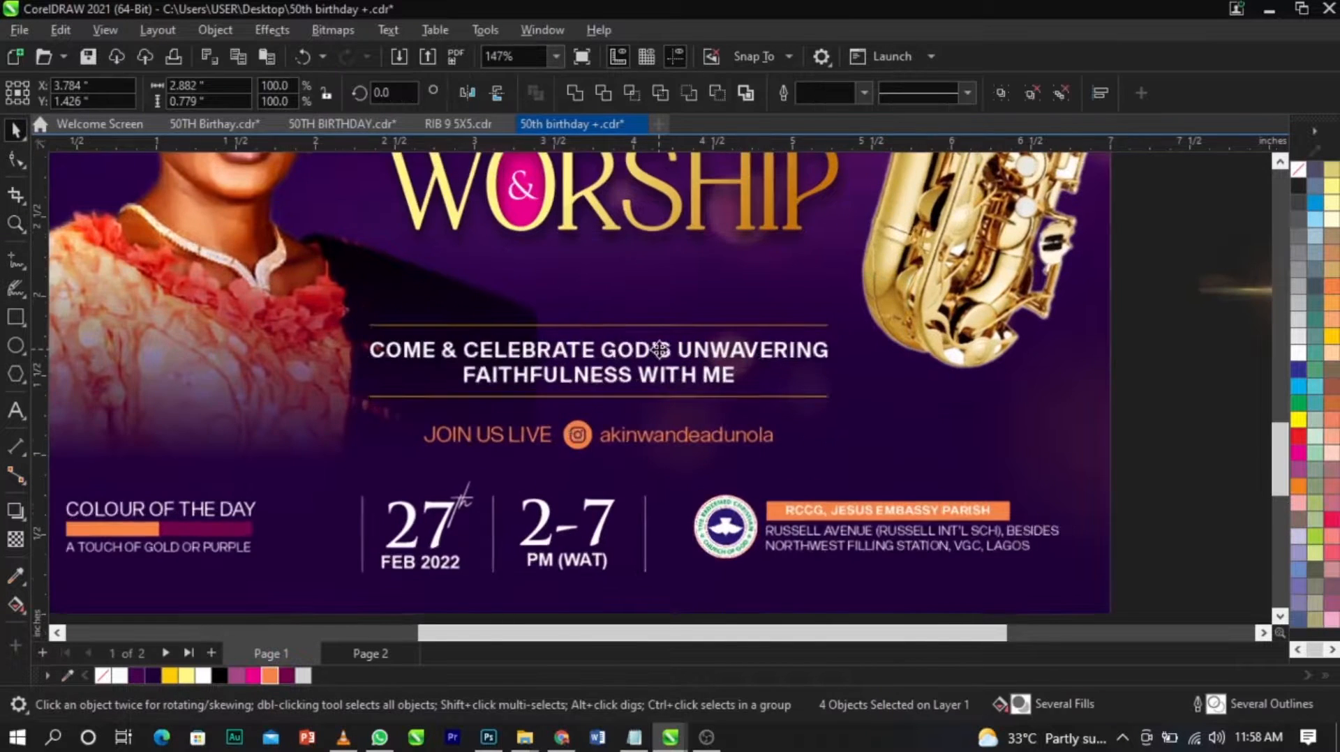
left_click_drag(660, 347, 659, 331)
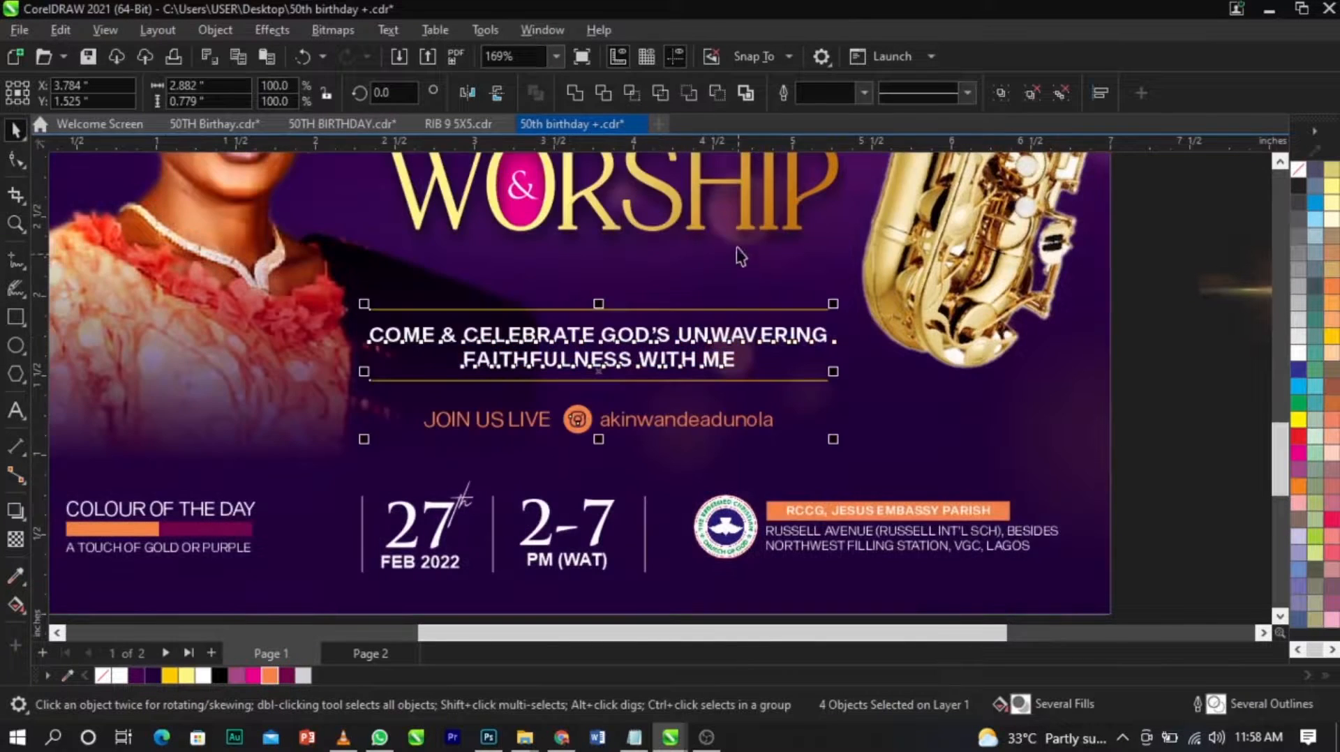
left_click(745, 229, "shift")
key("c")
scroll(664, 400, "down", 4)
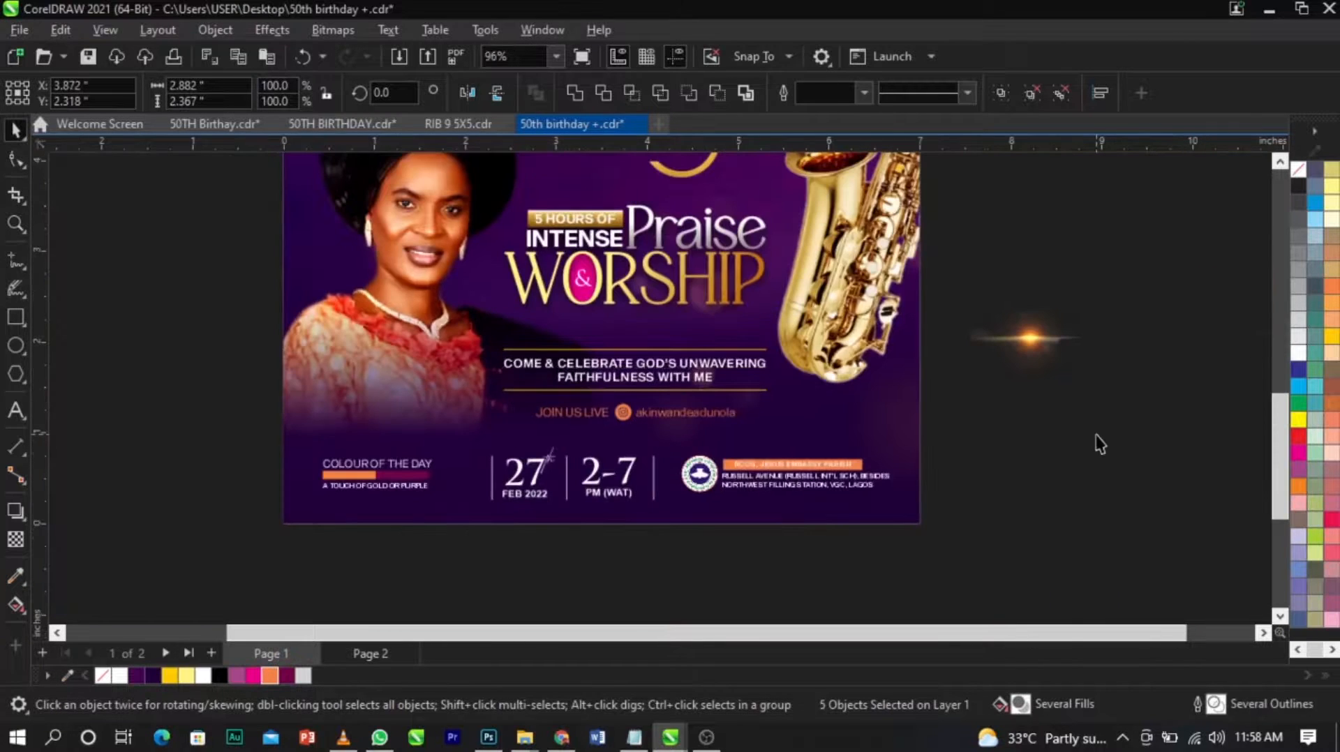
left_click(1081, 434)
Cut the lens flare into the background PowerClip, enlarge it to about 7.28 by 4.64 inches and position it by the saxophone.
scroll(928, 434, "down", 4)
left_click(836, 415)
key("ctrl+x")
left_click(740, 371, "ctrl")
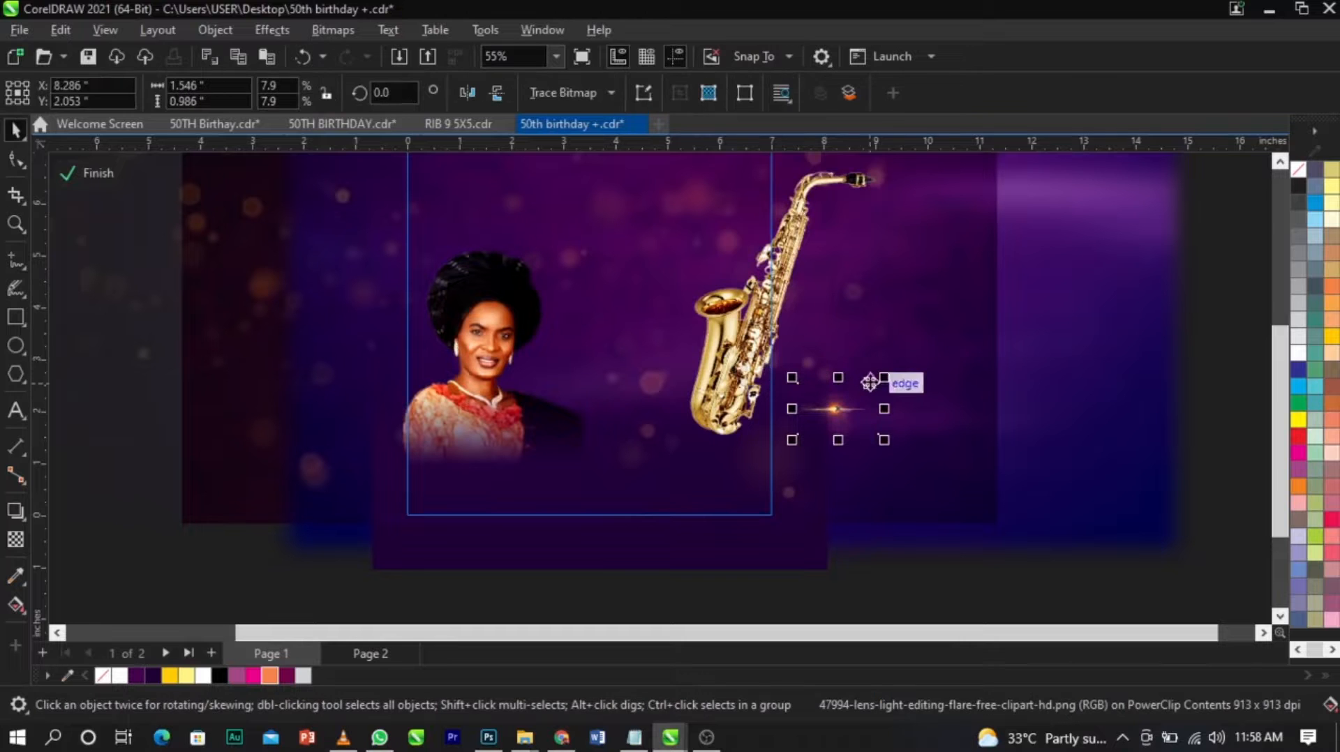
left_click_drag(883, 377, 1032, 278)
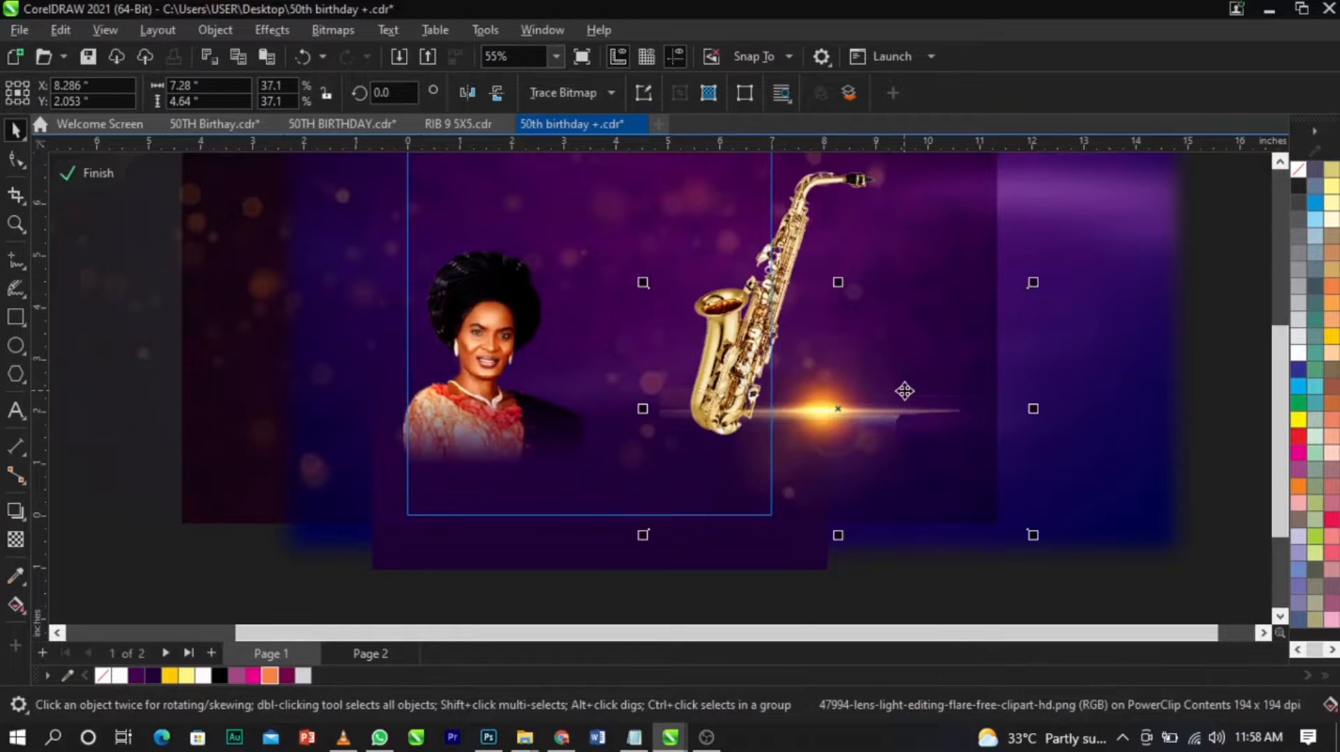
scroll(904, 391, "up", 2)
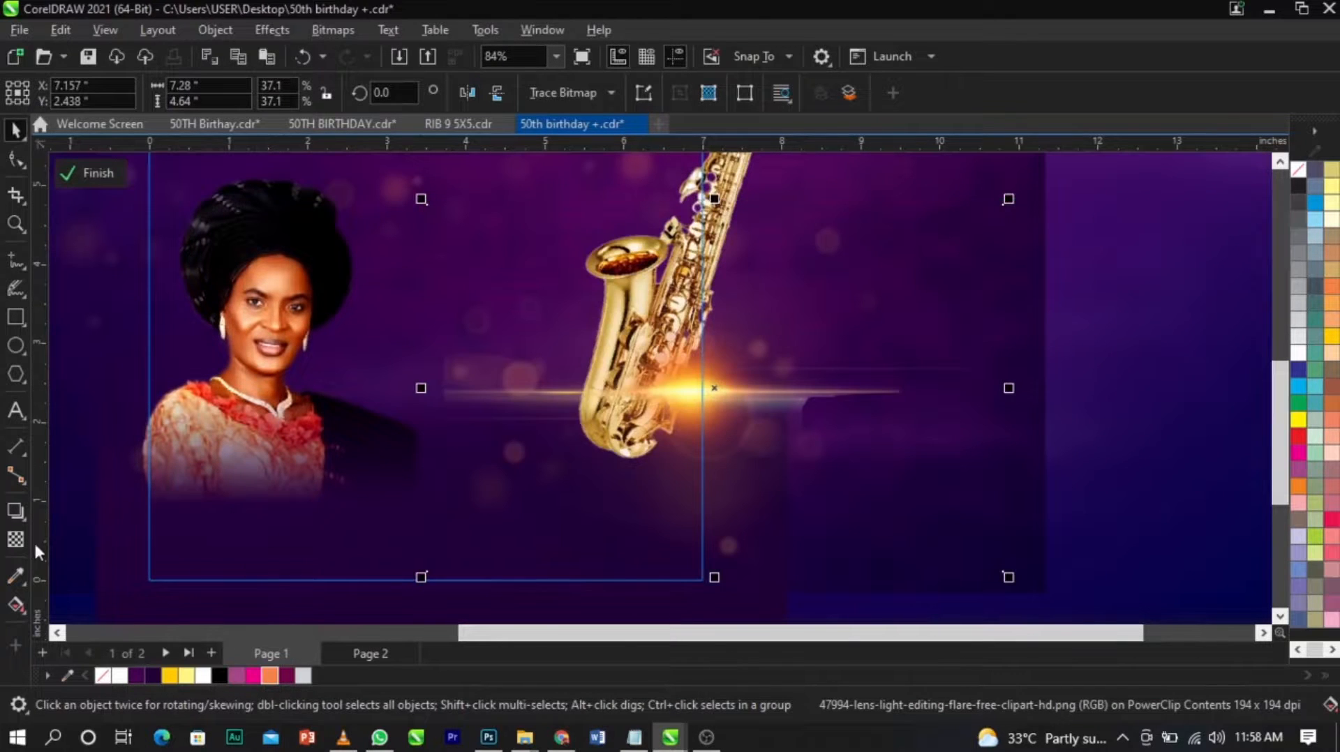
Apply a horizontal fountain transparency to the lens flare and set its merge mode to Screen.
left_click(16, 540)
left_click_drag(598, 393, 647, 393)
left_click(282, 98)
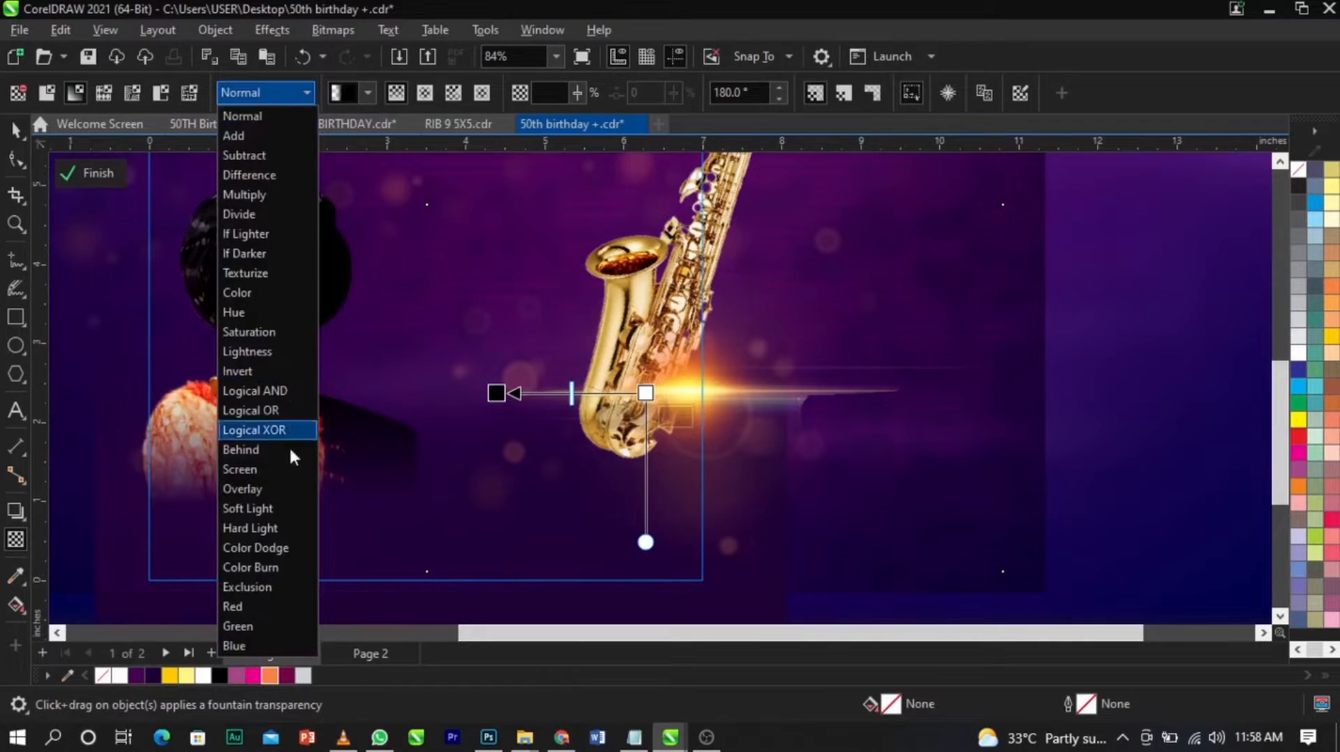
left_click(287, 468)
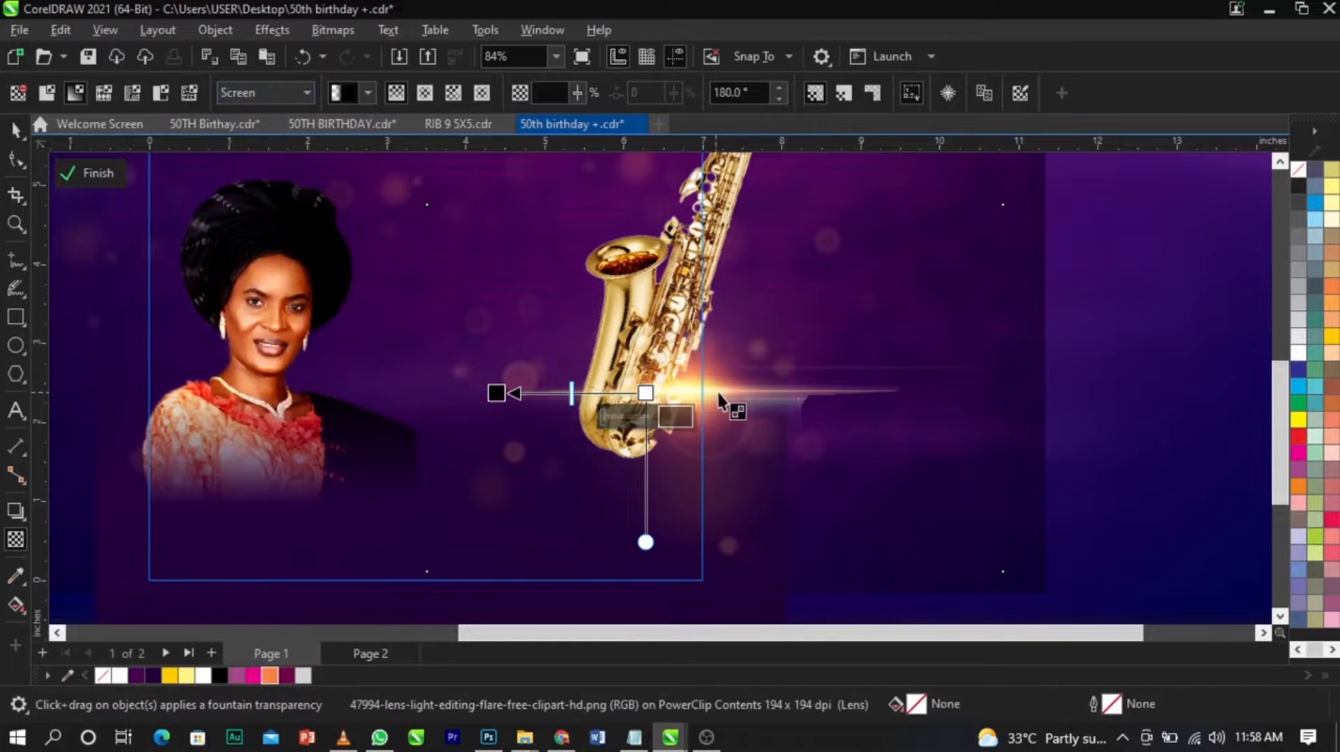
Move the lens flare over the saxophone's lower body and enlarge it to about 9.15 by 5.84 inches.
key("space")
left_click_drag(721, 391, 692, 393)
left_click_drag(963, 576, 1039, 625)
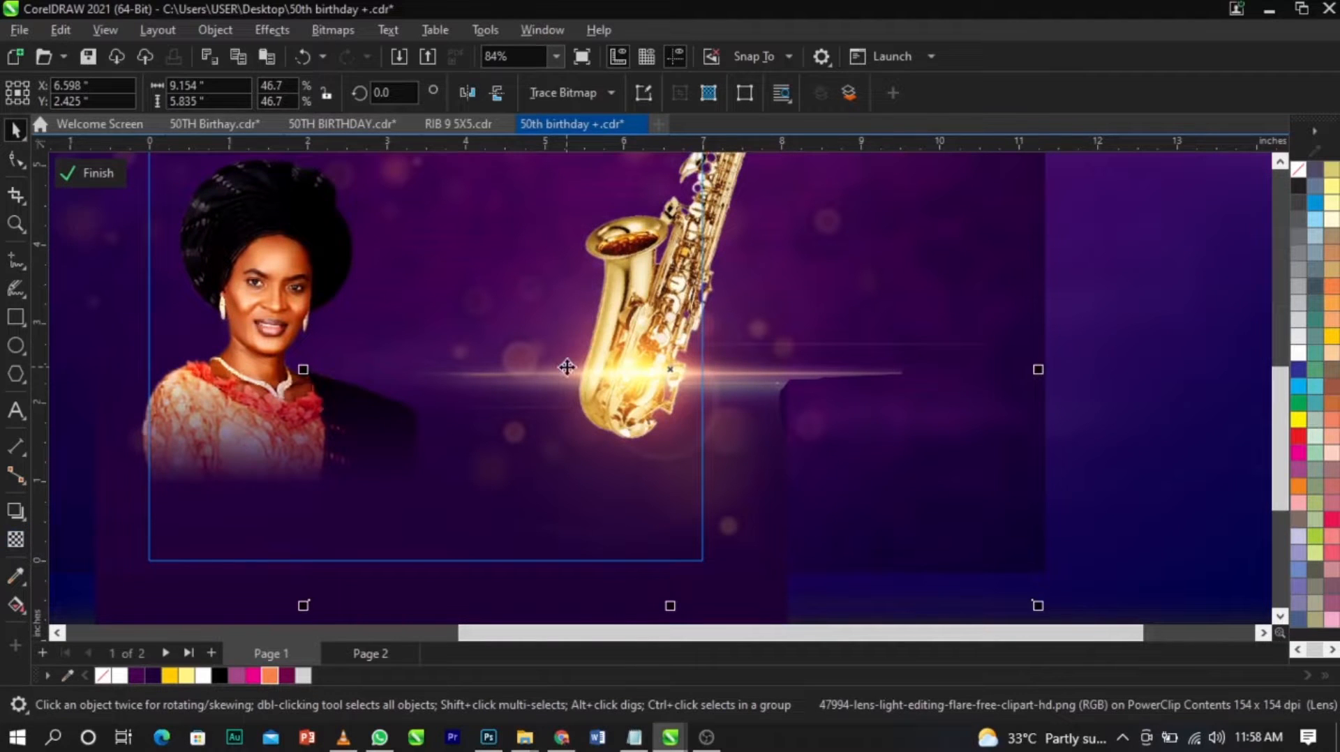
Tighten the flare's transparency fade toward the saxophone and shift the flare slightly up the instrument.
left_click(26, 541)
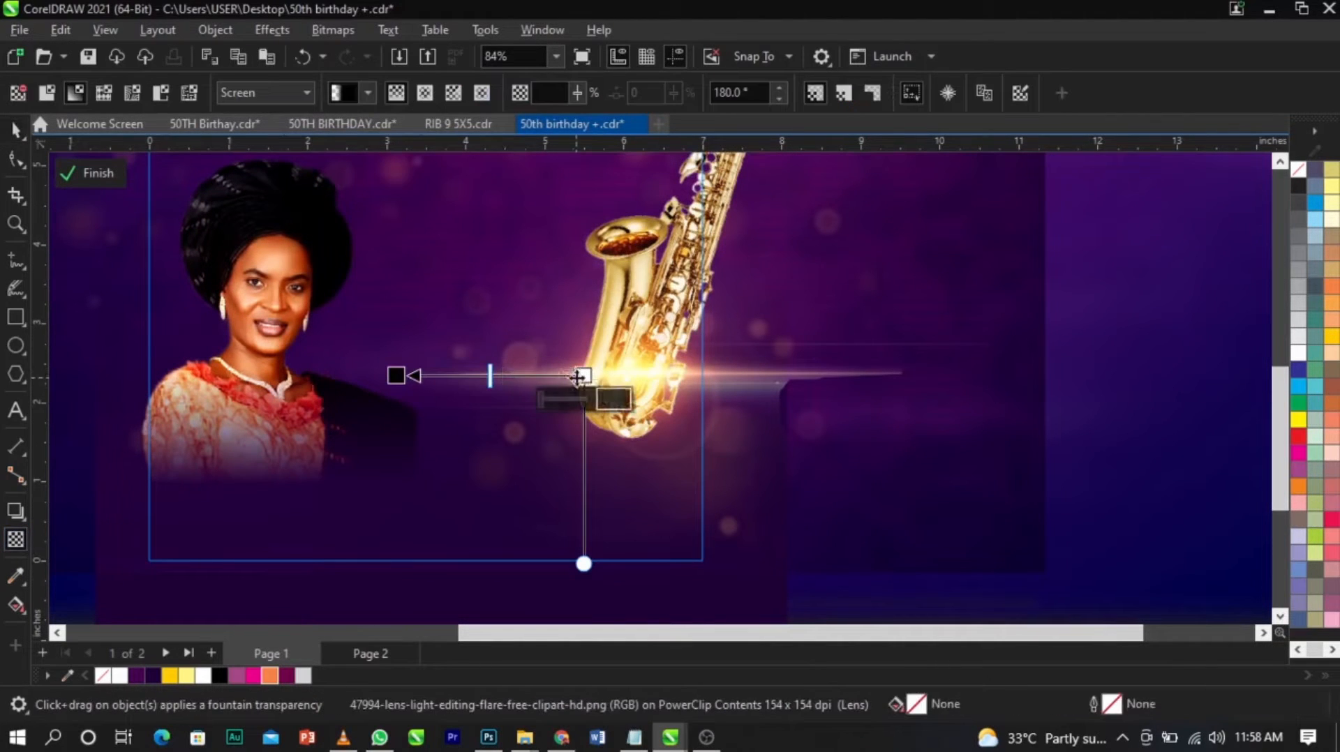
left_click_drag(584, 377, 648, 379)
left_click_drag(459, 379, 538, 379)
key("space")
mouse_move(635, 384)
left_mouse_down()
mouse_move(622, 374)
mouse_move(633, 377)
left_mouse_up()
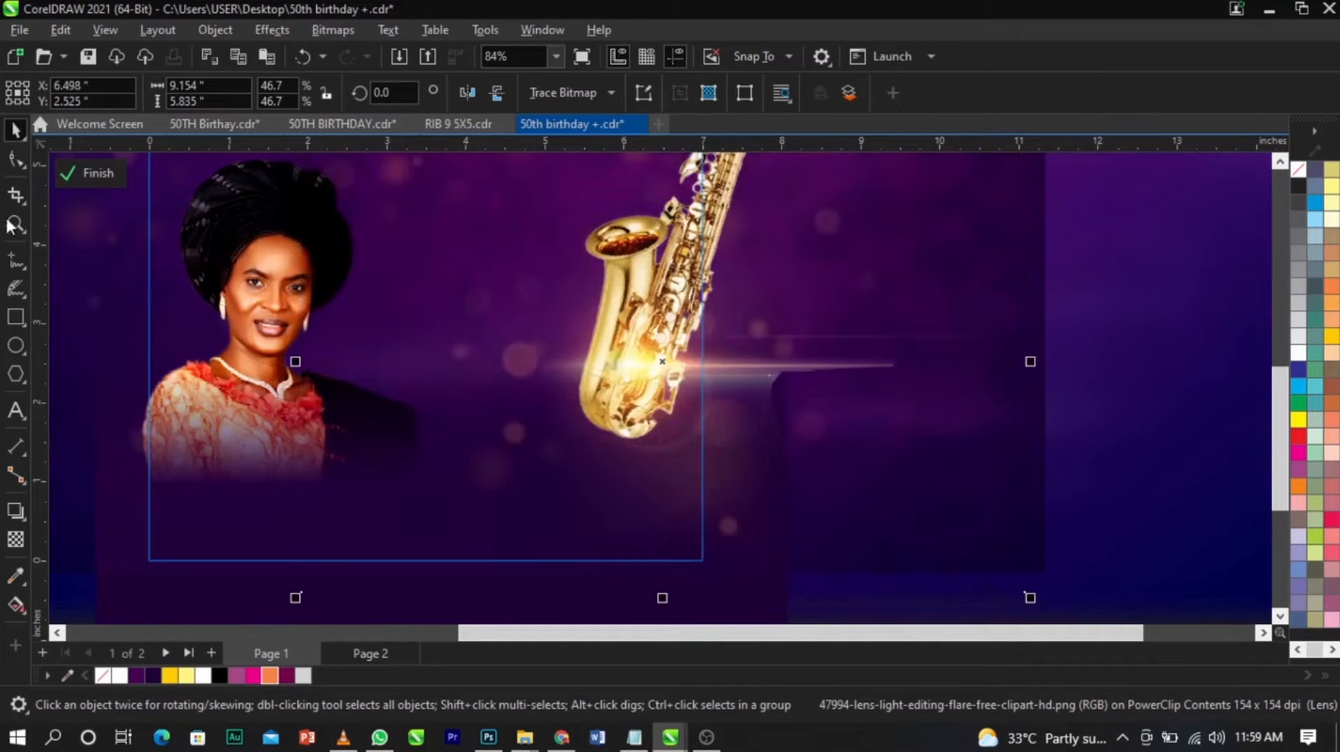
Copy the lens flare from the background PowerClip, finish editing the PowerClip, and place the copy on the empty area beside the page.
left_click(88, 172)
left_click(793, 380)
key("shift+F4")
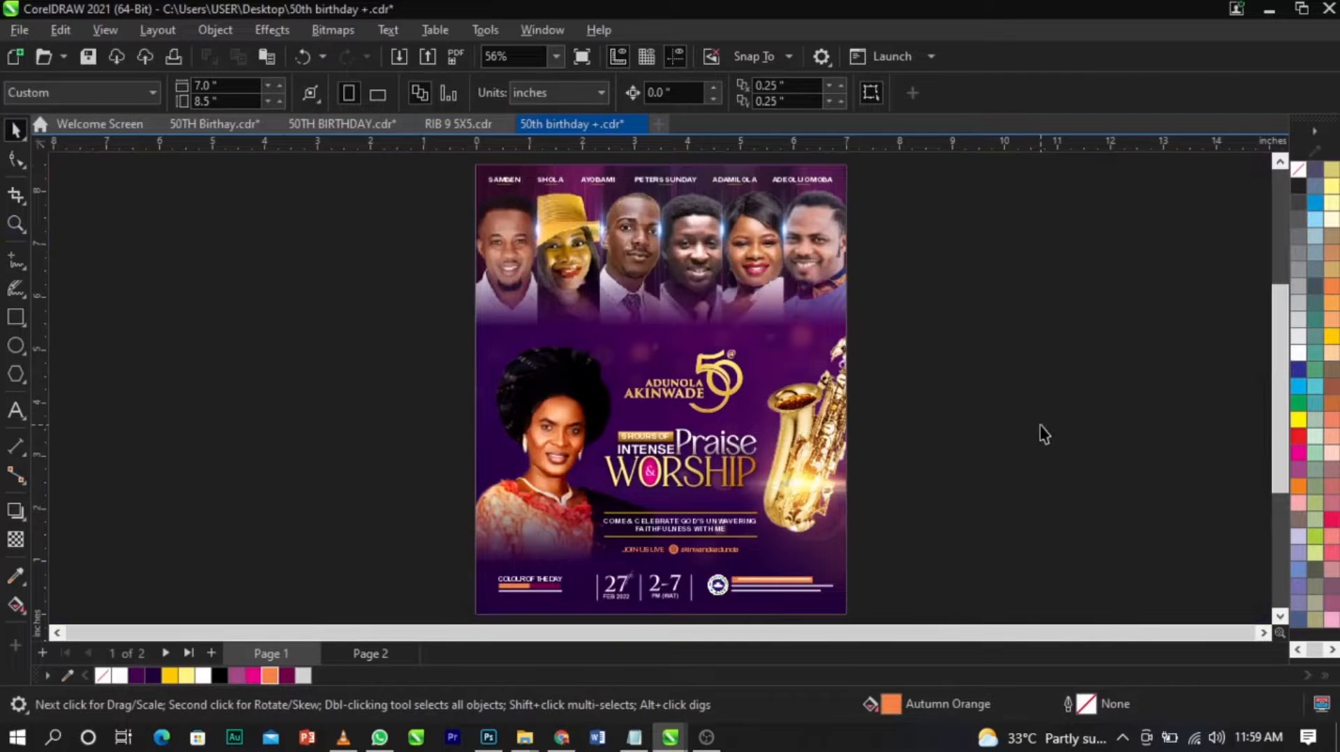
double_click(809, 483)
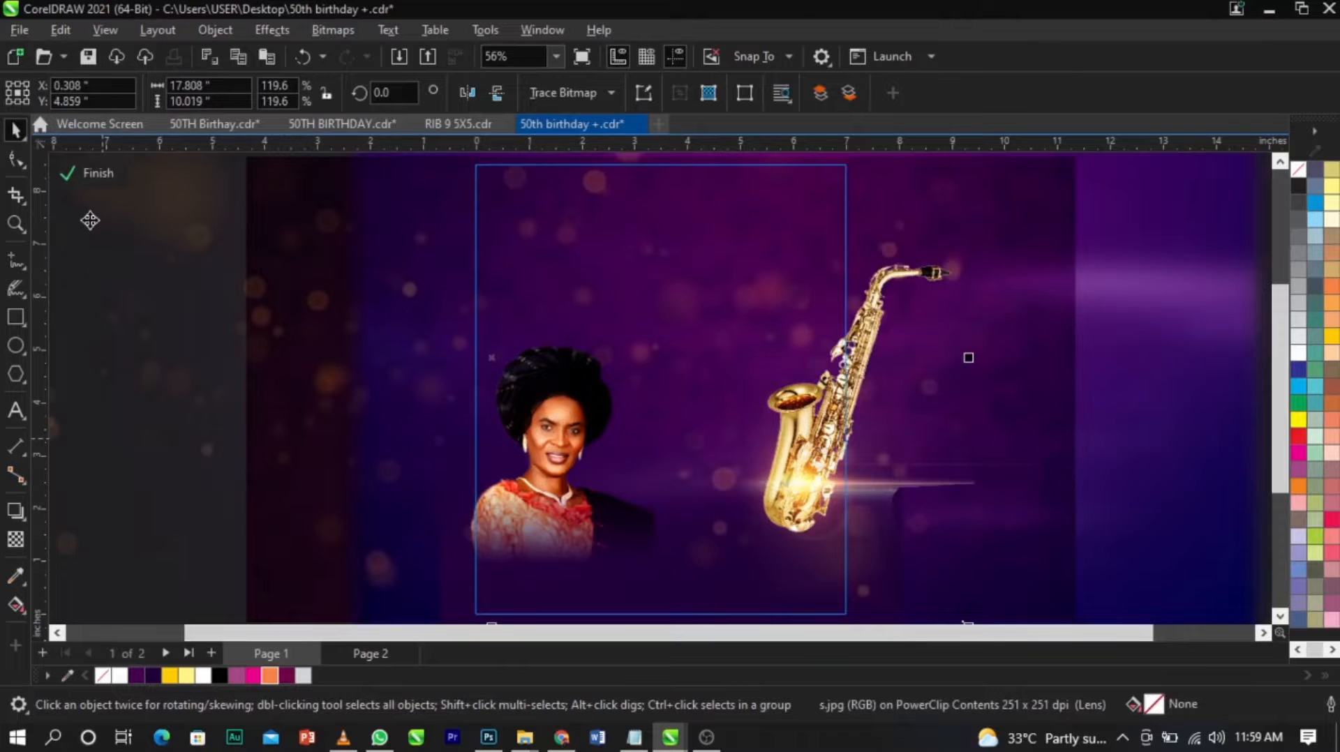
left_click(97, 175)
left_click(1018, 375)
left_click_drag(953, 427, 325, 338)
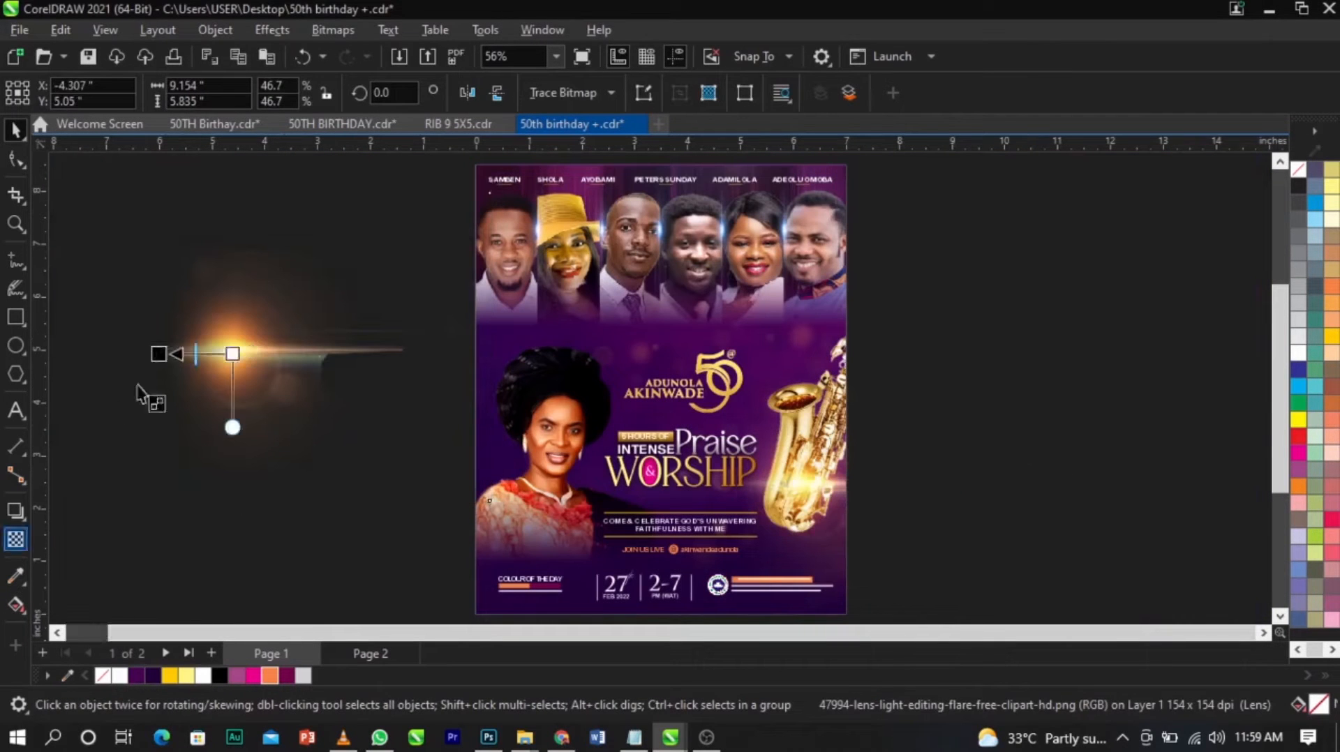
Set the copied lens flare's merge mode to Normal and convert it to a 300 dpi bitmap.
left_click(16, 539)
left_click(237, 93)
left_click(253, 111)
scroll(179, 352, "up", 2)
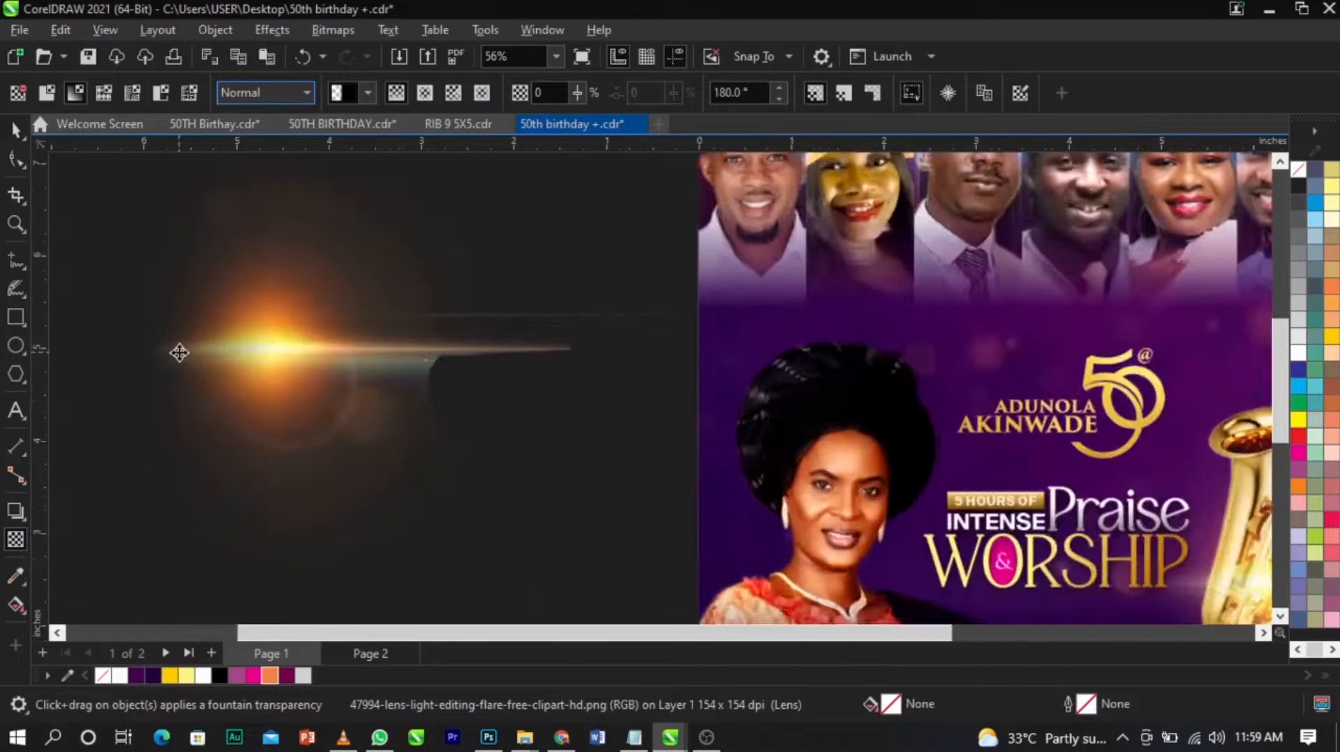
scroll(180, 353, "up", 2)
left_click(319, 29)
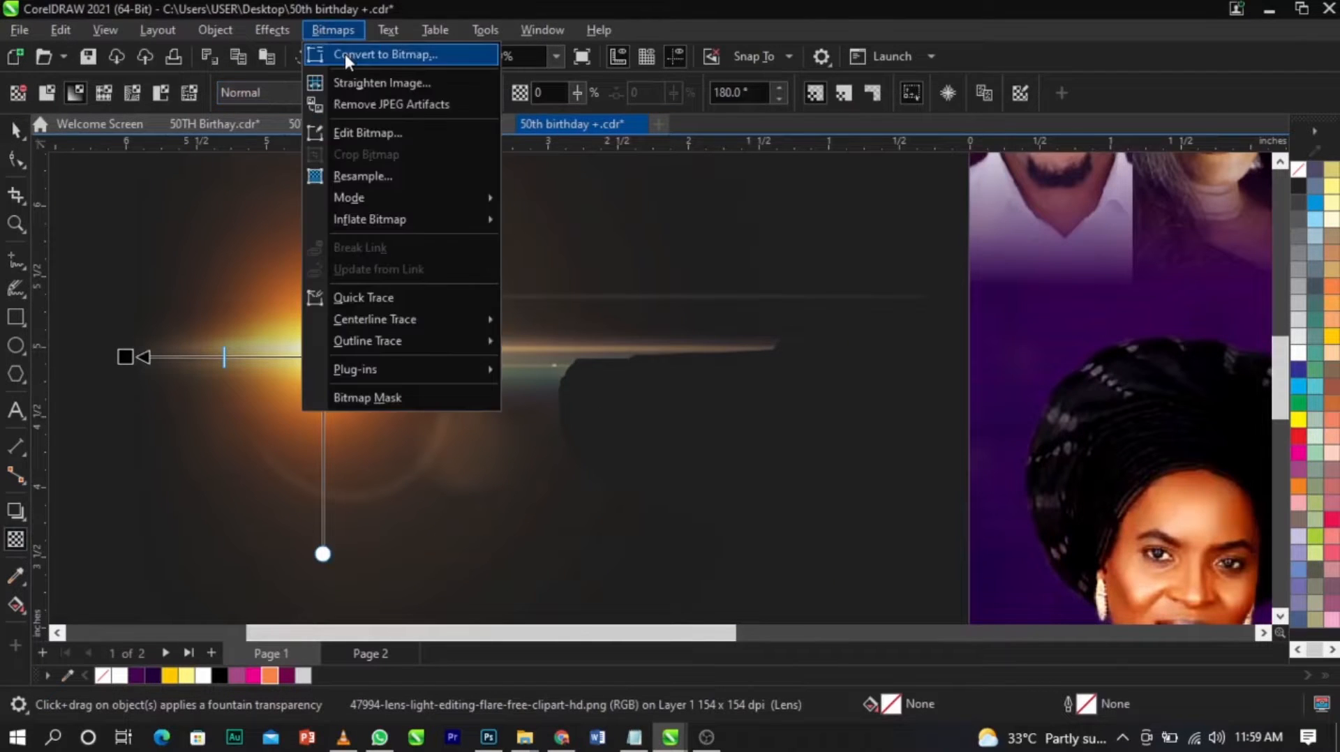
left_click(344, 53)
left_click(675, 475)
Fade out the flare's right-hand streak with a horizontal fountain transparency and convert it to a 300 dpi RGB bitmap with transparent background.
left_click_drag(355, 361, 456, 361)
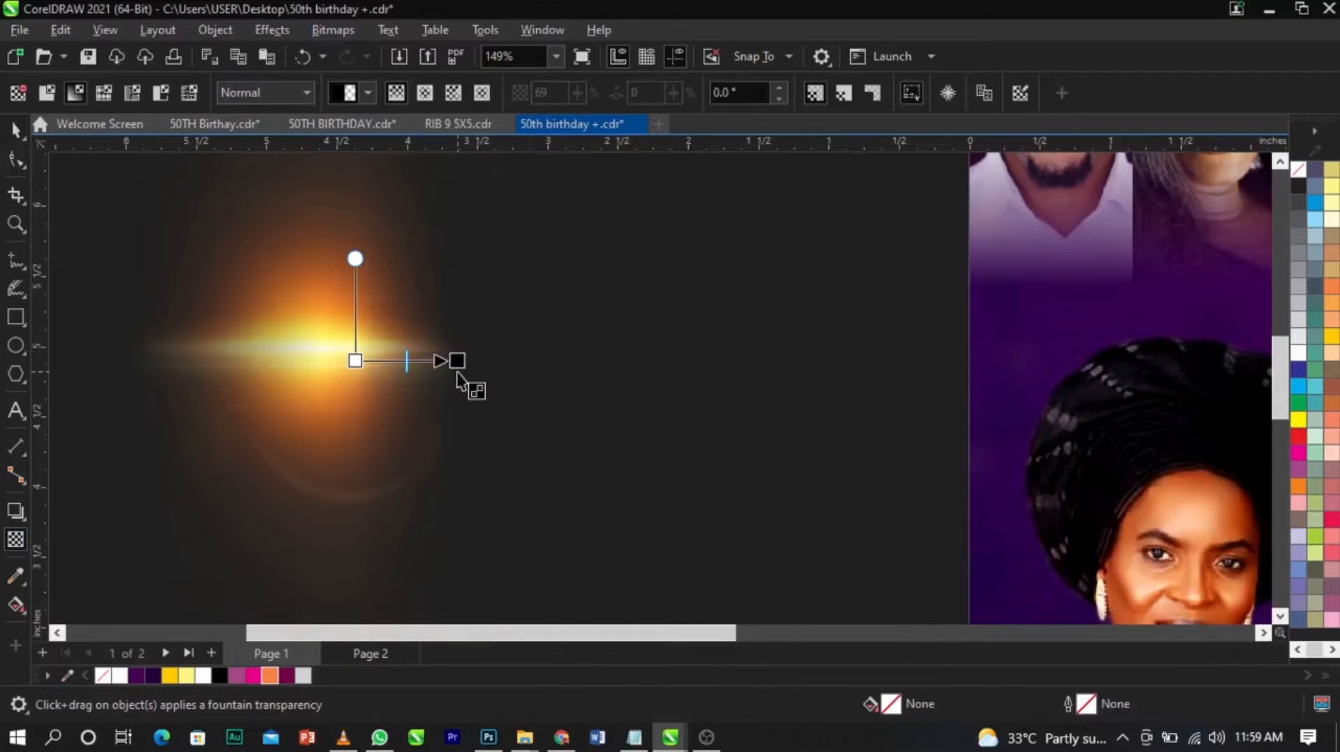
scroll(457, 373, "down", 1)
left_click(467, 366)
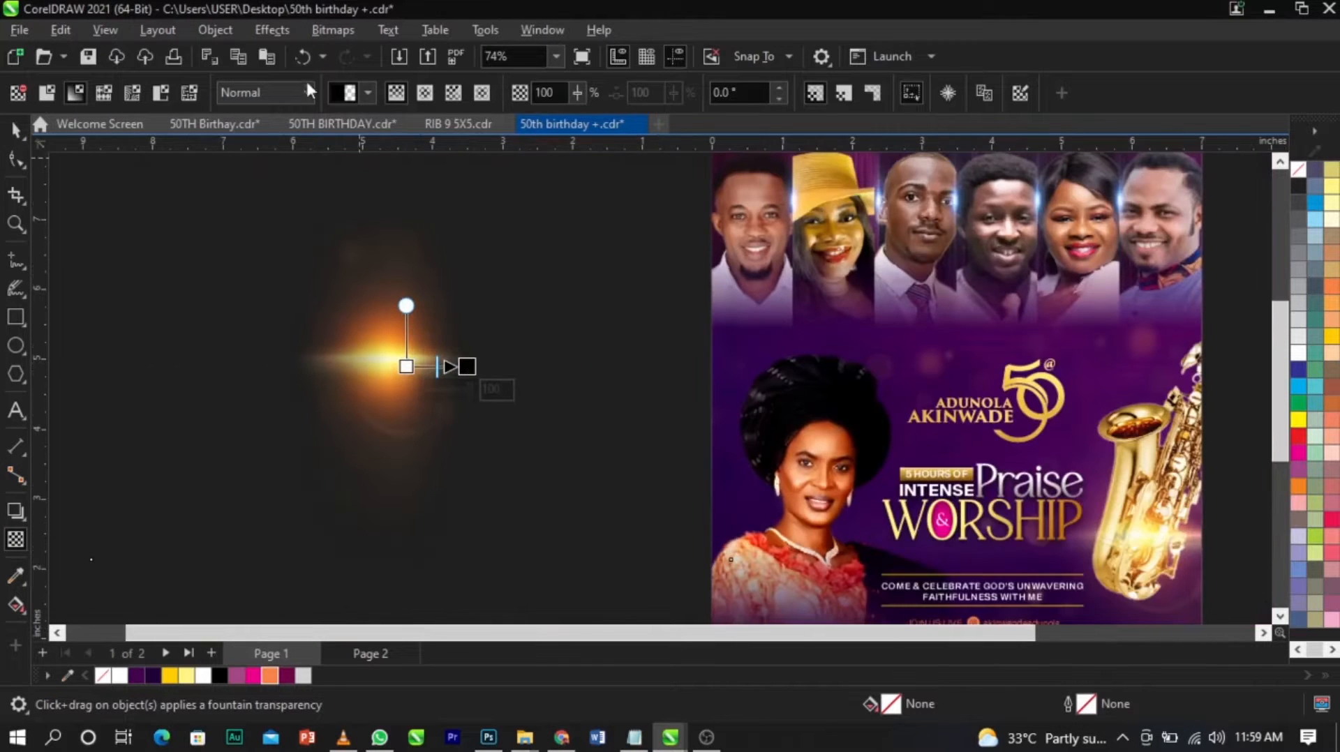
left_click(337, 30)
left_click(354, 49)
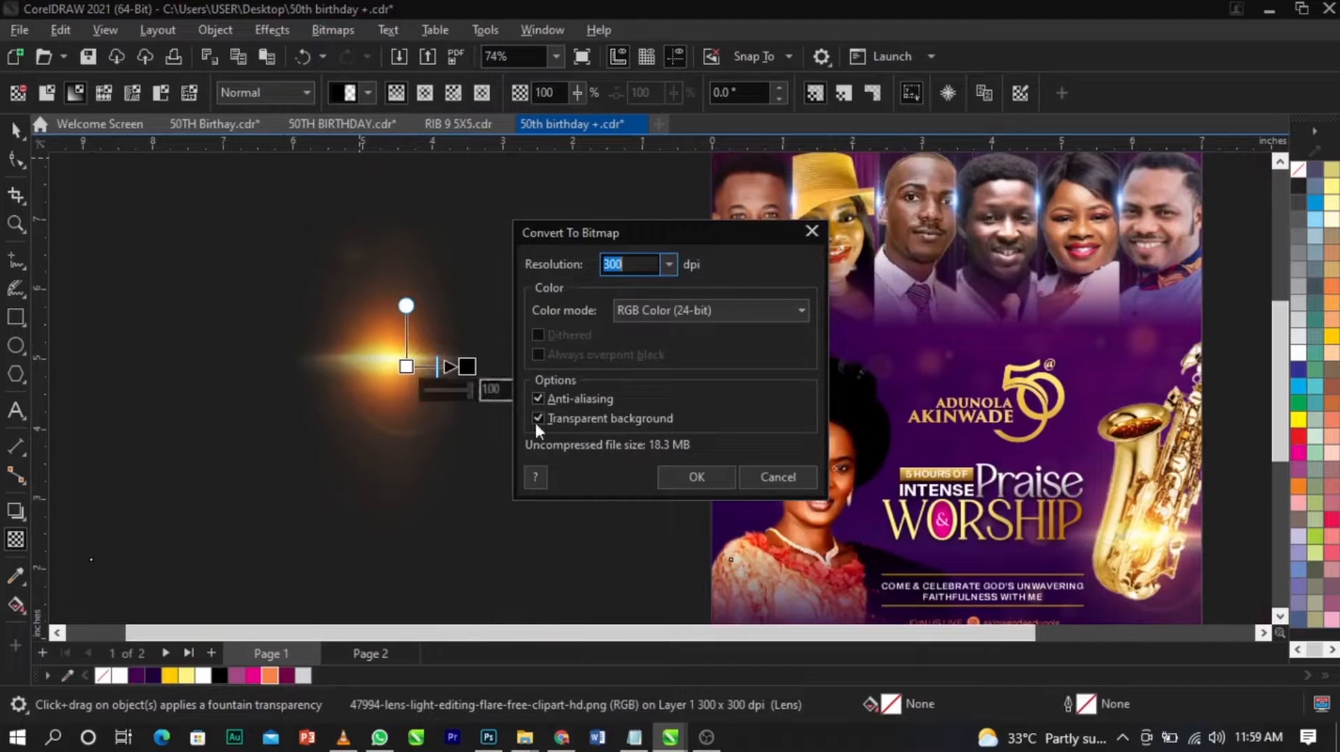
left_click(697, 476)
Fade out the flare's upper glow with an upward vertical fountain transparency and convert it to a bitmap.
left_click_drag(389, 354, 389, 299)
left_click(330, 30)
left_click(377, 55)
left_click(768, 477)
Fade out the flare's lower glow with a downward fountain transparency at -90° and convert the result to a bitmap.
left_click_drag(399, 365, 391, 394)
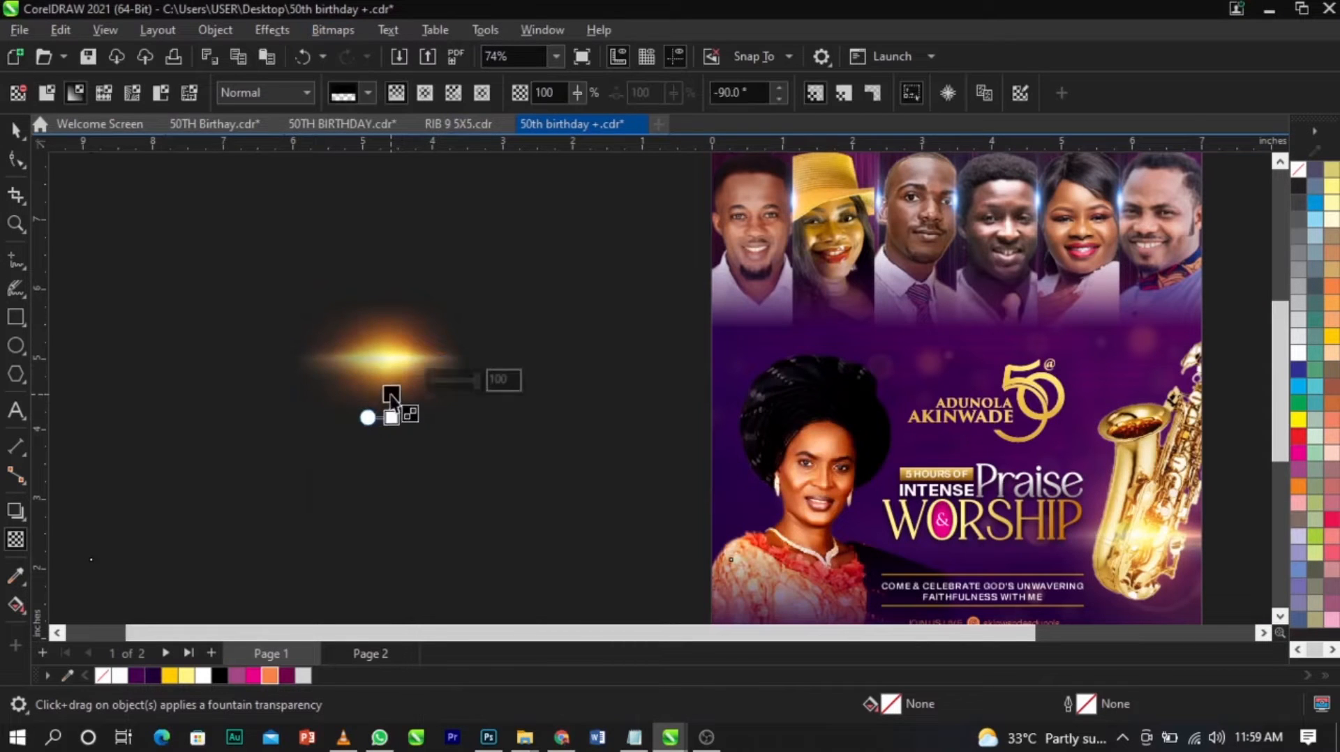
key("ctrl+z")
left_click(333, 30)
left_click(377, 53)
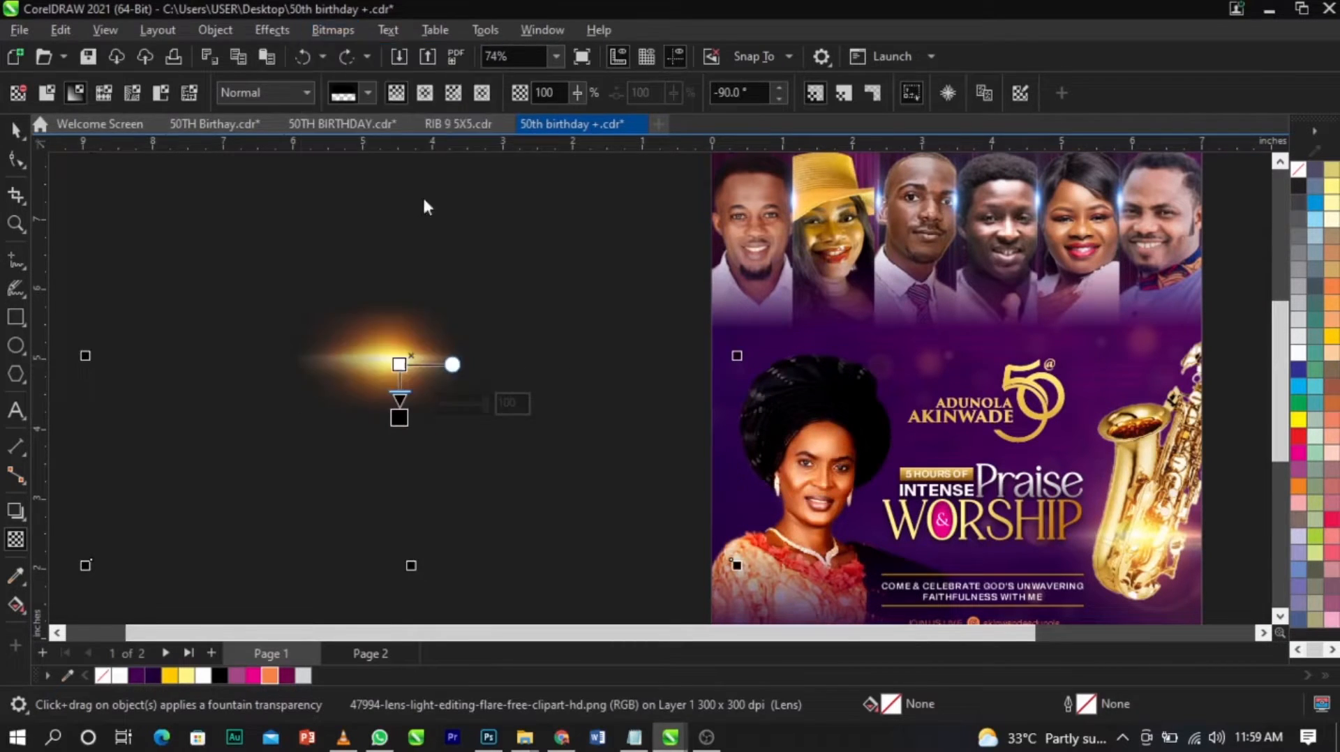
left_click(691, 480)
Set the flare's merge mode to Screen, move it to the "5 HOURS OF" label and shrink it to about 2.28 by 1.45 inches.
left_click(265, 94)
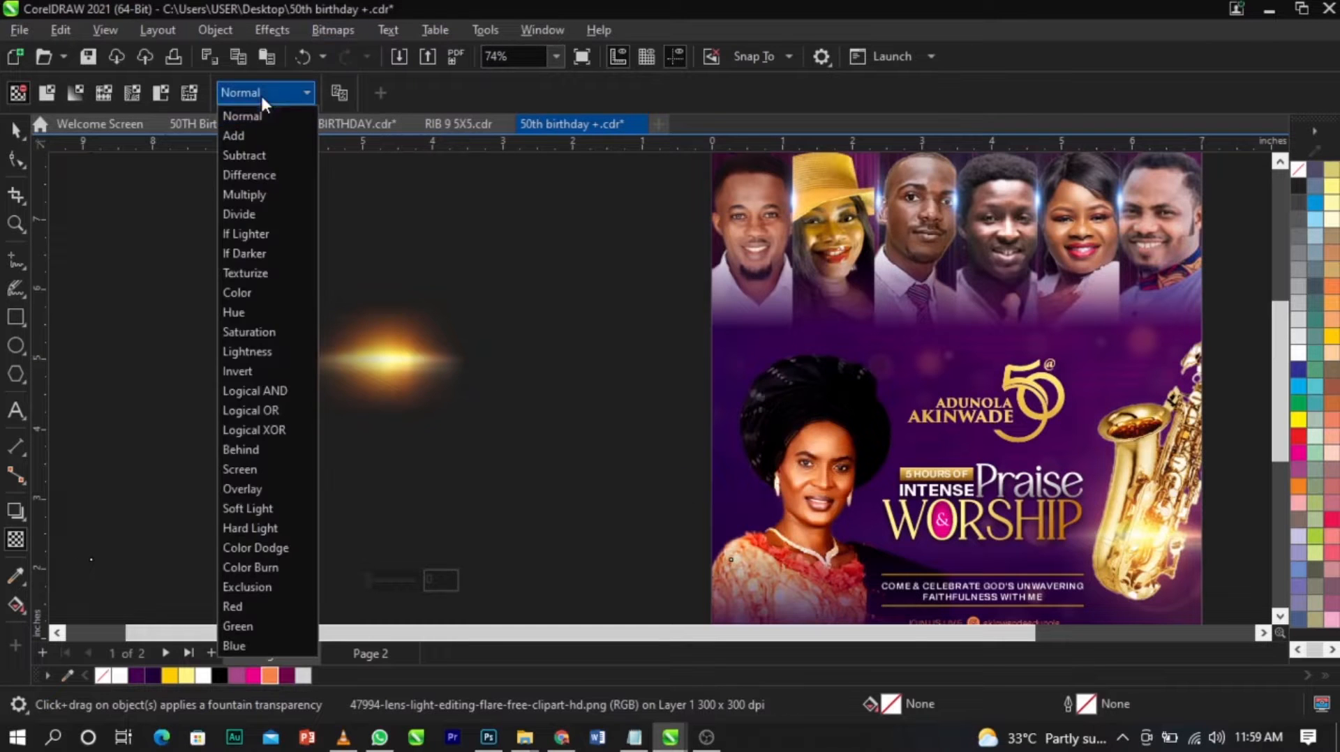
left_click(274, 470)
key("space")
left_click_drag(380, 358, 878, 427)
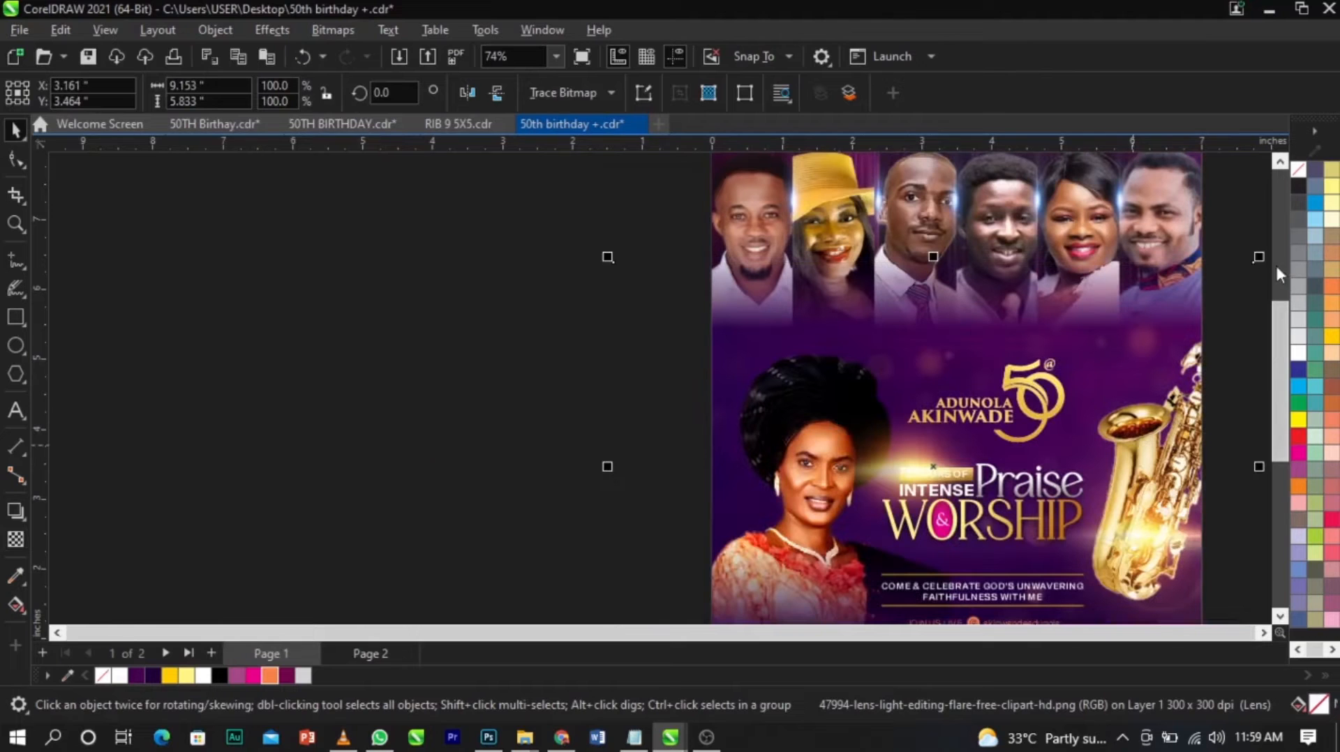
left_click_drag(1259, 263, 1078, 437)
Flatten the flare to about 0.785 inches high and align it with the upper edge of the "5 HOURS OF" label.
key("z")
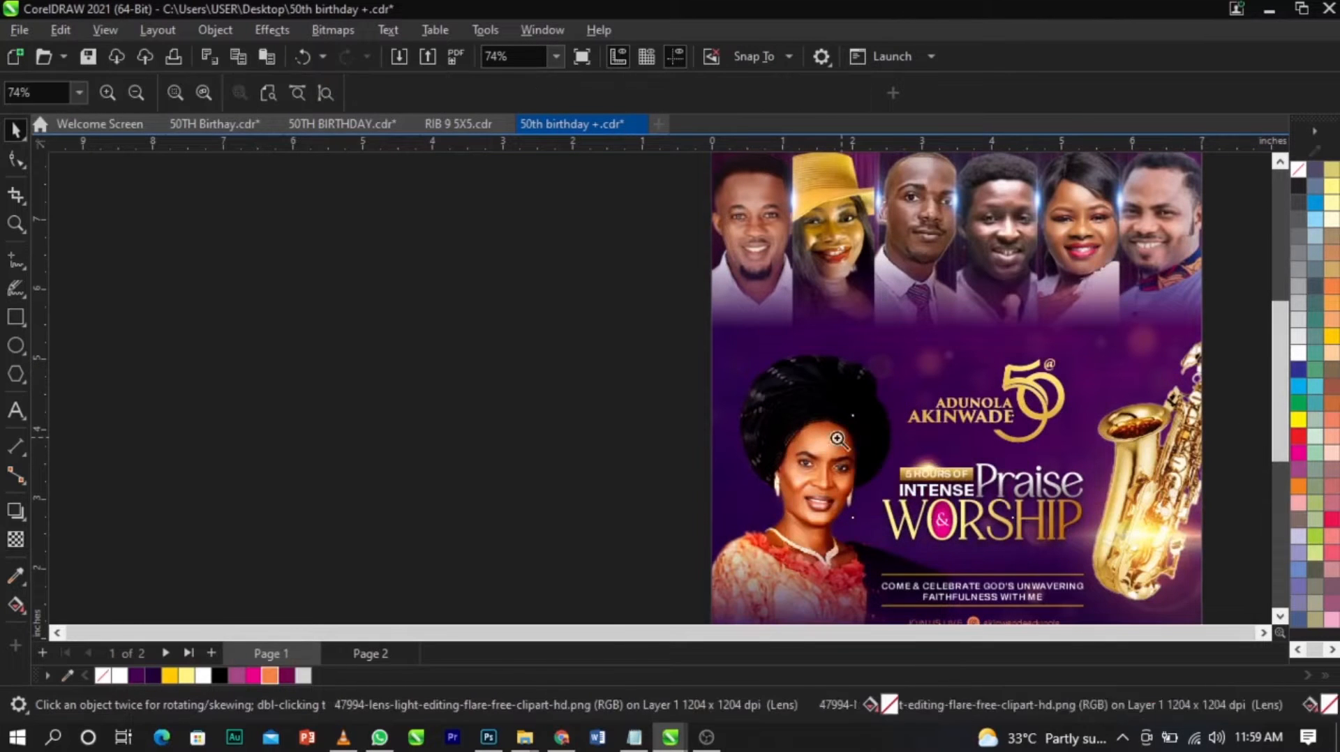
left_click_drag(837, 438, 1078, 538)
key("space")
scroll(684, 361, "down", 1)
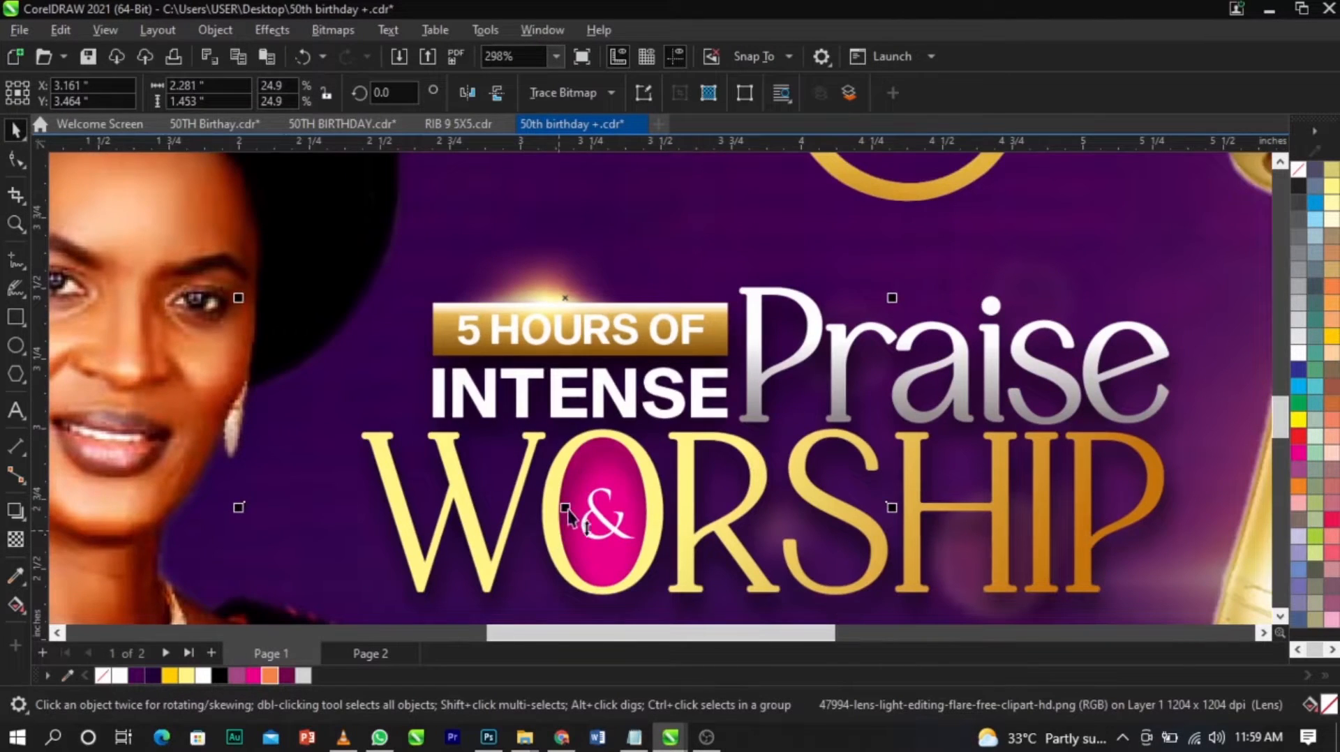
left_click_drag(565, 507, 565, 375)
left_click_drag(593, 297, 592, 304)
scroll(593, 304, "up", 1)
left_click_drag(559, 218, 563, 173, "shift")
Duplicate the flare onto the lower edge of the "5 HOURS OF" label and shrink the copy to about 1.84 by 0.63 inches.
left_click_drag(615, 338, 721, 366)
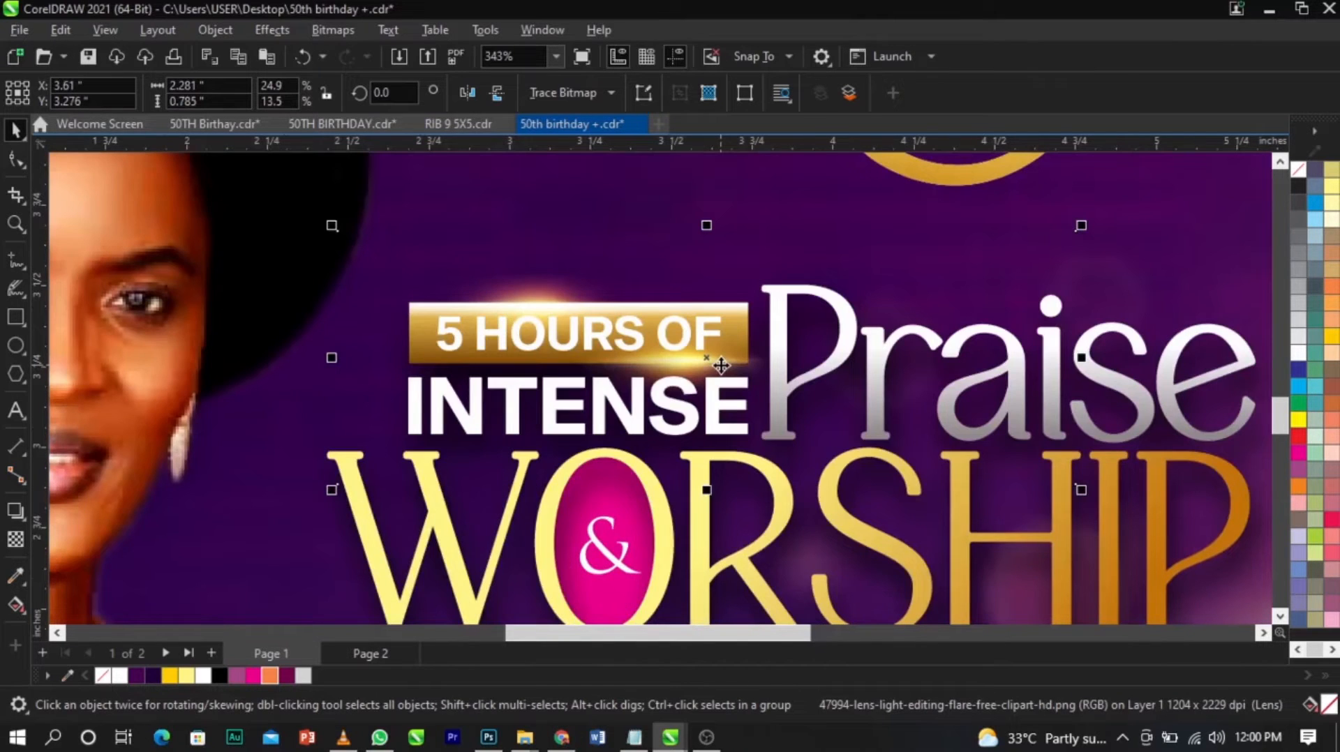
left_click_drag(721, 365, 535, 367)
left_click_drag(896, 492, 822, 492)
scroll(502, 366, "up", 5)
left_click_drag(515, 365, 509, 356)
Deselect the flare and examine the complete design in full-screen preview.
key("shift+F4")
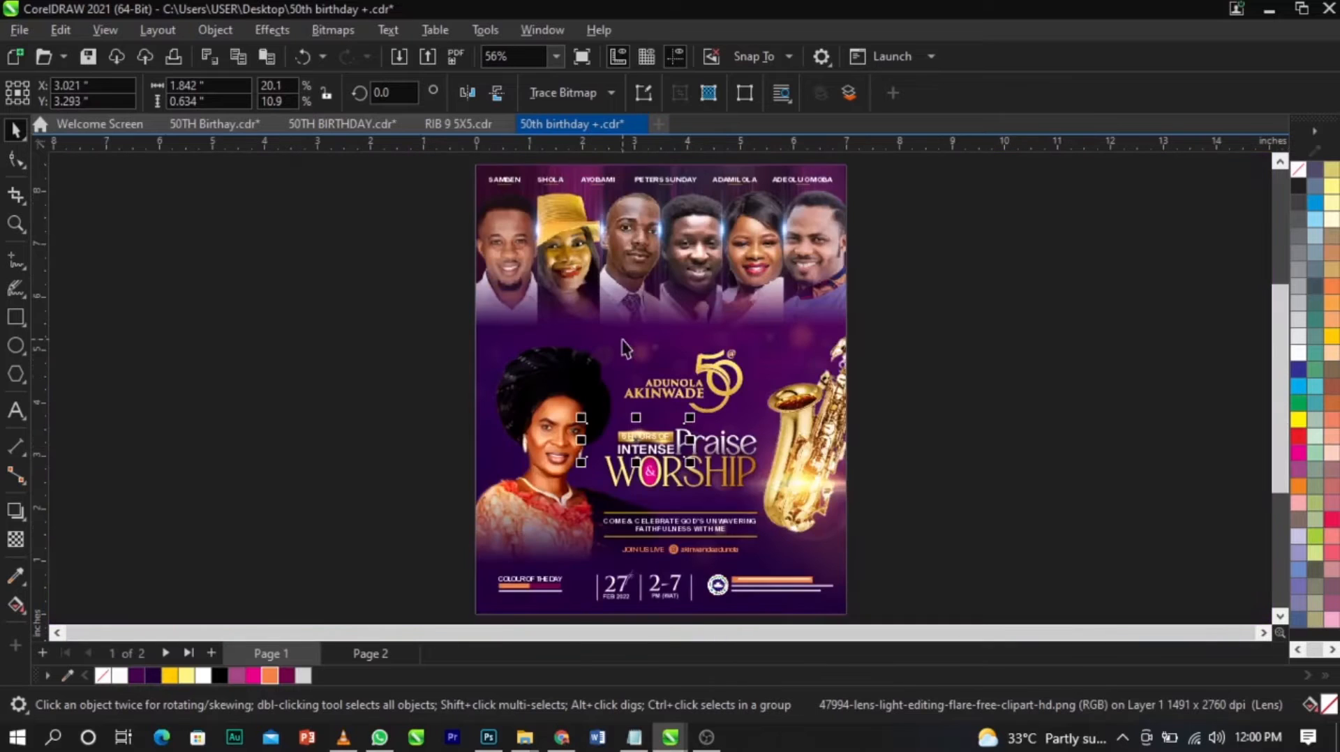
left_click(1065, 445)
key("F9")
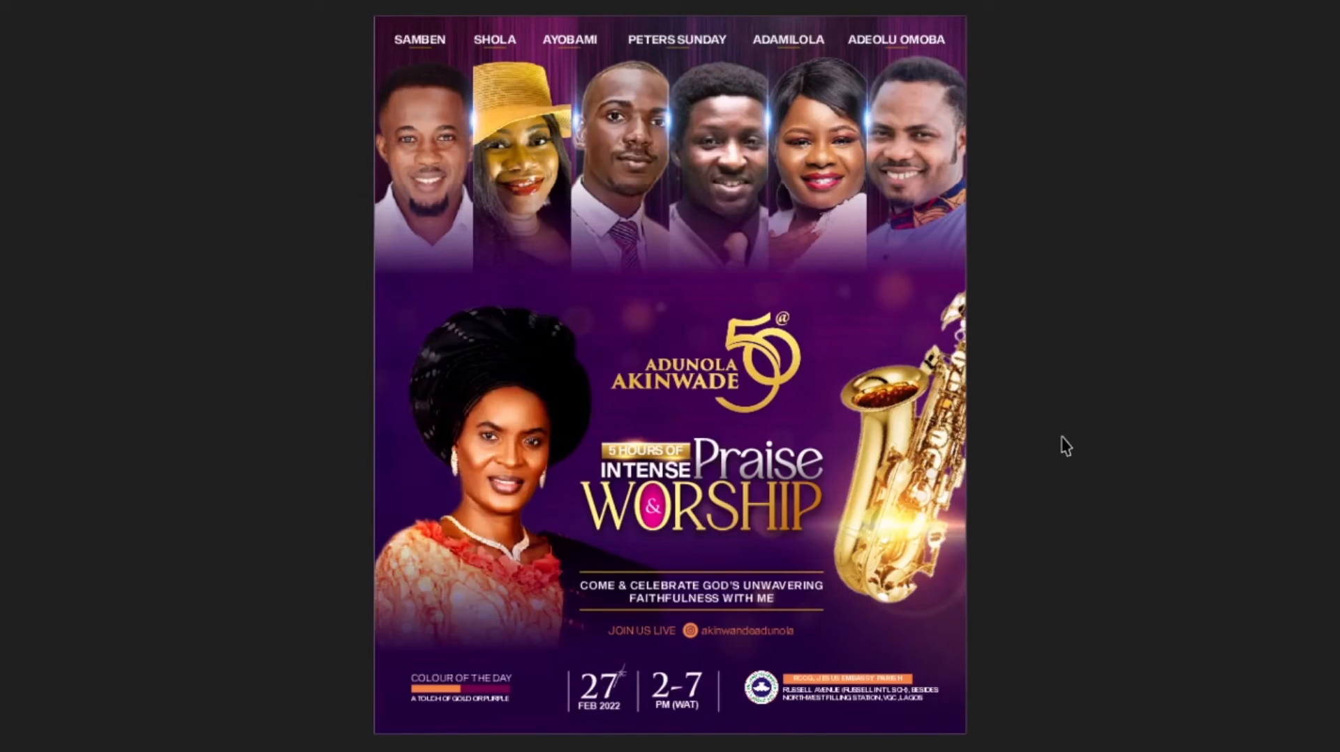